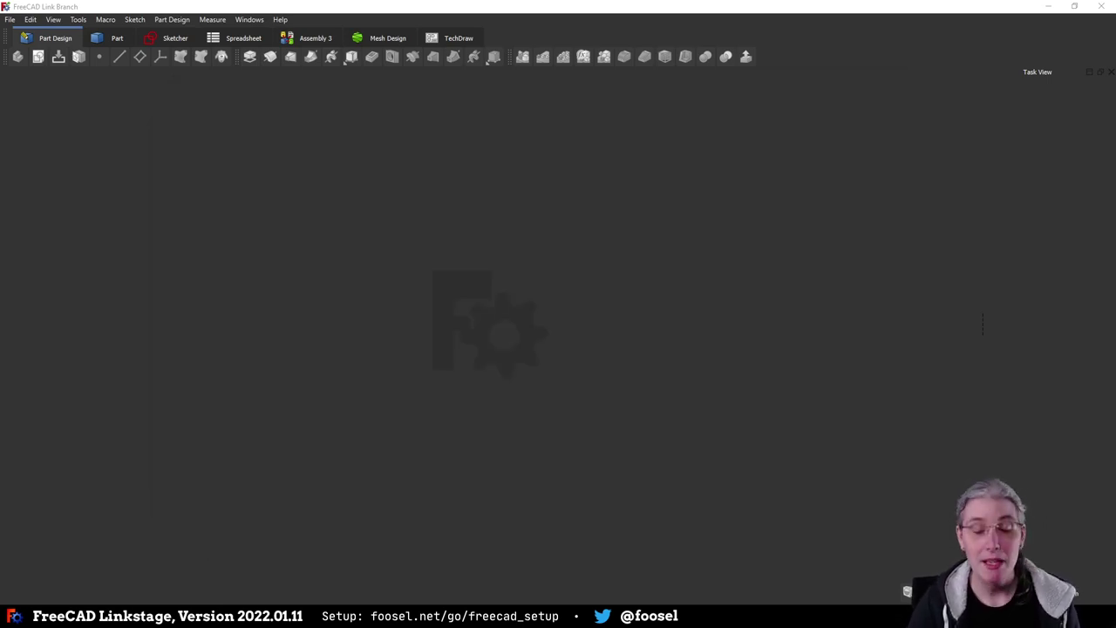
# Focus the FreeCAD window and create a new empty Unnamed document with Ctrl+N
pyautogui.click(338, 356)
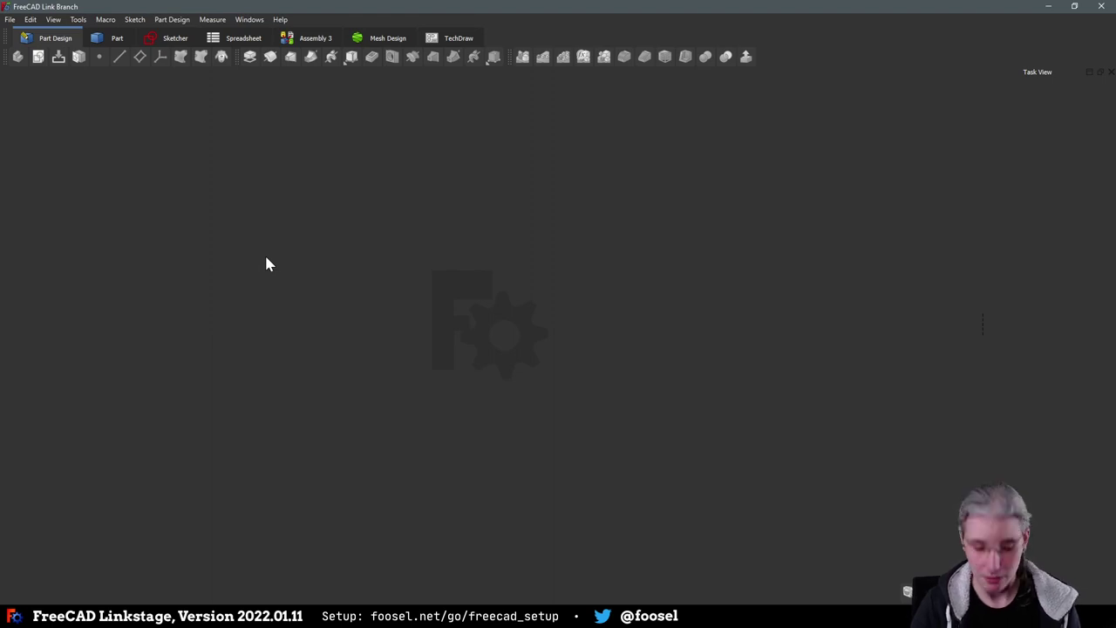
pyautogui.hotkey('ctrl', 'n')
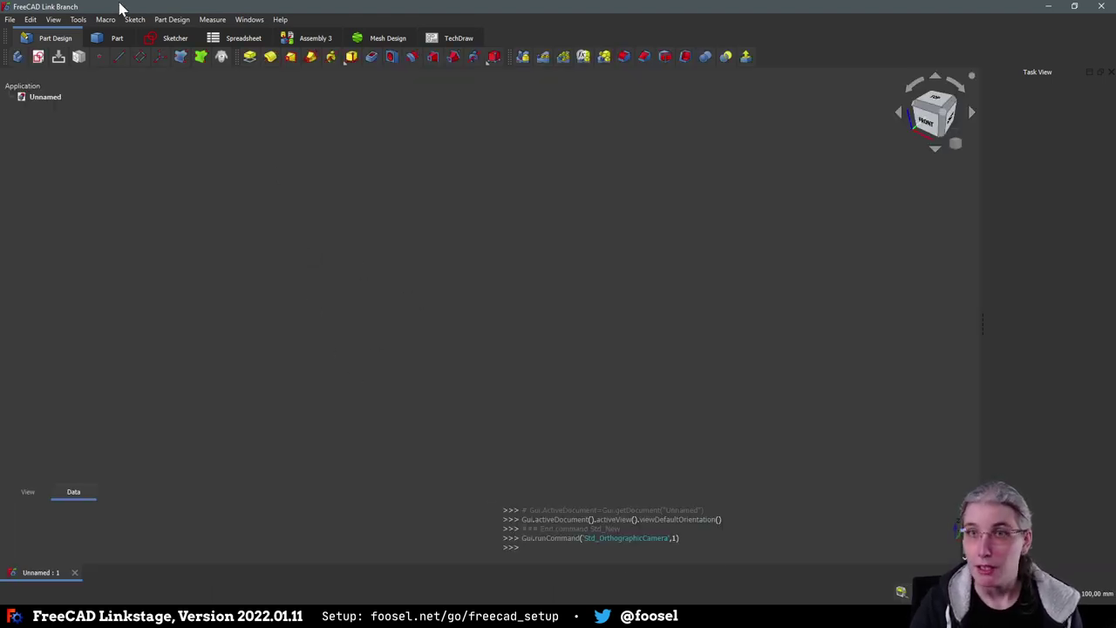
# Save the document as tfa_dostmann_backplate.FCStd in the Code/Hardware folder
pyautogui.click(10, 19)
pyautogui.click(11, 19)
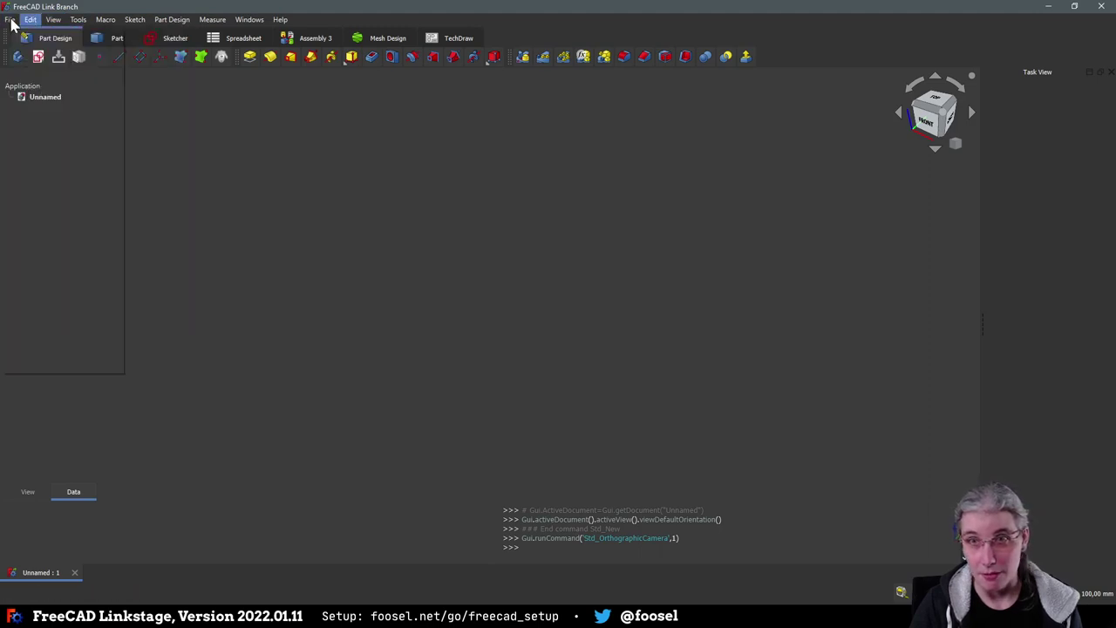
pyautogui.click(11, 19)
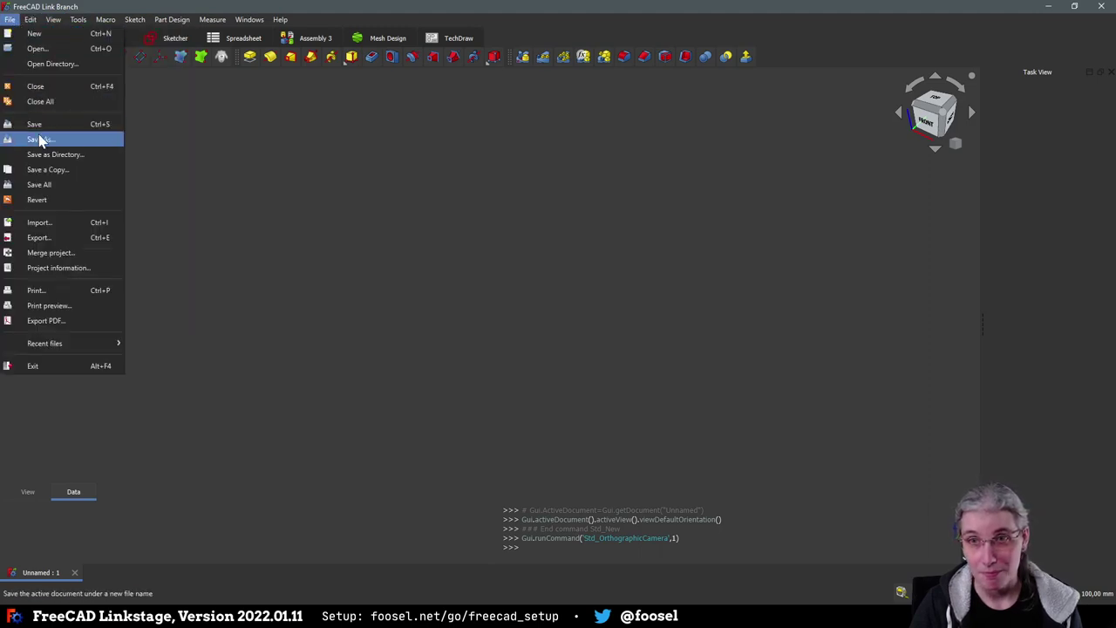
pyautogui.click(36, 139)
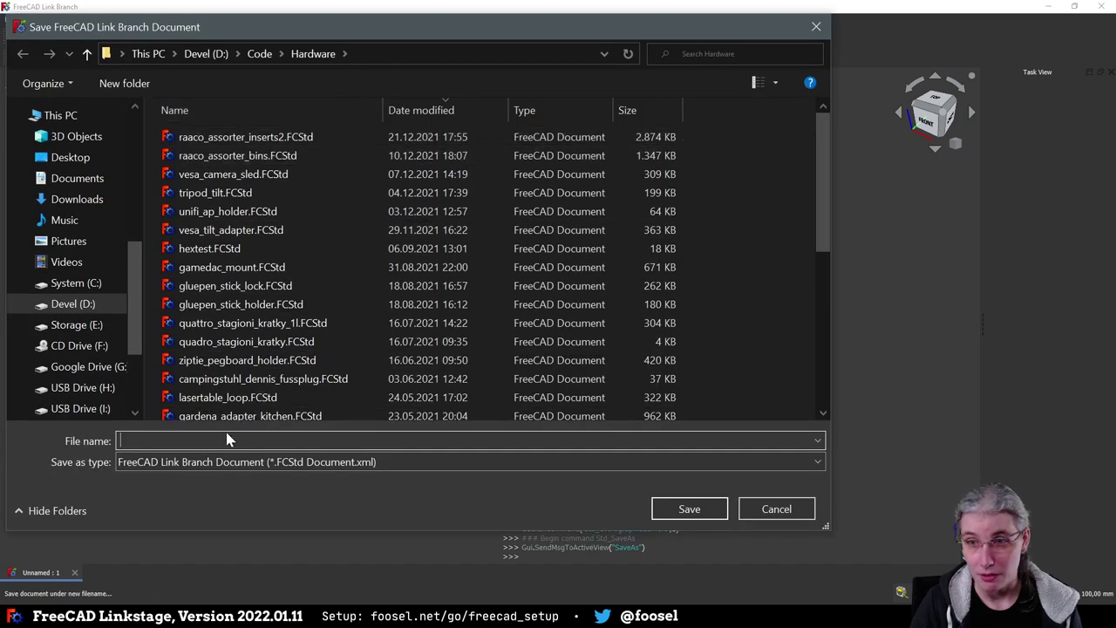
pyautogui.write('dostmann')
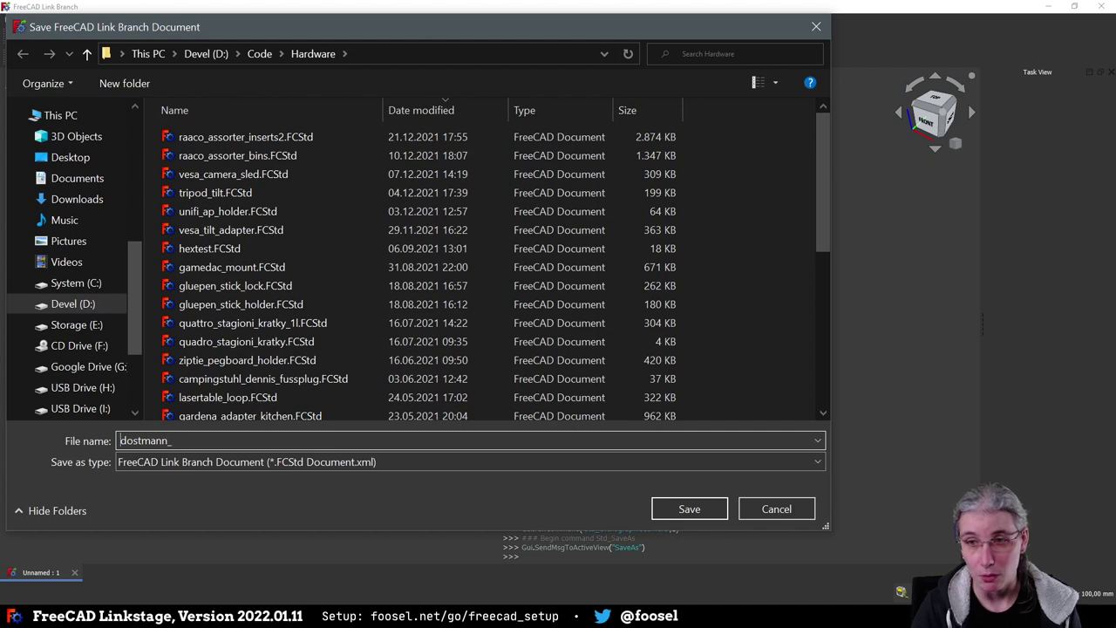
pyautogui.write('_')
pyautogui.press('Home')
pyautogui.write('tfa_')
pyautogui.press('End')
pyautogui.write('b')
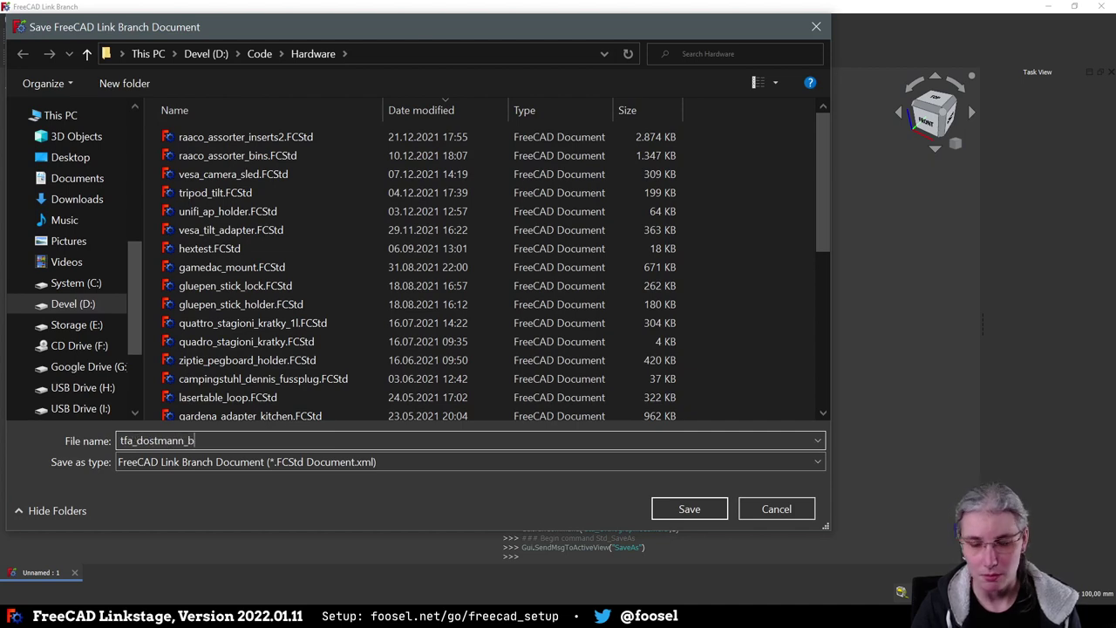
pyautogui.write('ackplate')
pyautogui.press('Return')
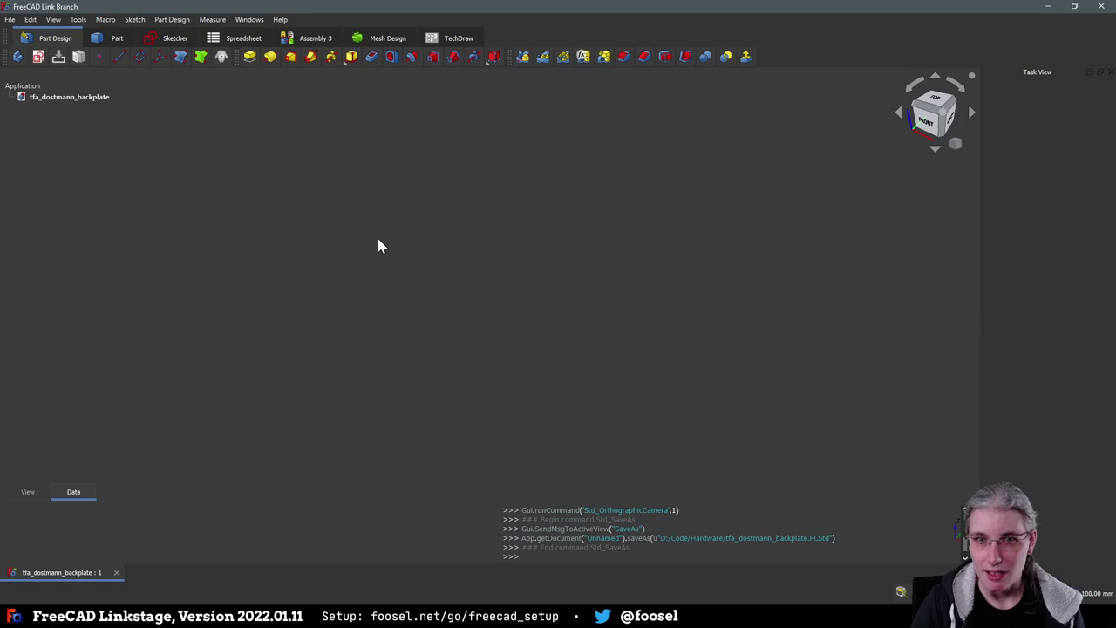
# Create a Spreadsheet object in the Spreadsheet workbench and open its empty grid
pyautogui.click(236, 39)
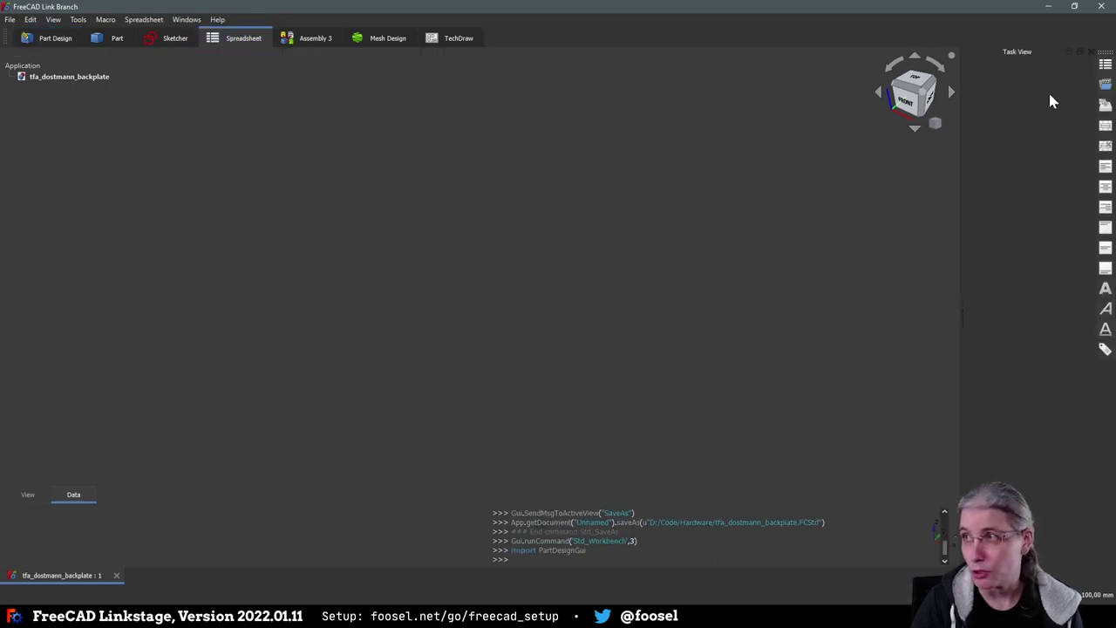
pyautogui.click(1105, 66)
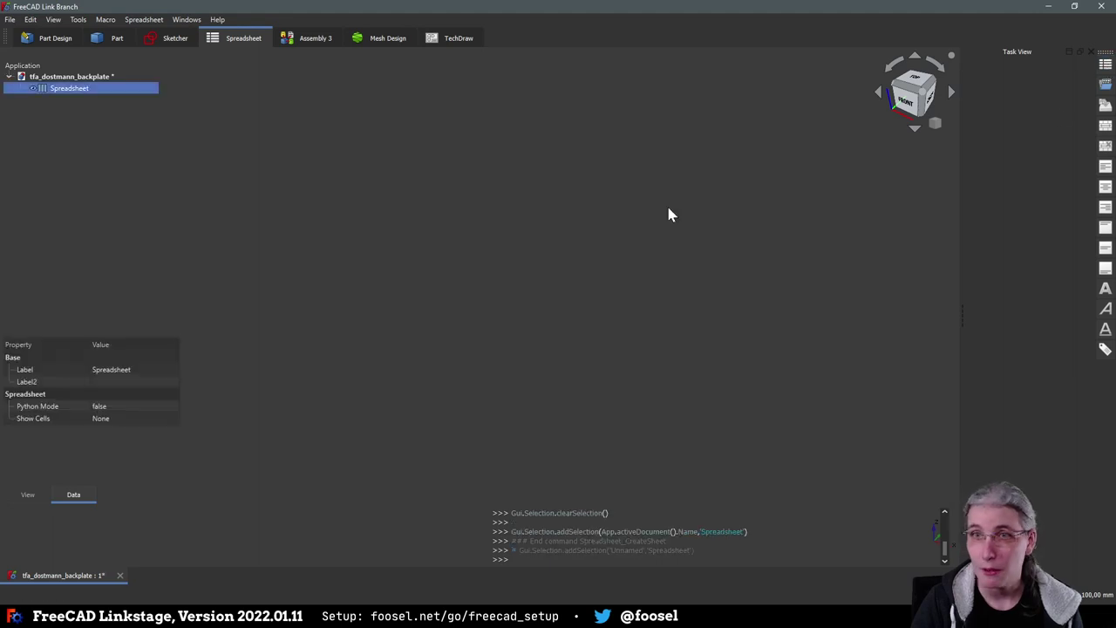
pyautogui.doubleClick(85, 89)
pyautogui.click(309, 199)
pyautogui.click(60, 128)
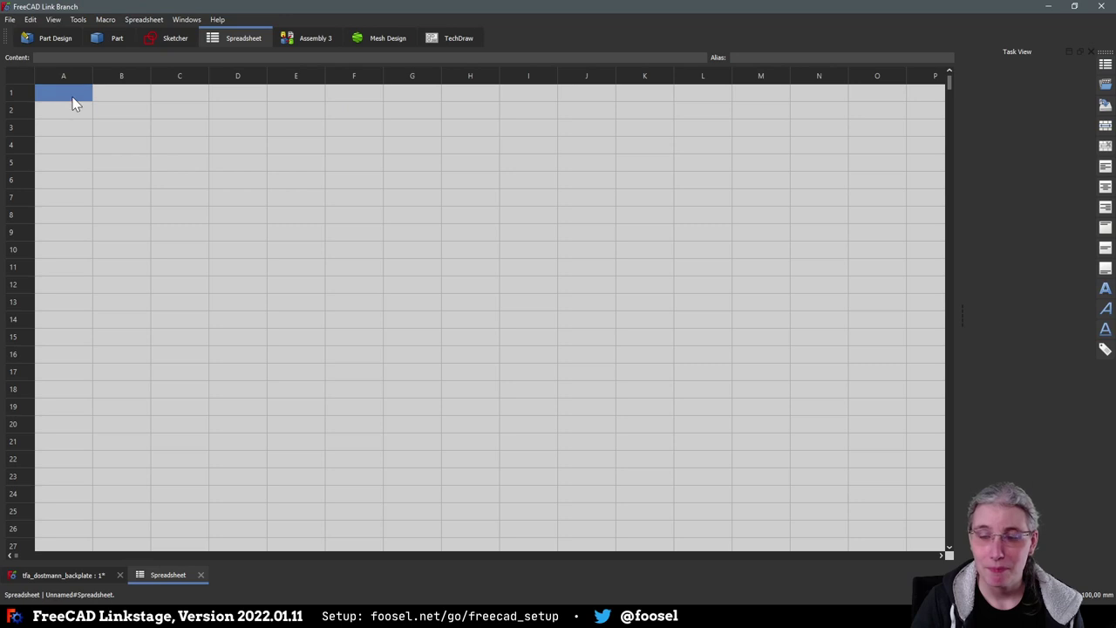
pyautogui.click(486, 250)
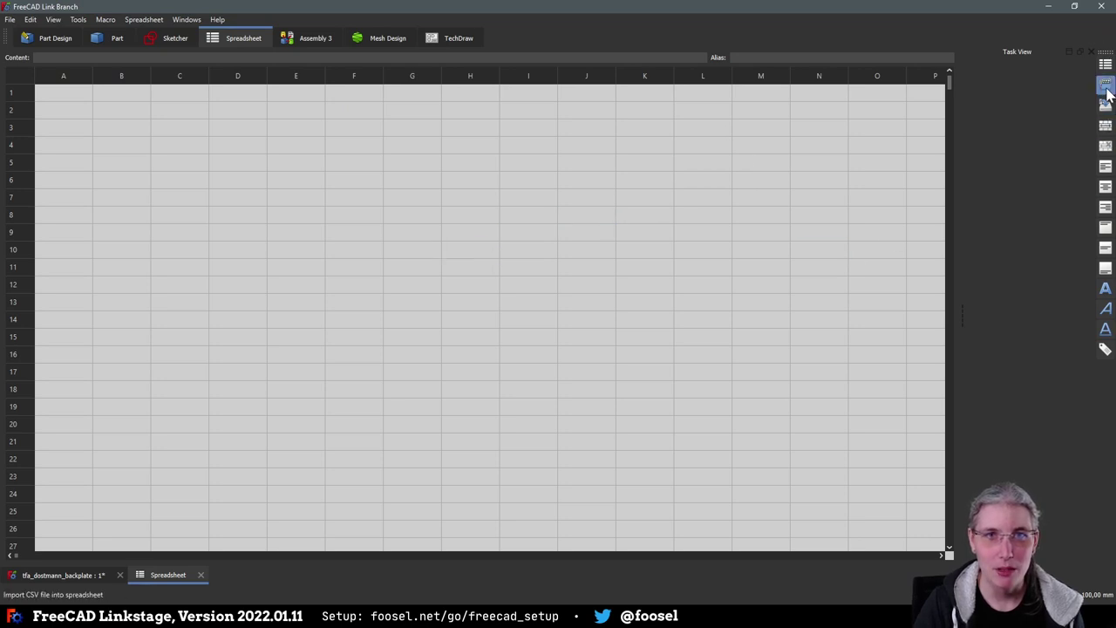
pyautogui.click(170, 38)
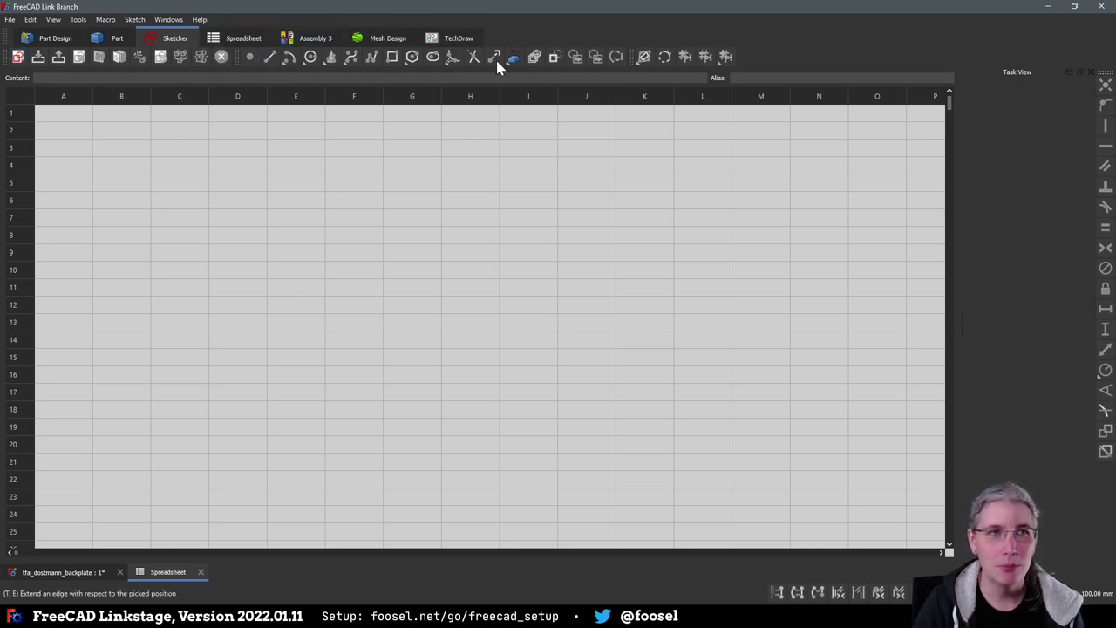
pyautogui.click(492, 119)
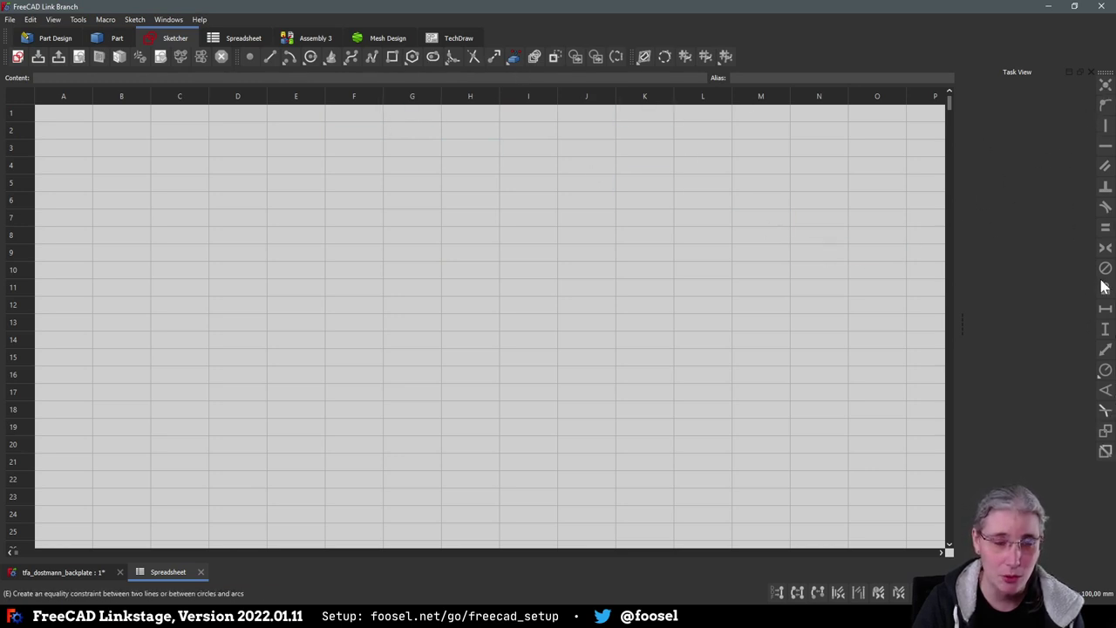
pyautogui.click(262, 41)
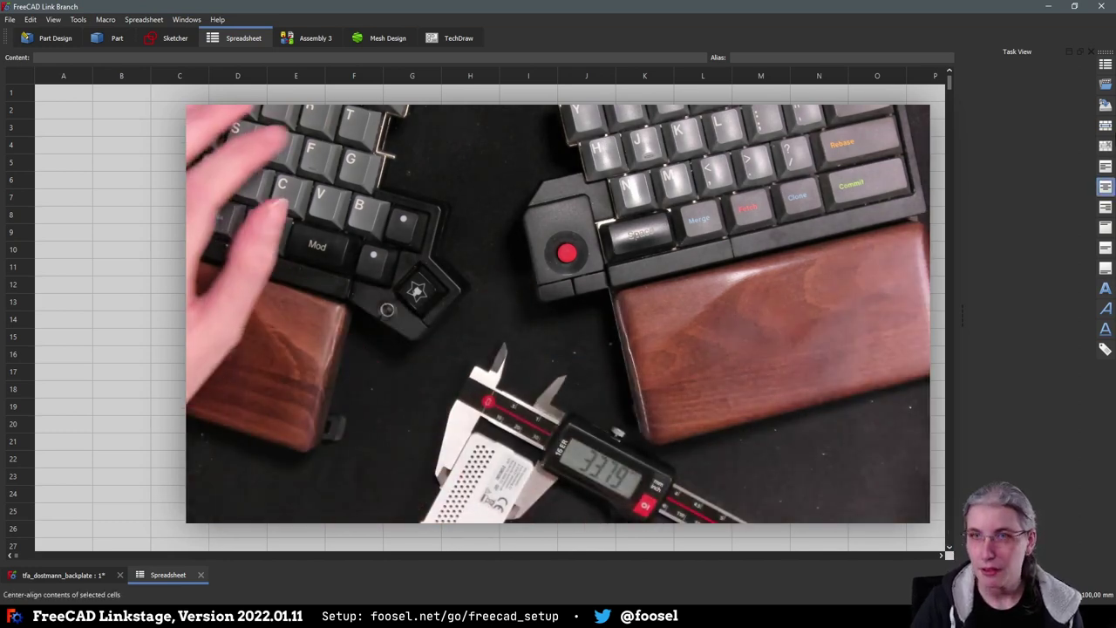
# Enter the label plate_width in cell A1
pyautogui.click(104, 132)
pyautogui.click(80, 96)
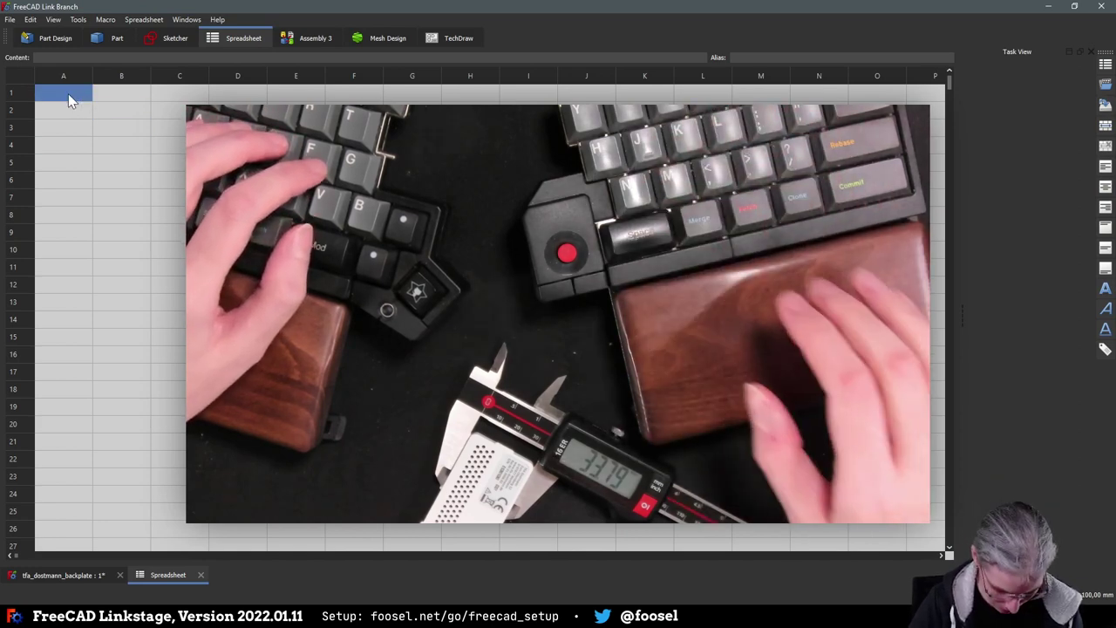
pyautogui.write('platel')
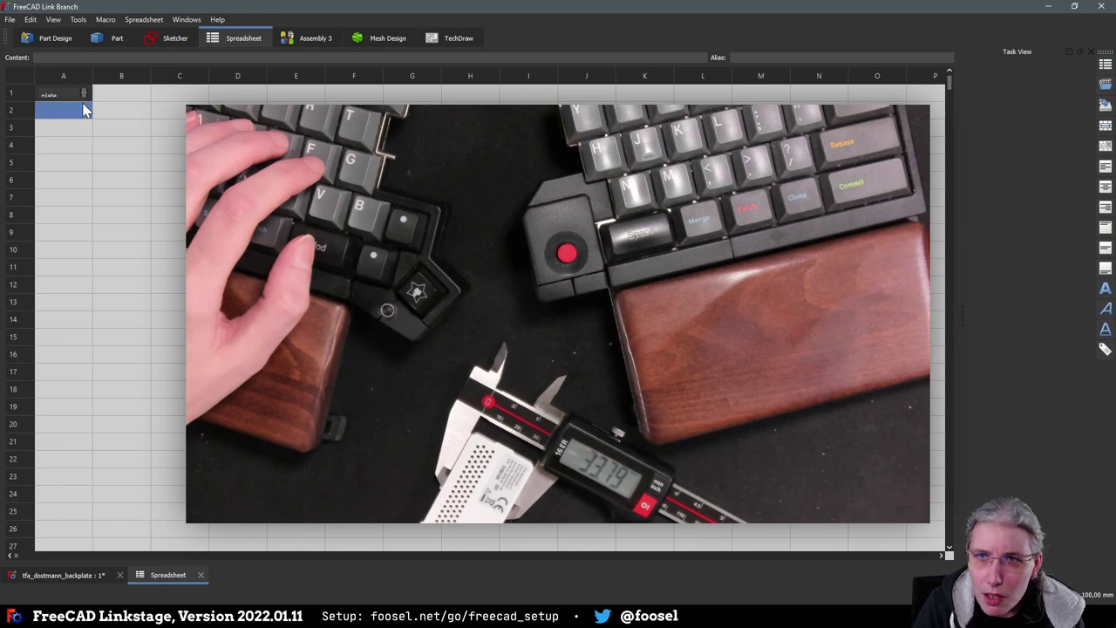
pyautogui.click(158, 163)
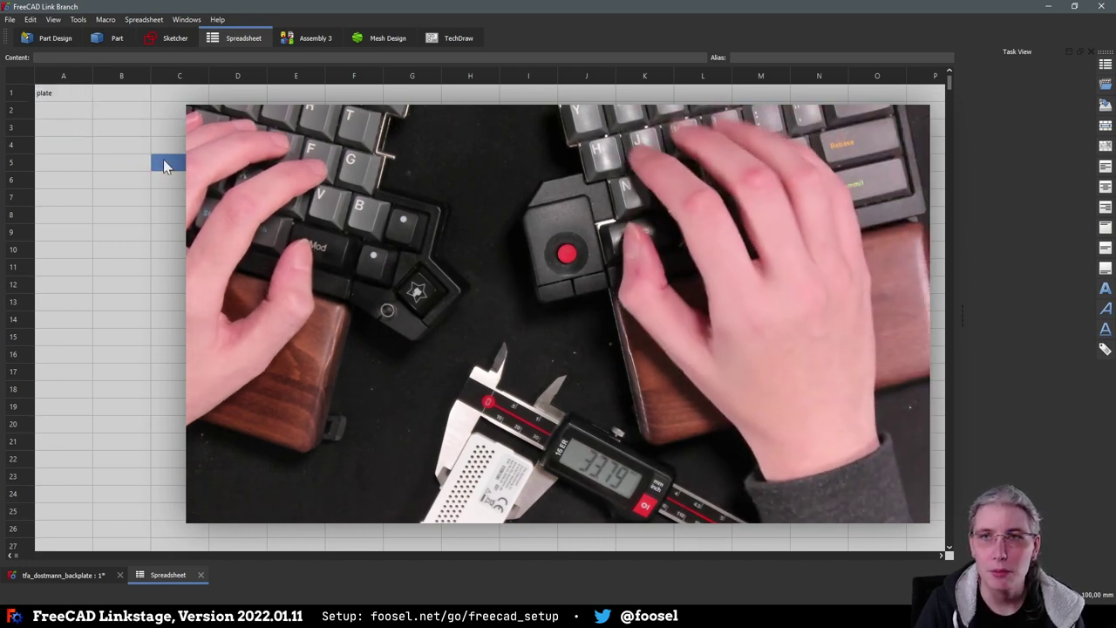
pyautogui.click(118, 144)
pyautogui.click(59, 94)
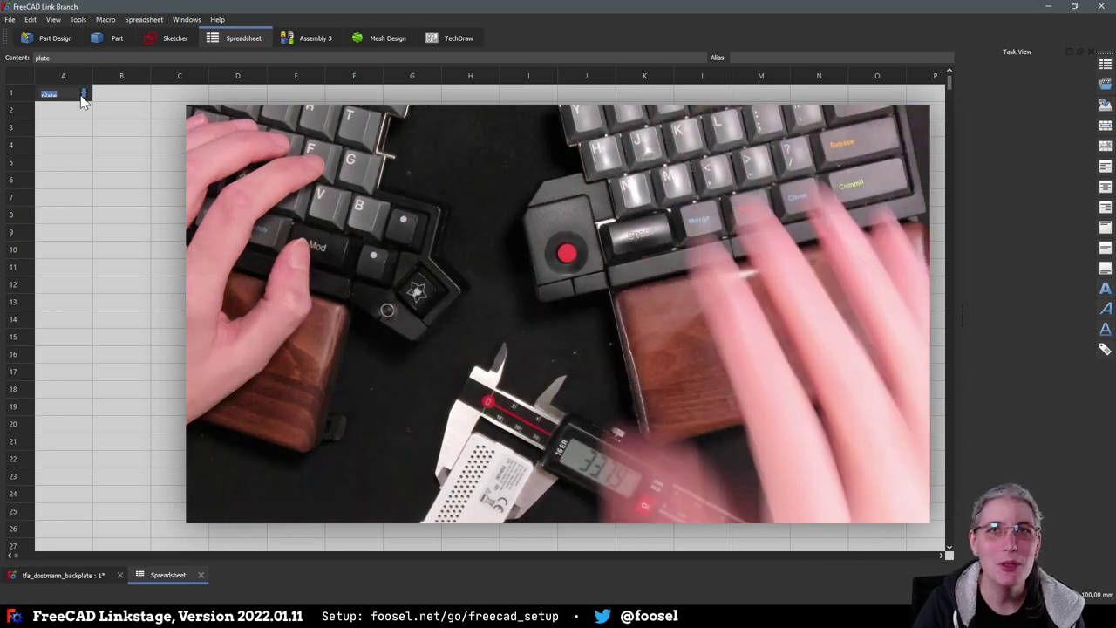
pyautogui.press('Escape')
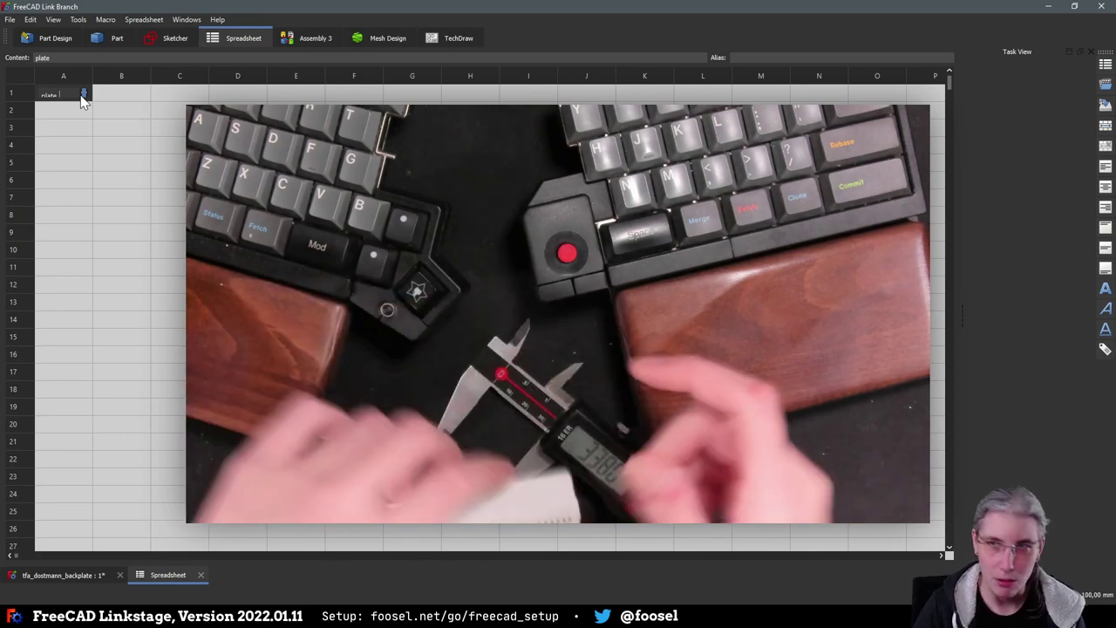
pyautogui.write('_width')
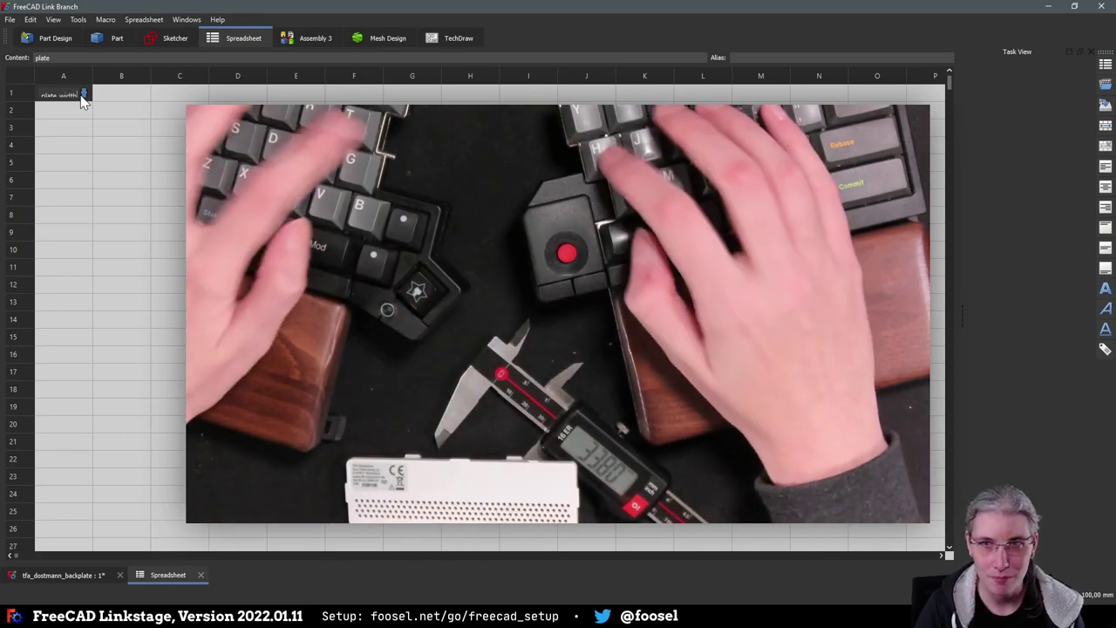
pyautogui.press('Return')
# Enter 33.8mm in B1 and give it the alias plate_width
pyautogui.click(127, 94)
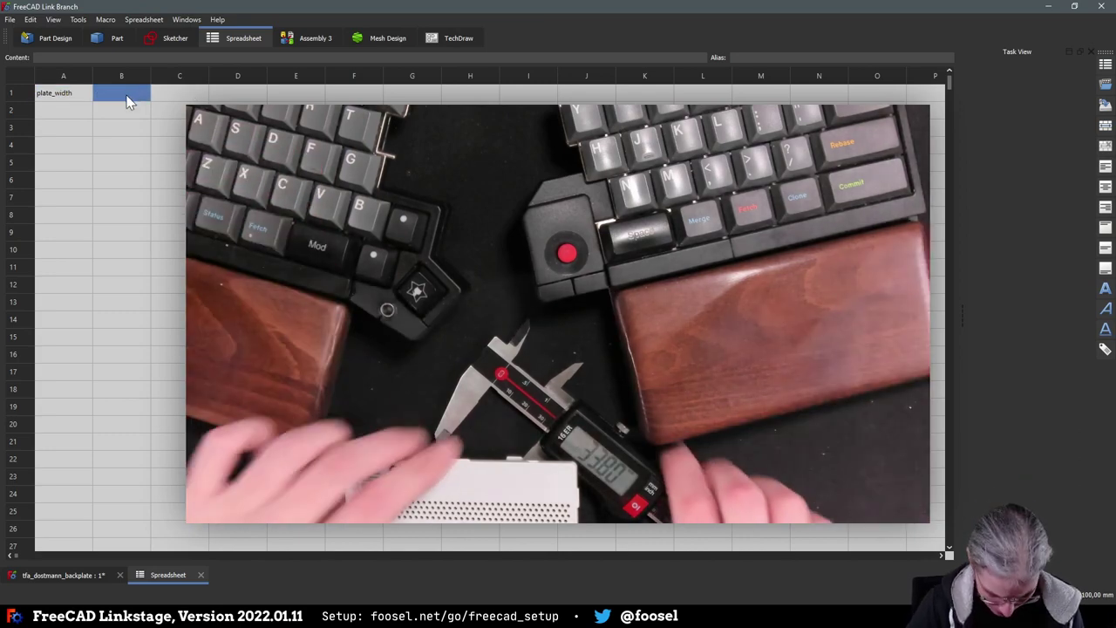
pyautogui.doubleClick(141, 93)
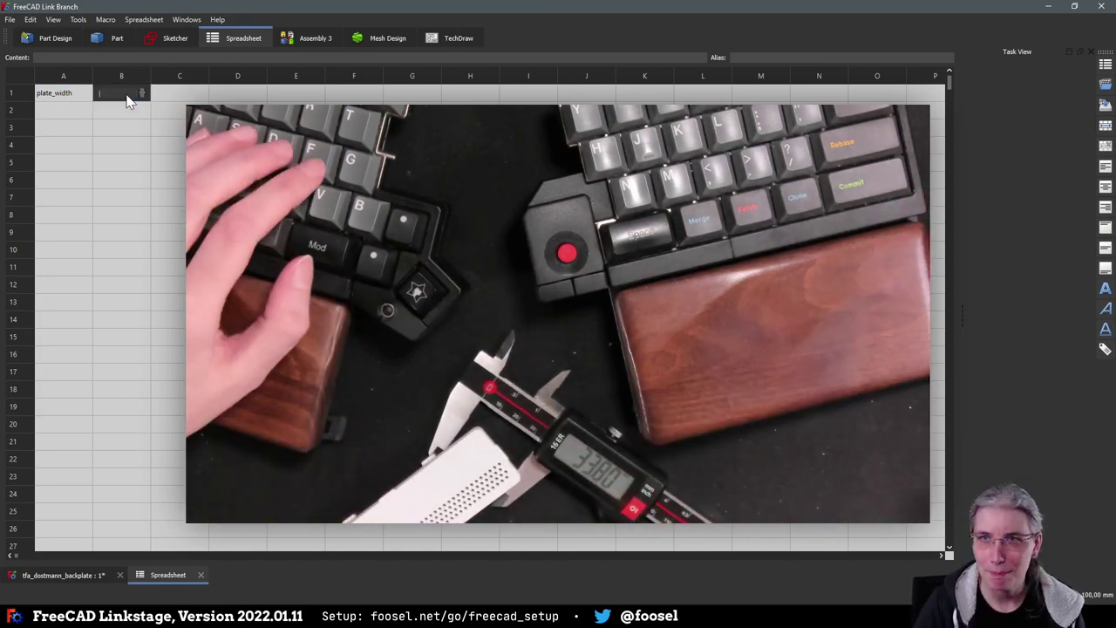
pyautogui.write('33.8')
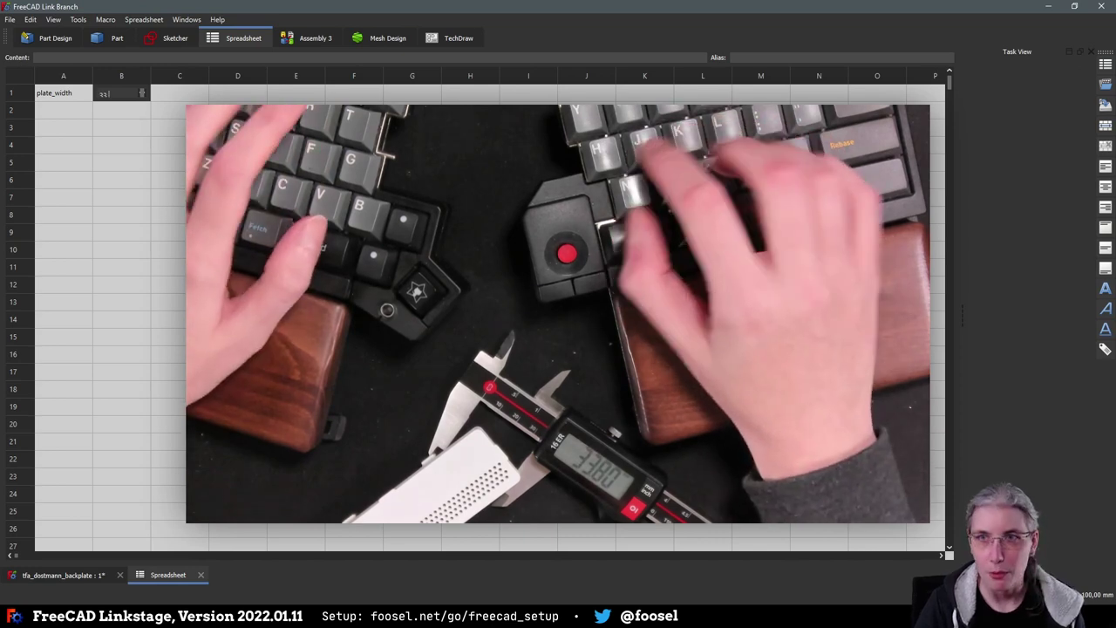
pyautogui.write('mm')
pyautogui.press('Return')
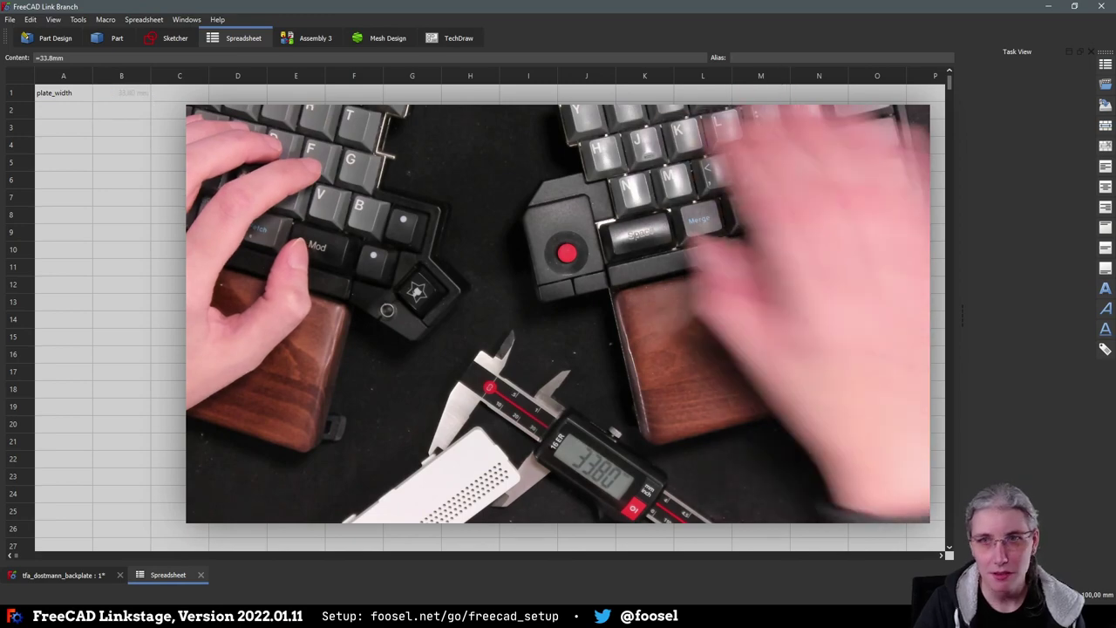
pyautogui.write('plate_width')
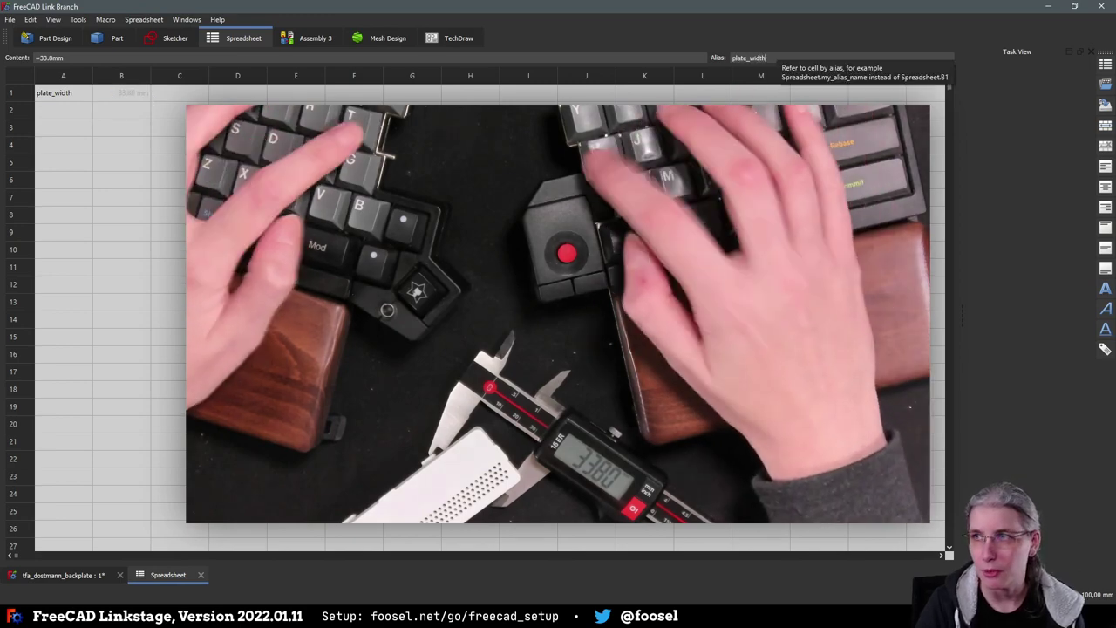
pyautogui.click(127, 117)
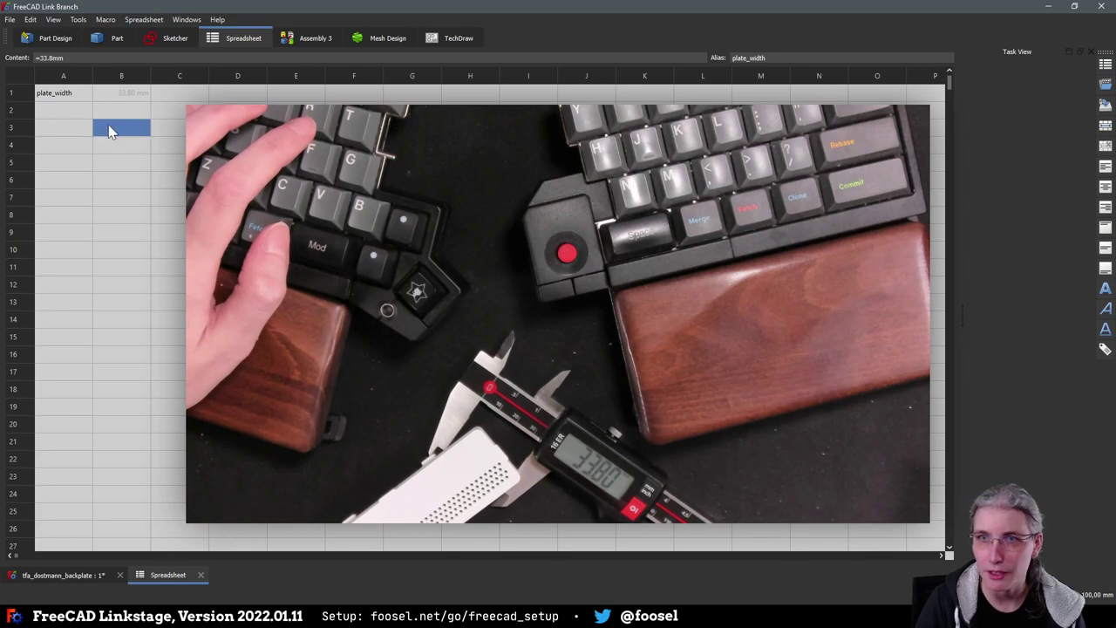
pyautogui.click(121, 93)
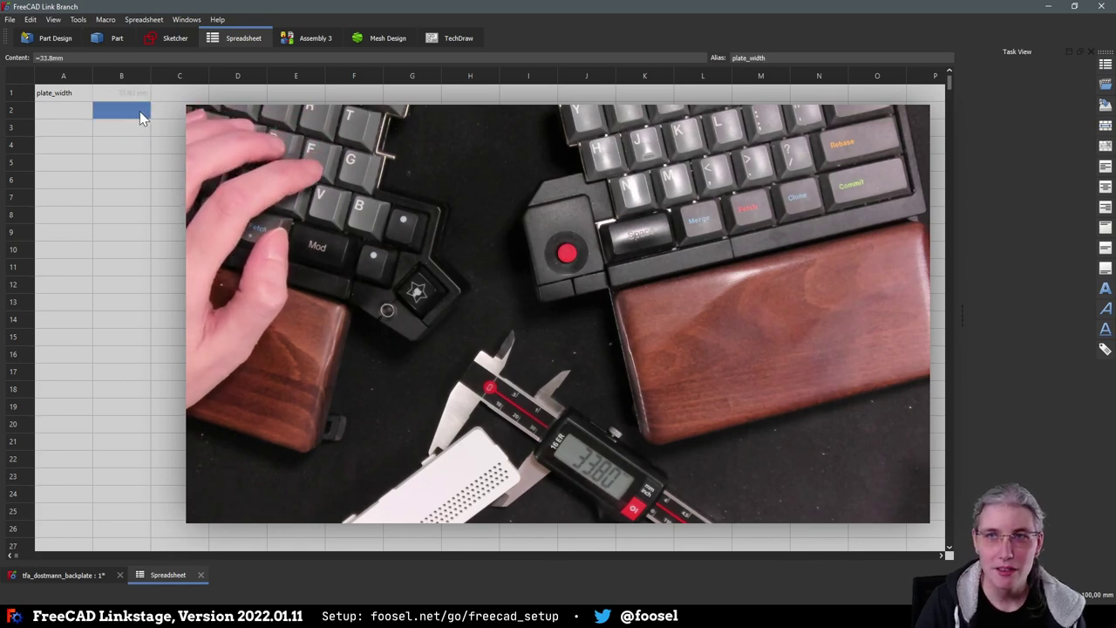
pyautogui.click(140, 112)
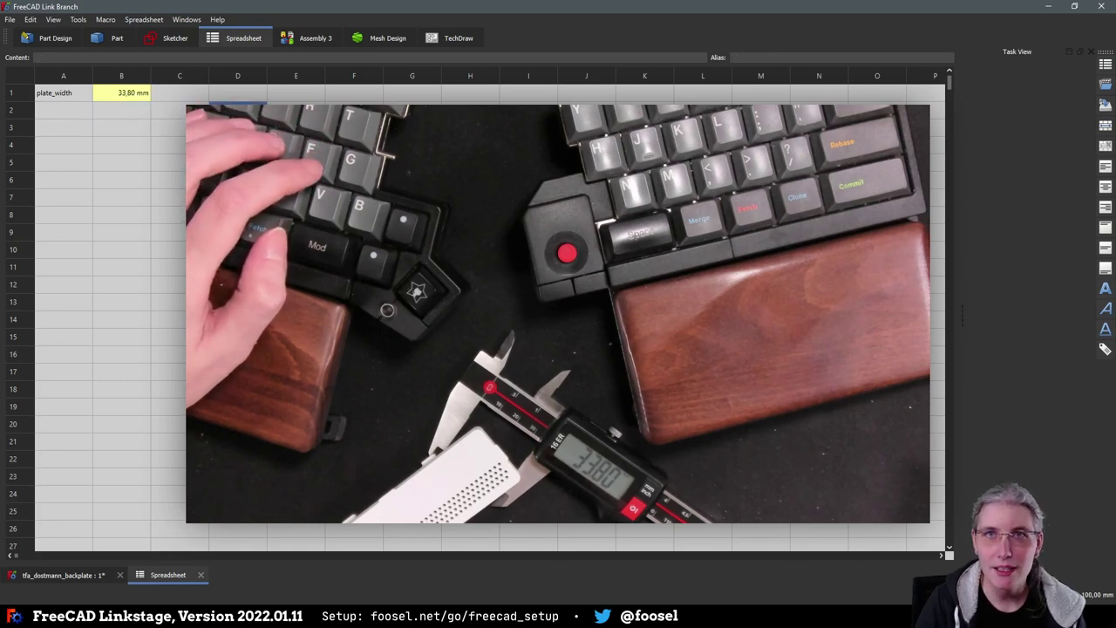
pyautogui.click(127, 96)
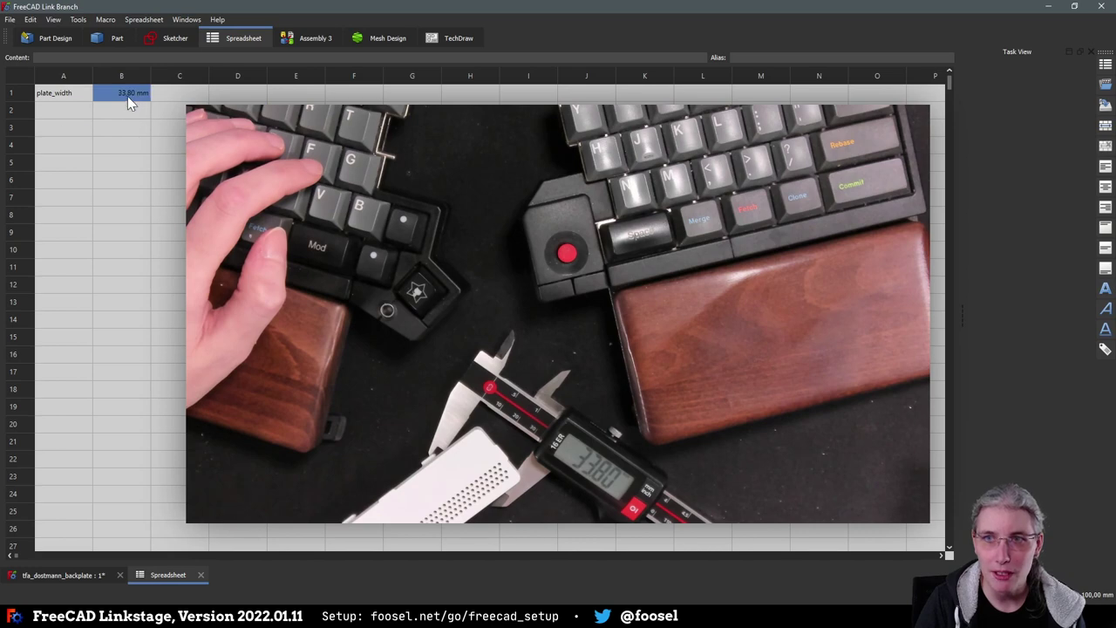
pyautogui.click(63, 96)
pyautogui.keyDown('ctrl'); pyautogui.click(63, 79); pyautogui.keyUp('ctrl')
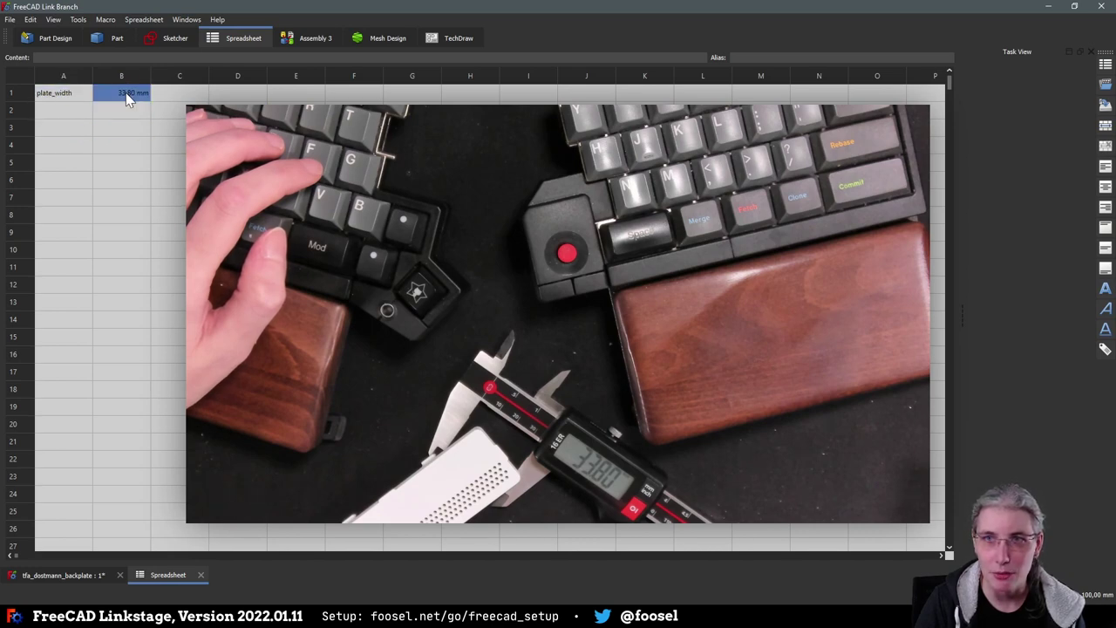
pyautogui.click(139, 164)
pyautogui.click(87, 148)
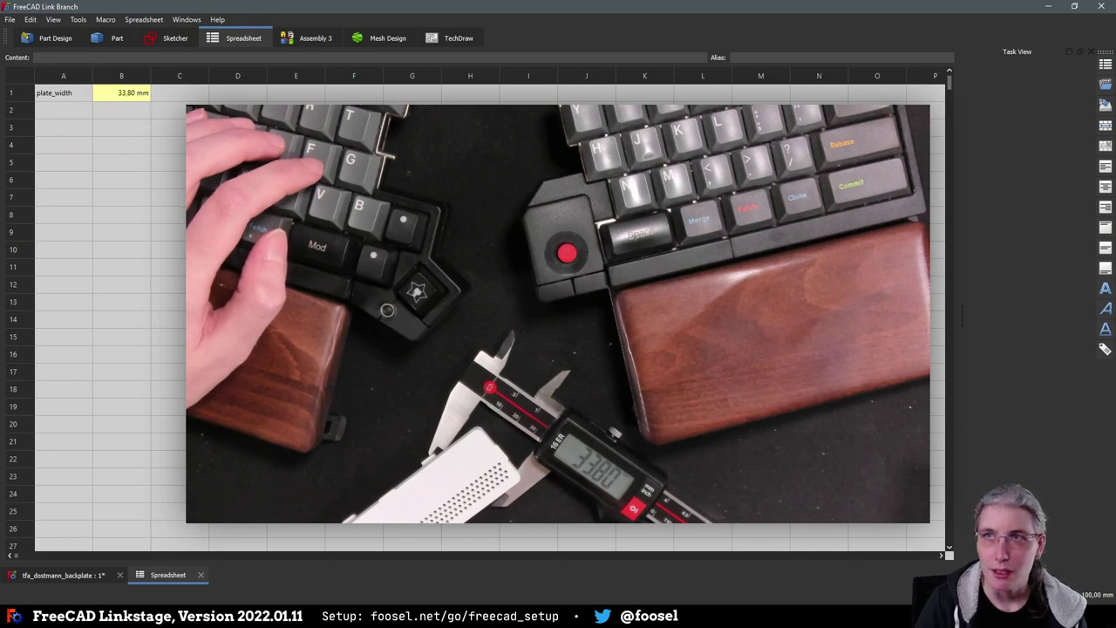
pyautogui.moveTo(21, 101); pyautogui.dragTo(20, 120)
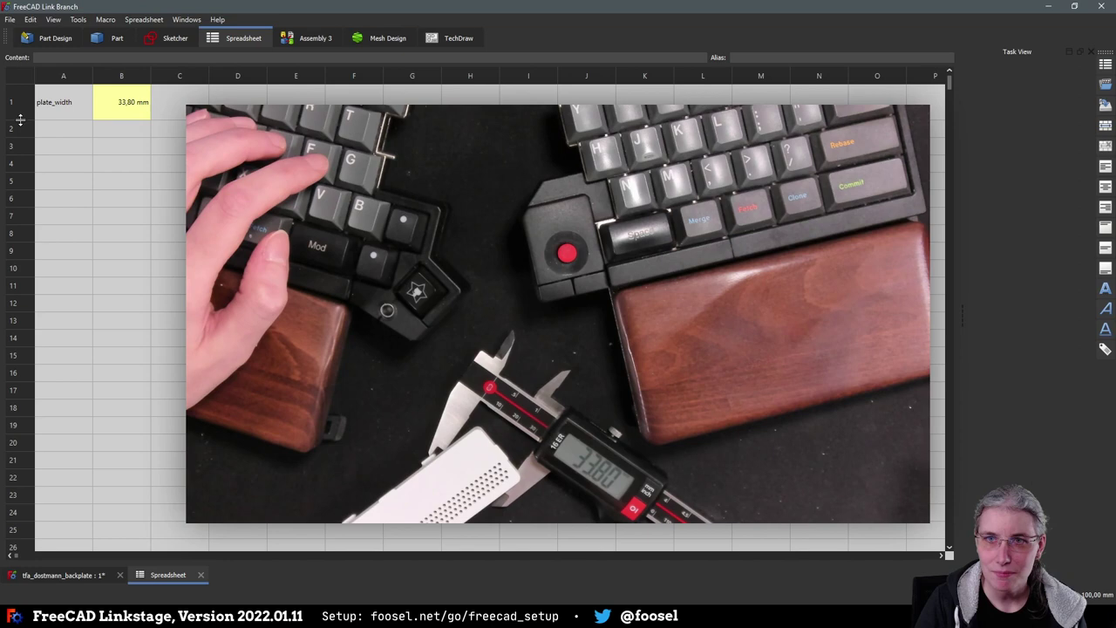
pyautogui.doubleClick(63, 106)
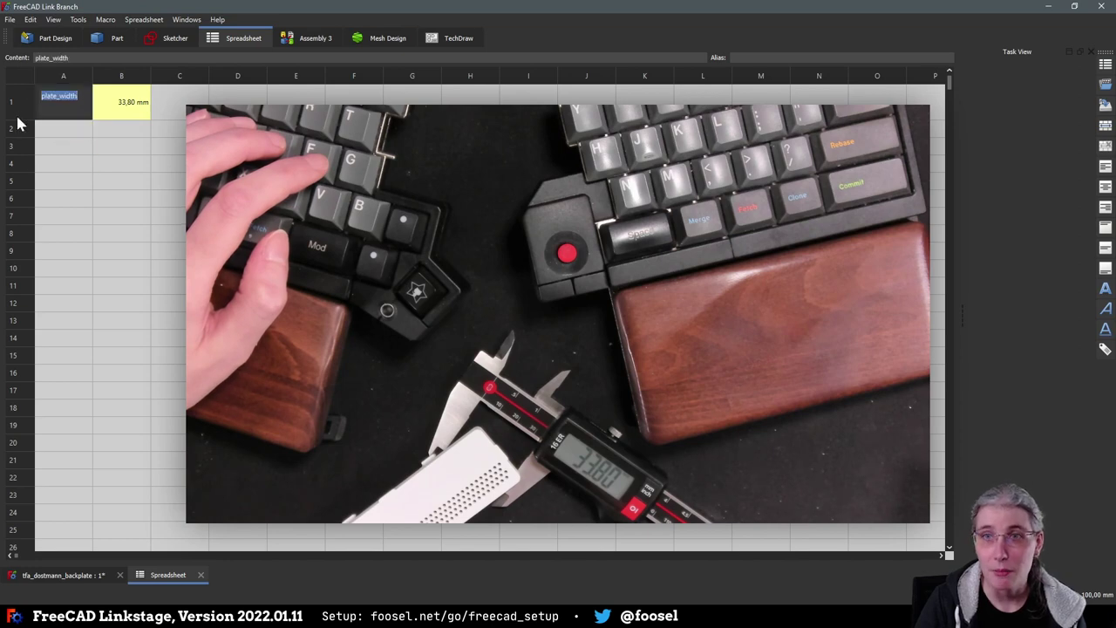
pyautogui.moveTo(22, 118); pyautogui.dragTo(27, 155)
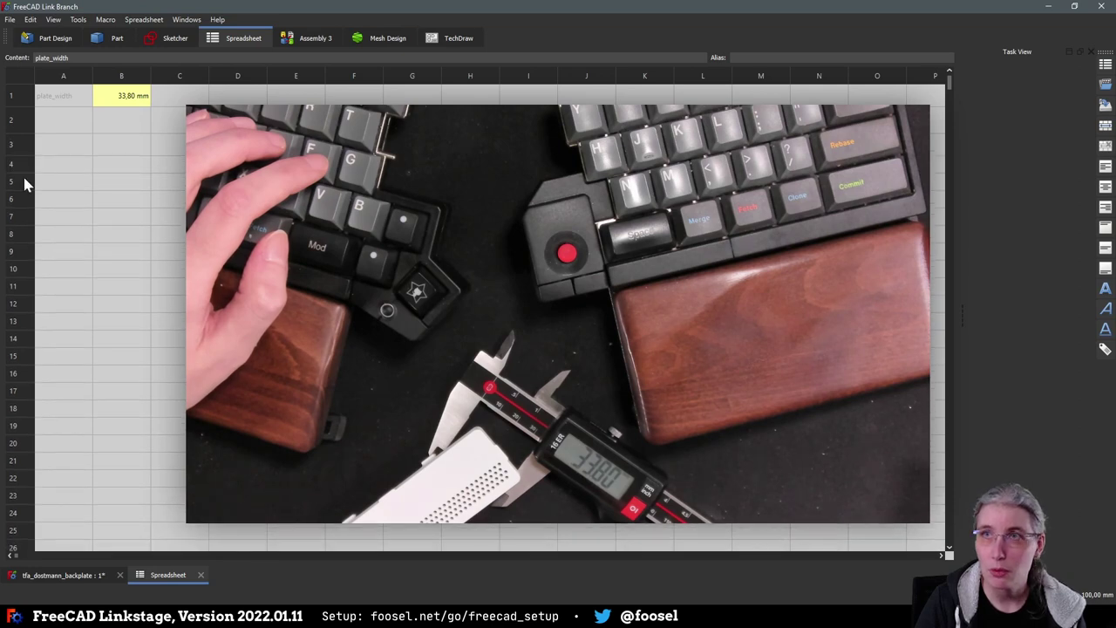
pyautogui.click(120, 146)
pyautogui.click(125, 186)
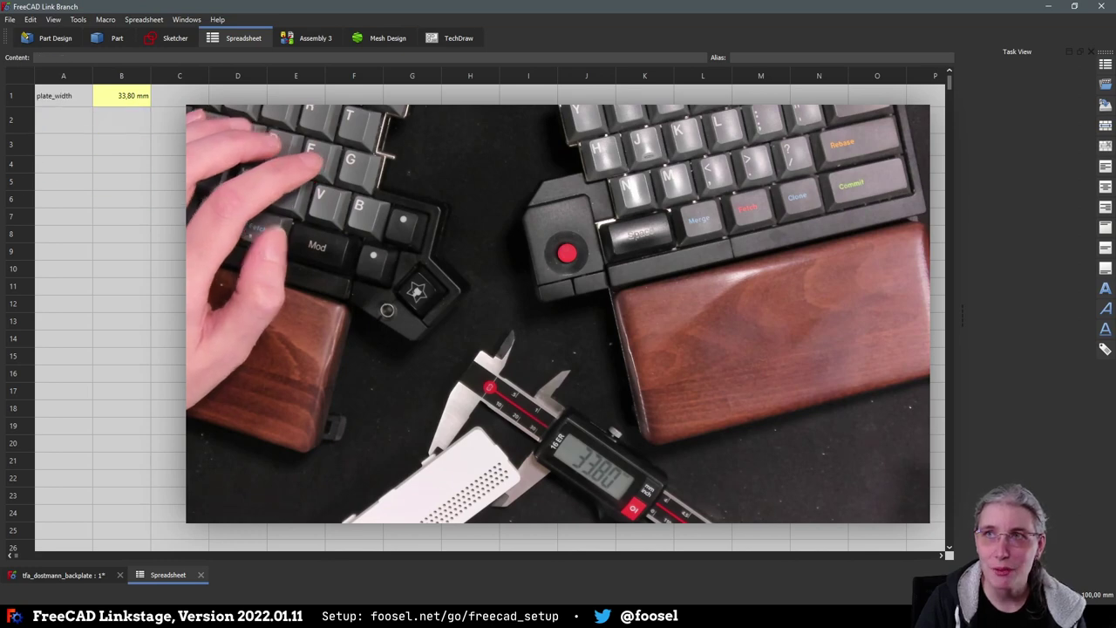
pyautogui.click(166, 199)
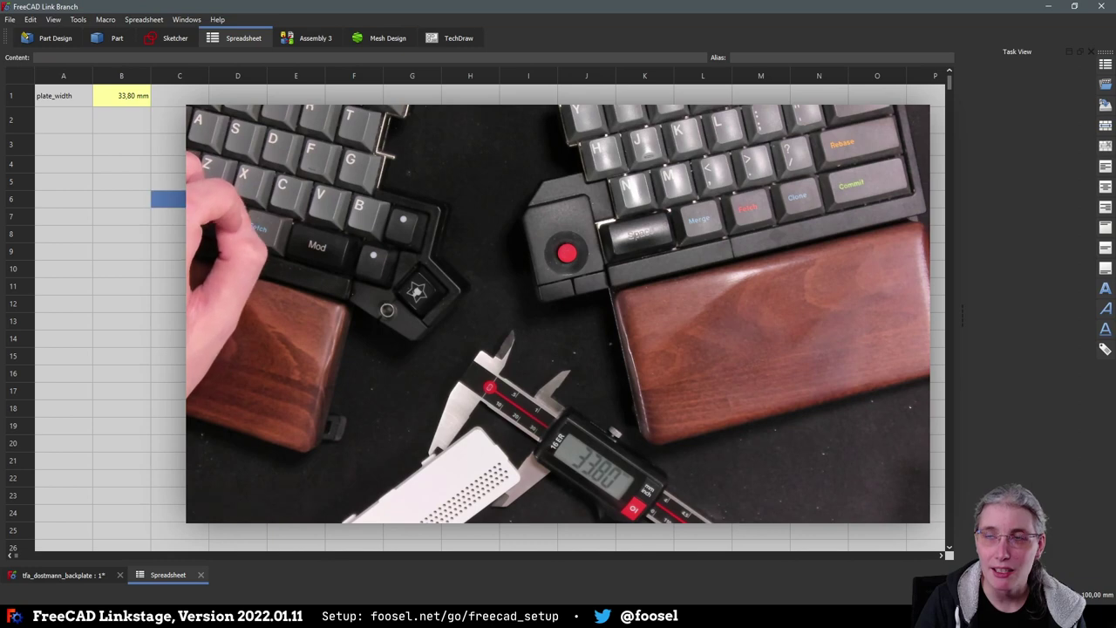
pyautogui.click(120, 128)
pyautogui.click(96, 144)
pyautogui.click(143, 181)
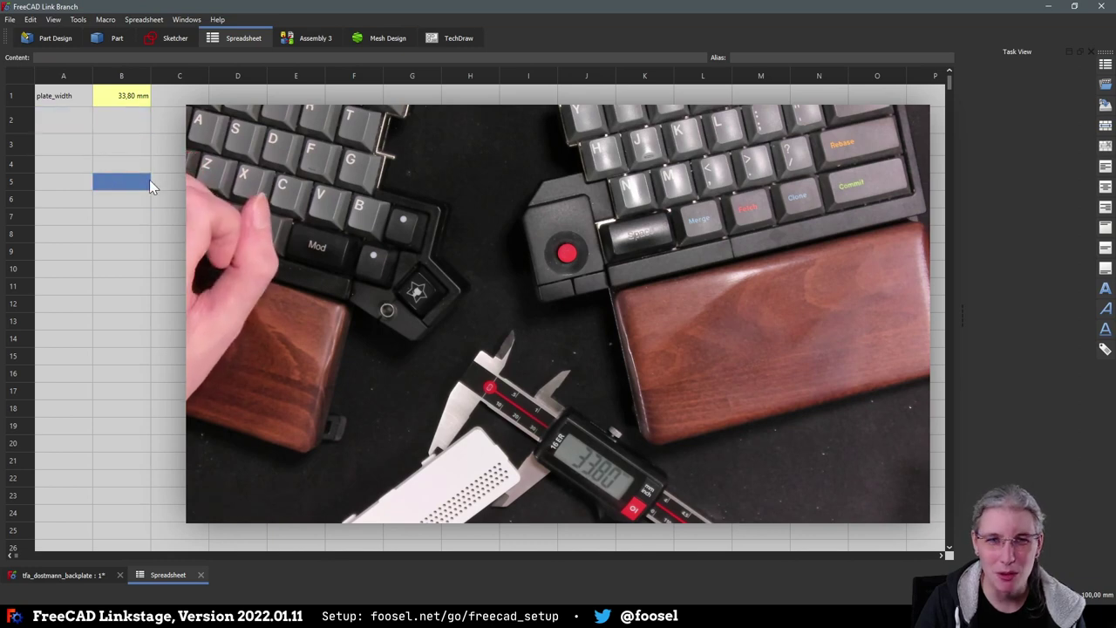
pyautogui.click(162, 182)
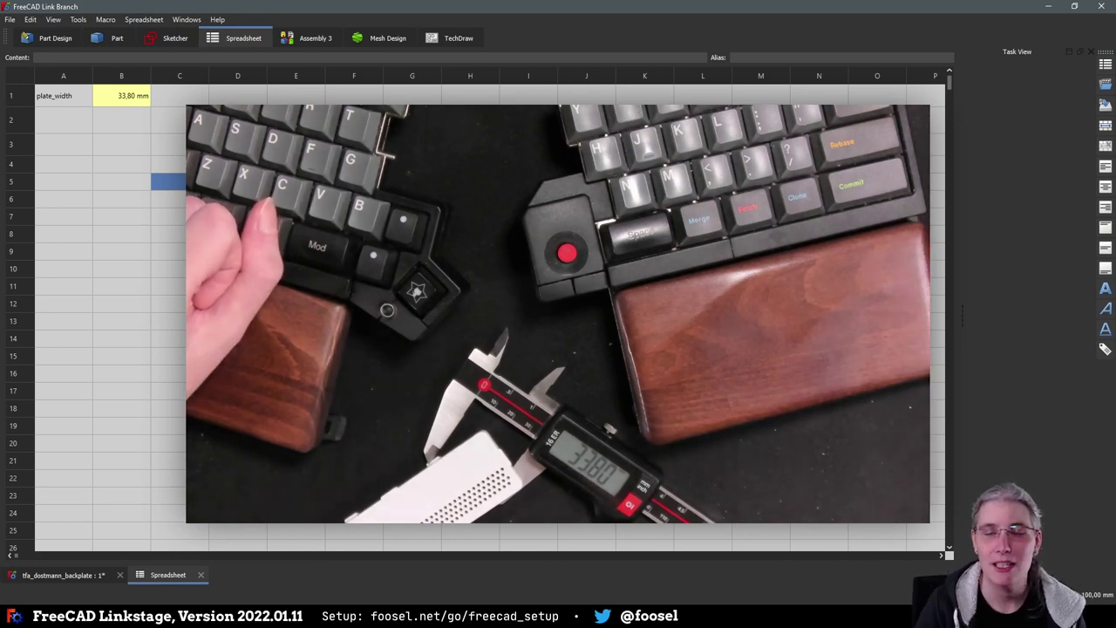
pyautogui.click(76, 114)
pyautogui.hotkey('alt', 'Tab')
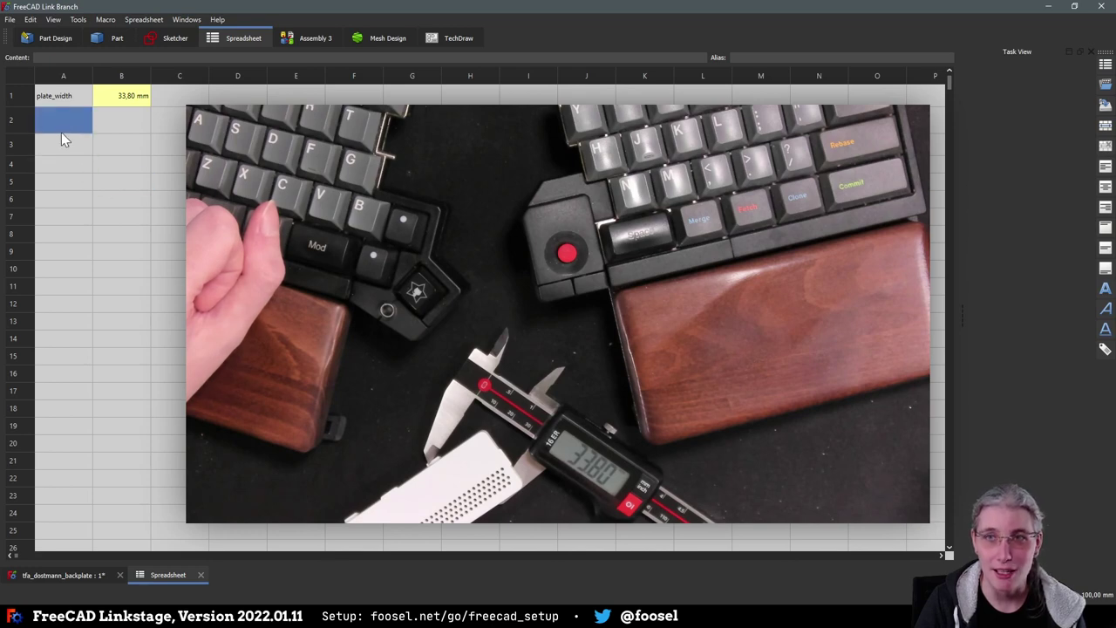
pyautogui.click(130, 145)
pyautogui.click(161, 187)
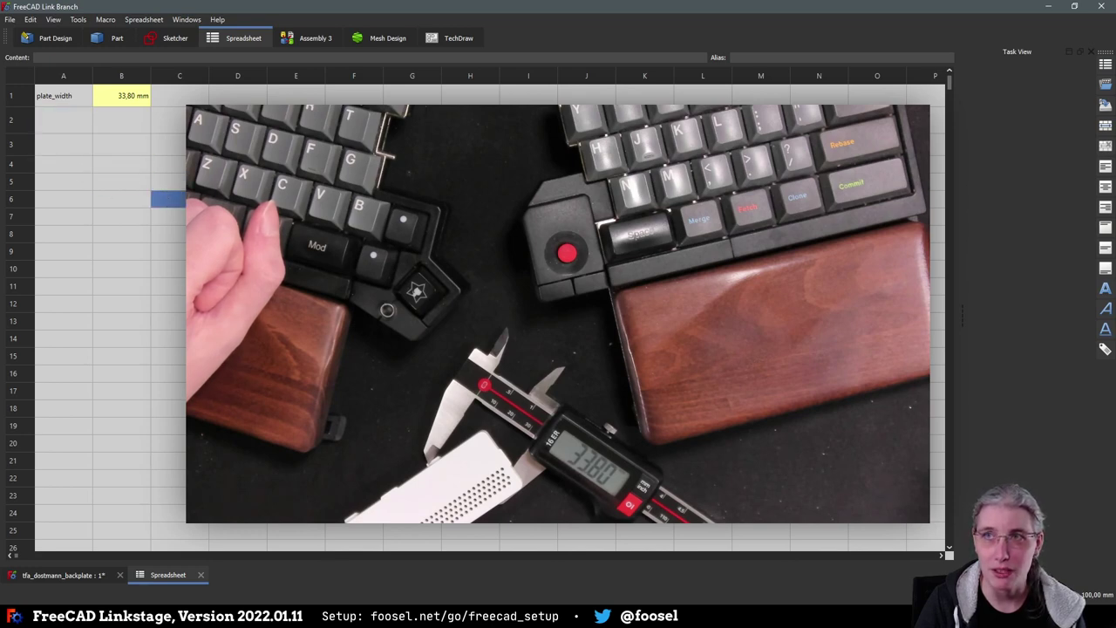
pyautogui.click(168, 234)
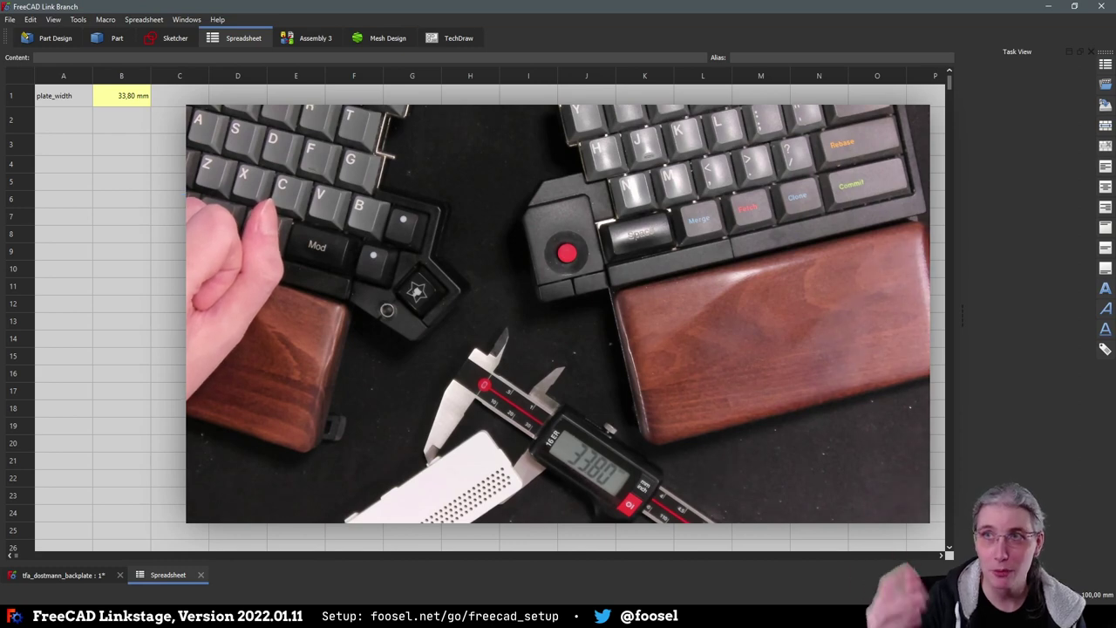
pyautogui.click(122, 140)
# Add the label plate_height in A2 with the value 111,70 mm in B2
pyautogui.doubleClick(69, 122)
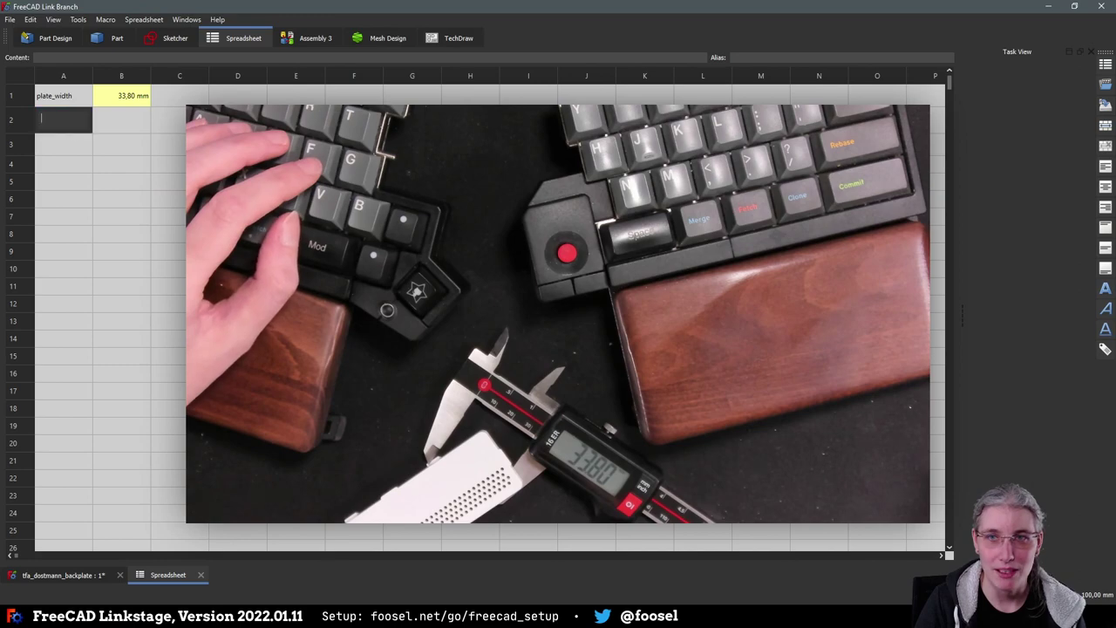
pyautogui.write('p,ate')
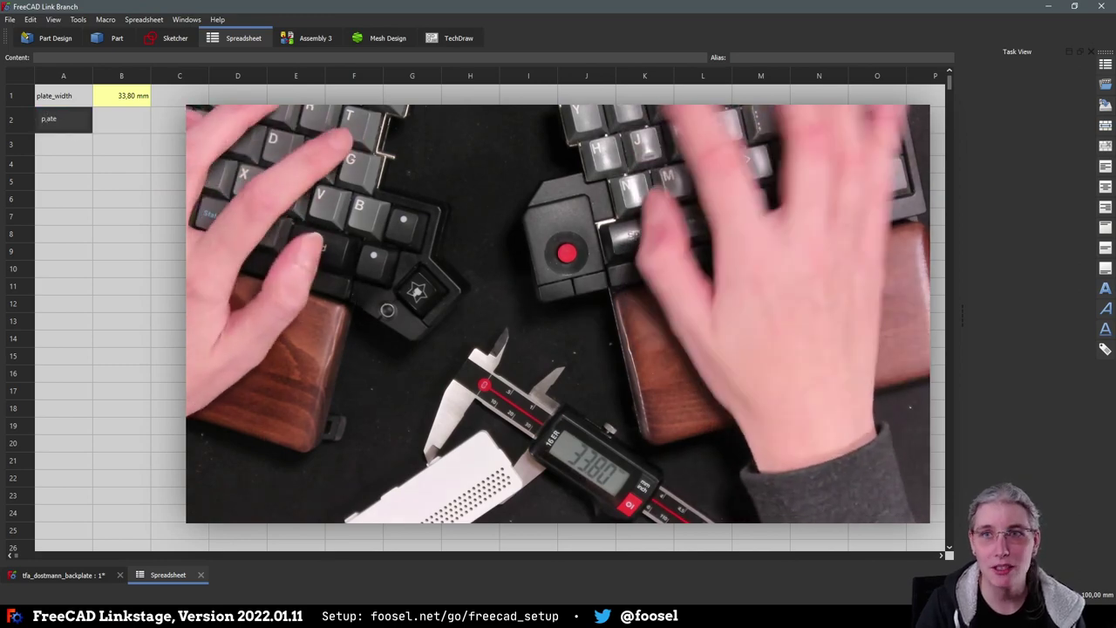
pyautogui.write('_height')
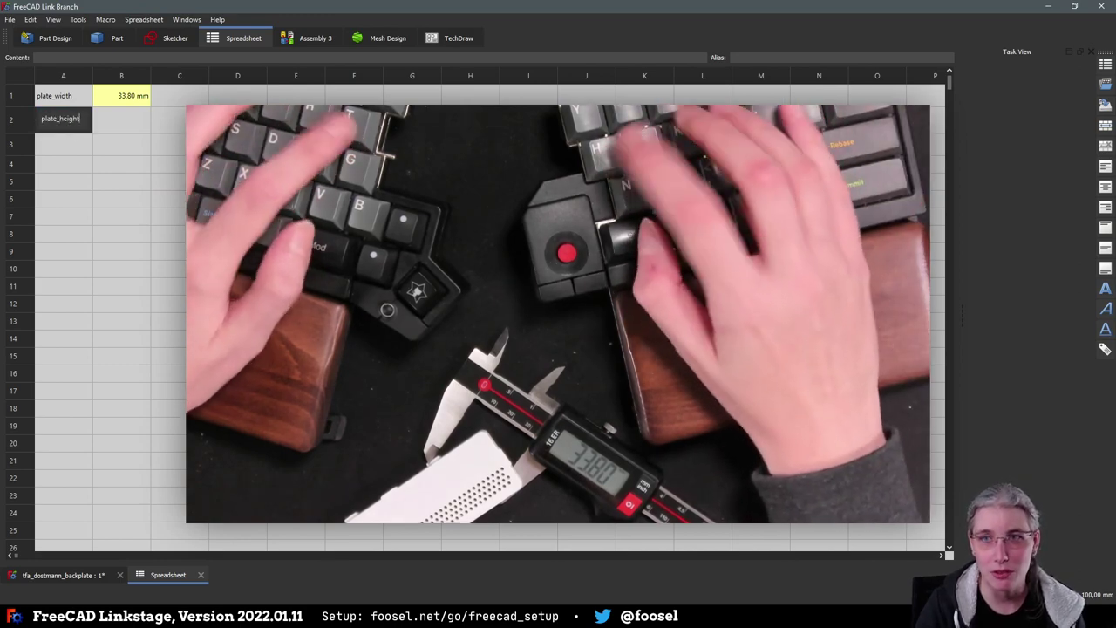
pyautogui.press('Return')
pyautogui.click(127, 120)
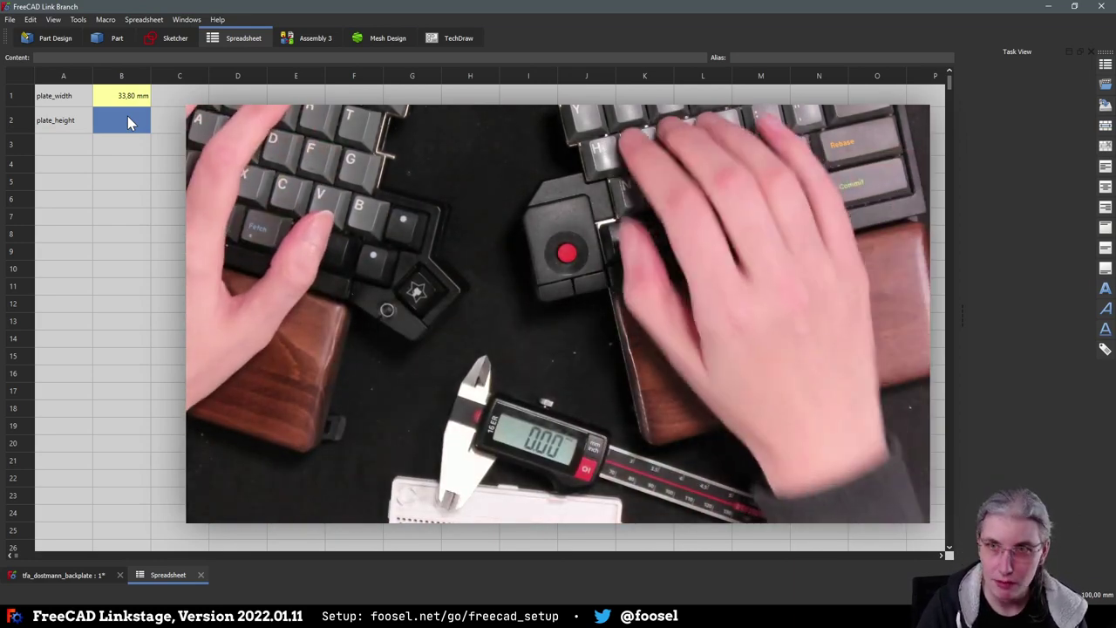
pyautogui.write('11')
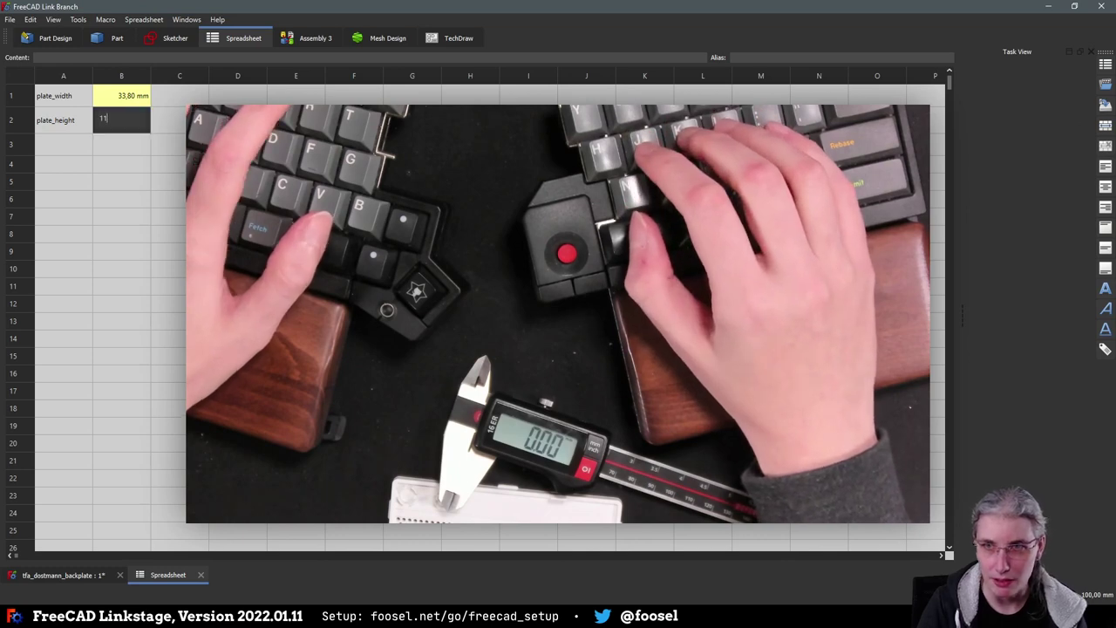
pyautogui.write('.5mm')
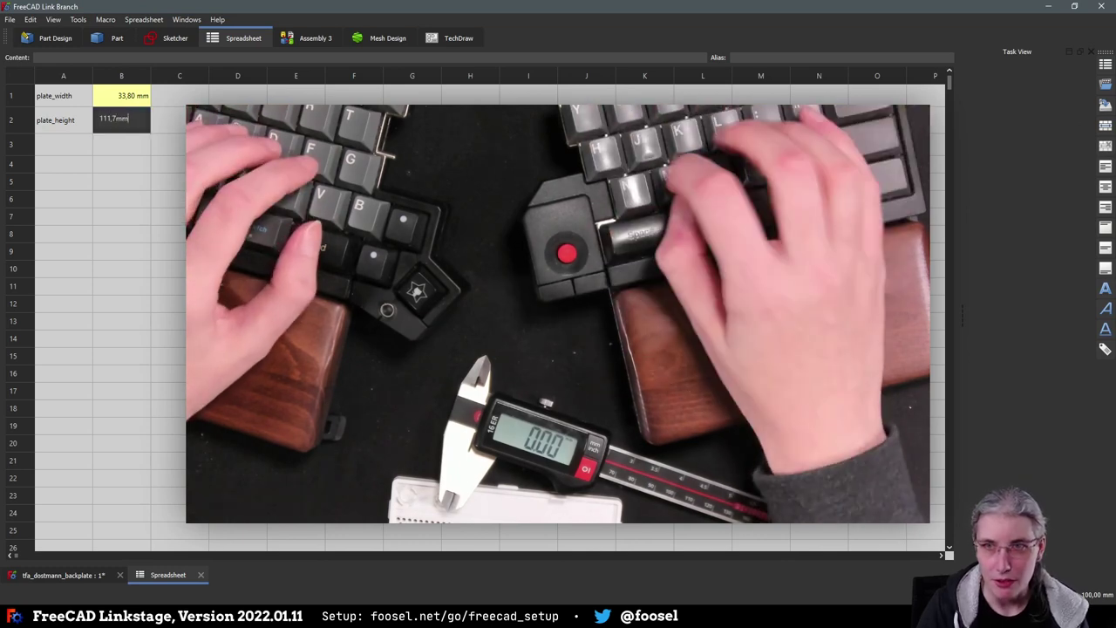
pyautogui.press('Return')
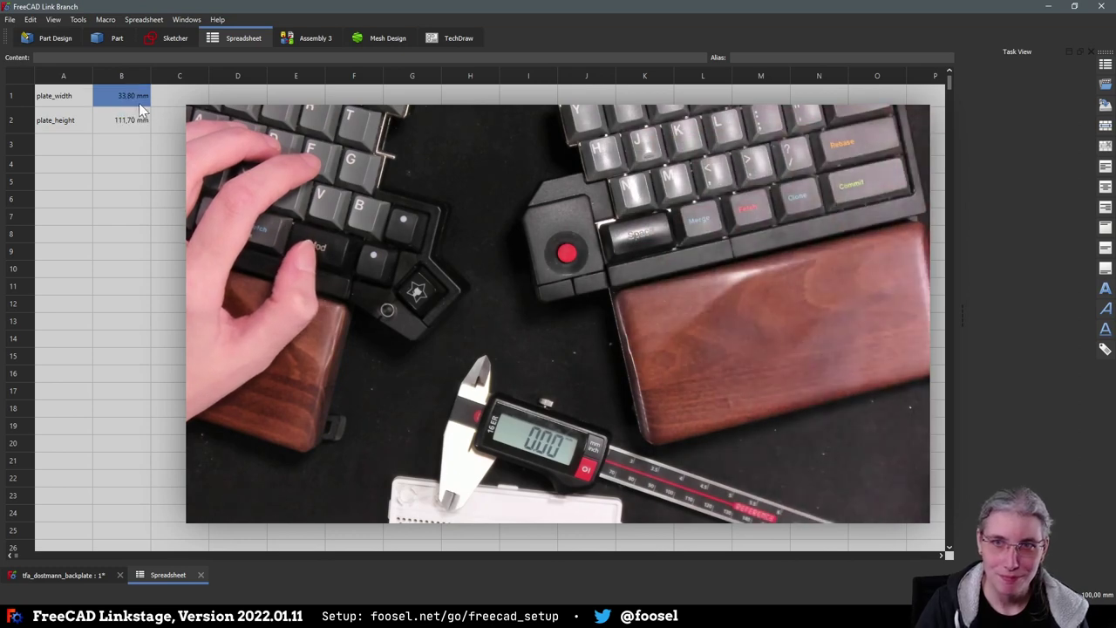
# Rename A2 to plate_length and type plate_length as B2's alias
pyautogui.click(69, 144)
pyautogui.click(51, 126)
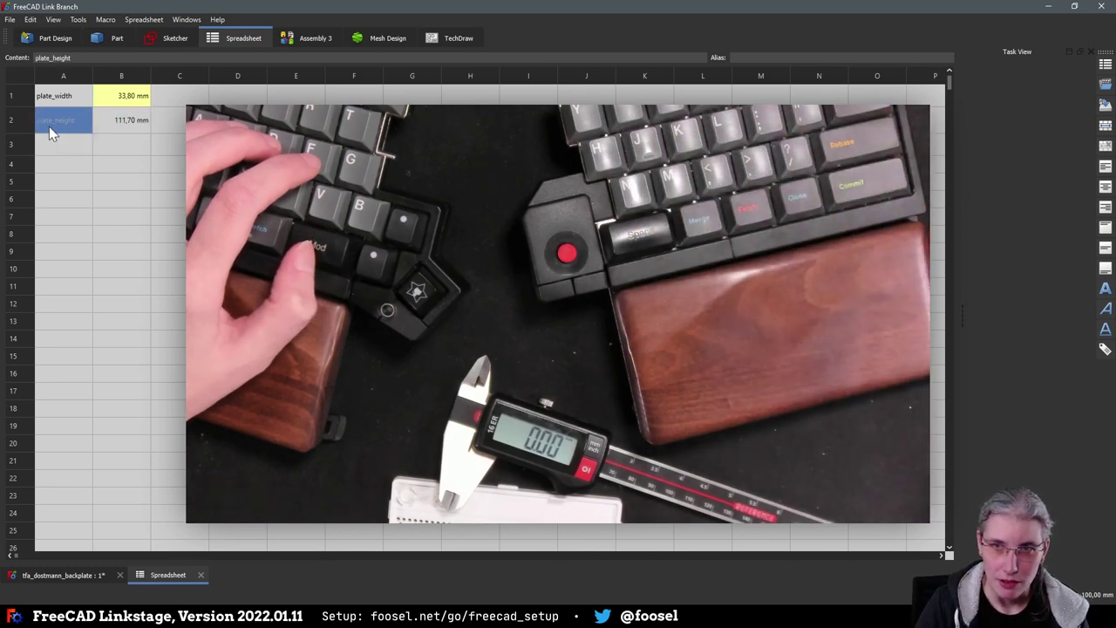
pyautogui.doubleClick(49, 127)
pyautogui.write('pla')
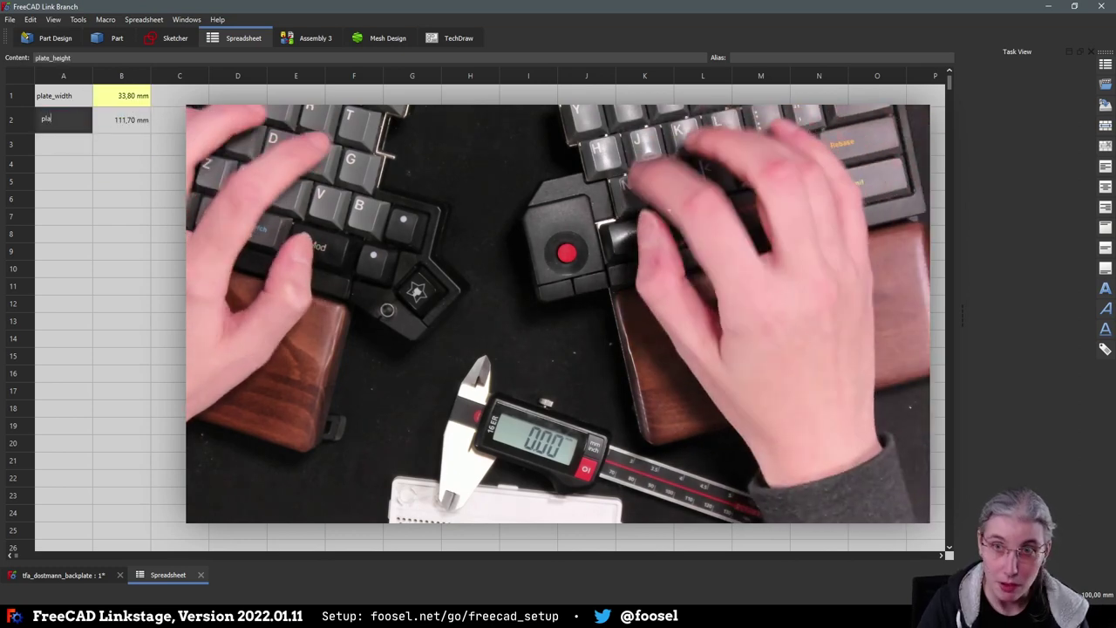
pyautogui.write('te_length')
pyautogui.press('Return')
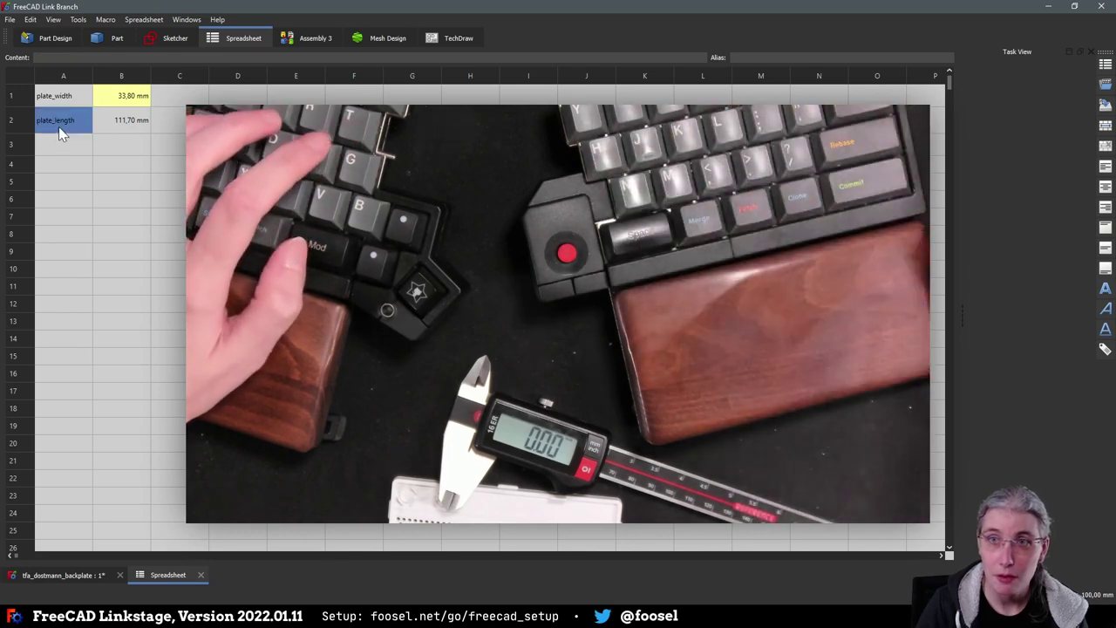
pyautogui.click(116, 125)
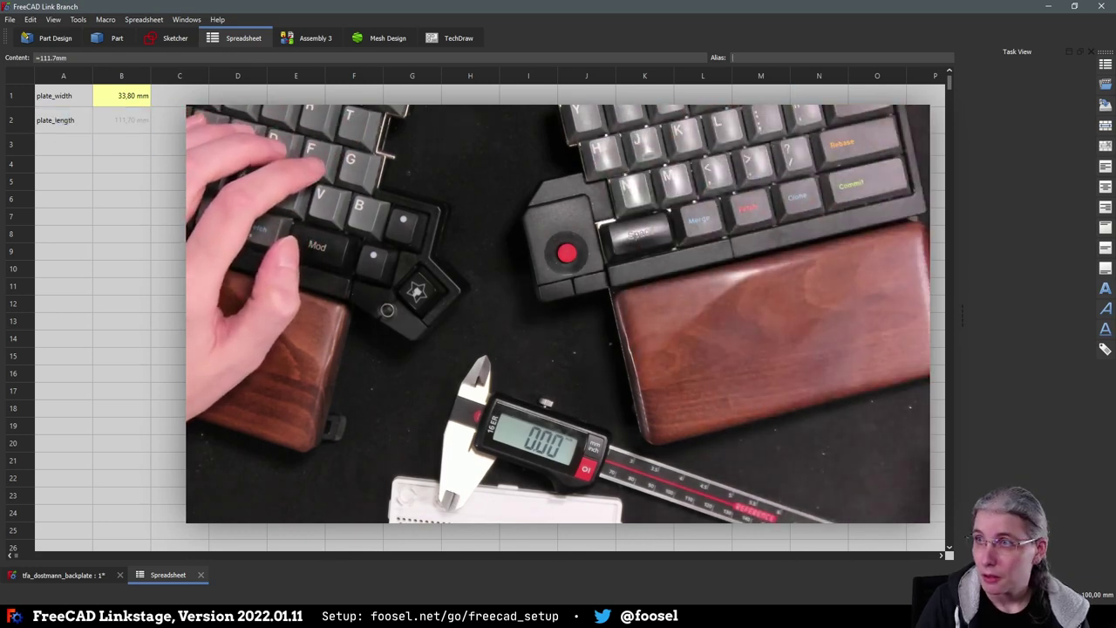
pyautogui.click(732, 57)
pyautogui.write('p')
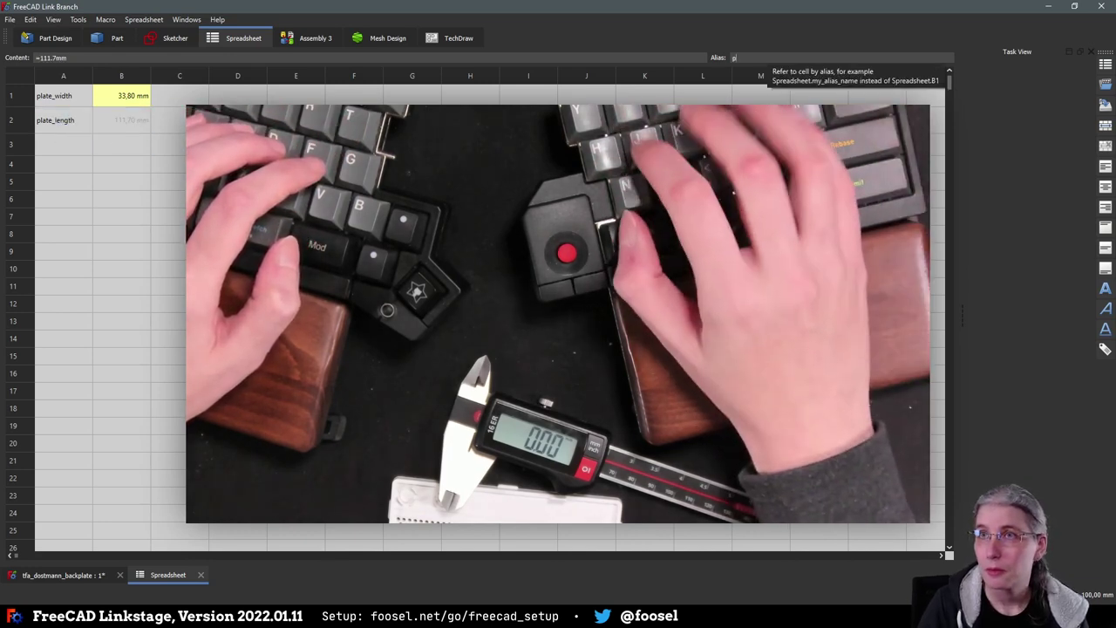
pyautogui.write('late_length')
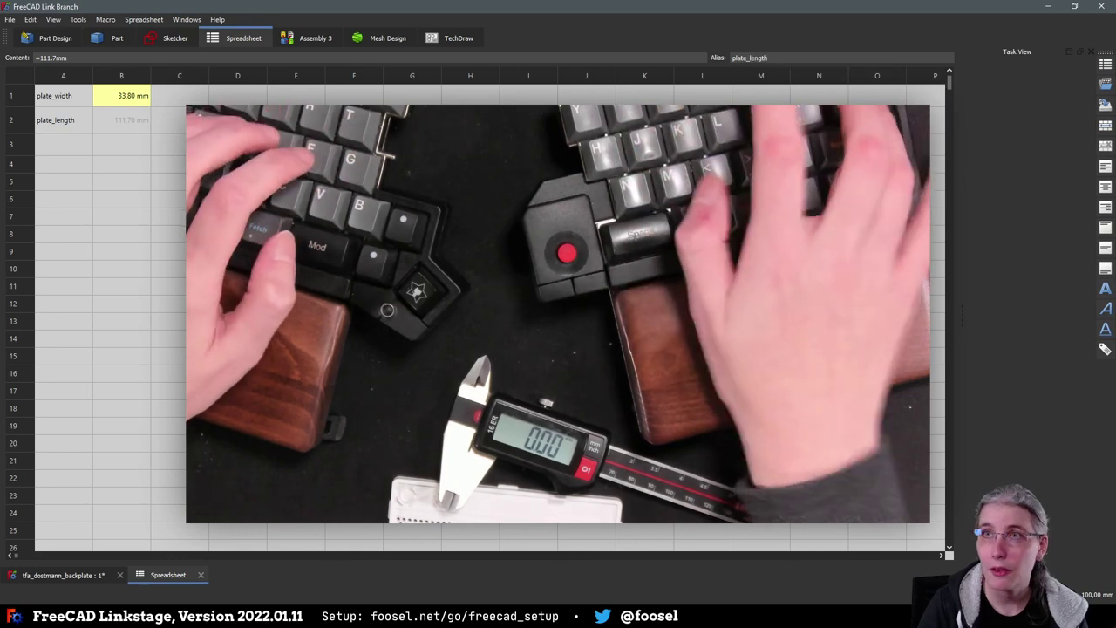
# Apply the plate_length alias to B2 and start a new label in A3
pyautogui.click(75, 142)
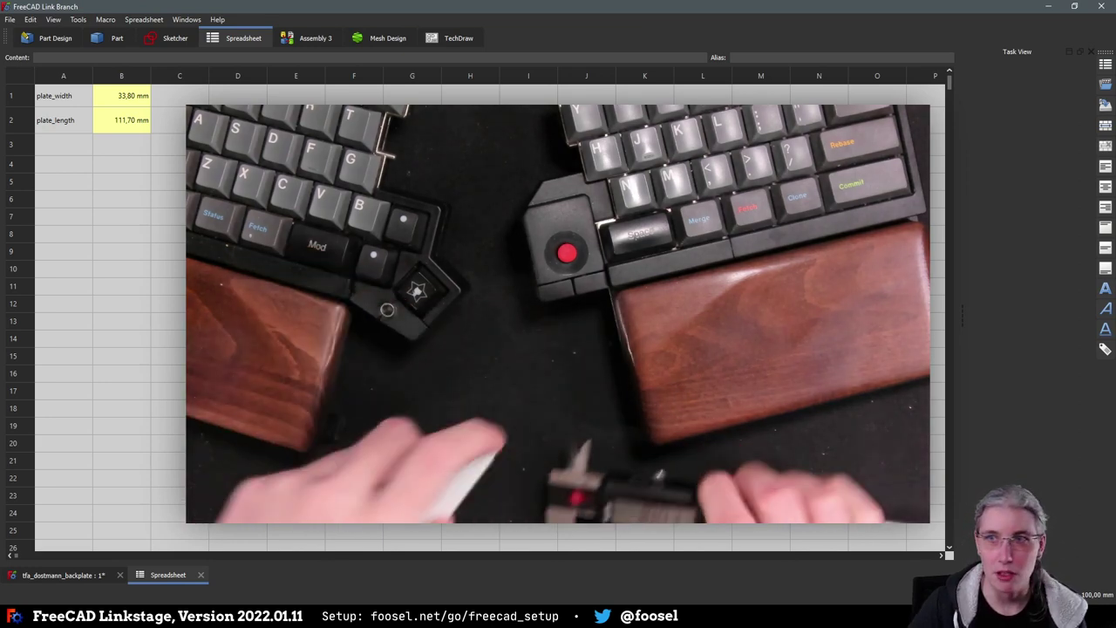
pyautogui.doubleClick(42, 143)
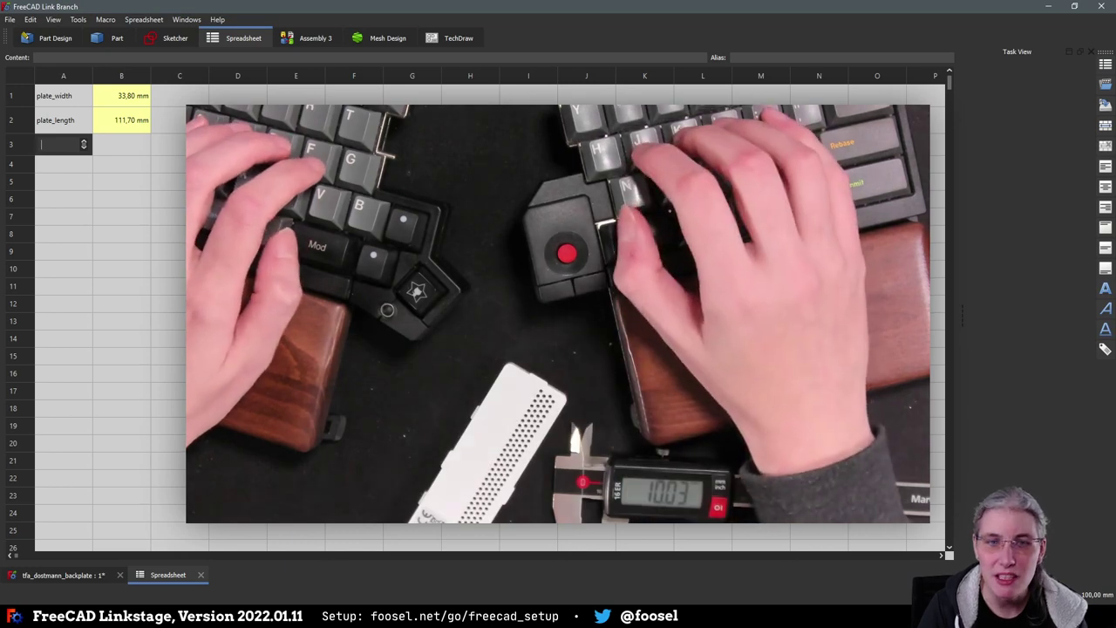
# Enter key_length in A3 with the value 10mm in B3
pyautogui.write('key')
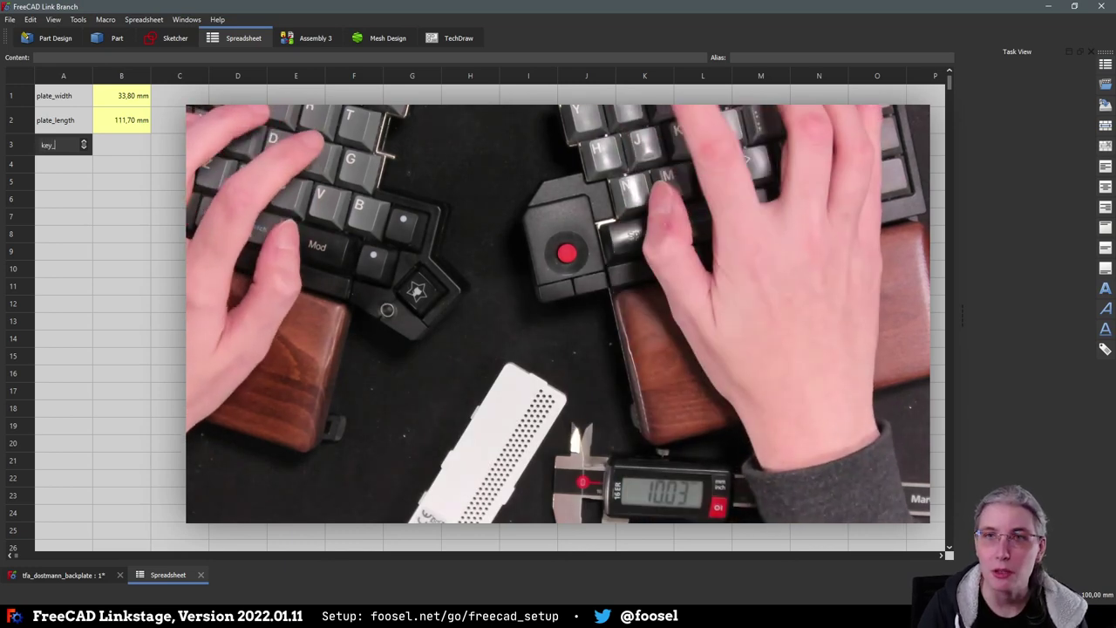
pyautogui.write('_length')
pyautogui.click(44, 148)
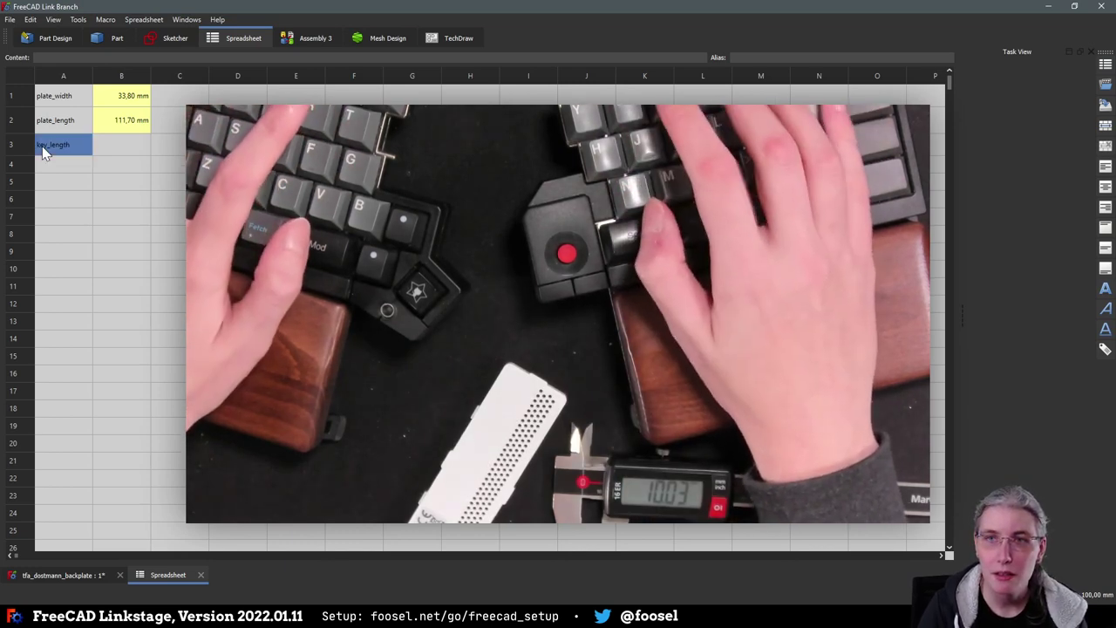
pyautogui.click(176, 127)
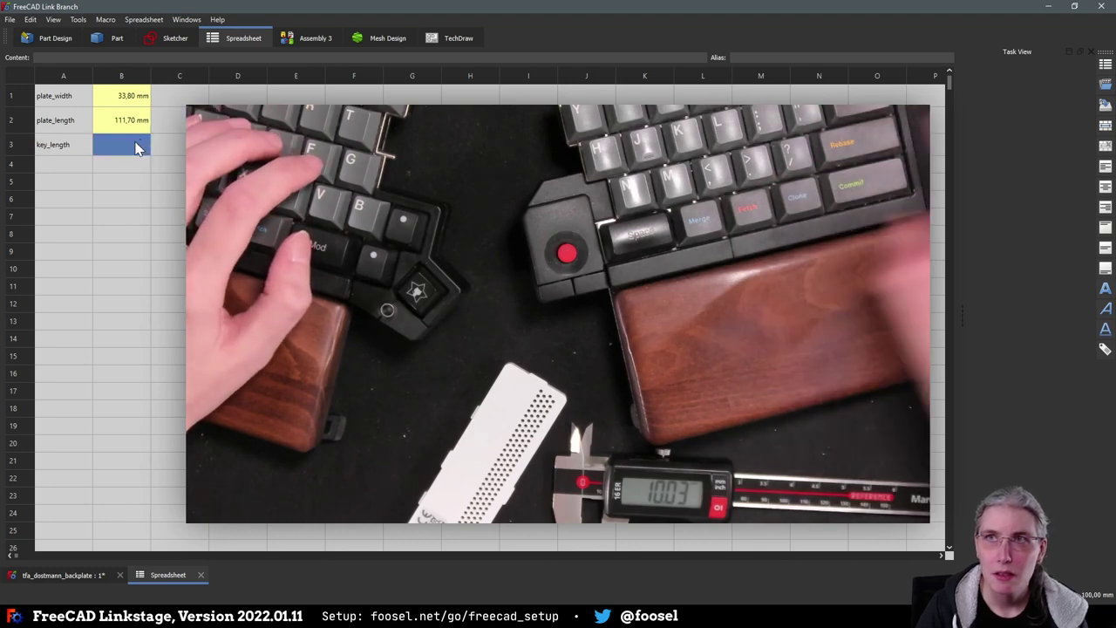
pyautogui.write('10mm')
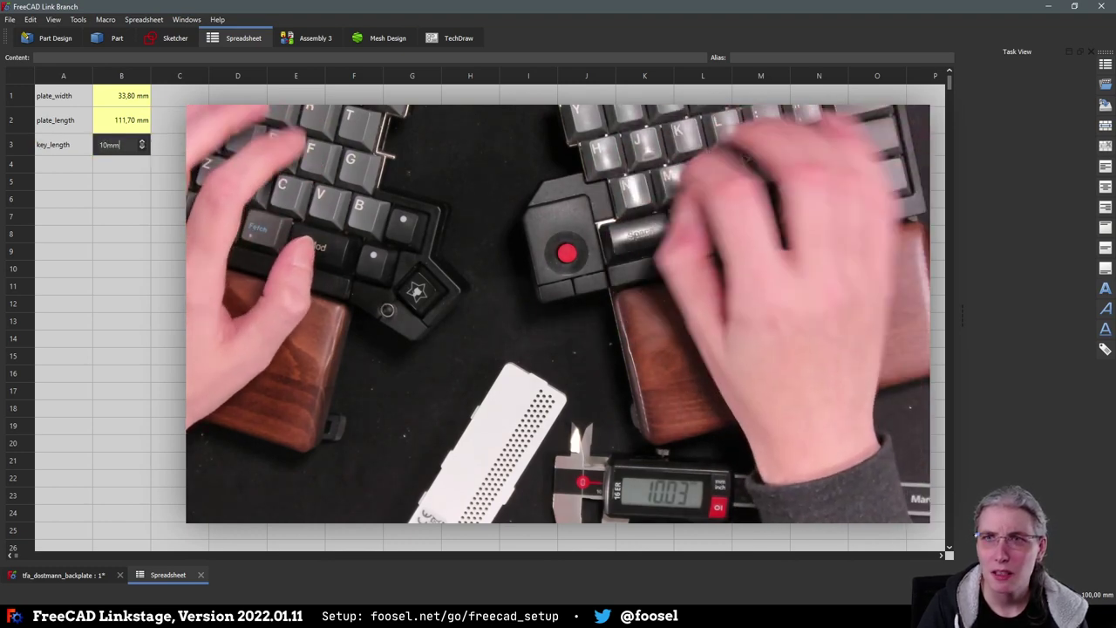
pyautogui.press('Return')
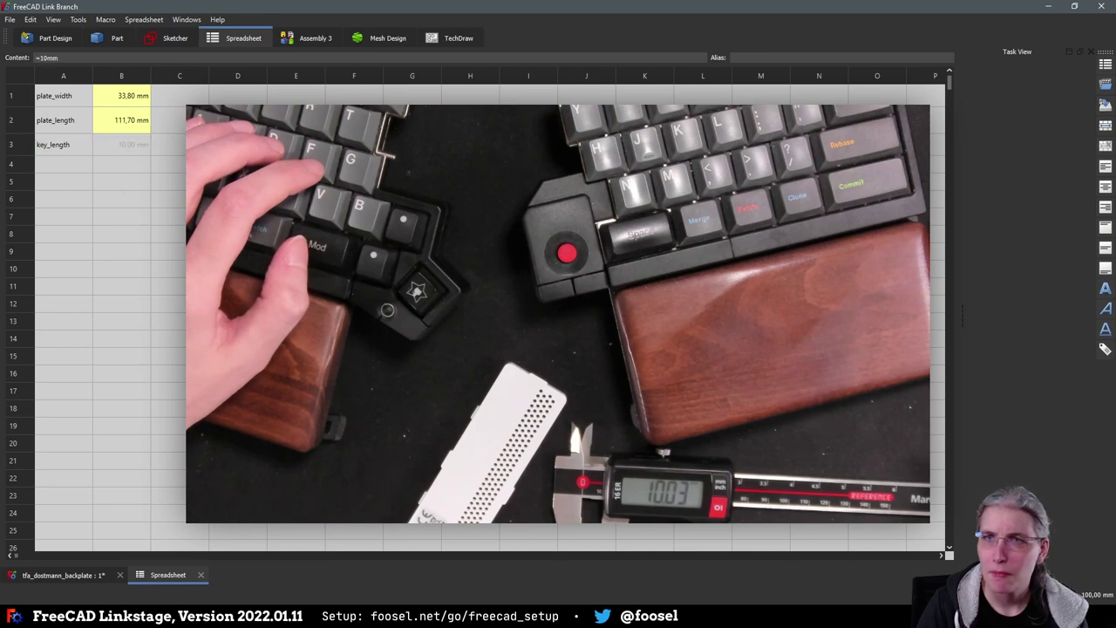
# Rename A3 to tab_length and give B3 the alias tab_length
pyautogui.doubleClick(78, 149)
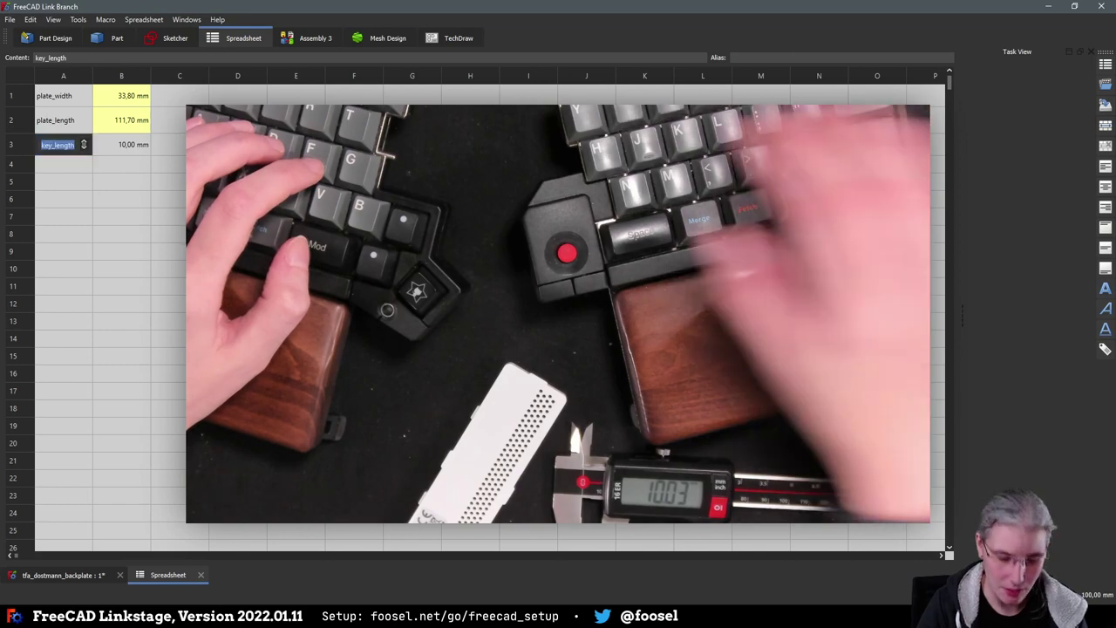
pyautogui.write('tab_length')
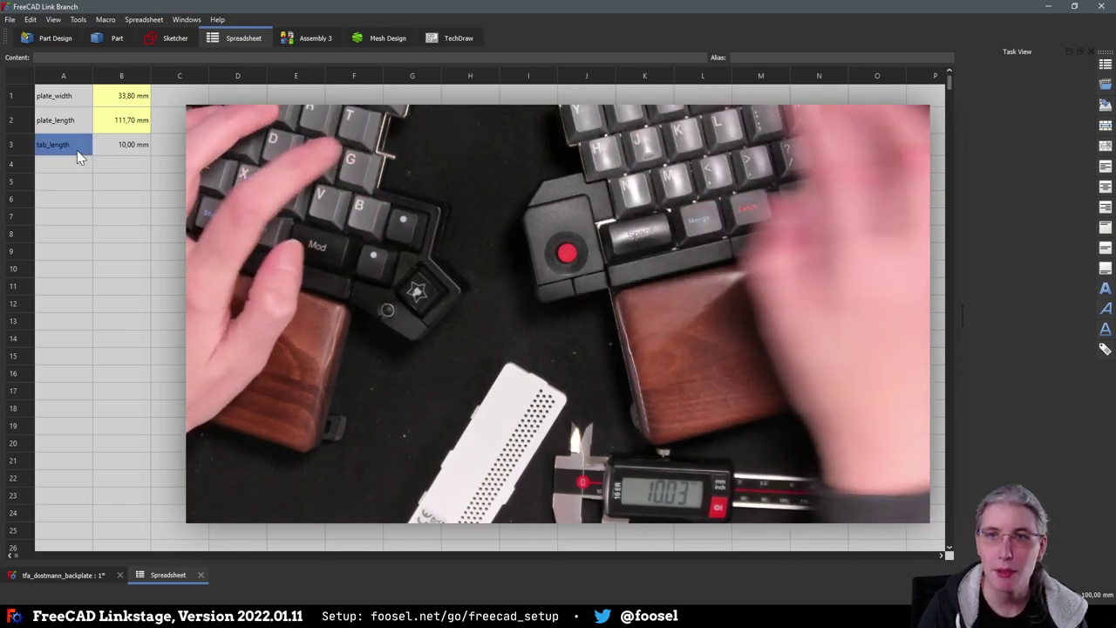
pyautogui.click(99, 143)
pyautogui.click(179, 140)
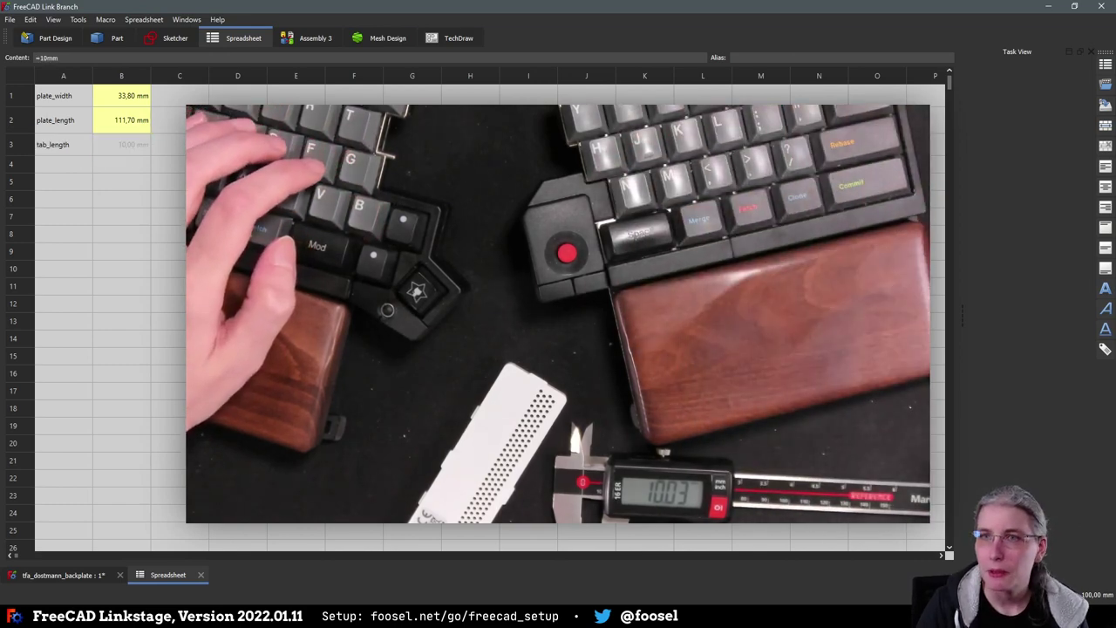
pyautogui.rightClick(123, 151)
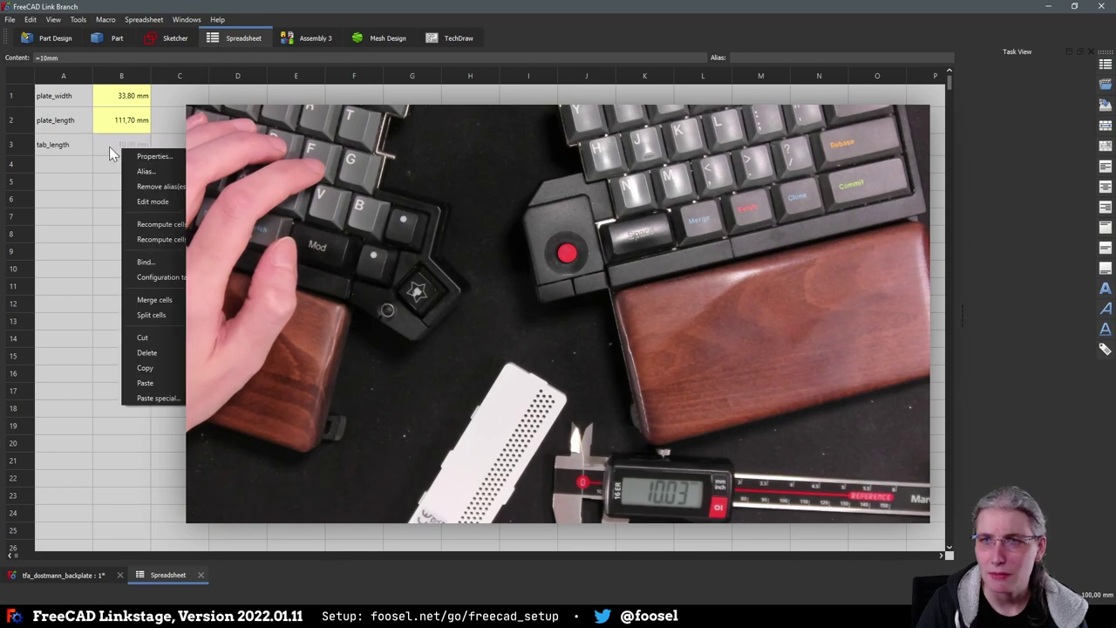
pyautogui.click(109, 147)
pyautogui.click(731, 94)
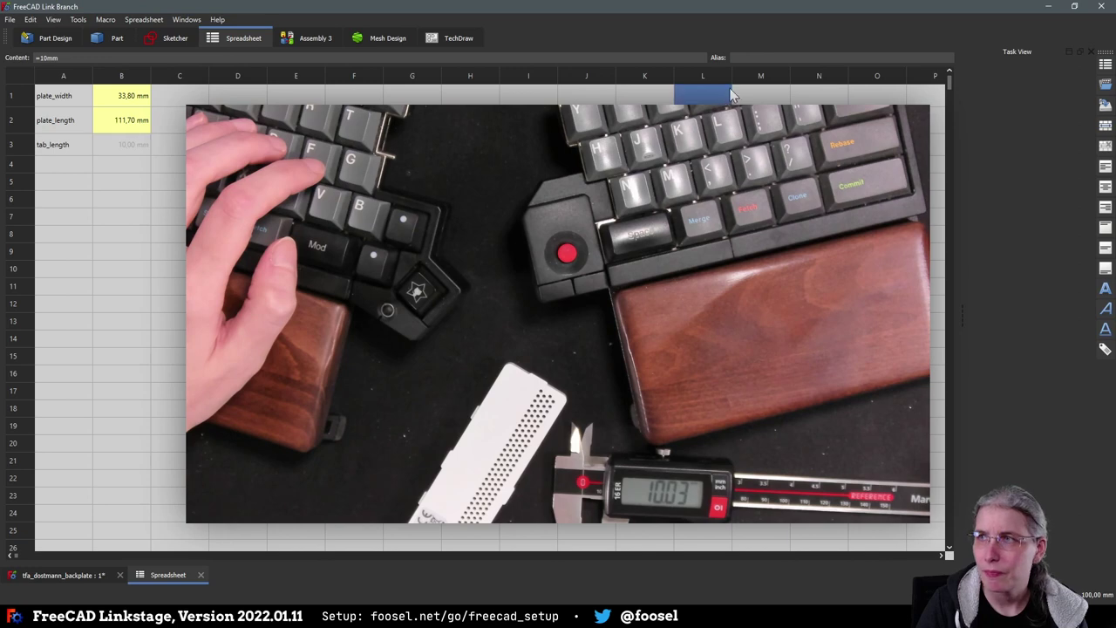
pyautogui.write('ta')
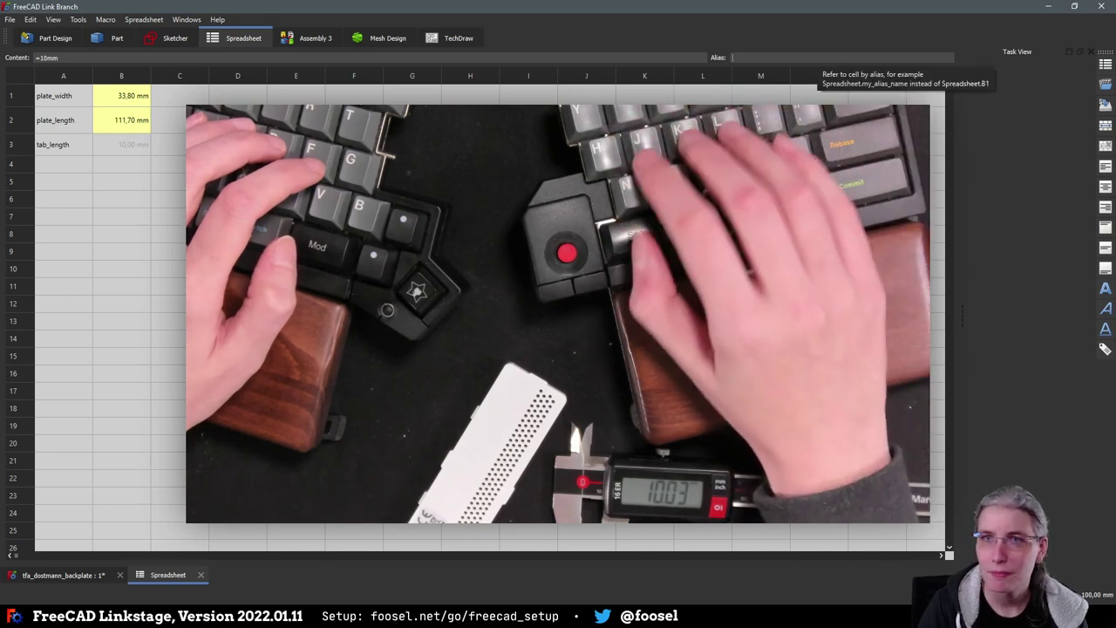
pyautogui.write('b_length')
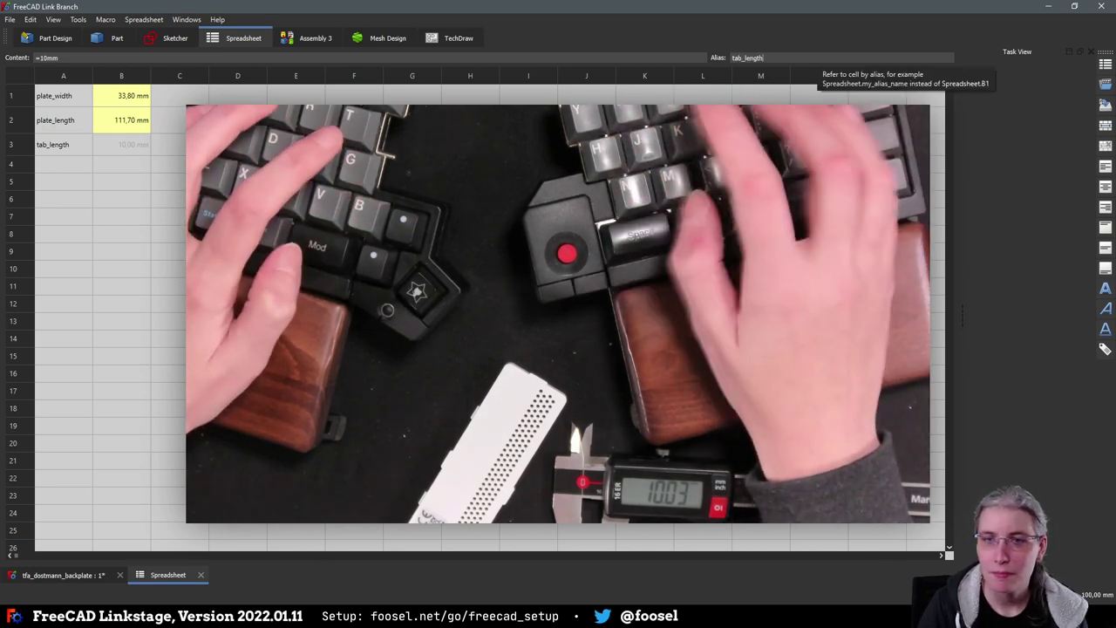
pyautogui.press('Return')
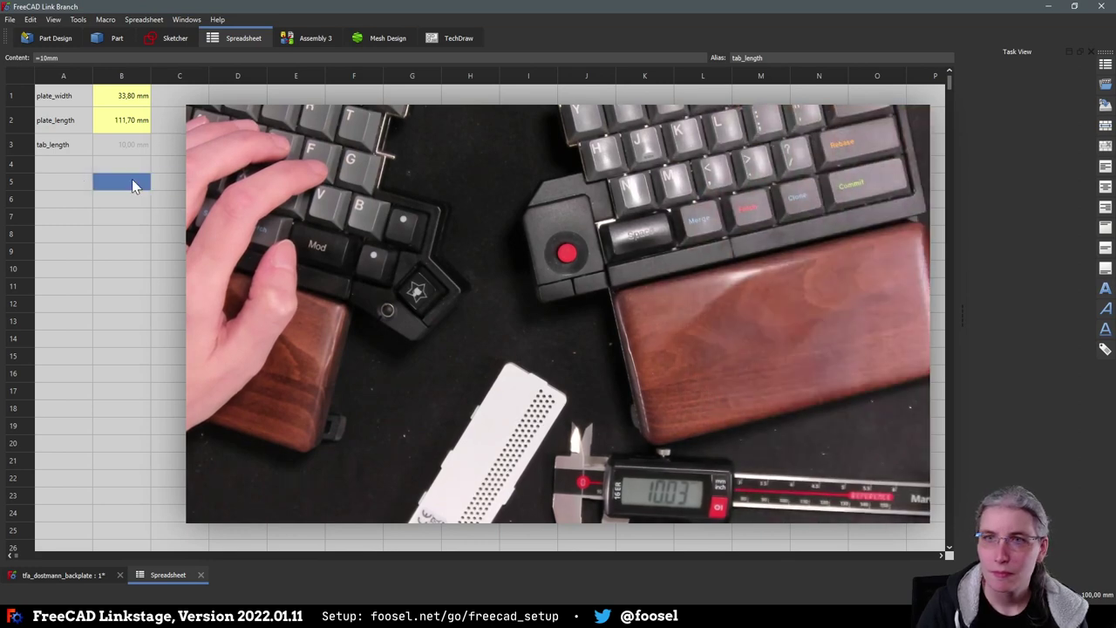
# Apply the tab_length alias, then add tab_depth with 1mm in row 4, aliased tab_depth
pyautogui.click(163, 169)
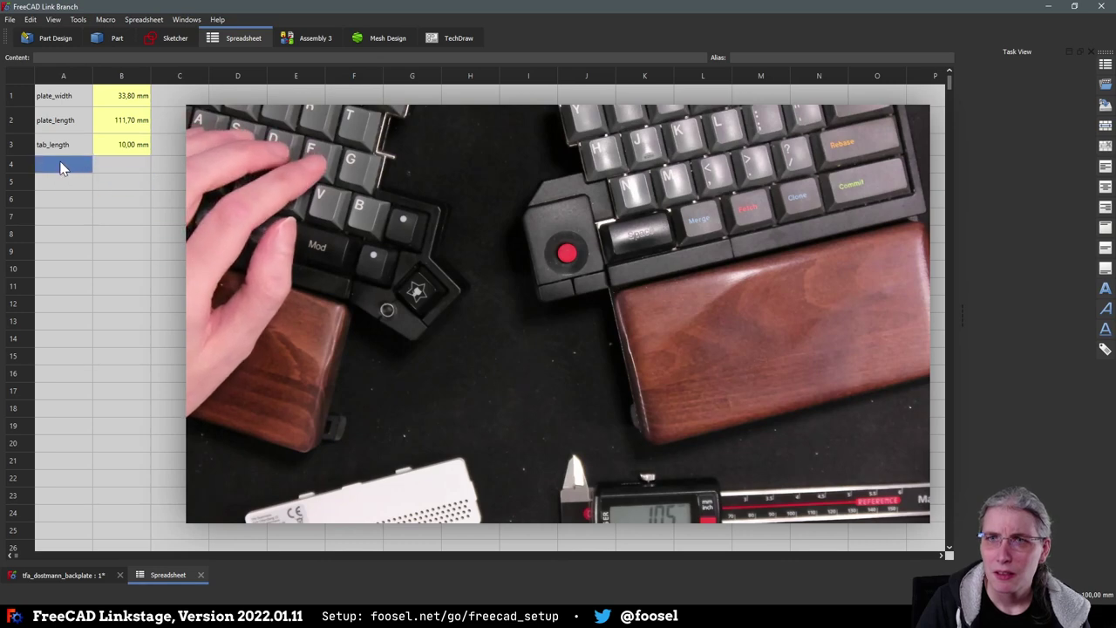
pyautogui.write('tab_d')
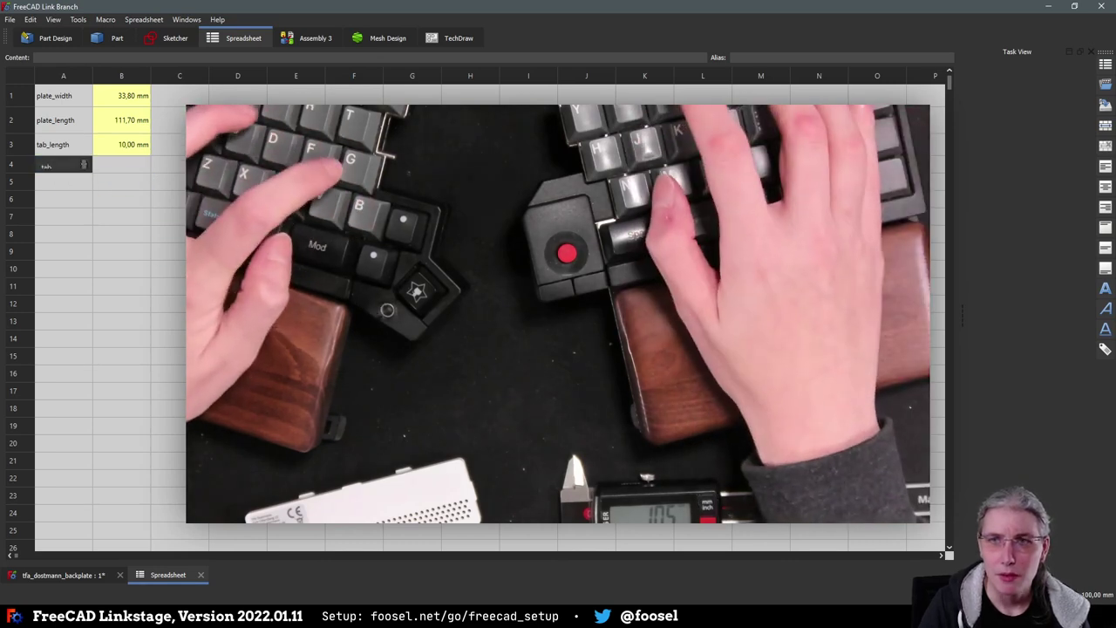
pyautogui.write('epth')
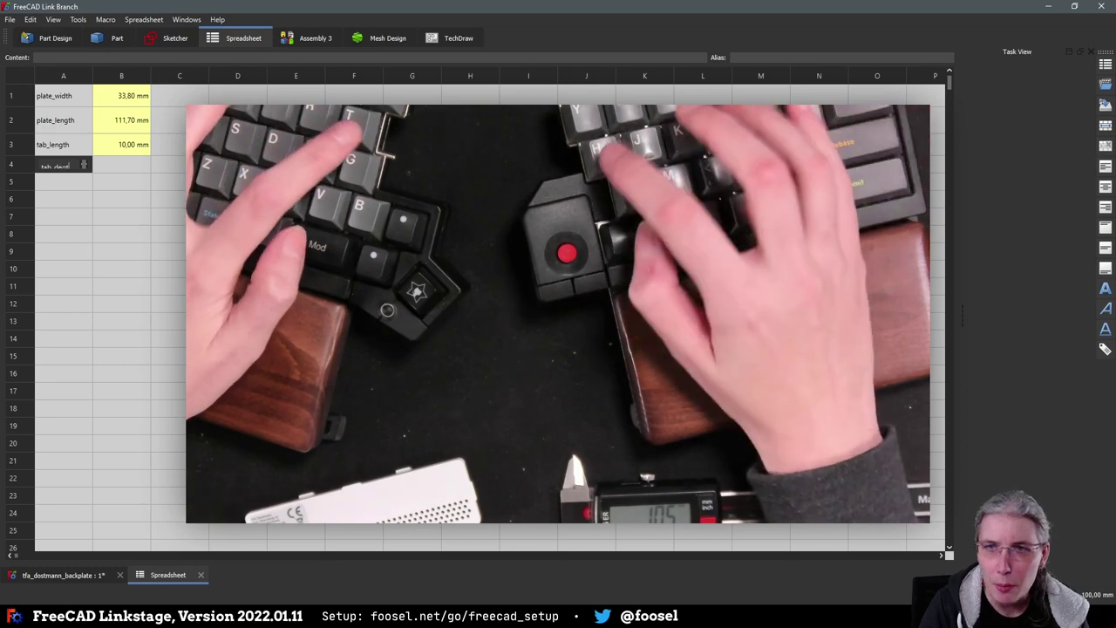
pyautogui.press('Return')
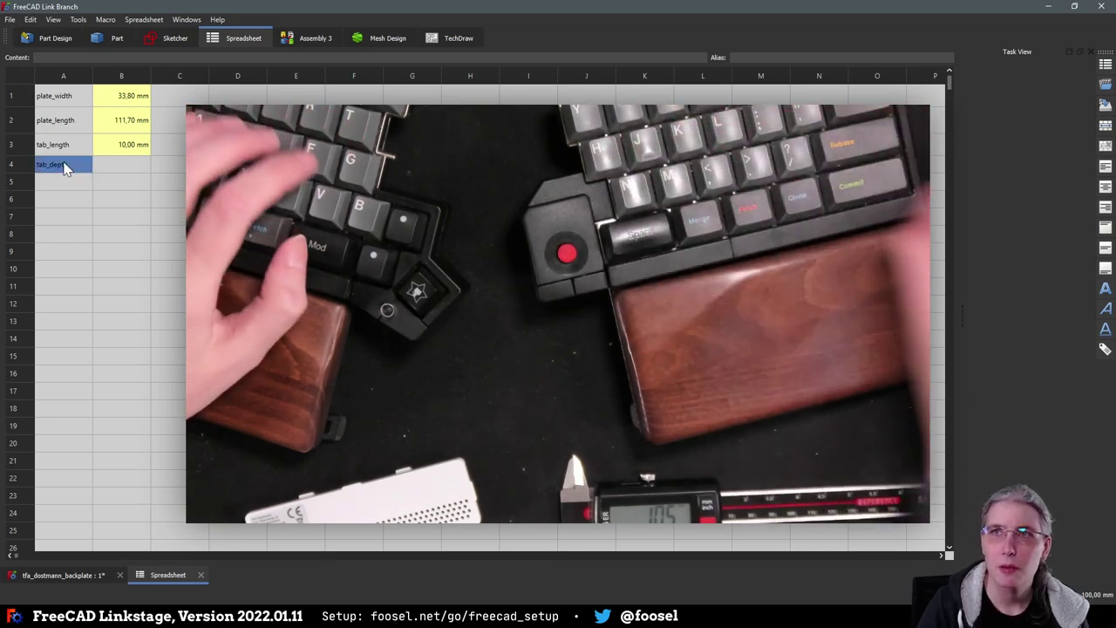
pyautogui.click(74, 200)
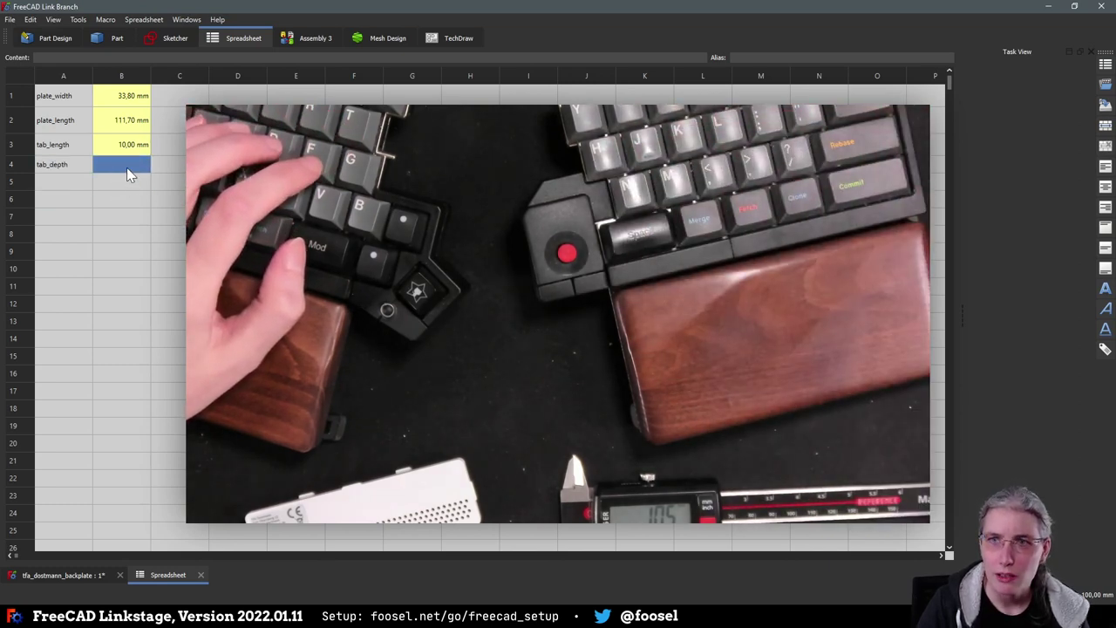
pyautogui.write('1mm')
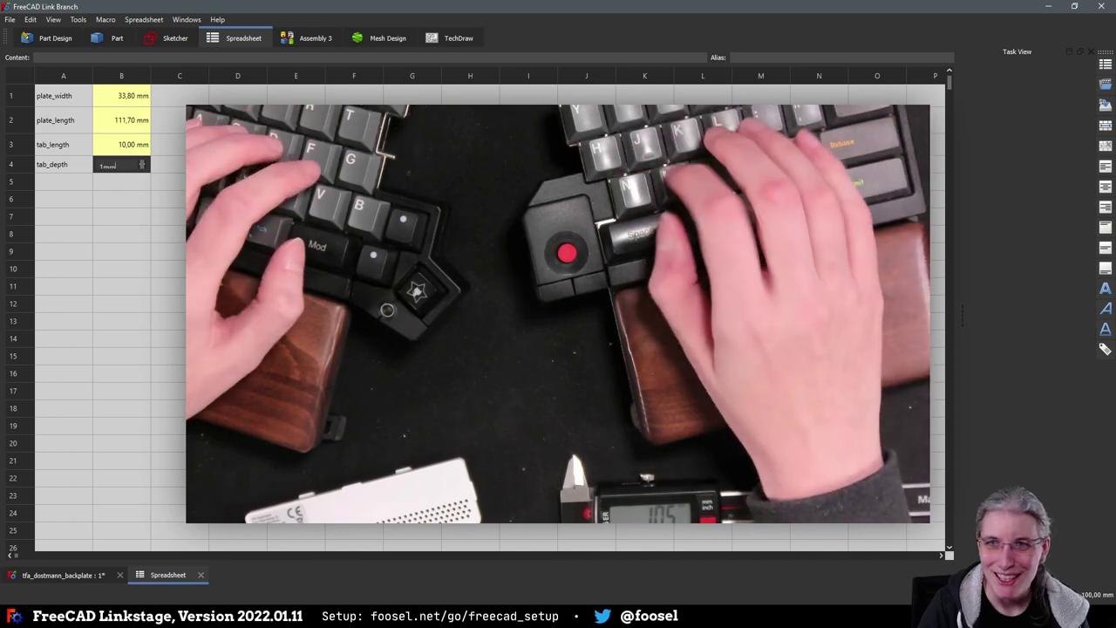
pyautogui.press('Return')
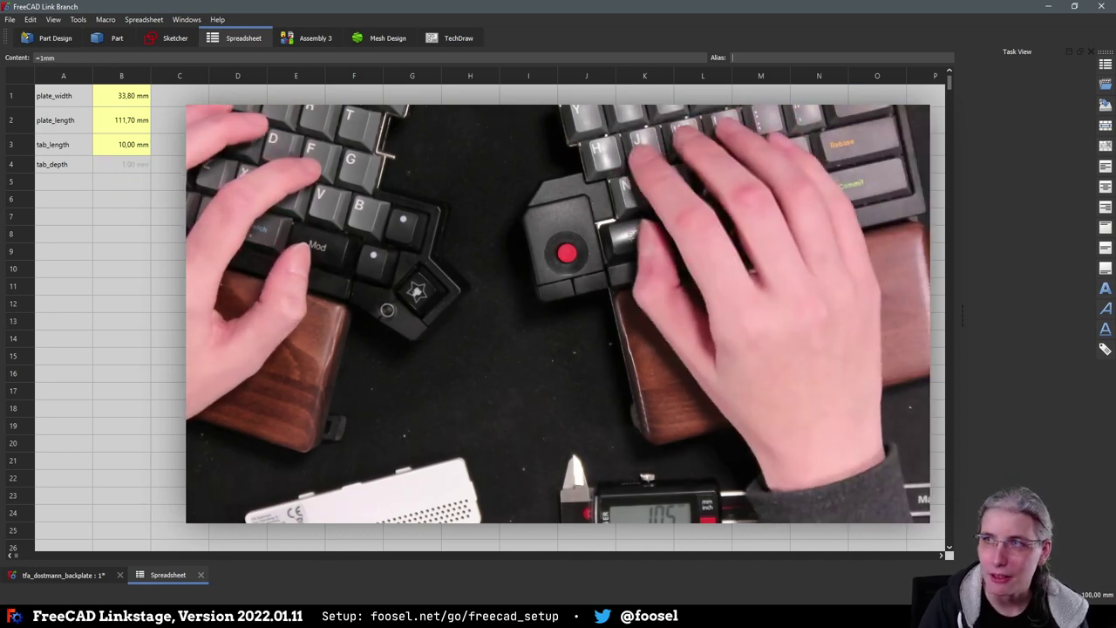
pyautogui.write('tab')
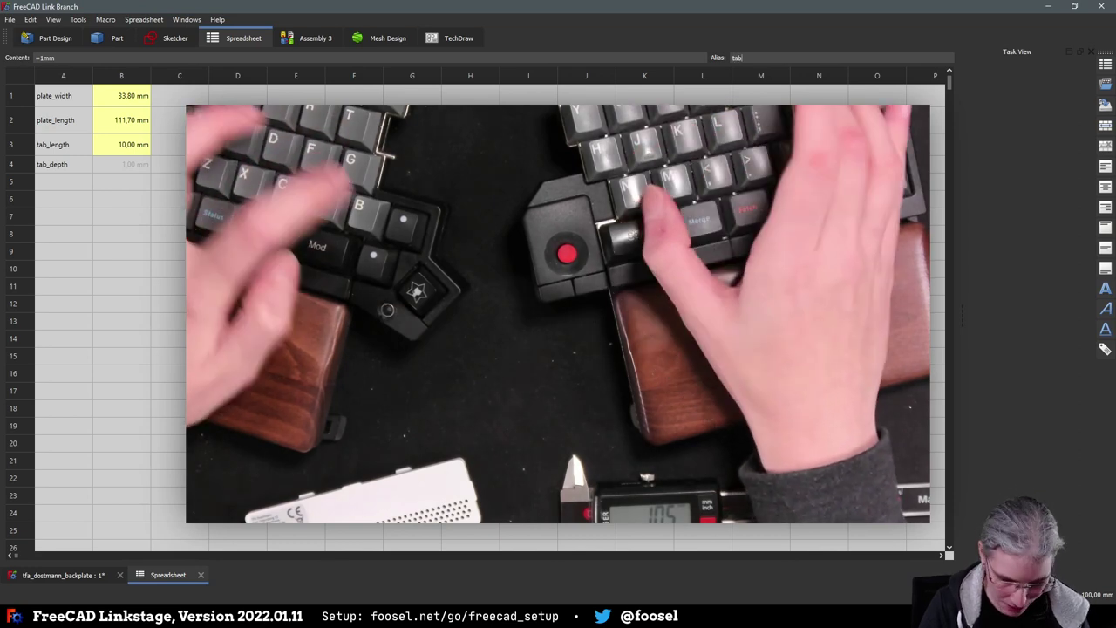
pyautogui.write('_depth')
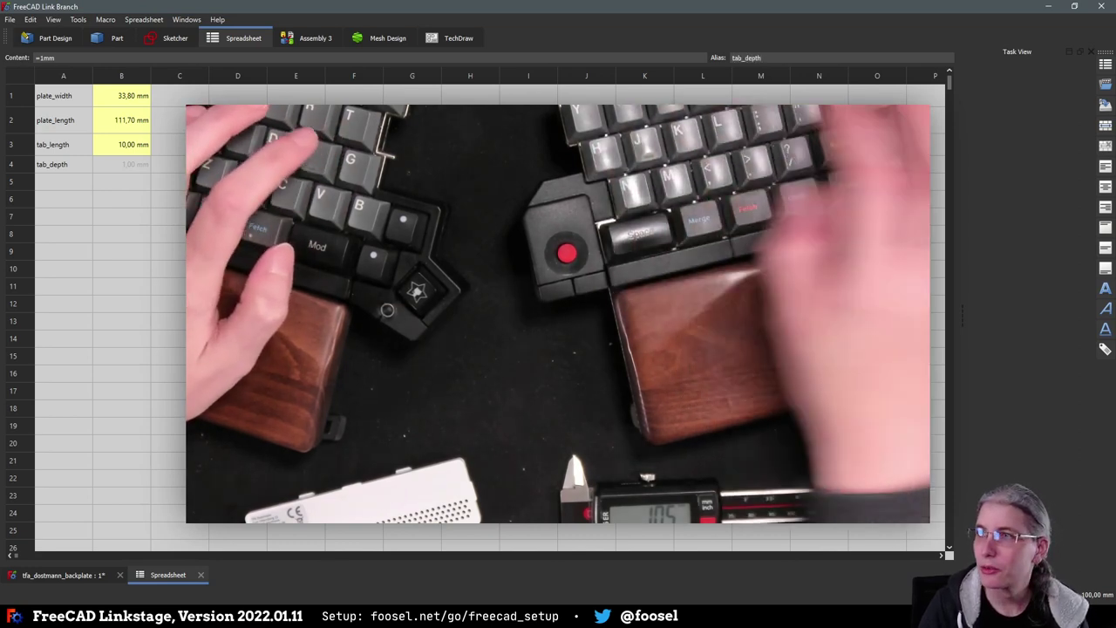
pyautogui.click(153, 241)
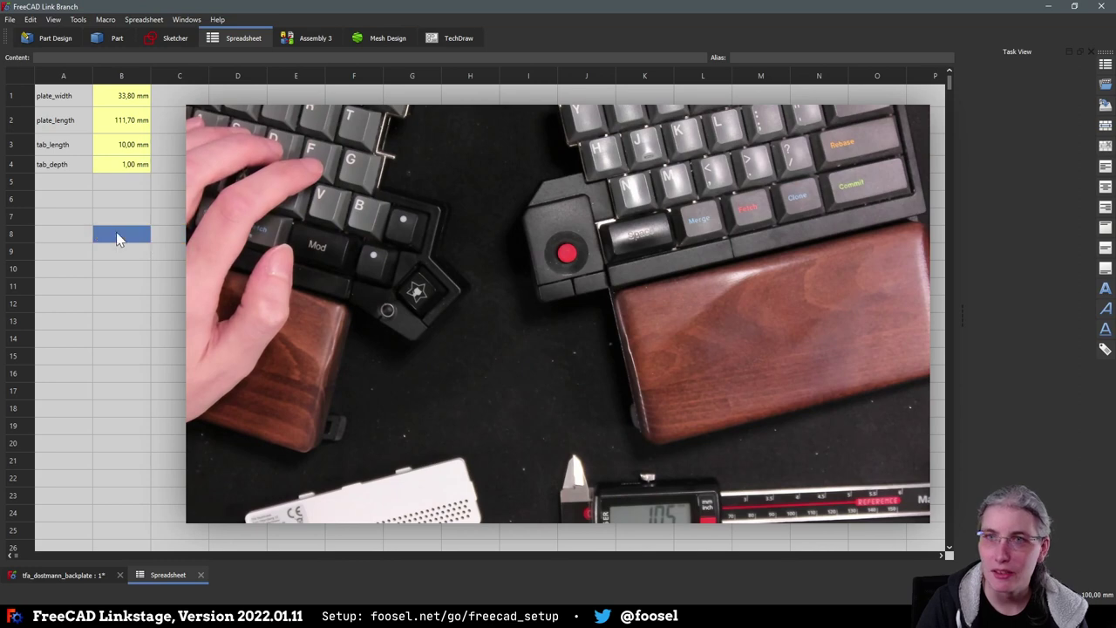
pyautogui.click(167, 216)
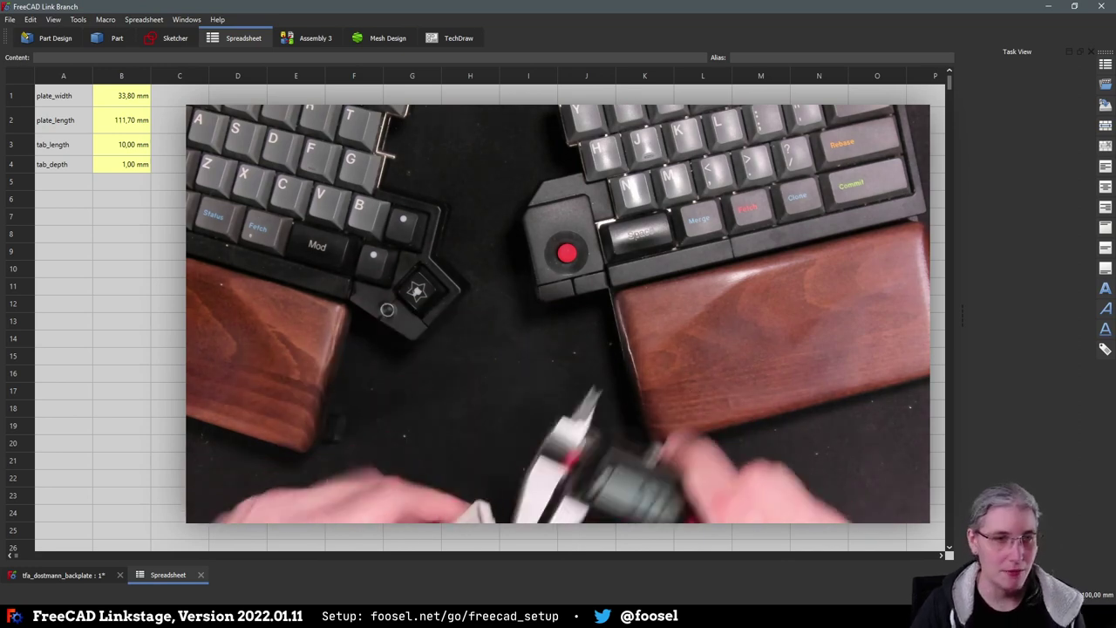
# Label A5 plate_thickness, keep 2,25 mm in B5, and alias it plate_thickness
pyautogui.click(74, 204)
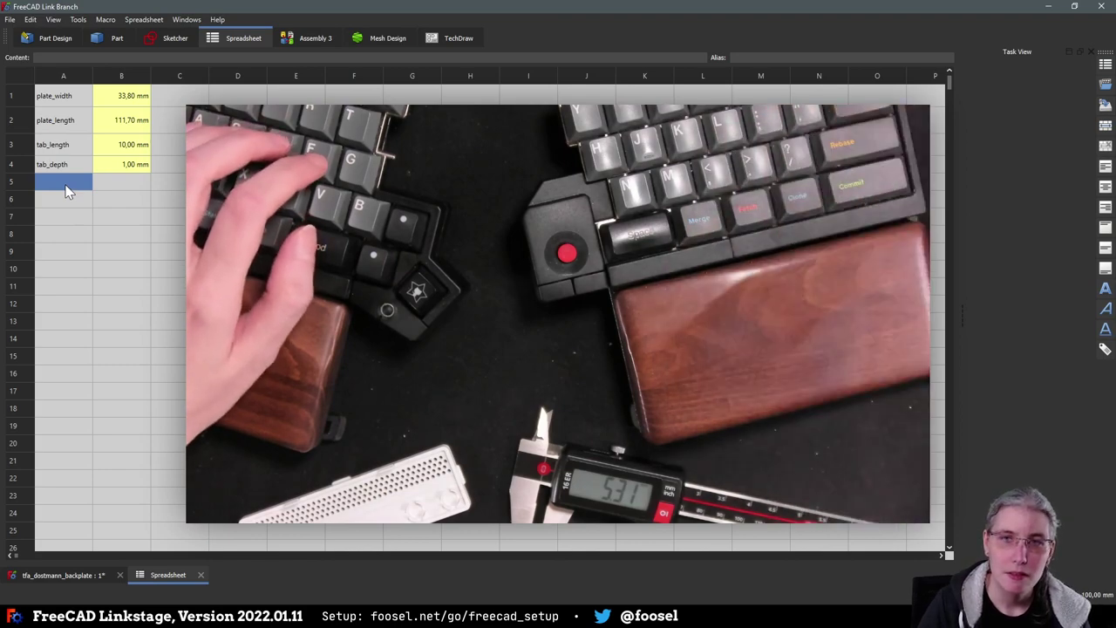
pyautogui.write('m')
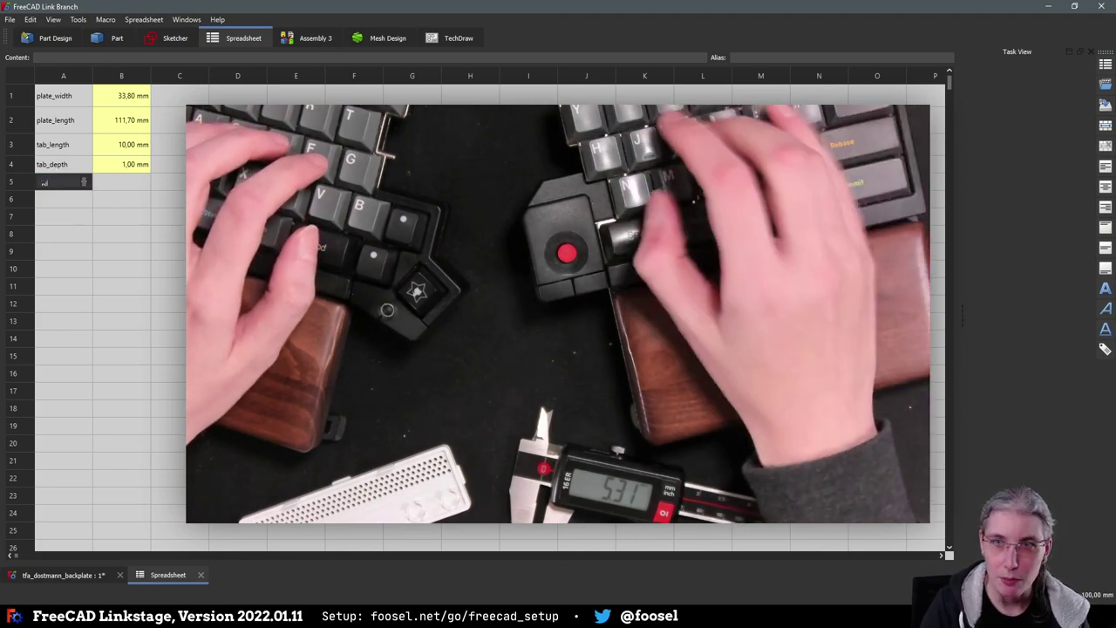
pyautogui.write('ate_thick')
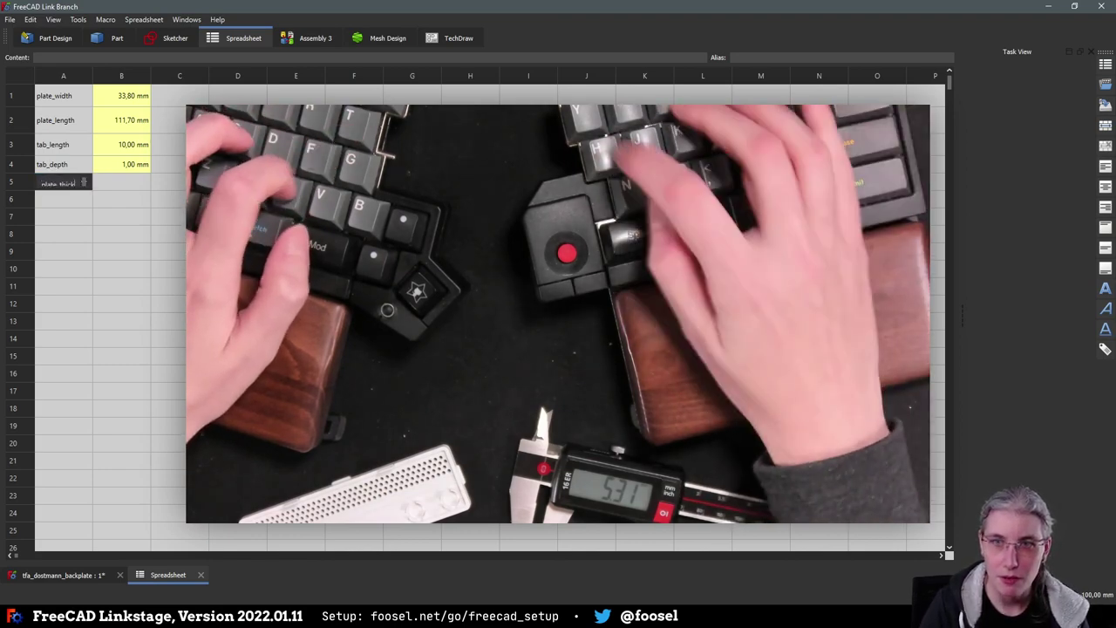
pyautogui.write('ness')
pyautogui.click(66, 186)
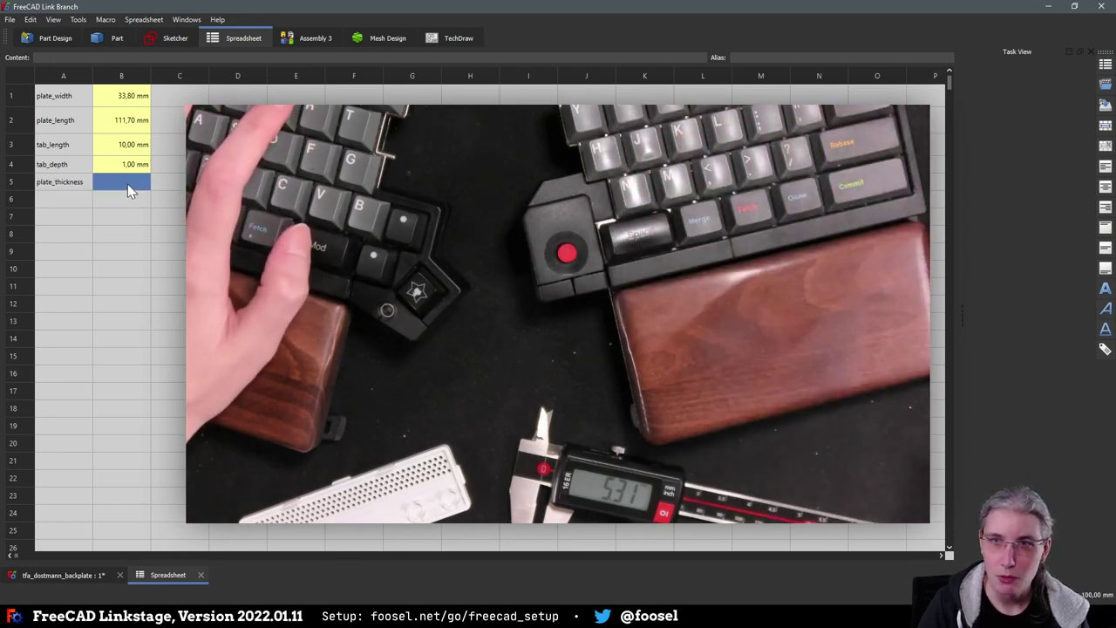
pyautogui.doubleClick(128, 185)
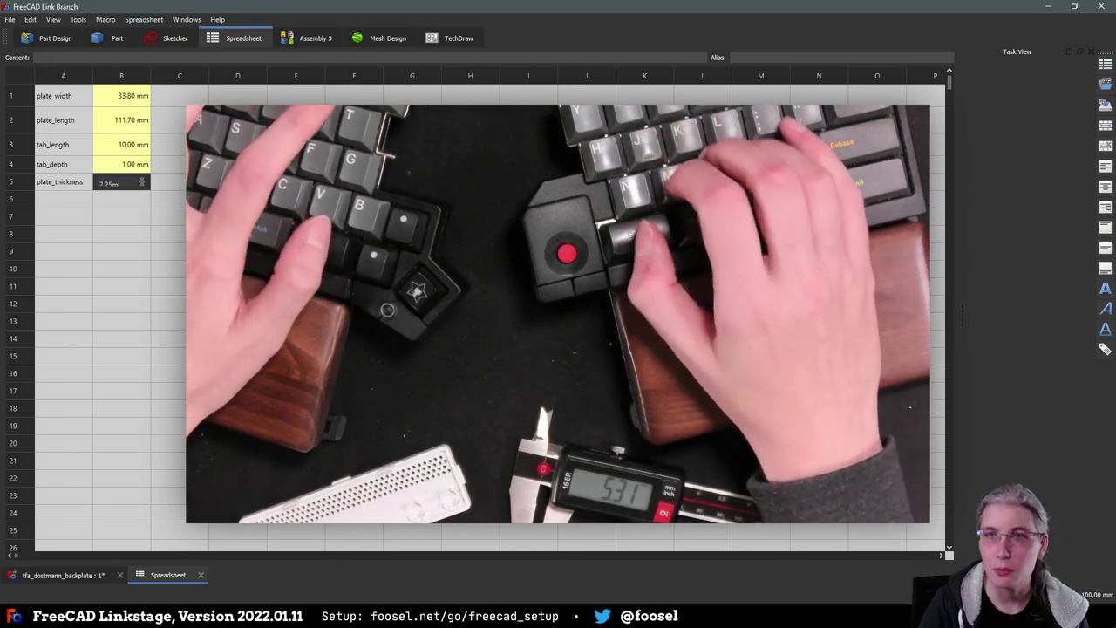
pyautogui.press('Return')
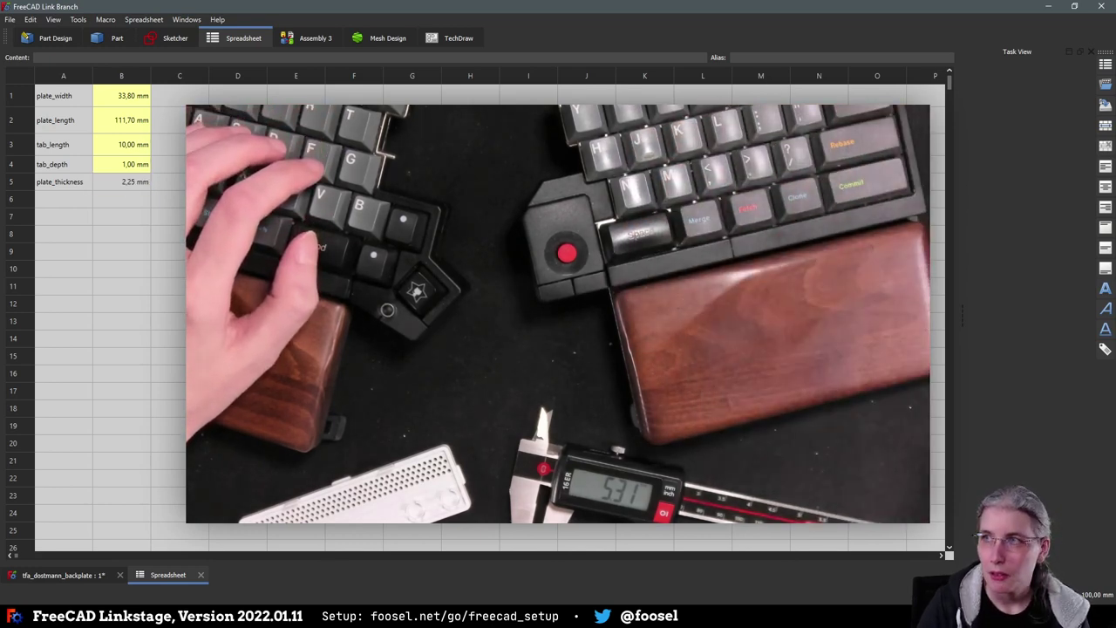
pyautogui.write('plate_thick')
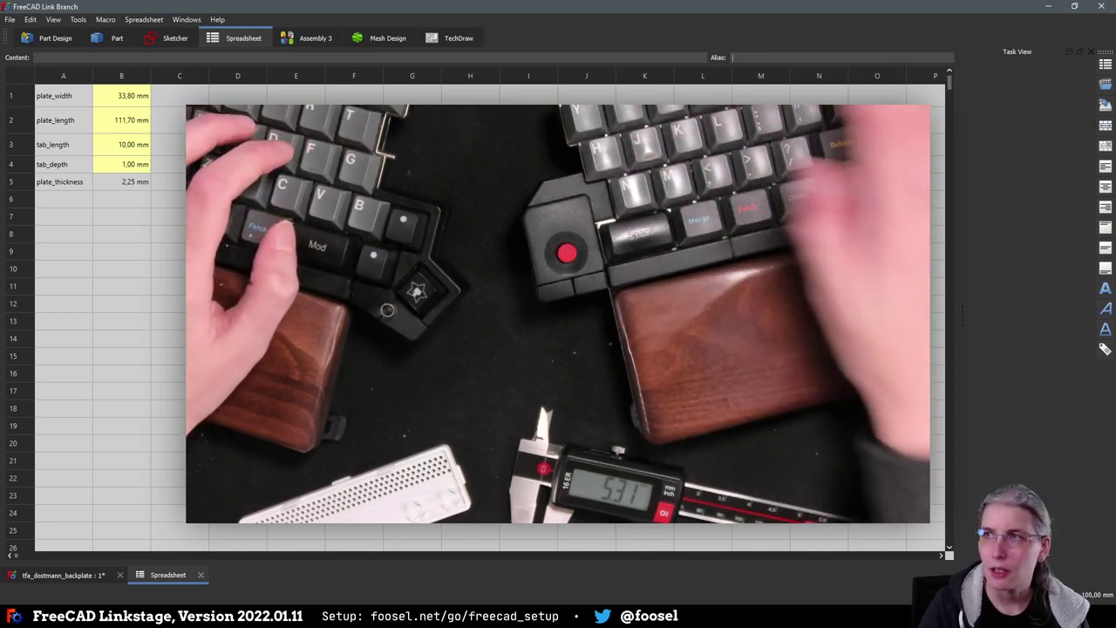
pyautogui.press('BackSpace')
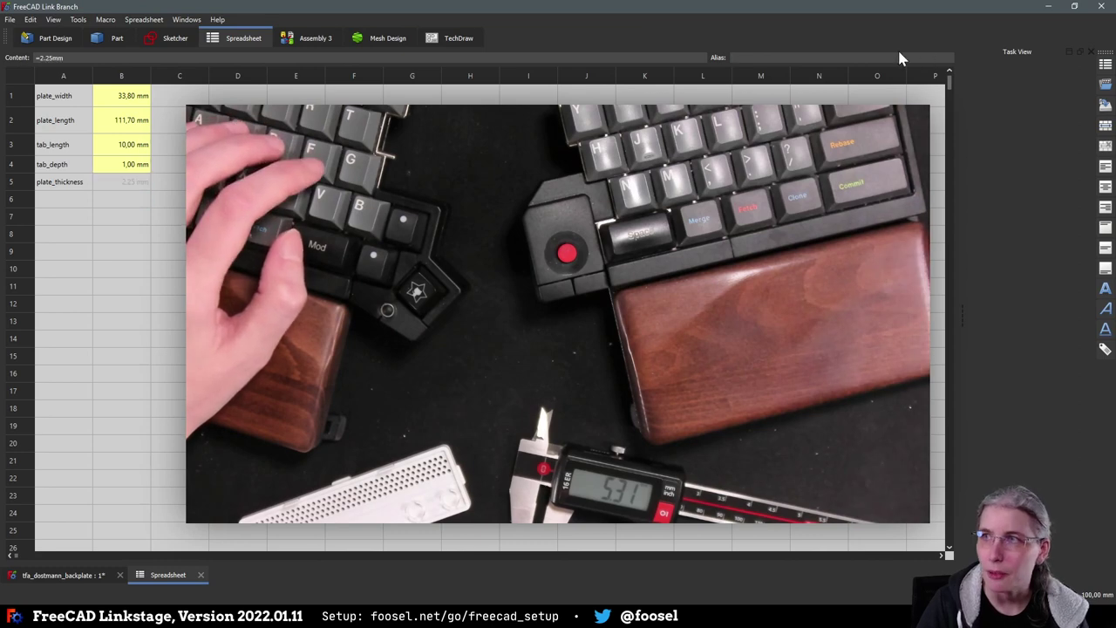
pyautogui.write('pla')
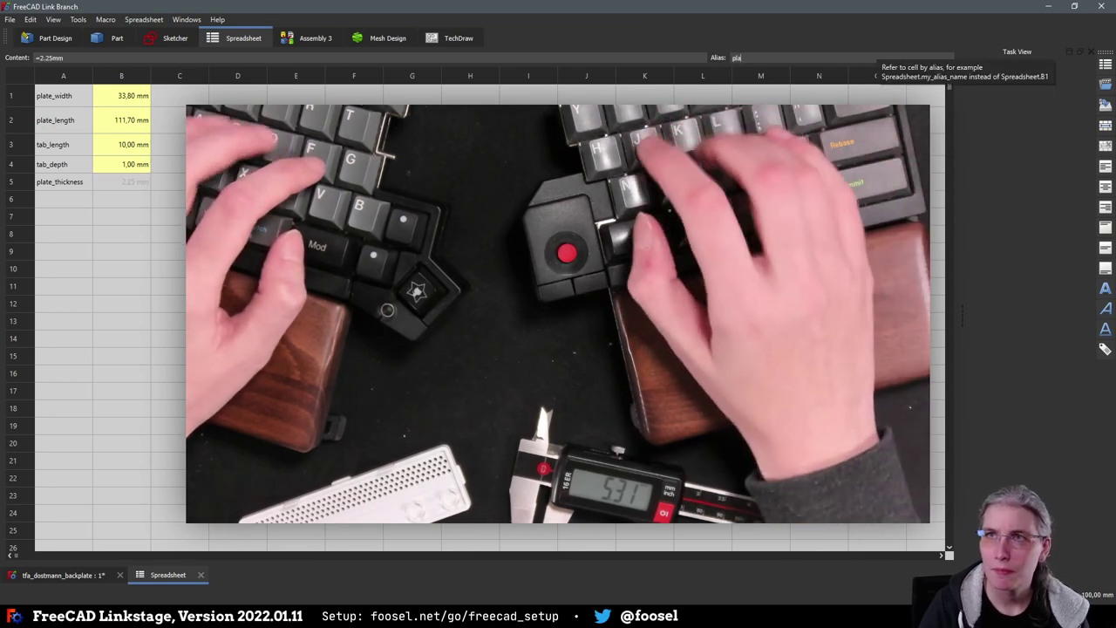
pyautogui.write('te_thickness')
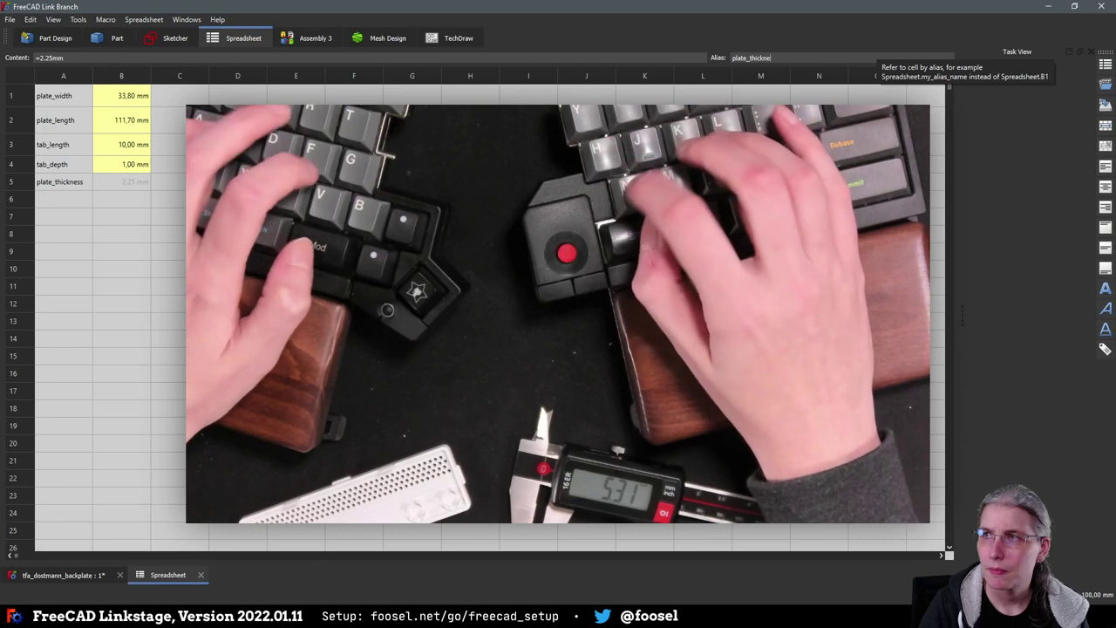
pyautogui.click(178, 202)
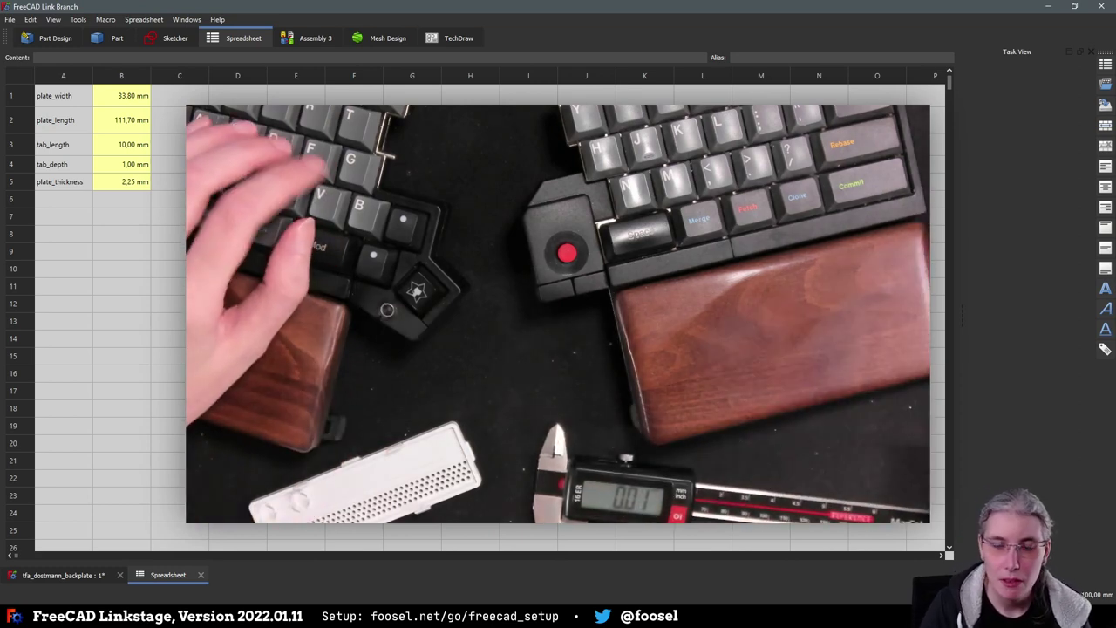
# Add clip_distance in A6 with 26,60 mm in B6, aliased clip_distance
pyautogui.doubleClick(83, 199)
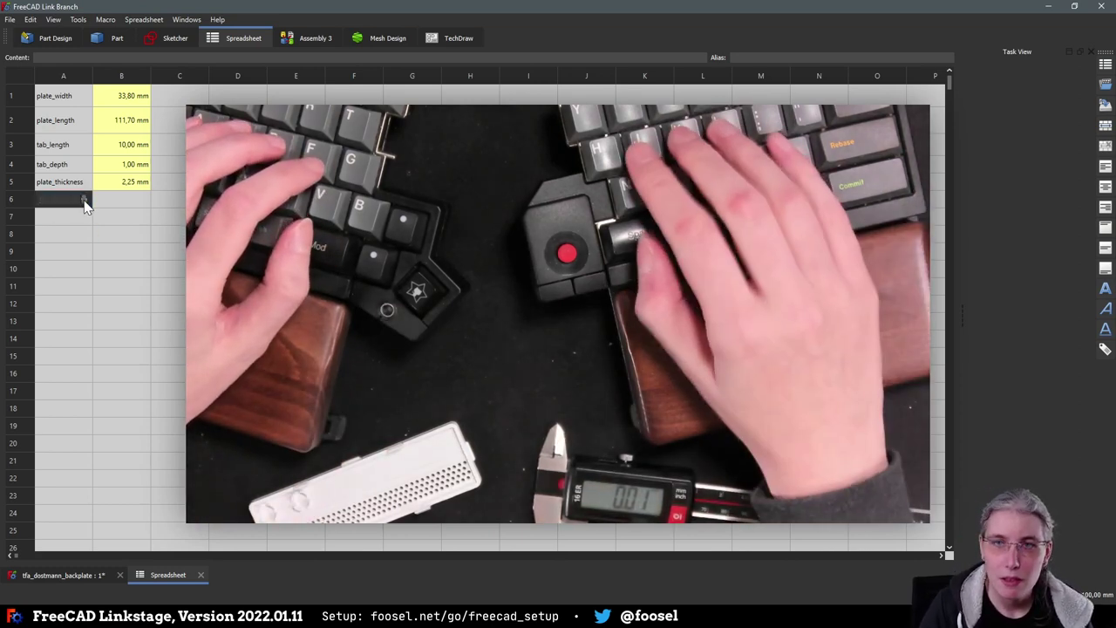
pyautogui.write('clip_di')
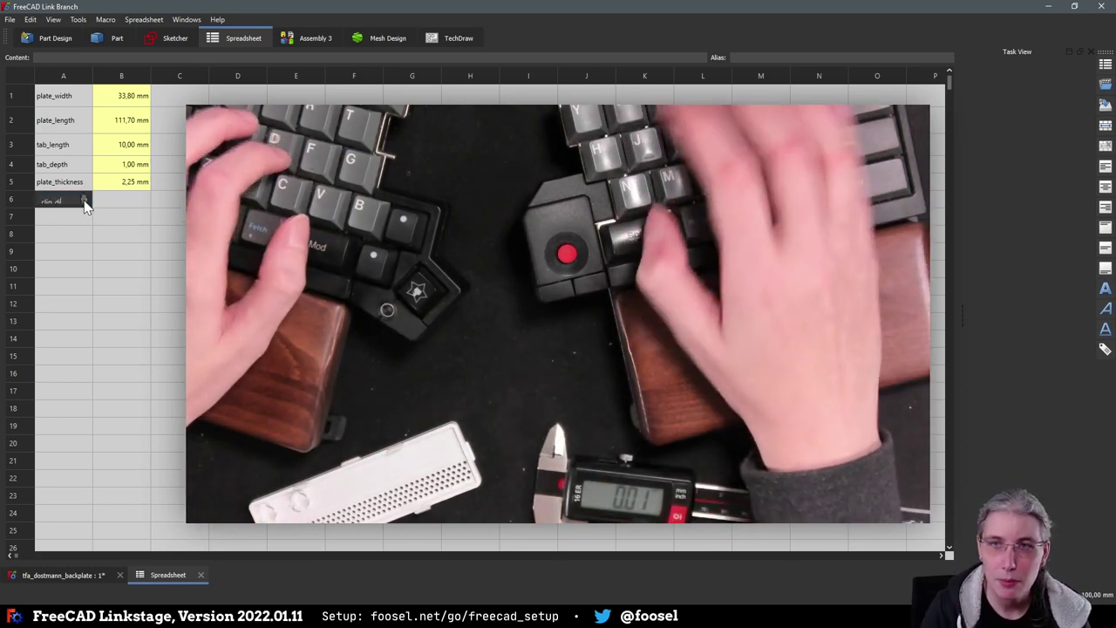
pyautogui.write('stance')
pyautogui.press('Return')
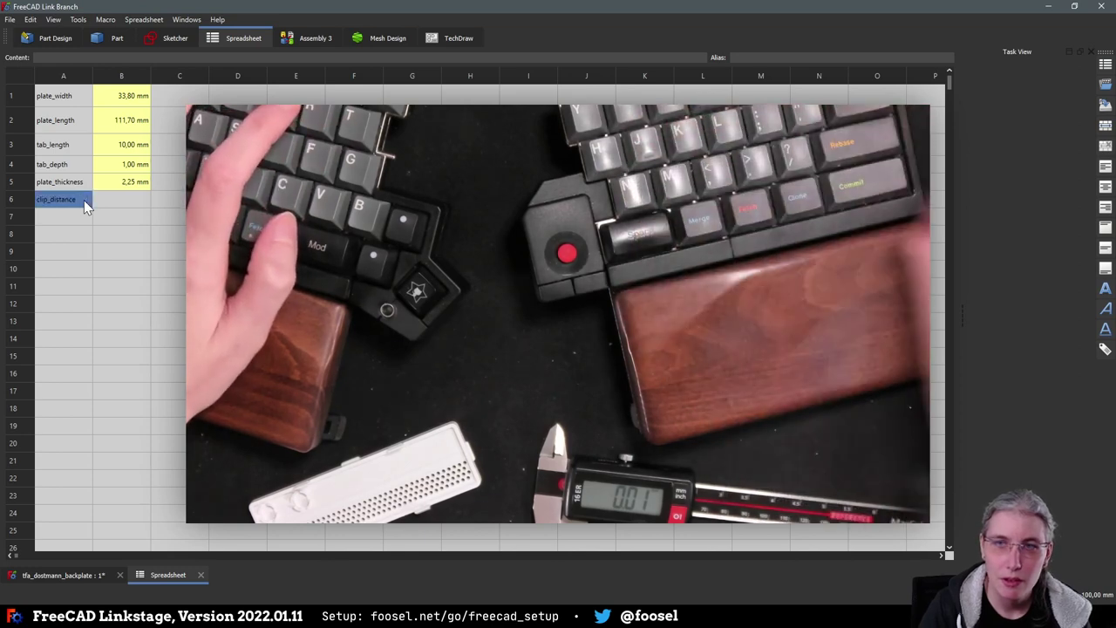
pyautogui.click(166, 206)
pyautogui.click(118, 199)
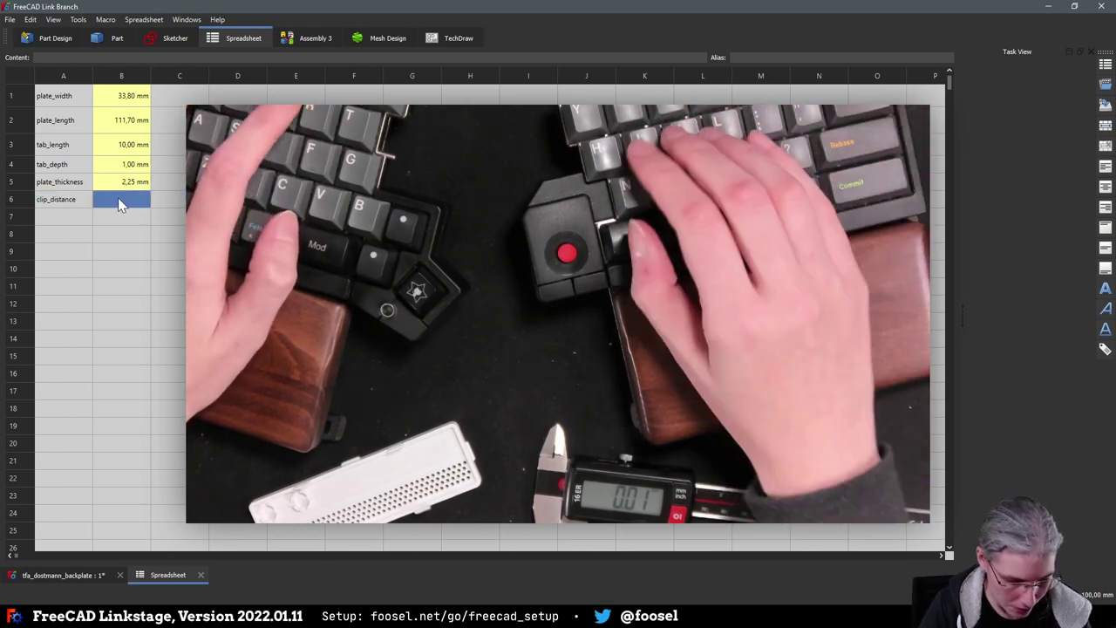
pyautogui.write('6.6mm')
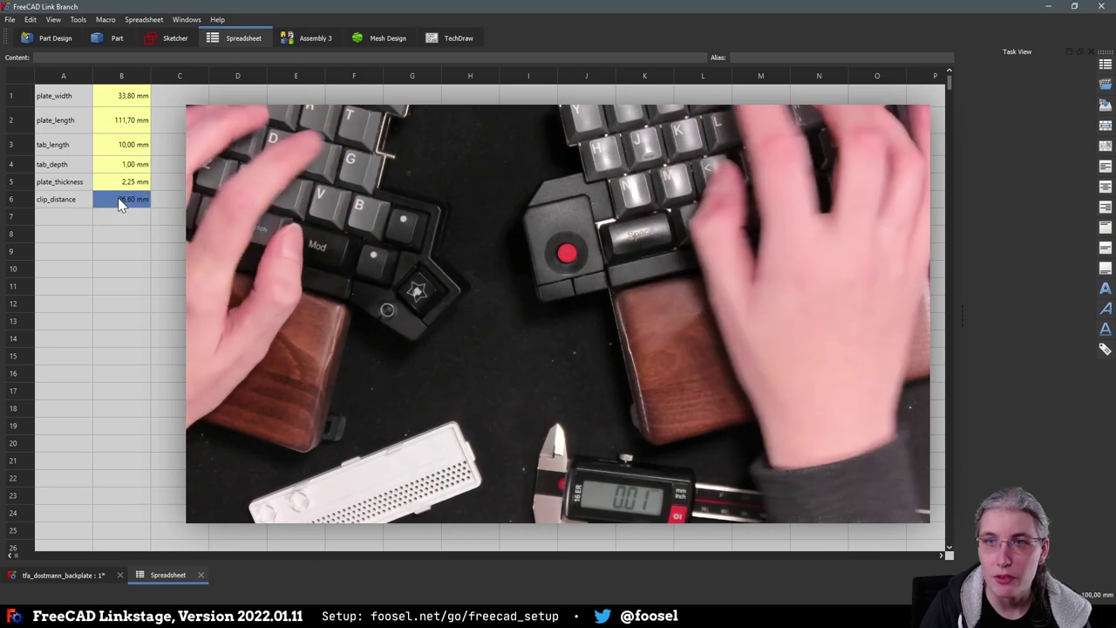
pyautogui.press('Return')
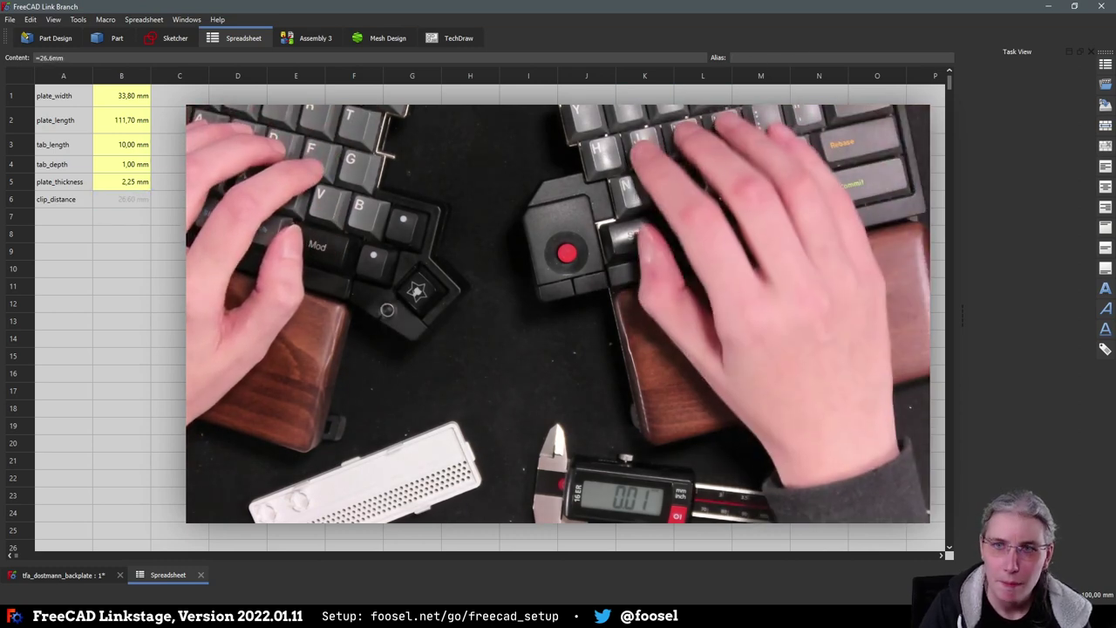
pyautogui.write('clip_distance')
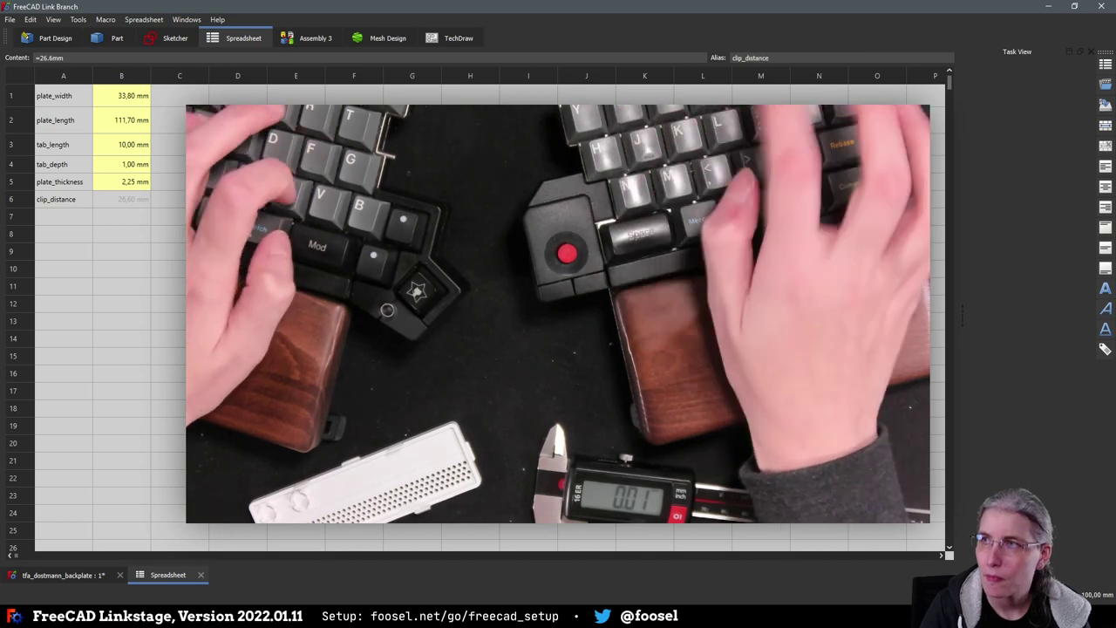
pyautogui.click(167, 251)
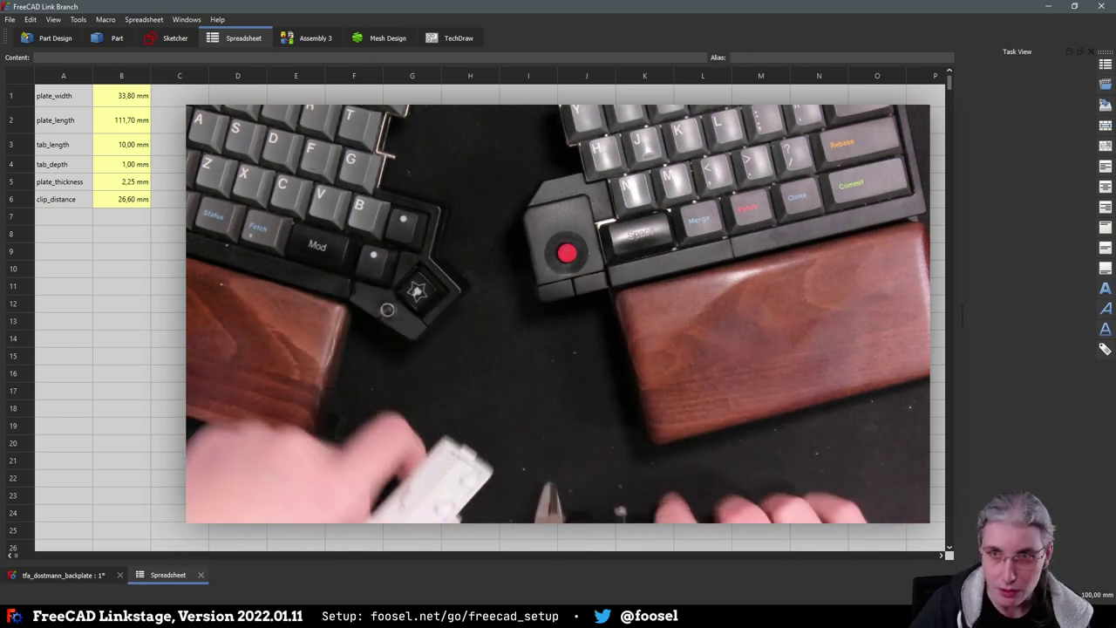
# Add clip_width in A7 with an 8 mm value in B7, aliased clip_width
pyautogui.click(50, 217)
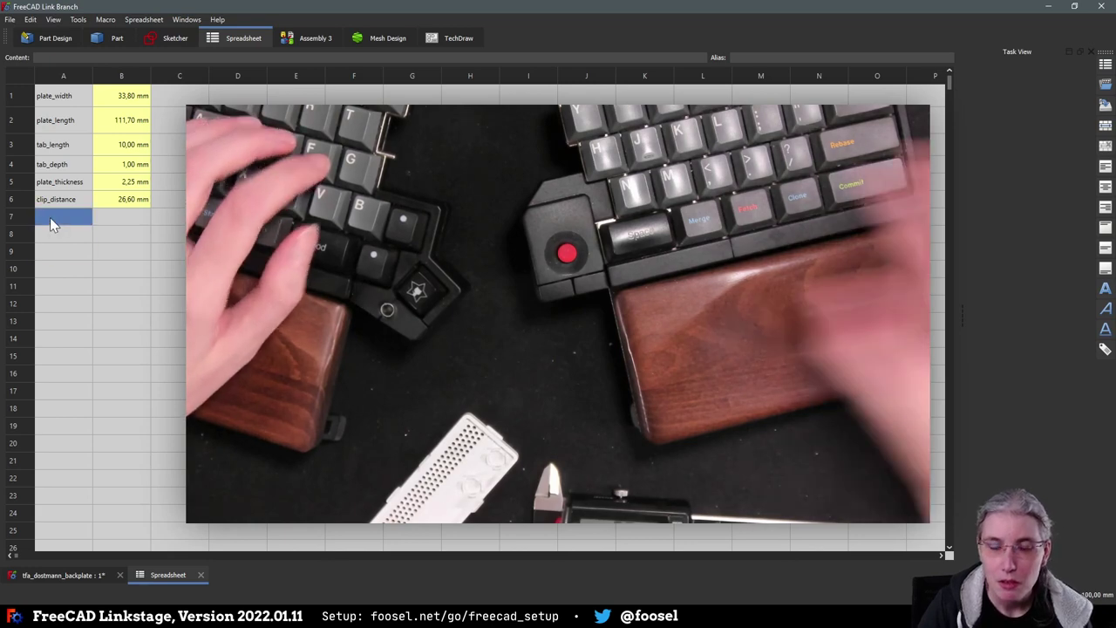
pyautogui.doubleClick(49, 217)
pyautogui.write('clip_width')
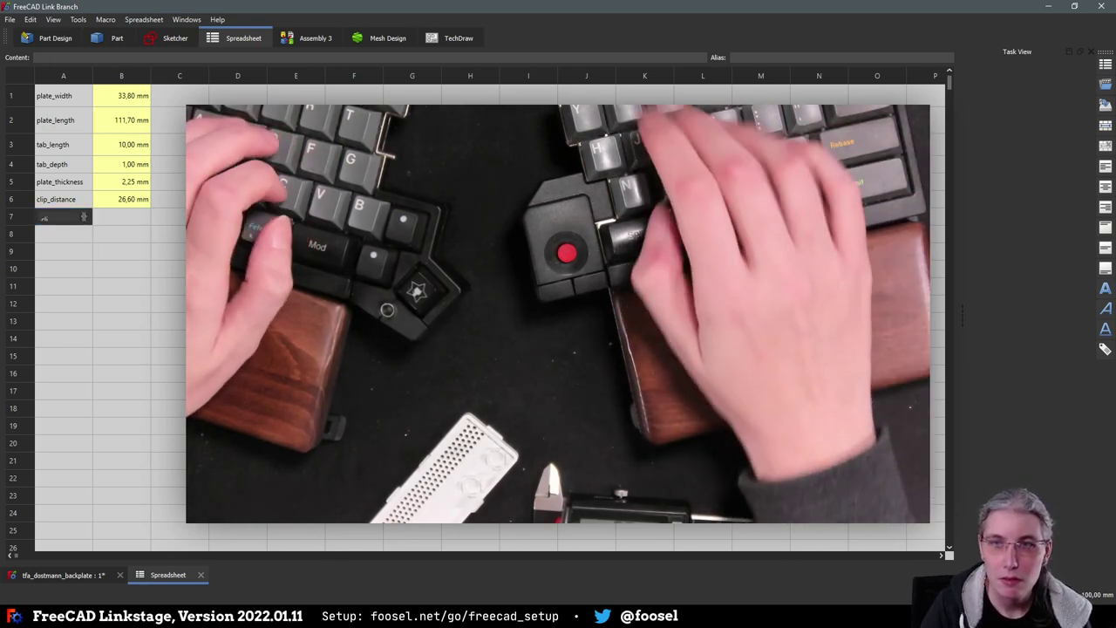
pyautogui.press('Return')
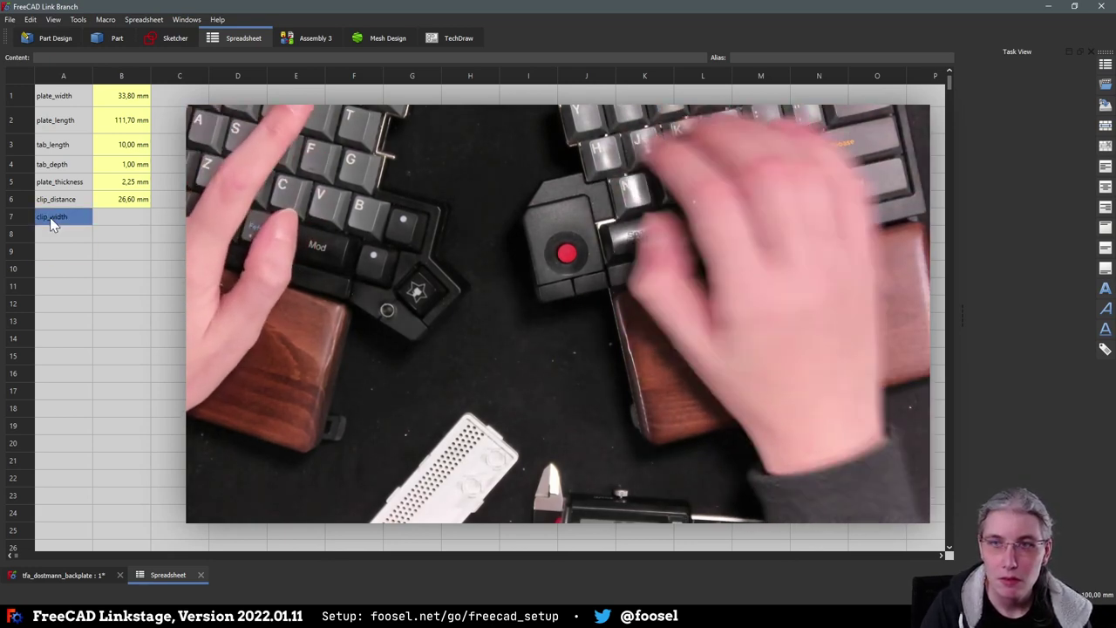
pyautogui.click(129, 218)
pyautogui.doubleClick(129, 218)
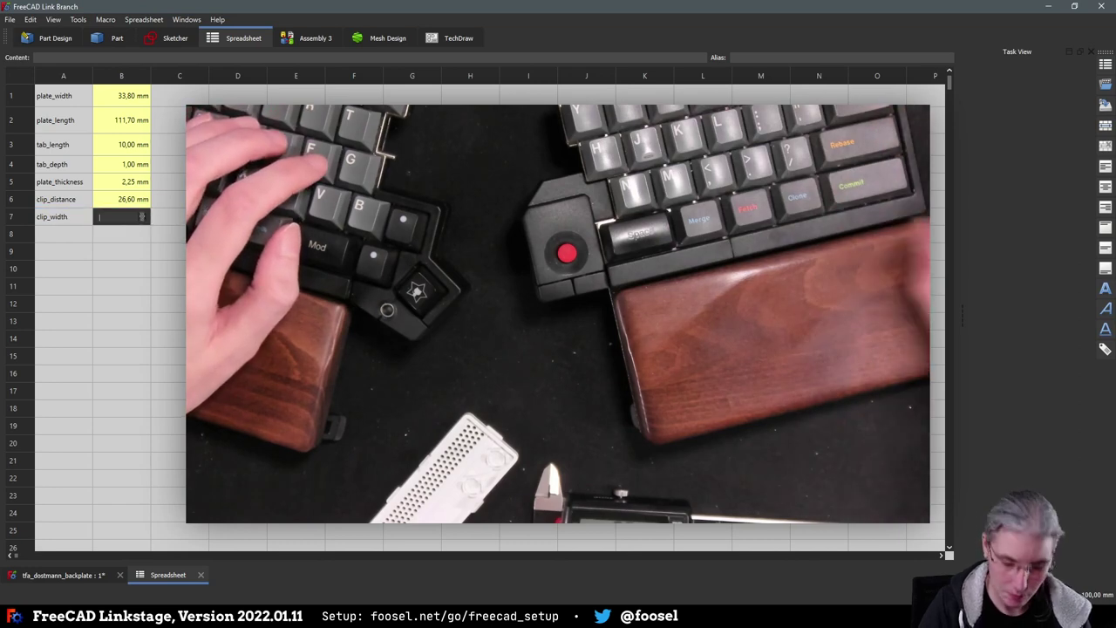
pyautogui.write('8mm')
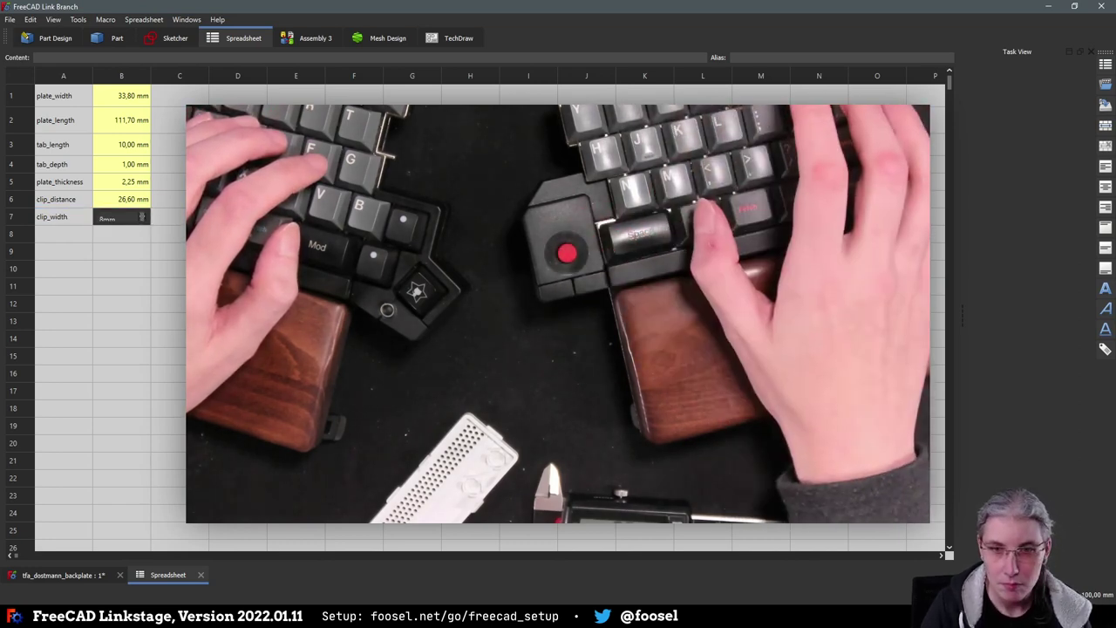
pyautogui.press('Return')
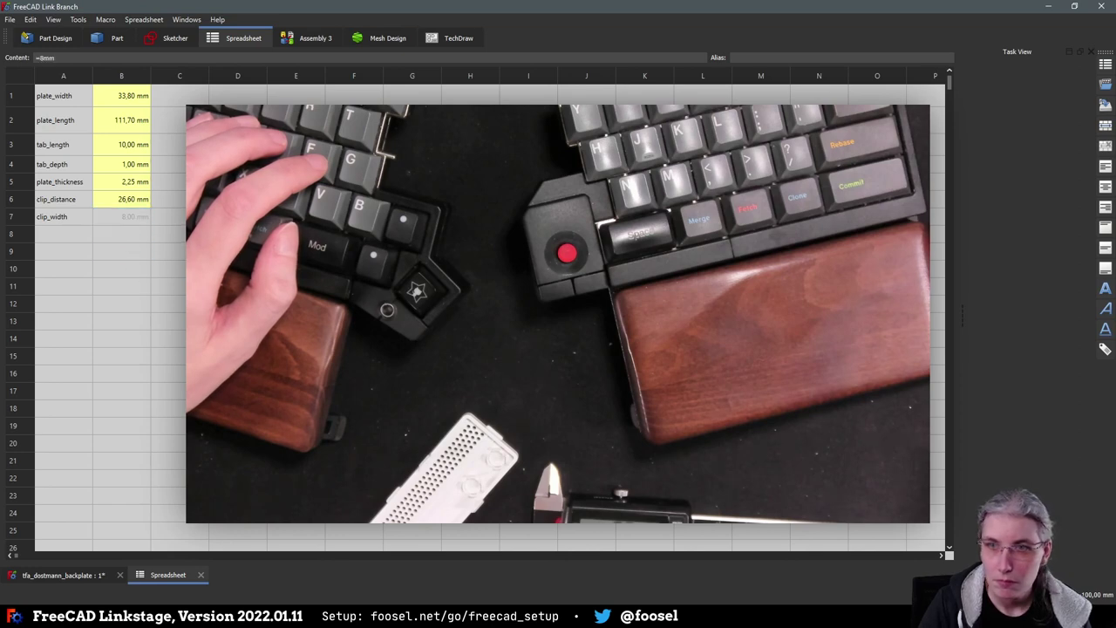
pyautogui.write('clip_')
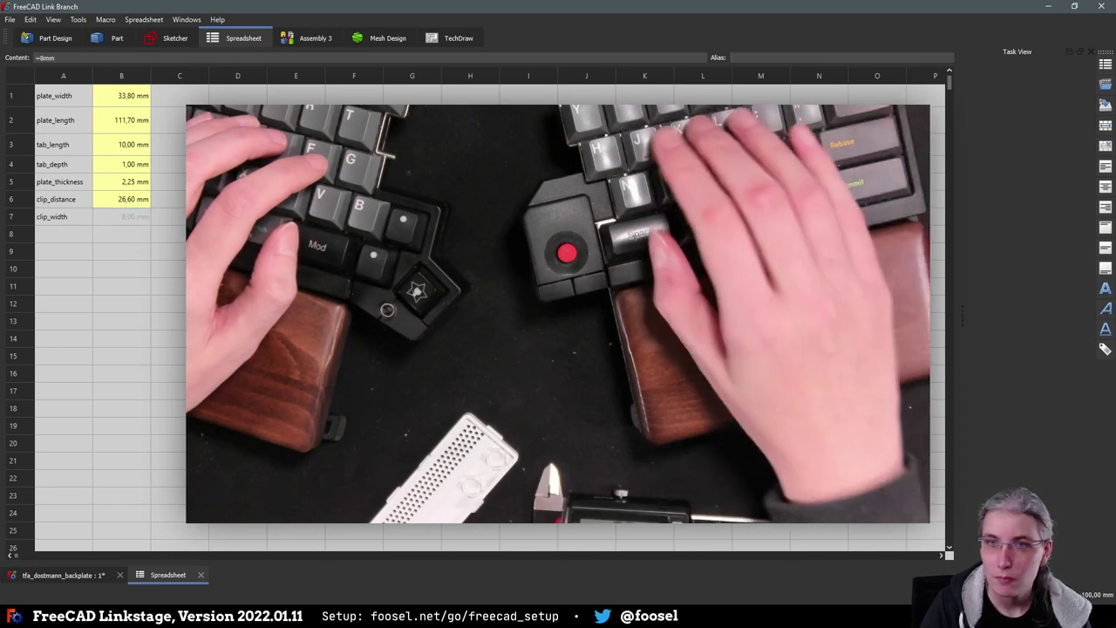
pyautogui.write('width')
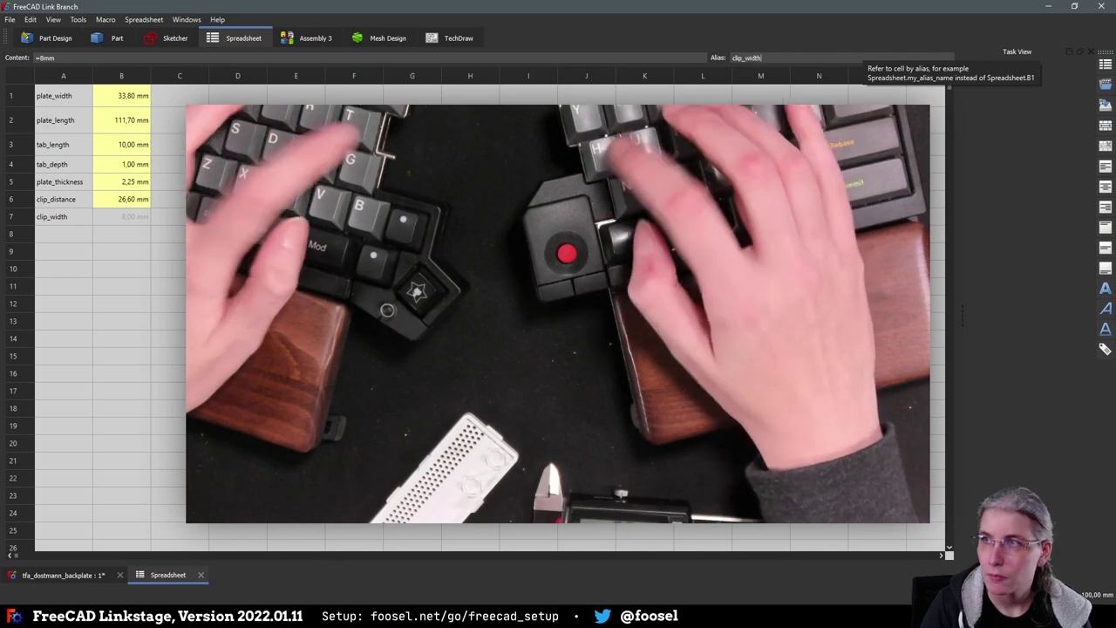
pyautogui.click(69, 338)
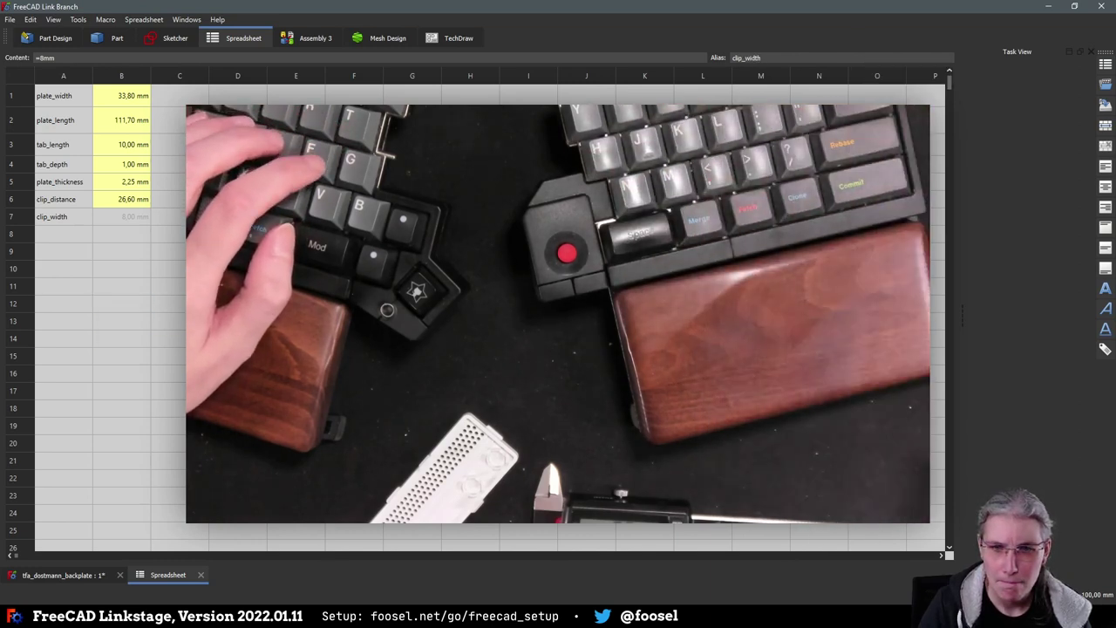
# Change the plate_thickness value from 2.25 mm to =5.25mm
pyautogui.click(124, 198)
pyautogui.click(123, 185)
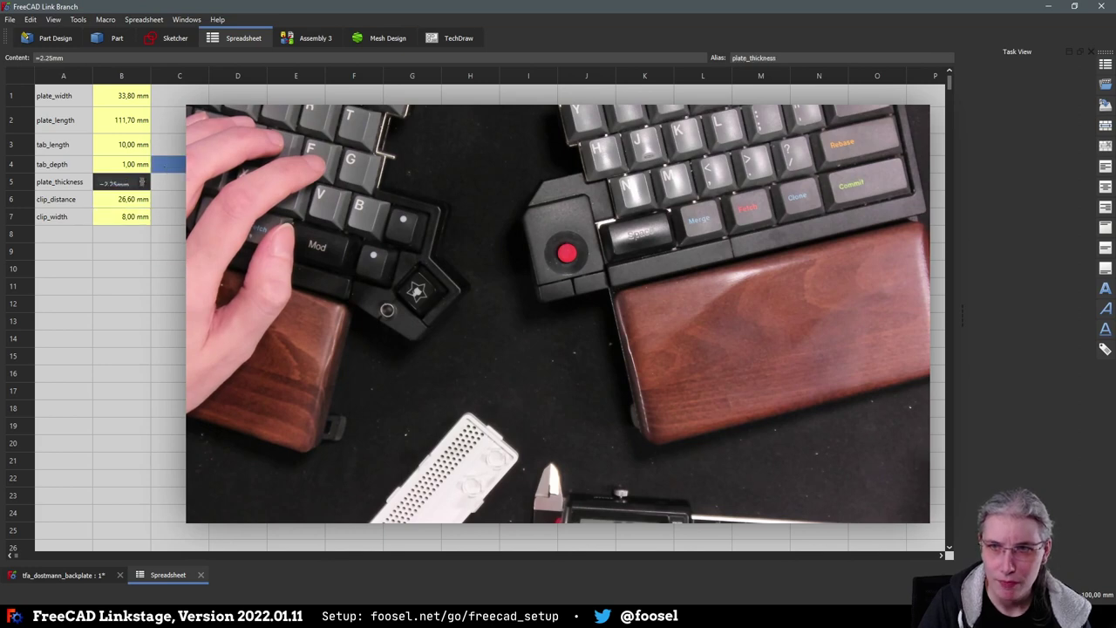
pyautogui.write('=5.25mm')
pyautogui.press('Return')
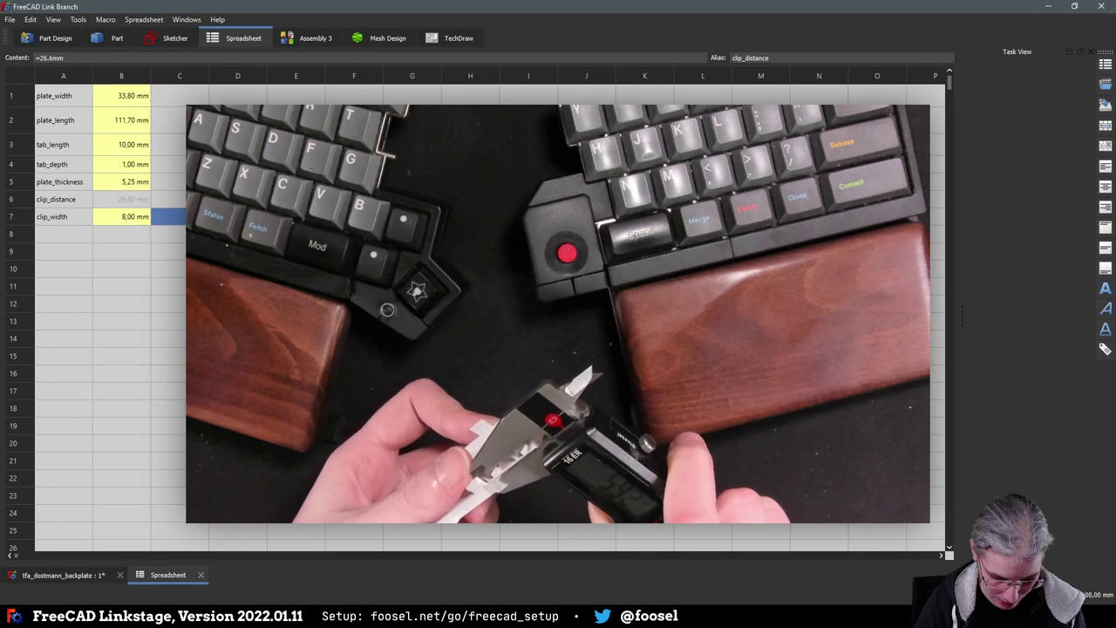
# Enter clip_height with a 6 mm value in row 8 and alias B8 as clip_height
pyautogui.click(64, 236)
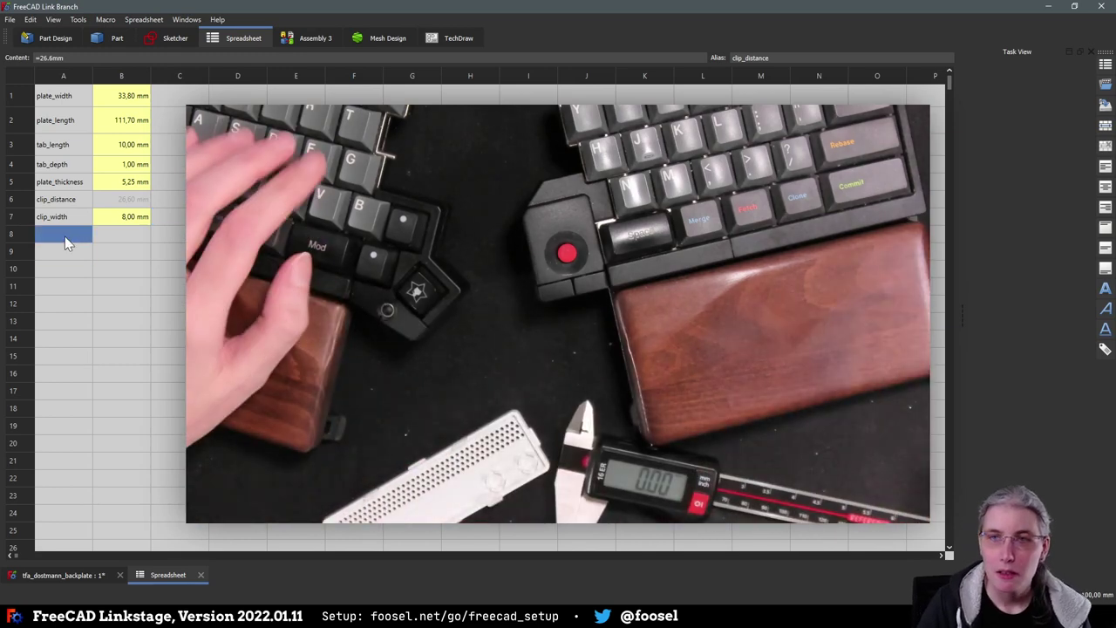
pyautogui.write('clip')
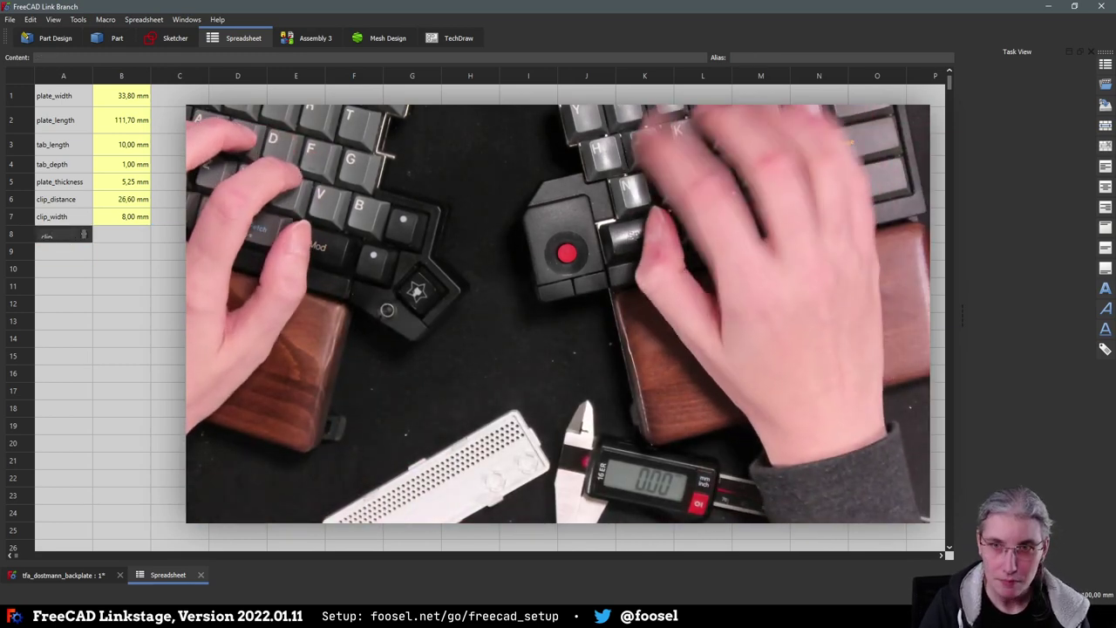
pyautogui.write('_')
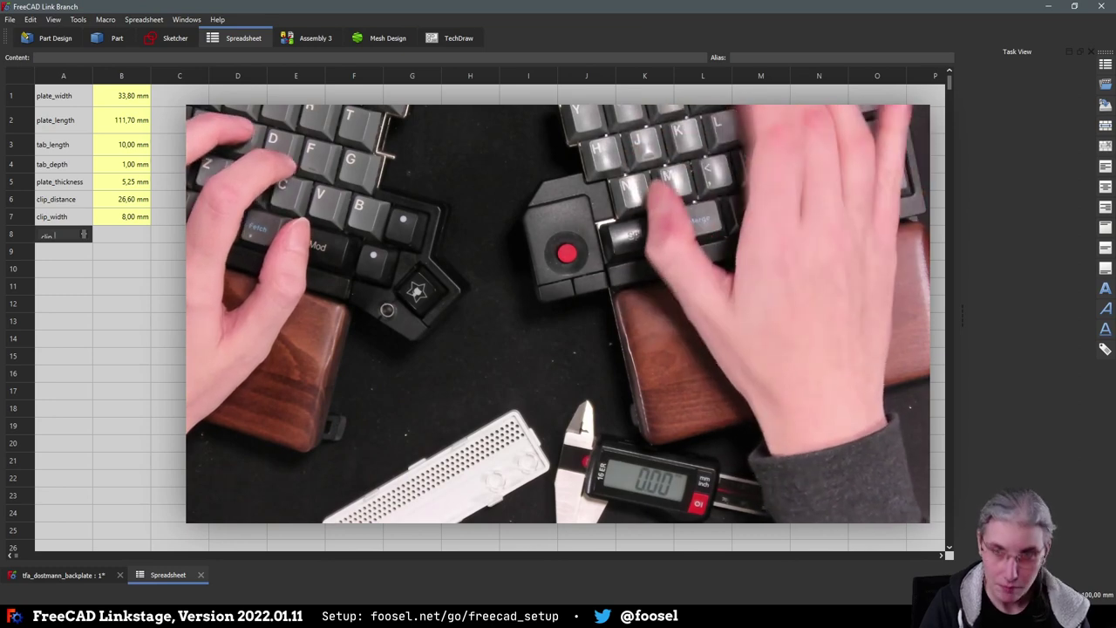
pyautogui.write('height')
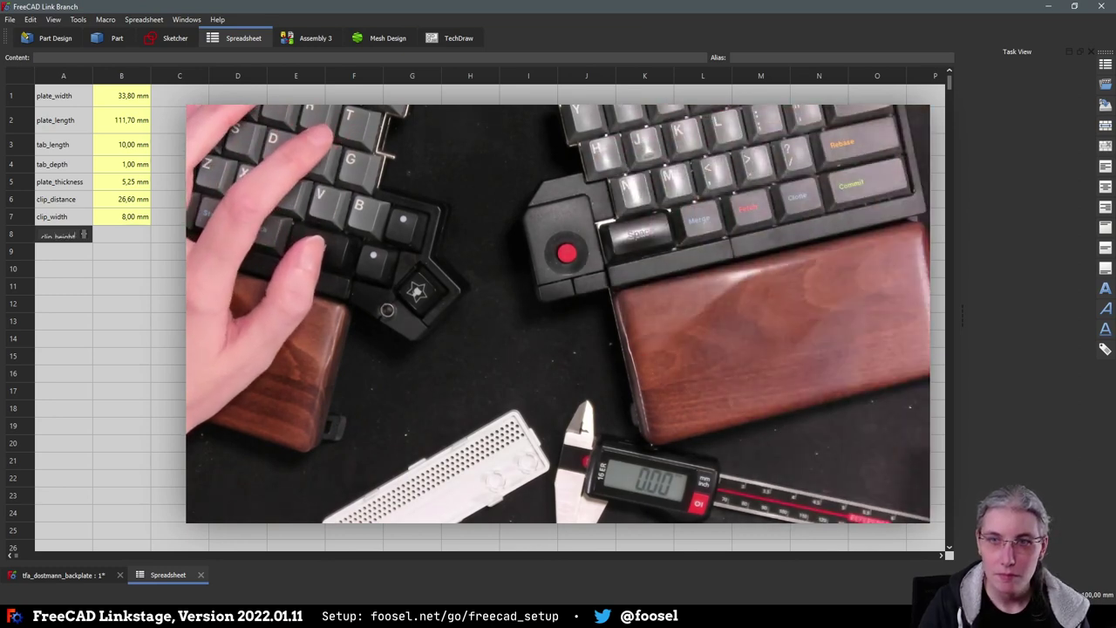
pyautogui.write('6')
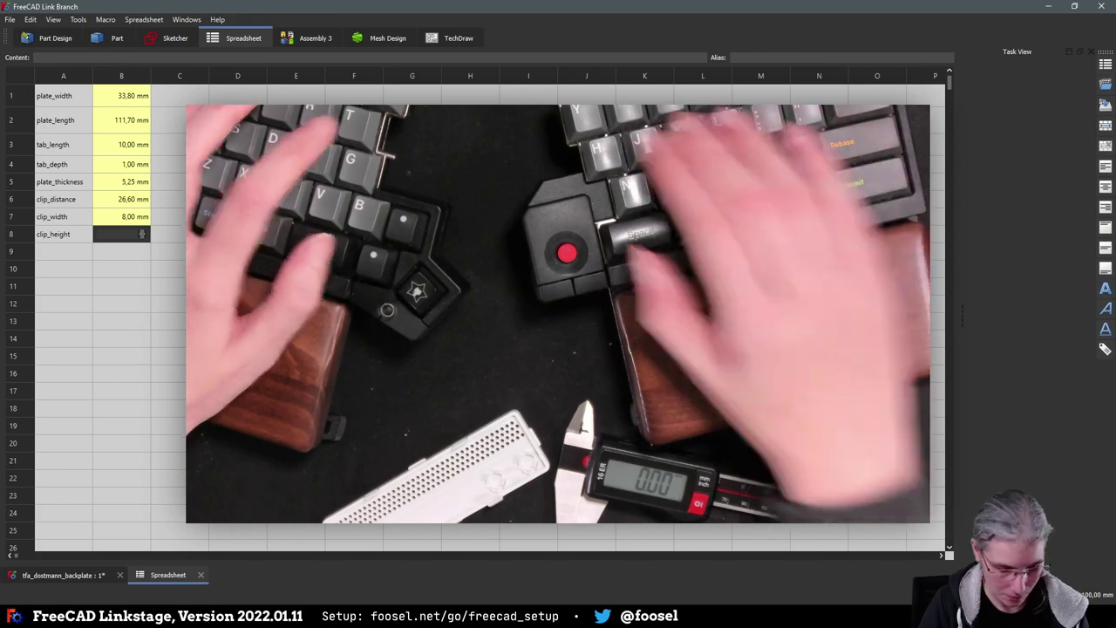
pyautogui.press('Return')
pyautogui.click(122, 236)
pyautogui.press('Return')
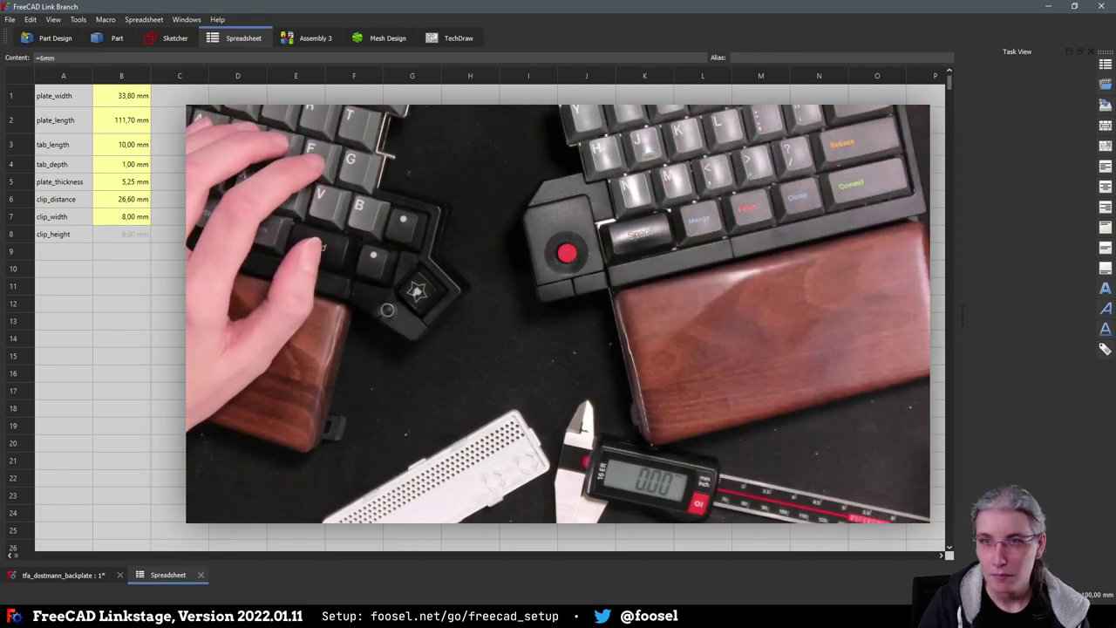
pyautogui.write('cli')
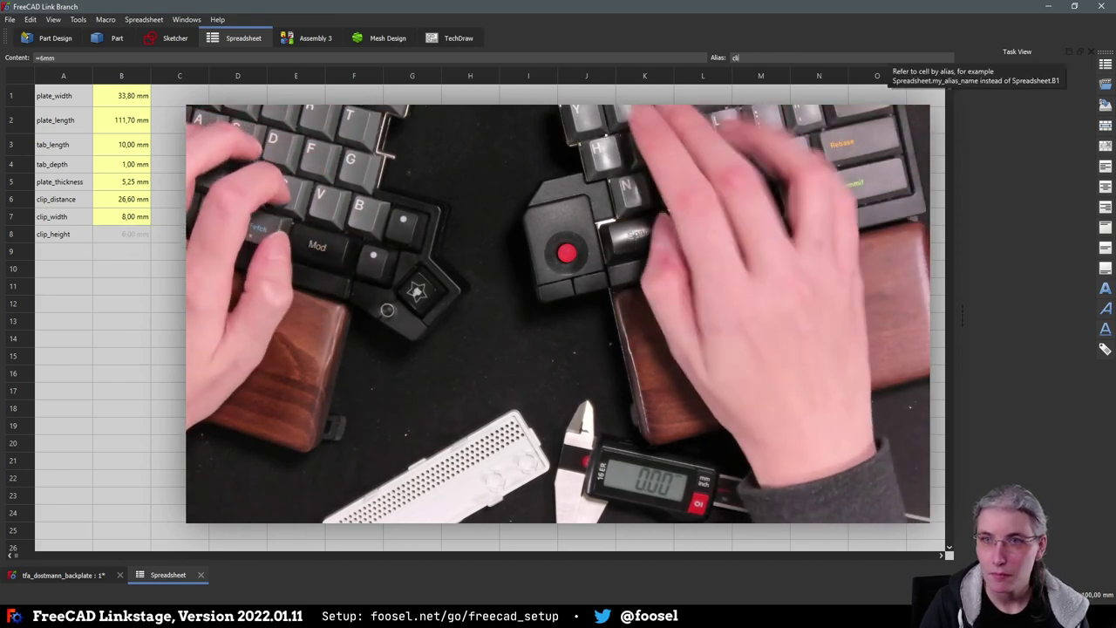
pyautogui.write('p_height')
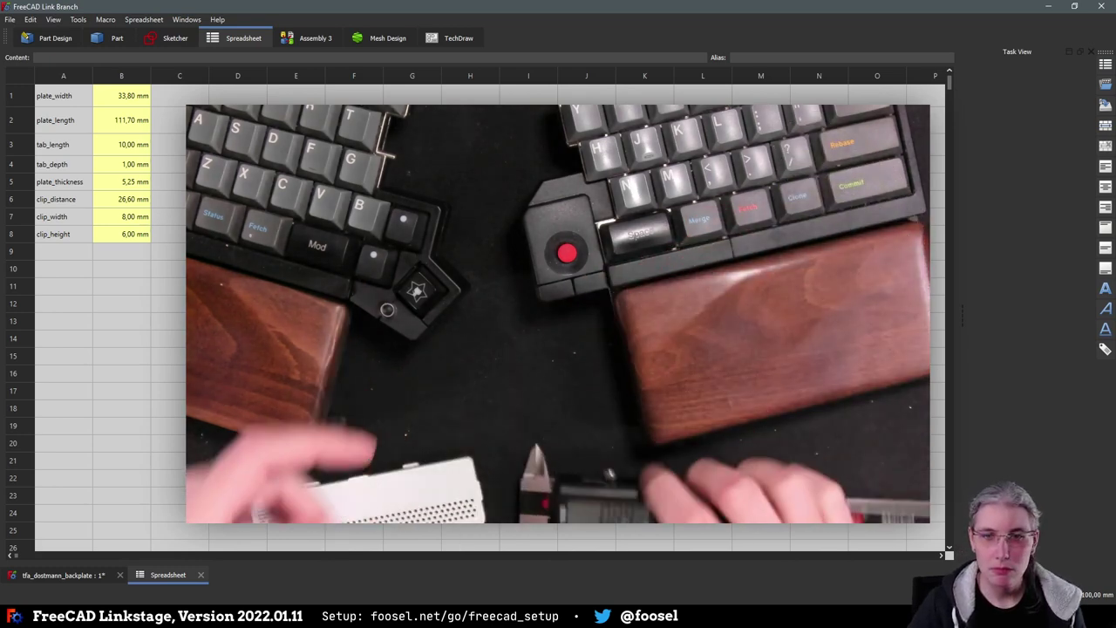
# Add clip_out in A9 with a 0.90 mm value in B9, aliased clip_out
pyautogui.click(167, 290)
pyautogui.click(78, 336)
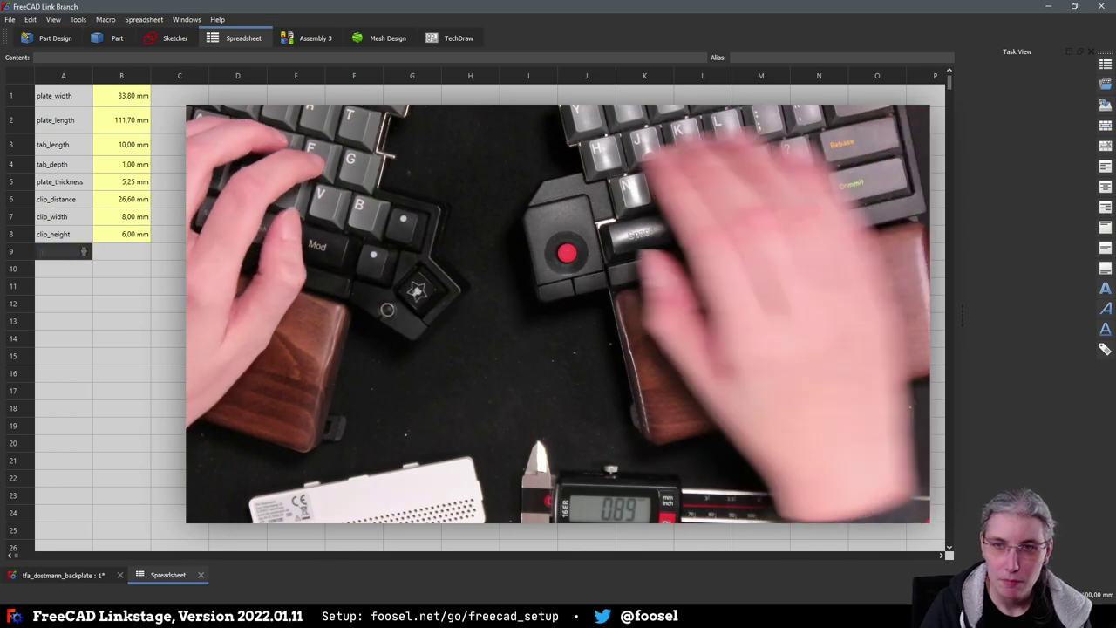
pyautogui.write('clip_')
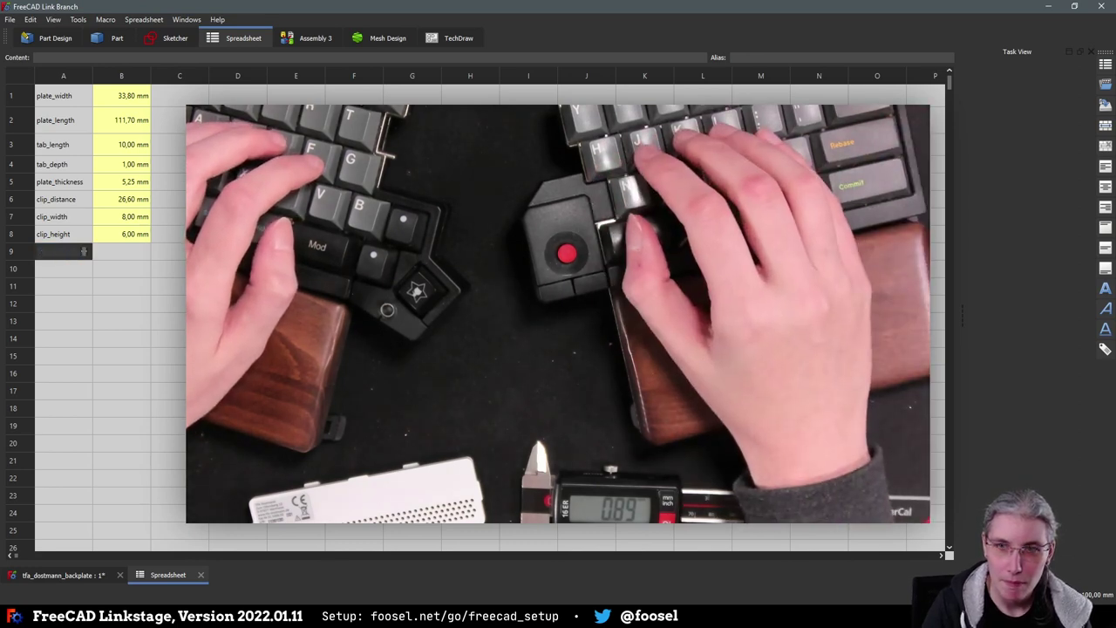
pyautogui.write('l')
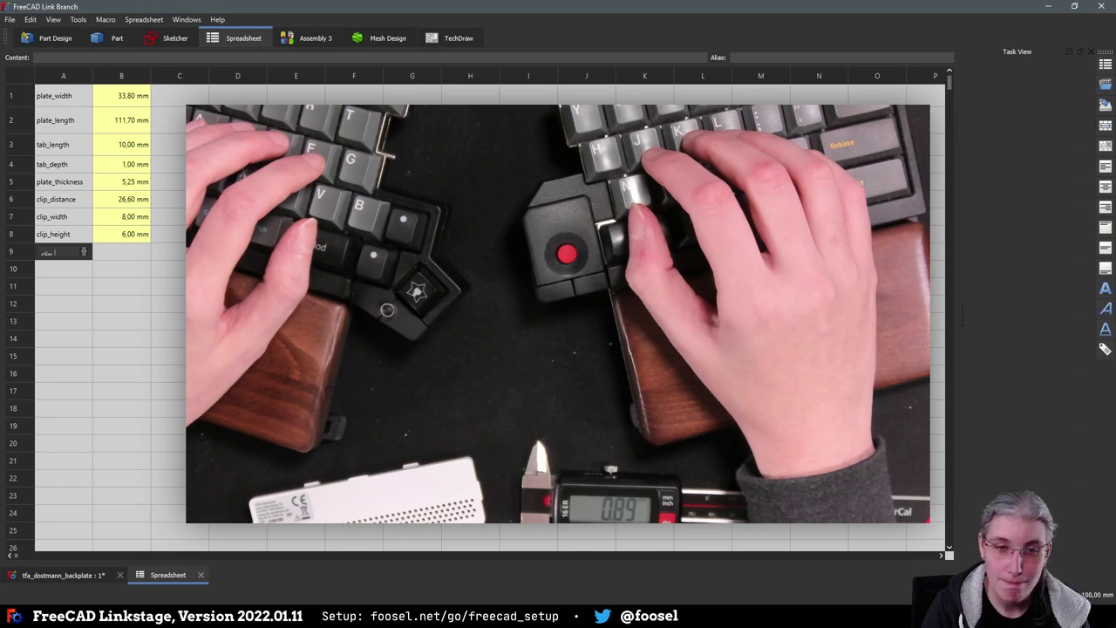
pyautogui.press('BackSpace')
pyautogui.write('out')
pyautogui.press('Return')
pyautogui.click(65, 253)
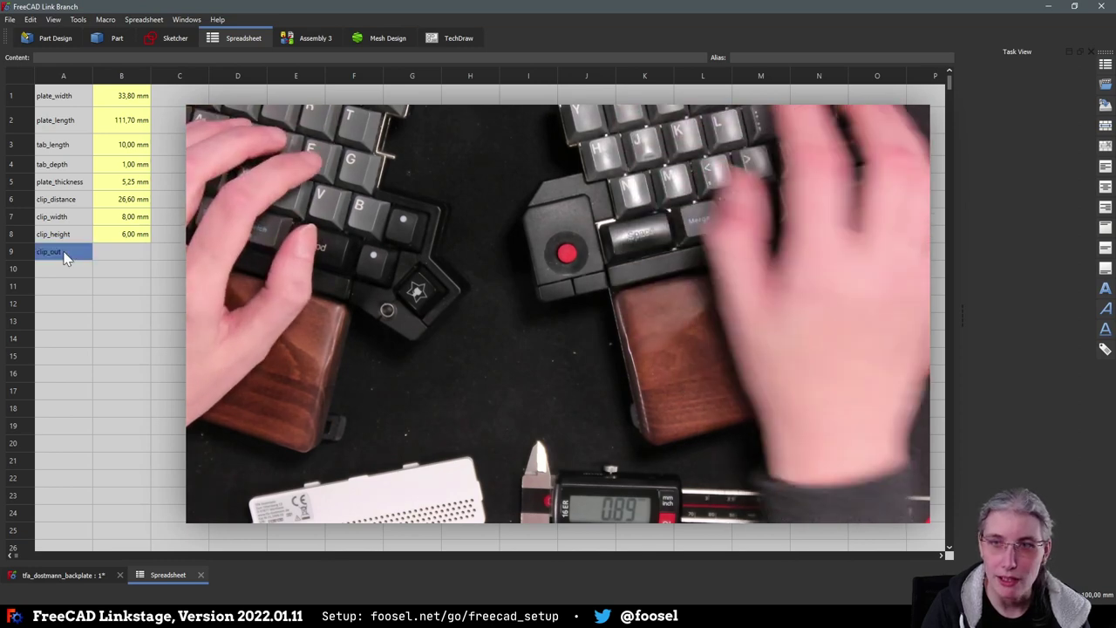
pyautogui.click(118, 253)
pyautogui.write('=c')
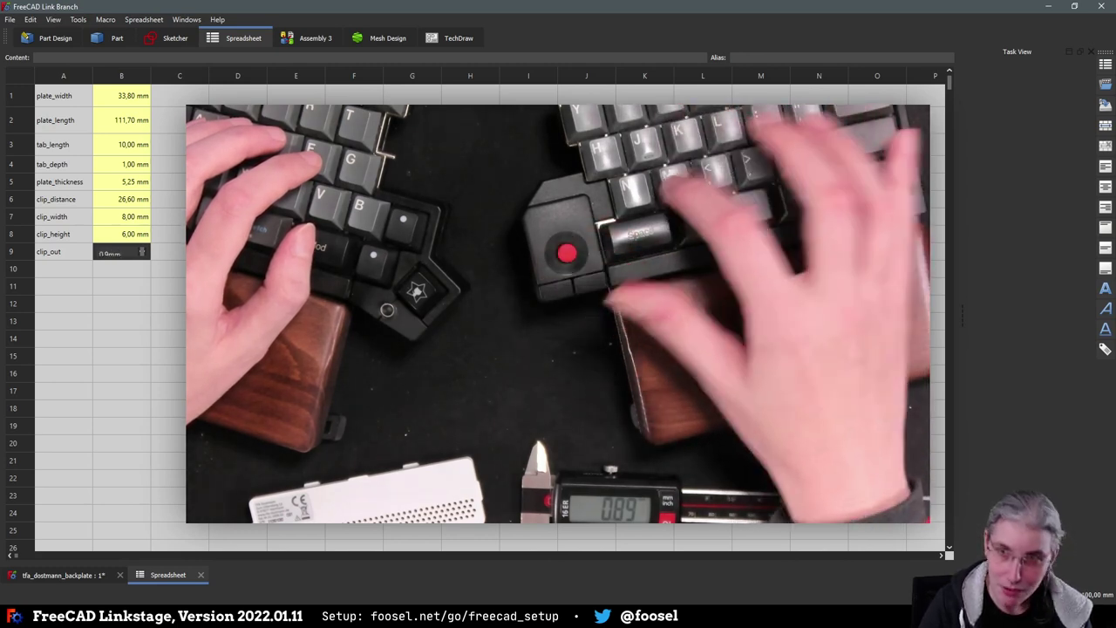
pyautogui.press('Return')
pyautogui.click(150, 236)
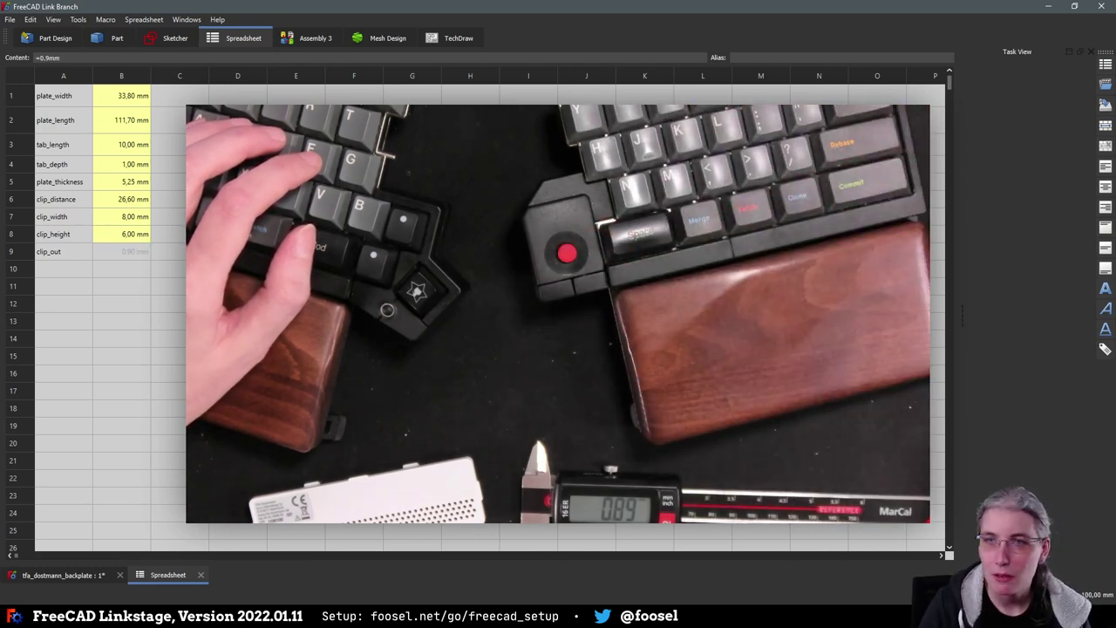
pyautogui.write('cl')
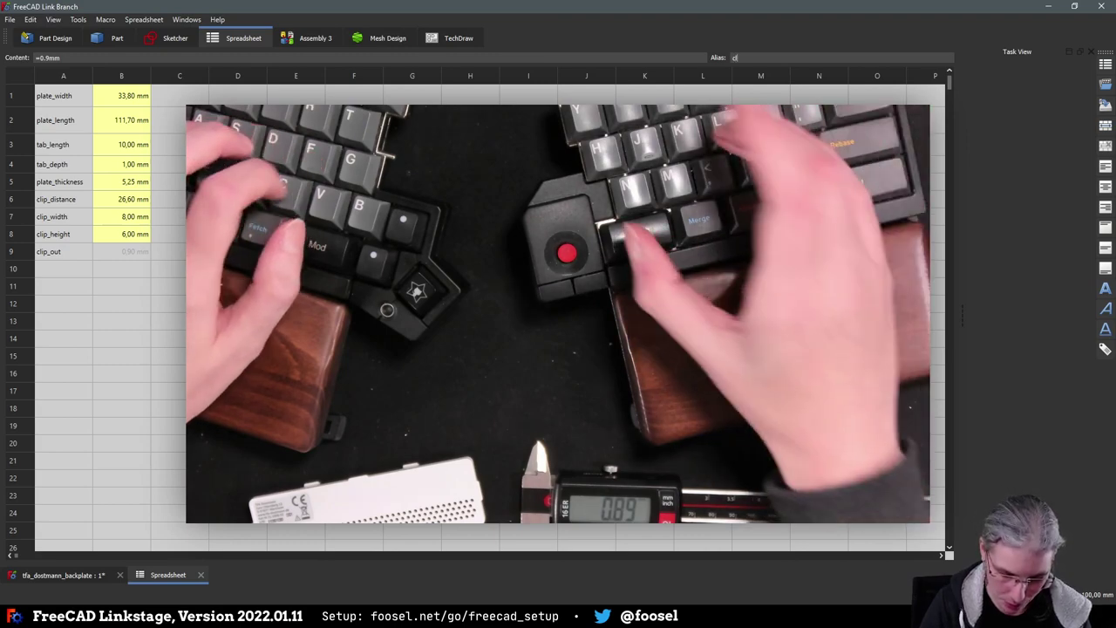
pyautogui.write('ip_out')
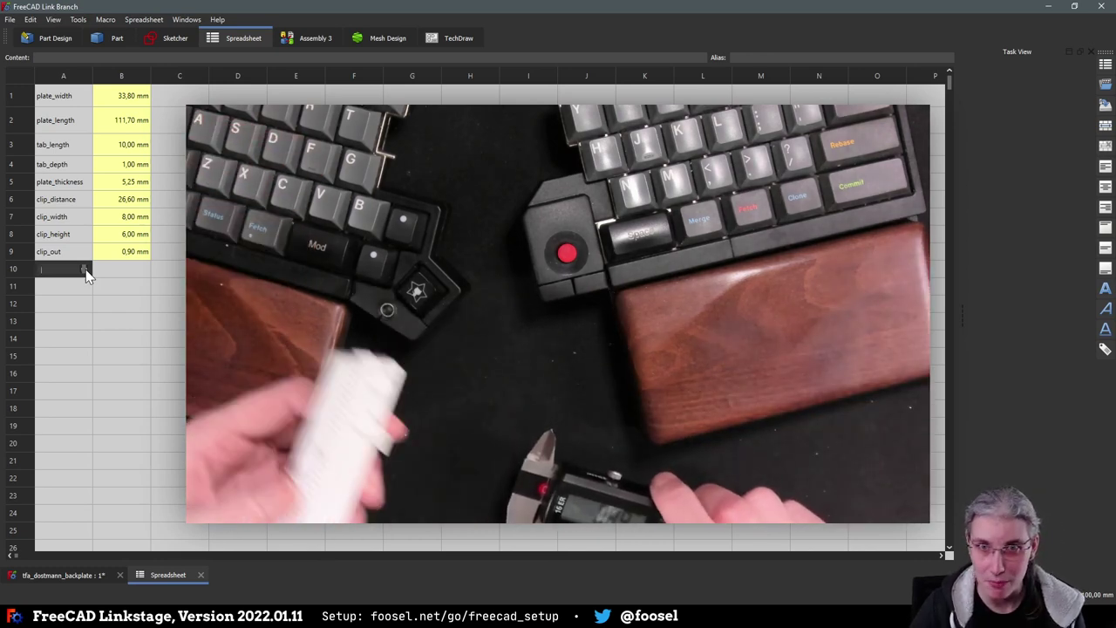
# Enter the plate_wall label in cell A10
pyautogui.doubleClick(86, 270)
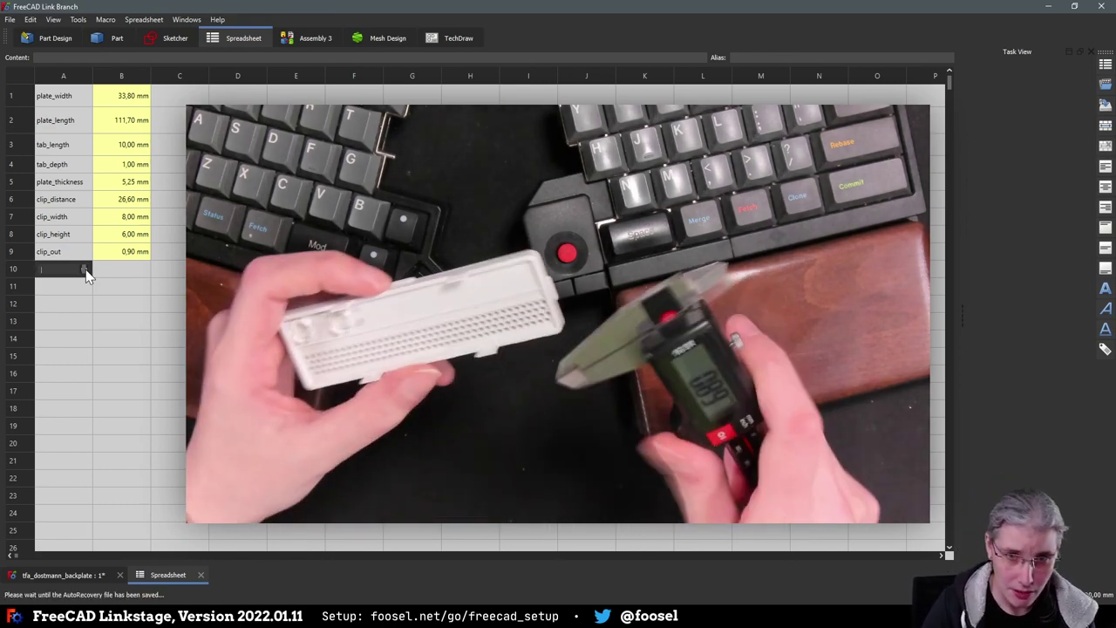
pyautogui.doubleClick(86, 272)
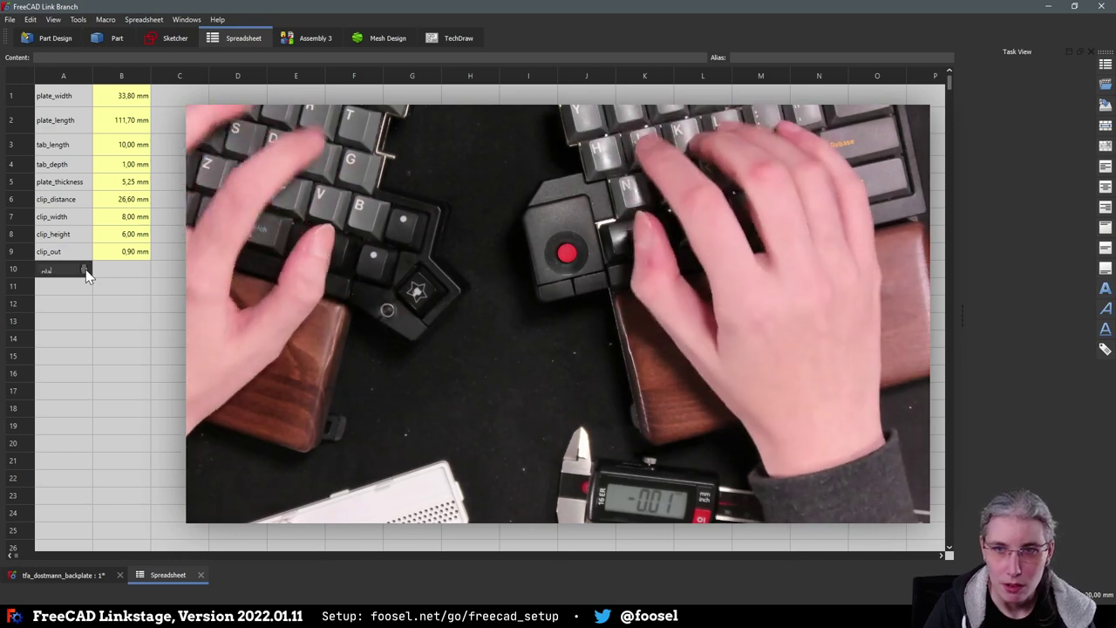
pyautogui.write('plate_wid')
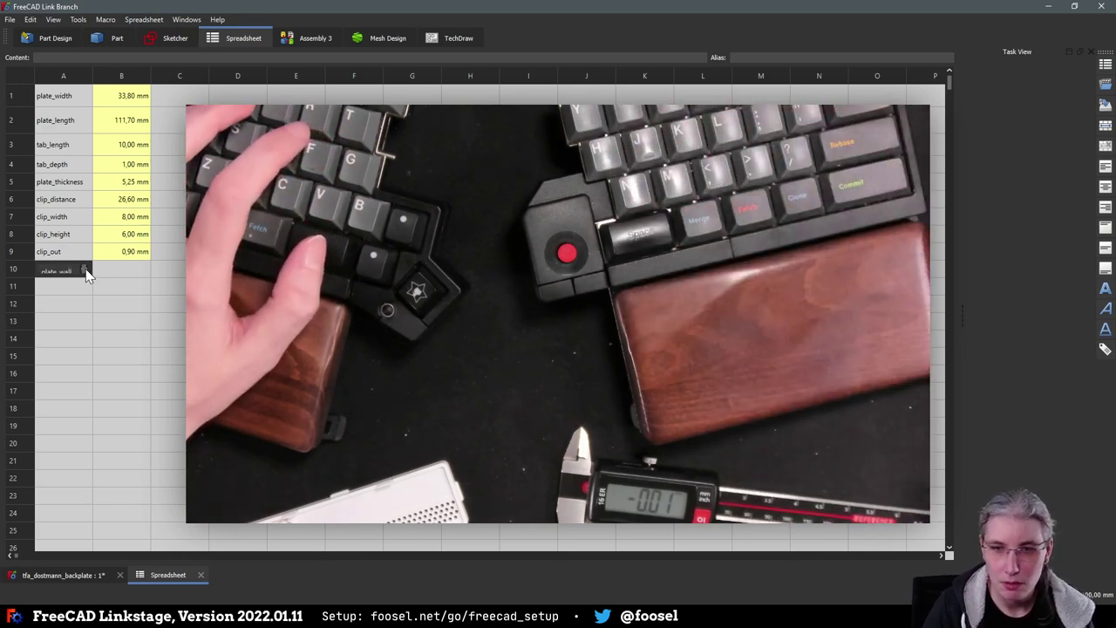
pyautogui.click(122, 287)
pyautogui.click(134, 337)
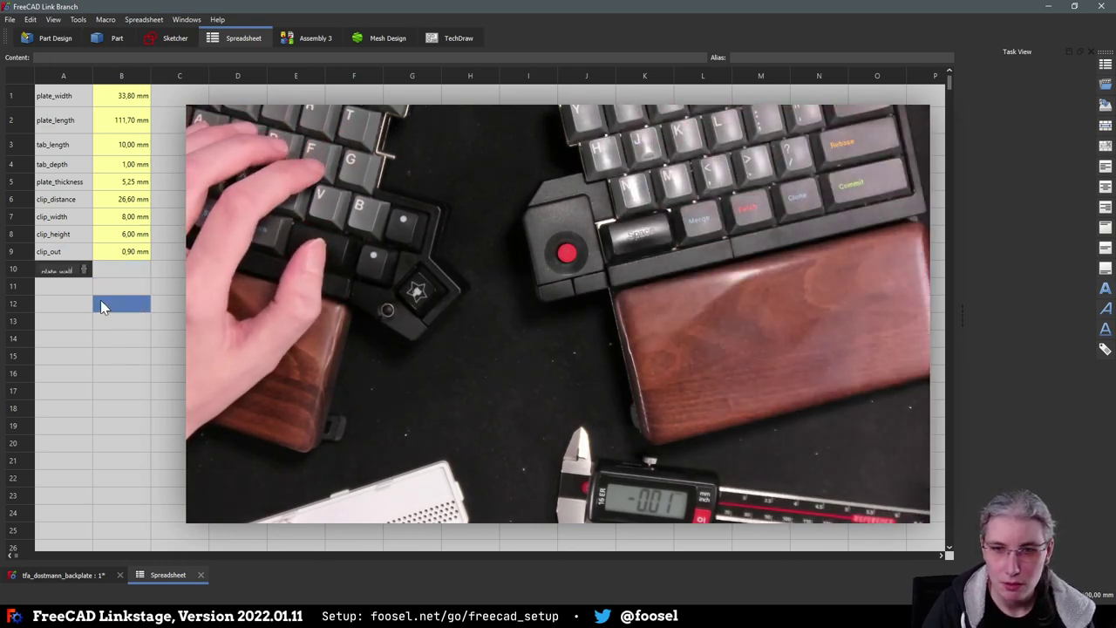
pyautogui.click(122, 304)
# Give B10 a value of 1.9 mm and the alias plate_wall
pyautogui.click(122, 271)
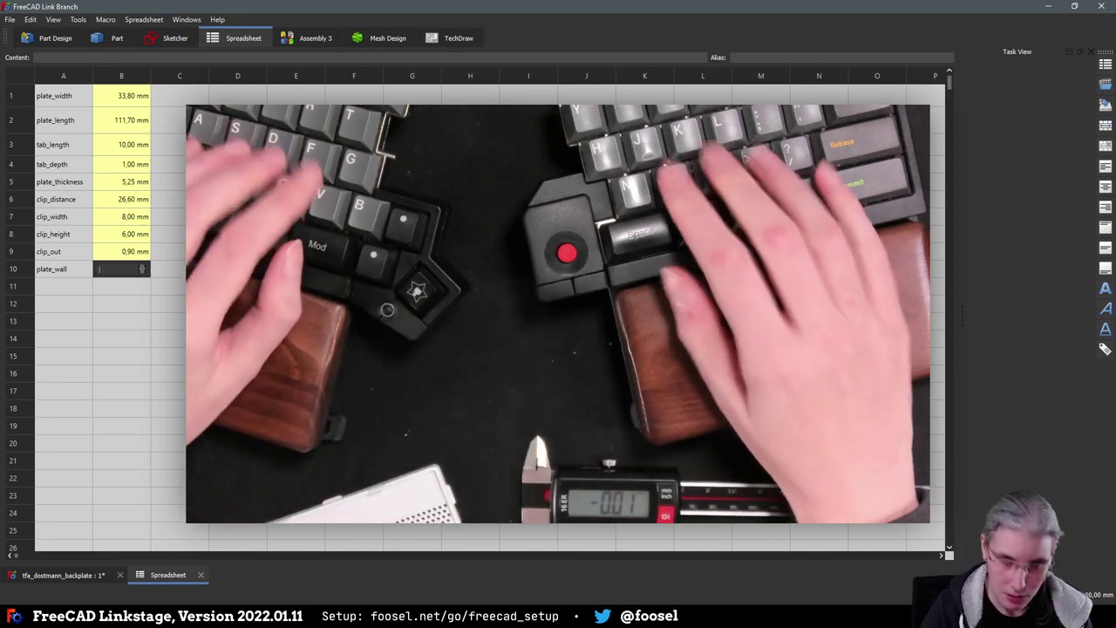
pyautogui.write('1.9mm')
pyautogui.press('Return')
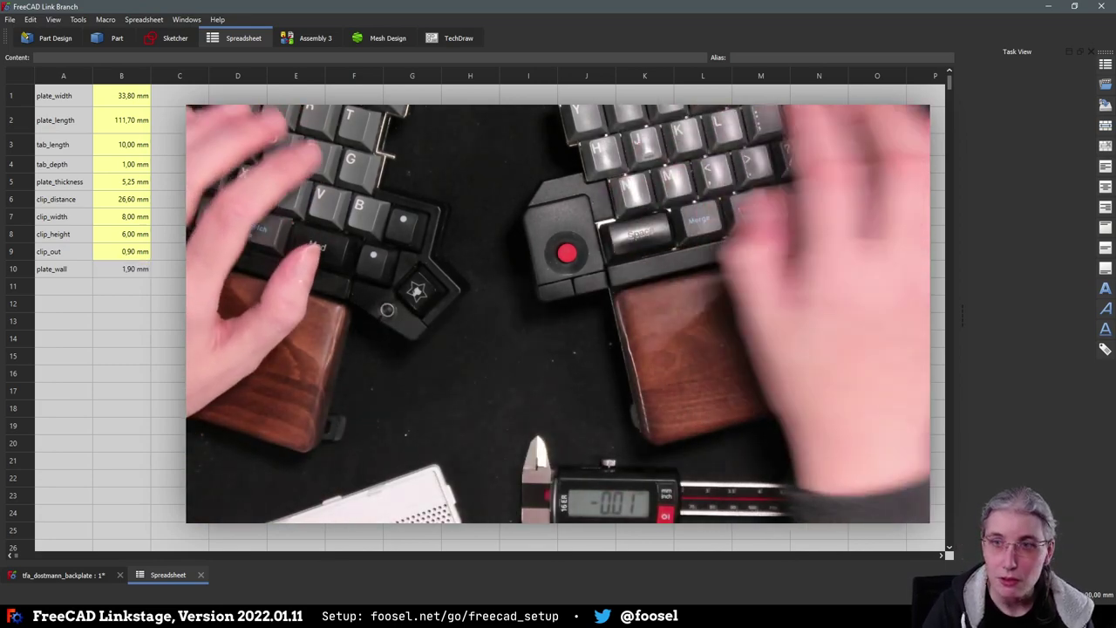
pyautogui.click(120, 271)
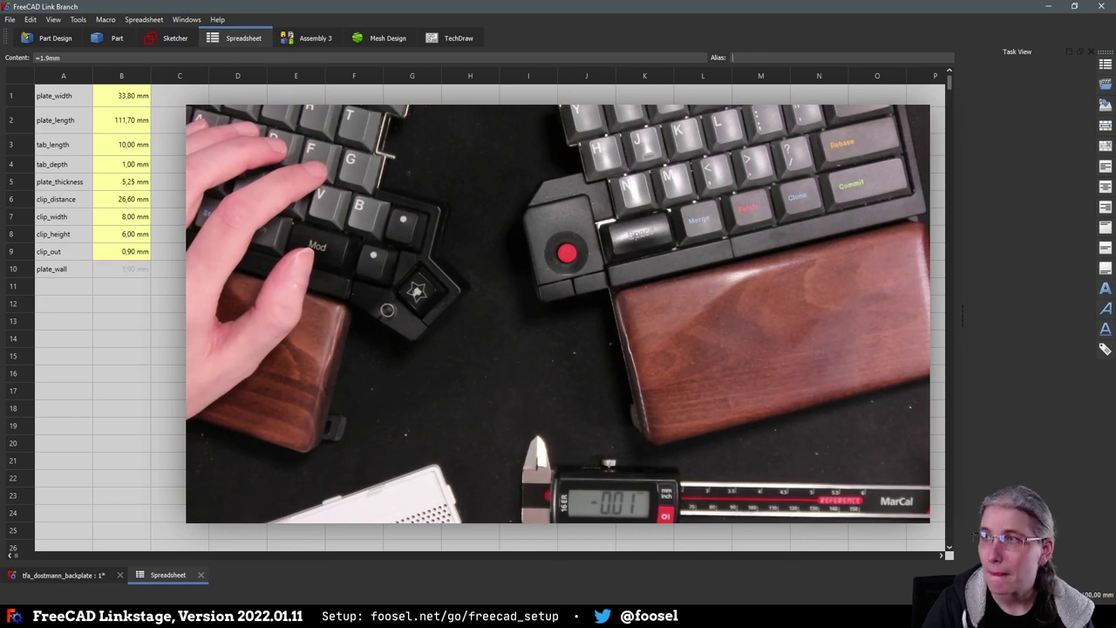
pyautogui.write('plate_')
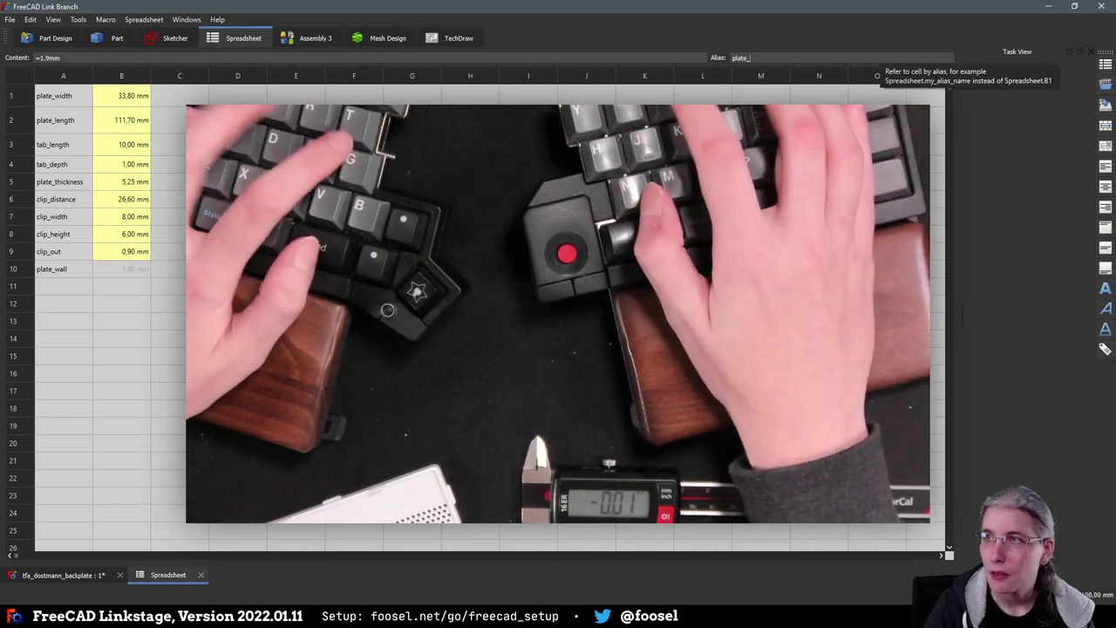
pyautogui.write('wall')
pyautogui.click(109, 308)
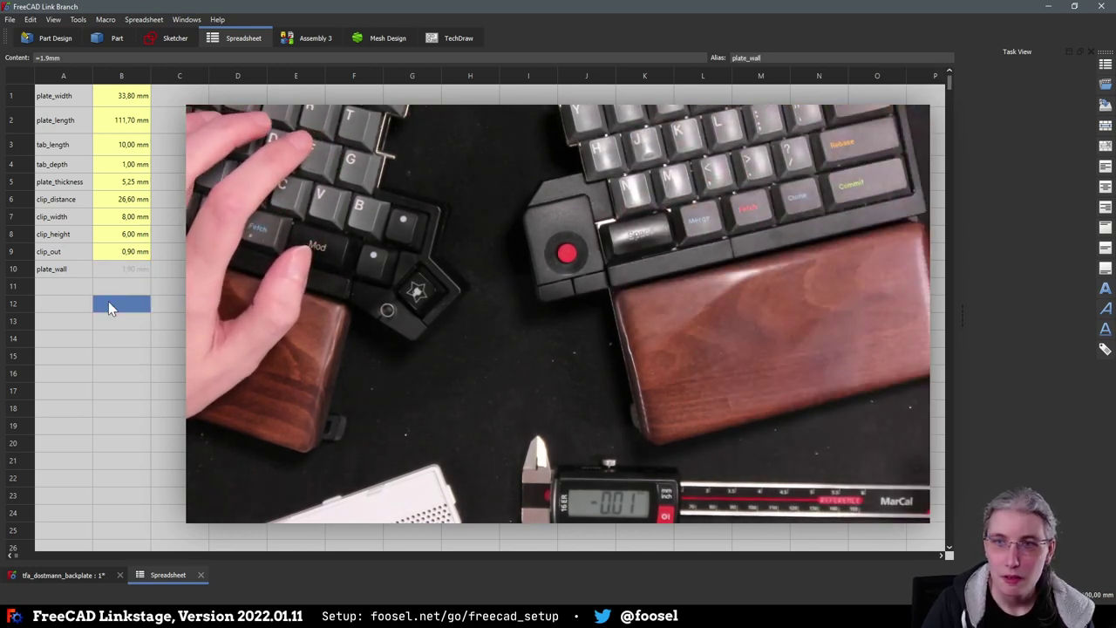
pyautogui.hotkey('ctrl', 'r')
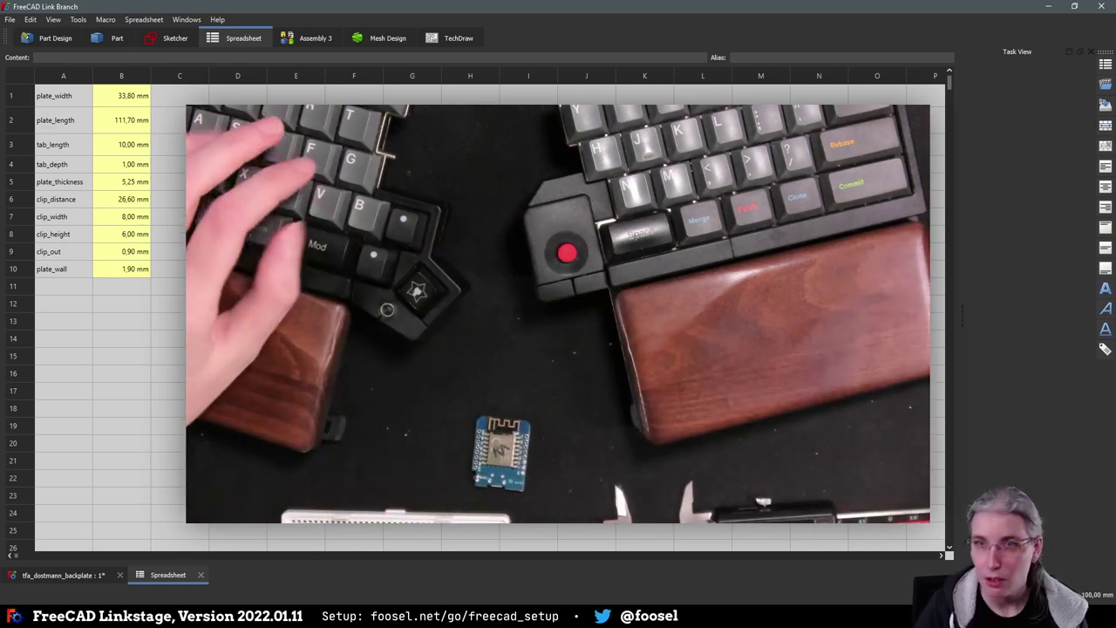
# Enter the esp_length label in A11 with a 37 mm value beside it
pyautogui.click(67, 291)
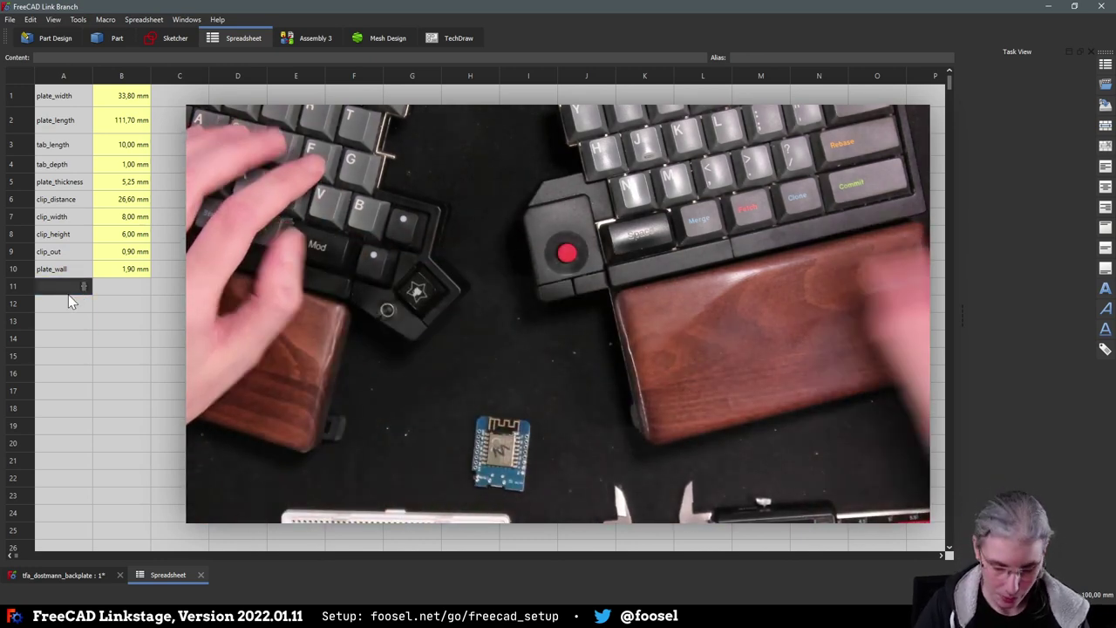
pyautogui.write('sep_length')
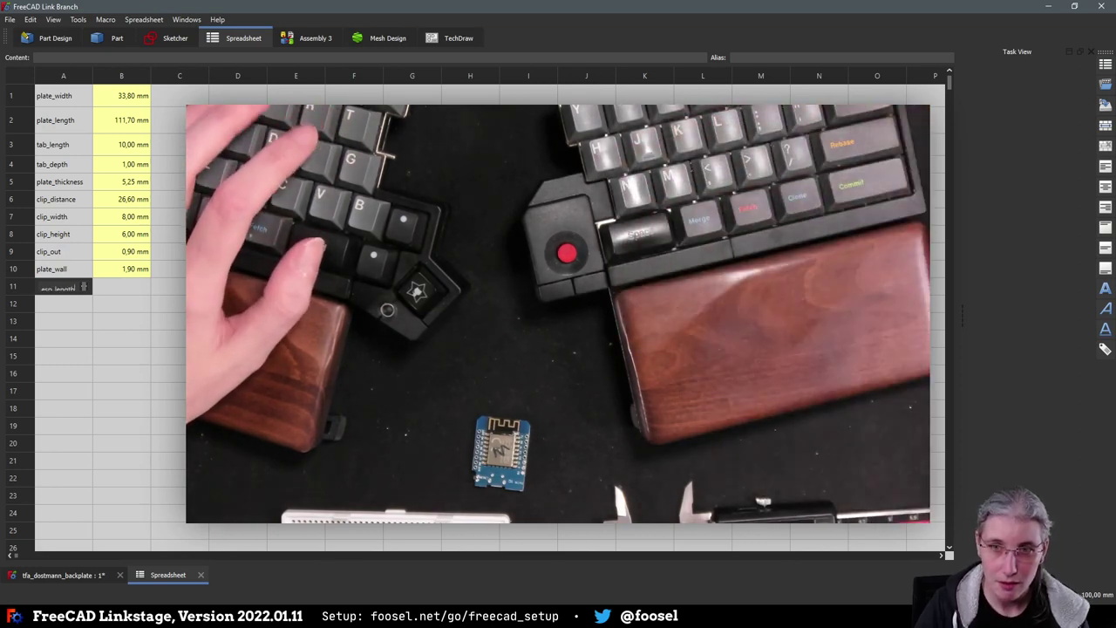
pyautogui.click(123, 304)
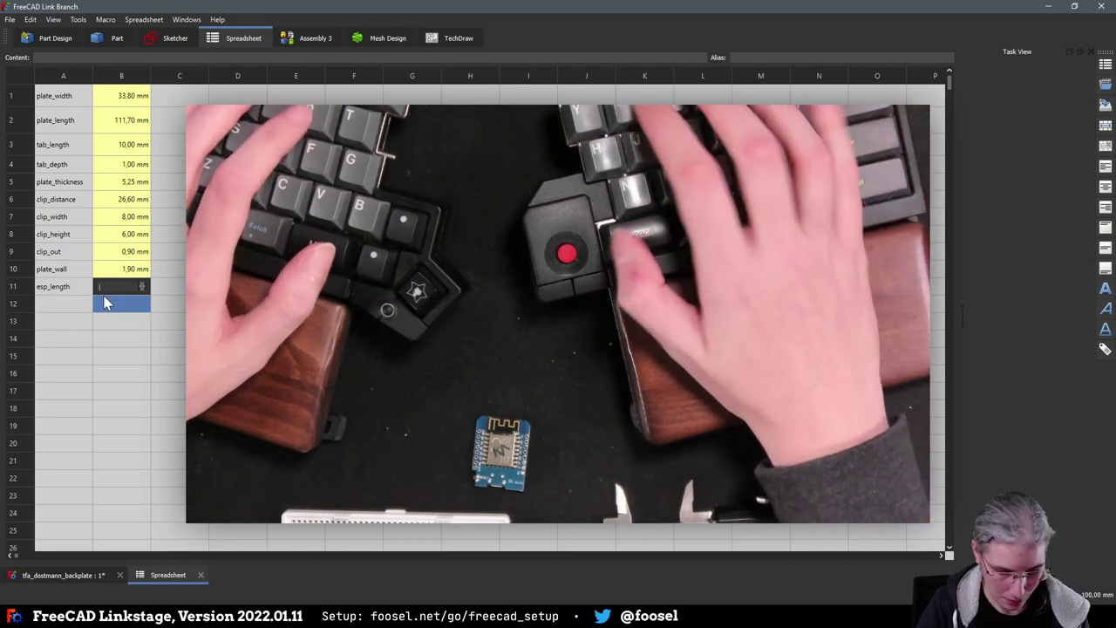
pyautogui.write('37mm')
pyautogui.press('Return')
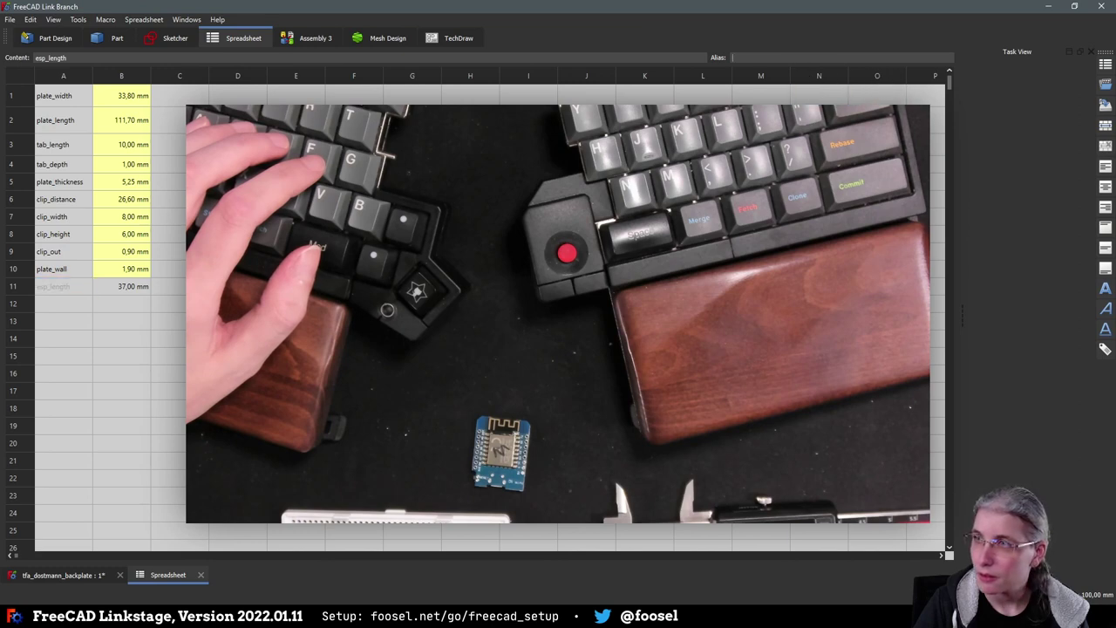
pyautogui.write('esp')
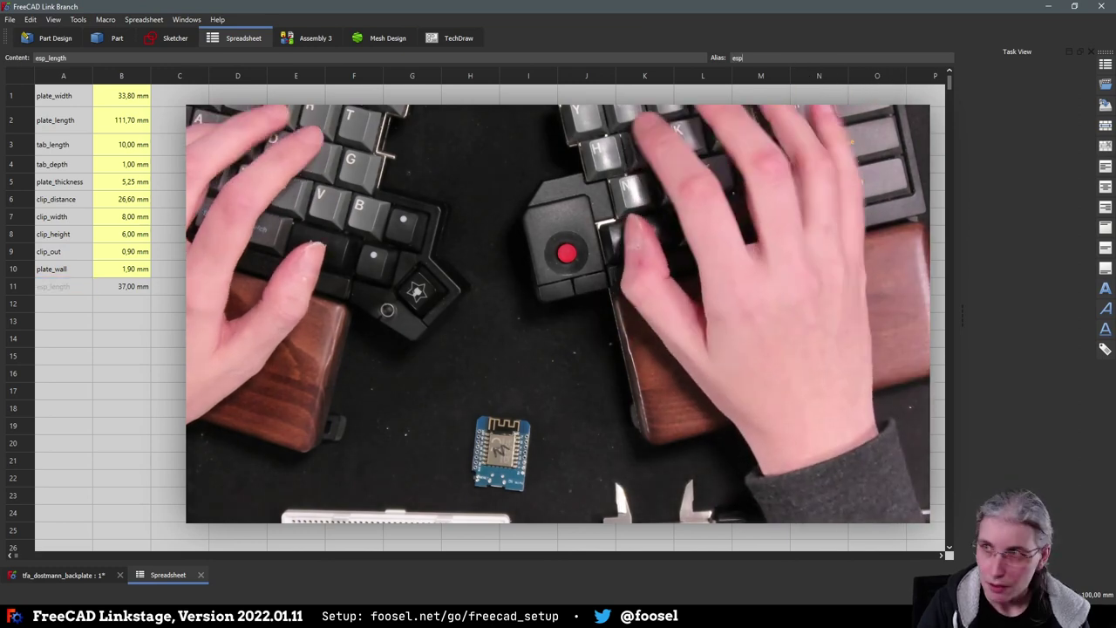
pyautogui.write('_length')
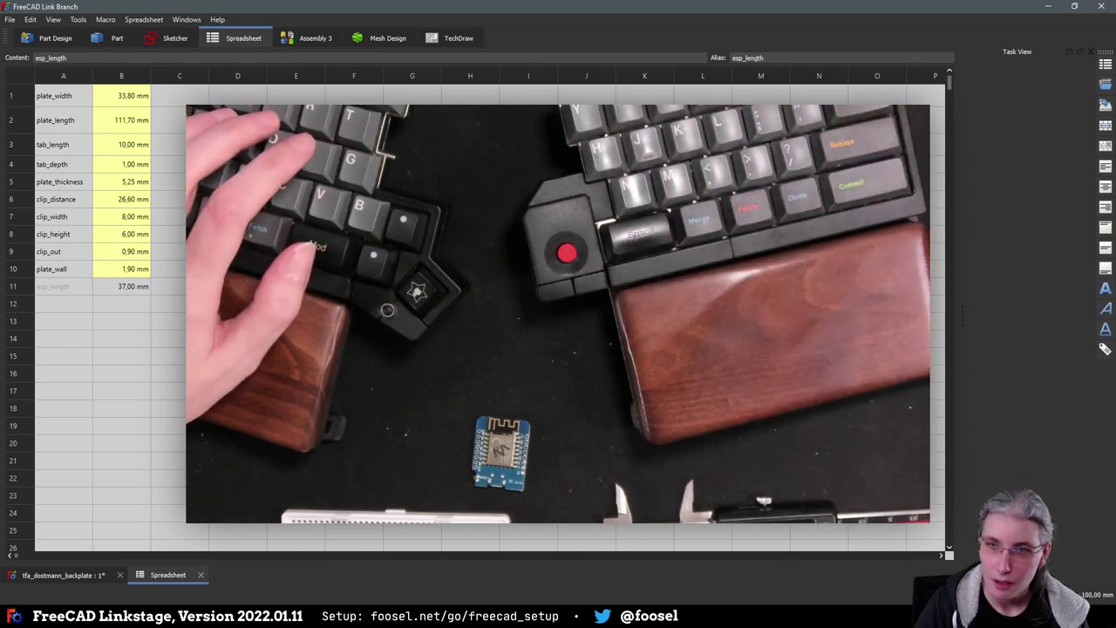
pyautogui.press('Return')
# Assign the alias esp_length to the 37,00 mm value in B11
pyautogui.click(70, 295)
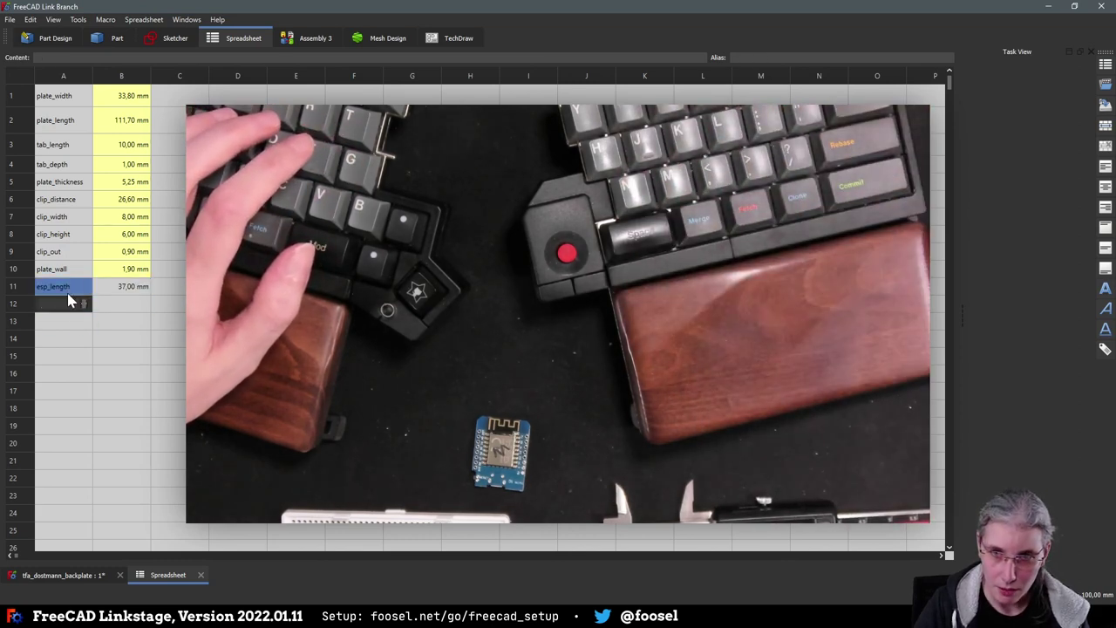
pyautogui.rightClick(46, 289)
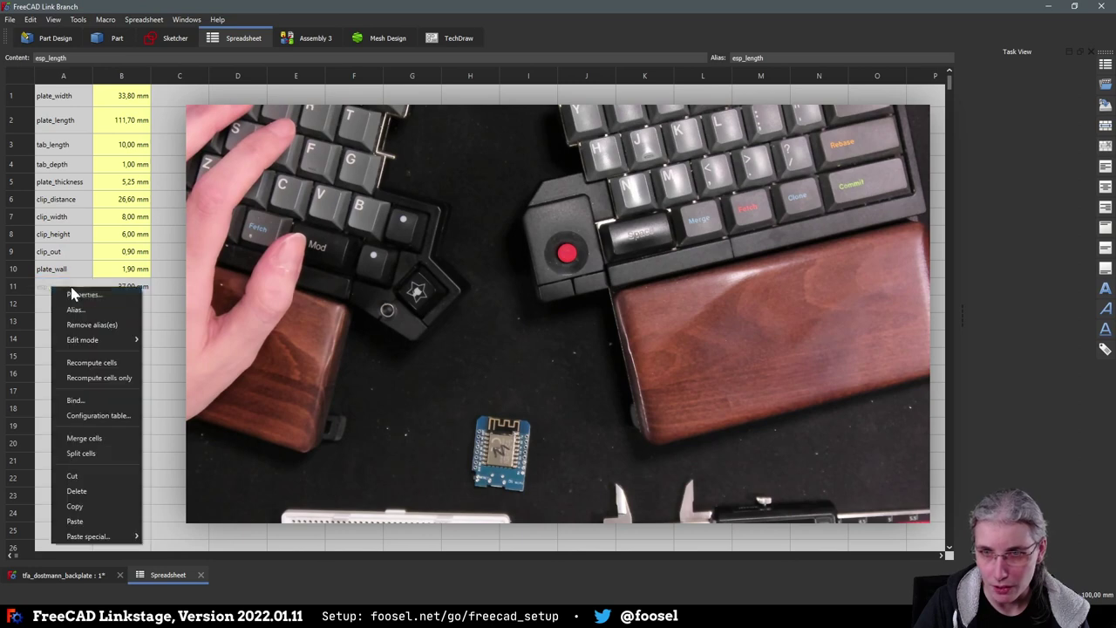
pyautogui.click(127, 295)
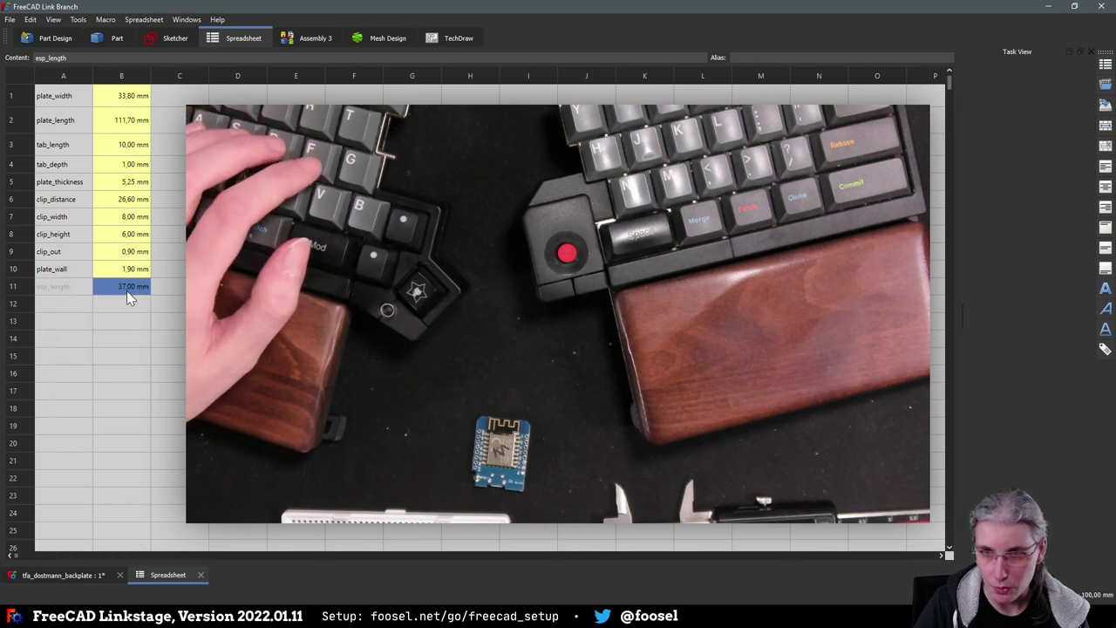
pyautogui.click(767, 57)
pyautogui.write('esp_le')
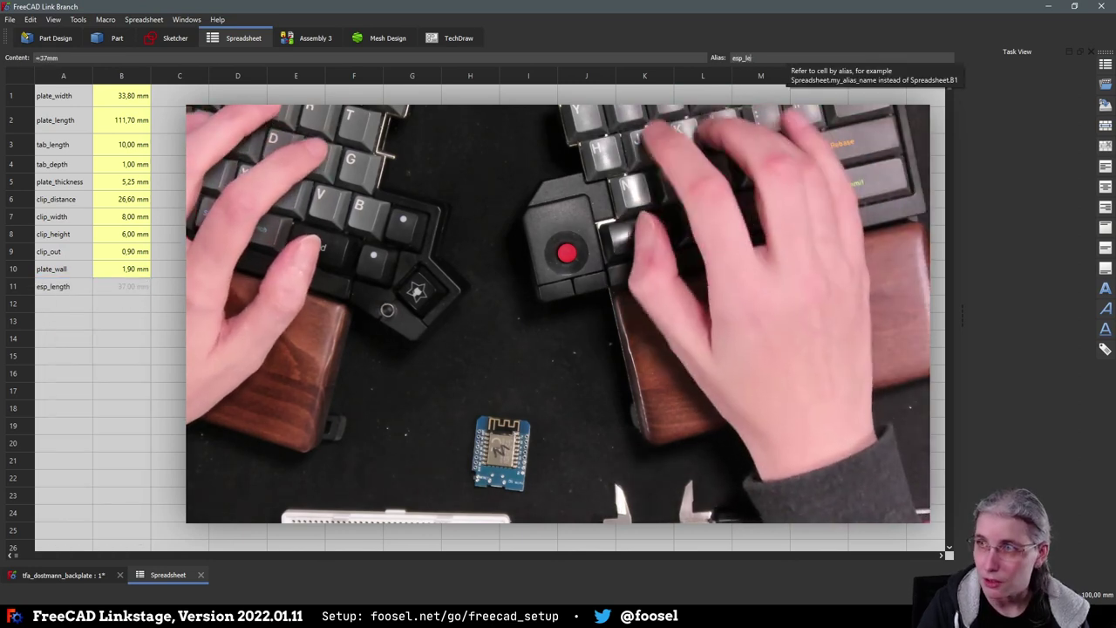
pyautogui.write('ngth')
pyautogui.press('Return')
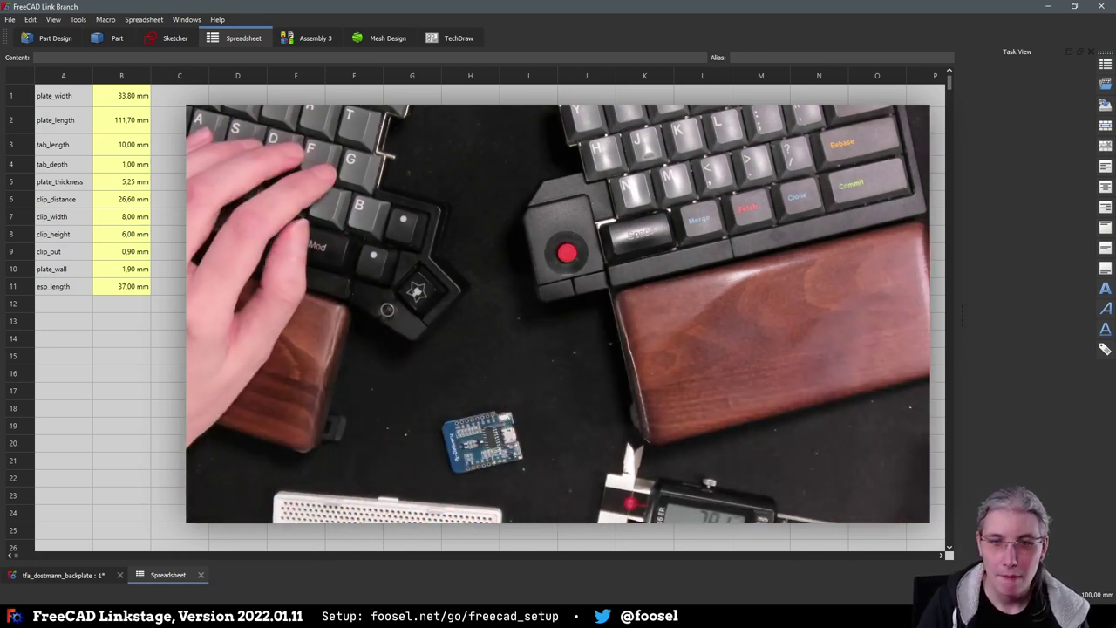
# Enter the esp_height label in A12 with a 7.8 mm value in B12
pyautogui.click(170, 340)
pyautogui.click(51, 287)
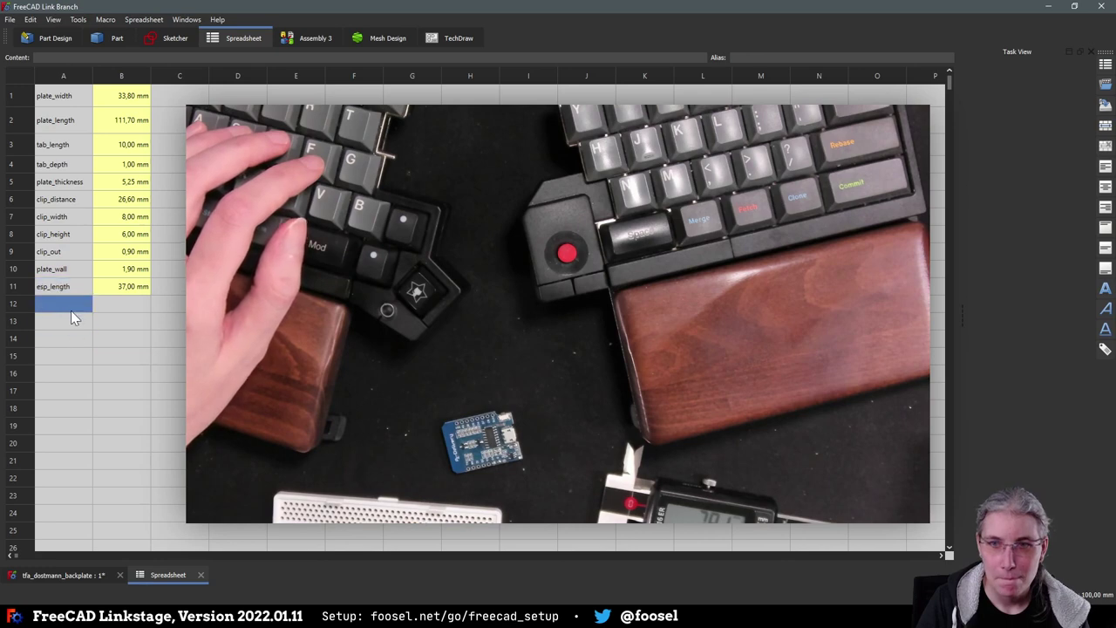
pyautogui.write('esp')
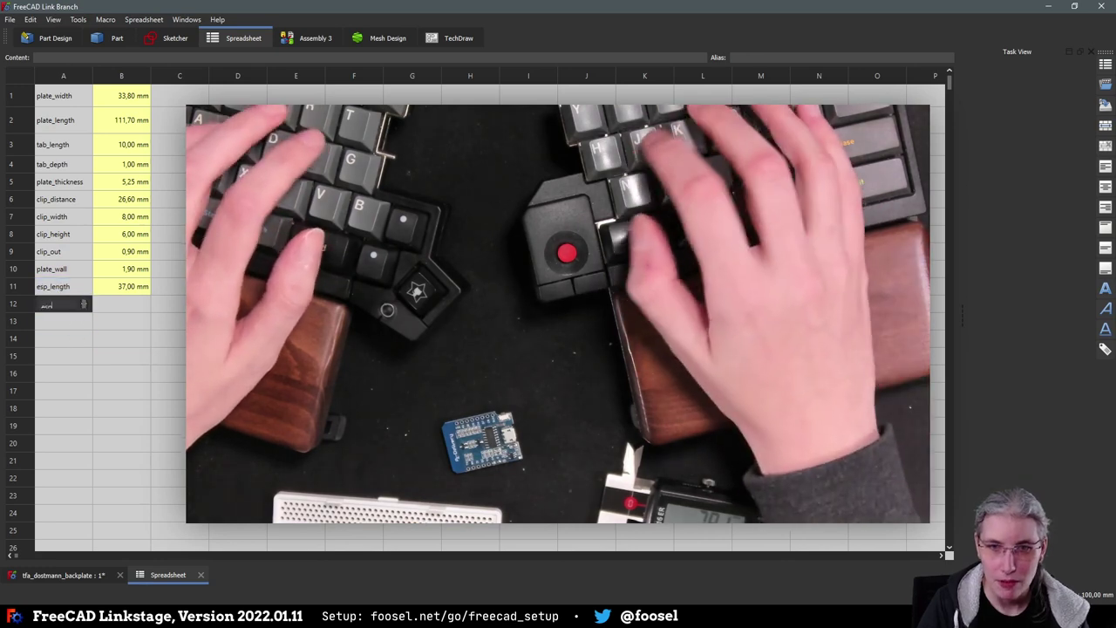
pyautogui.write('_height')
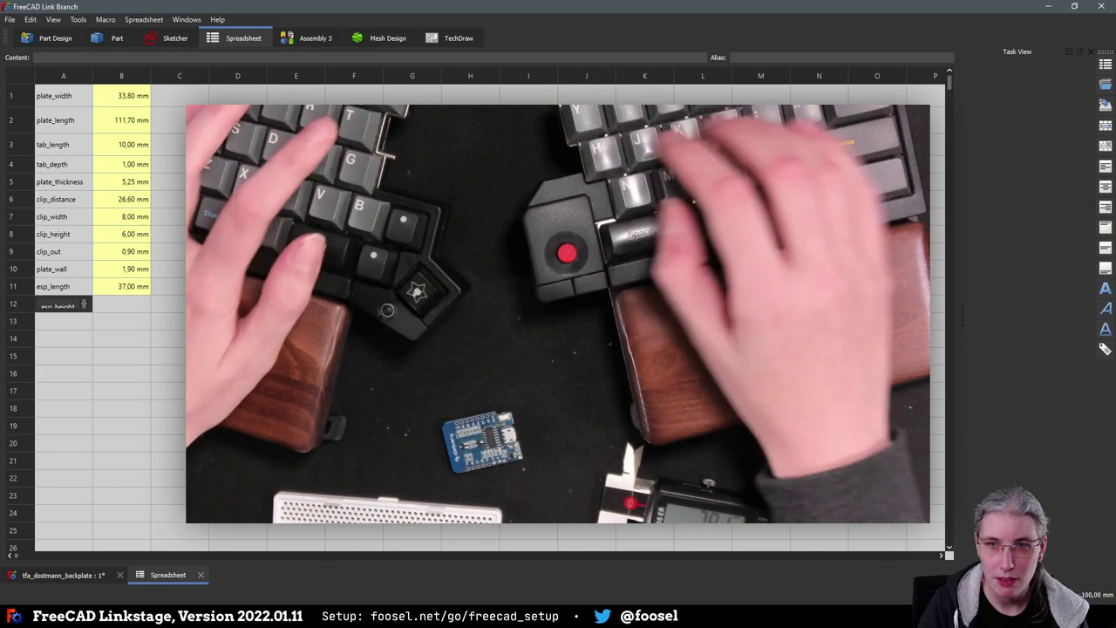
pyautogui.press('Return')
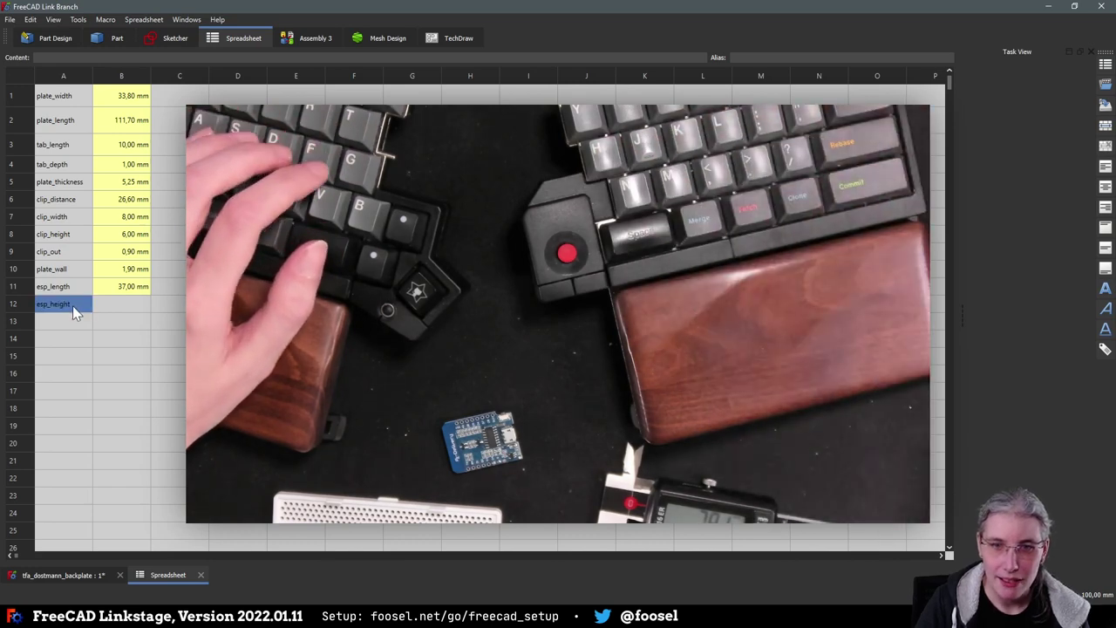
pyautogui.click(111, 327)
pyautogui.click(130, 311)
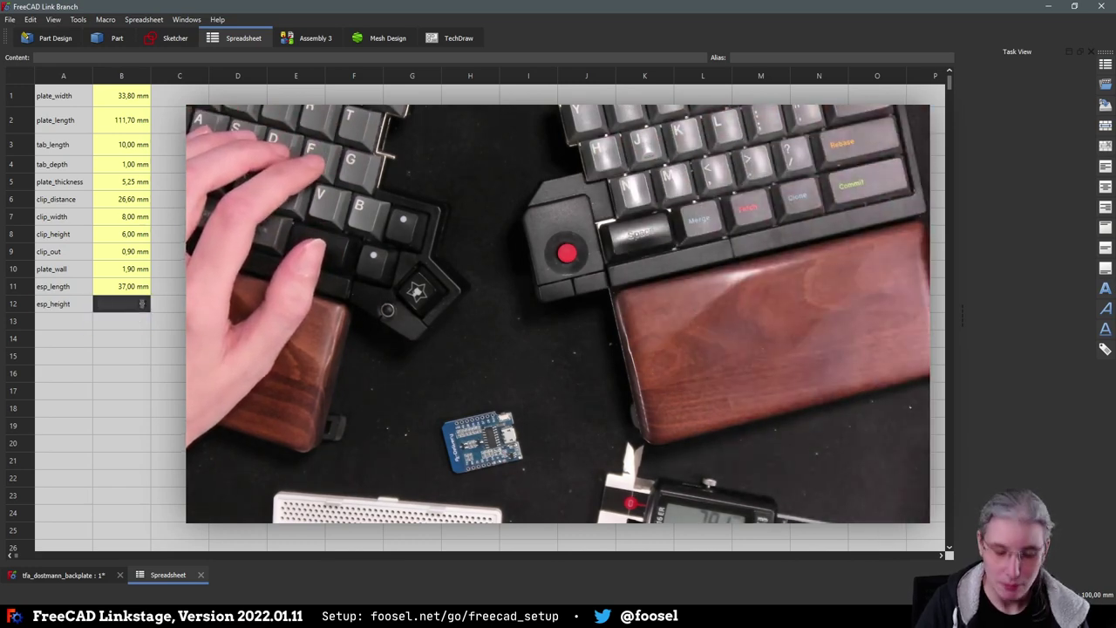
pyautogui.write('7')
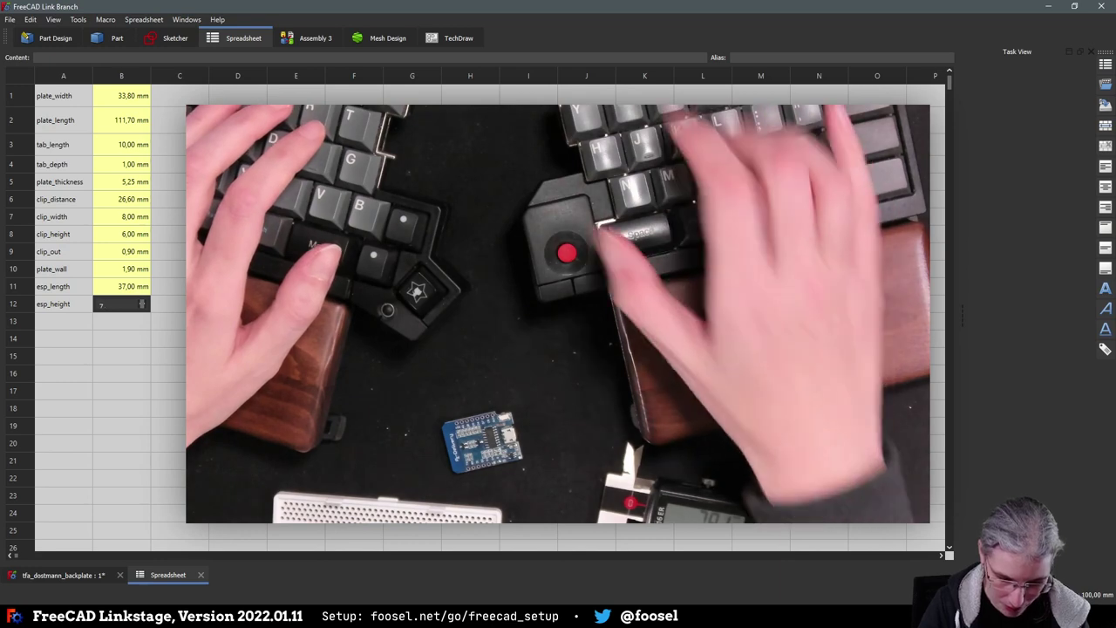
pyautogui.write('.8')
pyautogui.click(152, 303)
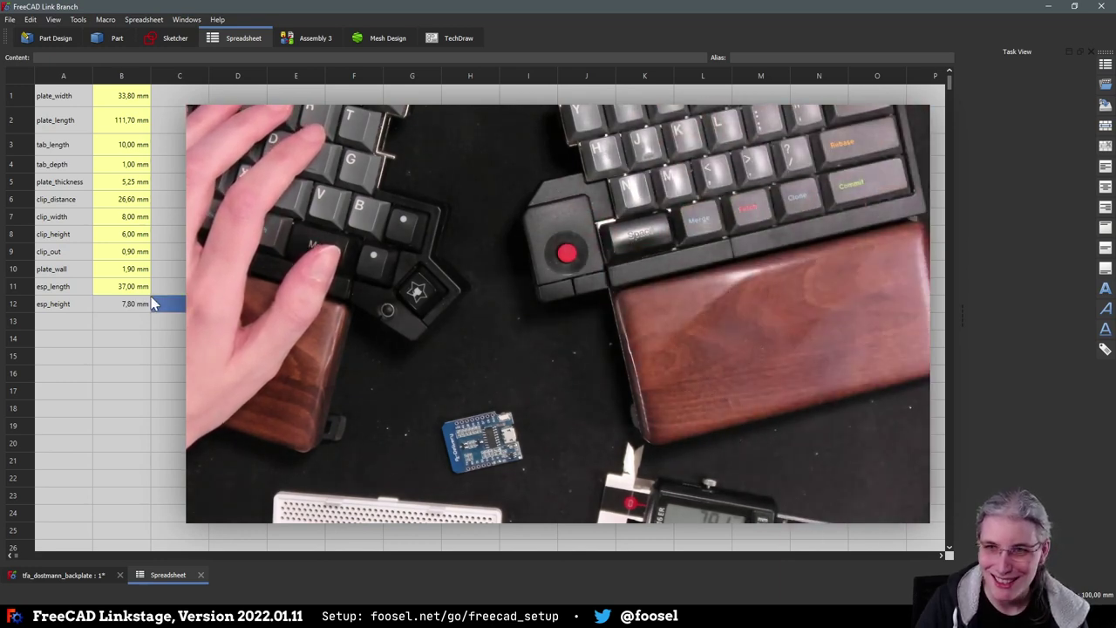
# Set the alias of cell B12 to esp_height
pyautogui.click(127, 301)
pyautogui.click(830, 91)
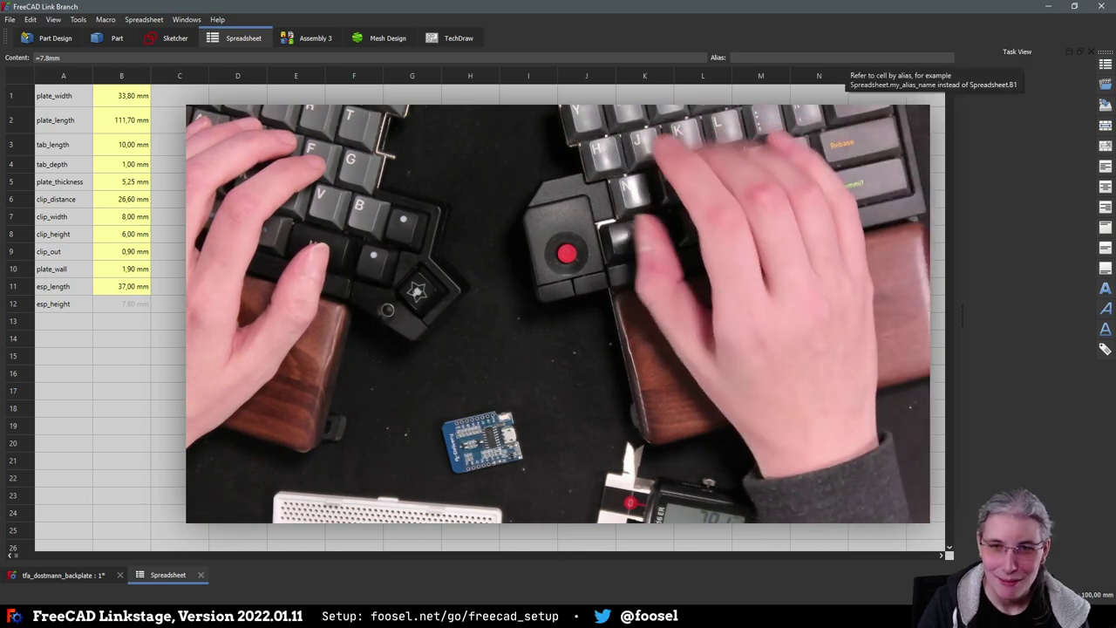
pyautogui.write('esp')
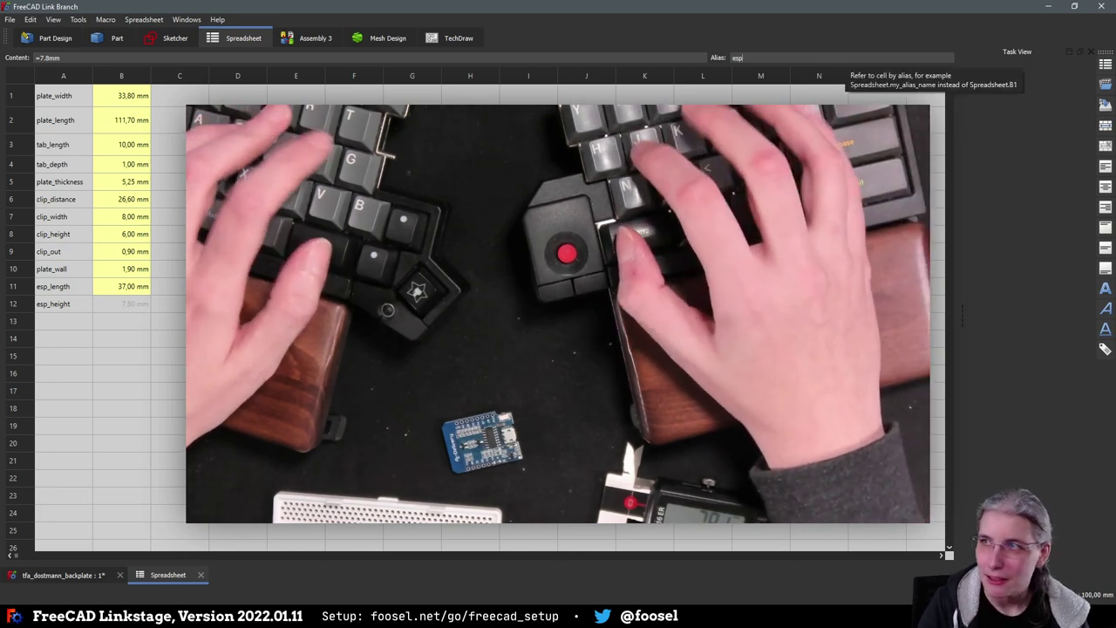
pyautogui.write('_height')
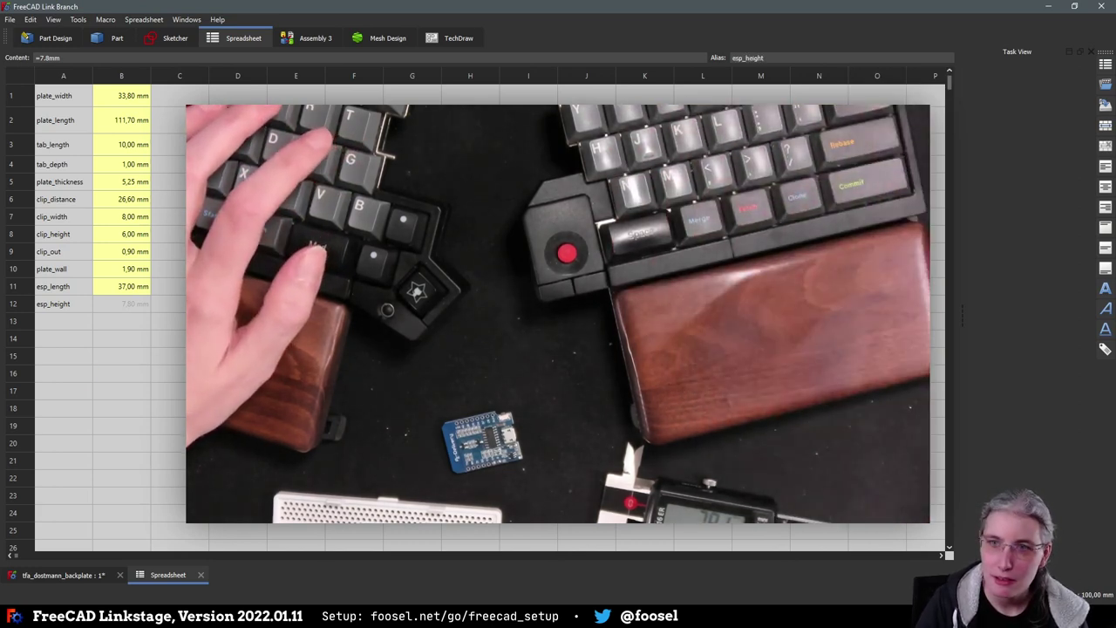
pyautogui.press('Return')
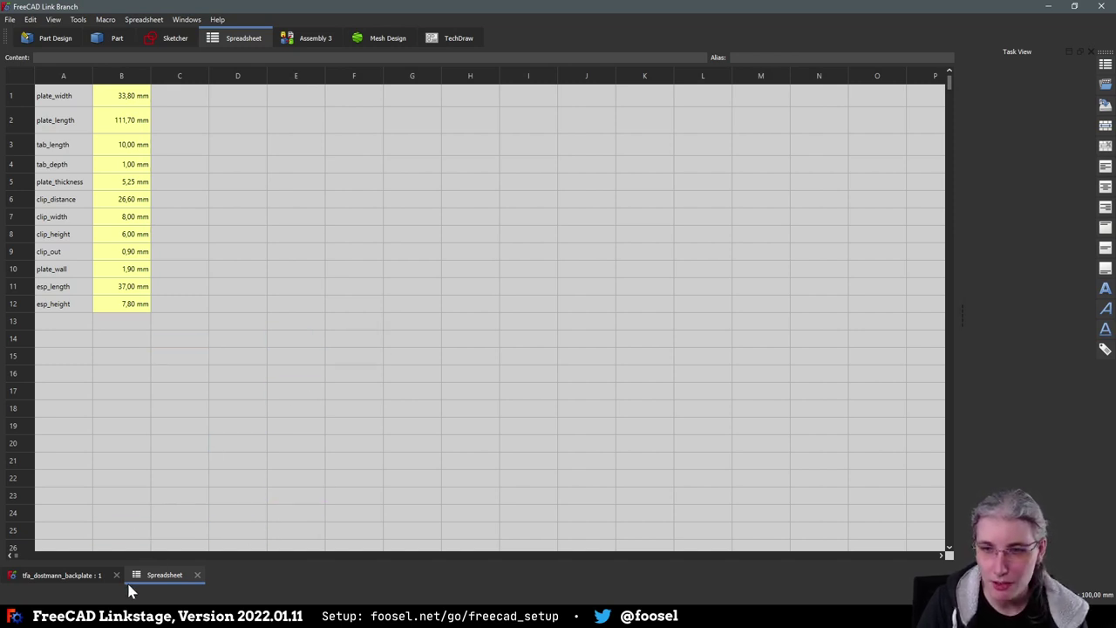
# Return to the tfa_dostmann_backplate 3D view, select the document and activate Part Design
pyautogui.click(67, 581)
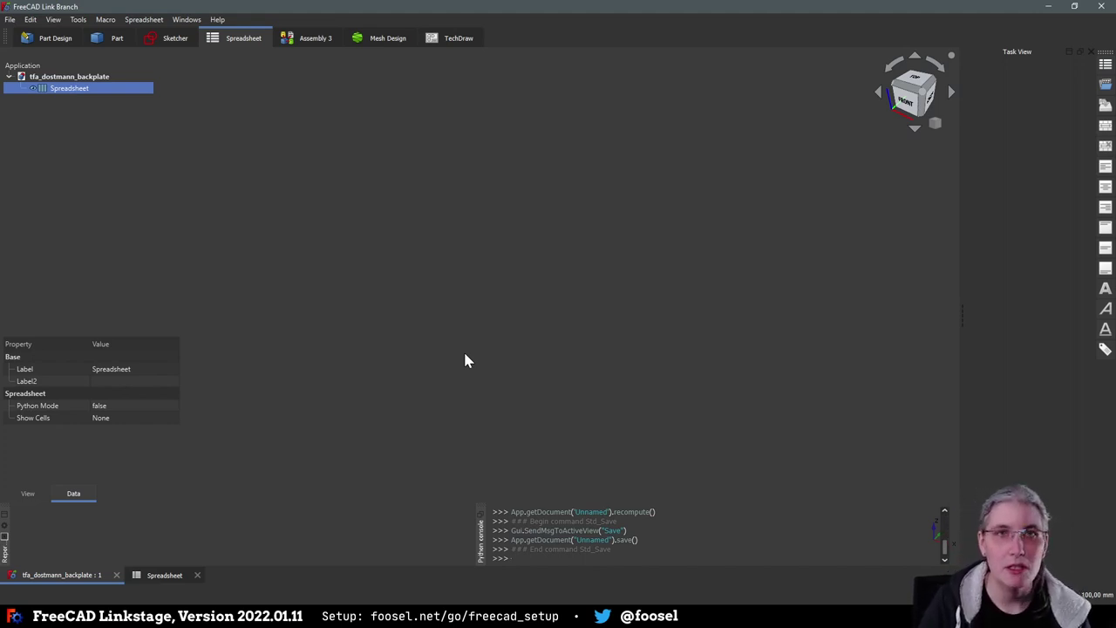
pyautogui.click(492, 268)
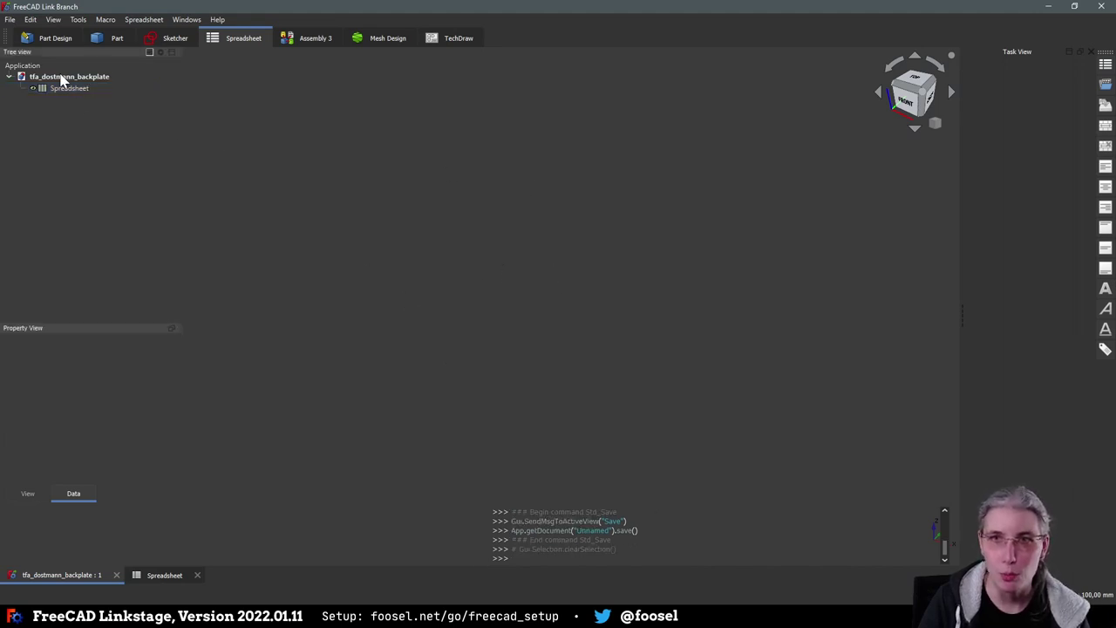
pyautogui.click(63, 78)
pyautogui.click(50, 37)
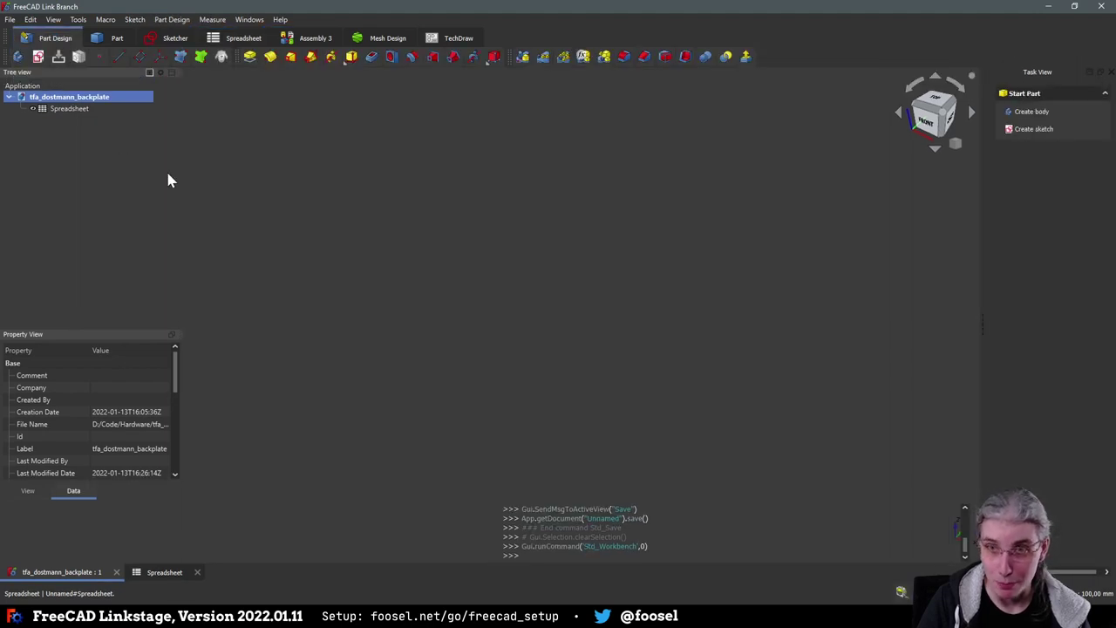
# Create a new body and rename it Backplate
pyautogui.click(17, 55)
pyautogui.doubleClick(58, 120)
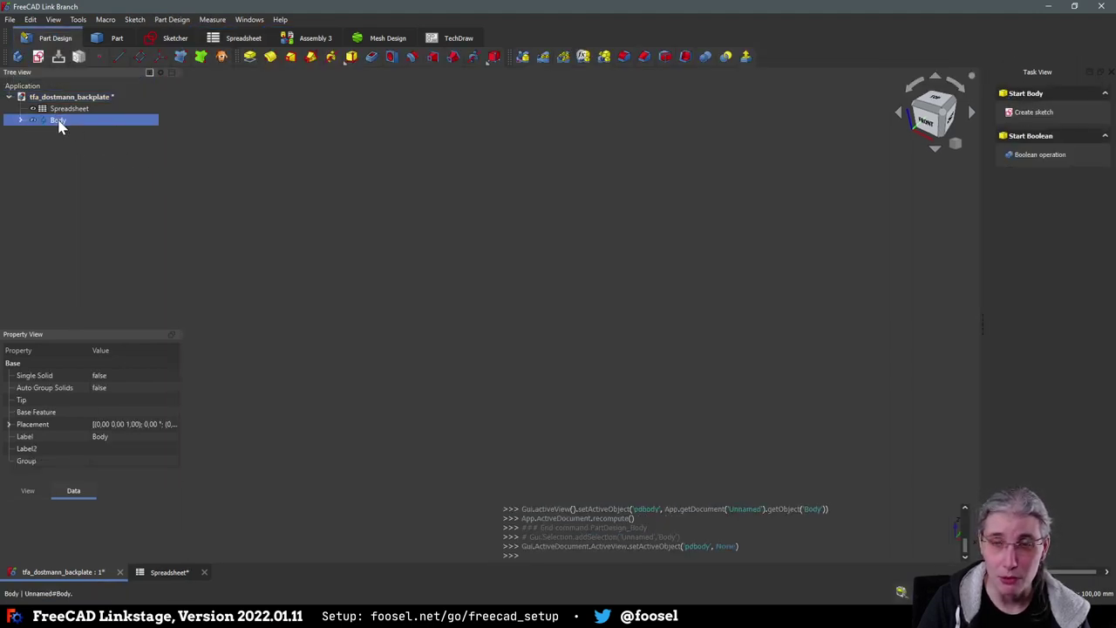
pyautogui.doubleClick(58, 119)
pyautogui.write('Backplate')
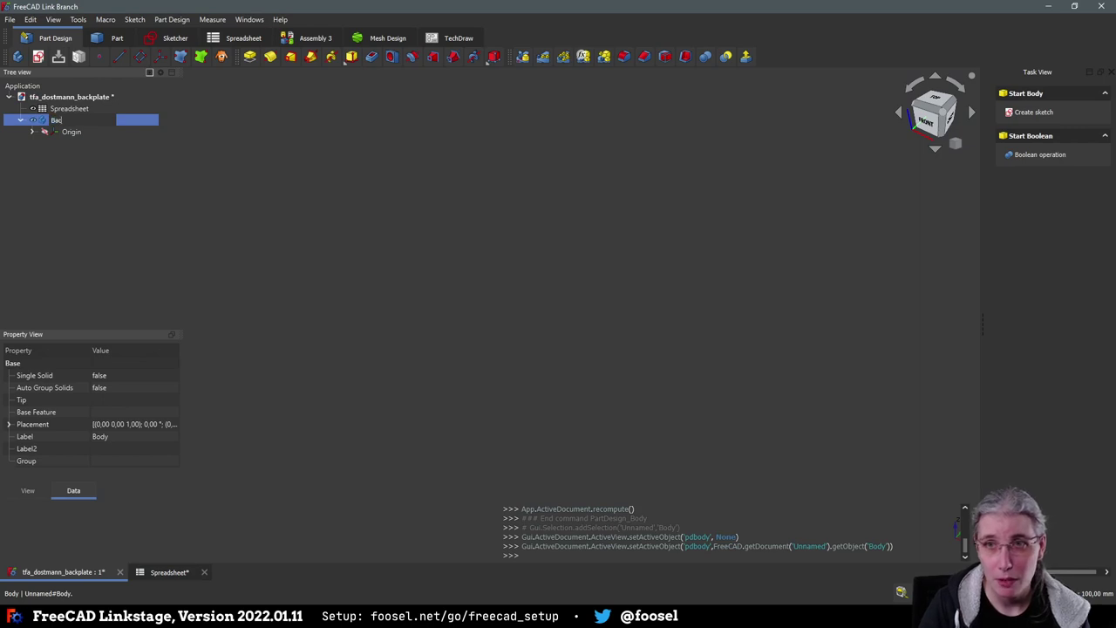
pyautogui.press('BackSpace')
pyautogui.press('BackSpace')
pyautogui.press('BackSpace')
pyautogui.press('BackSpace')
pyautogui.press('BackSpace')
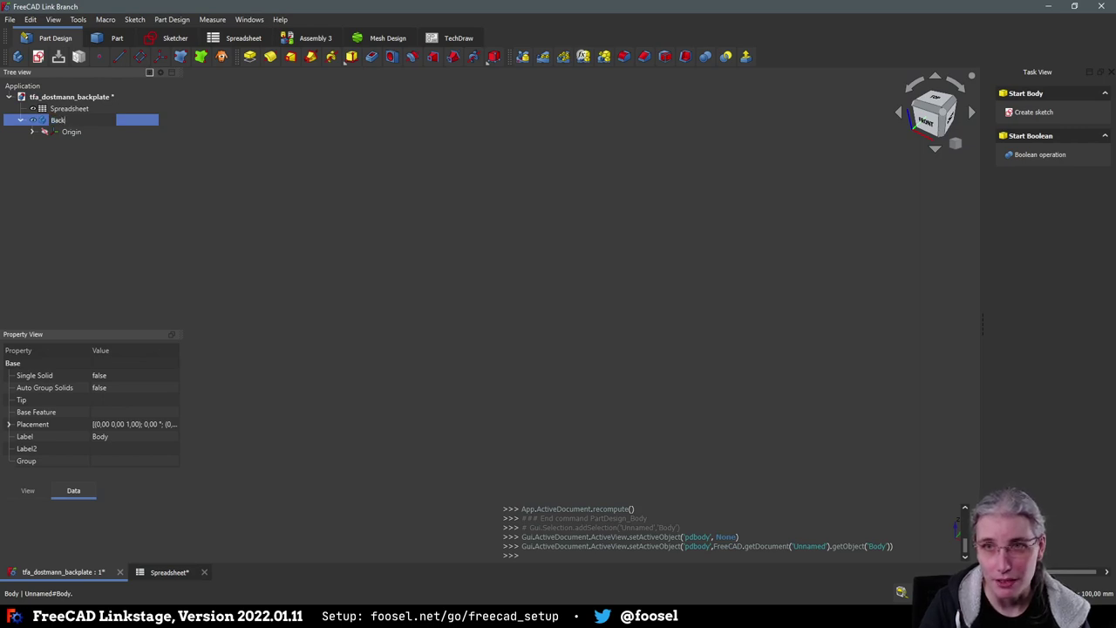
pyautogui.write('p')
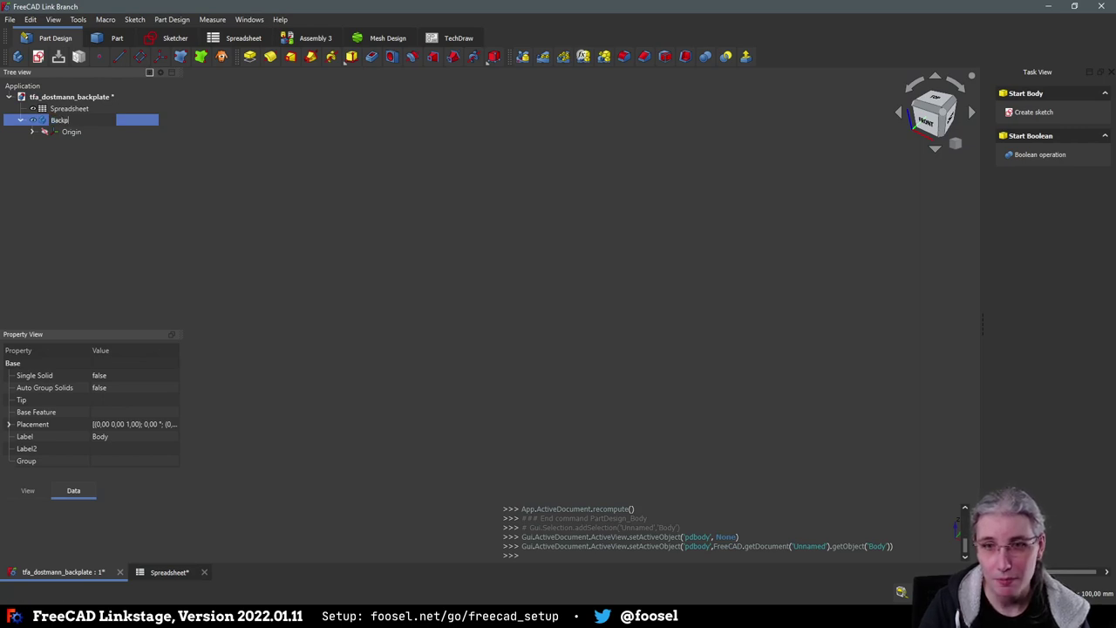
pyautogui.write('late')
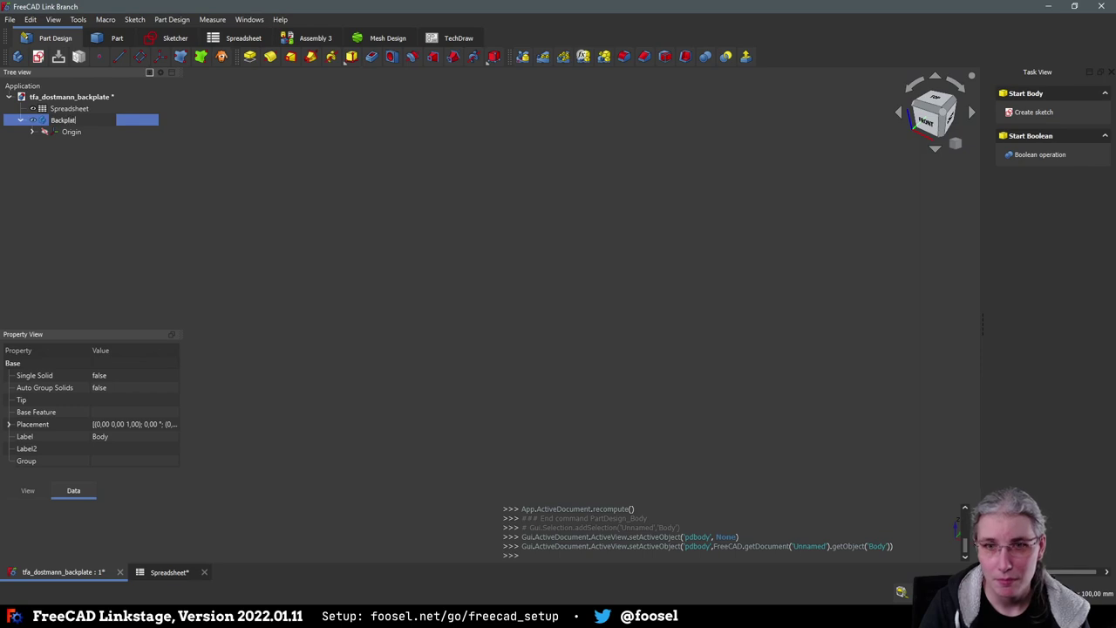
pyautogui.press('Return')
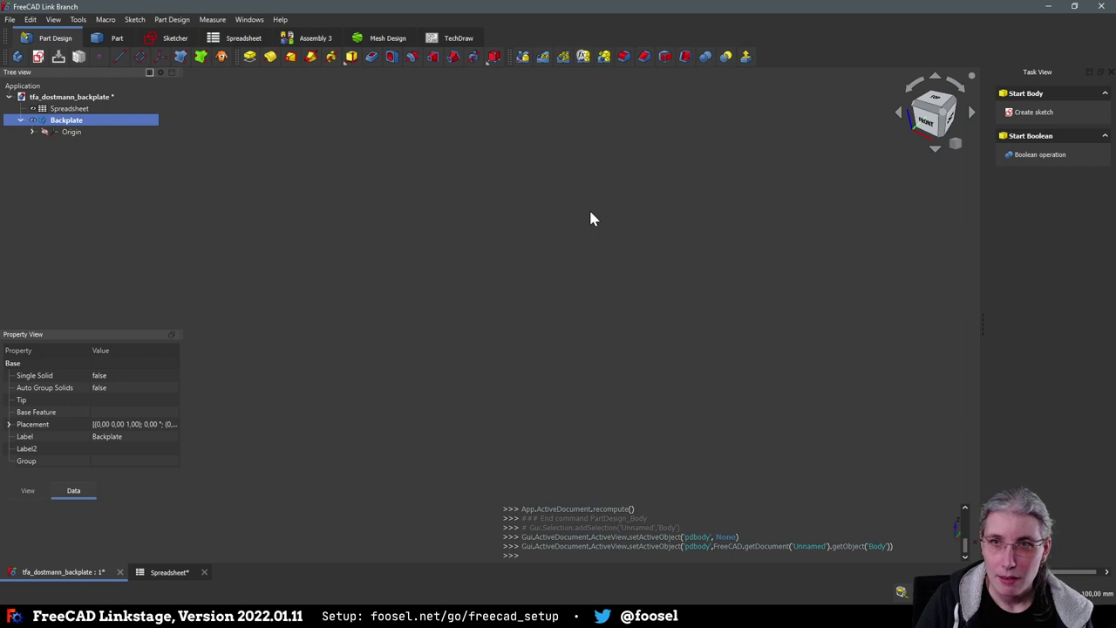
# Create a sketch in the Backplate body attached to the XY_Plane
pyautogui.click(37, 55)
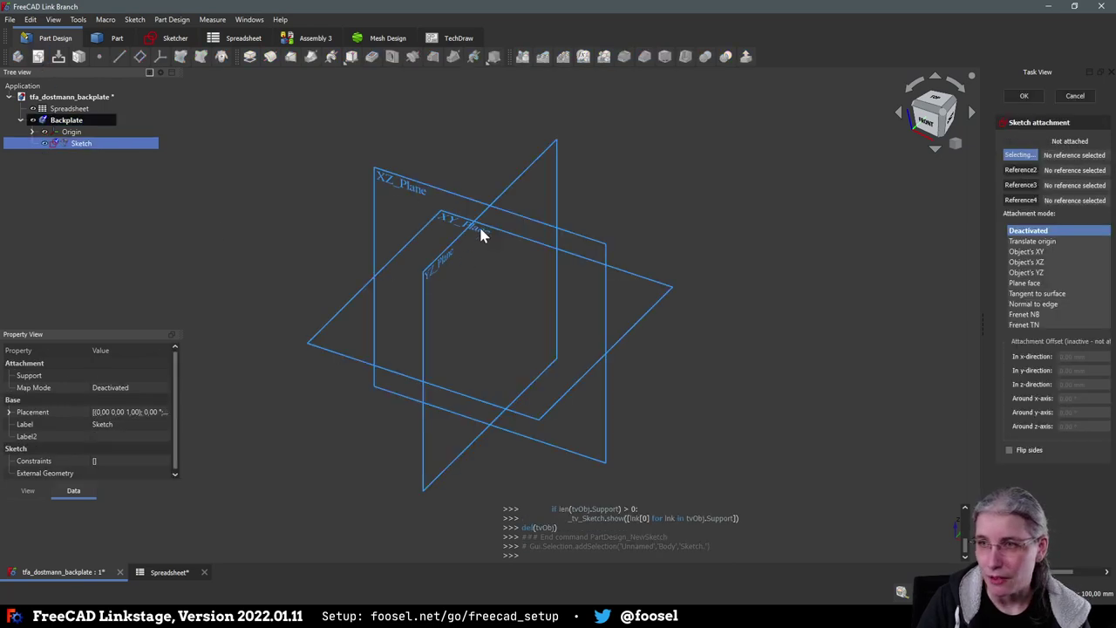
pyautogui.click(479, 231)
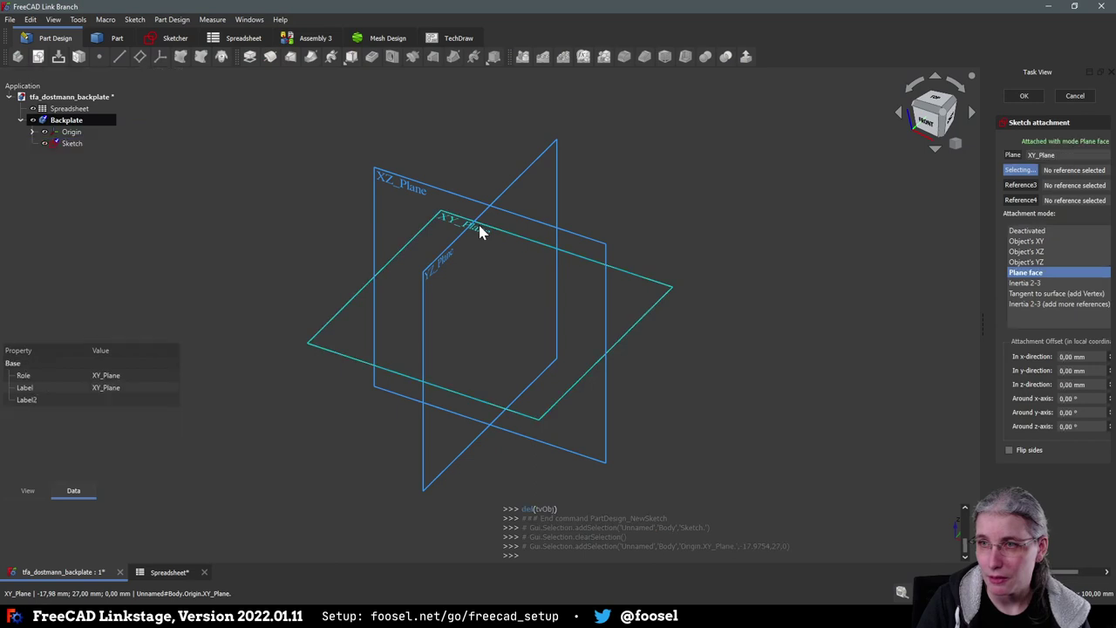
pyautogui.click(1025, 95)
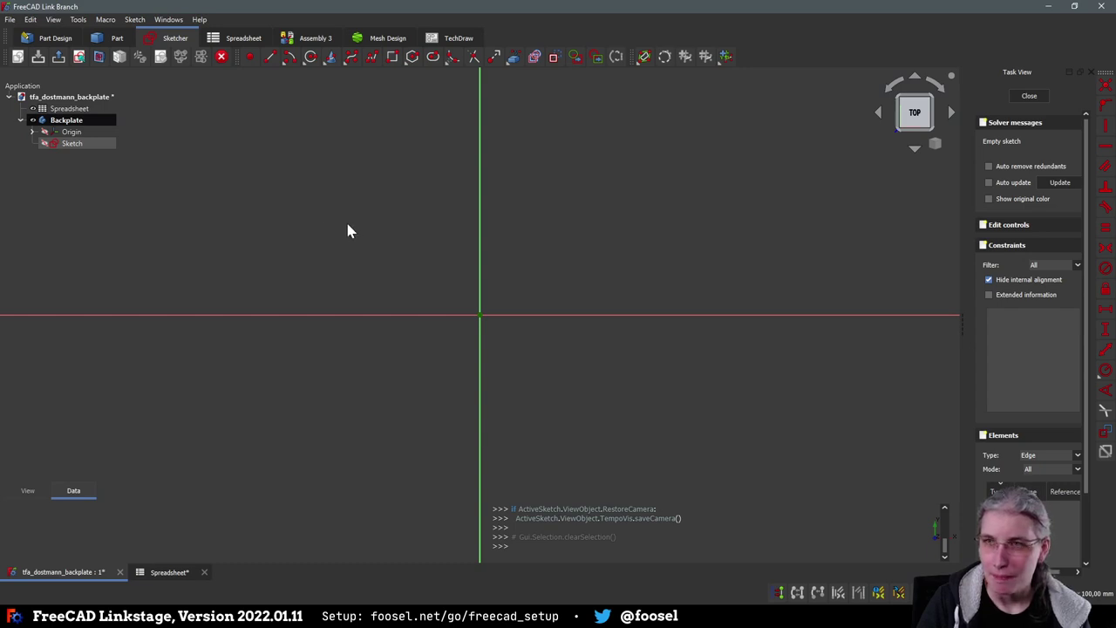
# Draw a rectangle around the sketch origin
pyautogui.click(393, 57)
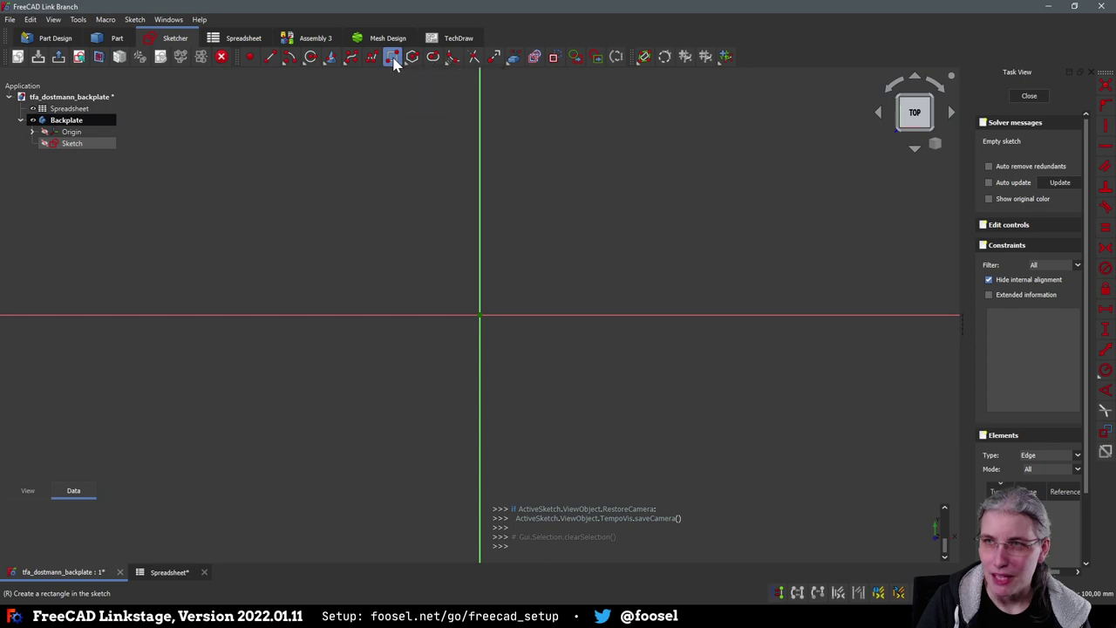
pyautogui.click(355, 252)
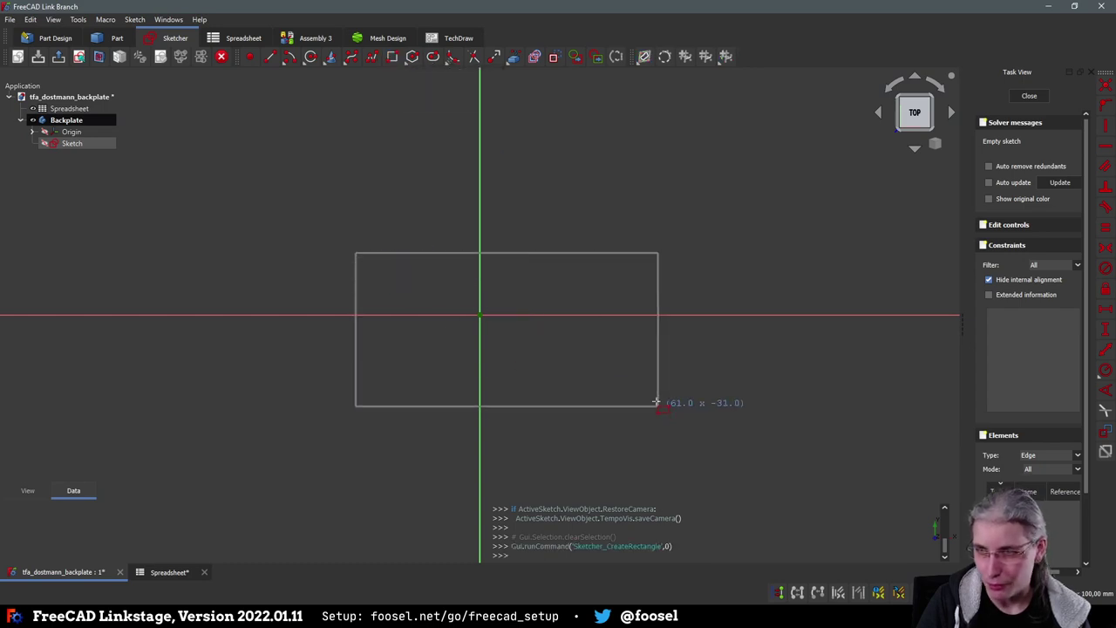
pyautogui.click(621, 382)
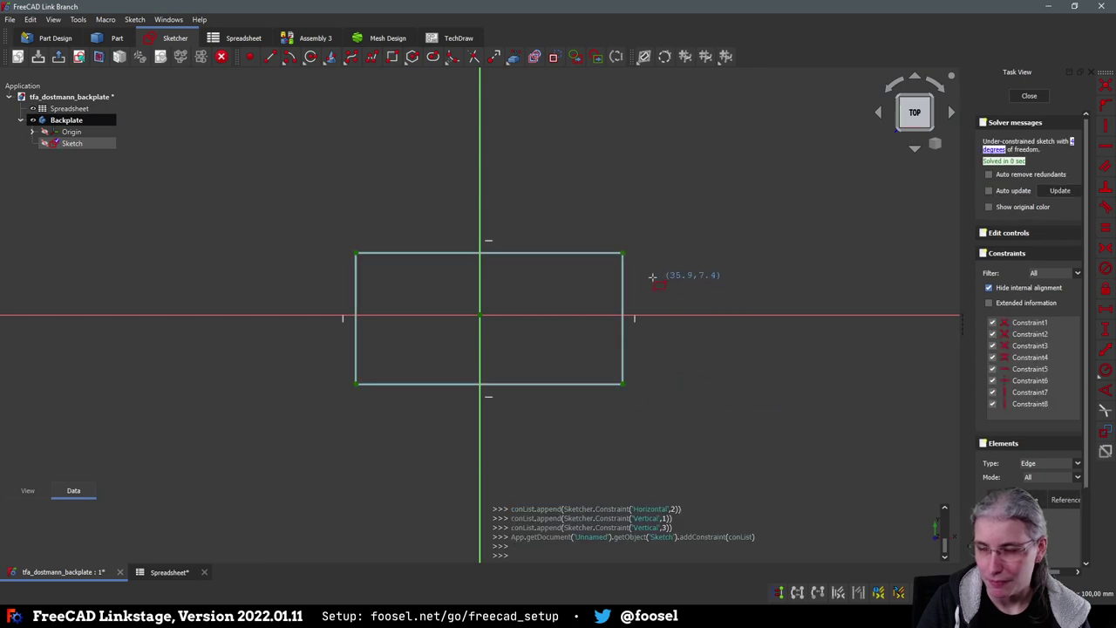
pyautogui.rightClick(660, 277)
# Rename the sketch to Mastersketch
pyautogui.click(77, 143)
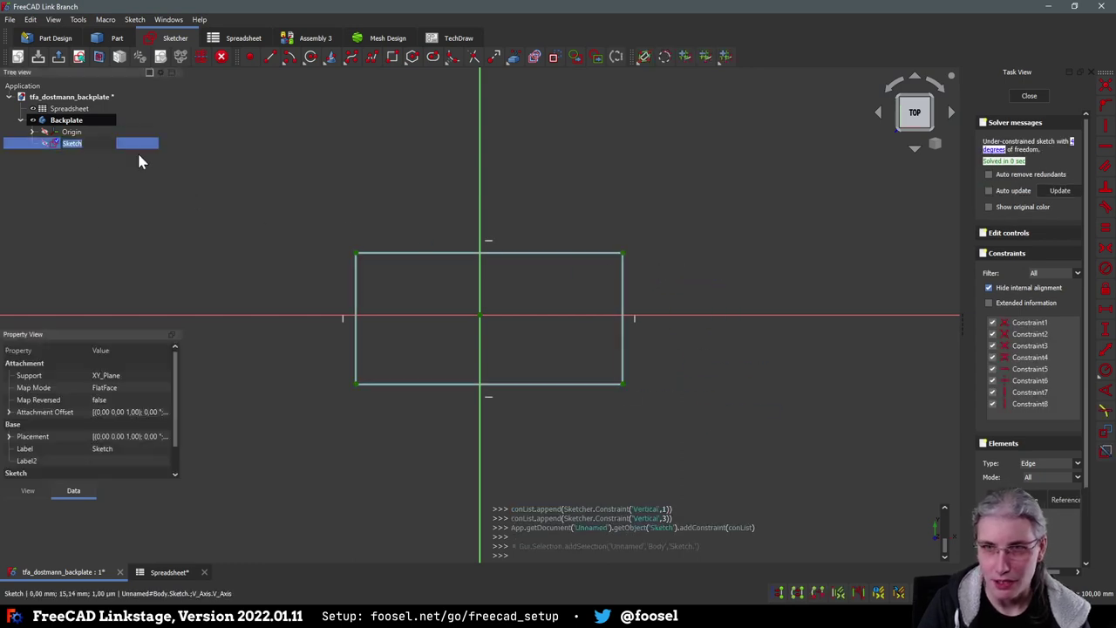
pyautogui.write('Mastersketch')
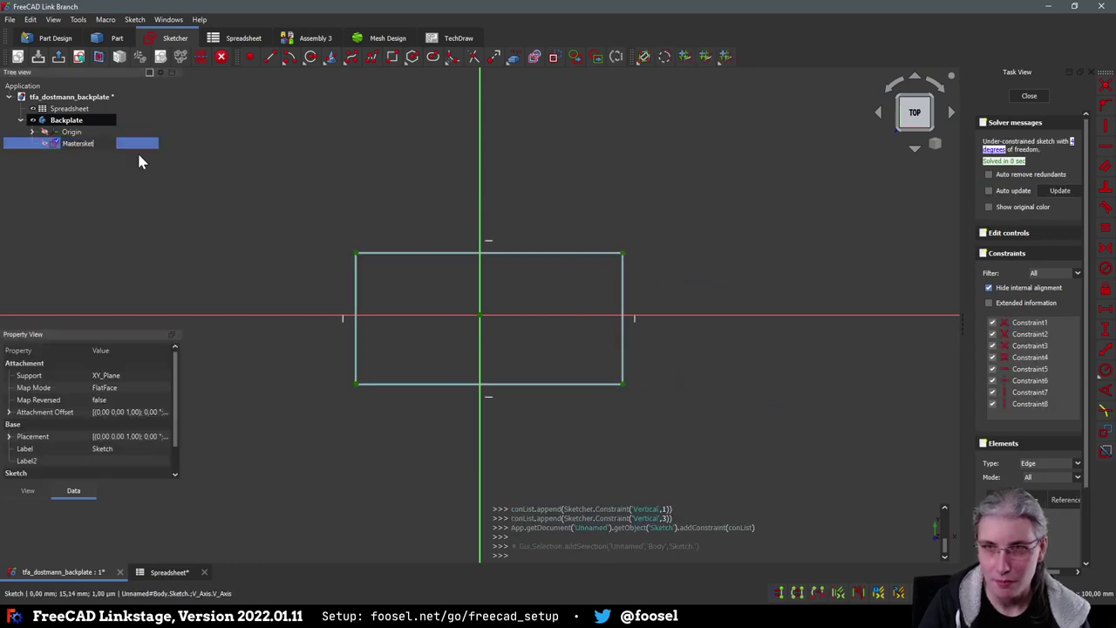
pyautogui.press('Return')
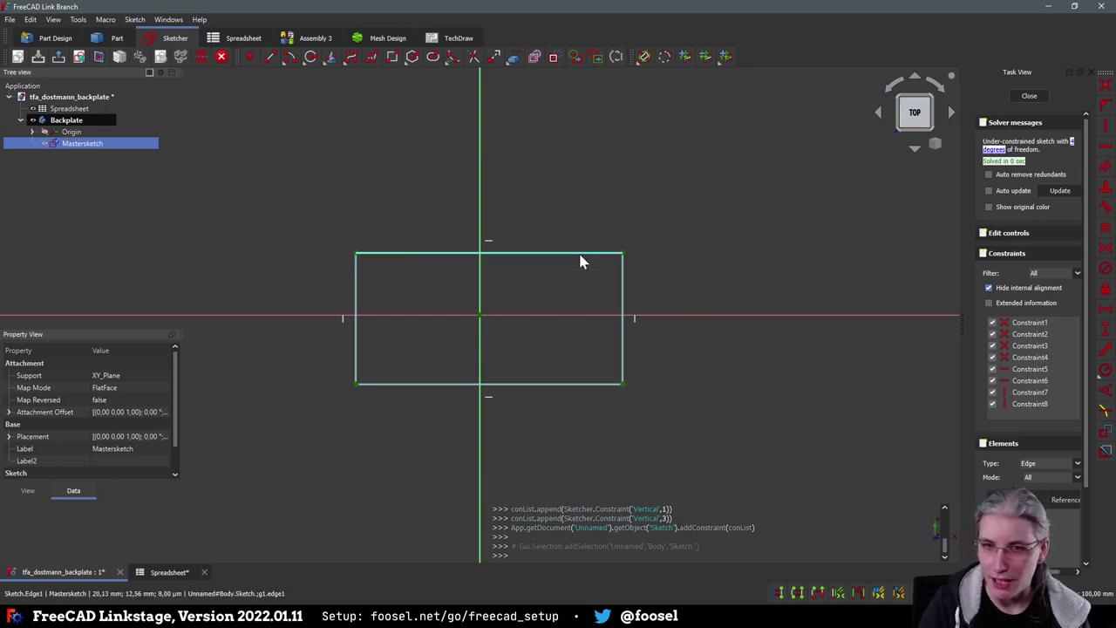
# Make two opposite rectangle corners symmetric about the origin and resize the rectangle
pyautogui.click(355, 253)
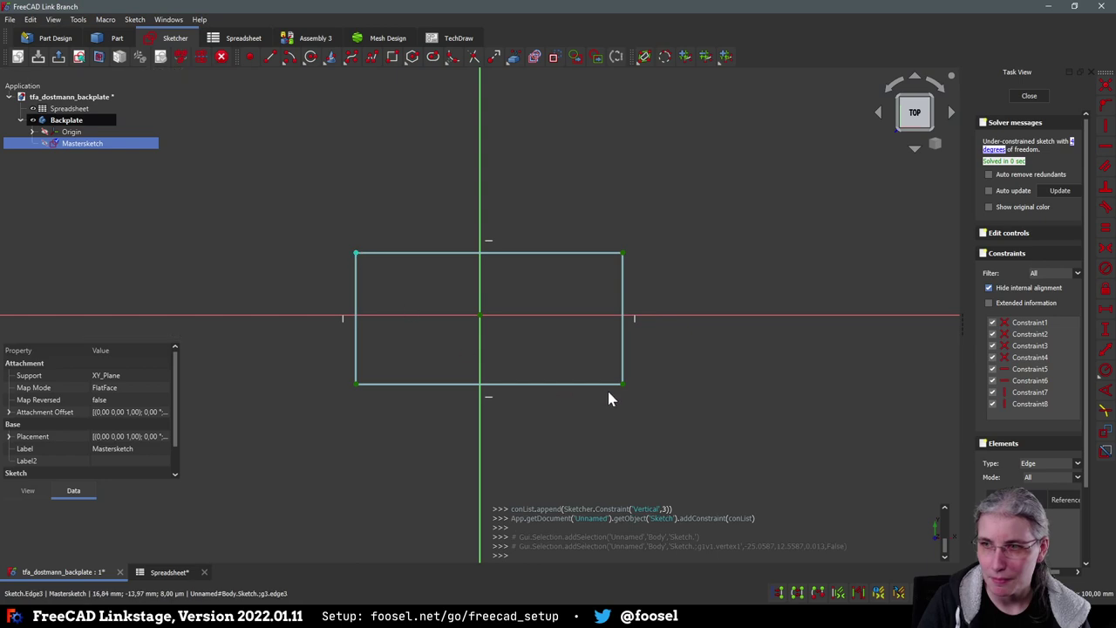
pyautogui.click(621, 383)
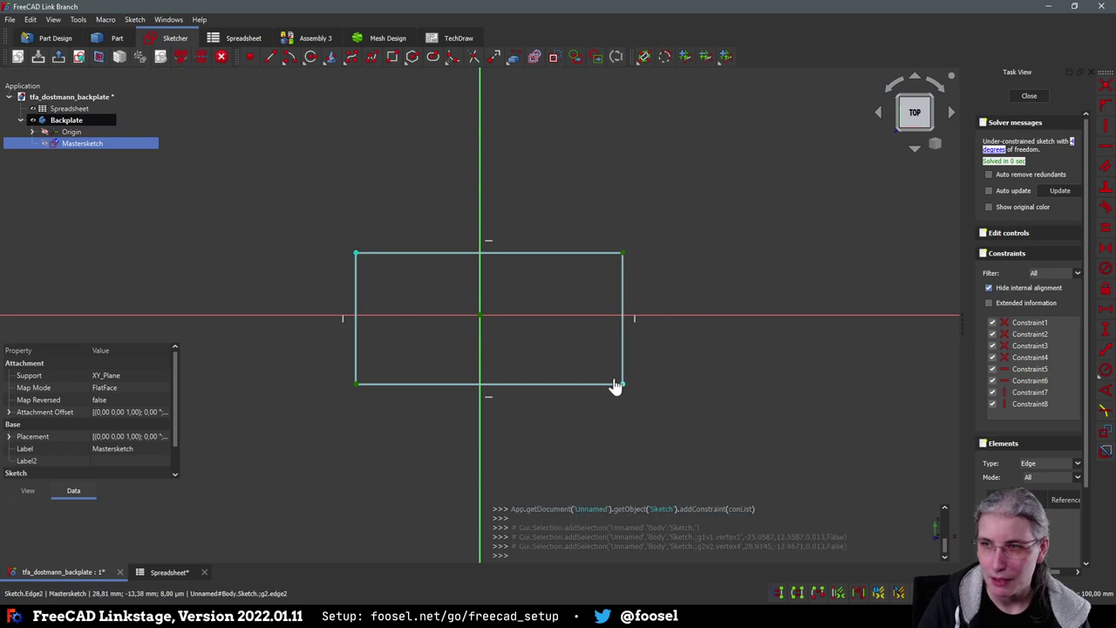
pyautogui.click(479, 318)
pyautogui.press('s')
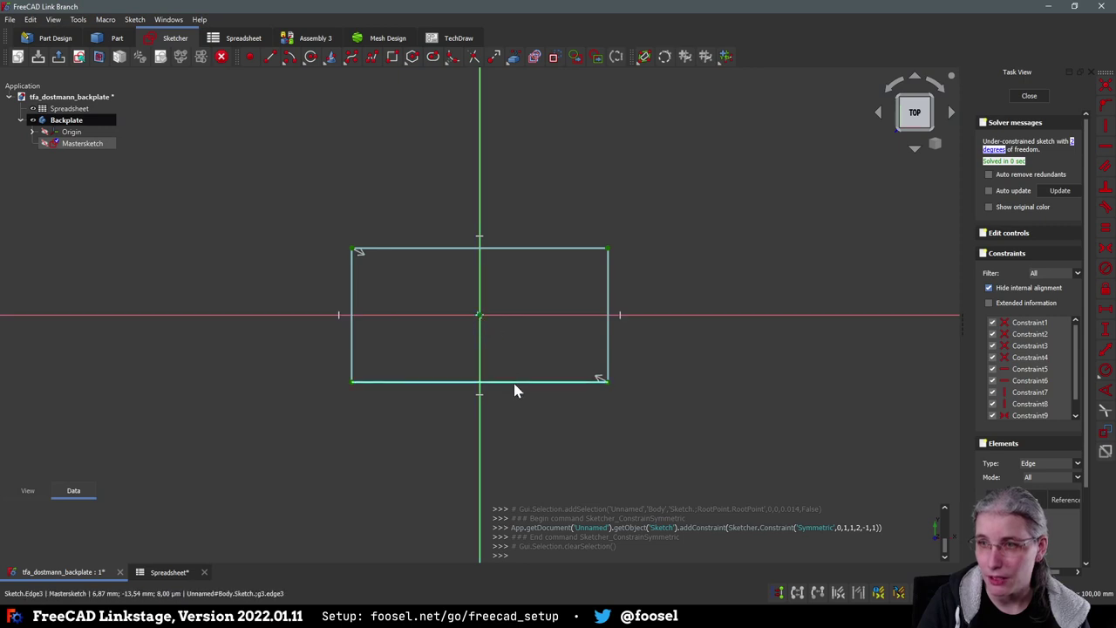
pyautogui.moveTo(514, 390); pyautogui.dragTo(418, 359)
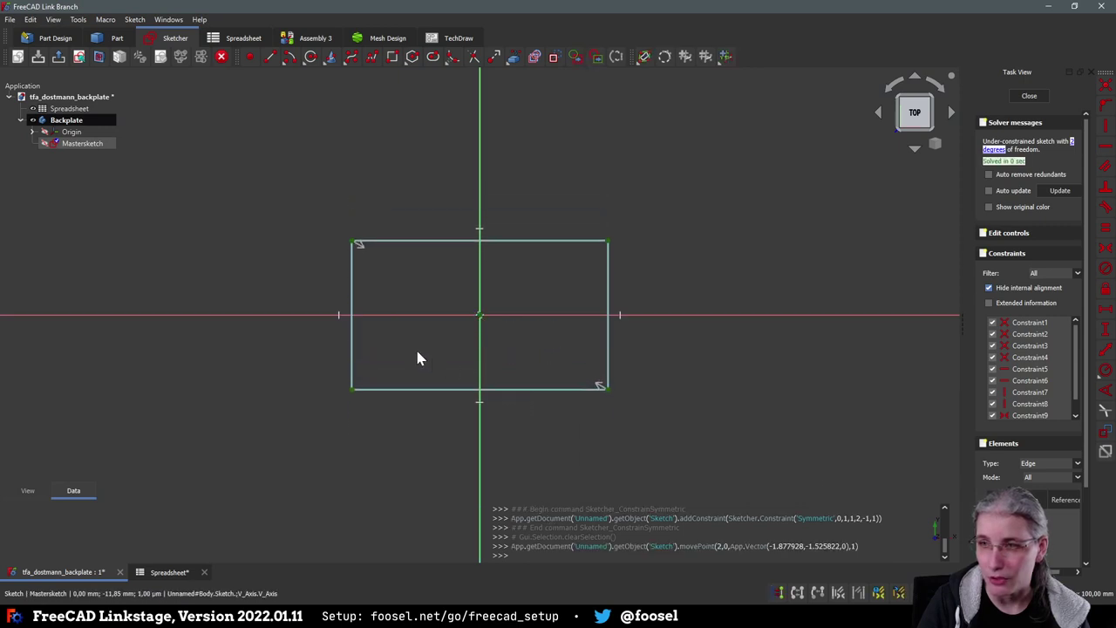
pyautogui.moveTo(351, 331)
pyautogui.mouseDown()
pyautogui.moveTo(431, 349)
pyautogui.moveTo(331, 337)
pyautogui.mouseUp()
pyautogui.click(629, 301)
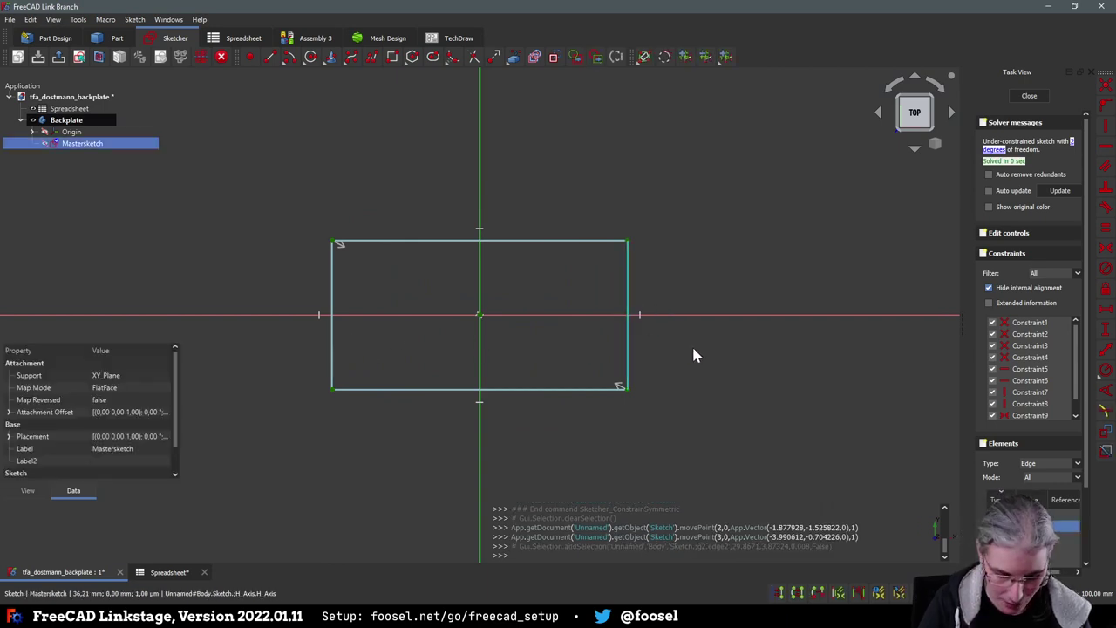
pyautogui.press('l')
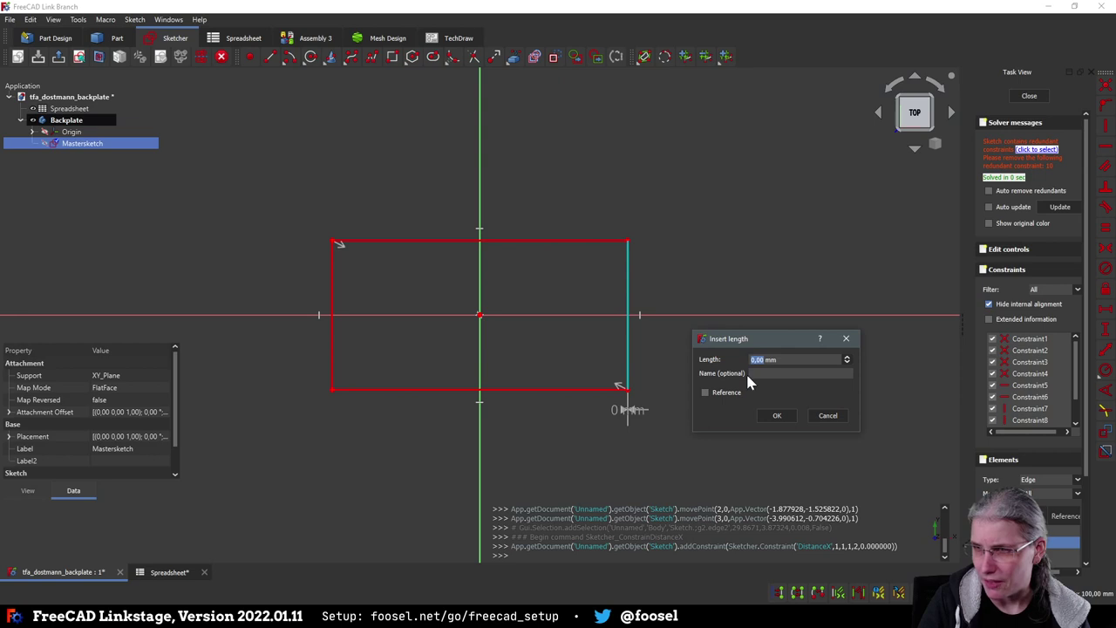
# Constrain the right edge's height to <<Spreadsheet>>.plate_width (33.8 mm)
pyautogui.click(829, 417)
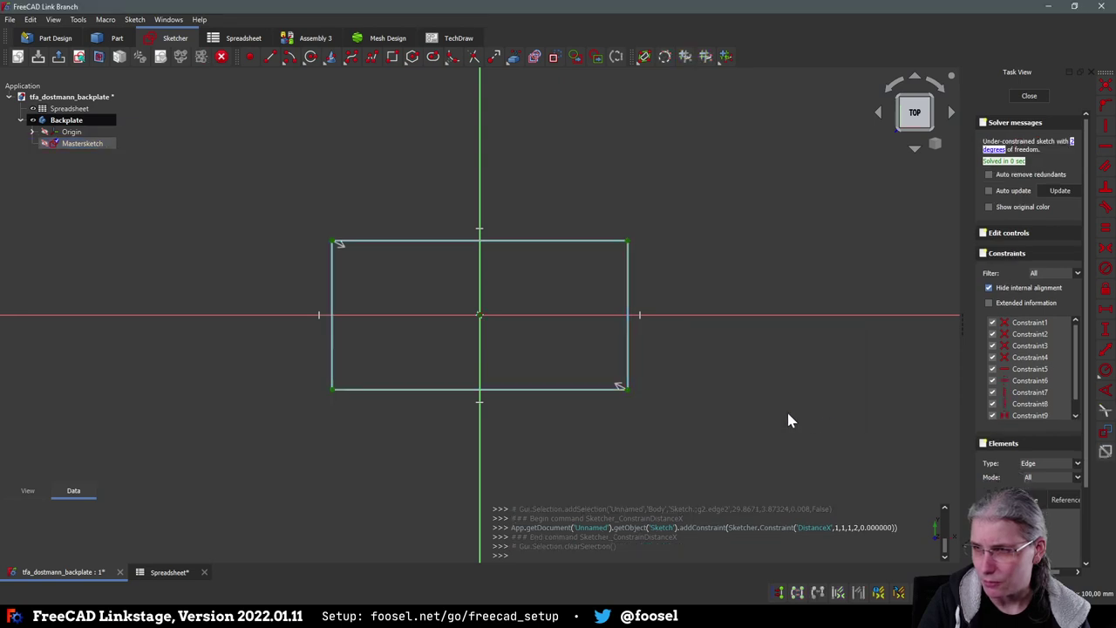
pyautogui.click(627, 349)
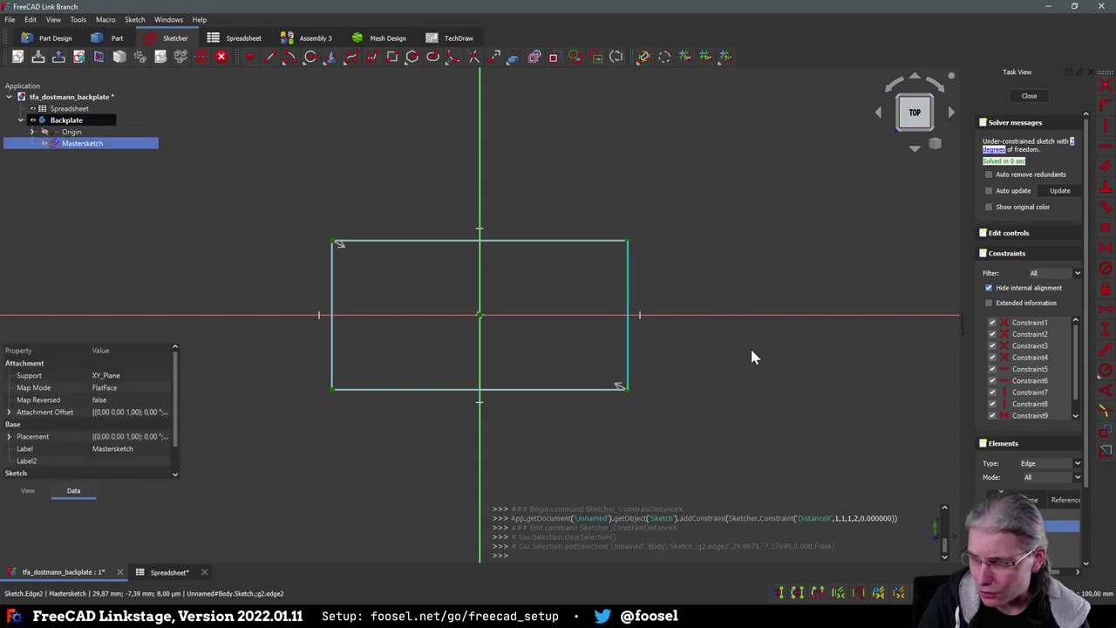
pyautogui.click(1105, 327)
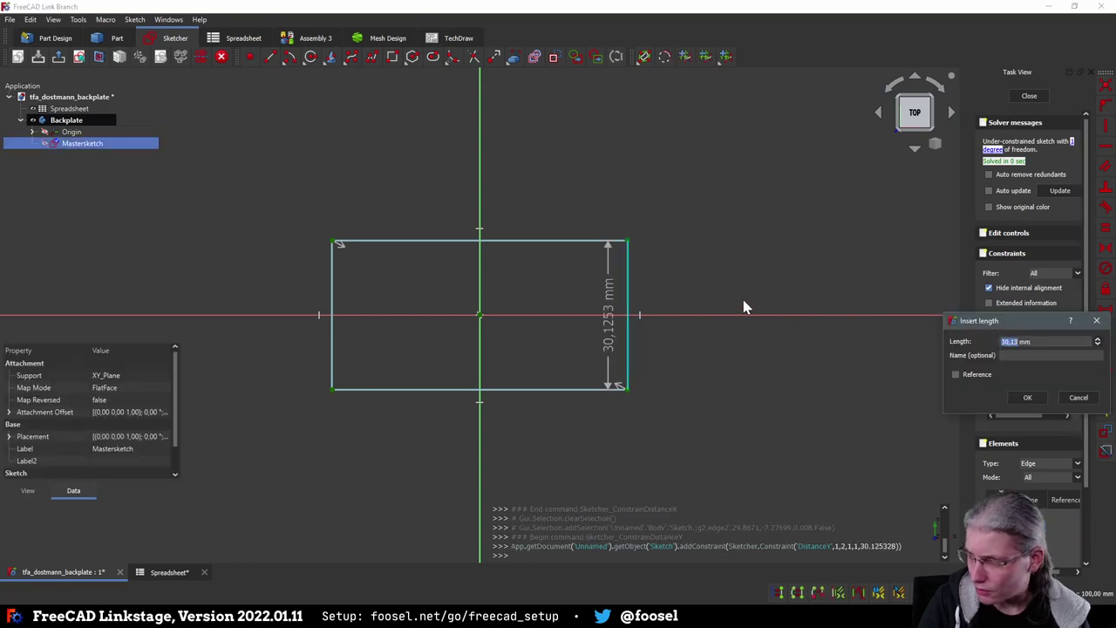
pyautogui.doubleClick(1073, 341)
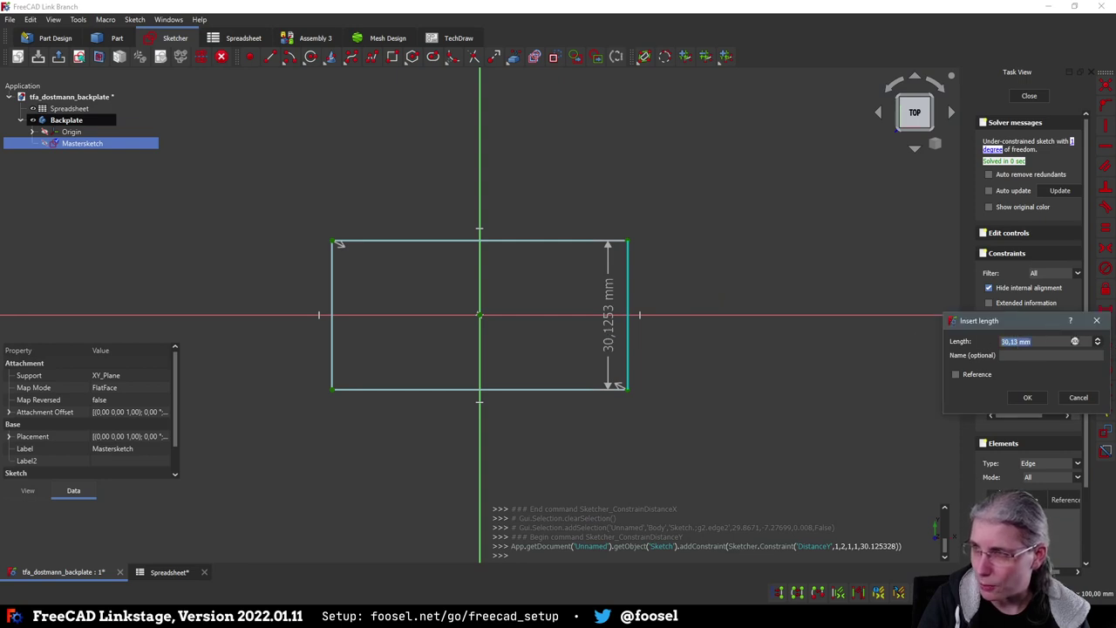
pyautogui.click(1074, 341)
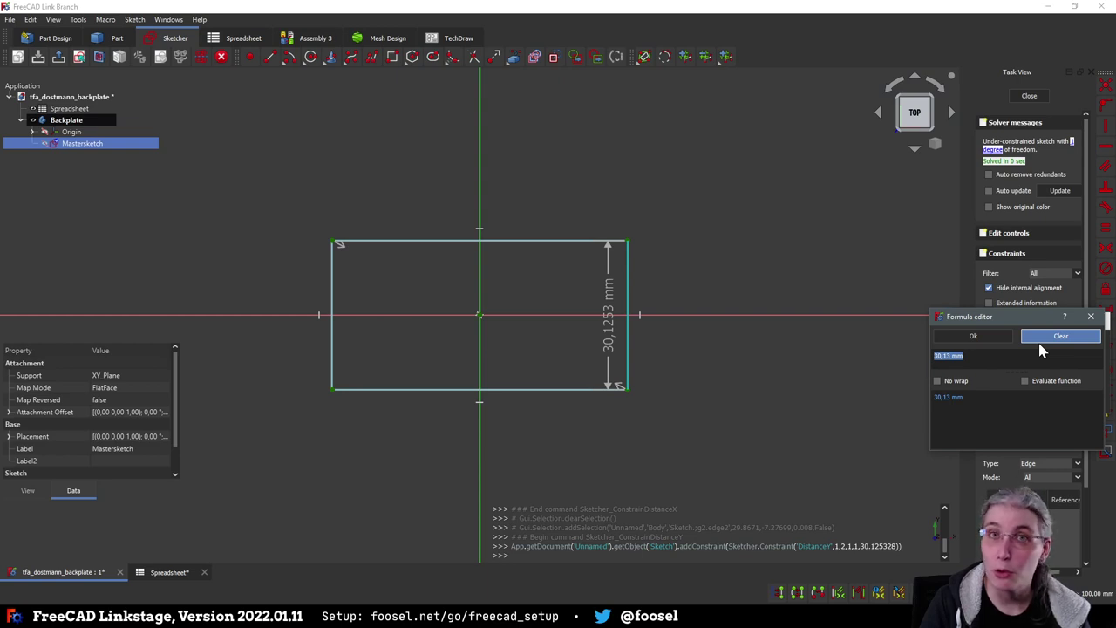
pyautogui.write('<<Spread')
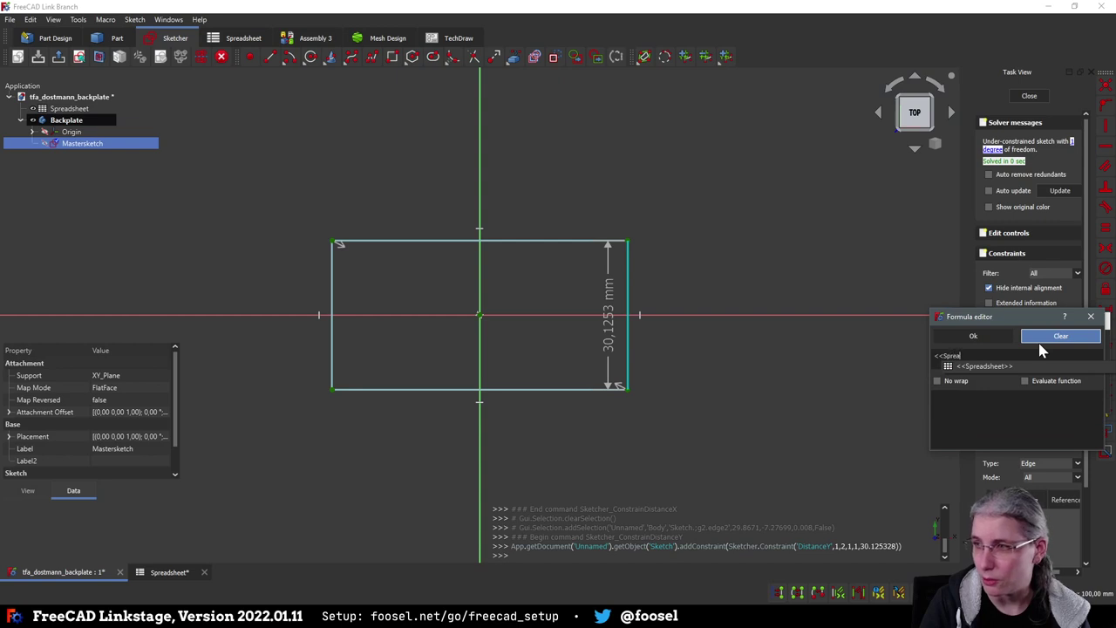
pyautogui.write('sheet>>')
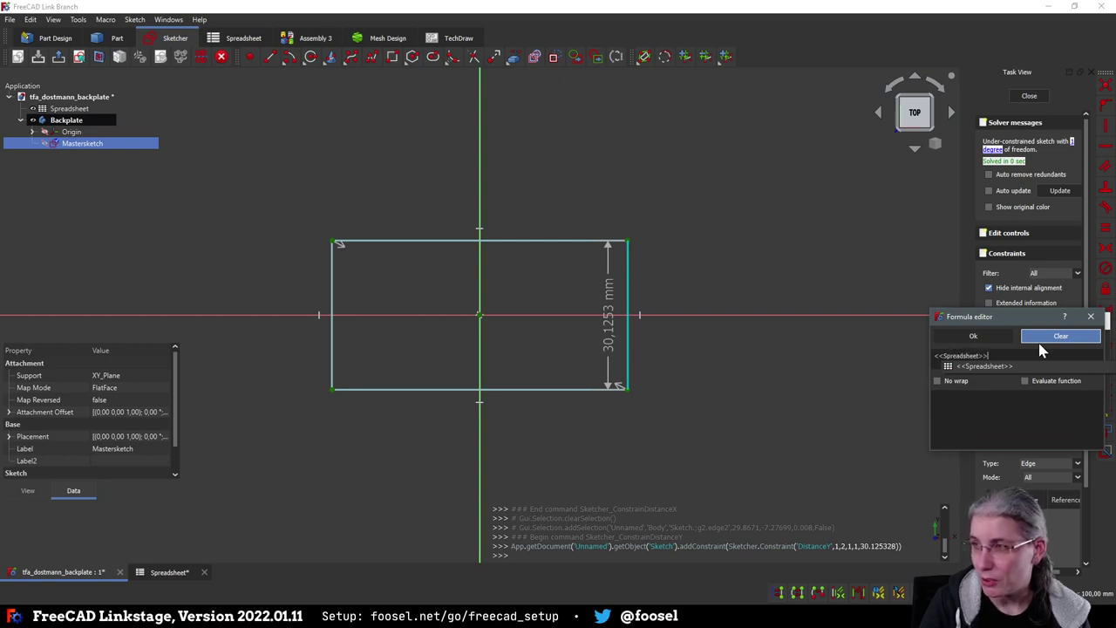
pyautogui.write('.')
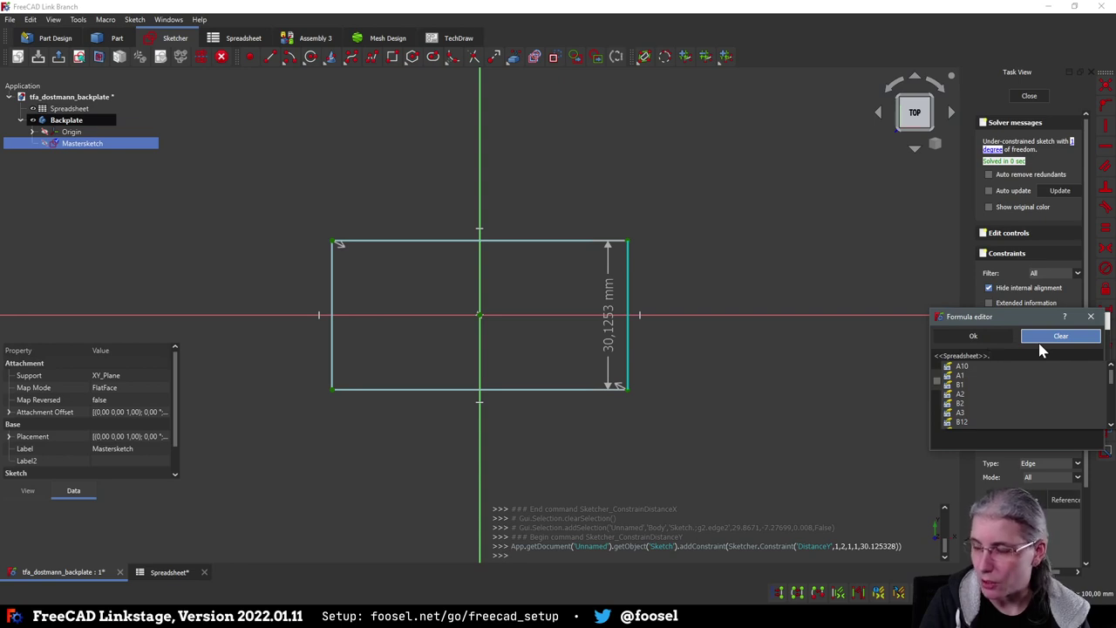
pyautogui.write('plate')
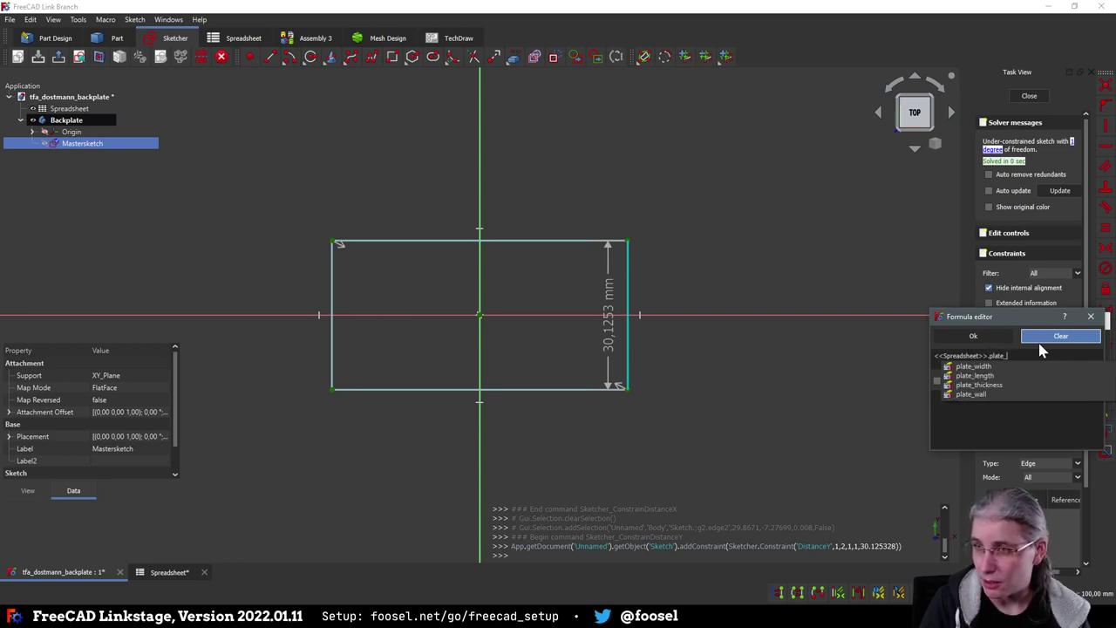
pyautogui.write('_width')
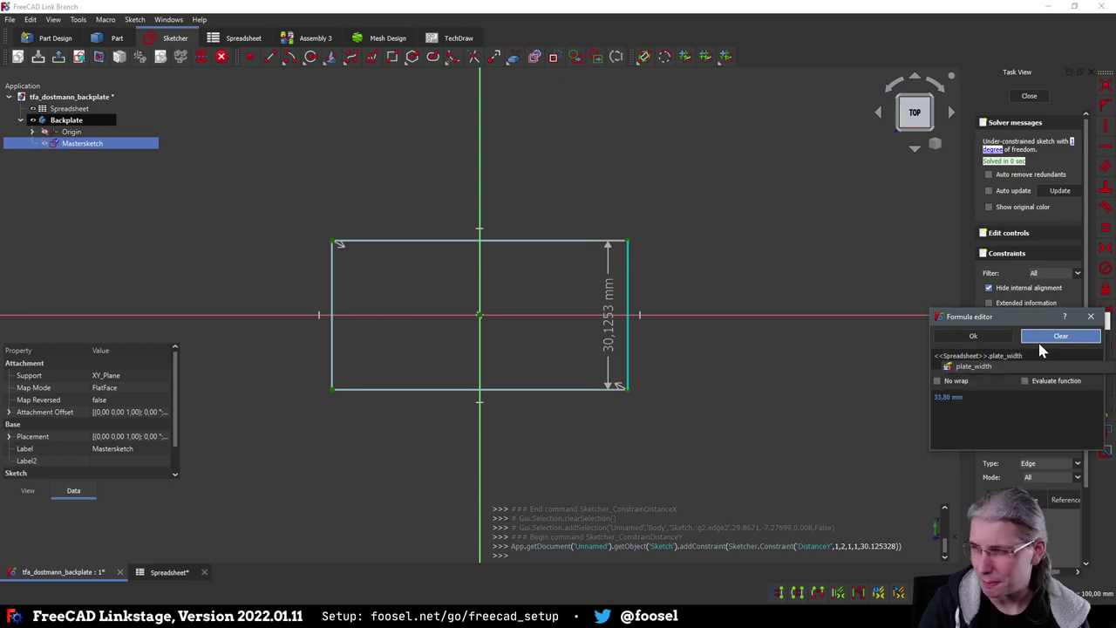
pyautogui.click(999, 340)
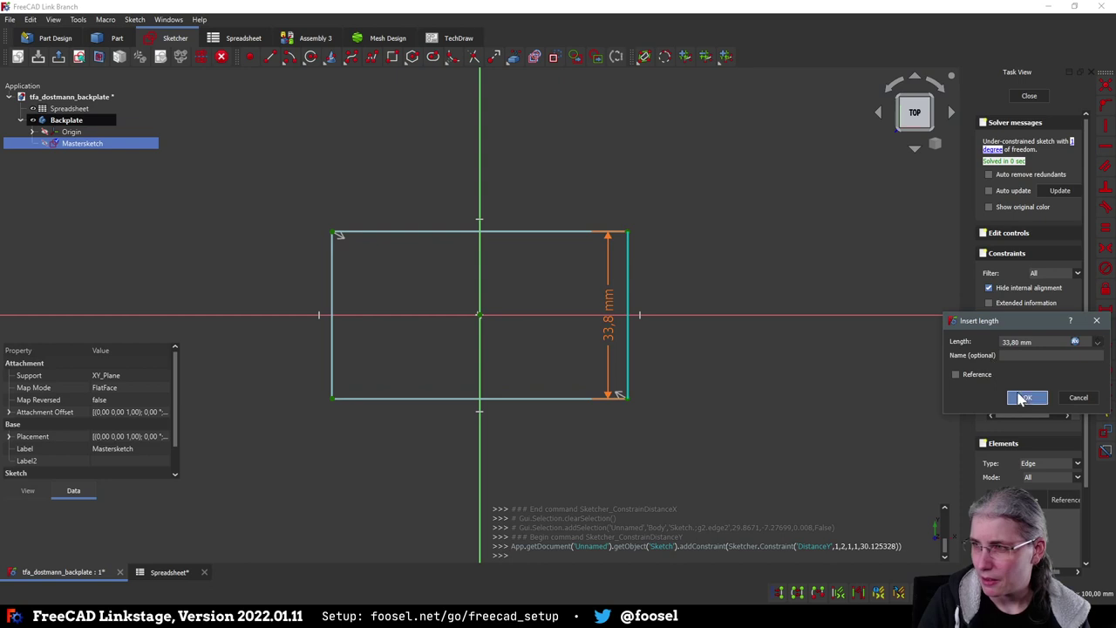
pyautogui.click(1023, 398)
# Constrain the top edge's length to <<Spreadsheet>>.plate_length (111.7 mm)
pyautogui.click(501, 231)
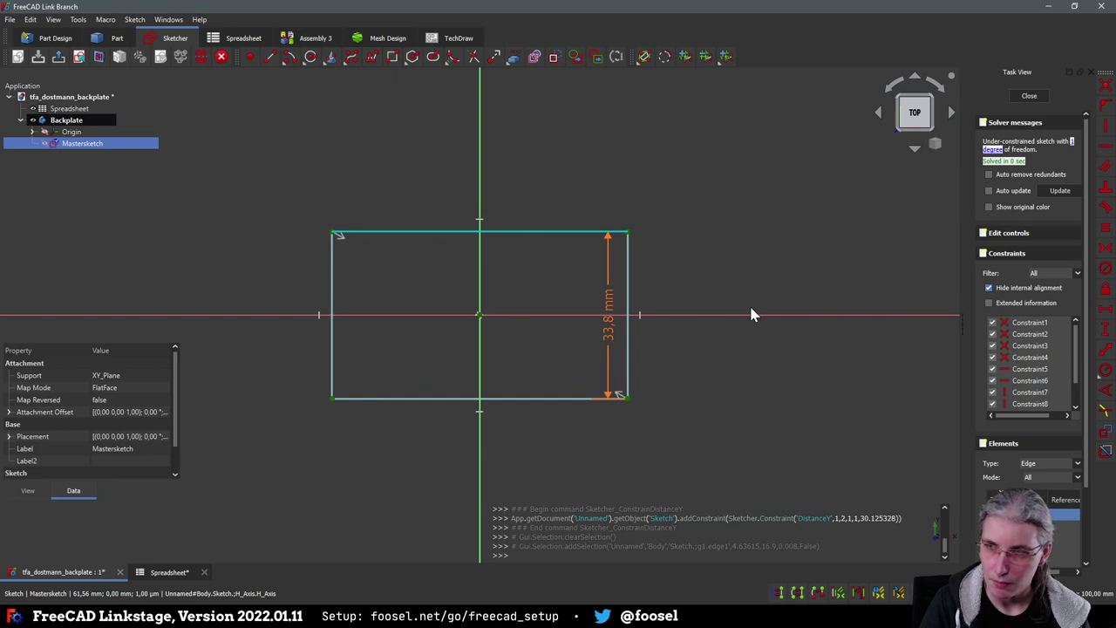
pyautogui.click(691, 262)
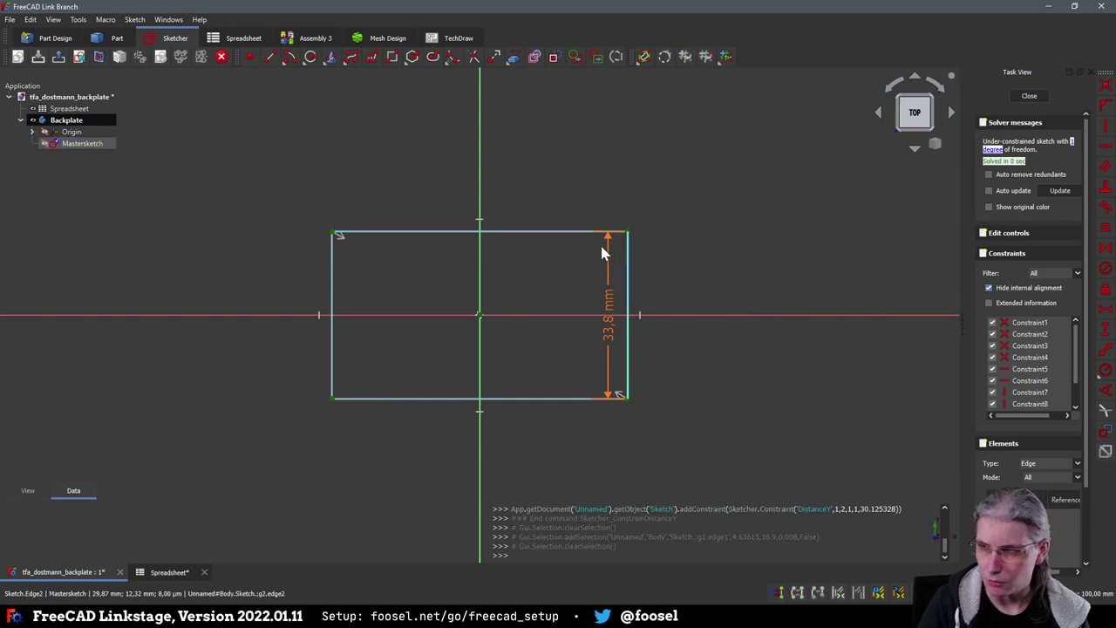
pyautogui.click(563, 233)
pyautogui.press('l')
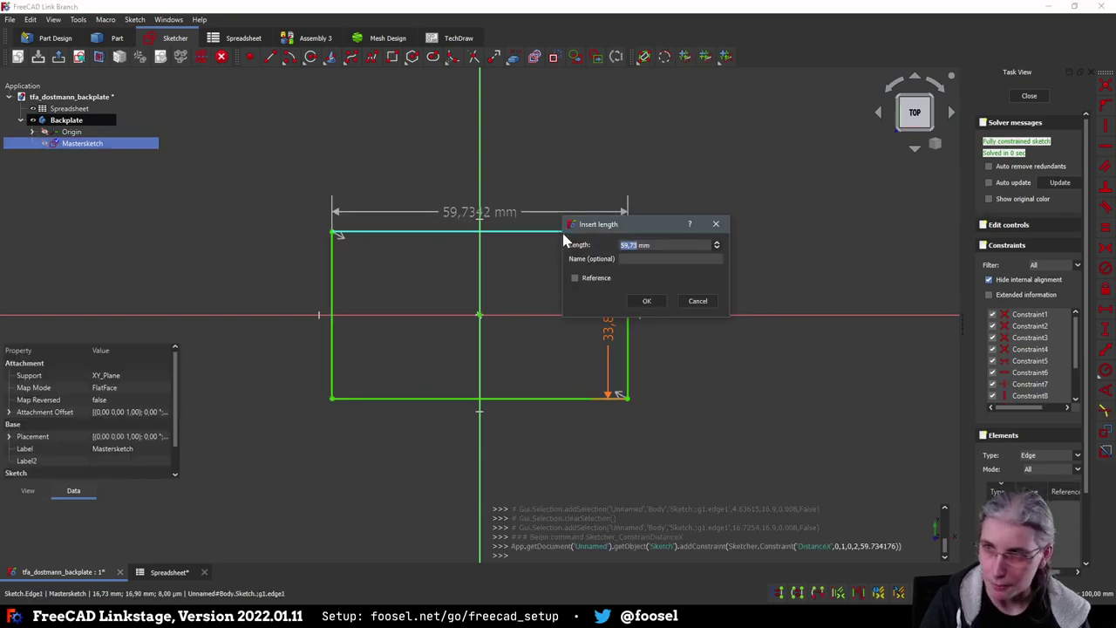
pyautogui.click(714, 246)
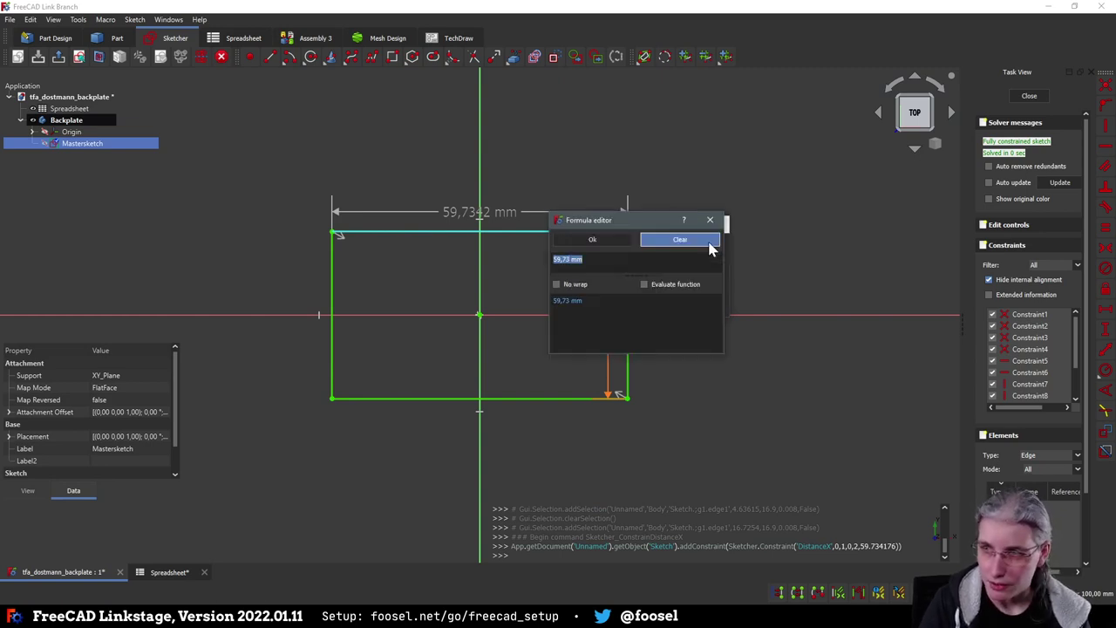
pyautogui.write('<<Sp')
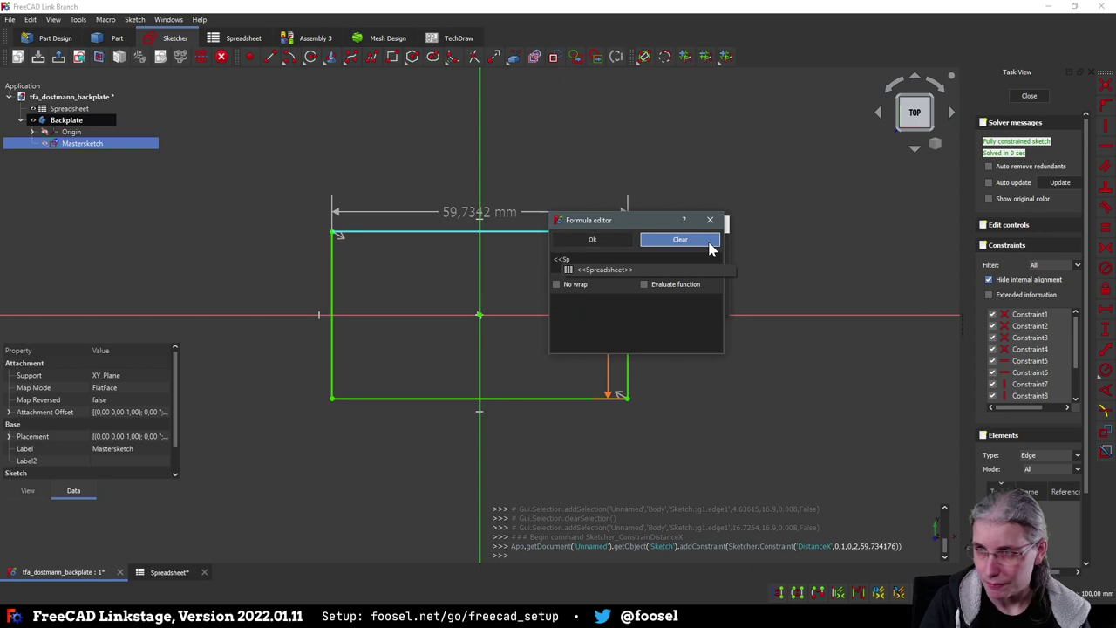
pyautogui.press('Return')
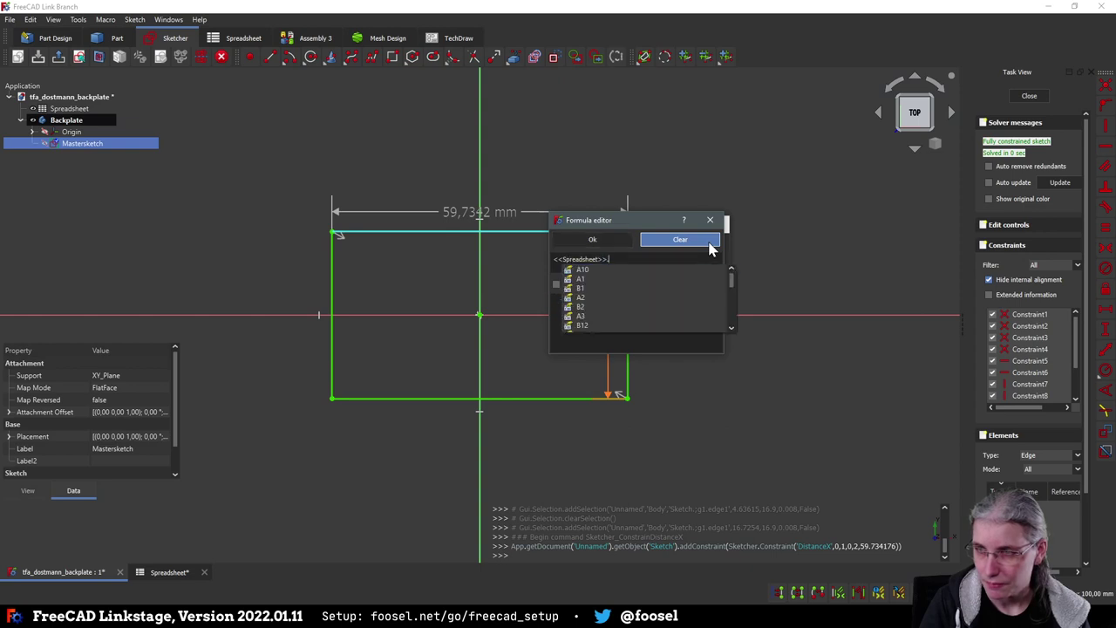
pyautogui.write('pl')
pyautogui.press('Down')
pyautogui.press('Down')
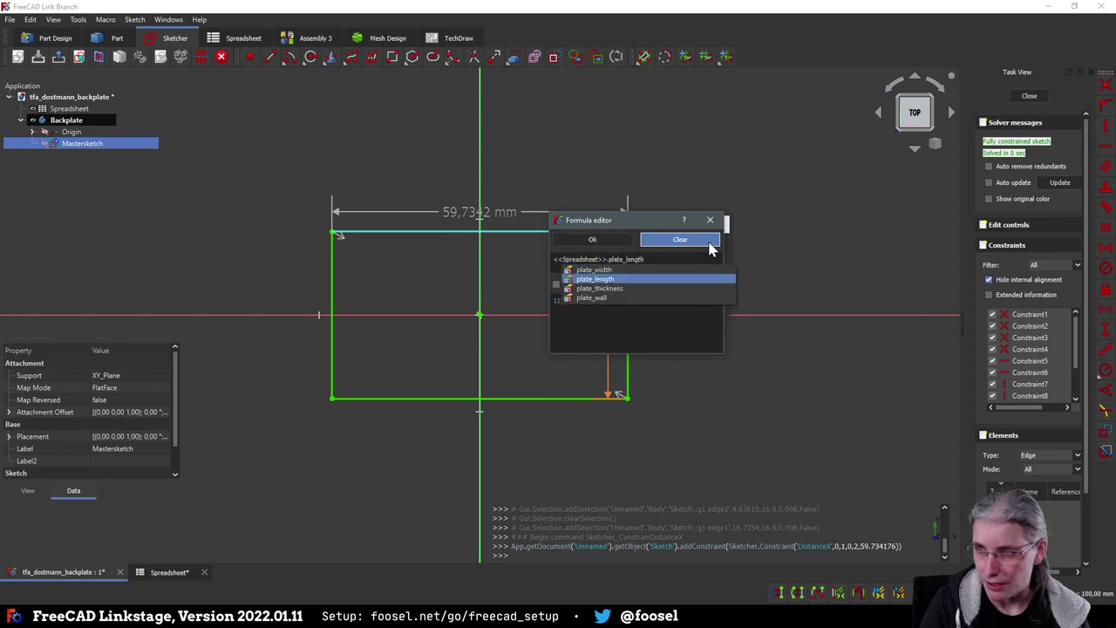
pyautogui.press('Return')
pyautogui.press('Return')
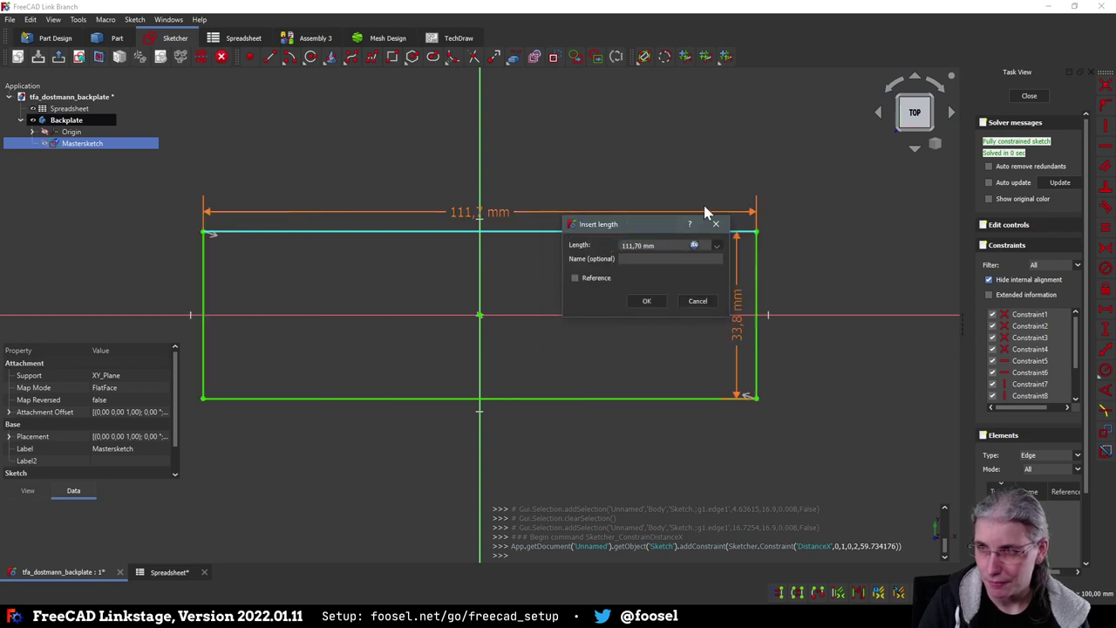
pyautogui.click(646, 300)
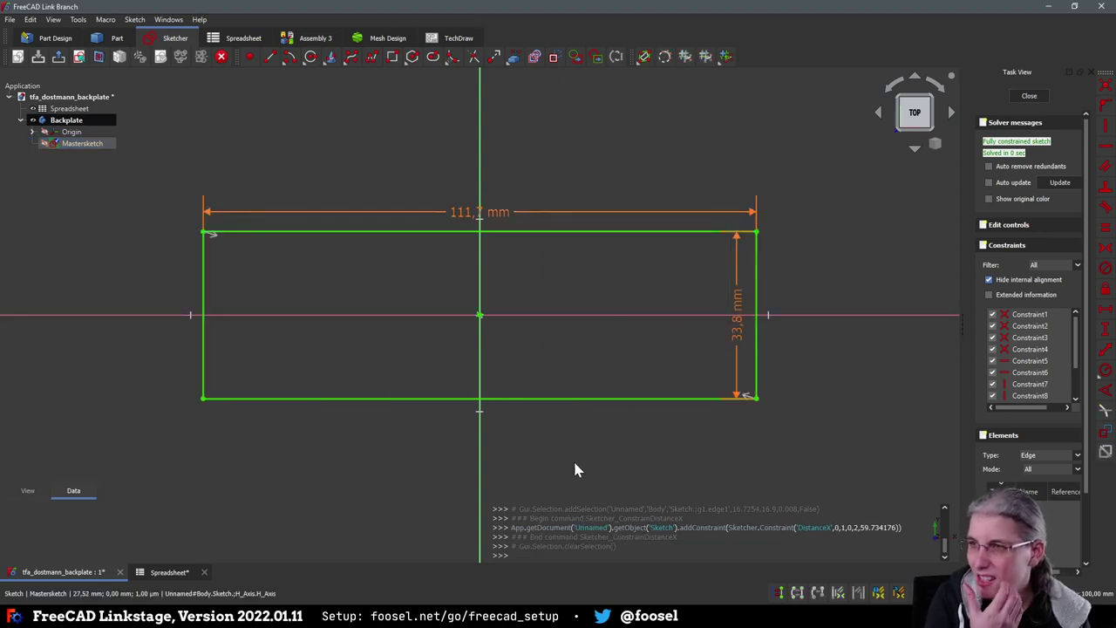
# Inspect a rectangle edge, then bring up the Spreadsheet listing the twelve parameters
pyautogui.click(391, 233)
pyautogui.click(388, 280)
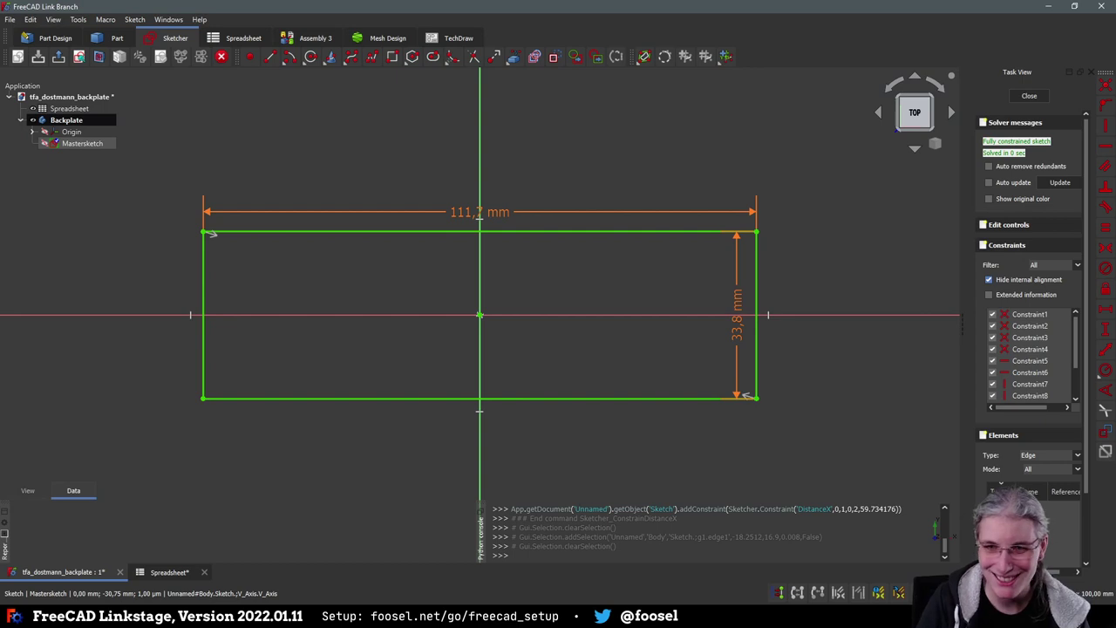
pyautogui.click(174, 573)
# Enter the label tab_radius in A13 with a value of 0.8mm in B13
pyautogui.click(187, 341)
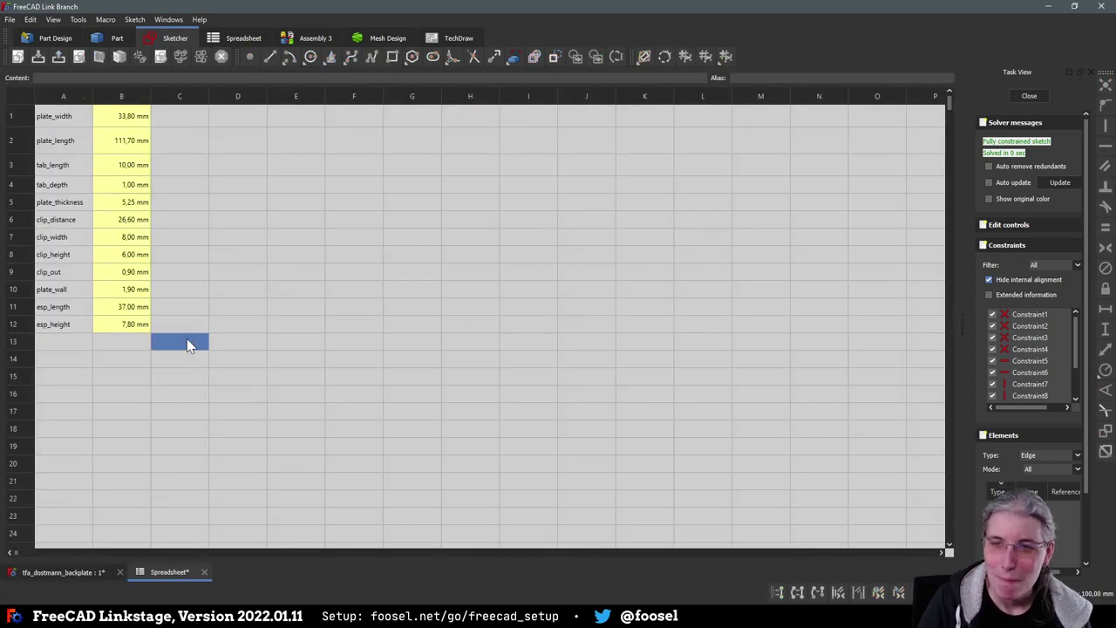
pyautogui.doubleClick(84, 341)
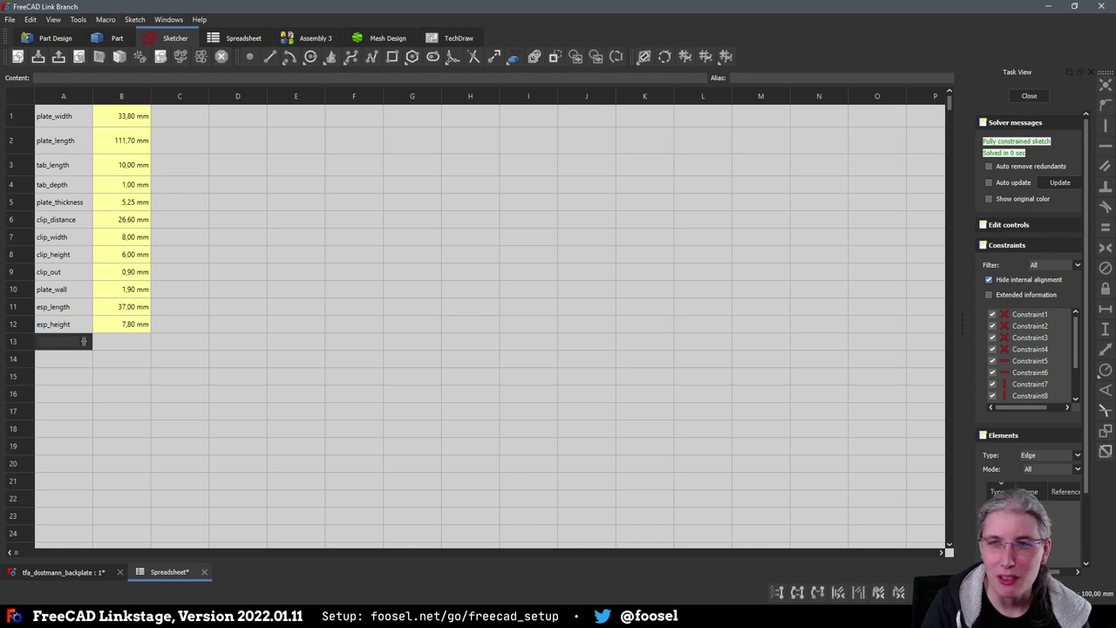
pyautogui.write('tab_radius')
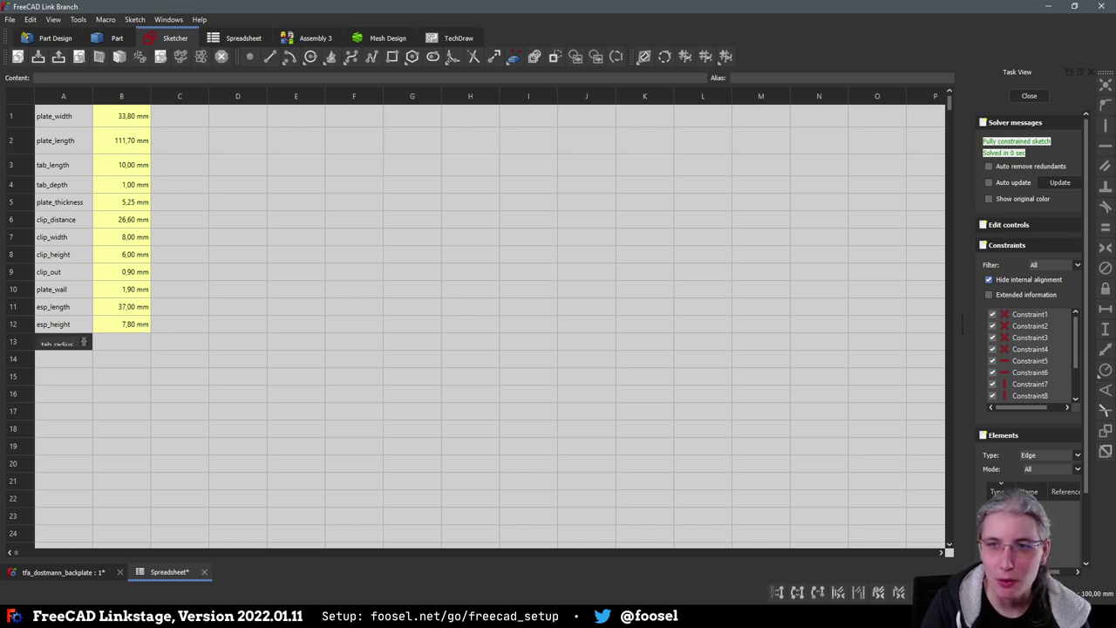
pyautogui.click(126, 341)
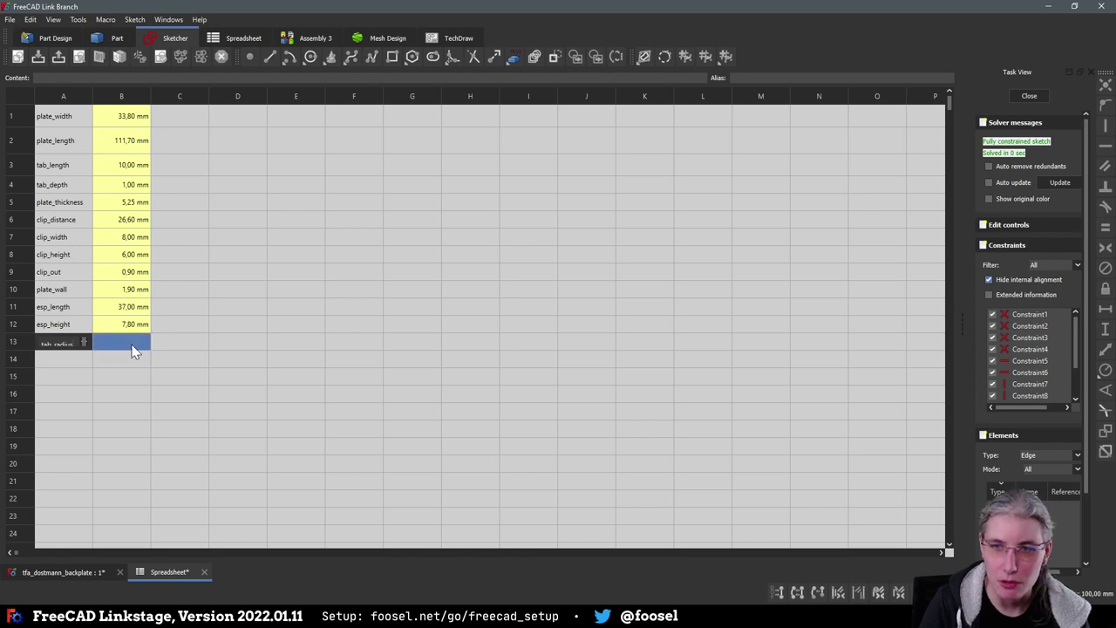
pyautogui.doubleClick(133, 342)
pyautogui.click(197, 347)
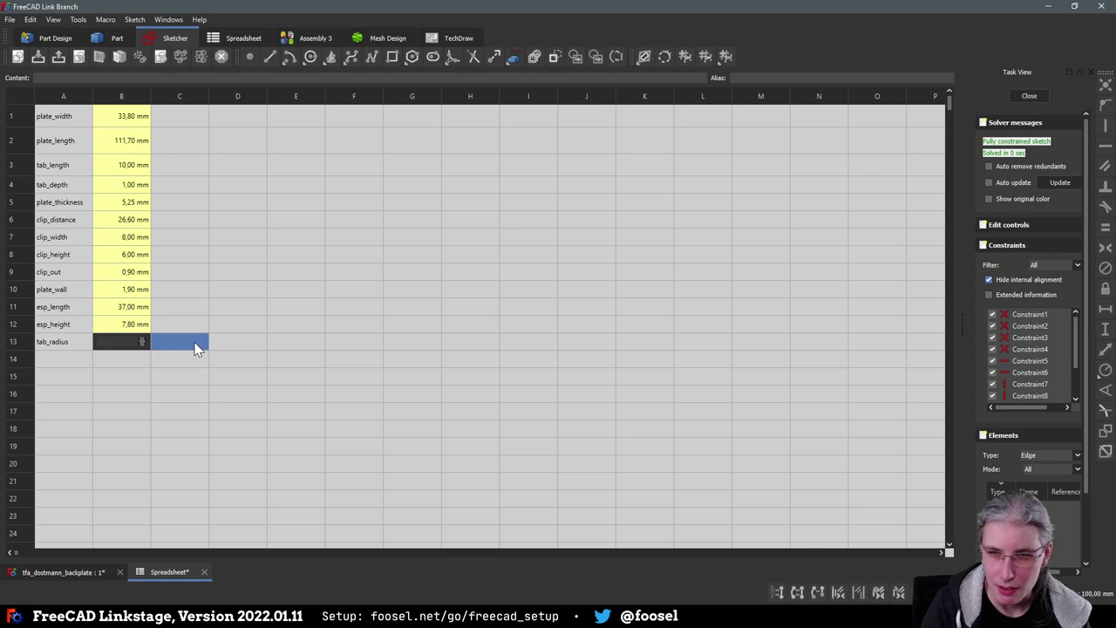
pyautogui.write('0')
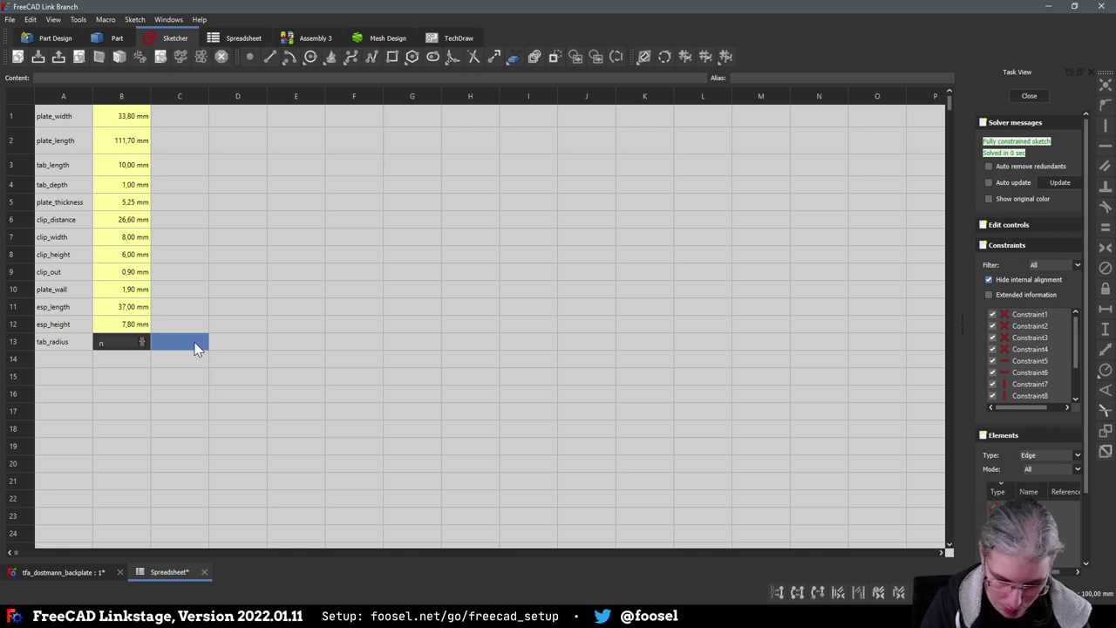
pyautogui.write('.8mm')
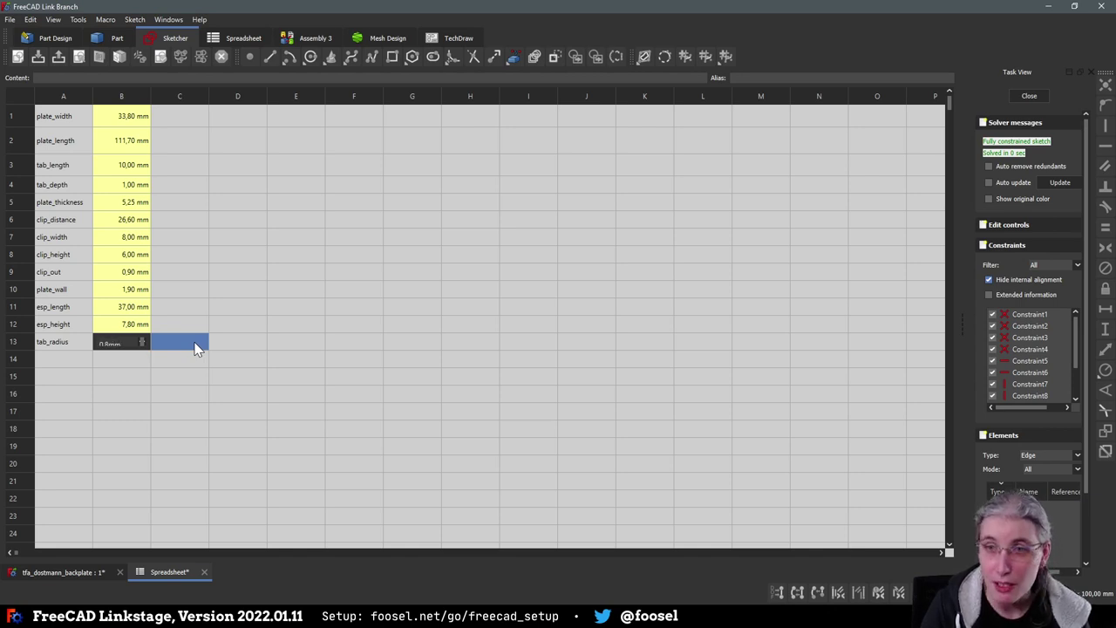
pyautogui.press('Return')
# Give cell B13 the alias tab_radius
pyautogui.click(129, 323)
pyautogui.click(114, 344)
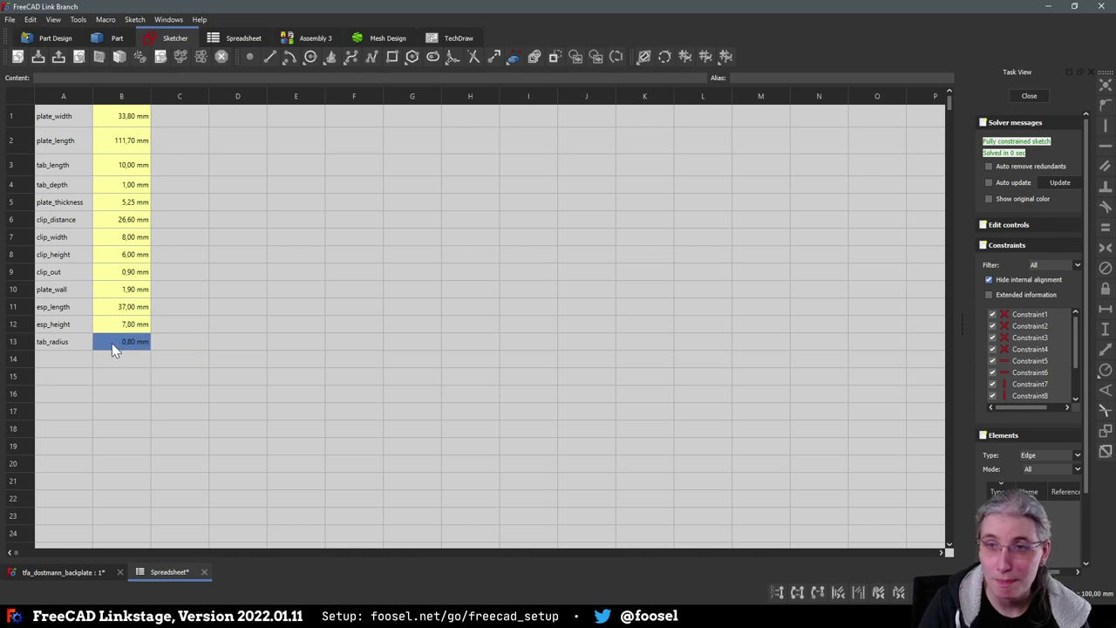
pyautogui.click(260, 324)
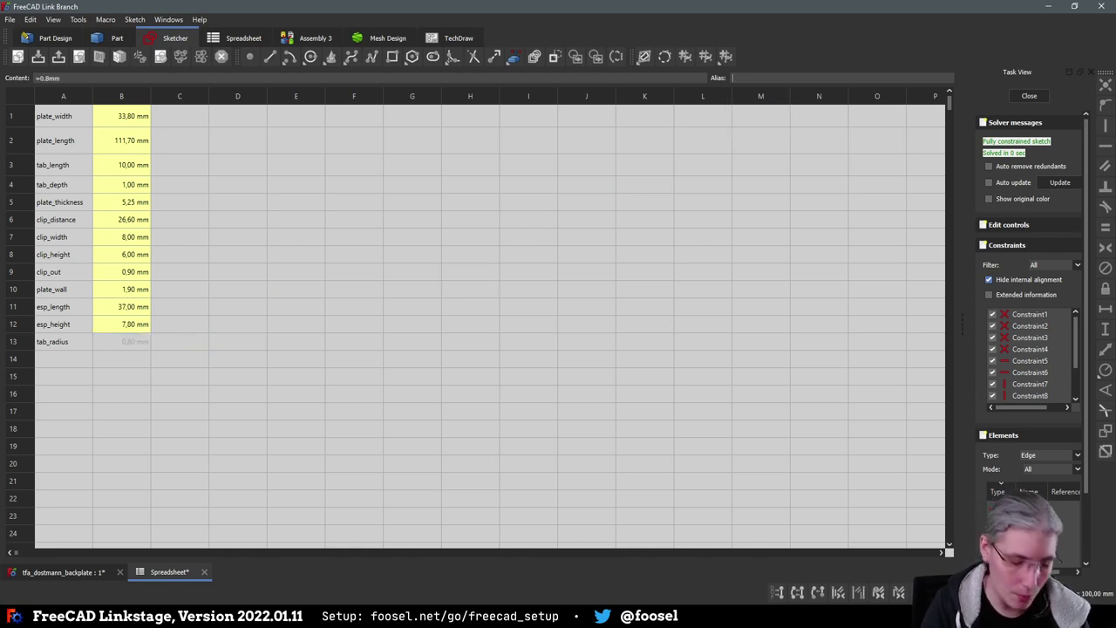
pyautogui.write('tab')
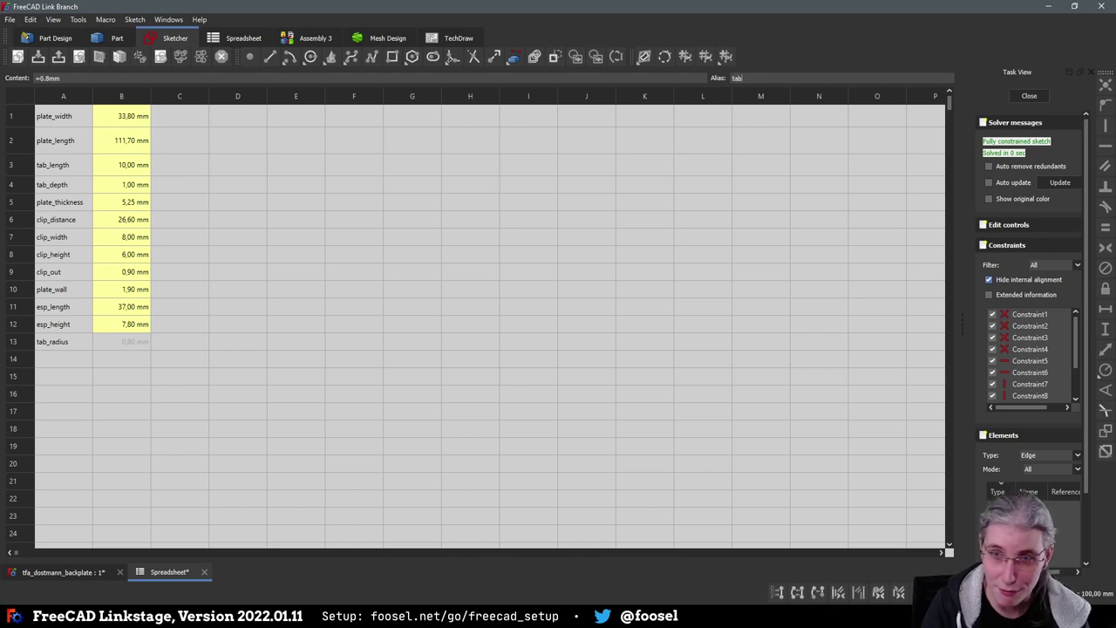
pyautogui.write('_radius')
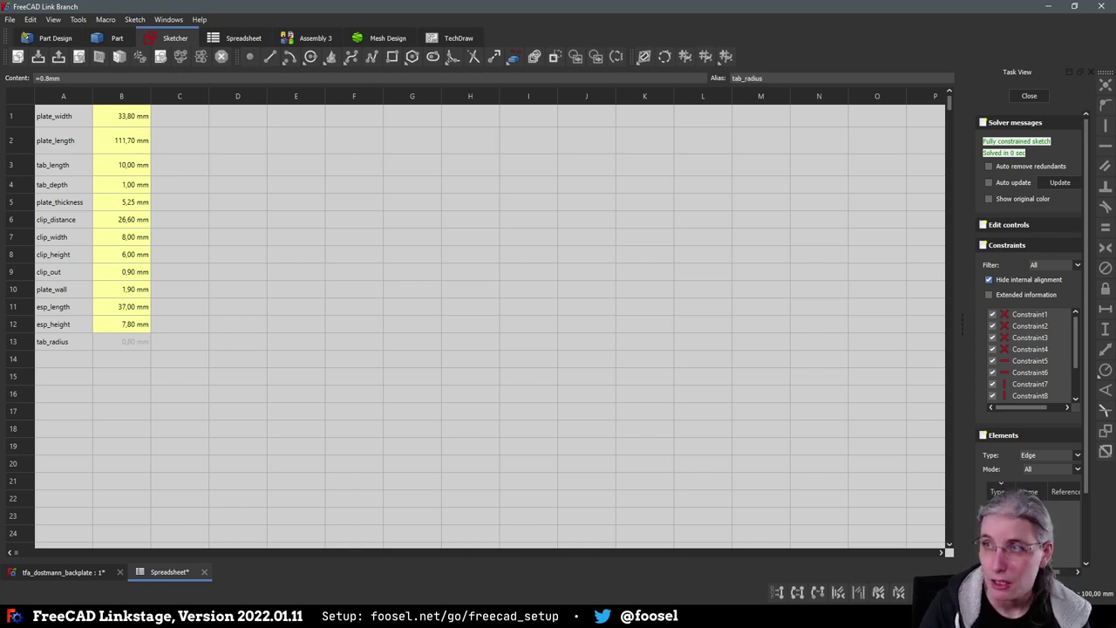
pyautogui.click(83, 359)
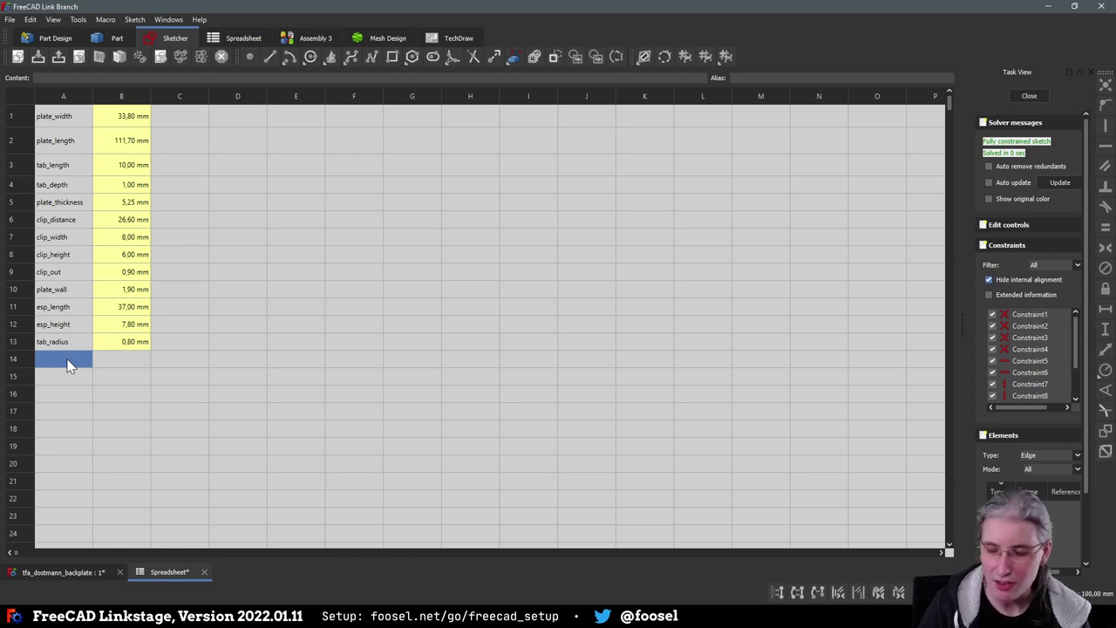
# Enter the label plate_radius in A14 with a value of 2.5 mm in B14
pyautogui.write('plate_radius')
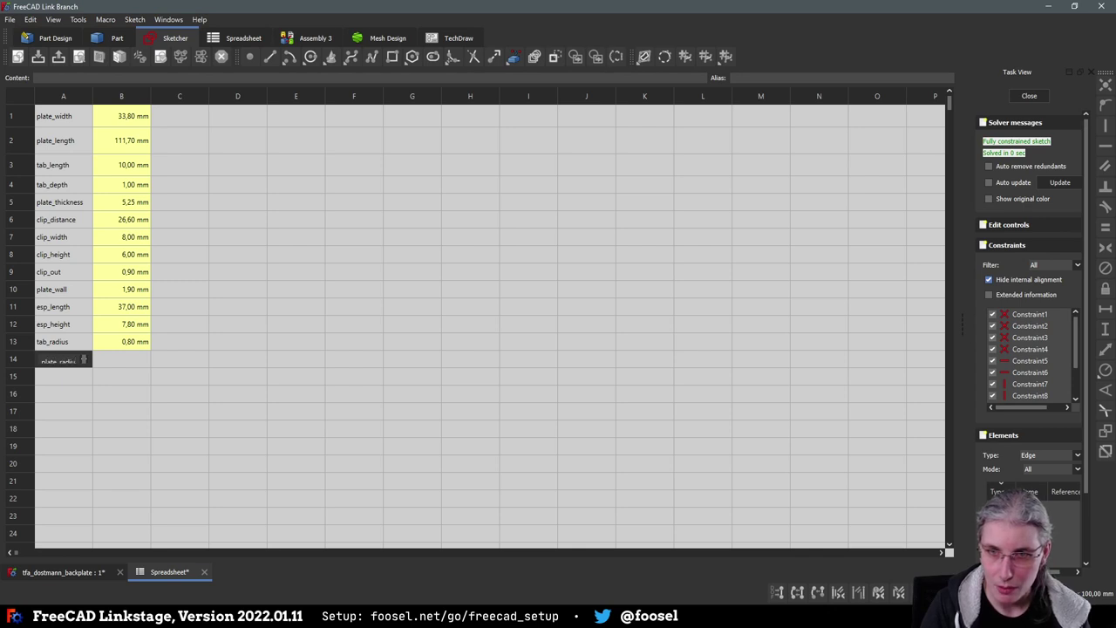
pyautogui.click(70, 366)
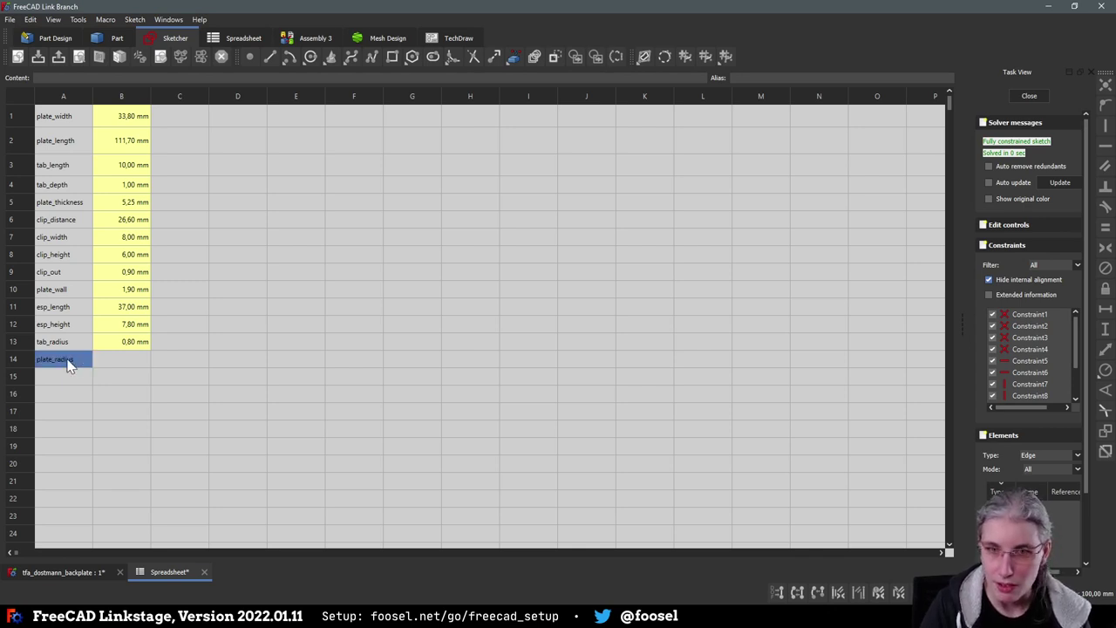
pyautogui.click(113, 359)
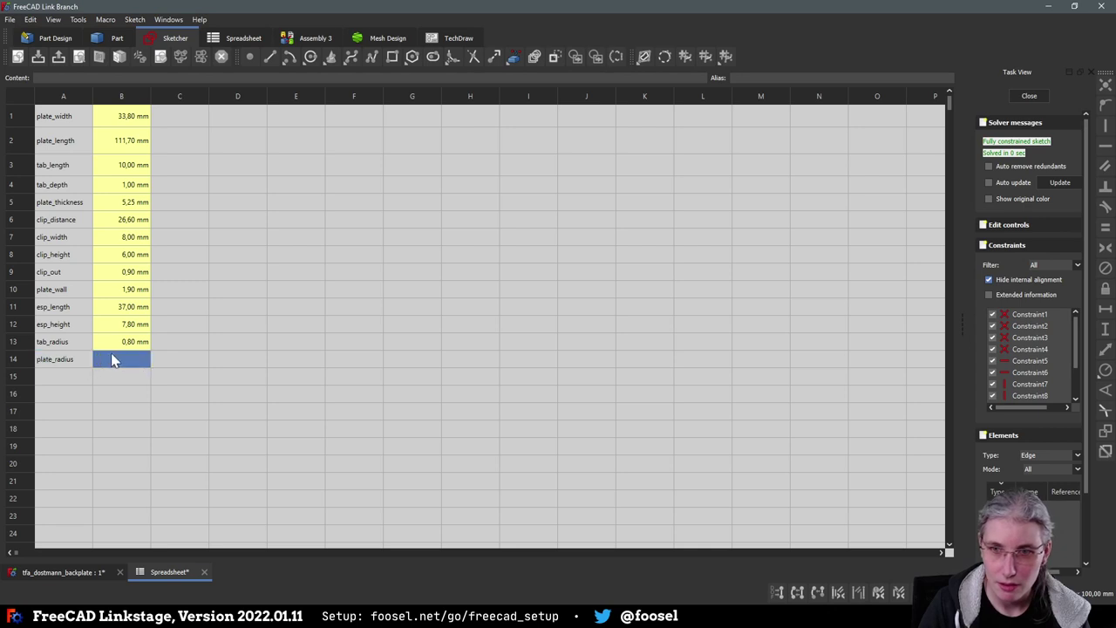
pyautogui.write('2.5m')
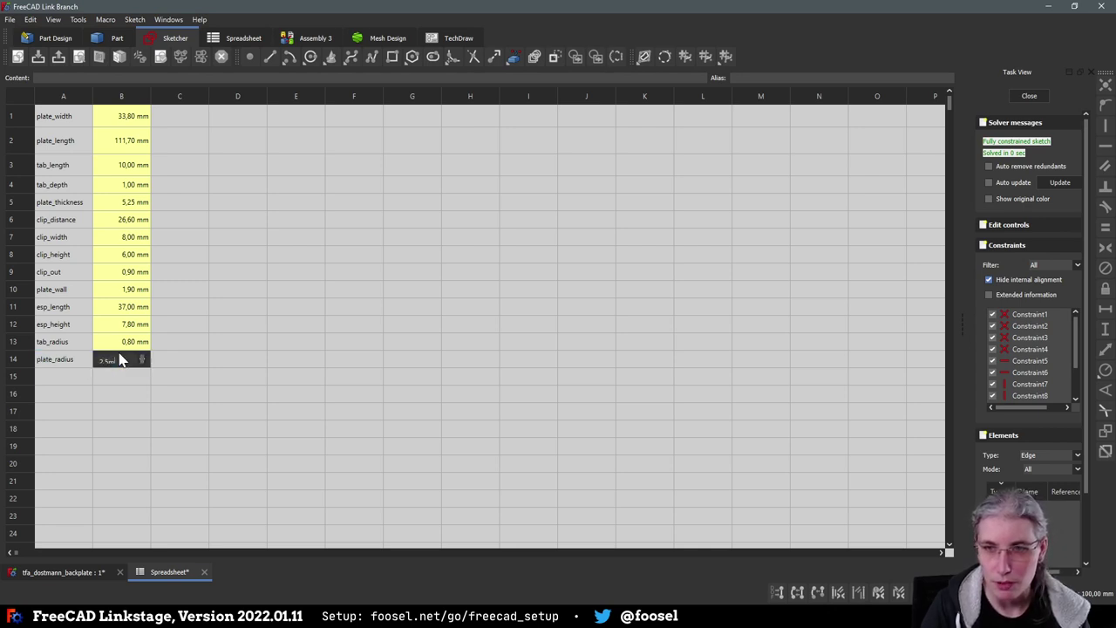
pyautogui.press('Right')
pyautogui.click(83, 360)
pyautogui.click(105, 359)
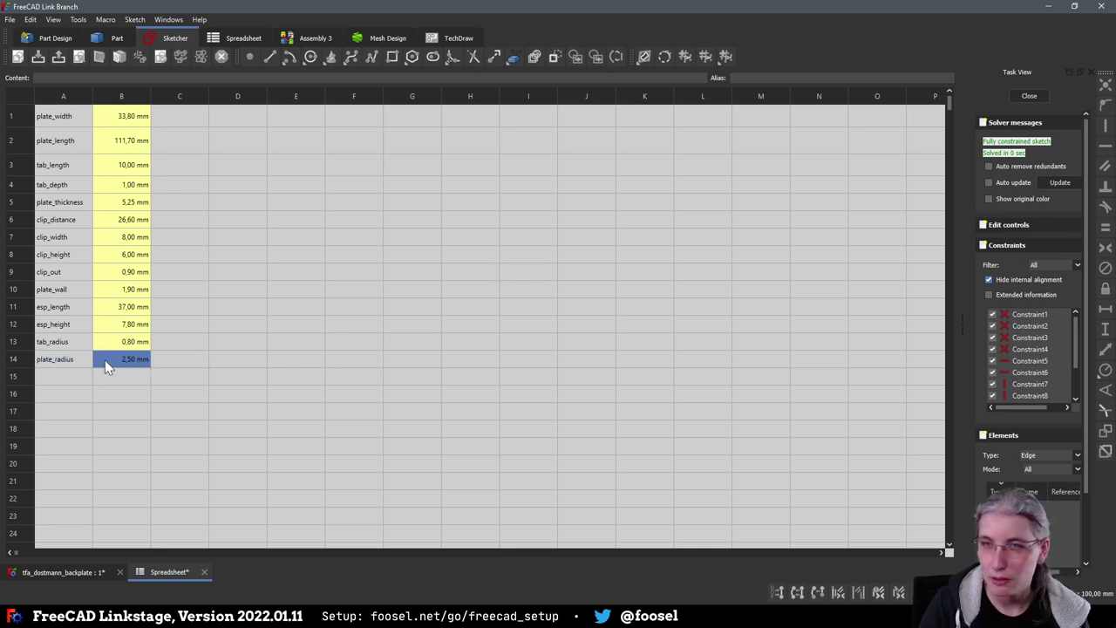
# Alias cell B14 as plate_radius, then return to the Mastersketch and save
pyautogui.click(613, 124)
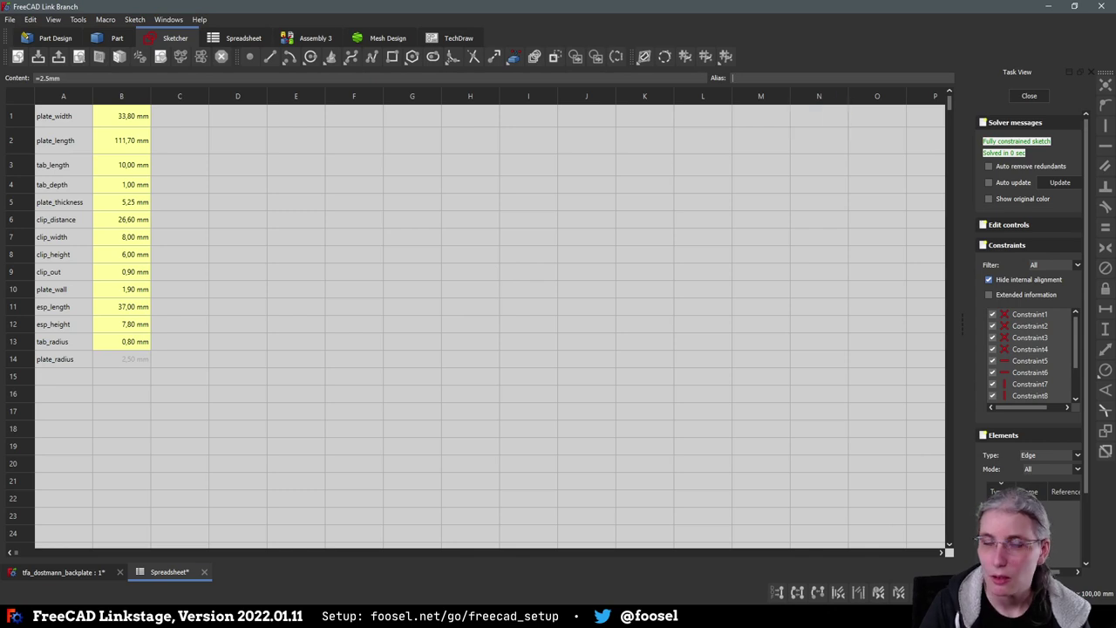
pyautogui.write('plate_radiou')
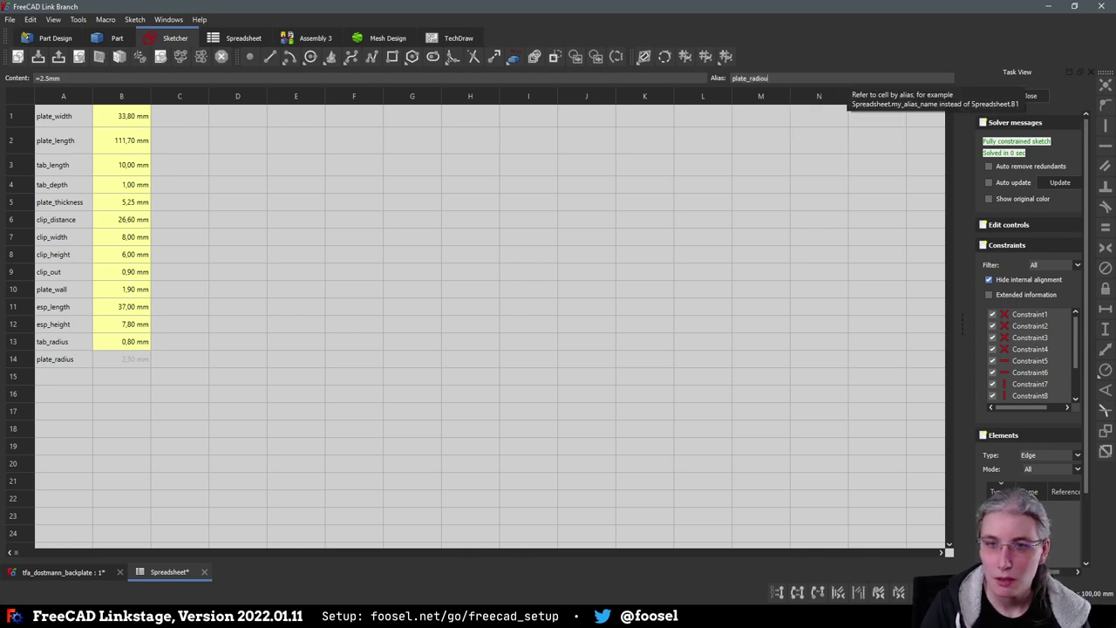
pyautogui.write('s')
pyautogui.press('BackSpace')
pyautogui.press('BackSpace')
pyautogui.press('BackSpace')
pyautogui.write('us')
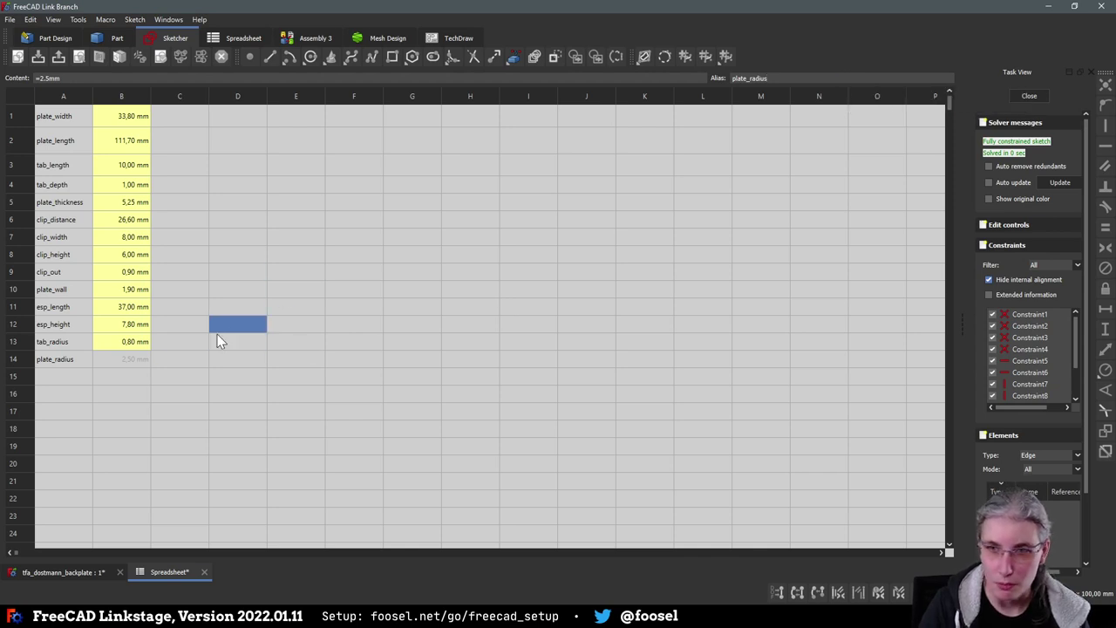
pyautogui.click(53, 387)
pyautogui.click(62, 571)
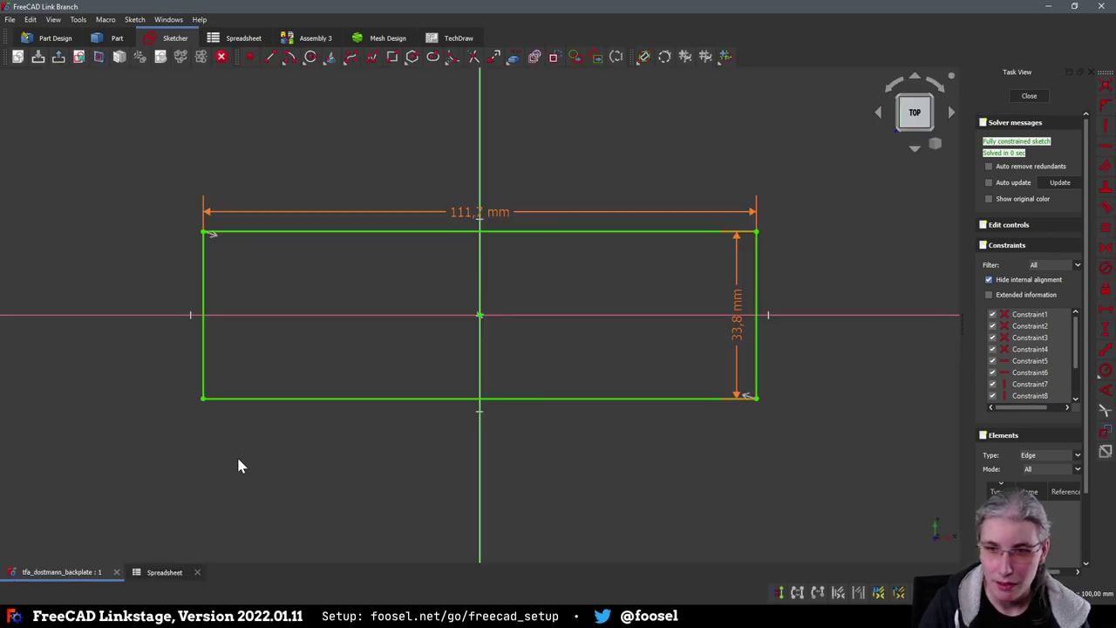
pyautogui.hotkey('ctrl', 's')
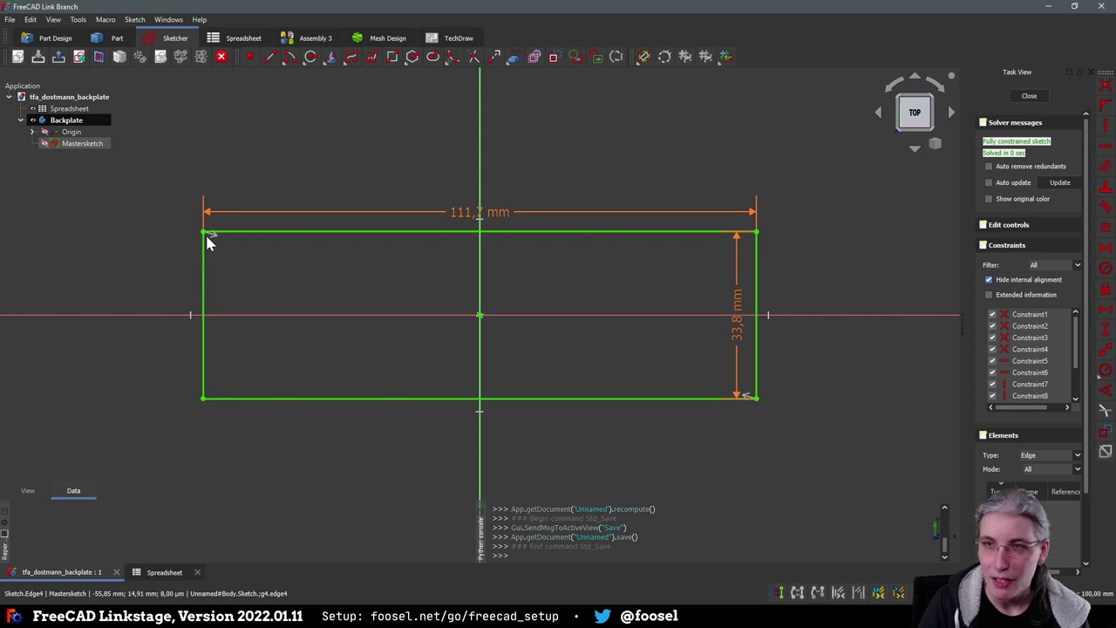
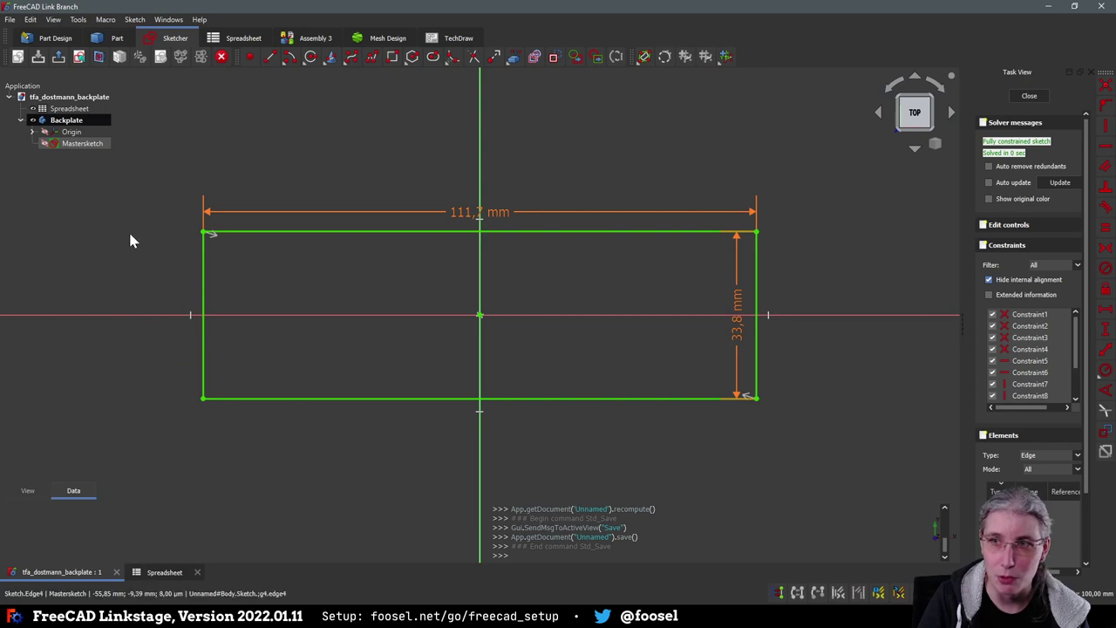
# Convert all four edges of the 111.7 × 33.8 mm outer rectangle to construction geometry
pyautogui.moveTo(152, 179)
pyautogui.mouseDown()
pyautogui.moveTo(352, 312)
pyautogui.moveTo(793, 453)
pyautogui.mouseUp()
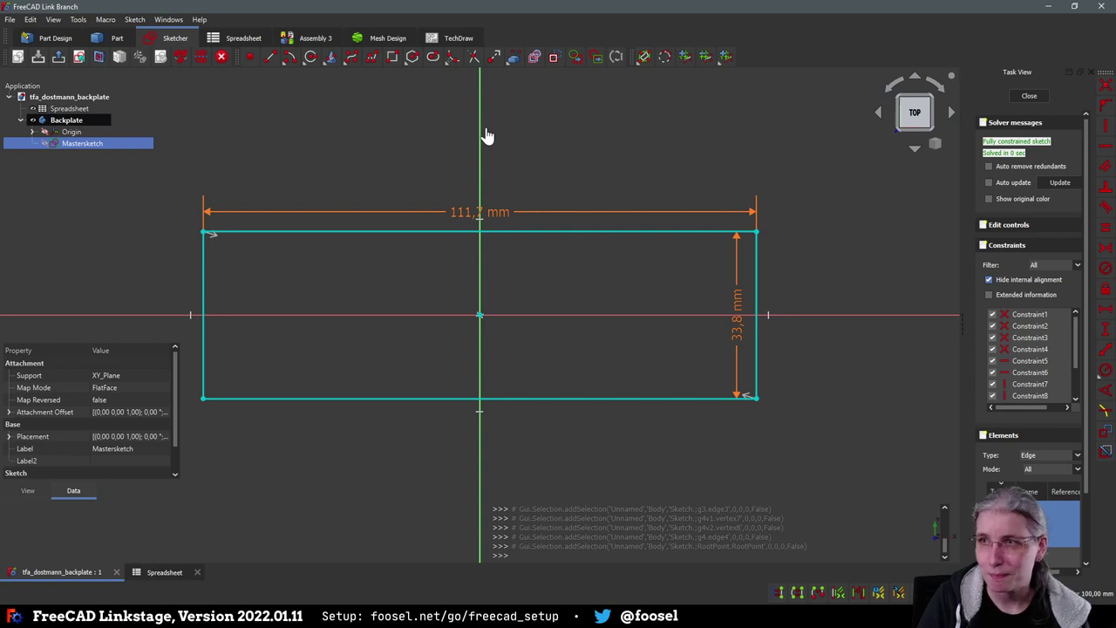
pyautogui.click(554, 57)
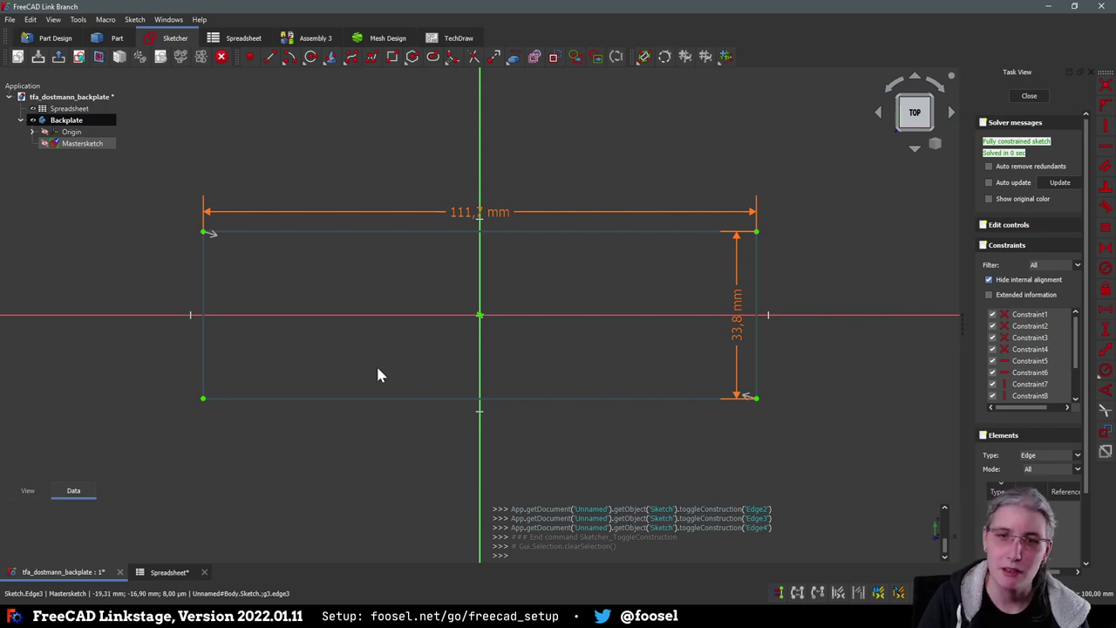
# Draw an inner rectangle inside the construction outline
pyautogui.click(392, 56)
pyautogui.click(238, 253)
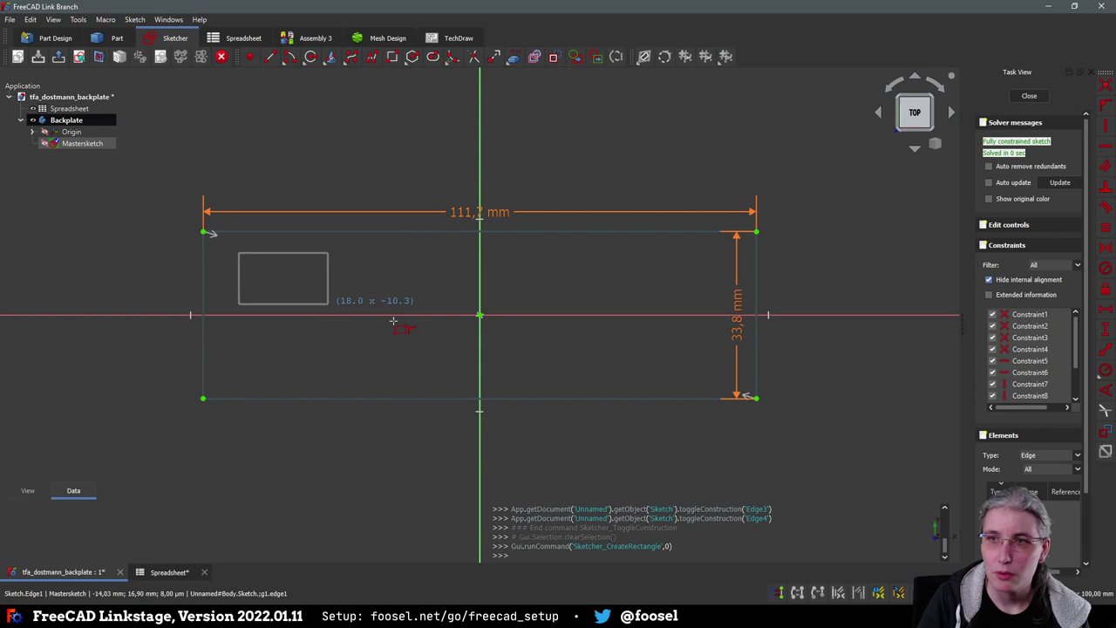
pyautogui.click(700, 370)
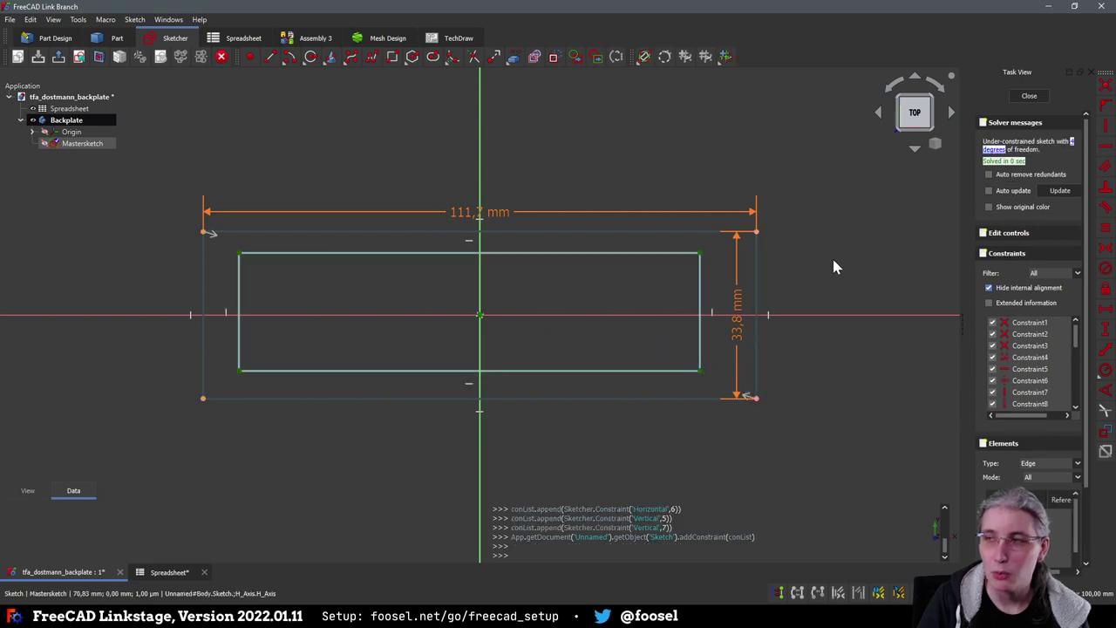
pyautogui.click(667, 252)
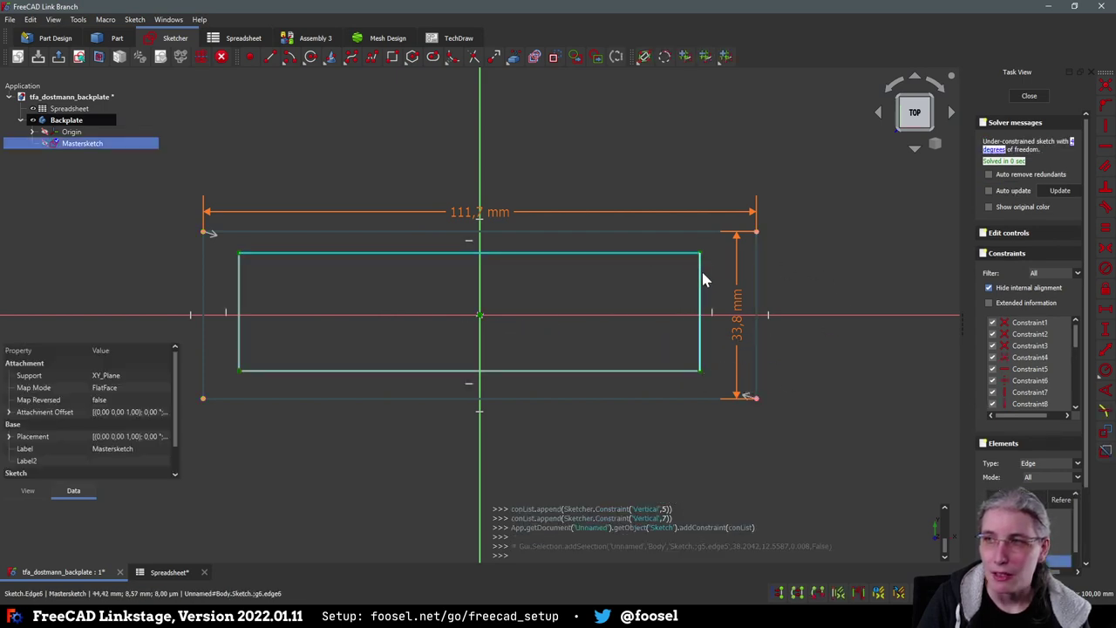
pyautogui.click(697, 272)
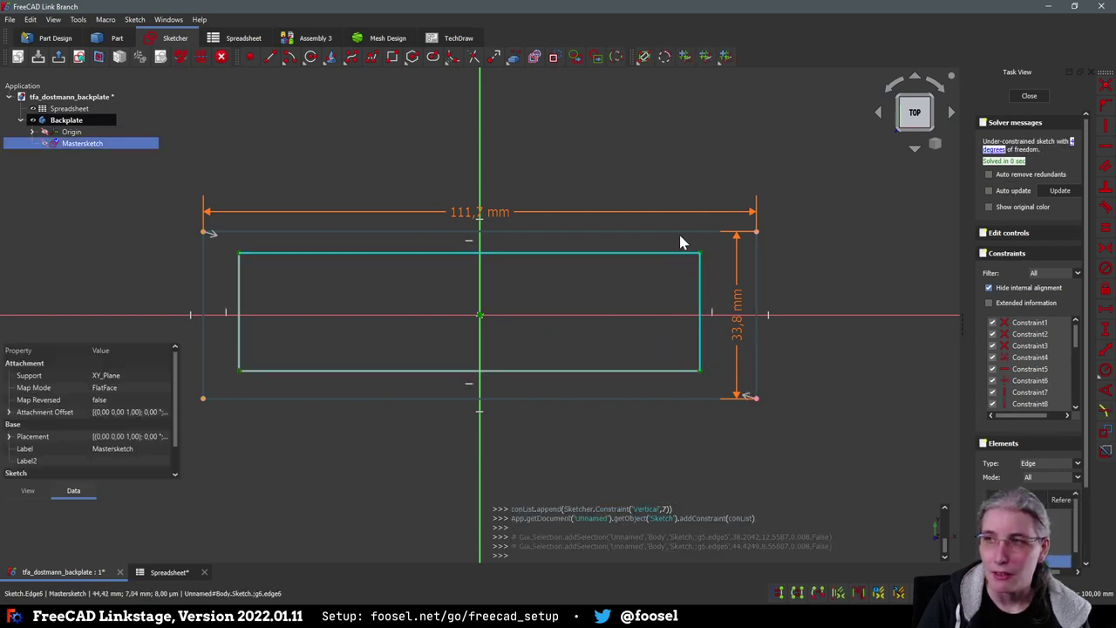
# Fillet the inner rectangle's top-right and bottom-right corners
pyautogui.click(453, 57)
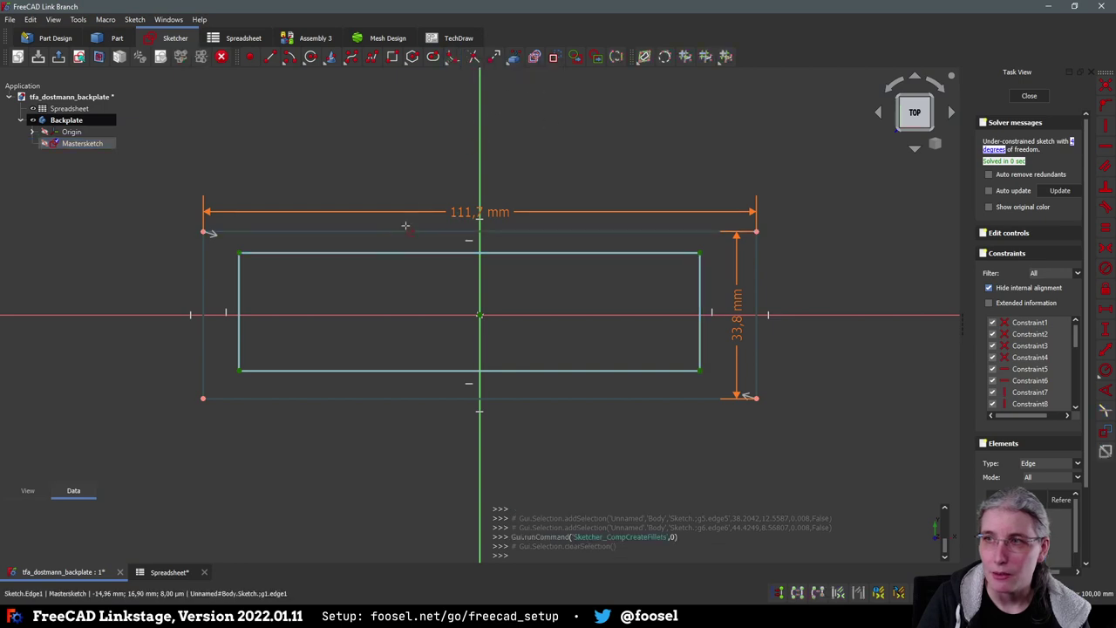
pyautogui.click(671, 253)
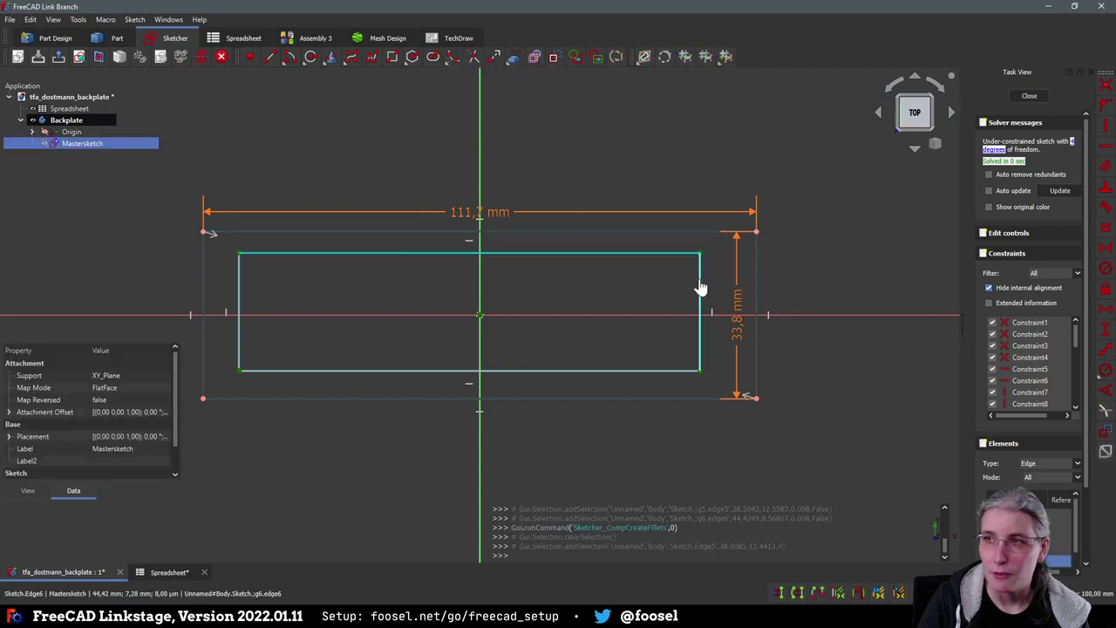
pyautogui.click(700, 291)
pyautogui.click(699, 352)
pyautogui.click(688, 370)
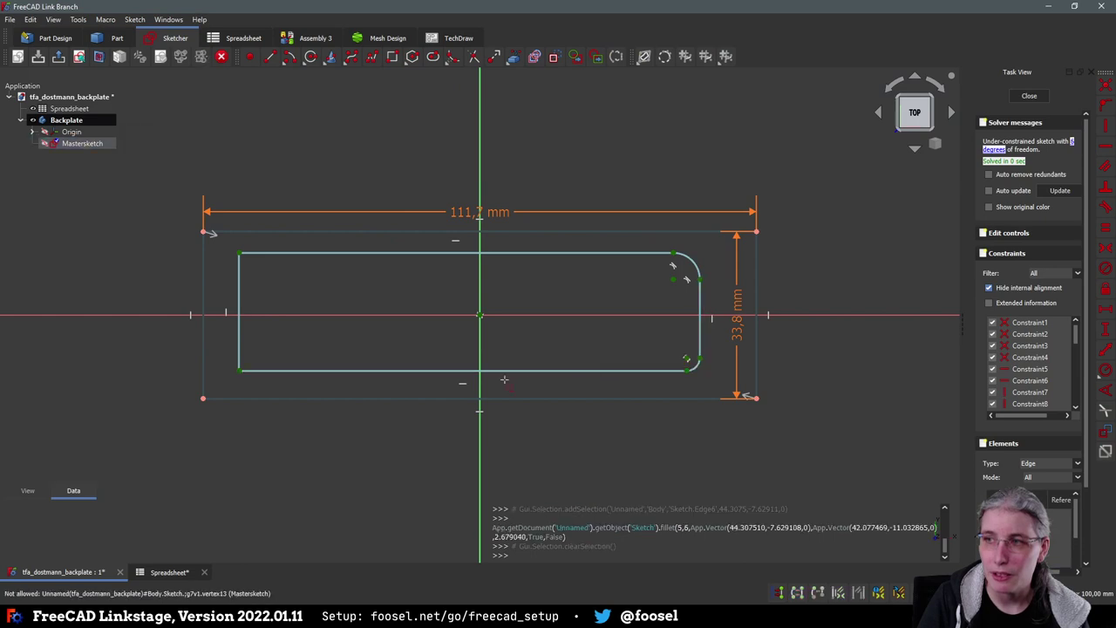
# Fillet the inner rectangle's top-left and bottom-left corners
pyautogui.click(239, 358)
pyautogui.click(256, 377)
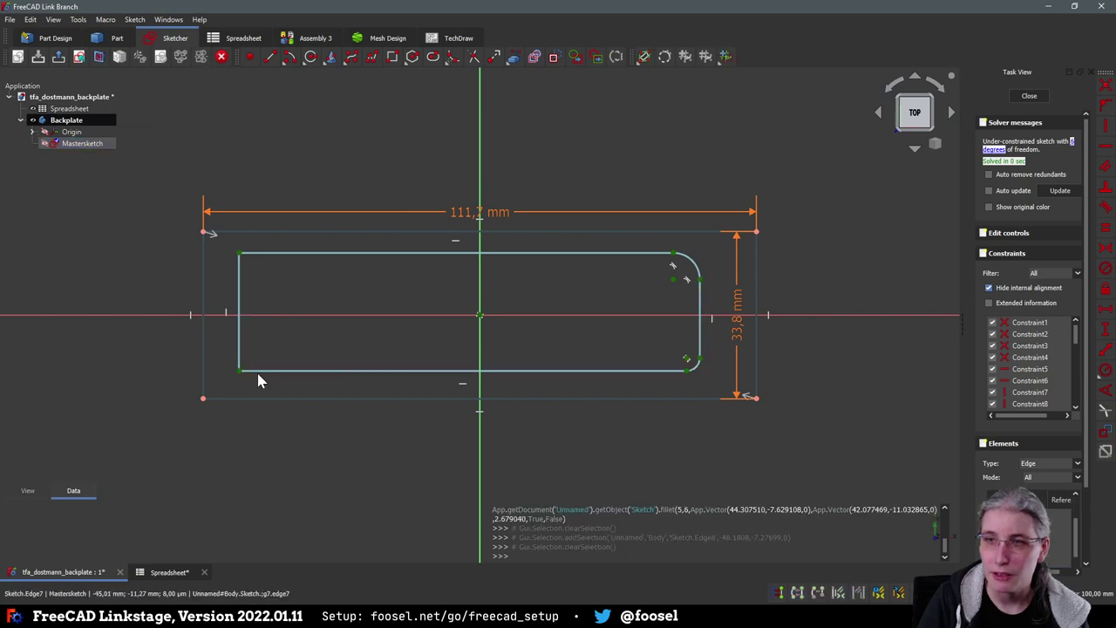
pyautogui.click(455, 58)
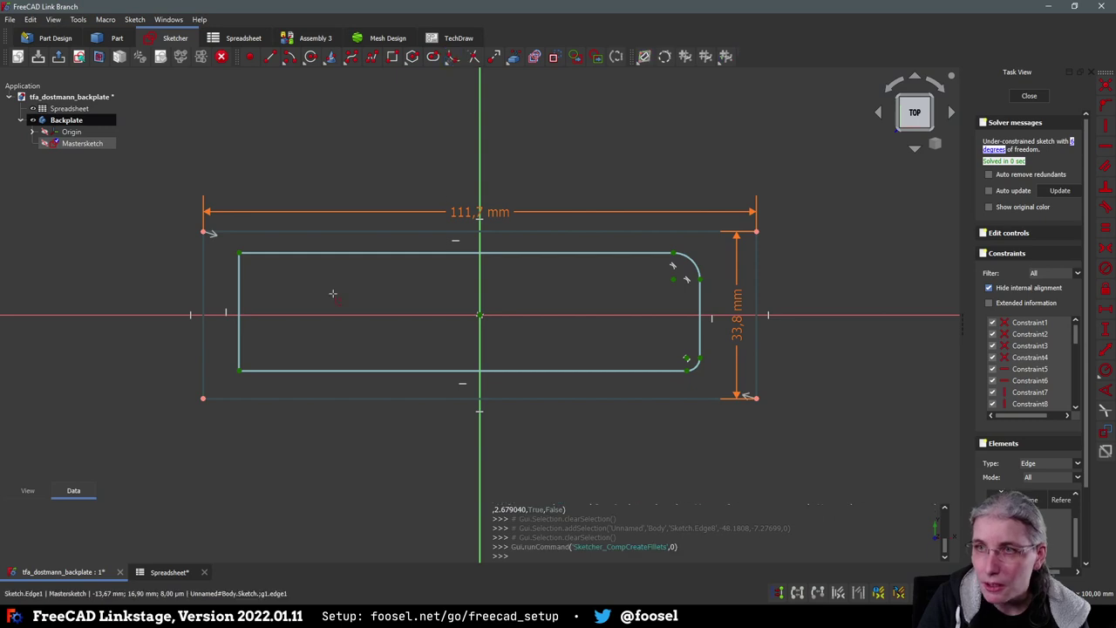
pyautogui.click(256, 376)
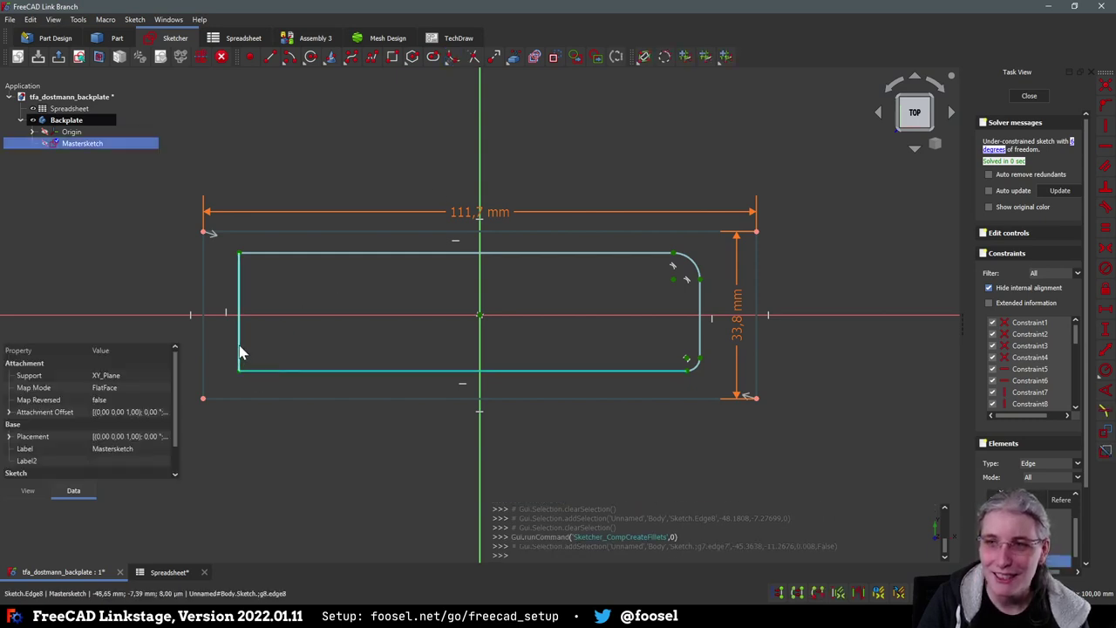
pyautogui.click(455, 58)
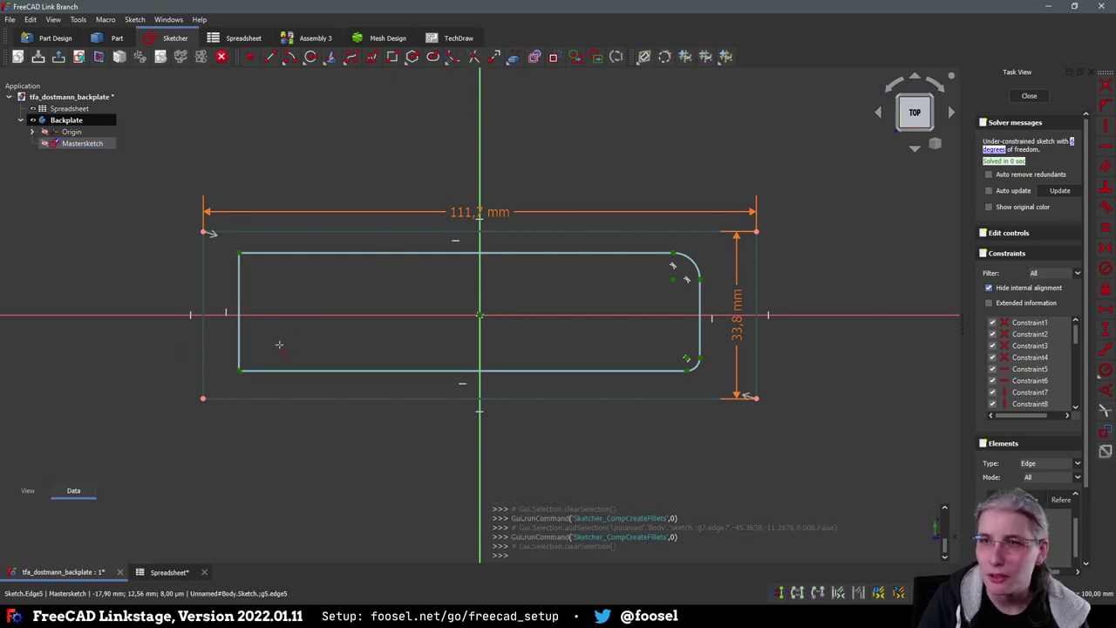
pyautogui.click(239, 280)
pyautogui.click(253, 254)
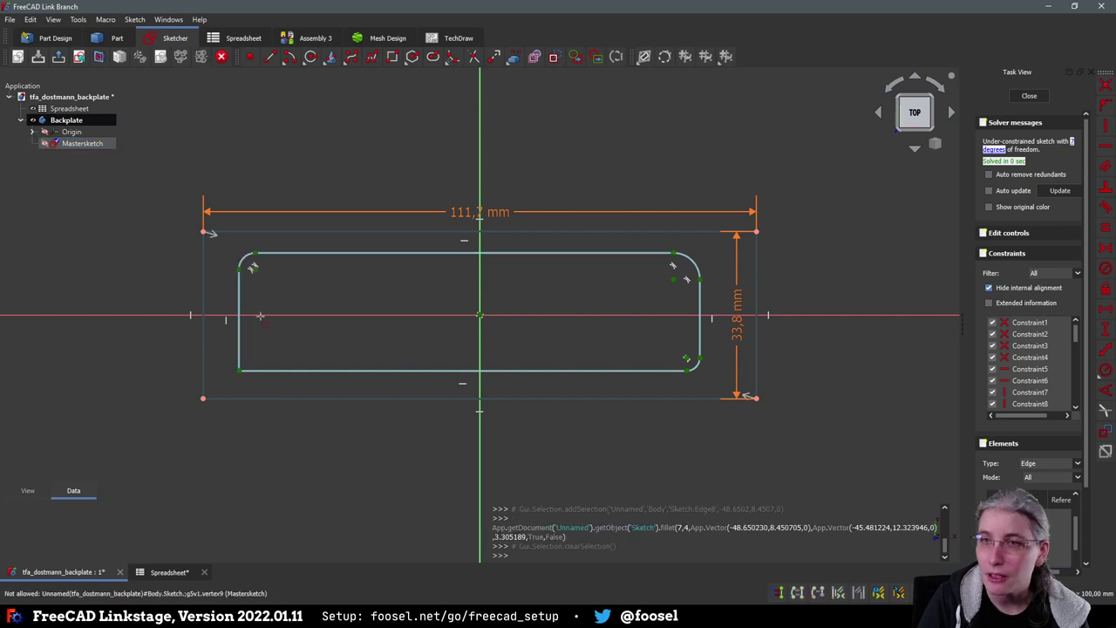
pyautogui.click(252, 371)
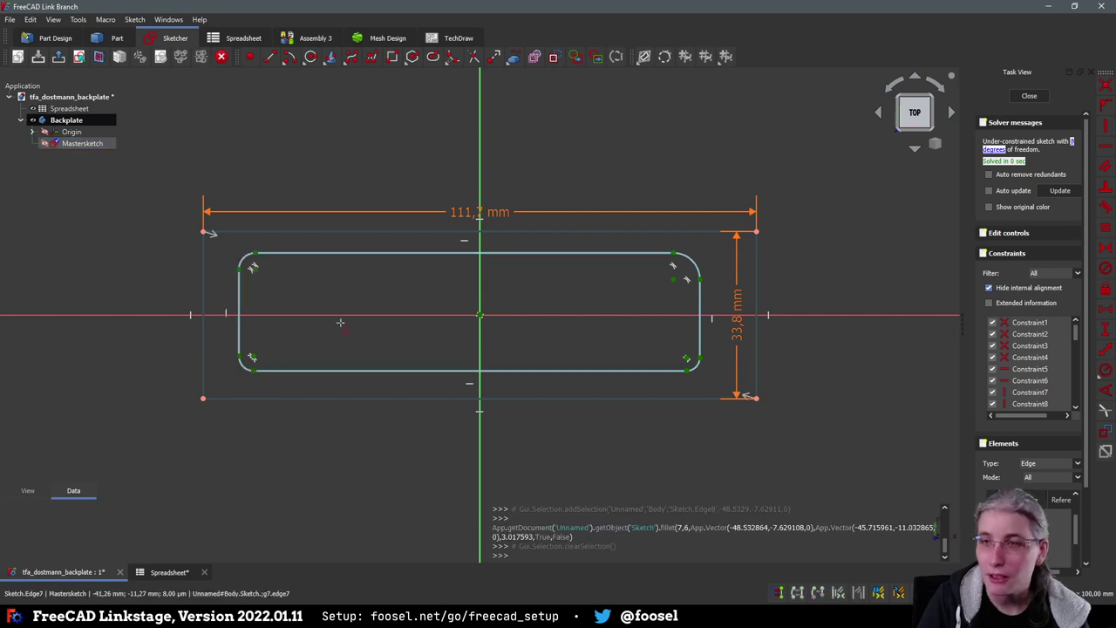
# Select all four fillet arcs of the inner rectangle
pyautogui.click(244, 259)
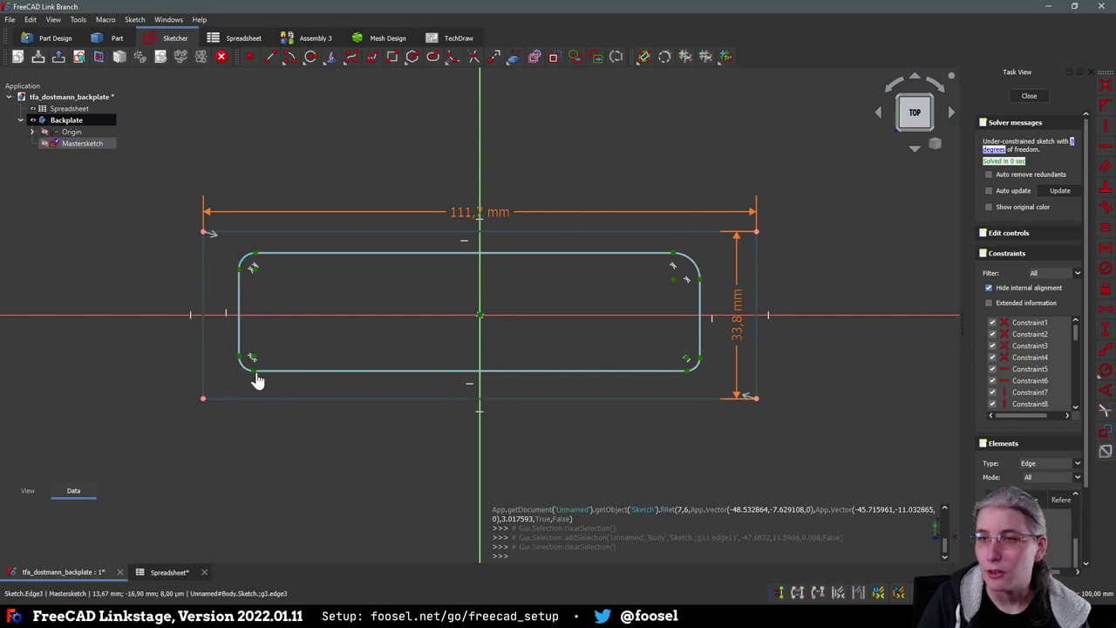
pyautogui.click(247, 260)
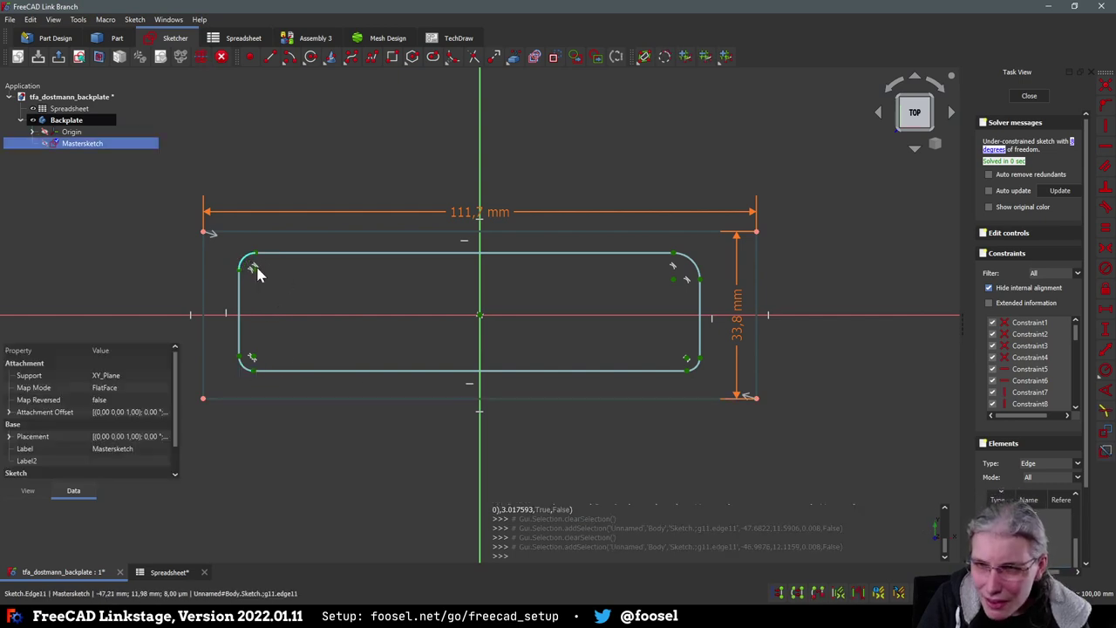
pyautogui.click(244, 367)
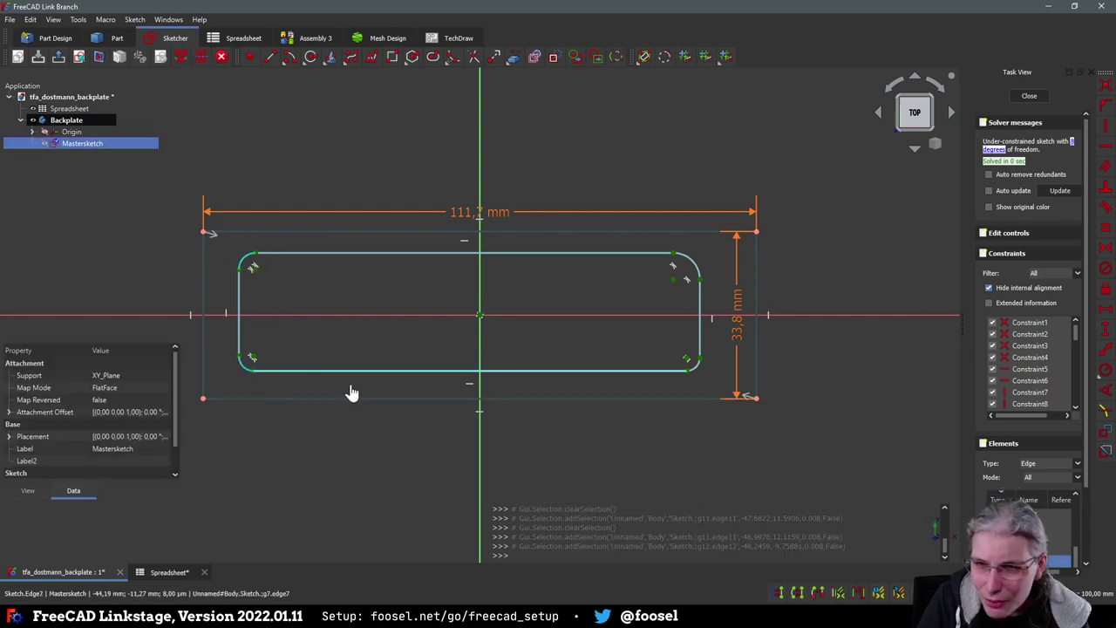
pyautogui.click(696, 368)
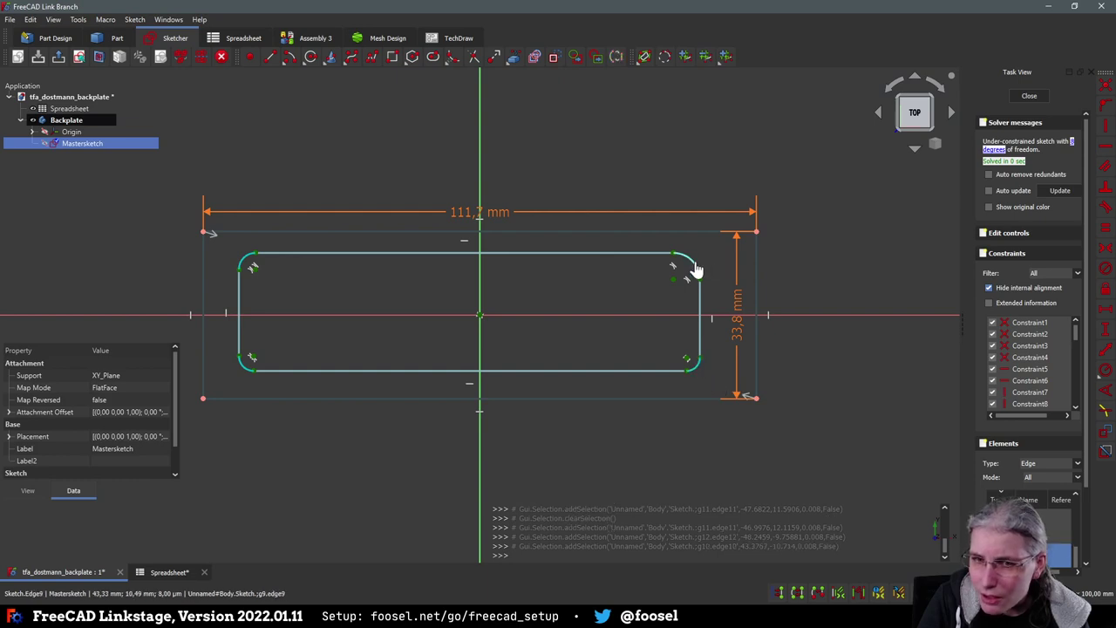
pyautogui.click(695, 270)
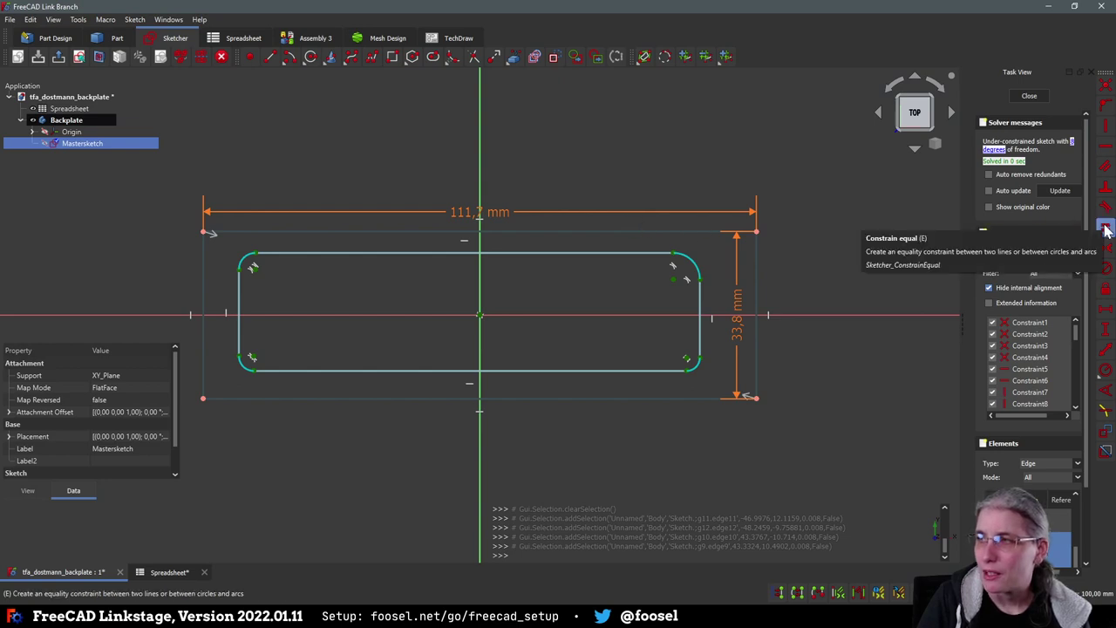
# Make the four fillets equal and drive their radius by Spreadsheet.plate_radius (2.5 mm)
pyautogui.click(1104, 229)
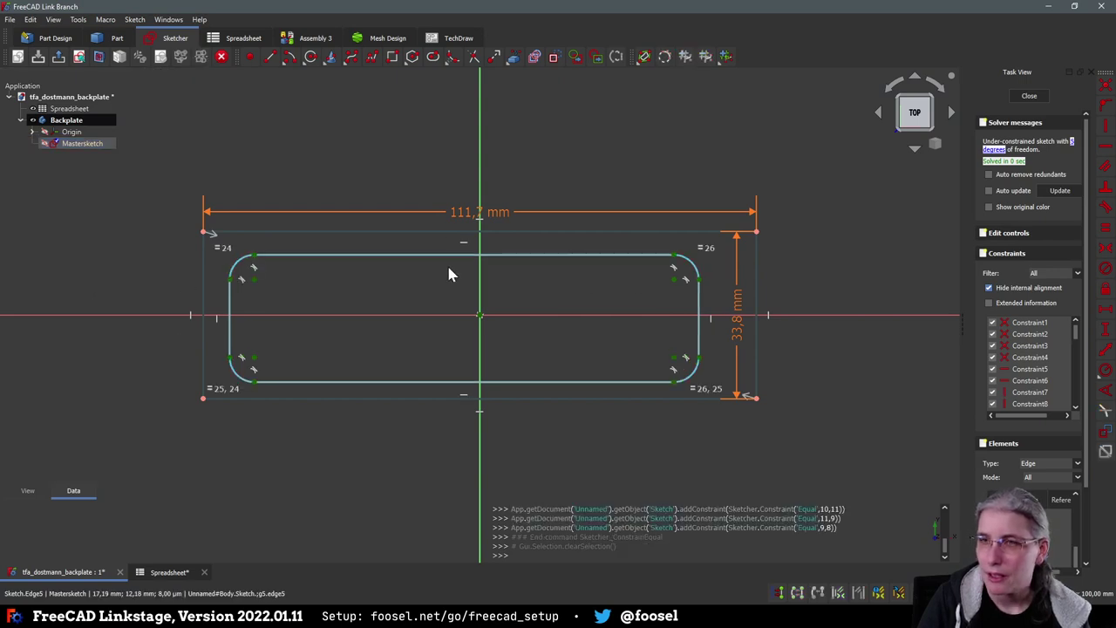
pyautogui.click(240, 266)
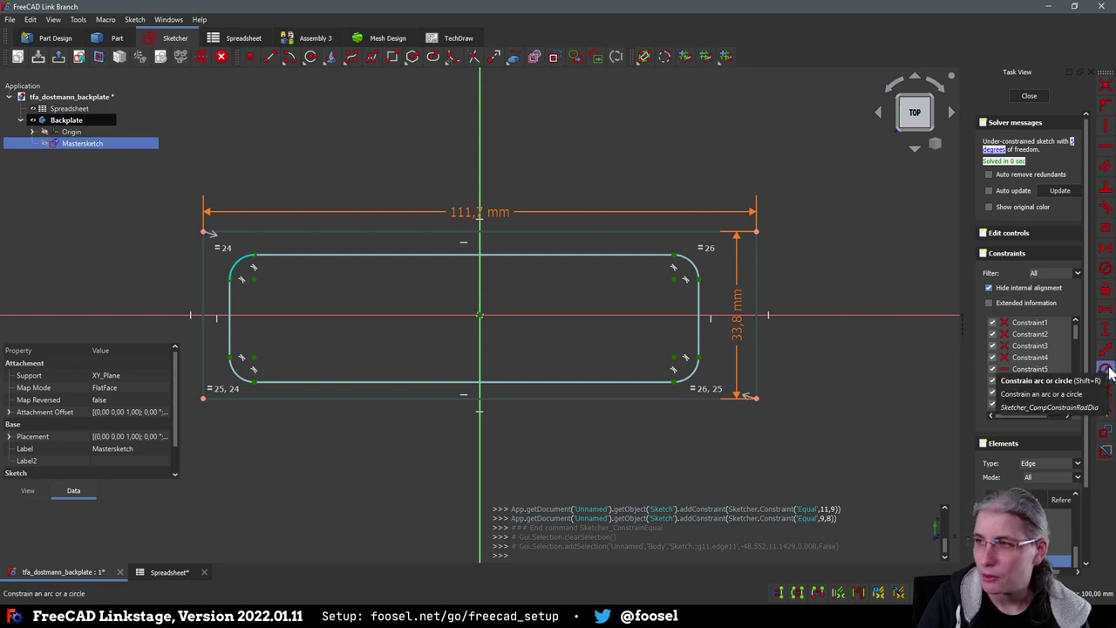
pyautogui.click(1107, 371)
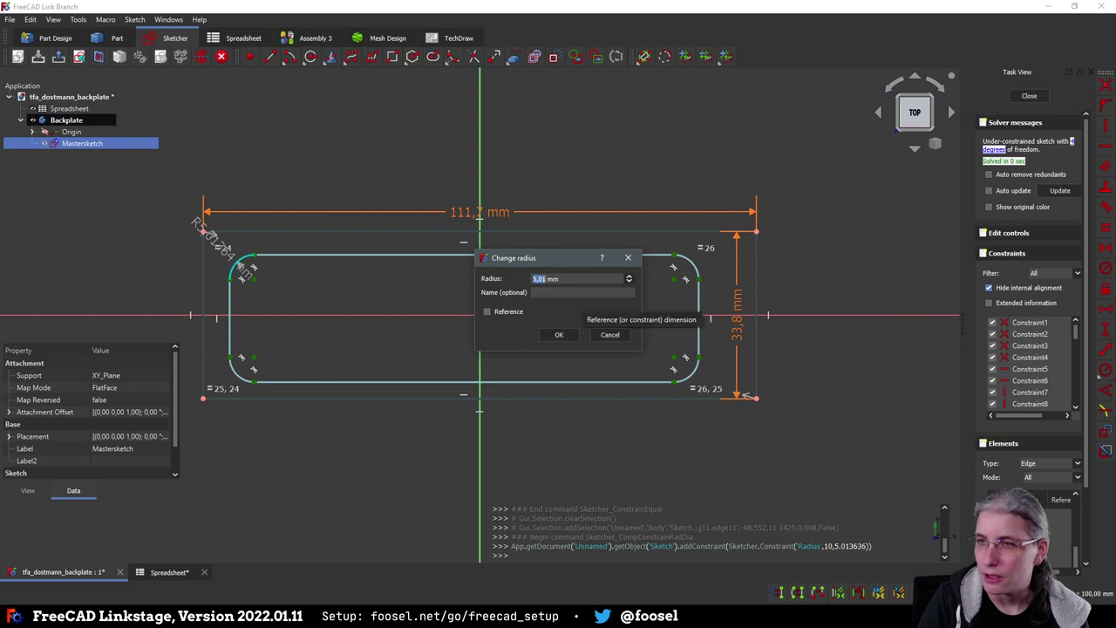
pyautogui.press('=')
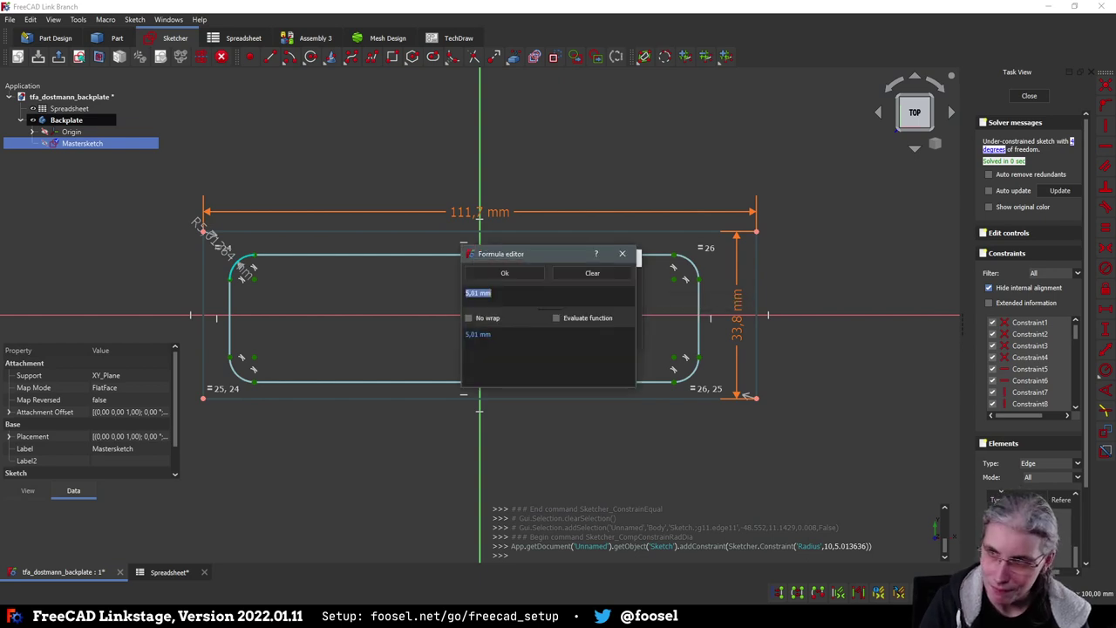
pyautogui.write('<')
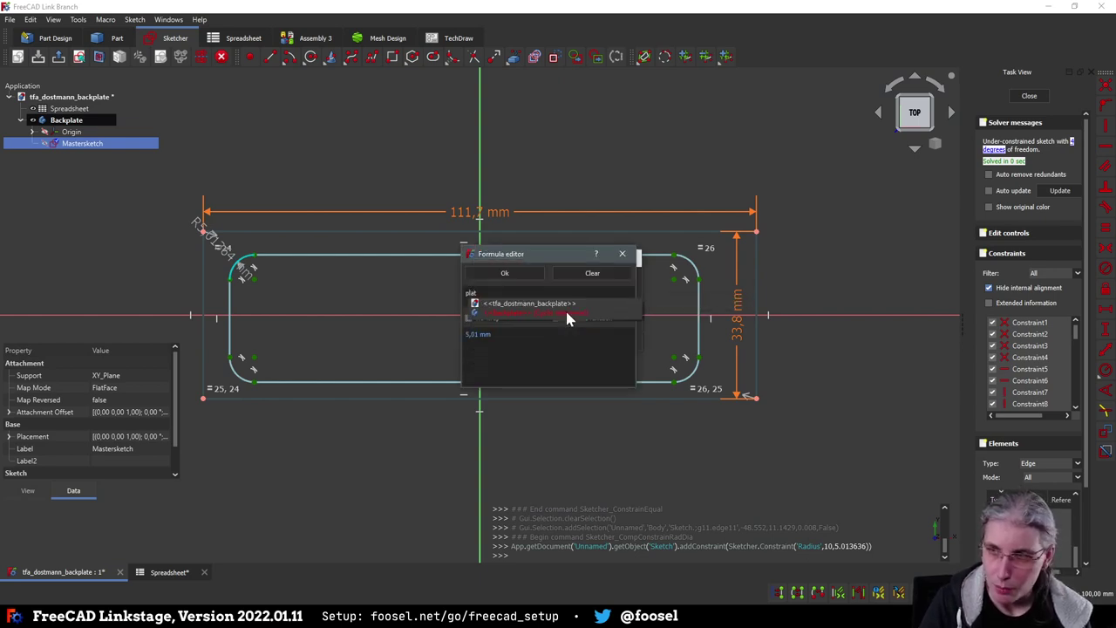
pyautogui.write('<Spr')
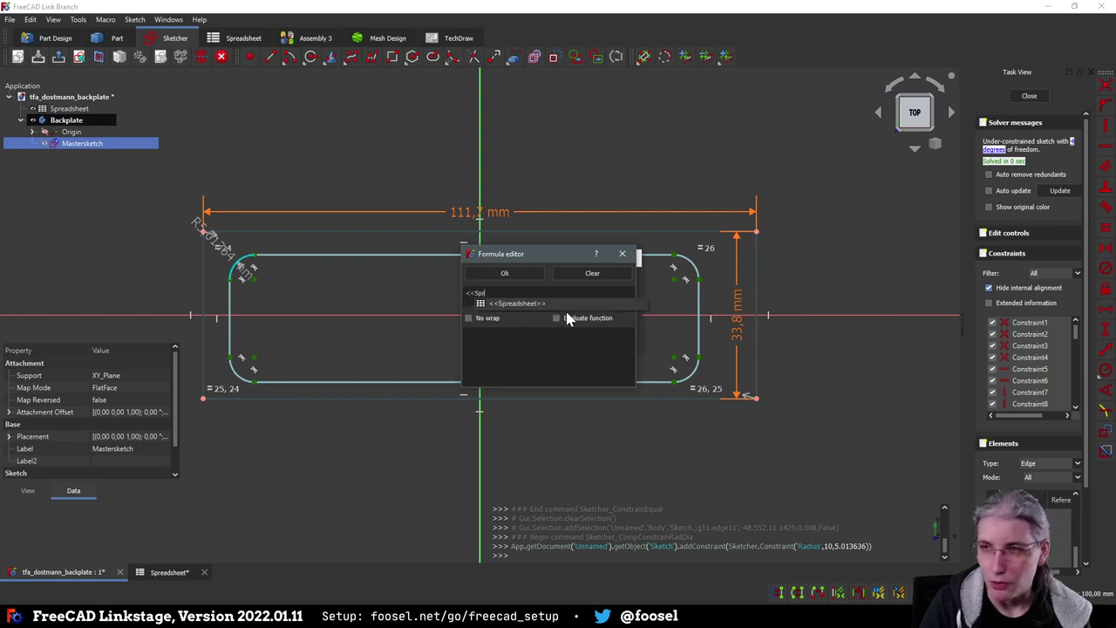
pyautogui.write('ead')
pyautogui.press('Down')
pyautogui.press('Return')
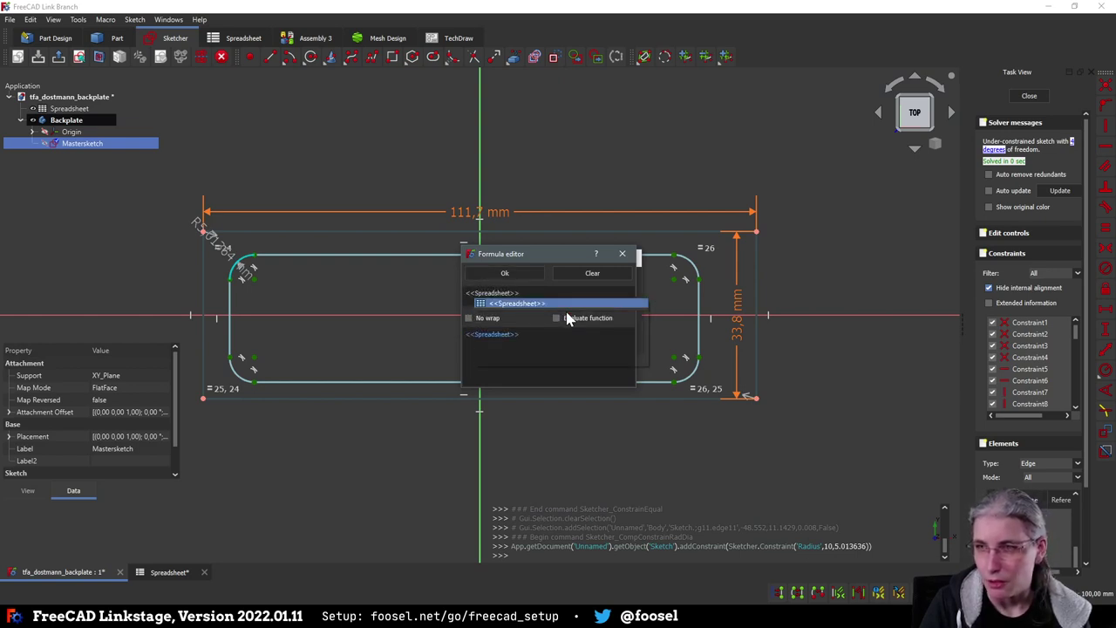
pyautogui.write('.pl')
pyautogui.press('Down')
pyautogui.press('Down')
pyautogui.press('Down')
pyautogui.press('Down')
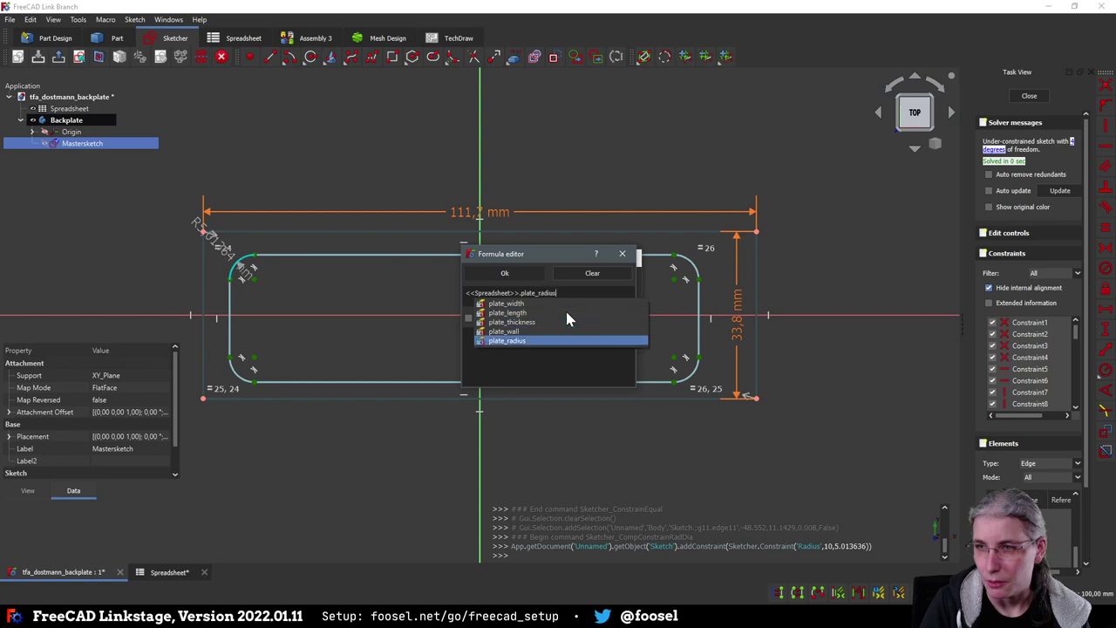
pyautogui.press('Return')
pyautogui.press('Return')
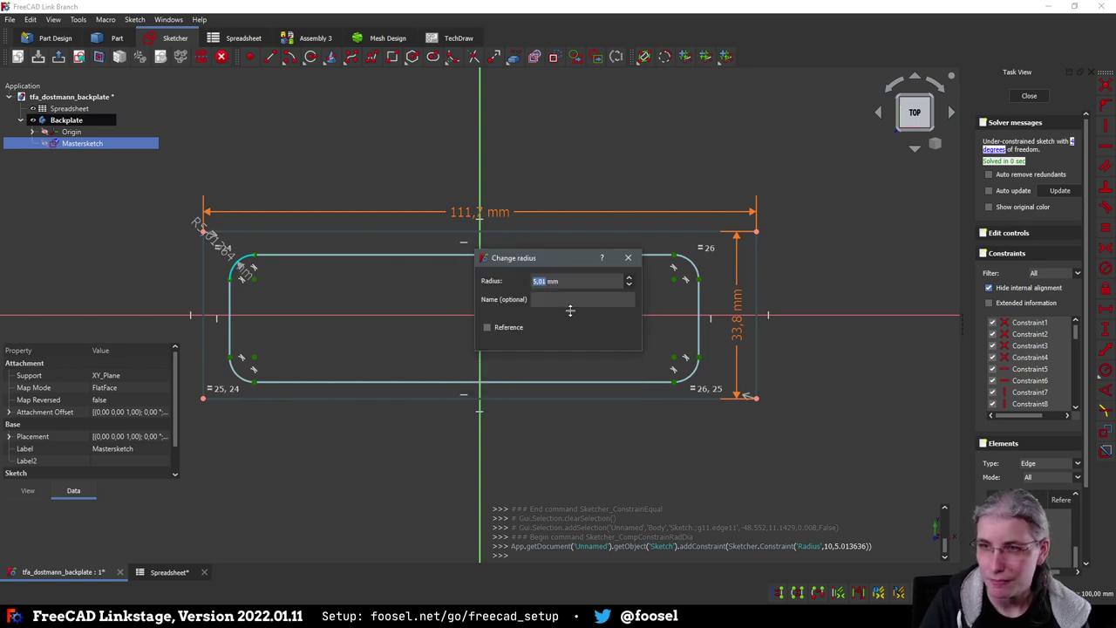
pyautogui.click(558, 335)
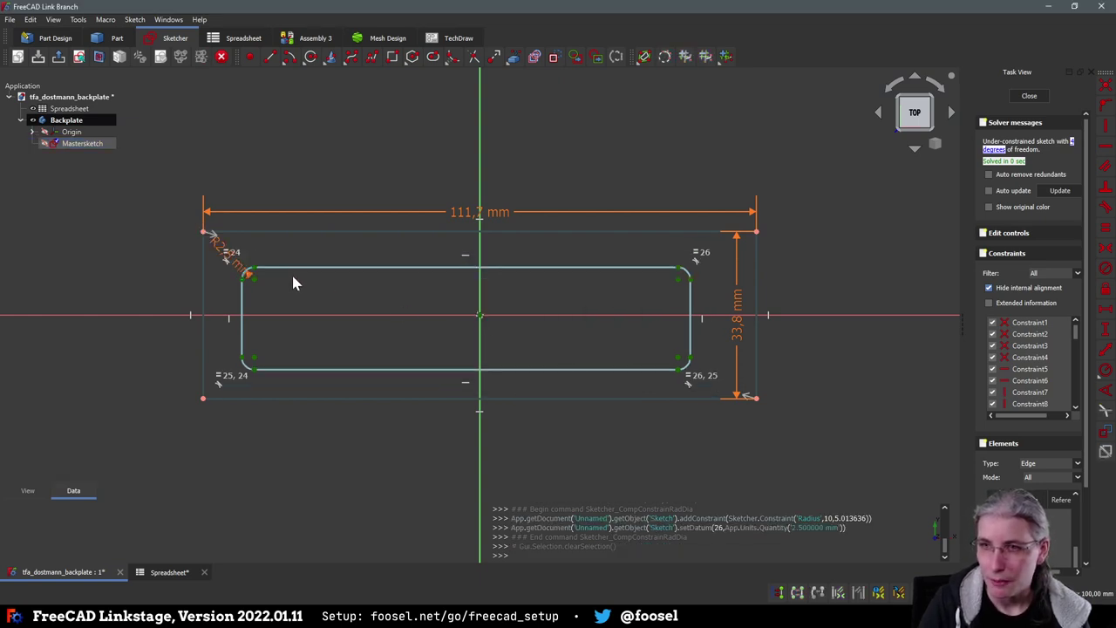
# Attach the inner shape's top and right sides onto the outer construction lines
pyautogui.click(258, 232)
pyautogui.press('c')
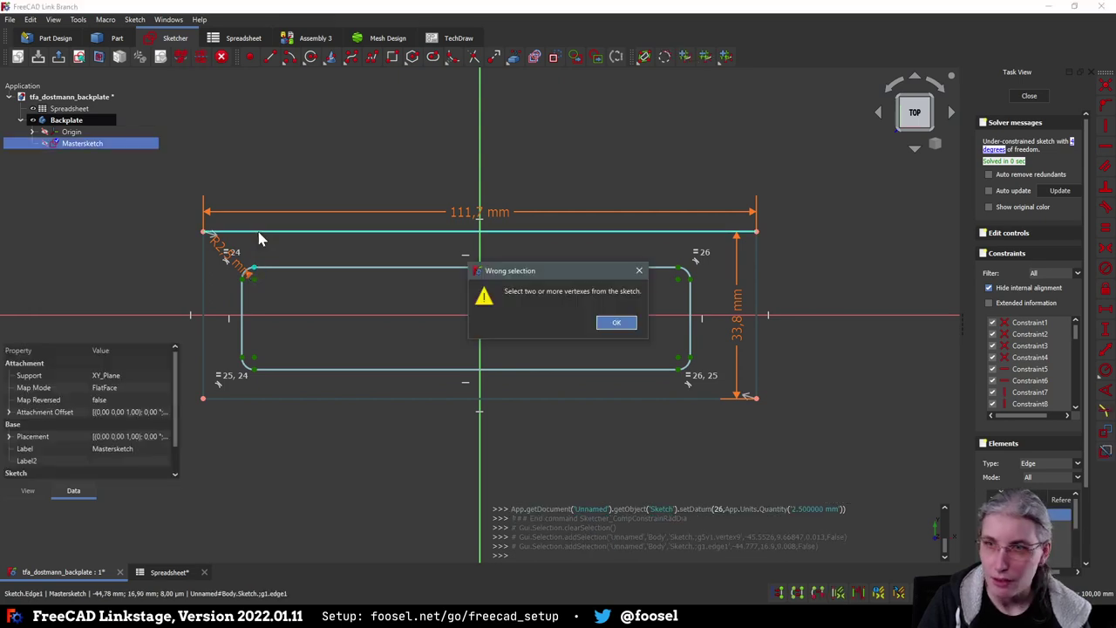
pyautogui.click(616, 322)
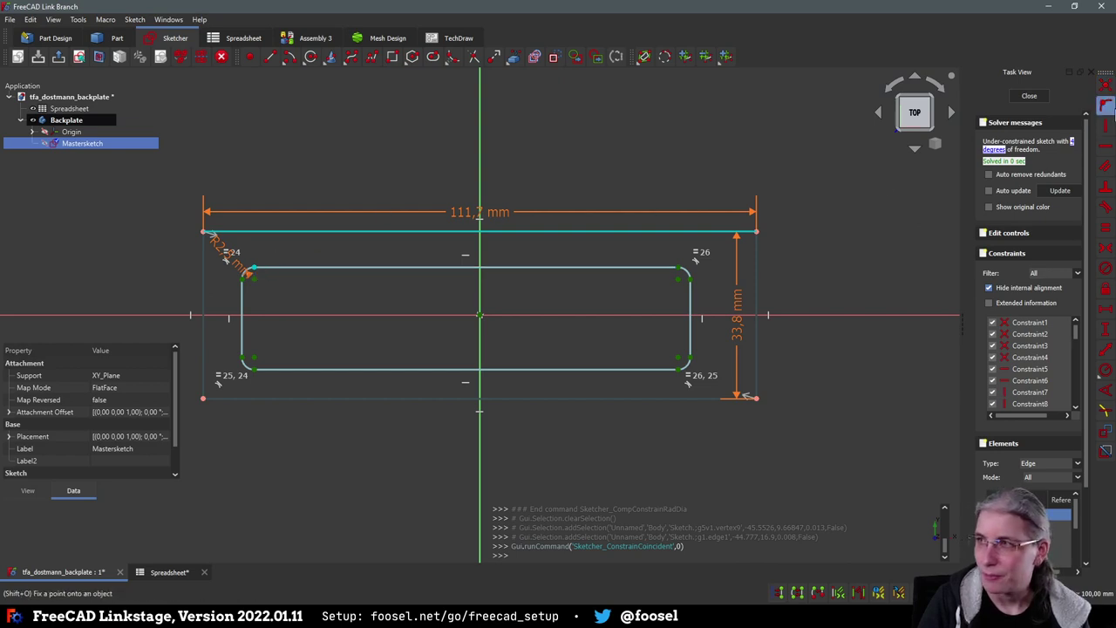
pyautogui.click(1104, 104)
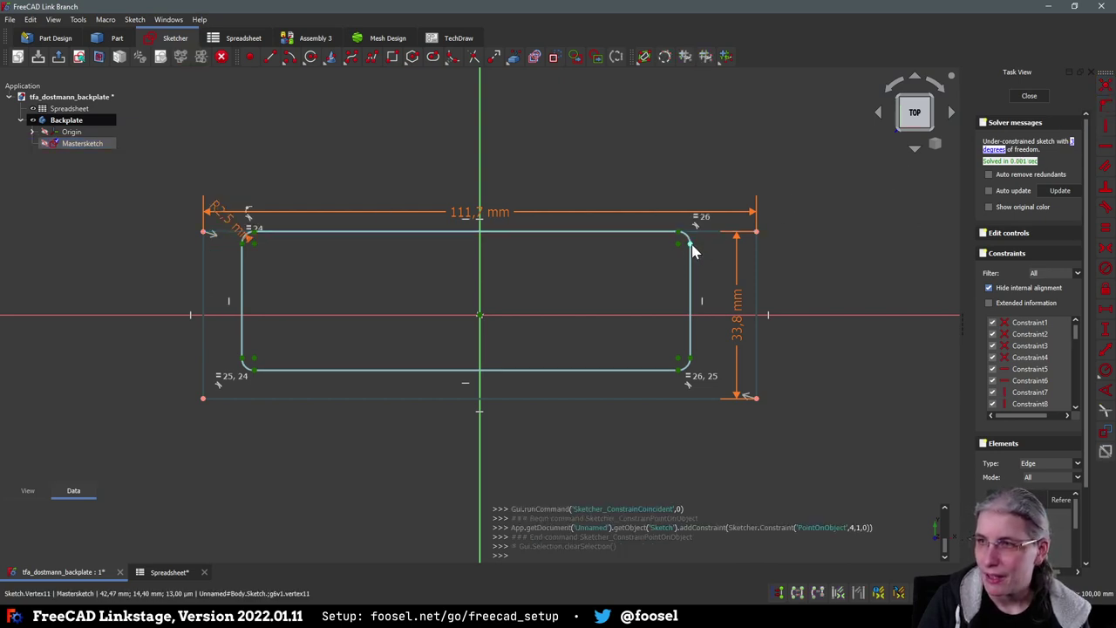
pyautogui.click(693, 251)
pyautogui.click(757, 260)
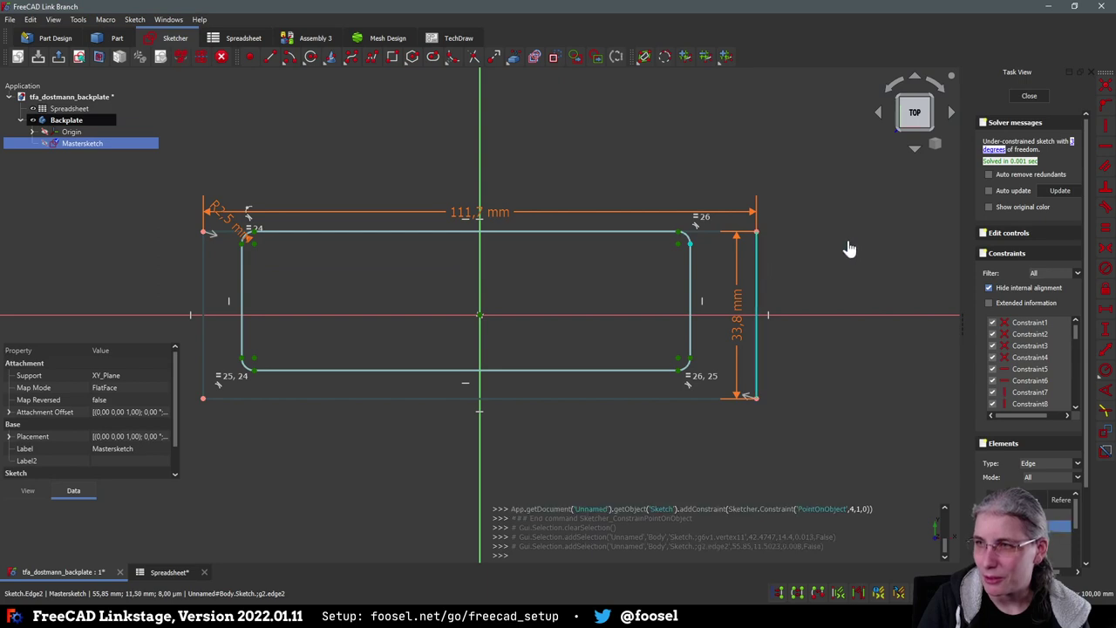
pyautogui.click(1104, 105)
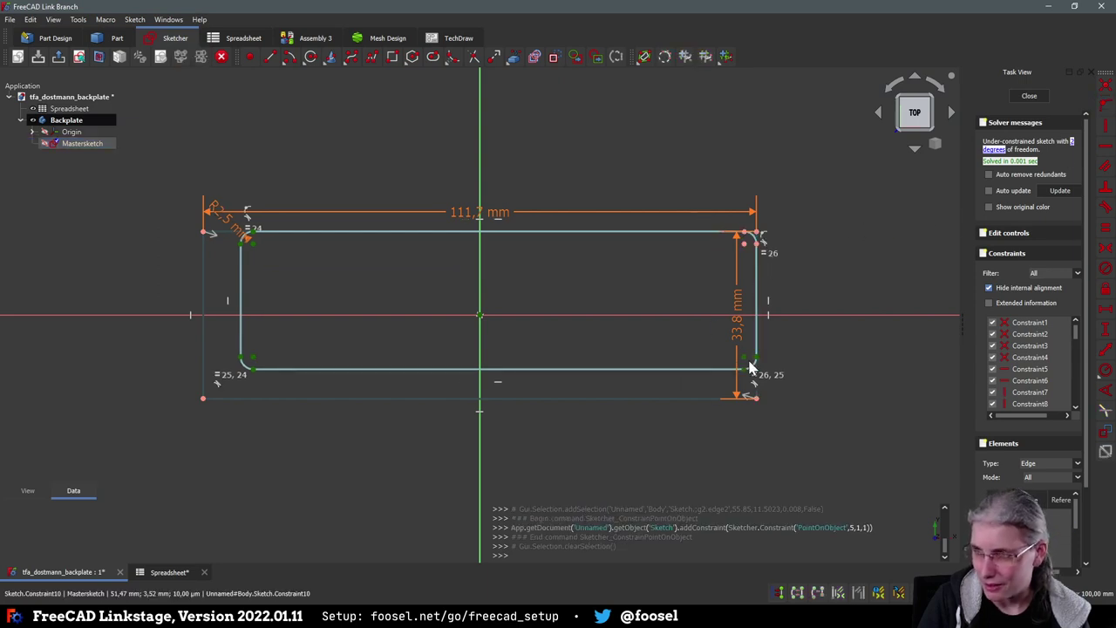
# Attach the inner shape's bottom and left sides onto the outer lines, fully constraining the sketch
pyautogui.click(702, 399)
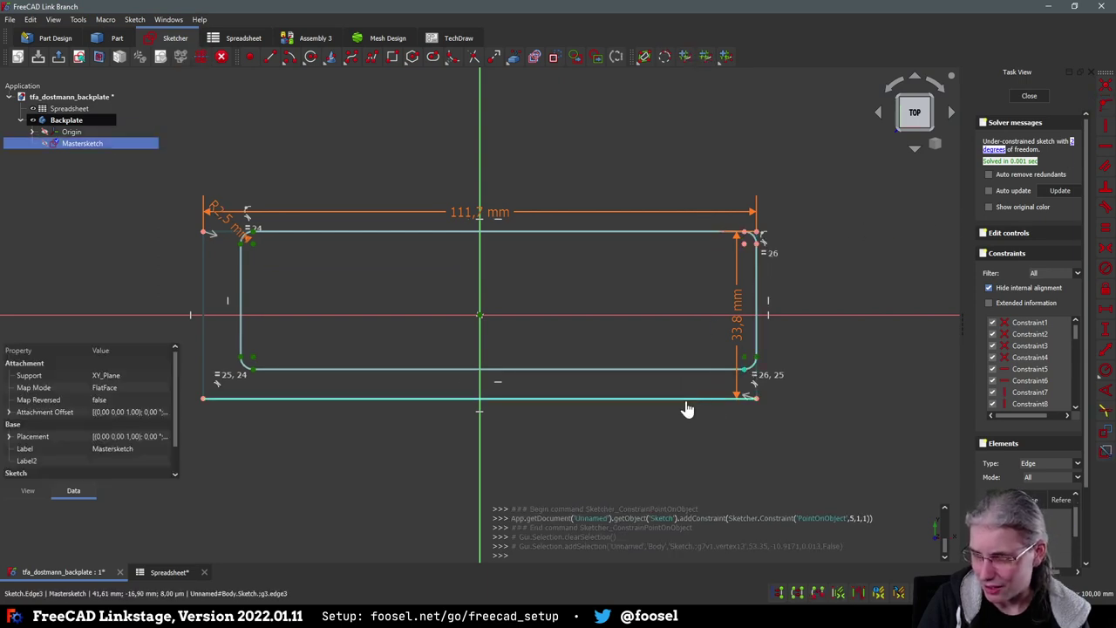
pyautogui.click(685, 402)
pyautogui.click(1104, 104)
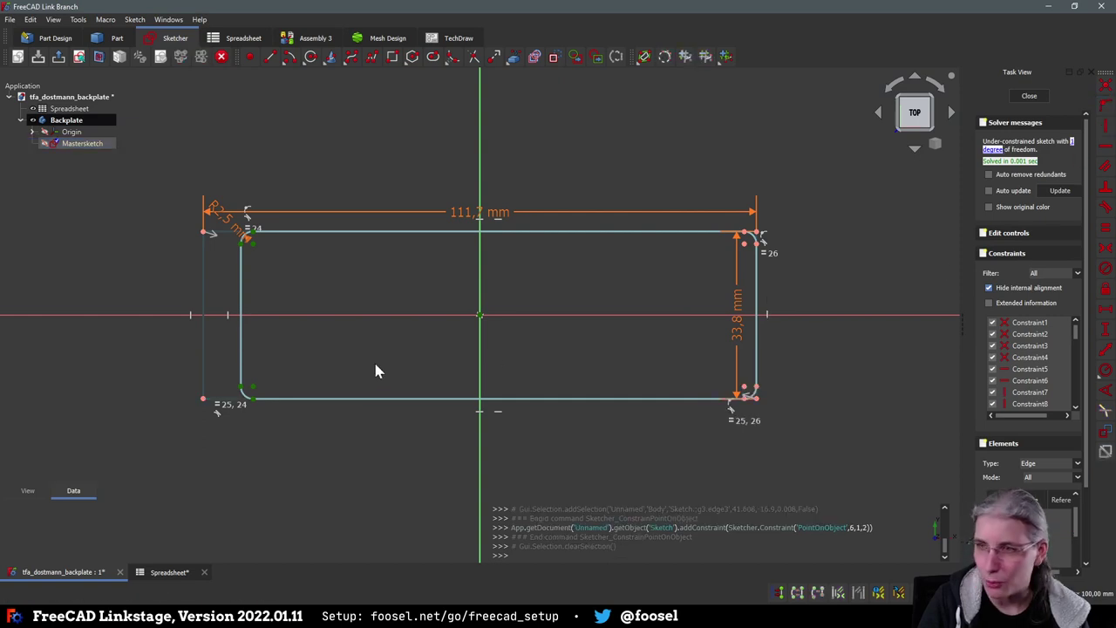
pyautogui.click(203, 373)
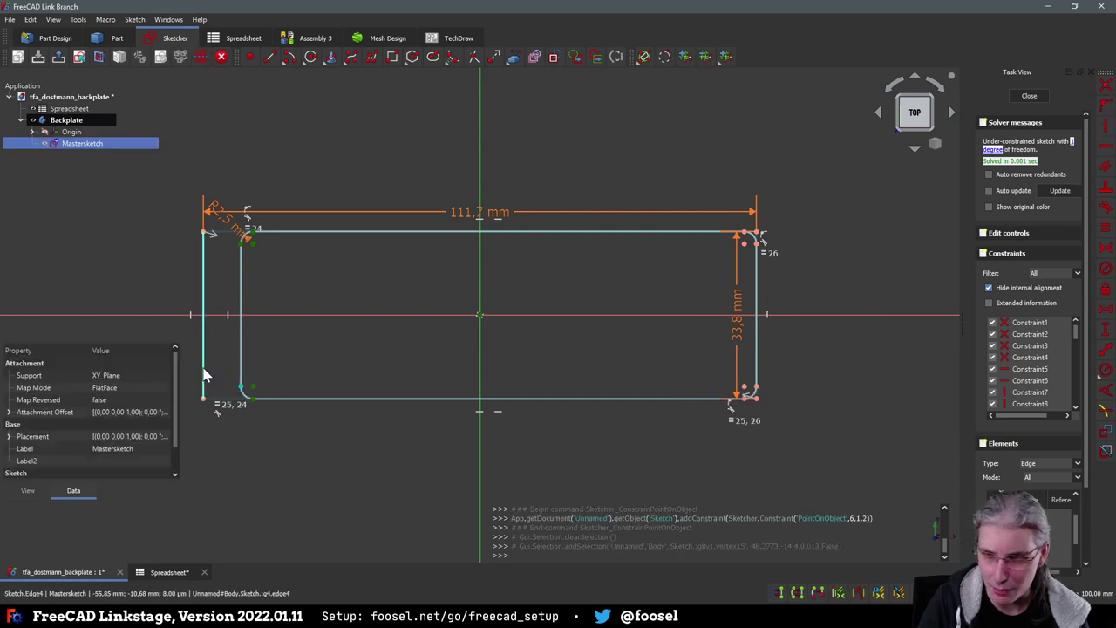
pyautogui.click(203, 373)
pyautogui.click(1105, 104)
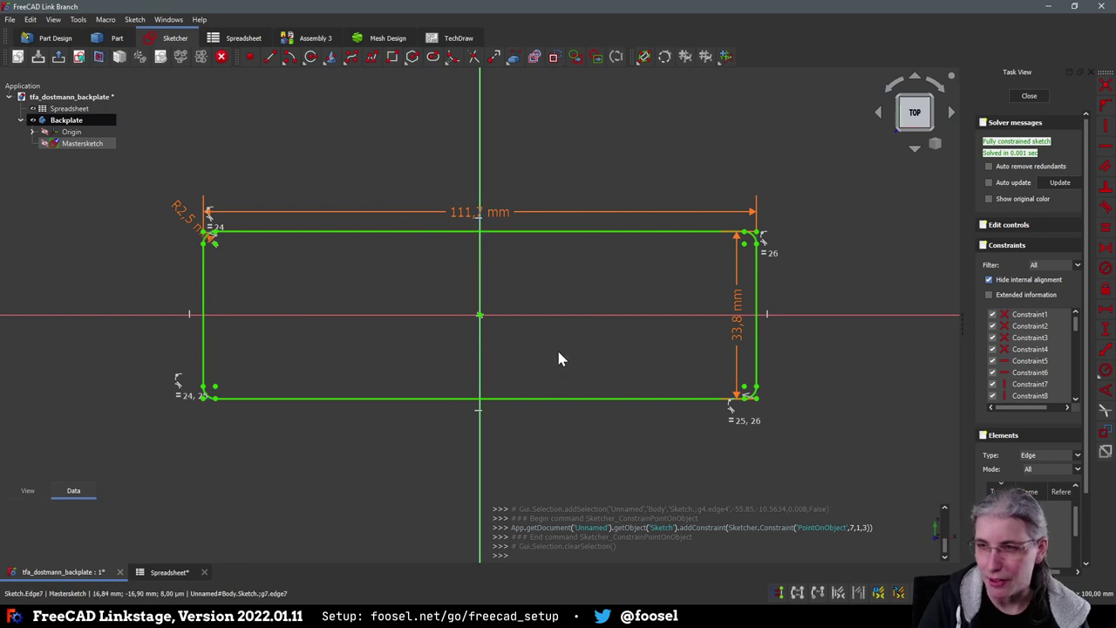
# Draw a three-segment bracket of regular lines below the bottom edge, left of centre
pyautogui.click(555, 58)
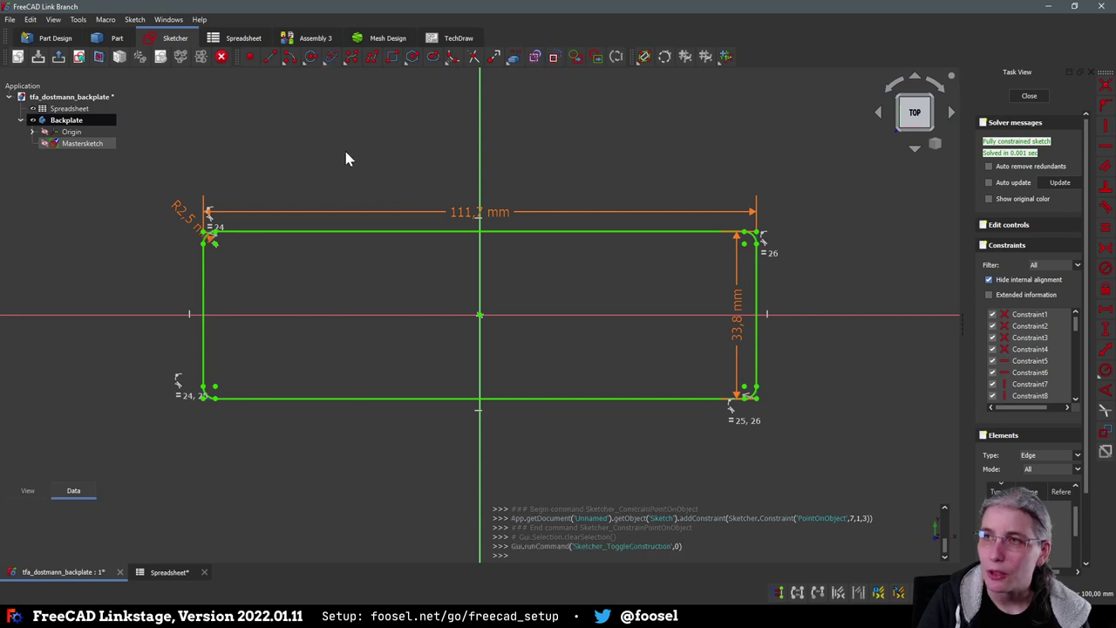
pyautogui.click(273, 59)
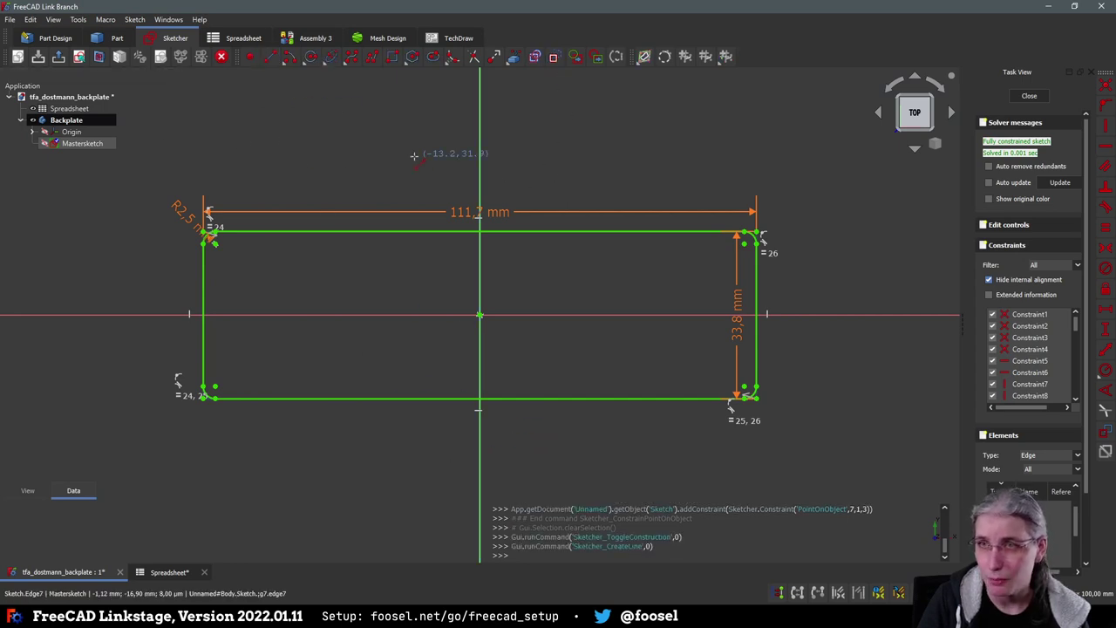
pyautogui.click(452, 398)
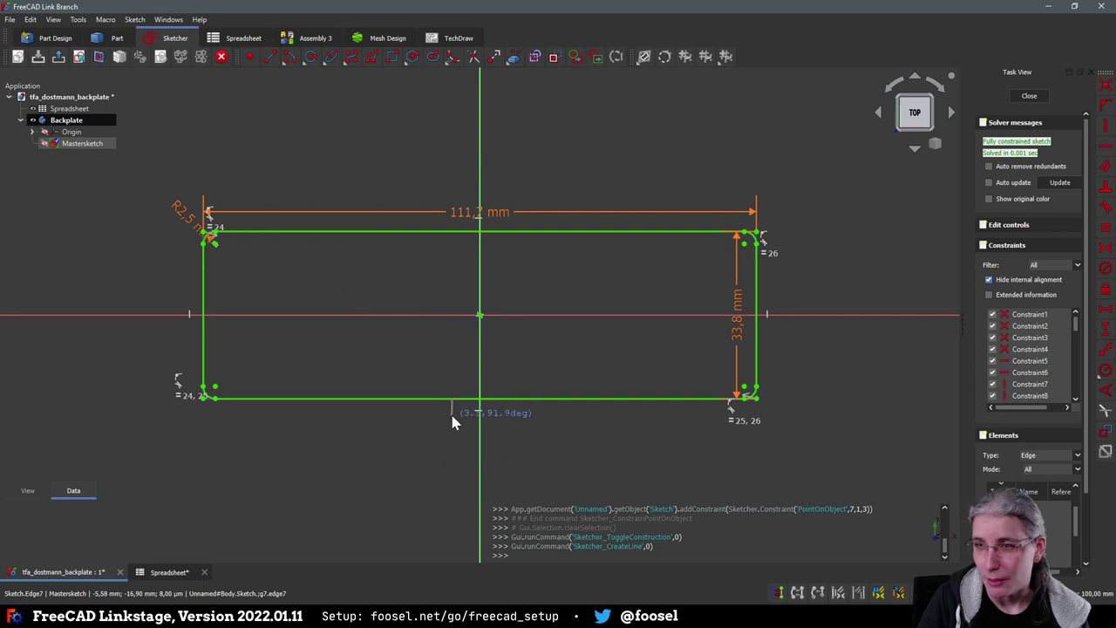
pyautogui.click(452, 416)
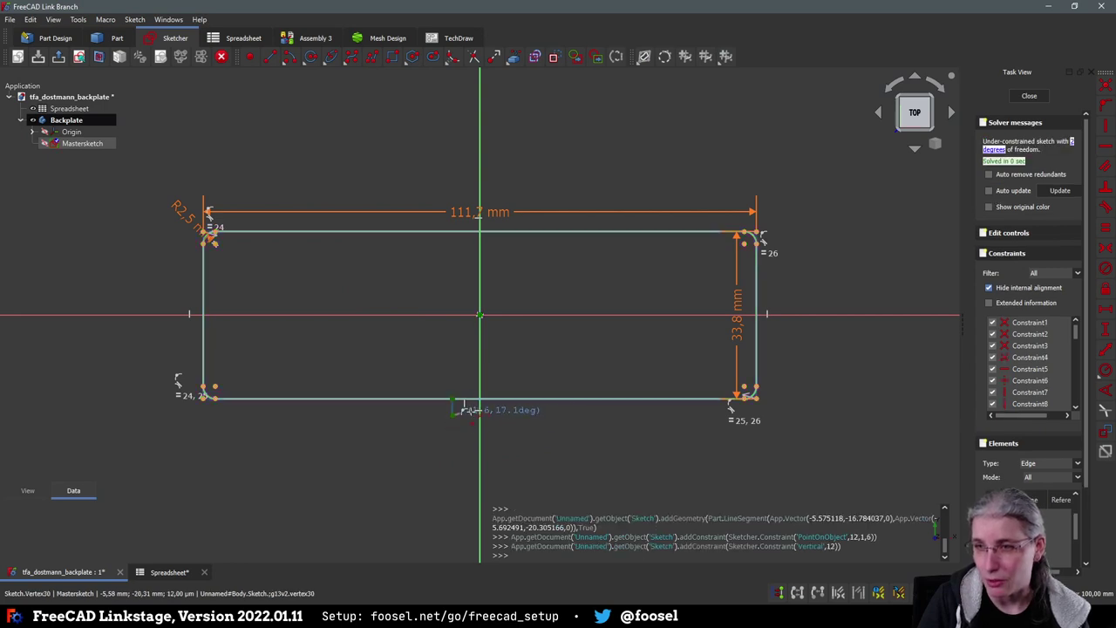
pyautogui.click(504, 416)
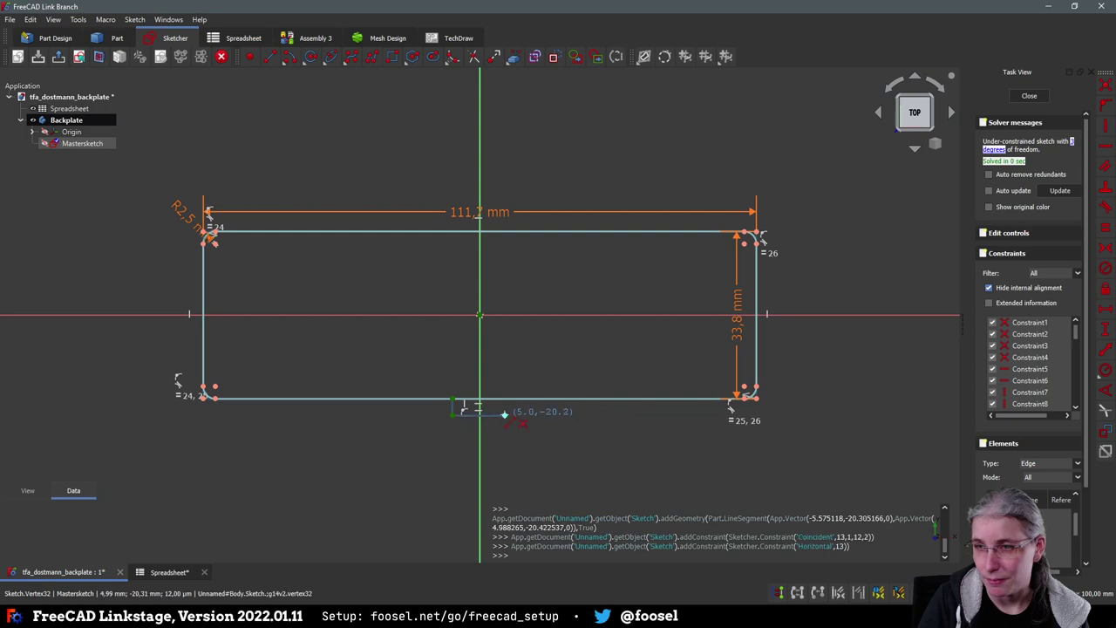
pyautogui.click(504, 398)
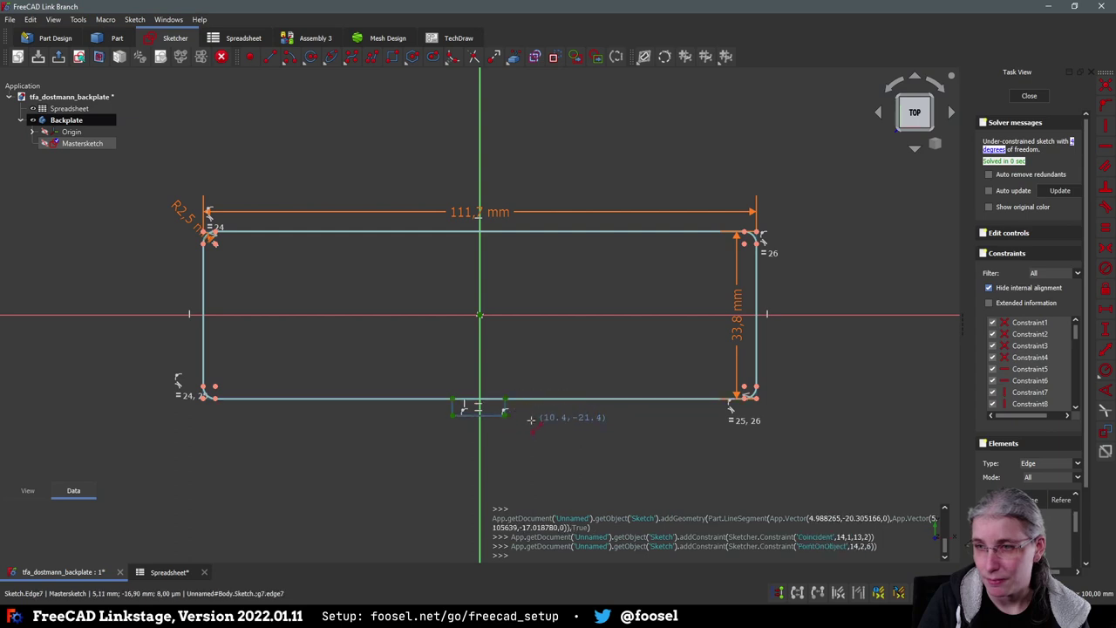
pyautogui.rightClick(473, 428)
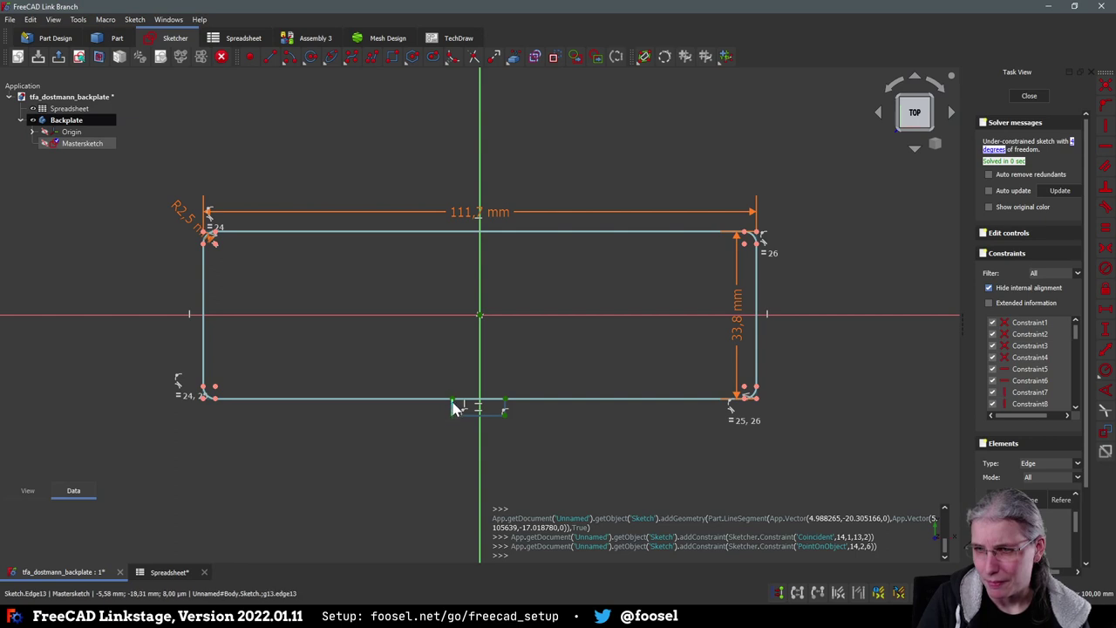
# Select the bracket's two end points and the vertical axis
pyautogui.click(452, 402)
pyautogui.click(507, 399)
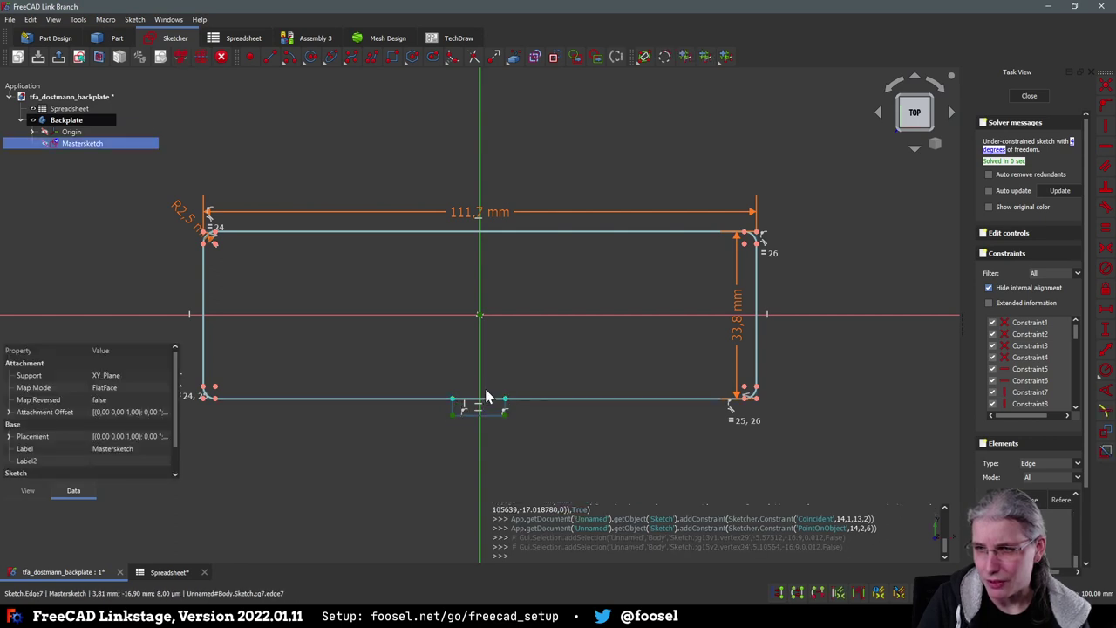
pyautogui.click(479, 397)
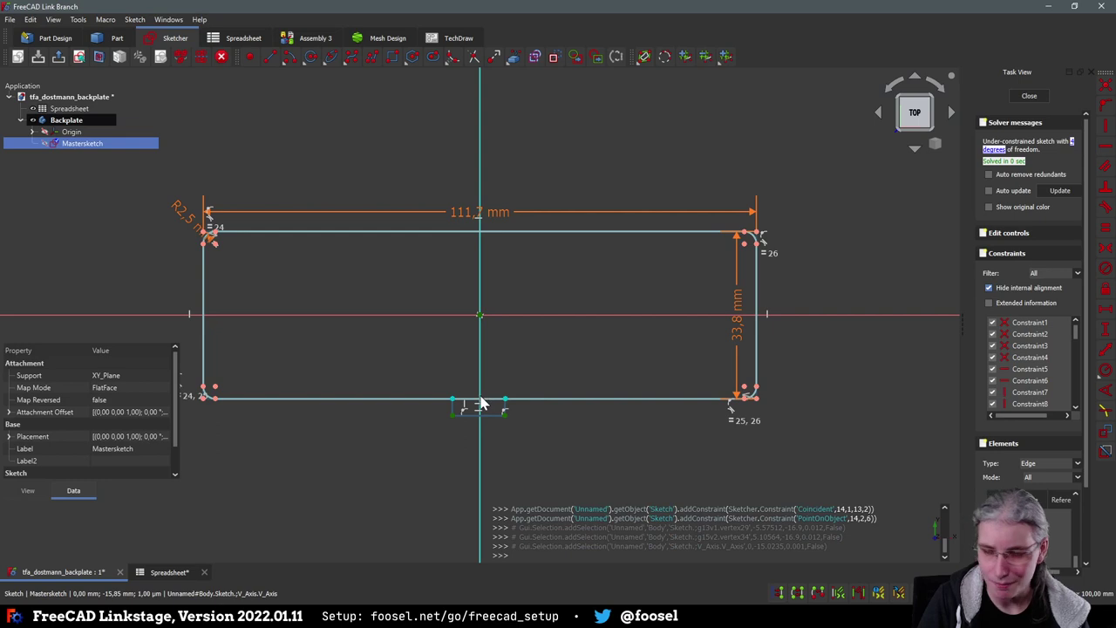
# Make the bracket ends symmetric about the V axis, delete the redundant constraint, and set the right side vertical
pyautogui.press('s')
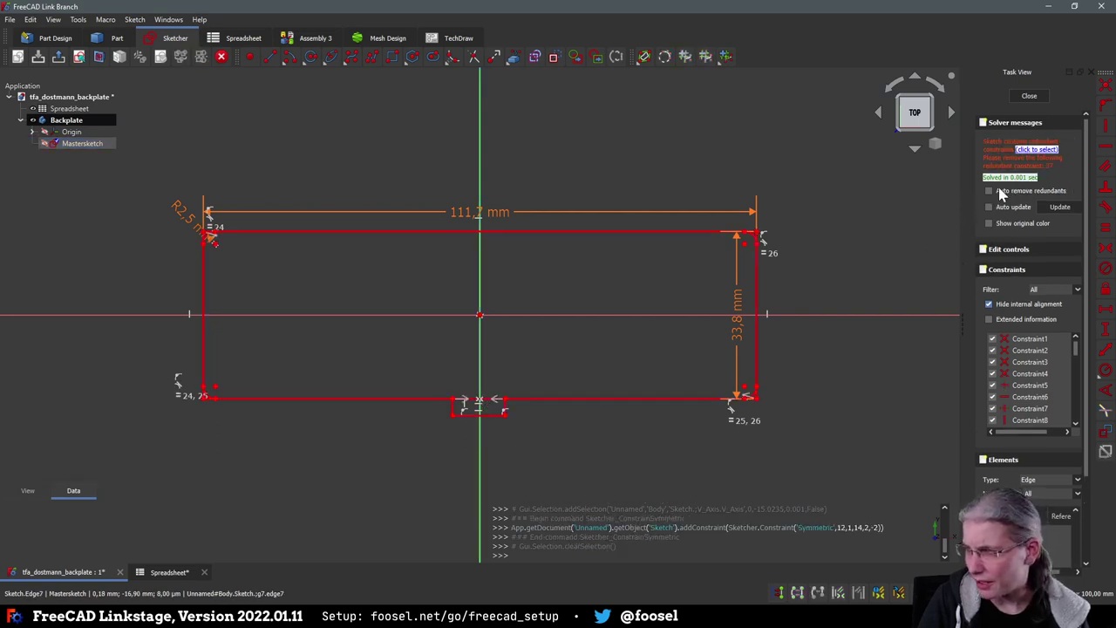
pyautogui.click(1037, 150)
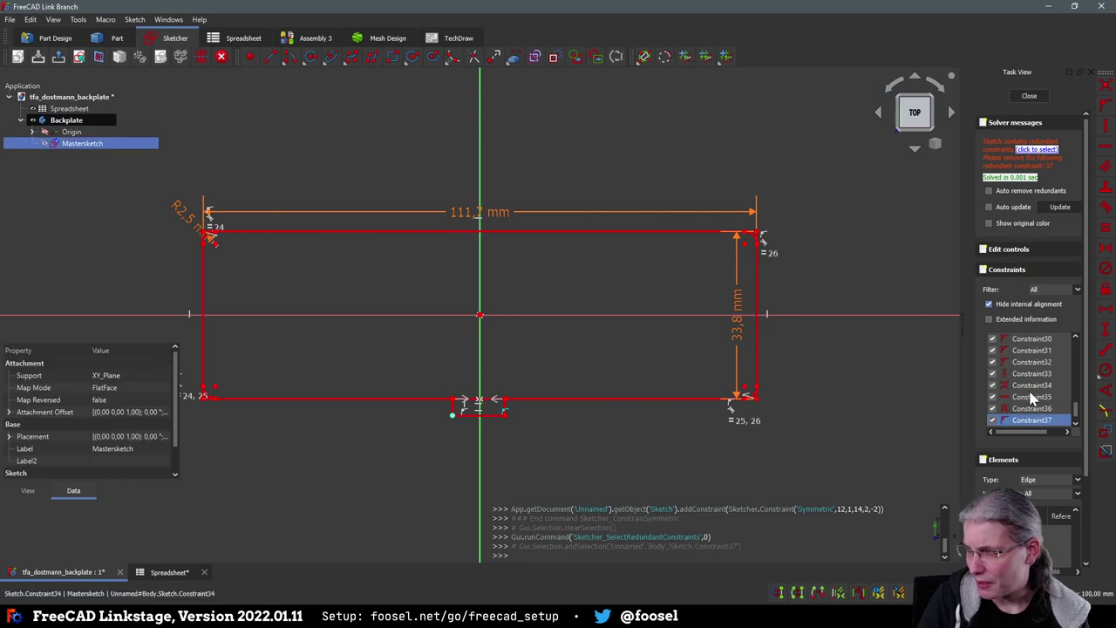
pyautogui.scroll(-3, 1028, 406)
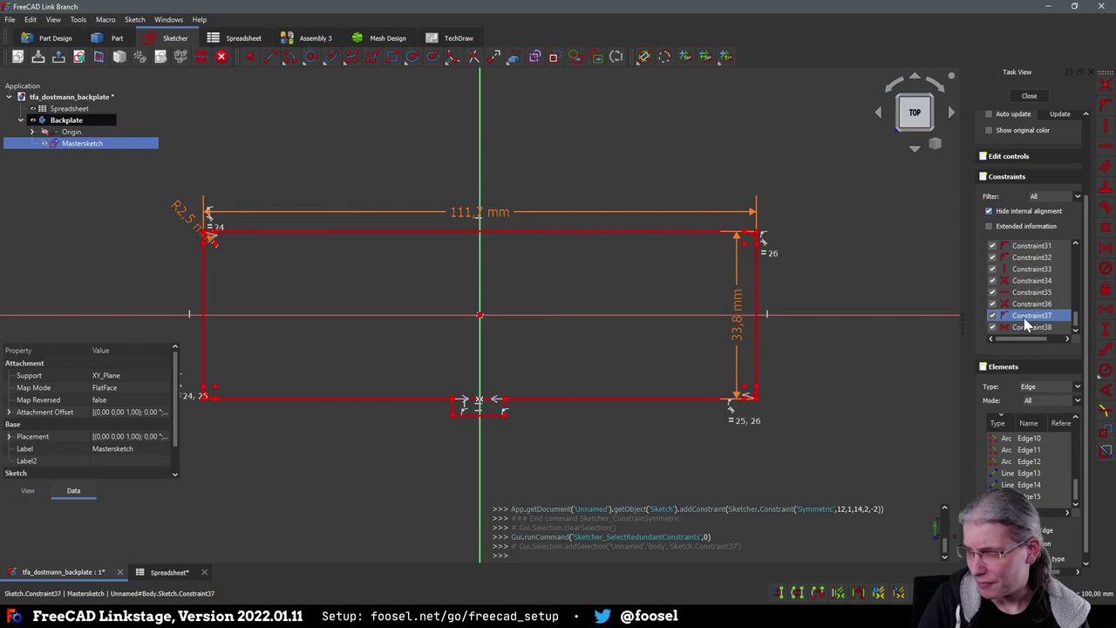
pyautogui.press('Delete')
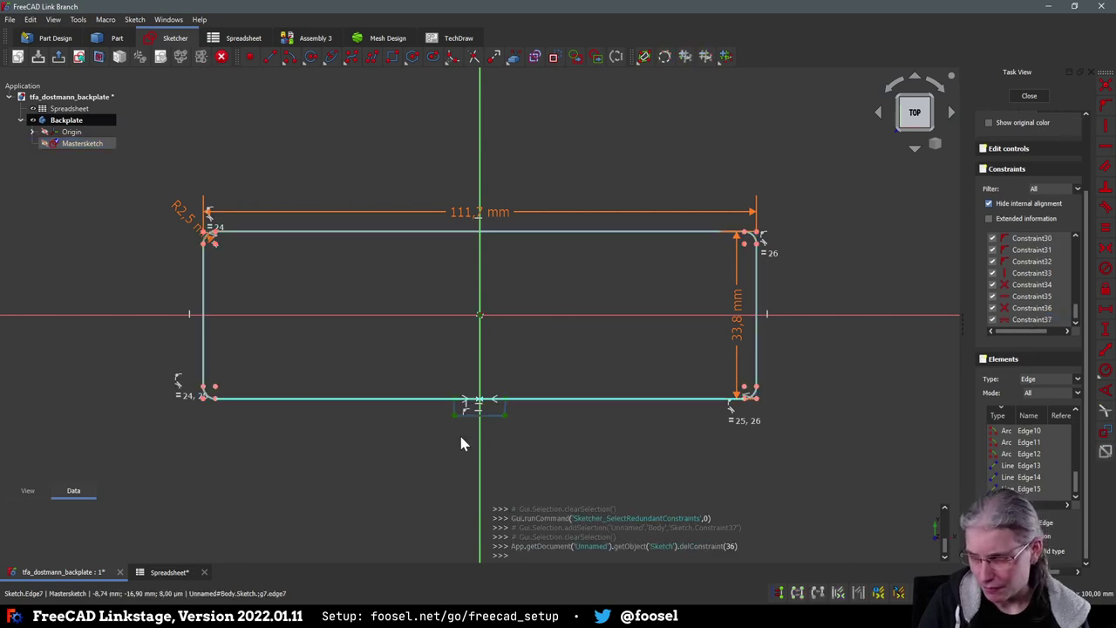
pyautogui.moveTo(504, 398)
pyautogui.mouseDown()
pyautogui.moveTo(509, 422)
pyautogui.moveTo(485, 413)
pyautogui.moveTo(505, 411)
pyautogui.mouseUp()
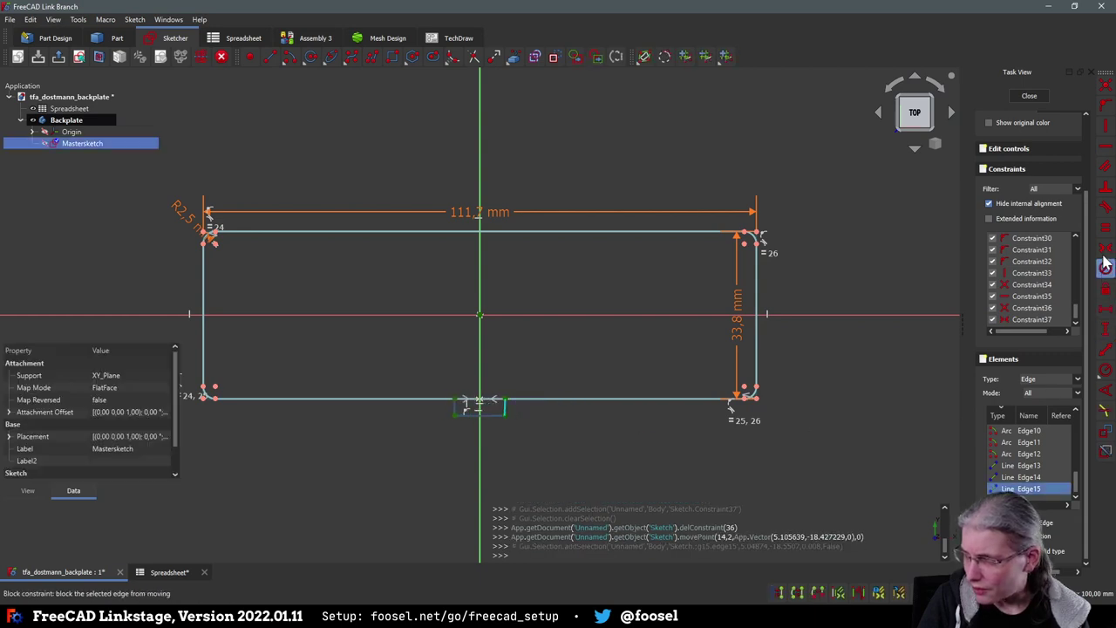
pyautogui.click(1105, 126)
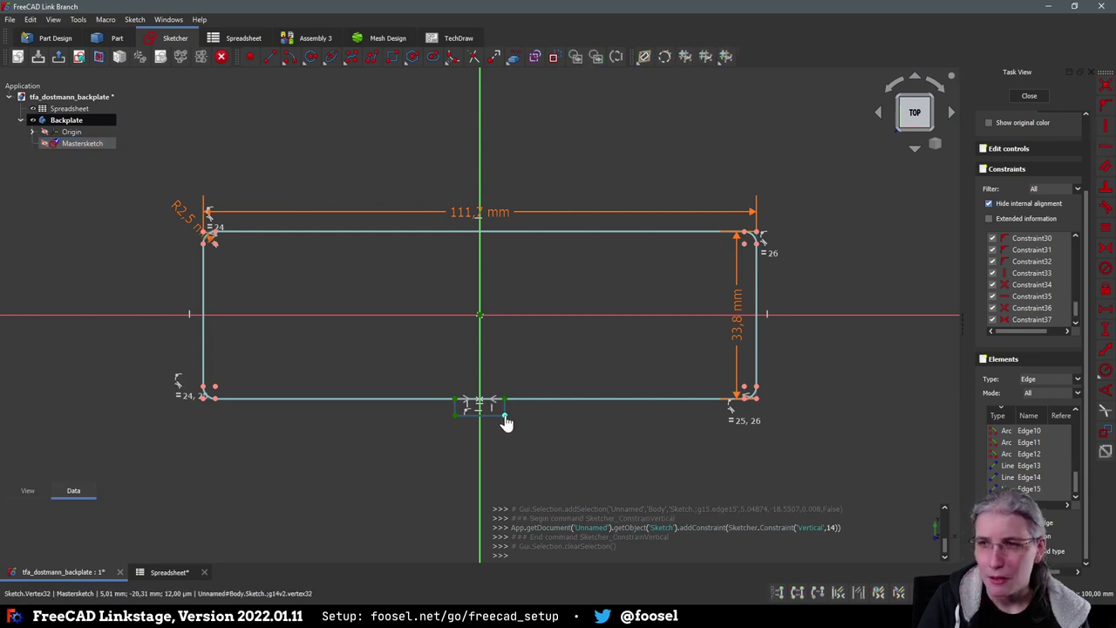
# Enlarge the tab, select the rectangle's corner points, and move the 33.8 mm dimension outside the right side
pyautogui.moveTo(505, 412)
pyautogui.mouseDown()
pyautogui.moveTo(494, 408)
pyautogui.moveTo(515, 439)
pyautogui.moveTo(529, 419)
pyautogui.moveTo(540, 451)
pyautogui.moveTo(512, 419)
pyautogui.mouseUp()
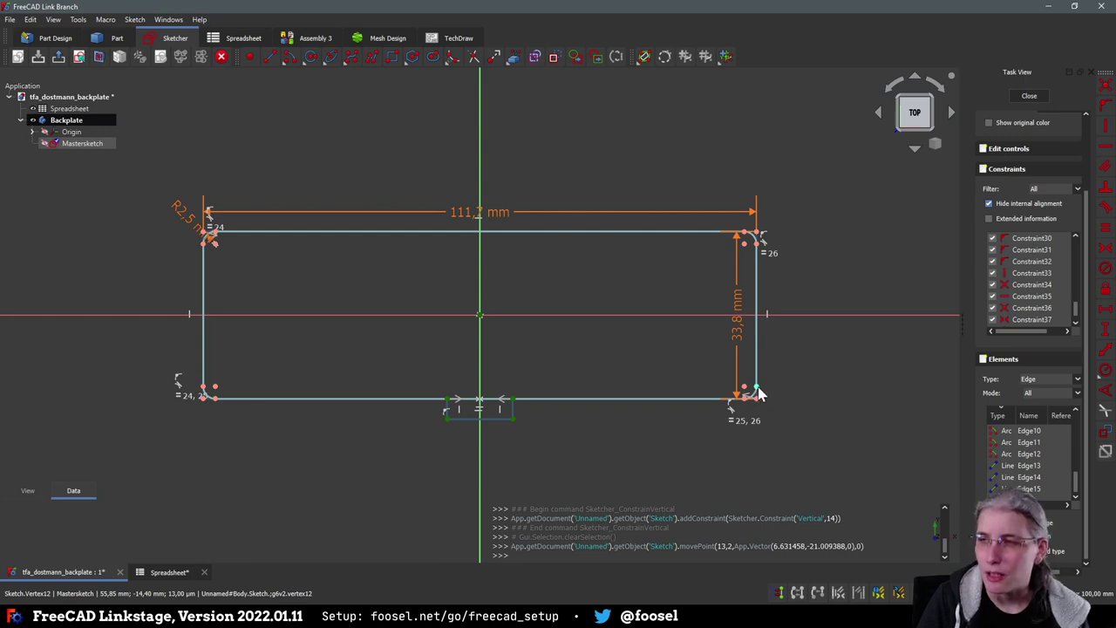
pyautogui.click(758, 392)
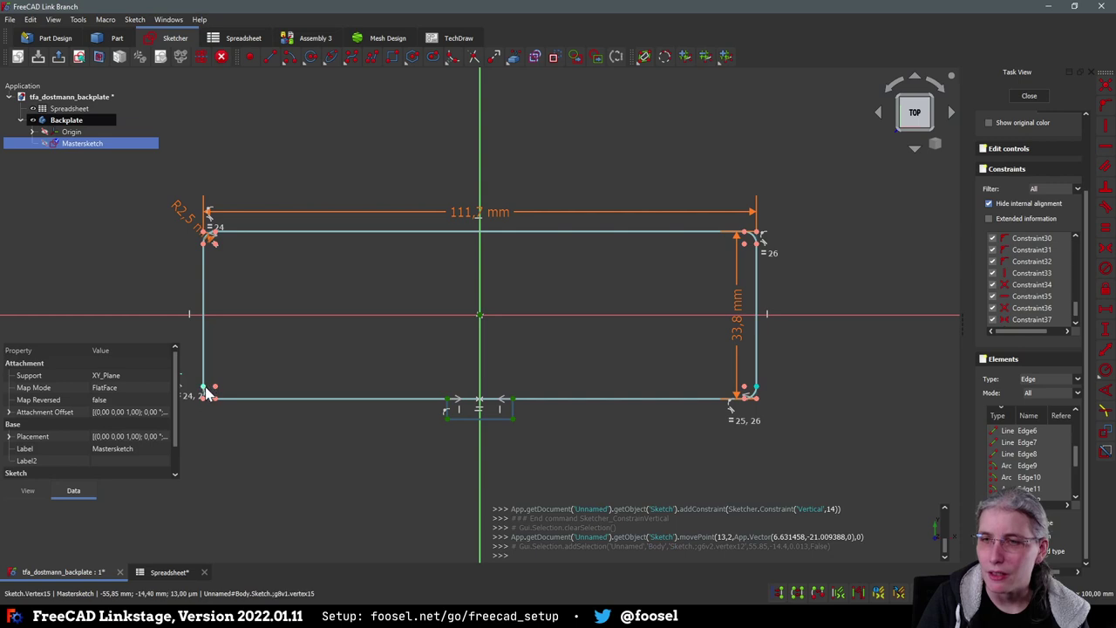
pyautogui.click(206, 392)
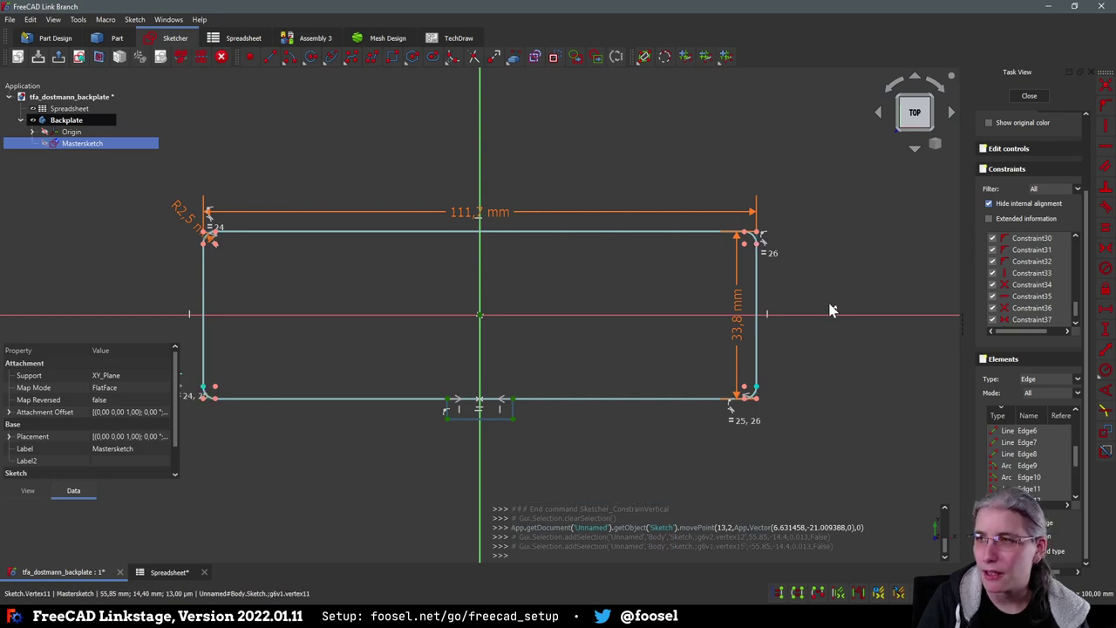
pyautogui.click(742, 234)
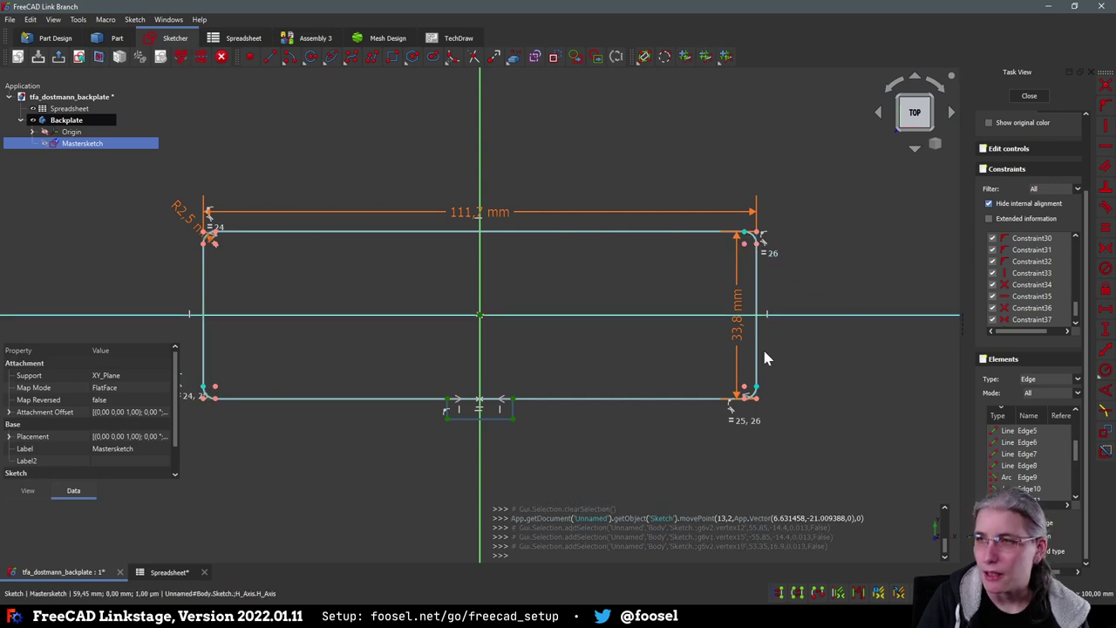
pyautogui.click(742, 395)
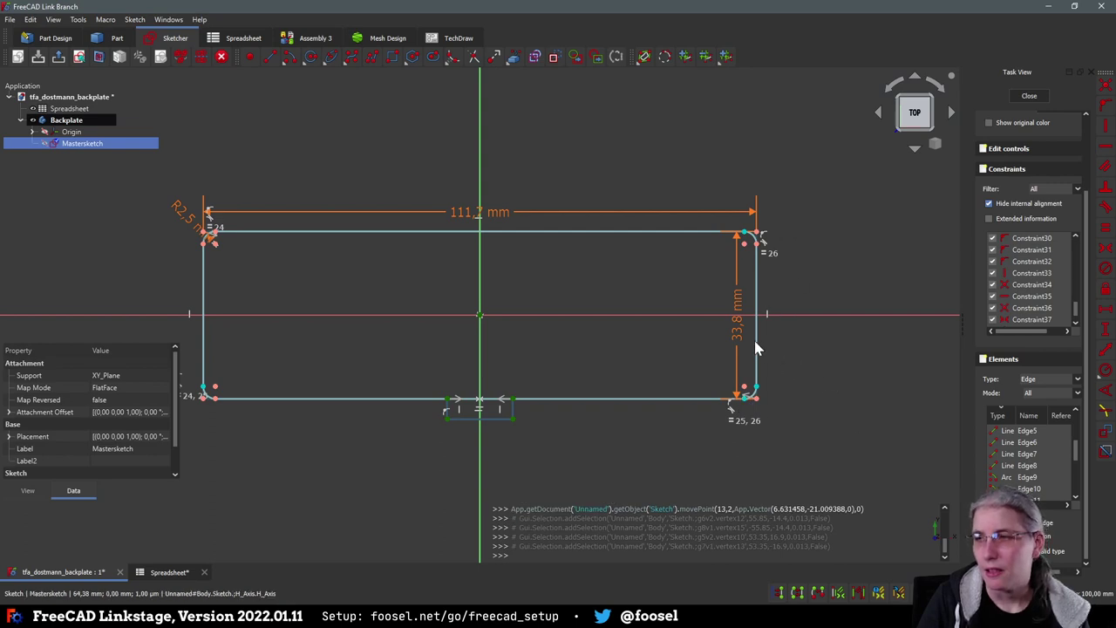
pyautogui.moveTo(739, 345); pyautogui.dragTo(800, 339)
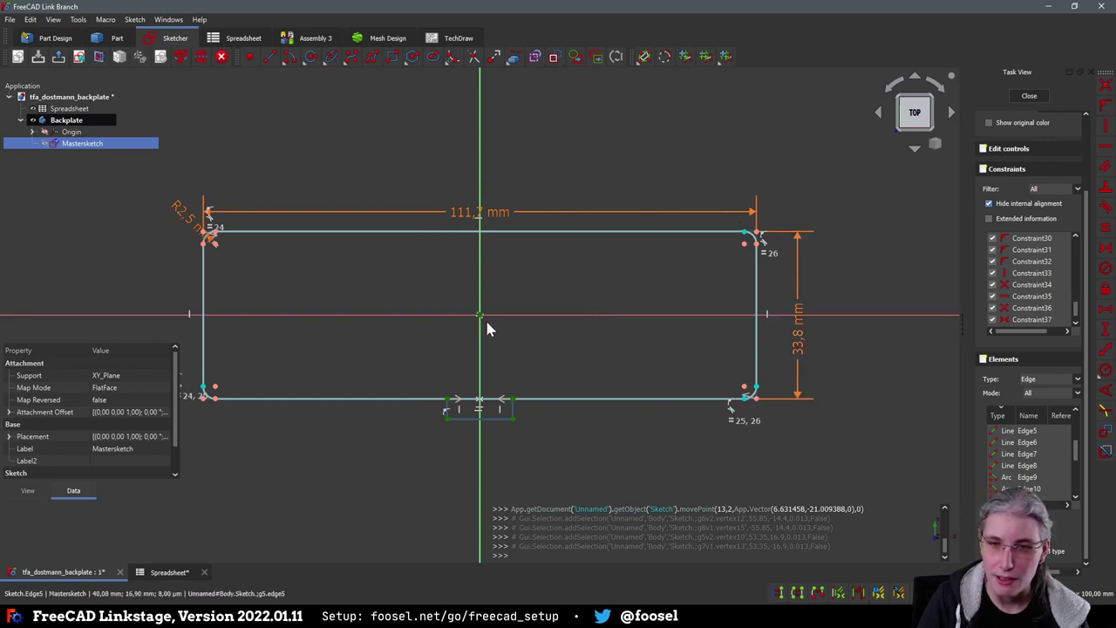
# Switch the tab's three outline edges from construction to regular geometry
pyautogui.click(681, 285)
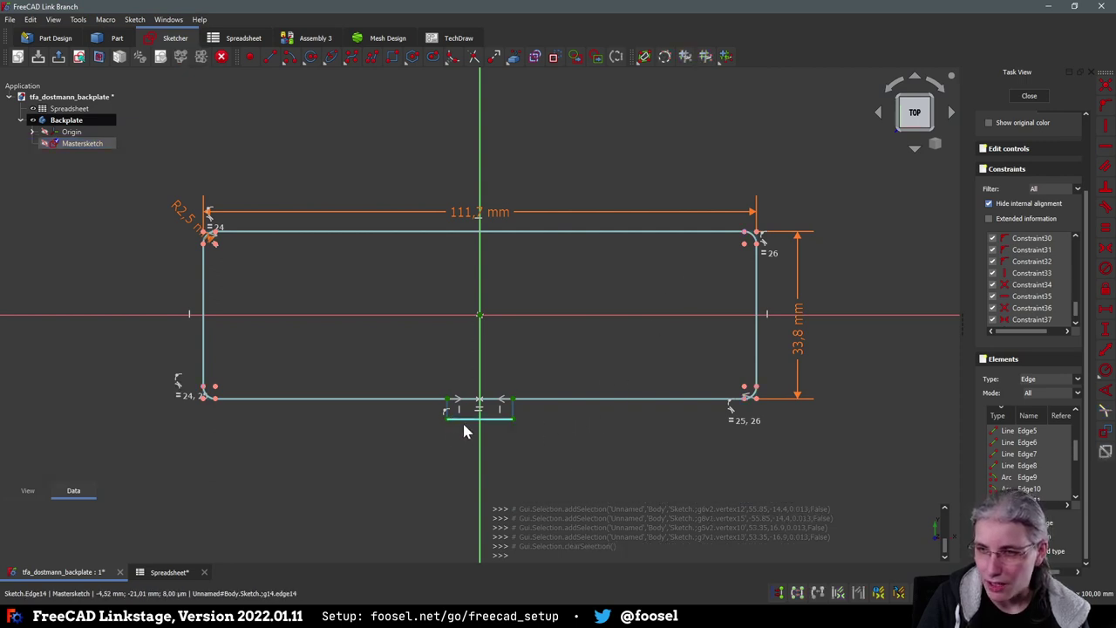
pyautogui.scroll(4, 463, 422)
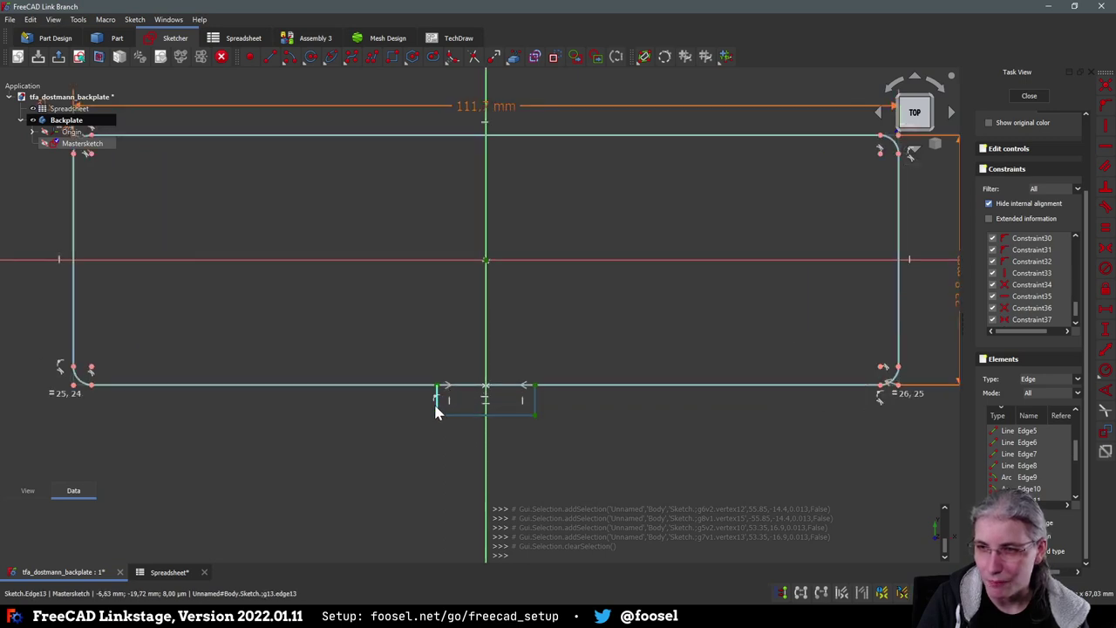
pyautogui.click(438, 413)
pyautogui.click(455, 419)
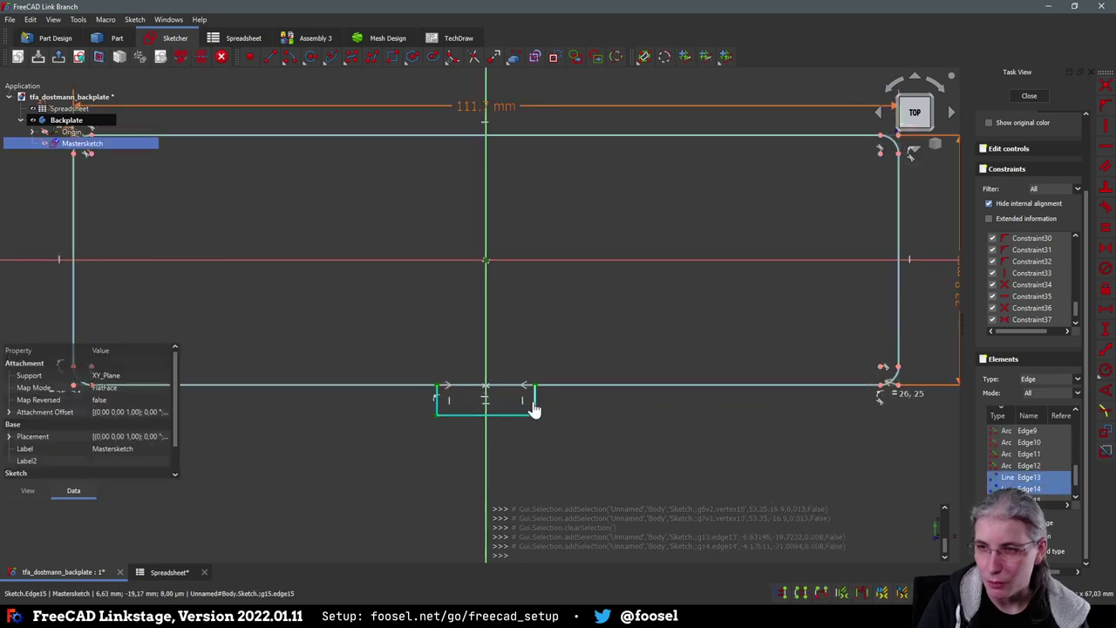
pyautogui.click(534, 408)
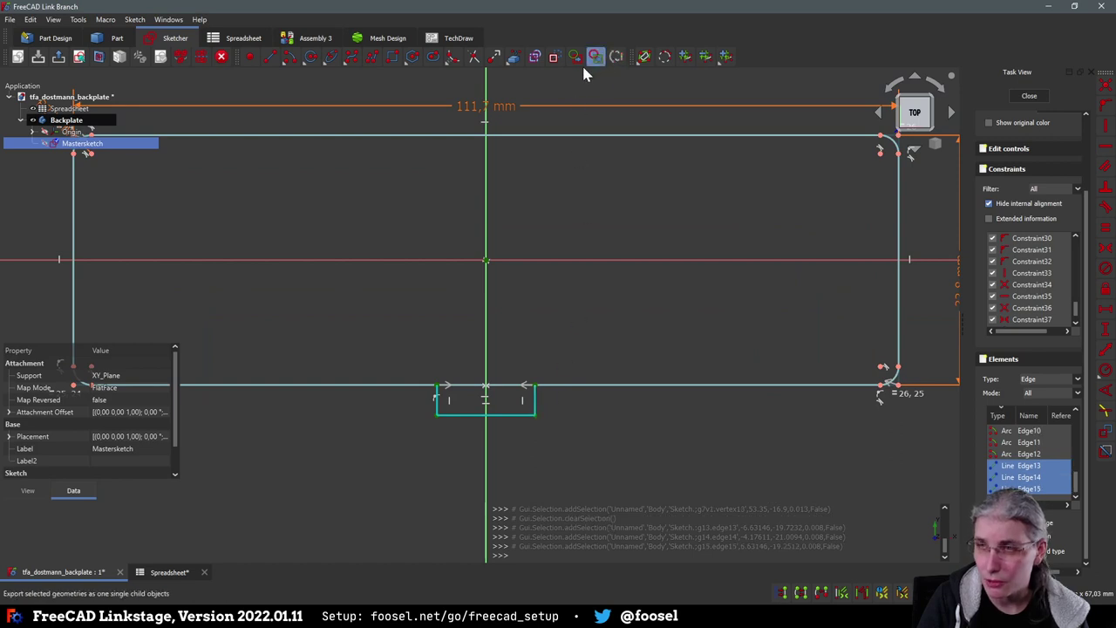
pyautogui.click(555, 58)
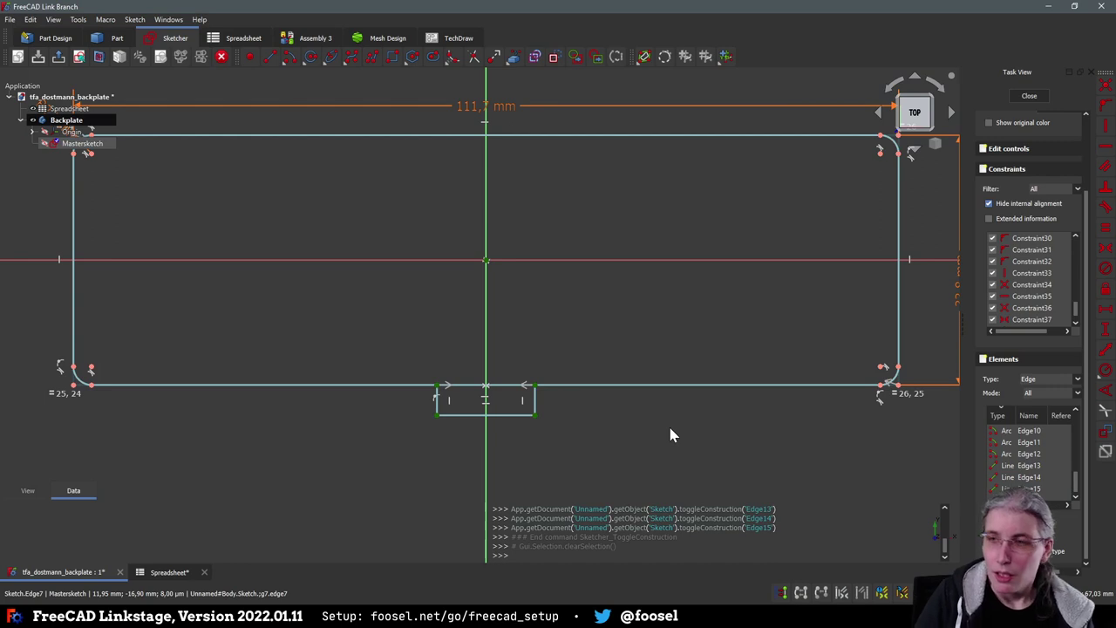
pyautogui.scroll(6, 517, 431)
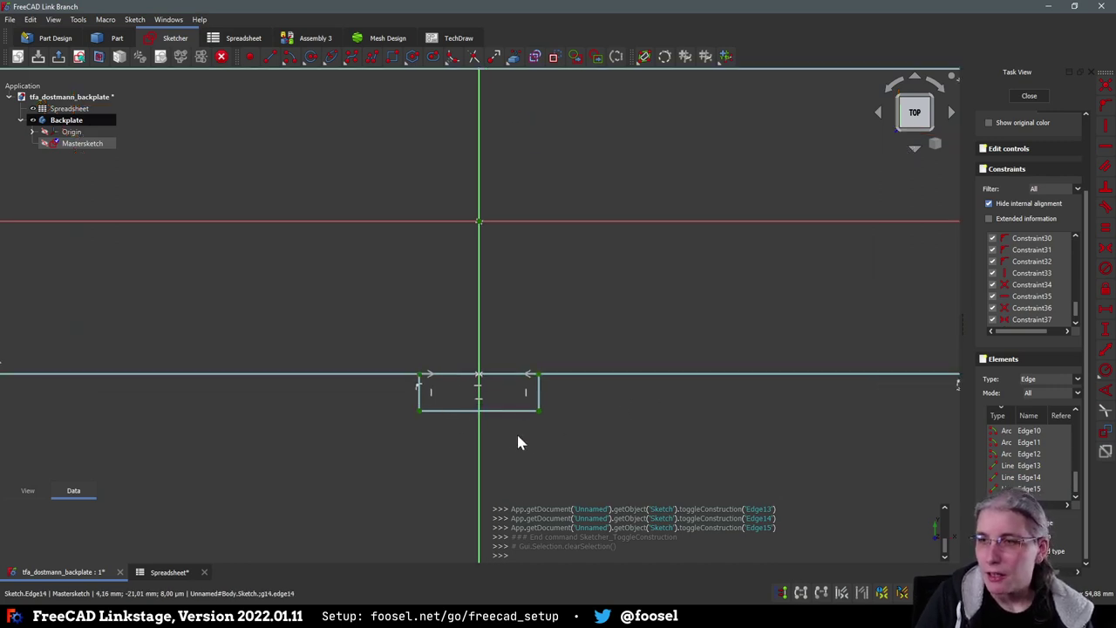
# Fillet the tab's bottom-right and bottom-left corners
pyautogui.click(454, 57)
pyautogui.click(614, 417)
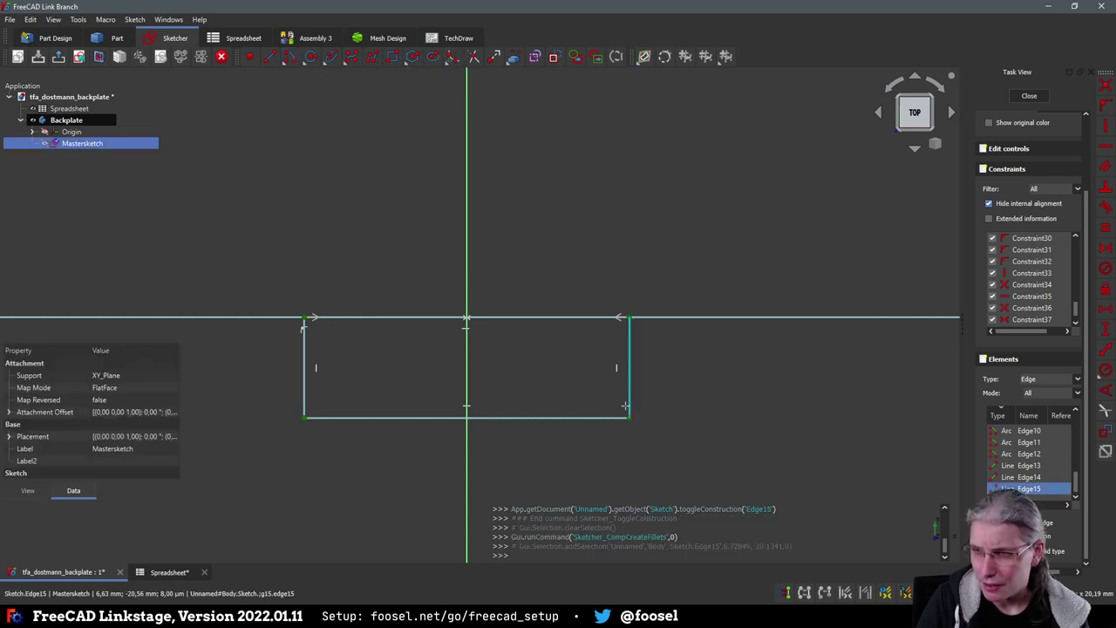
pyautogui.click(613, 418)
pyautogui.click(304, 407)
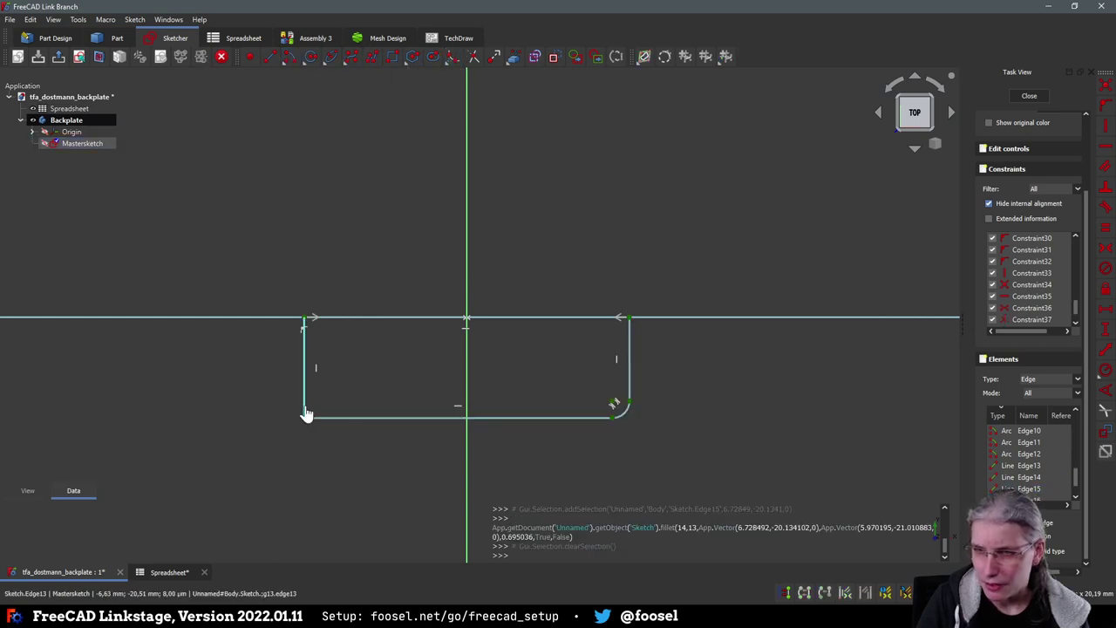
pyautogui.rightClick(321, 425)
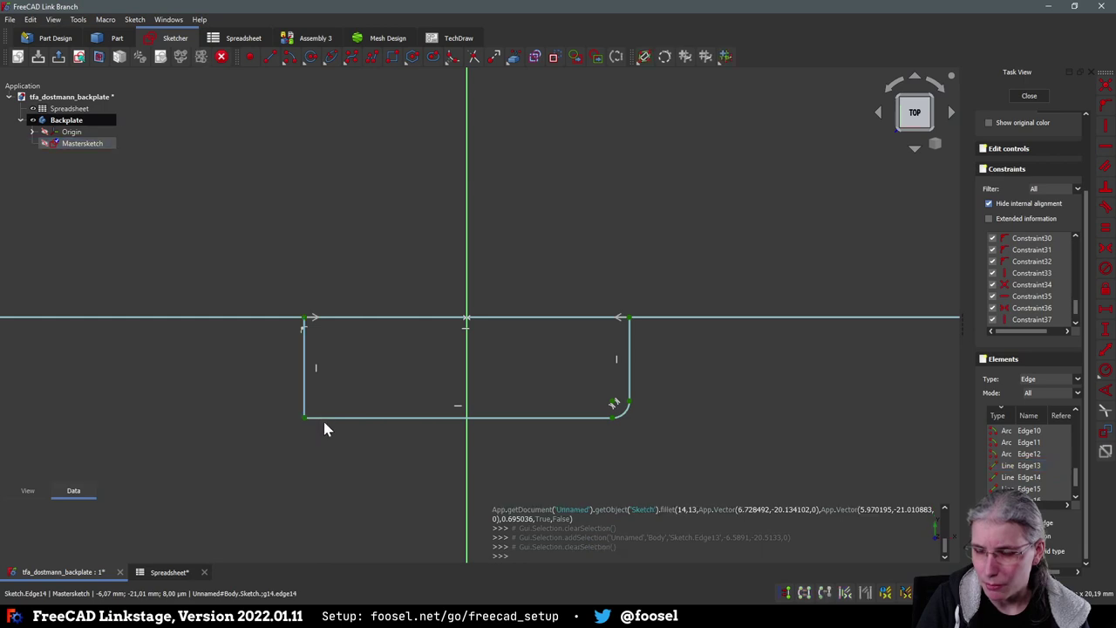
pyautogui.click(453, 56)
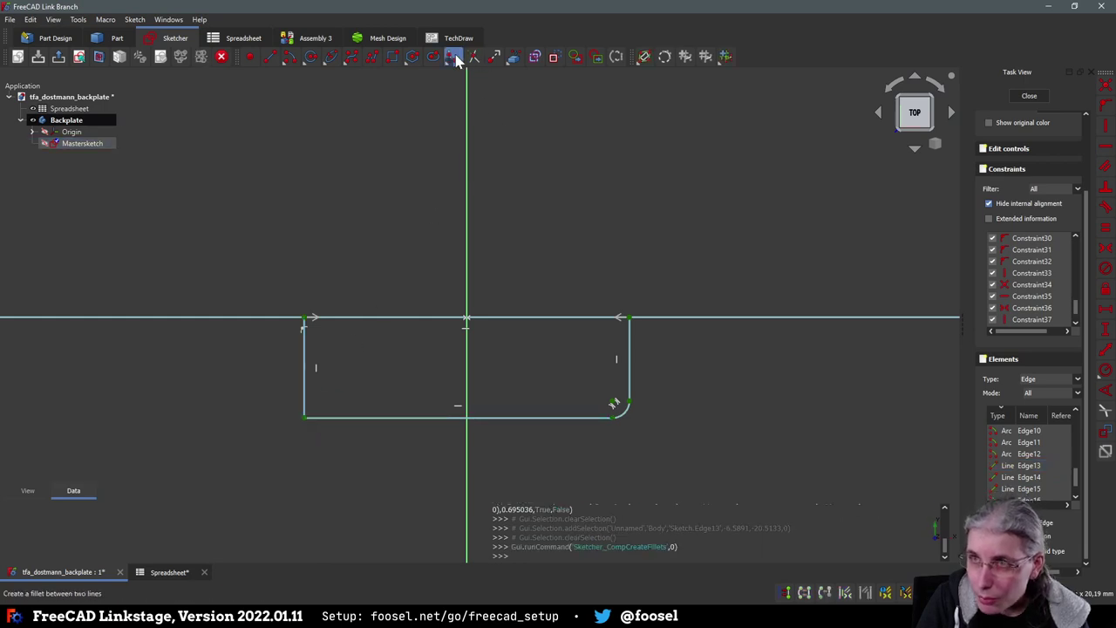
pyautogui.click(304, 407)
pyautogui.click(331, 427)
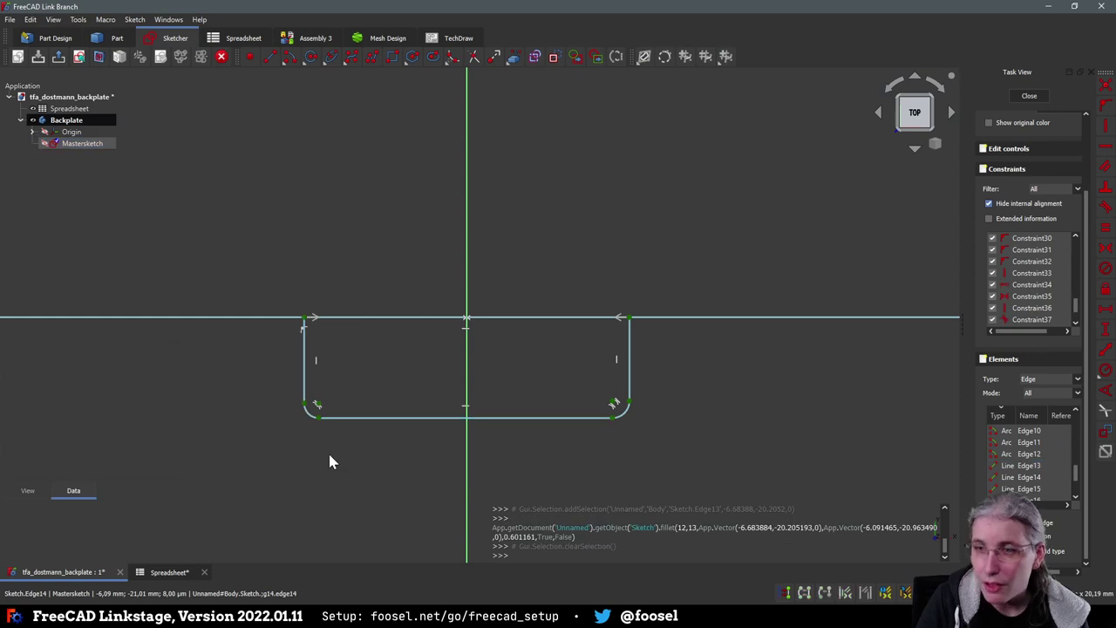
# Apply an equal constraint to the two tab fillet arcs
pyautogui.click(312, 421)
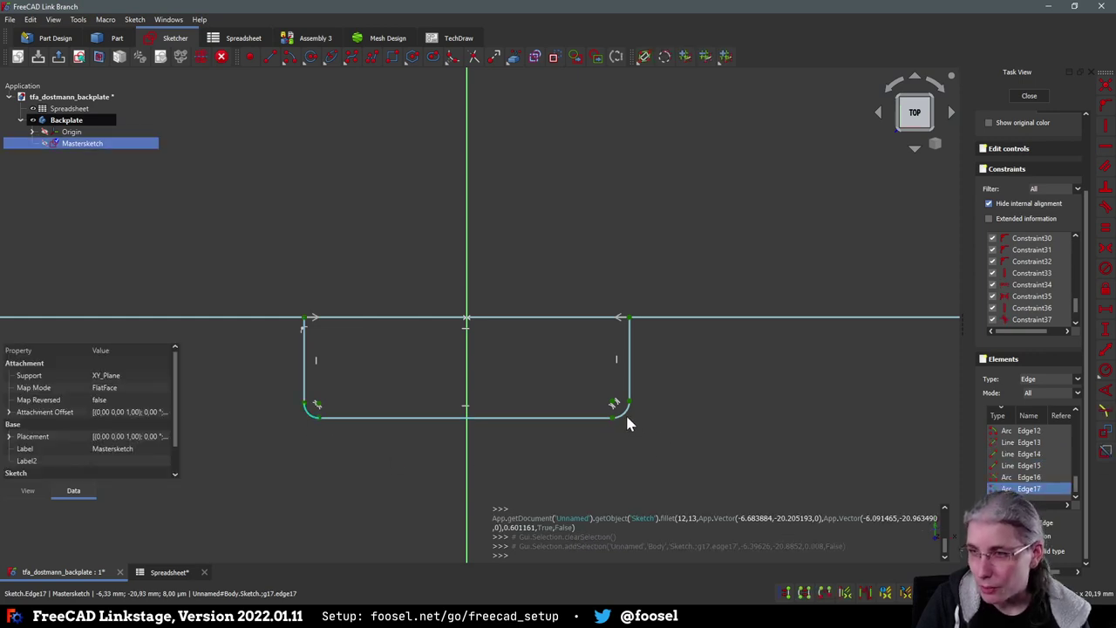
pyautogui.click(626, 416)
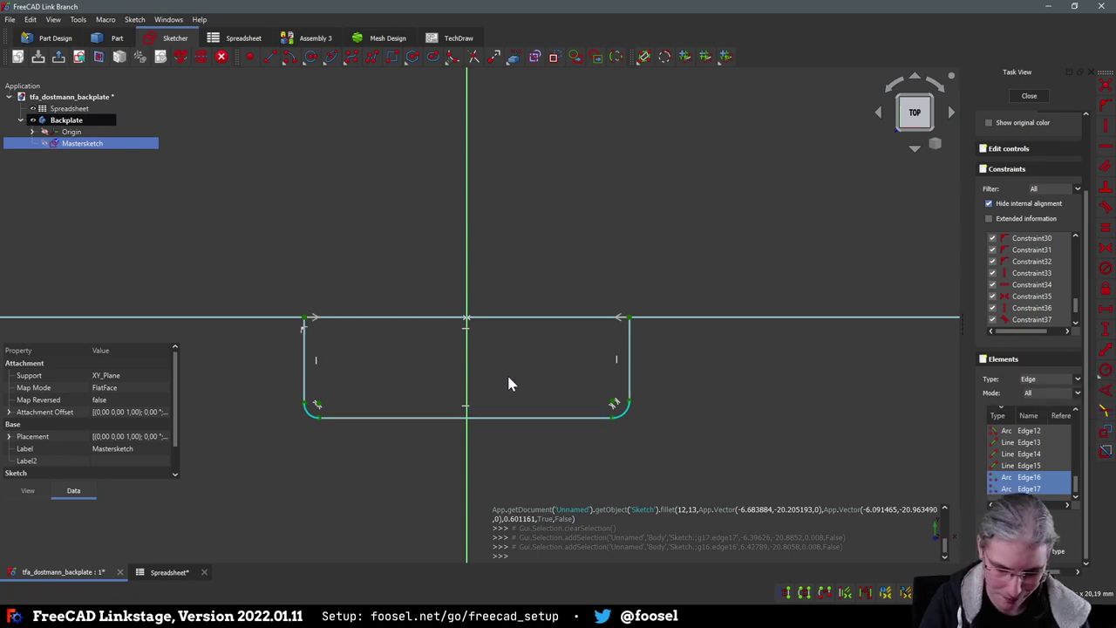
pyautogui.press('e')
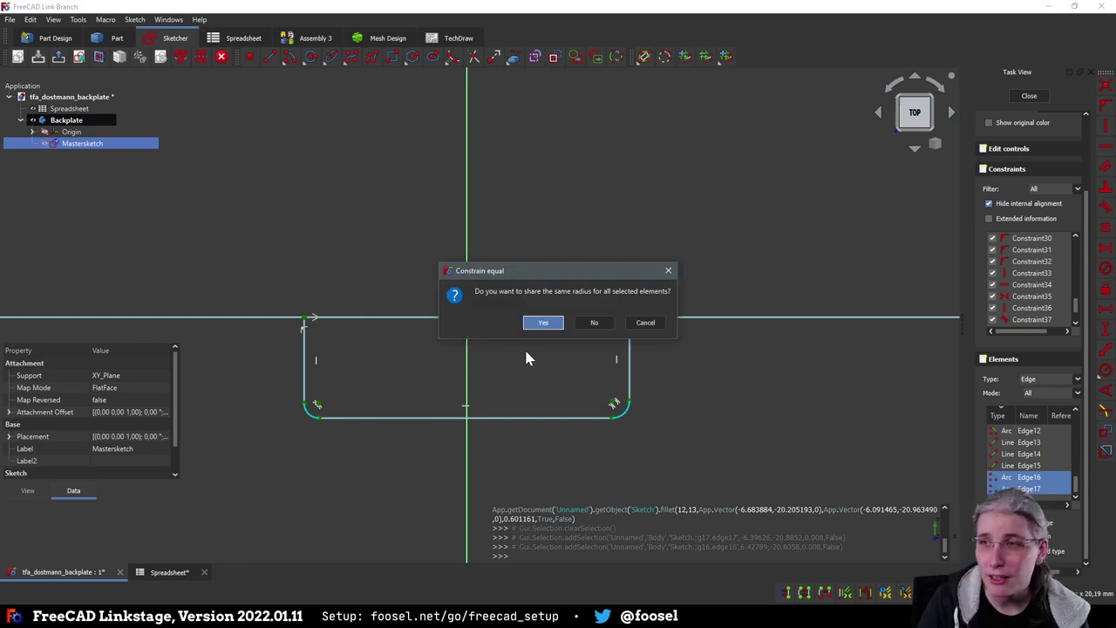
# Set both tab fillet radii to Spreadsheet.tab_radius (0.8 mm)
pyautogui.click(540, 323)
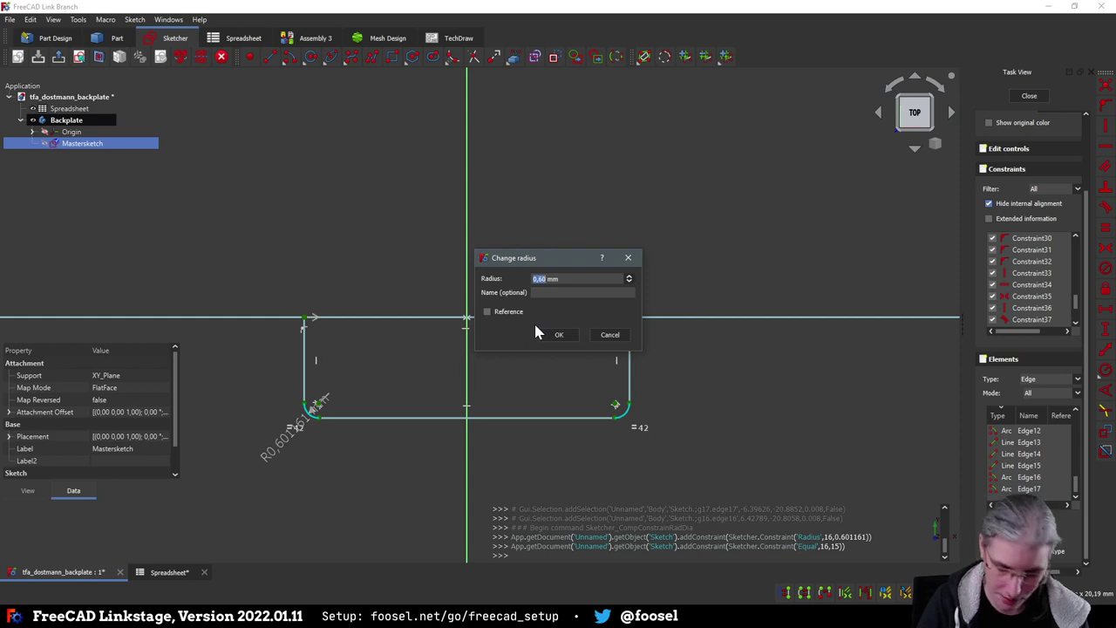
pyautogui.press('=')
pyautogui.write('<<S')
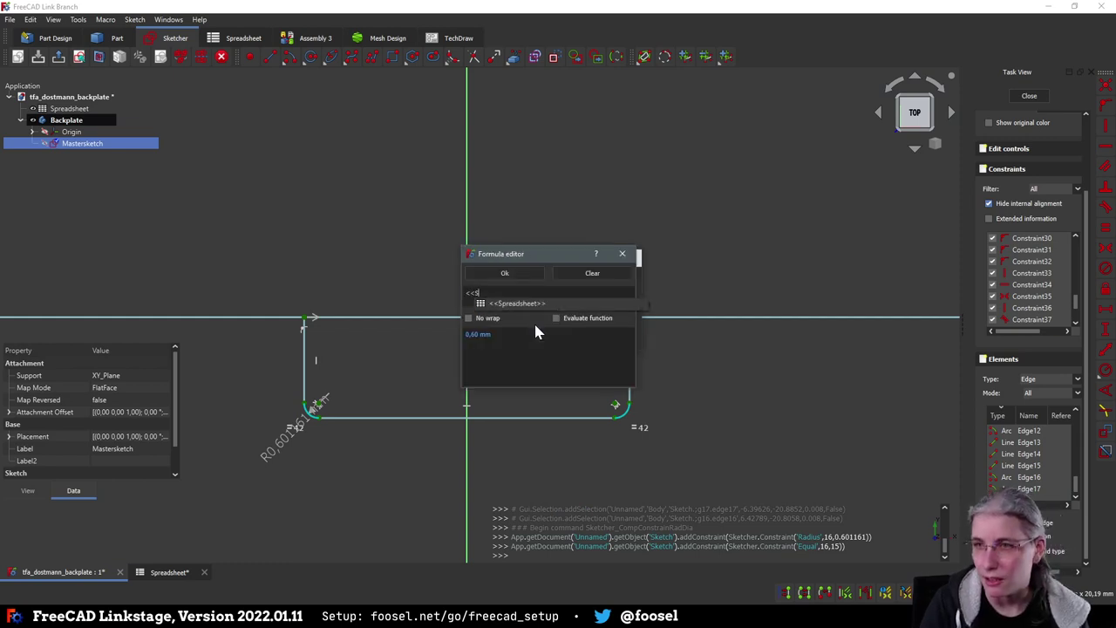
pyautogui.press('Return')
pyautogui.write('.')
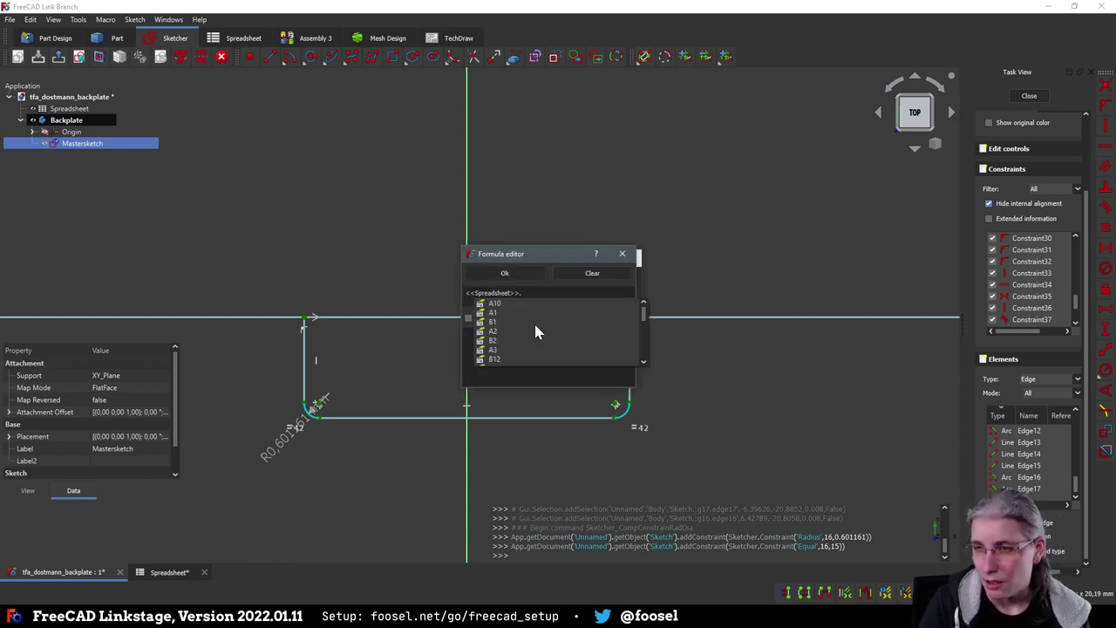
pyautogui.write('tab')
pyautogui.press('Down')
pyautogui.press('Down')
pyautogui.press('Down')
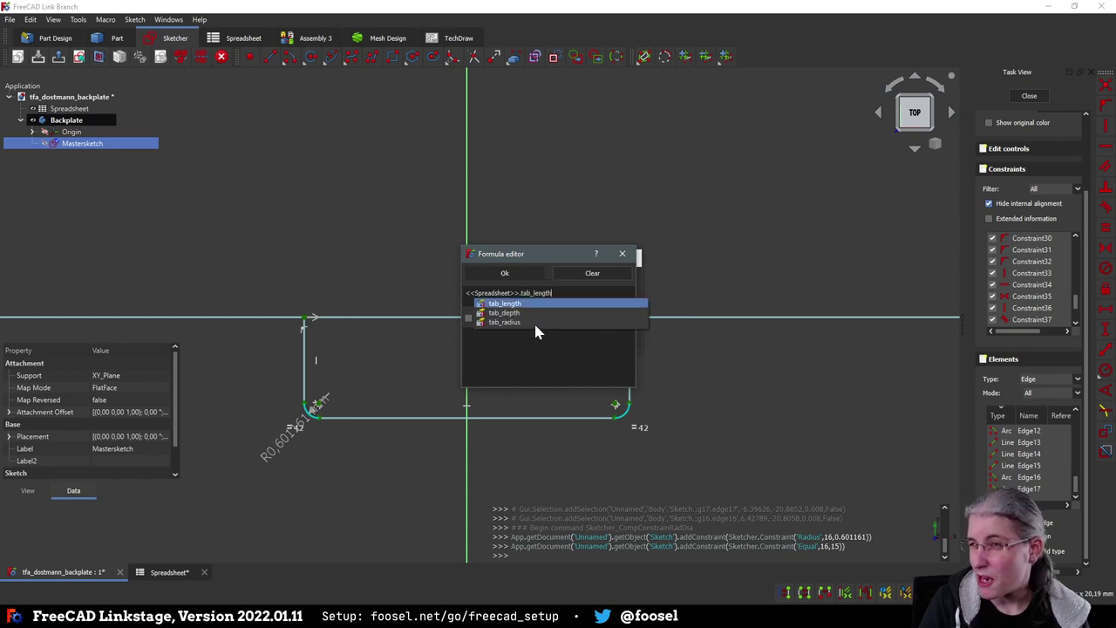
pyautogui.press('Return')
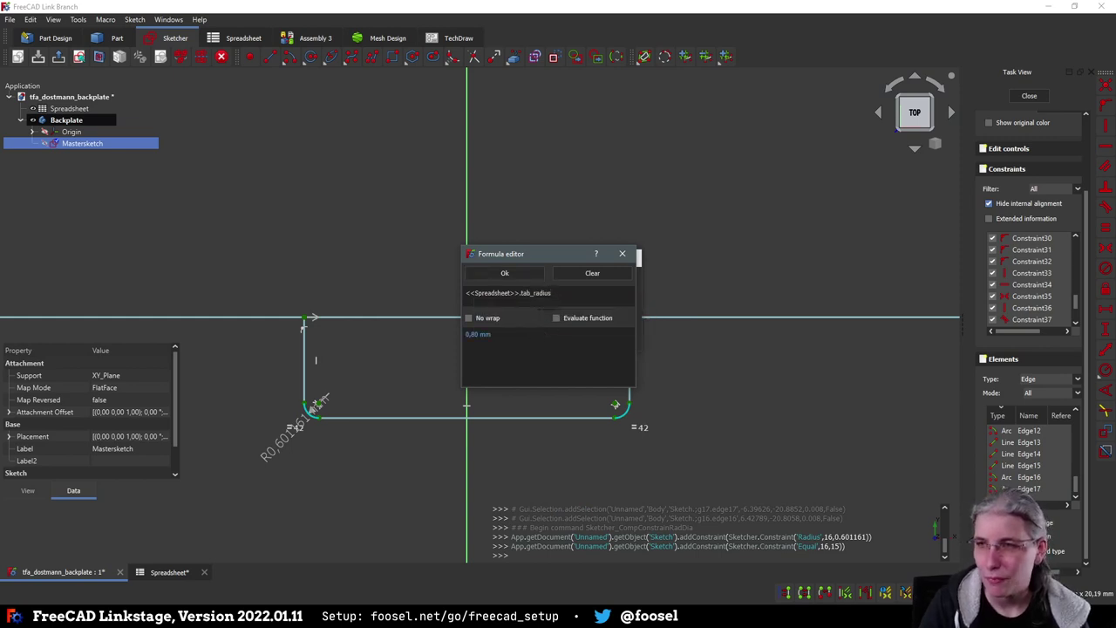
pyautogui.press('Return')
pyautogui.click(559, 334)
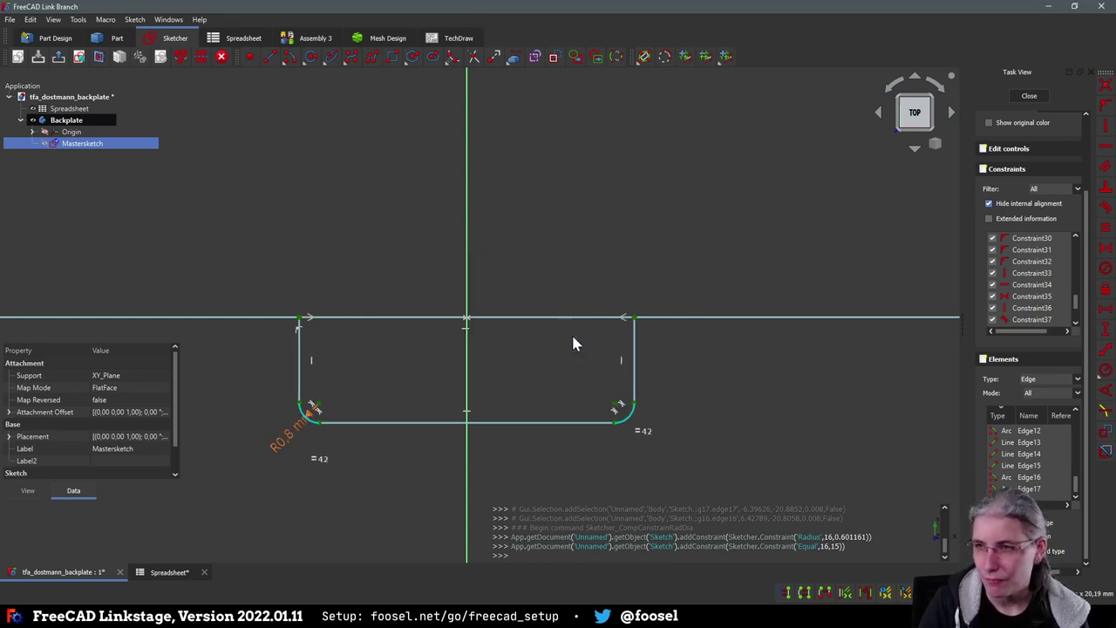
# Constrain the tab width horizontally to Spreadsheet.tab_length (10 mm)
pyautogui.click(279, 432)
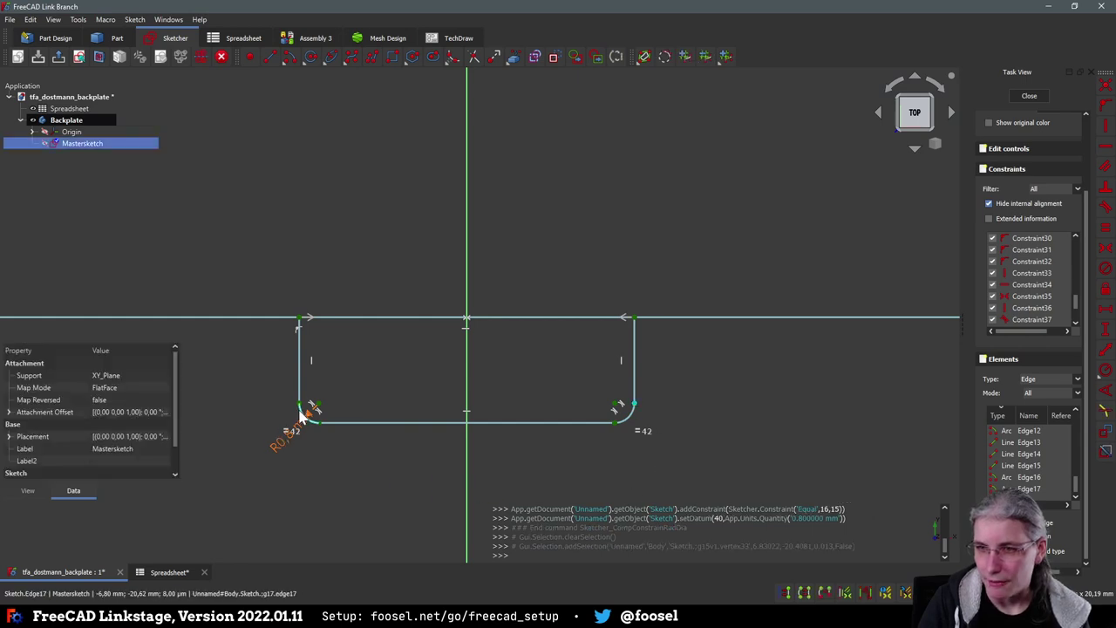
pyautogui.click(299, 405)
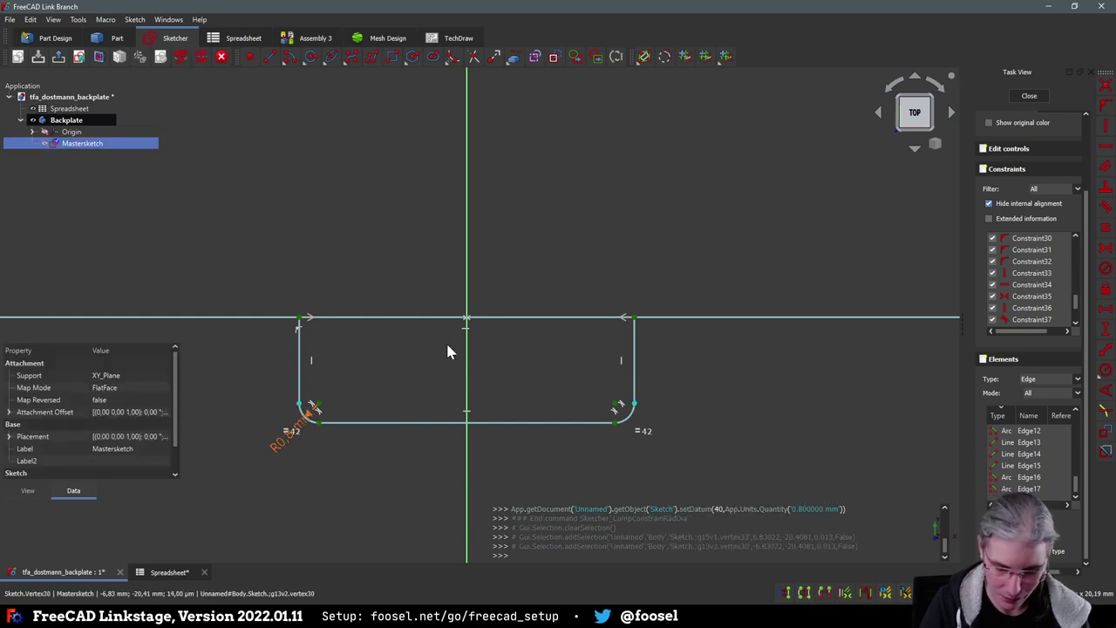
pyautogui.press('l')
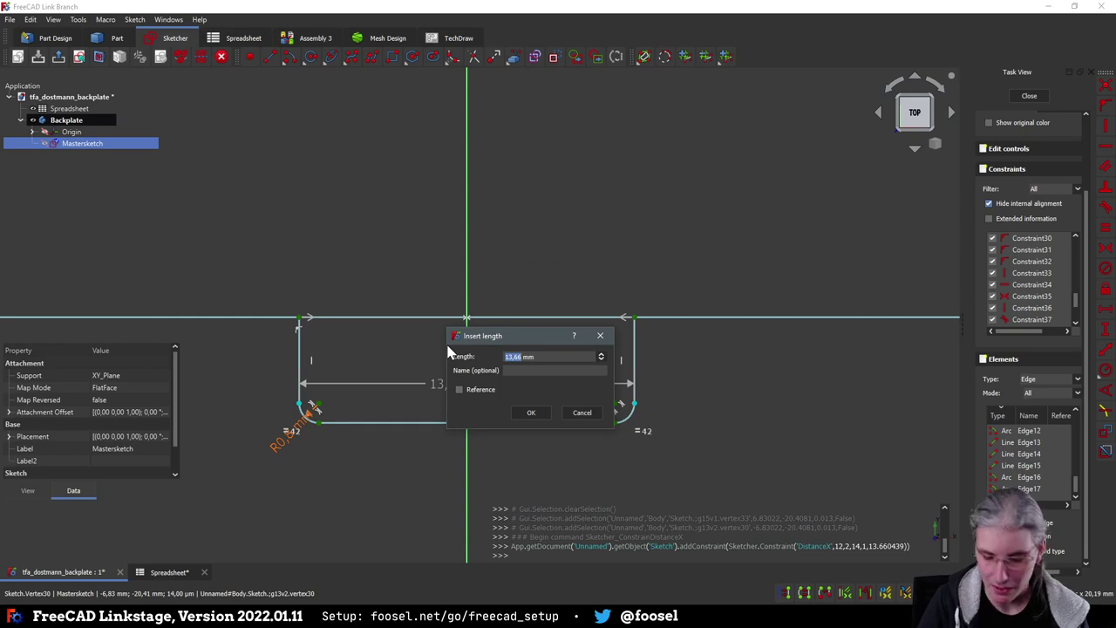
pyautogui.press('=')
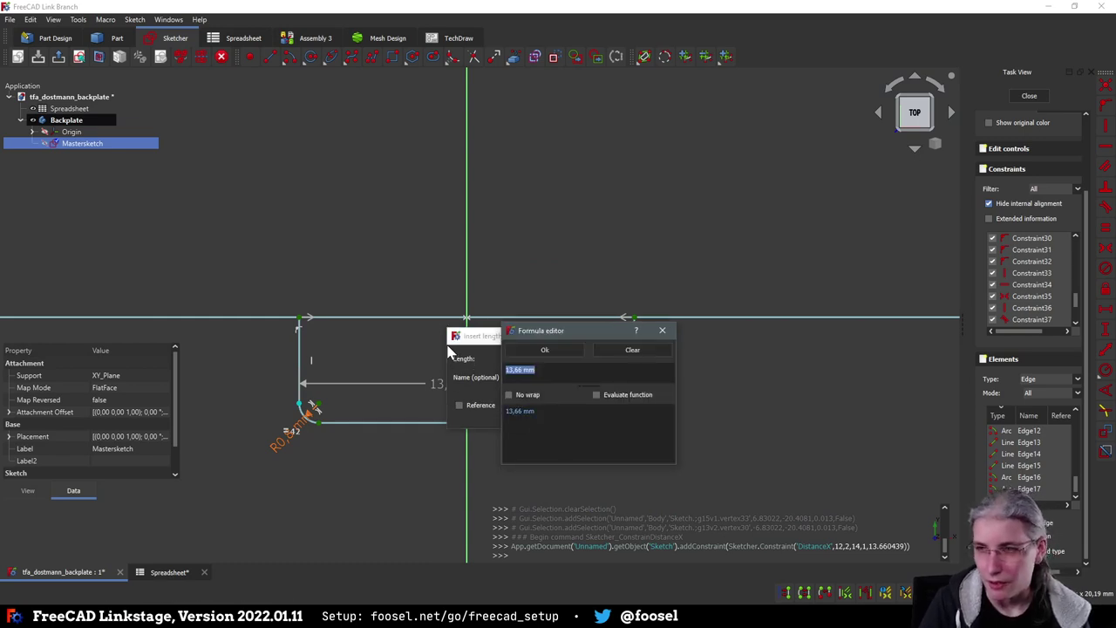
pyautogui.write('<<Spreadsheet>>')
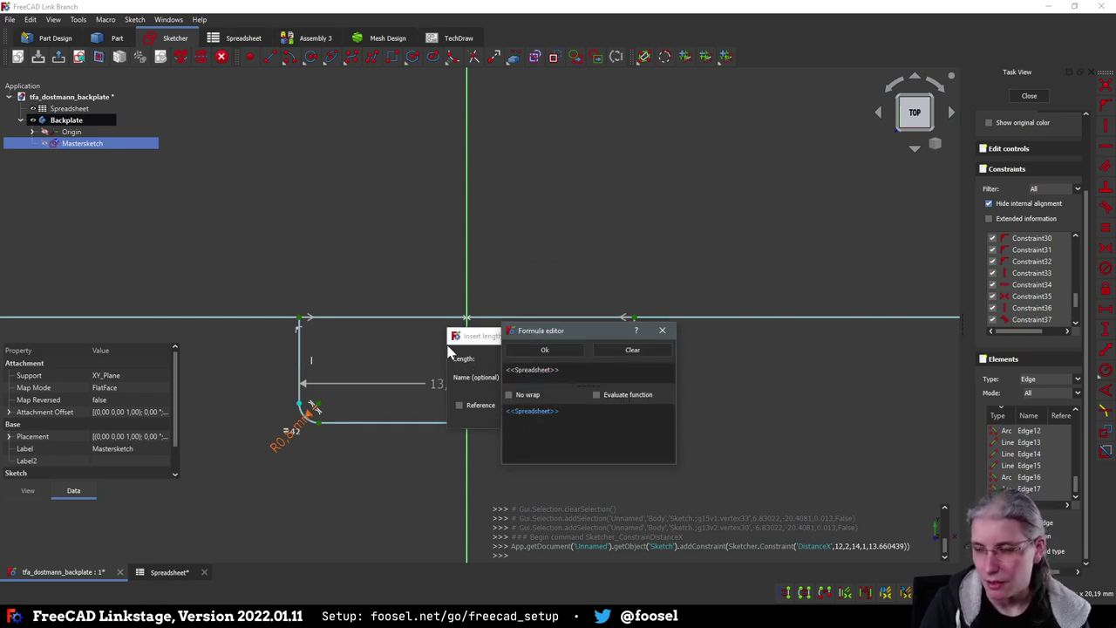
pyautogui.write('.tab')
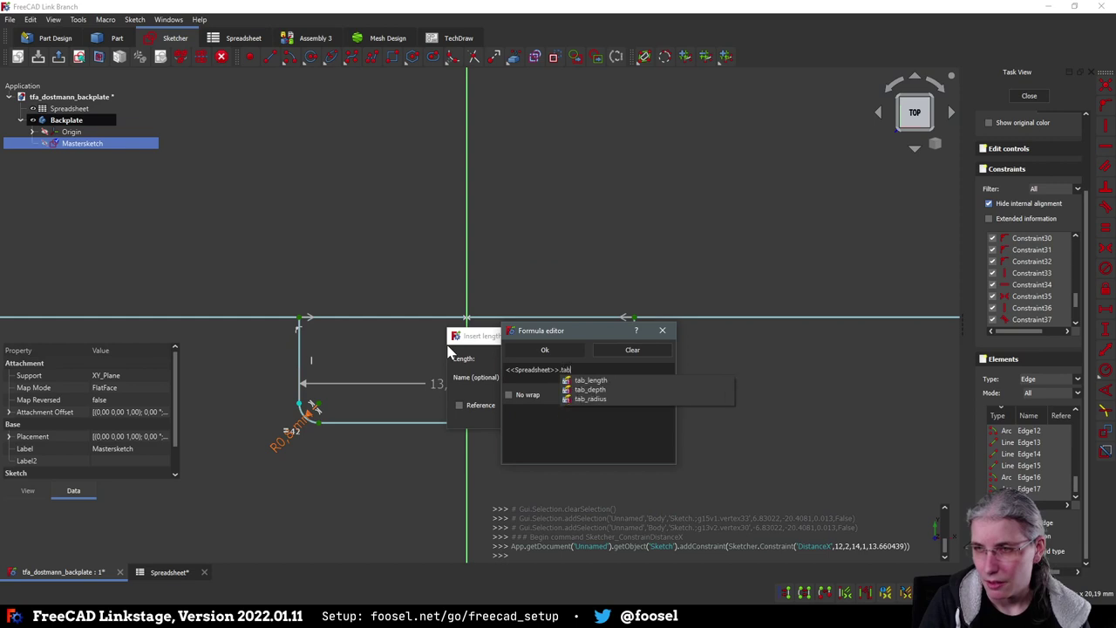
pyautogui.press('Down')
pyautogui.press('Return')
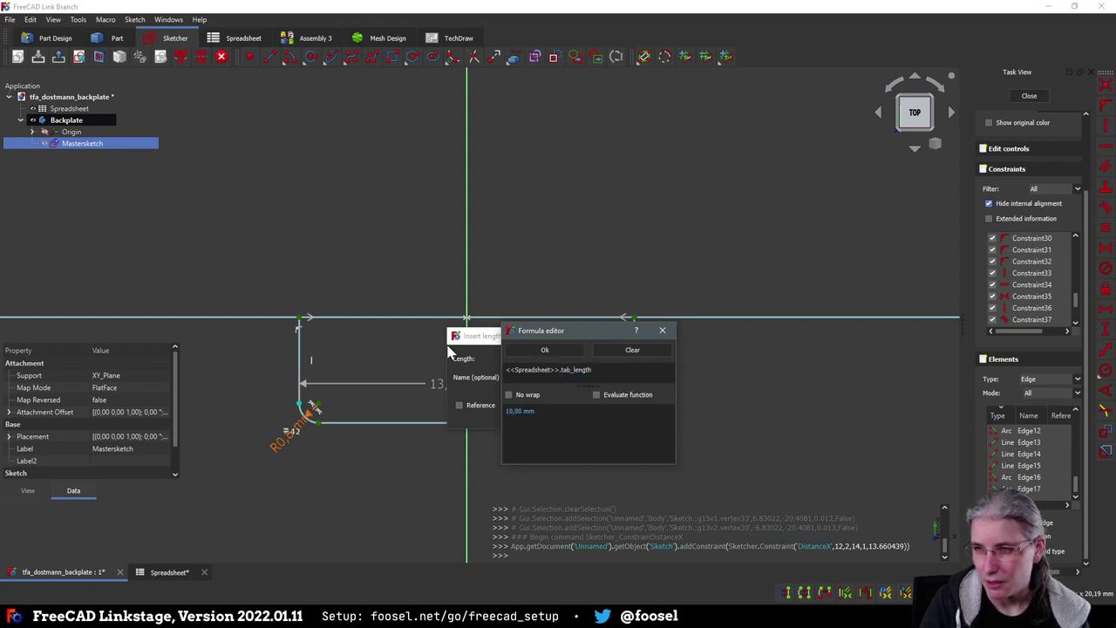
pyautogui.press('Return')
pyautogui.click(533, 414)
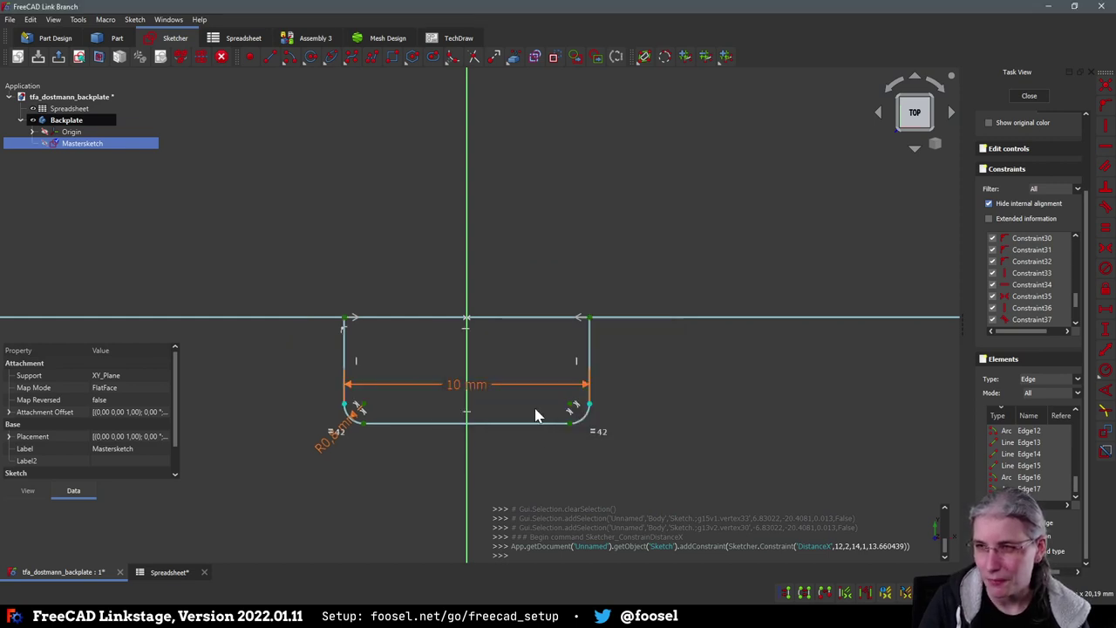
# Constrain the notch's vertical depth to 1 mm with the expression <<Spreadsheet>>.tab_depth
pyautogui.click(569, 425)
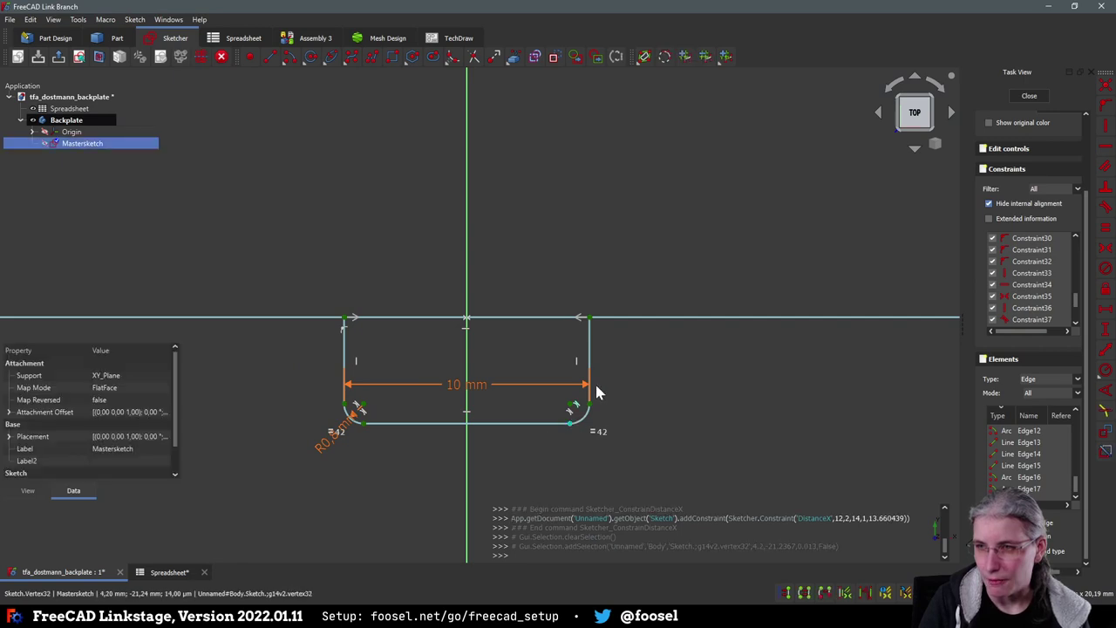
pyautogui.click(590, 319)
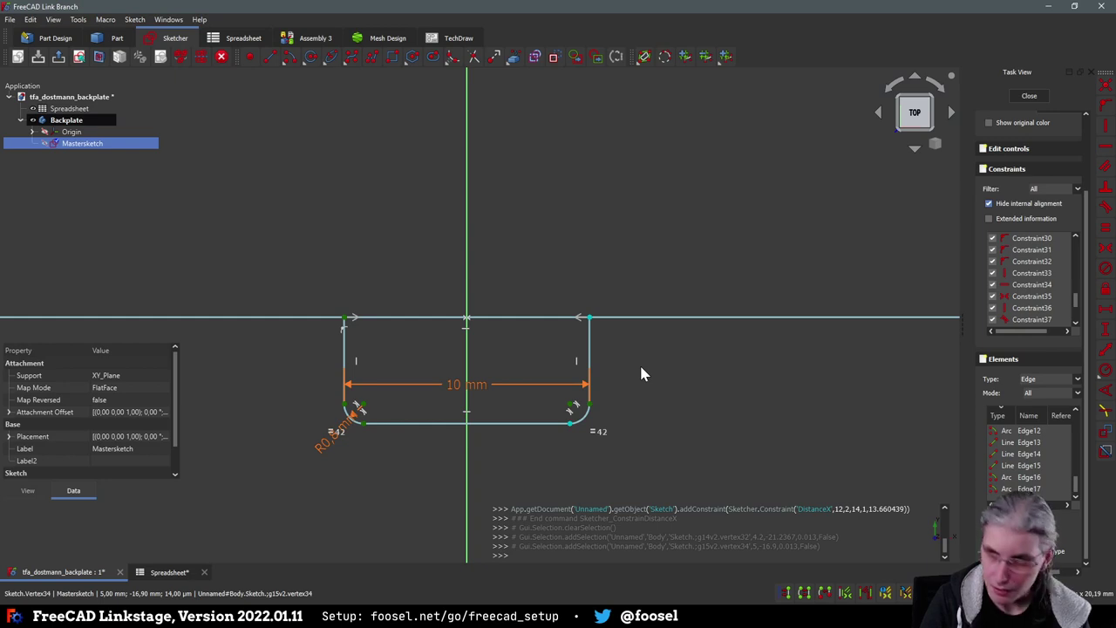
pyautogui.press('i')
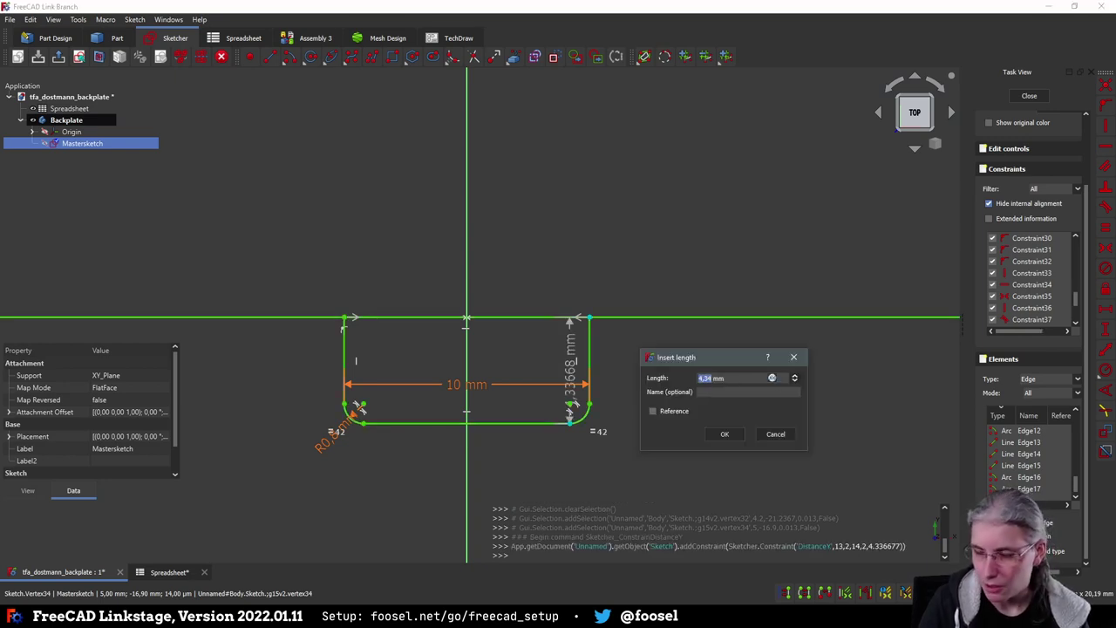
pyautogui.press('=')
pyautogui.write('<<Sp')
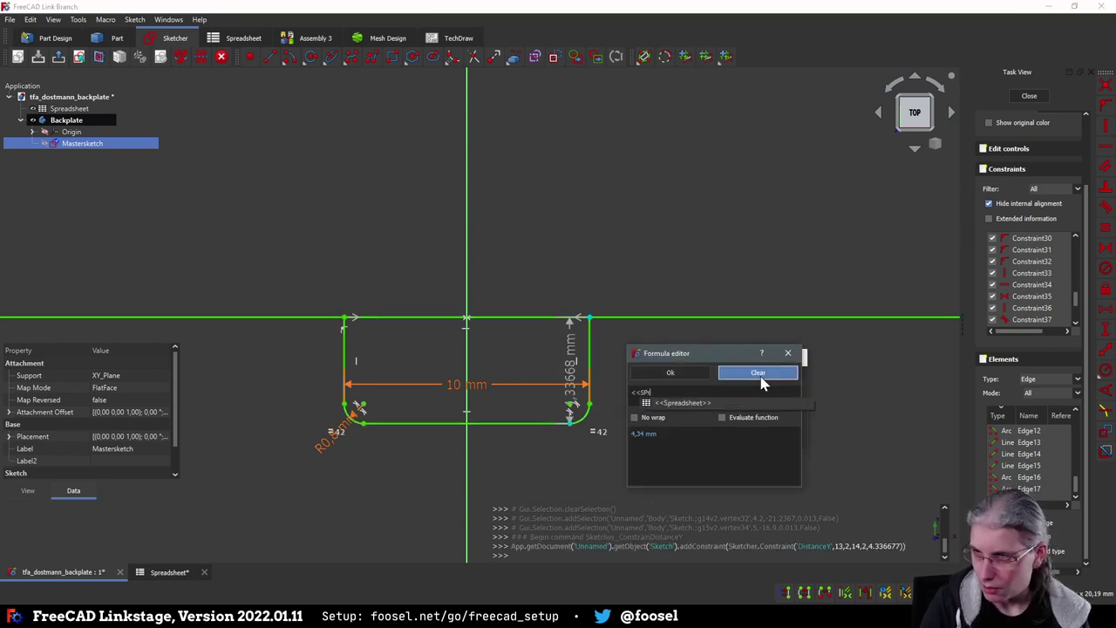
pyautogui.press('Down')
pyautogui.write('.tab')
pyautogui.press('Down')
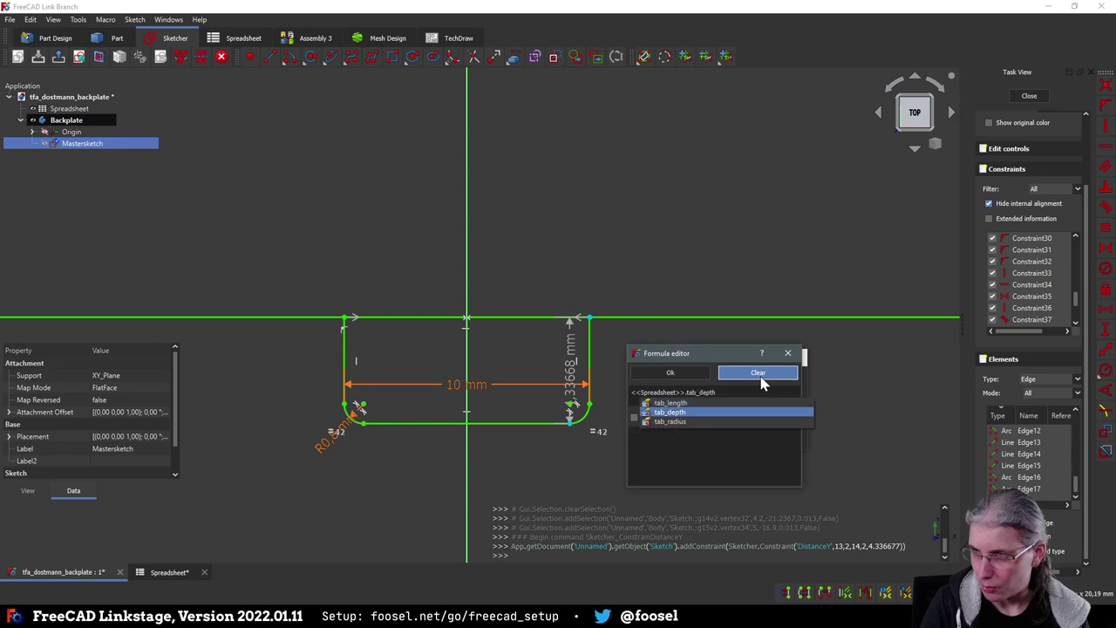
pyautogui.press('Return')
pyautogui.click(683, 372)
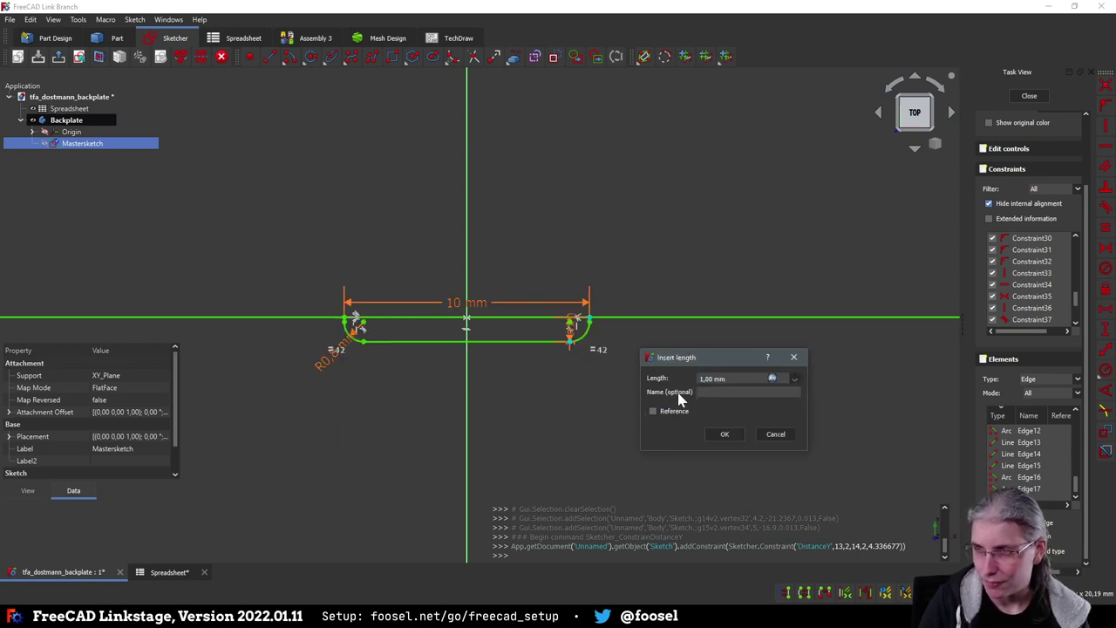
pyautogui.click(731, 433)
# Save the backplate document
pyautogui.scroll(-8, 616, 390)
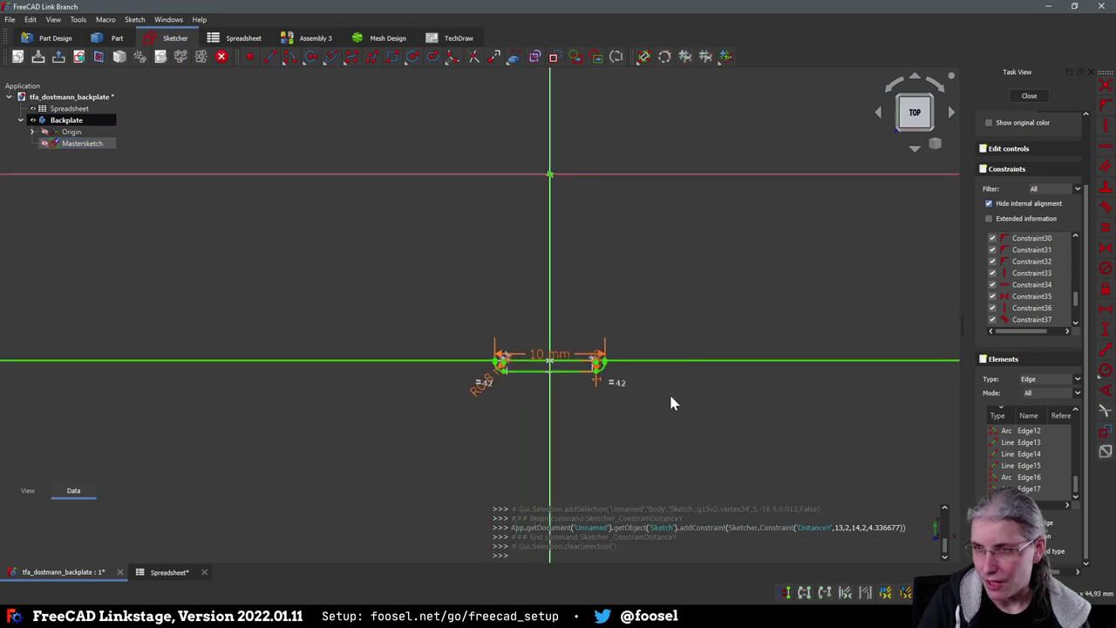
pyautogui.scroll(5, 714, 394)
pyautogui.scroll(3, 660, 390)
pyautogui.moveTo(578, 381)
pyautogui.mouseDown(button='middle')
pyautogui.moveTo(588, 410)
pyautogui.moveTo(722, 440)
pyautogui.mouseUp(button='middle')
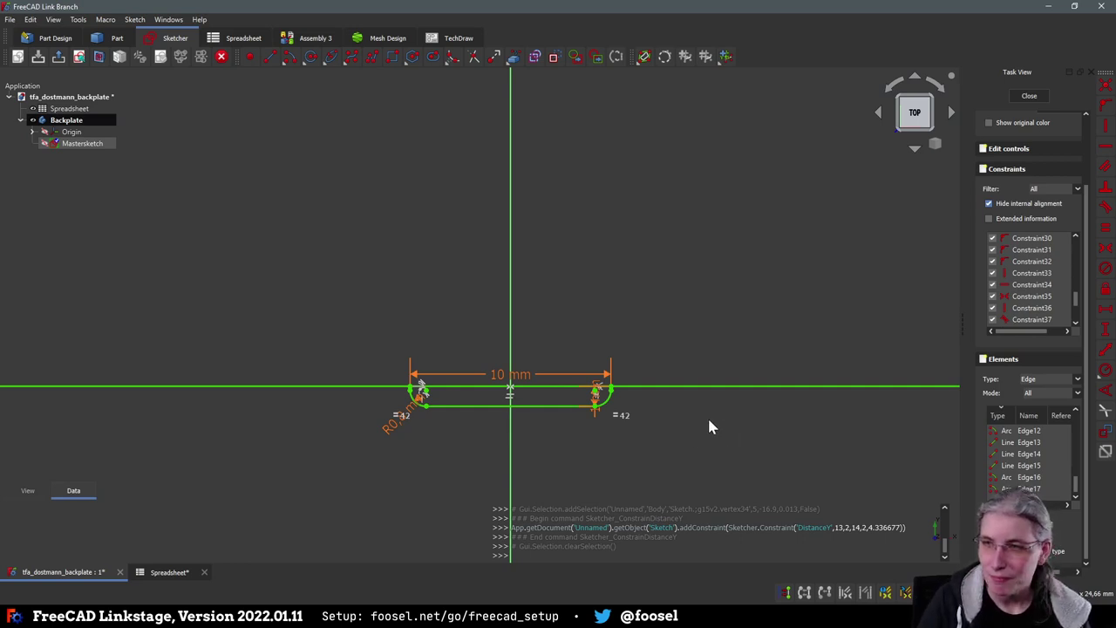
pyautogui.scroll(-7, 707, 415)
pyautogui.moveTo(818, 422)
pyautogui.mouseDown(button='middle')
pyautogui.moveTo(623, 421)
pyautogui.moveTo(657, 401)
pyautogui.mouseUp(button='middle')
pyautogui.scroll(-2, 656, 405)
pyautogui.scroll(3, 571, 407)
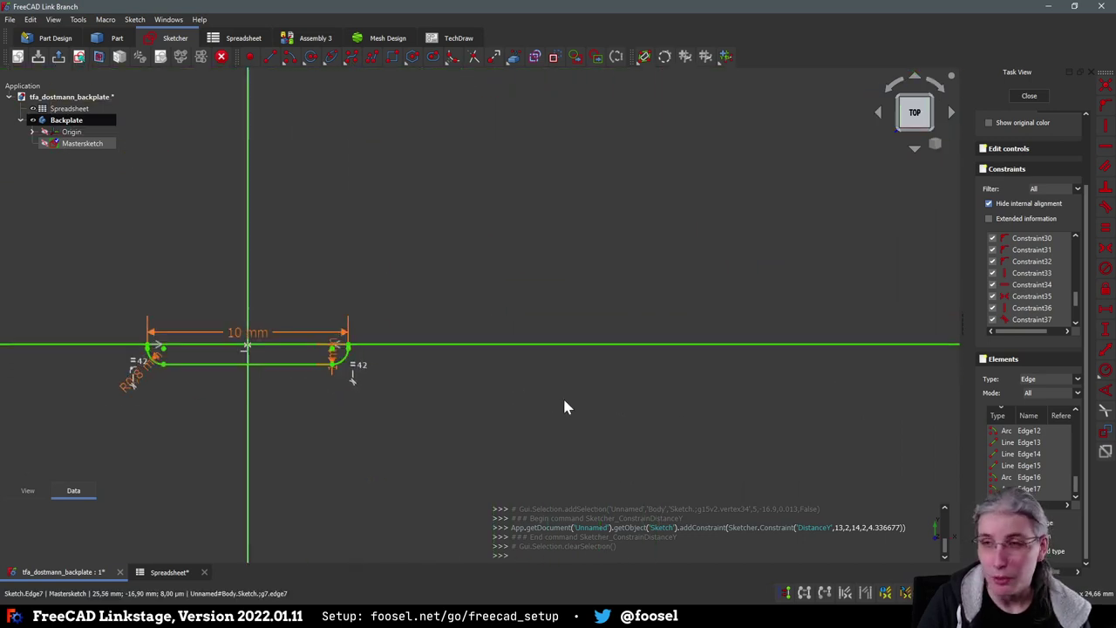
pyautogui.scroll(5, 299, 407)
pyautogui.moveTo(346, 393); pyautogui.dragTo(357, 460, button='middle')
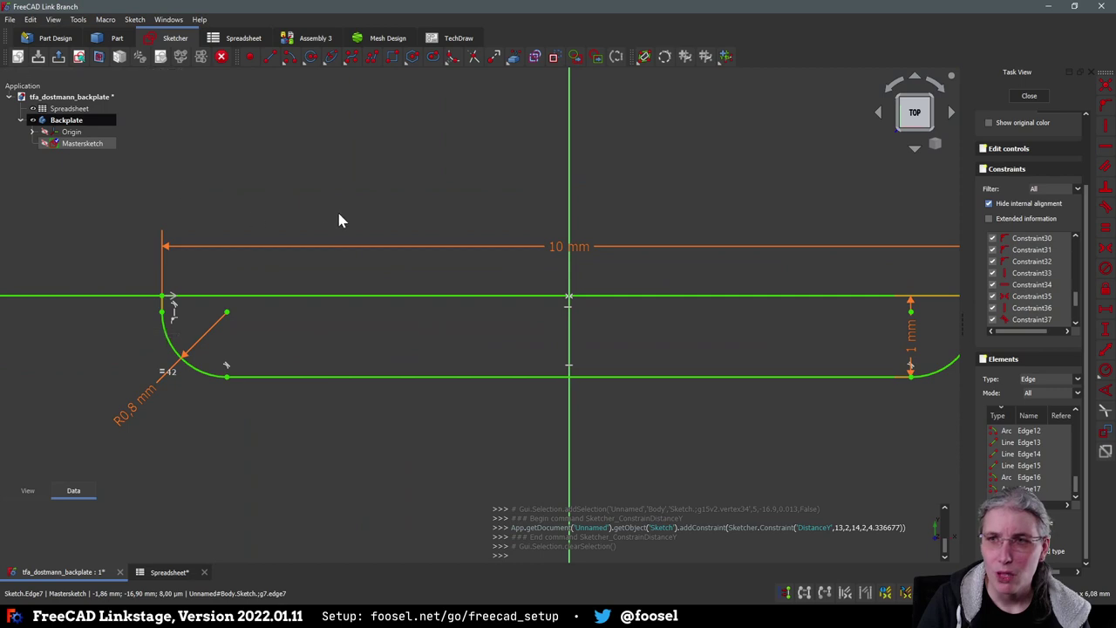
pyautogui.hotkey('ctrl', 's')
pyautogui.click(137, 20)
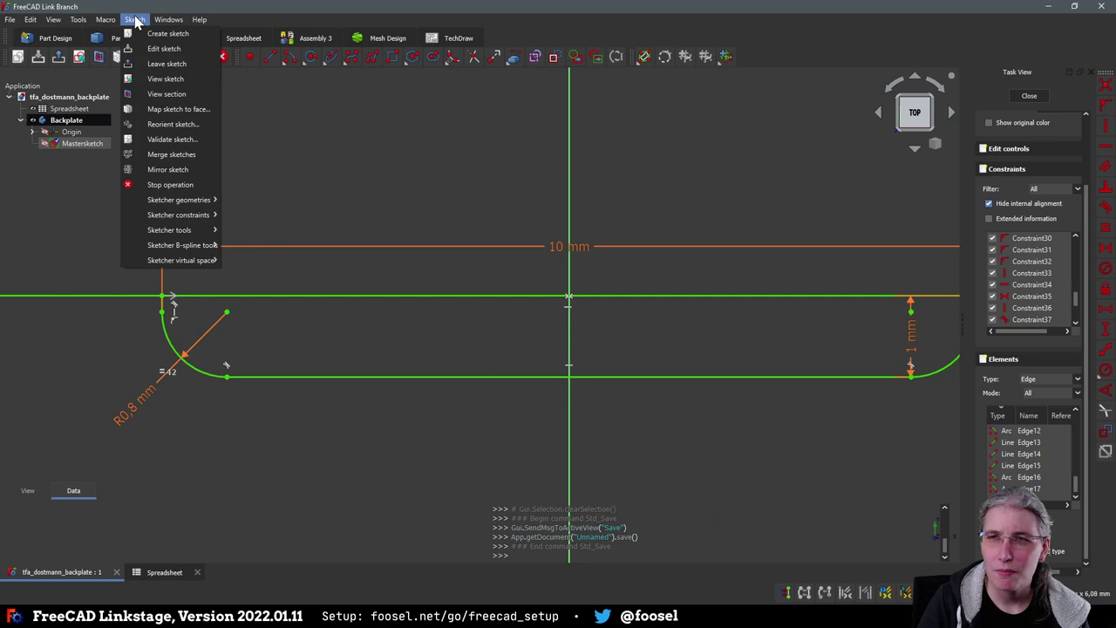
# Select the notch's left vertical line, left corner arc and bottom line
pyautogui.click(349, 194)
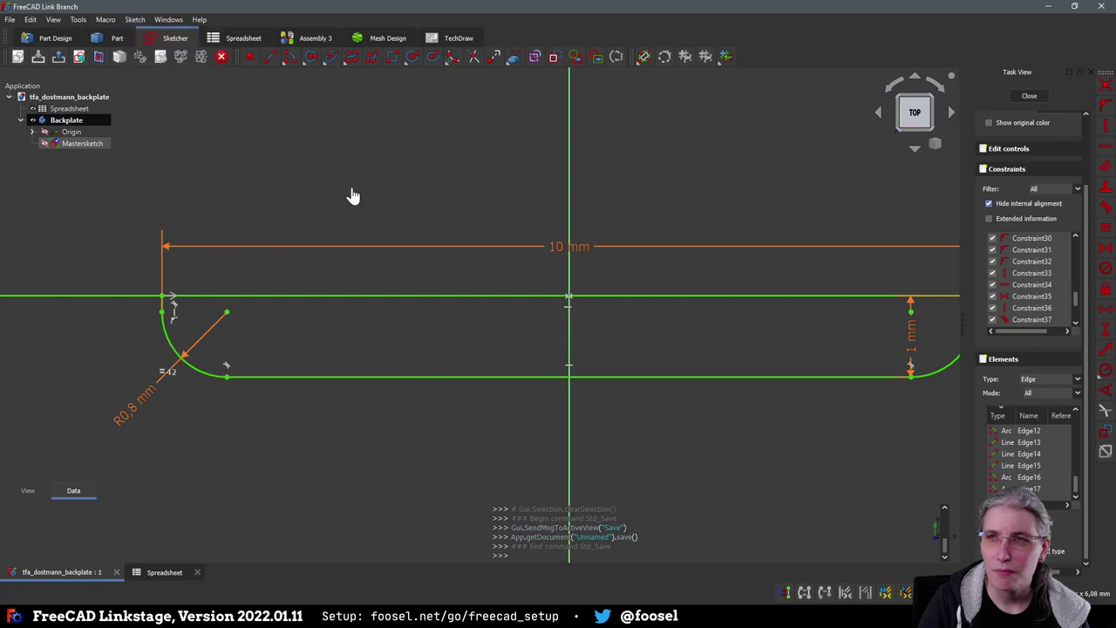
pyautogui.click(166, 311)
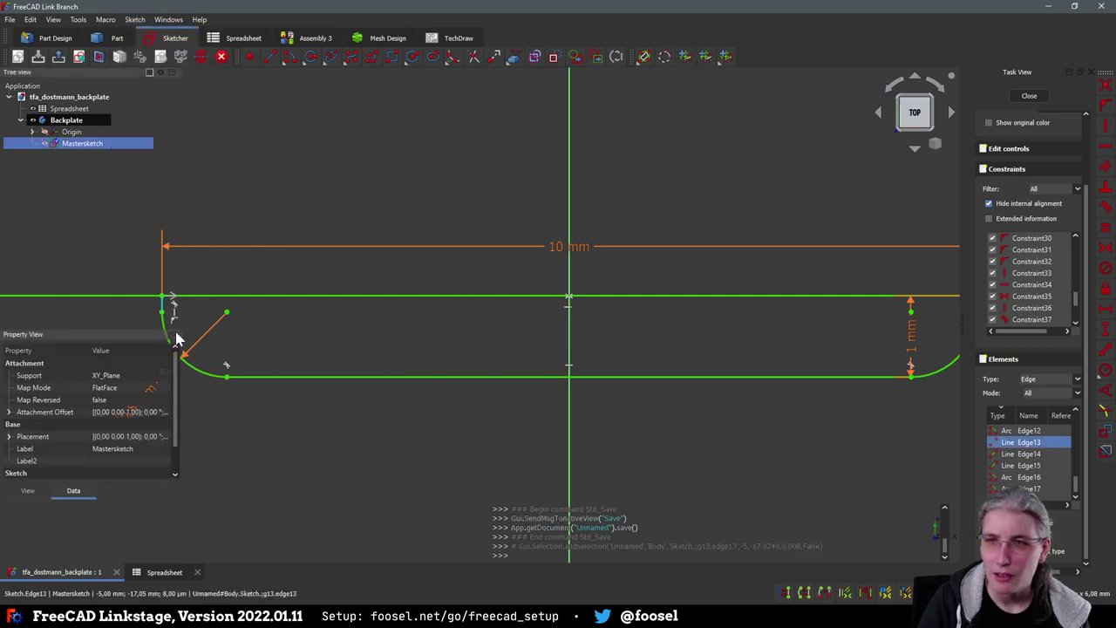
pyautogui.press('Escape')
pyautogui.scroll(1, 235, 336)
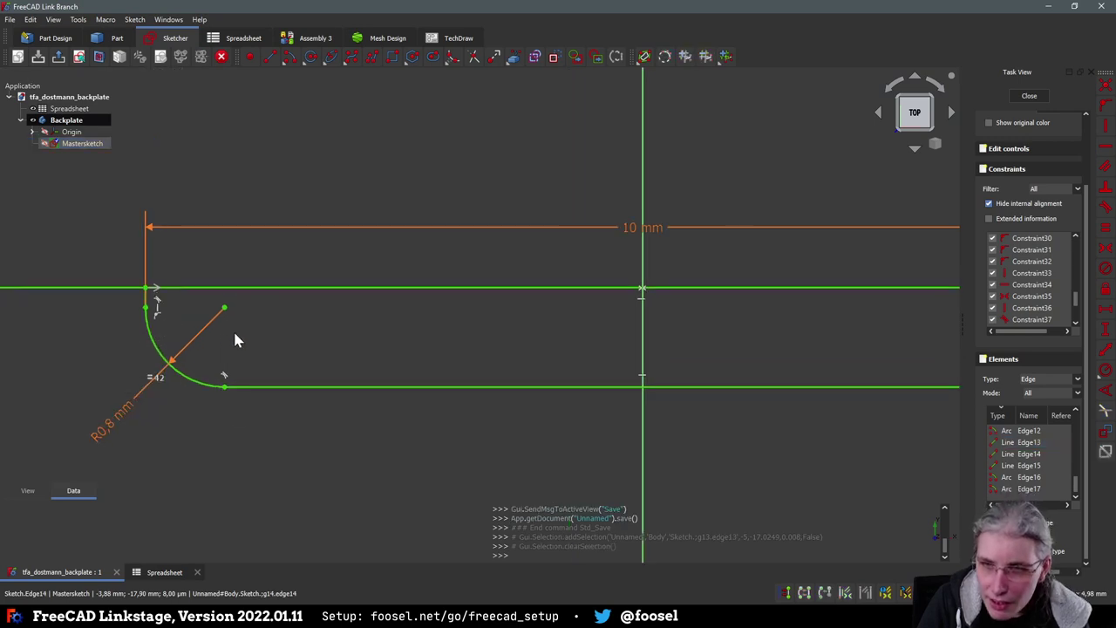
pyautogui.moveTo(233, 328); pyautogui.dragTo(366, 326, button='middle')
pyautogui.click(281, 347)
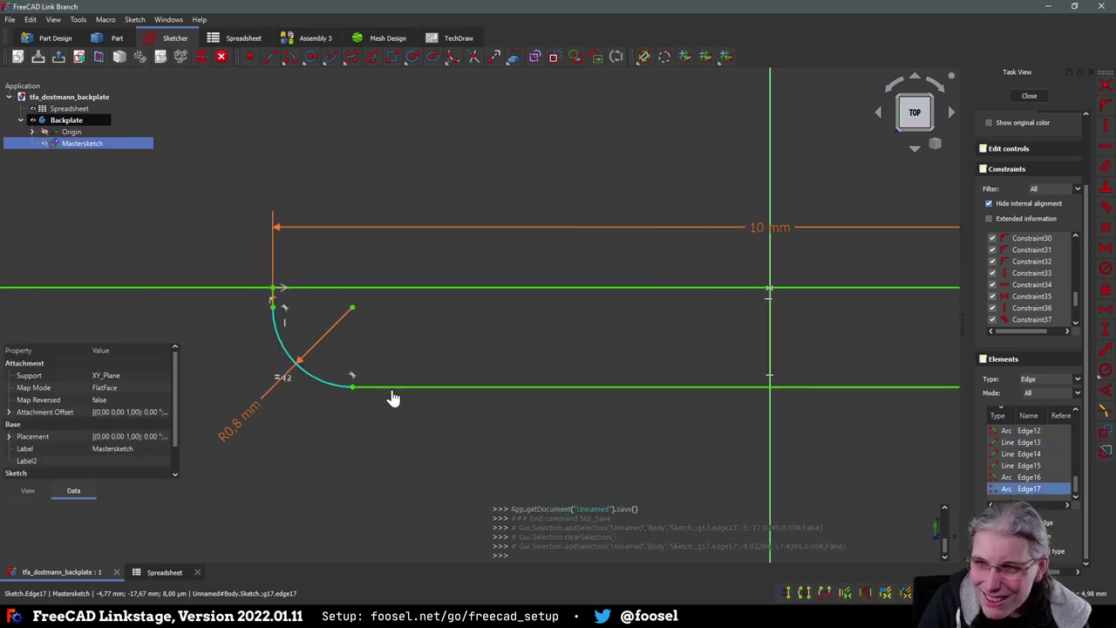
pyautogui.press('Escape')
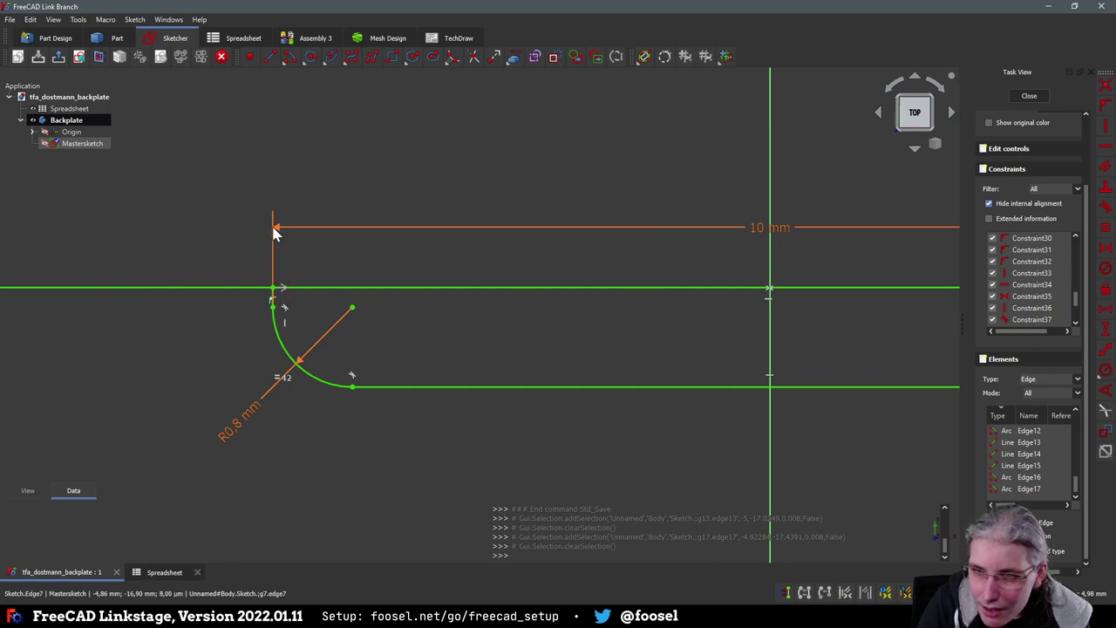
pyautogui.click(273, 301)
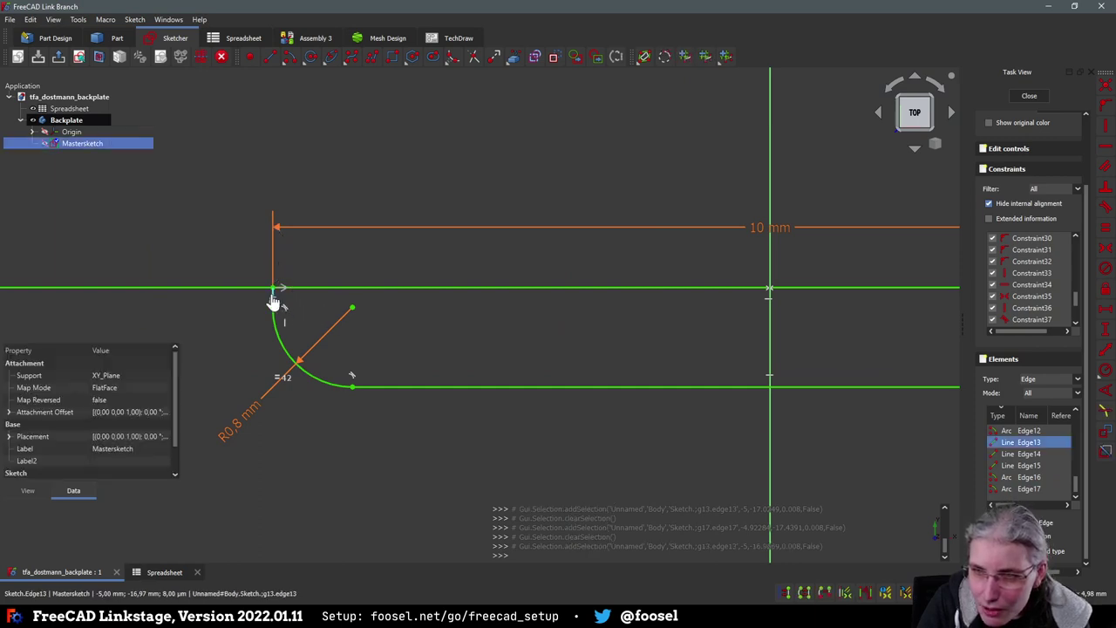
pyautogui.click(279, 338)
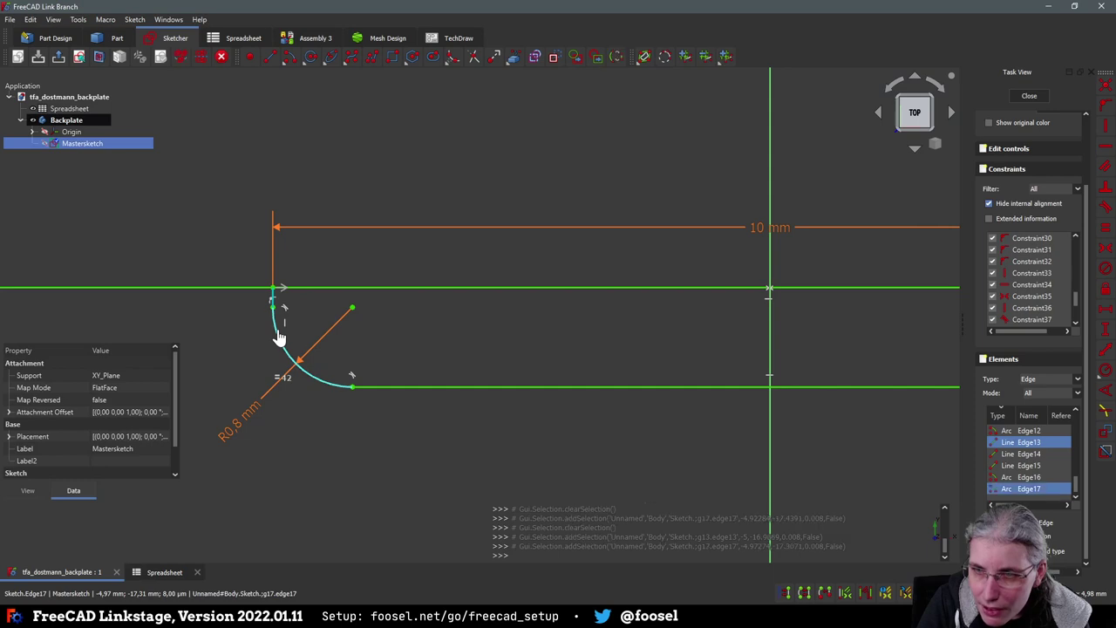
pyautogui.click(373, 388)
# Add the notch's right corner arc and right vertical line to the selection
pyautogui.moveTo(835, 440); pyautogui.dragTo(460, 439, button='middle')
pyautogui.click(485, 383)
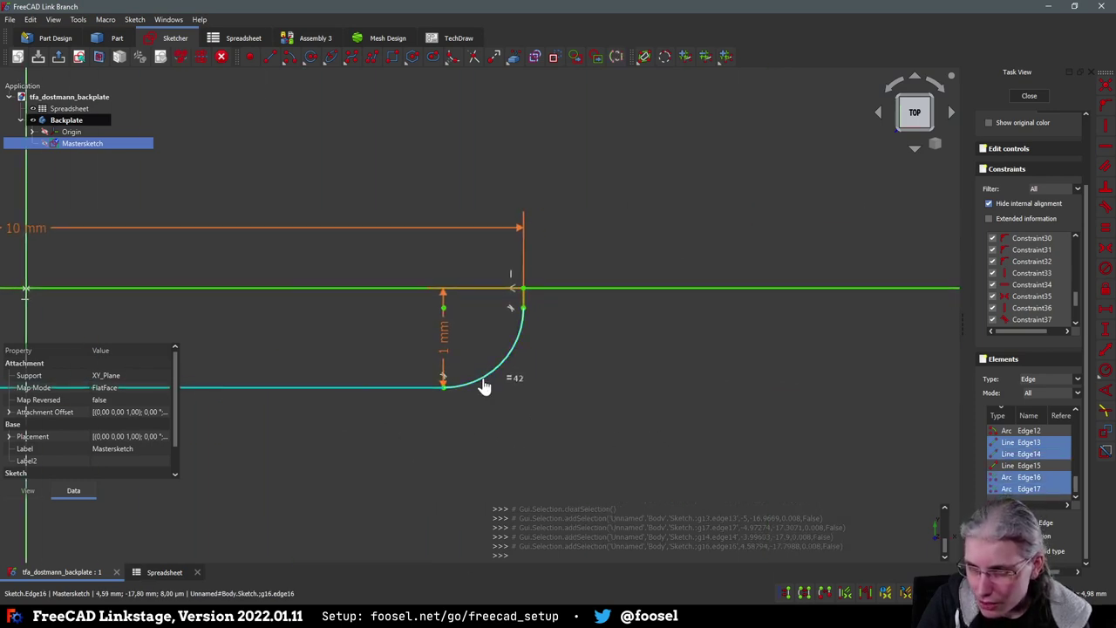
pyautogui.click(523, 305)
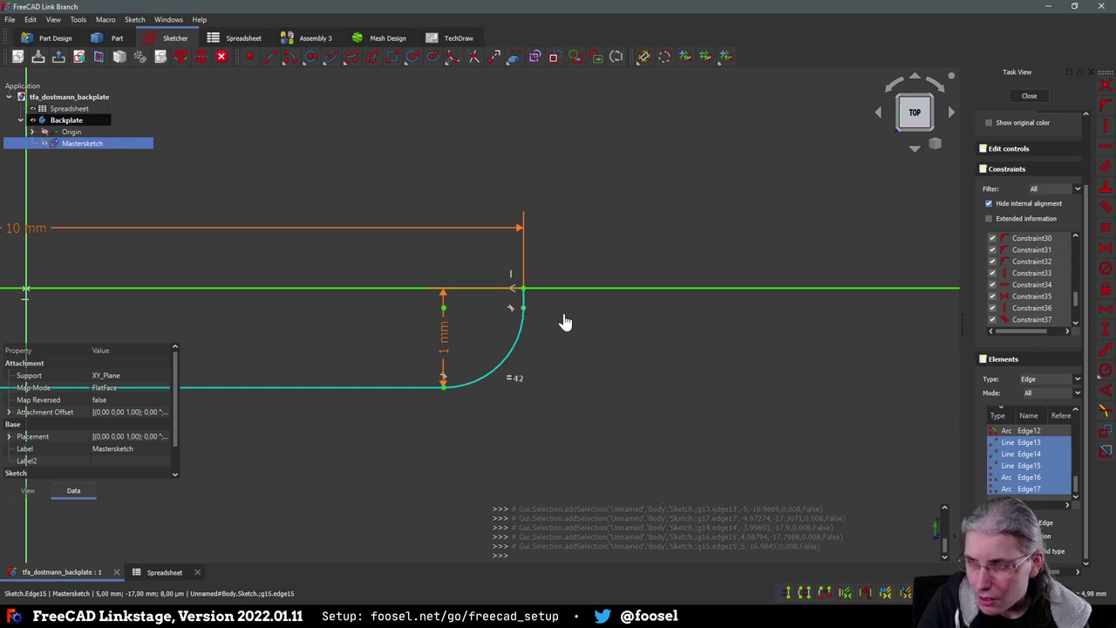
pyautogui.moveTo(586, 380); pyautogui.dragTo(951, 390, button='middle')
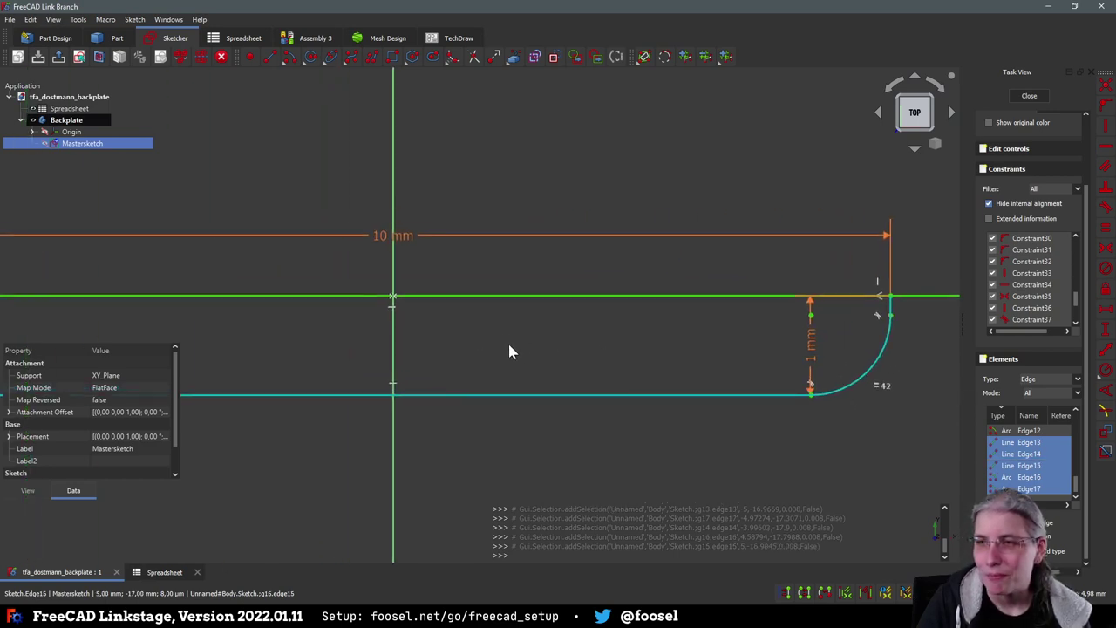
pyautogui.scroll(-4, 494, 342)
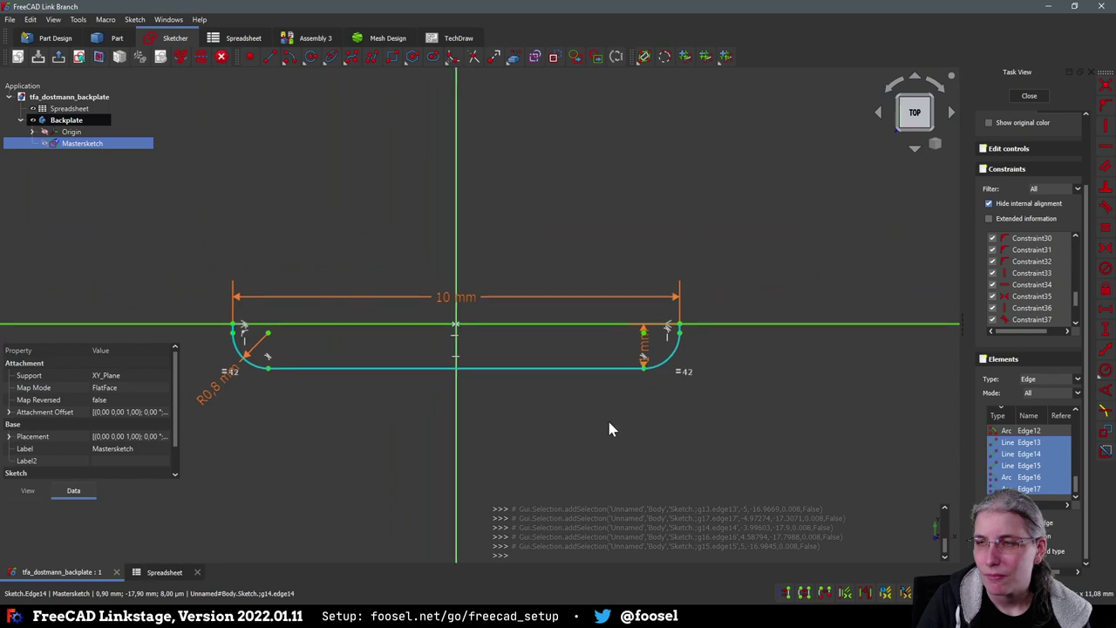
pyautogui.scroll(-4, 523, 353)
pyautogui.moveTo(566, 219); pyautogui.dragTo(581, 312, button='middle')
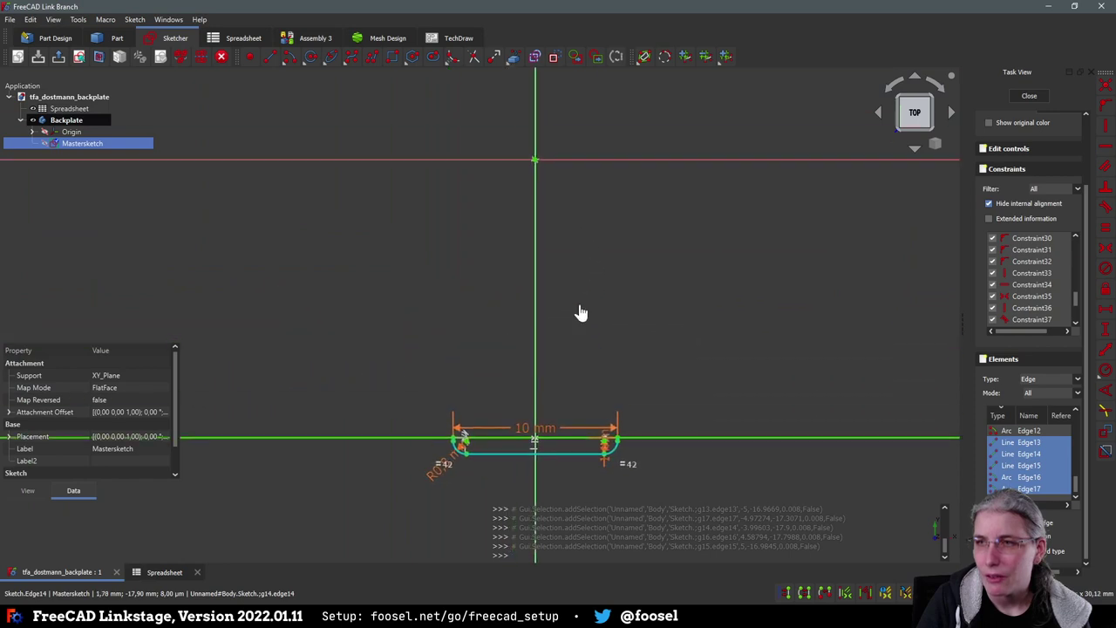
pyautogui.scroll(-3, 589, 296)
pyautogui.moveTo(648, 279); pyautogui.dragTo(607, 354, button='middle')
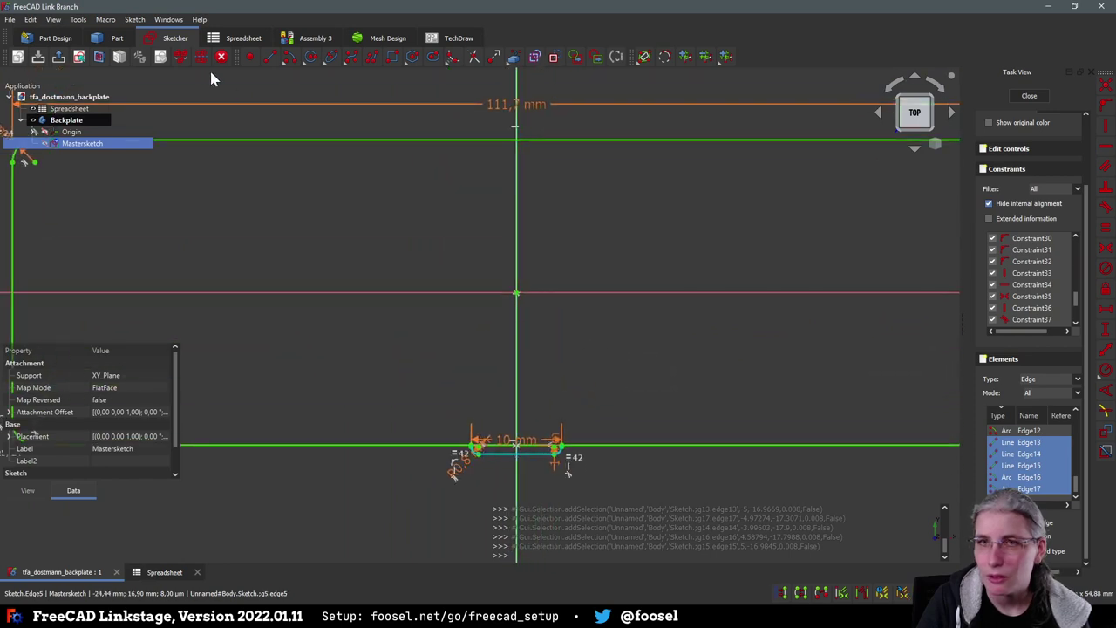
# Mirror the selected notch lines and arcs across the X-Axis, copying the tab to the top edge
pyautogui.click(138, 20)
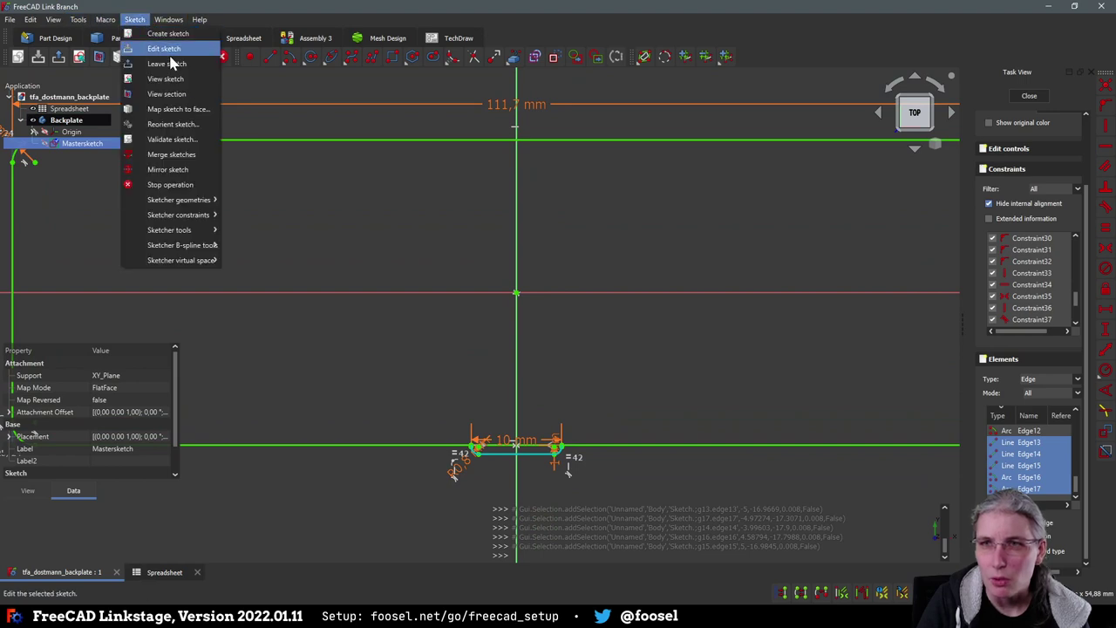
pyautogui.click(169, 177)
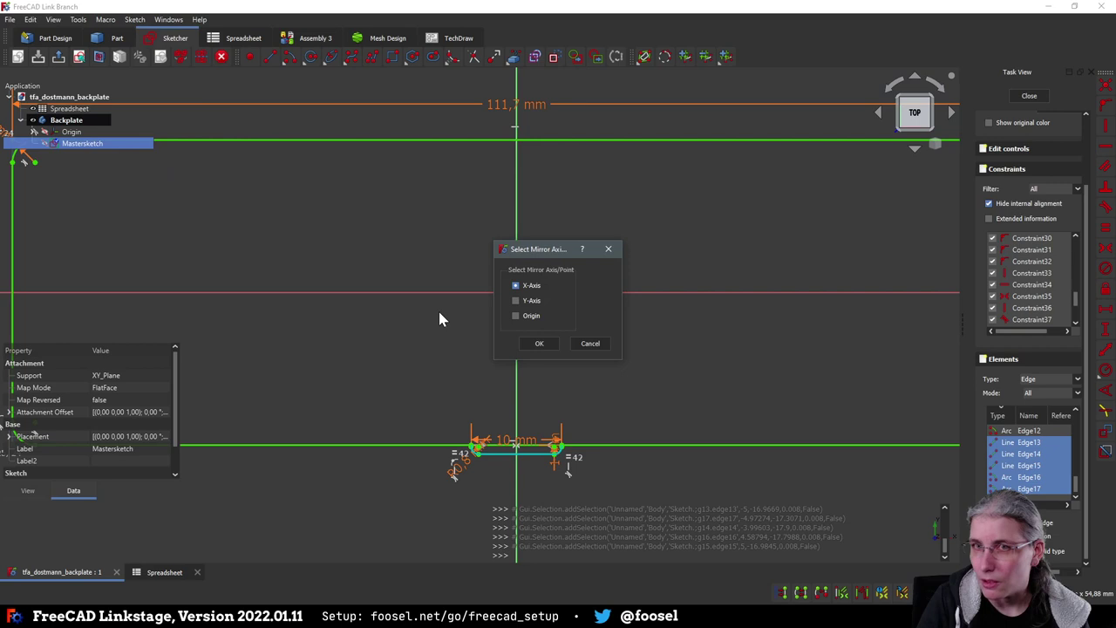
pyautogui.click(541, 344)
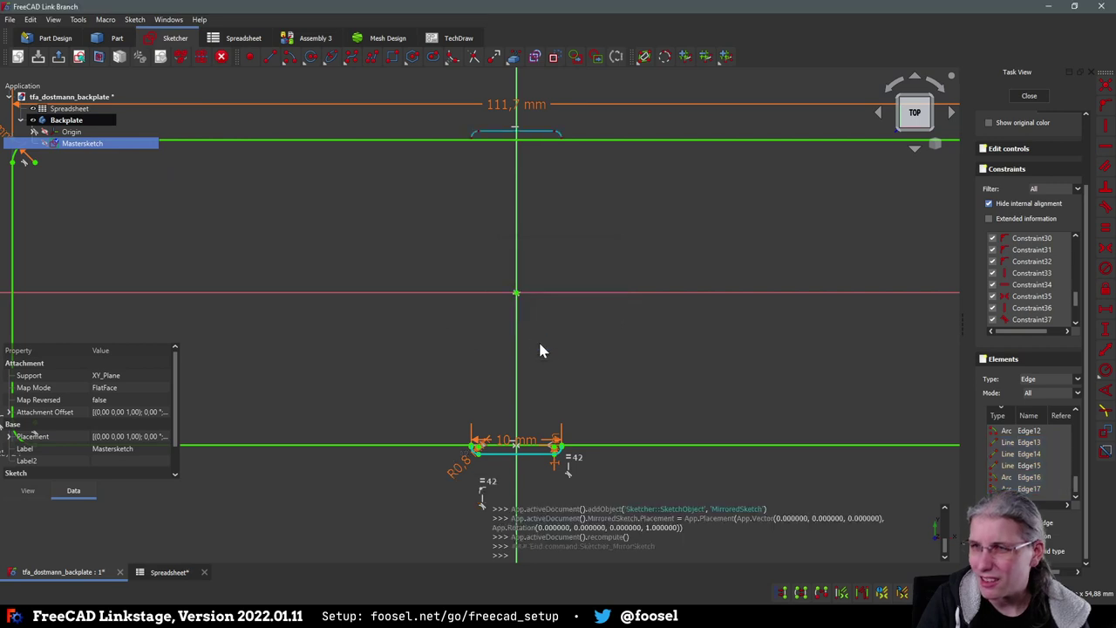
pyautogui.click(611, 310)
pyautogui.moveTo(698, 362); pyautogui.dragTo(659, 427, button='middle')
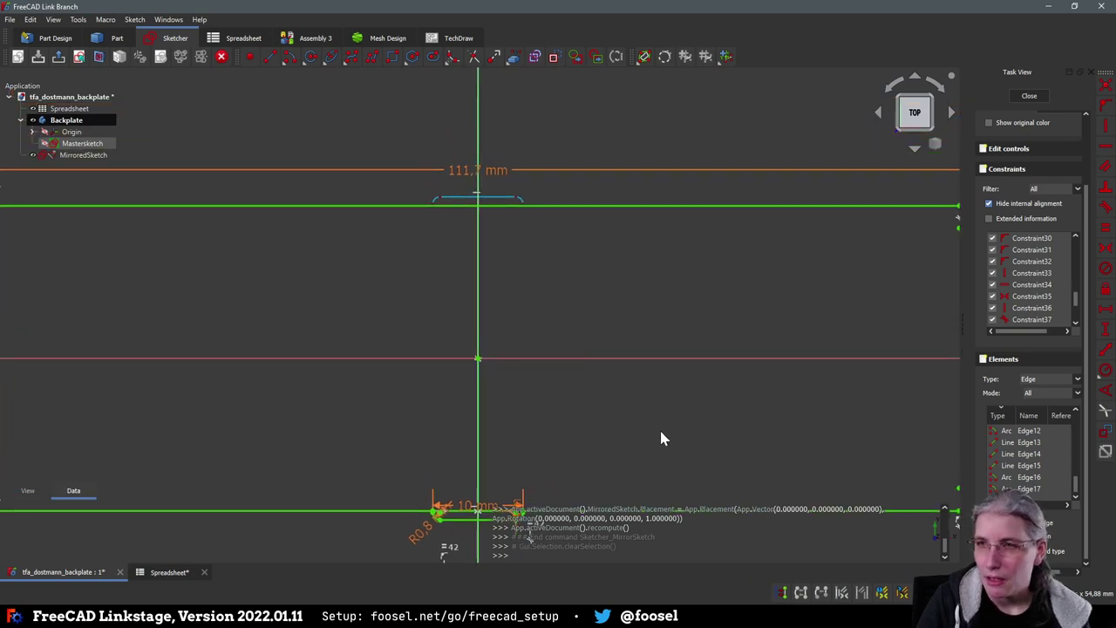
pyautogui.moveTo(547, 298); pyautogui.dragTo(549, 334, button='middle')
pyautogui.moveTo(523, 298)
pyautogui.mouseDown(button='middle')
pyautogui.moveTo(525, 339)
pyautogui.moveTo(570, 349)
pyautogui.mouseUp(button='middle')
pyautogui.scroll(3, 526, 318)
pyautogui.scroll(4, 527, 309)
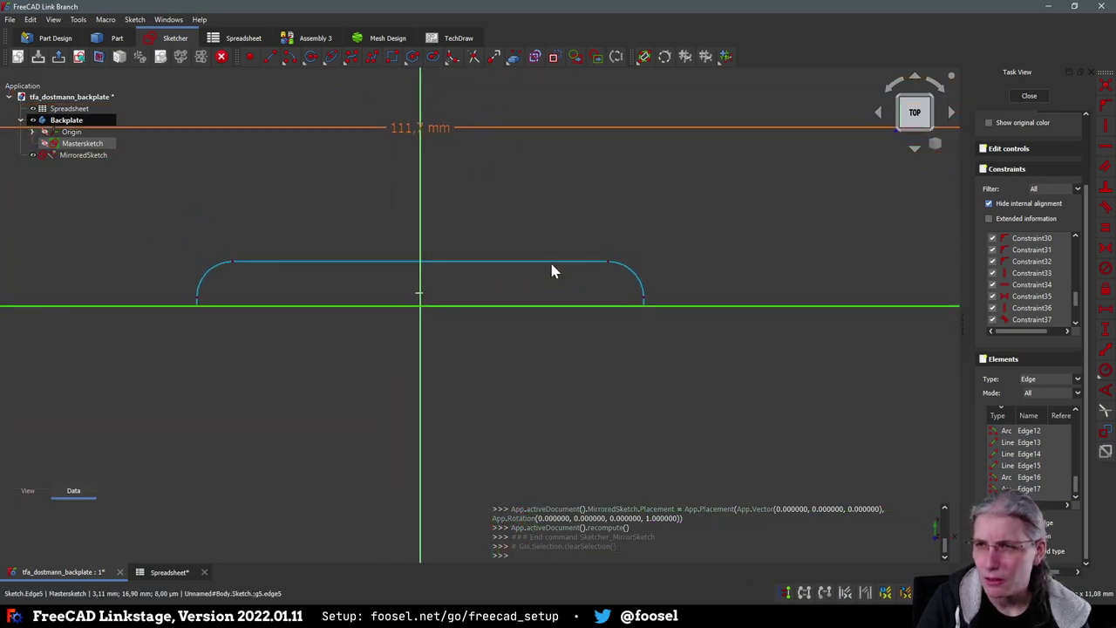
pyautogui.scroll(-5, 529, 320)
pyautogui.scroll(5, 605, 398)
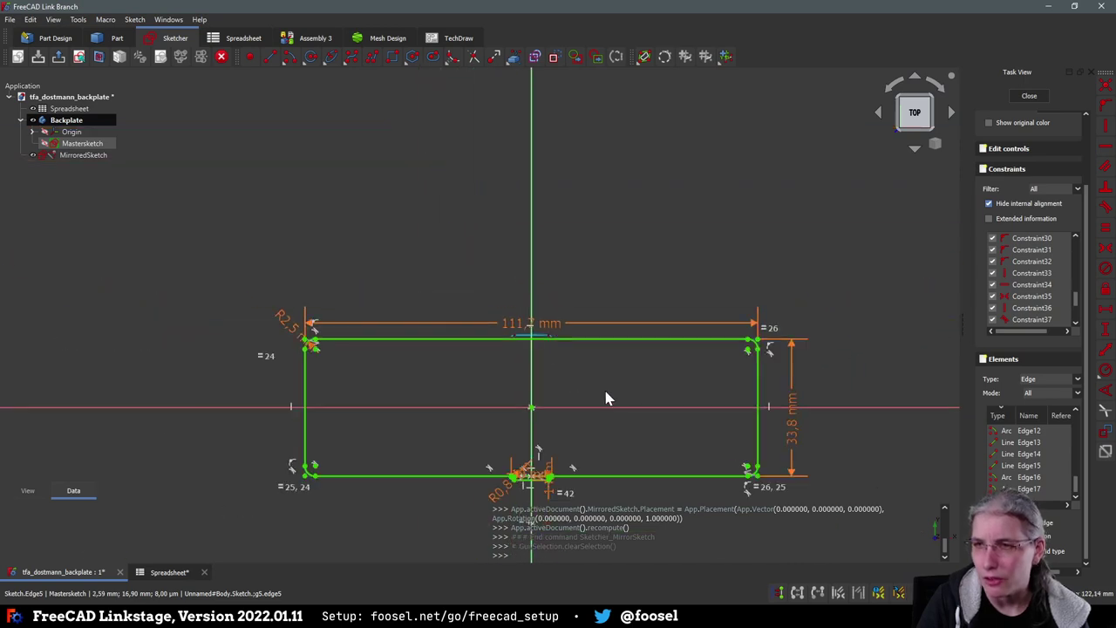
pyautogui.moveTo(605, 399); pyautogui.dragTo(520, 371, button='middle')
pyautogui.scroll(3, 705, 380)
pyautogui.scroll(1, 652, 373)
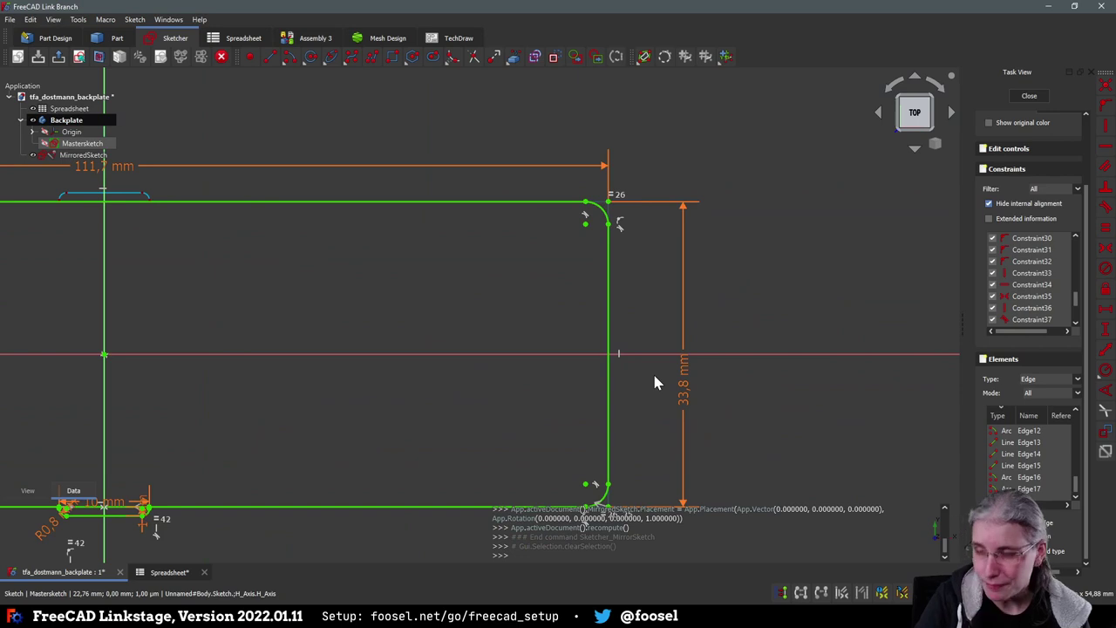
pyautogui.moveTo(483, 384)
pyautogui.mouseDown(button='middle')
pyautogui.moveTo(331, 378)
pyautogui.moveTo(386, 348)
pyautogui.moveTo(767, 347)
pyautogui.moveTo(351, 351)
pyautogui.mouseUp(button='middle')
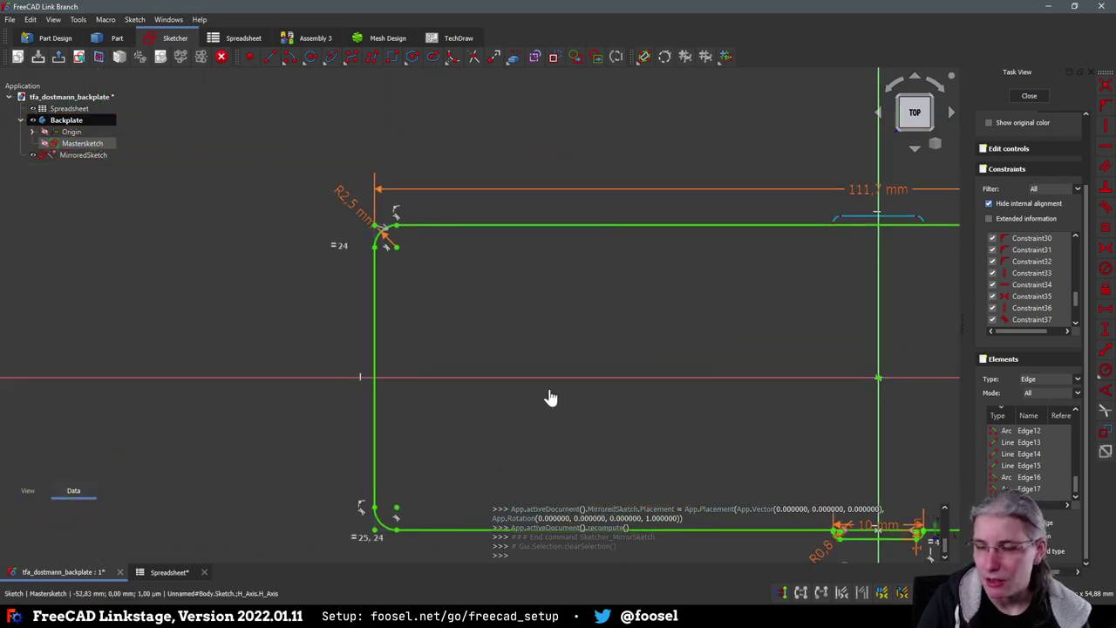
pyautogui.moveTo(550, 393); pyautogui.dragTo(468, 381, button='middle')
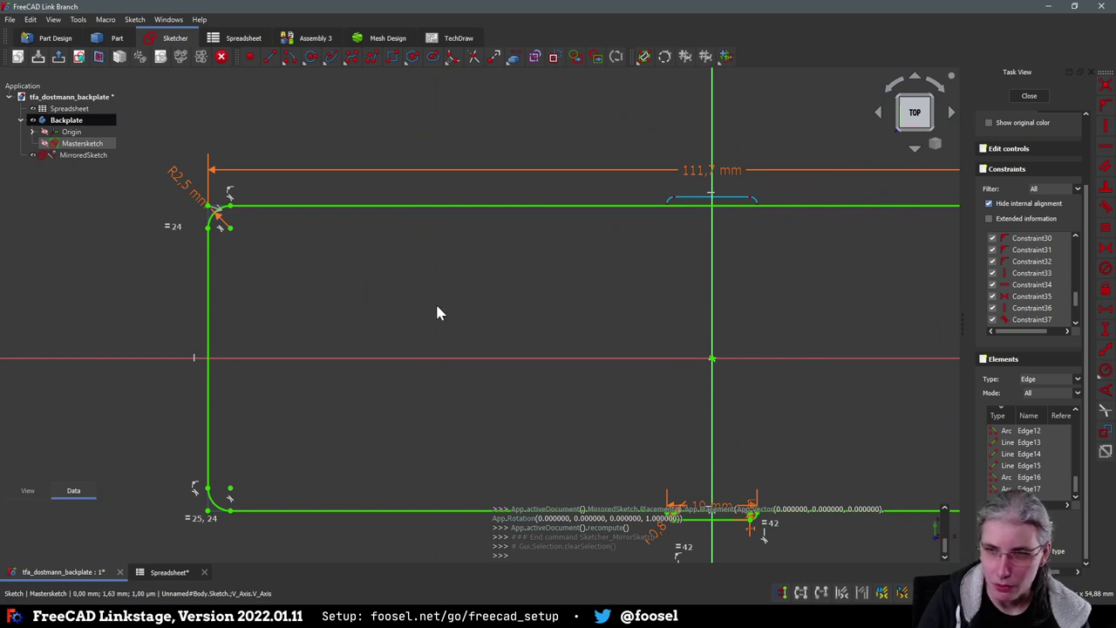
pyautogui.moveTo(437, 313); pyautogui.dragTo(485, 337, button='middle')
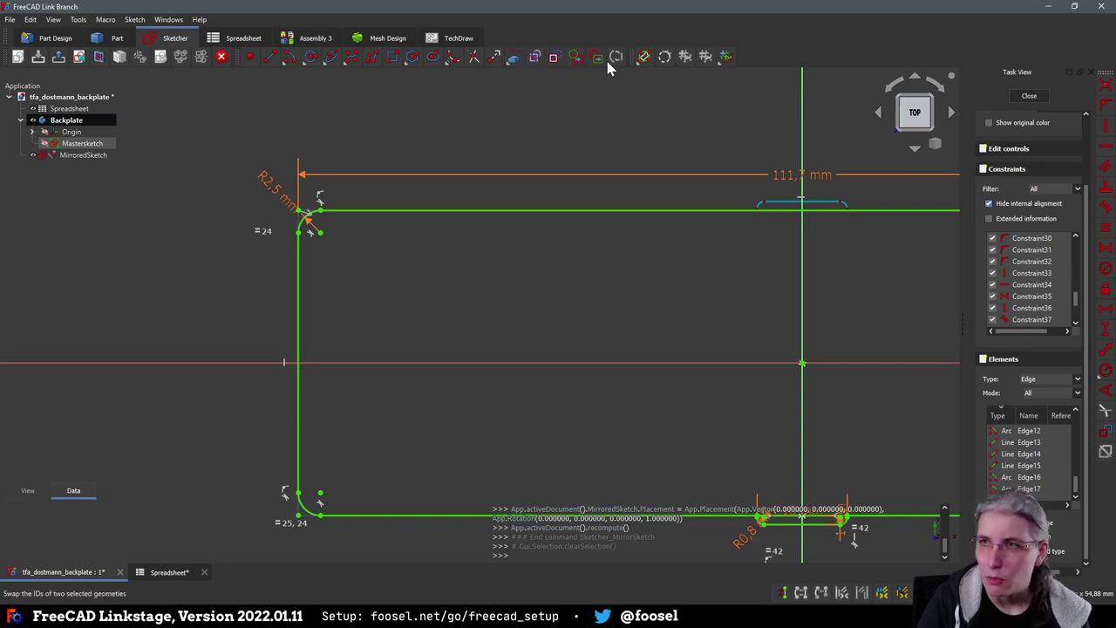
# Draw a three-line non-construction tab jutting out from the outline's left edge
pyautogui.click(553, 58)
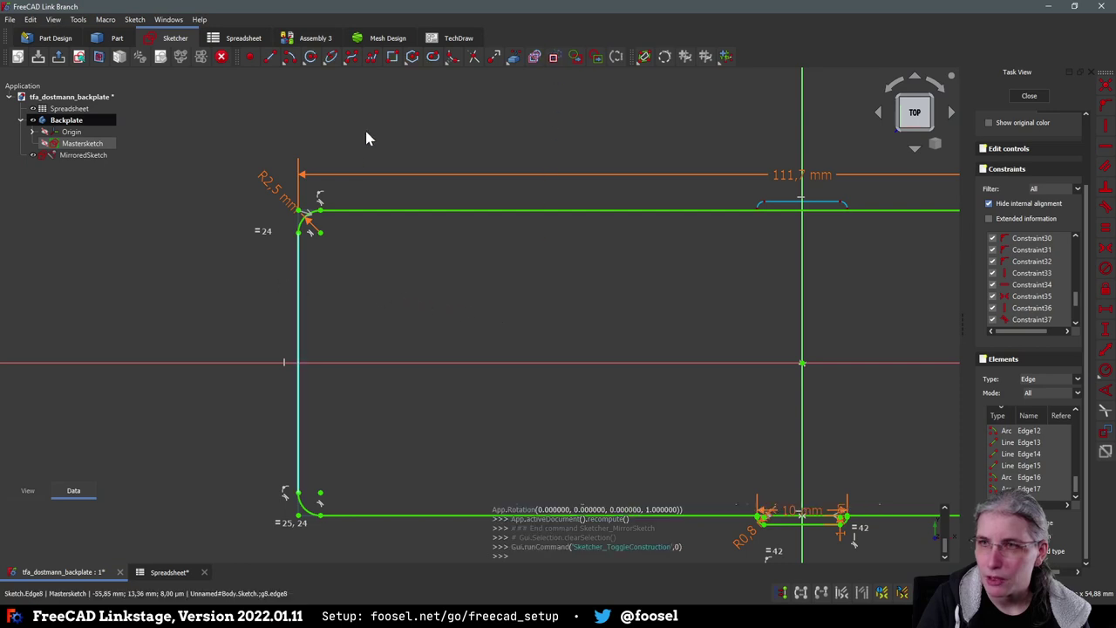
pyautogui.click(271, 58)
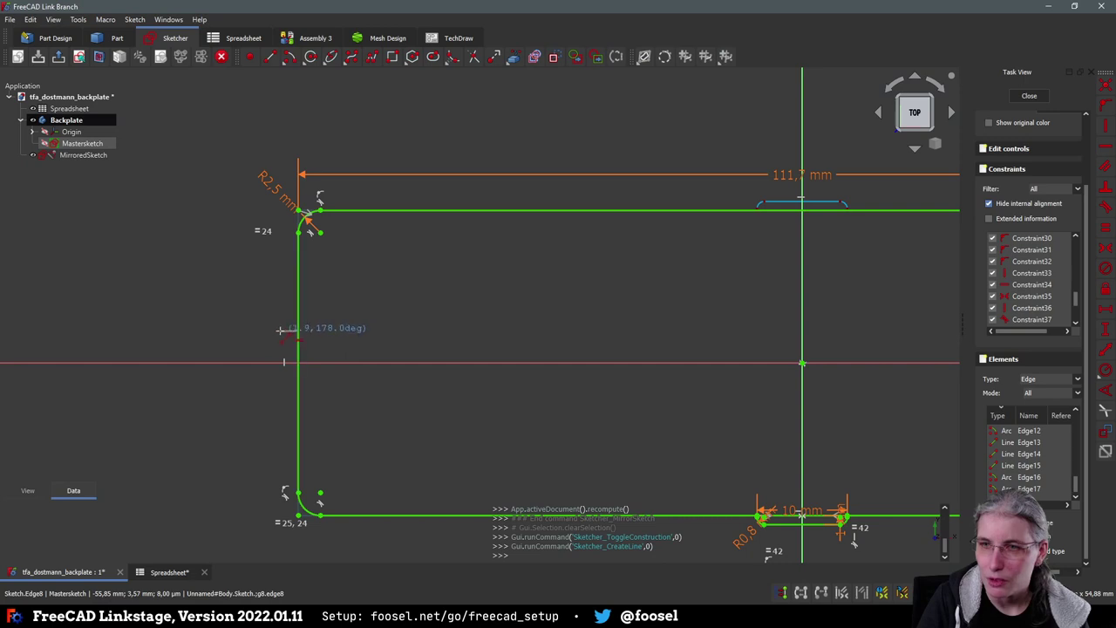
pyautogui.click(279, 330)
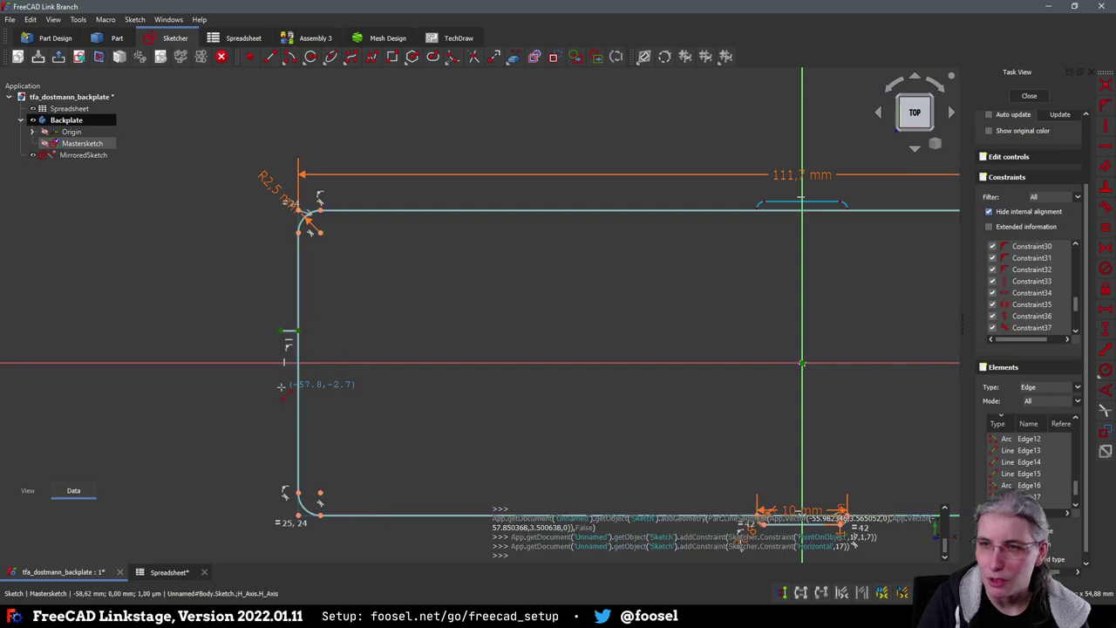
pyautogui.click(280, 330)
pyautogui.click(279, 380)
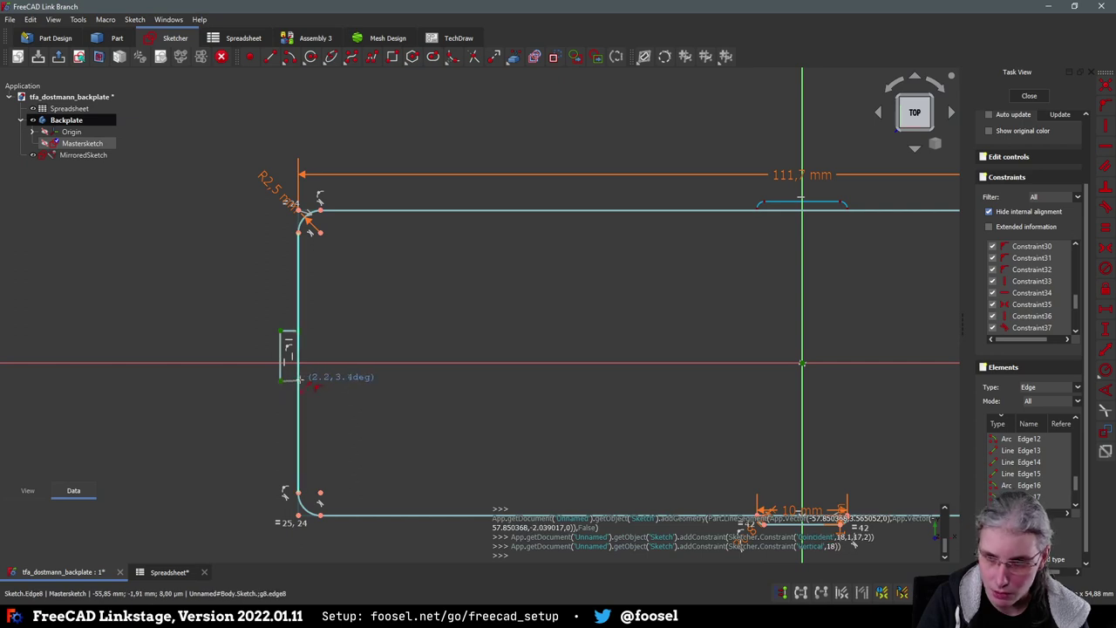
pyautogui.click(297, 380)
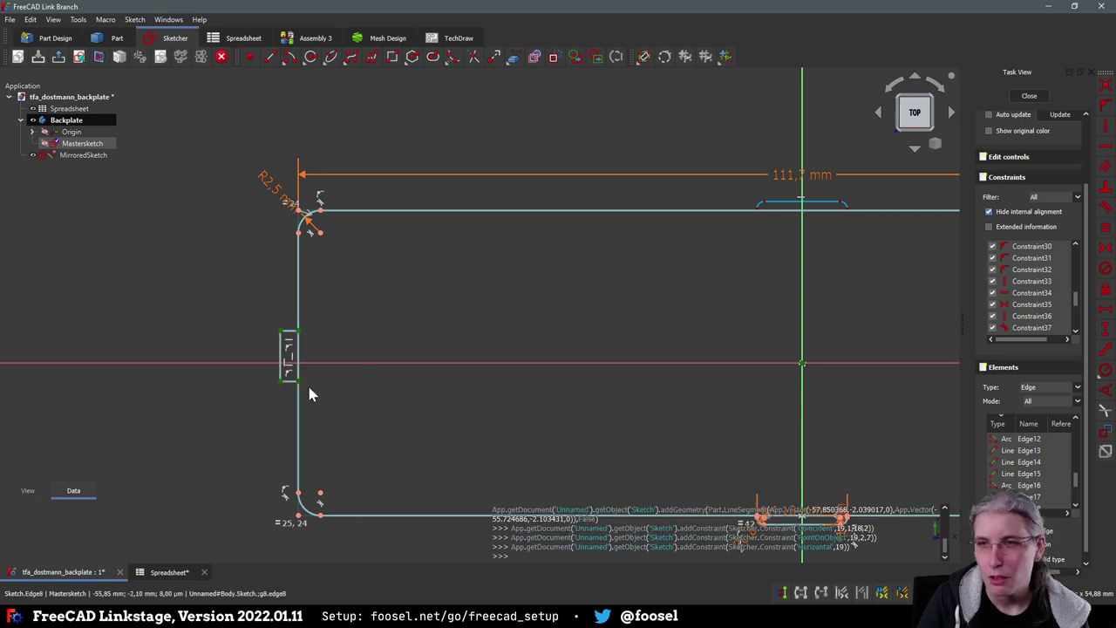
# Select the tab's top-right and bottom-right corners together with the horizontal axis
pyautogui.scroll(-1, 312, 382)
pyautogui.scroll(2, 315, 391)
pyautogui.click(291, 306)
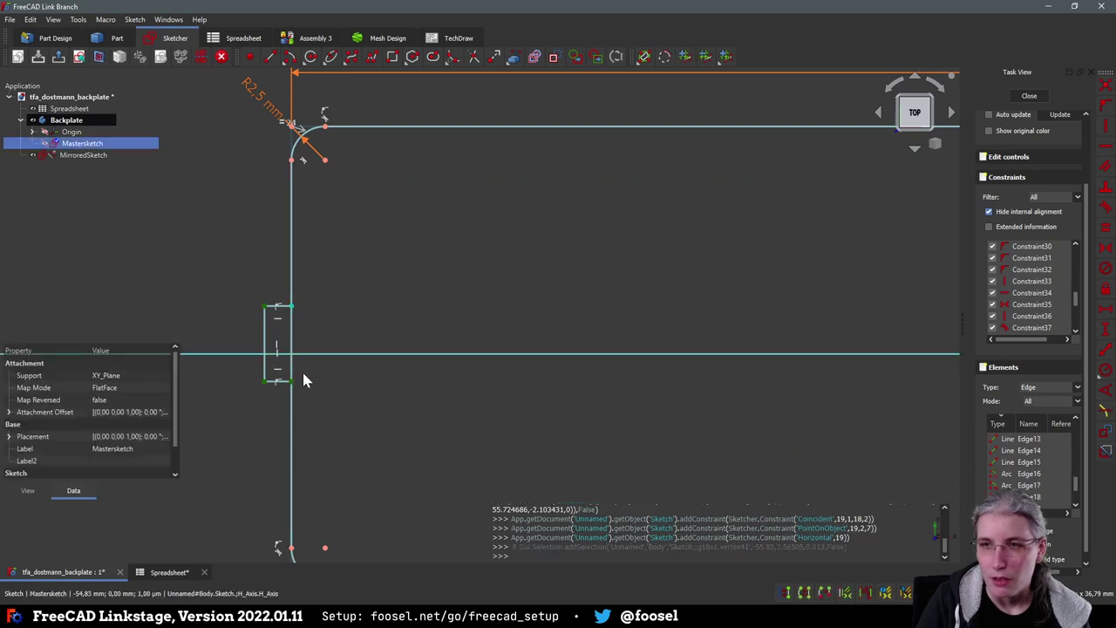
pyautogui.click(294, 387)
pyautogui.click(303, 353)
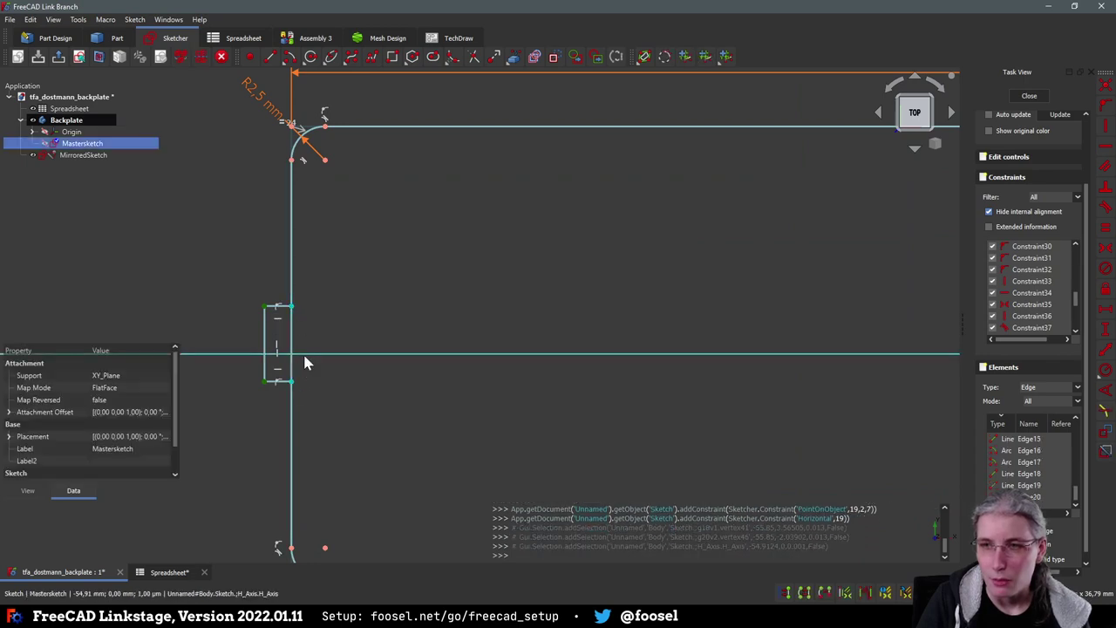
# Make the tab symmetric about the horizontal axis, delete the redundant constraint, save, and widen it leftward
pyautogui.press('s')
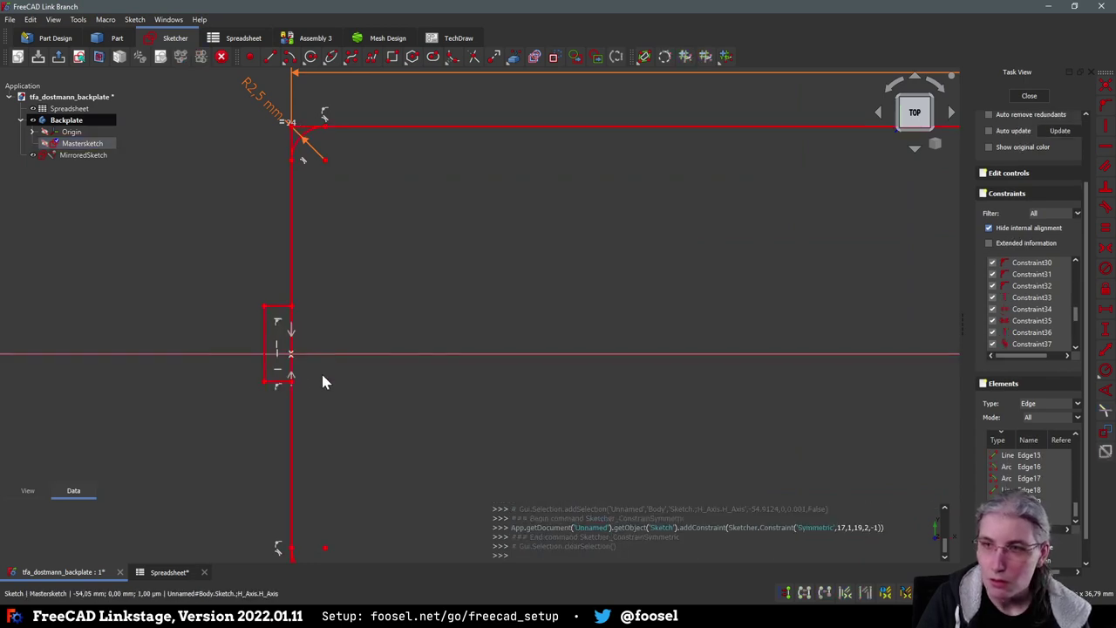
pyautogui.scroll(-6, 1042, 292)
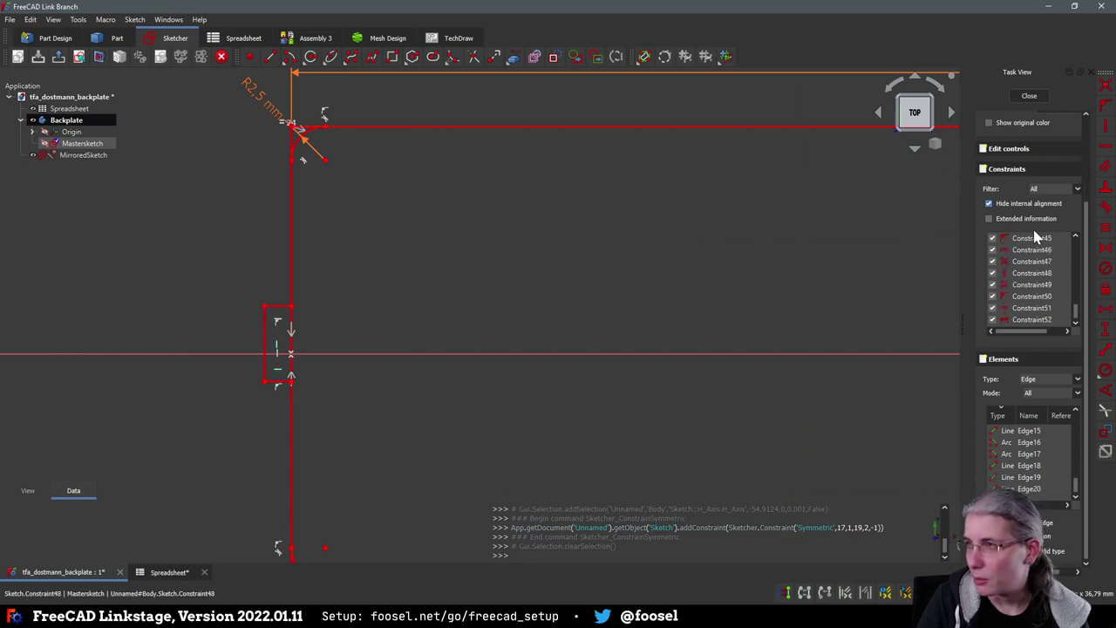
pyautogui.scroll(10, 1046, 259)
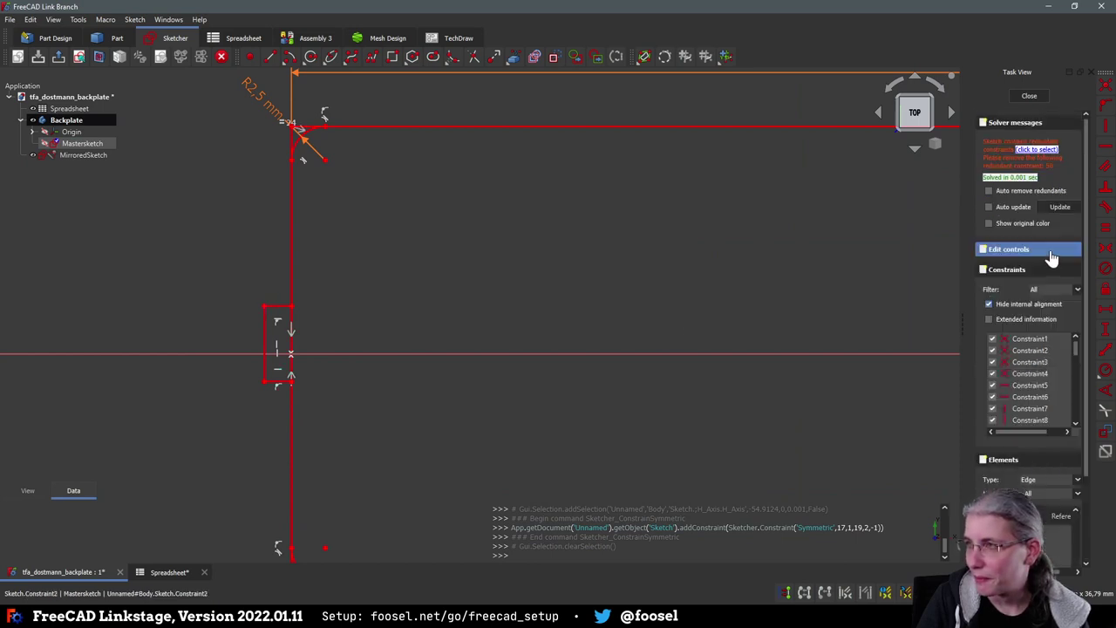
pyautogui.click(1046, 150)
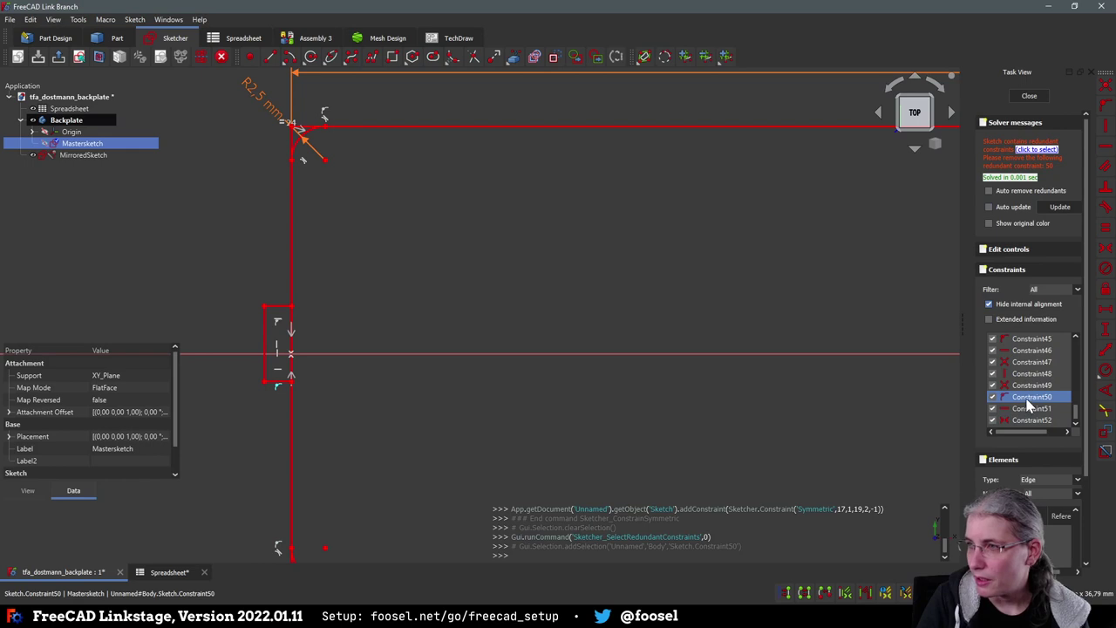
pyautogui.press('Delete')
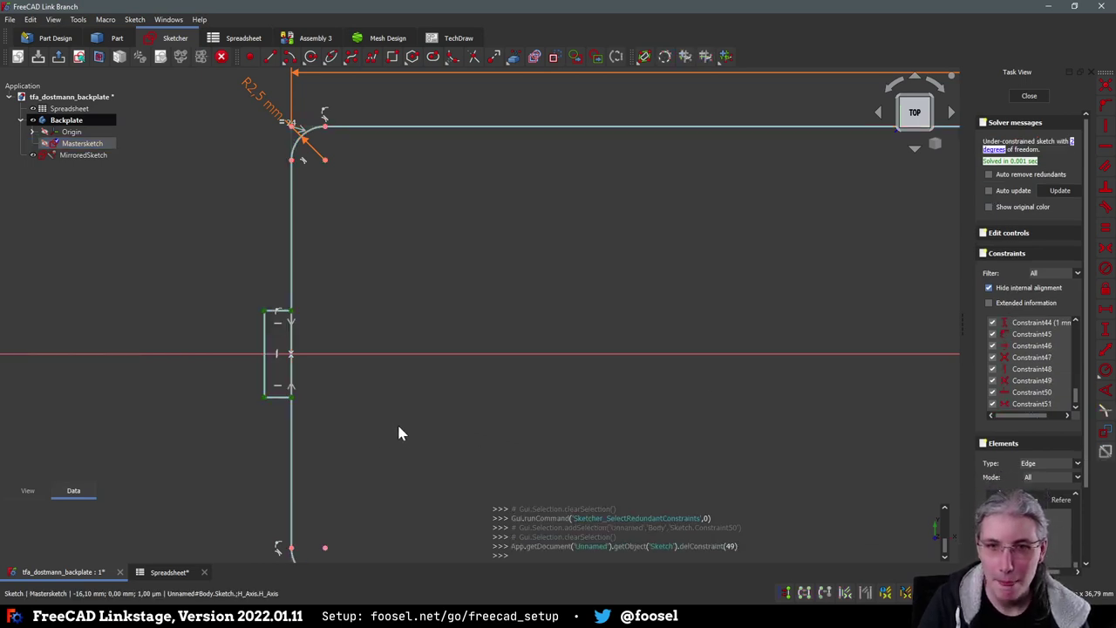
pyautogui.hotkey('ctrl', 's')
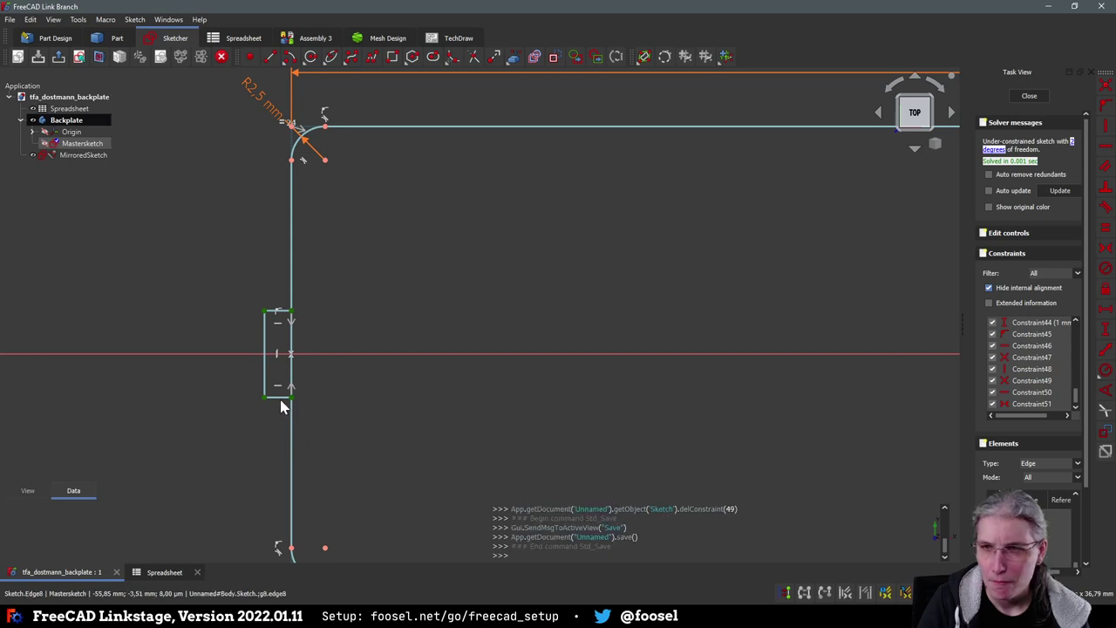
pyautogui.moveTo(279, 401); pyautogui.dragTo(257, 407)
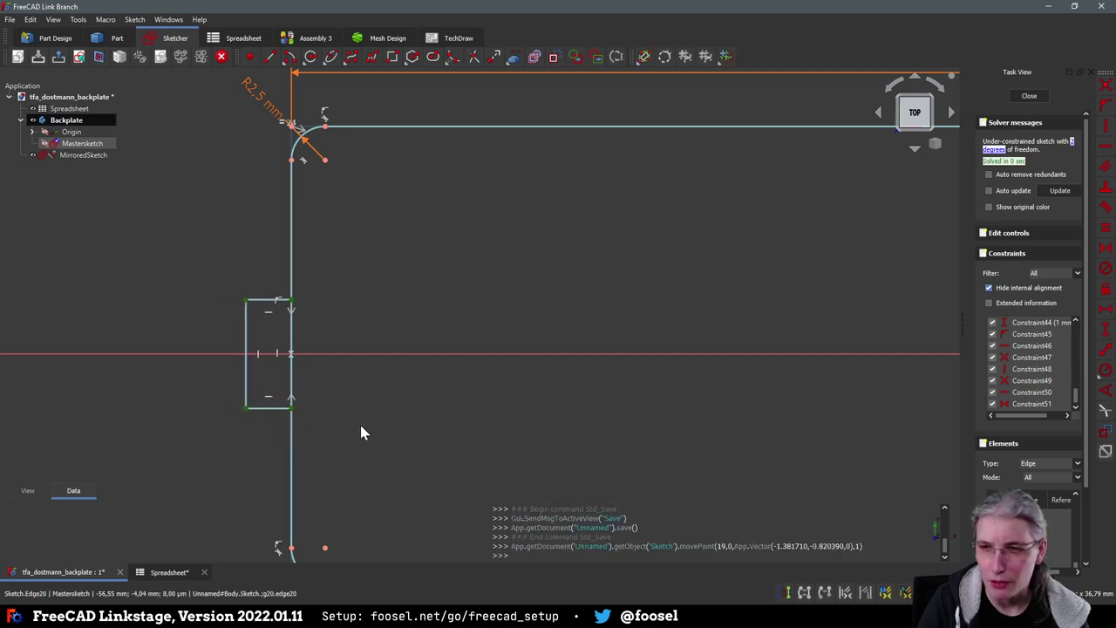
# Fillet the tab's top-left and bottom-left outer corners
pyautogui.click(452, 57)
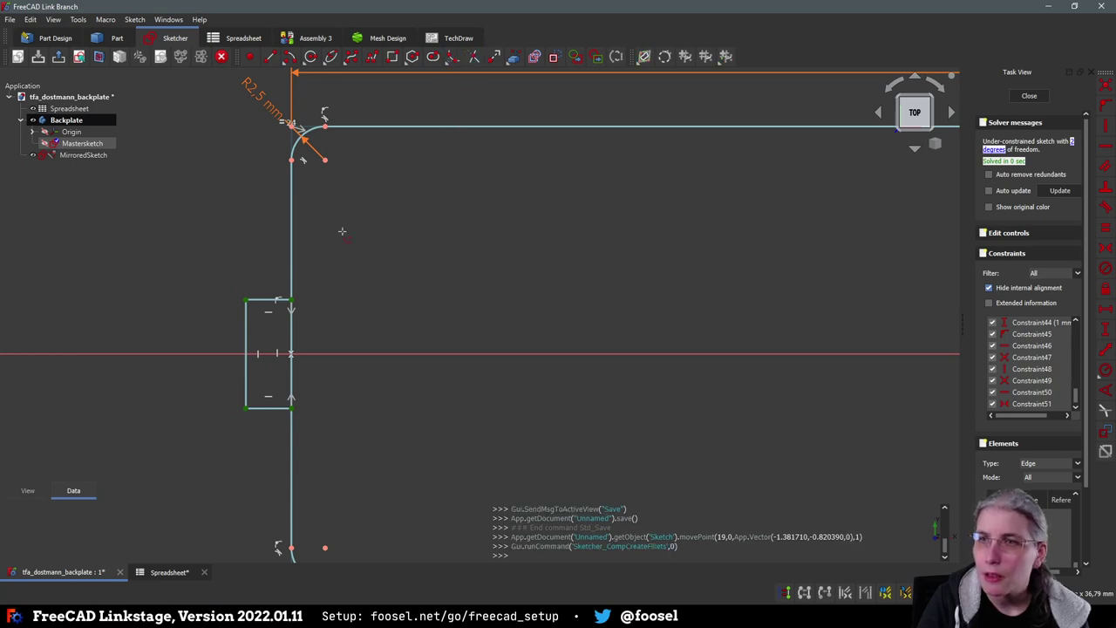
pyautogui.click(259, 300)
pyautogui.click(249, 319)
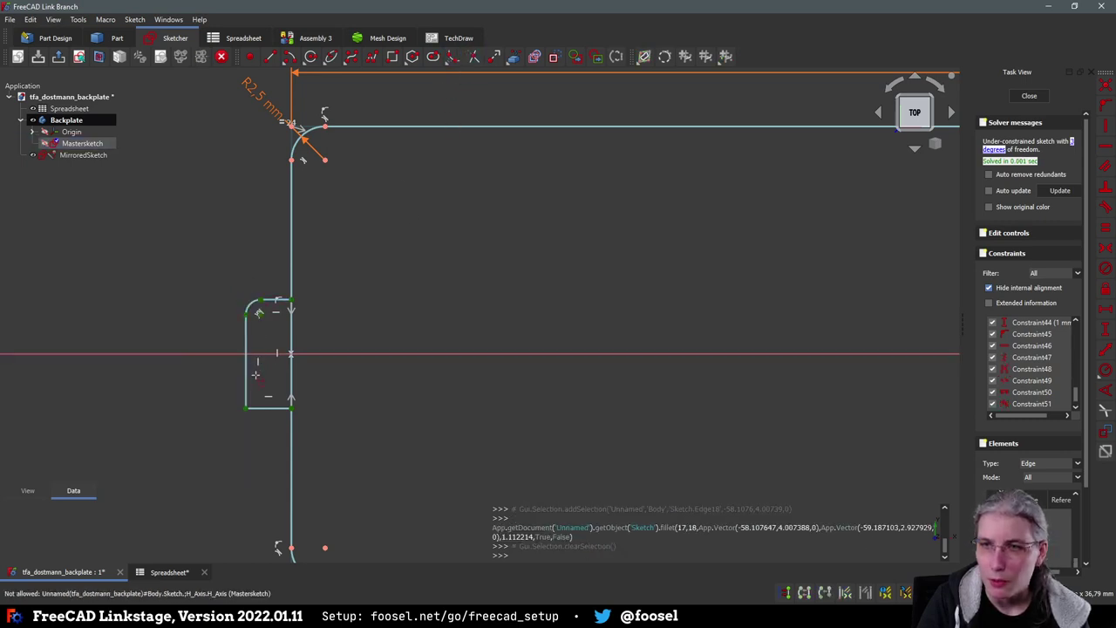
pyautogui.click(257, 402)
pyautogui.click(249, 405)
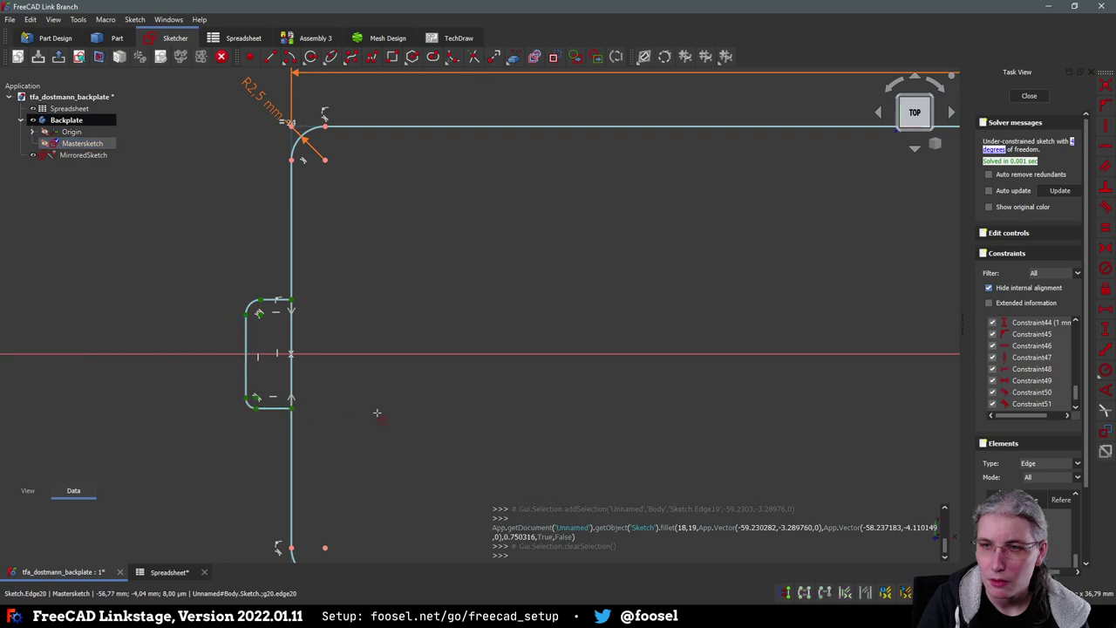
# Make both fillet arcs equal with radius =<<Spreadsheet>>.tab_radius (0.8 mm)
pyautogui.click(249, 406)
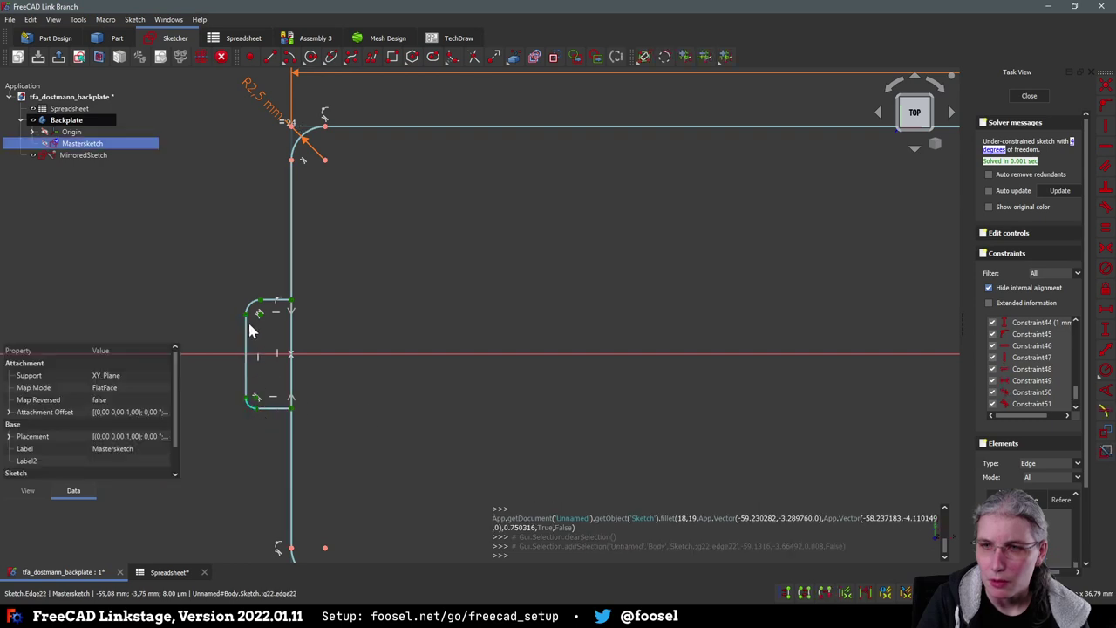
pyautogui.click(253, 312)
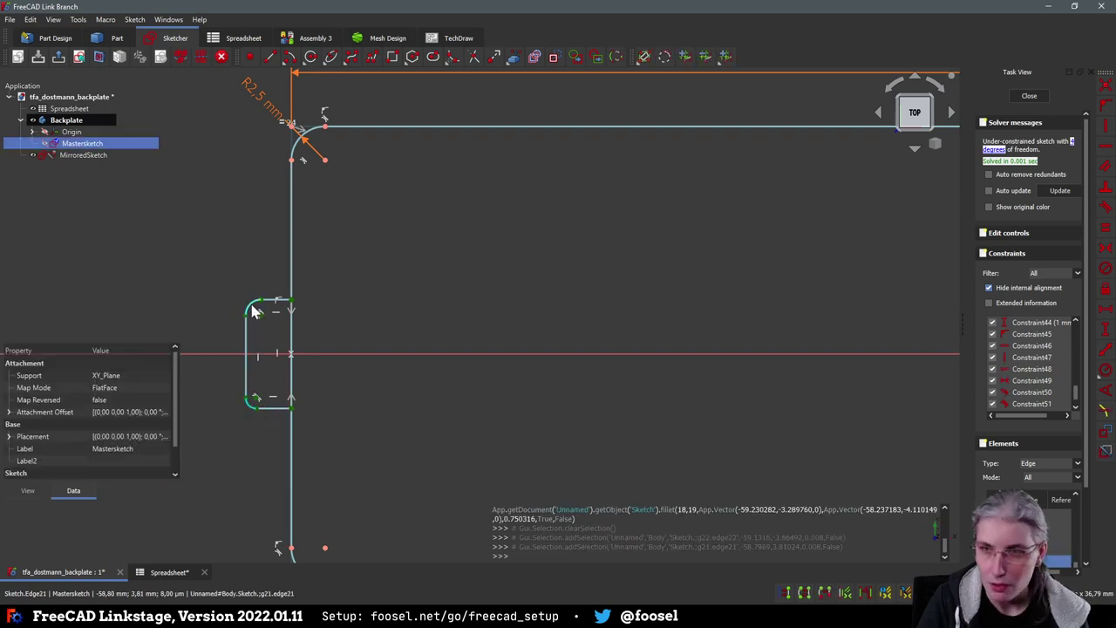
pyautogui.press('e')
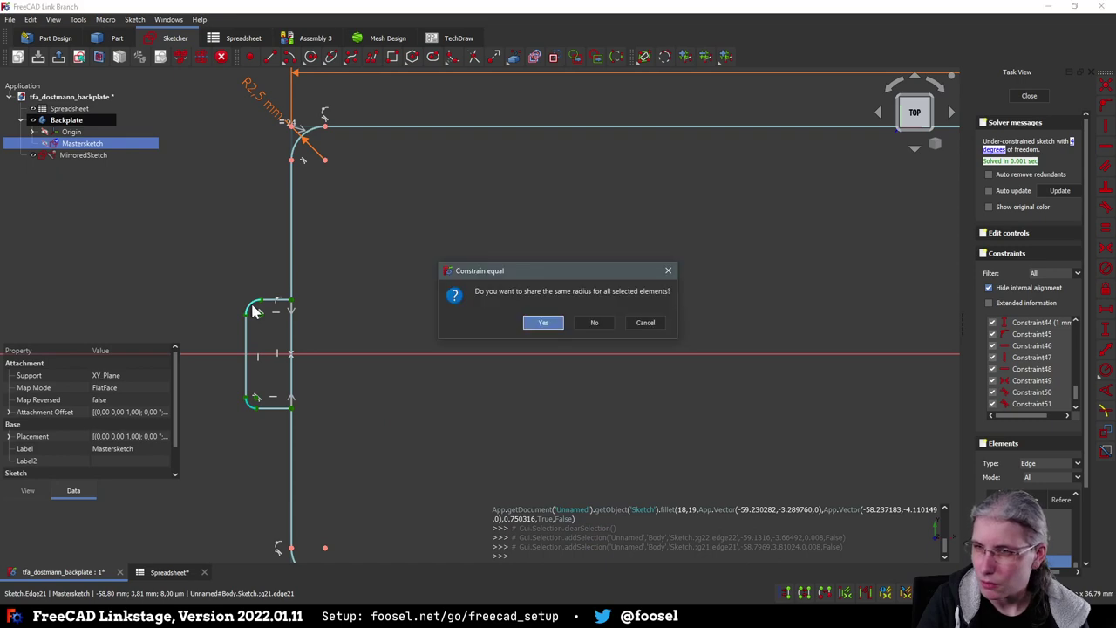
pyautogui.press('Return')
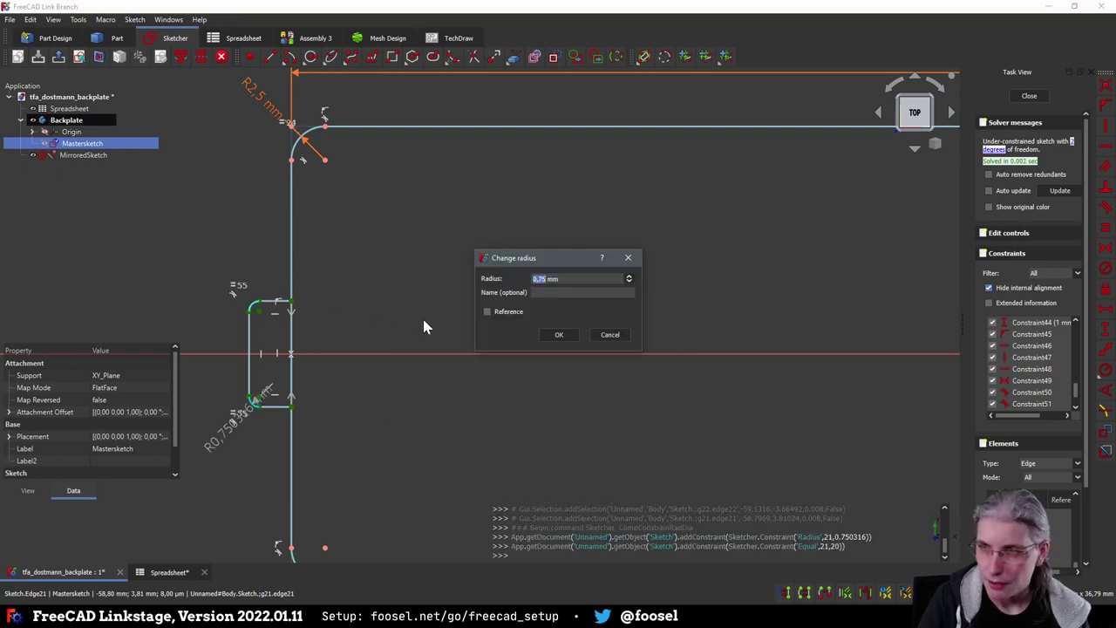
pyautogui.write('=')
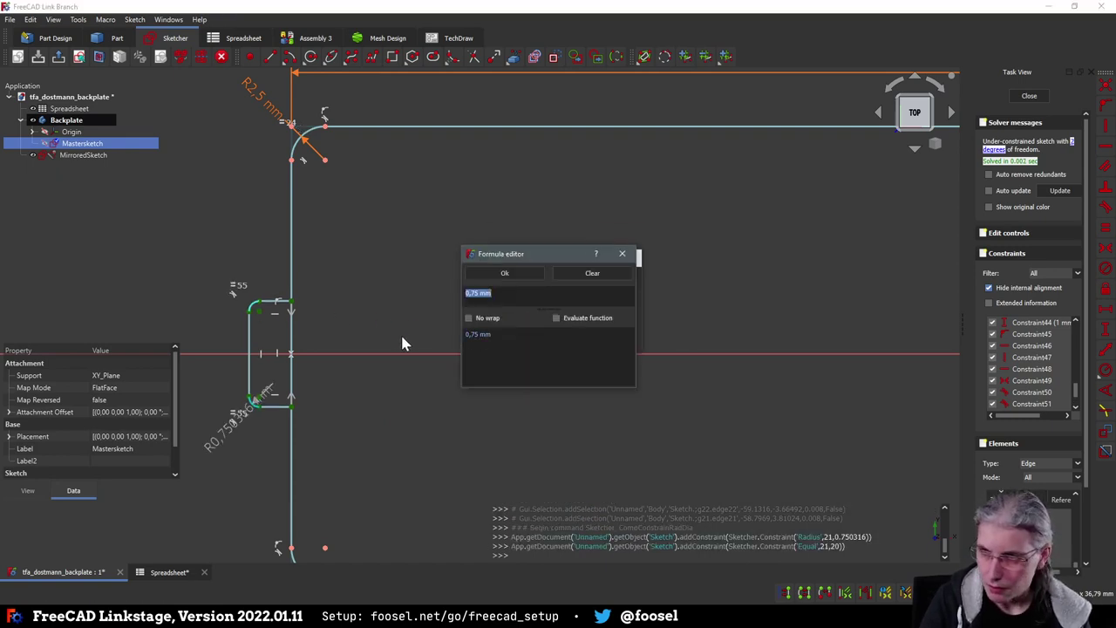
pyautogui.write('<<Sp')
pyautogui.press('Return')
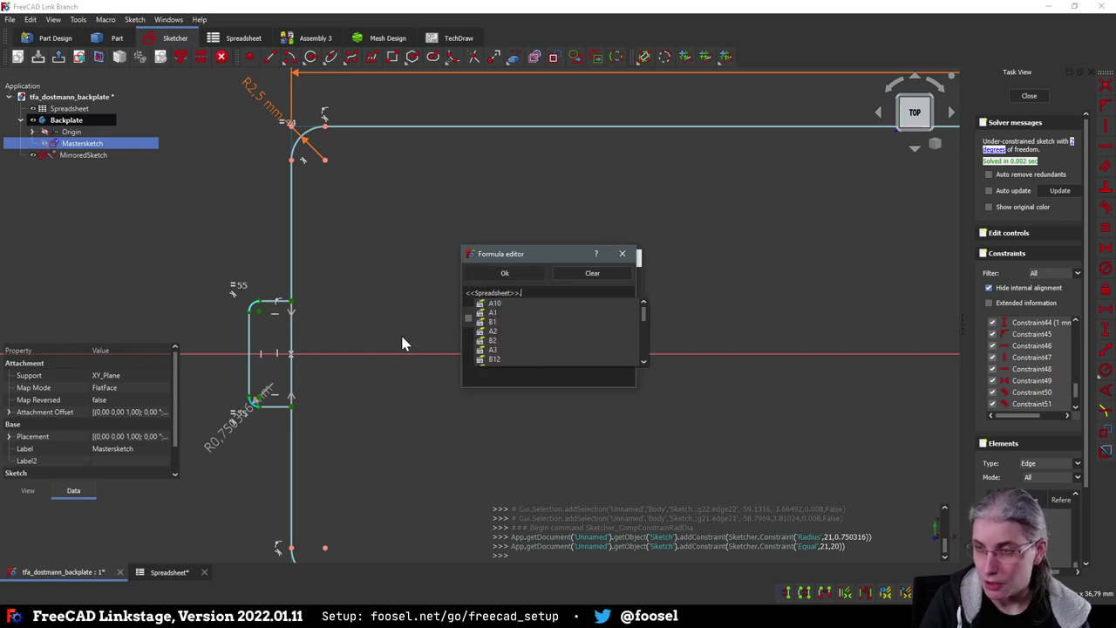
pyautogui.write('tab_radius')
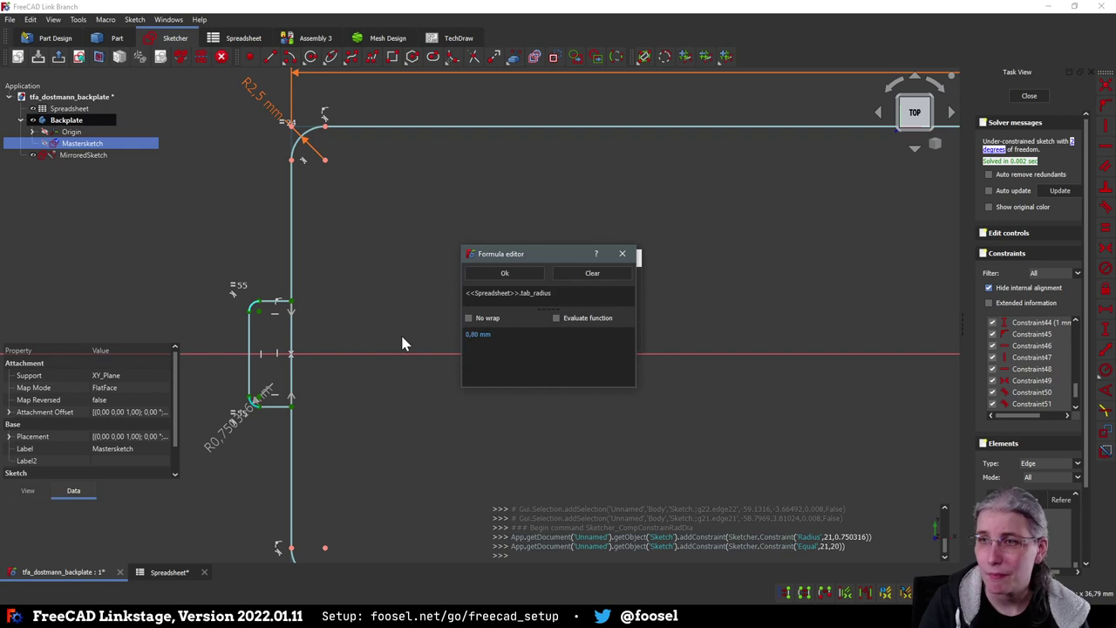
pyautogui.press('Return')
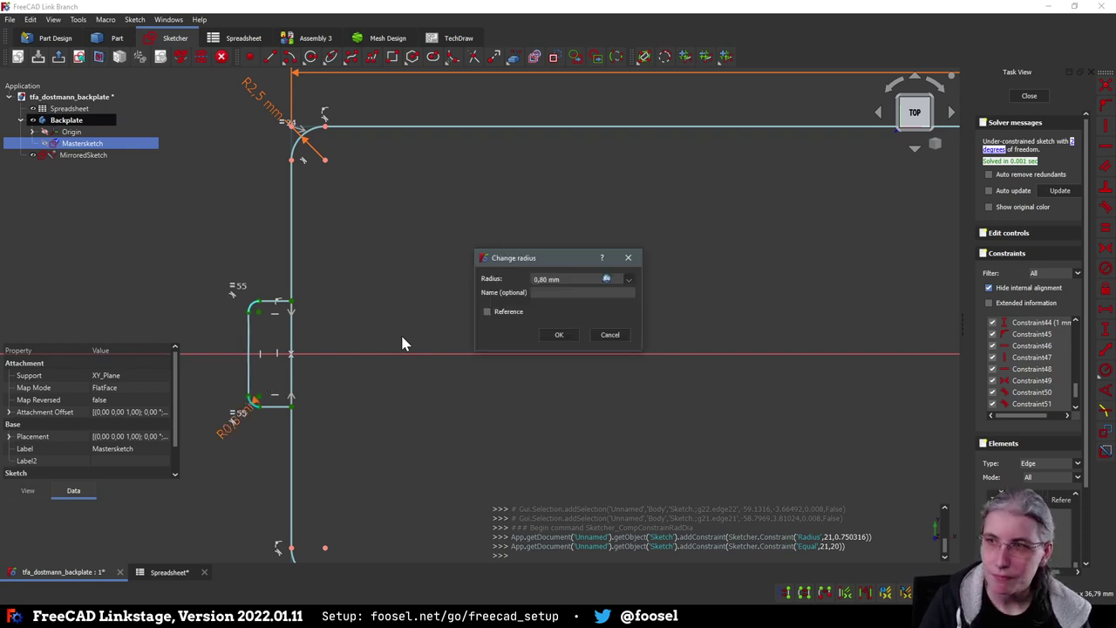
pyautogui.press('Return')
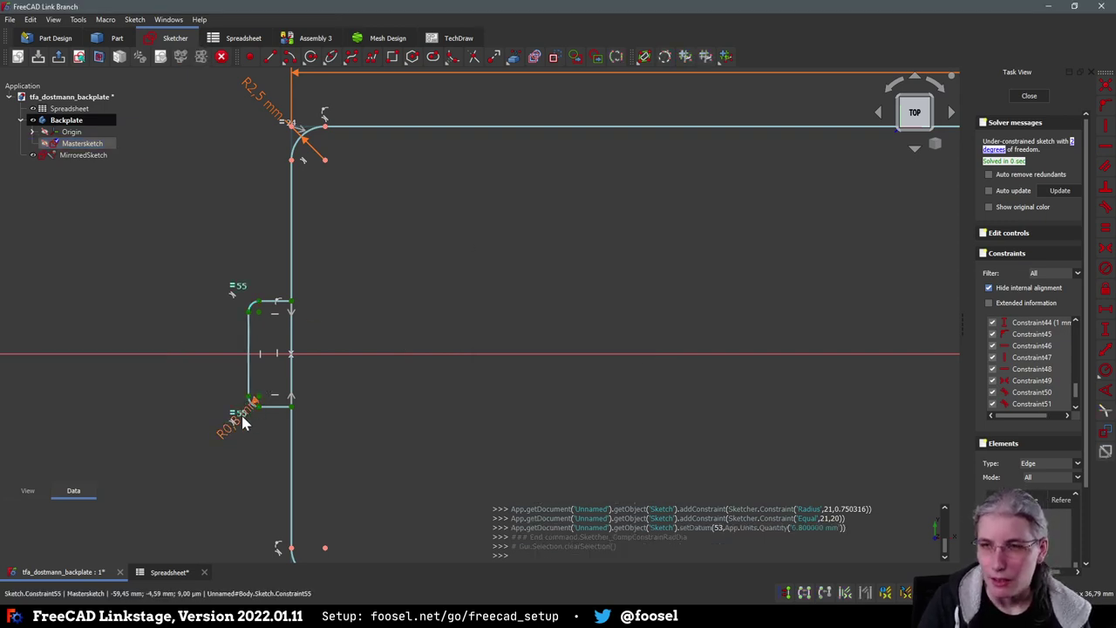
pyautogui.moveTo(249, 416); pyautogui.dragTo(209, 393)
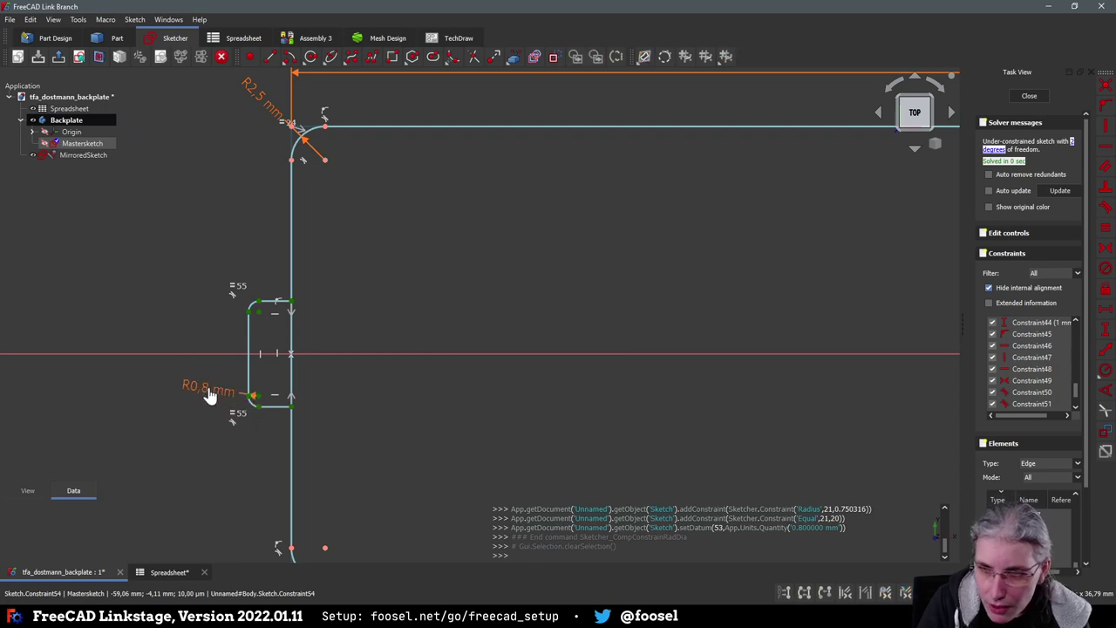
# Constrain the slot's vertical length to 10 mm via =<<Spreadsheet>>.tab_length
pyautogui.click(258, 406)
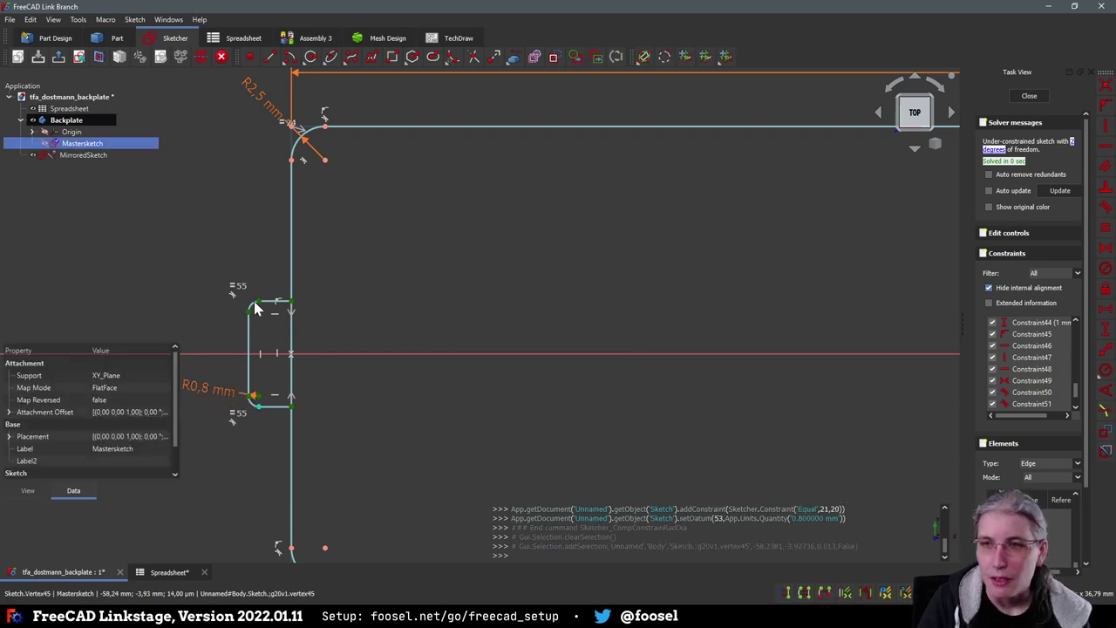
pyautogui.click(258, 301)
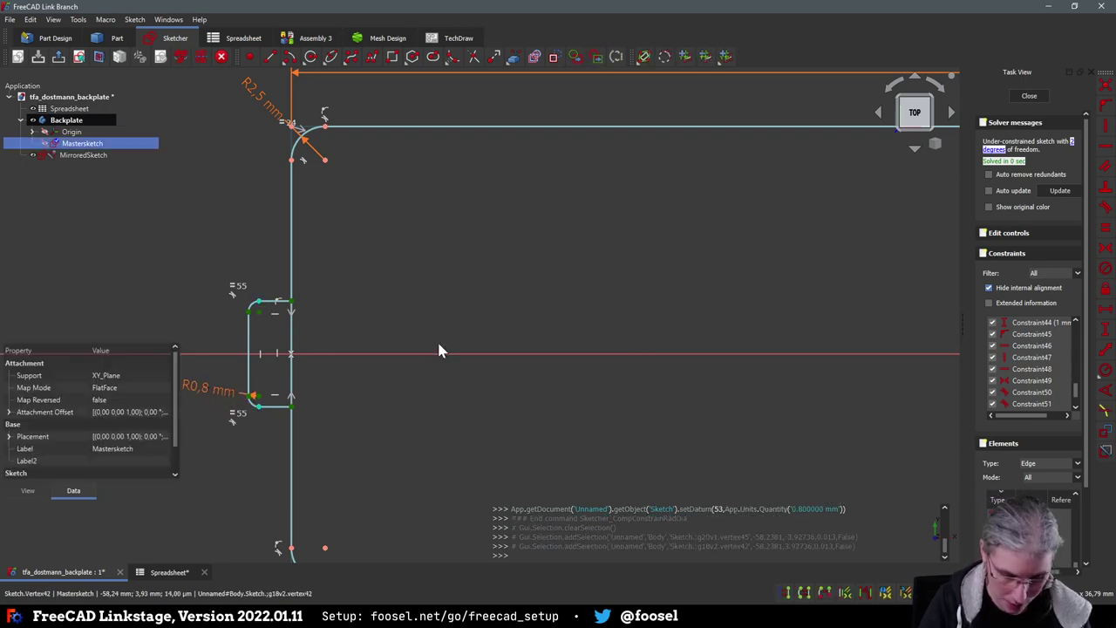
pyautogui.press('i')
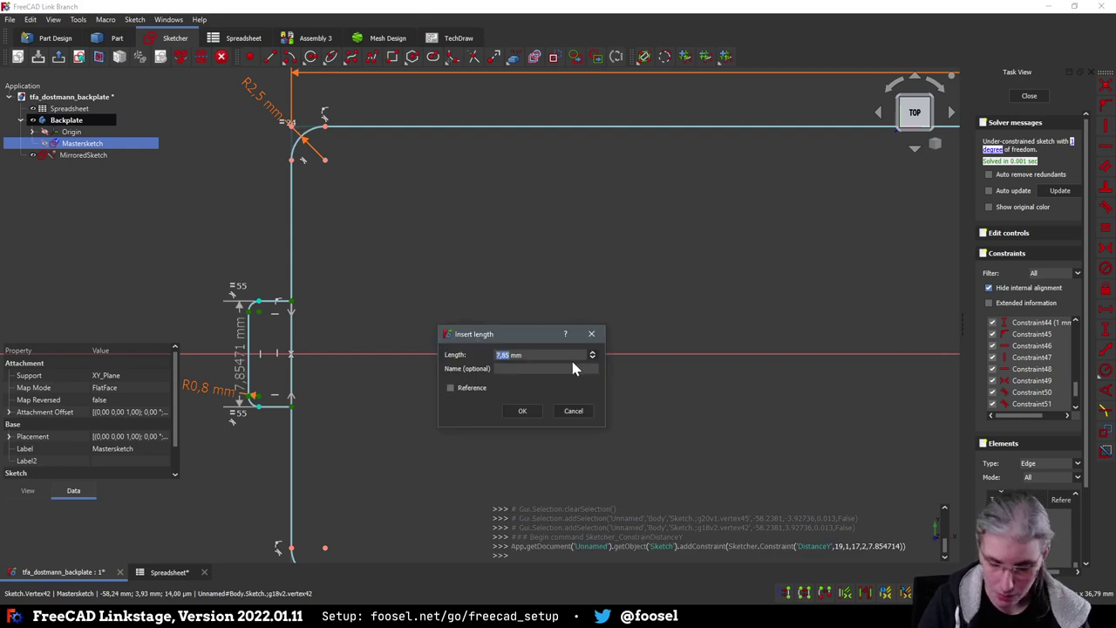
pyautogui.write('=<<Spreadsheet>>.')
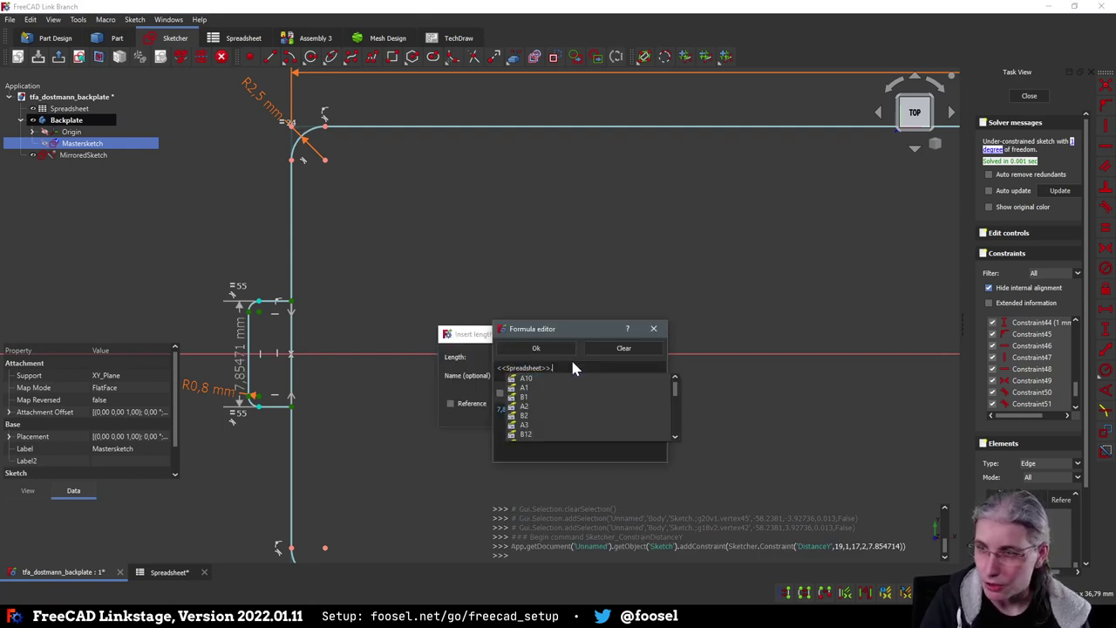
pyautogui.write('tab_len')
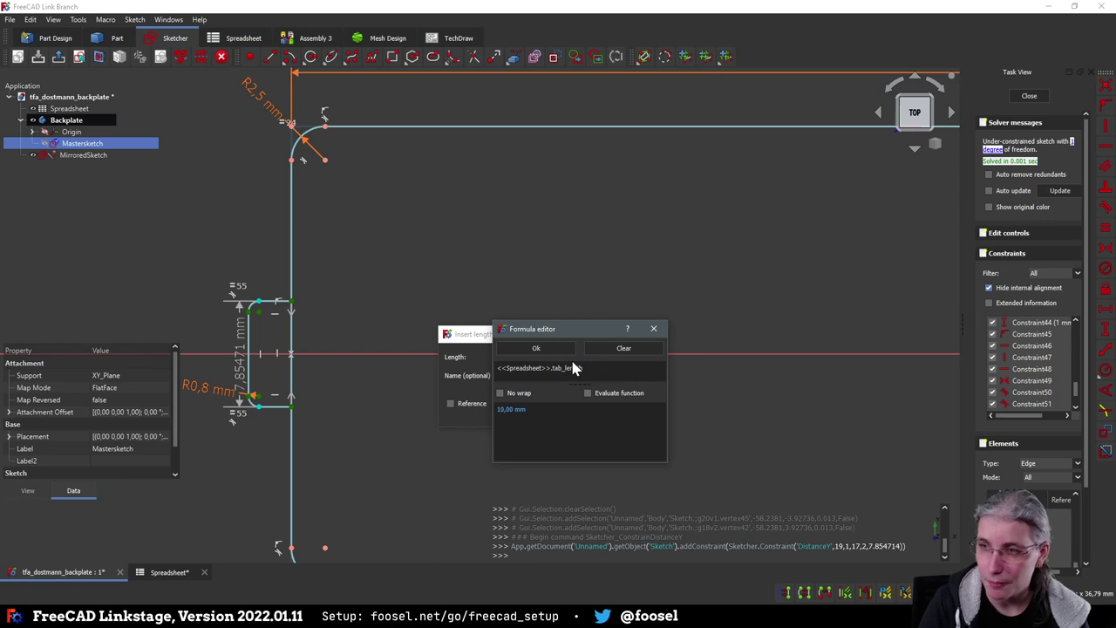
pyautogui.press('Return')
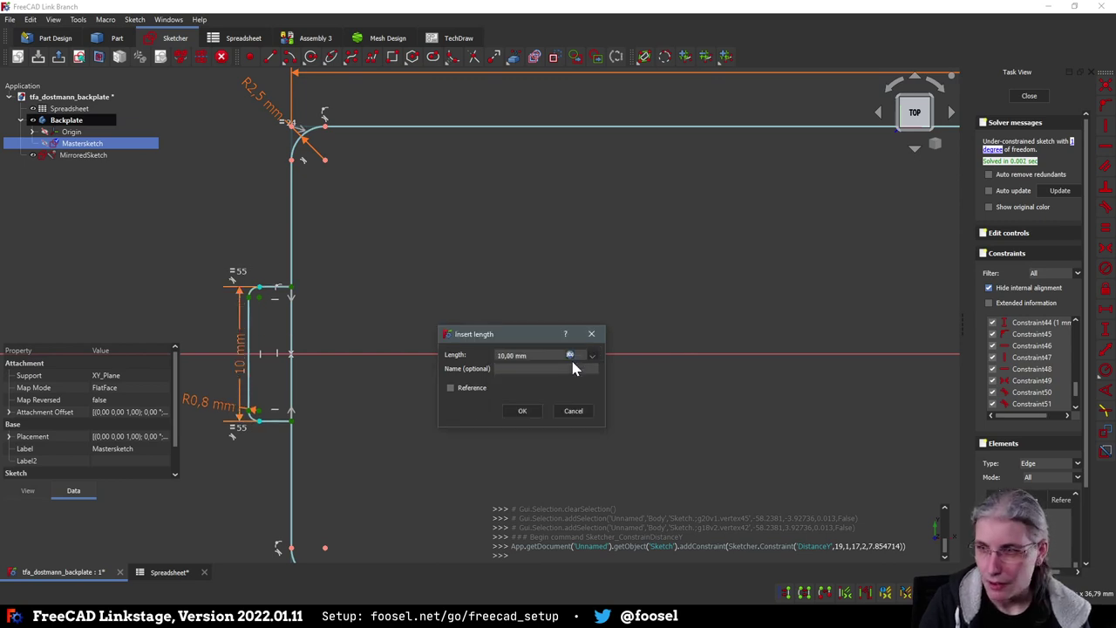
pyautogui.press('Return')
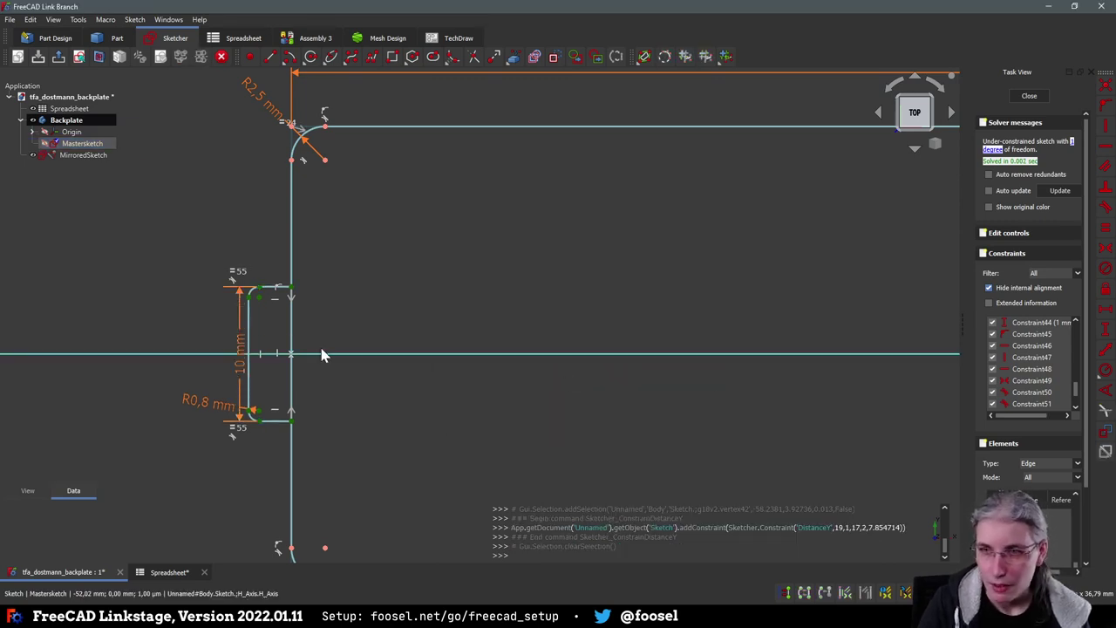
# Constrain the slot's horizontal depth to 1 mm via <<Spreadsheet>>.tab_depth
pyautogui.click(250, 296)
pyautogui.click(290, 287)
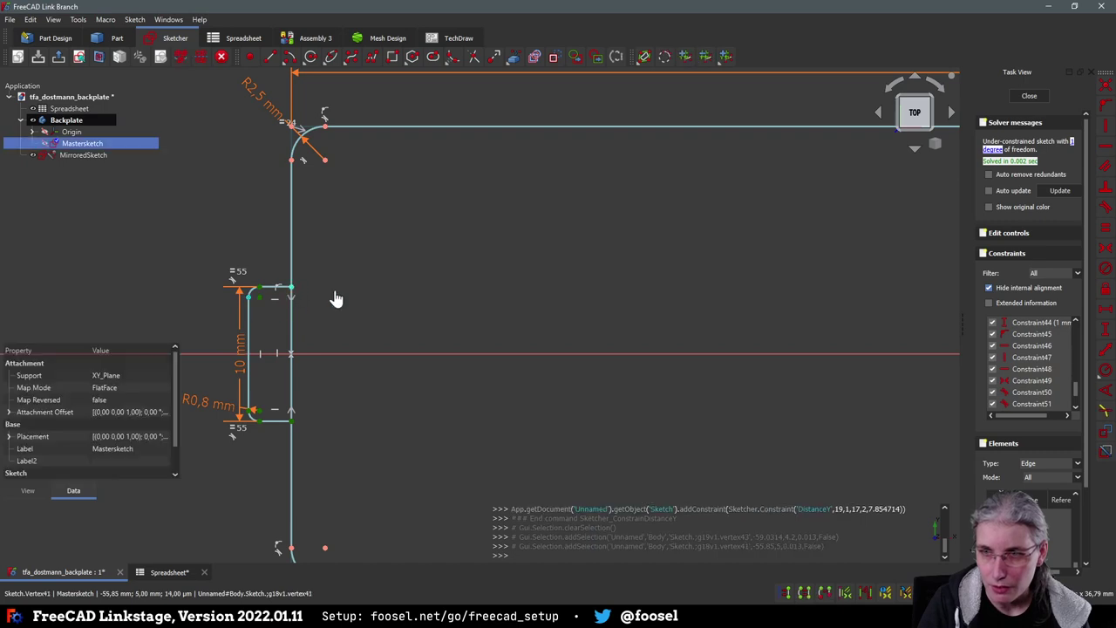
pyautogui.press('l')
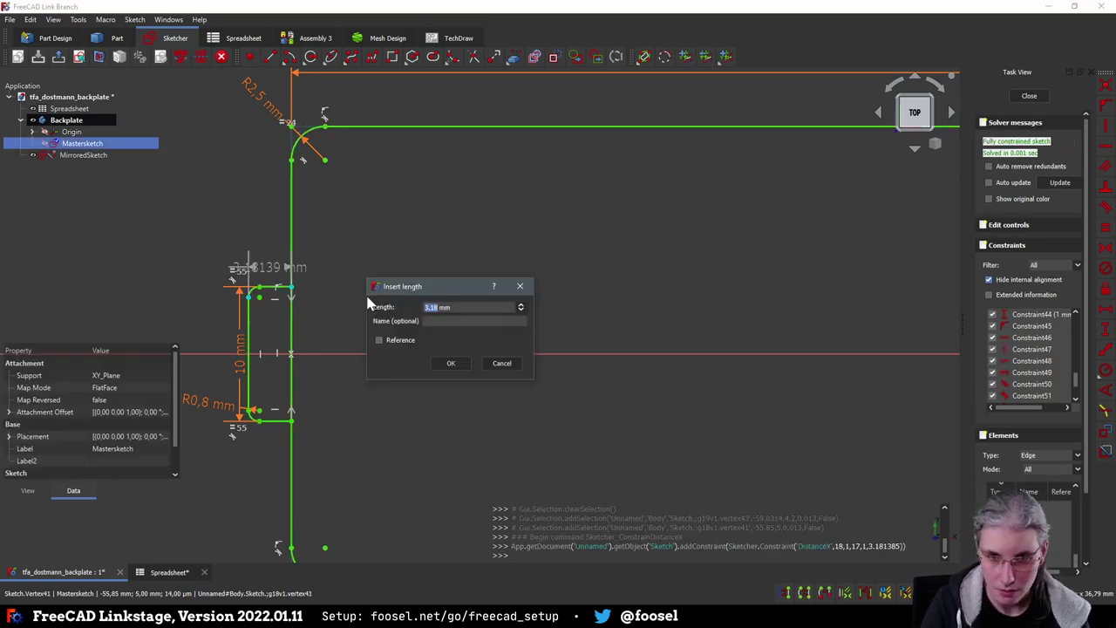
pyautogui.press('=')
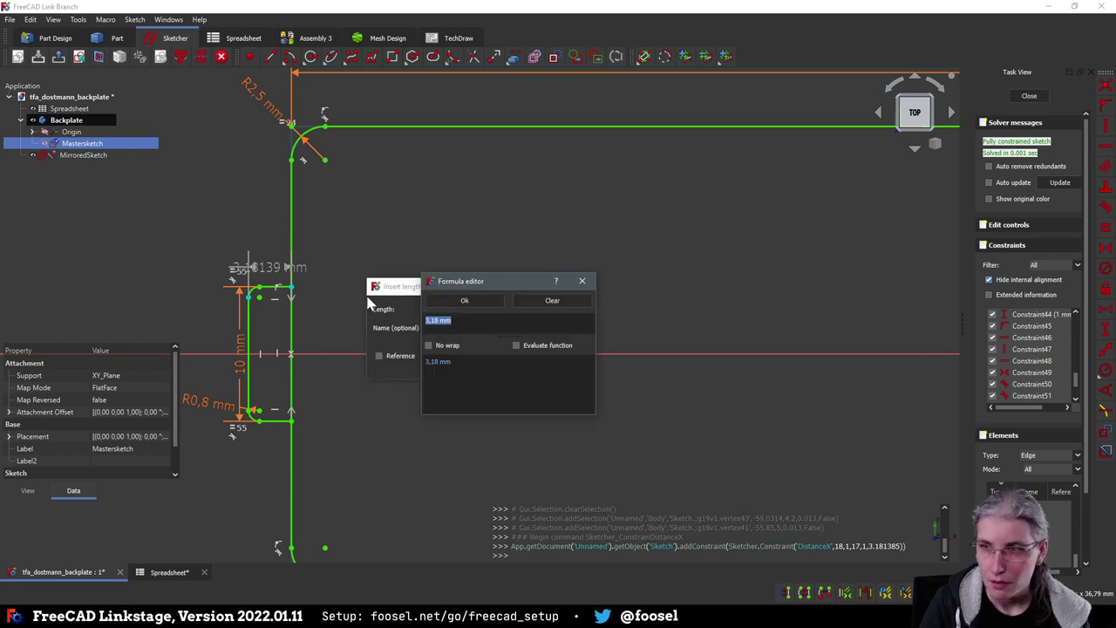
pyautogui.write('<<SP')
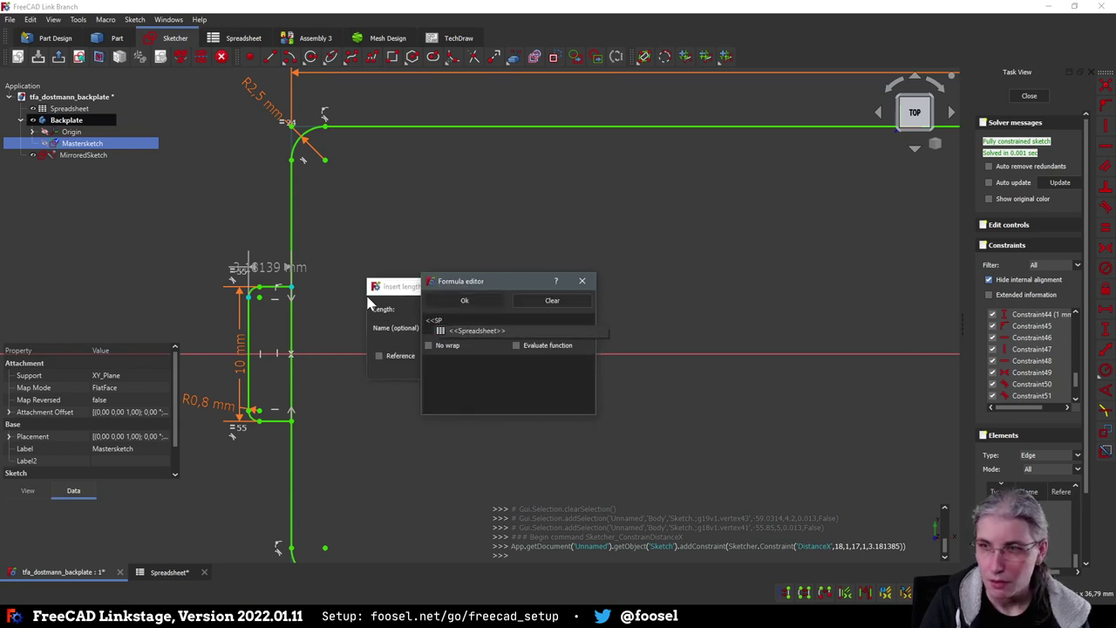
pyautogui.press('Down')
pyautogui.press('Return')
pyautogui.write('.tab')
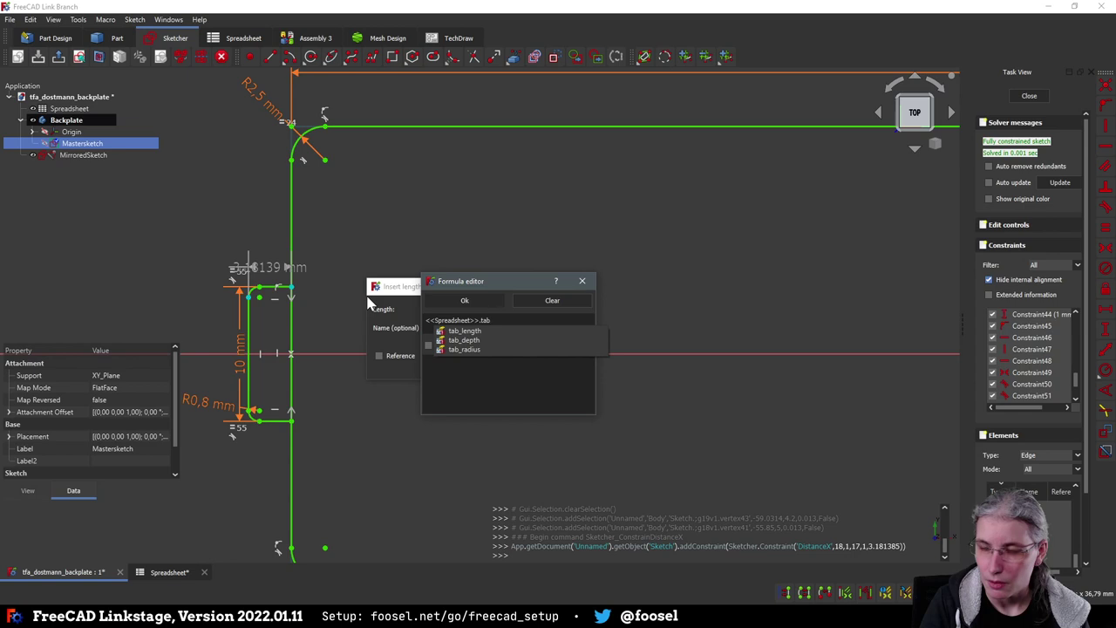
pyautogui.press('Down')
pyautogui.press('Down')
pyautogui.press('Return')
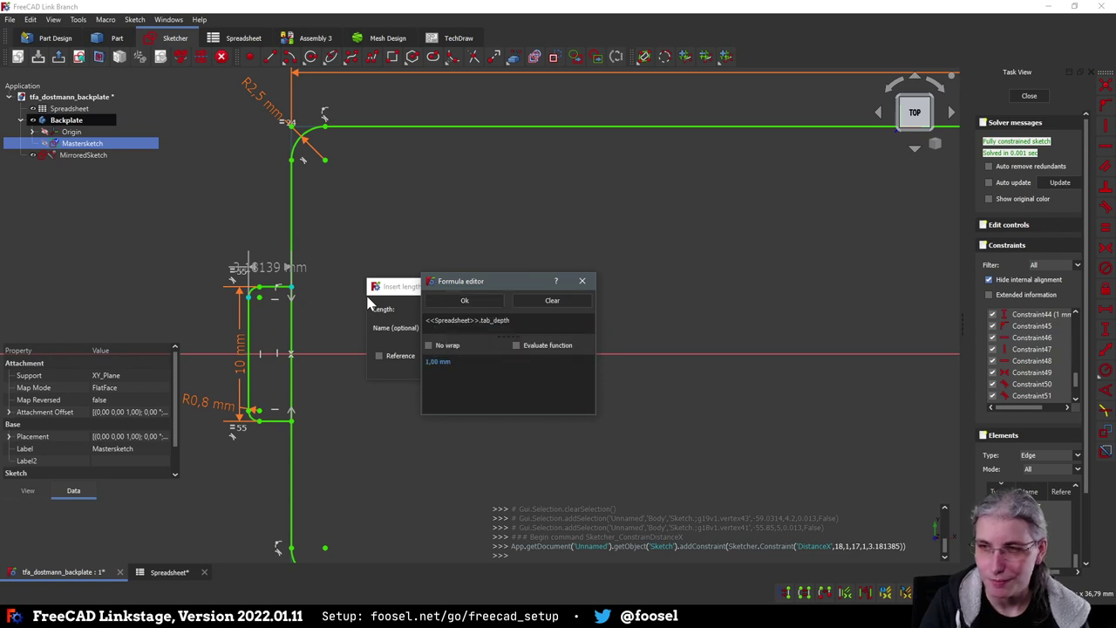
pyautogui.press('Return')
pyautogui.press('Return')
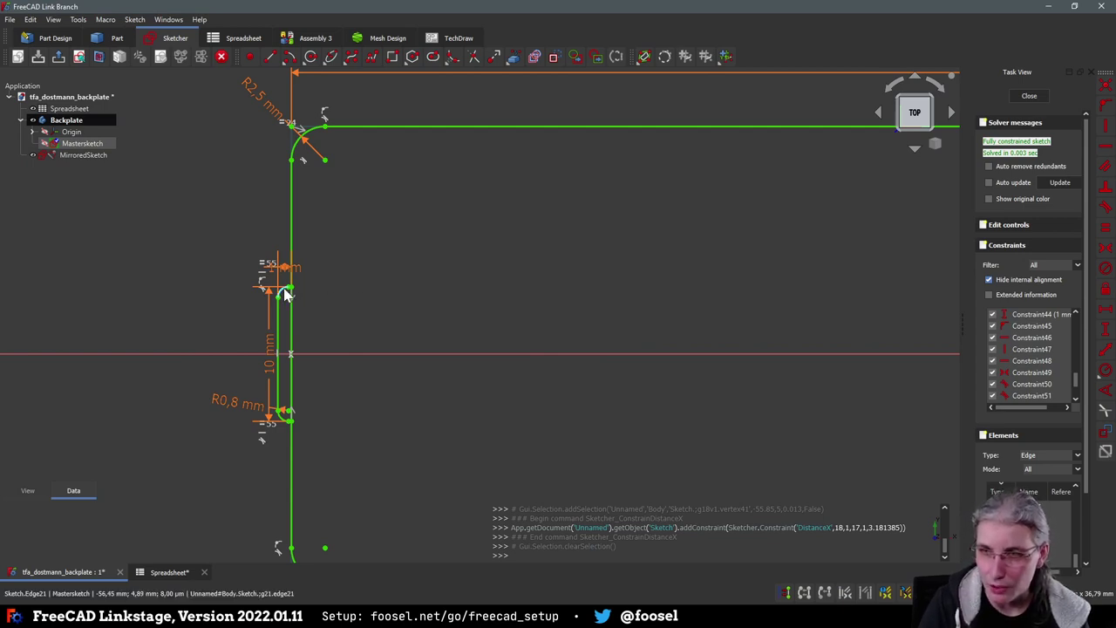
# Select the slot's short edges, both corner arcs and its long vertical edge
pyautogui.scroll(4, 285, 294)
pyautogui.moveTo(339, 313); pyautogui.dragTo(660, 326, button='middle')
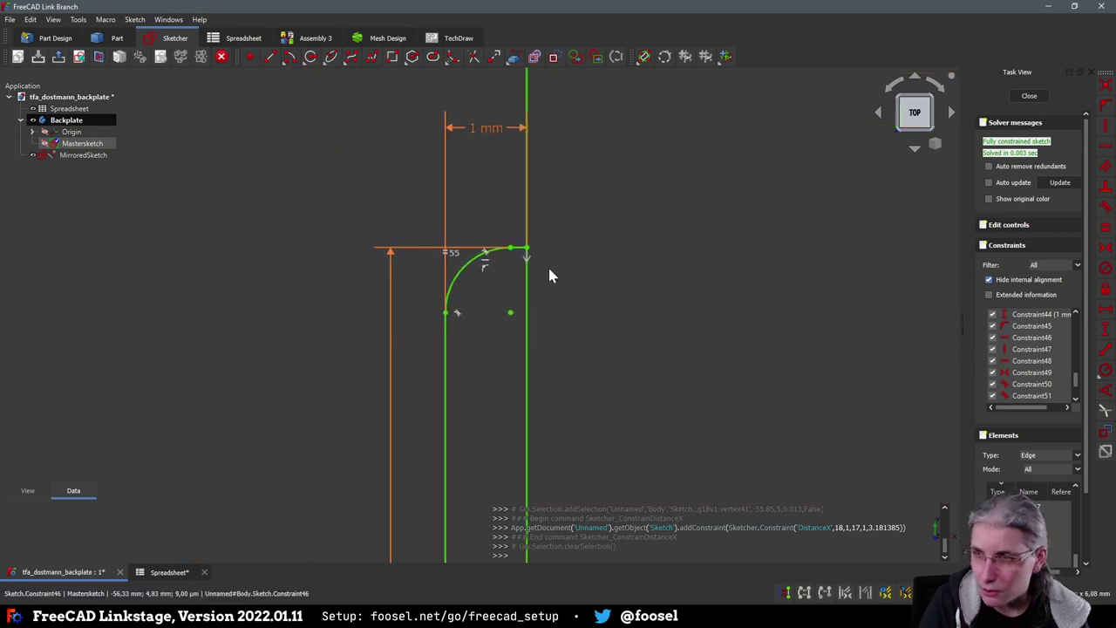
pyautogui.click(518, 249)
pyautogui.click(458, 279)
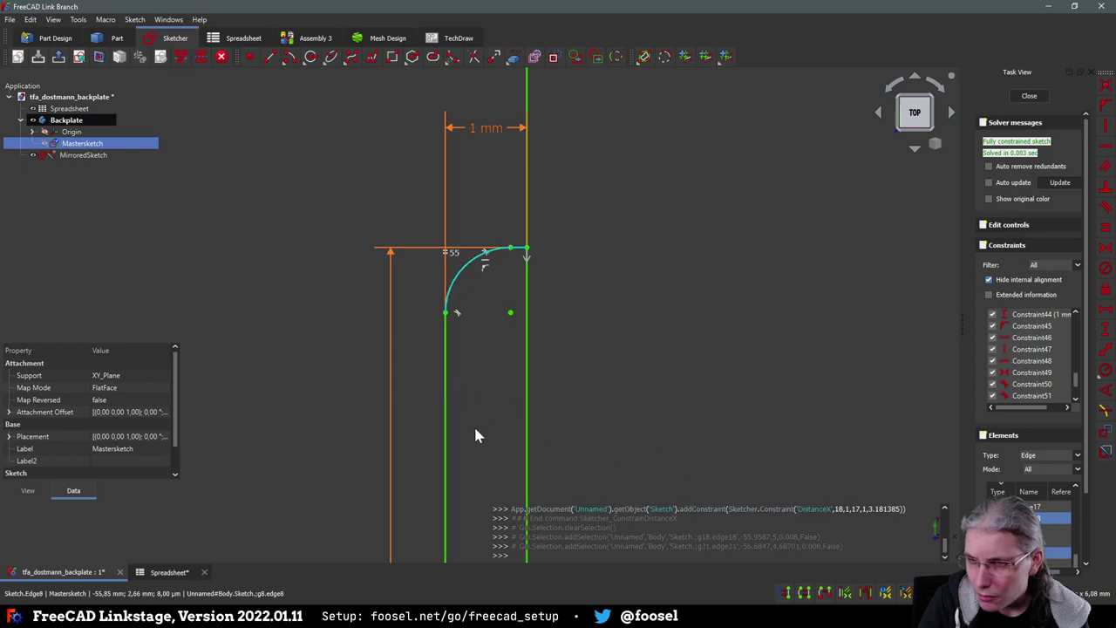
pyautogui.click(445, 431)
pyautogui.scroll(-10, 650, 219)
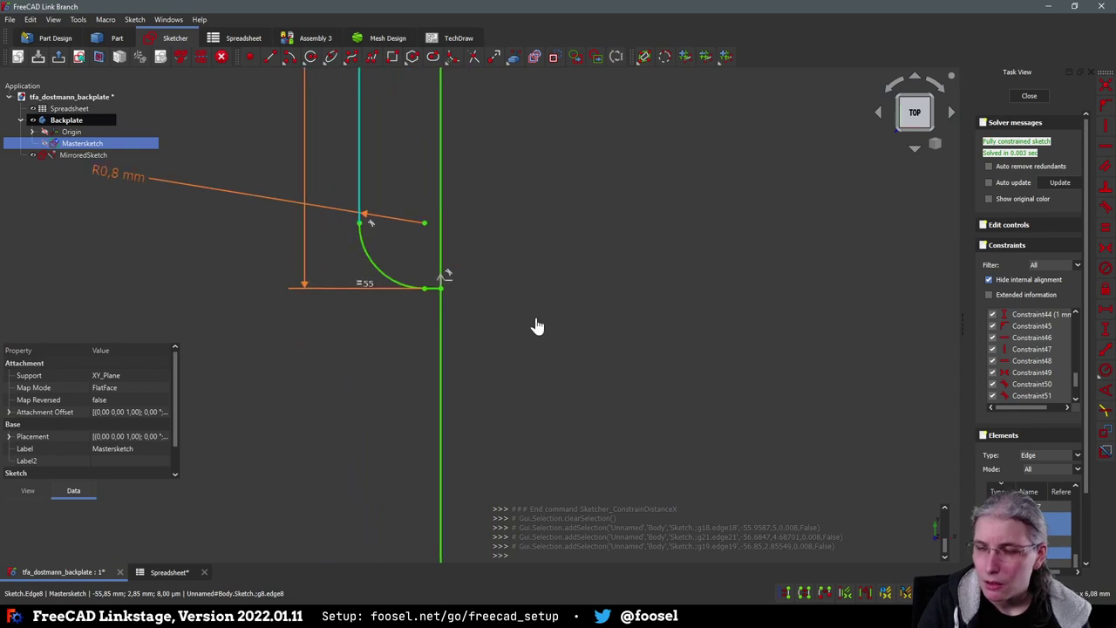
pyautogui.click(380, 276)
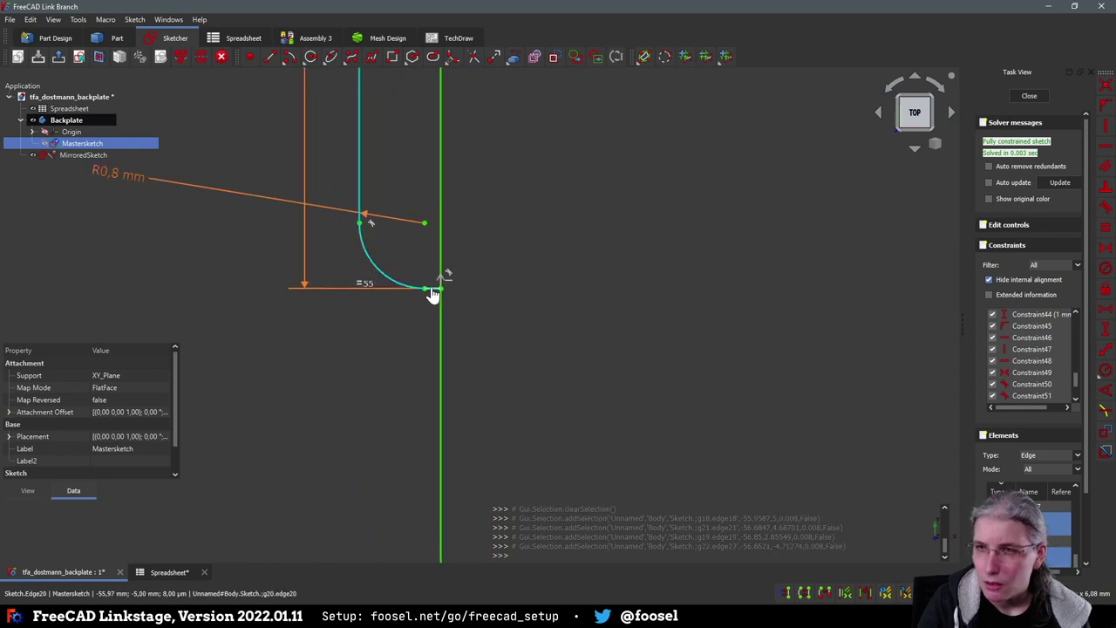
pyautogui.click(432, 290)
# Mirror the selected slot edges about the Y-Axis into MirroredSketch001
pyautogui.click(135, 19)
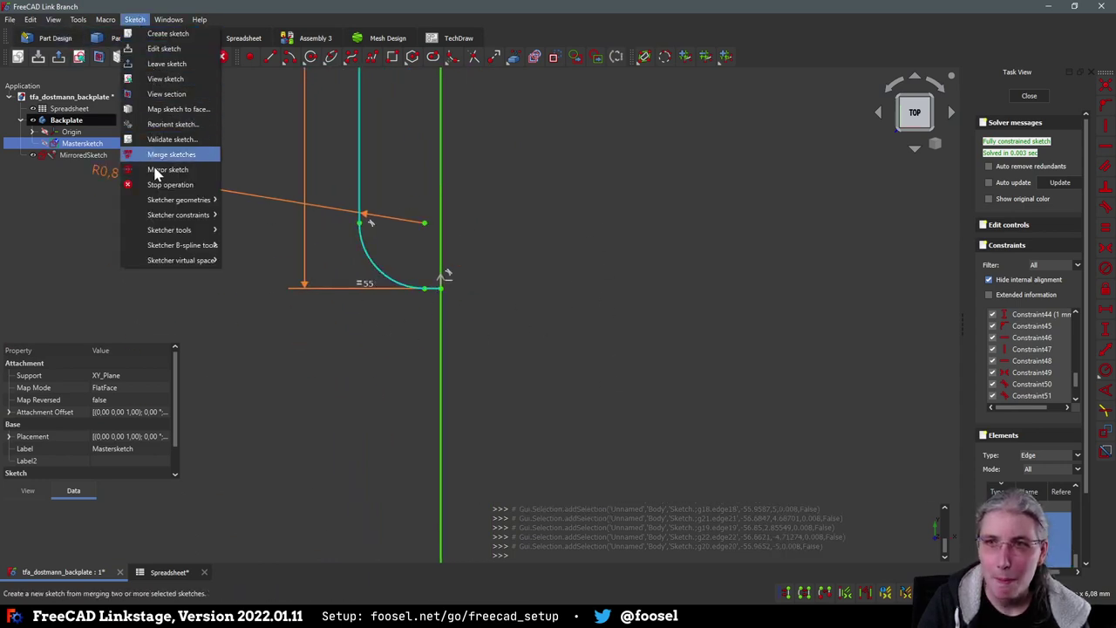
pyautogui.click(179, 171)
pyautogui.click(526, 300)
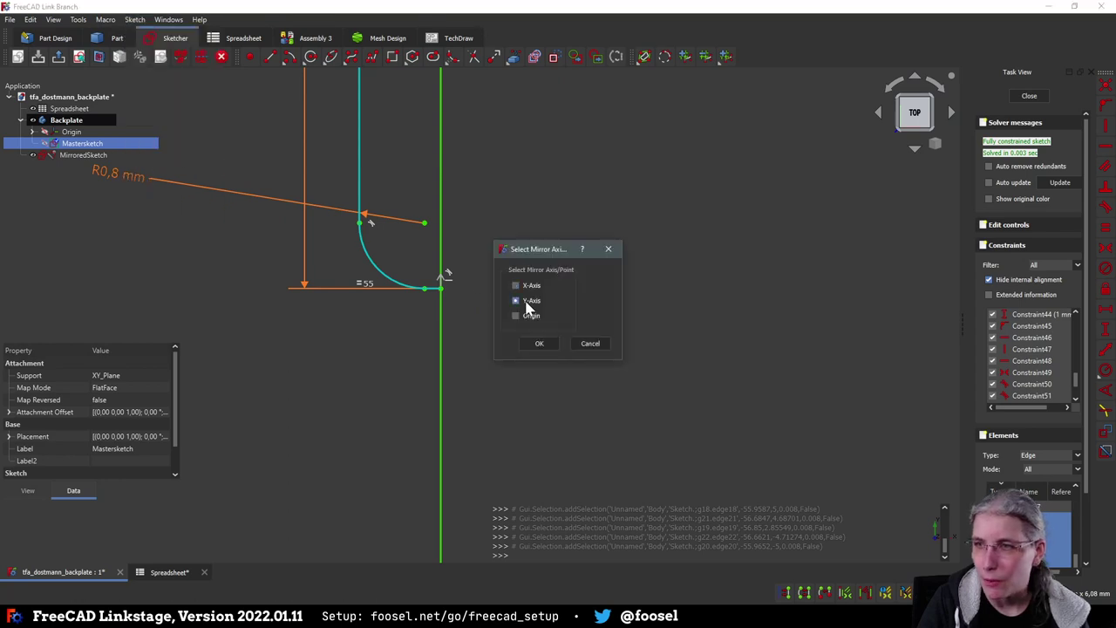
pyautogui.click(538, 343)
pyautogui.scroll(-8, 589, 357)
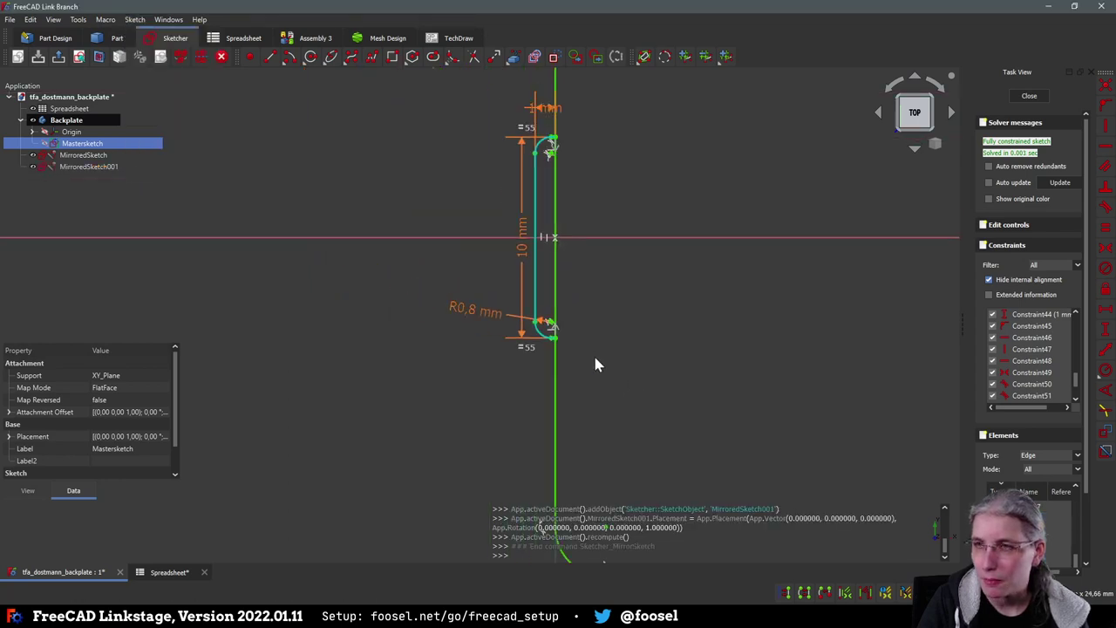
pyautogui.scroll(-2, 681, 377)
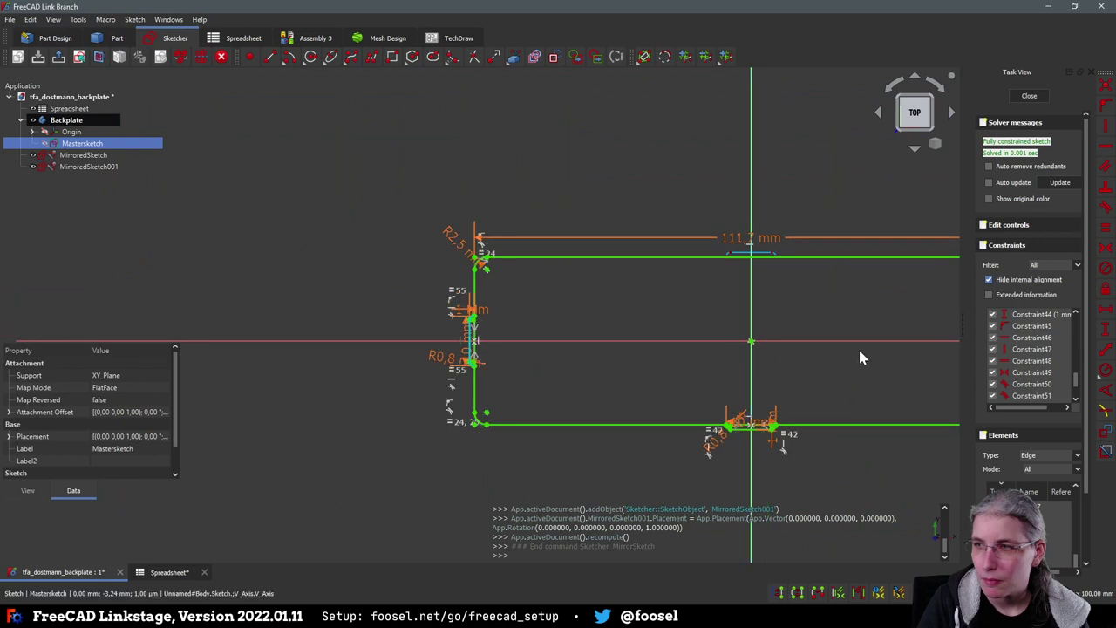
pyautogui.moveTo(859, 356); pyautogui.dragTo(550, 374, button='middle')
pyautogui.click(490, 403)
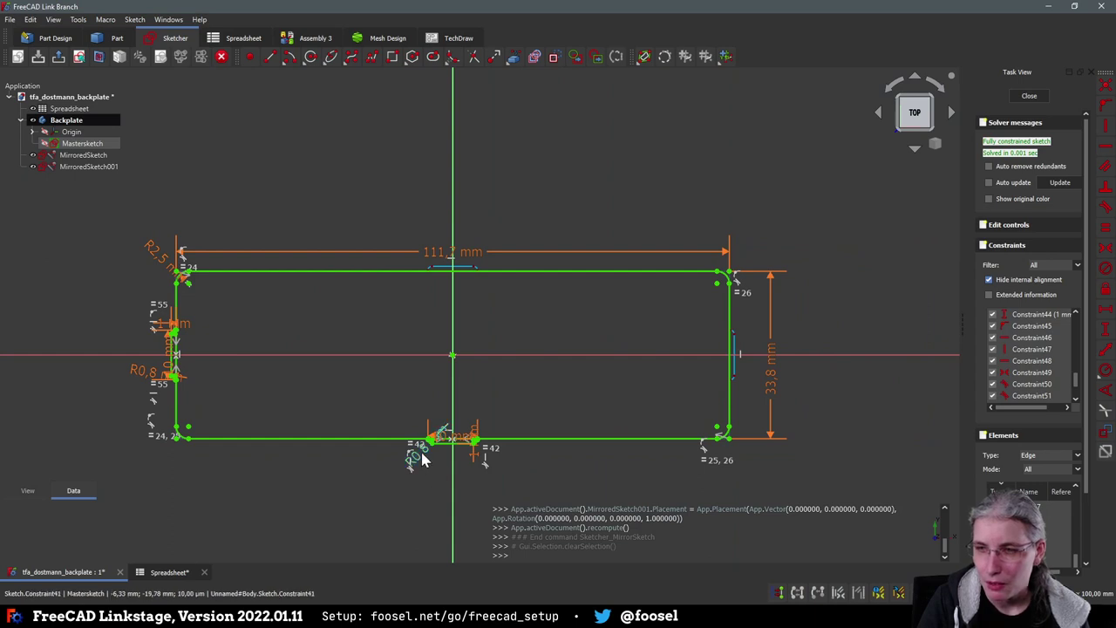
# Move the R0,8 mm, 10 mm, 1 mm and 33,8 mm dimension labels clear of the outline
pyautogui.moveTo(420, 449); pyautogui.dragTo(376, 491)
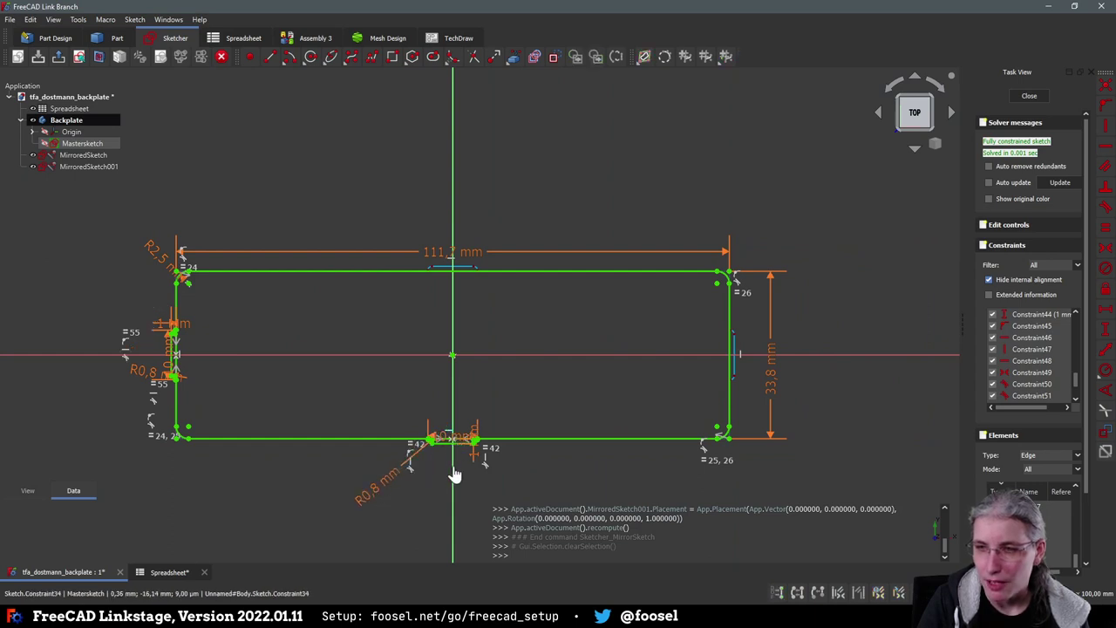
pyautogui.moveTo(455, 464); pyautogui.dragTo(456, 485)
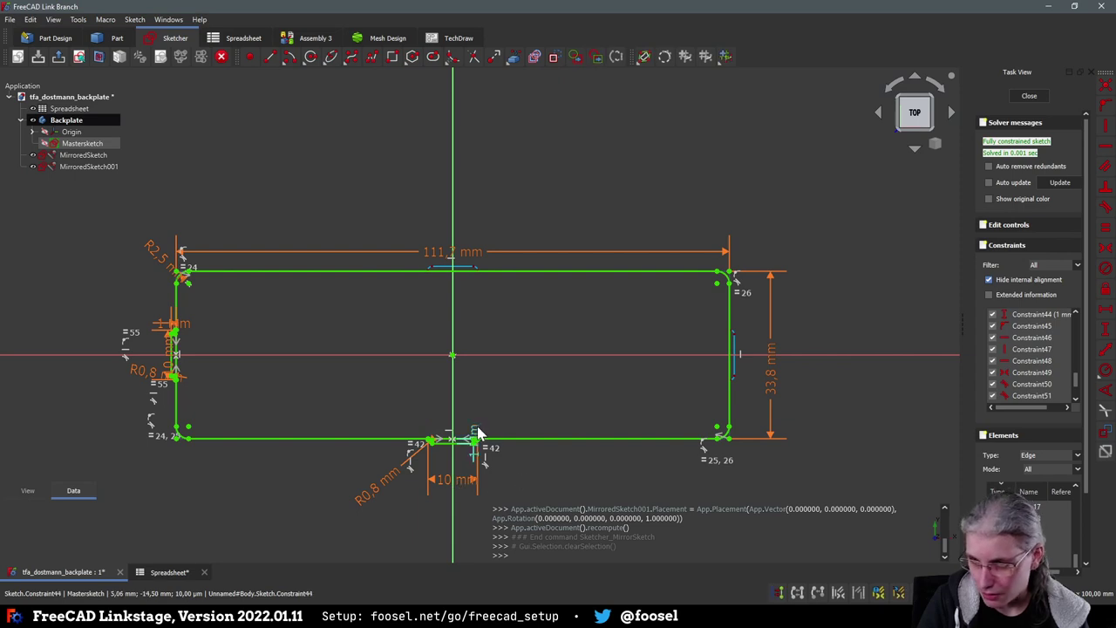
pyautogui.moveTo(479, 435); pyautogui.dragTo(503, 479)
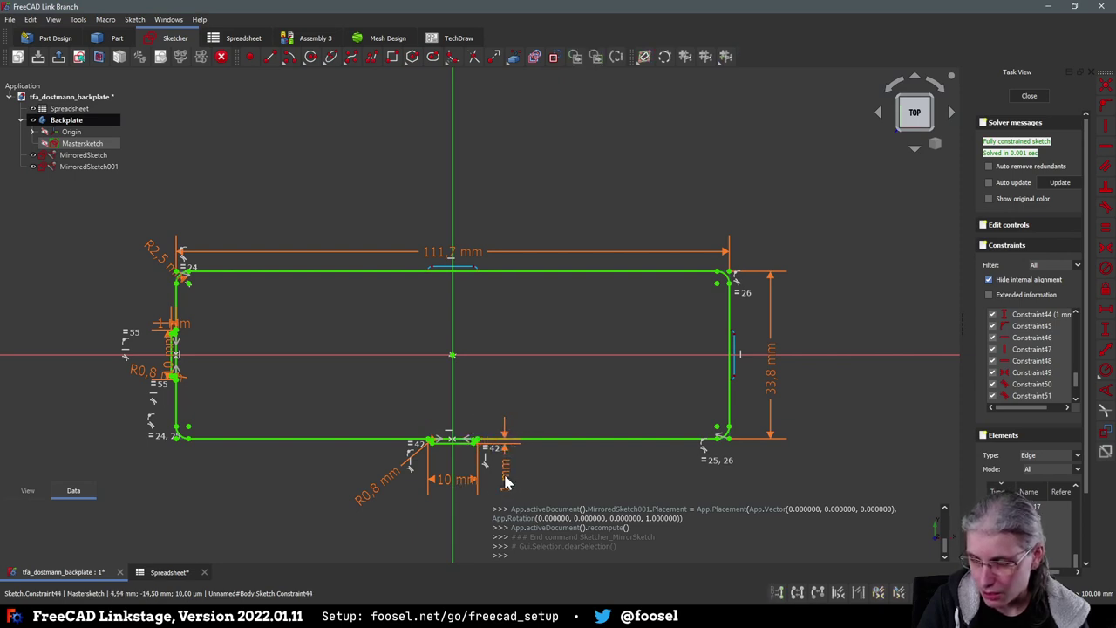
pyautogui.moveTo(772, 391); pyautogui.dragTo(757, 364)
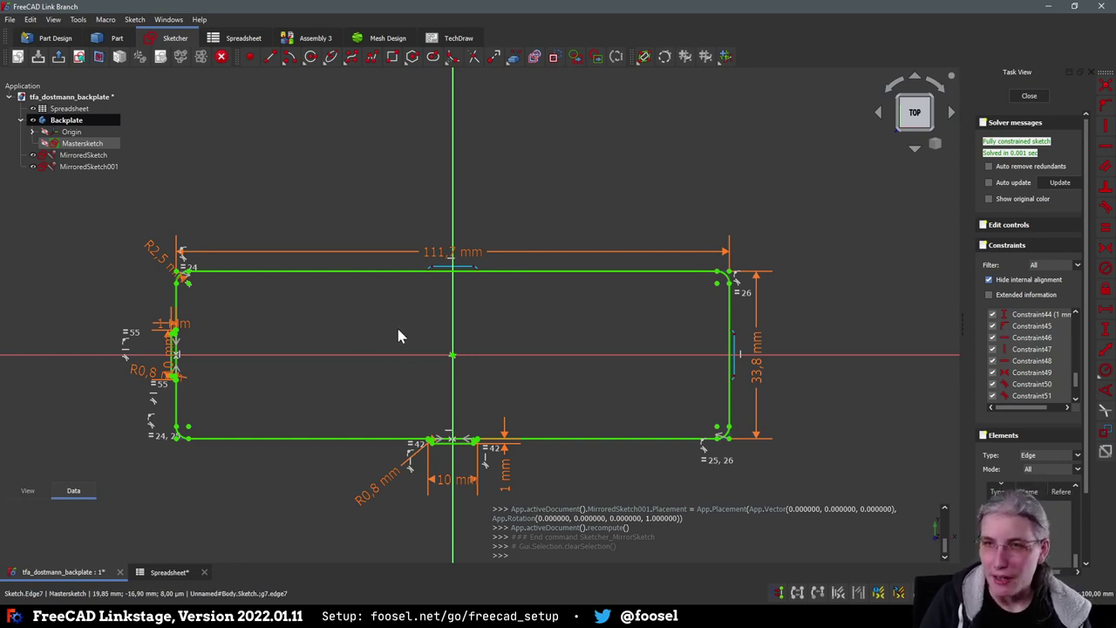
# Draw the inner rectangle and make its opposite corners symmetric about the sketch origin
pyautogui.click(393, 58)
pyautogui.click(200, 298)
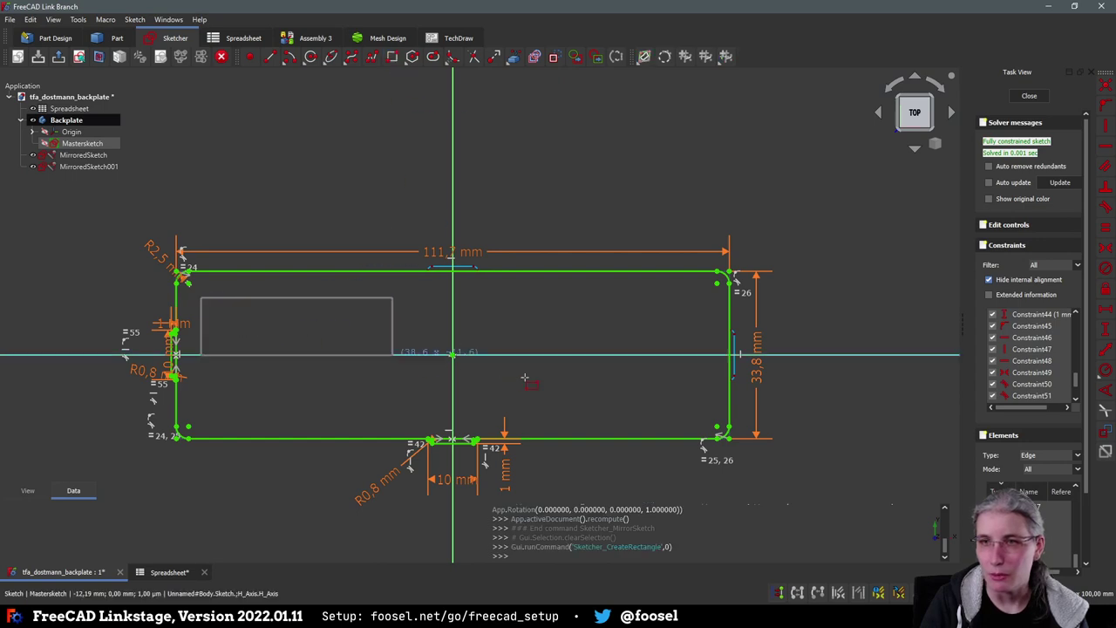
pyautogui.click(711, 415)
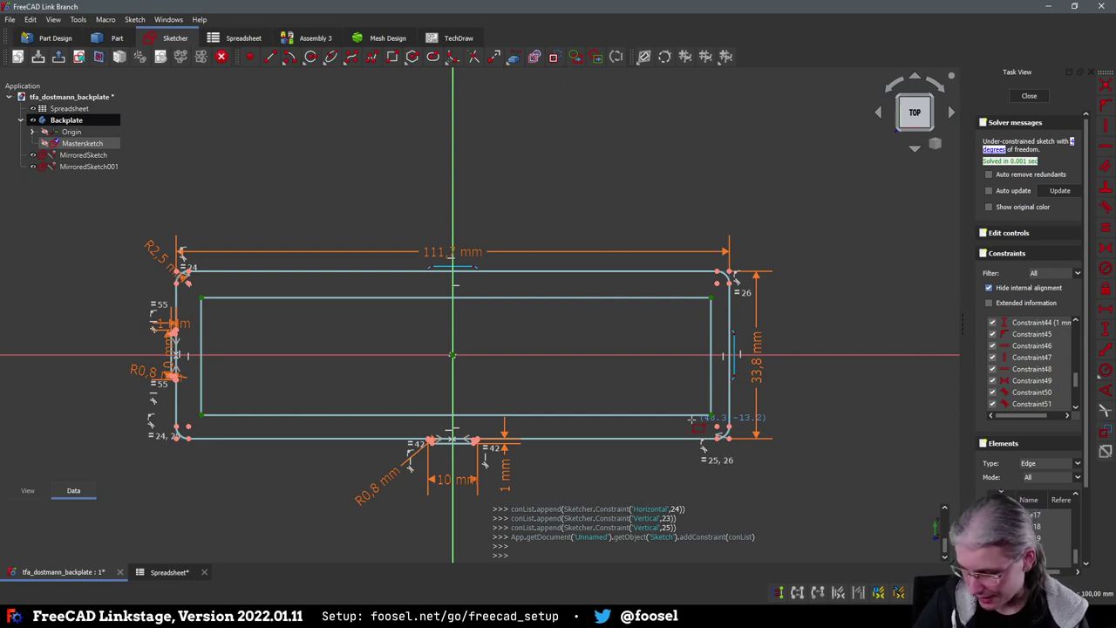
pyautogui.click(201, 298)
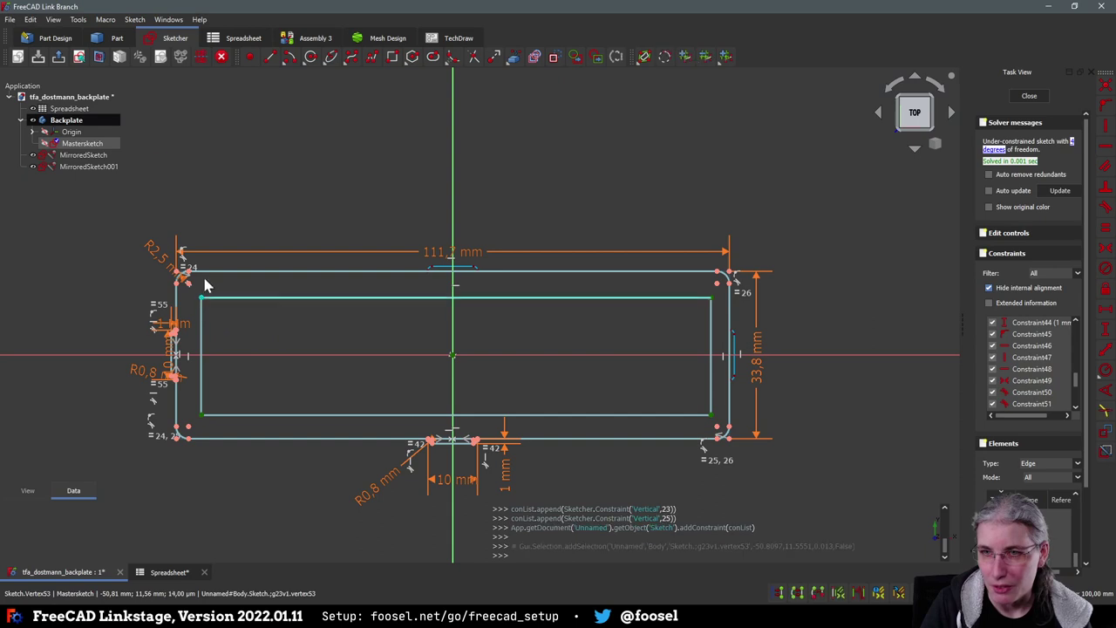
pyautogui.click(186, 274)
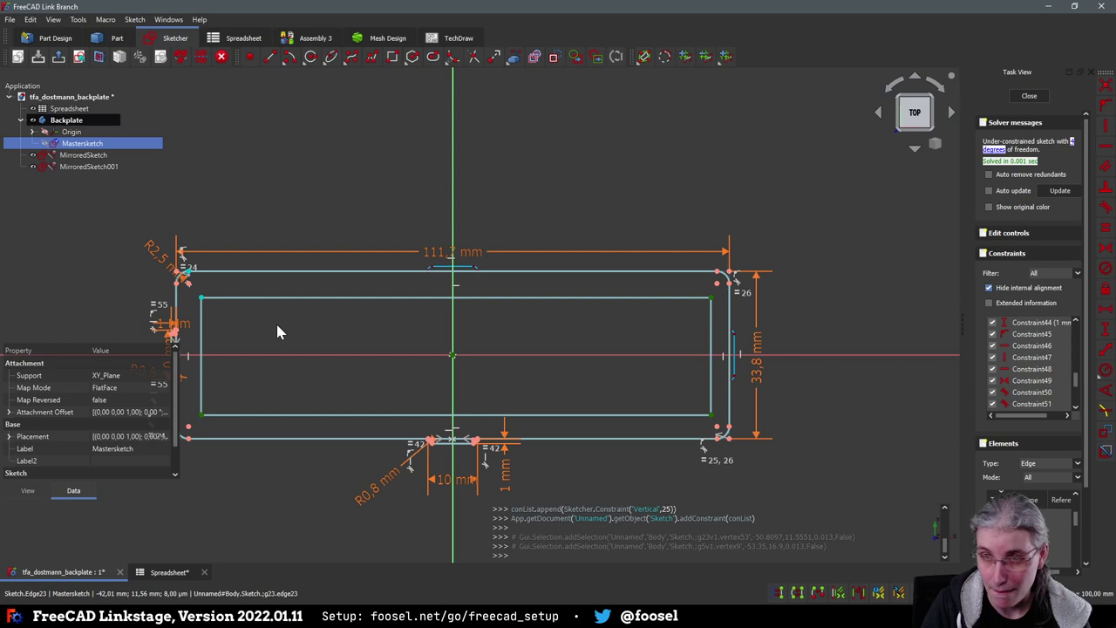
pyautogui.press('i')
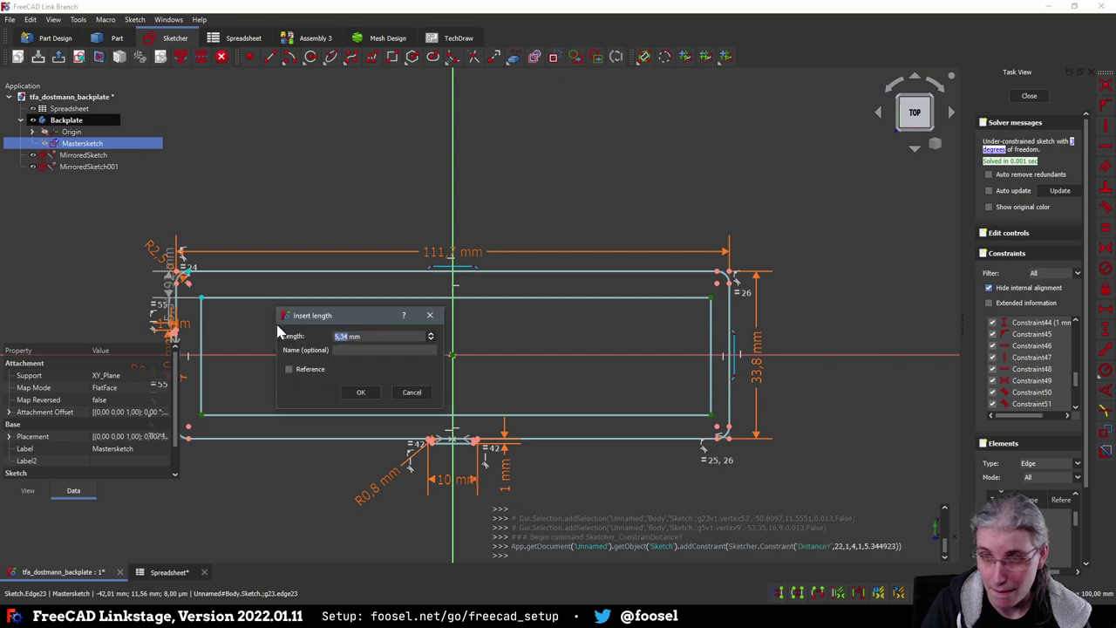
pyautogui.click(410, 392)
pyautogui.click(201, 299)
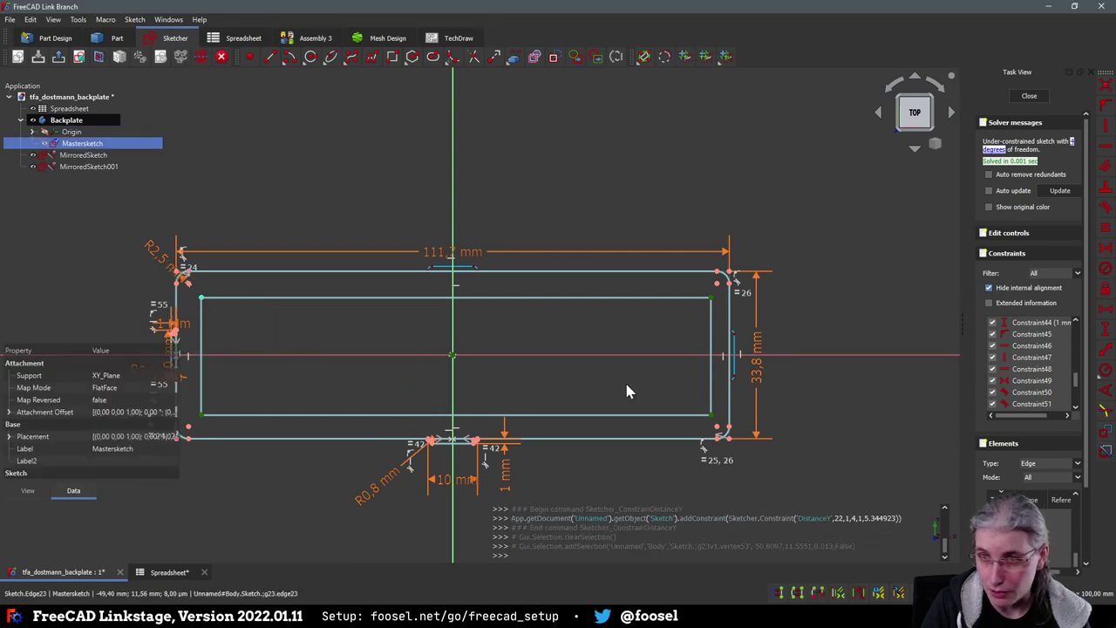
pyautogui.click(711, 414)
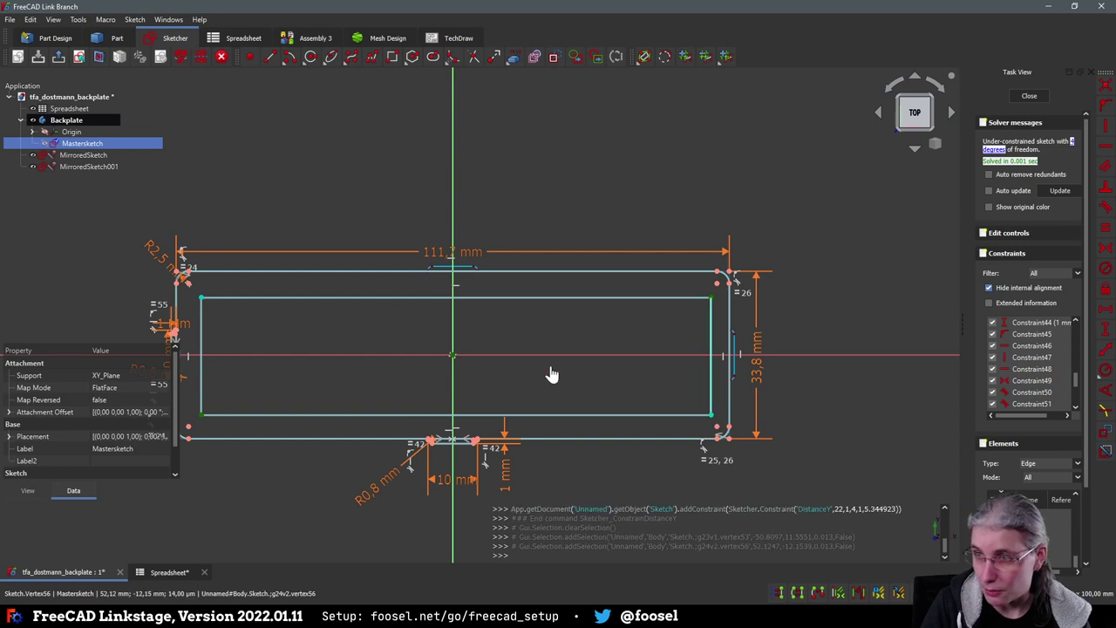
pyautogui.click(452, 357)
pyautogui.press('s')
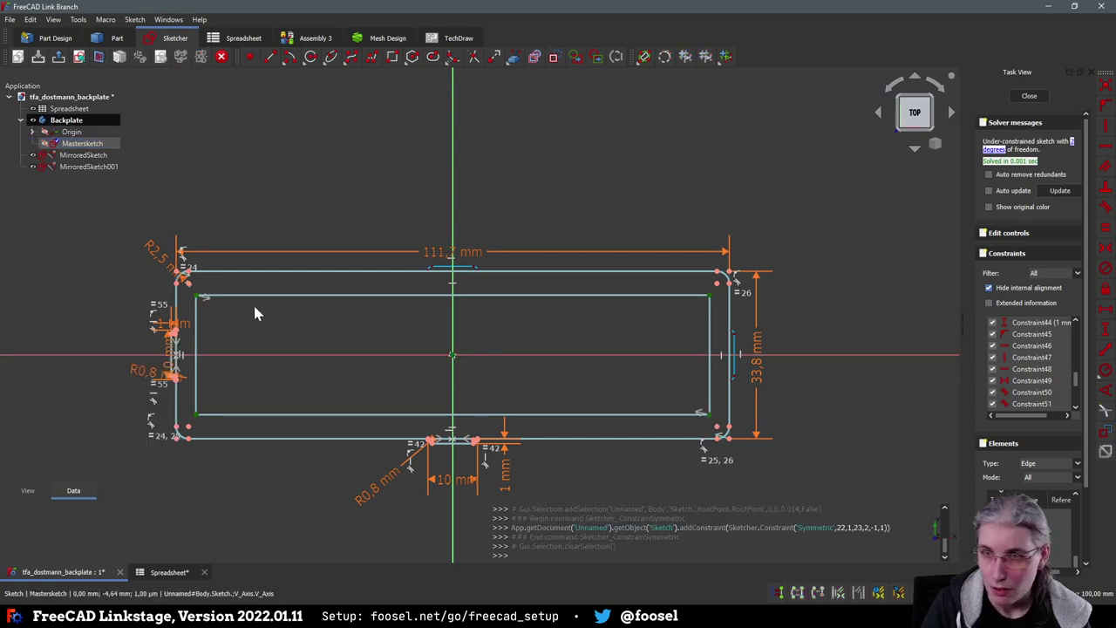
# Set the vertical gap between inner and outer top-left corners to =<<Spreadsheet>>.plate_wall (1.90 mm)
pyautogui.click(194, 294)
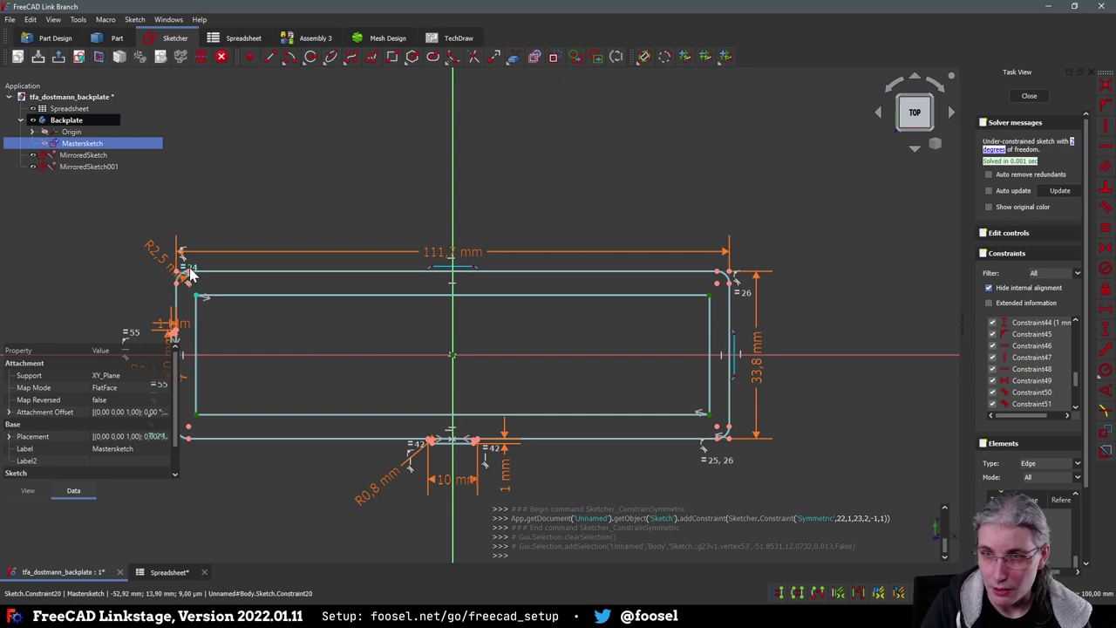
pyautogui.click(186, 271)
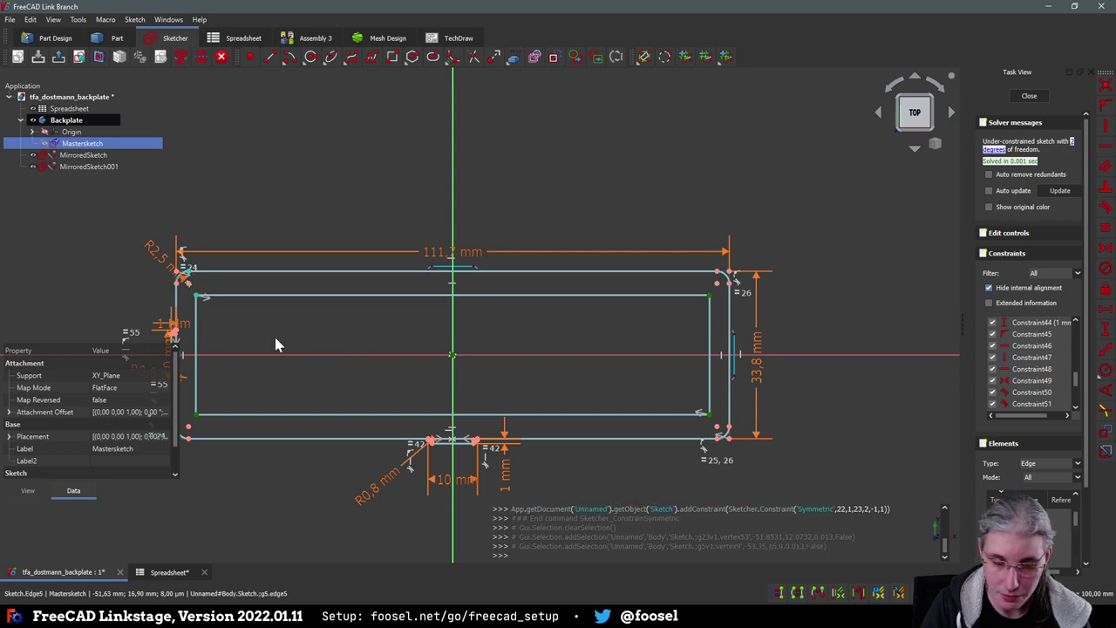
pyautogui.press('i')
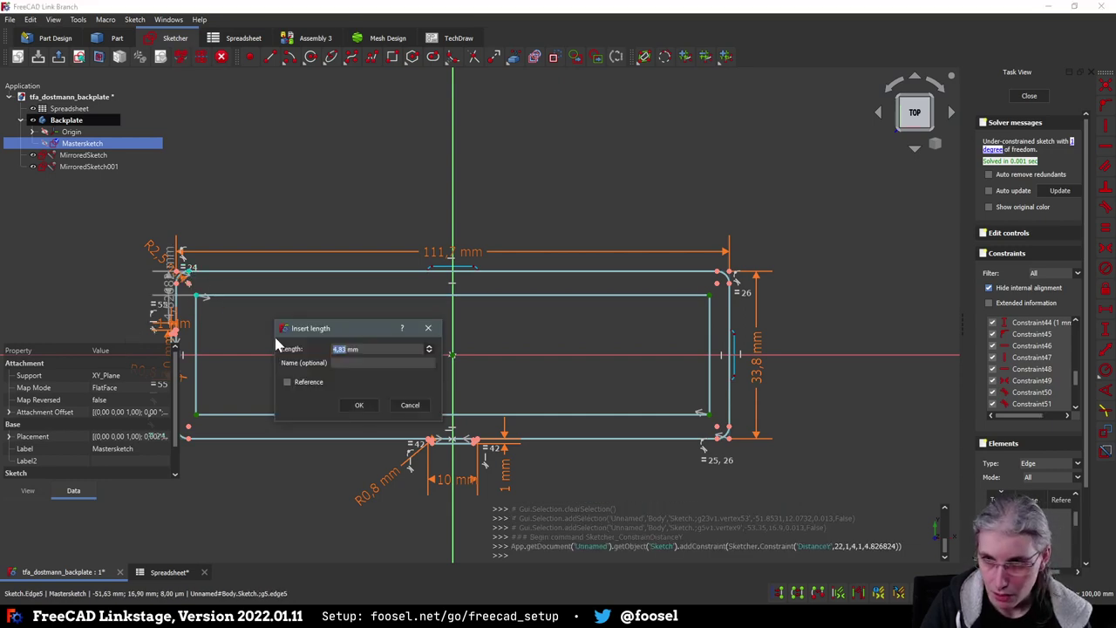
pyautogui.write('=<')
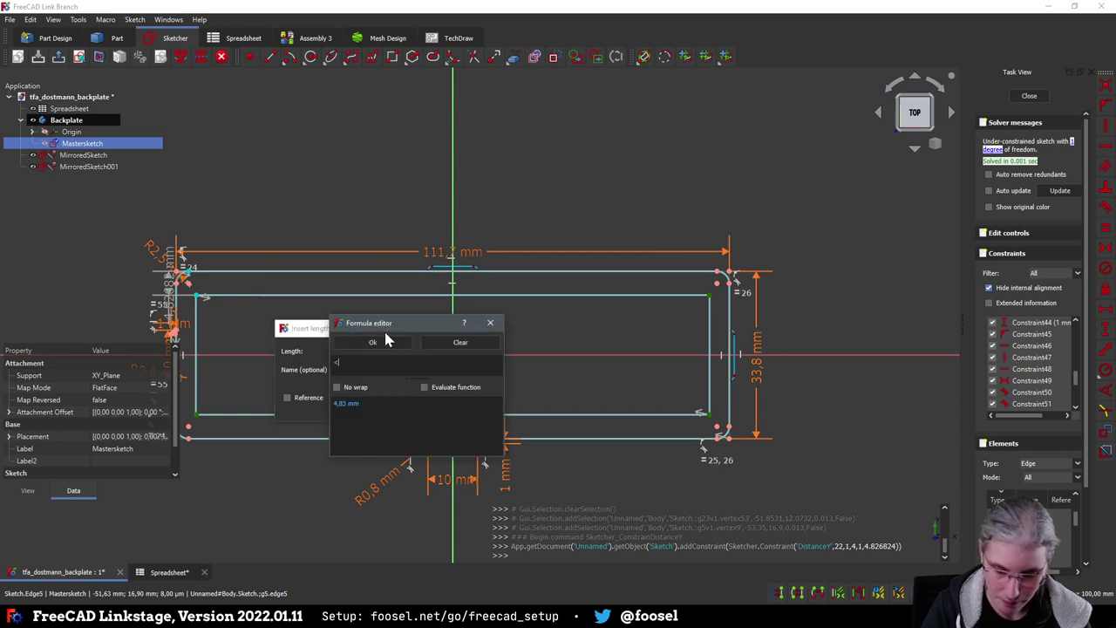
pyautogui.write('<Spreadsheet>>.p')
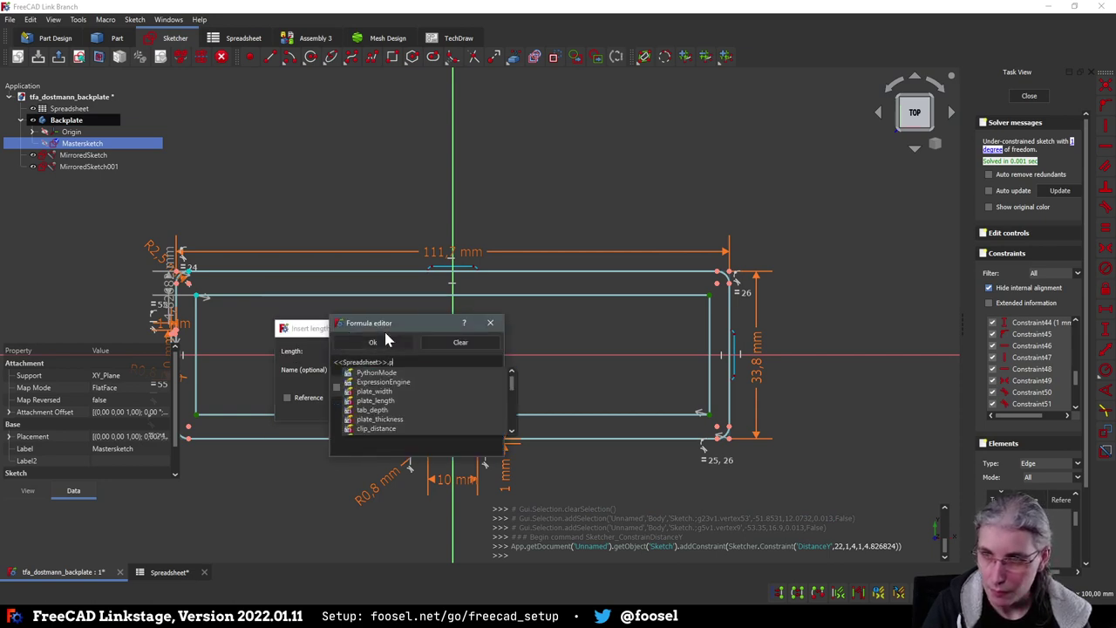
pyautogui.write('late')
pyautogui.press('Down')
pyautogui.press('Down')
pyautogui.press('Down')
pyautogui.press('Down')
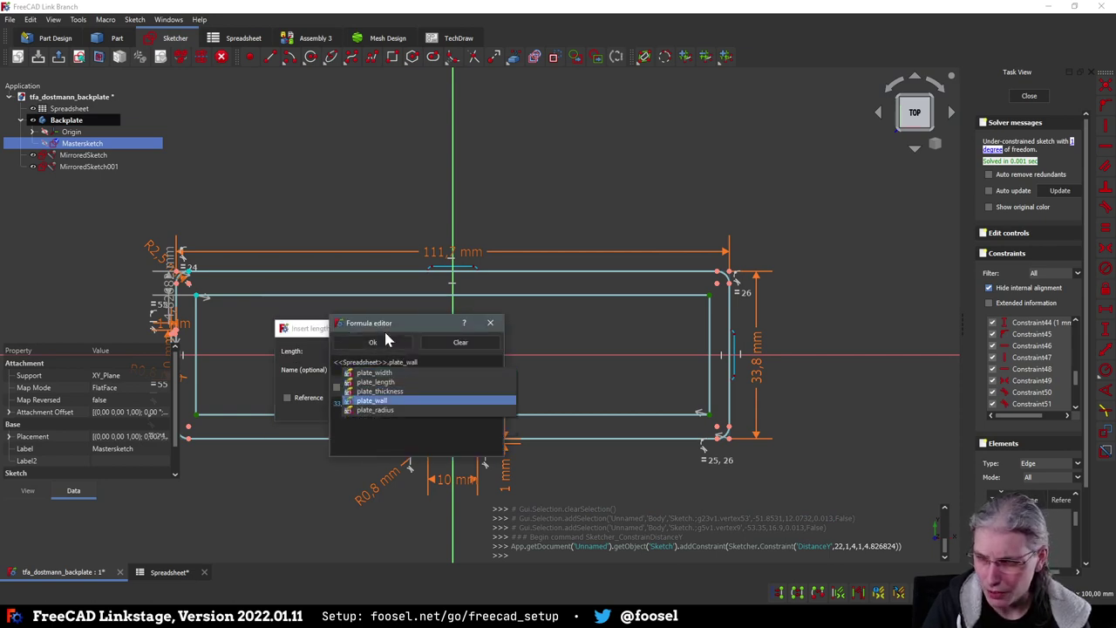
pyautogui.press('Return')
pyautogui.press('Return')
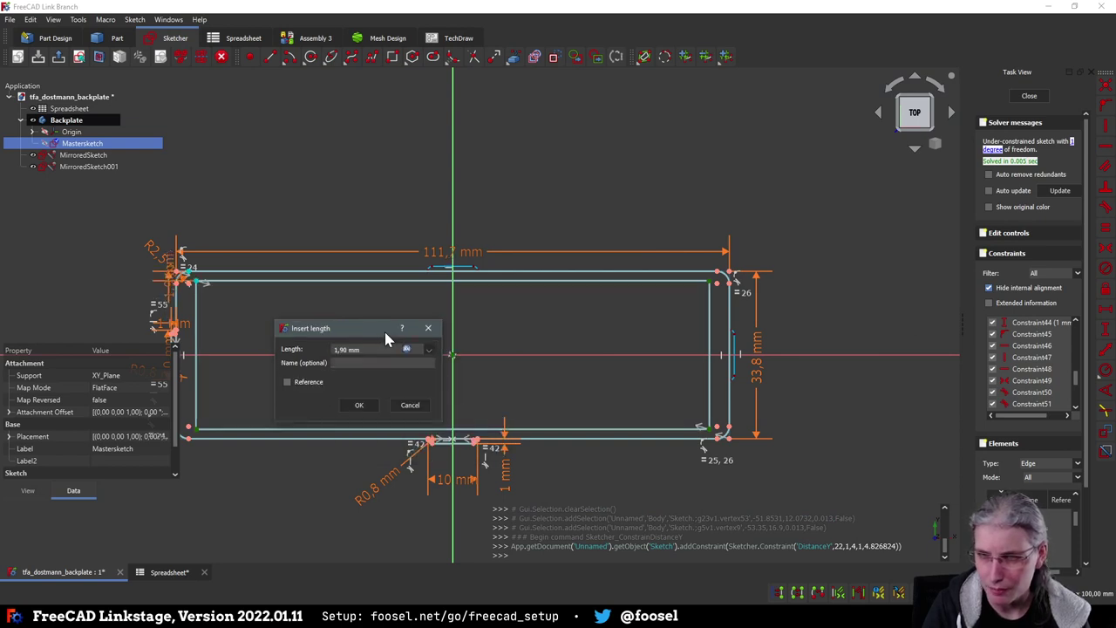
pyautogui.press('Return')
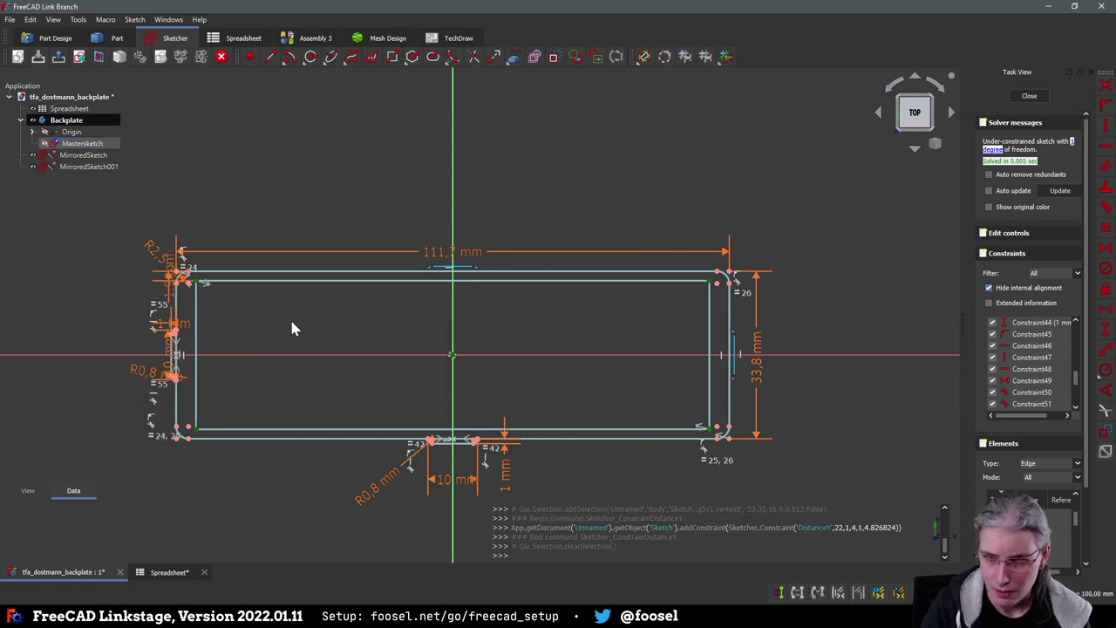
# Set the horizontal corner gap to the spreadsheet plate_wall value (1.90 mm), then save the document
pyautogui.scroll(5, 188, 294)
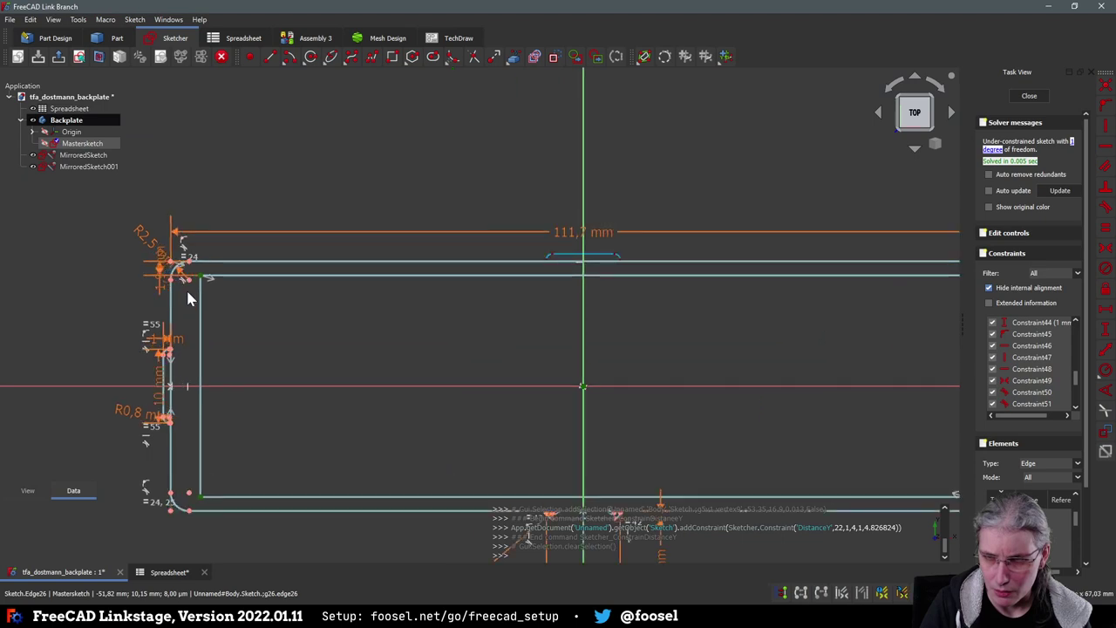
pyautogui.scroll(3, 187, 298)
pyautogui.click(142, 259)
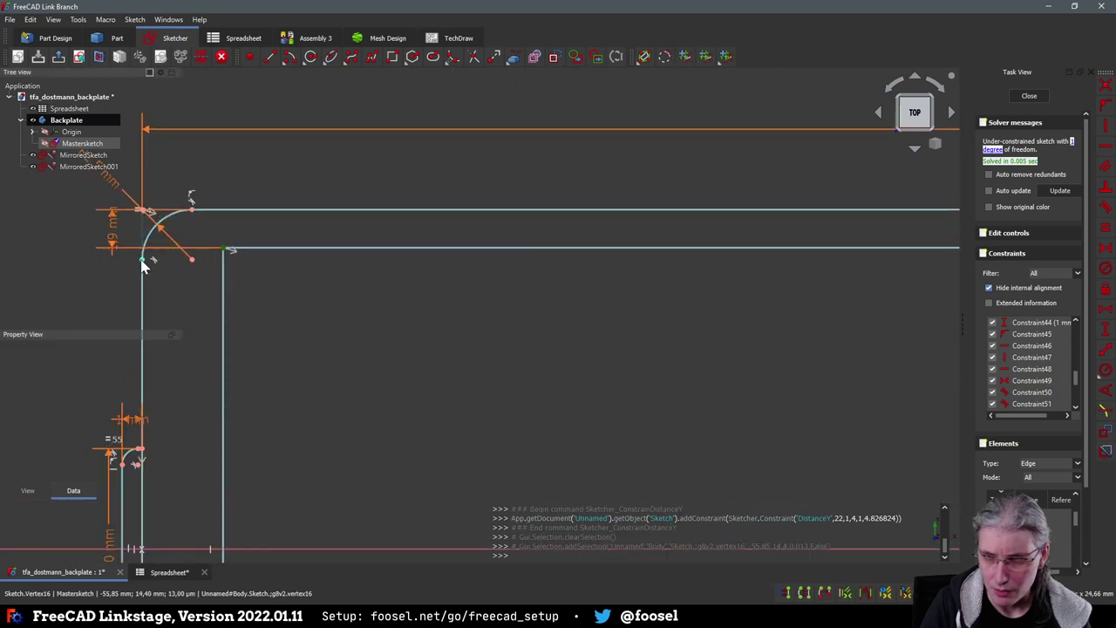
pyautogui.click(224, 250)
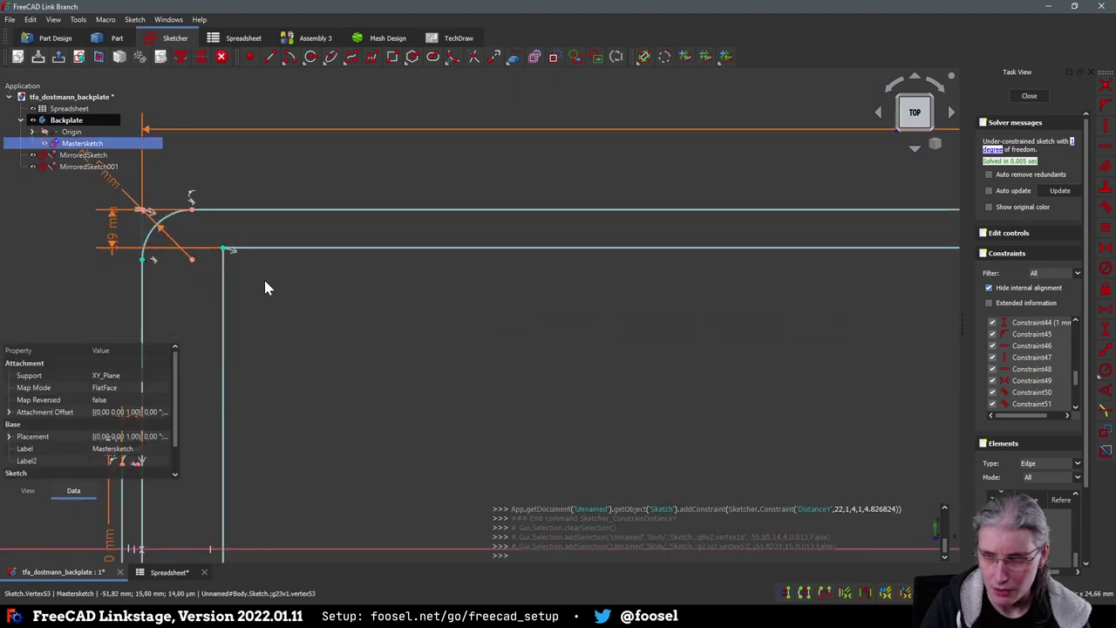
pyautogui.press('l')
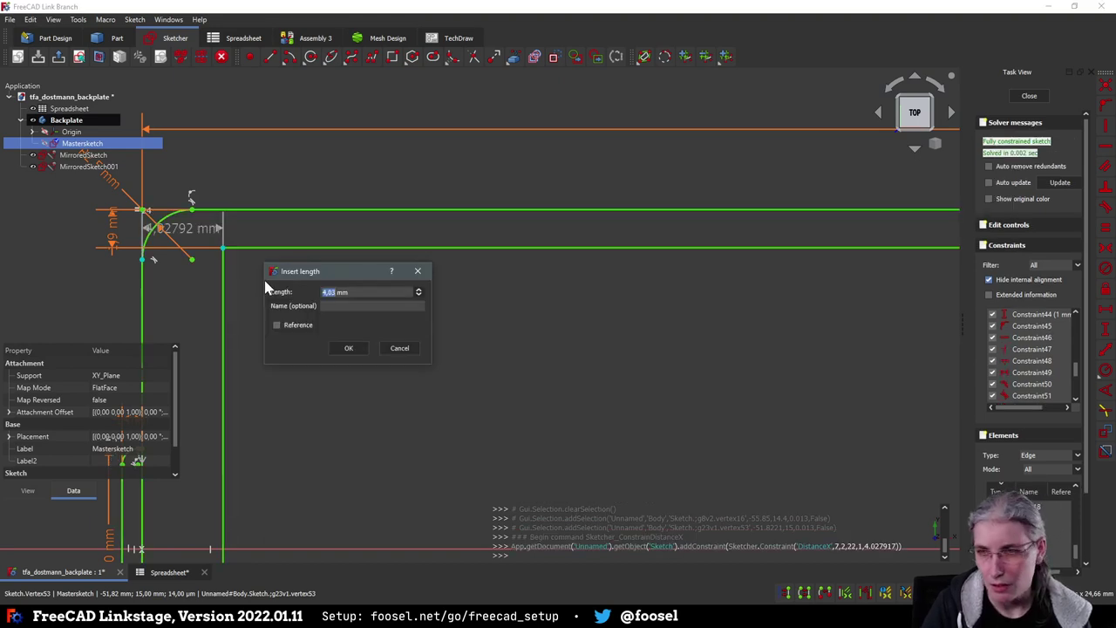
pyautogui.press('=')
pyautogui.write('<<Spreadsheet>>.p')
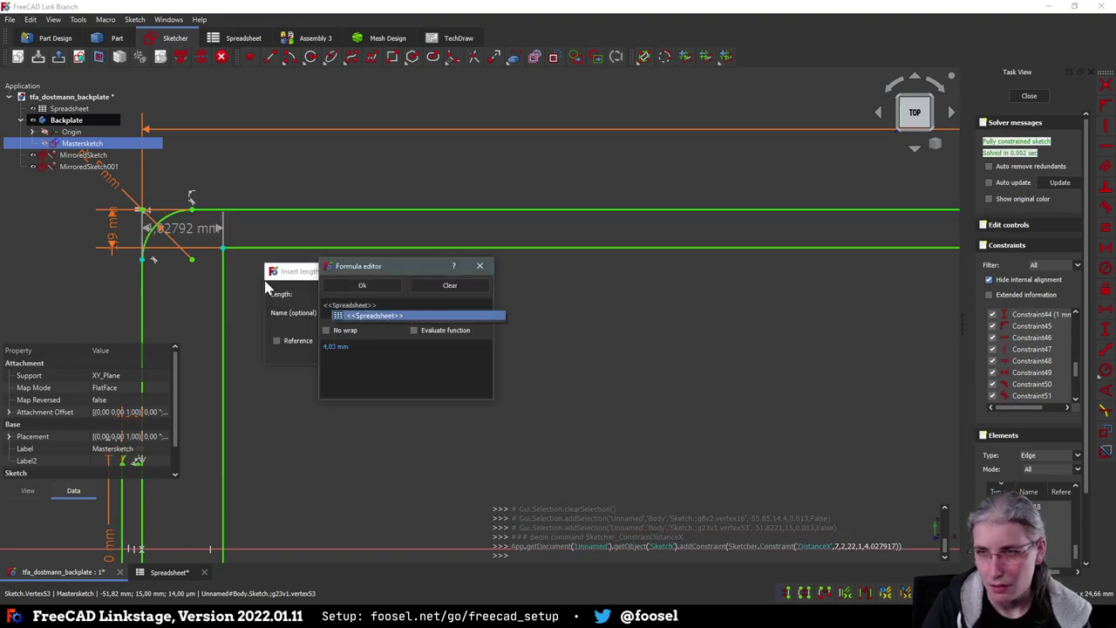
pyautogui.write('late_thic')
pyautogui.press('Return')
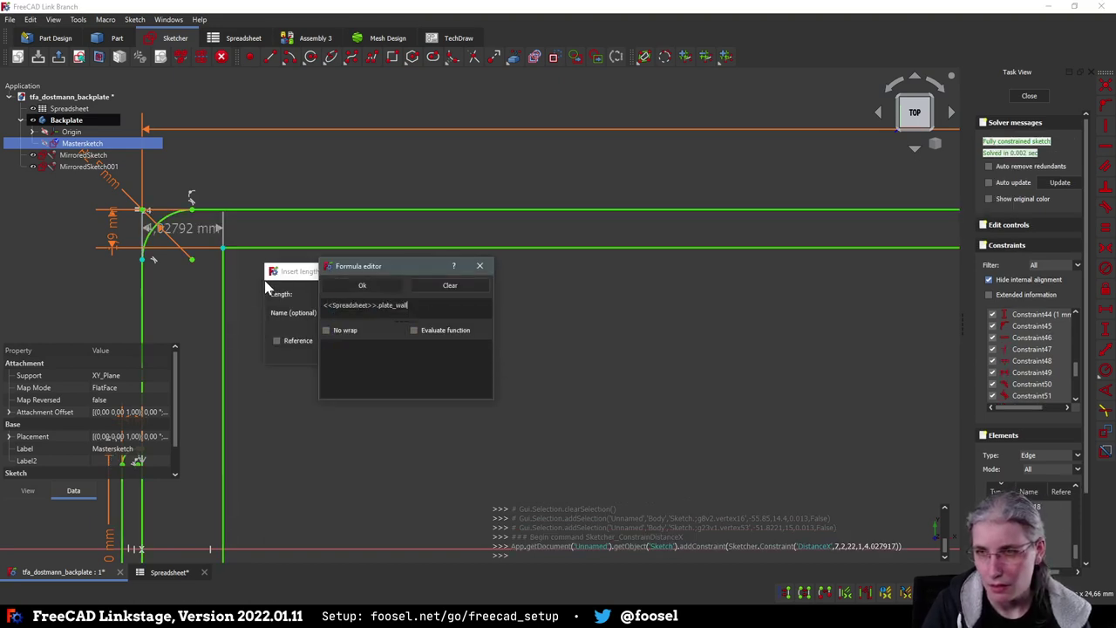
pyautogui.press('Return')
pyautogui.press('Return')
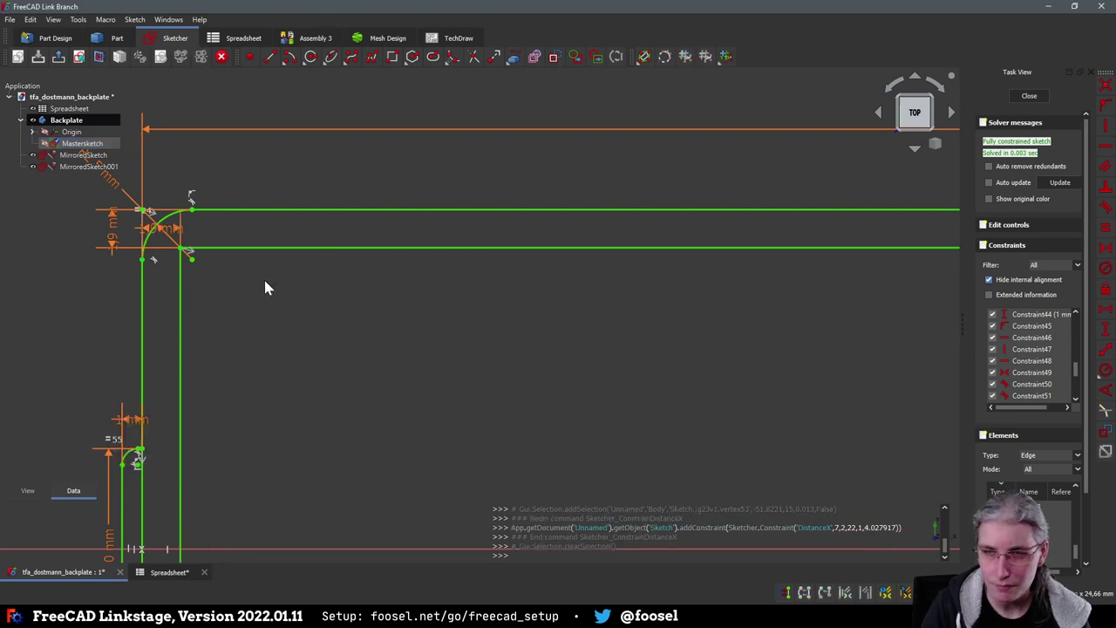
pyautogui.scroll(-5, 465, 385)
pyautogui.scroll(-4, 575, 348)
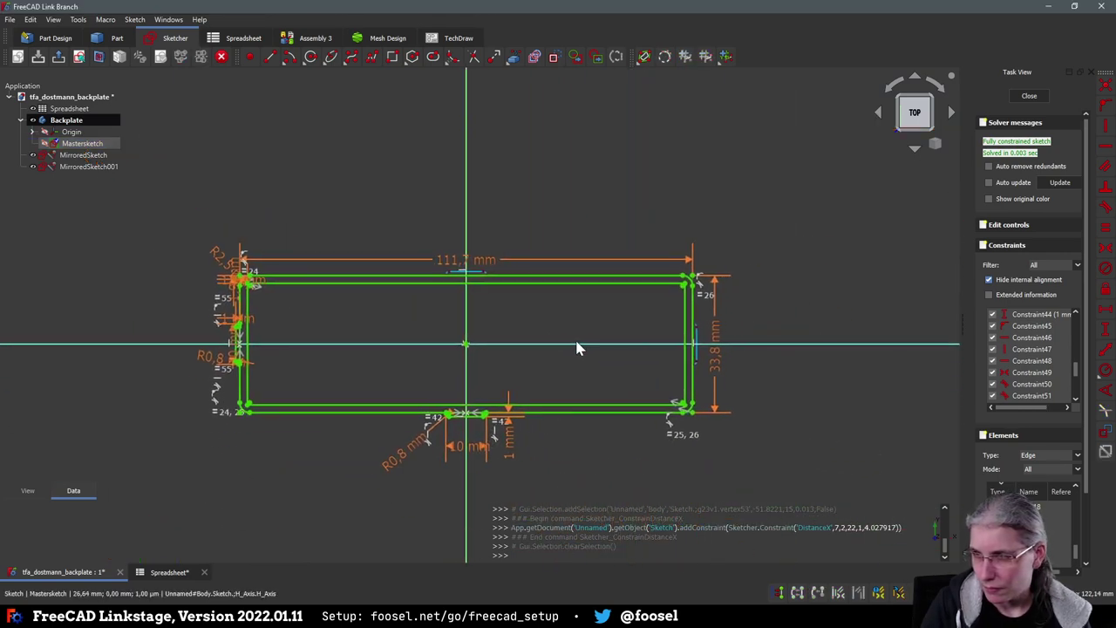
pyautogui.scroll(4, 562, 361)
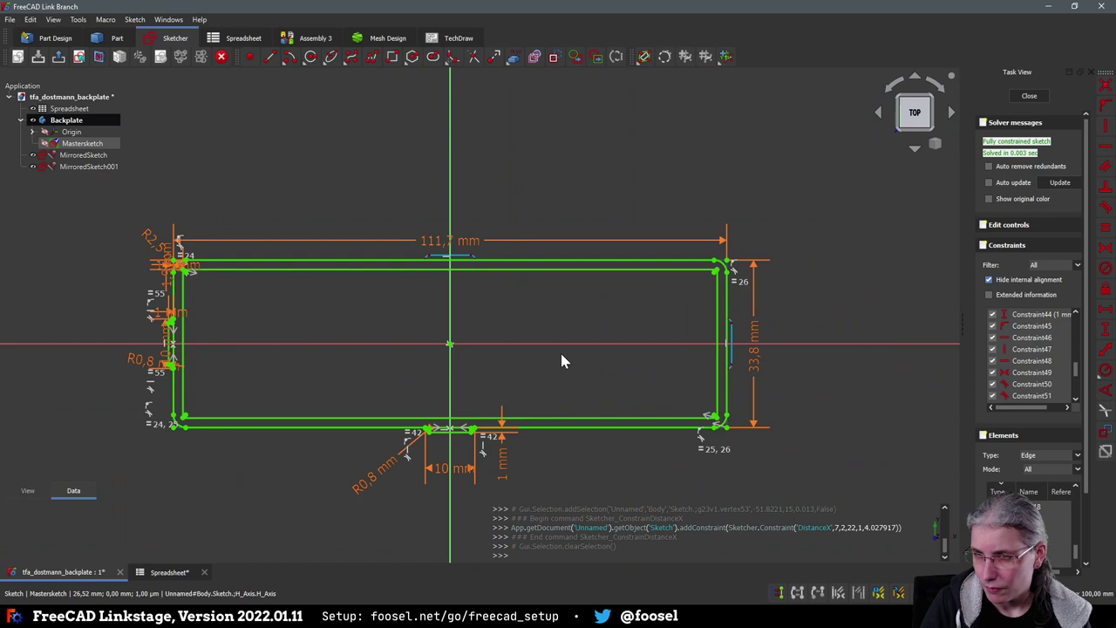
pyautogui.scroll(-2, 617, 341)
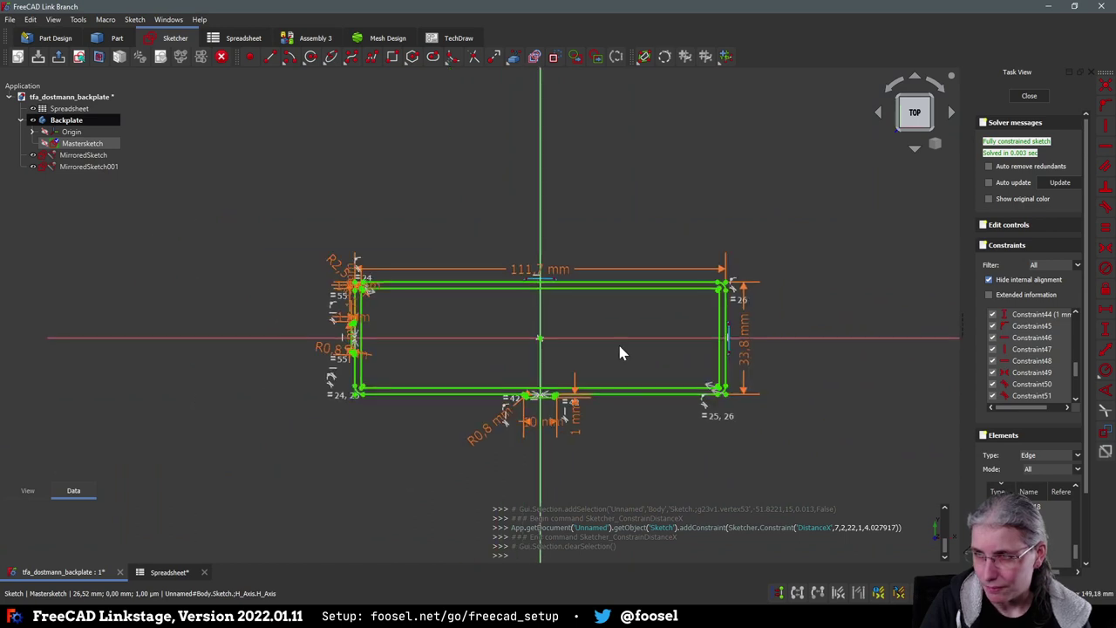
pyautogui.scroll(3, 617, 341)
pyautogui.scroll(-2, 619, 348)
pyautogui.scroll(2, 618, 348)
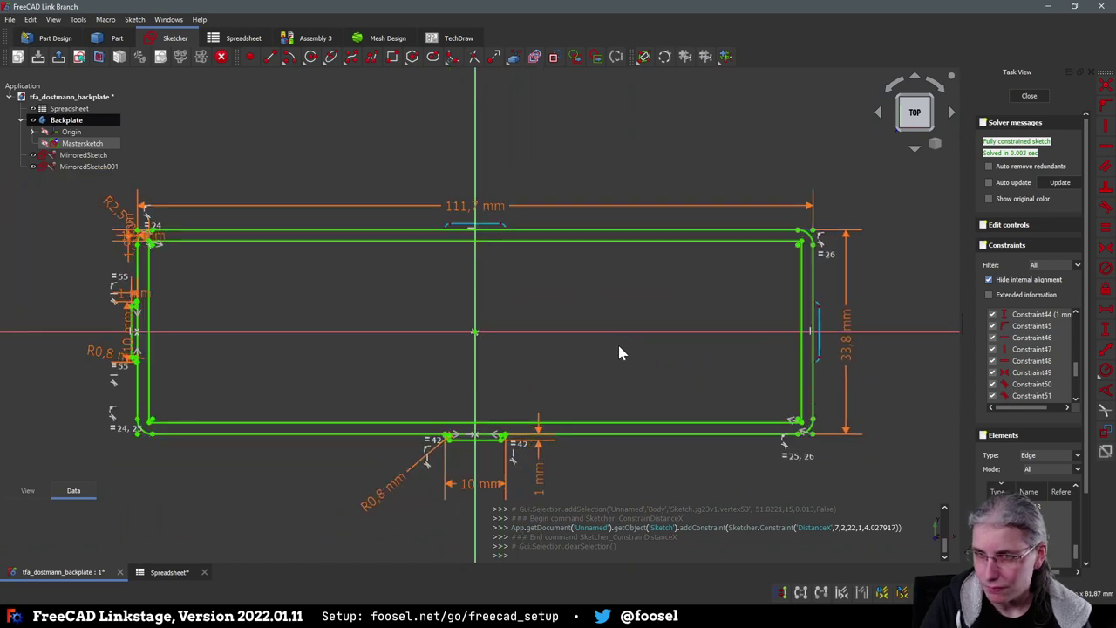
pyautogui.scroll(-1, 618, 347)
pyautogui.hotkey('ctrl', 's')
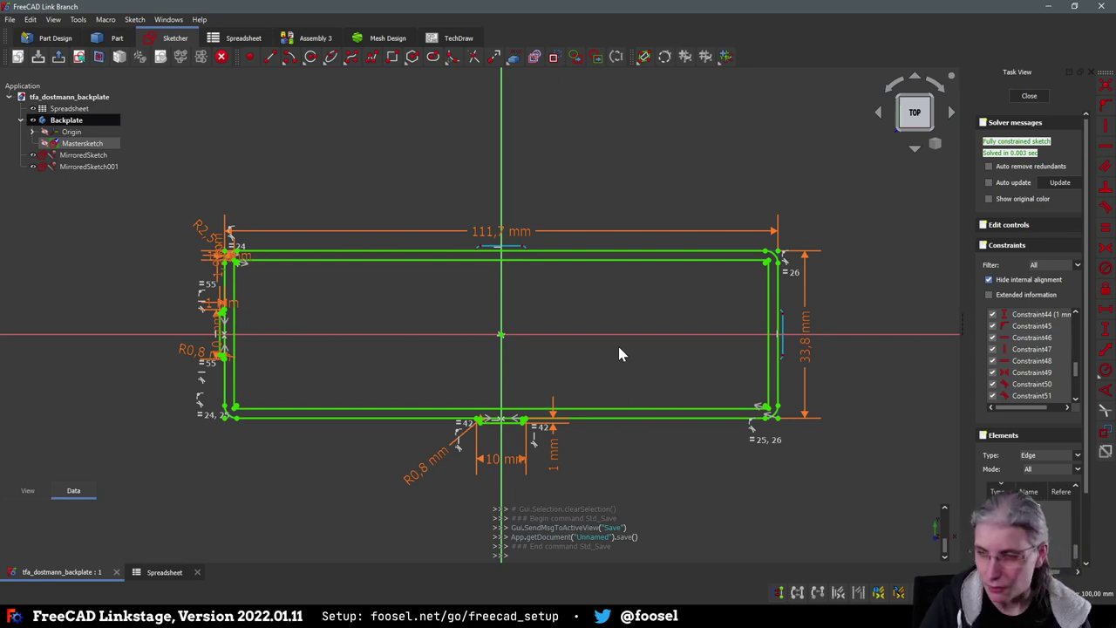
# In the Spreadsheet, enter the label plate_wall_height in A15 and =2.2mm in B15
pyautogui.click(164, 571)
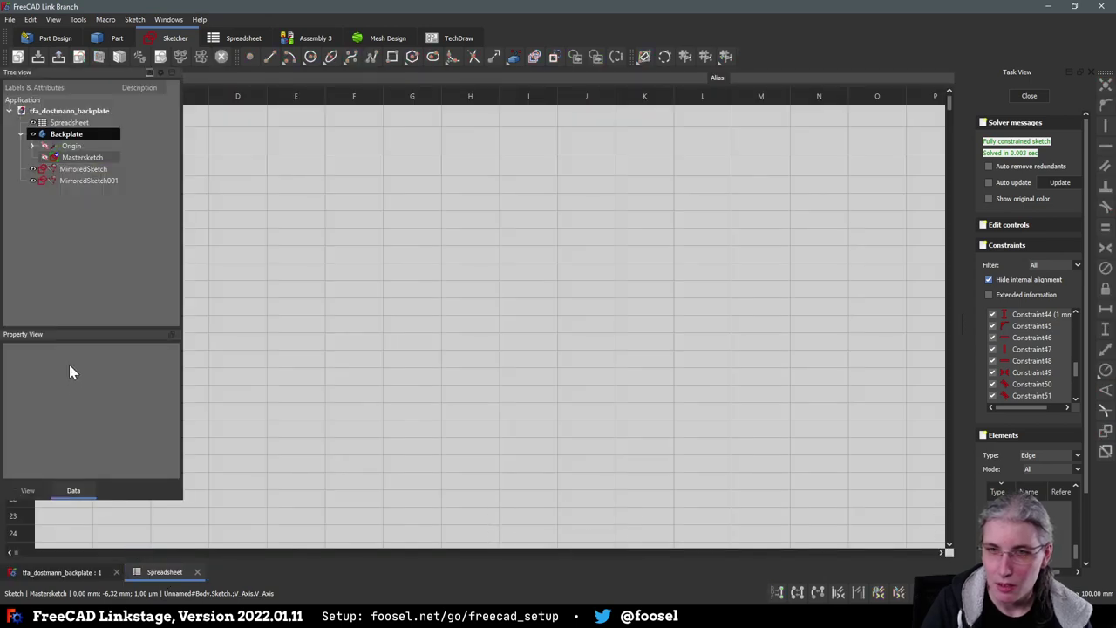
pyautogui.click(350, 411)
pyautogui.click(63, 393)
pyautogui.doubleClick(62, 376)
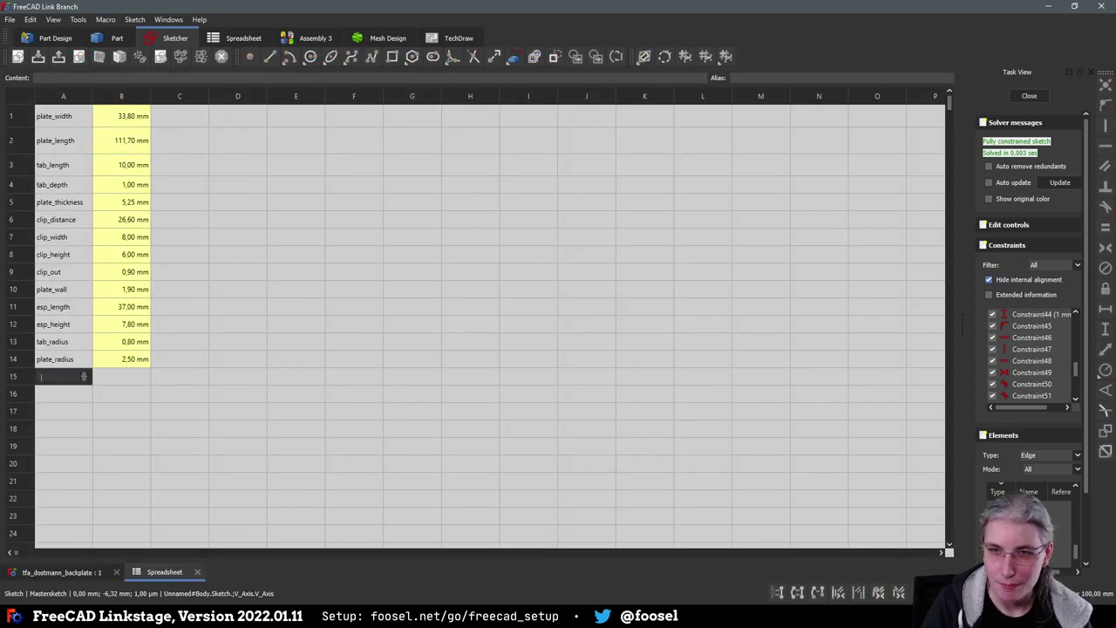
pyautogui.write('plate_wall')
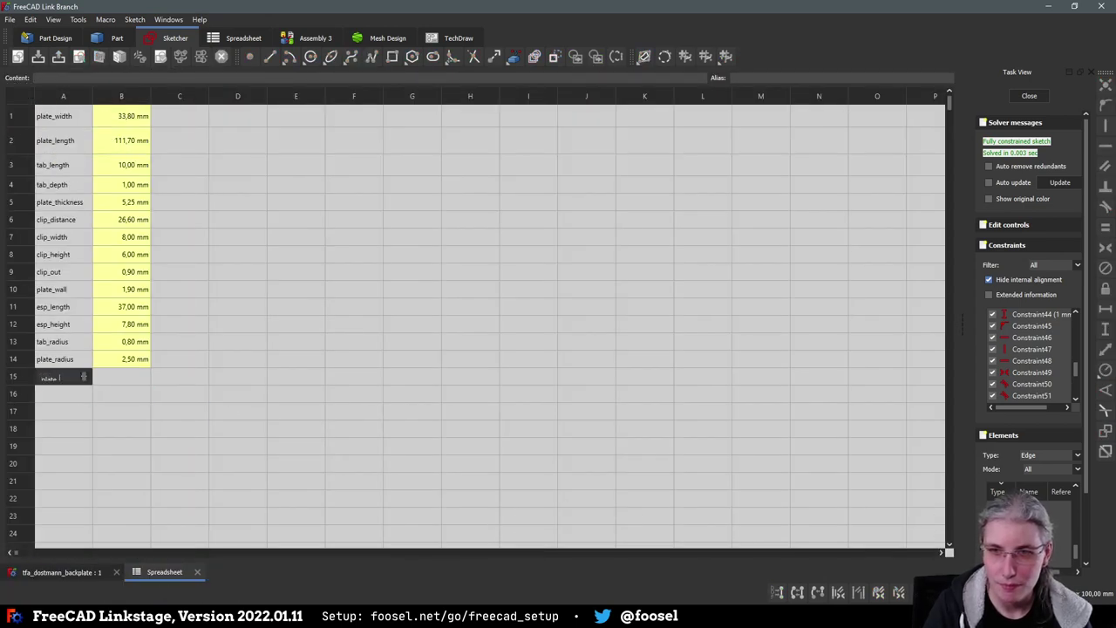
pyautogui.write('_height')
pyautogui.press('Return')
pyautogui.click(108, 381)
pyautogui.doubleClick(108, 381)
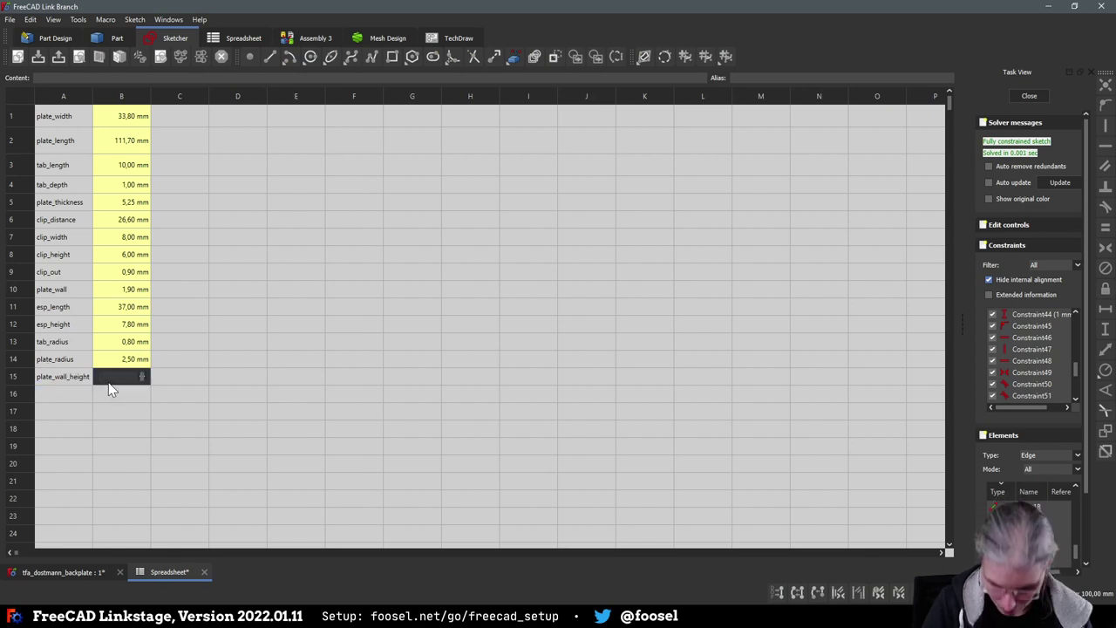
pyautogui.write('=')
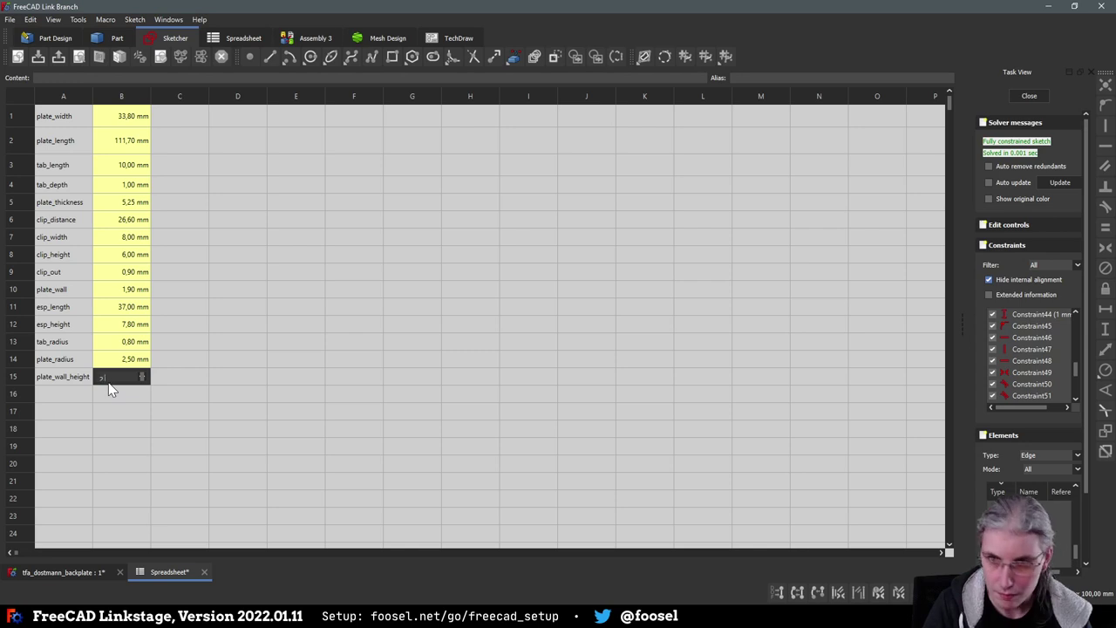
pyautogui.write('2.2mm')
pyautogui.press('Return')
# Remove the mistakenly set alias from label cell A15
pyautogui.click(73, 381)
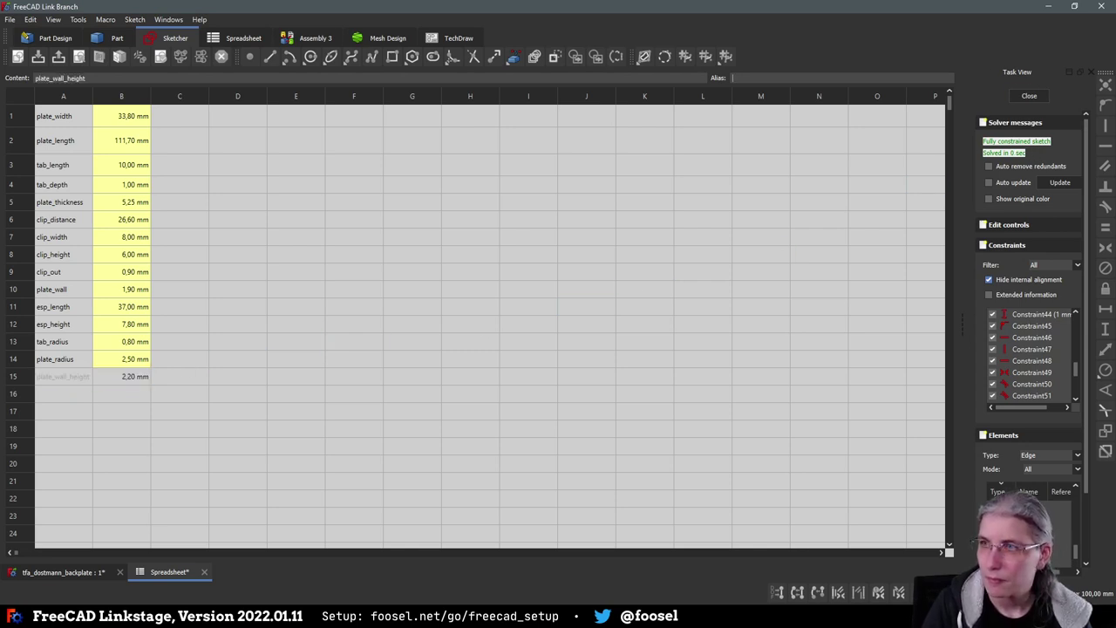
pyautogui.write('plat_wal')
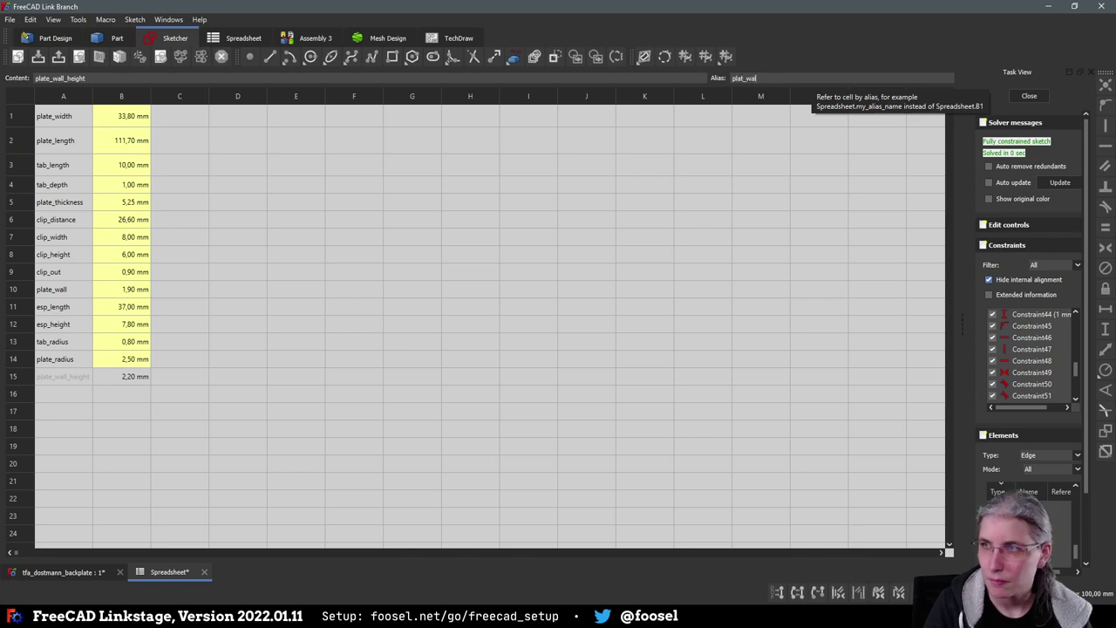
pyautogui.write('wall_height')
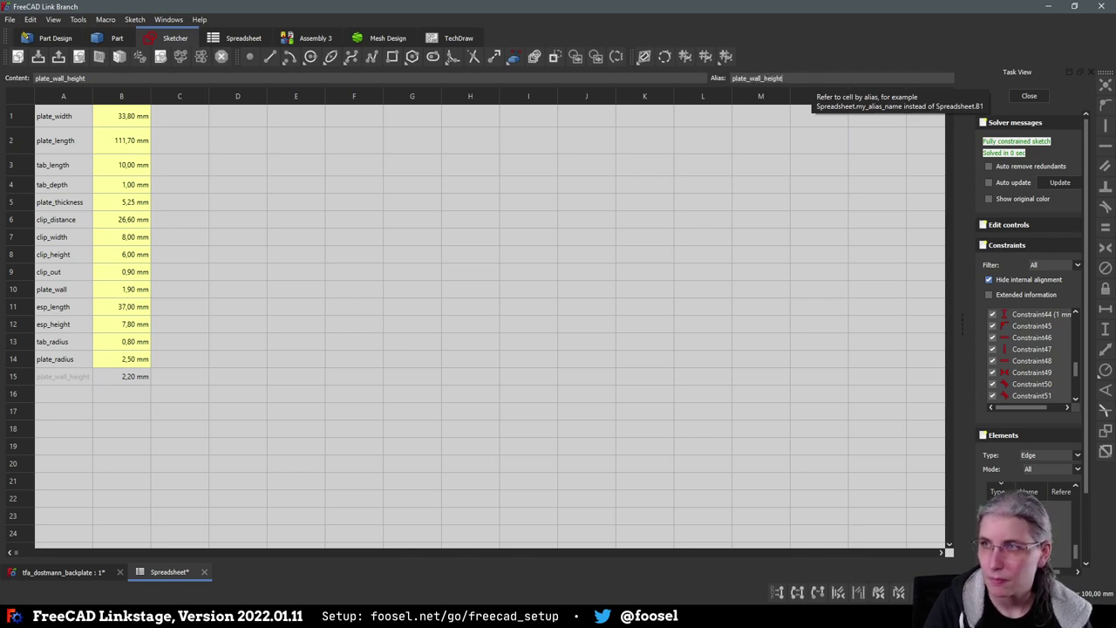
pyautogui.press('Return')
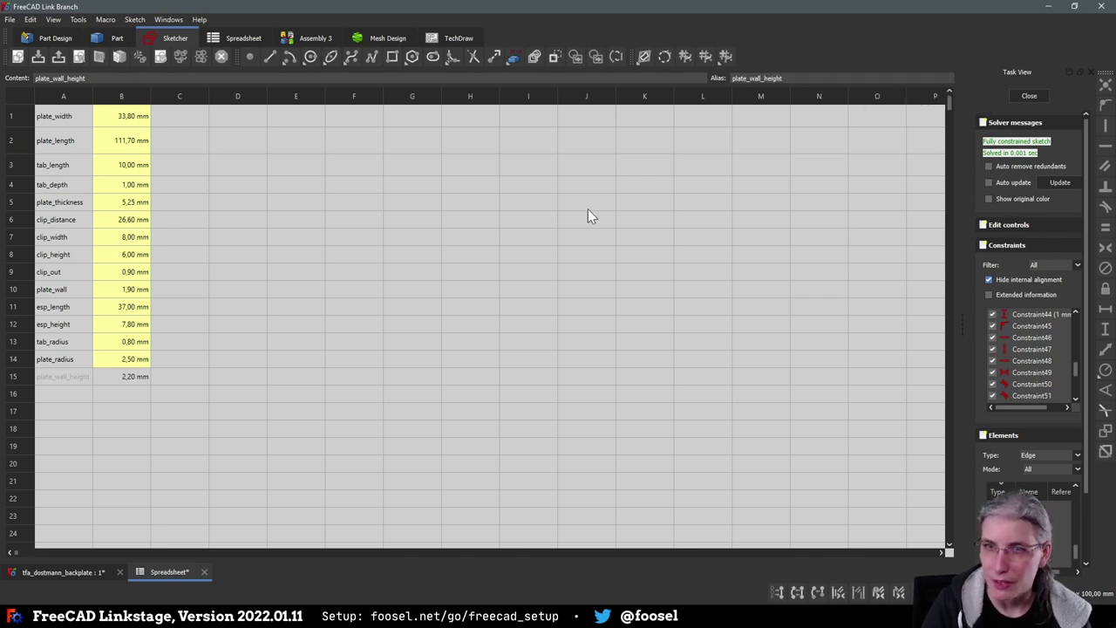
pyautogui.click(189, 399)
pyautogui.click(120, 401)
pyautogui.click(62, 401)
pyautogui.click(70, 381)
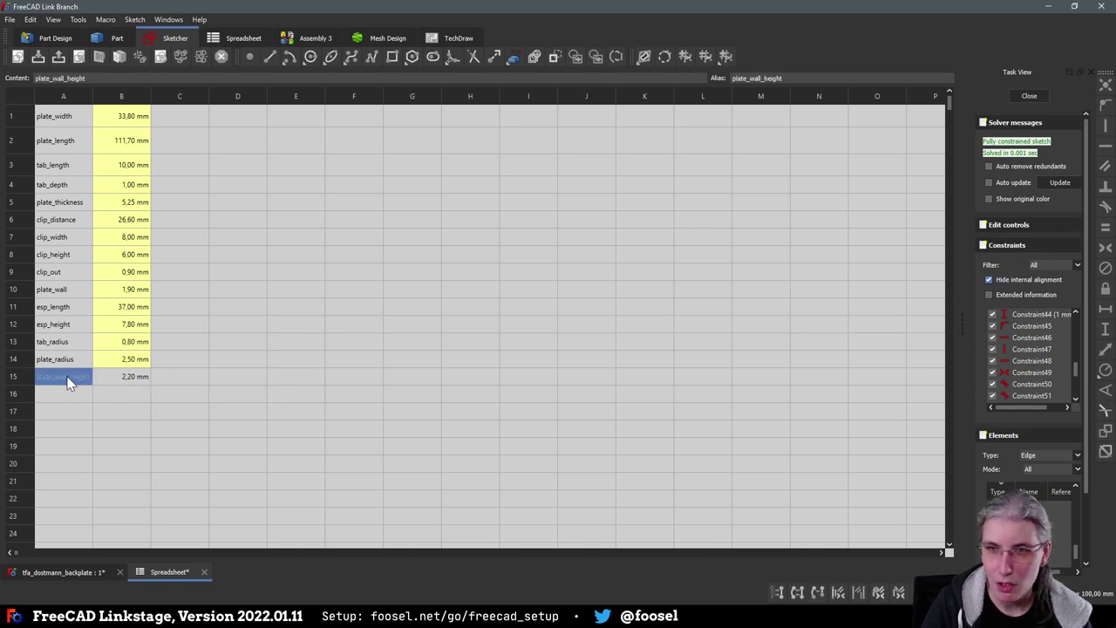
pyautogui.rightClick(63, 377)
pyautogui.click(109, 157)
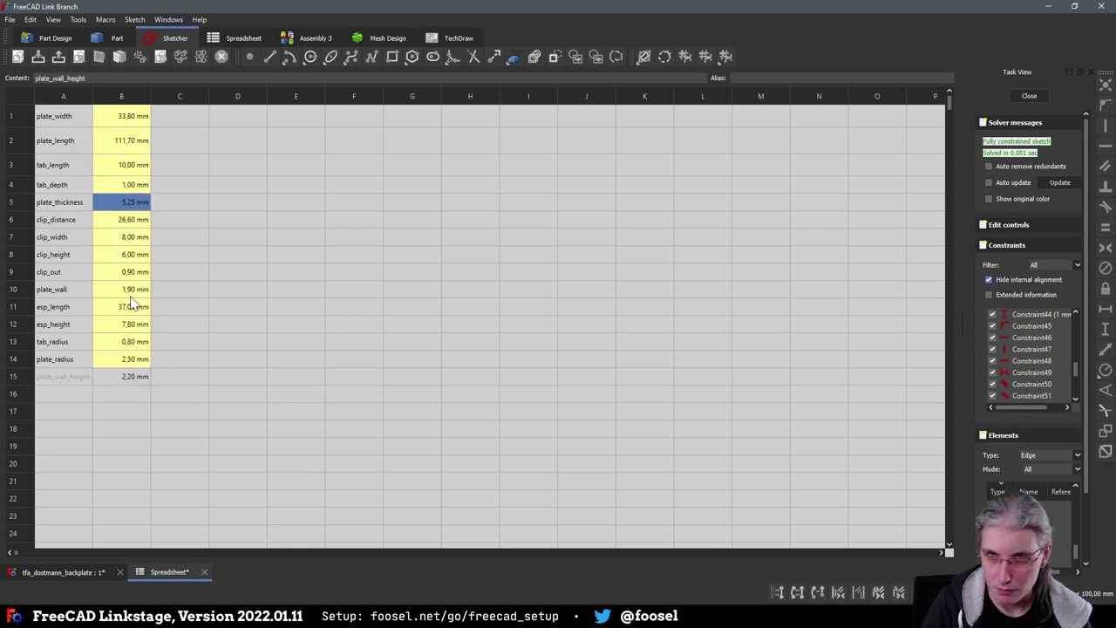
# Give cell B15 the alias plate_wall_height and go back to the backplate sketch
pyautogui.click(138, 378)
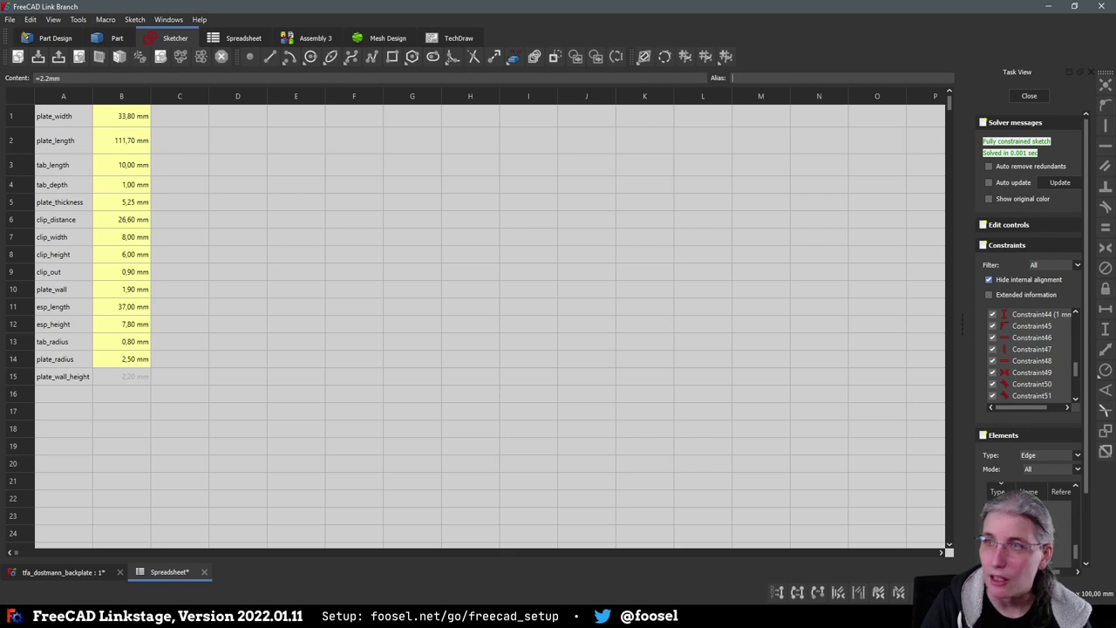
pyautogui.click(870, 78)
pyautogui.write('plate_wall_height')
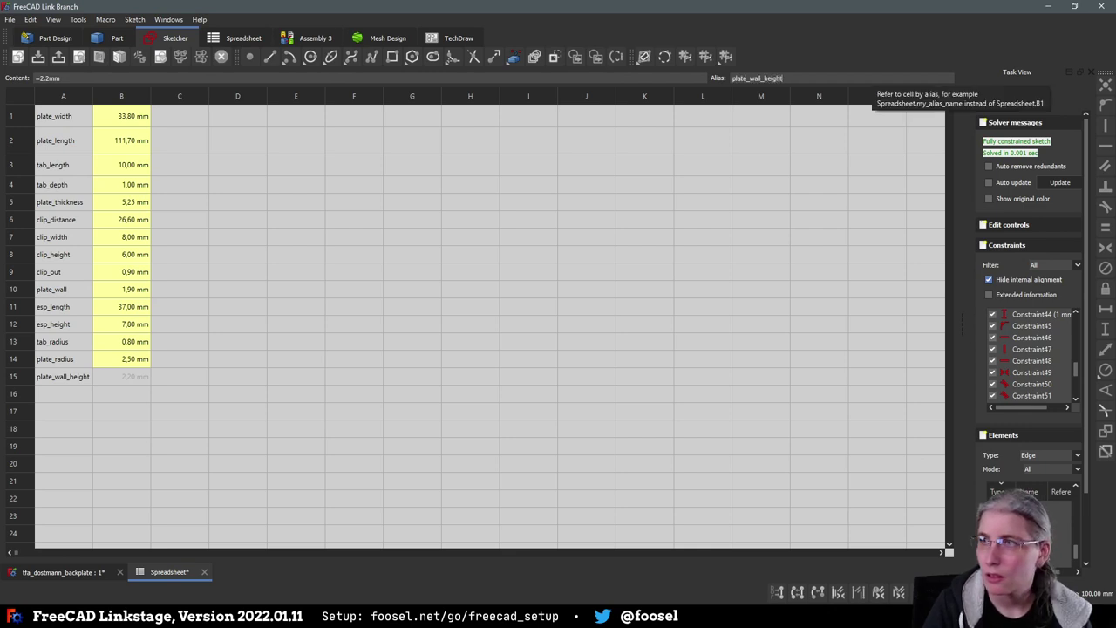
pyautogui.press('Return')
pyautogui.click(301, 288)
pyautogui.click(112, 394)
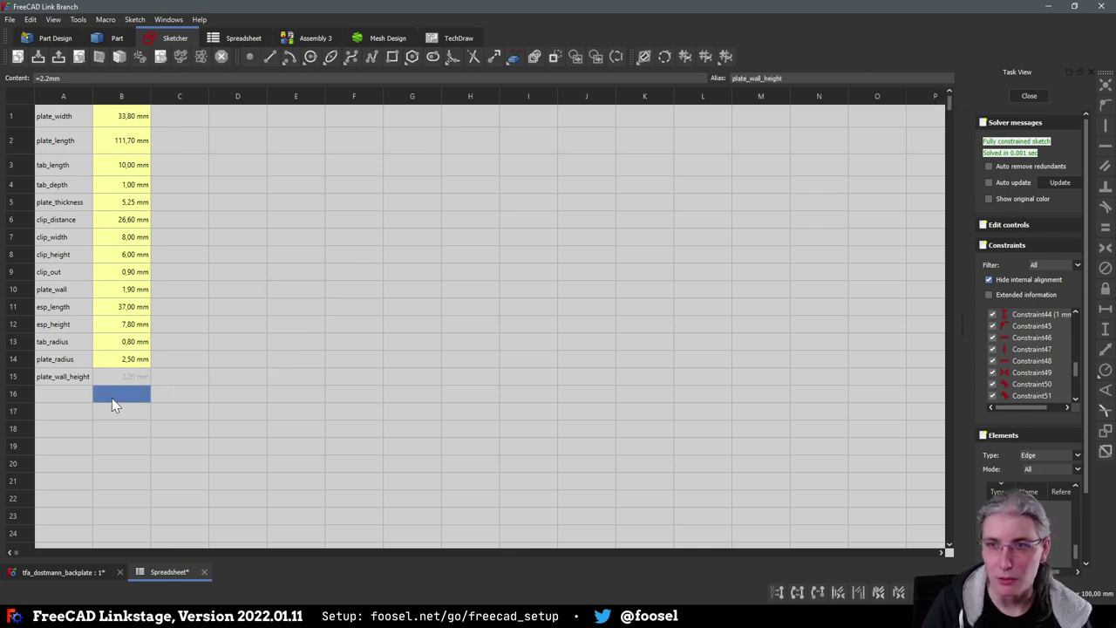
pyautogui.click(122, 415)
pyautogui.click(61, 572)
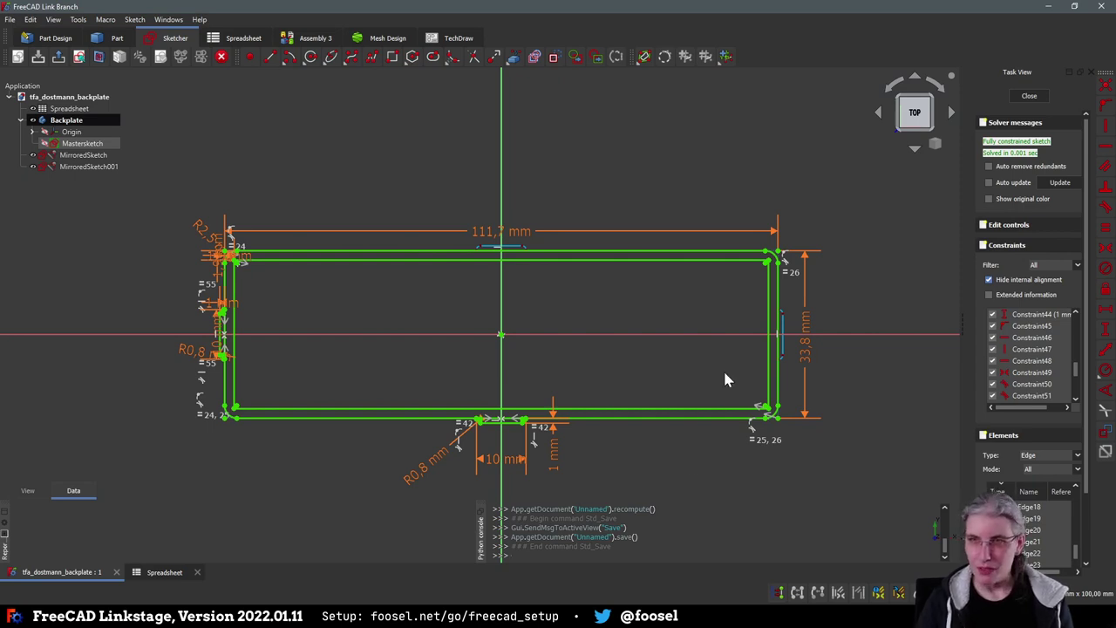
pyautogui.click(237, 38)
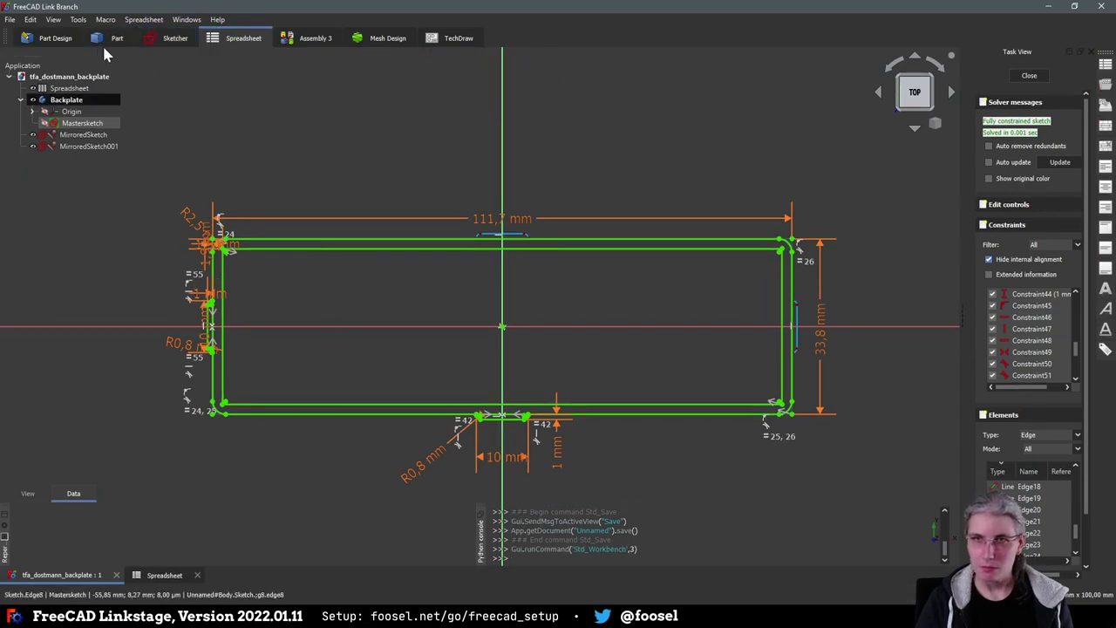
pyautogui.click(170, 38)
pyautogui.click(163, 571)
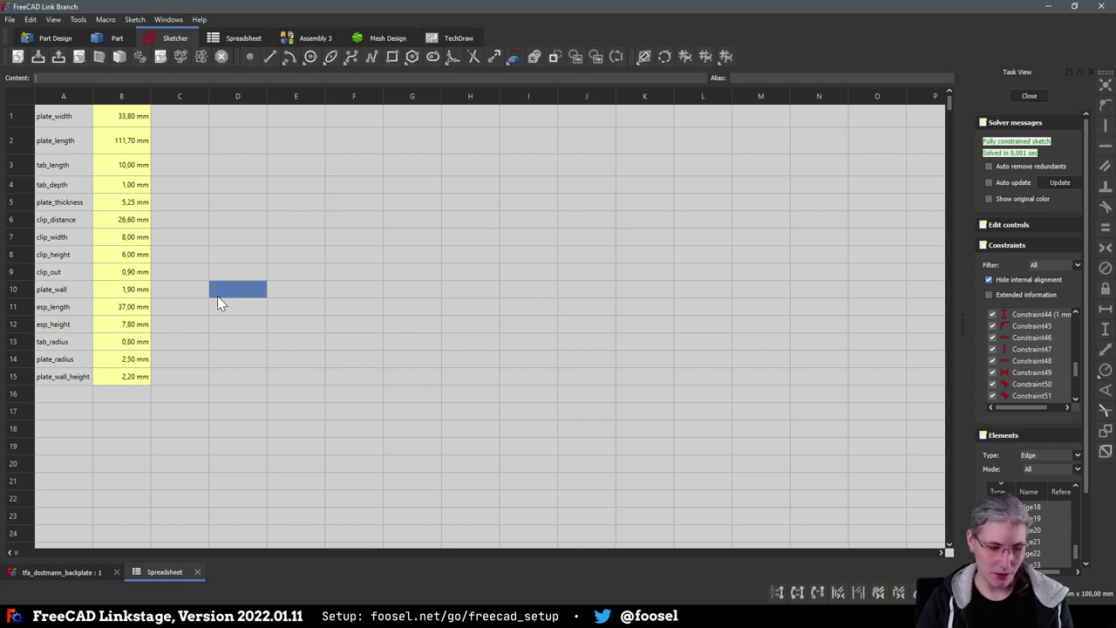
pyautogui.click(61, 573)
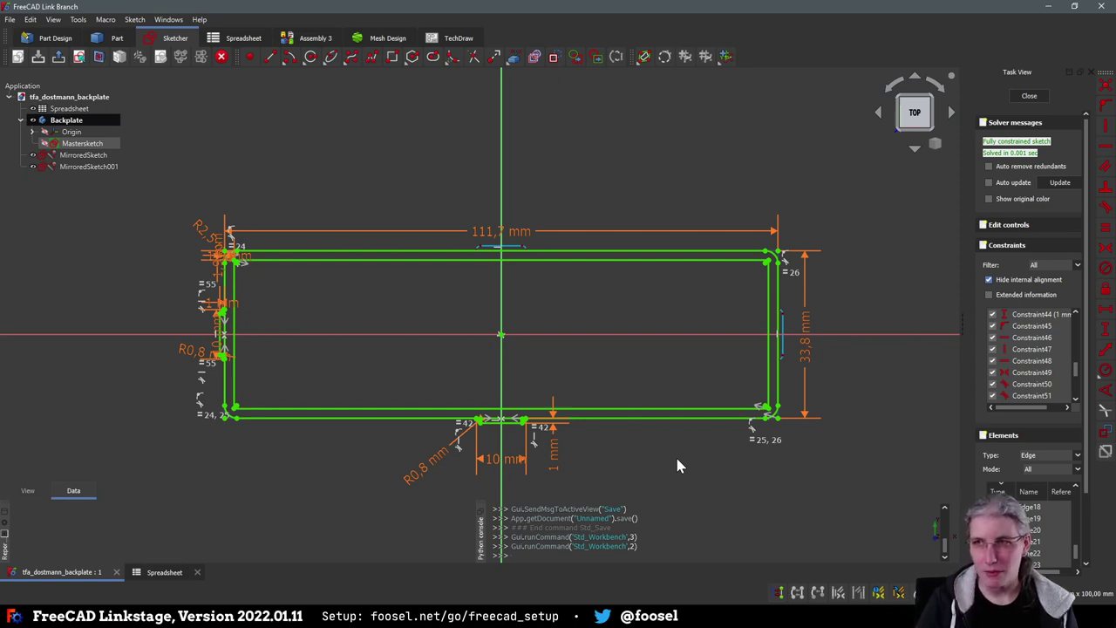
pyautogui.scroll(-1, 686, 467)
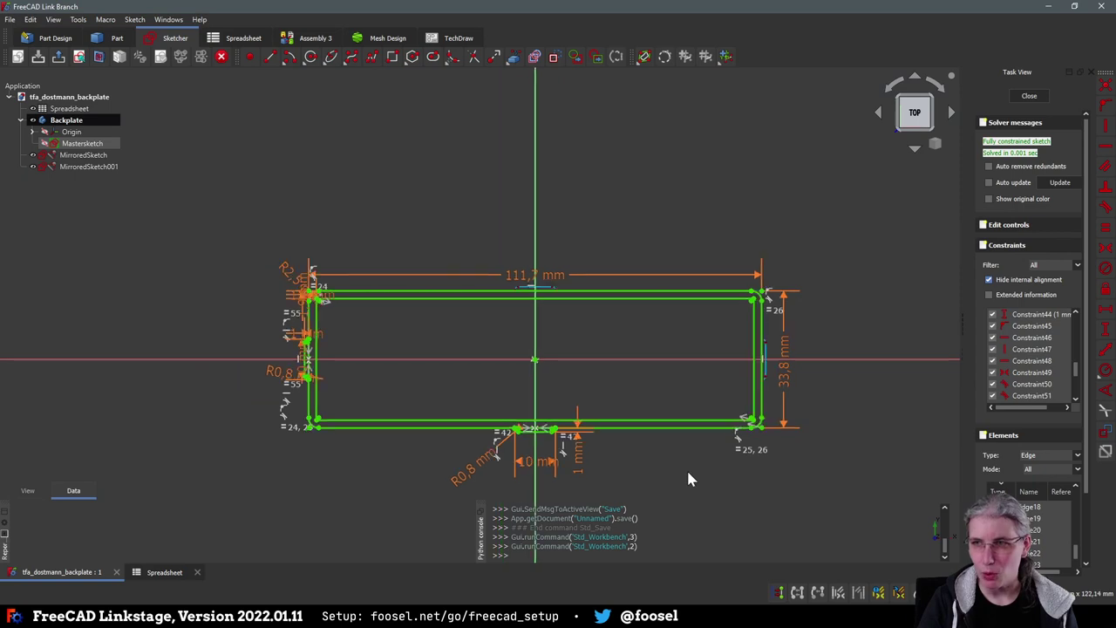
pyautogui.scroll(3, 686, 467)
pyautogui.scroll(-2, 686, 467)
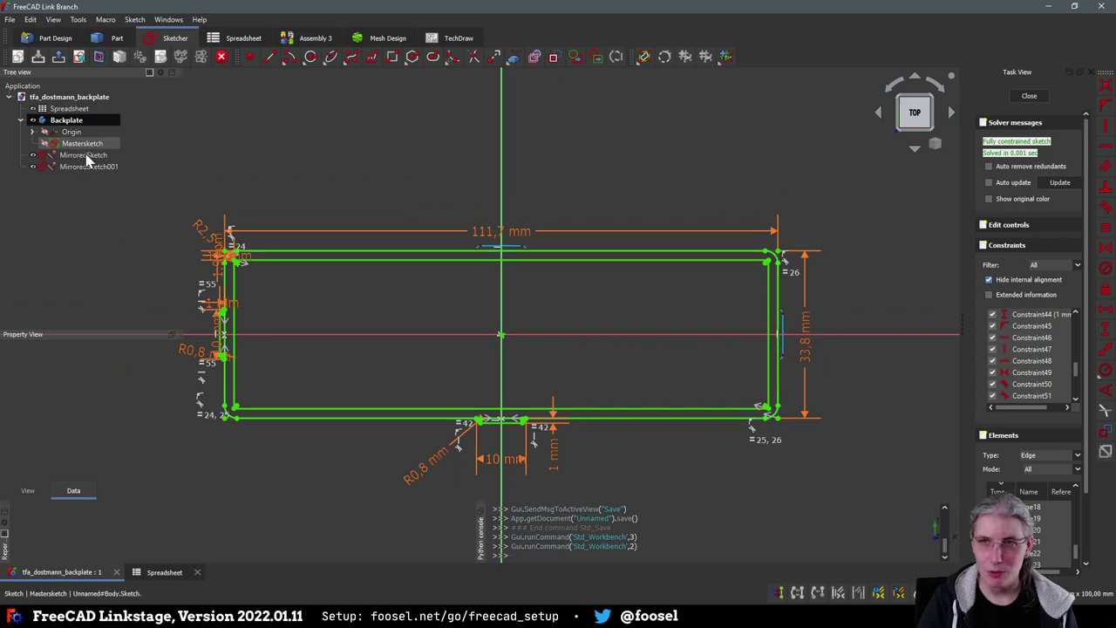
# Inspect MirroredSketch and MirroredSketch001 in the tree, then undo the last three changes
pyautogui.scroll(1, 562, 293)
pyautogui.scroll(-3, 563, 293)
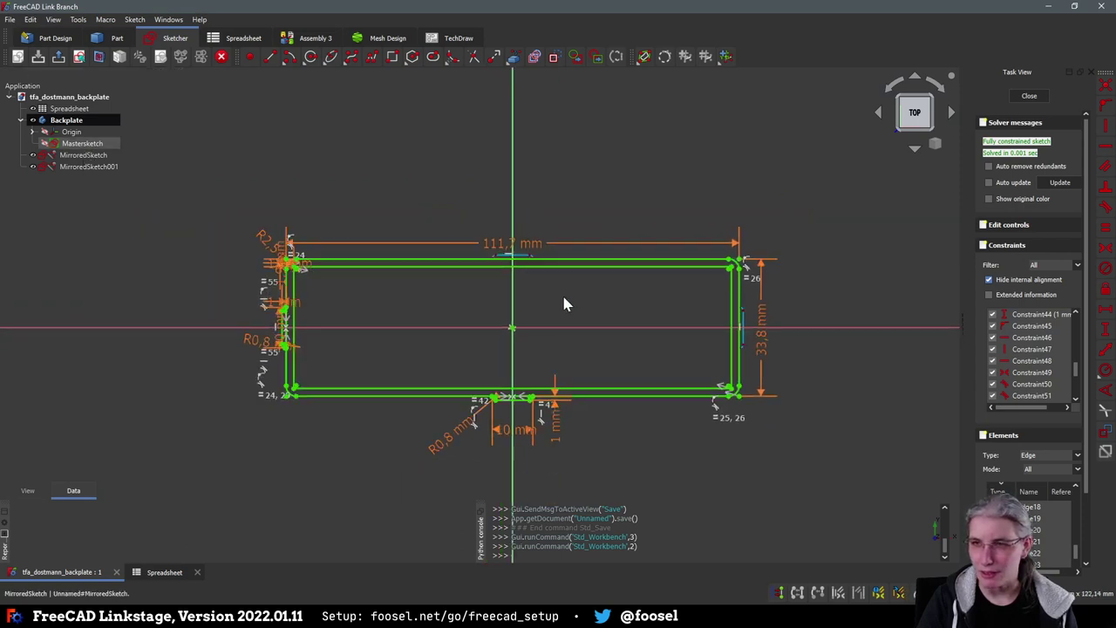
pyautogui.click(101, 169)
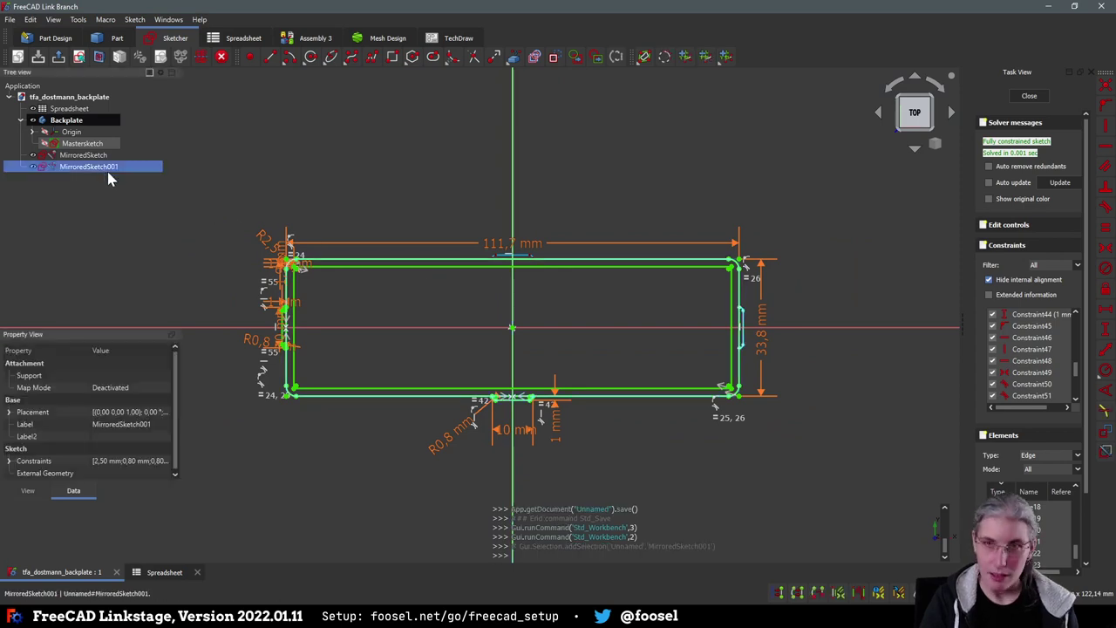
pyautogui.click(90, 158)
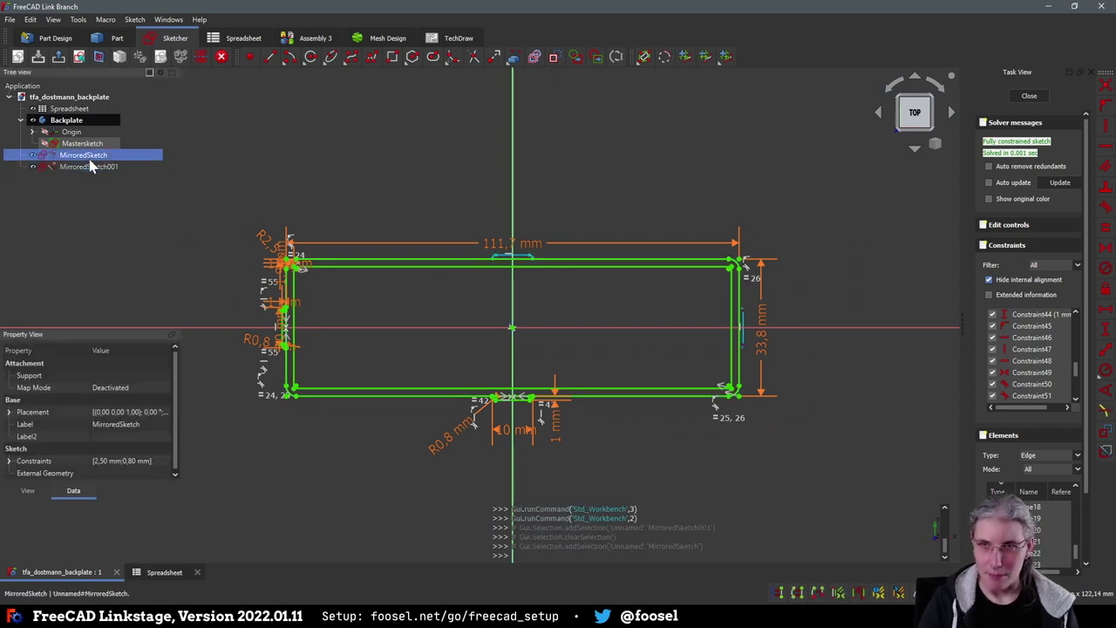
pyautogui.click(86, 166)
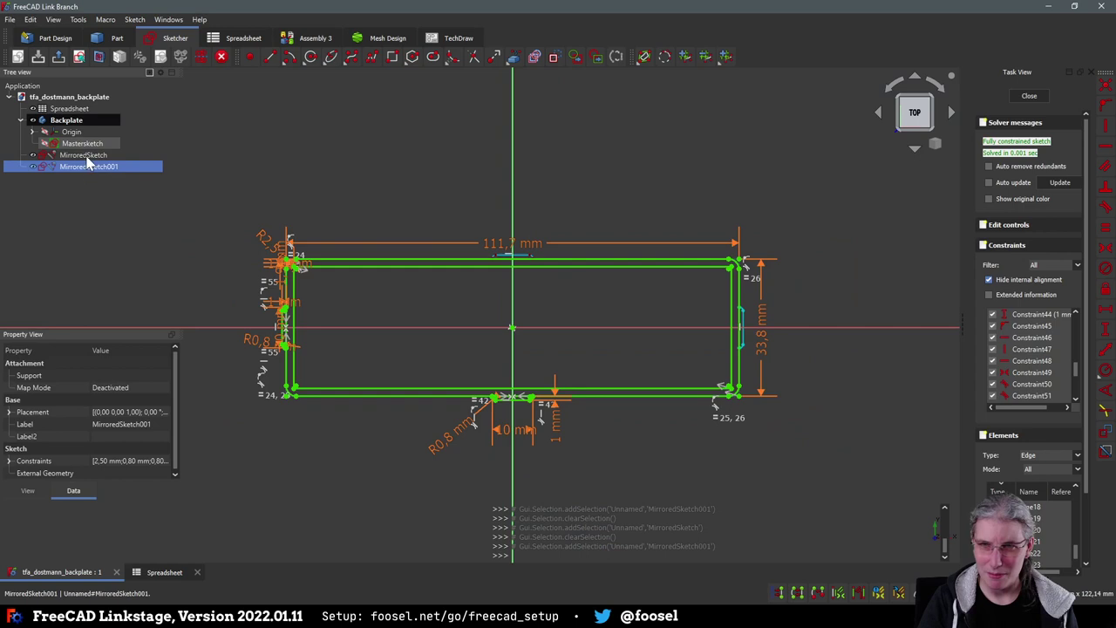
pyautogui.click(88, 155)
pyautogui.scroll(5, 539, 225)
pyautogui.click(513, 258)
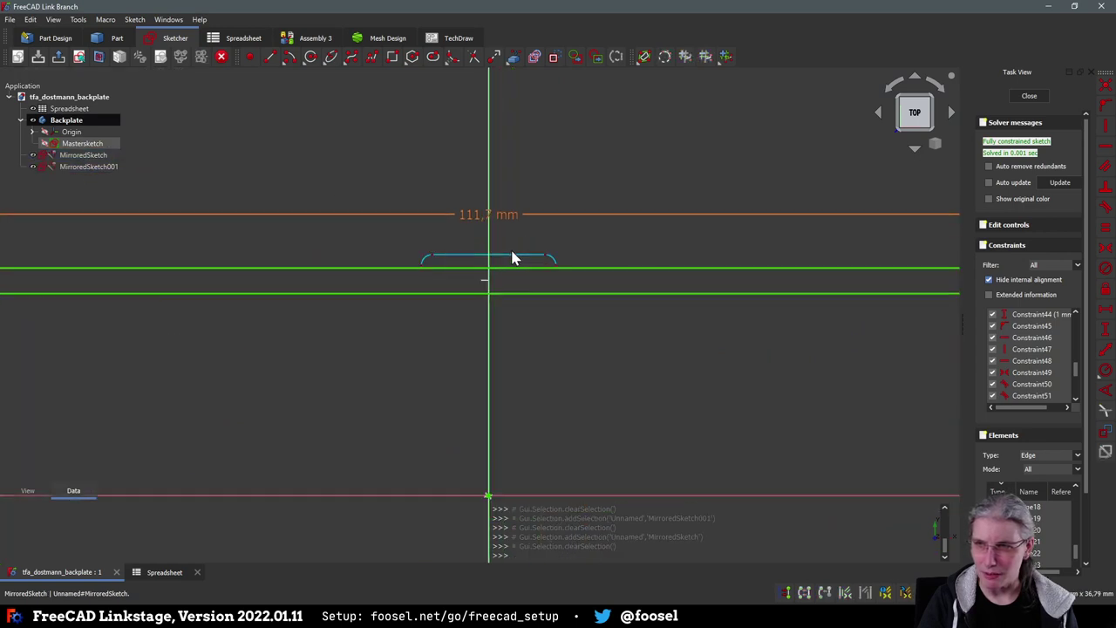
pyautogui.hotkey('ctrl', 'z')
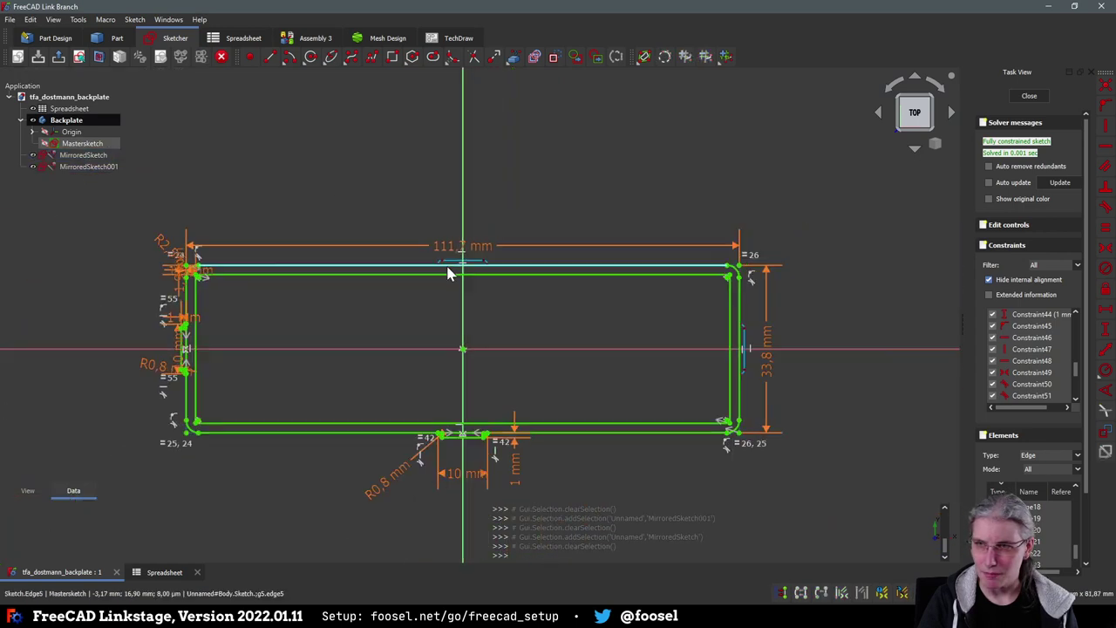
pyautogui.hotkey('ctrl', 'z')
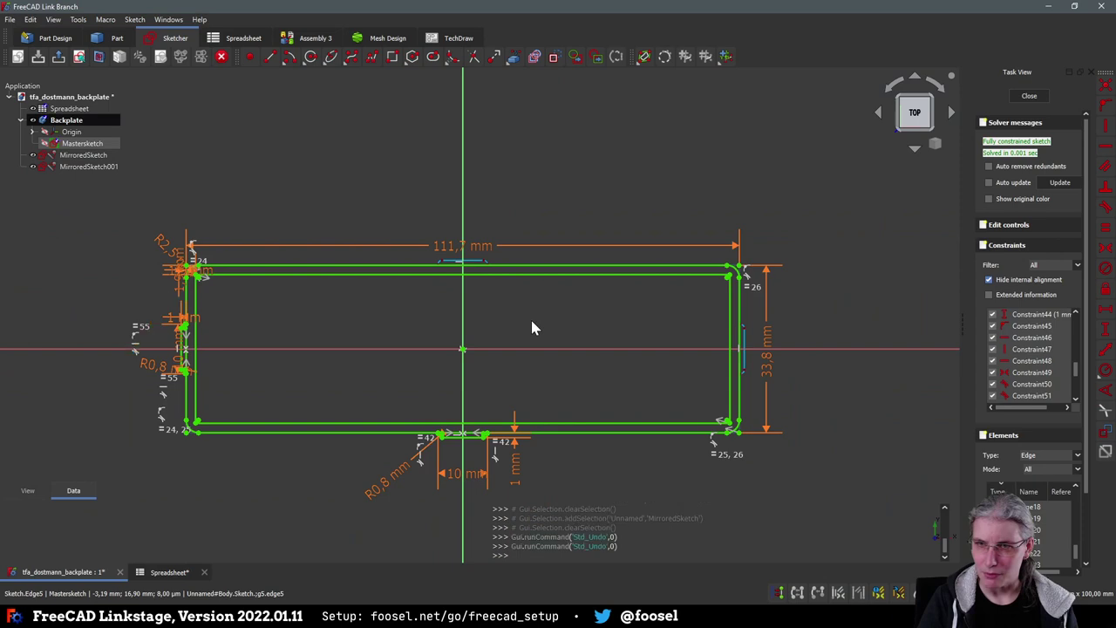
pyautogui.hotkey('ctrl', 'z')
pyautogui.hotkey('ctrl', 'z')
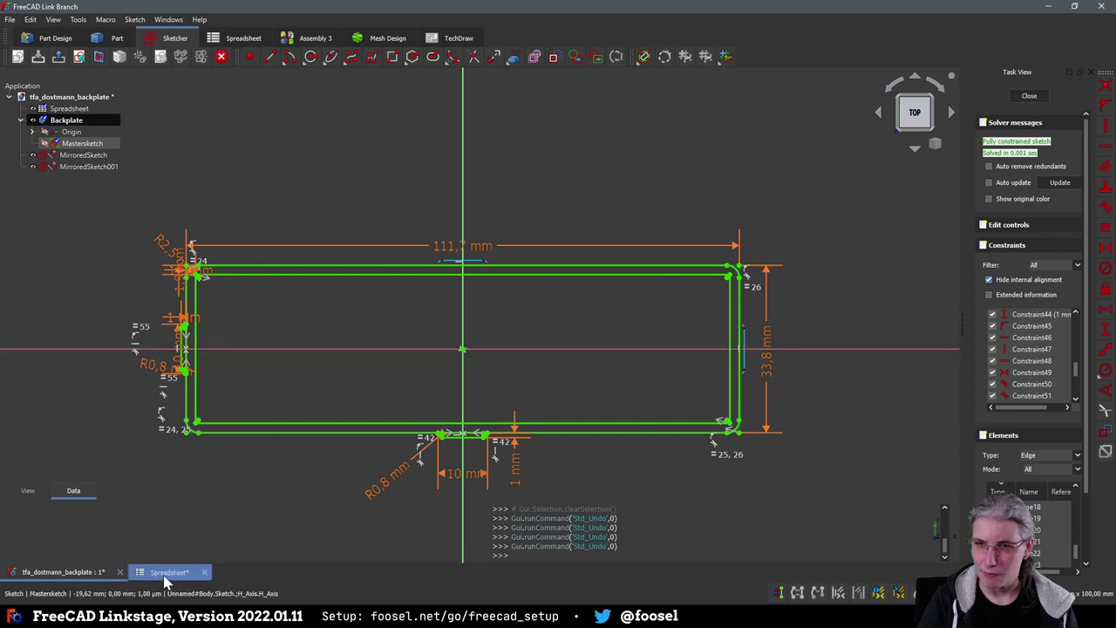
# Restore the undone changes with Edit > Redo in the spreadsheet, then save the backplate document
pyautogui.click(164, 572)
pyautogui.click(387, 340)
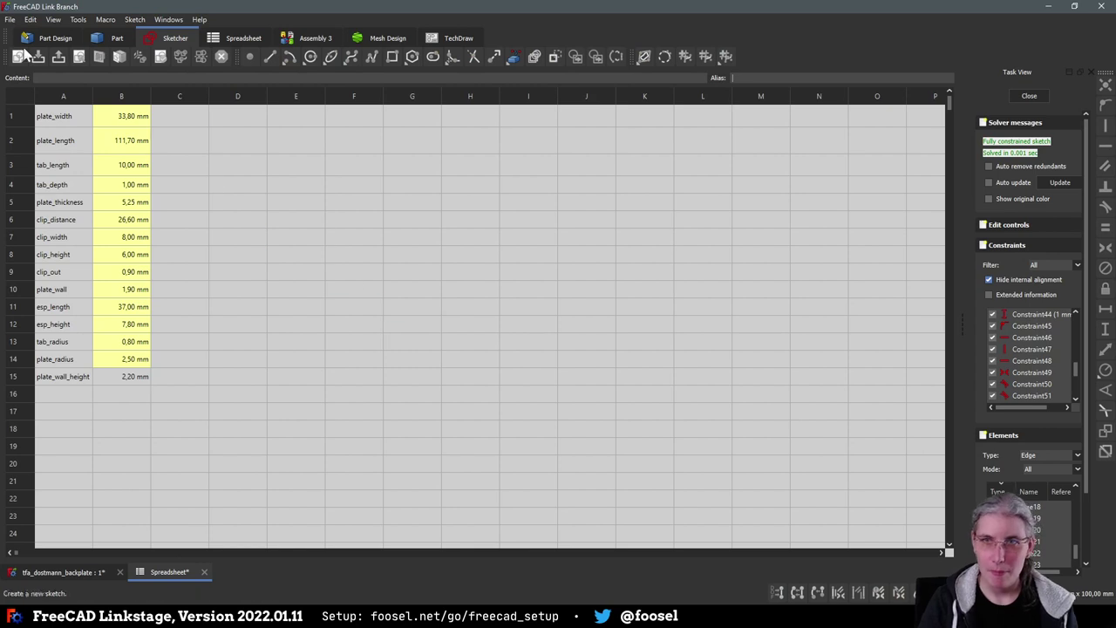
pyautogui.click(34, 19)
pyautogui.click(33, 19)
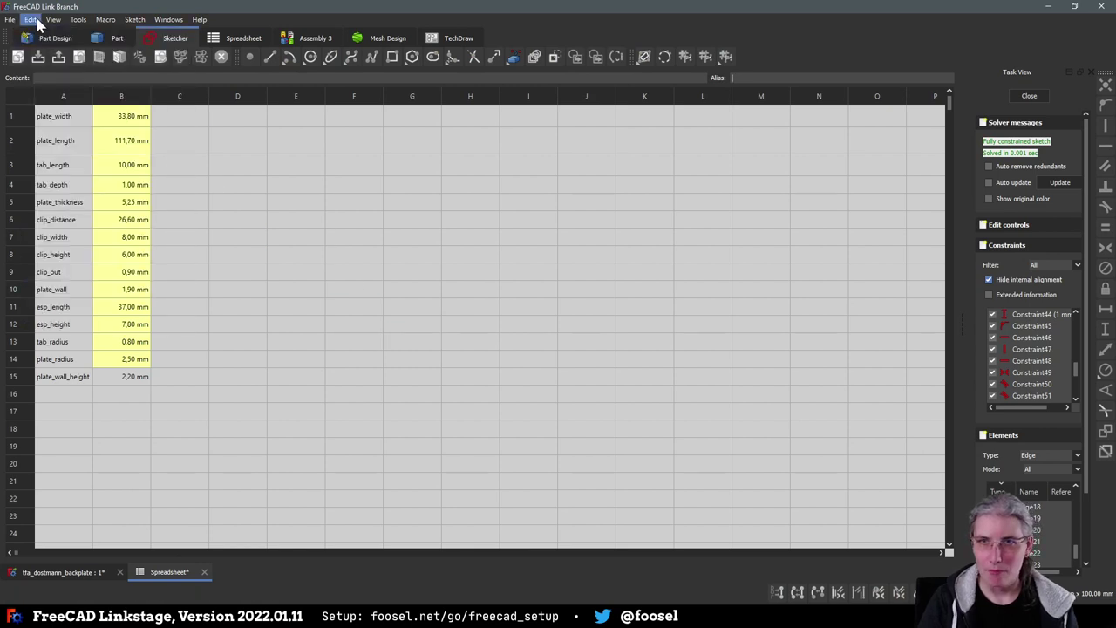
pyautogui.click(33, 20)
pyautogui.click(49, 50)
pyautogui.click(30, 19)
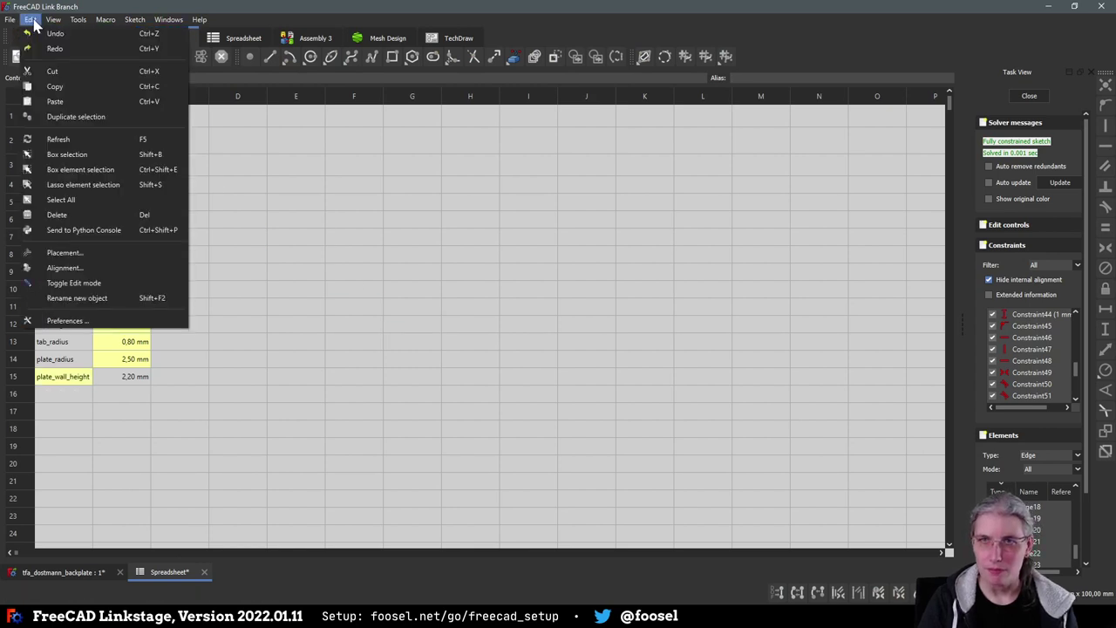
pyautogui.click(54, 33)
pyautogui.click(31, 20)
pyautogui.click(54, 49)
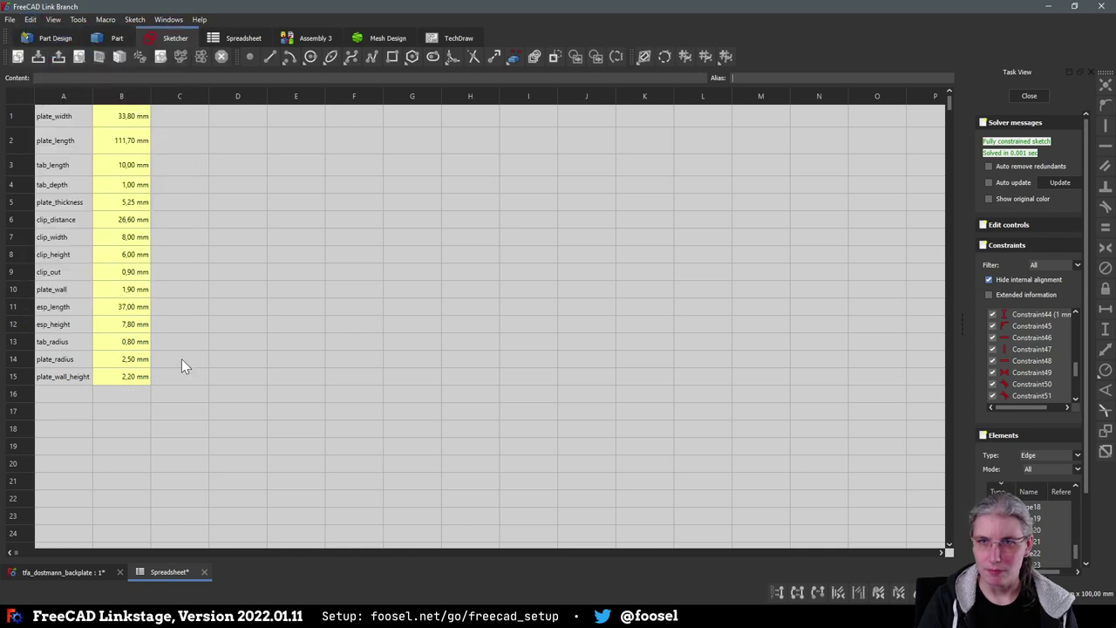
pyautogui.click(81, 575)
pyautogui.hotkey('ctrl', 's')
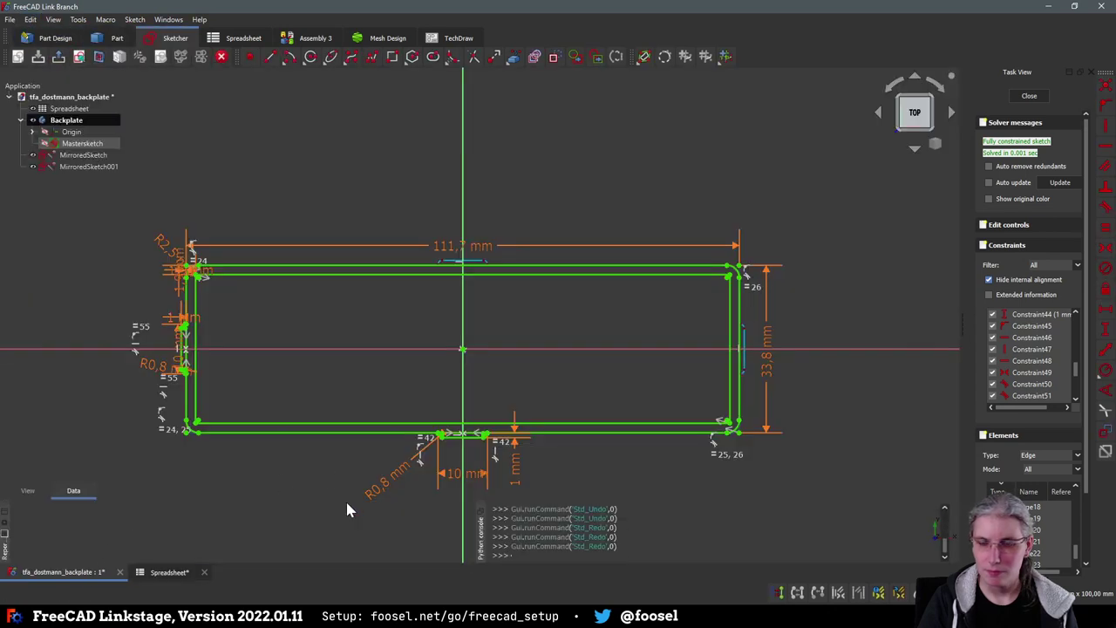
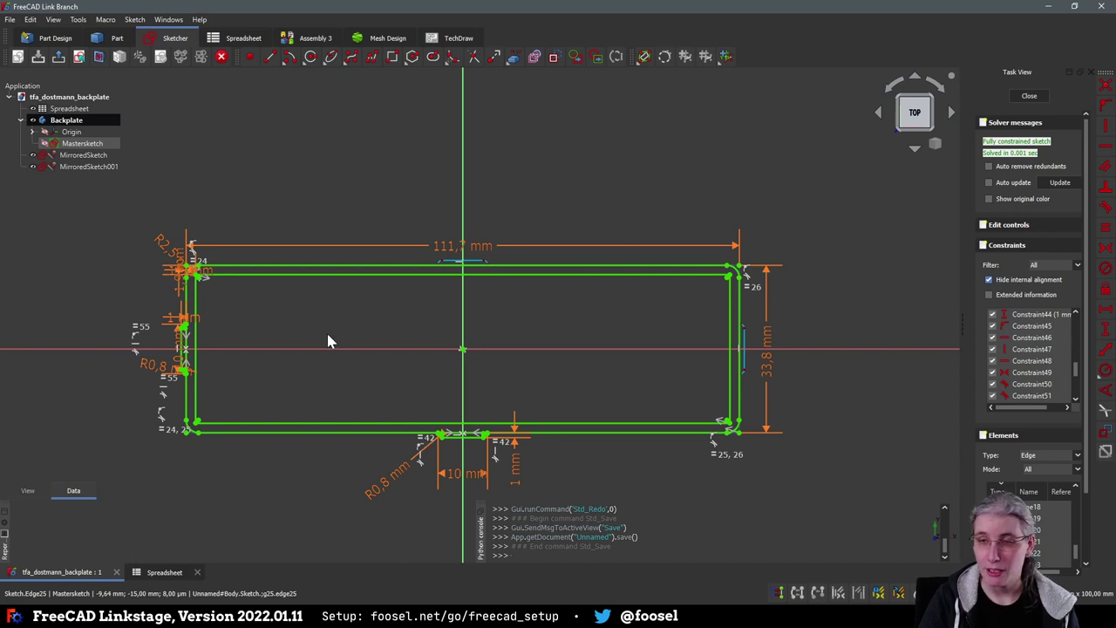
# Convert the left, top, bottom and right inner edges of the Mastersketch rectangle to construction lines
pyautogui.scroll(6, 344, 353)
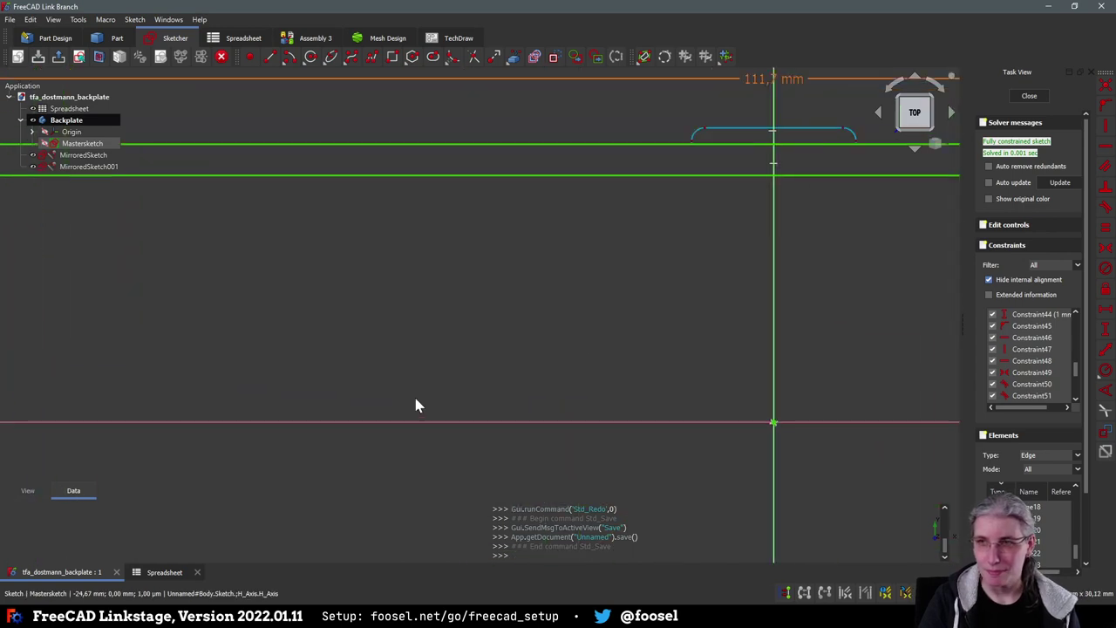
pyautogui.scroll(-4, 415, 404)
pyautogui.scroll(-1, 431, 406)
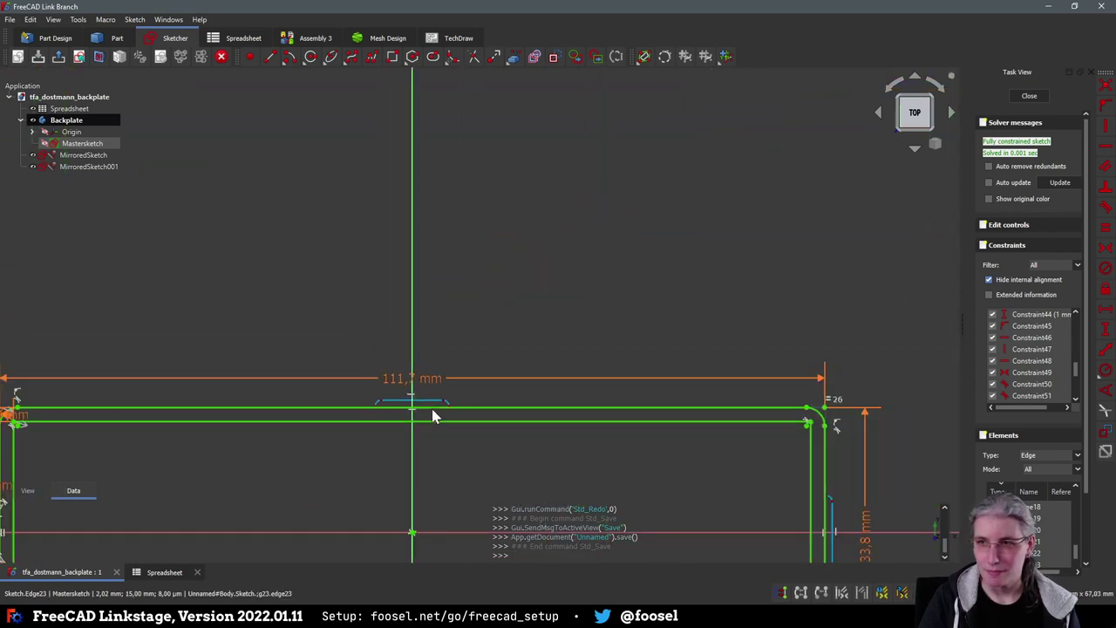
pyautogui.scroll(-3, 434, 415)
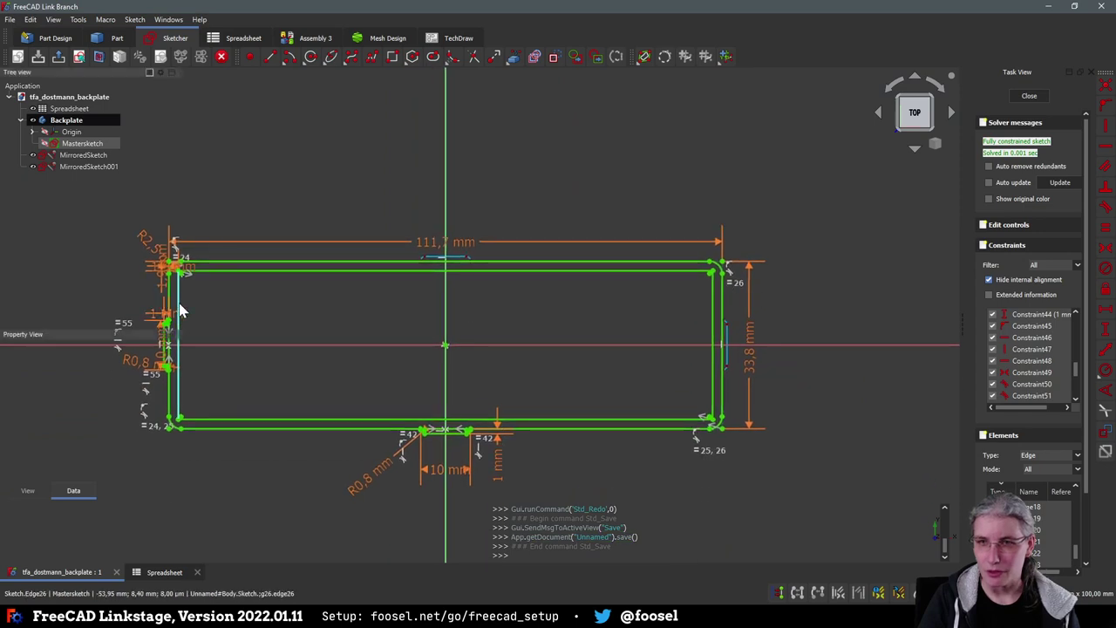
pyautogui.click(181, 309)
pyautogui.click(236, 272)
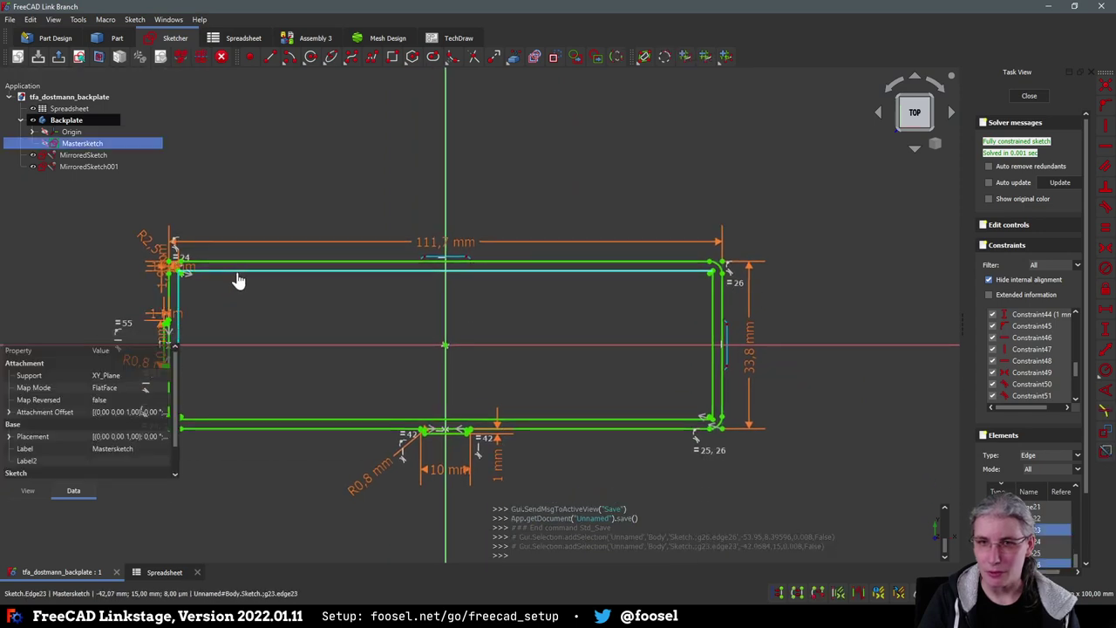
pyautogui.click(251, 420)
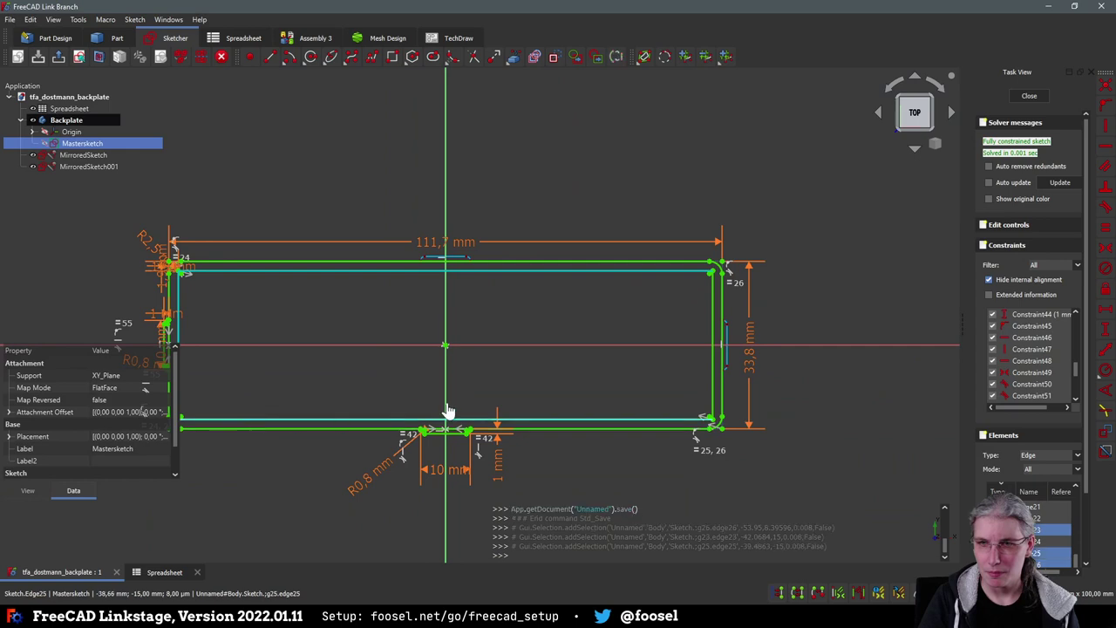
pyautogui.click(716, 346)
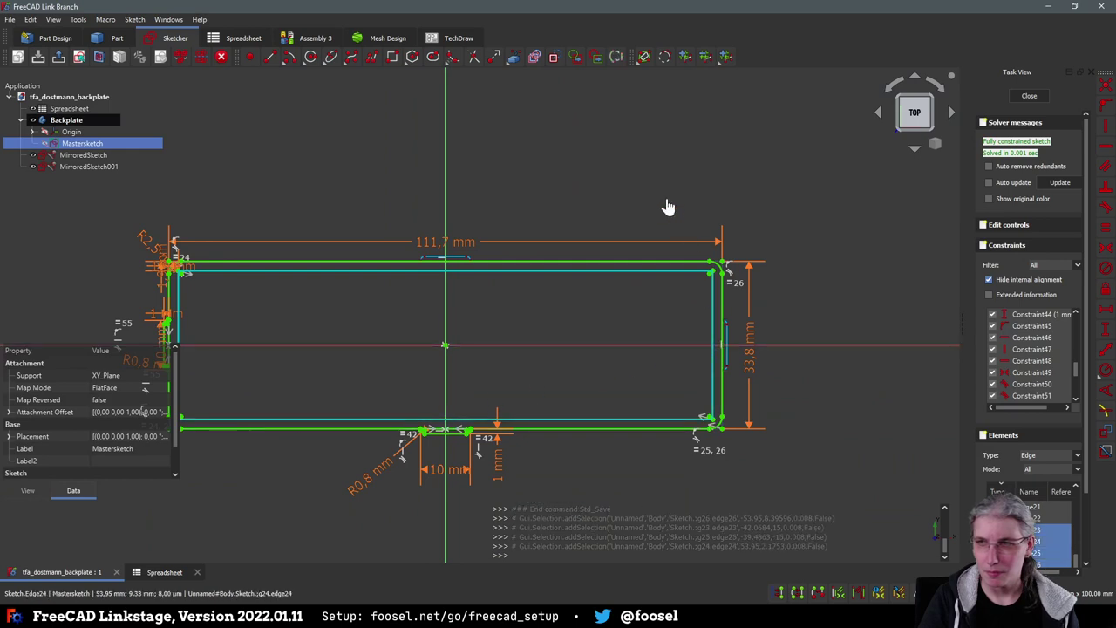
pyautogui.click(555, 56)
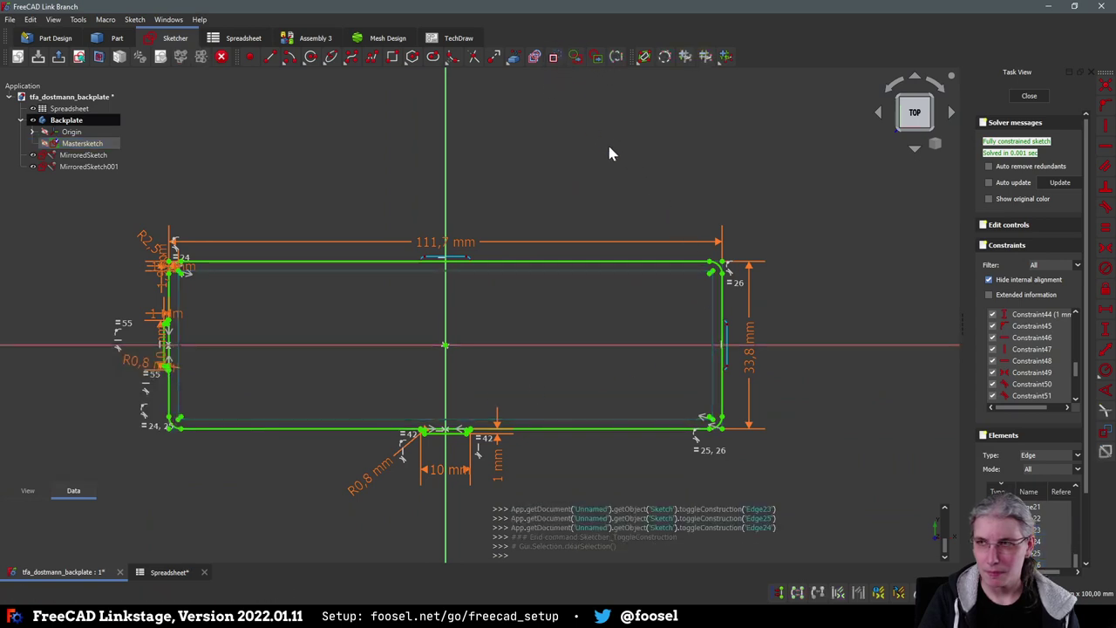
# Close the Mastersketch, cancel a trial Pad, and clear the selection
pyautogui.click(1029, 96)
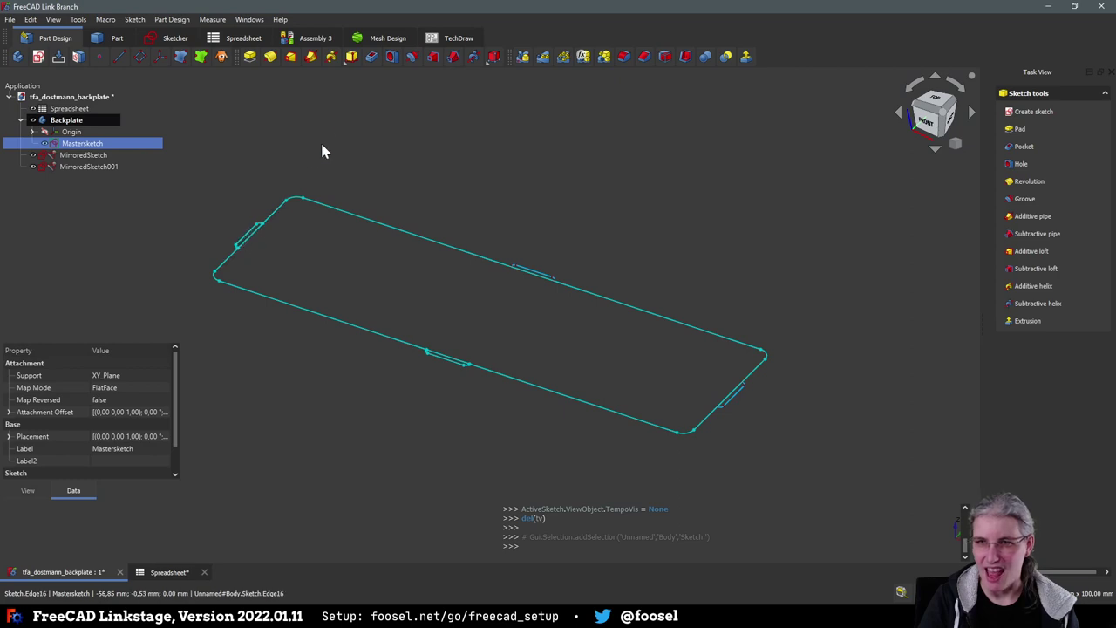
pyautogui.click(250, 56)
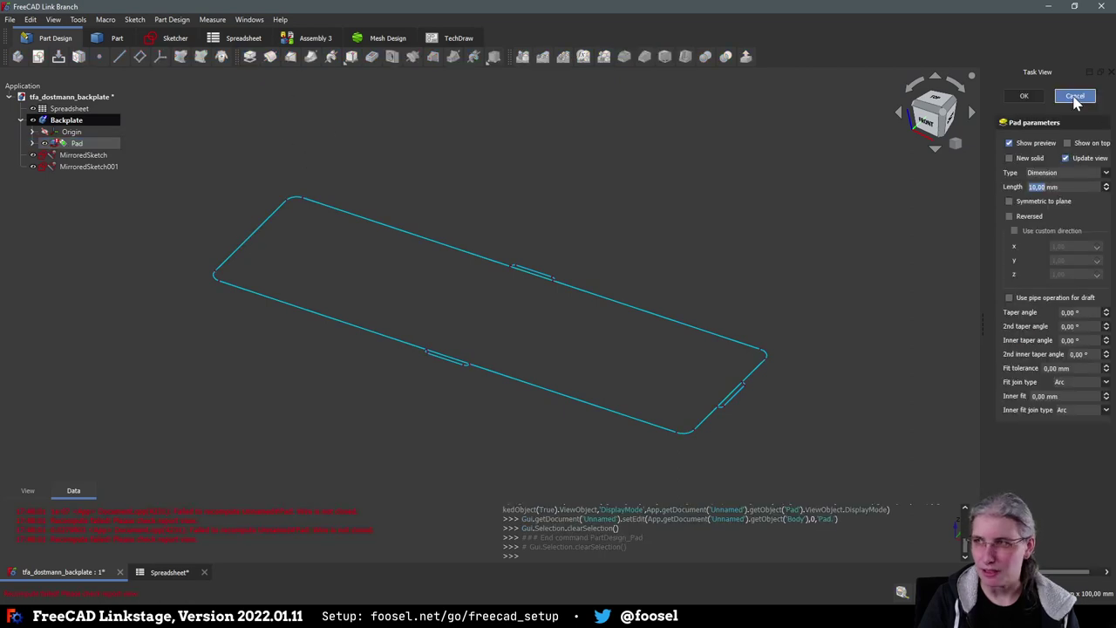
pyautogui.click(1076, 97)
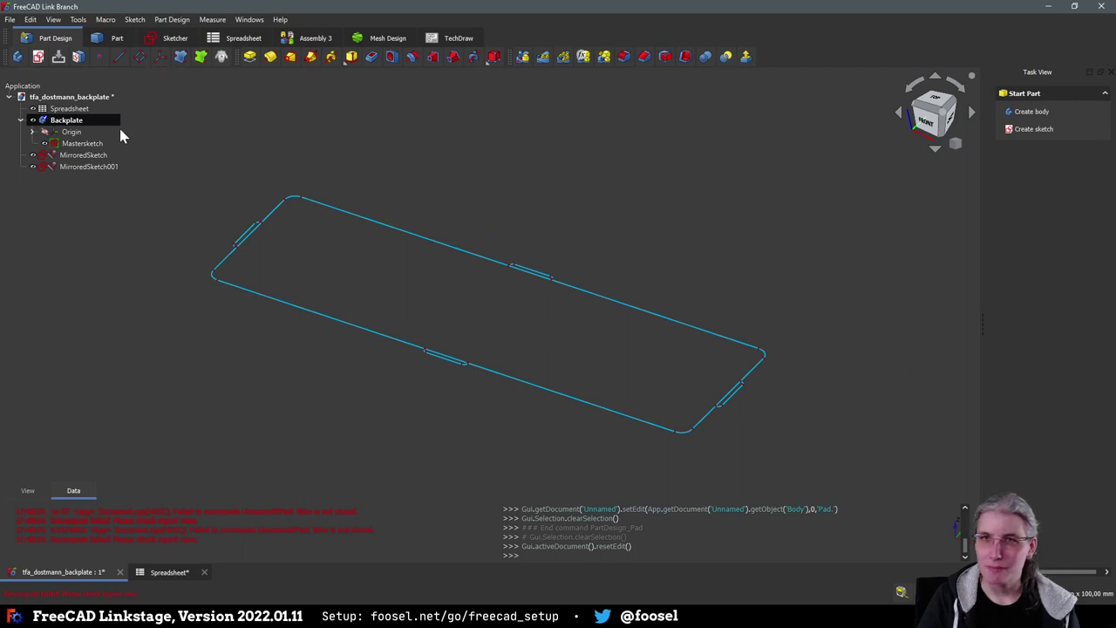
pyautogui.click(82, 144)
pyautogui.click(531, 183)
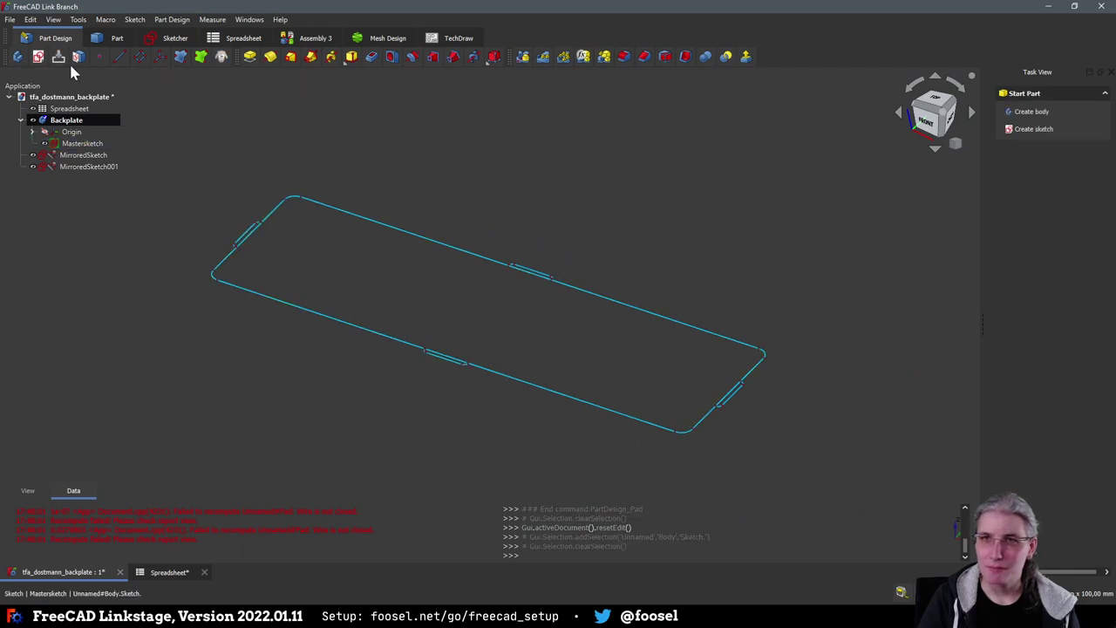
# Create a new sketch attached to the XY_Plane
pyautogui.click(37, 56)
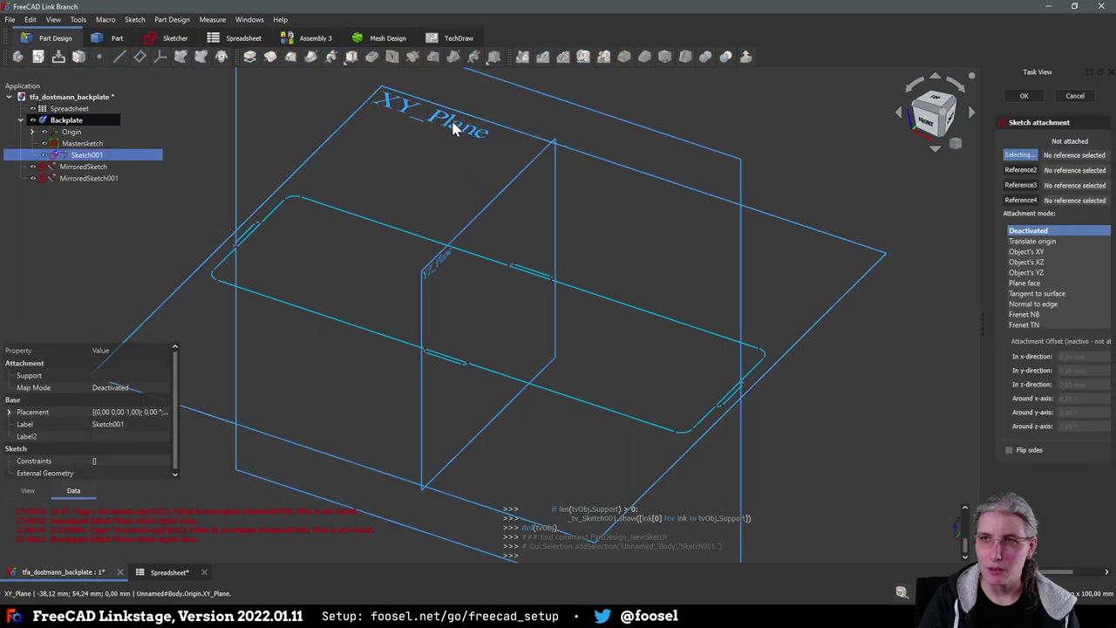
pyautogui.click(450, 125)
pyautogui.click(1020, 96)
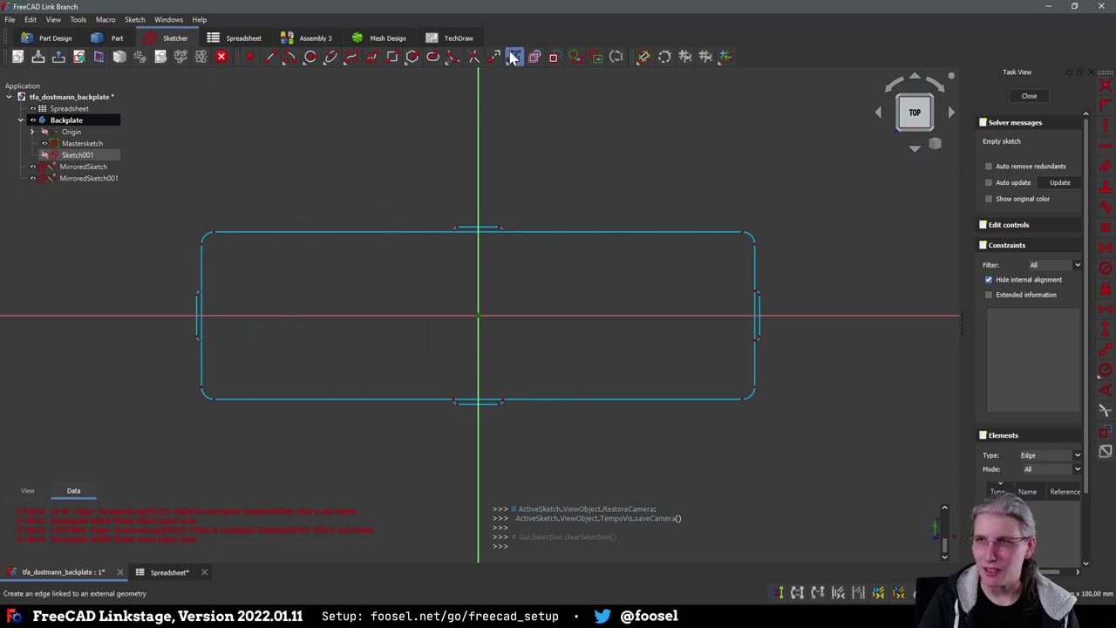
# Reference the clip outline's left arc, right arc, top edge and short vertical end edge
pyautogui.click(514, 56)
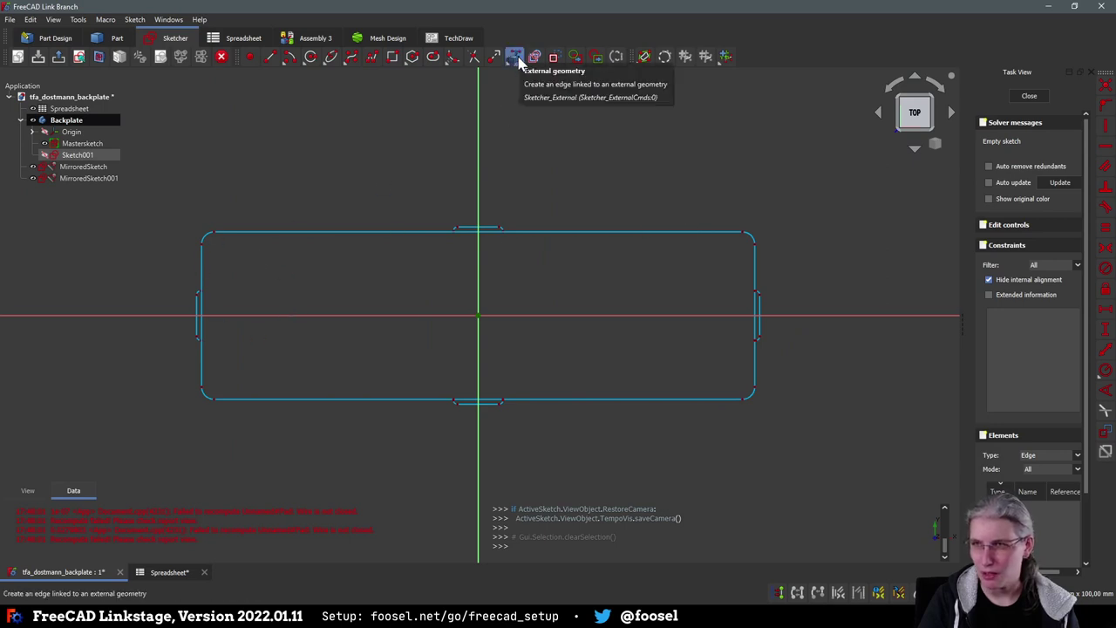
pyautogui.click(517, 55)
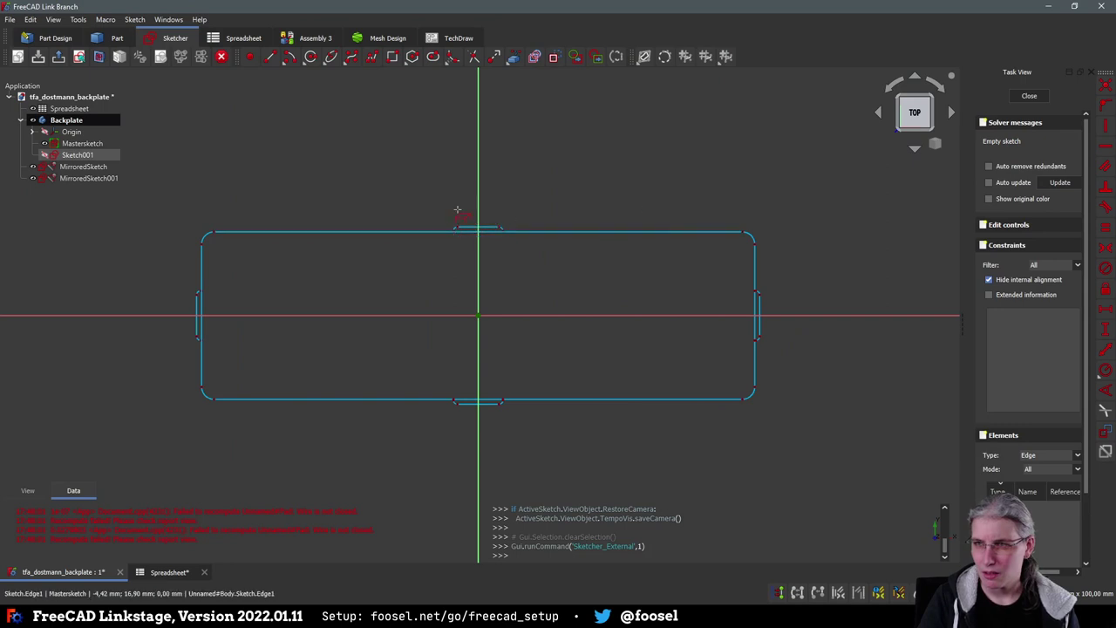
pyautogui.scroll(5, 472, 234)
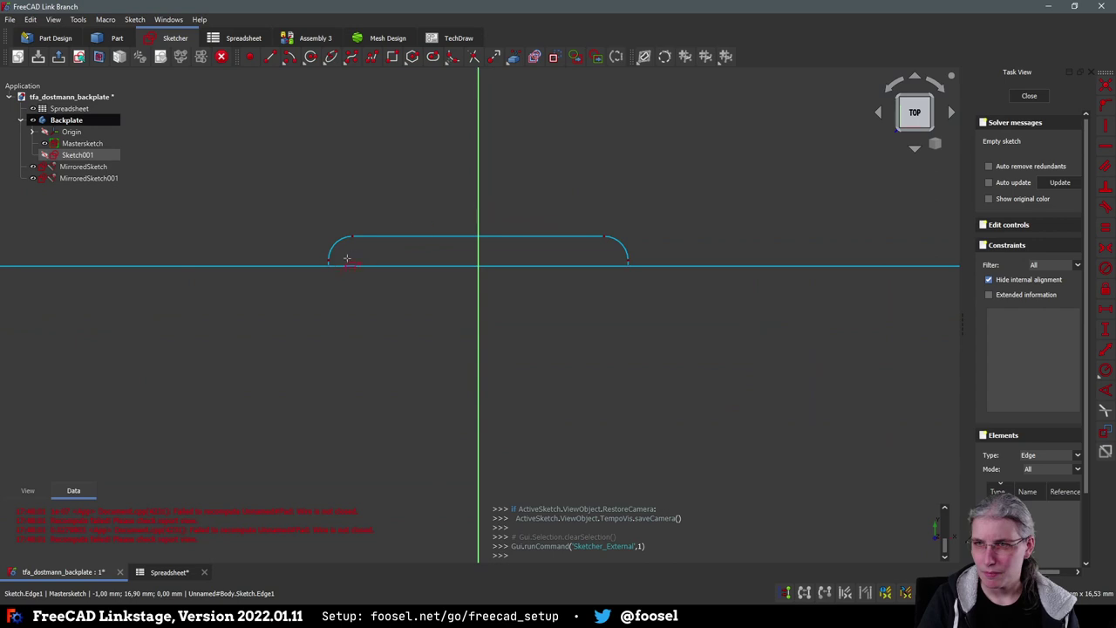
pyautogui.click(331, 242)
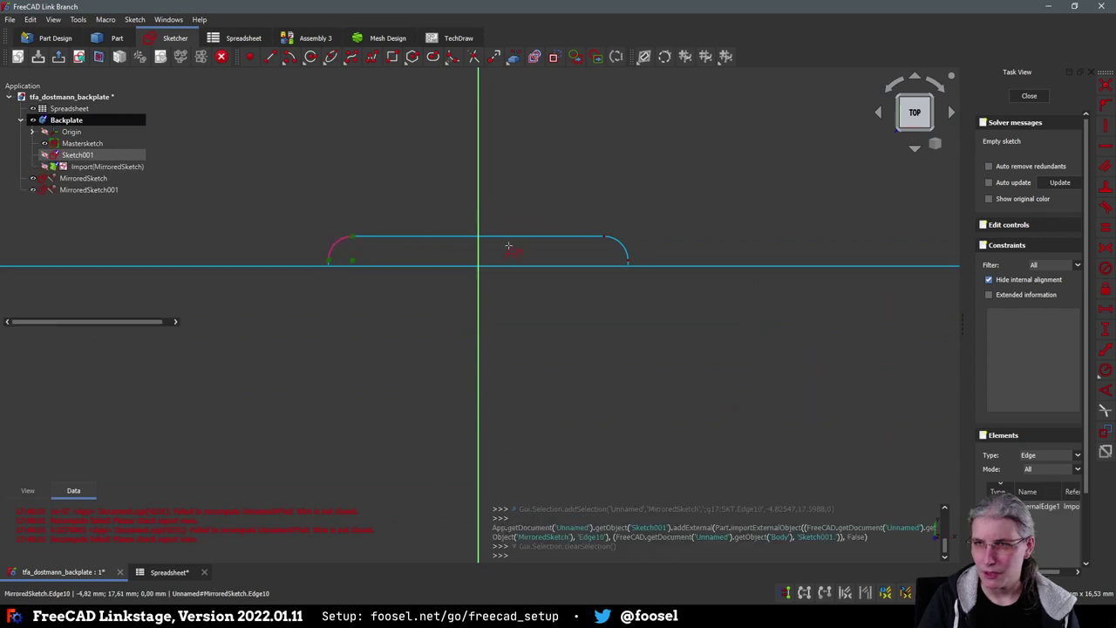
pyautogui.click(622, 250)
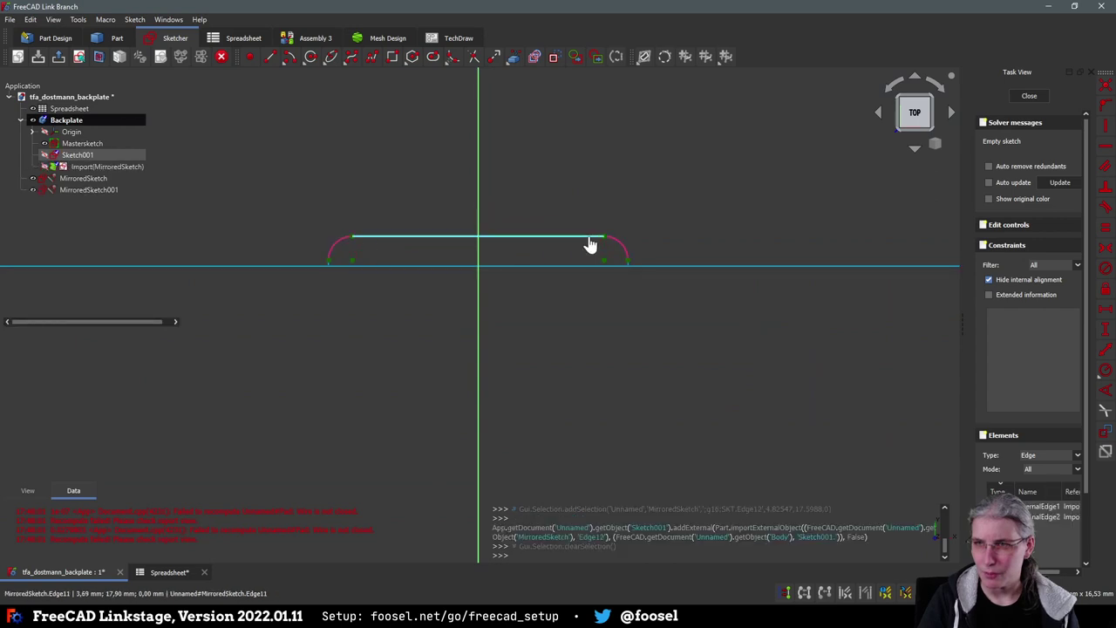
pyautogui.click(590, 236)
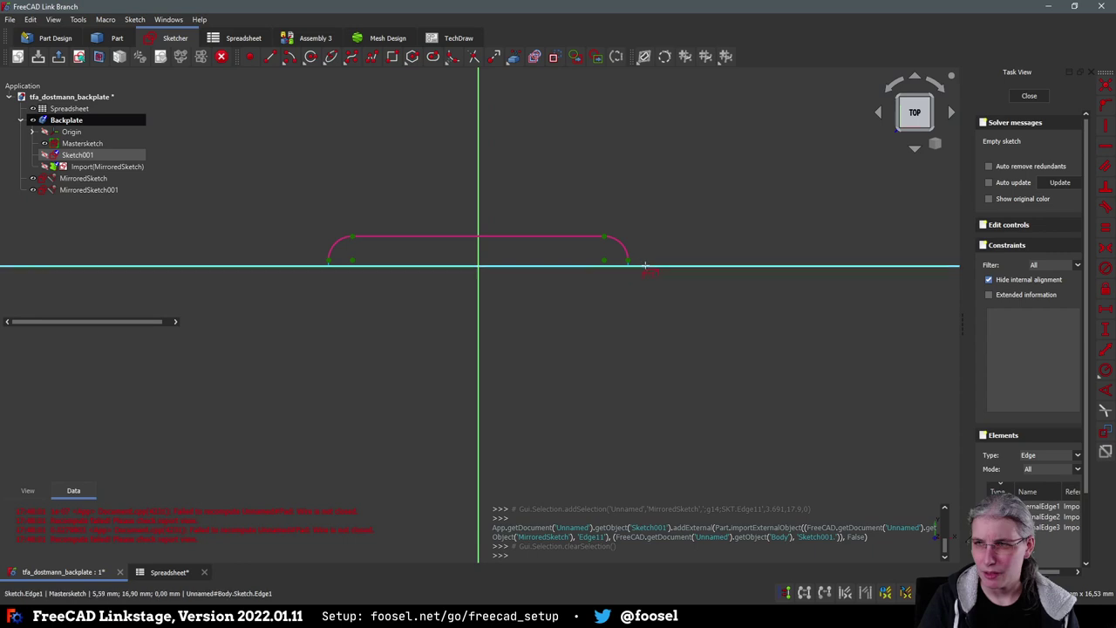
pyautogui.scroll(5, 628, 263)
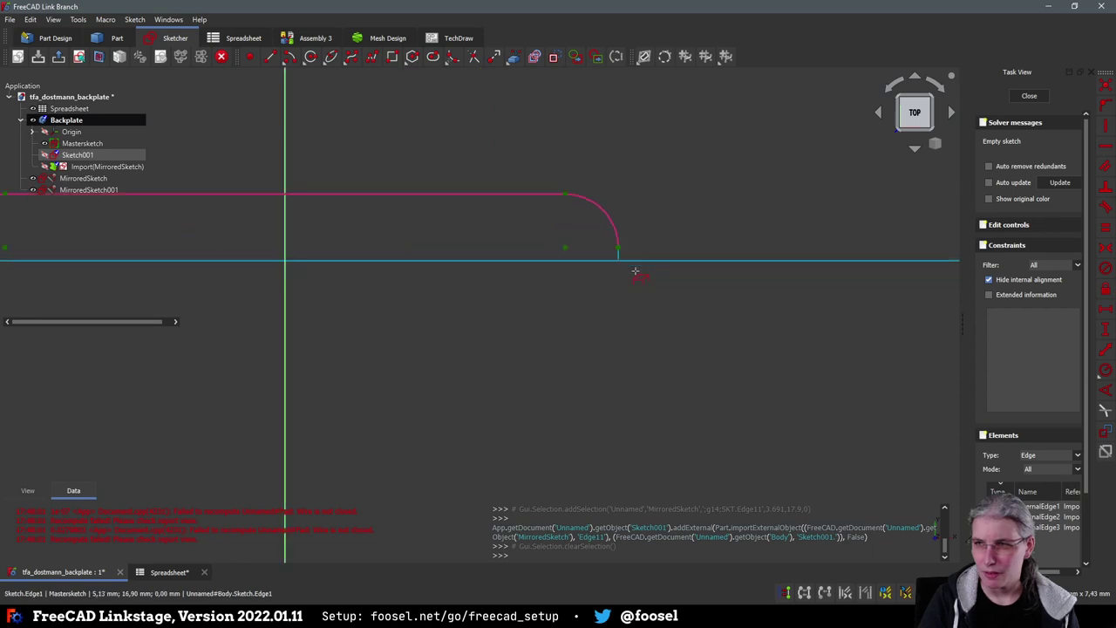
pyautogui.click(618, 252)
pyautogui.scroll(-4, 464, 276)
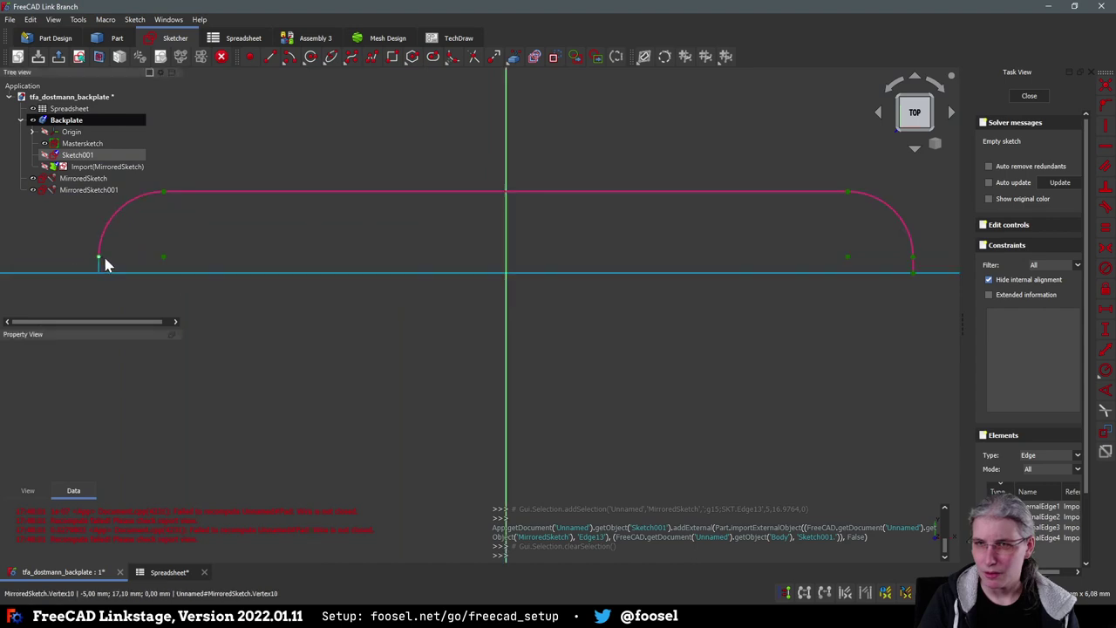
pyautogui.scroll(2, 502, 319)
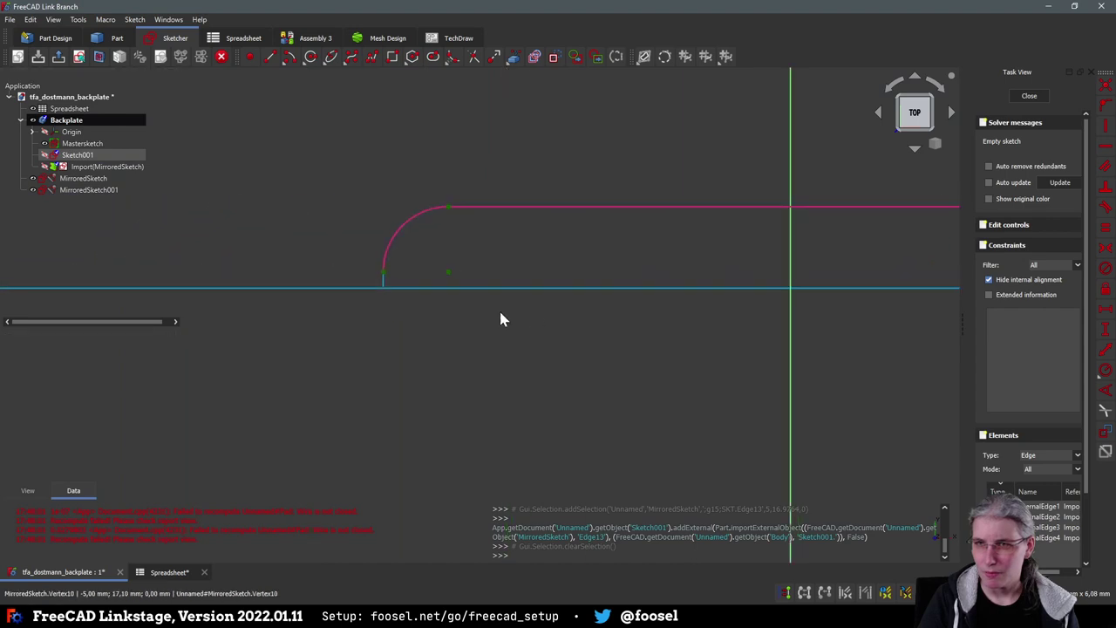
# Reference the long horizontal edge, a vertical edge, several corner arcs and a straight edge
pyautogui.click(397, 288)
pyautogui.scroll(-5, 415, 307)
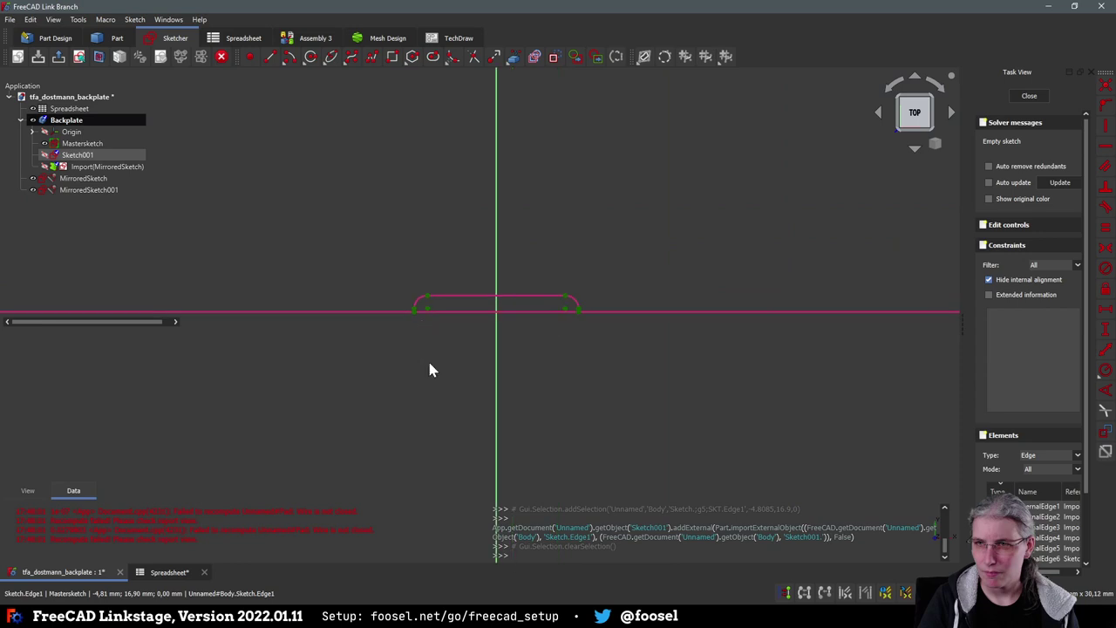
pyautogui.scroll(8, 386, 316)
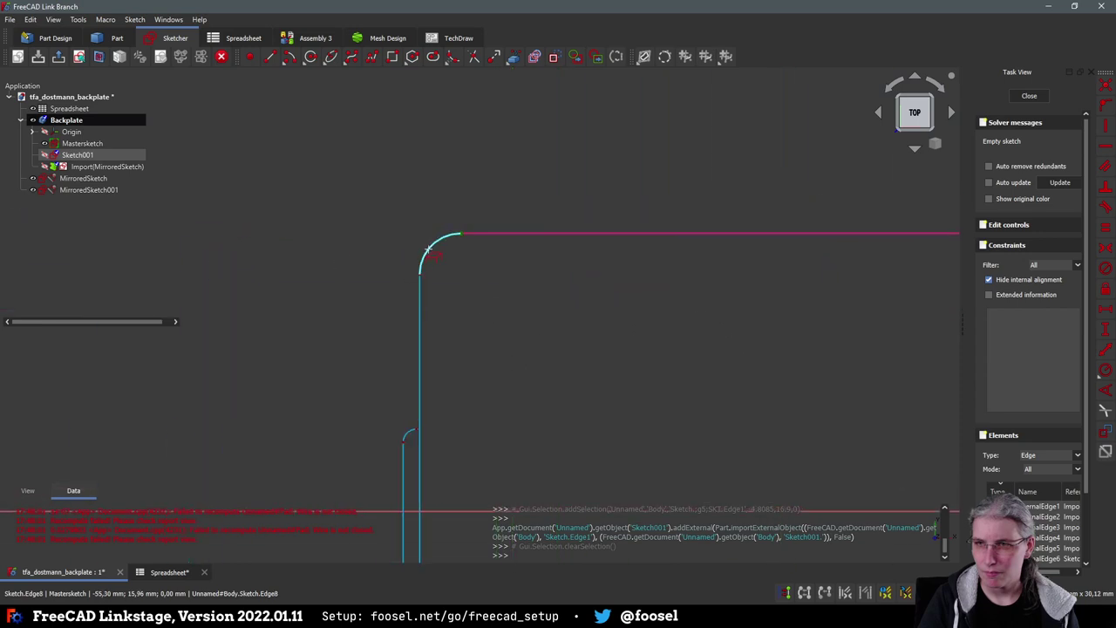
pyautogui.click(419, 332)
pyautogui.scroll(3, 410, 426)
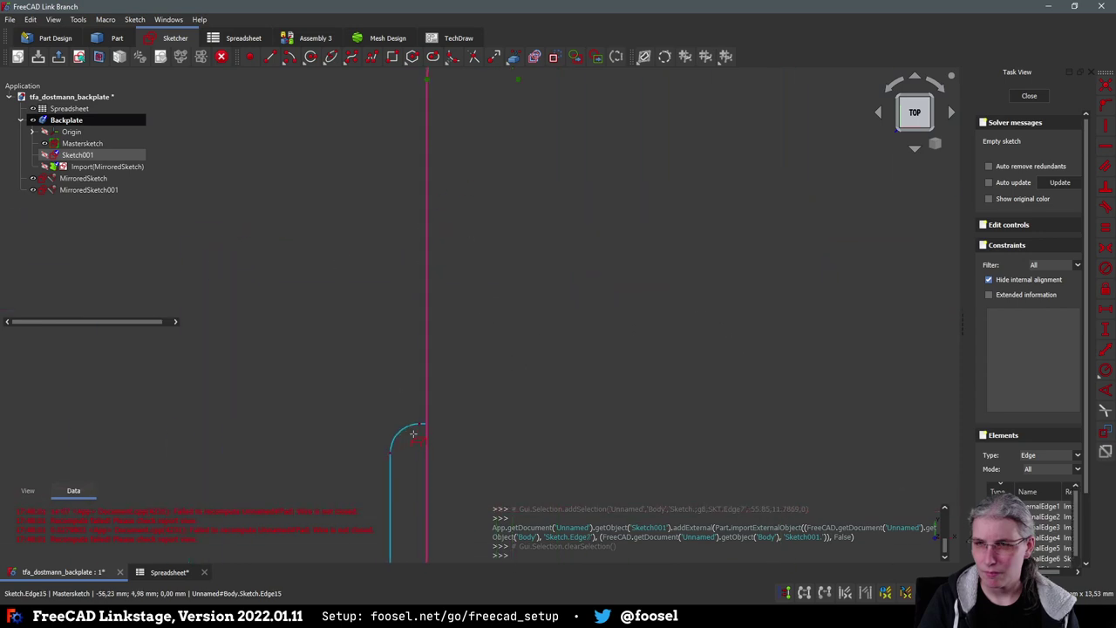
pyautogui.click(429, 415)
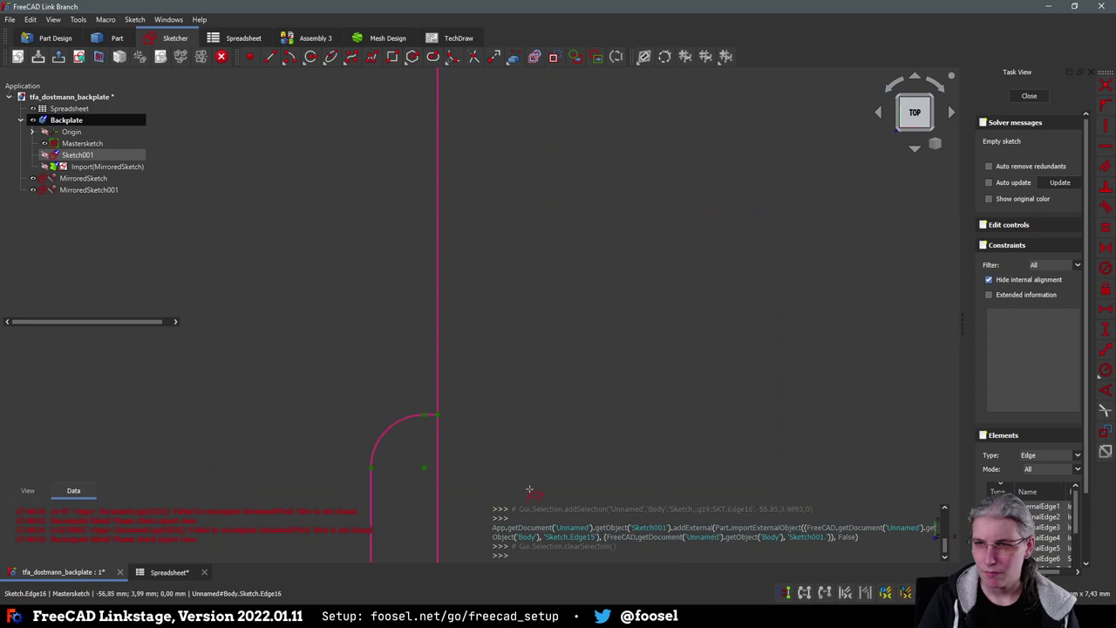
pyautogui.scroll(-5, 488, 360)
pyautogui.scroll(5, 523, 386)
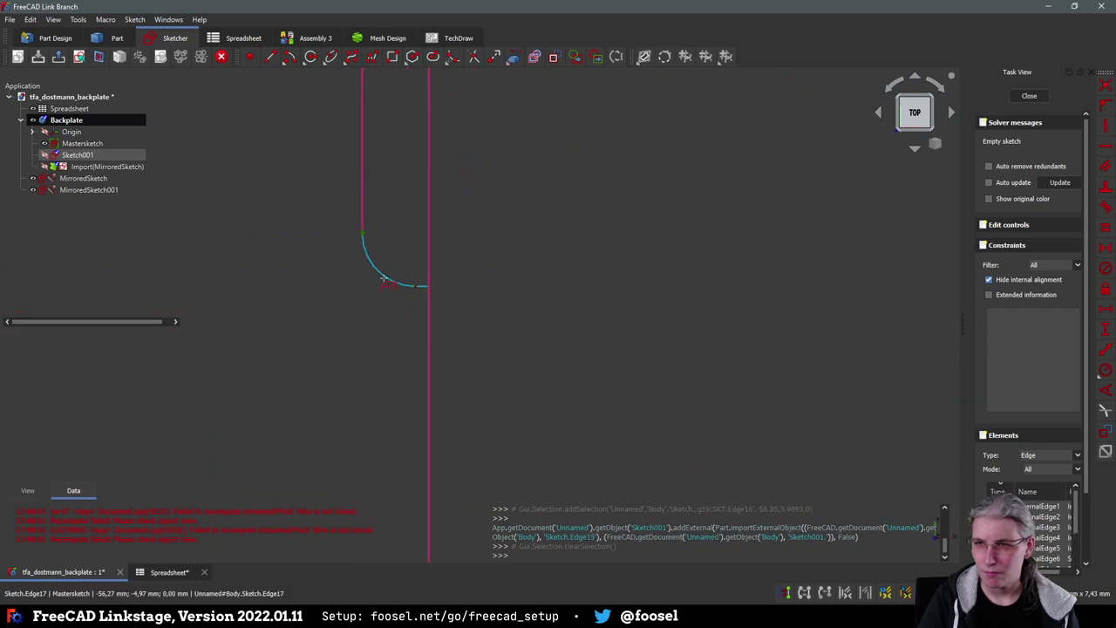
pyautogui.click(415, 291)
pyautogui.scroll(5, 548, 344)
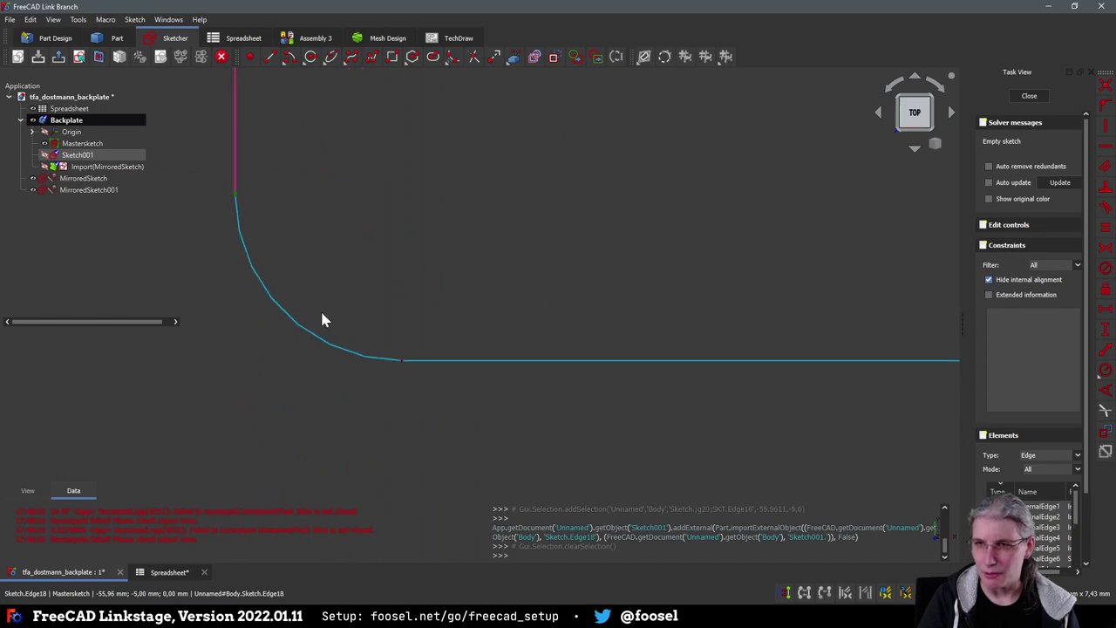
pyautogui.click(288, 319)
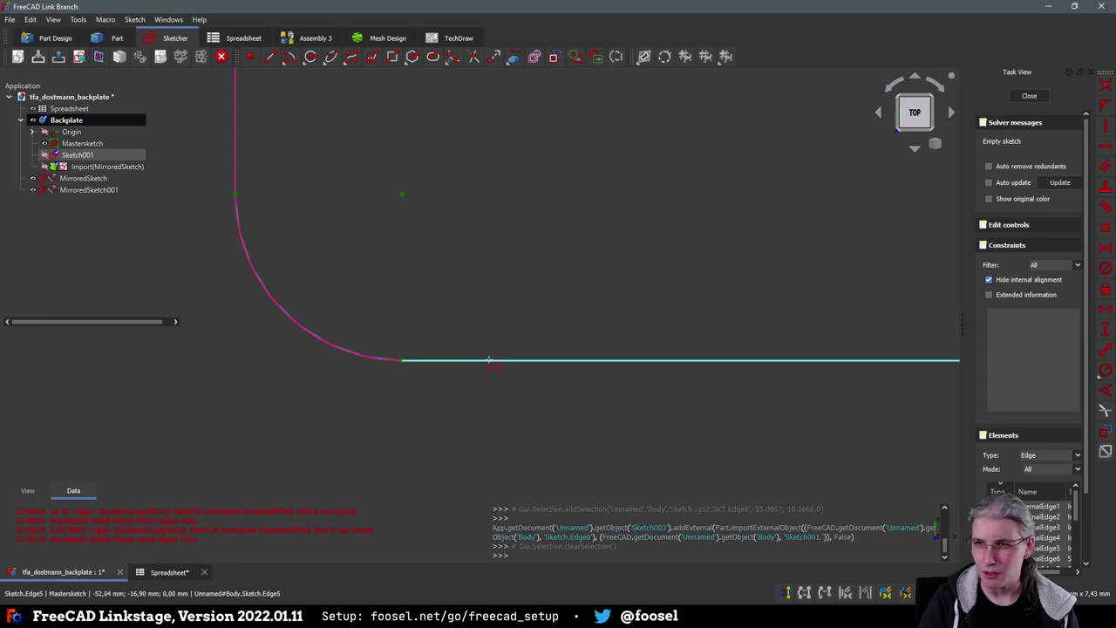
pyautogui.click(491, 361)
# Import the left corner arc and bottom line as external geometry
pyautogui.moveTo(622, 326)
pyautogui.mouseDown(button='middle')
pyautogui.moveTo(232, 284)
pyautogui.moveTo(294, 281)
pyautogui.moveTo(192, 233)
pyautogui.moveTo(80, 279)
pyautogui.moveTo(787, 286)
pyautogui.moveTo(456, 309)
pyautogui.moveTo(730, 252)
pyautogui.moveTo(450, 323)
pyautogui.mouseUp(button='middle')
pyautogui.scroll(5, 383, 314)
pyautogui.moveTo(329, 299)
pyautogui.mouseDown(button='middle')
pyautogui.moveTo(662, 354)
pyautogui.moveTo(514, 298)
pyautogui.mouseUp(button='middle')
pyautogui.moveTo(503, 184); pyautogui.dragTo(592, 221, button='middle')
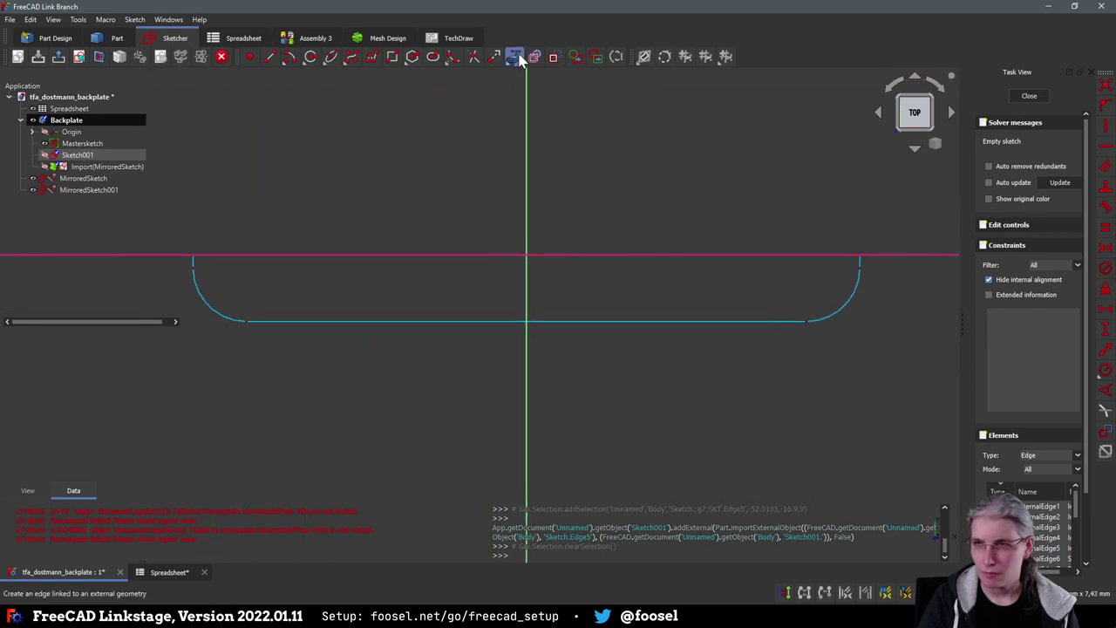
pyautogui.click(513, 56)
pyautogui.click(208, 298)
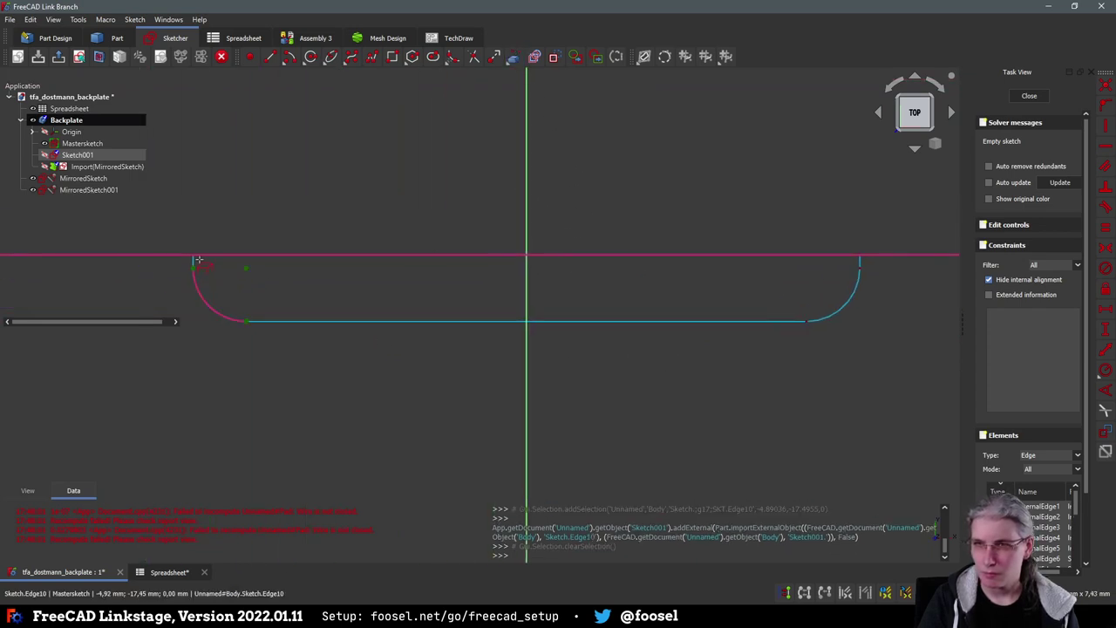
pyautogui.click(301, 320)
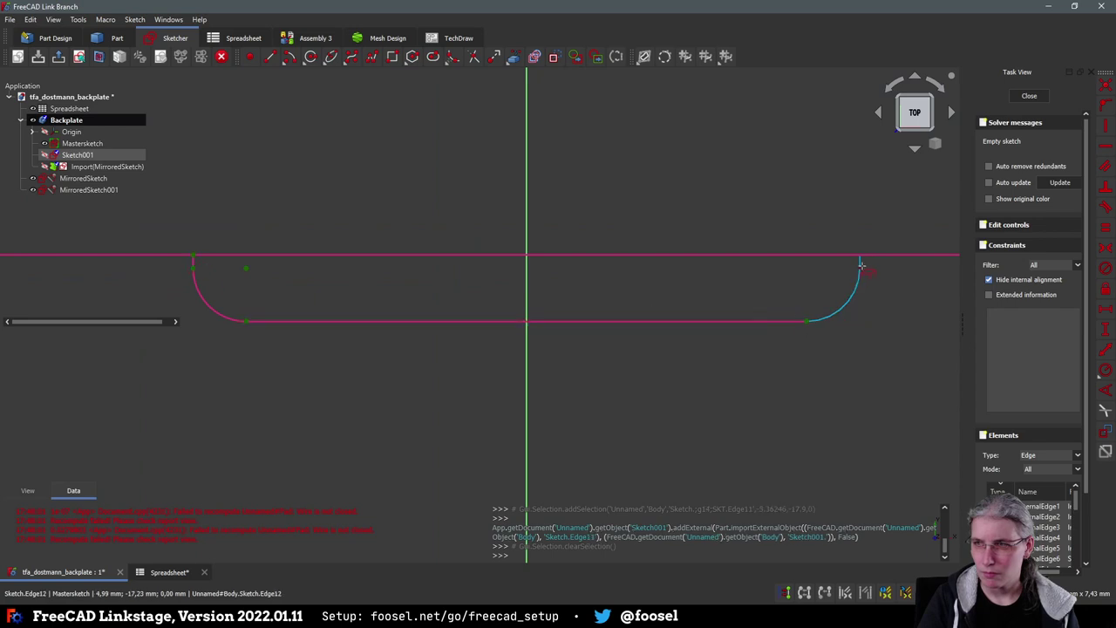
# Import the right corner arc, then a slot edge and the slot's vertical edge
pyautogui.click(852, 300)
pyautogui.scroll(-6, 786, 351)
pyautogui.scroll(4, 802, 313)
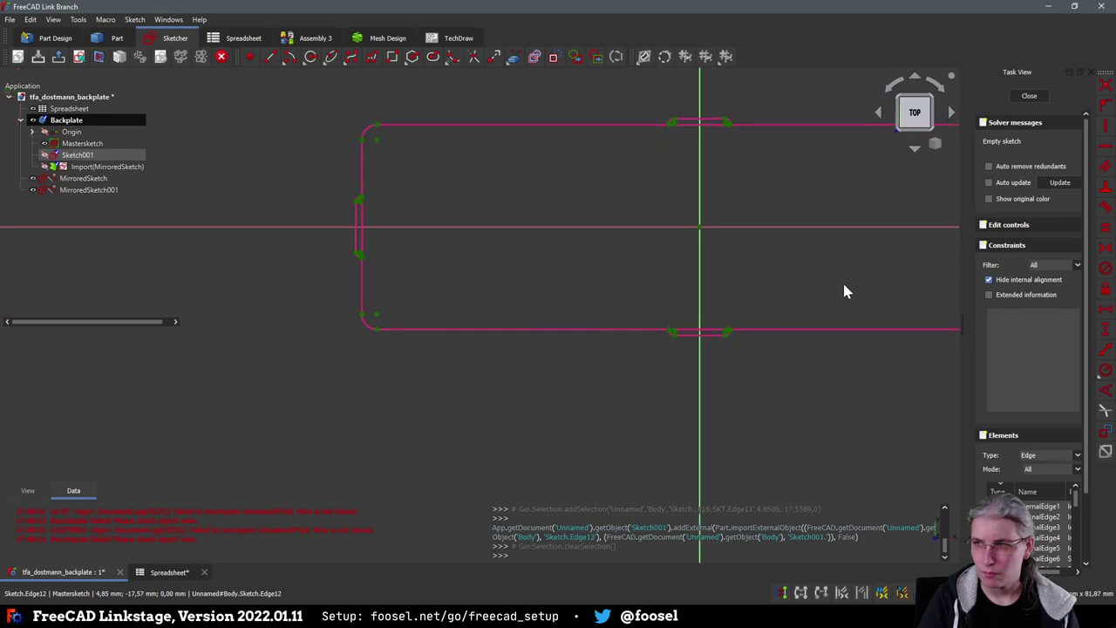
pyautogui.scroll(3, 444, 361)
pyautogui.scroll(3, 643, 264)
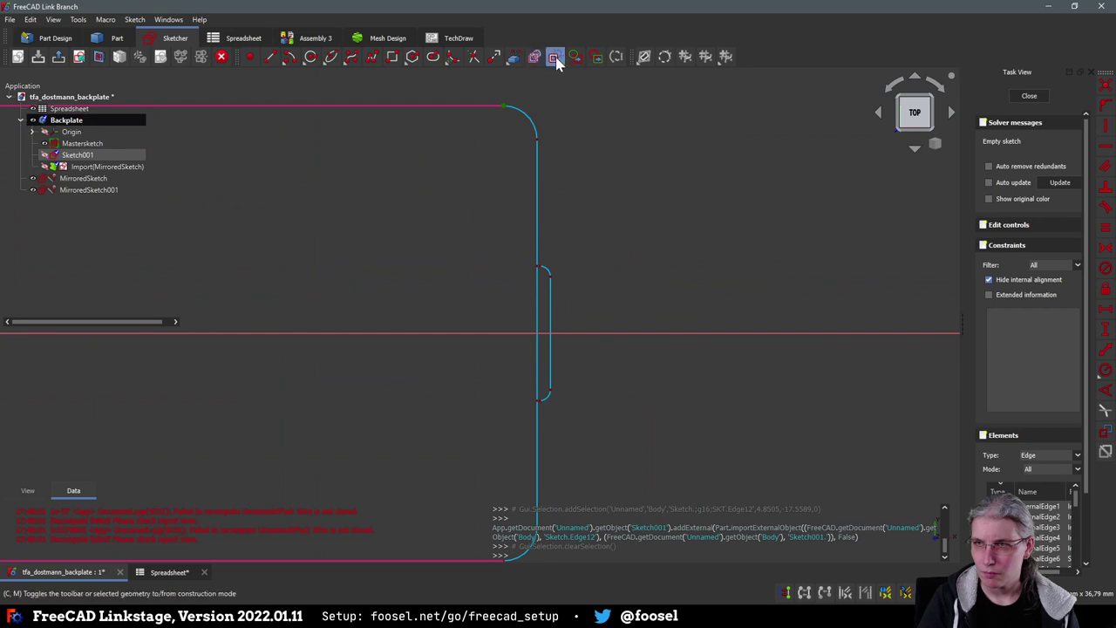
pyautogui.click(512, 57)
pyautogui.click(542, 159)
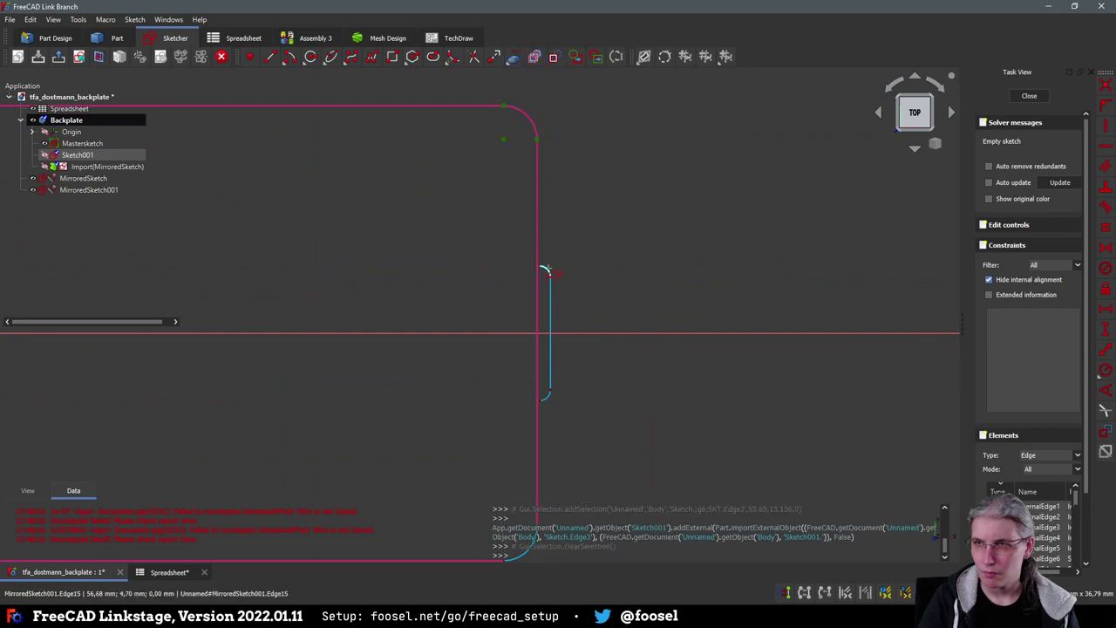
pyautogui.click(548, 269)
pyautogui.scroll(4, 536, 266)
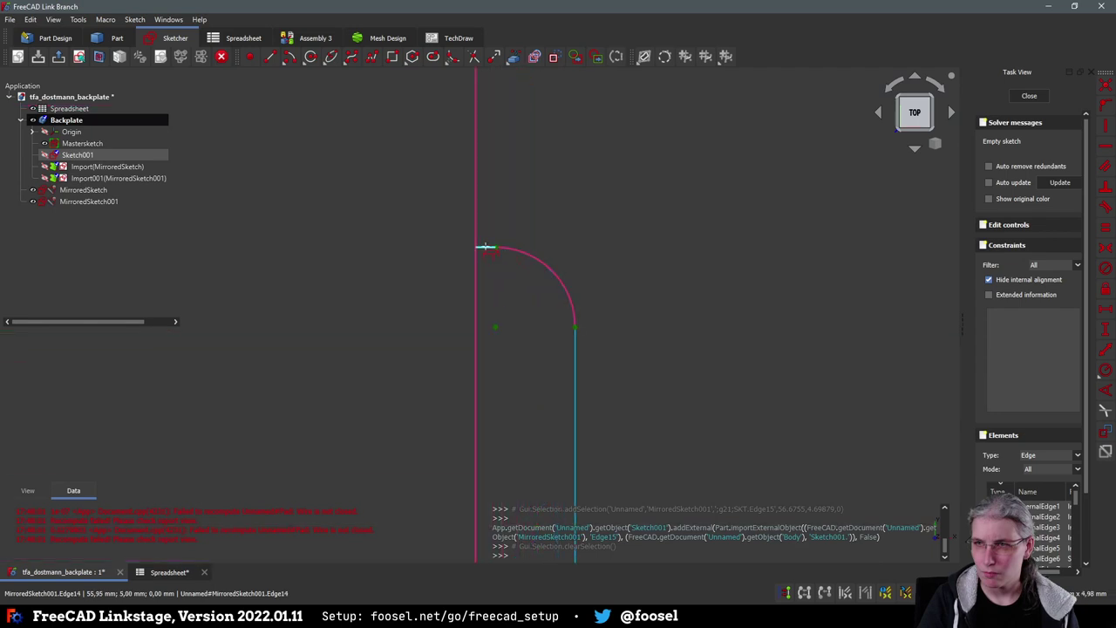
pyautogui.scroll(-6, 584, 388)
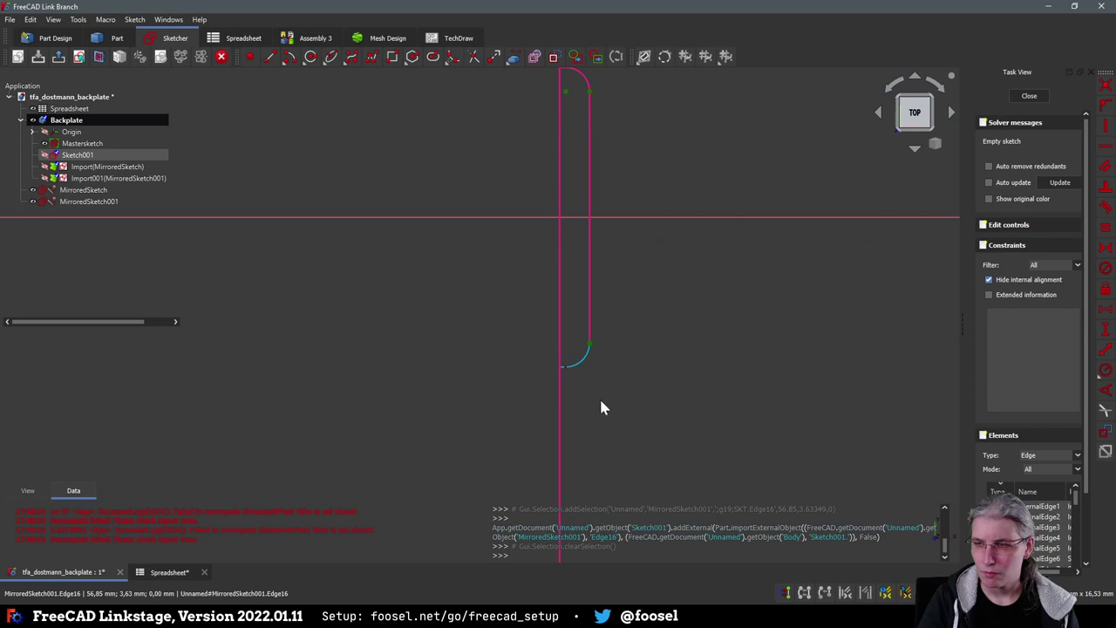
pyautogui.scroll(5, 599, 397)
# Import the slot's lower arc and its short adjoining edge
pyautogui.click(512, 56)
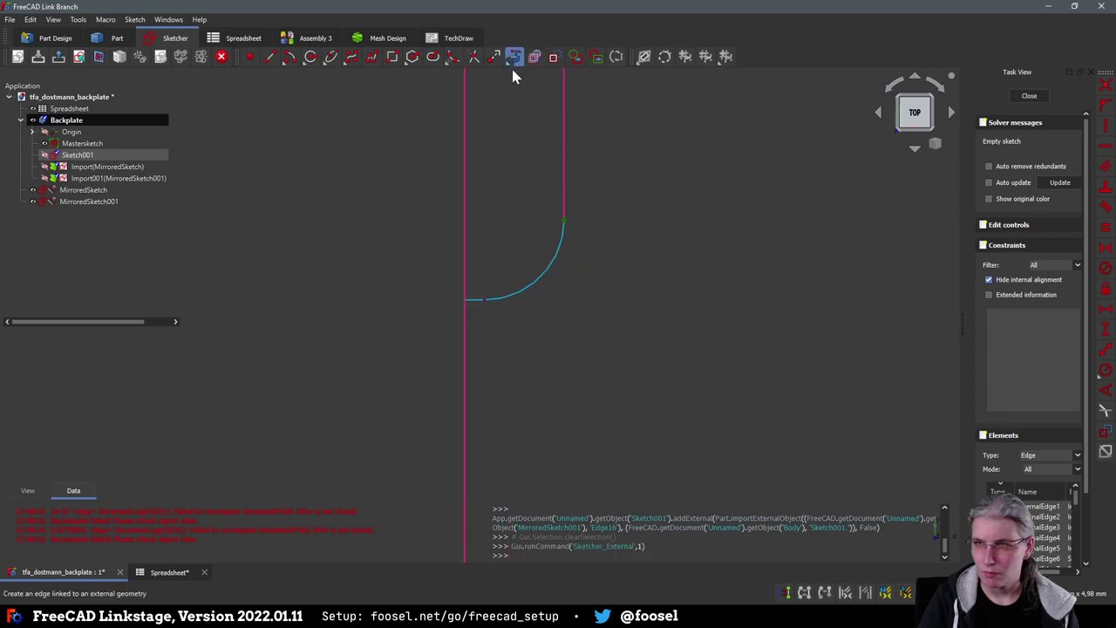
pyautogui.click(549, 267)
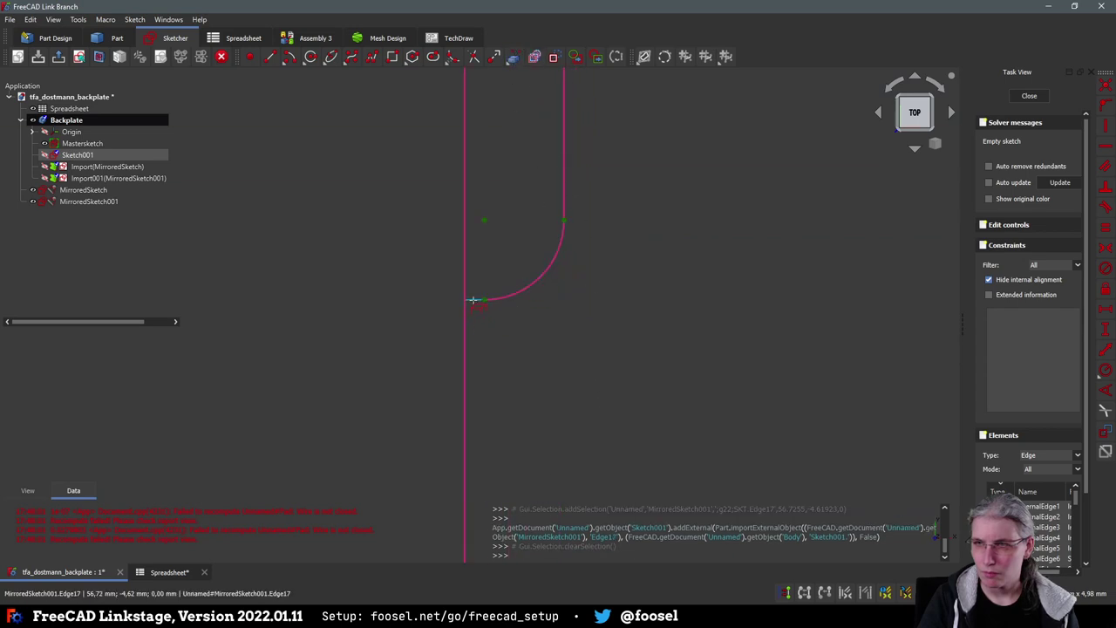
pyautogui.click(473, 303)
pyautogui.scroll(-2, 580, 308)
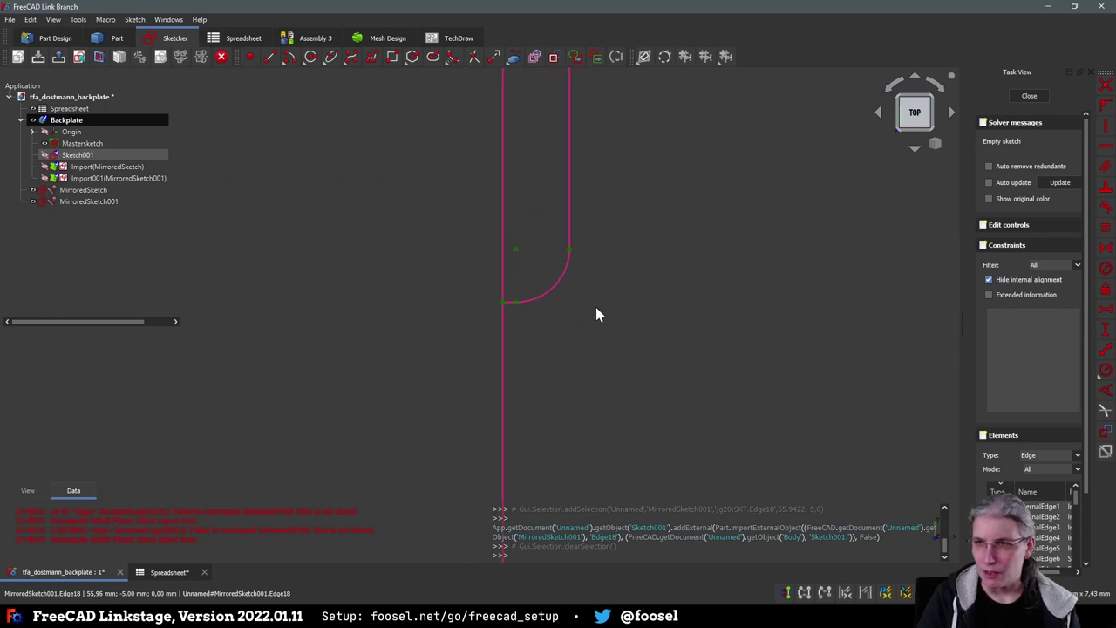
pyautogui.scroll(-5, 610, 335)
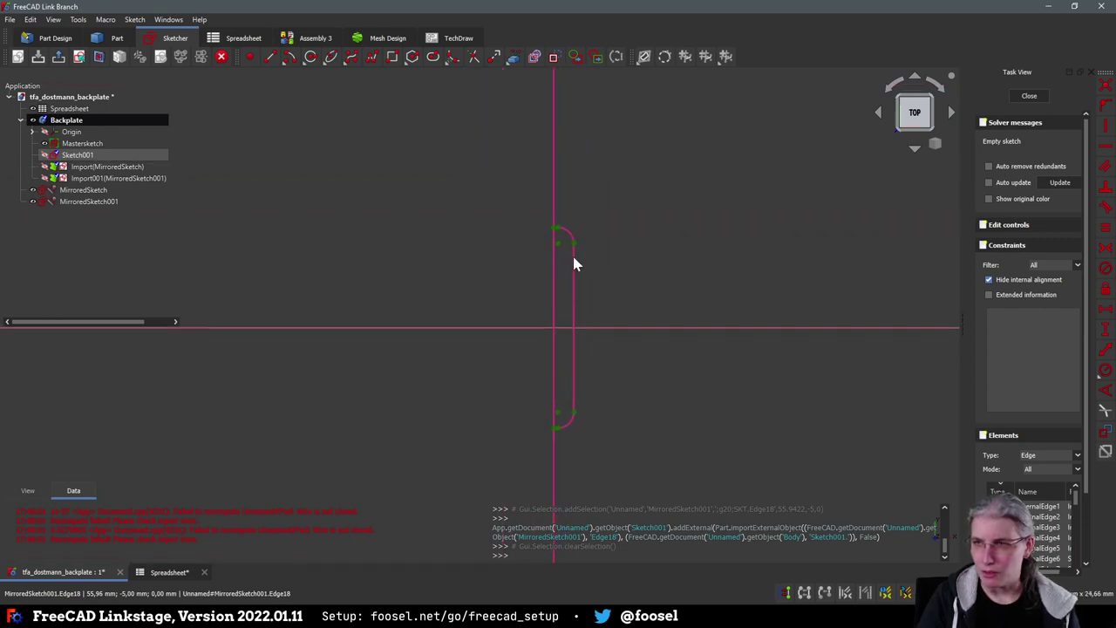
pyautogui.scroll(3, 571, 240)
pyautogui.scroll(2, 628, 349)
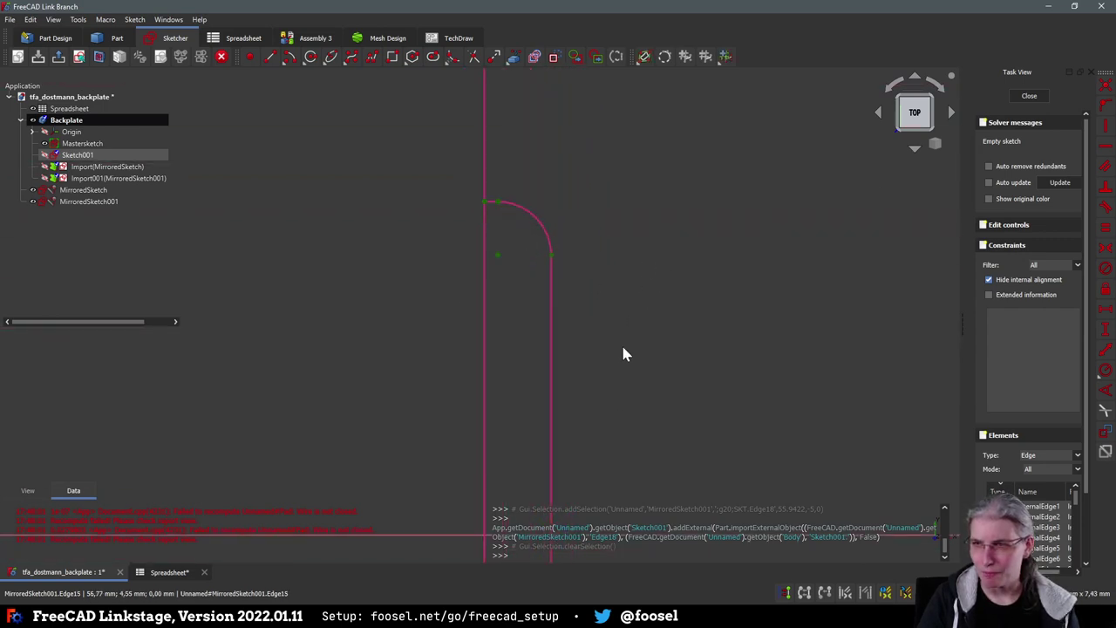
# Toggle construction on the slot's upper arc, right edge, lower arc and short edge
pyautogui.click(468, 169)
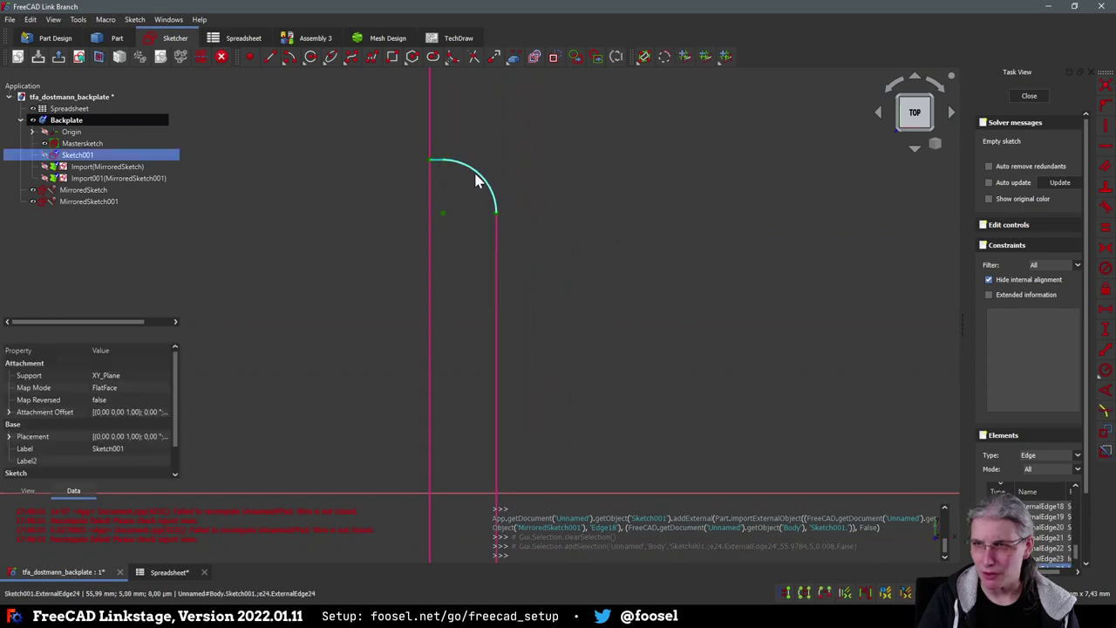
pyautogui.click(499, 254)
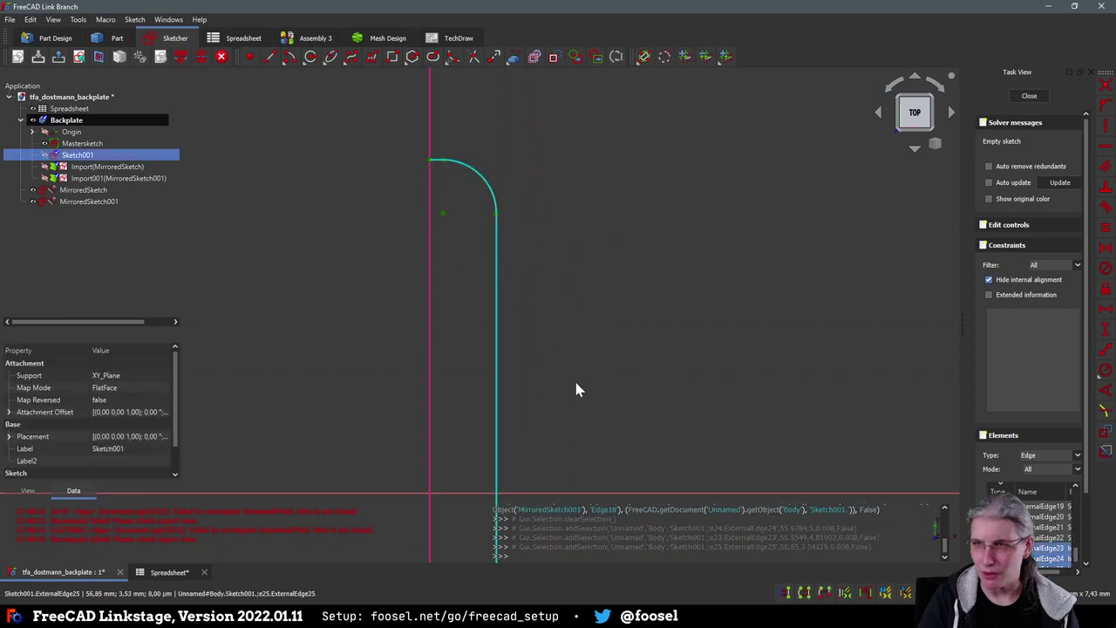
pyautogui.moveTo(576, 389)
pyautogui.mouseDown(button='middle')
pyautogui.moveTo(625, 230)
pyautogui.moveTo(644, 31)
pyautogui.mouseUp(button='middle')
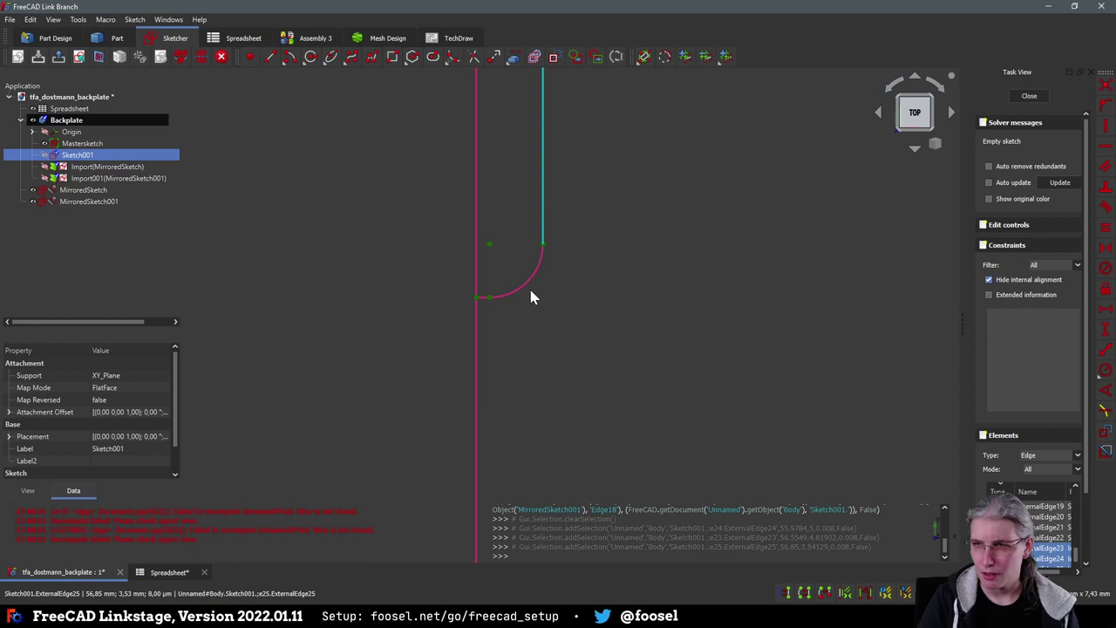
pyautogui.click(529, 295)
pyautogui.click(482, 299)
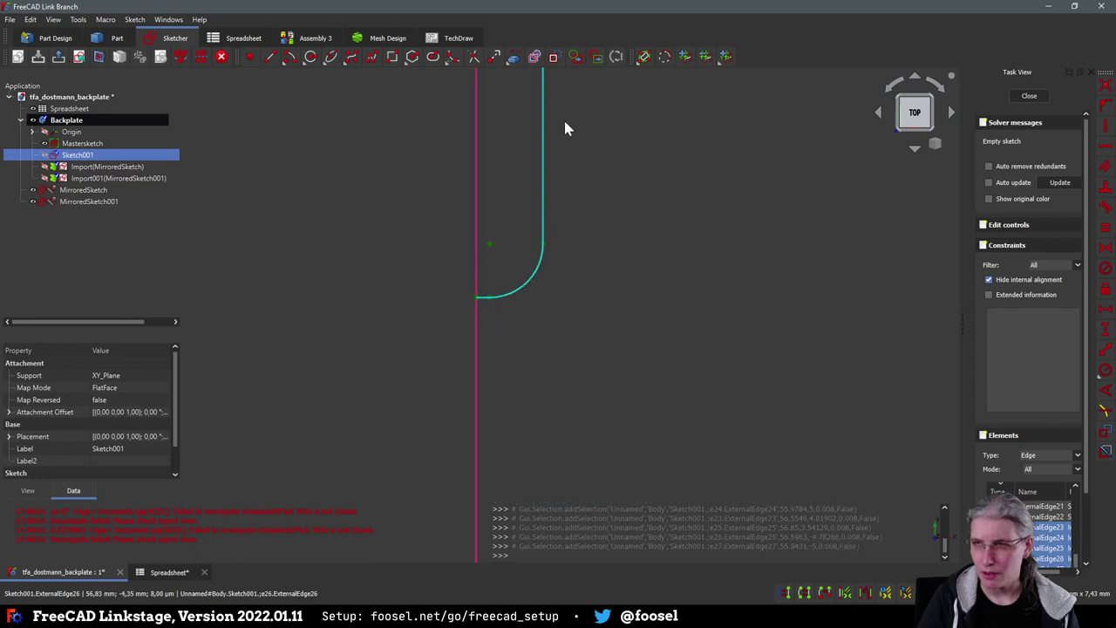
pyautogui.click(534, 57)
# Import one more corner arc as external geometry
pyautogui.scroll(-2, 589, 346)
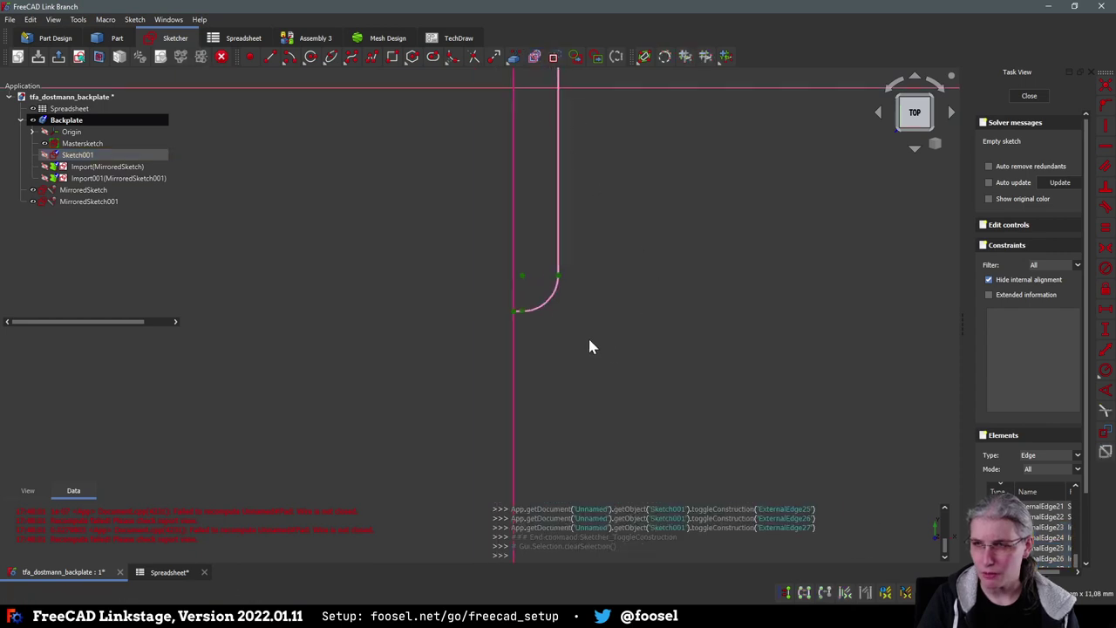
pyautogui.scroll(3, 613, 366)
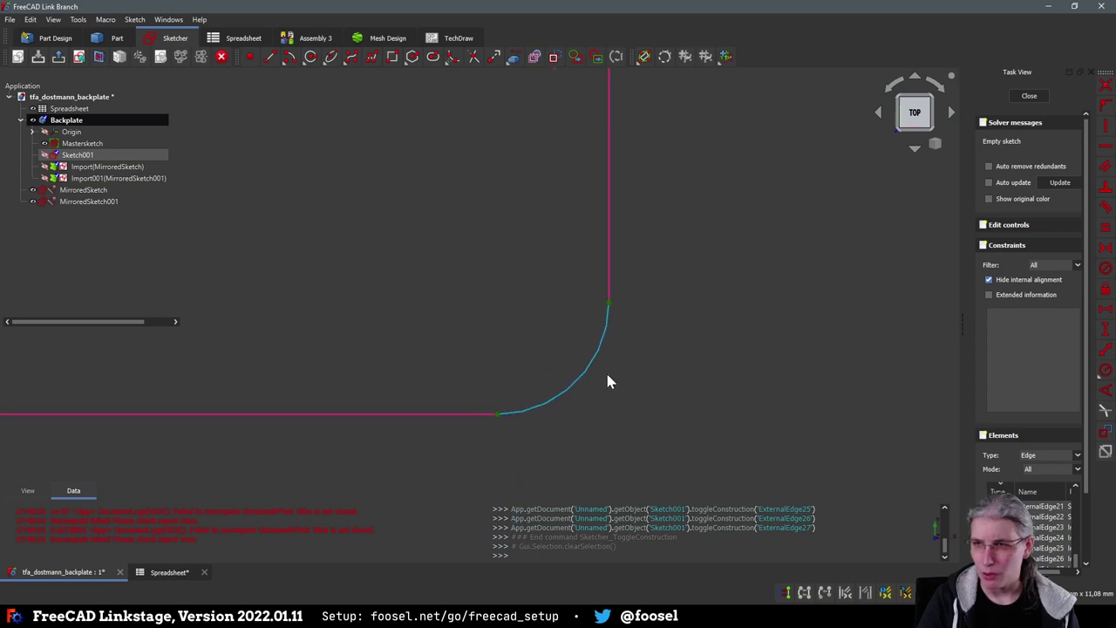
pyautogui.click(516, 57)
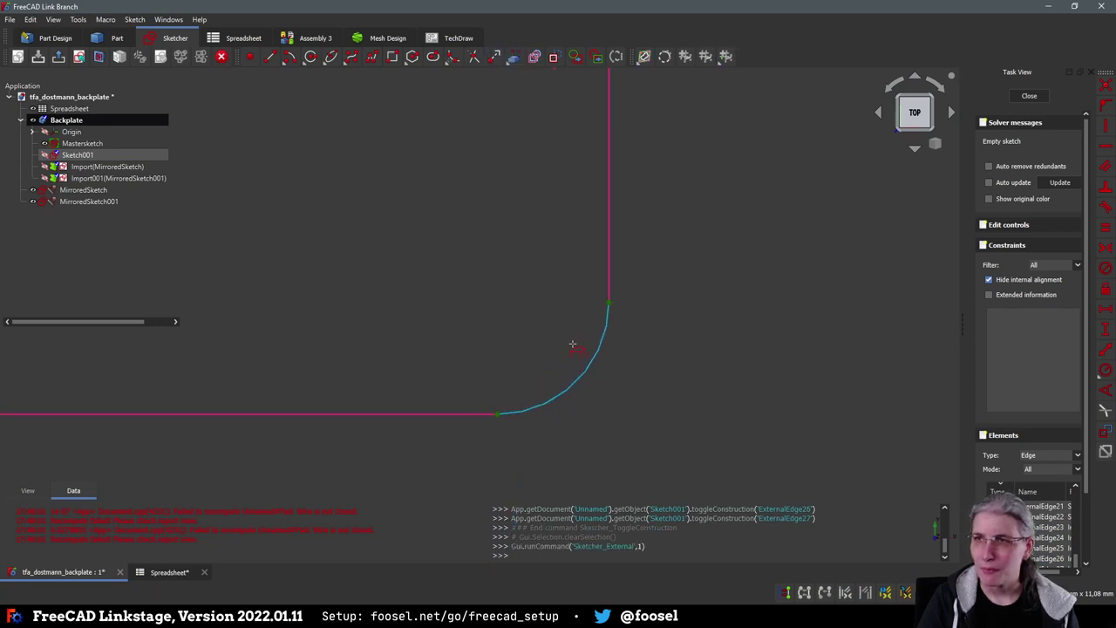
pyautogui.click(593, 367)
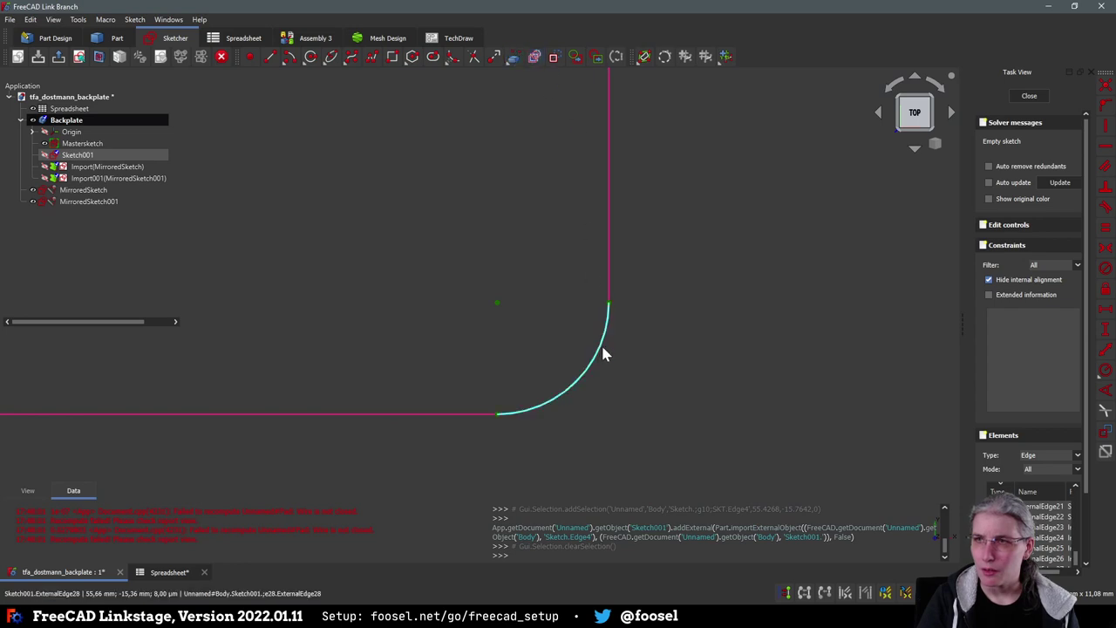
pyautogui.scroll(-5, 606, 354)
# Back in top view, make the top-left edge, corner arcs, lower edge and vertical edge construction
pyautogui.moveTo(406, 281)
pyautogui.mouseDown(button='middle')
pyautogui.moveTo(580, 167)
pyautogui.moveTo(553, 201)
pyautogui.mouseUp(button='middle')
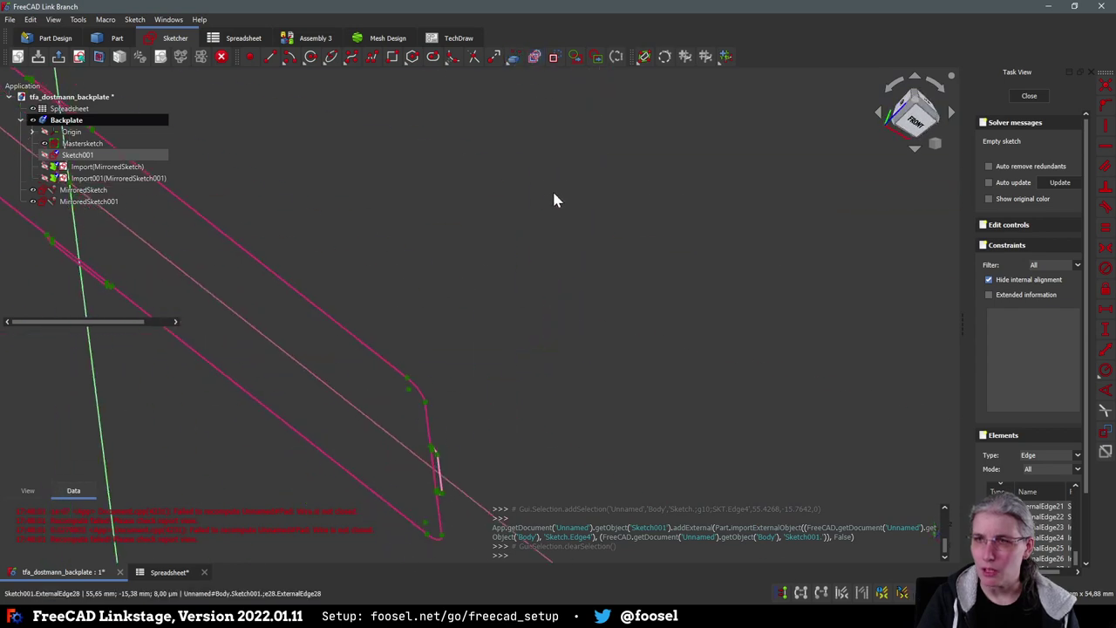
pyautogui.click(914, 122)
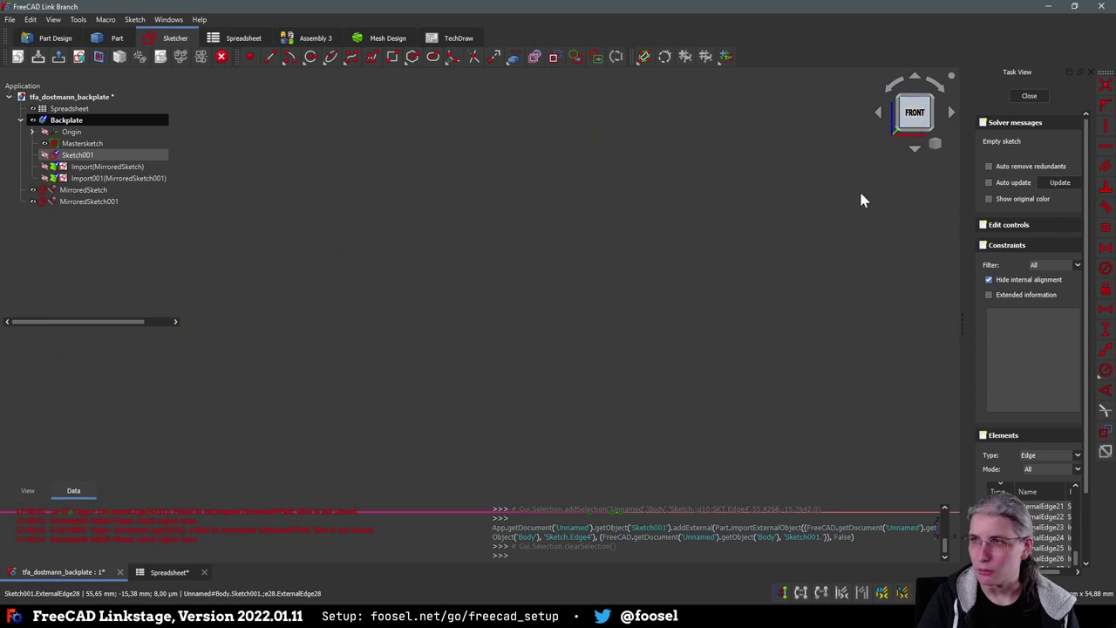
pyautogui.click(909, 140)
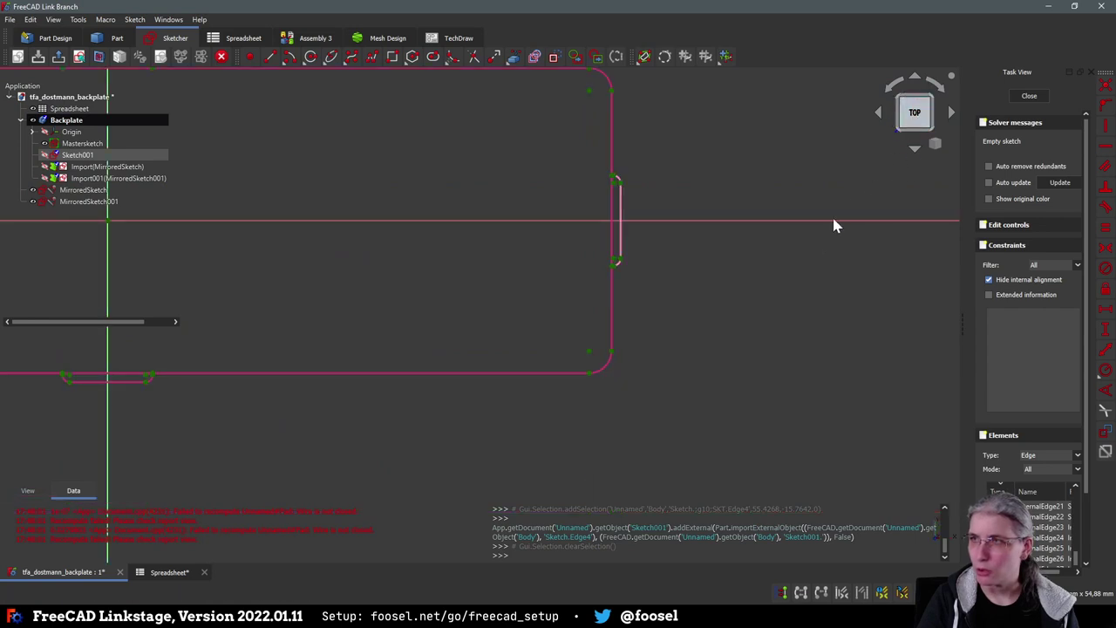
pyautogui.scroll(-4, 523, 261)
pyautogui.scroll(4, 445, 284)
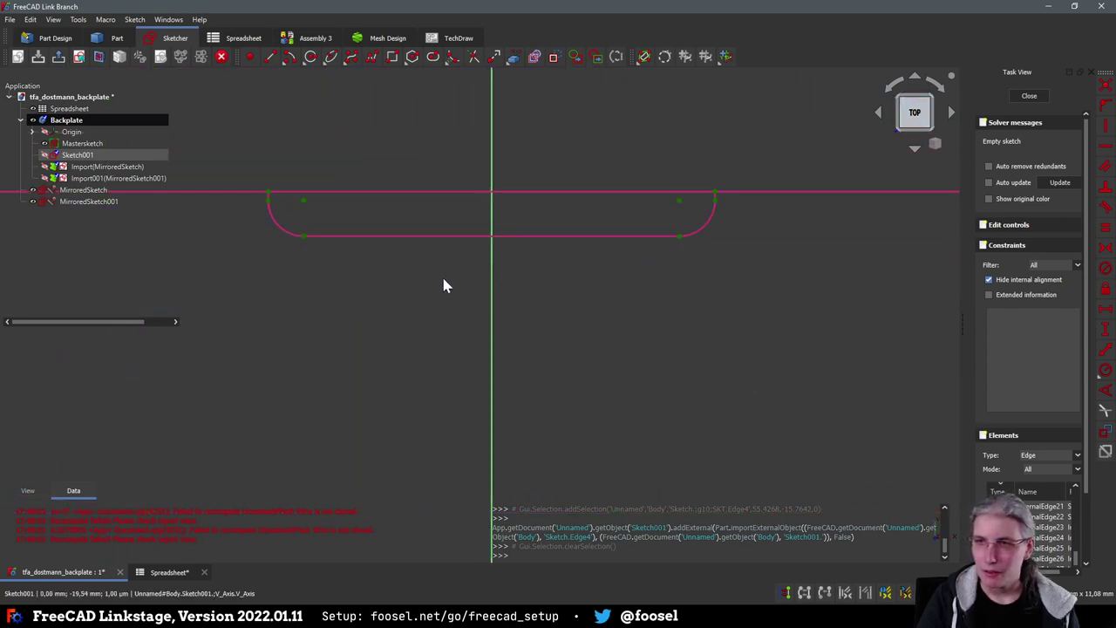
pyautogui.scroll(4, 275, 214)
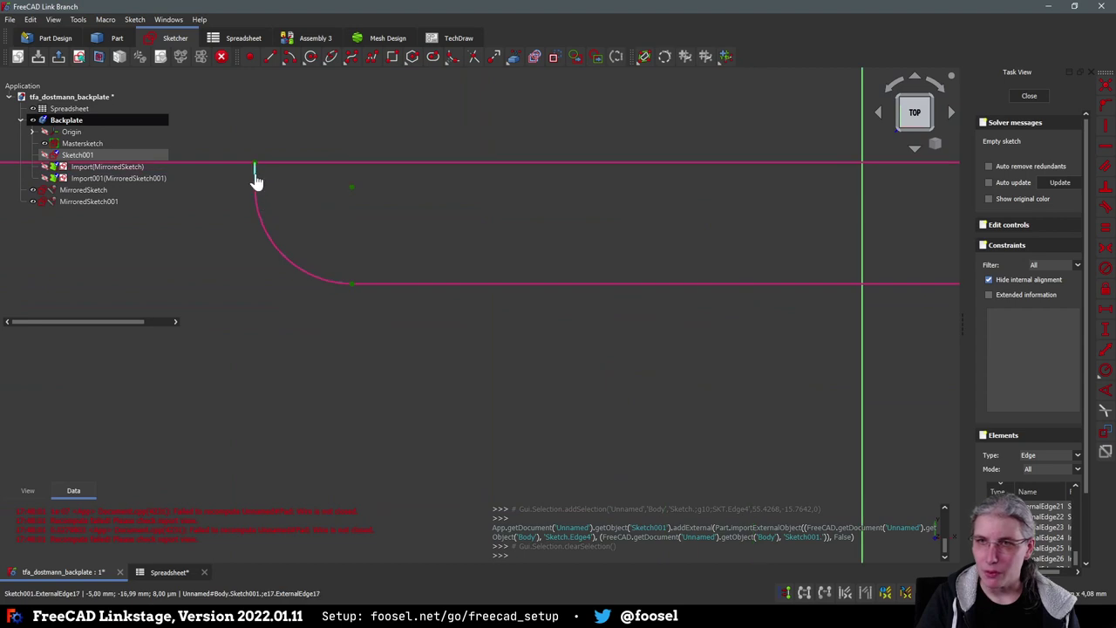
pyautogui.click(255, 179)
pyautogui.click(266, 228)
pyautogui.click(427, 286)
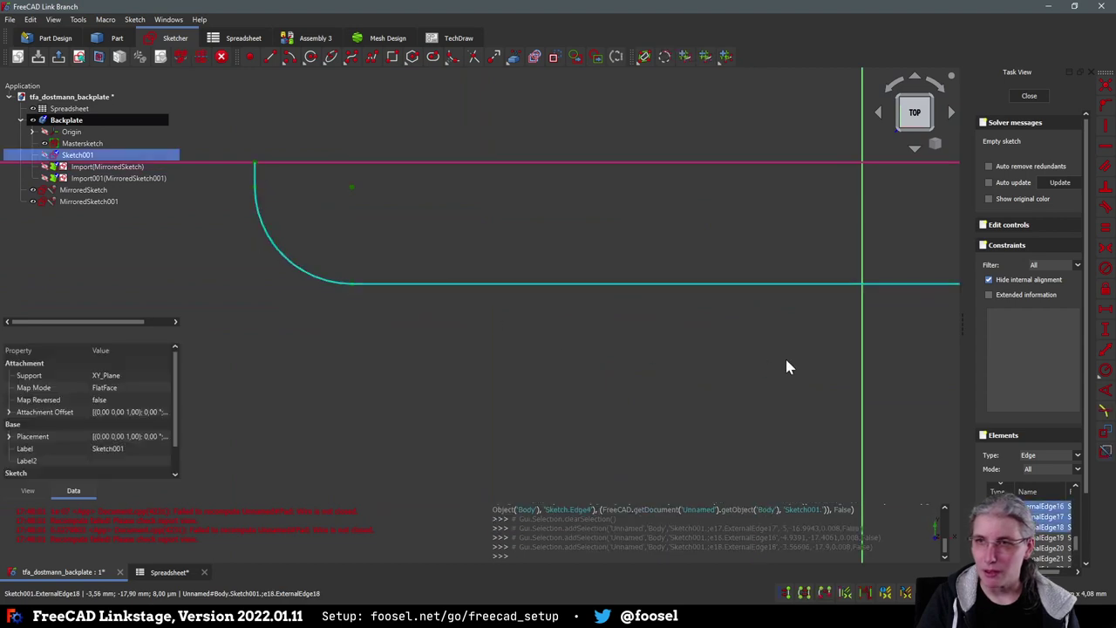
pyautogui.hscroll(5, 788, 366)
pyautogui.hscroll(6, 796, 361)
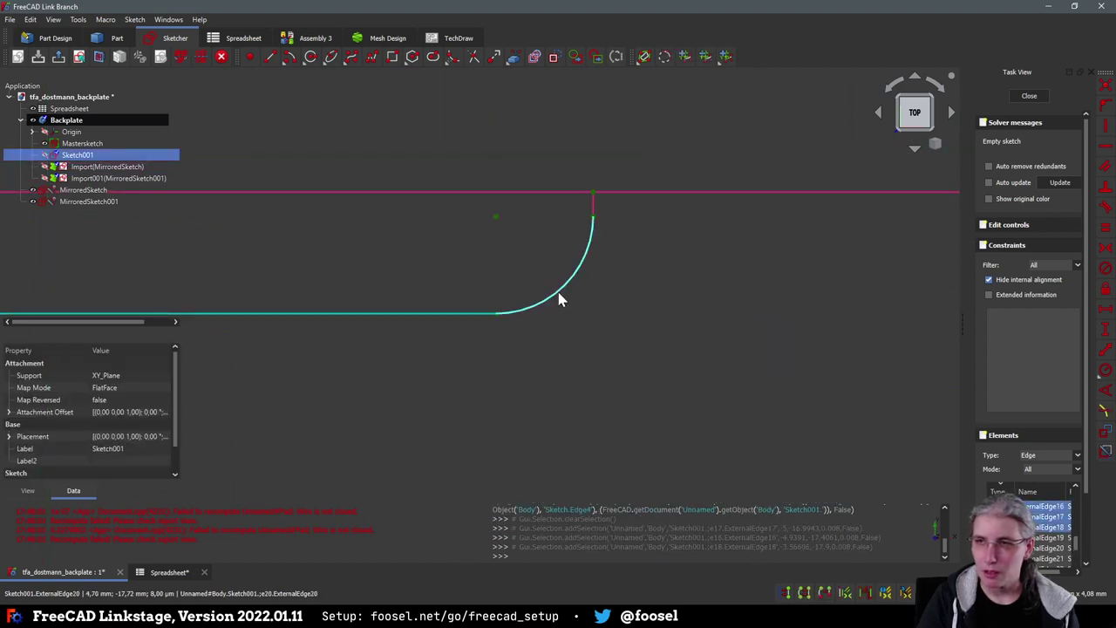
pyautogui.click(592, 228)
pyautogui.click(594, 214)
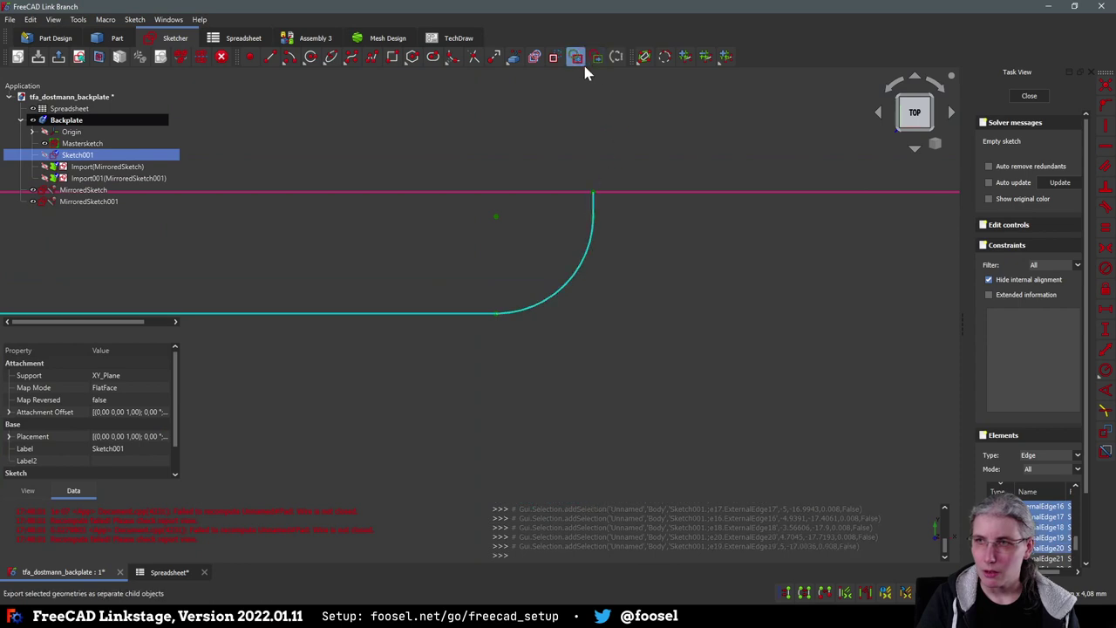
pyautogui.click(552, 57)
# Make the slot's short top line, upper arc, left side, lower arc and bottom line construction
pyautogui.hscroll(2, 413, 227)
pyautogui.hscroll(-6, 389, 200)
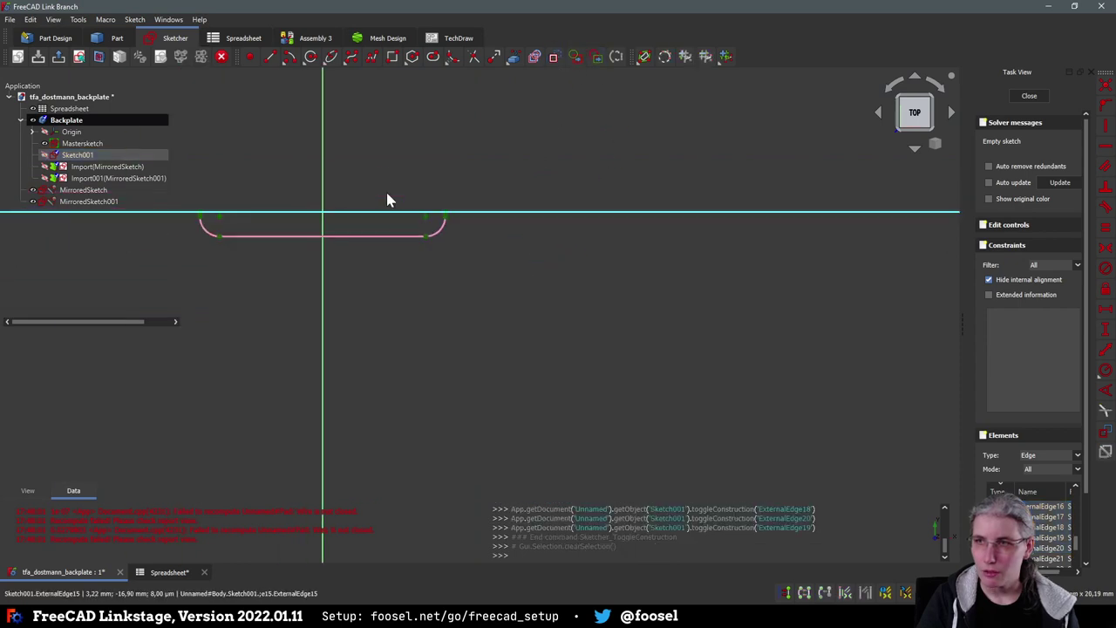
pyautogui.scroll(5, 759, 319)
pyautogui.hscroll(-6, 403, 257)
pyautogui.scroll(-4, 423, 430)
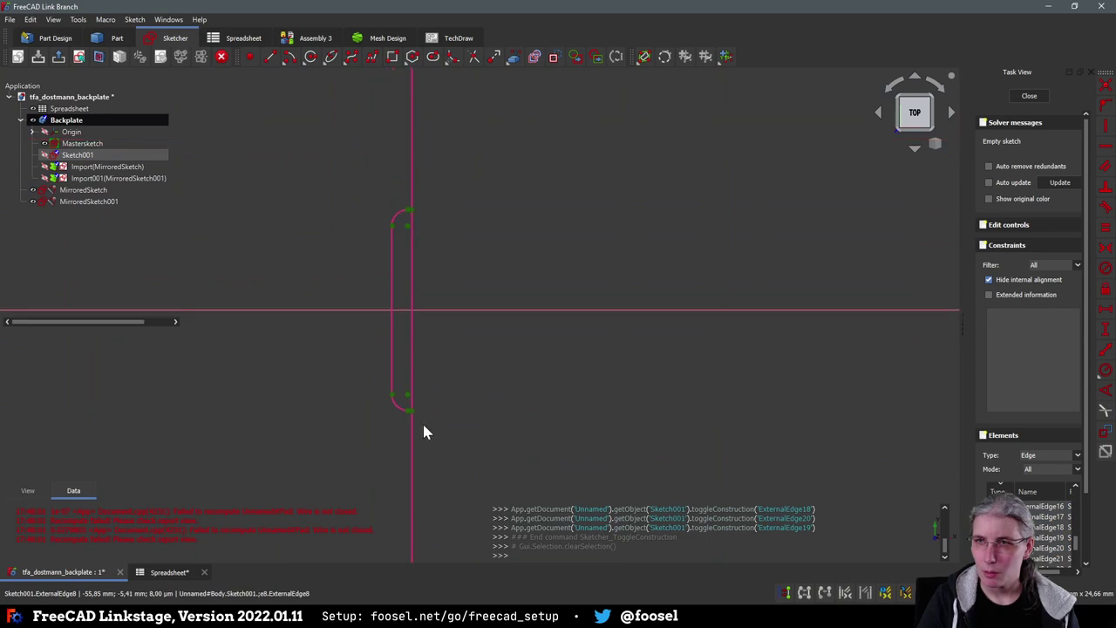
pyautogui.scroll(2, 388, 255)
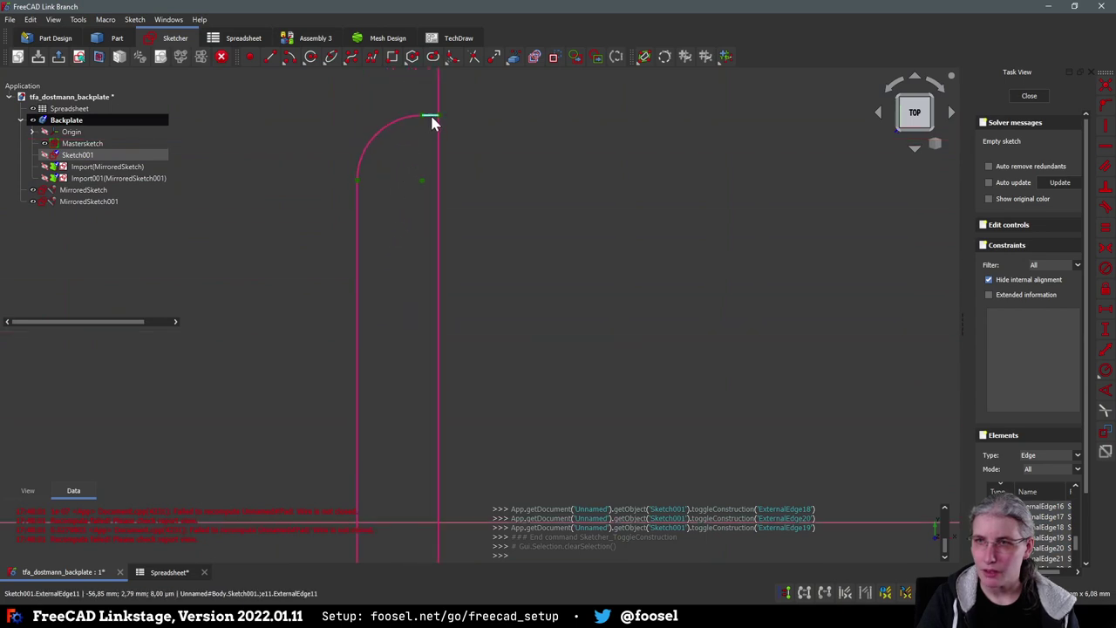
pyautogui.click(432, 117)
pyautogui.click(391, 131)
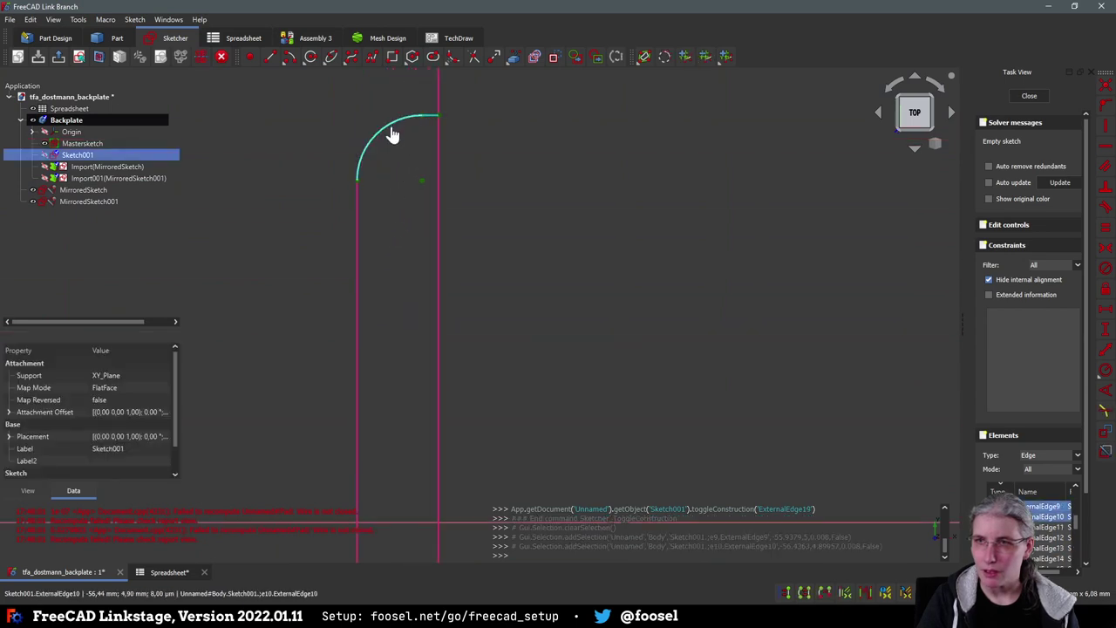
pyautogui.click(362, 268)
pyautogui.scroll(-10, 586, 431)
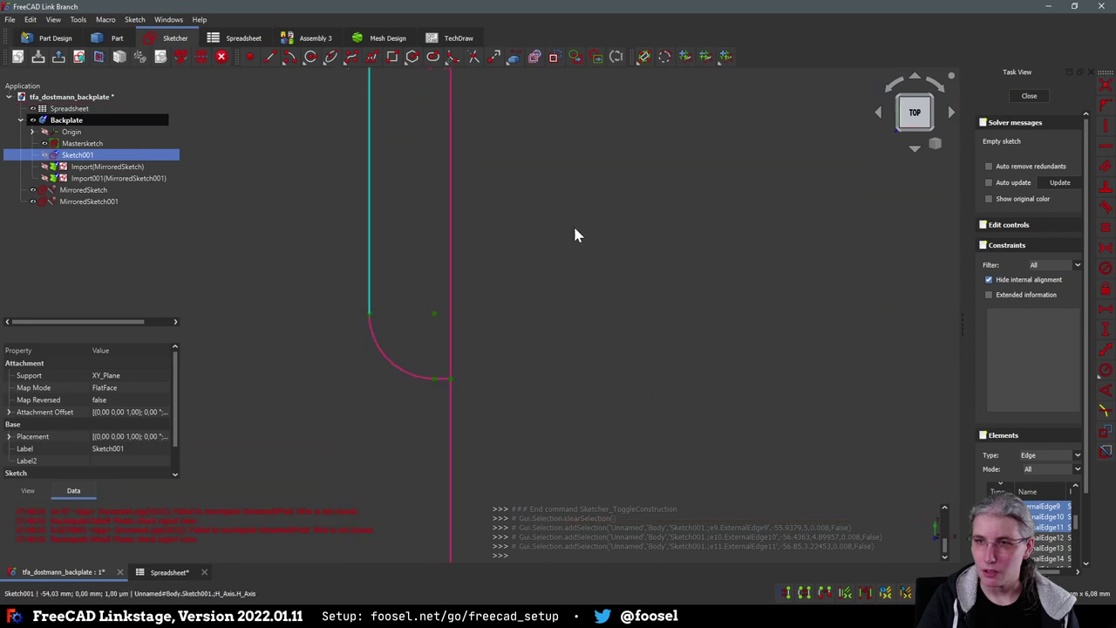
pyautogui.click(384, 349)
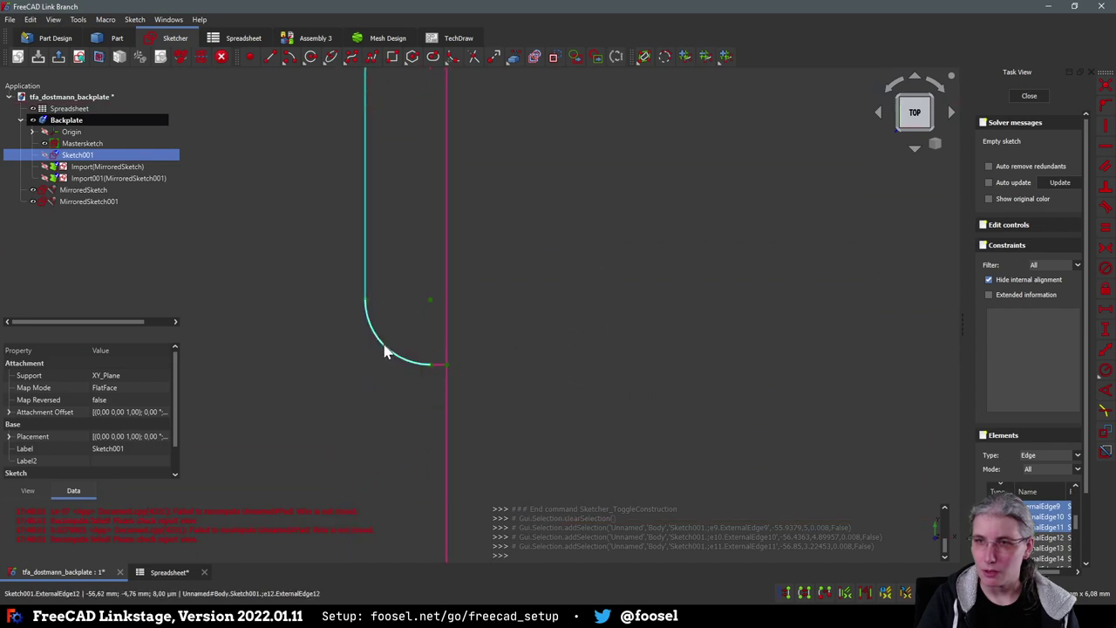
pyautogui.click(438, 367)
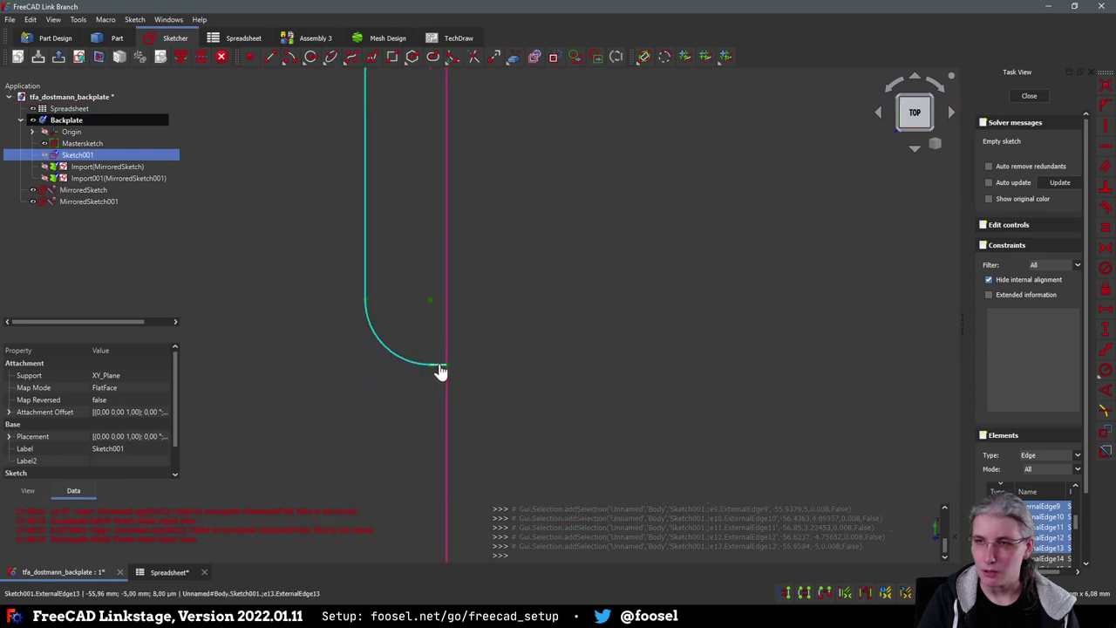
pyautogui.click(553, 57)
# Pan and zoom onto the rounded slot outline to check it
pyautogui.scroll(-2, 555, 352)
pyautogui.scroll(-3, 663, 261)
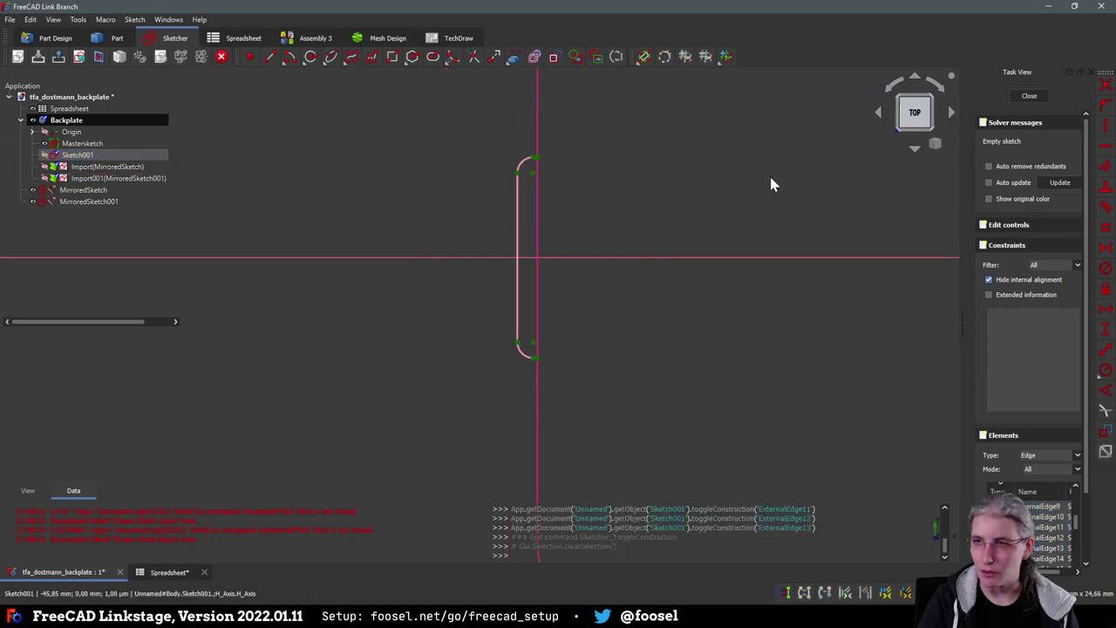
pyautogui.scroll(4, 647, 287)
pyautogui.scroll(-3, 567, 318)
pyautogui.moveTo(465, 325); pyautogui.dragTo(287, 379, button='middle')
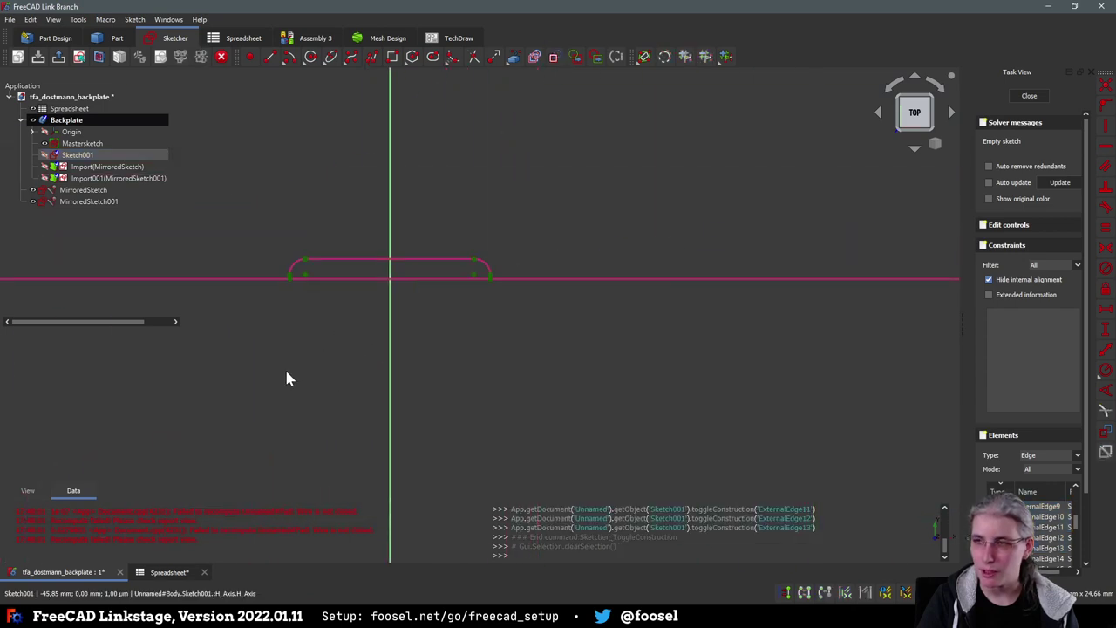
pyautogui.scroll(4, 298, 297)
pyautogui.scroll(5, 304, 255)
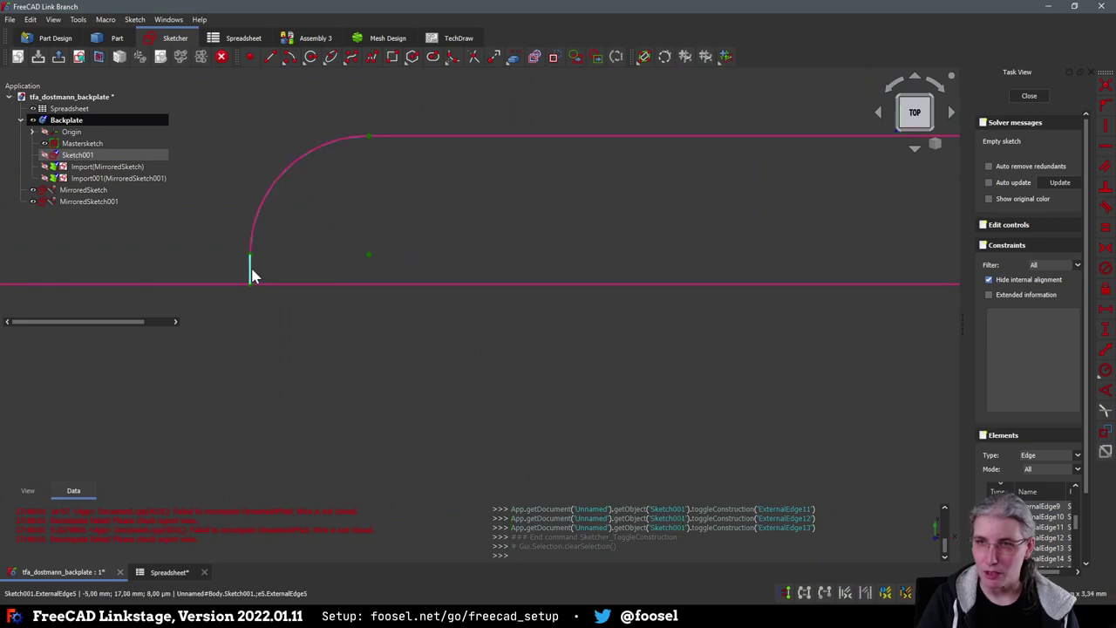
# Convert the corner's short vertical edges, rounded arcs and top horizontal edge into construction geometry
pyautogui.click(251, 272)
pyautogui.click(266, 193)
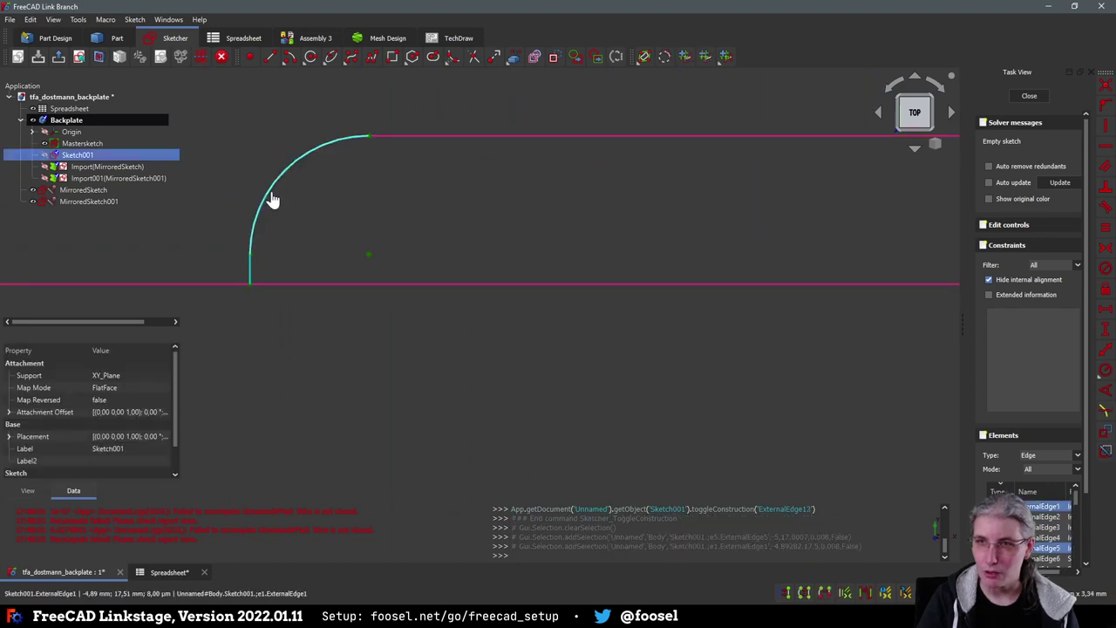
pyautogui.click(481, 139)
pyautogui.moveTo(767, 239)
pyautogui.mouseDown(button='middle')
pyautogui.moveTo(662, 273)
pyautogui.moveTo(373, 281)
pyautogui.mouseUp(button='middle')
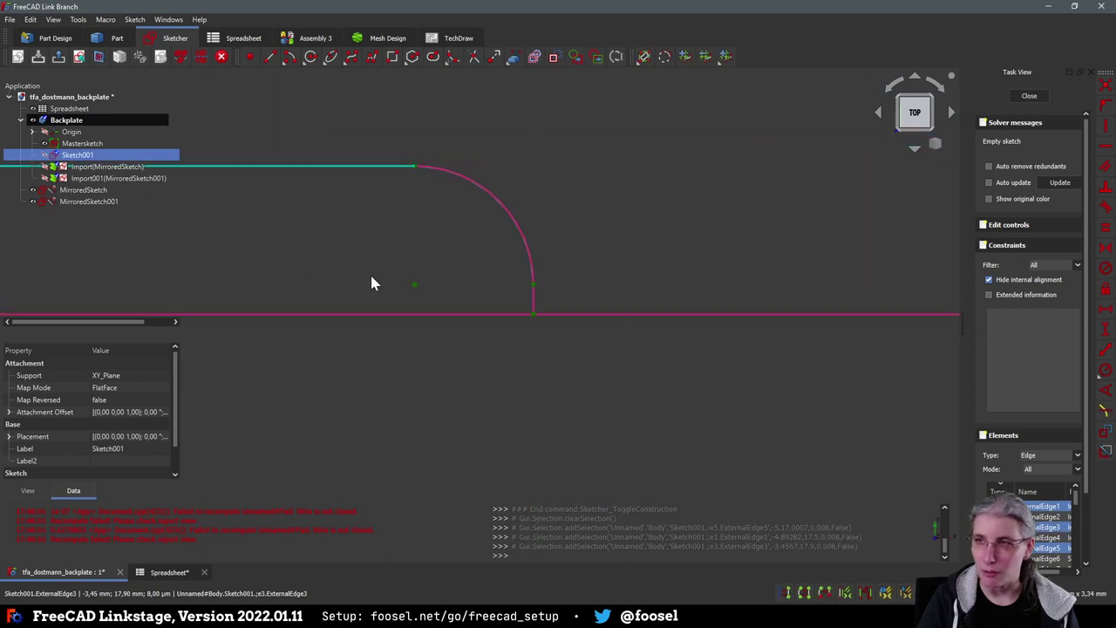
pyautogui.click(494, 200)
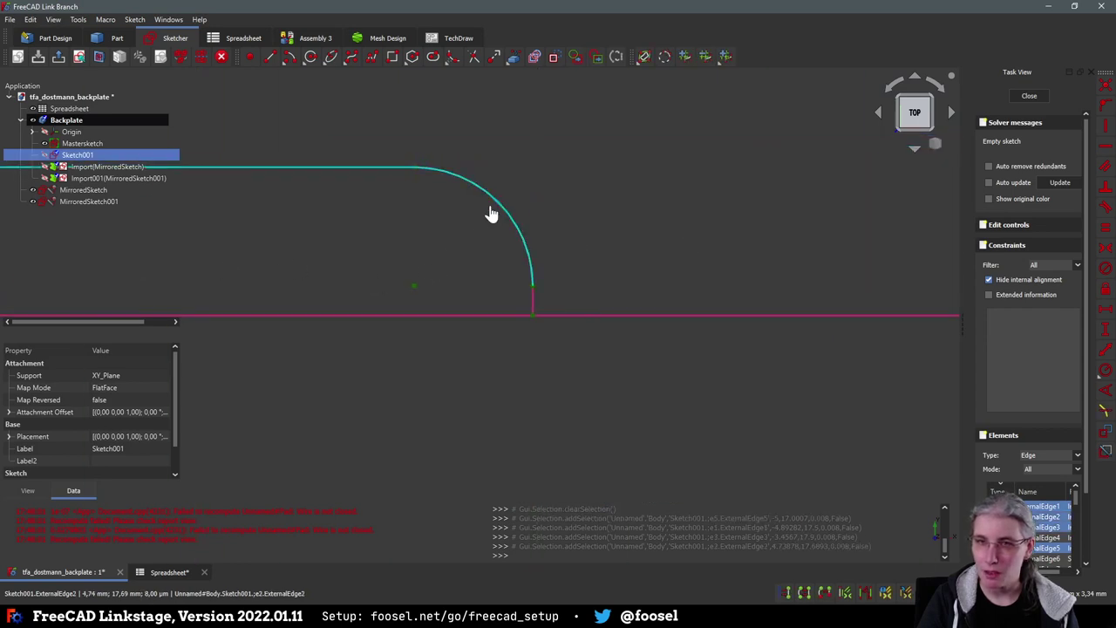
pyautogui.click(532, 308)
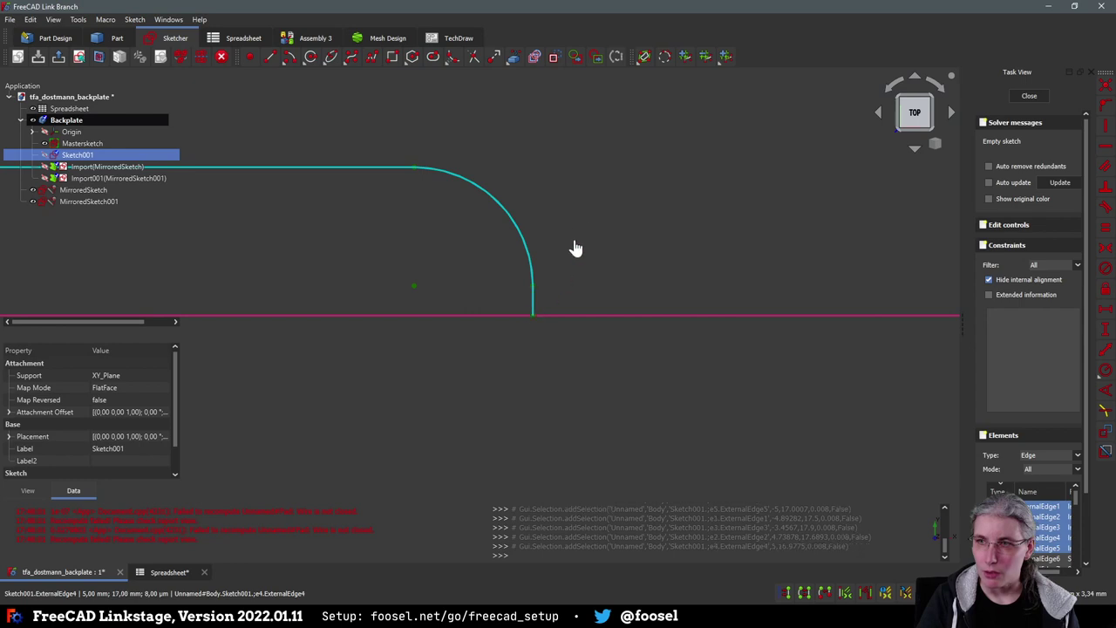
pyautogui.click(556, 58)
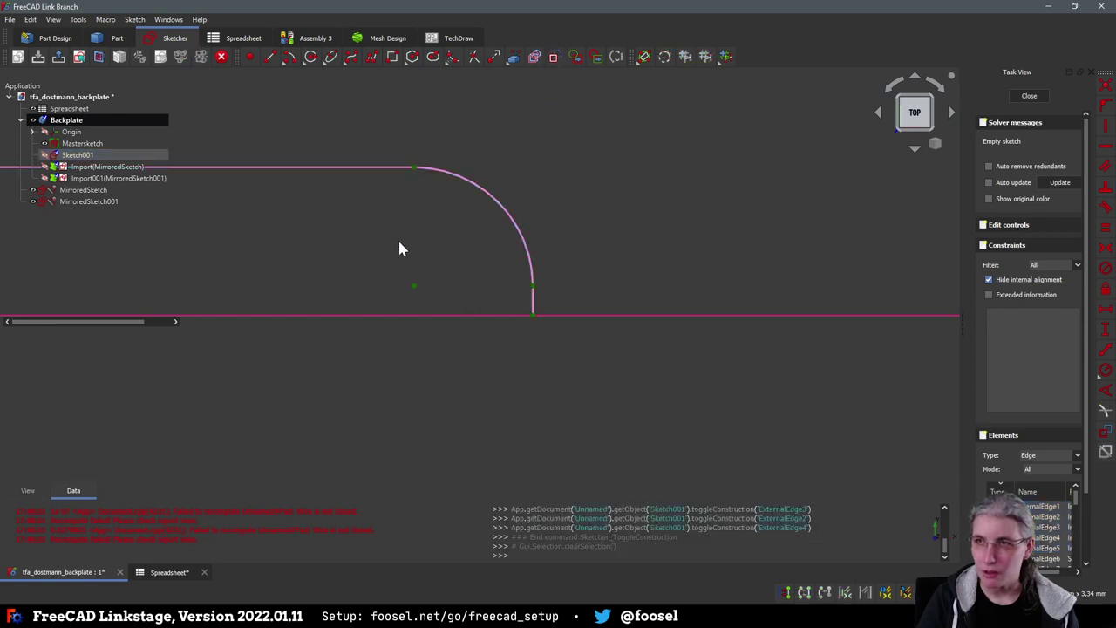
# Turn four more rounded corner arcs, including the bottom-left and upper-left, into construction geometry
pyautogui.scroll(-5, 383, 251)
pyautogui.moveTo(548, 418); pyautogui.dragTo(275, 420, button='middle')
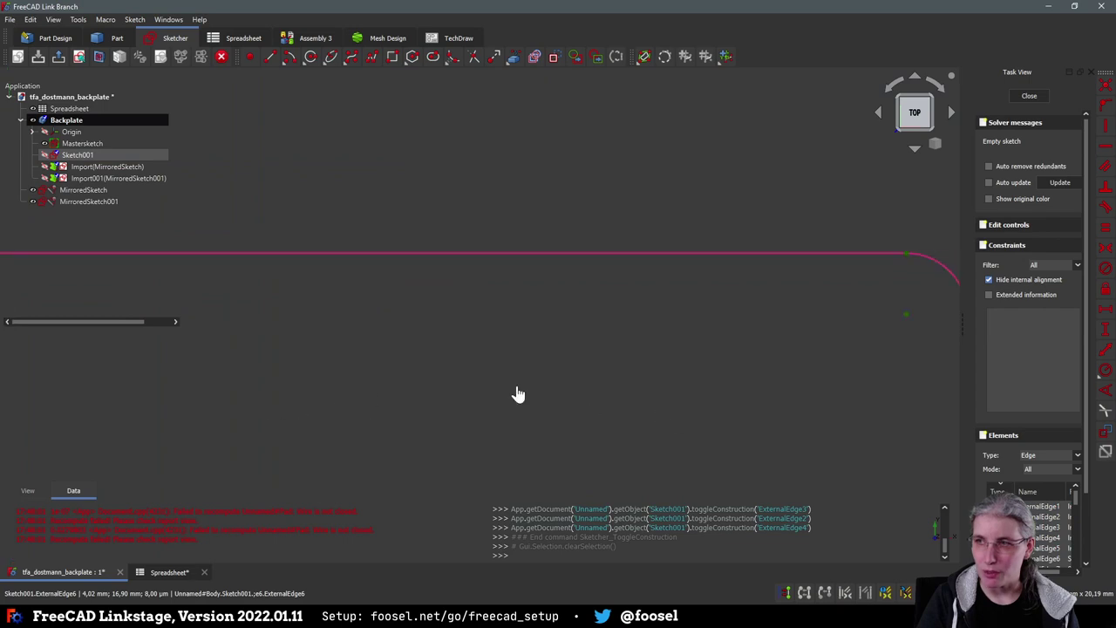
pyautogui.moveTo(518, 391); pyautogui.dragTo(418, 366, button='middle')
pyautogui.scroll(3, 534, 261)
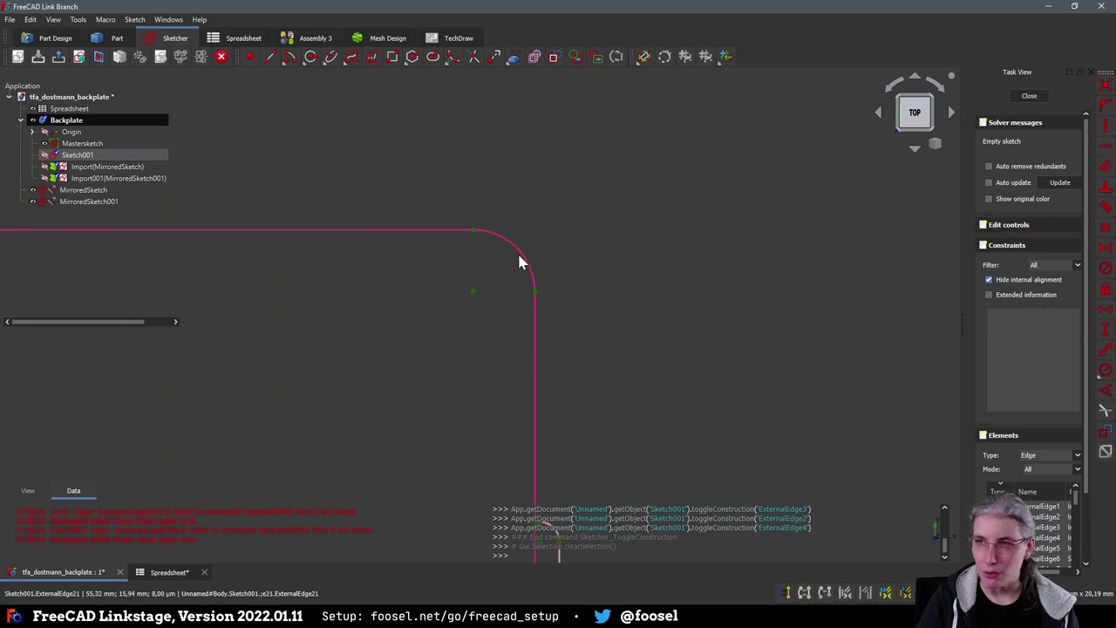
pyautogui.click(528, 264)
pyautogui.scroll(-3, 466, 167)
pyautogui.scroll(4, 453, 122)
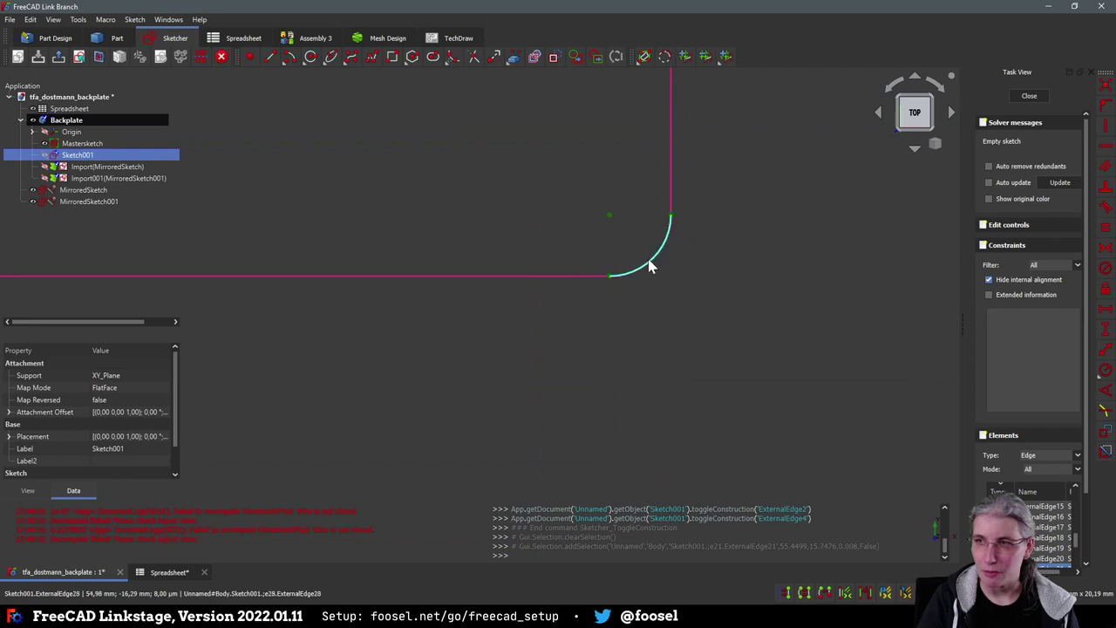
pyautogui.click(648, 262)
pyautogui.scroll(-5, 687, 274)
pyautogui.scroll(-3, 687, 273)
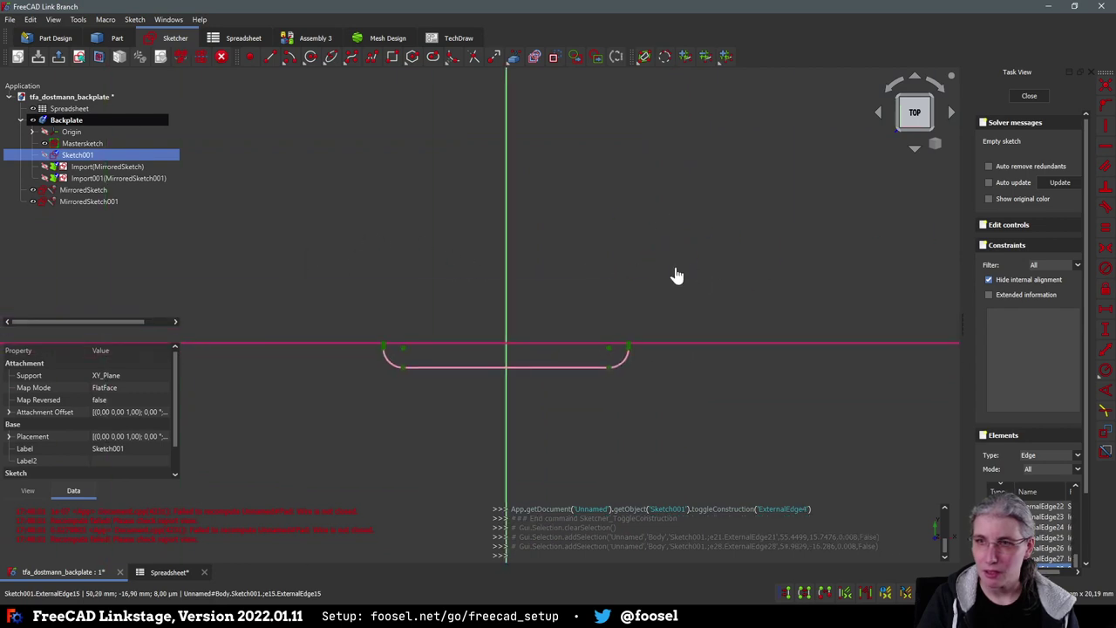
pyautogui.scroll(3, 404, 261)
pyautogui.scroll(3, 754, 323)
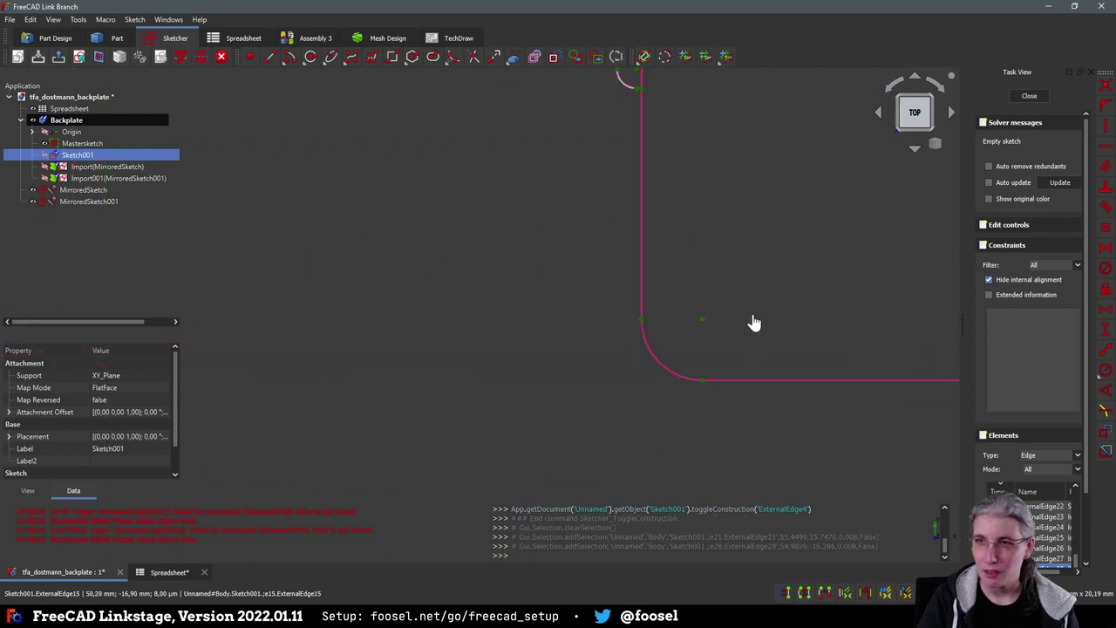
pyautogui.click(660, 369)
pyautogui.moveTo(822, 236)
pyautogui.mouseDown(button='middle')
pyautogui.moveTo(613, 241)
pyautogui.moveTo(598, 384)
pyautogui.mouseUp(button='middle')
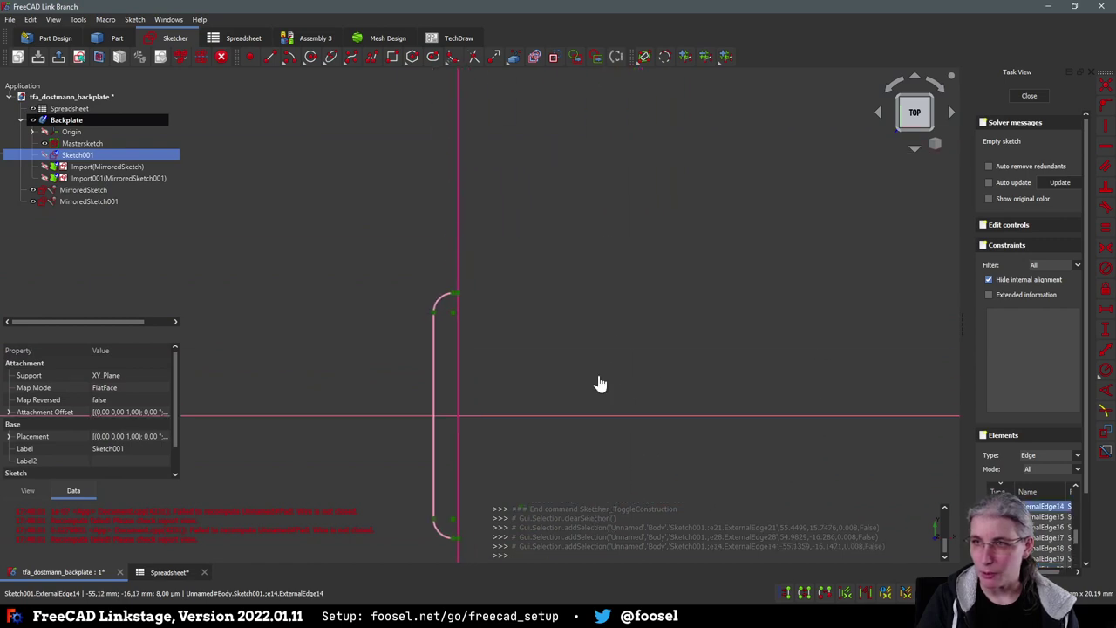
pyautogui.scroll(3, 598, 383)
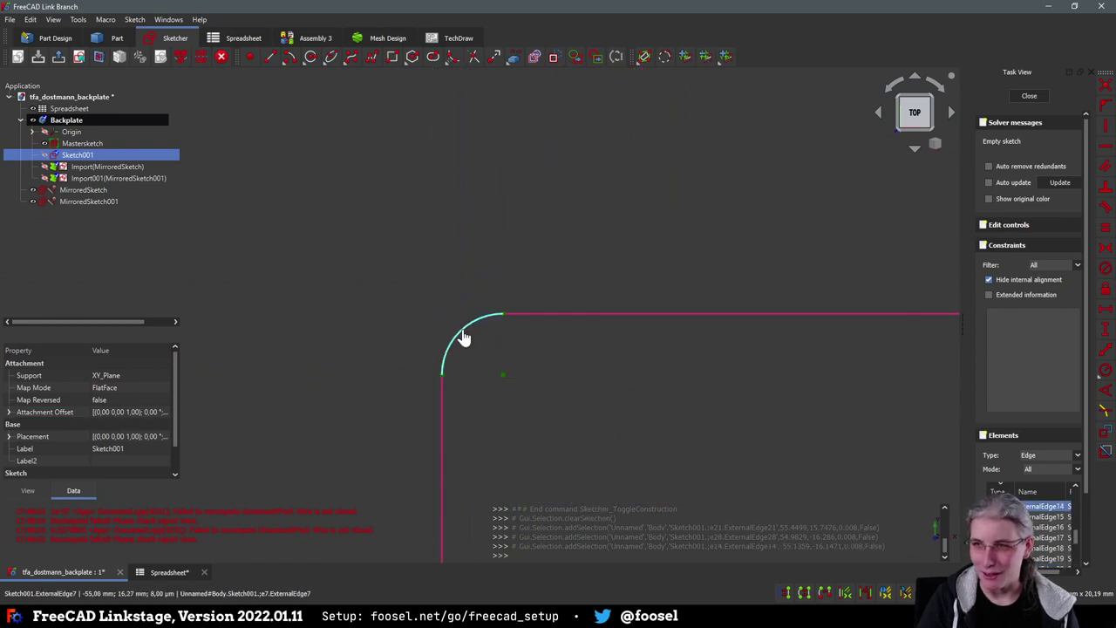
pyautogui.click(466, 335)
pyautogui.scroll(-5, 752, 377)
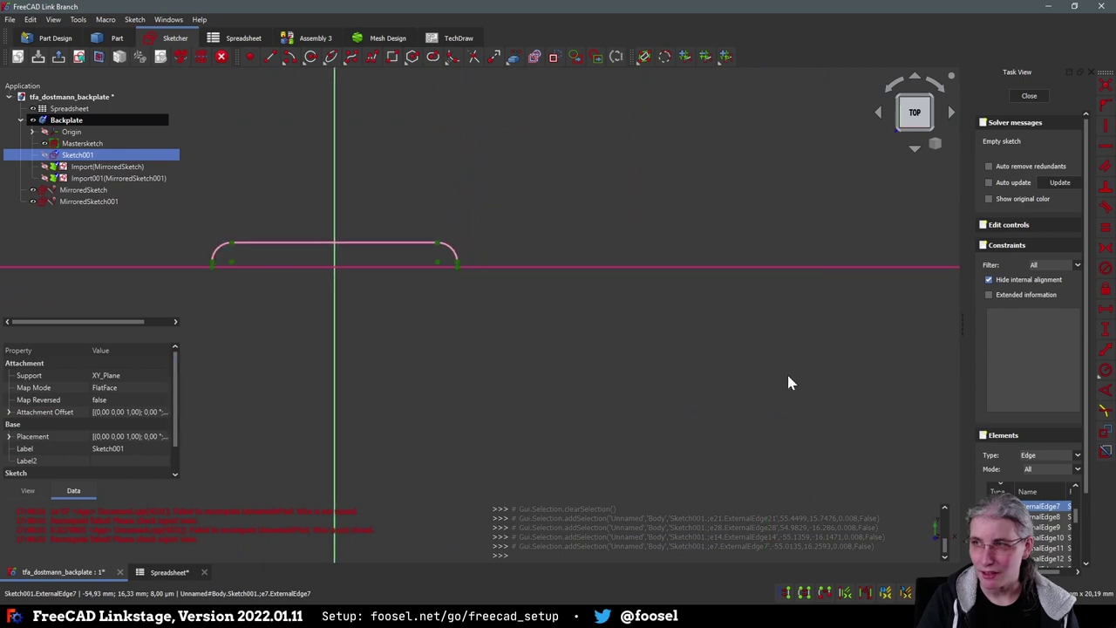
pyautogui.scroll(5, 786, 381)
pyautogui.moveTo(421, 373); pyautogui.dragTo(222, 385, button='middle')
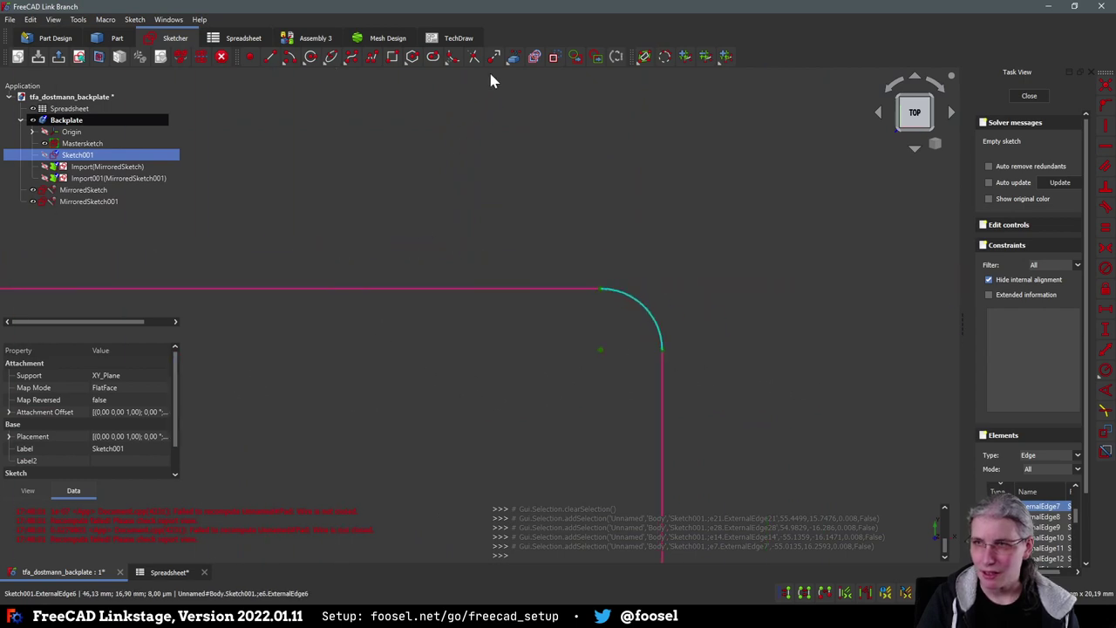
pyautogui.click(553, 56)
# Draw two right-side lines joining the corner arcs to the slot end points
pyautogui.scroll(-3, 471, 366)
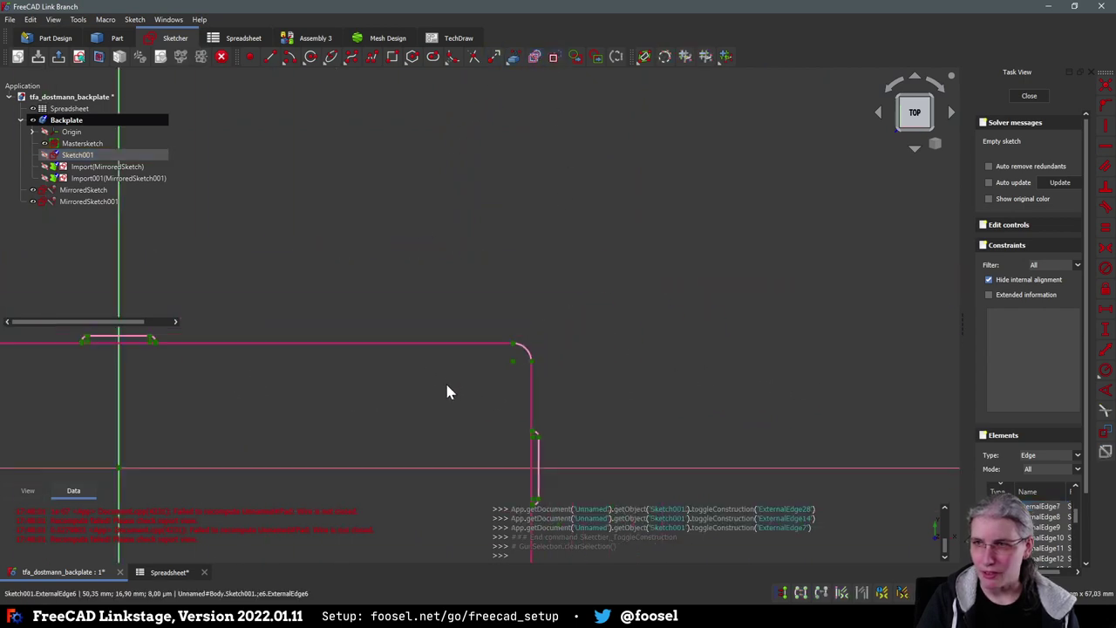
pyautogui.scroll(6, 528, 418)
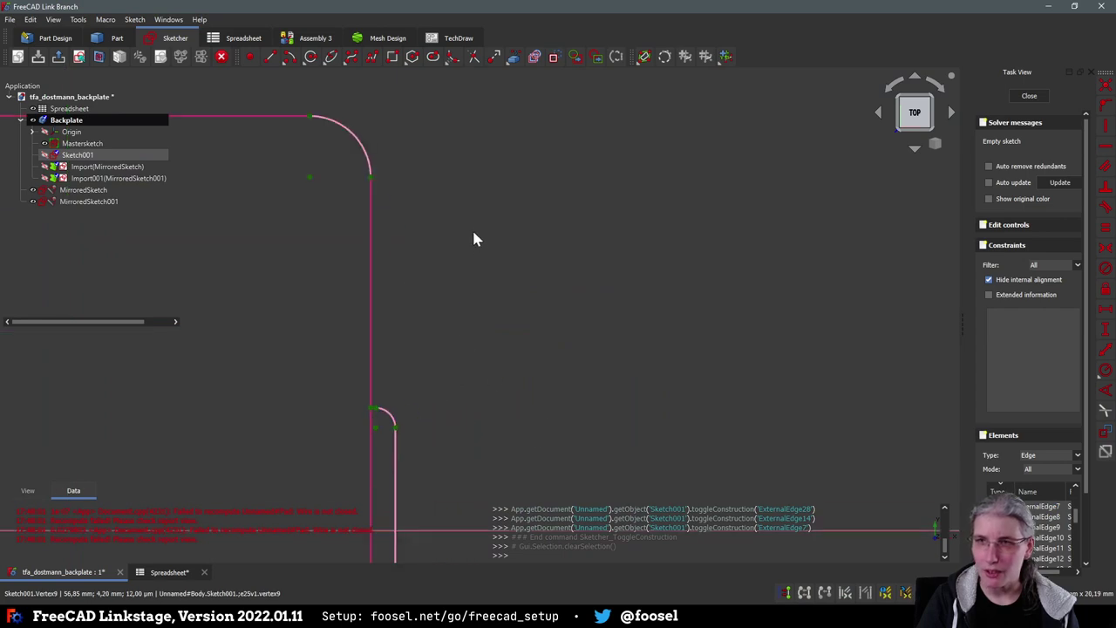
pyautogui.click(270, 57)
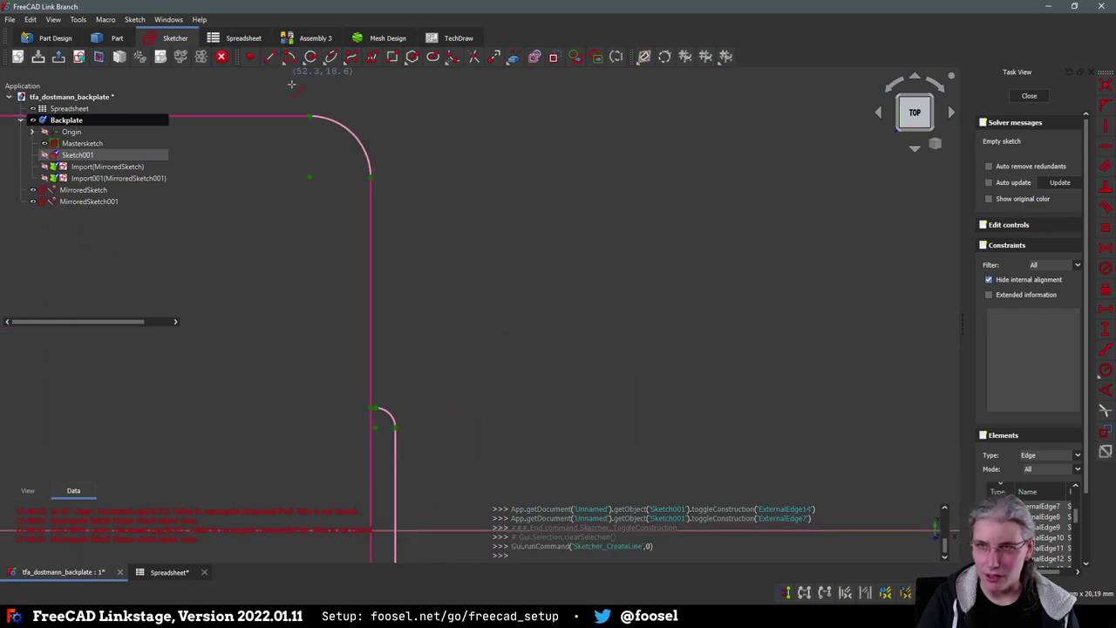
pyautogui.click(371, 175)
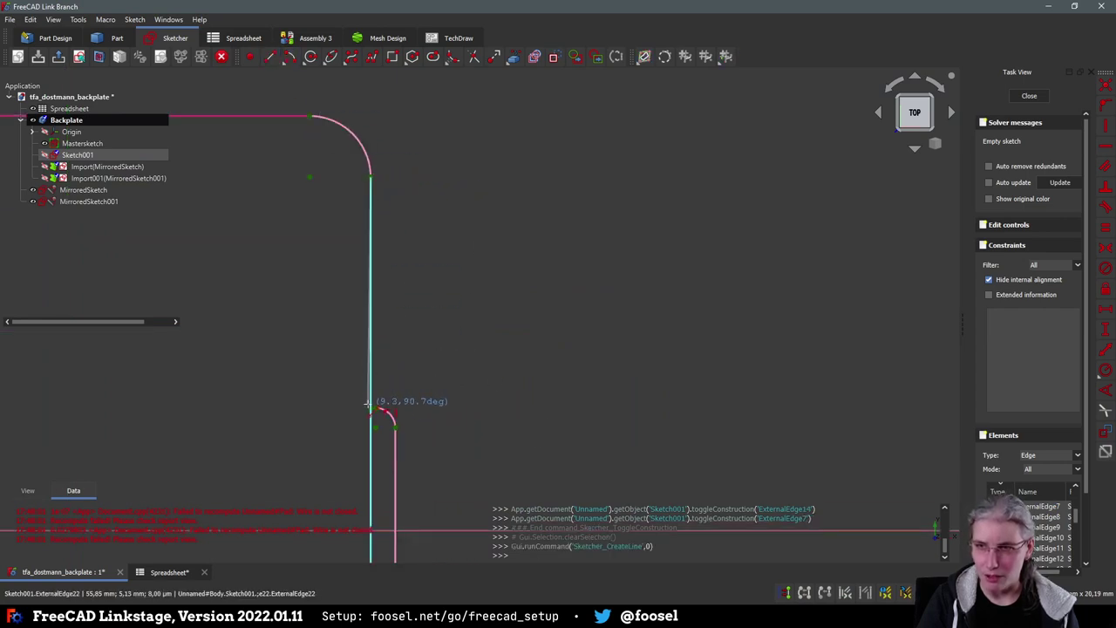
pyautogui.click(369, 406)
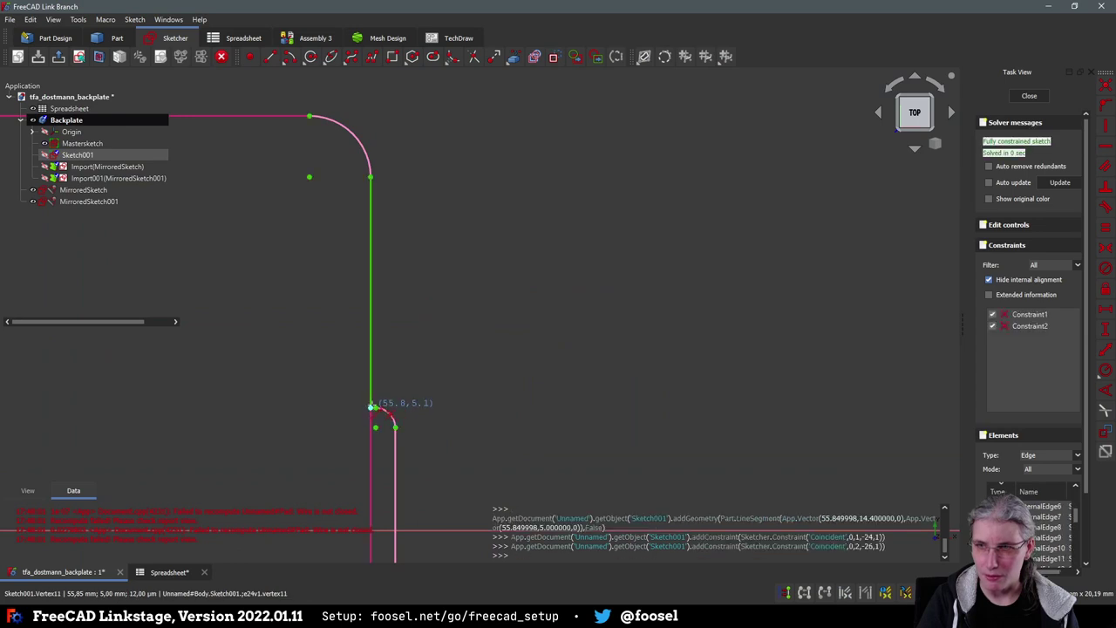
pyautogui.scroll(-5, 469, 409)
pyautogui.moveTo(531, 380); pyautogui.dragTo(538, 243, button='middle')
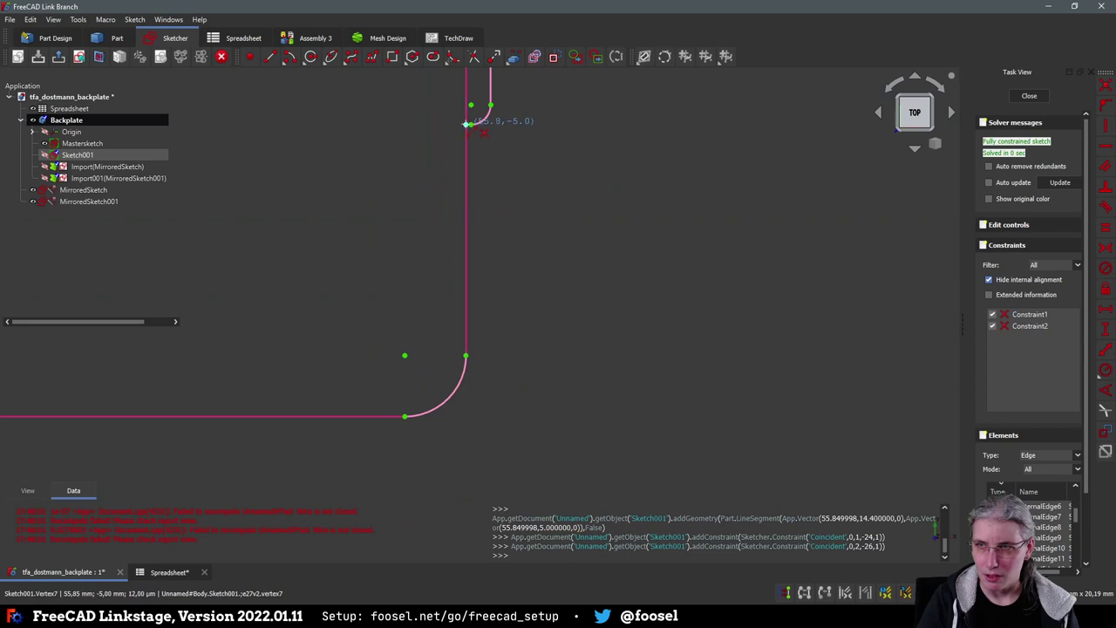
pyautogui.click(468, 124)
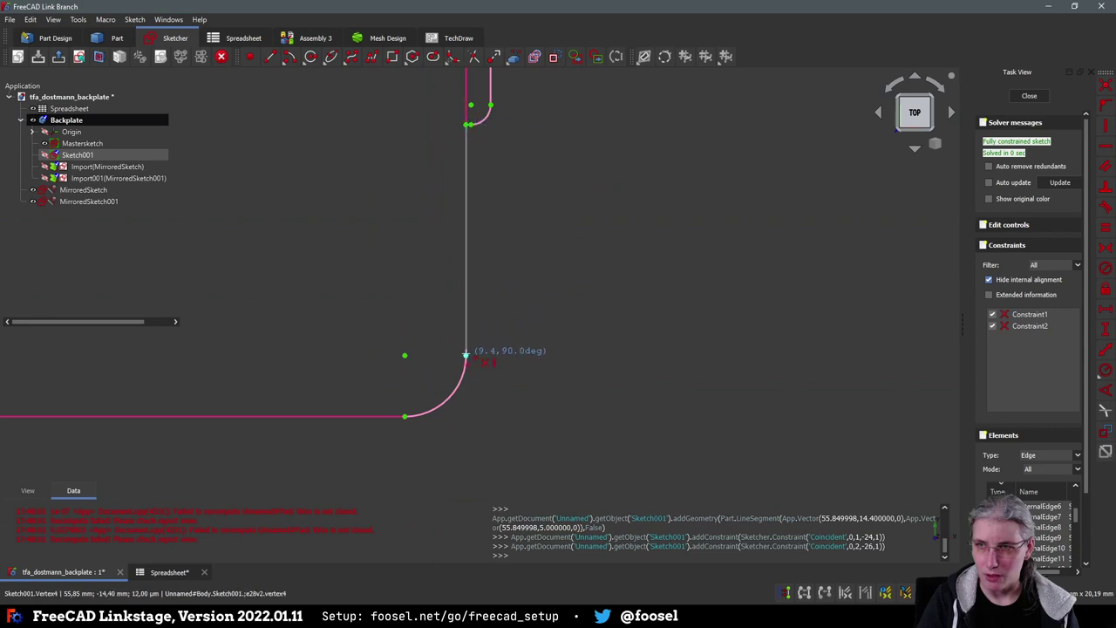
pyautogui.click(466, 354)
# Draw the bottom line and the left-side lines linking the slots to the corner arcs
pyautogui.moveTo(490, 441); pyautogui.dragTo(811, 413, button='middle')
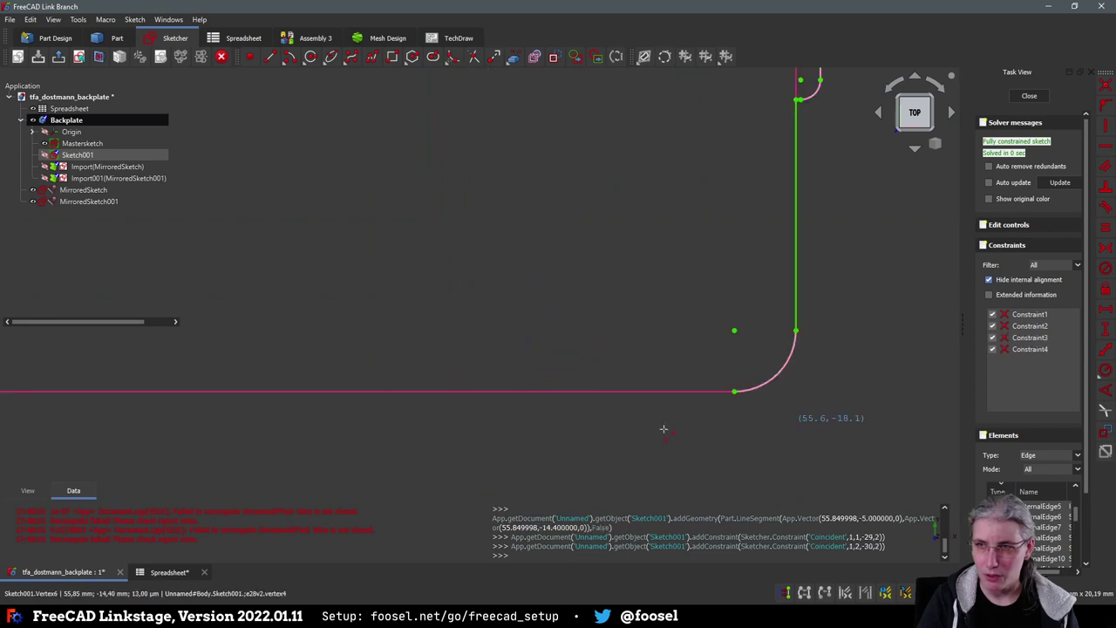
pyautogui.scroll(-3, 505, 436)
pyautogui.moveTo(506, 436); pyautogui.dragTo(610, 441, button='middle')
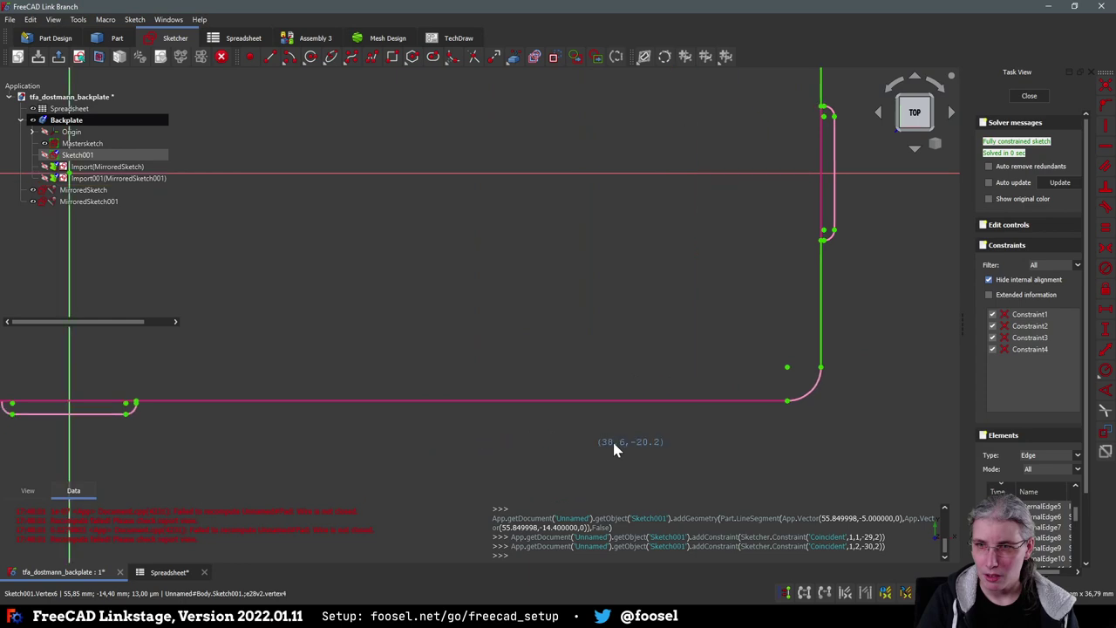
pyautogui.click(791, 410)
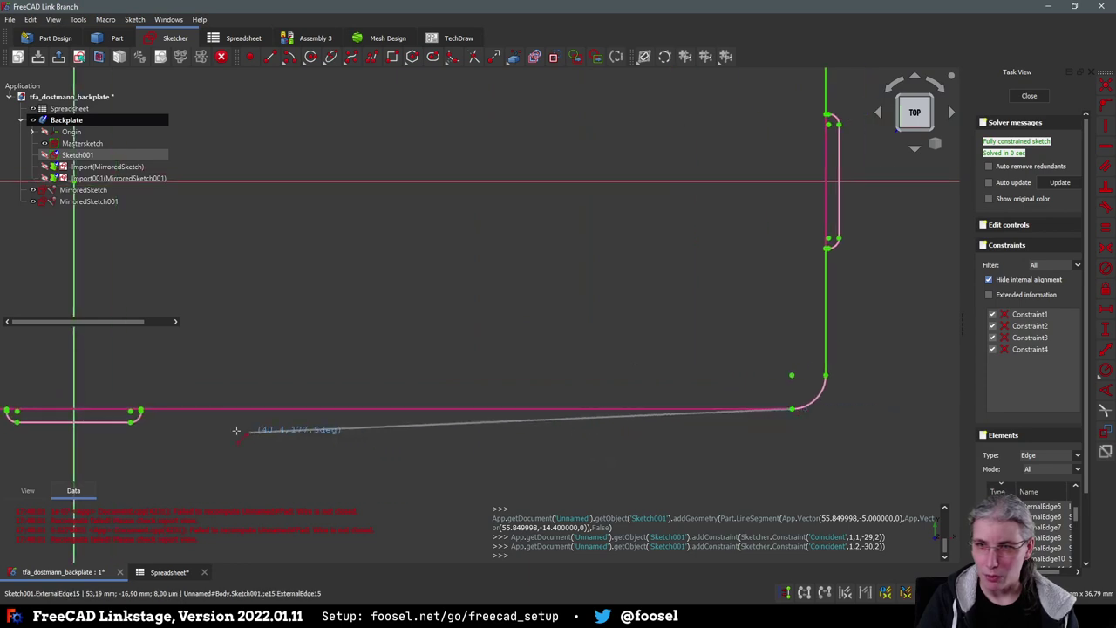
pyautogui.click(133, 410)
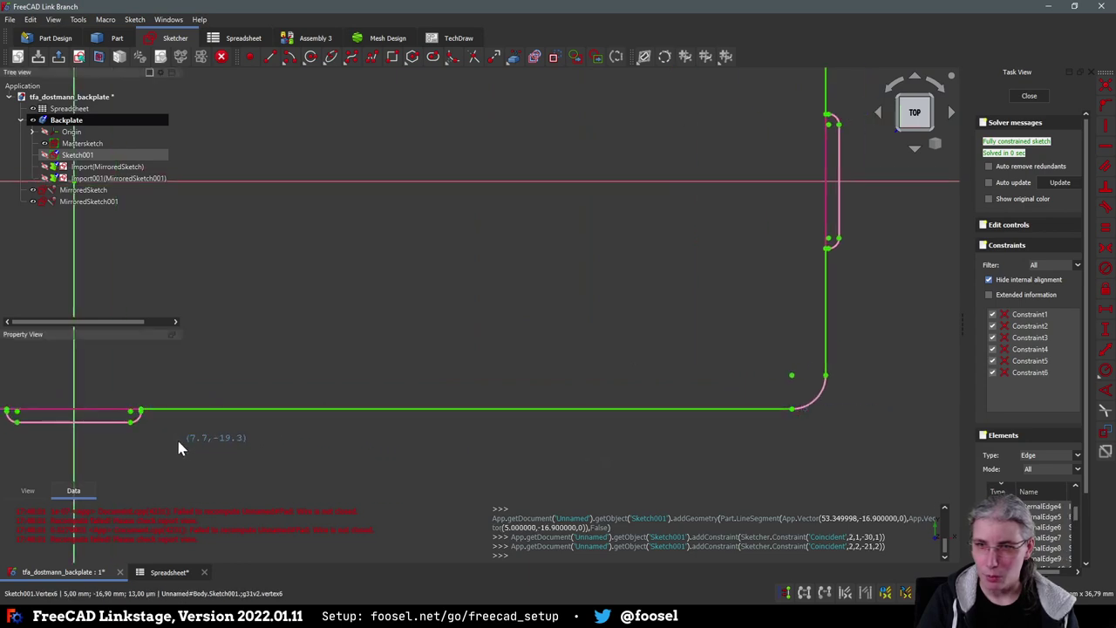
pyautogui.moveTo(176, 436)
pyautogui.mouseDown(button='middle')
pyautogui.moveTo(341, 441)
pyautogui.moveTo(230, 427)
pyautogui.moveTo(543, 445)
pyautogui.mouseUp(button='middle')
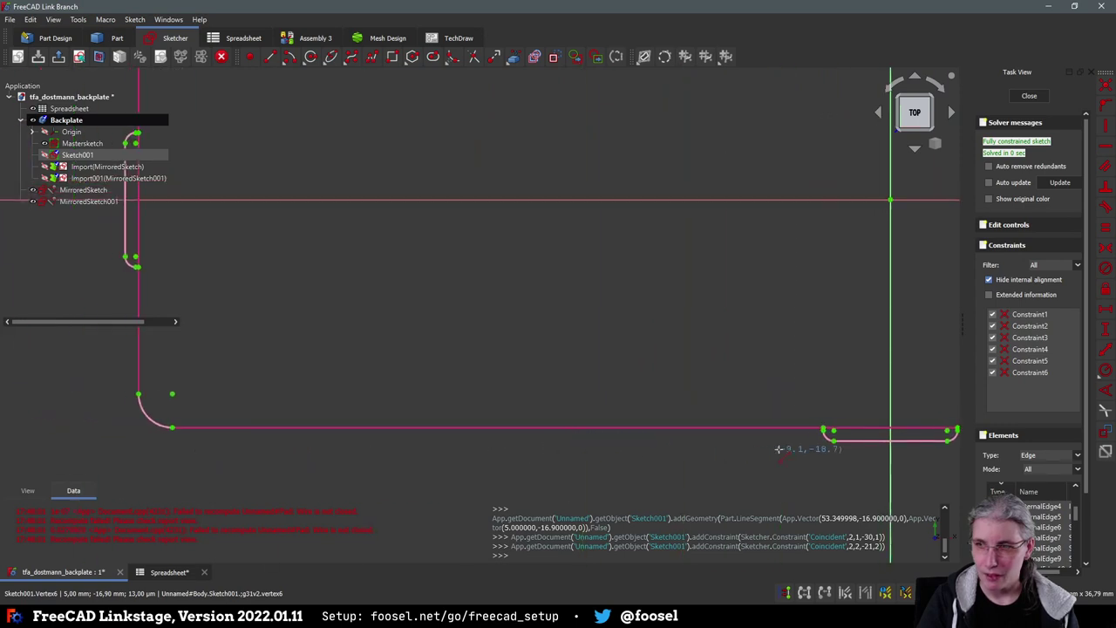
pyautogui.click(823, 427)
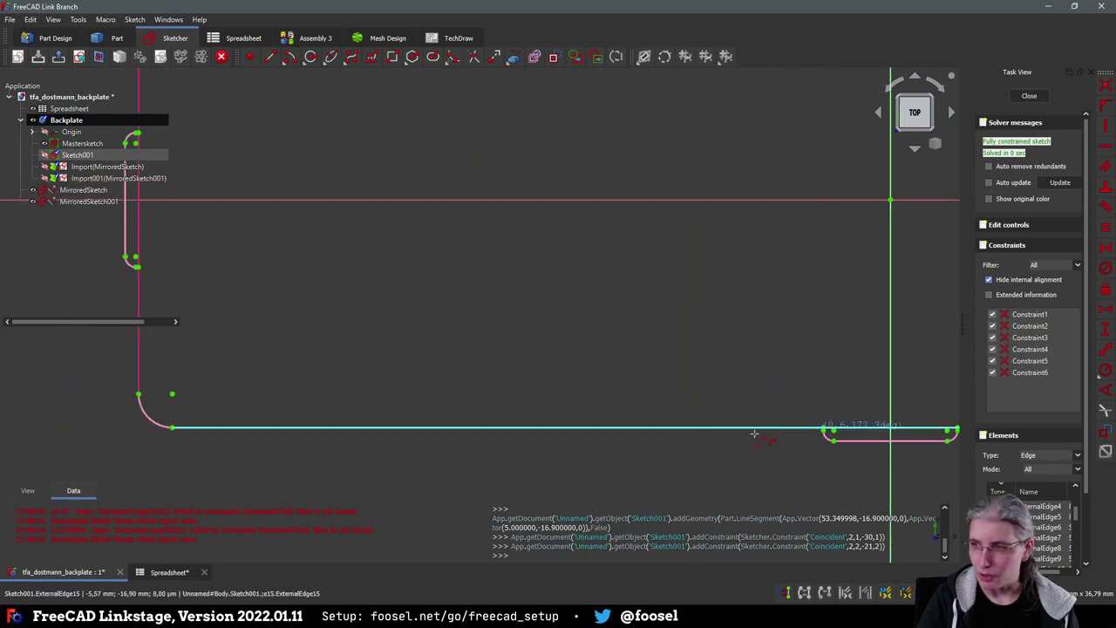
pyautogui.click(172, 429)
pyautogui.moveTo(320, 275); pyautogui.dragTo(480, 366, button='middle')
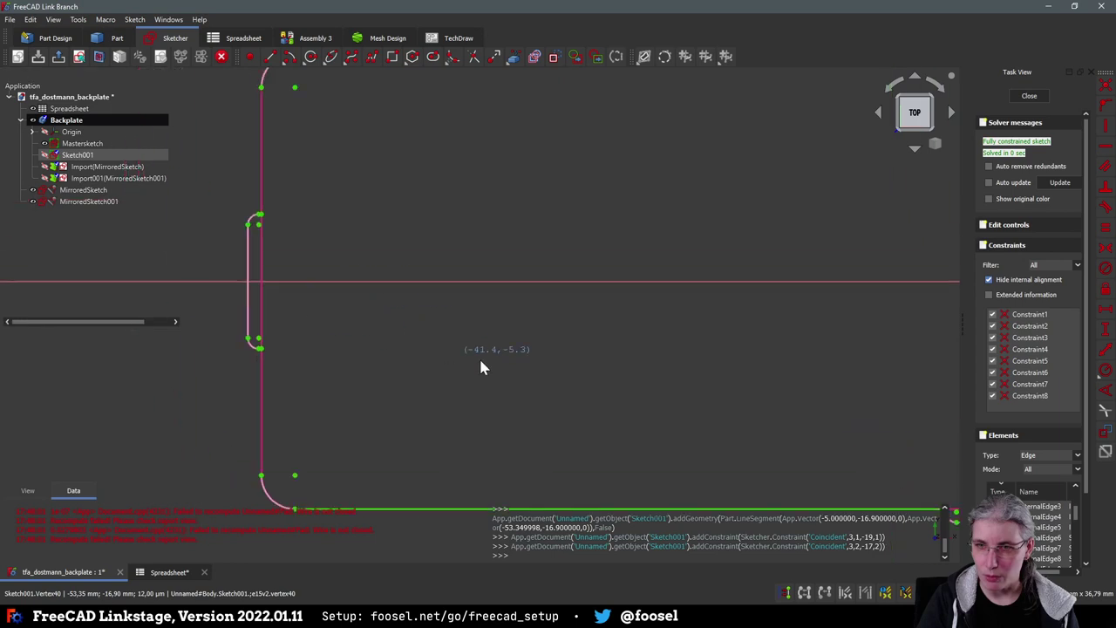
pyautogui.click(290, 356)
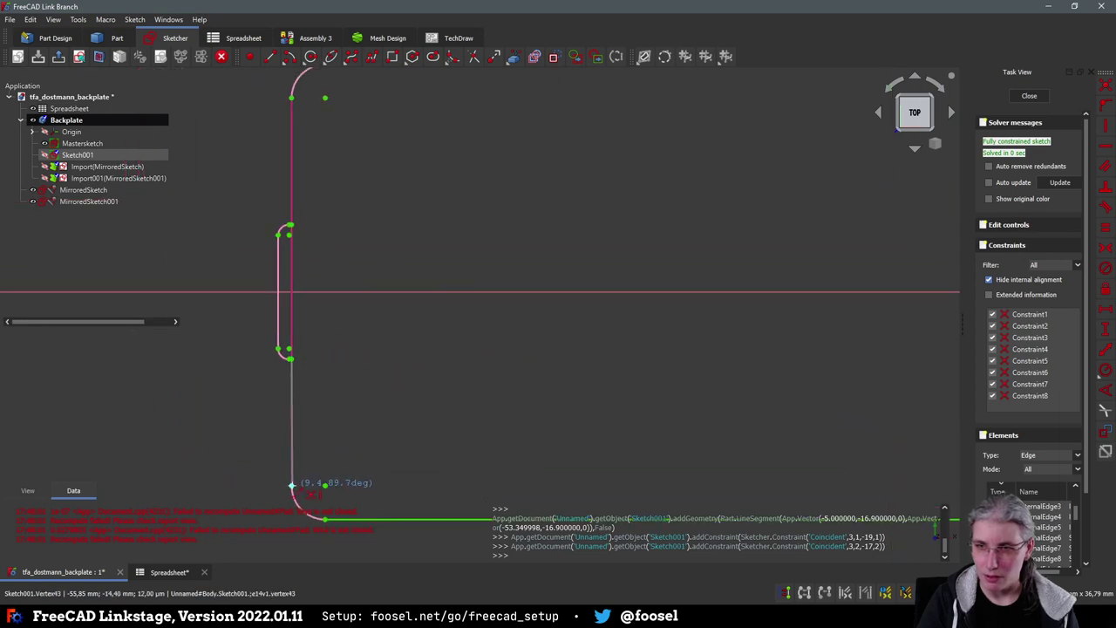
pyautogui.moveTo(370, 443); pyautogui.dragTo(374, 350, button='middle')
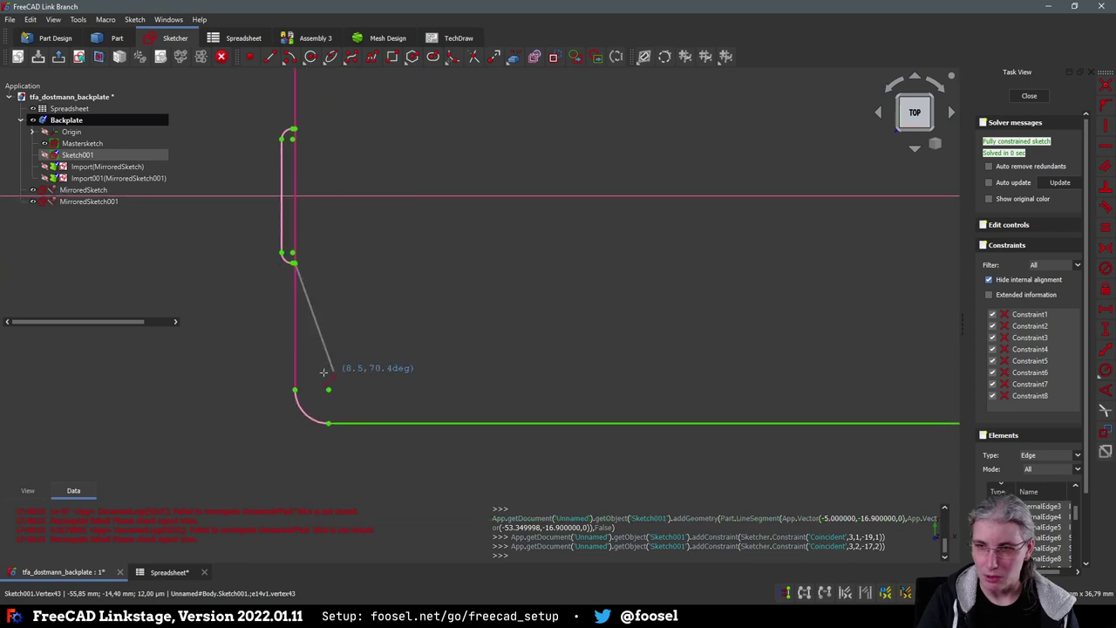
pyautogui.click(295, 392)
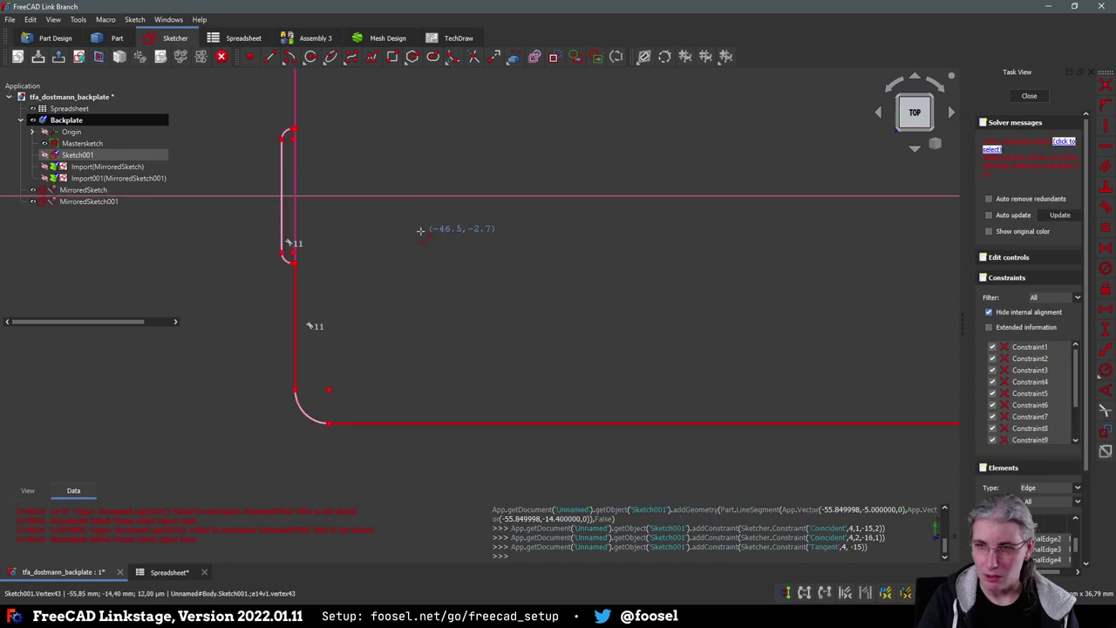
# Select and delete the conflicting Constraint11 from the new left-side line
pyautogui.click(1065, 143)
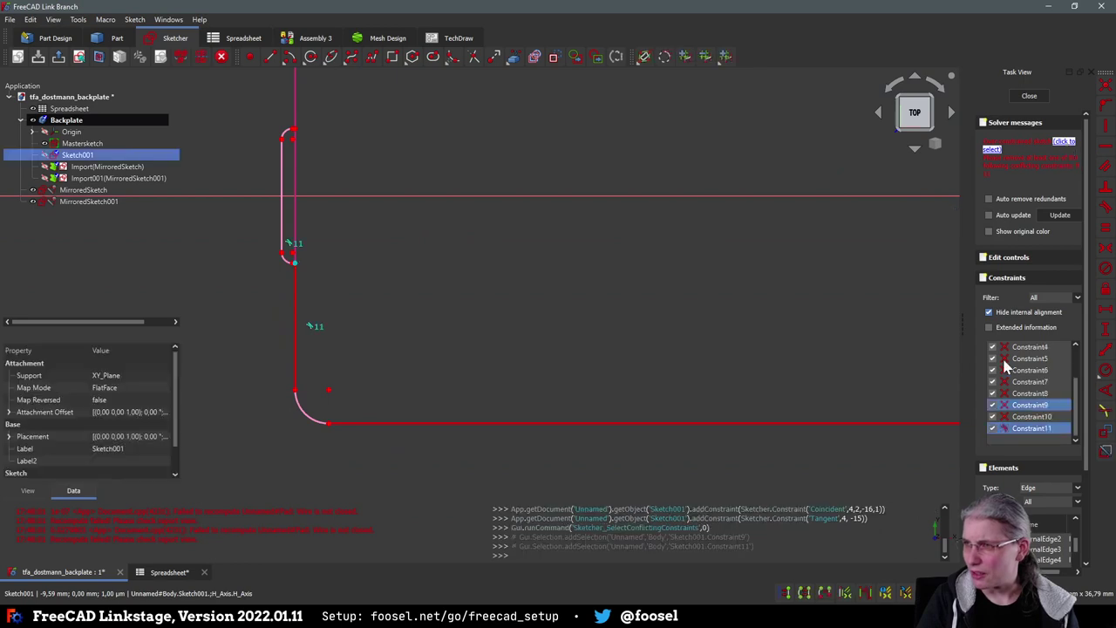
pyautogui.click(1007, 429)
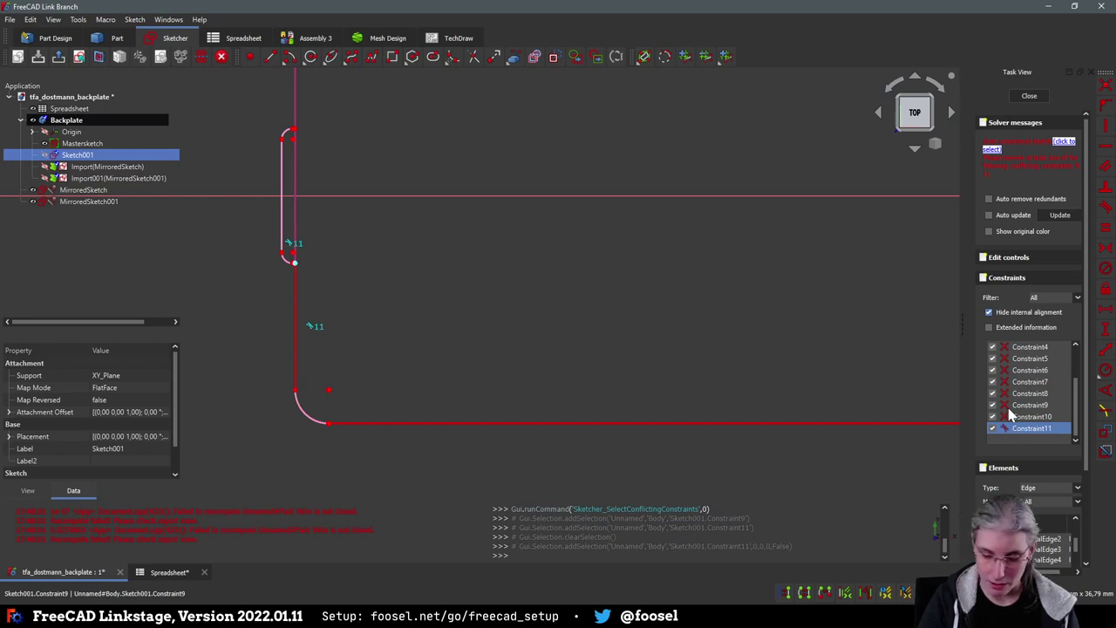
pyautogui.press('Delete')
pyautogui.scroll(5, 445, 241)
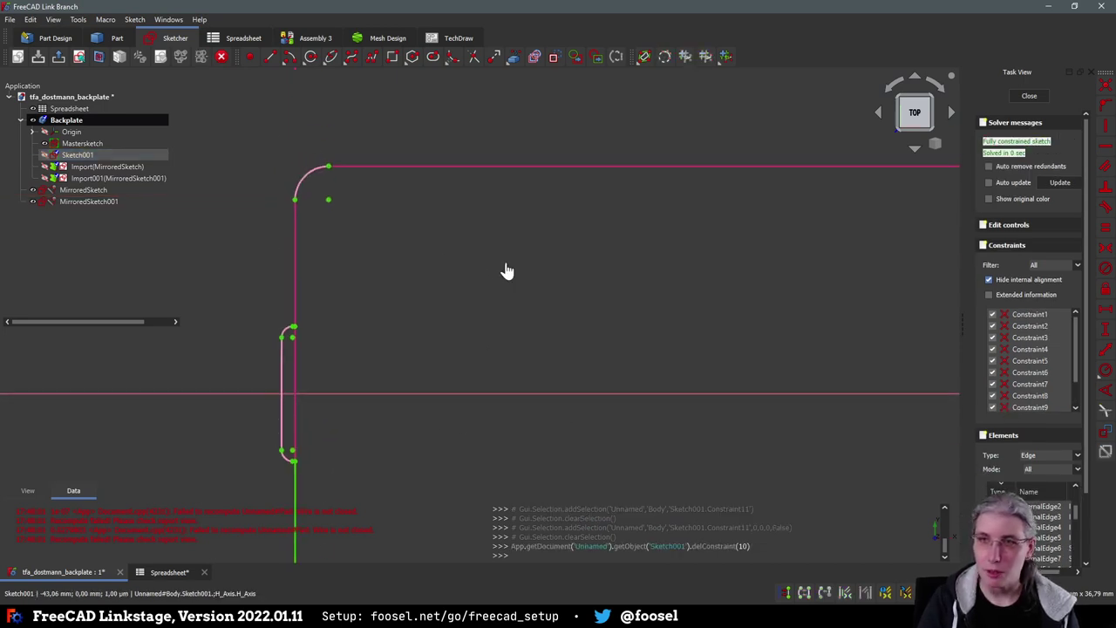
pyautogui.click(270, 65)
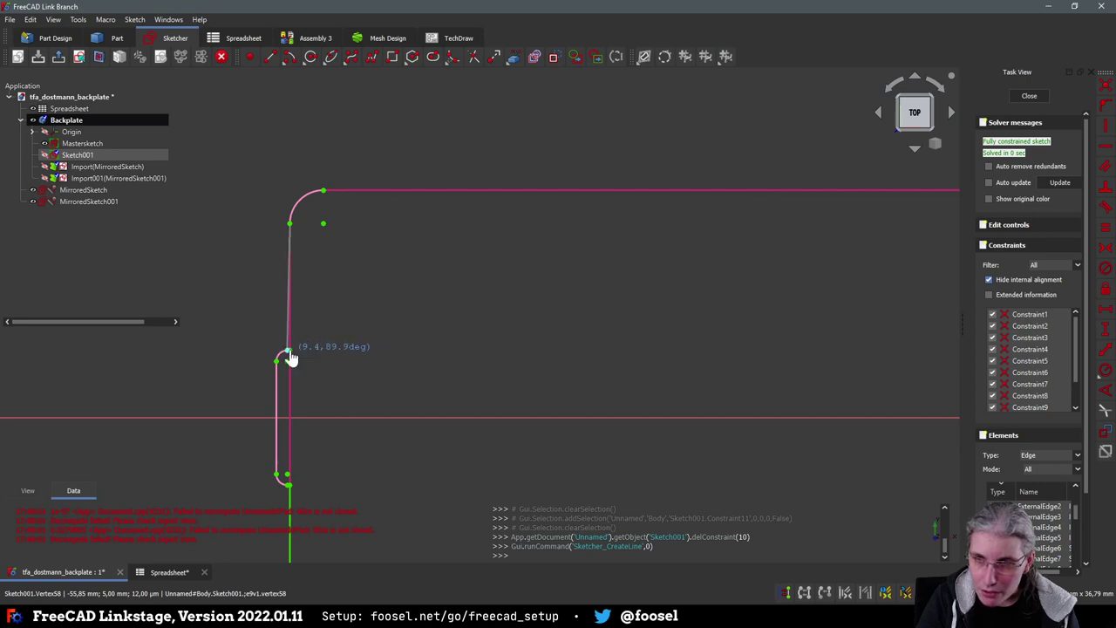
# Undo a misplaced slanted line and redraw the left line from the upper corner arc to the slot's top
pyautogui.click(290, 358)
pyautogui.scroll(5, 287, 353)
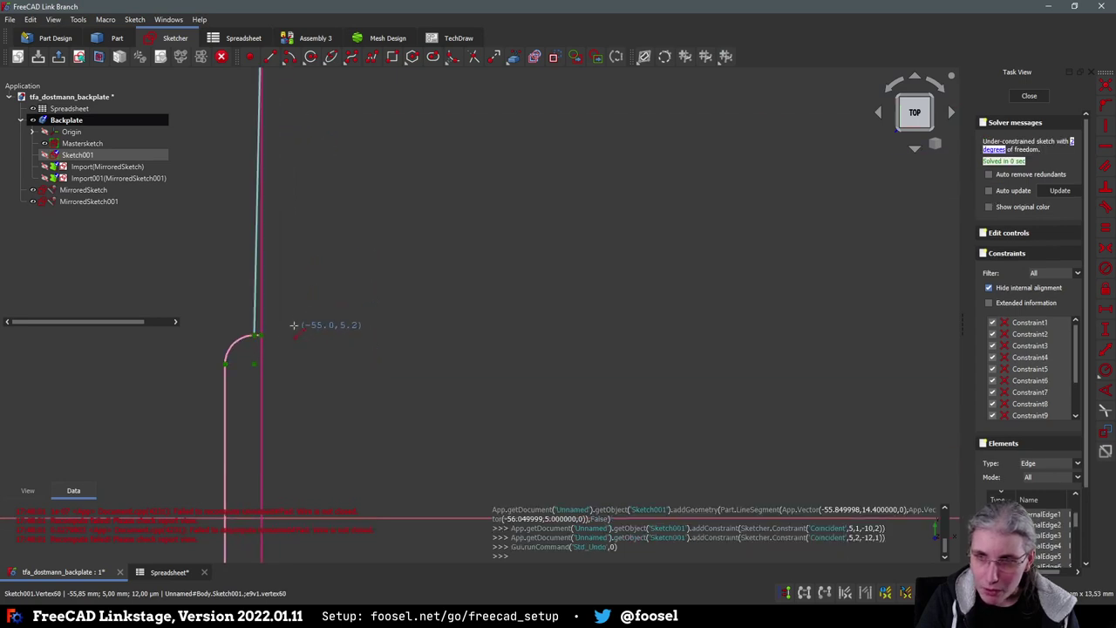
pyautogui.hotkey('ctrl', 'z')
pyautogui.hotkey('ctrl', 'z')
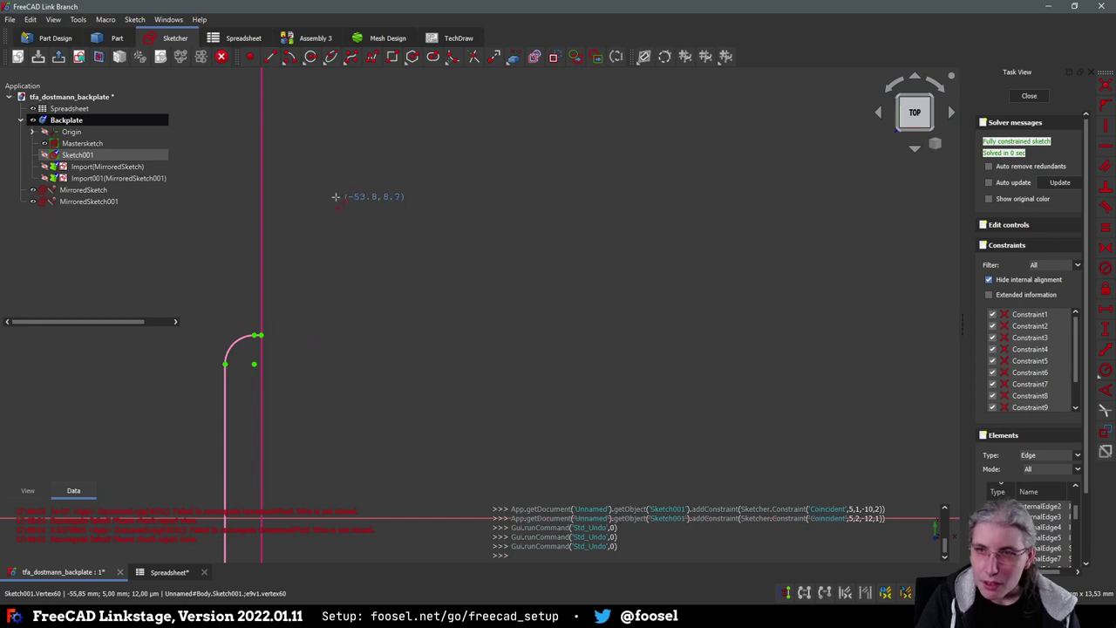
pyautogui.moveTo(335, 196); pyautogui.dragTo(371, 302, button='middle')
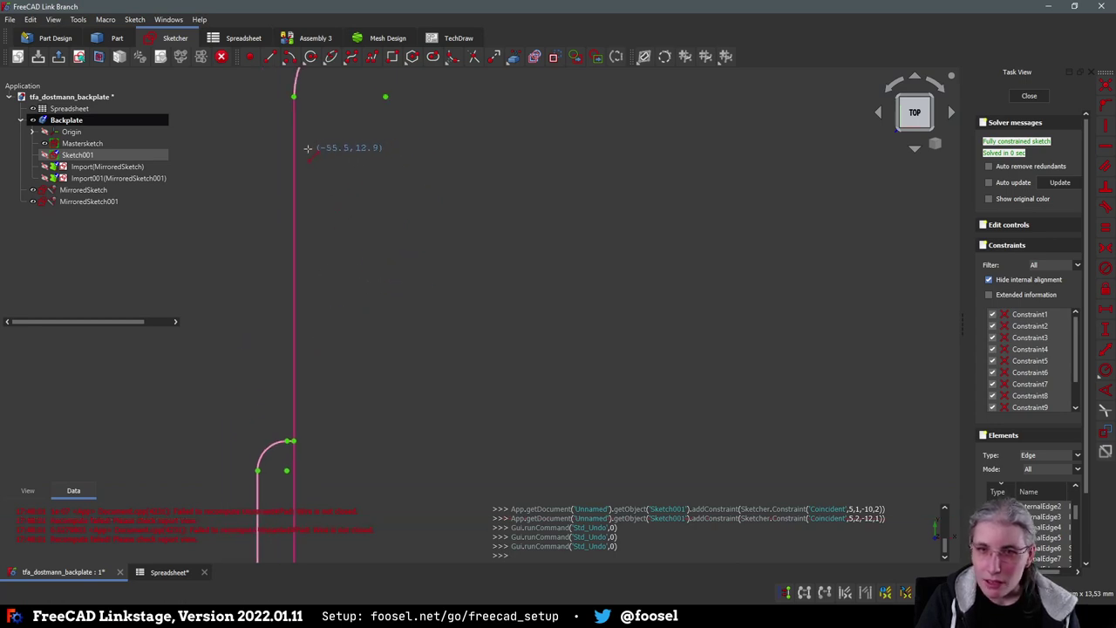
pyautogui.click(294, 96)
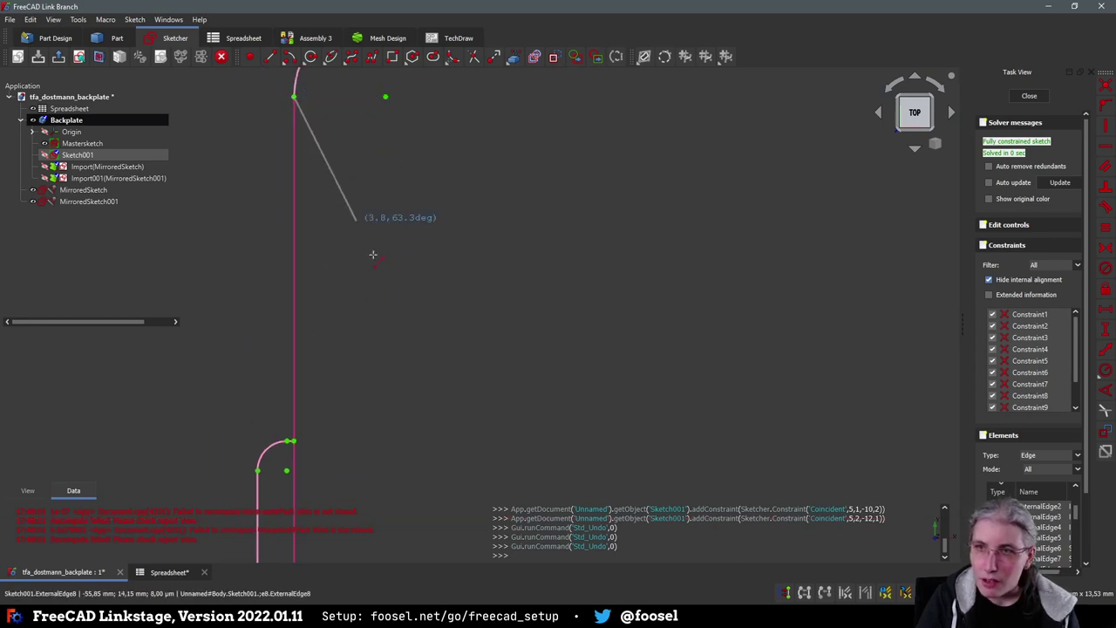
pyautogui.click(294, 440)
pyautogui.scroll(-2, 612, 307)
pyautogui.scroll(3, 461, 323)
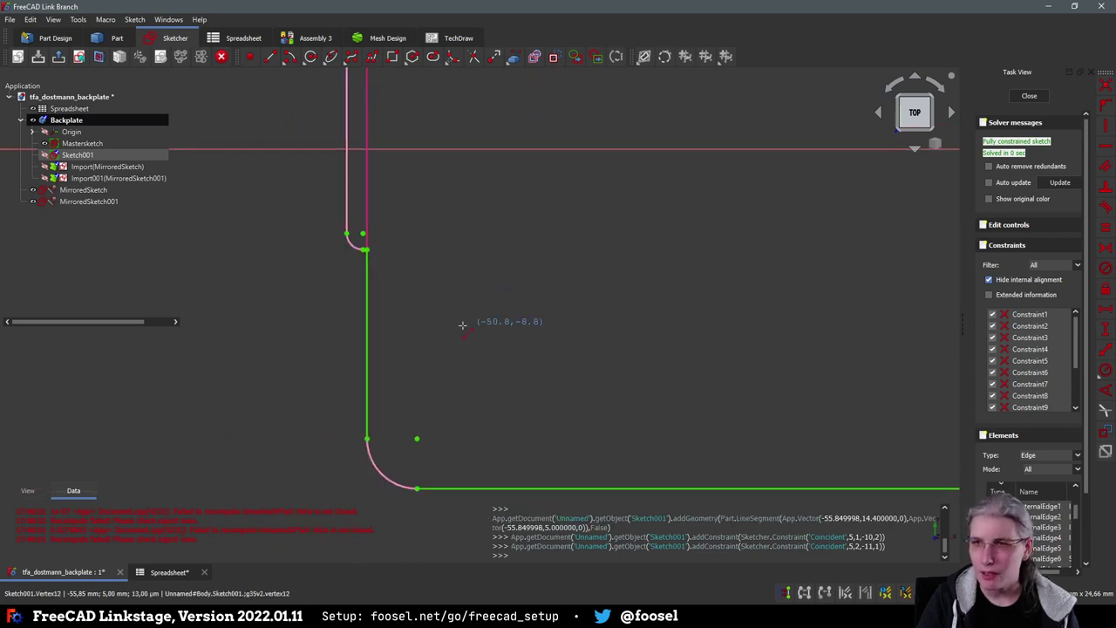
pyautogui.scroll(-5, 393, 279)
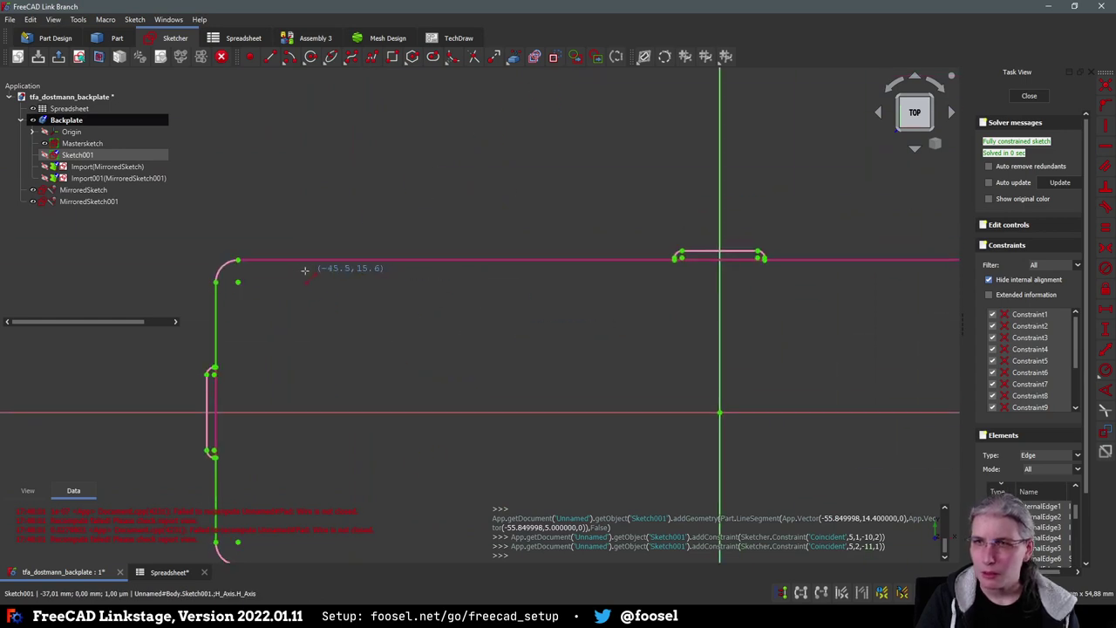
# Draw the top lines from the corner arc to the top slot and on to the top-right arc, closing the outline
pyautogui.click(238, 260)
pyautogui.moveTo(709, 322); pyautogui.dragTo(506, 297, button='middle')
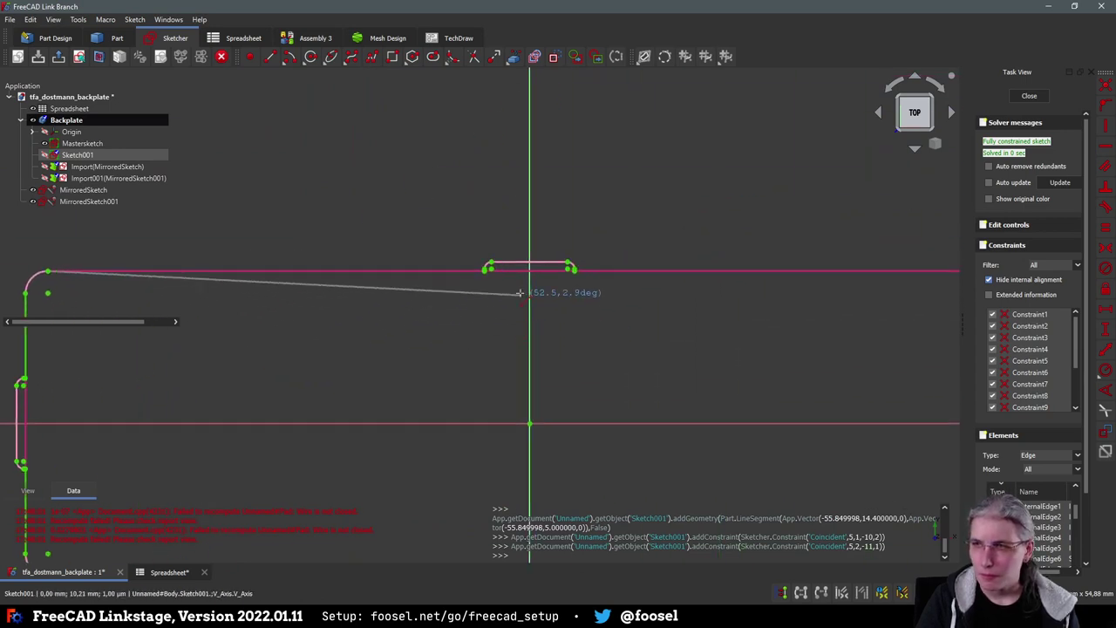
pyautogui.scroll(10, 497, 296)
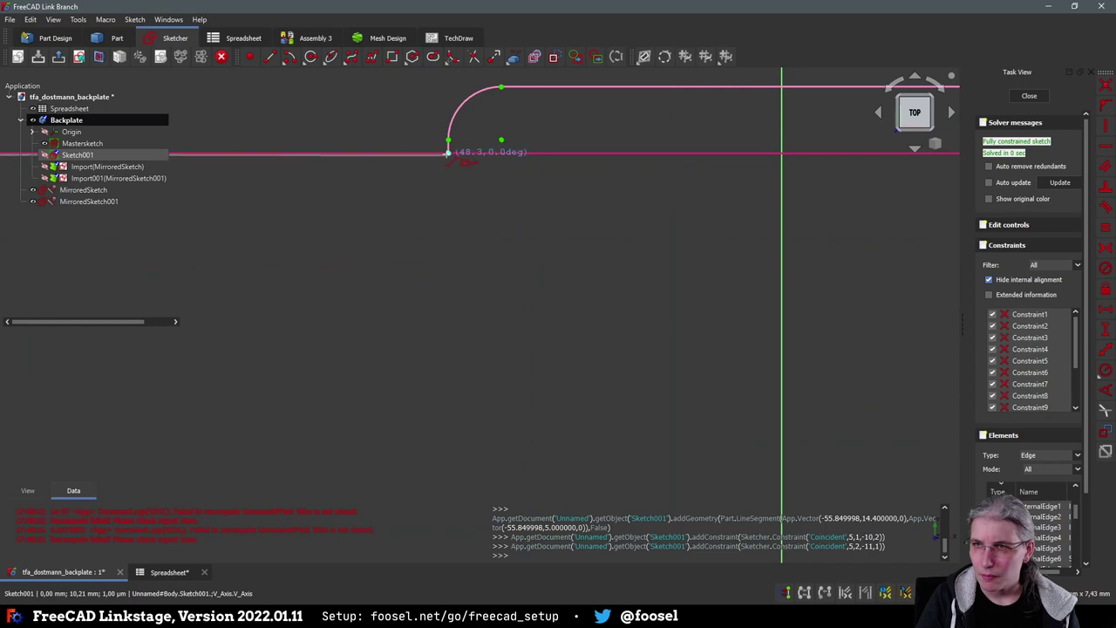
pyautogui.click(448, 155)
pyautogui.moveTo(704, 258)
pyautogui.mouseDown(button='middle')
pyautogui.moveTo(349, 305)
pyautogui.moveTo(596, 320)
pyautogui.mouseUp(button='middle')
pyautogui.scroll(-5, 597, 321)
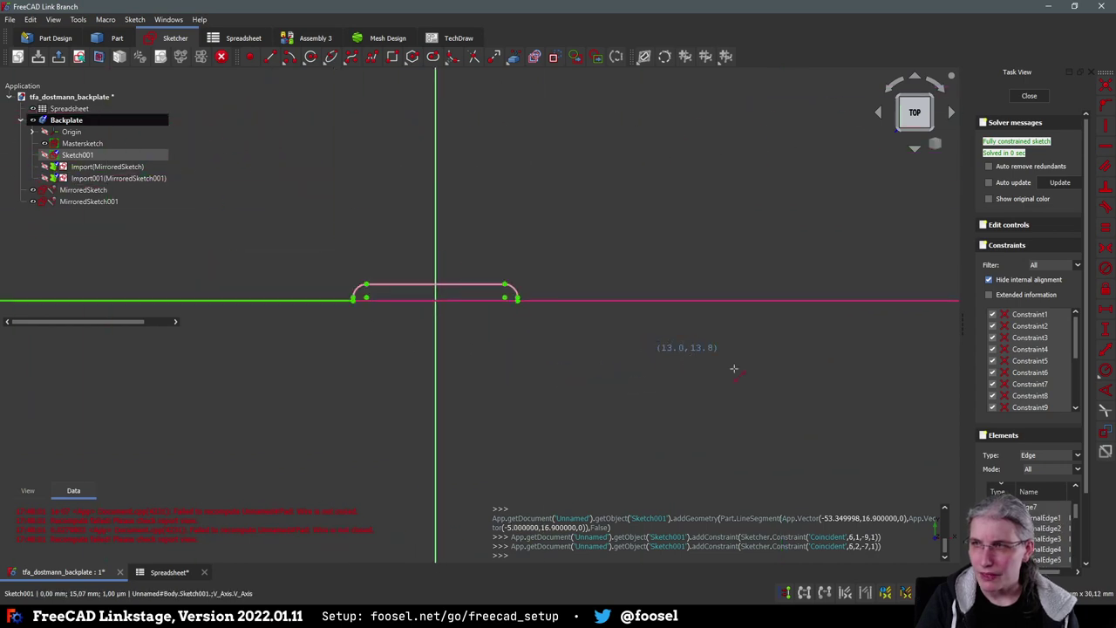
pyautogui.moveTo(649, 349)
pyautogui.mouseDown(button='middle')
pyautogui.moveTo(531, 426)
pyautogui.moveTo(393, 361)
pyautogui.mouseUp(button='middle')
pyautogui.scroll(5, 666, 408)
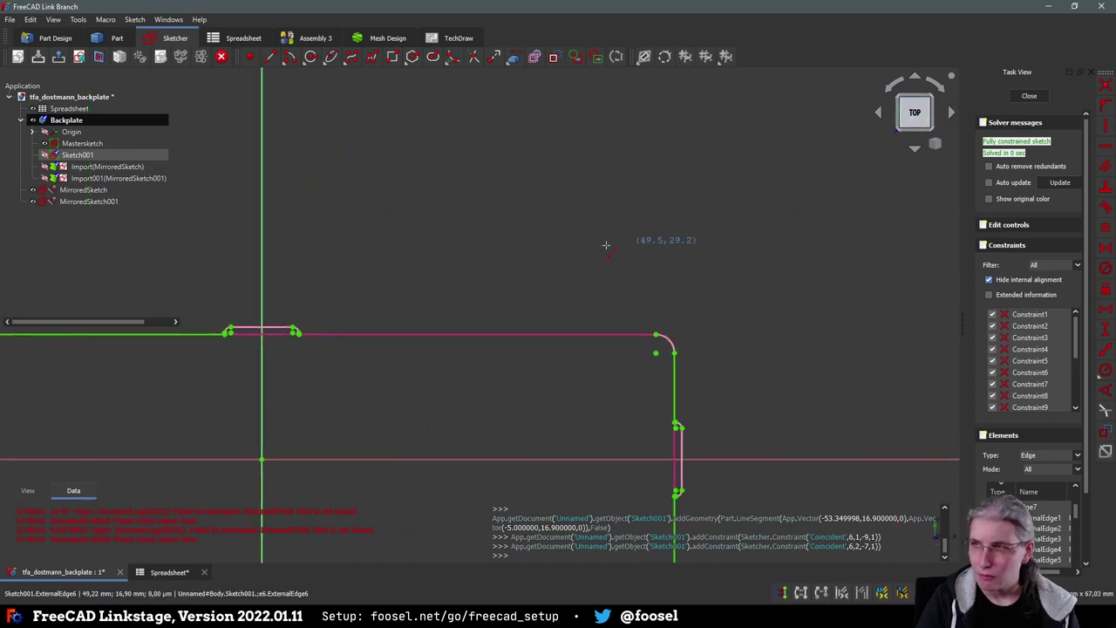
pyautogui.click(296, 333)
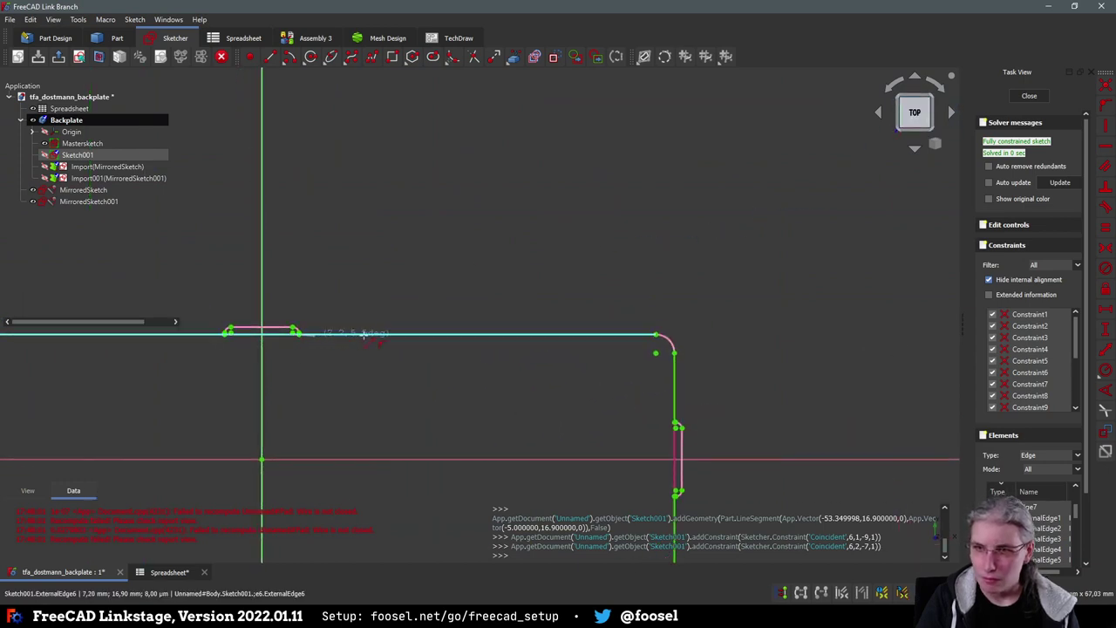
pyautogui.click(658, 341)
pyautogui.scroll(-5, 549, 279)
pyautogui.scroll(2, 523, 340)
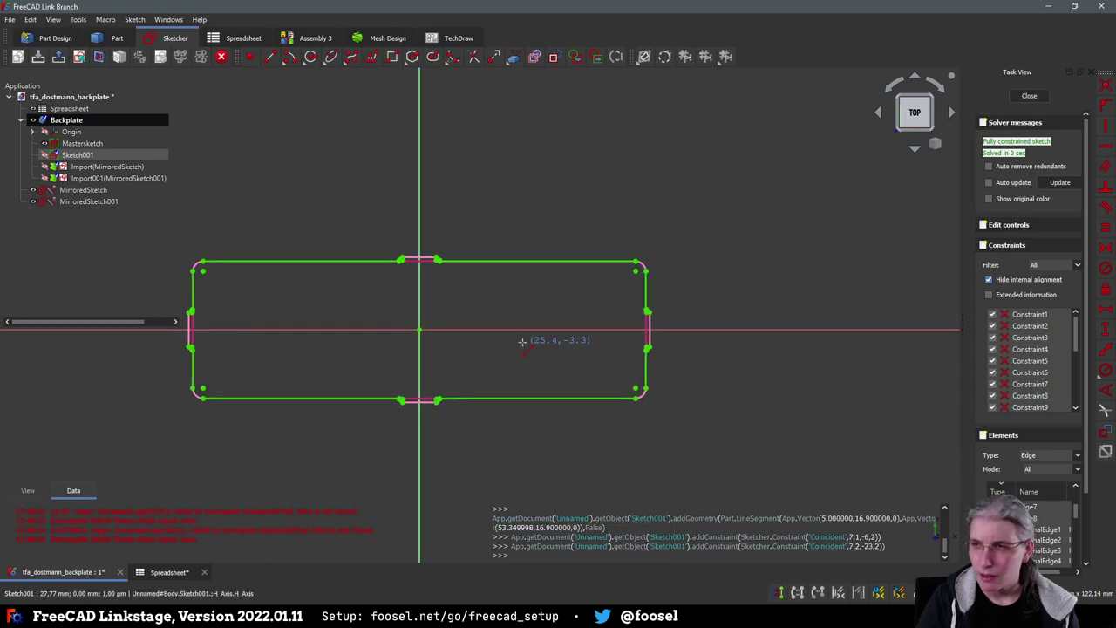
pyautogui.moveTo(356, 339)
pyautogui.mouseDown(button='middle')
pyautogui.moveTo(390, 399)
pyautogui.moveTo(417, 404)
pyautogui.moveTo(406, 401)
pyautogui.mouseUp(button='middle')
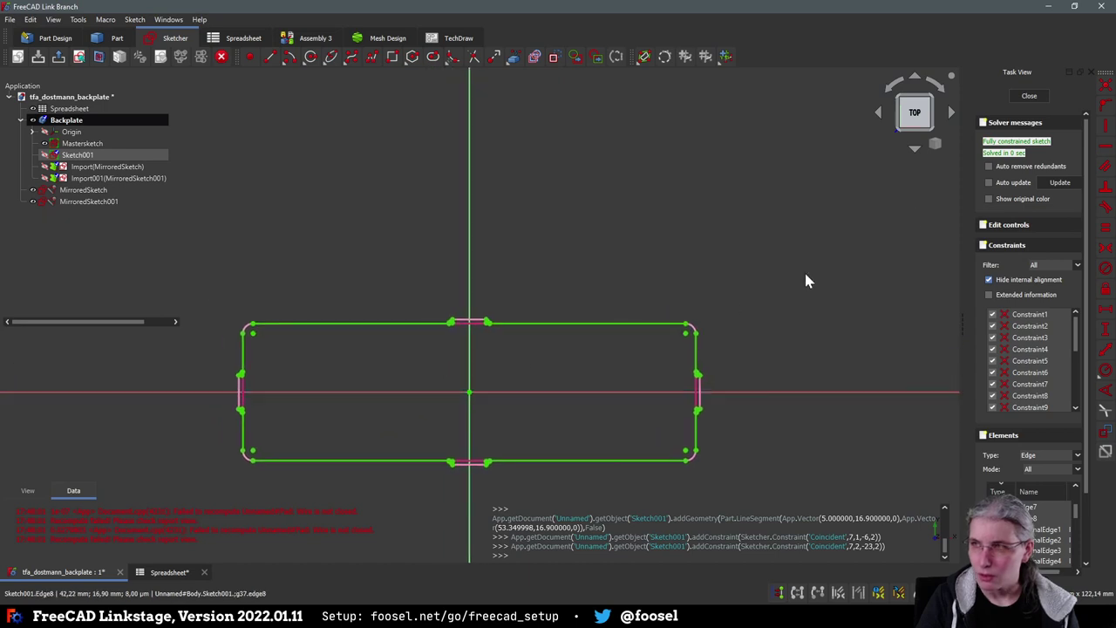
# Close Sketch001 and pad it with length formula <<Spreadsheet>>.plate_thickness (5,25 mm)
pyautogui.click(1028, 97)
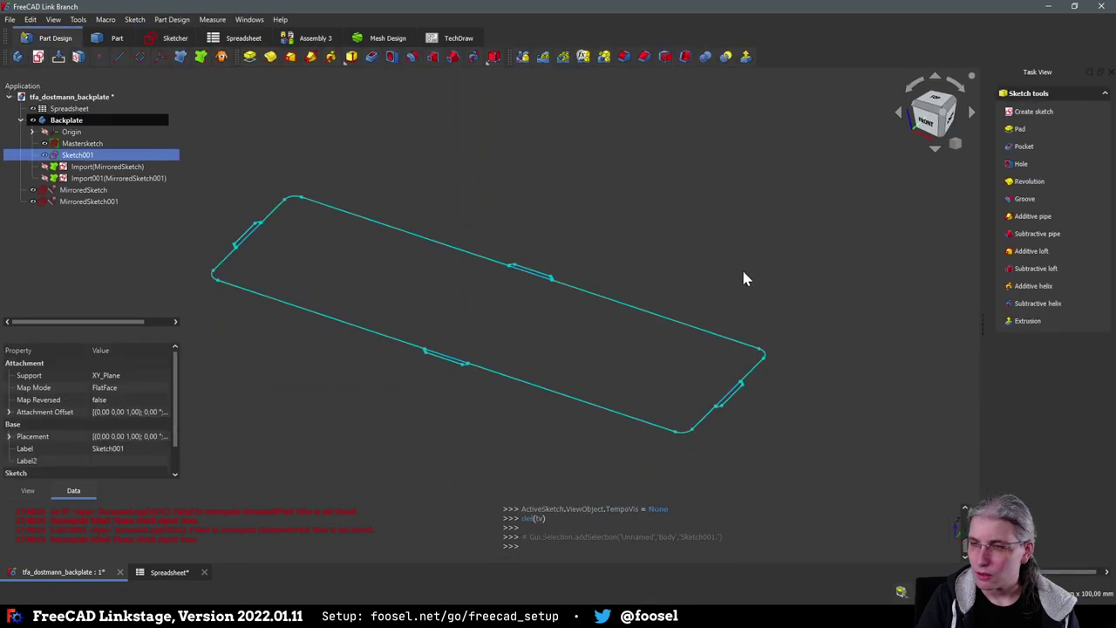
pyautogui.click(250, 56)
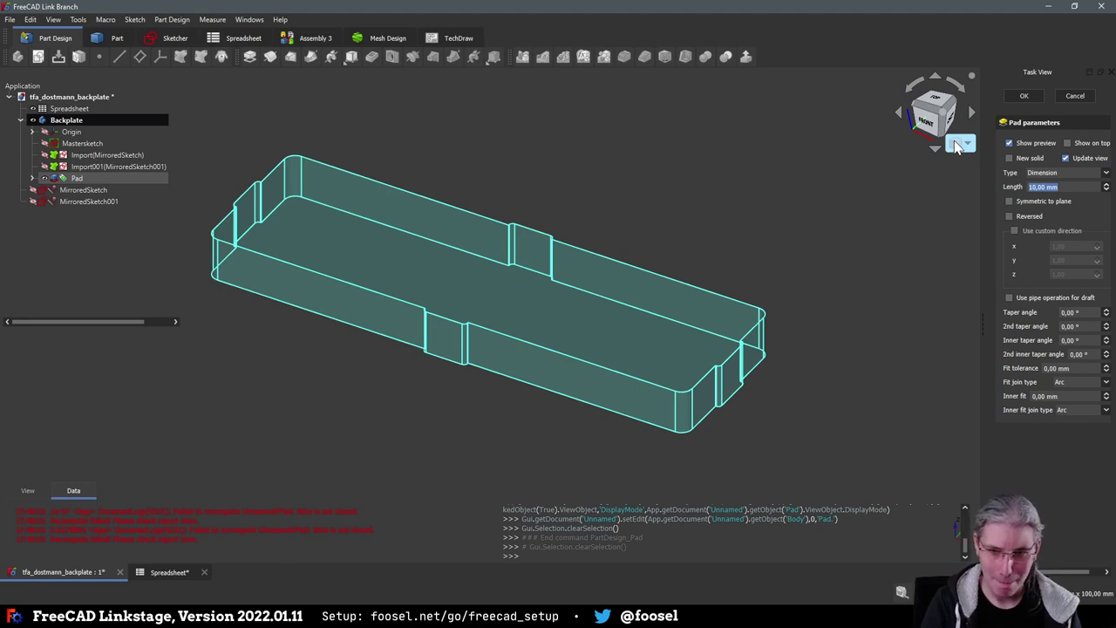
pyautogui.write('<<Sprea')
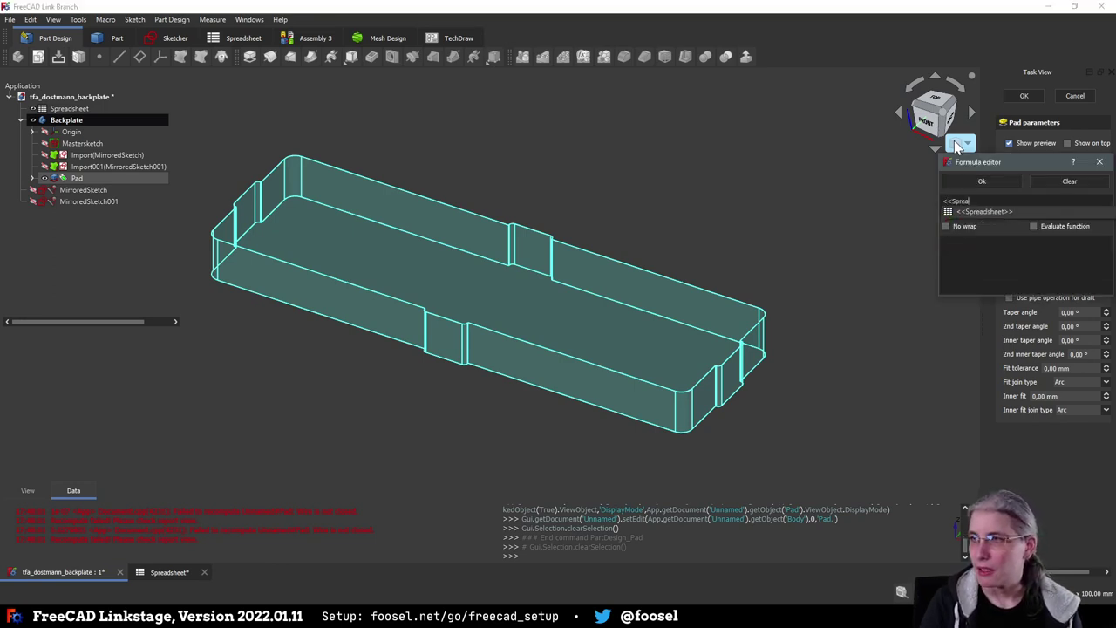
pyautogui.press('Down')
pyautogui.press('Return')
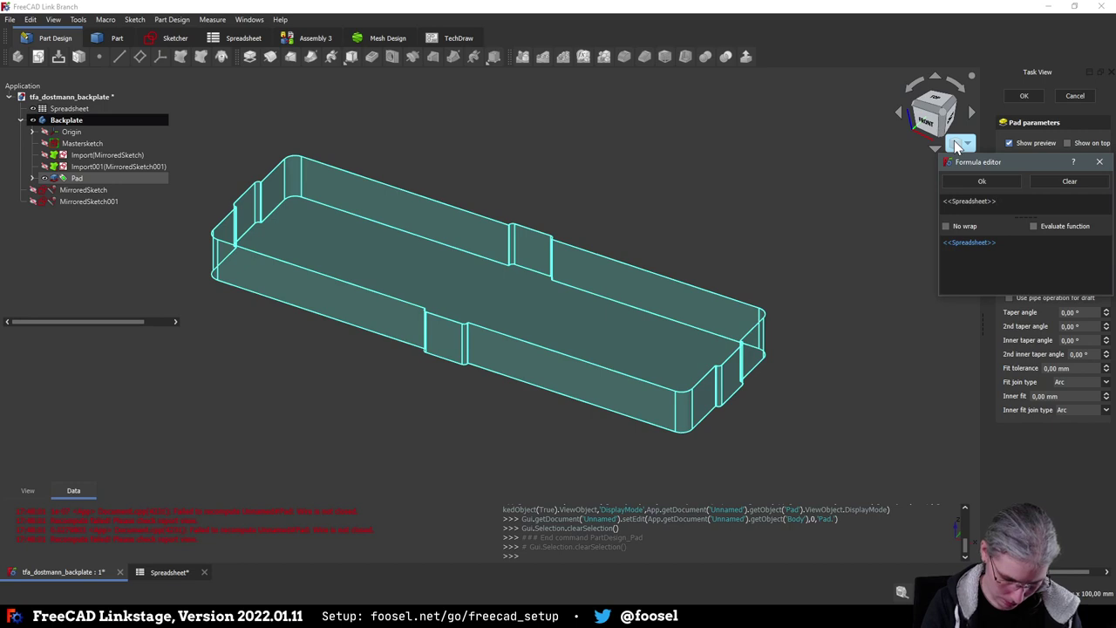
pyautogui.write('plate')
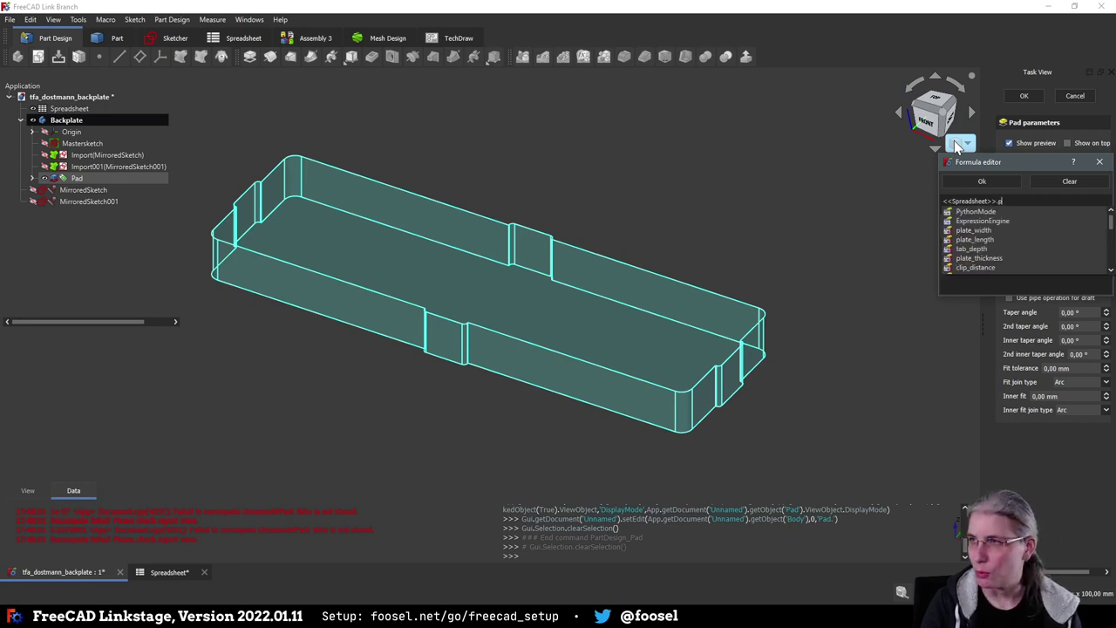
pyautogui.press('Down')
pyautogui.press('Down')
pyautogui.press('Down')
pyautogui.press('Return')
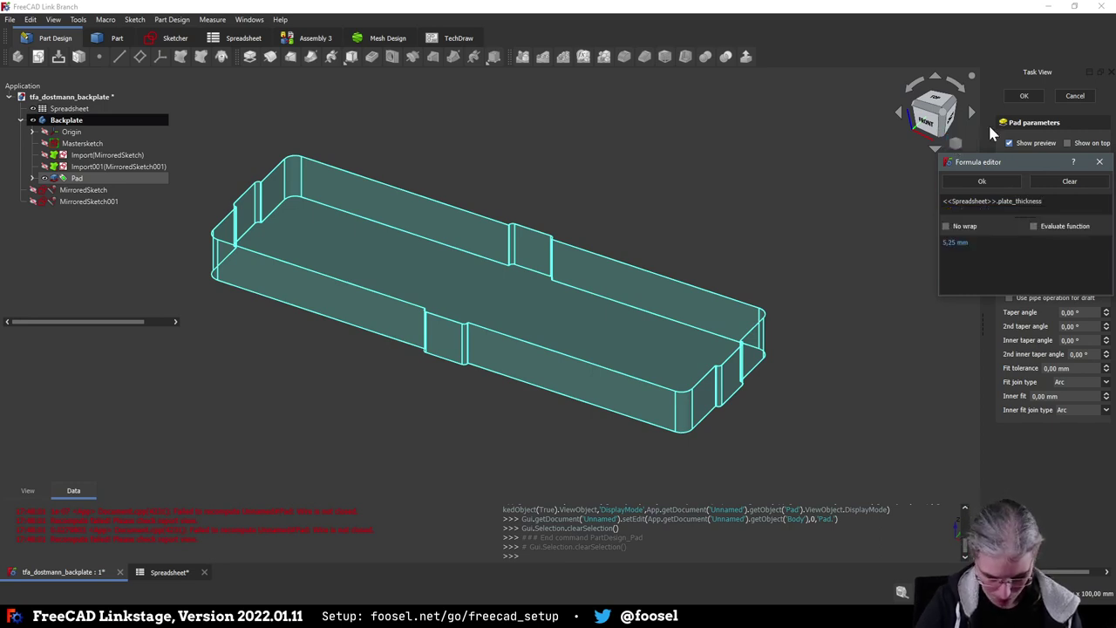
pyautogui.click(976, 181)
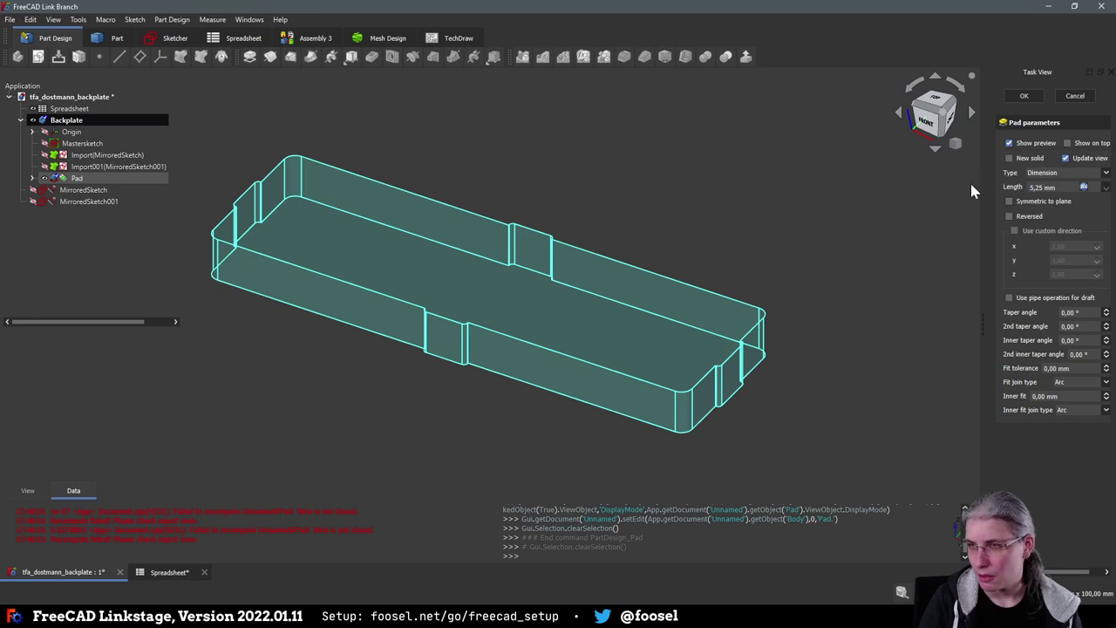
pyautogui.click(1023, 95)
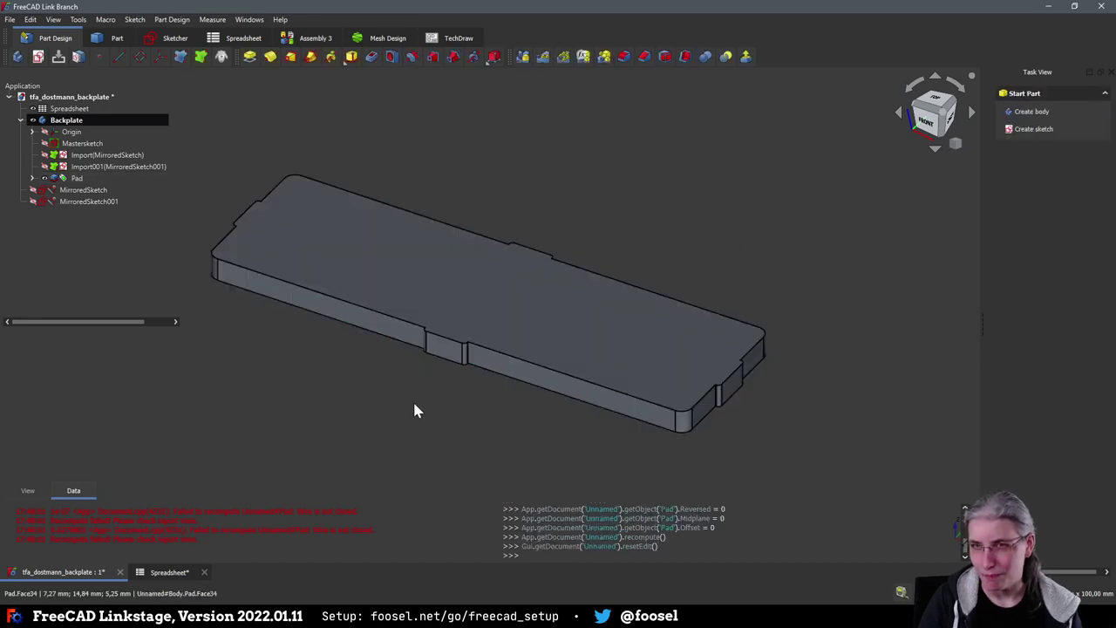
pyautogui.moveTo(485, 435)
pyautogui.mouseDown(button='middle')
pyautogui.moveTo(593, 453)
pyautogui.moveTo(558, 403)
pyautogui.moveTo(535, 459)
pyautogui.moveTo(543, 401)
pyautogui.moveTo(466, 306)
pyautogui.moveTo(423, 197)
pyautogui.moveTo(386, 292)
pyautogui.moveTo(455, 413)
pyautogui.moveTo(496, 454)
pyautogui.mouseUp(button='middle')
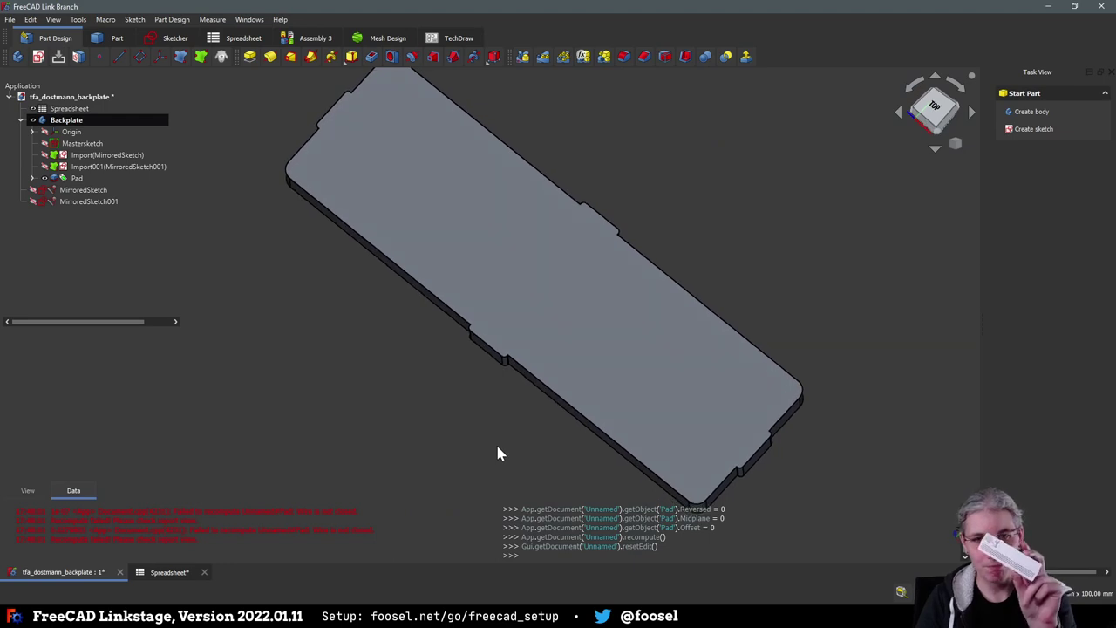
pyautogui.moveTo(497, 453); pyautogui.dragTo(665, 453, button='middle')
pyautogui.moveTo(224, 358); pyautogui.dragTo(469, 399, button='middle')
pyautogui.click(934, 122)
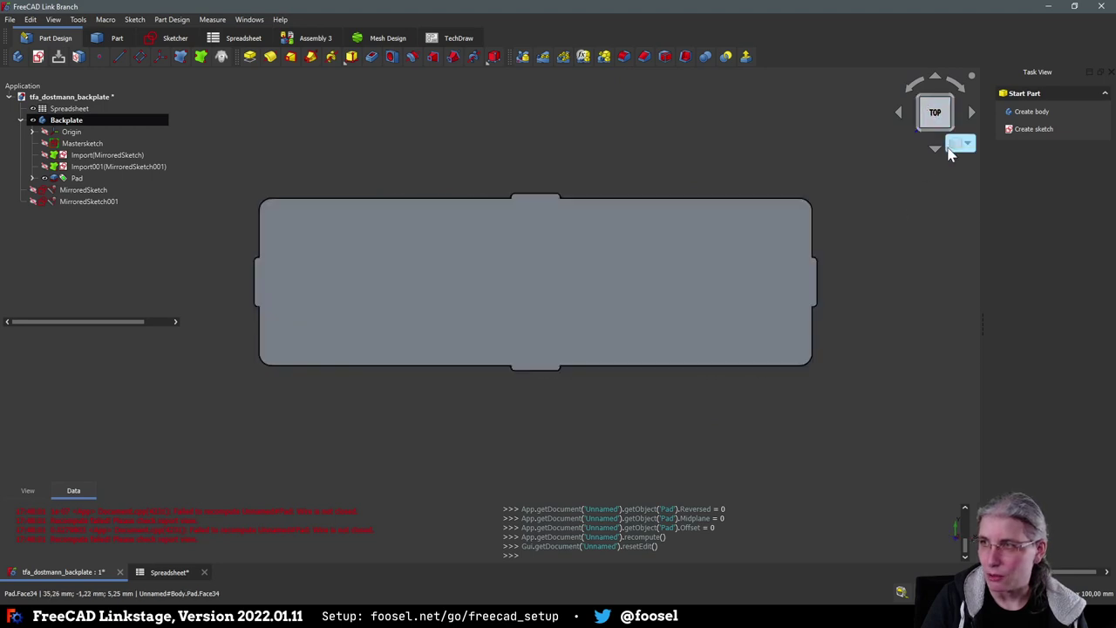
pyautogui.moveTo(431, 466); pyautogui.dragTo(469, 421, button='middle')
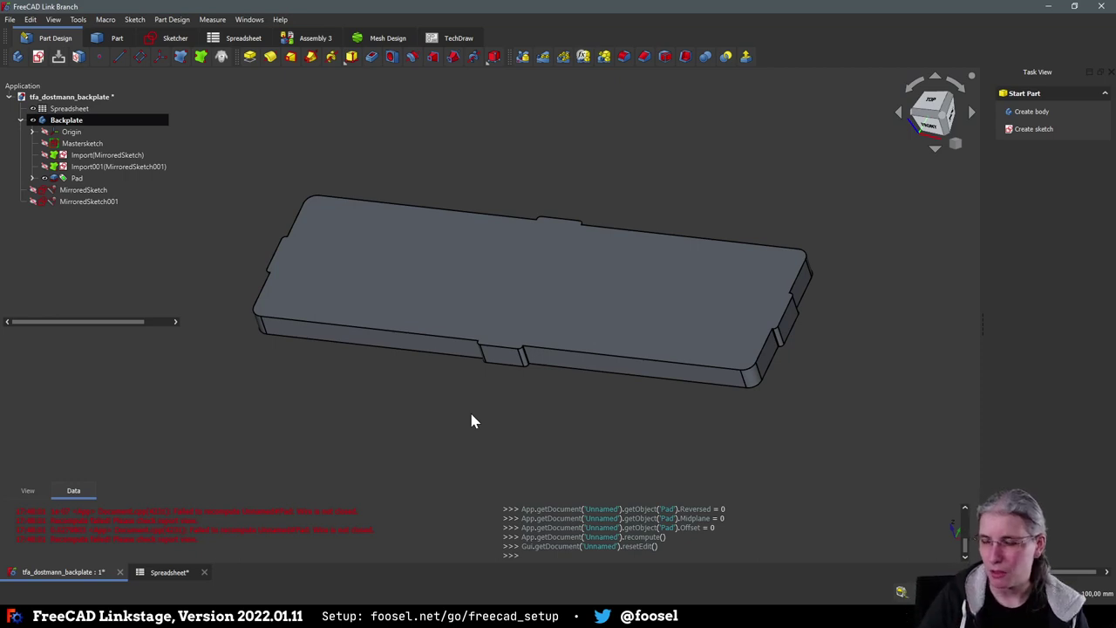
pyautogui.moveTo(541, 451); pyautogui.dragTo(538, 478, button='middle')
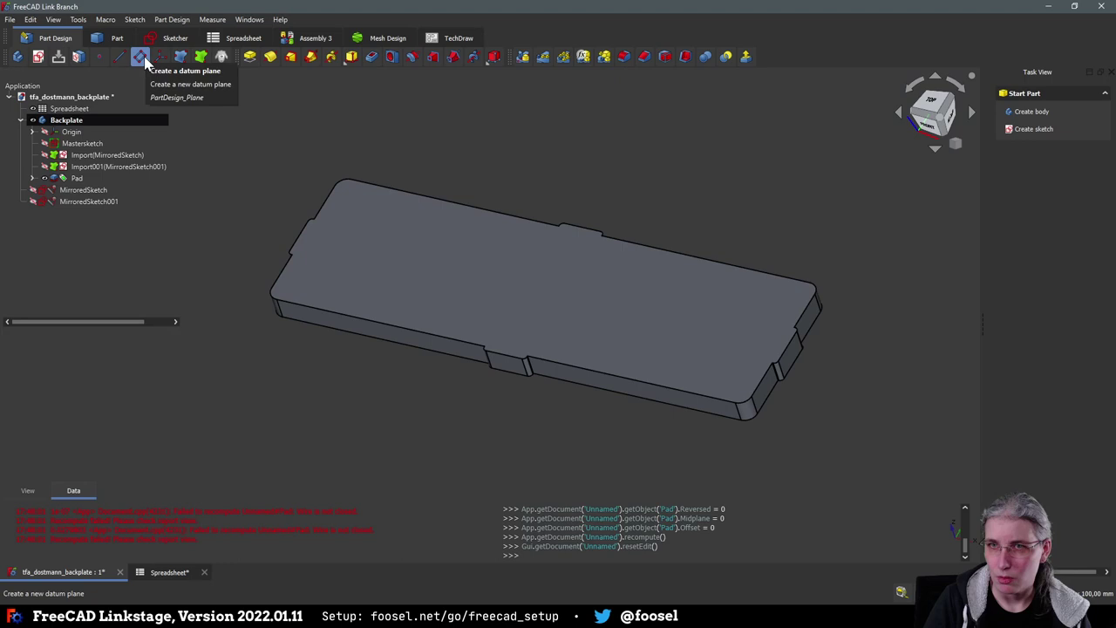
# Place a DatumPlane on the pad's top face, then select it and create Sketch002
pyautogui.click(453, 238)
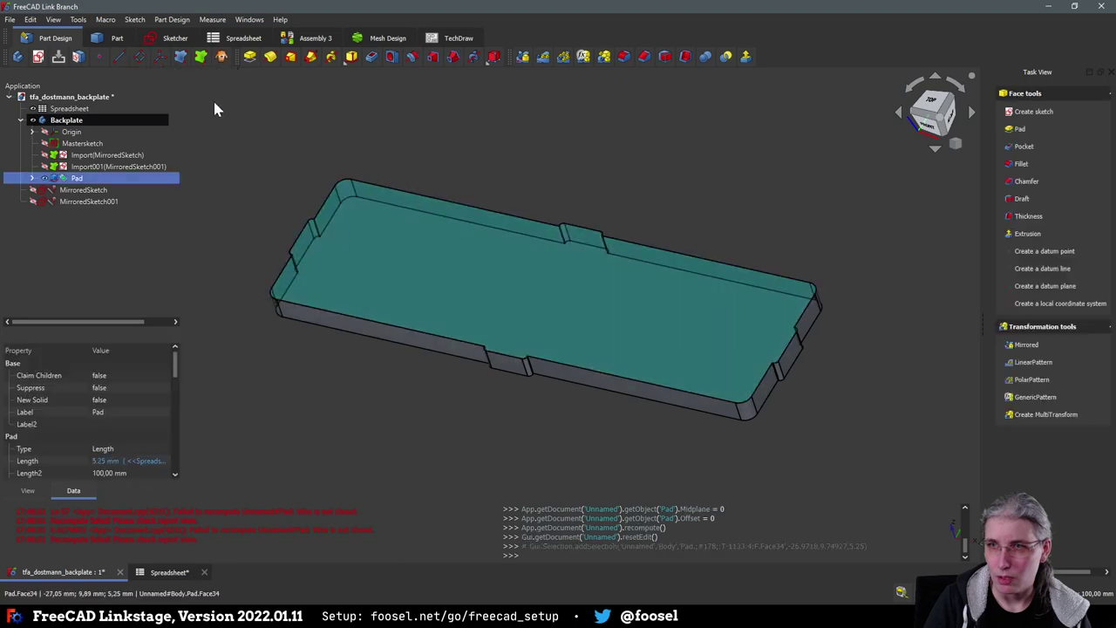
pyautogui.click(139, 56)
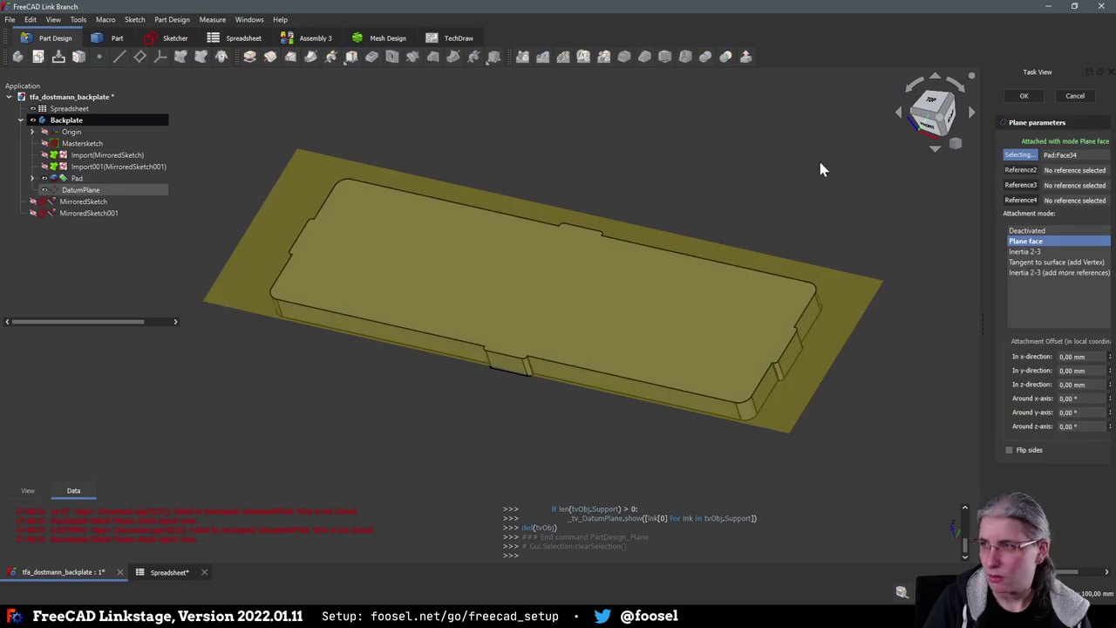
pyautogui.click(1023, 95)
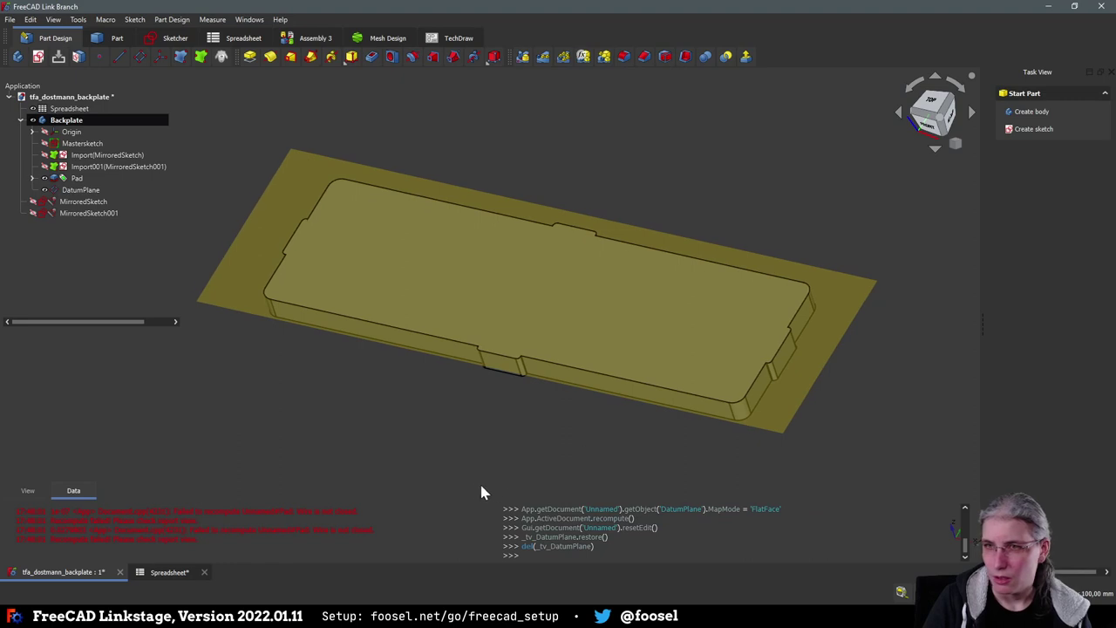
pyautogui.click(265, 193)
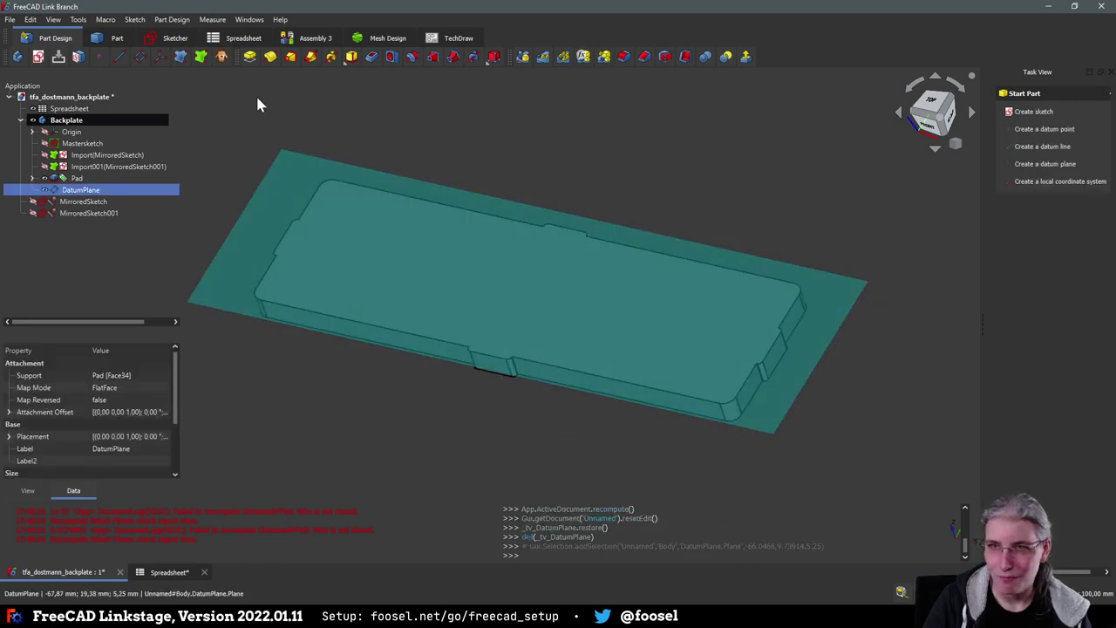
pyautogui.click(253, 98)
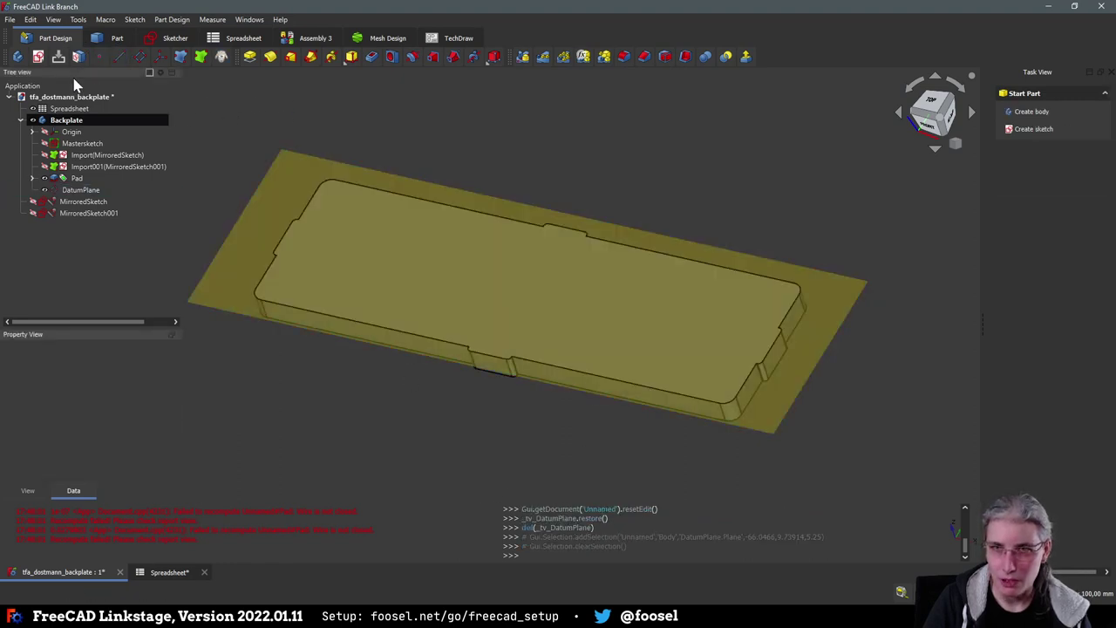
pyautogui.click(37, 57)
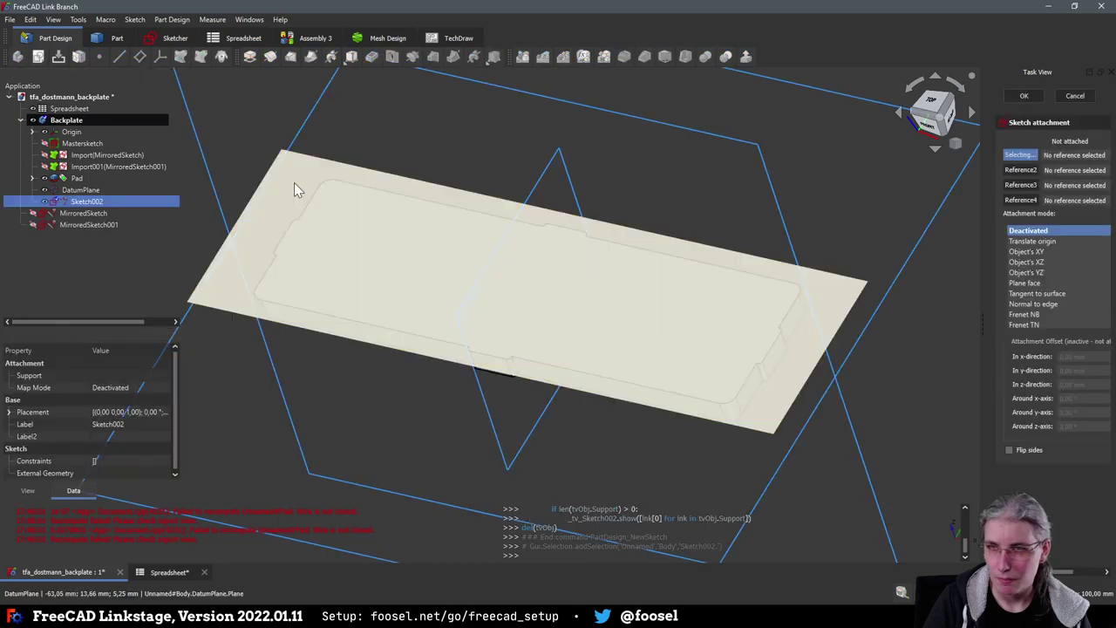
# Attach Sketch002 to the DatumPlane and hide the Pad
pyautogui.click(294, 183)
pyautogui.click(1023, 96)
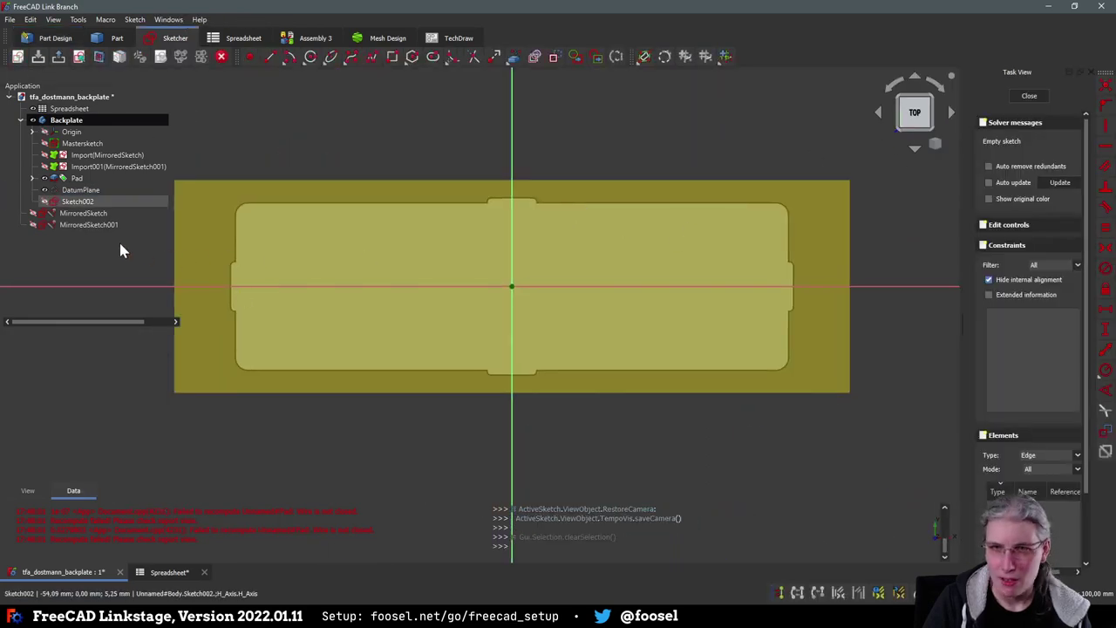
pyautogui.click(44, 179)
# Export Mastersketch's four inner outline edges (top, left, bottom, right) as selected geometry
pyautogui.click(45, 145)
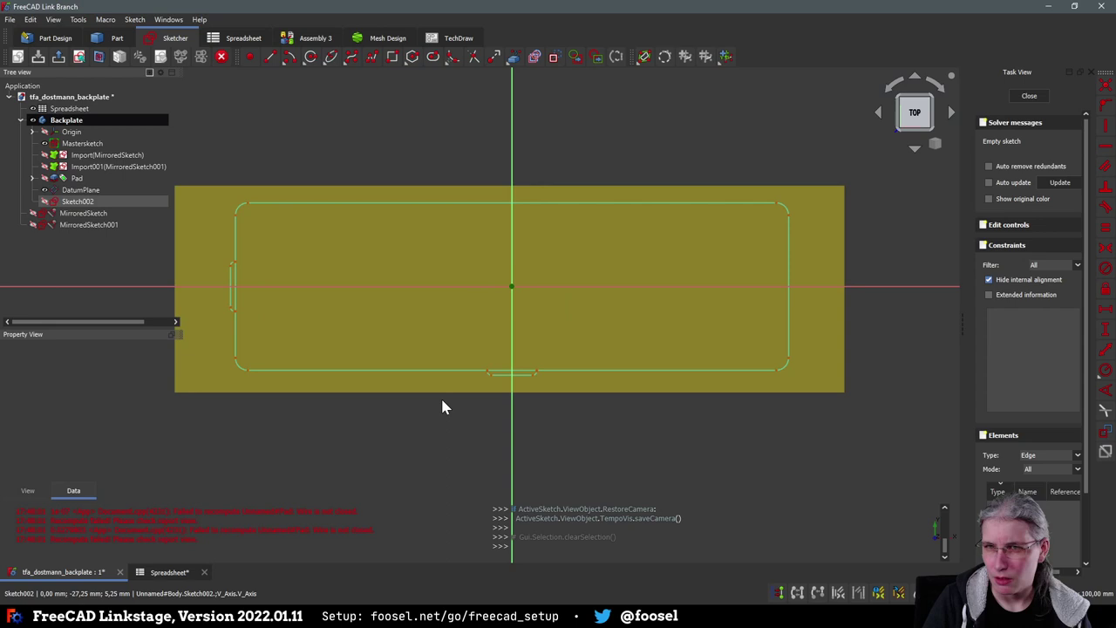
pyautogui.click(74, 146)
pyautogui.doubleClick(74, 146)
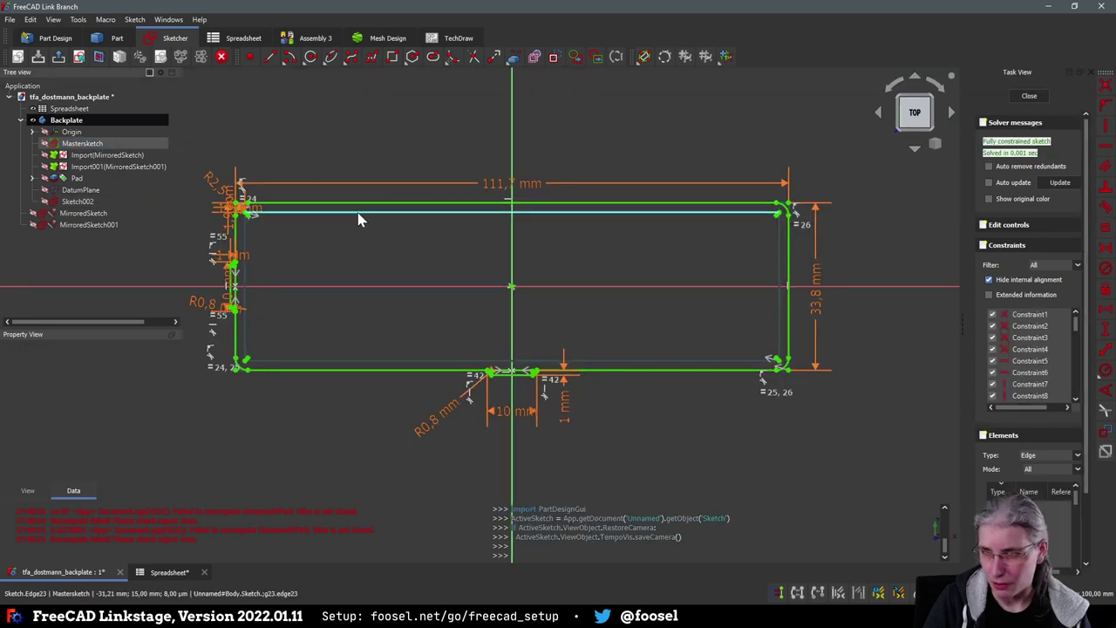
pyautogui.click(316, 214)
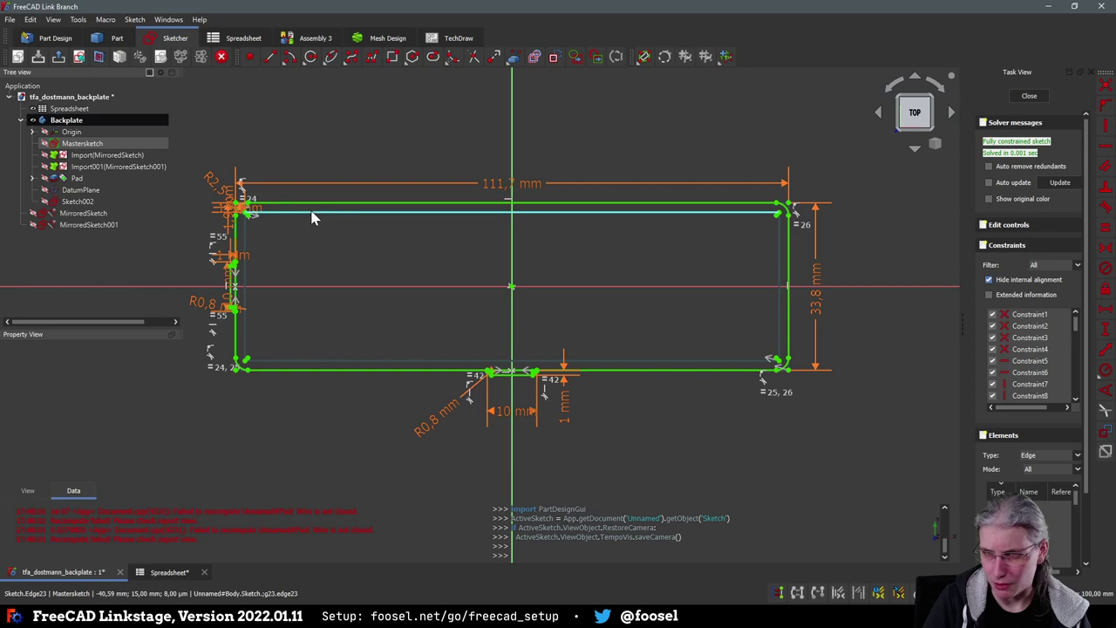
pyautogui.click(248, 235)
pyautogui.click(290, 368)
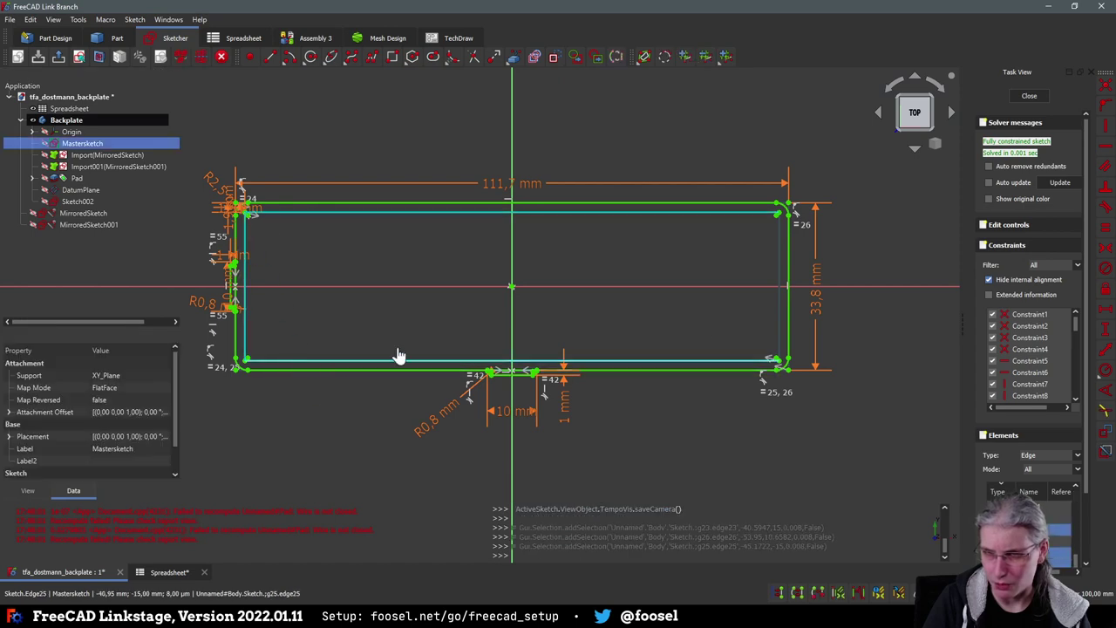
pyautogui.click(779, 298)
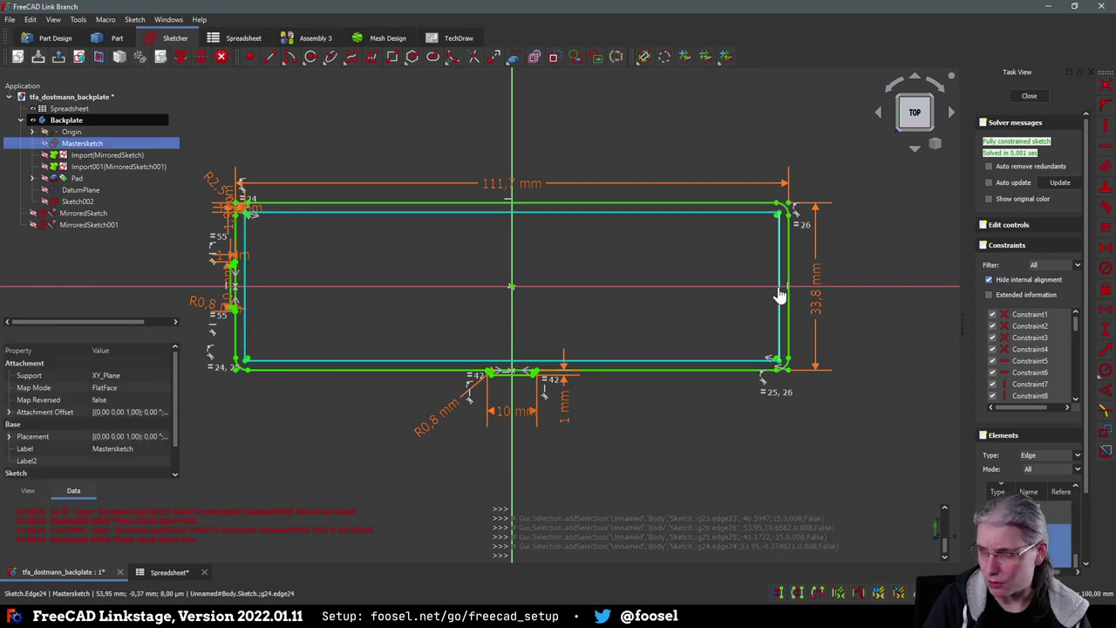
pyautogui.click(553, 58)
pyautogui.click(1028, 96)
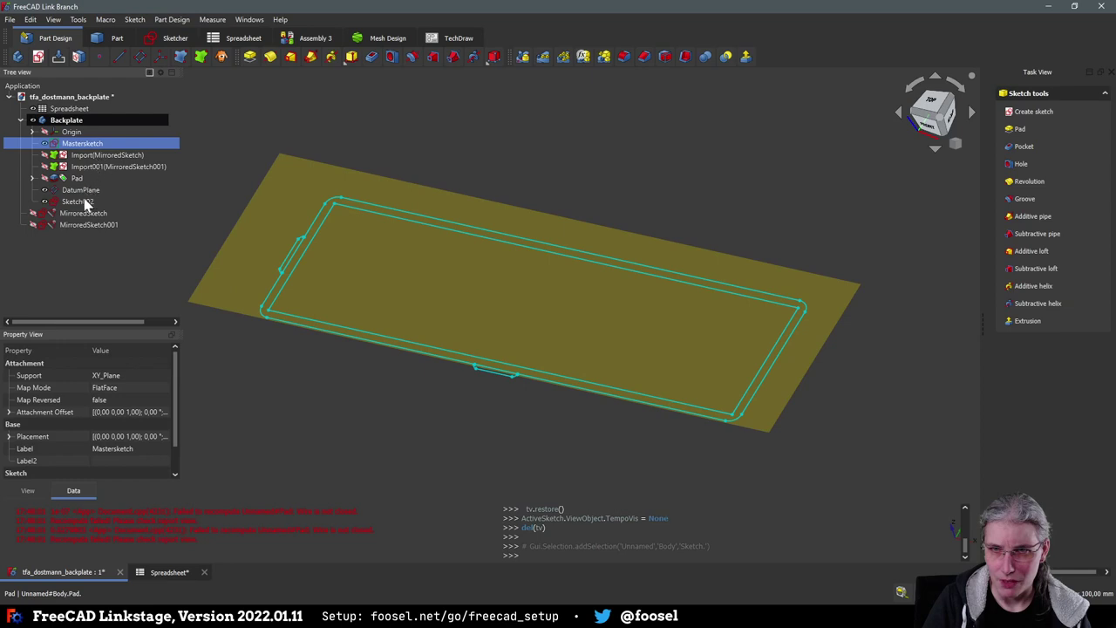
pyautogui.doubleClick(80, 201)
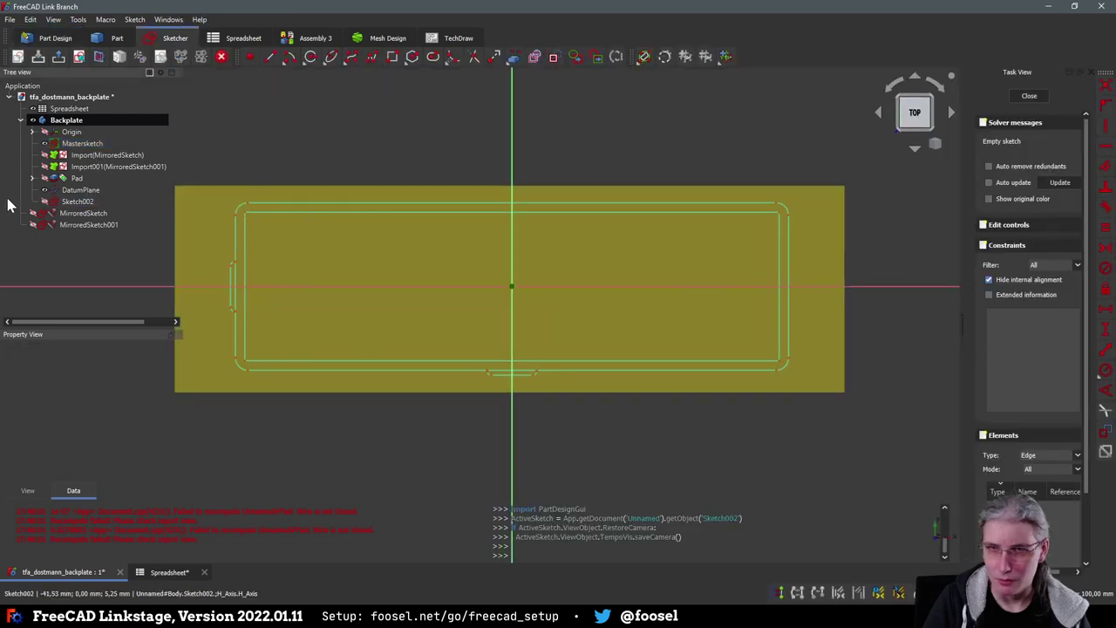
# Bring the four inner rectangle edges into Sketch002 as external geometry
pyautogui.click(44, 180)
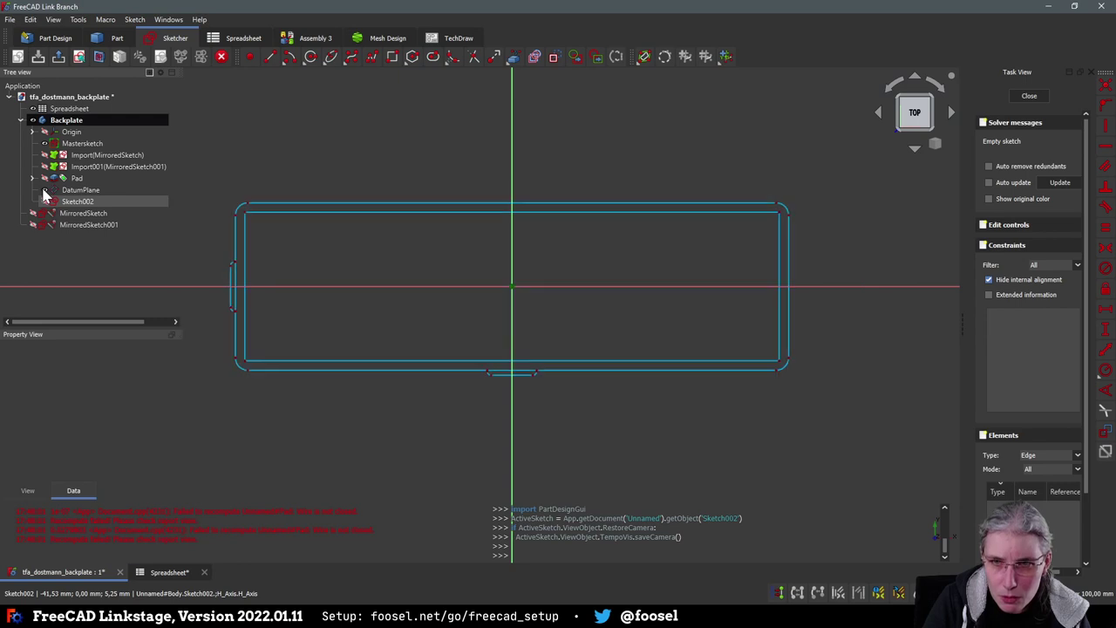
pyautogui.click(519, 59)
pyautogui.click(359, 211)
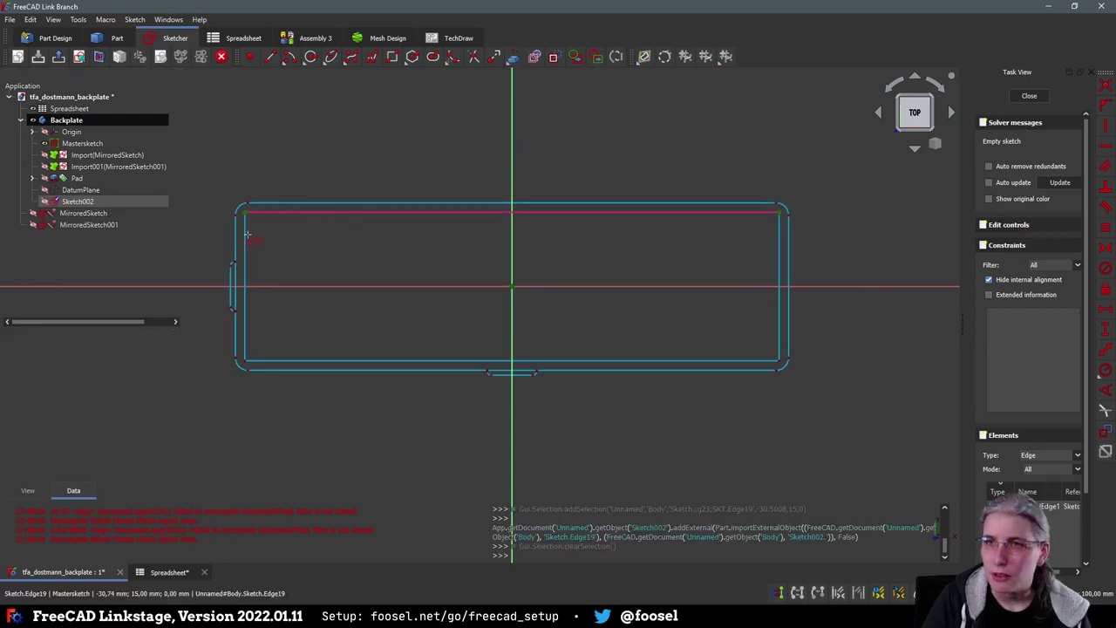
pyautogui.click(245, 248)
pyautogui.click(288, 358)
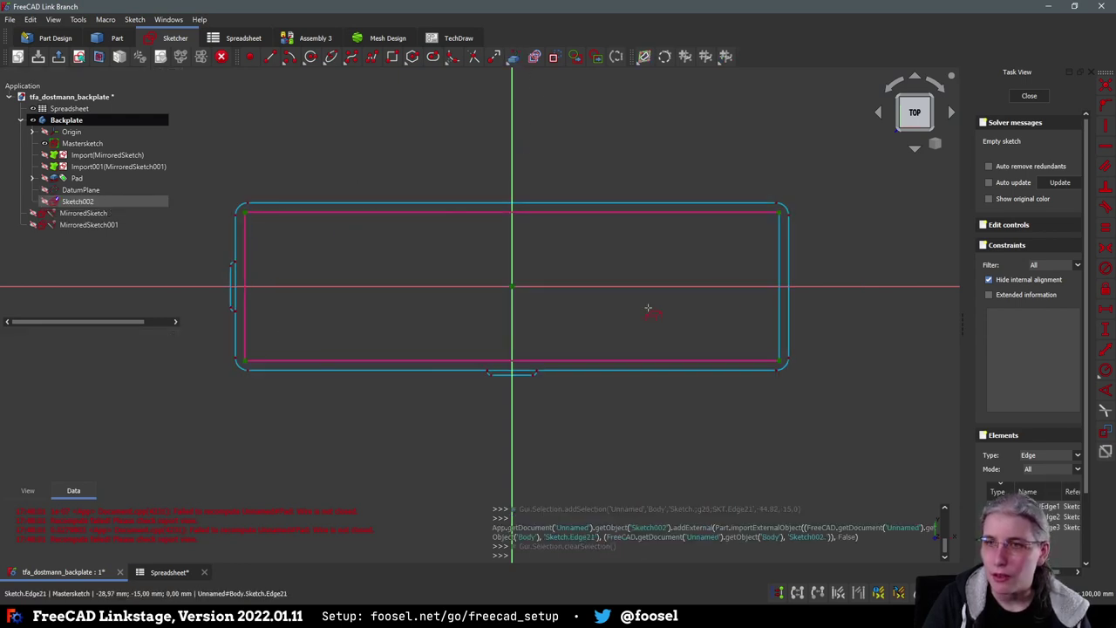
pyautogui.click(779, 301)
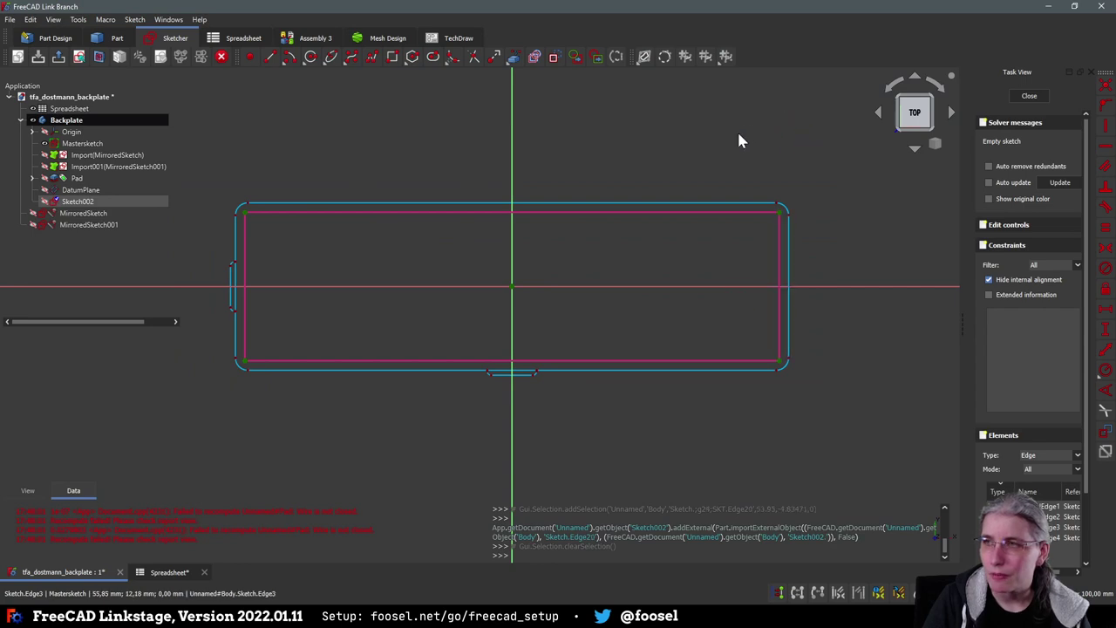
# Toggle the four external edges to construction and close Sketch002
pyautogui.click(781, 262)
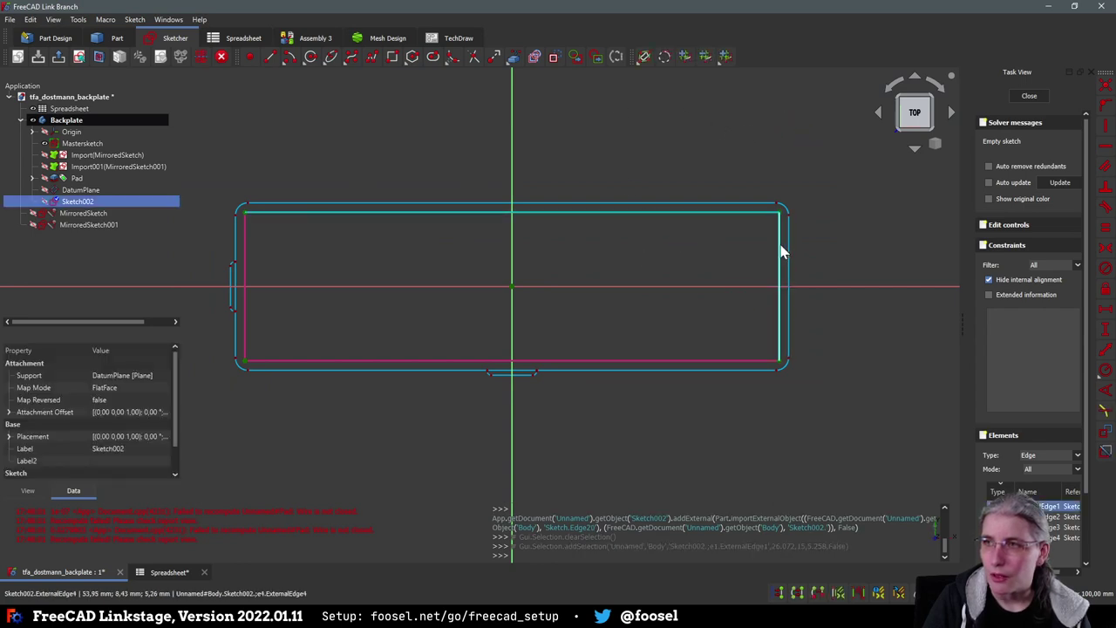
pyautogui.click(781, 251)
pyautogui.click(753, 363)
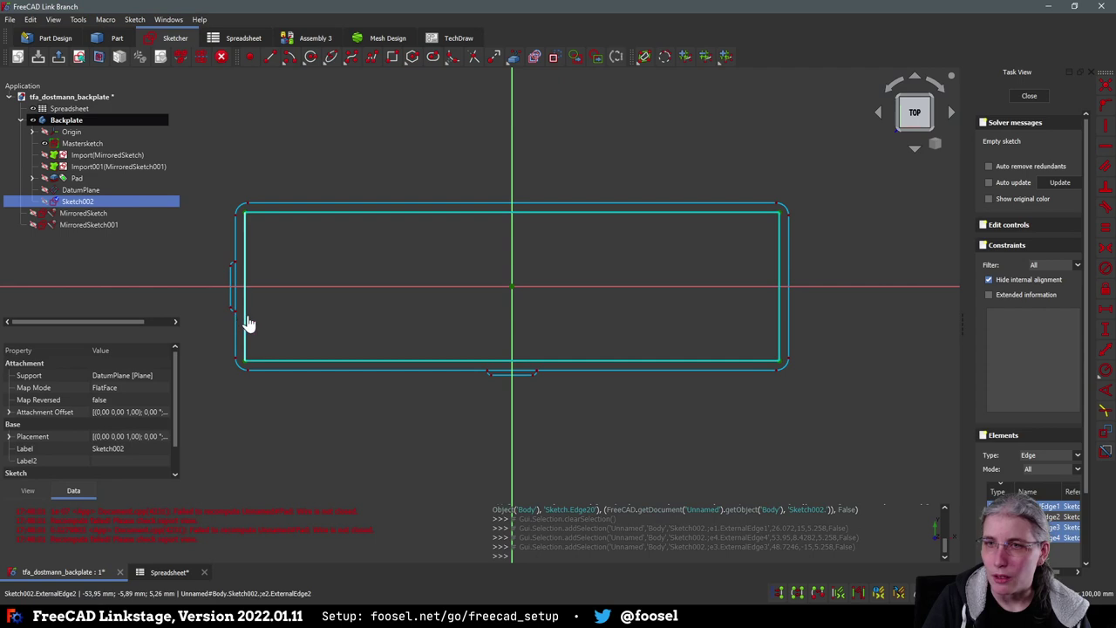
pyautogui.click(249, 323)
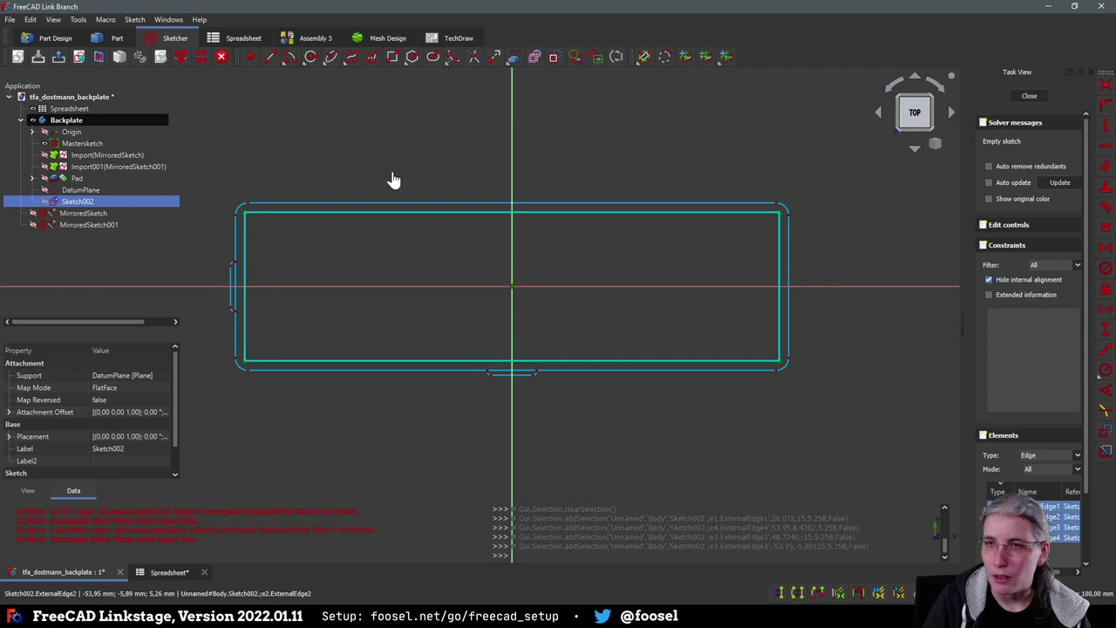
pyautogui.click(554, 58)
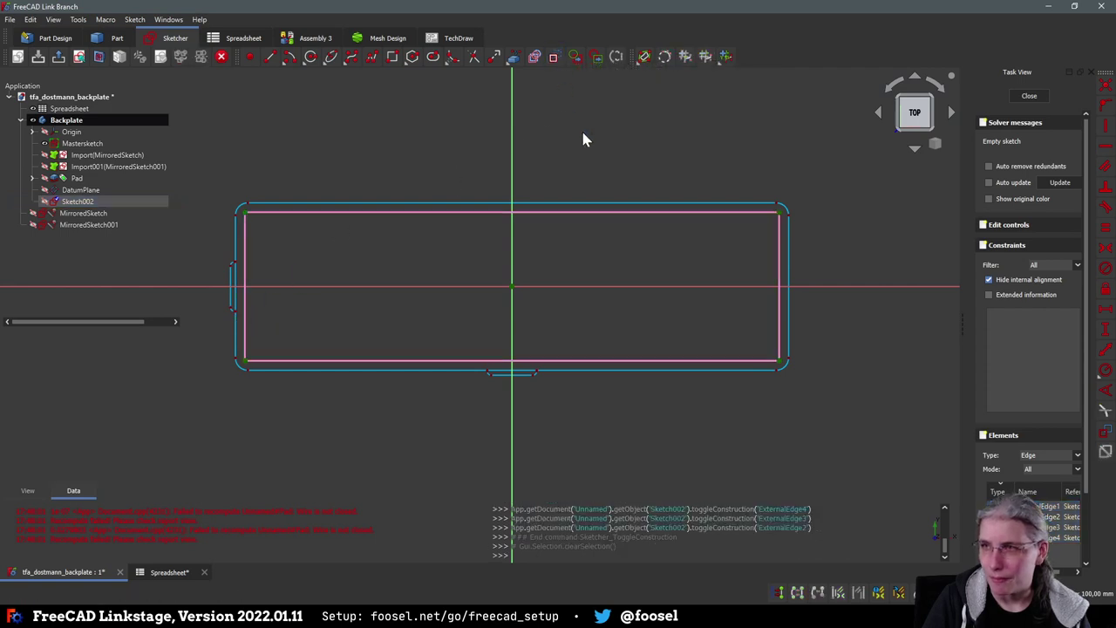
pyautogui.click(1029, 98)
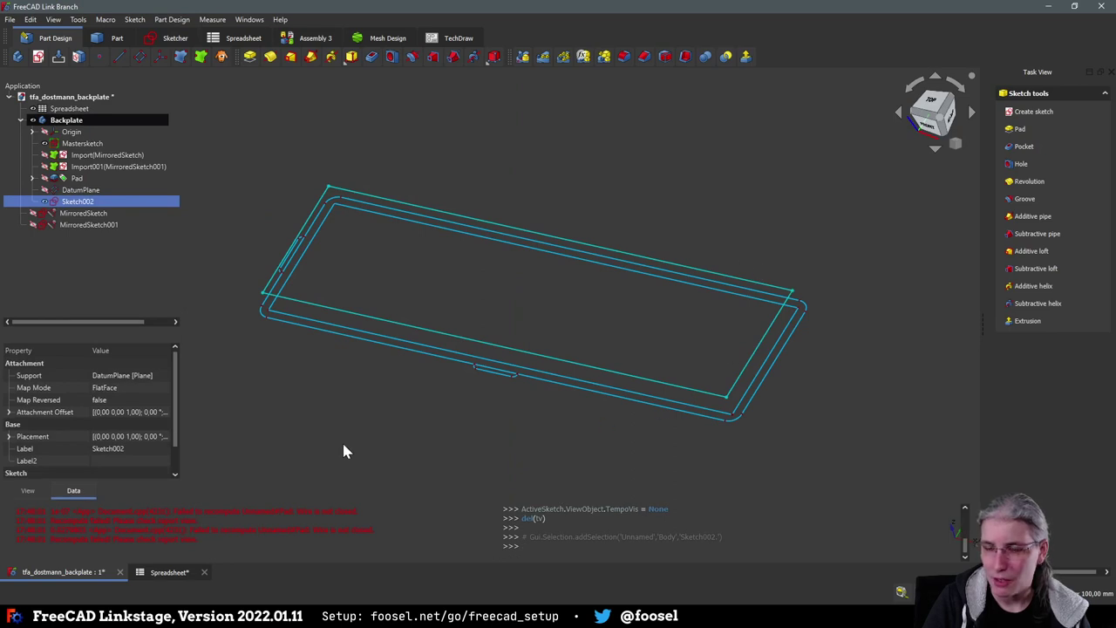
# Pocket Sketch002 with depth formula <<Spreadsheet>>.plate_wall_height (2,20 mm) into the visible Pad
pyautogui.click(45, 178)
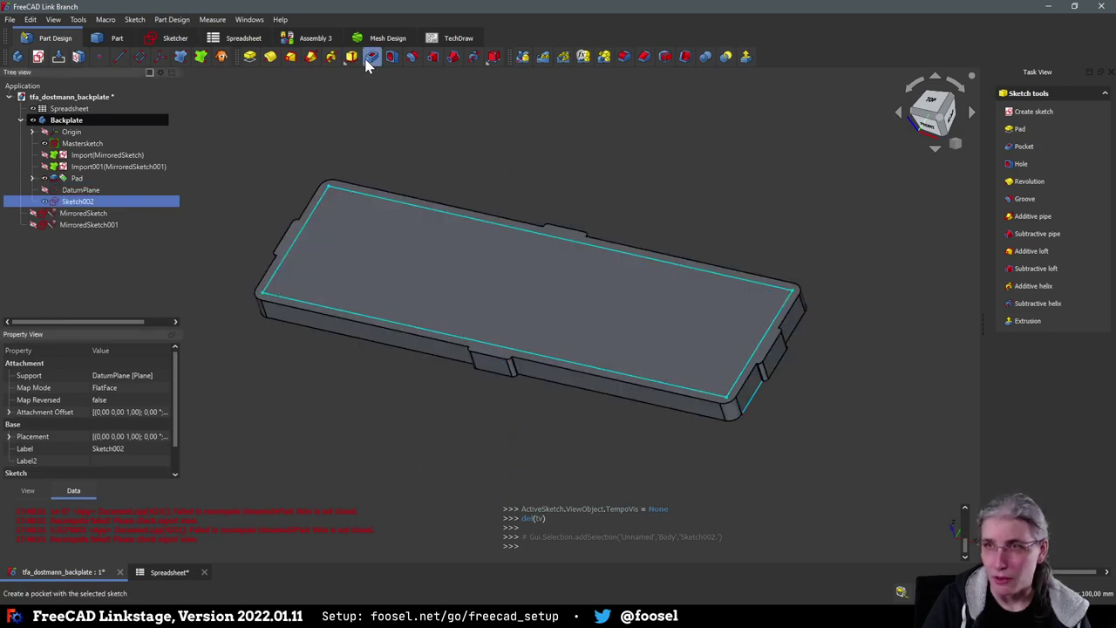
pyautogui.click(371, 56)
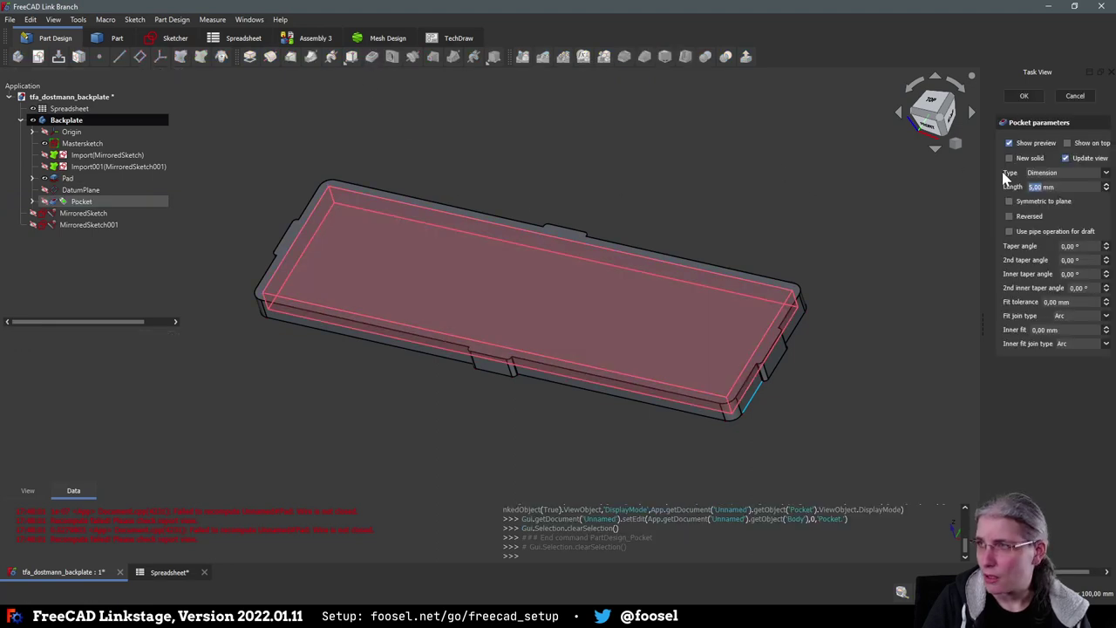
pyautogui.press('=')
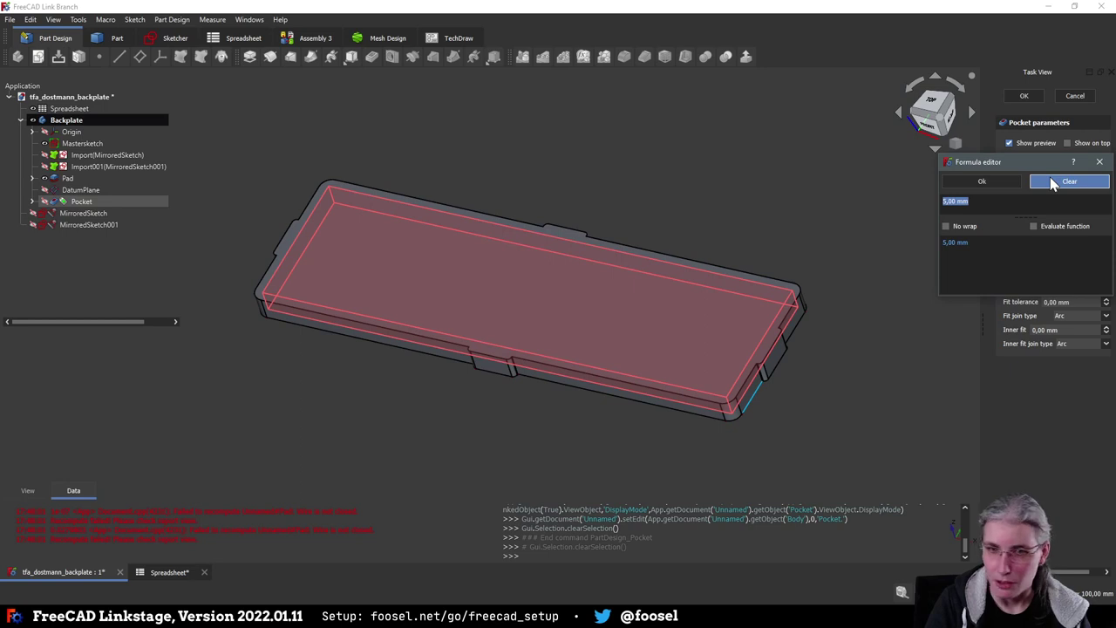
pyautogui.write('<<Spre')
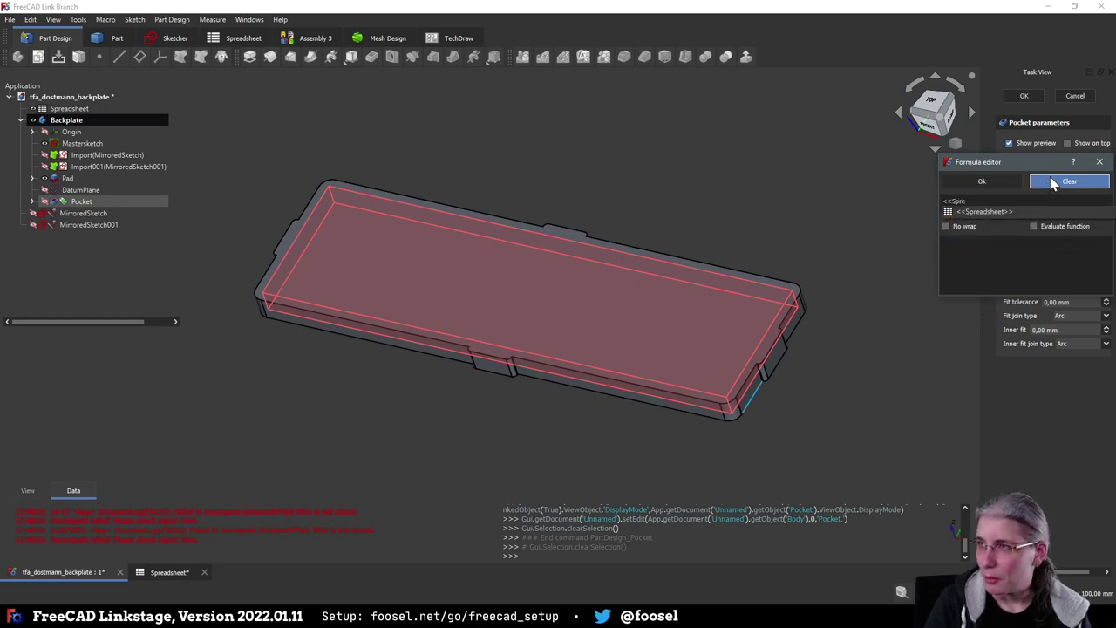
pyautogui.press('Return')
pyautogui.write('.')
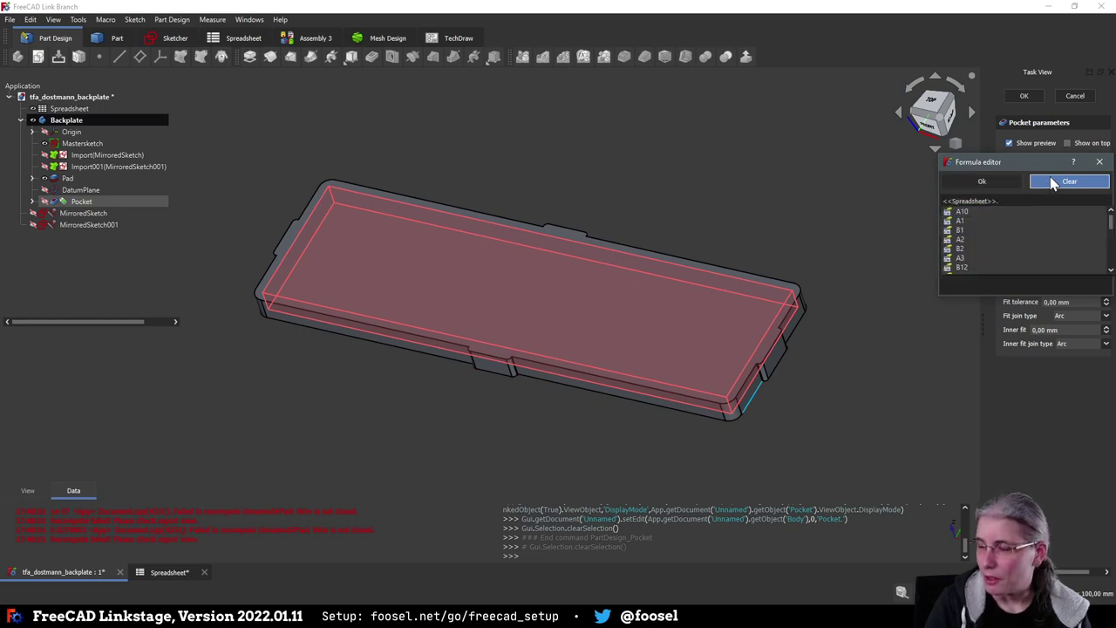
pyautogui.write('p')
pyautogui.press('Down')
pyautogui.press('Down')
pyautogui.press('Down')
pyautogui.press('Down')
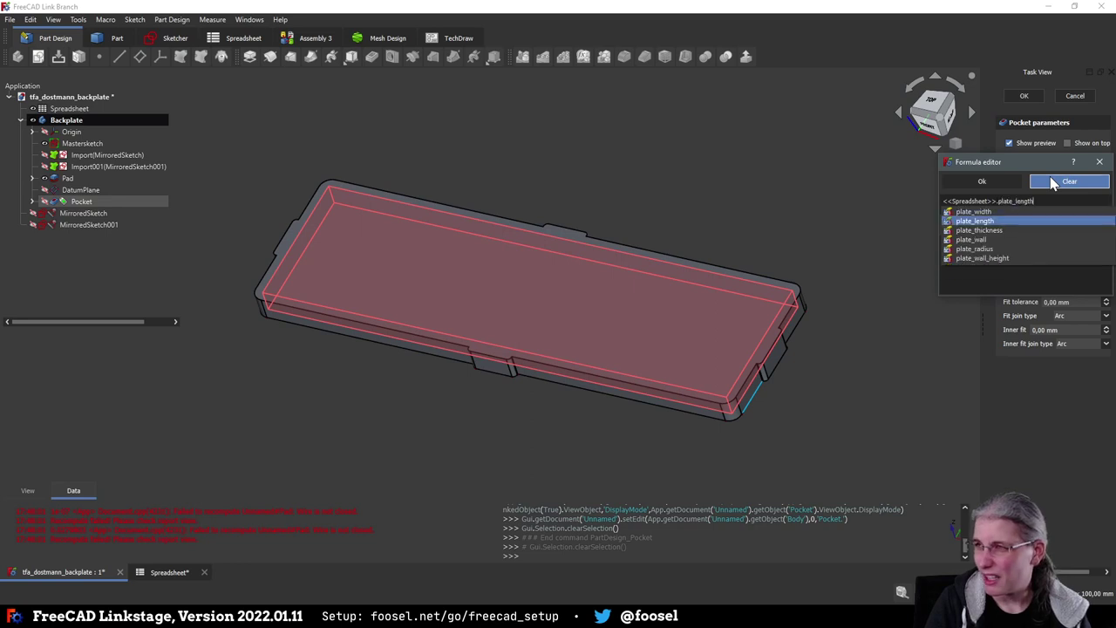
pyautogui.press('Return')
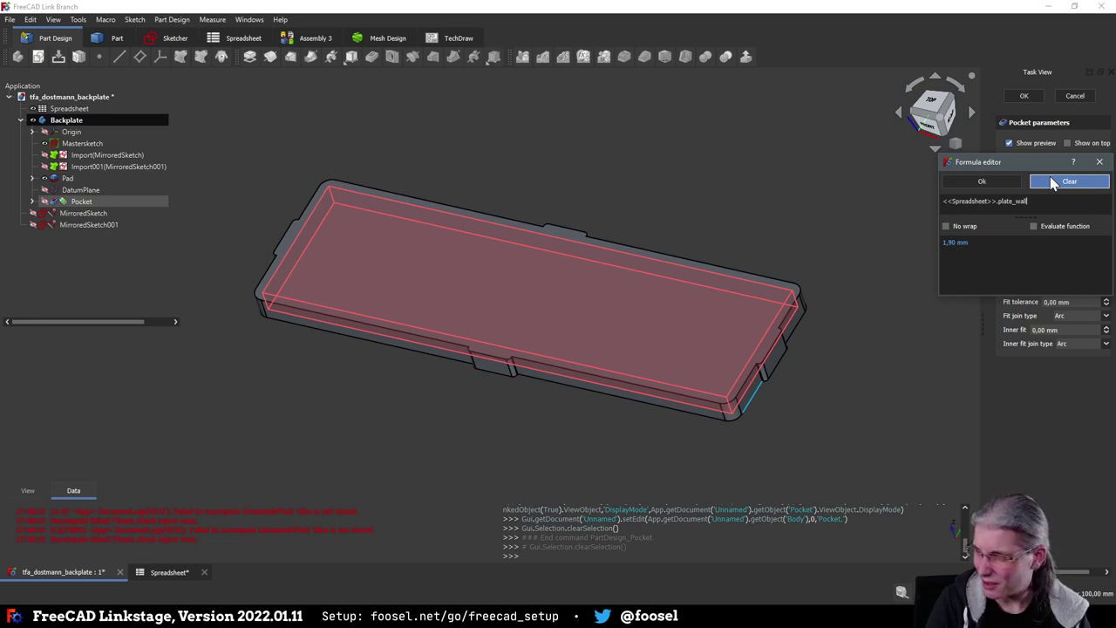
pyautogui.write('_')
pyautogui.press('Return')
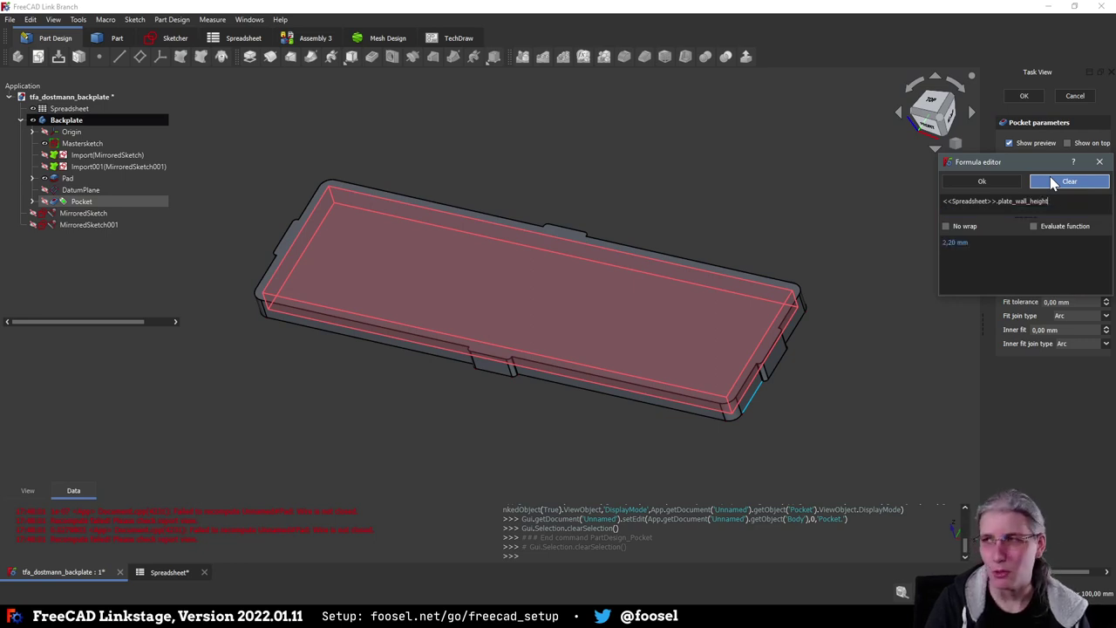
pyautogui.click(996, 182)
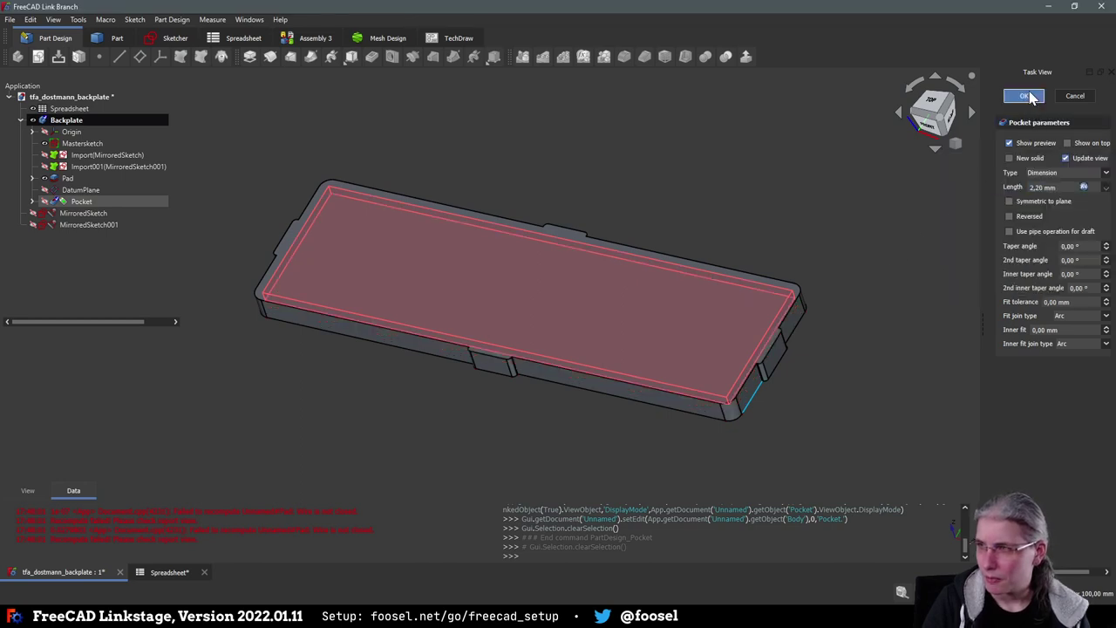
pyautogui.press('Return')
pyautogui.moveTo(400, 403); pyautogui.dragTo(218, 217, button='middle')
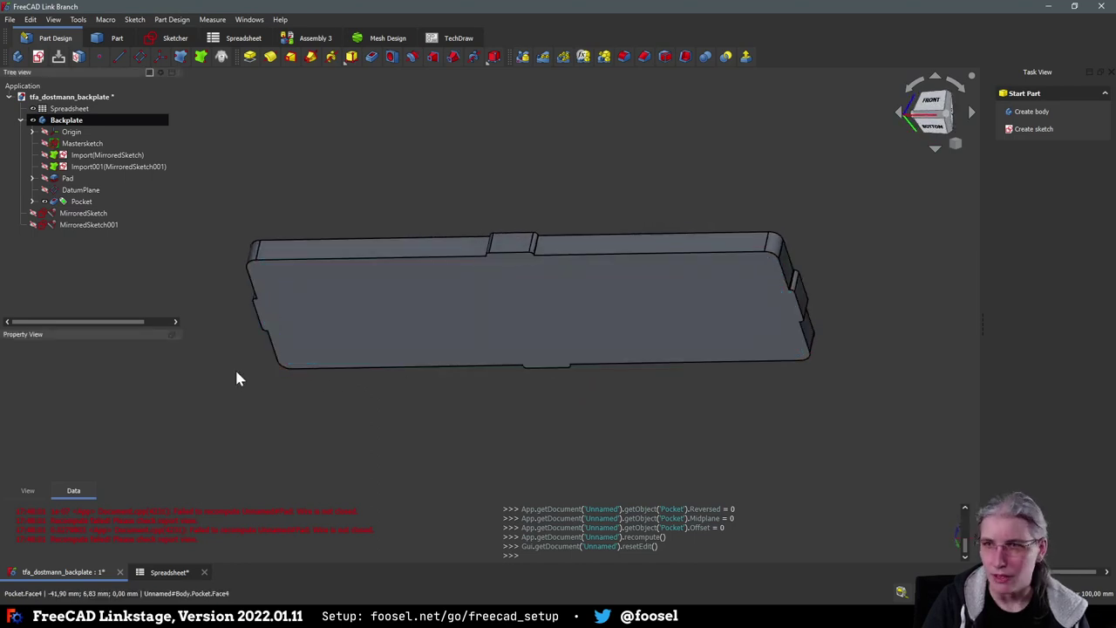
pyautogui.moveTo(235, 367); pyautogui.dragTo(491, 431, button='middle')
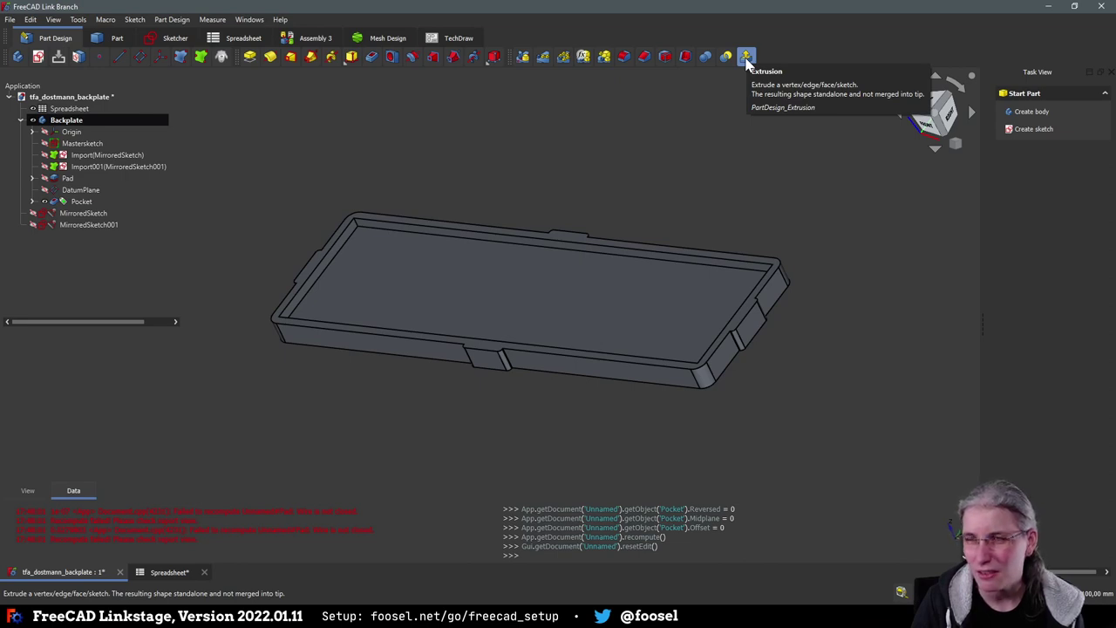
# Save the backplate document
pyautogui.click(696, 258)
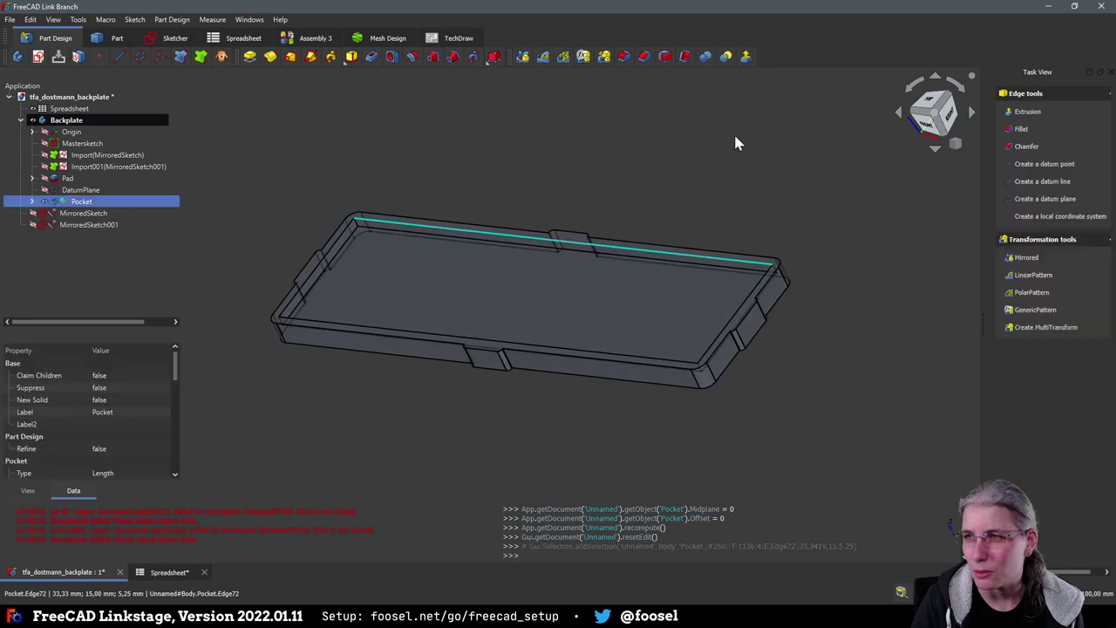
pyautogui.click(647, 166)
pyautogui.hotkey('ctrl', 's')
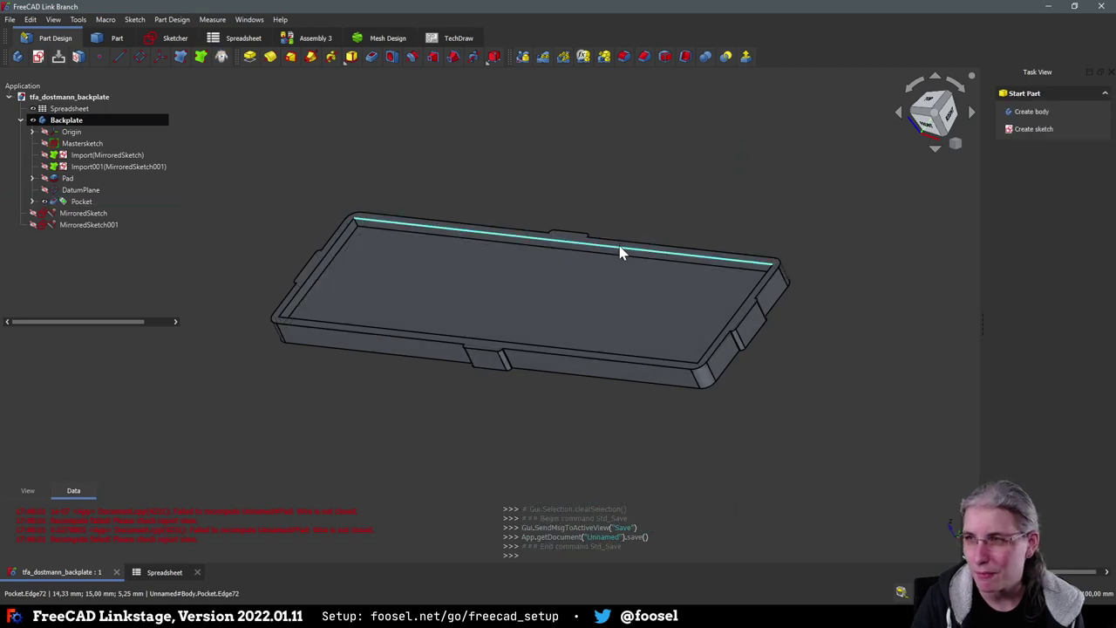
# Trial-extrude the top rim edge, then the rim face, discarding both extrusions
pyautogui.click(620, 247)
pyautogui.click(745, 55)
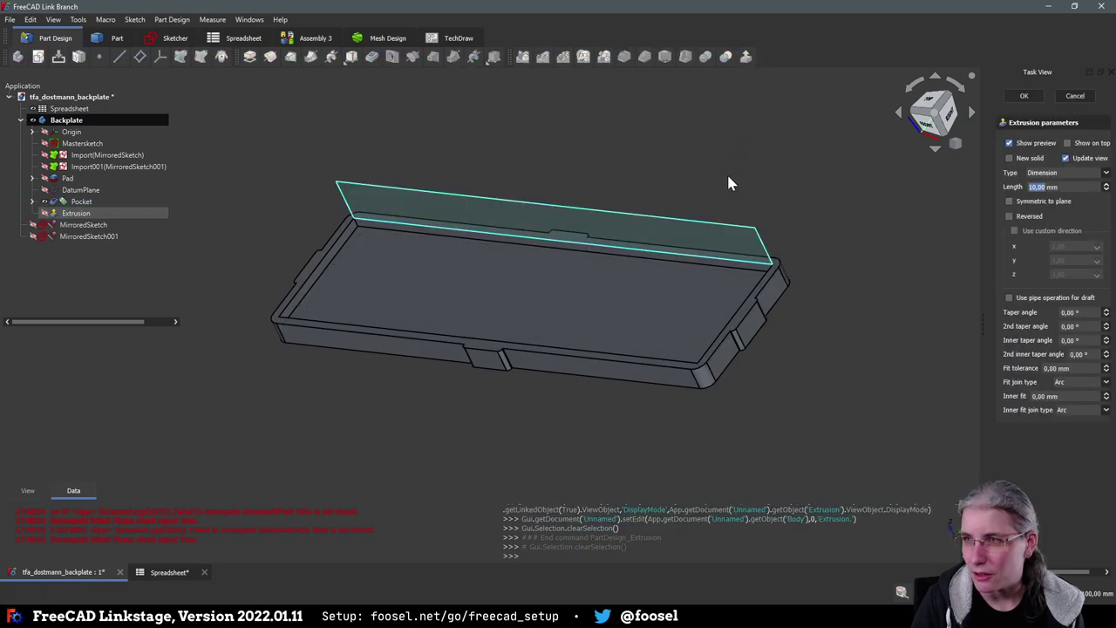
pyautogui.click(1074, 96)
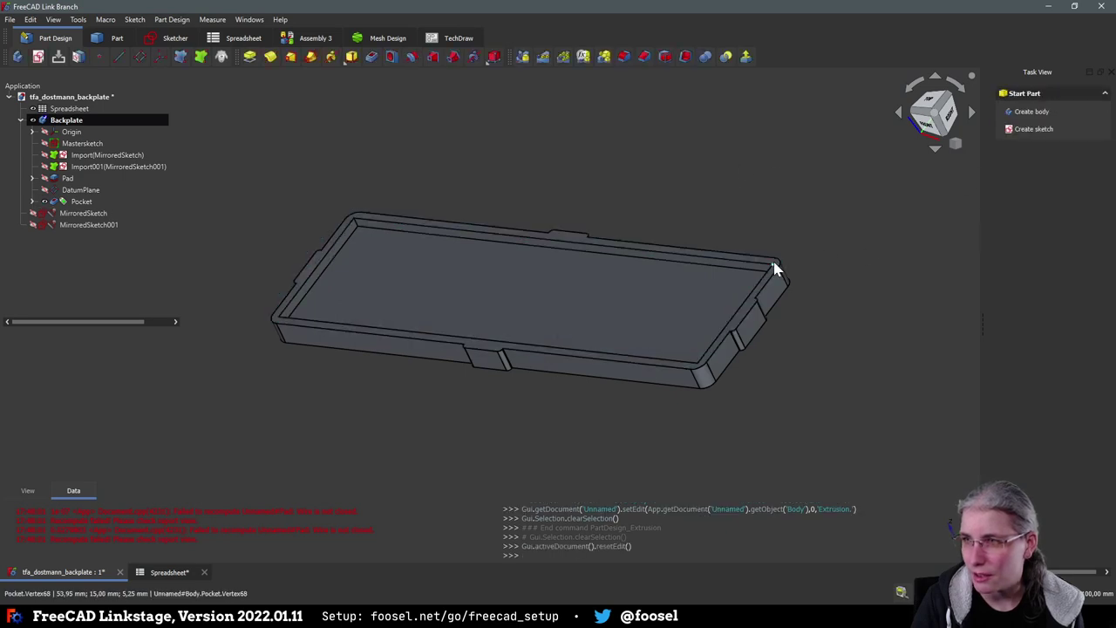
pyautogui.click(776, 268)
pyautogui.click(747, 57)
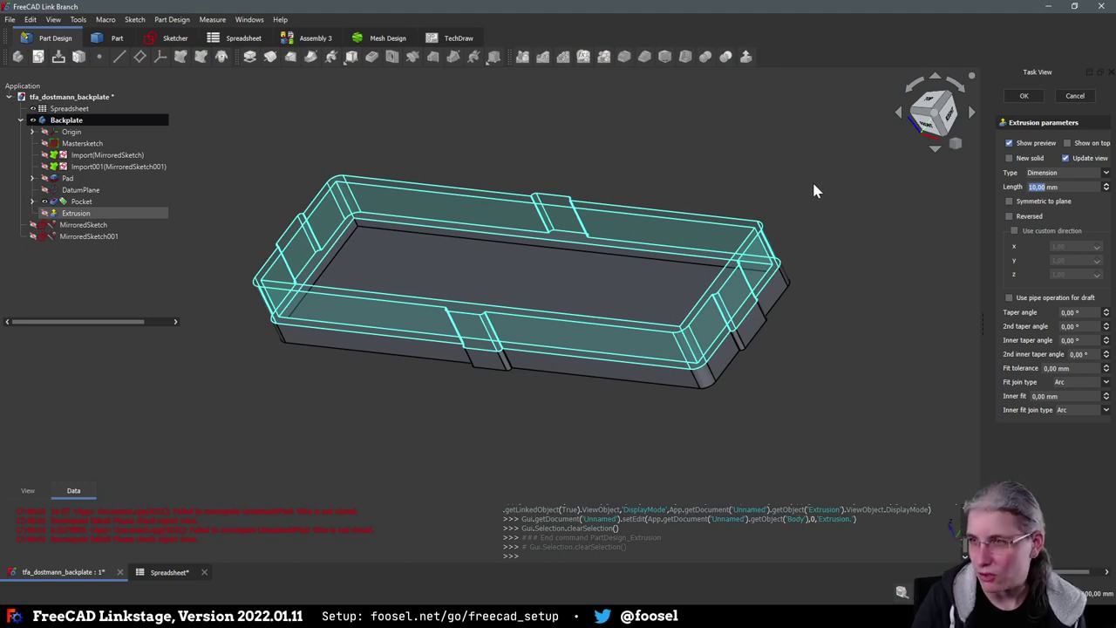
pyautogui.click(1085, 99)
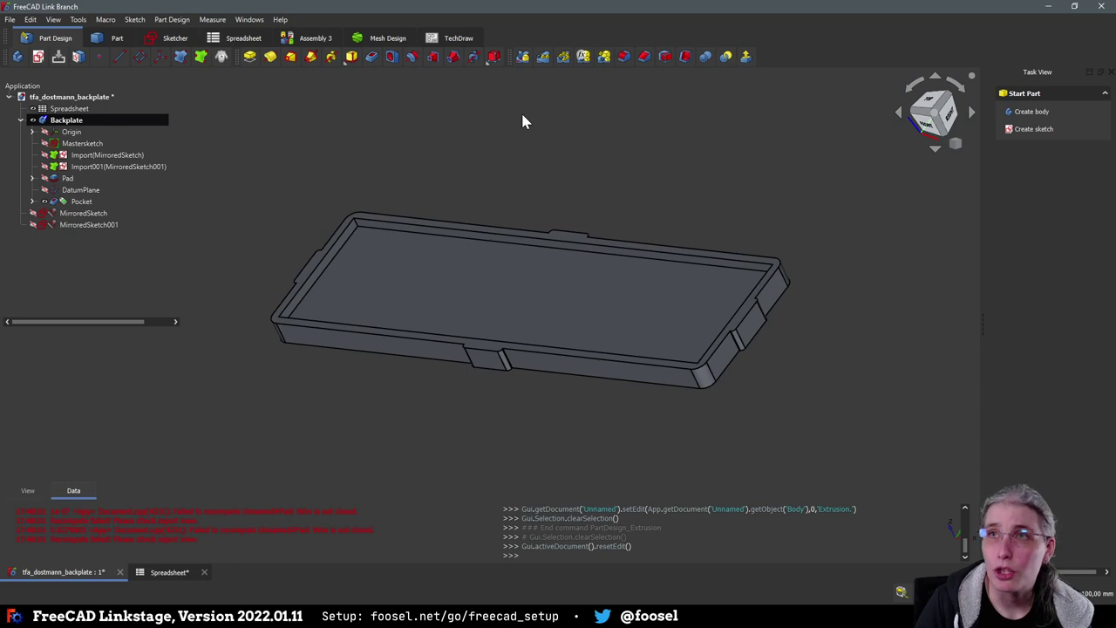
# Extrude the pocket's rim face again, accept it, then undo to restore the pocketed plate
pyautogui.click(727, 262)
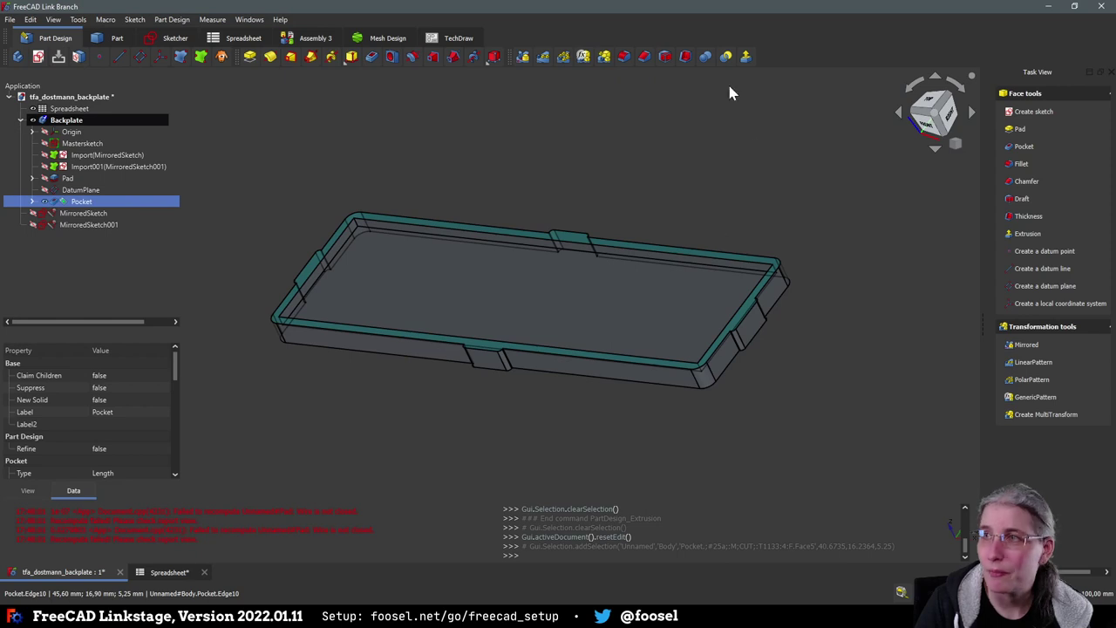
pyautogui.click(745, 56)
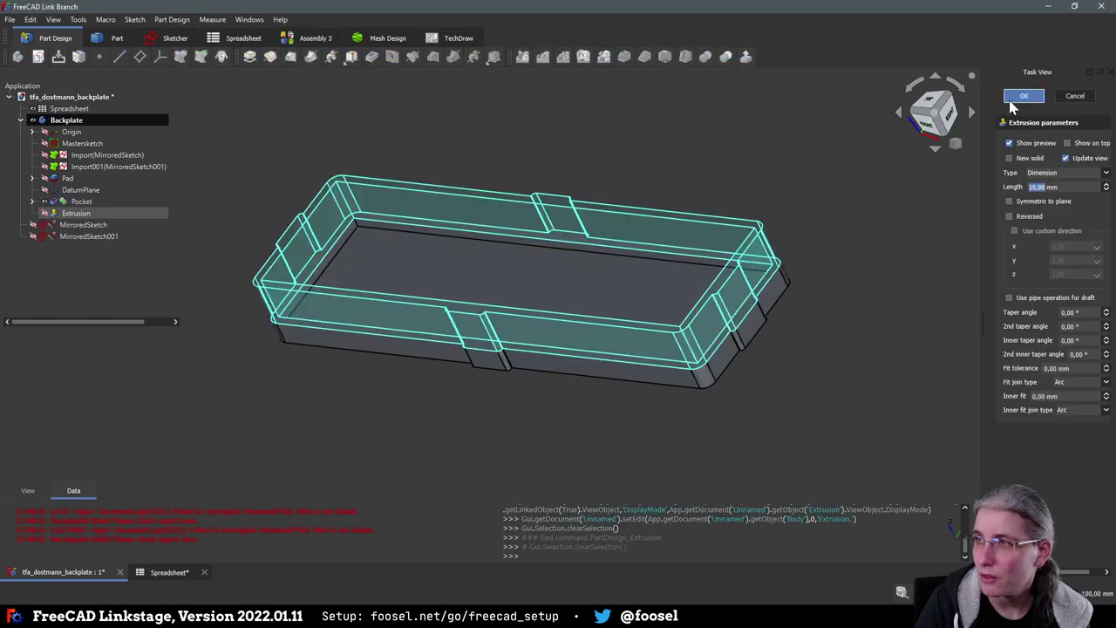
pyautogui.click(1013, 99)
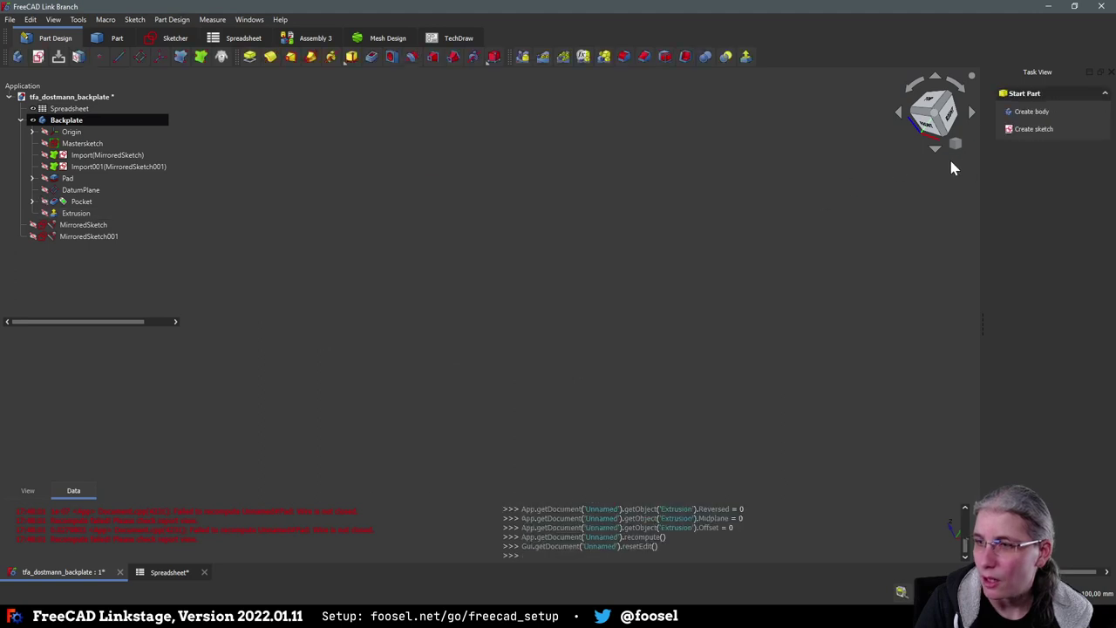
pyautogui.hotkey('ctrl', 'z')
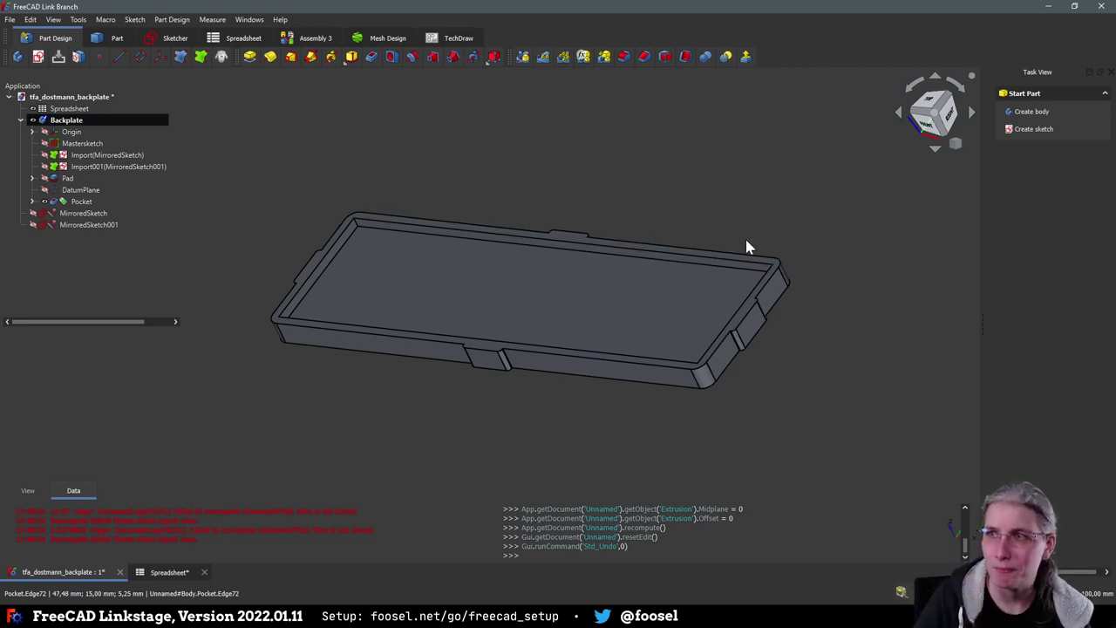
# Orbit around the pocketed backplate tray to inspect it and save the document
pyautogui.moveTo(797, 384); pyautogui.dragTo(627, 384, button='middle')
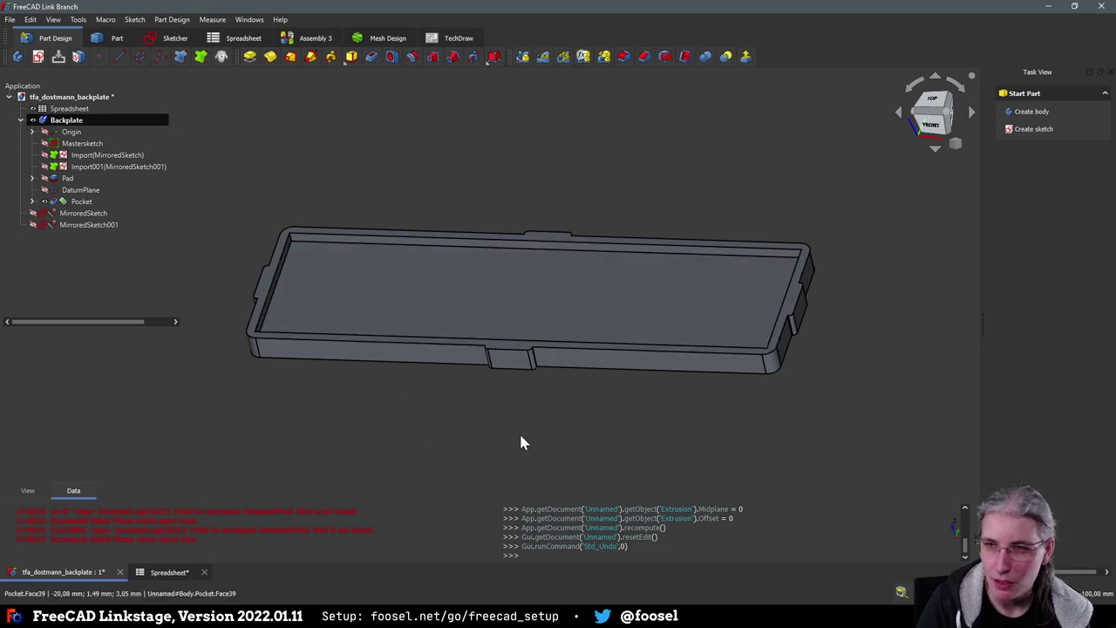
pyautogui.moveTo(558, 434); pyautogui.dragTo(692, 441, button='middle')
pyautogui.moveTo(493, 443); pyautogui.dragTo(436, 427, button='middle')
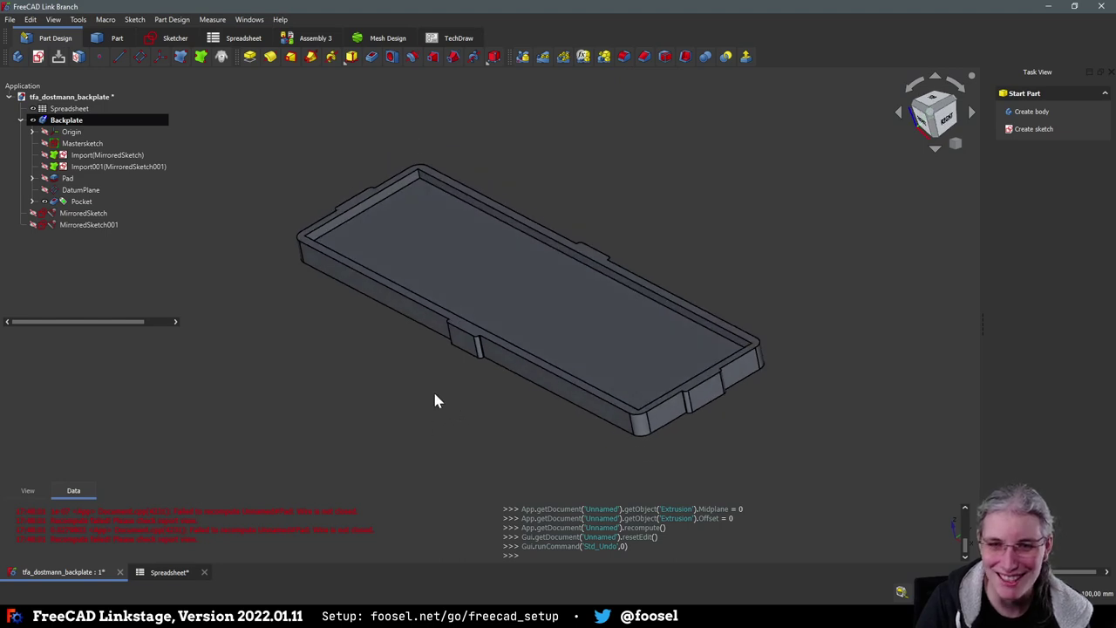
pyautogui.moveTo(403, 394); pyautogui.dragTo(446, 438, button='middle')
pyautogui.hotkey('ctrl', 's')
pyautogui.moveTo(431, 434); pyautogui.dragTo(467, 440, button='middle')
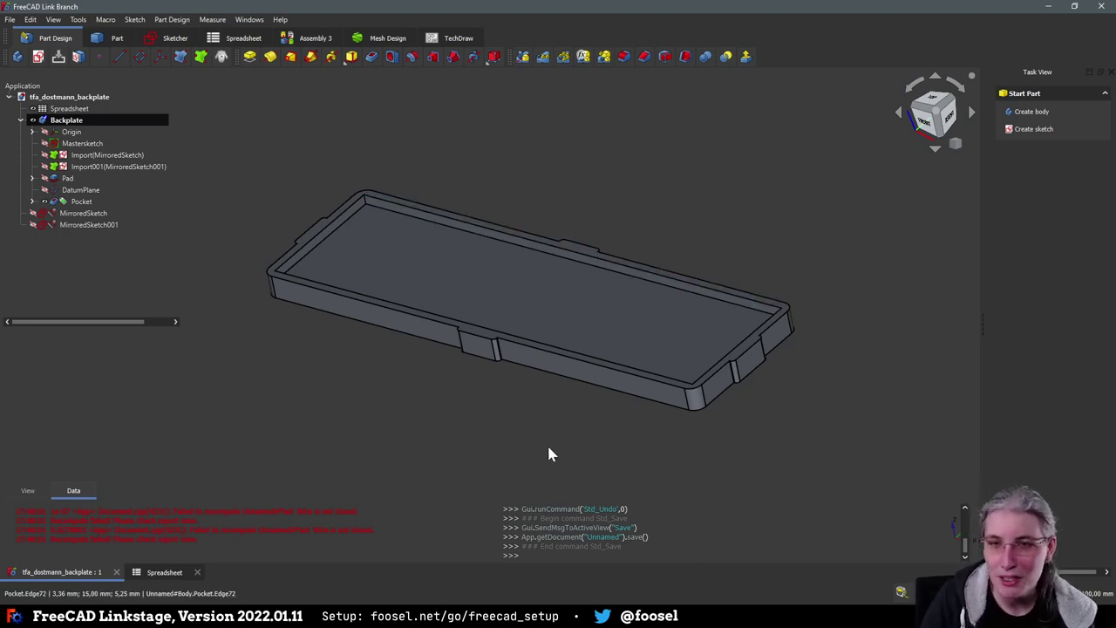
pyautogui.moveTo(565, 472); pyautogui.dragTo(519, 456, button='middle')
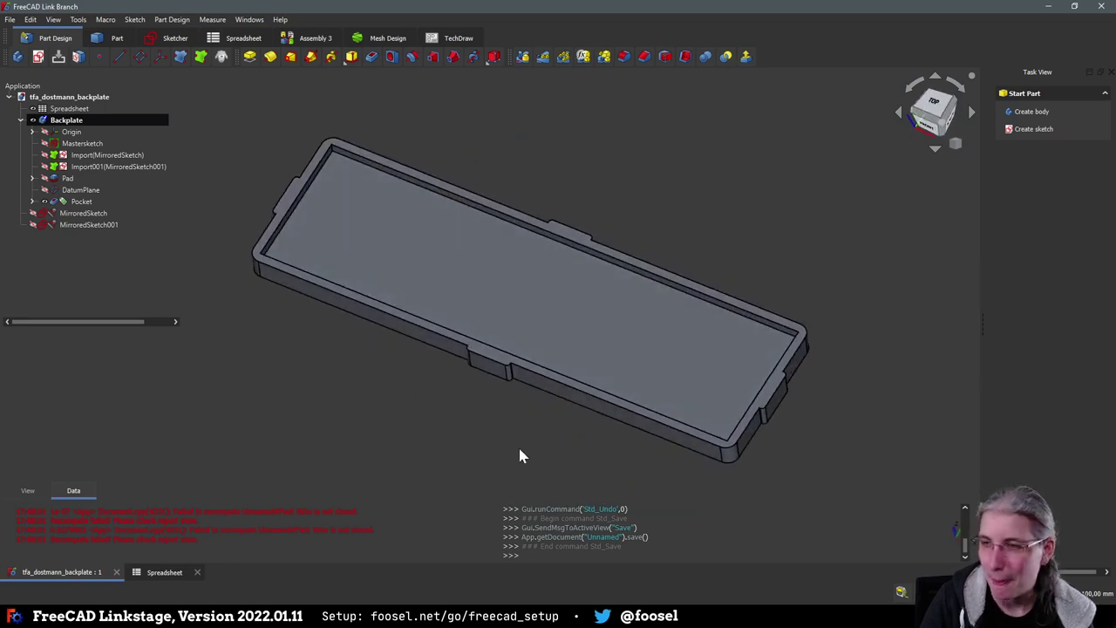
# Save again, then switch the backplate to the straight top view
pyautogui.hotkey('ctrl', 's')
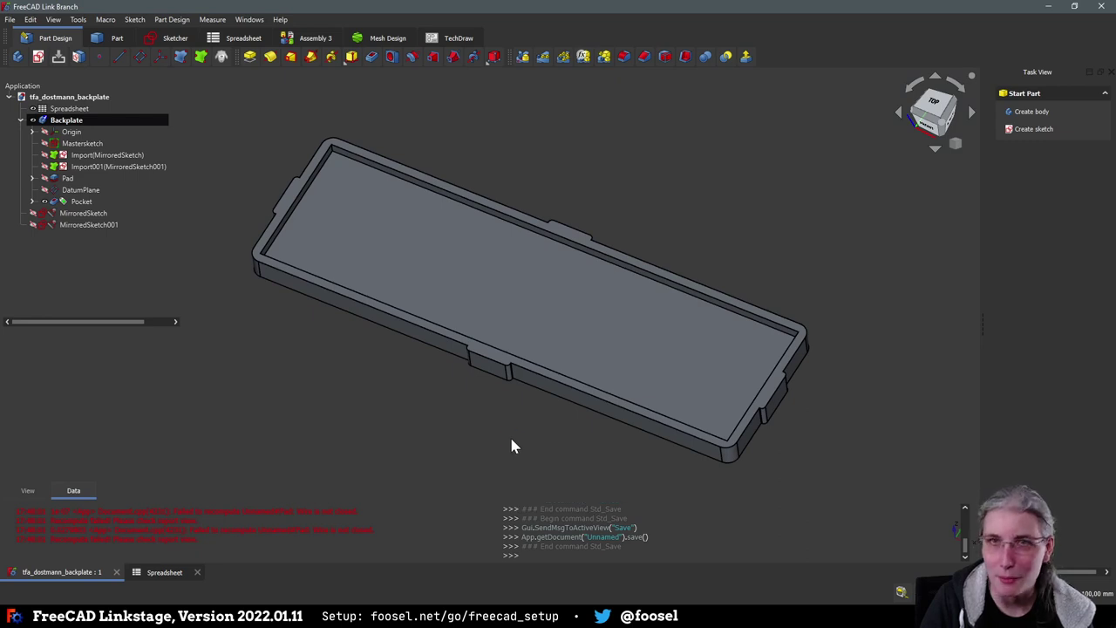
pyautogui.moveTo(552, 444)
pyautogui.mouseDown(button='middle')
pyautogui.moveTo(602, 458)
pyautogui.moveTo(577, 471)
pyautogui.moveTo(604, 467)
pyautogui.moveTo(552, 458)
pyautogui.moveTo(560, 468)
pyautogui.moveTo(546, 445)
pyautogui.moveTo(554, 454)
pyautogui.mouseUp(button='middle')
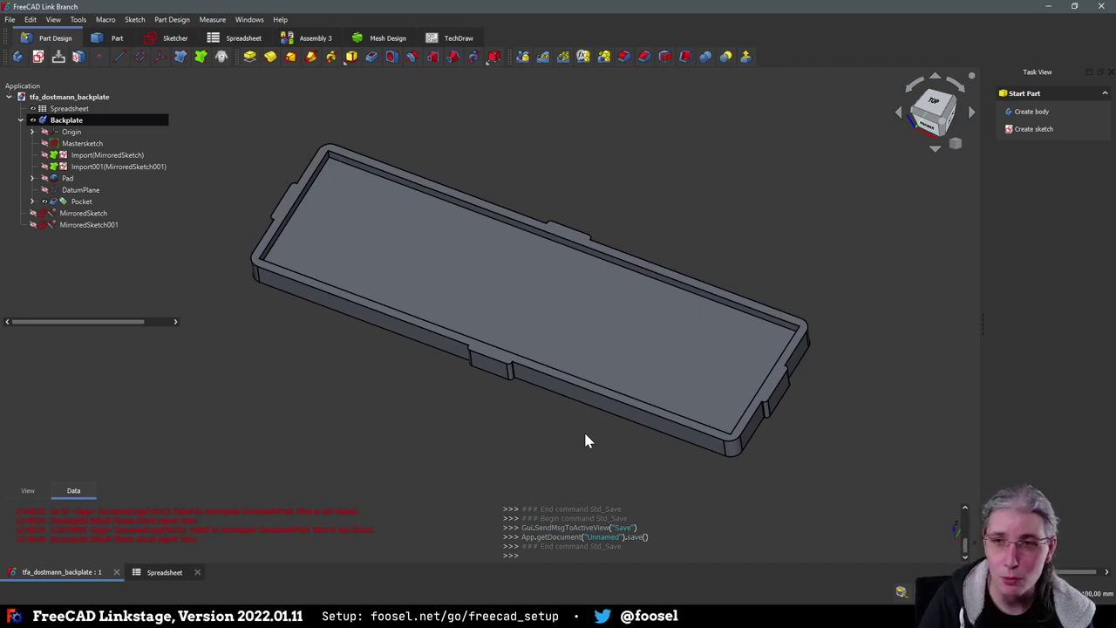
pyautogui.moveTo(534, 391); pyautogui.dragTo(568, 433, button='middle')
pyautogui.press('2')
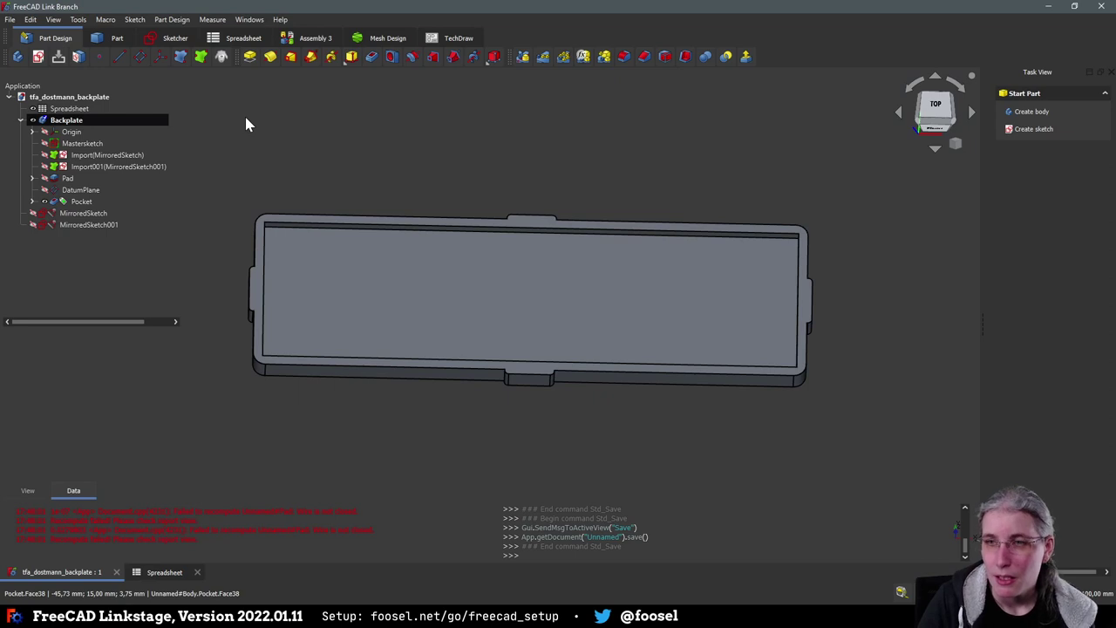
# Create DatumPlane001 attached to YZ_Plane and raise its z offset to 4 mm
pyautogui.click(141, 56)
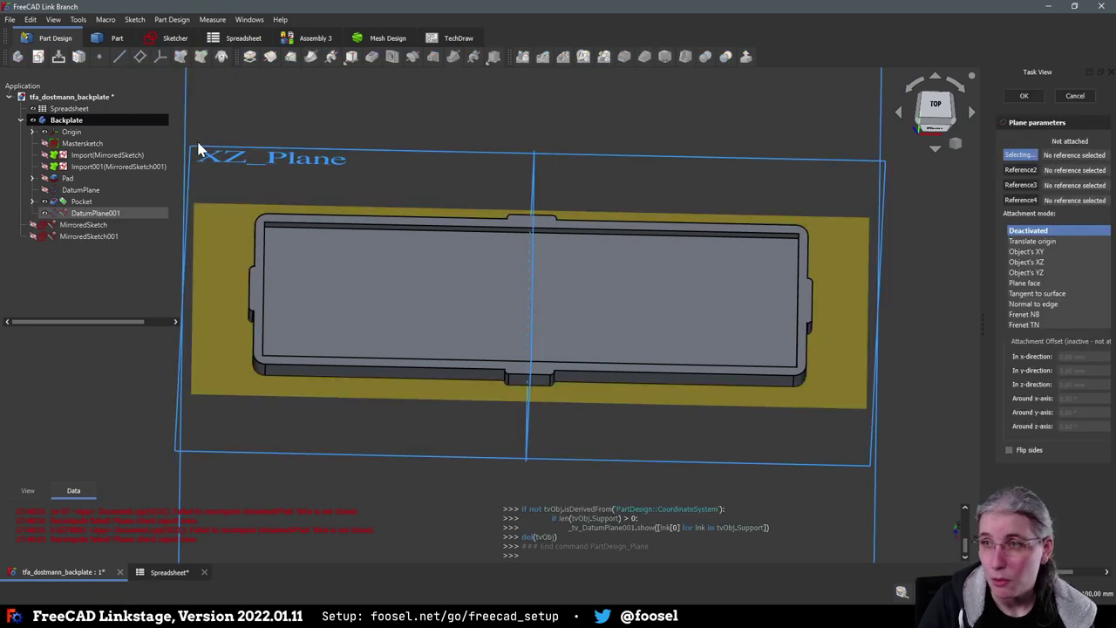
pyautogui.moveTo(341, 184); pyautogui.dragTo(551, 259, button='middle')
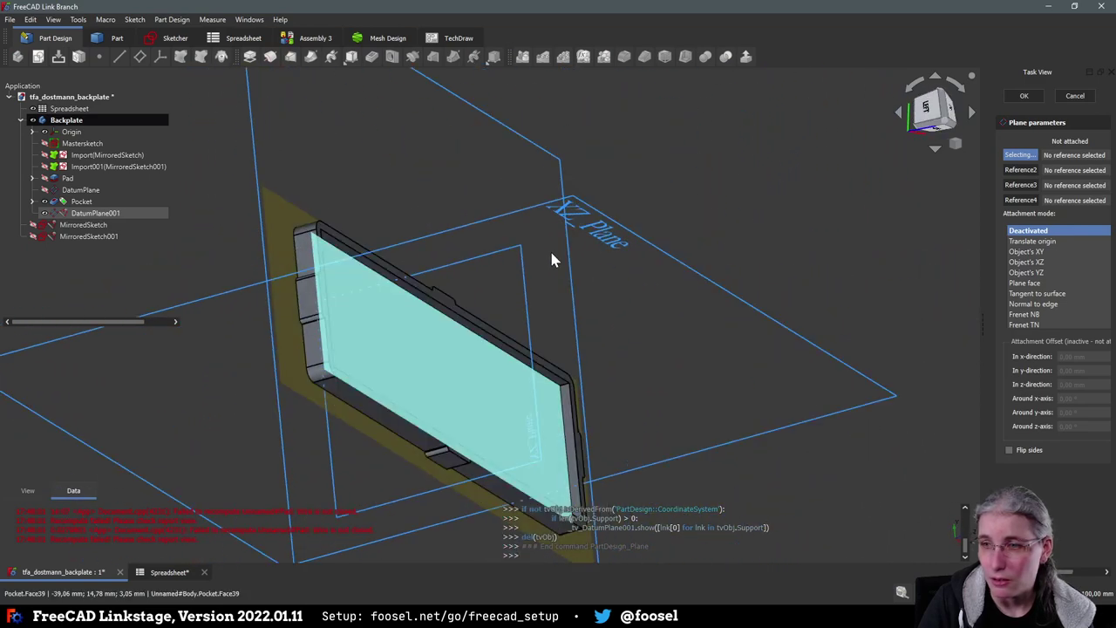
pyautogui.click(526, 294)
pyautogui.moveTo(800, 314); pyautogui.dragTo(406, 281, button='middle')
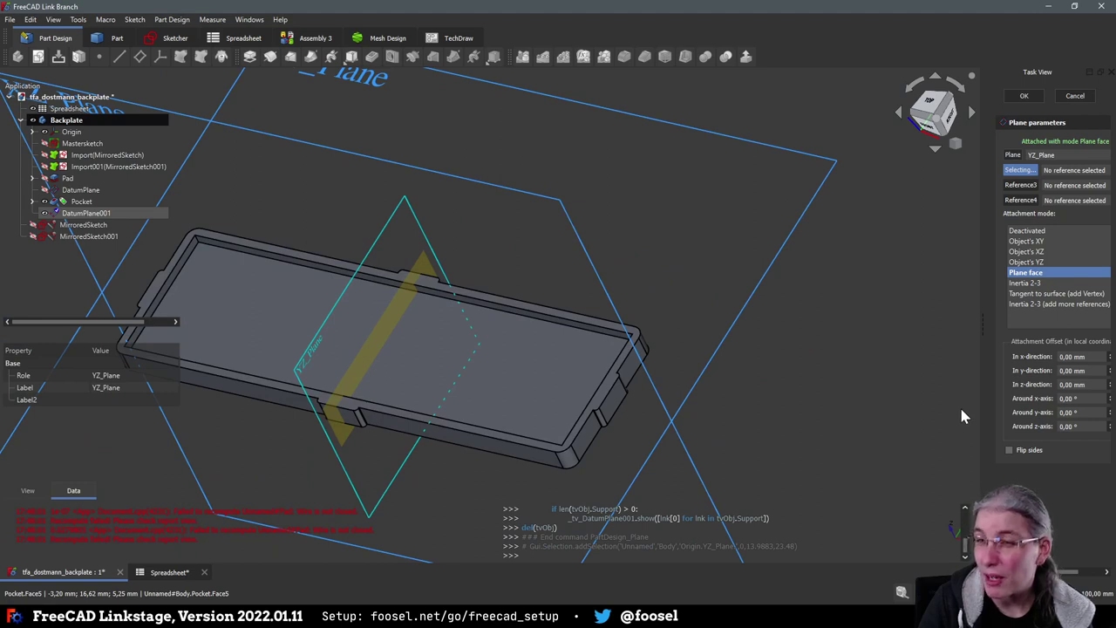
pyautogui.click(1109, 383)
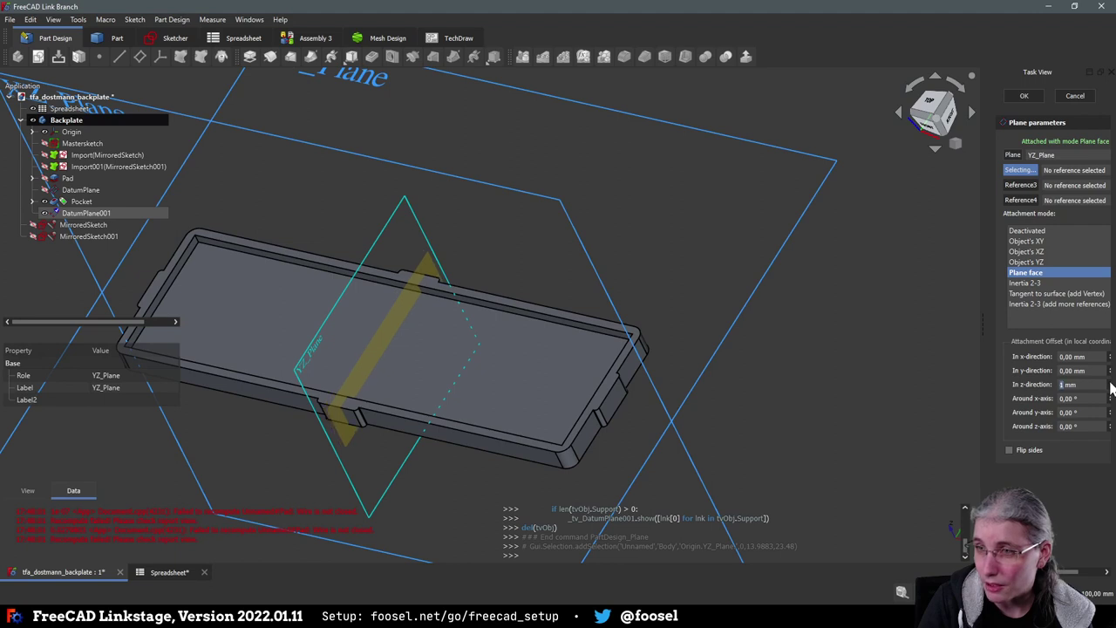
pyautogui.click(1109, 383)
pyautogui.click(1109, 382)
pyautogui.click(1110, 383)
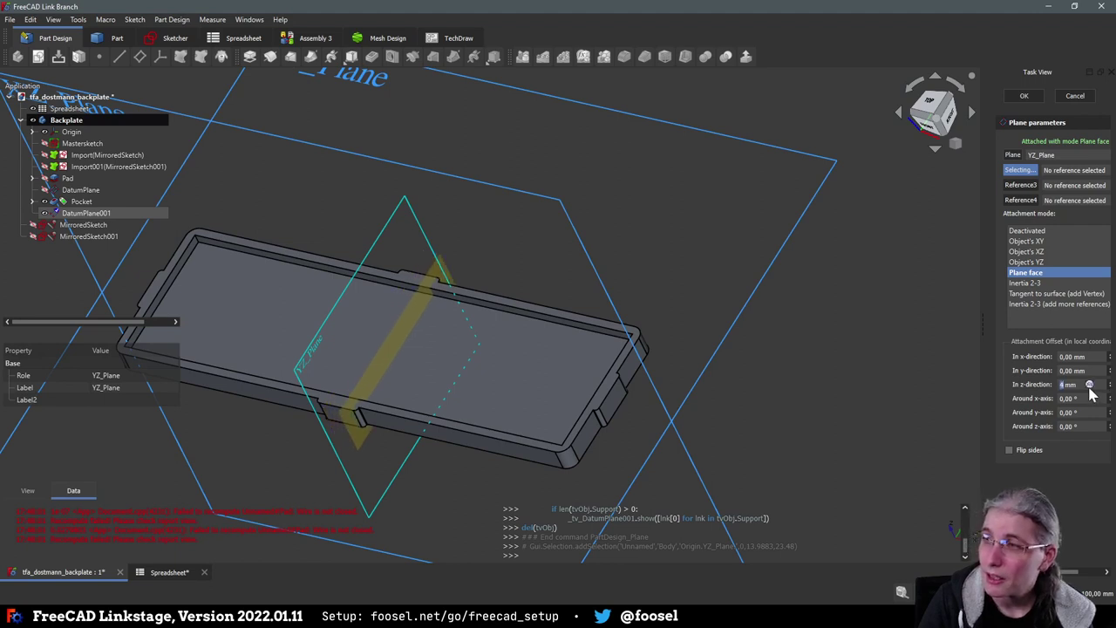
# Set the z offset formula to plate_length / 2 - clip_distance - clip_width / 2, giving 25,25 mm
pyautogui.click(1089, 385)
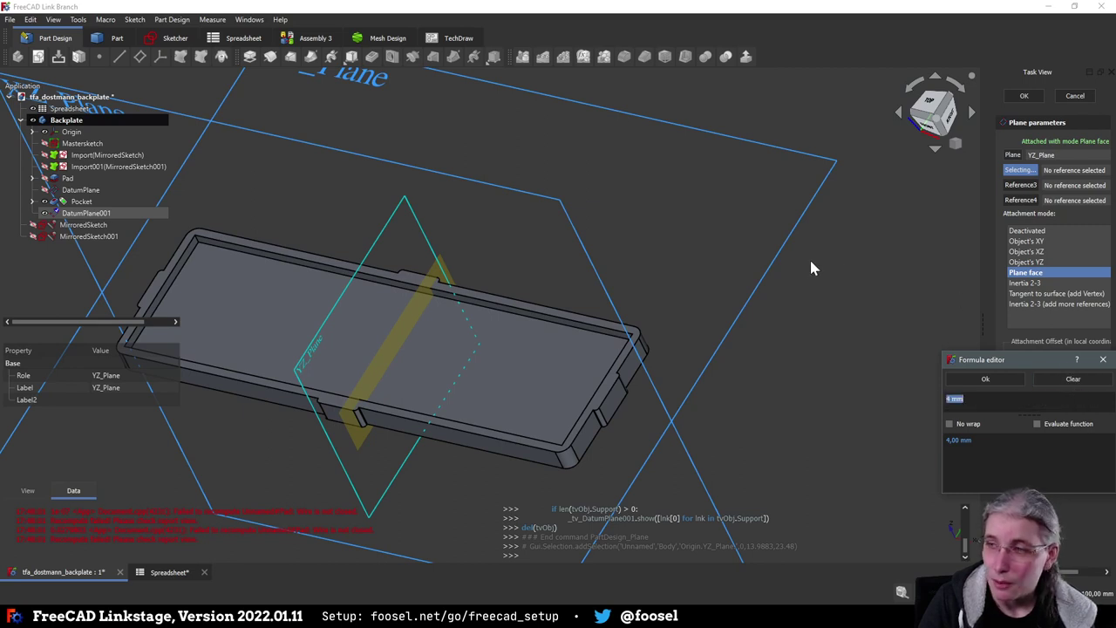
pyautogui.write('=')
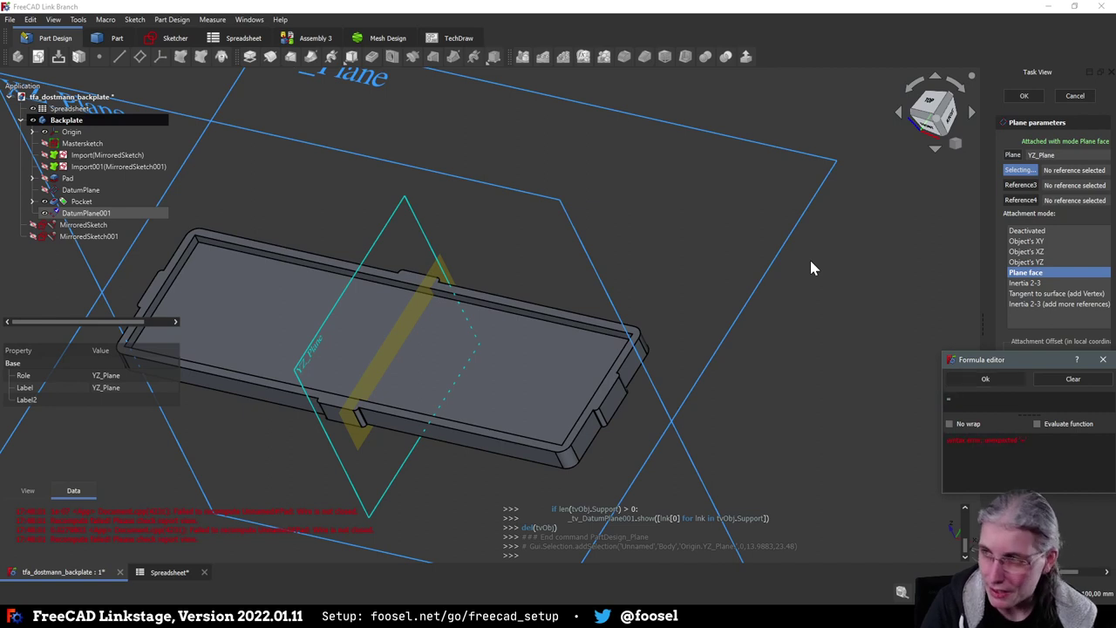
pyautogui.press('BackSpace')
pyautogui.write('<<Spreadsheet>>.')
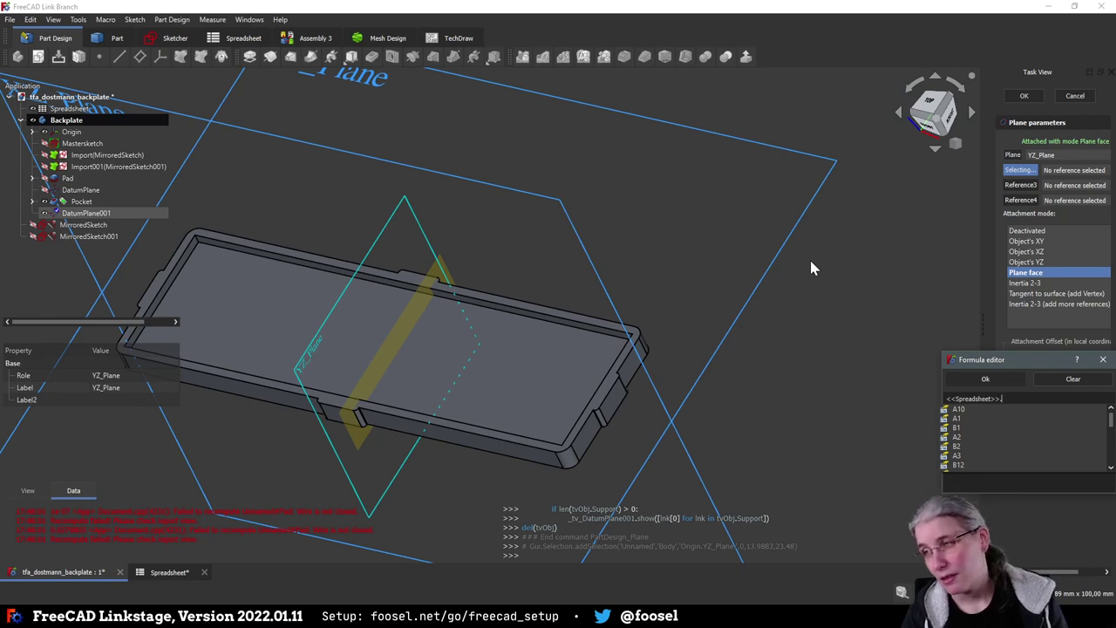
pyautogui.write('cli')
pyautogui.press('Down')
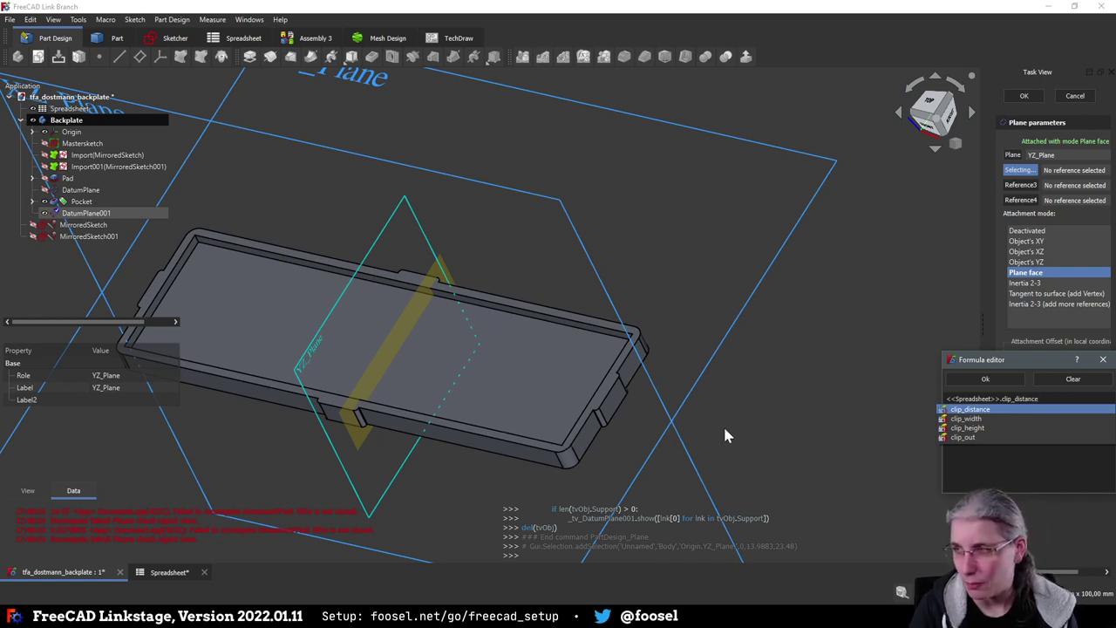
pyautogui.press('Return')
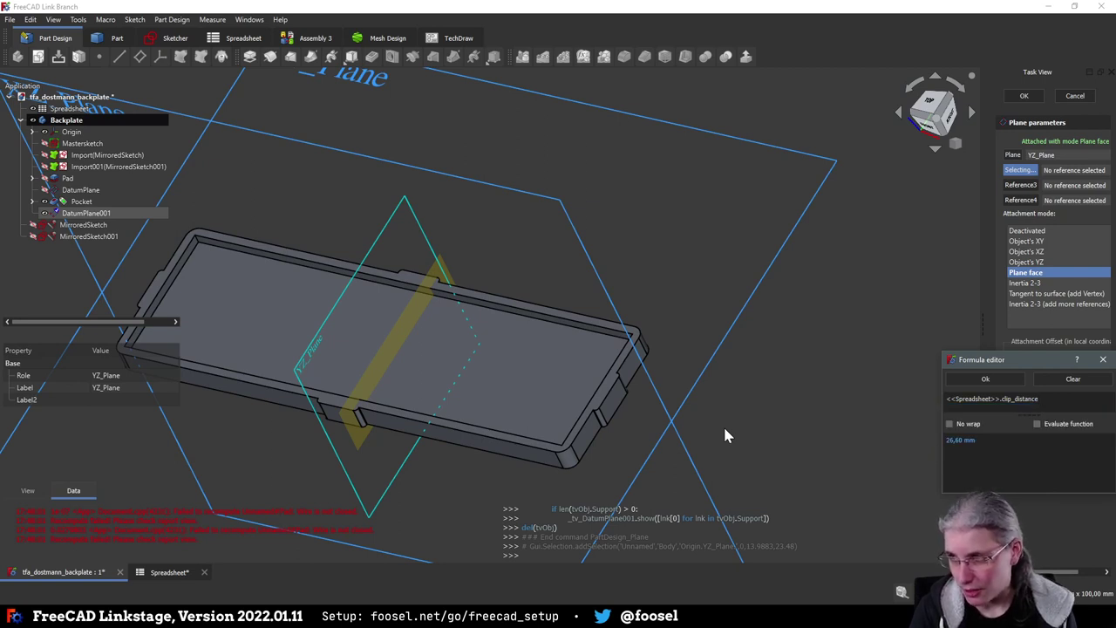
pyautogui.write('<<Spreadshee')
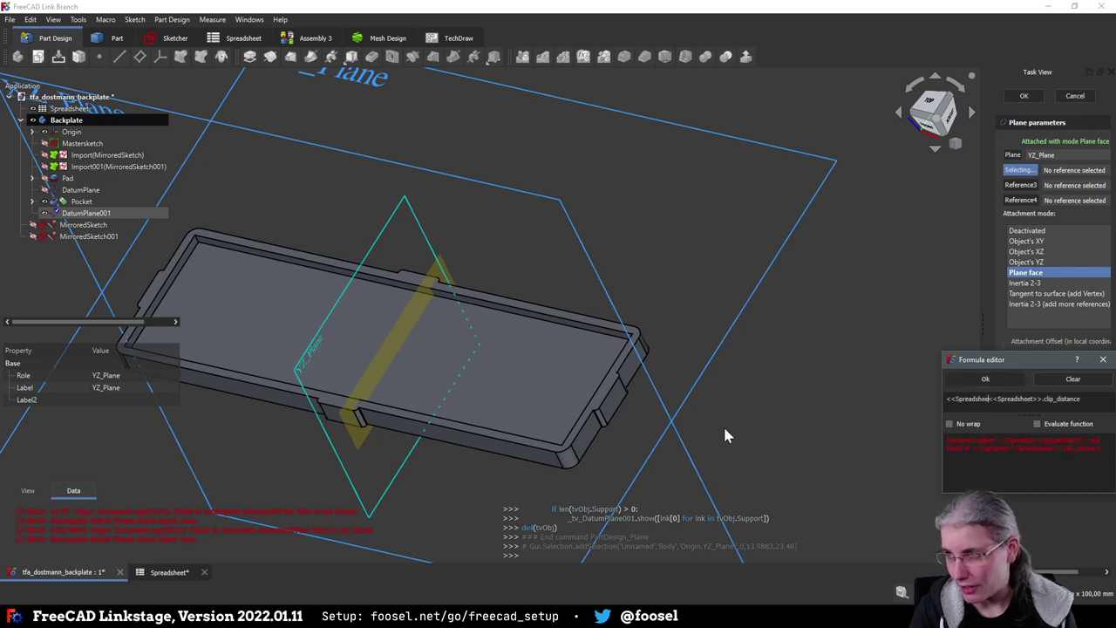
pyautogui.write('t>>')
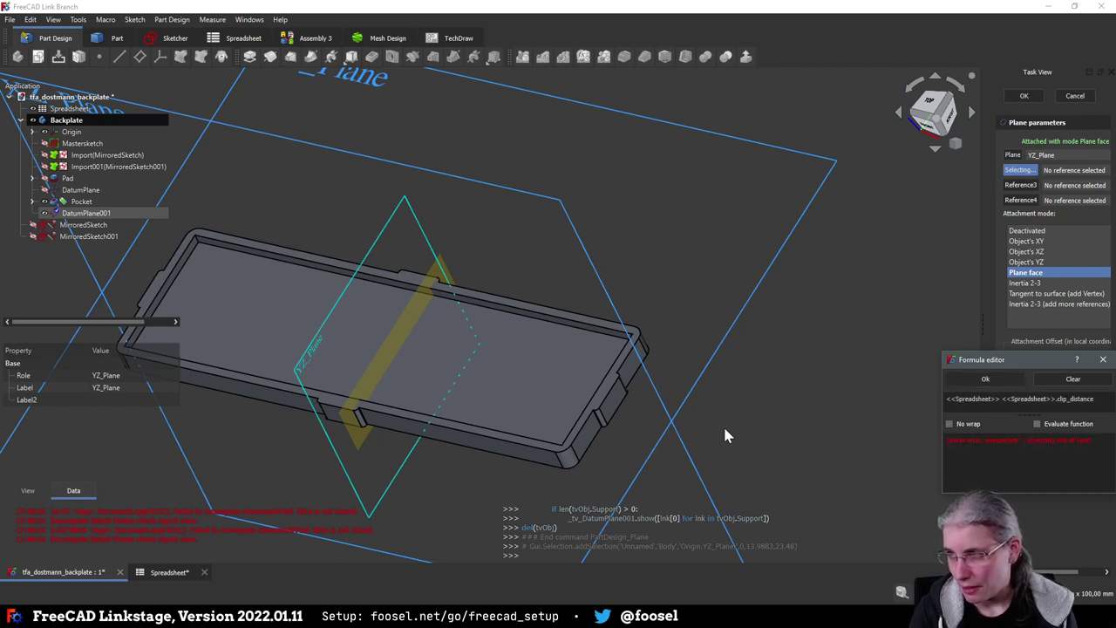
pyautogui.press('BackSpace')
pyautogui.write('.')
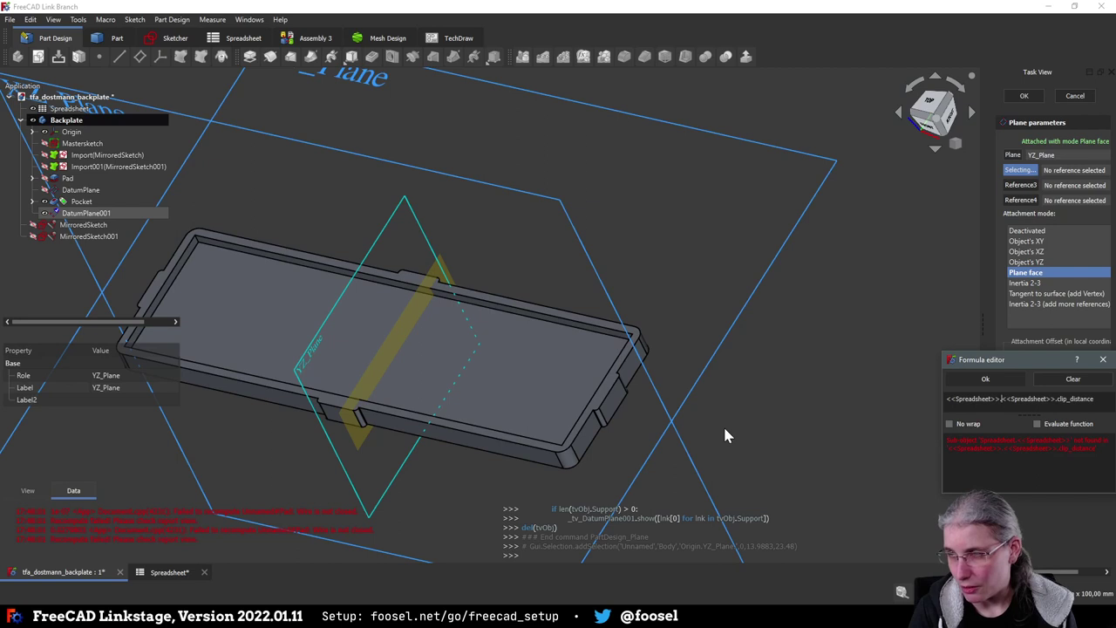
pyautogui.write('plate')
pyautogui.write('_length')
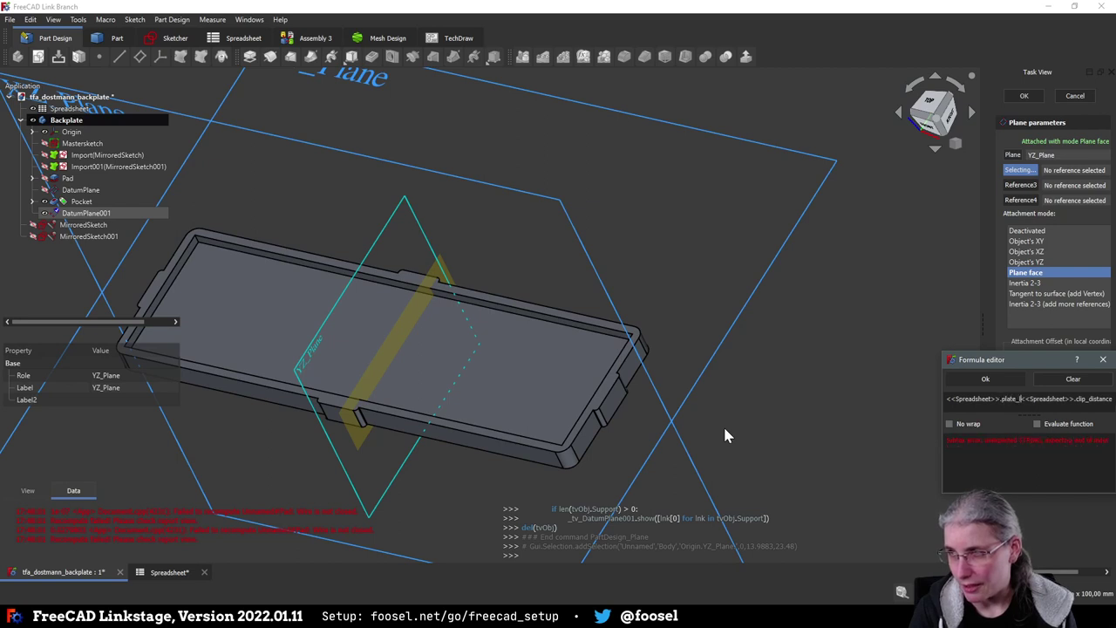
pyautogui.write(' / 2')
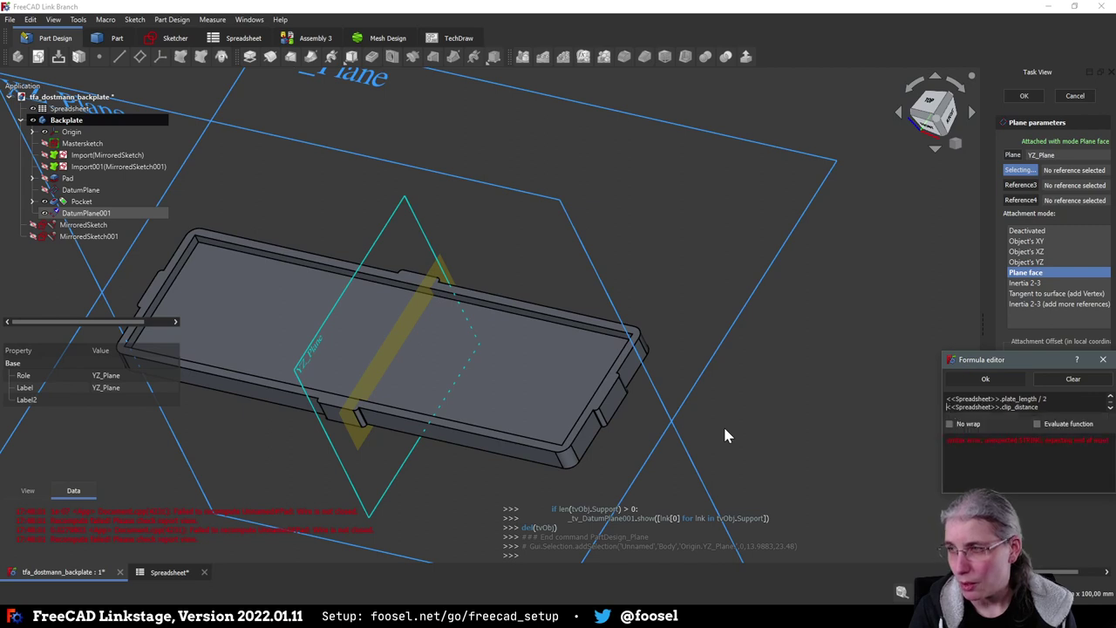
pyautogui.write(' -')
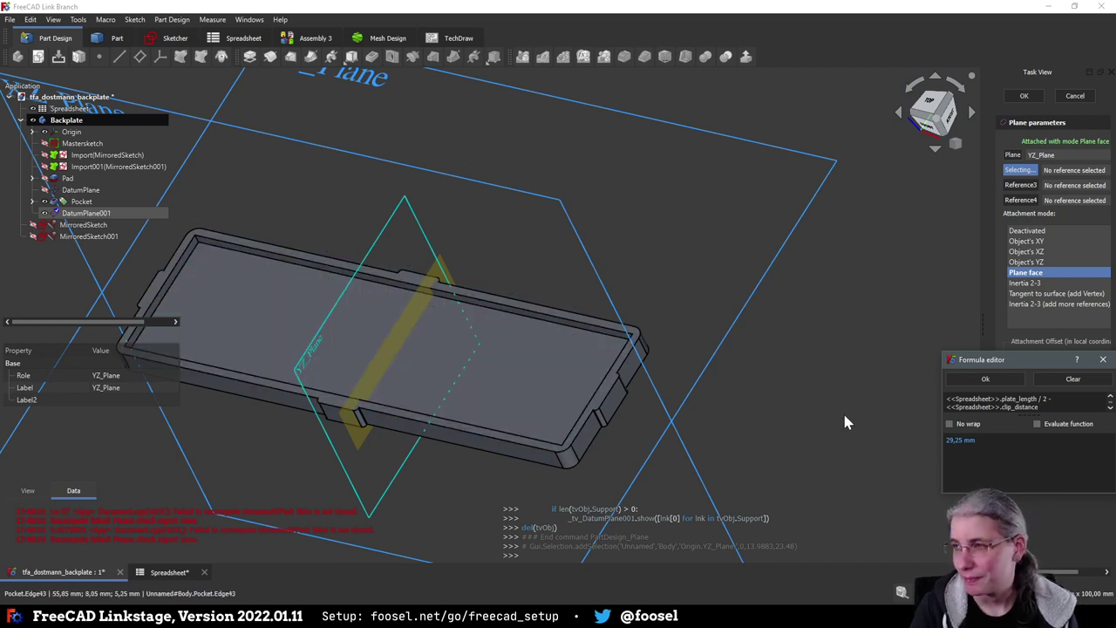
pyautogui.write('- ')
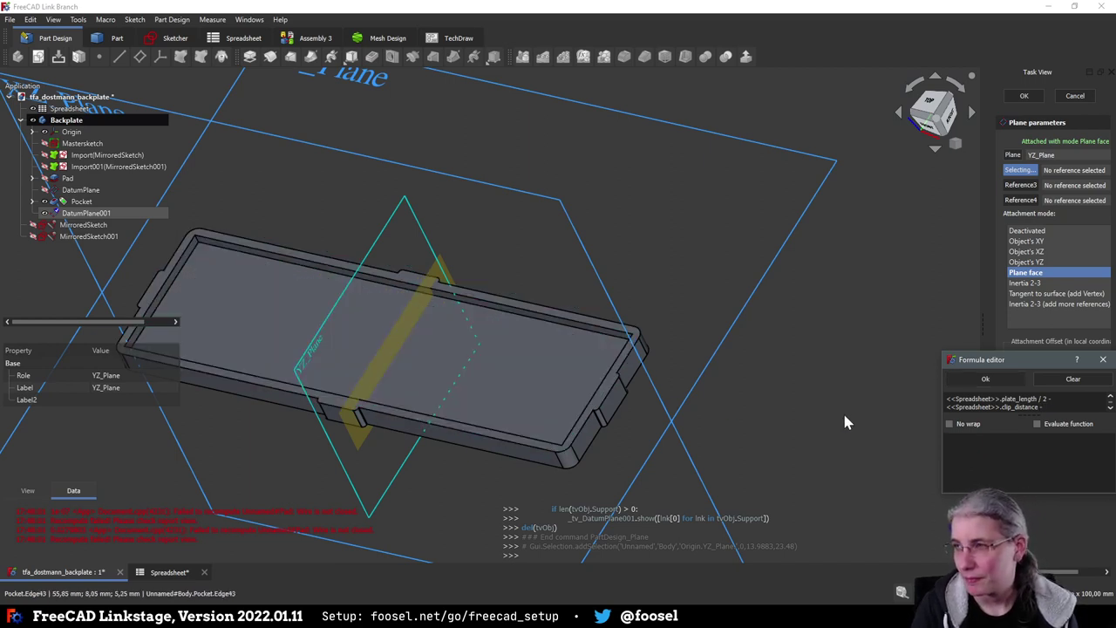
pyautogui.write('<<Sprea')
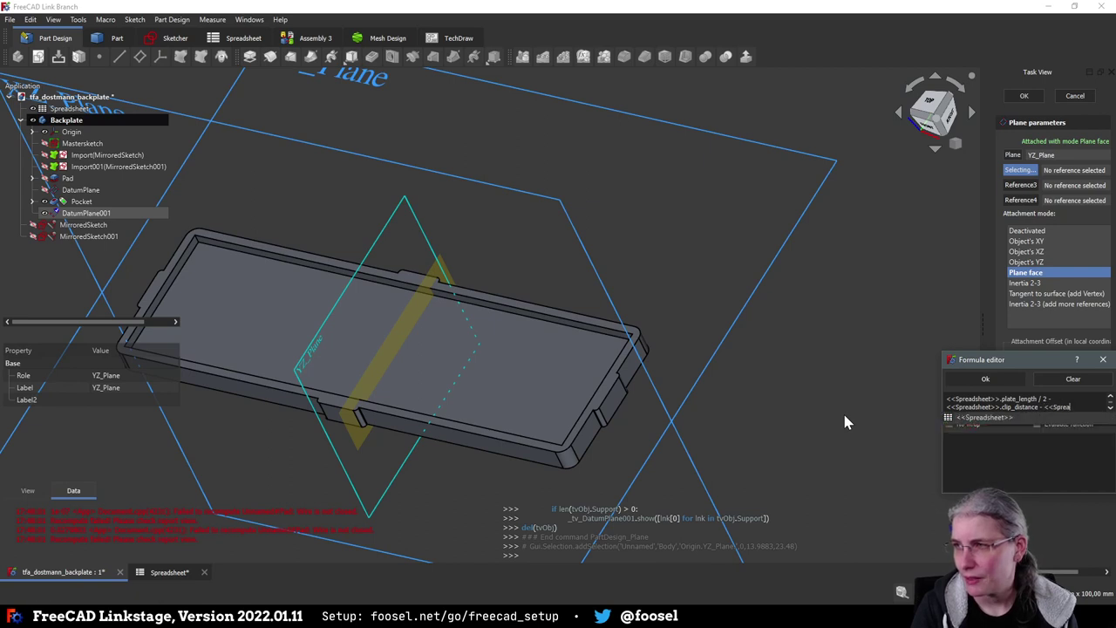
pyautogui.write('dsheet>>.')
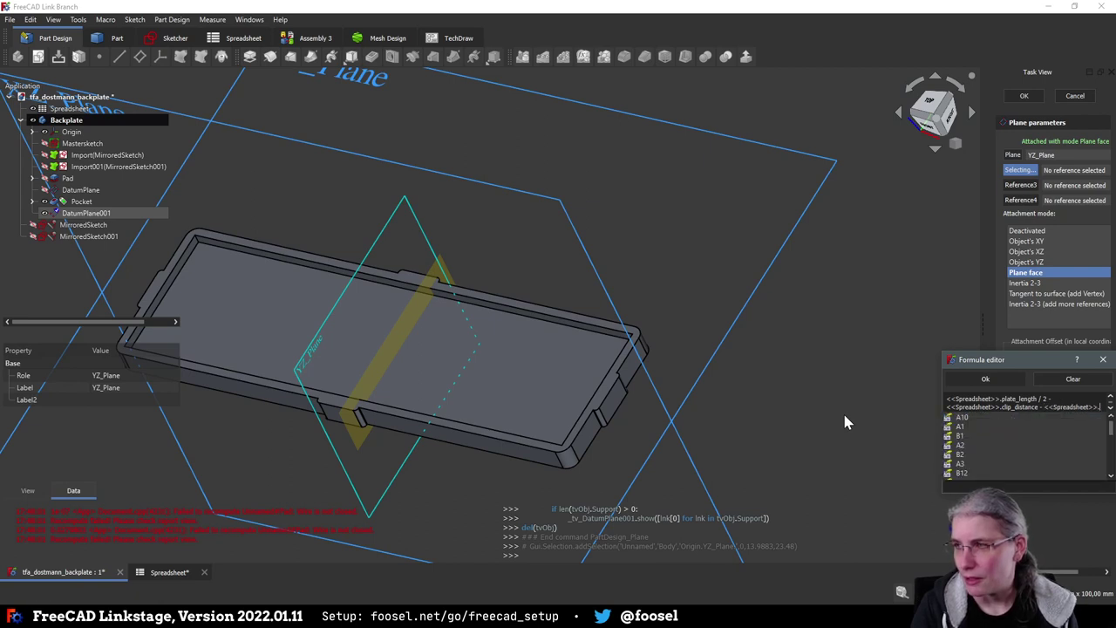
pyautogui.write('clip_width')
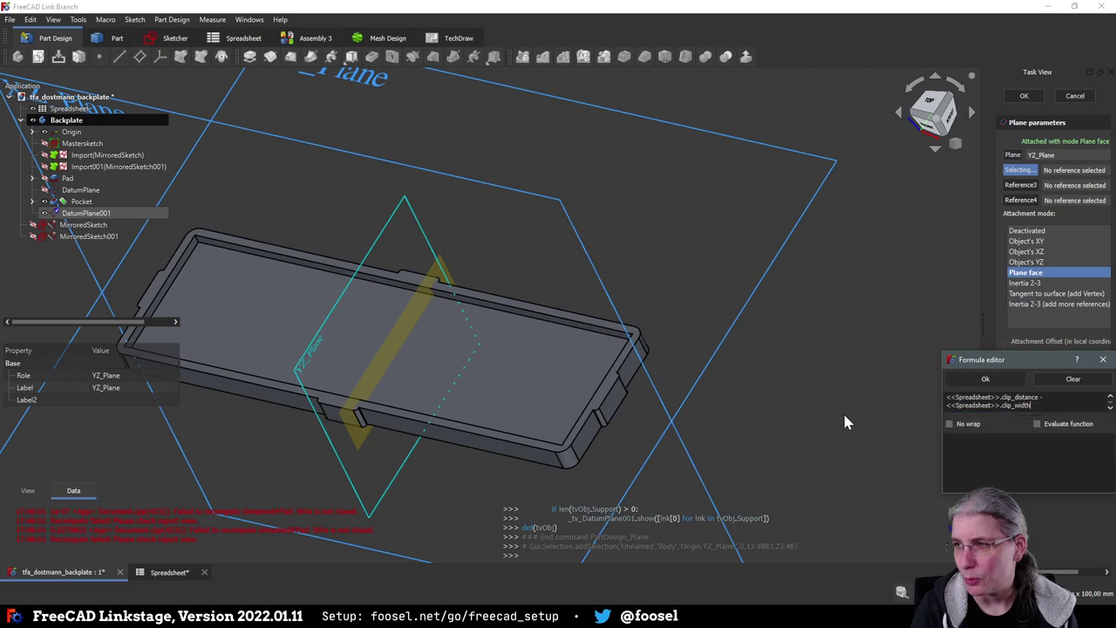
pyautogui.write(' / 2')
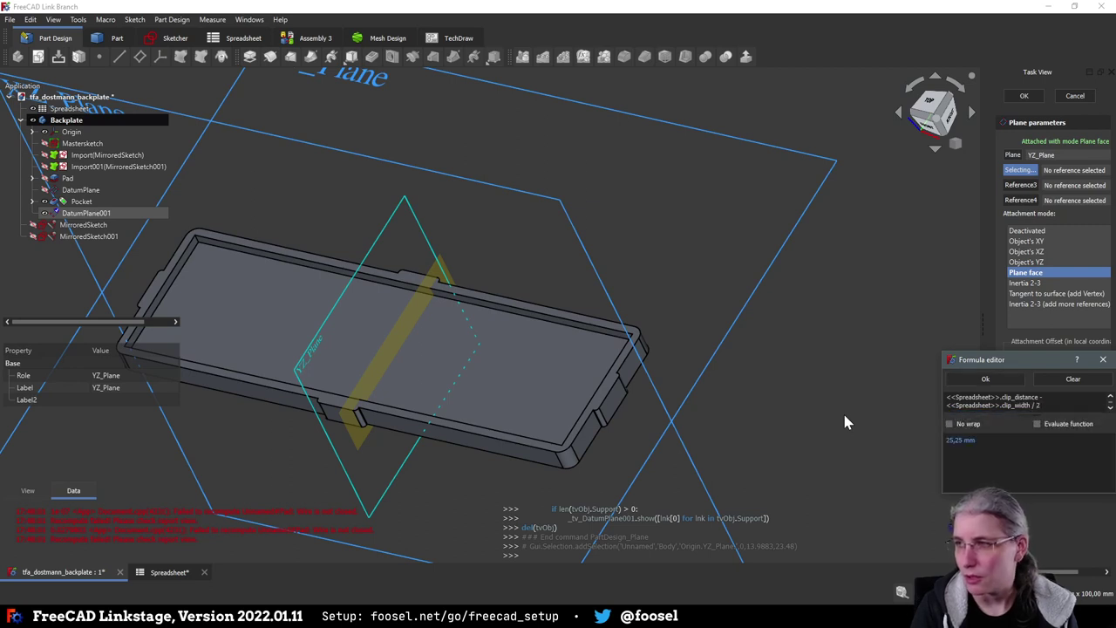
pyautogui.click(985, 378)
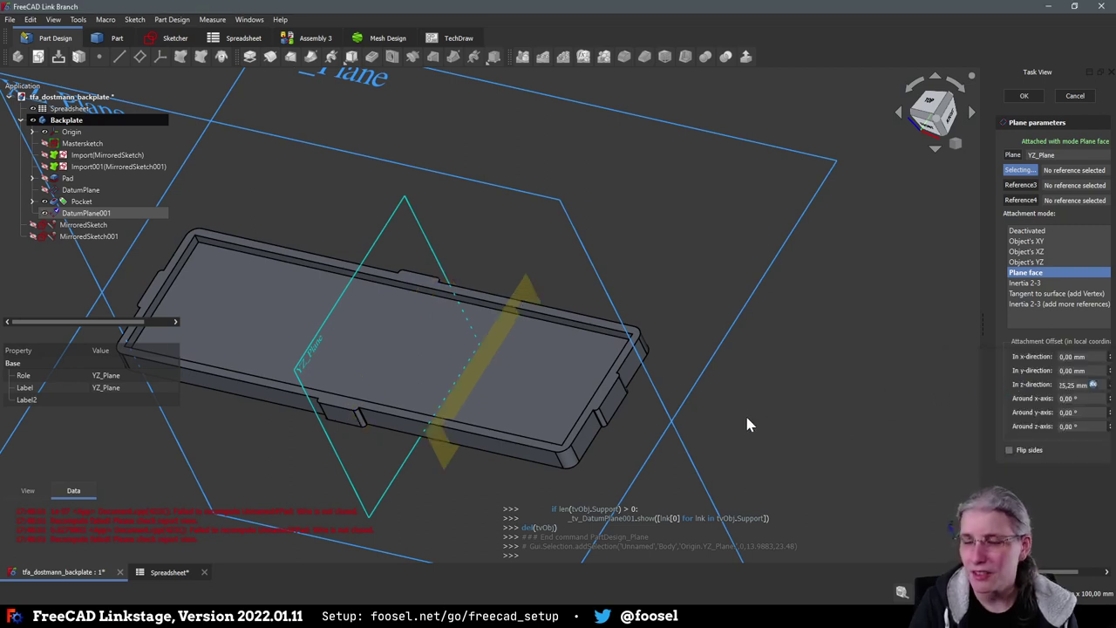
# Confirm DatumPlane001 and check that it crosses the backplate at the clip position
pyautogui.moveTo(615, 460); pyautogui.dragTo(727, 439, button='middle')
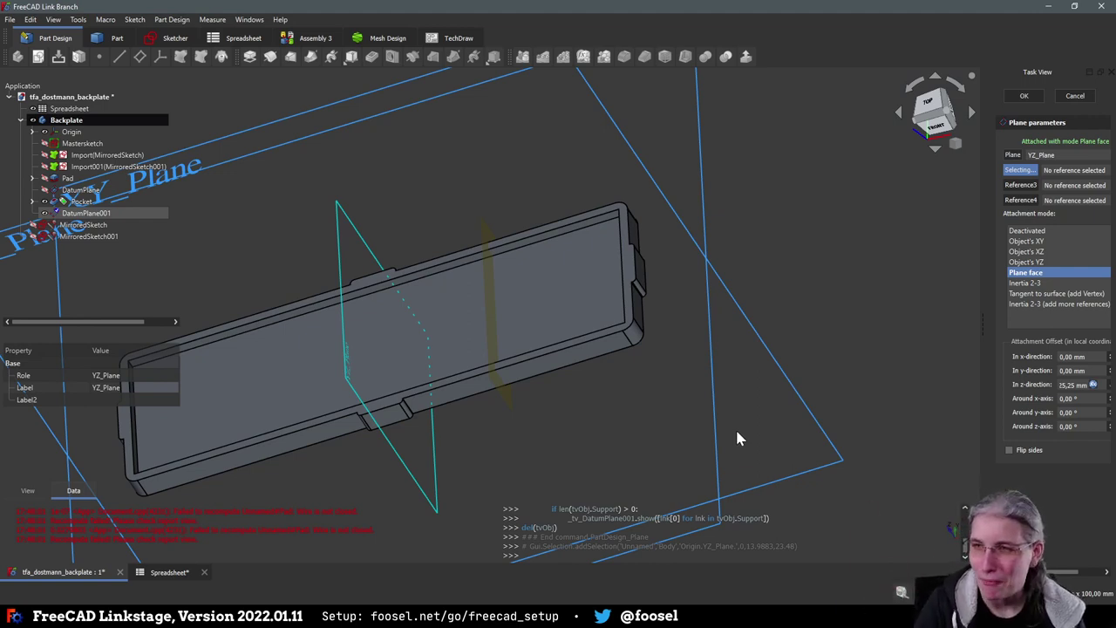
pyautogui.moveTo(596, 445); pyautogui.dragTo(549, 418, button='middle')
pyautogui.click(1032, 98)
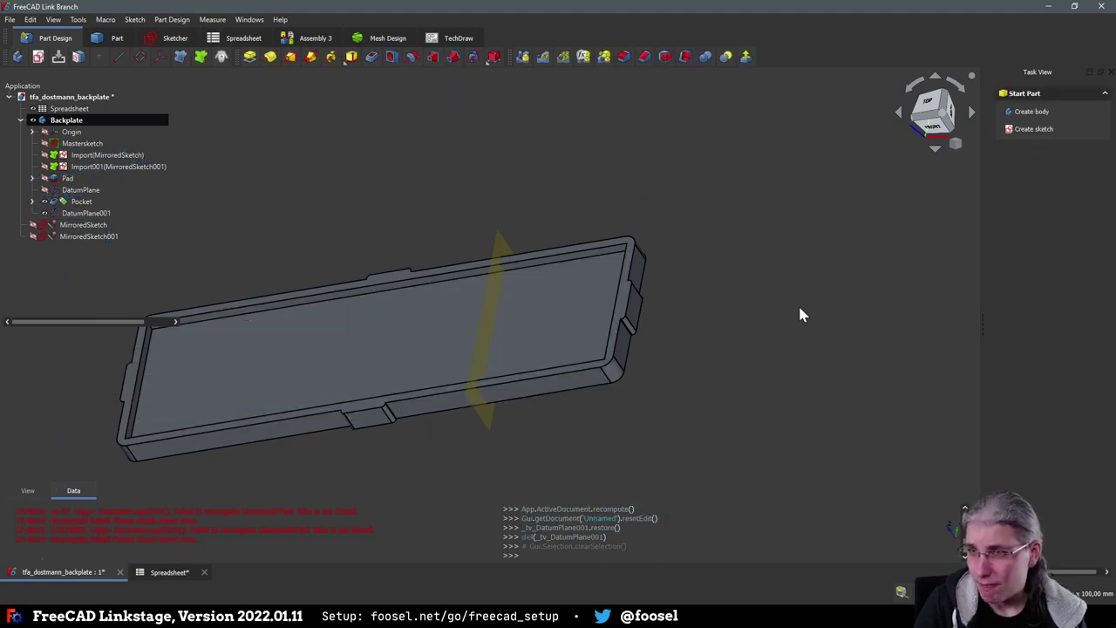
pyautogui.moveTo(535, 386); pyautogui.dragTo(390, 401, button='middle')
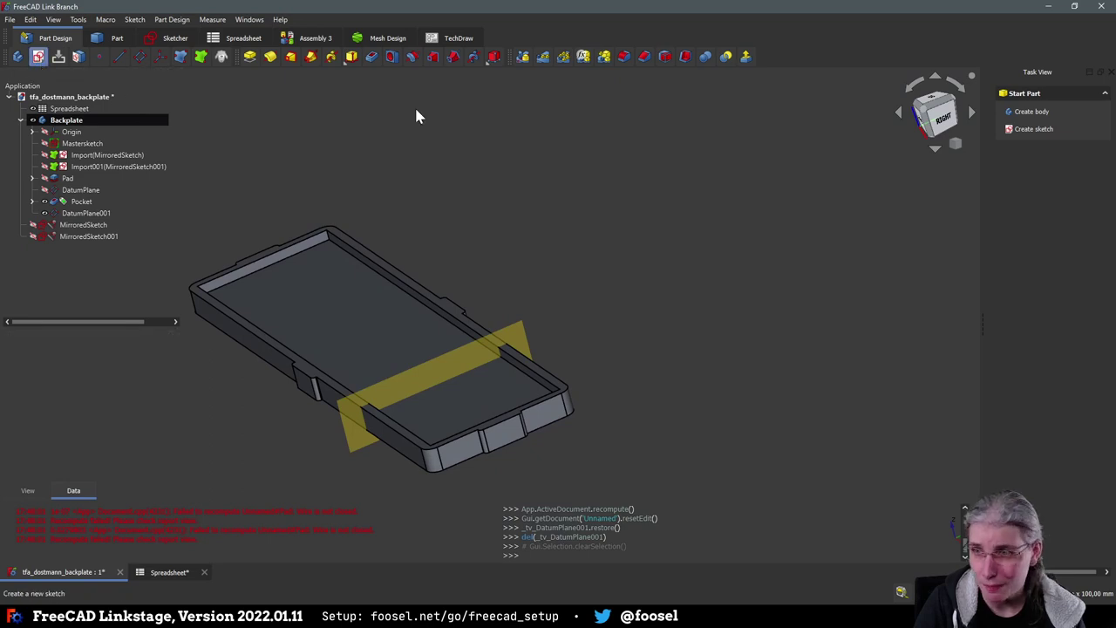
# Create Sketch003 on DatumPlane001, zoom into the plate, and start the External geometry tool
pyautogui.click(445, 356)
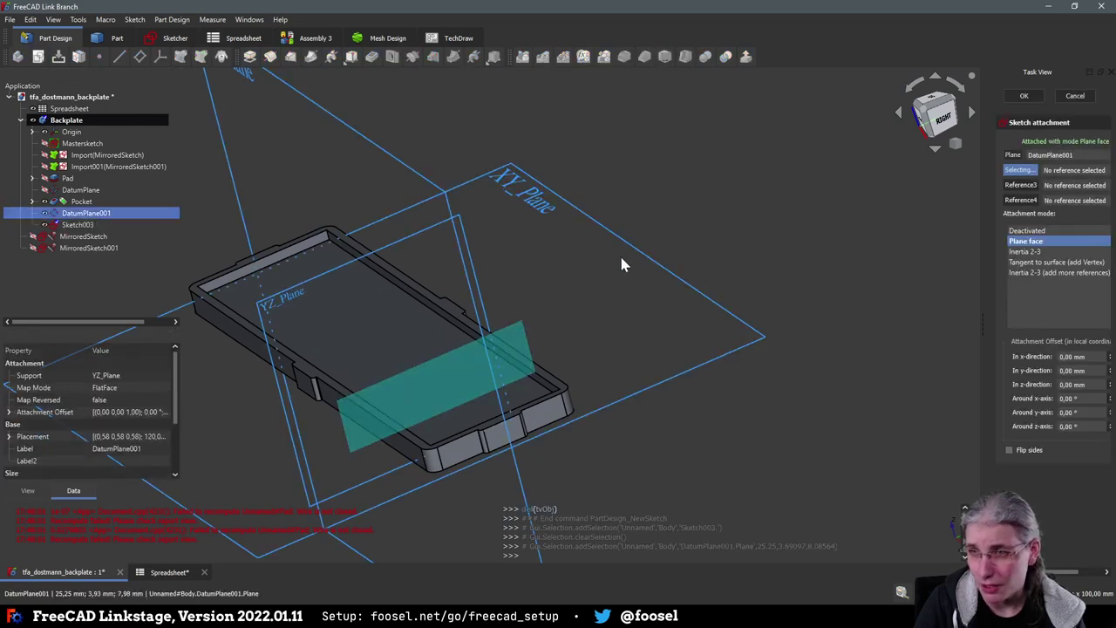
pyautogui.click(1024, 97)
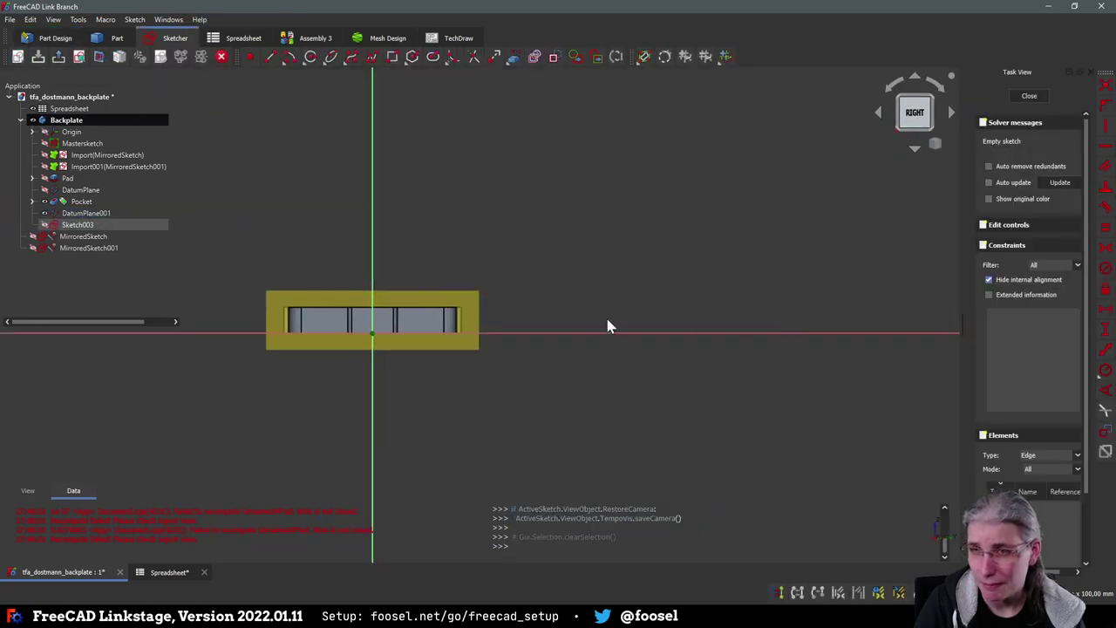
pyautogui.scroll(5, 336, 323)
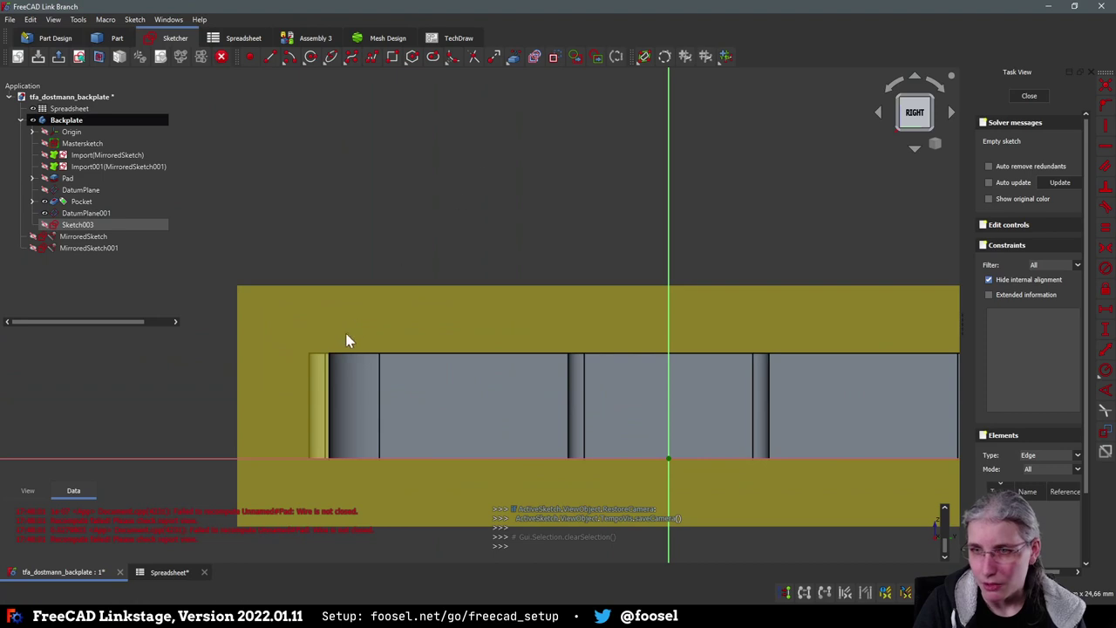
pyautogui.click(520, 58)
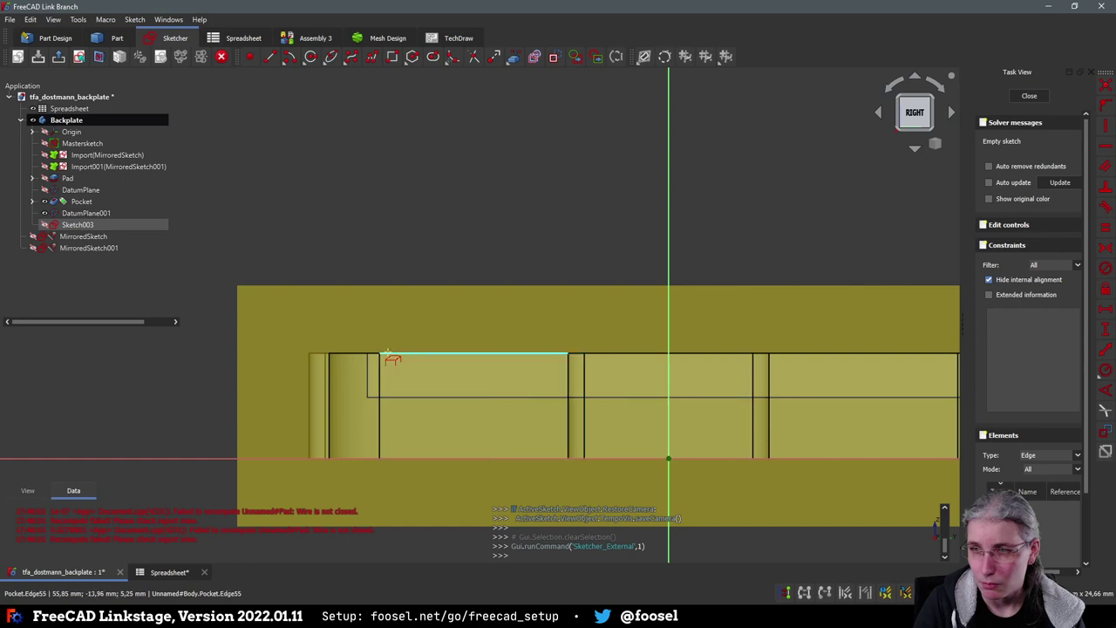
# Reference the pocket's top edge and inner side edge as external geometry, viewed from Right
pyautogui.click(345, 354)
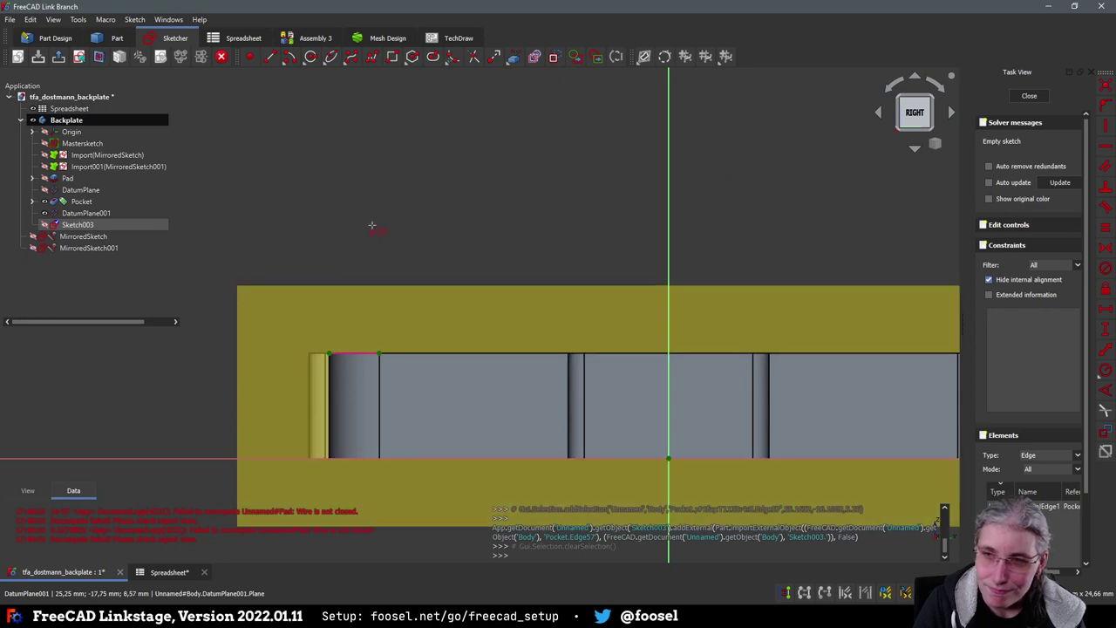
pyautogui.moveTo(374, 241); pyautogui.dragTo(381, 257, button='middle')
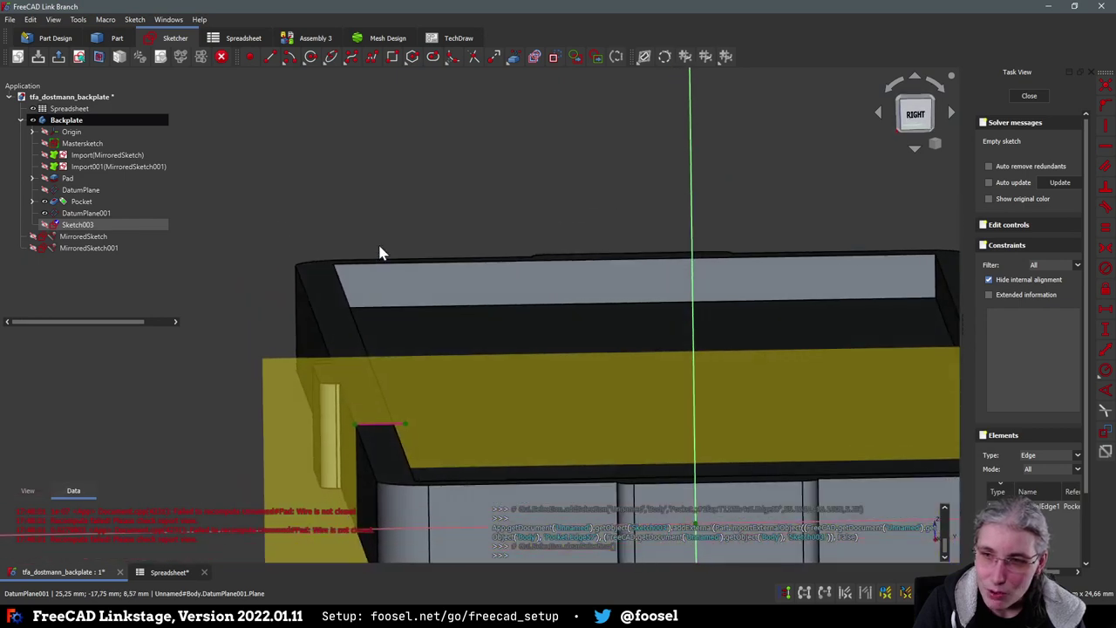
pyautogui.click(380, 468)
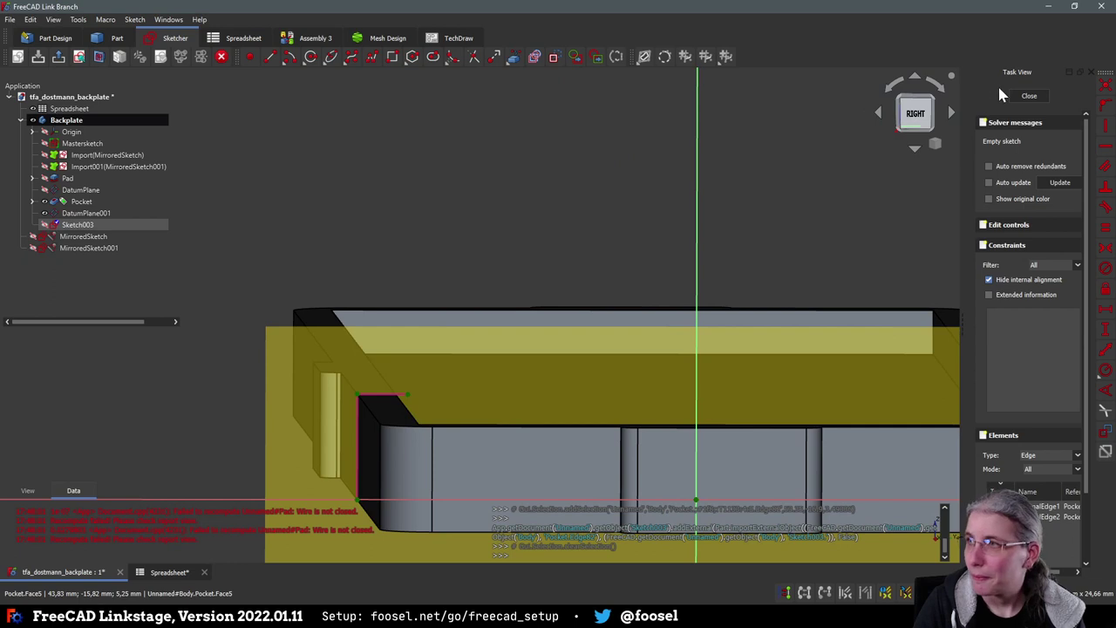
pyautogui.press('3')
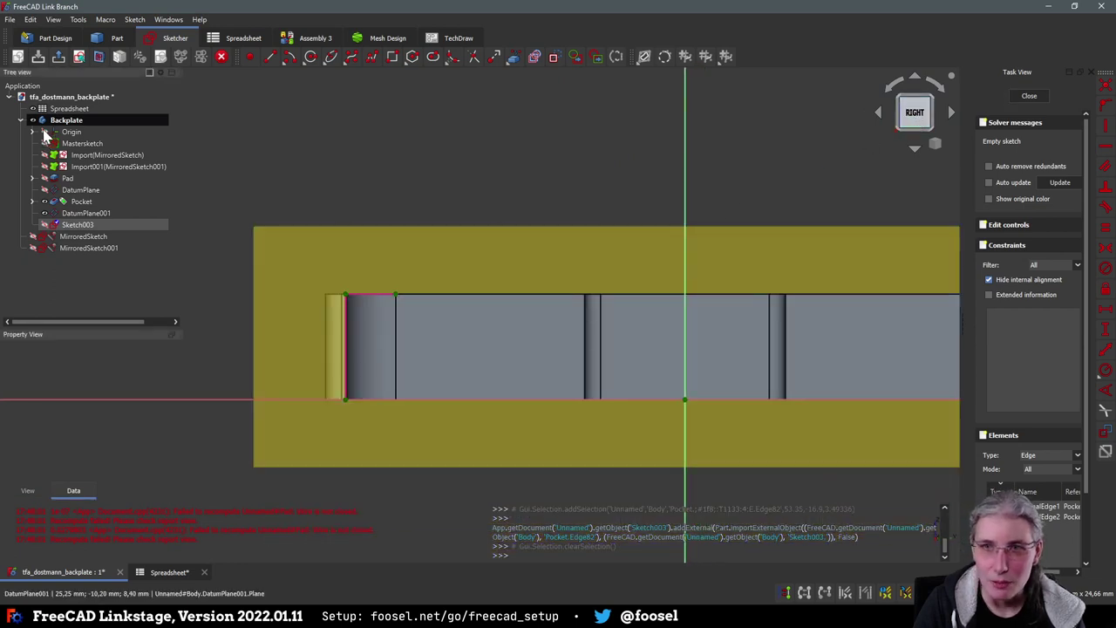
pyautogui.click(44, 213)
pyautogui.click(45, 213)
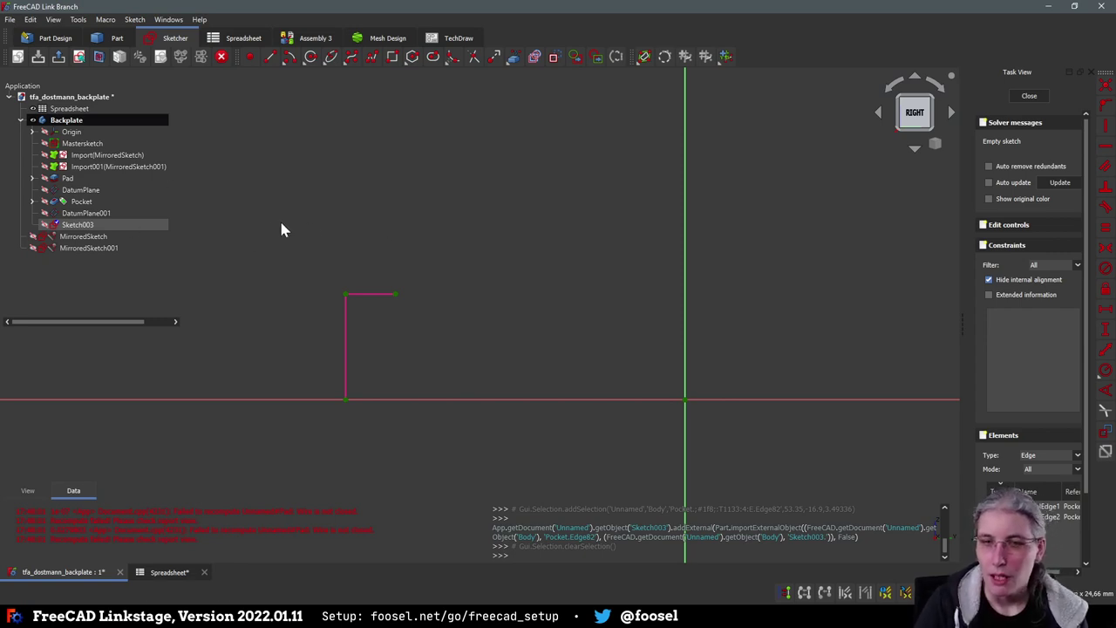
pyautogui.click(372, 57)
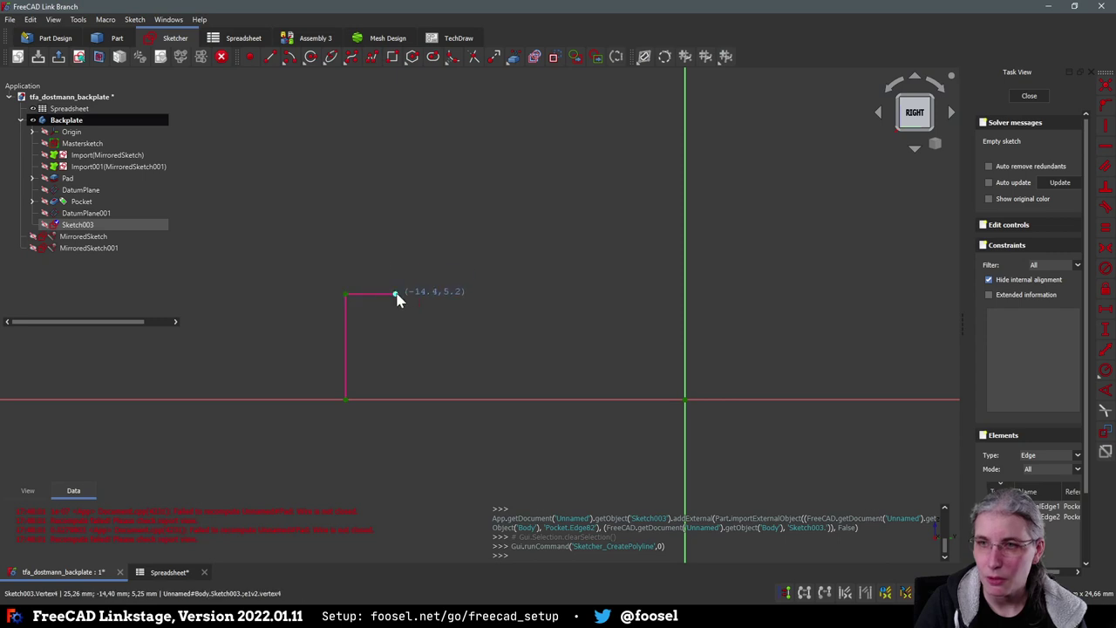
# Draw a closed six-line hook-shaped clip outline with a slanted top-left corner from the reference endpoint
pyautogui.click(395, 292)
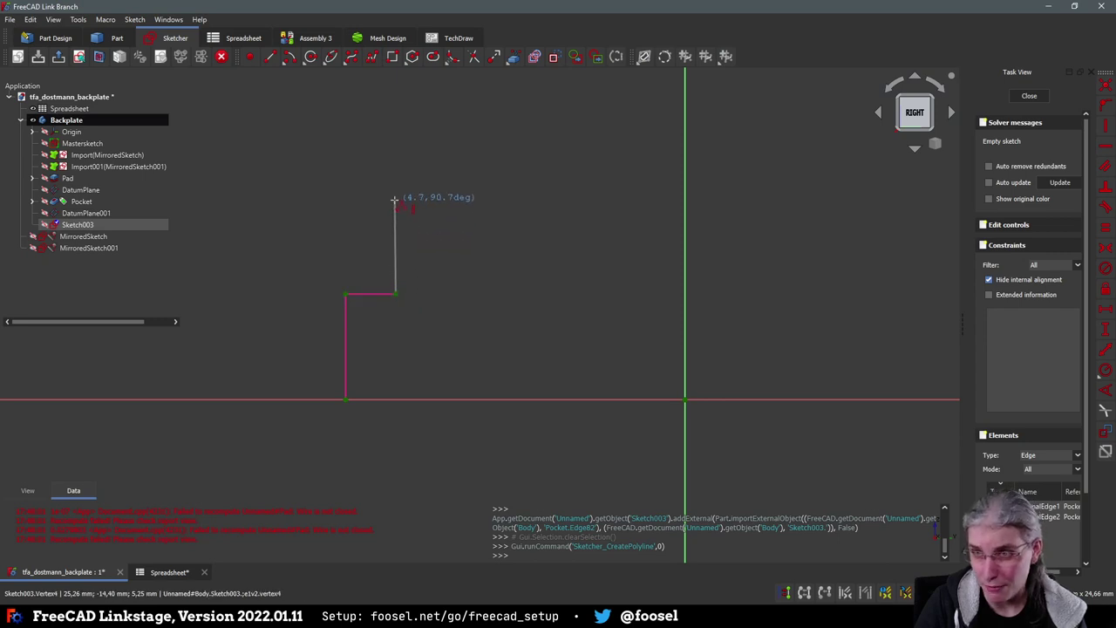
pyautogui.click(394, 199)
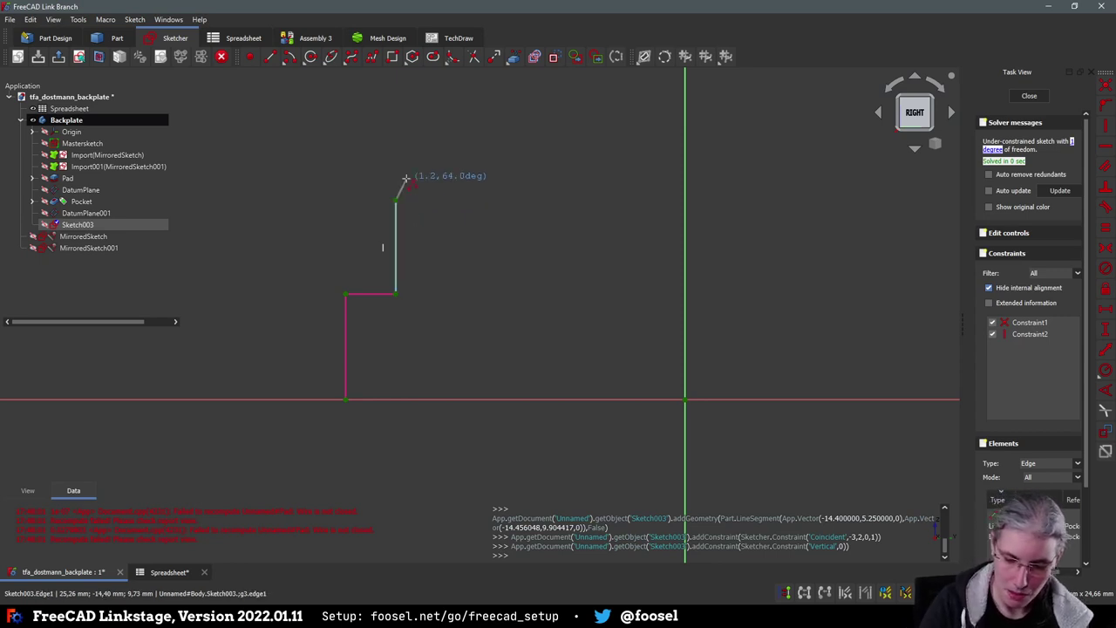
pyautogui.click(346, 200)
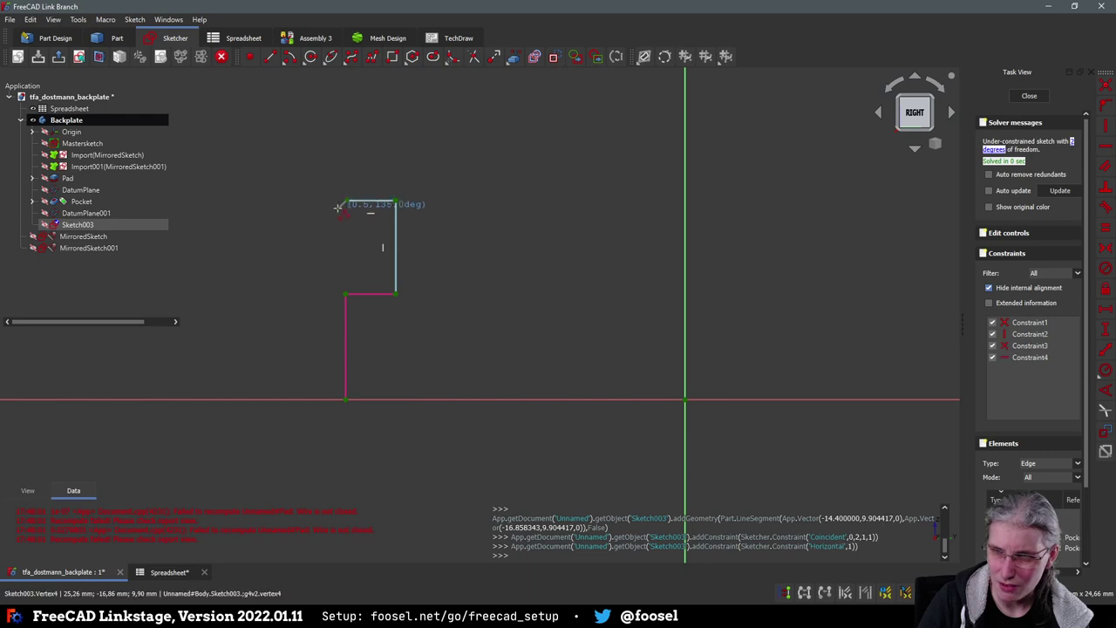
pyautogui.click(316, 235)
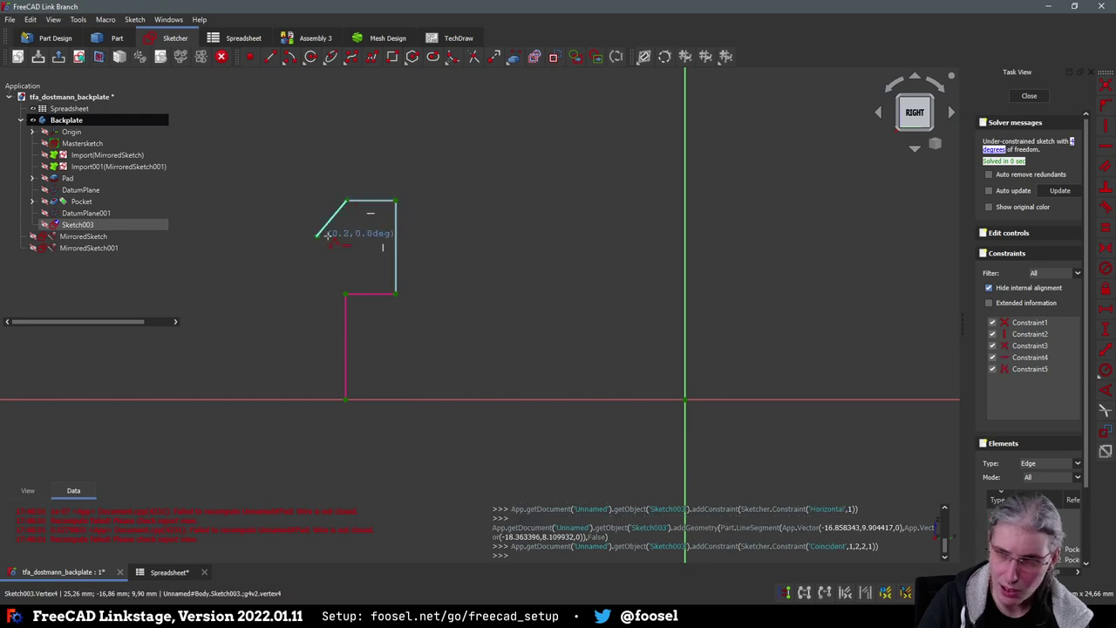
pyautogui.click(347, 235)
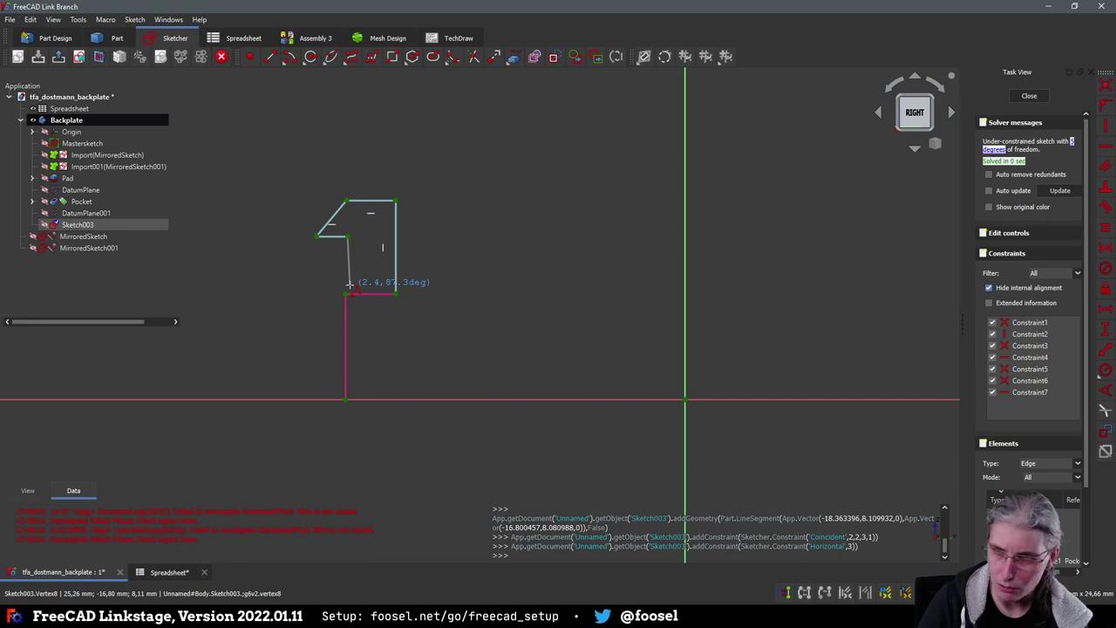
pyautogui.click(346, 293)
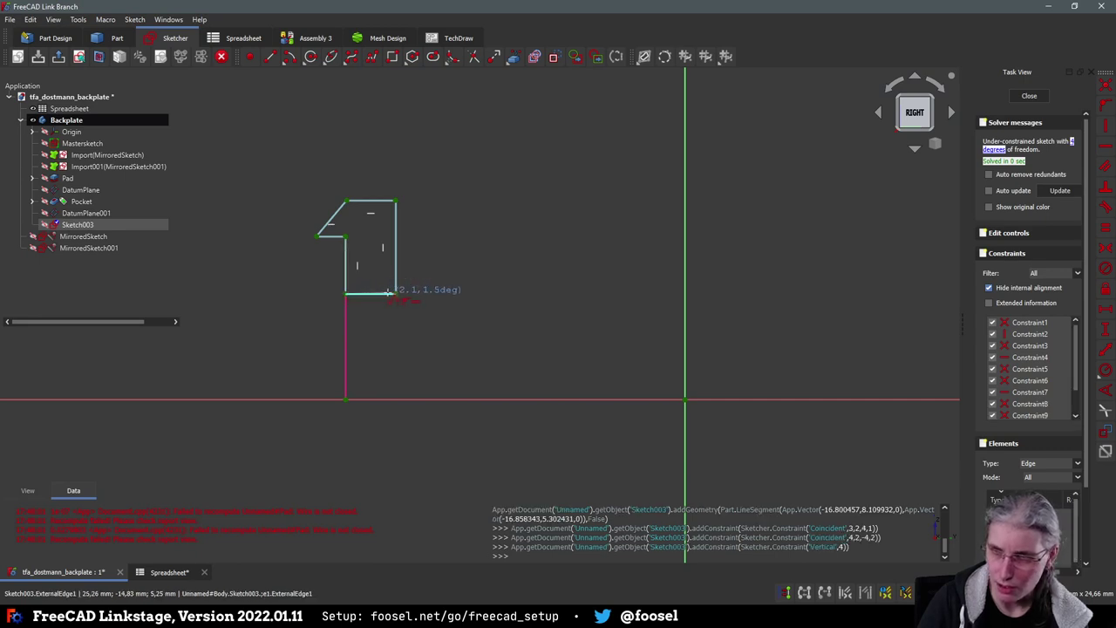
pyautogui.click(395, 293)
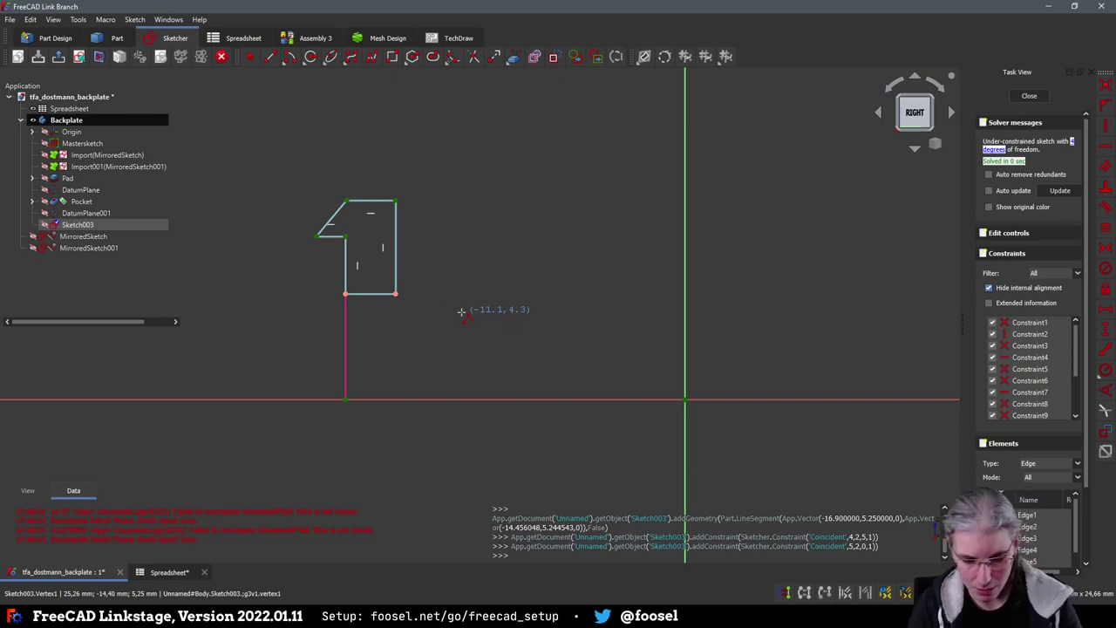
pyautogui.rightClick(493, 228)
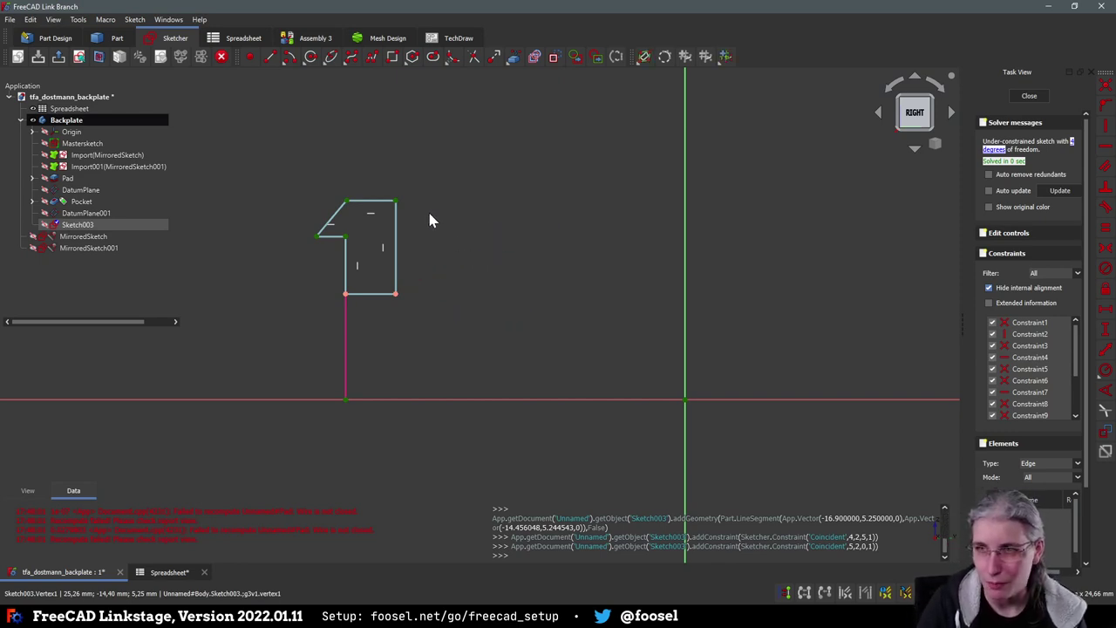
# Constrain the profile's right edge length to <<Spreadsheet>>.clip_height, giving 6 mm
pyautogui.click(396, 220)
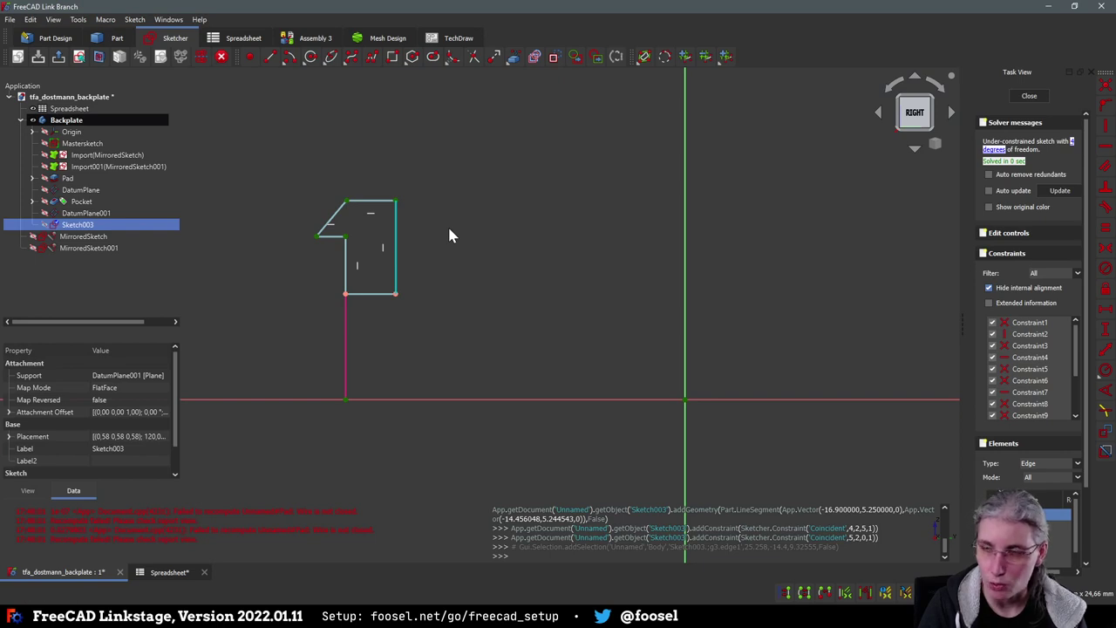
pyautogui.press('i')
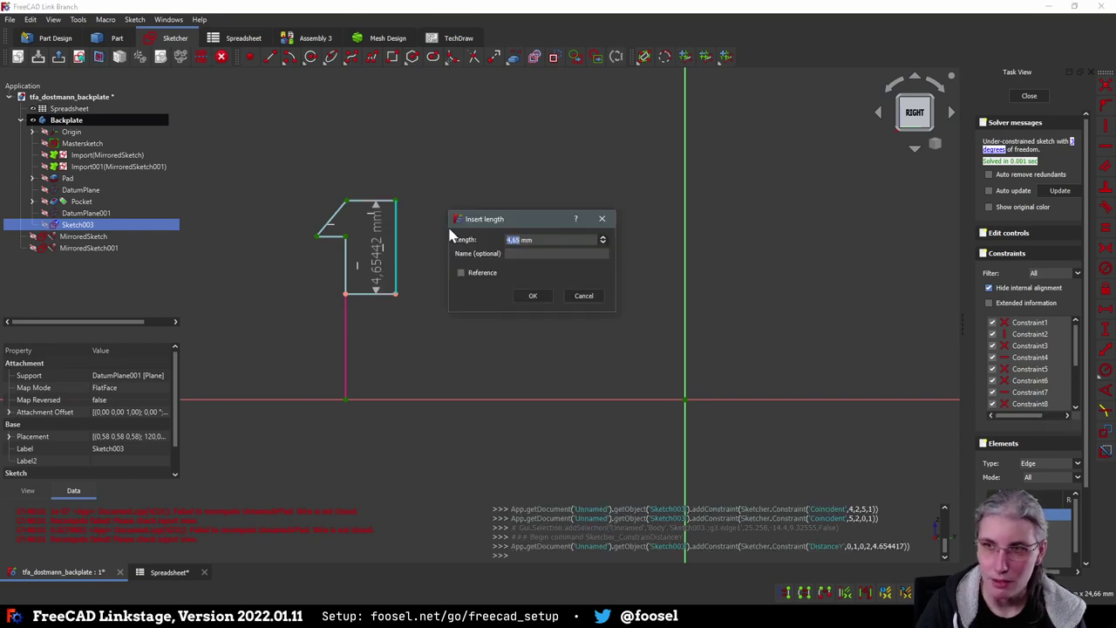
pyautogui.press('=')
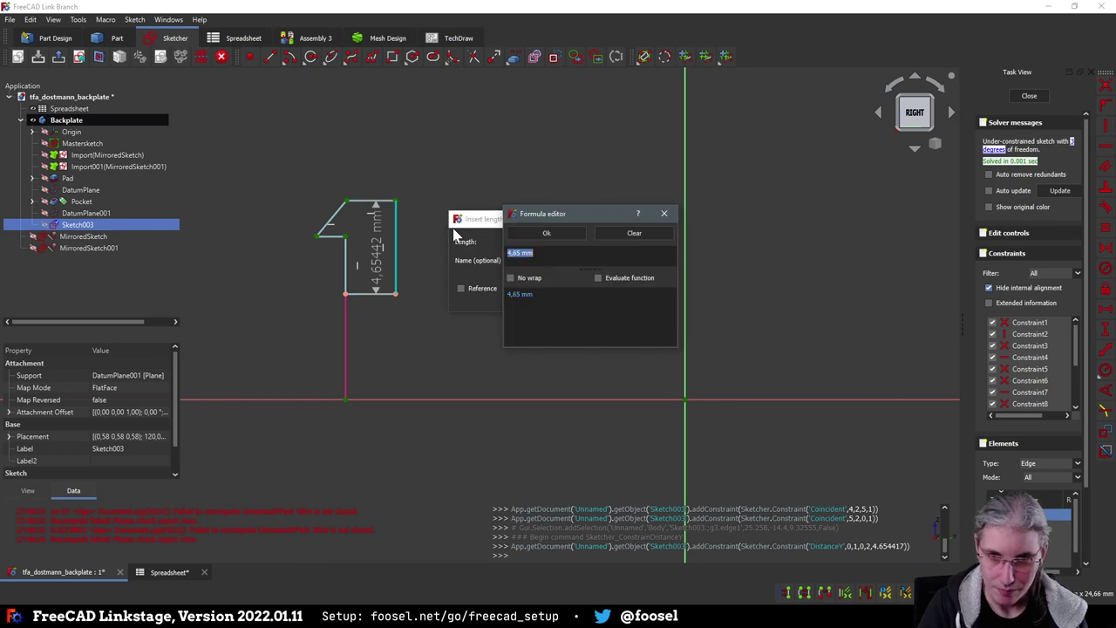
pyautogui.write('<<Spre')
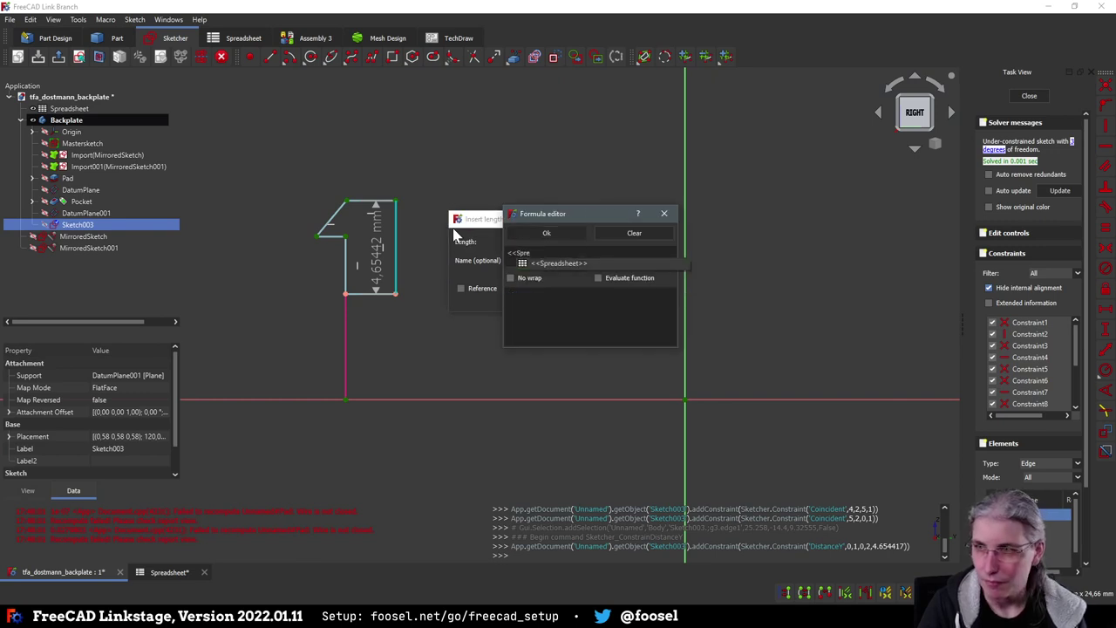
pyautogui.press('Return')
pyautogui.write('clip')
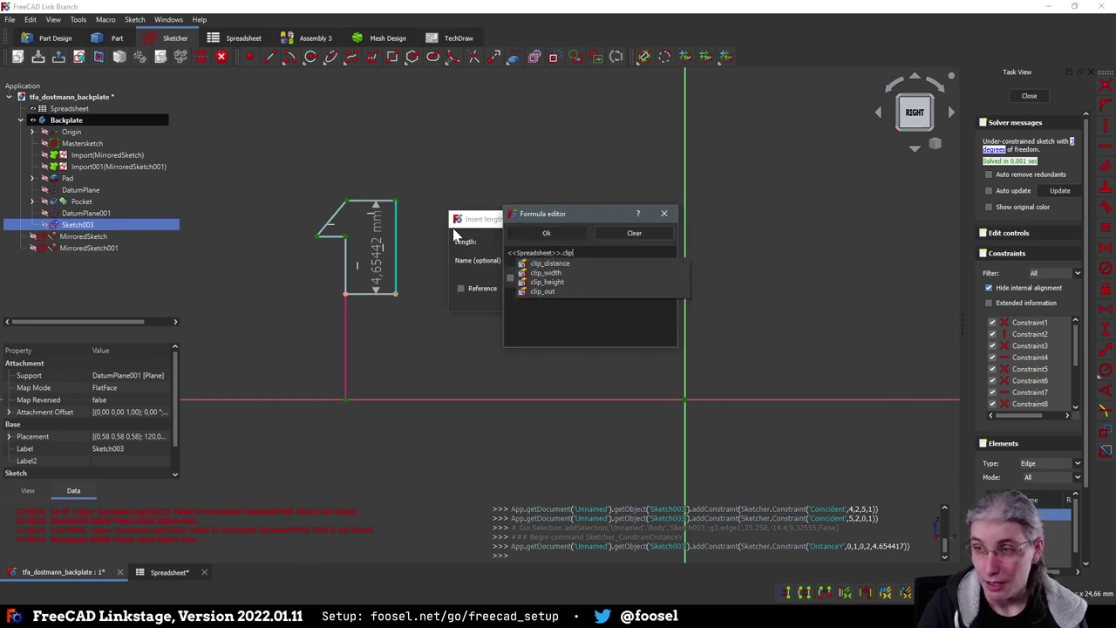
pyautogui.press('Down')
pyautogui.press('Down')
pyautogui.press('Down')
pyautogui.press('Return')
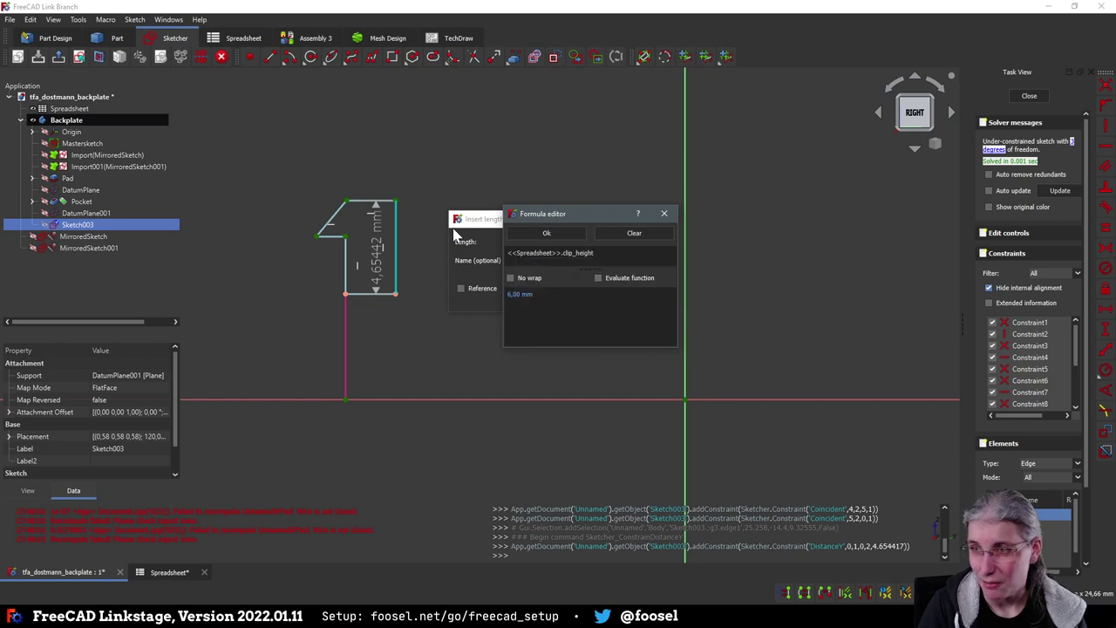
pyautogui.press('Return')
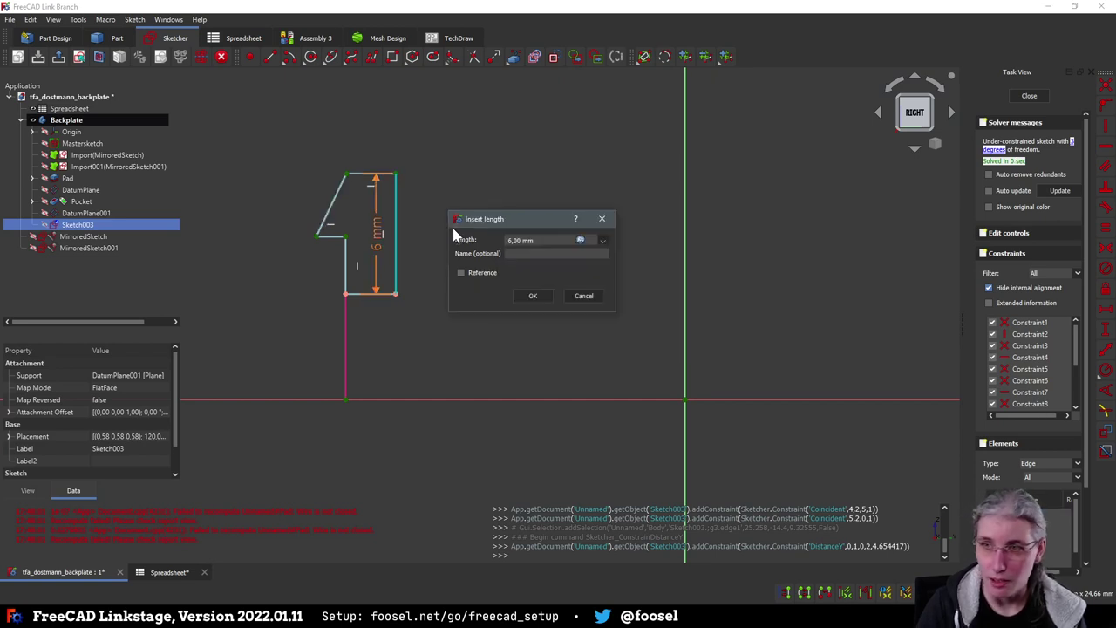
# Apply the 6 mm length, then select the profile's top-left and inner corner points
pyautogui.click(535, 297)
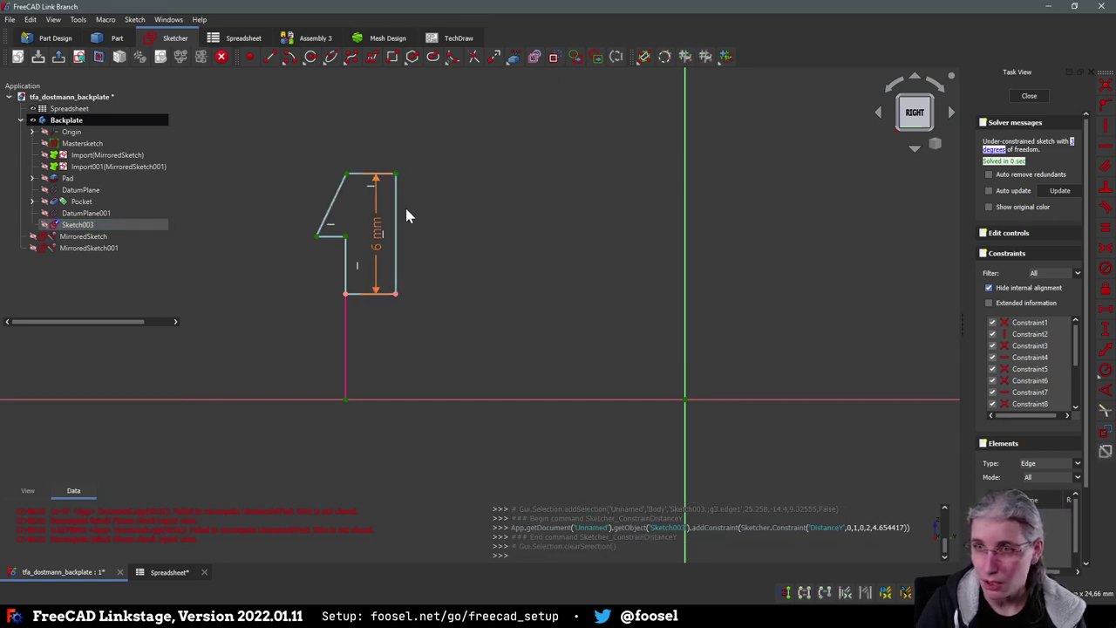
pyautogui.click(347, 176)
pyautogui.click(346, 237)
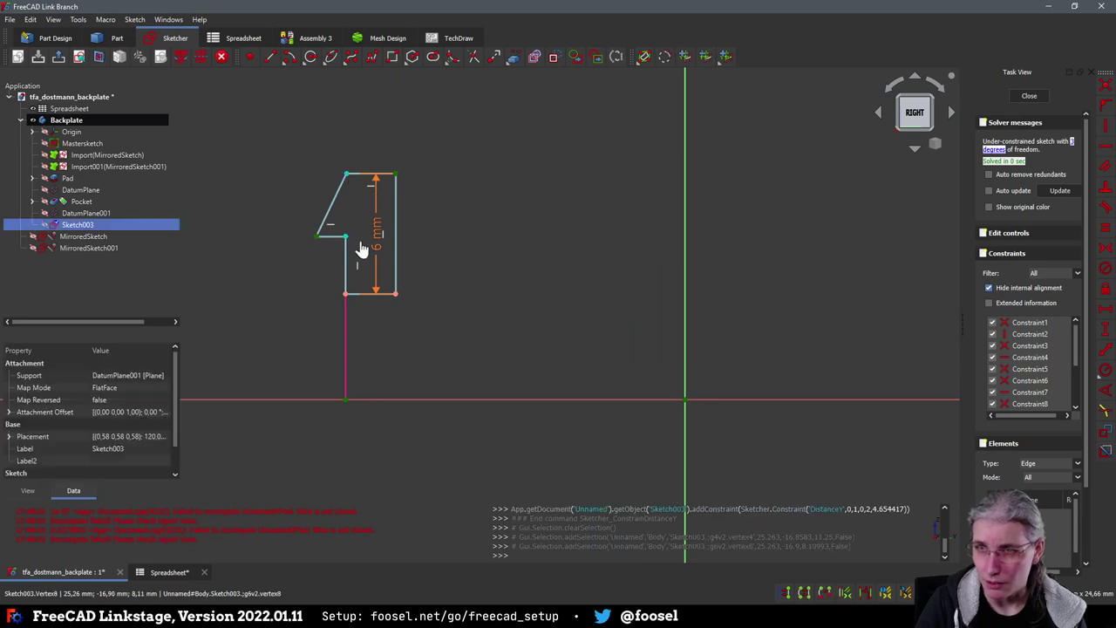
pyautogui.click(340, 261)
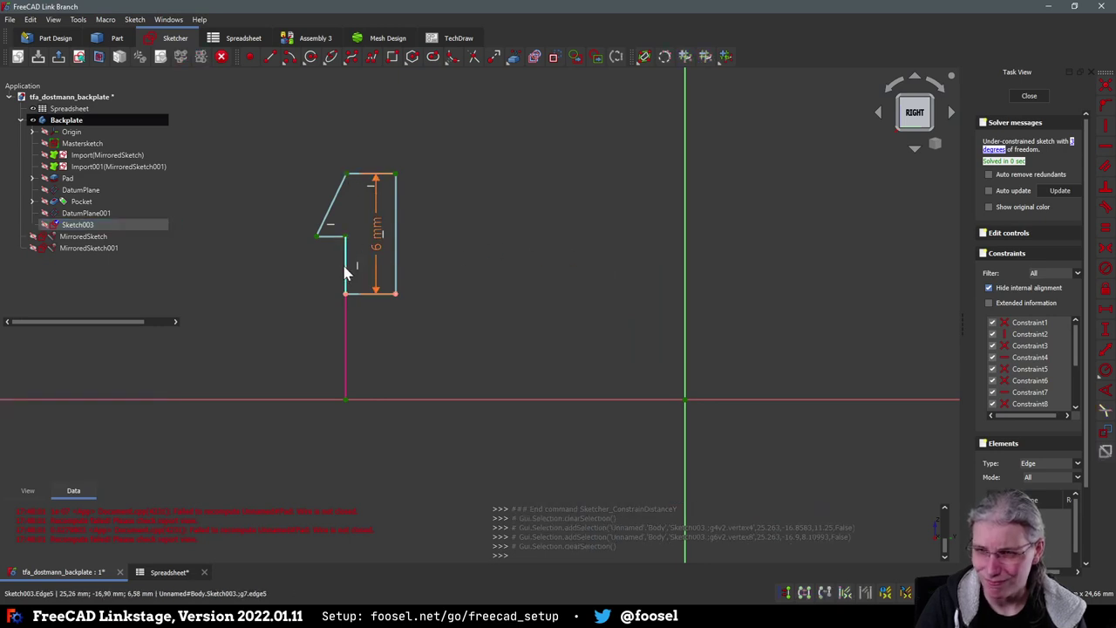
pyautogui.click(348, 269)
pyautogui.click(347, 174)
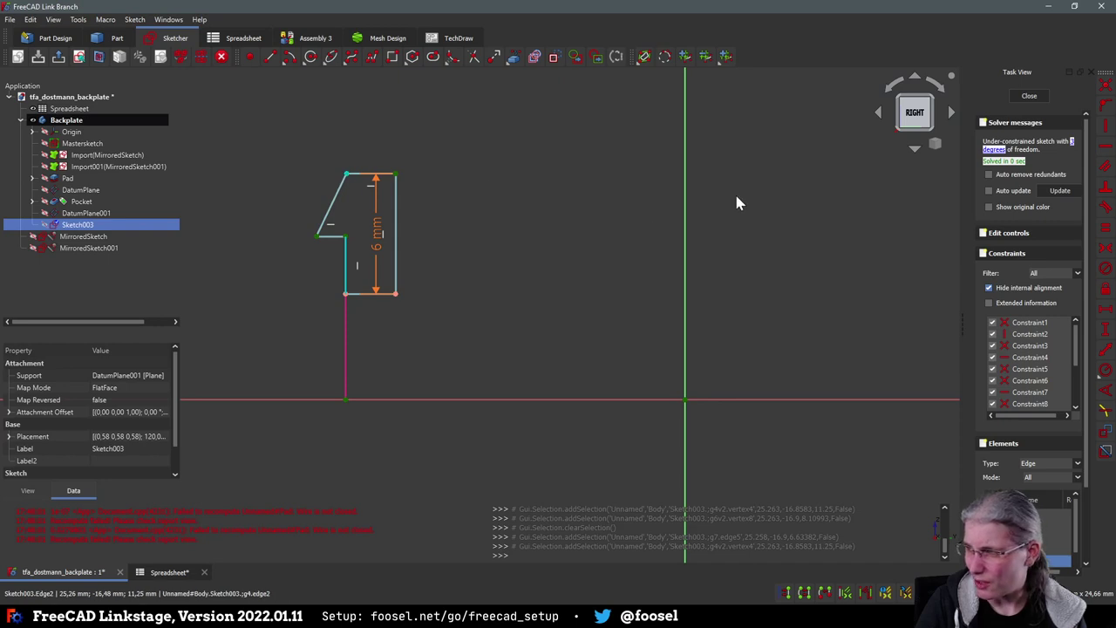
# Vertically align the hook's inner corner with the top-left point, then drag the slanted line outward
pyautogui.click(350, 225)
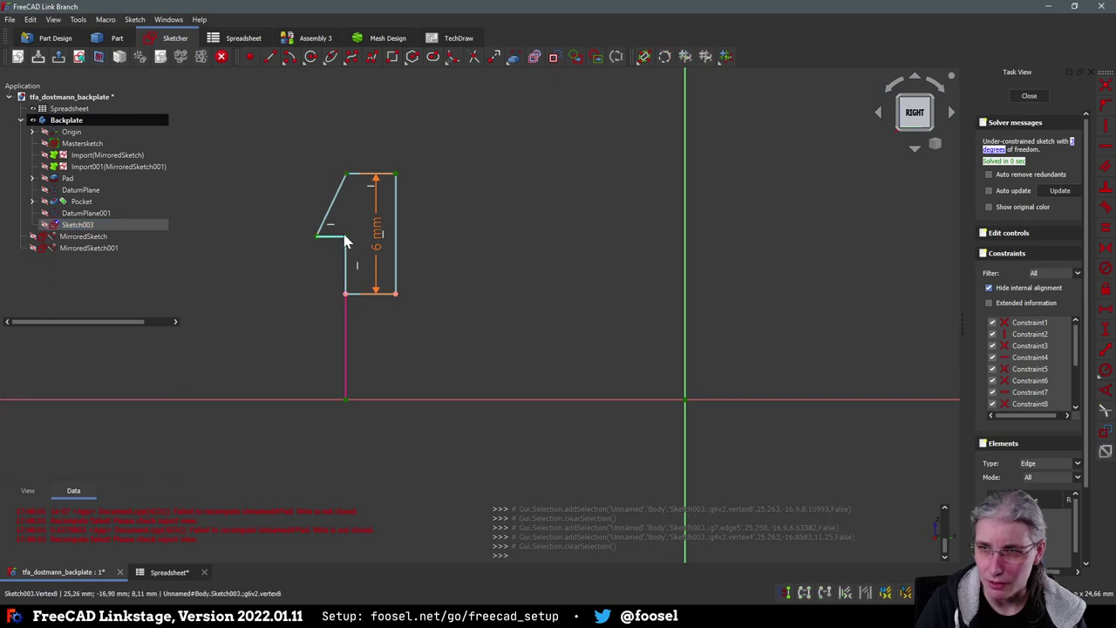
pyautogui.click(345, 237)
pyautogui.click(348, 231)
pyautogui.click(347, 236)
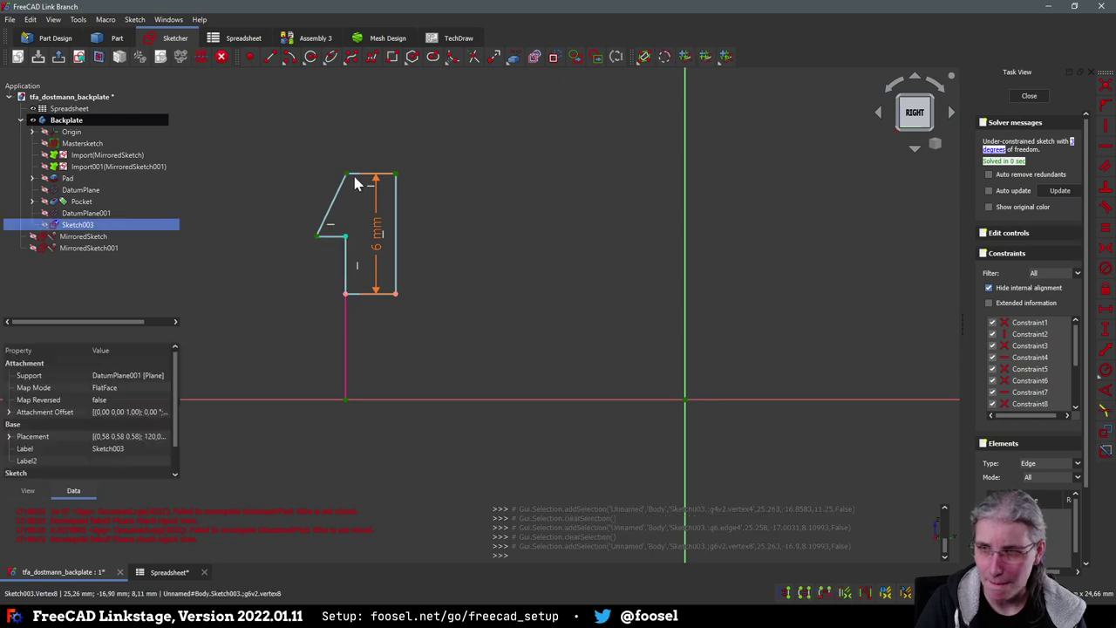
pyautogui.click(347, 174)
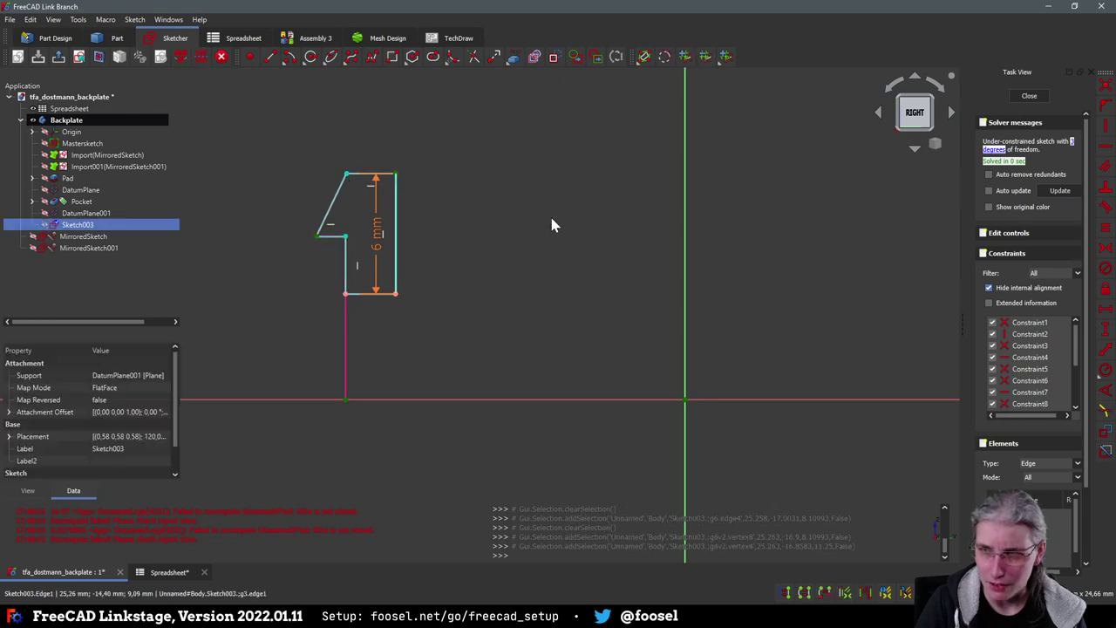
pyautogui.click(1105, 126)
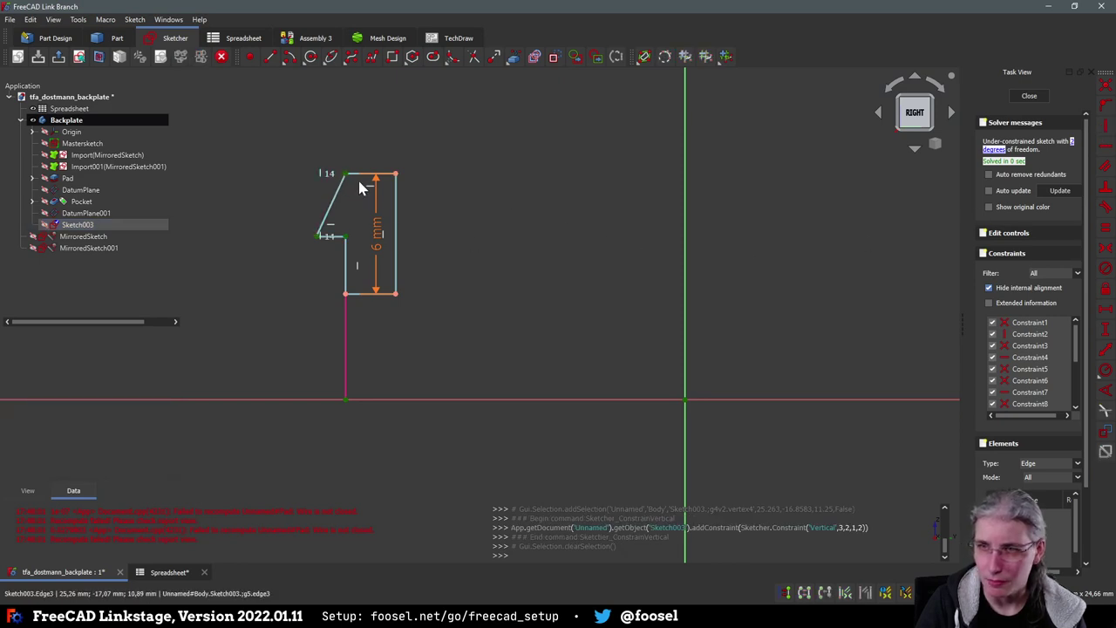
pyautogui.moveTo(353, 182)
pyautogui.mouseDown()
pyautogui.moveTo(334, 196)
pyautogui.moveTo(336, 211)
pyautogui.moveTo(331, 187)
pyautogui.moveTo(323, 212)
pyautogui.moveTo(352, 202)
pyautogui.moveTo(331, 206)
pyautogui.mouseUp()
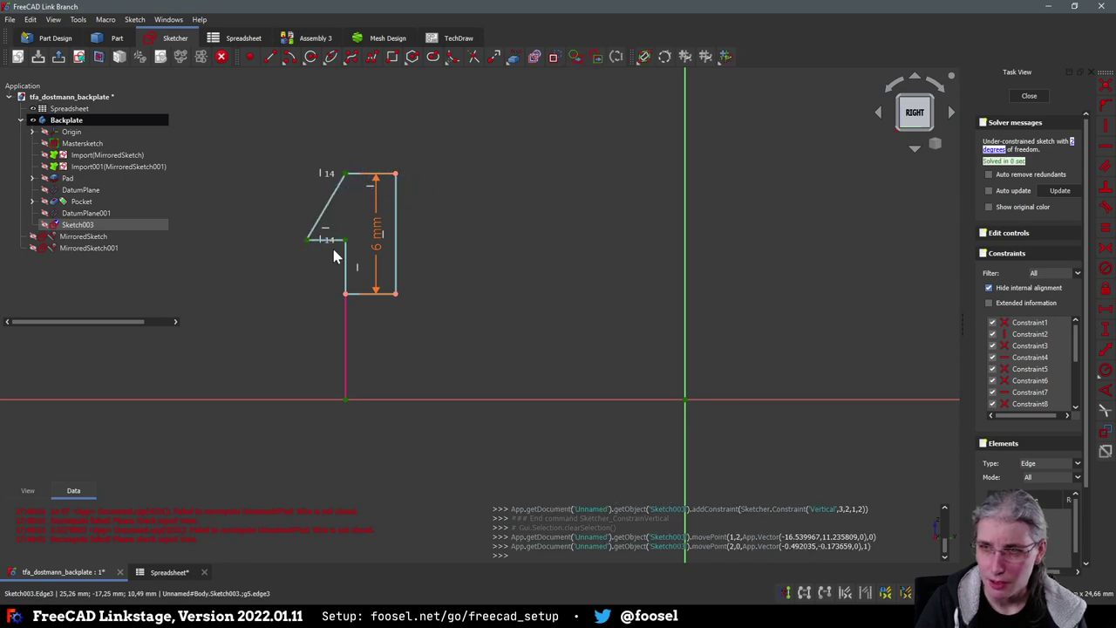
pyautogui.click(342, 244)
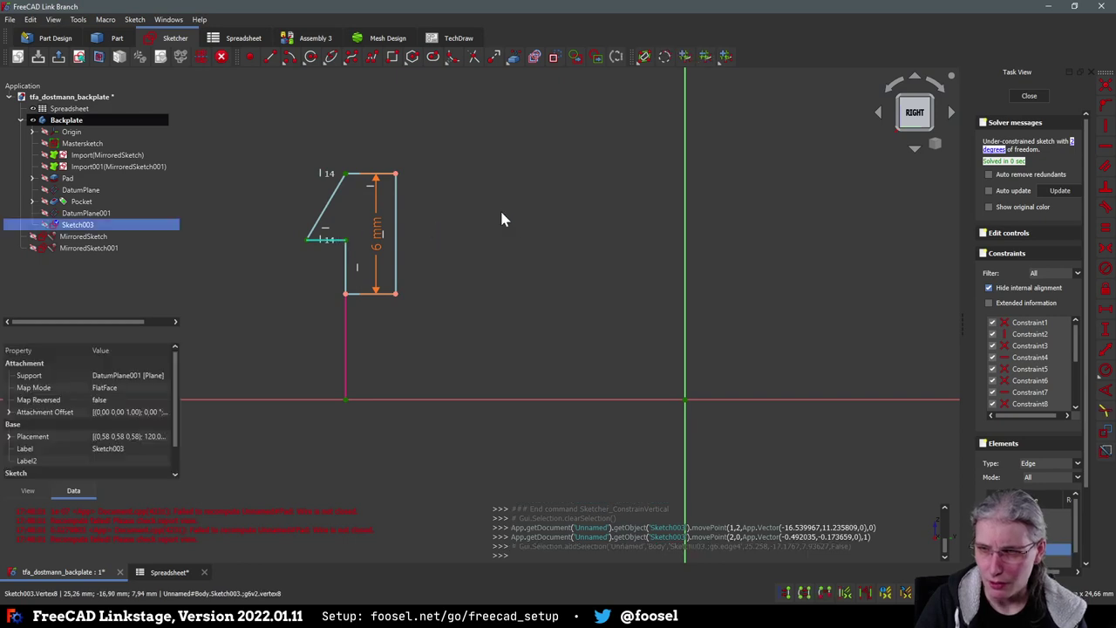
# Give the hook's short horizontal edge a horizontal distance of <<Spreadsheet>>.clip_out (0.90 mm)
pyautogui.press('l')
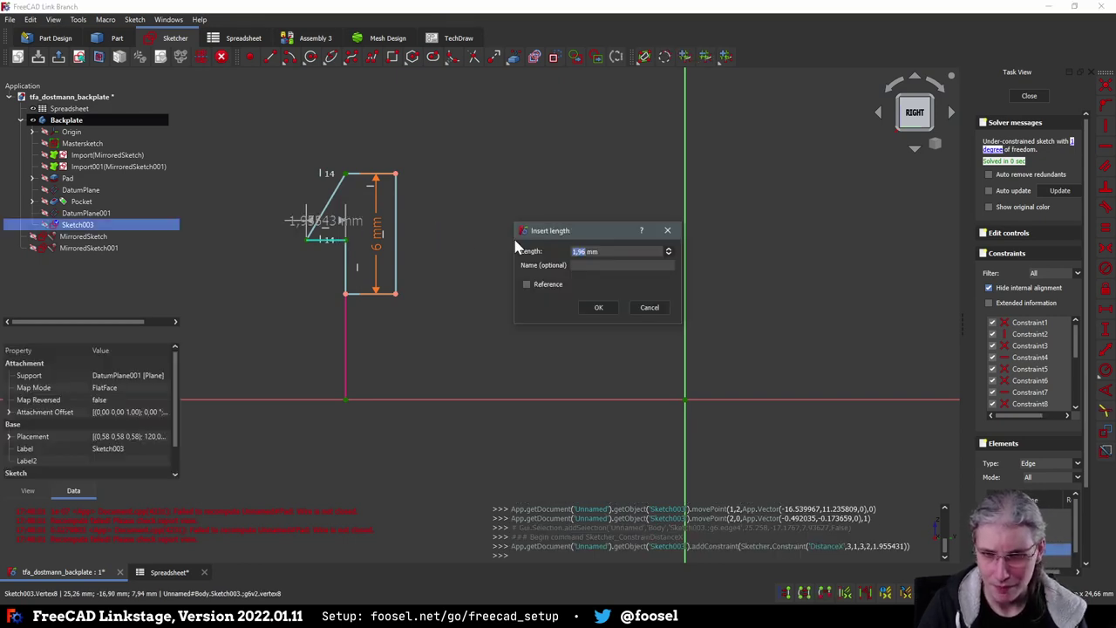
pyautogui.write('<<S')
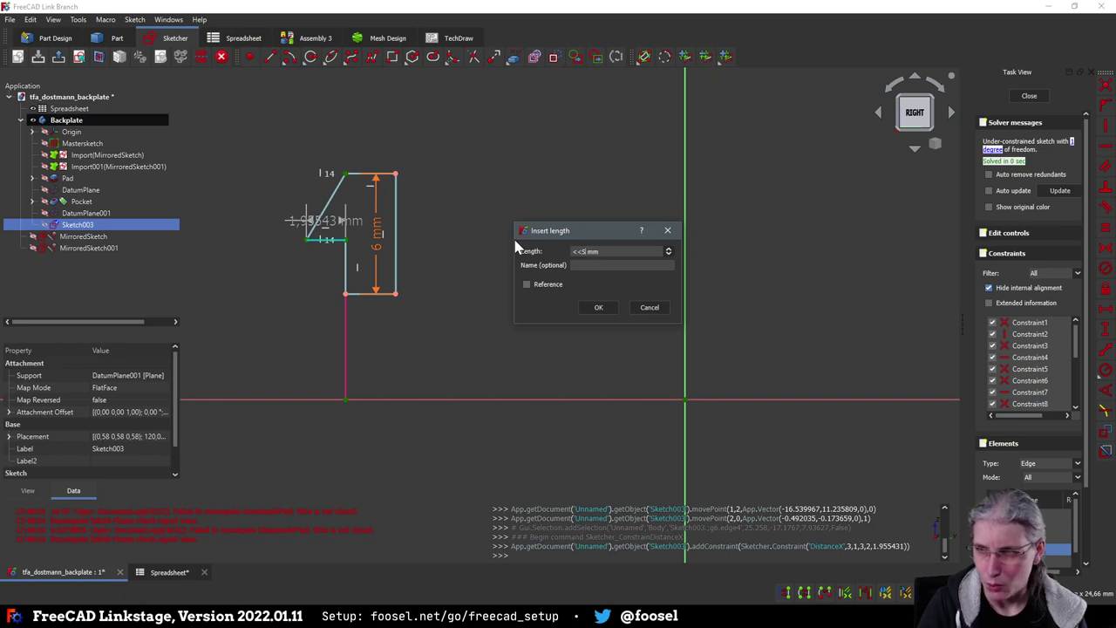
pyautogui.press('BackSpace')
pyautogui.press('BackSpace')
pyautogui.press('BackSpace')
pyautogui.write('=<<S')
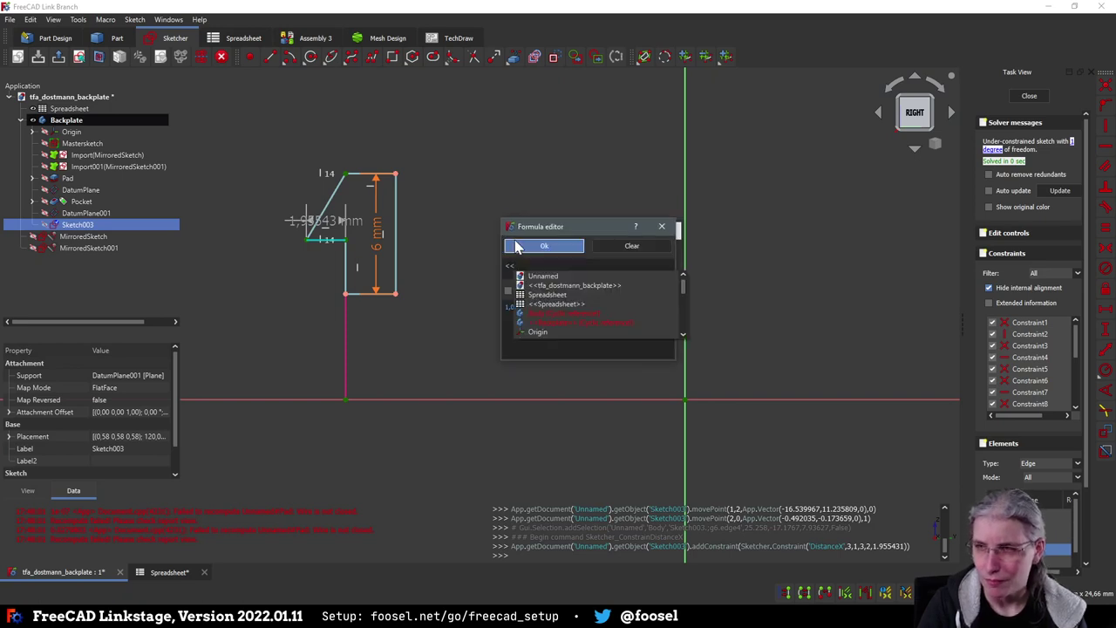
pyautogui.press('Return')
pyautogui.write('.')
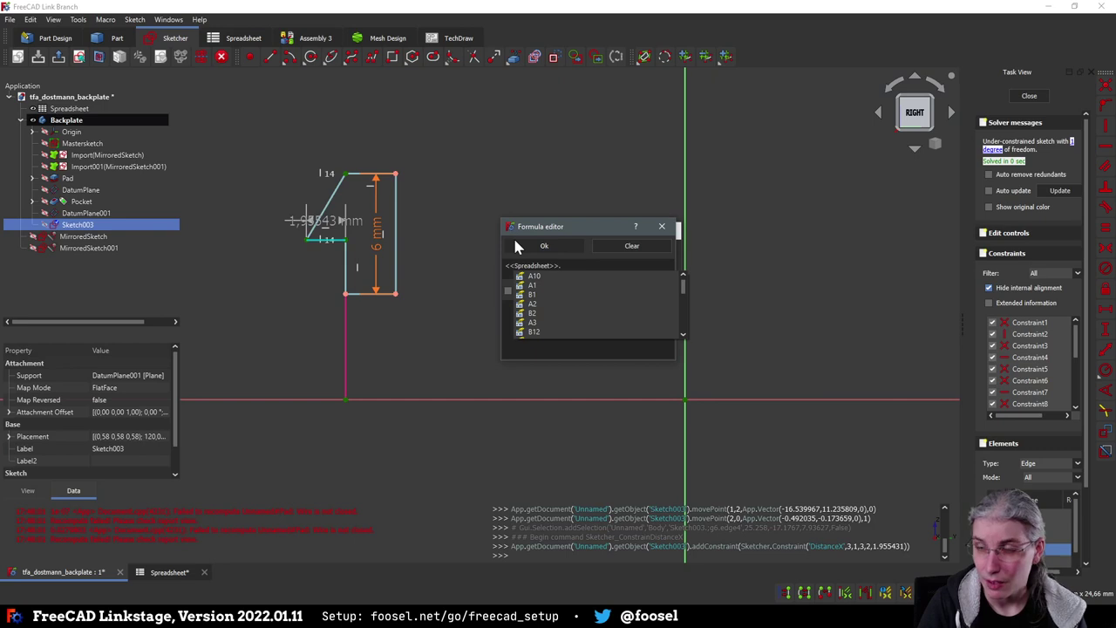
pyautogui.write('clip')
pyautogui.press('Down')
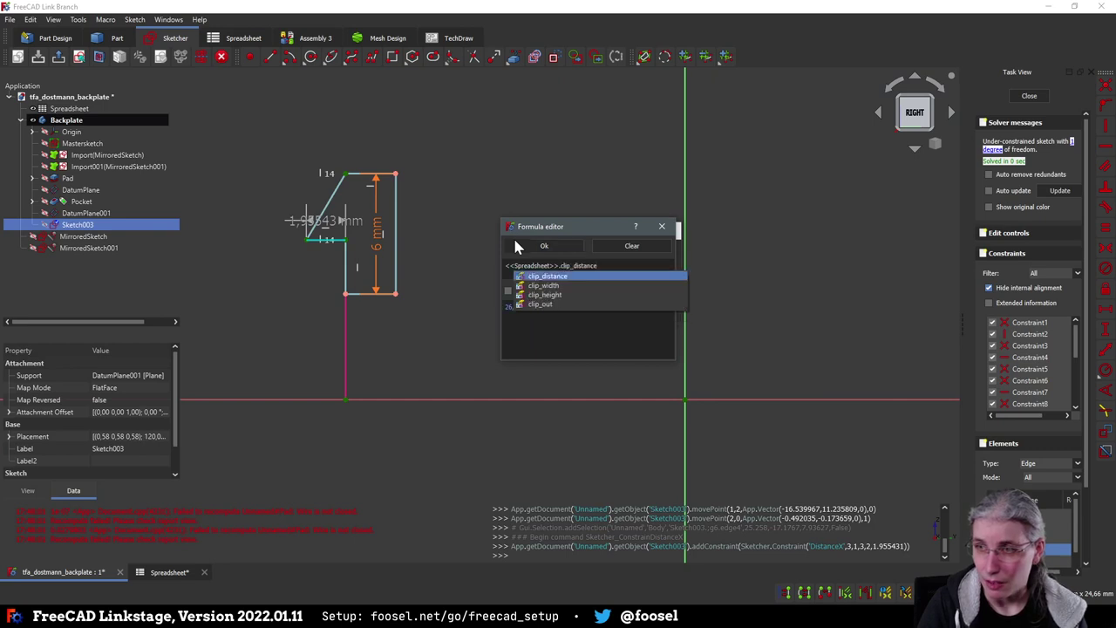
pyautogui.press('Down')
pyautogui.press('Down')
pyautogui.press('Down')
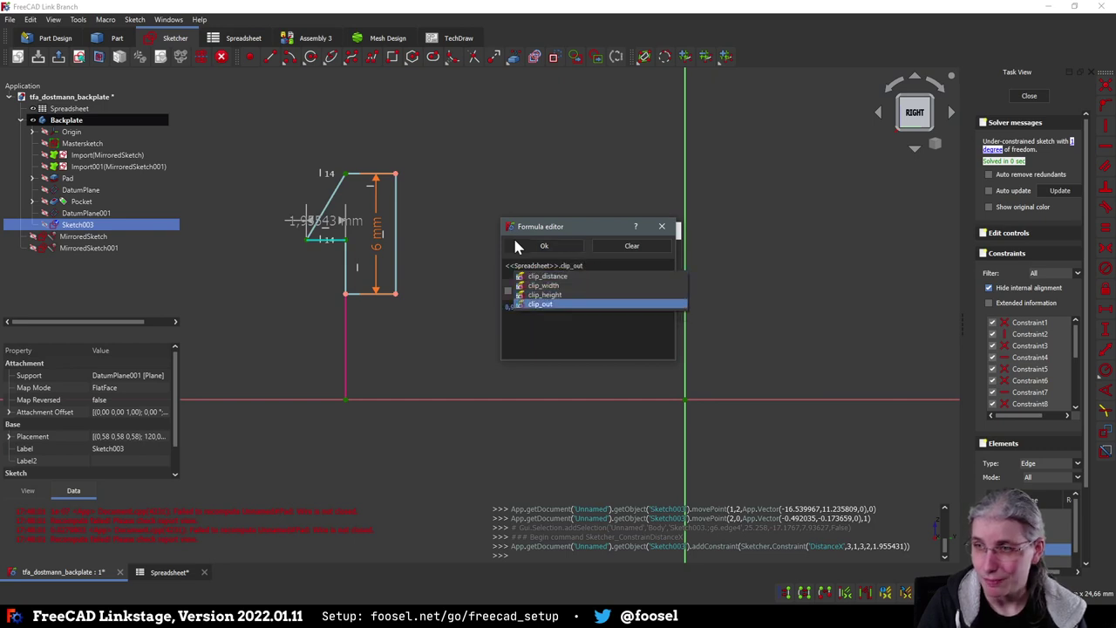
pyautogui.press('Return')
pyautogui.click(515, 246)
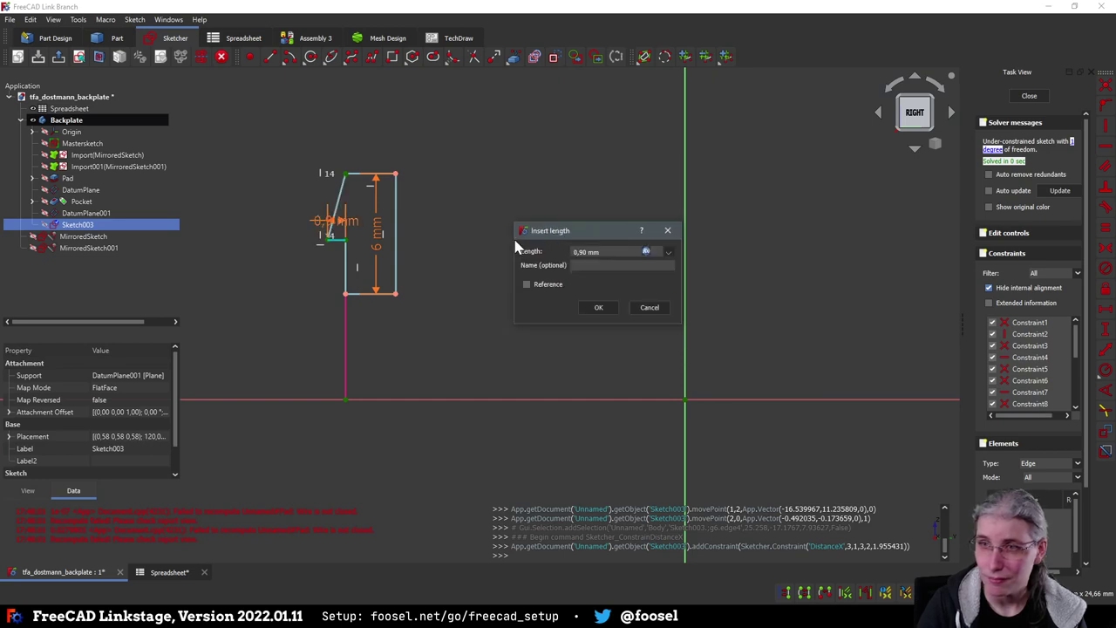
pyautogui.click(598, 307)
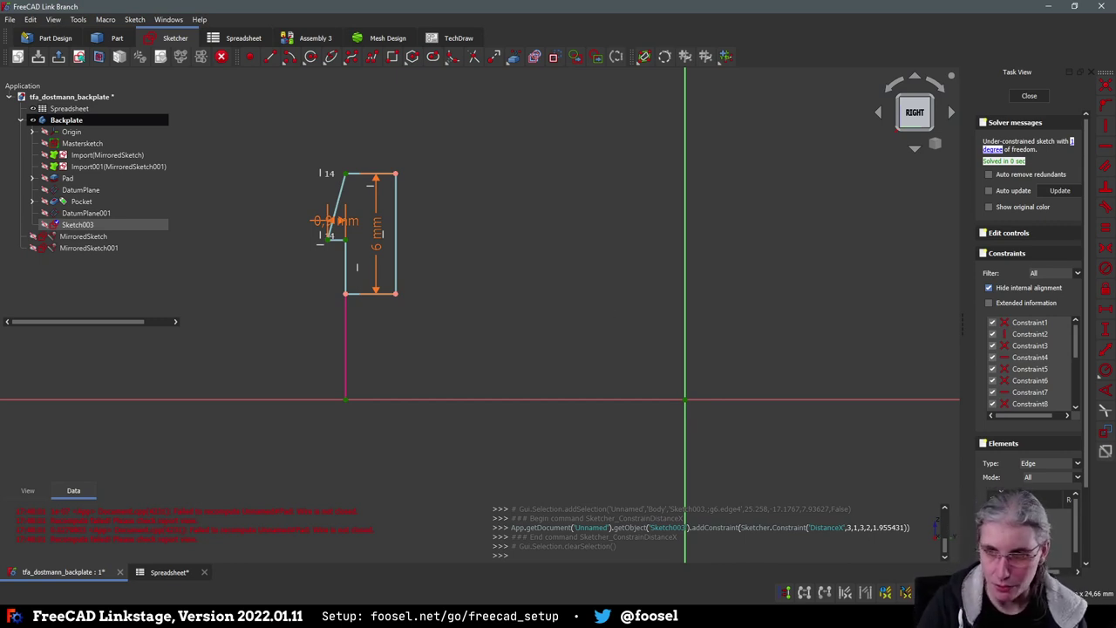
# In the Spreadsheet, name row 16 clip_out_height in A16 with an initial 3 mm value in B16
pyautogui.click(174, 577)
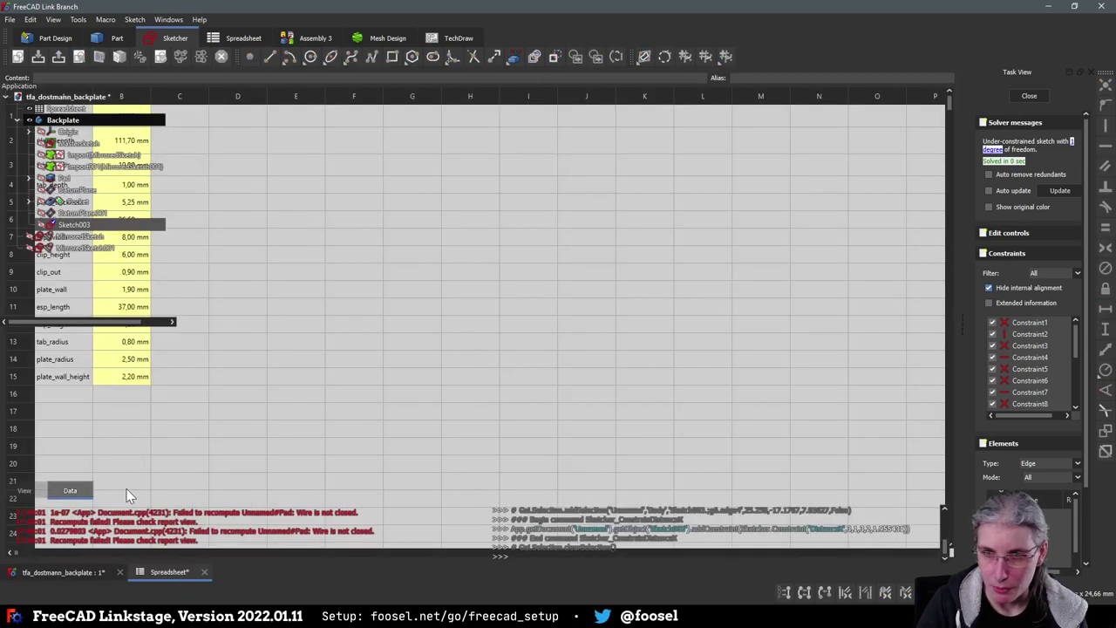
pyautogui.doubleClick(46, 401)
pyautogui.click(126, 399)
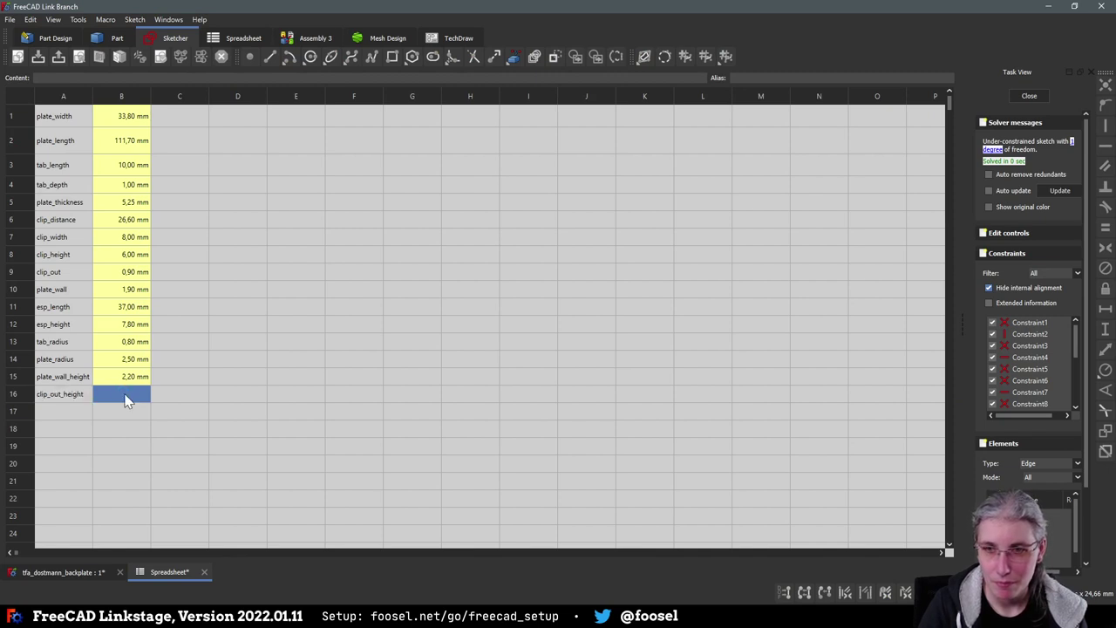
pyautogui.write('=')
pyautogui.press('Return')
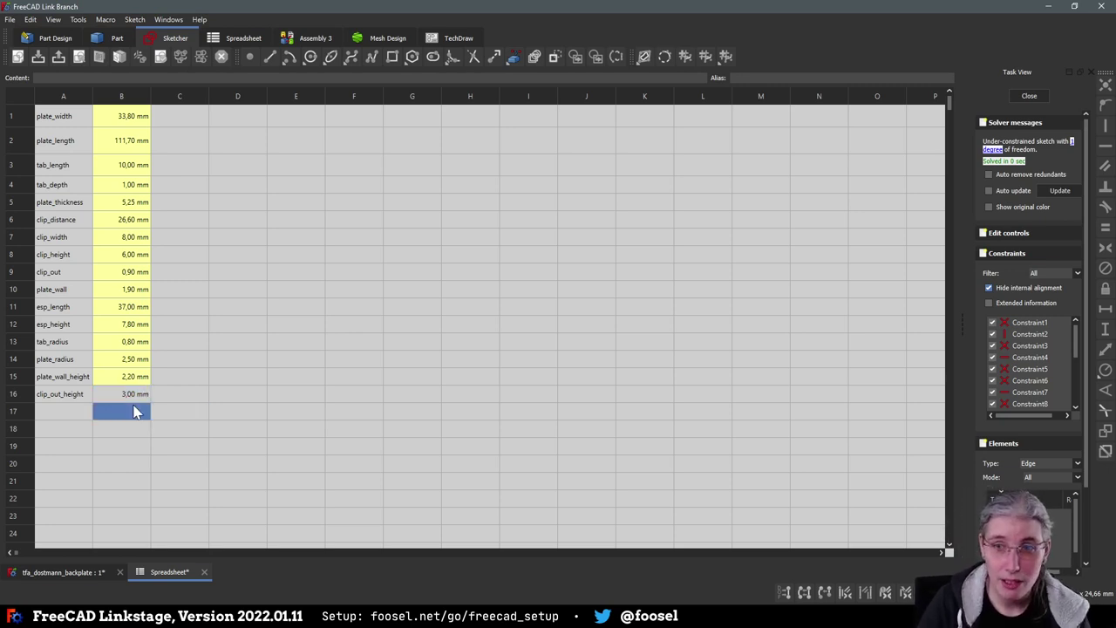
# Change cell B16 to =3.2mm and check the stored formula
pyautogui.doubleClick(130, 396)
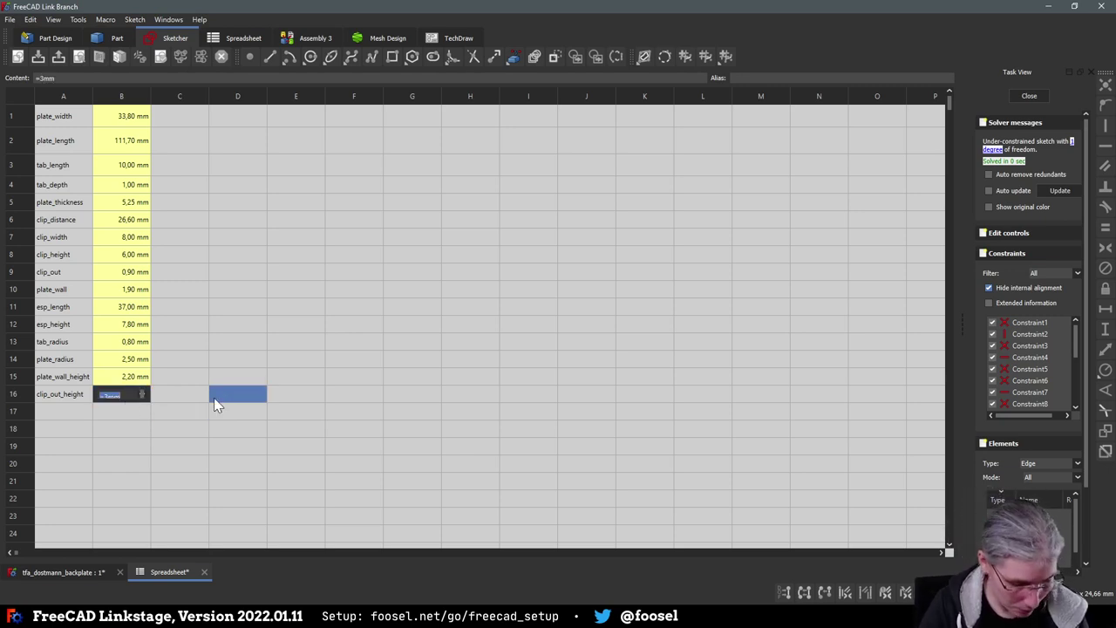
pyautogui.write('=3.2mm')
pyautogui.press('Return')
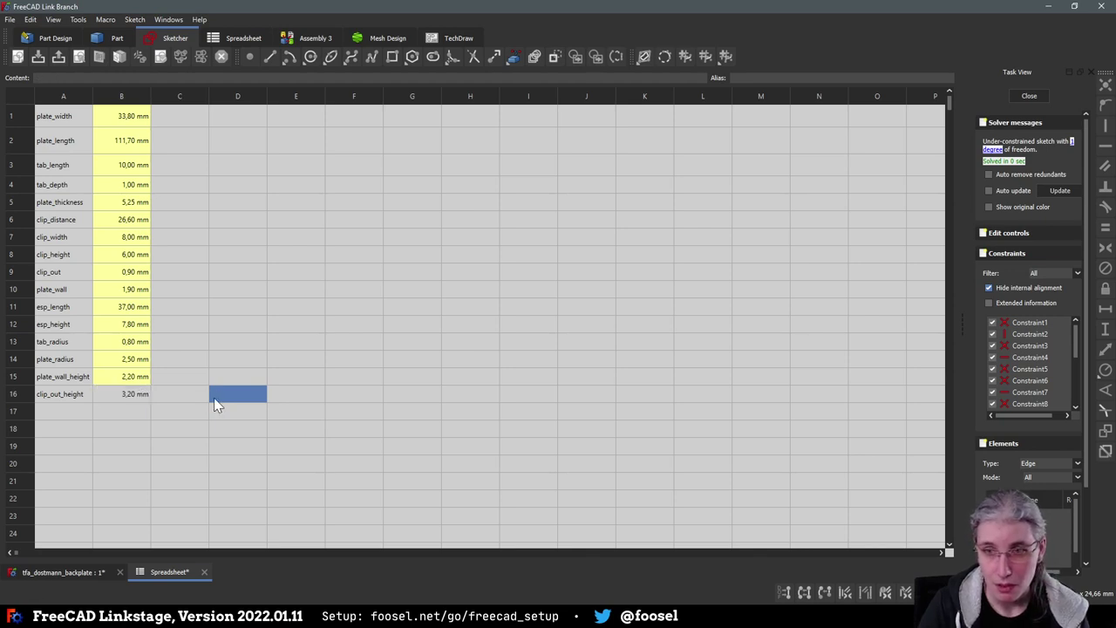
pyautogui.click(142, 398)
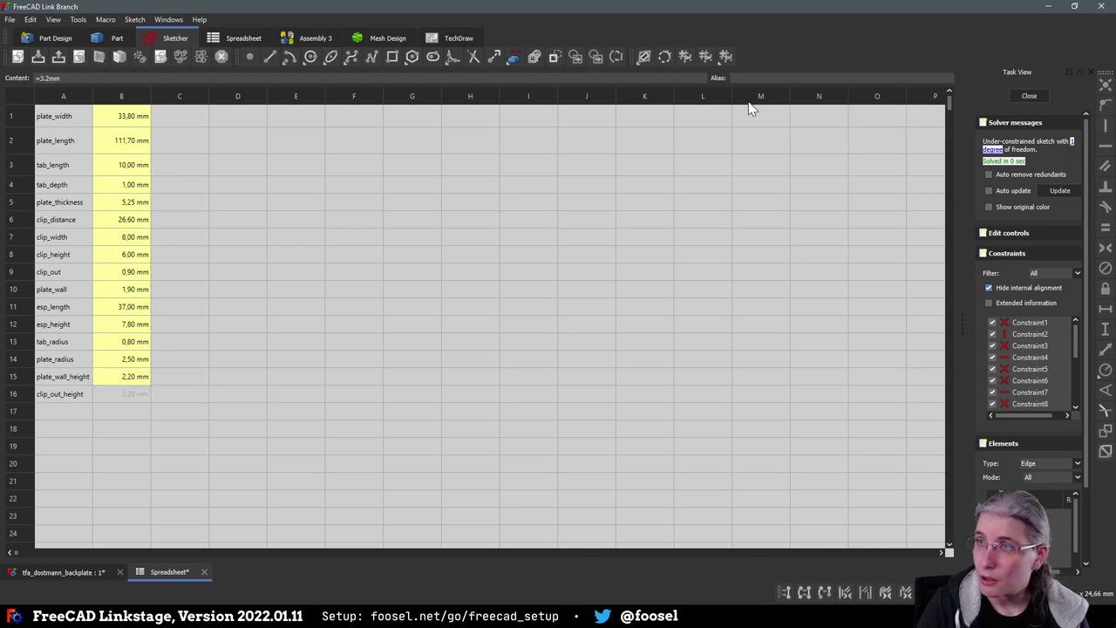
pyautogui.click(723, 223)
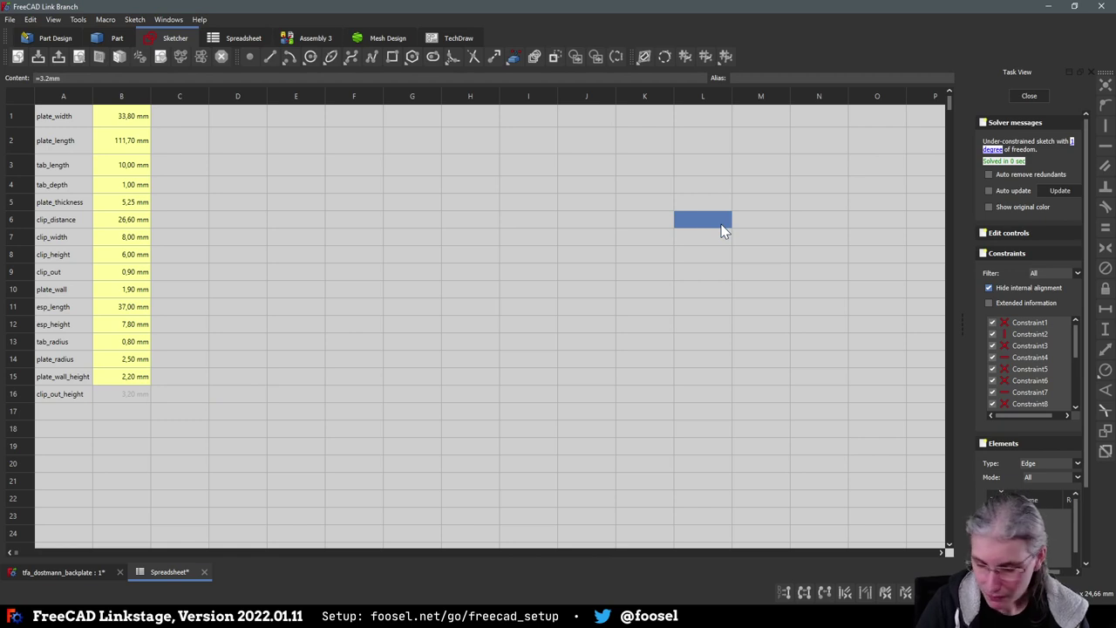
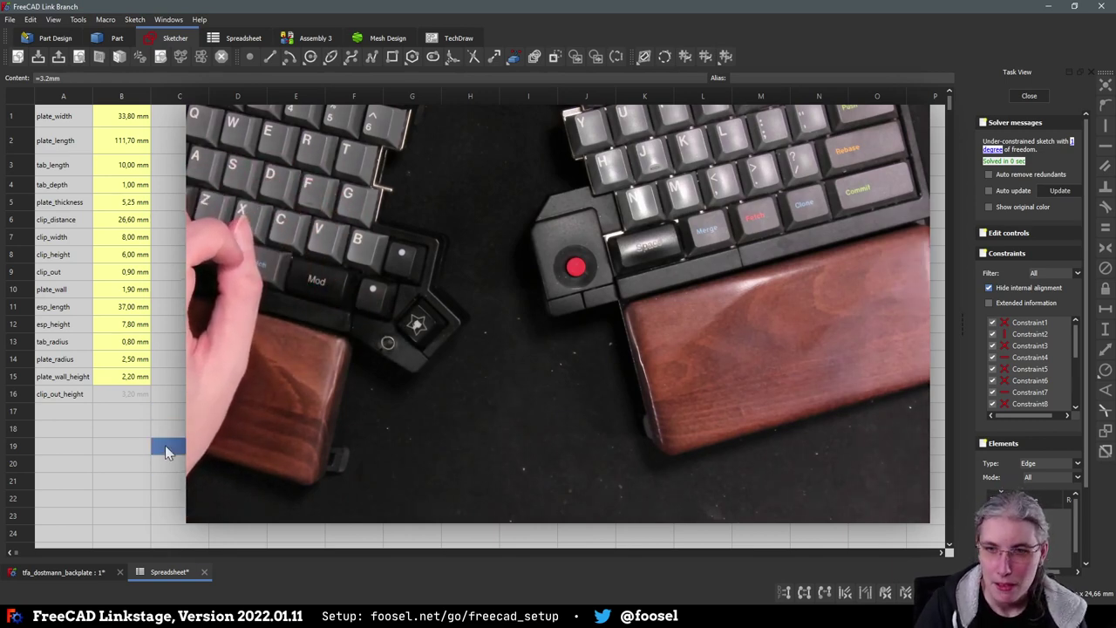
# Commit 3.20 mm in B16, alias it clip_out_height, and return to the backplate sketch
pyautogui.click(71, 417)
pyautogui.click(122, 393)
pyautogui.click(732, 78)
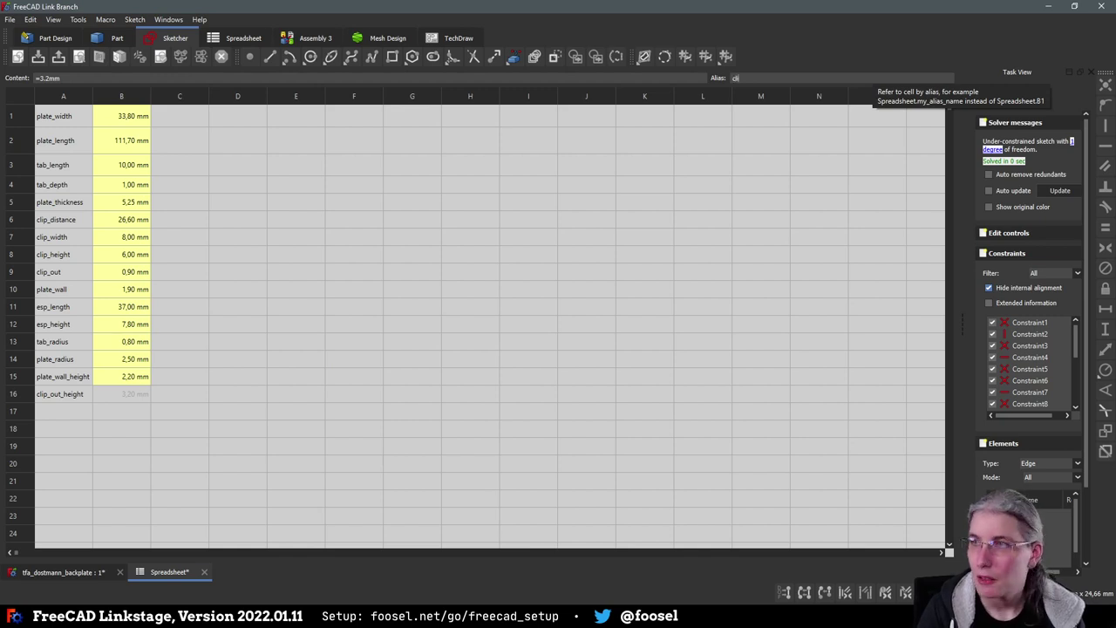
pyautogui.write('clip_out_height')
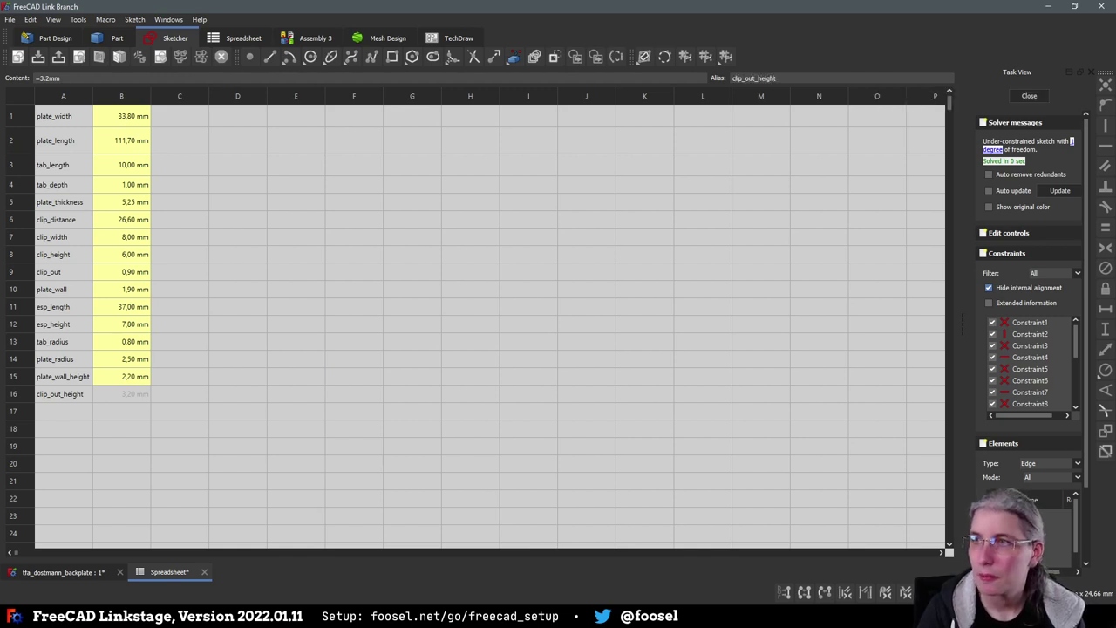
pyautogui.click(68, 575)
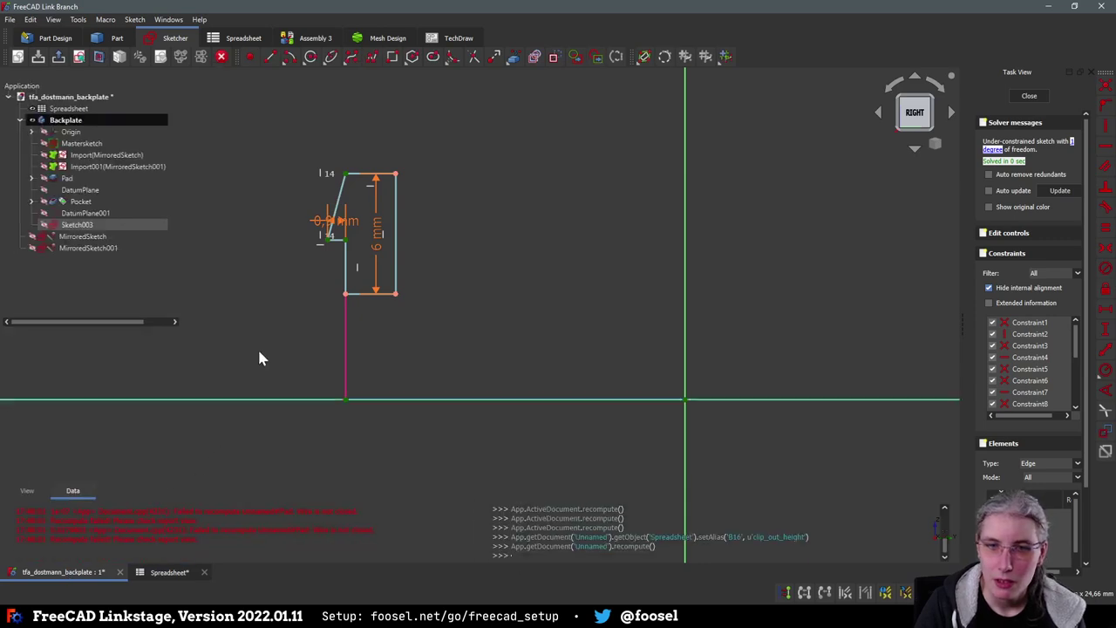
# Save the backplate document
pyautogui.hotkey('ctrl', 's')
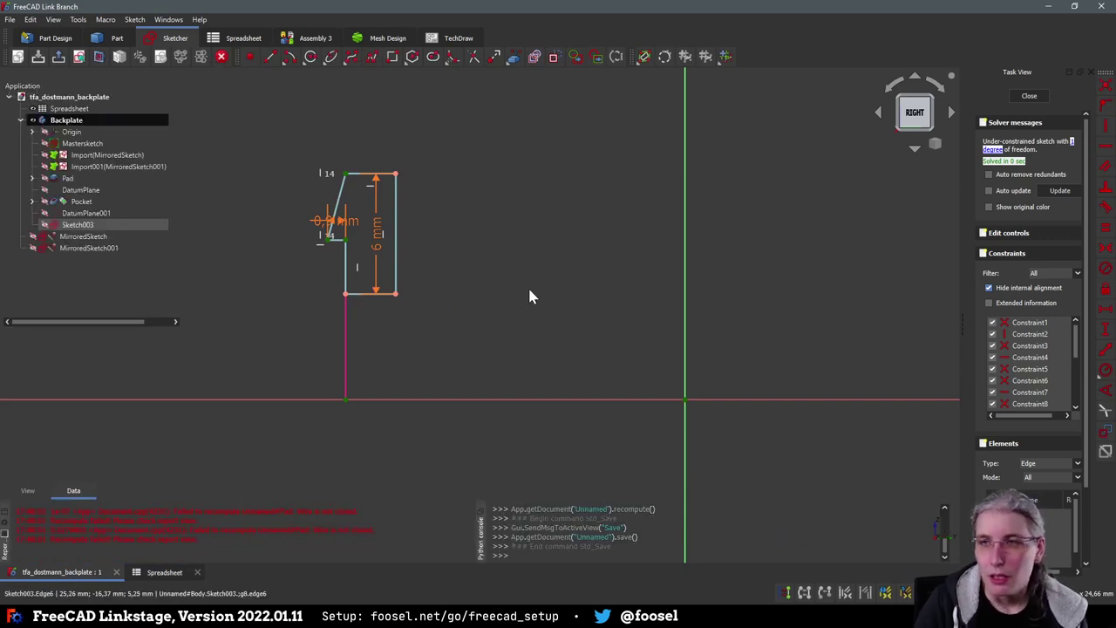
pyautogui.scroll(5, 549, 317)
pyautogui.moveTo(339, 274)
pyautogui.mouseDown(button='middle')
pyautogui.moveTo(391, 301)
pyautogui.moveTo(398, 332)
pyautogui.mouseUp(button='middle')
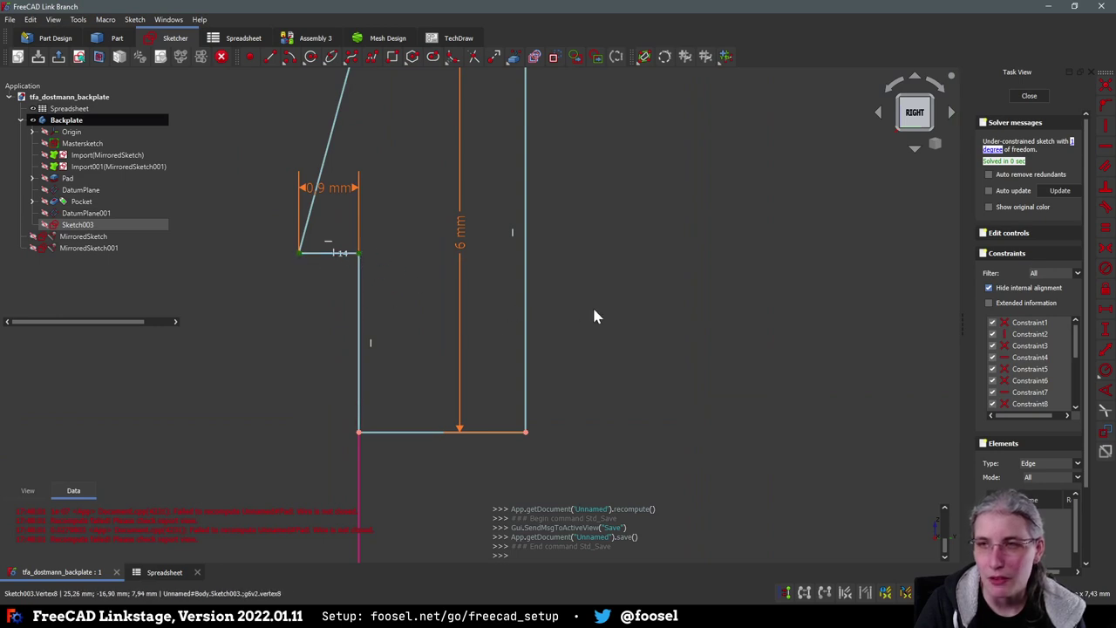
pyautogui.scroll(-3, 593, 317)
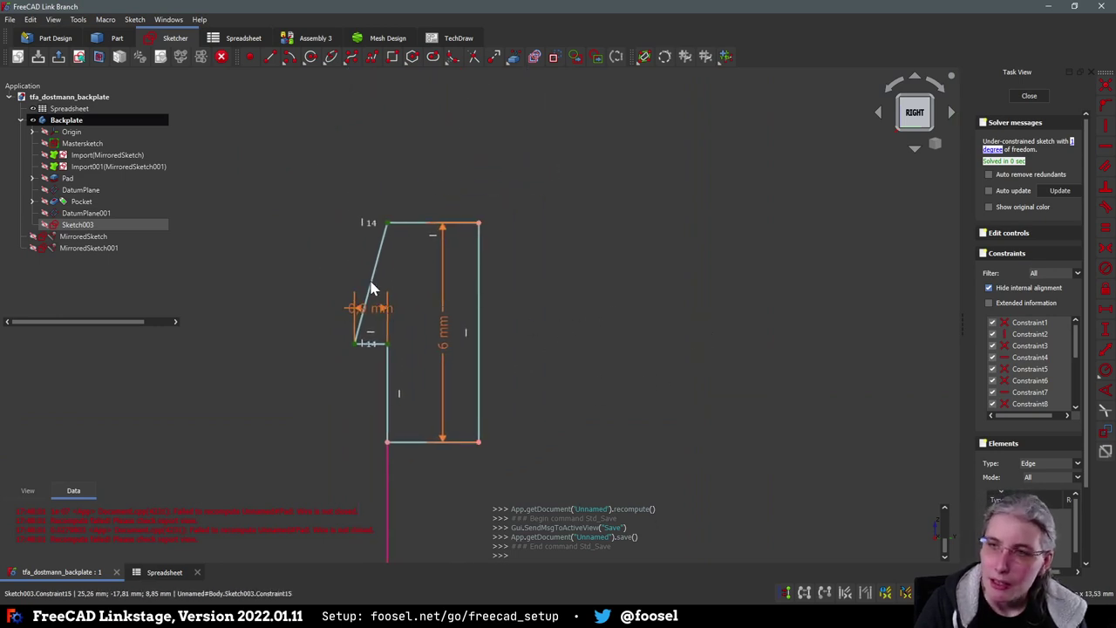
# Constrain the slanted edge's vertical height to =<<Spreadsheet>>.clip_out_height between its endpoints
pyautogui.click(387, 224)
pyautogui.click(389, 345)
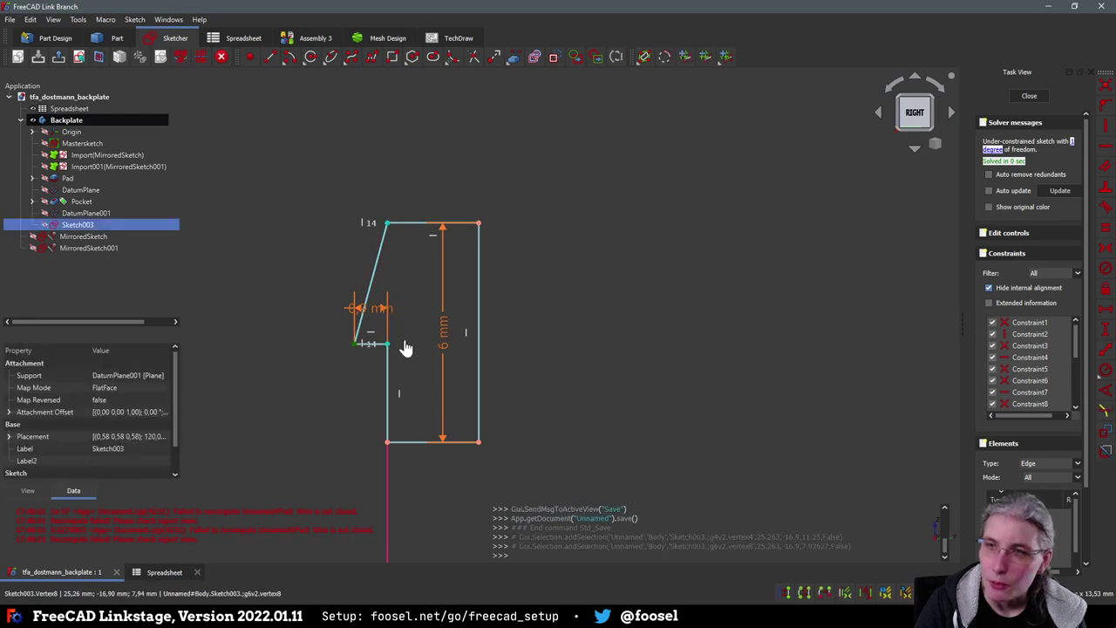
pyautogui.write('i')
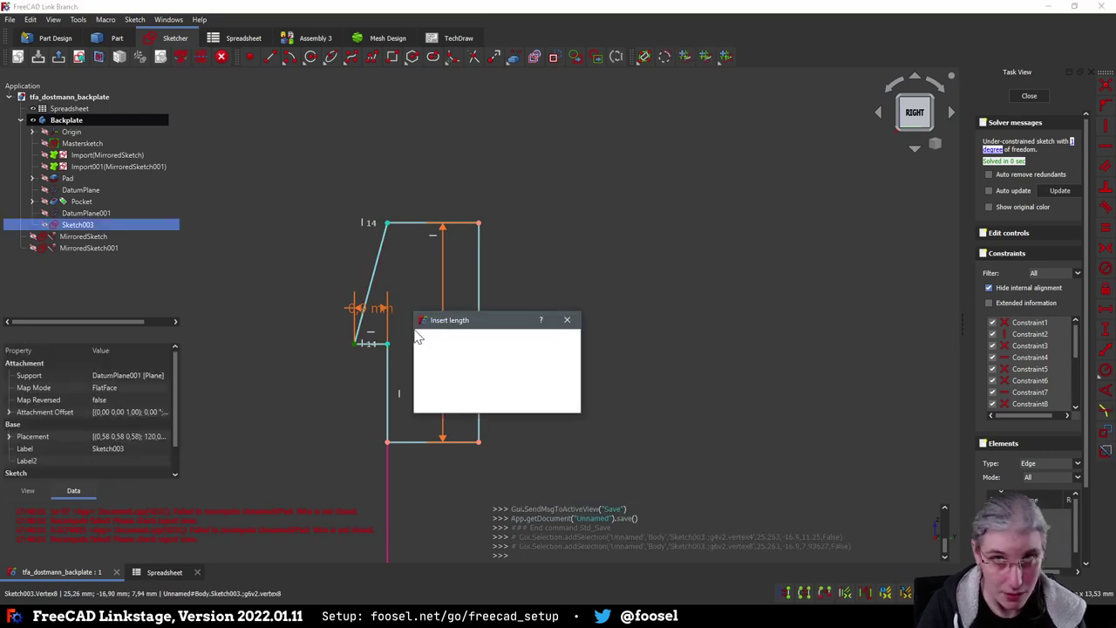
pyautogui.write('=')
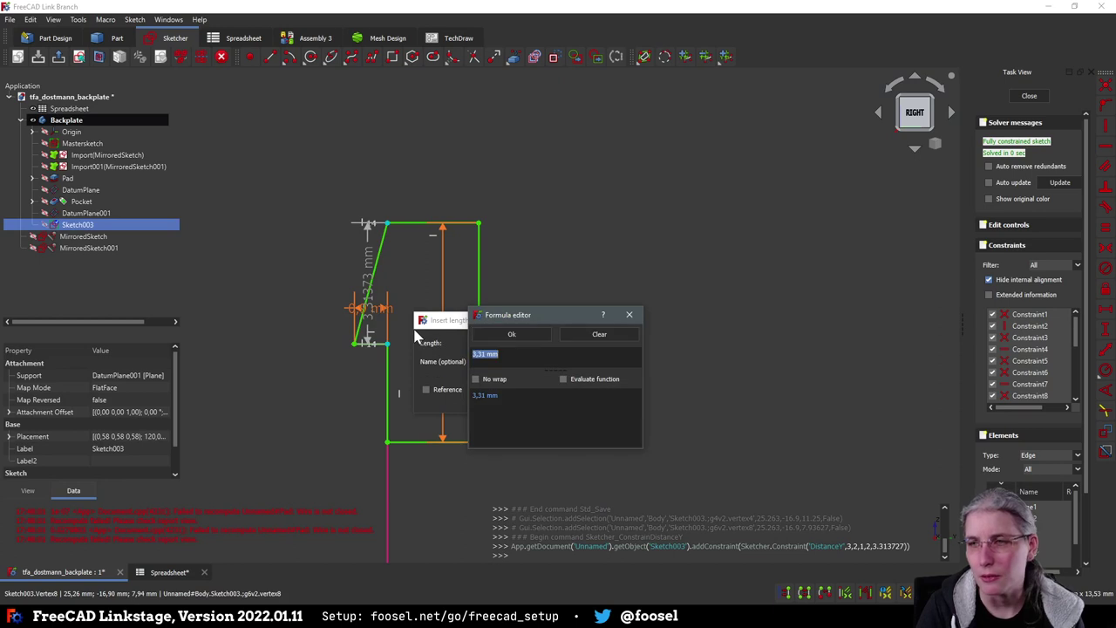
pyautogui.write('<<Spreadsheet>>.')
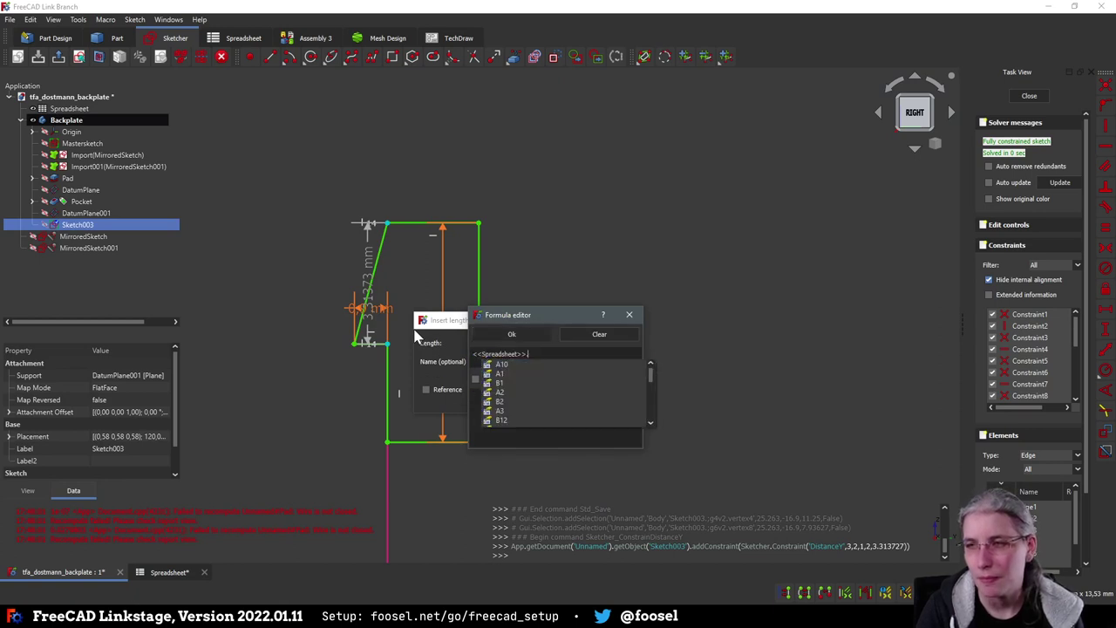
pyautogui.write('clip')
pyautogui.press('Down')
pyautogui.press('Down')
pyautogui.press('Down')
pyautogui.press('Return')
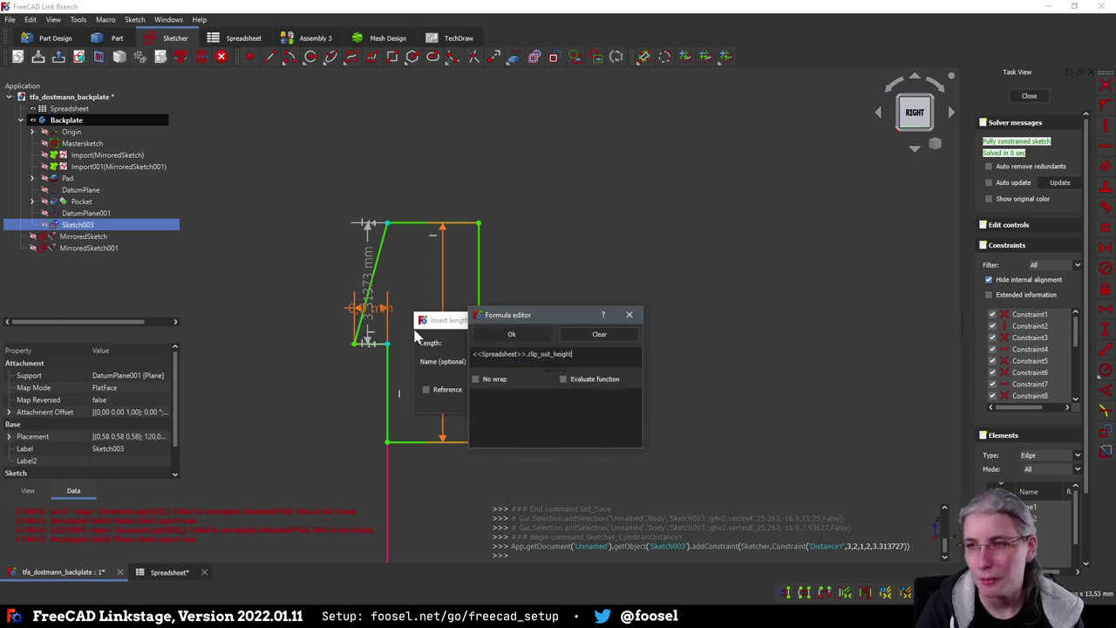
pyautogui.press('Return')
pyautogui.press('Return')
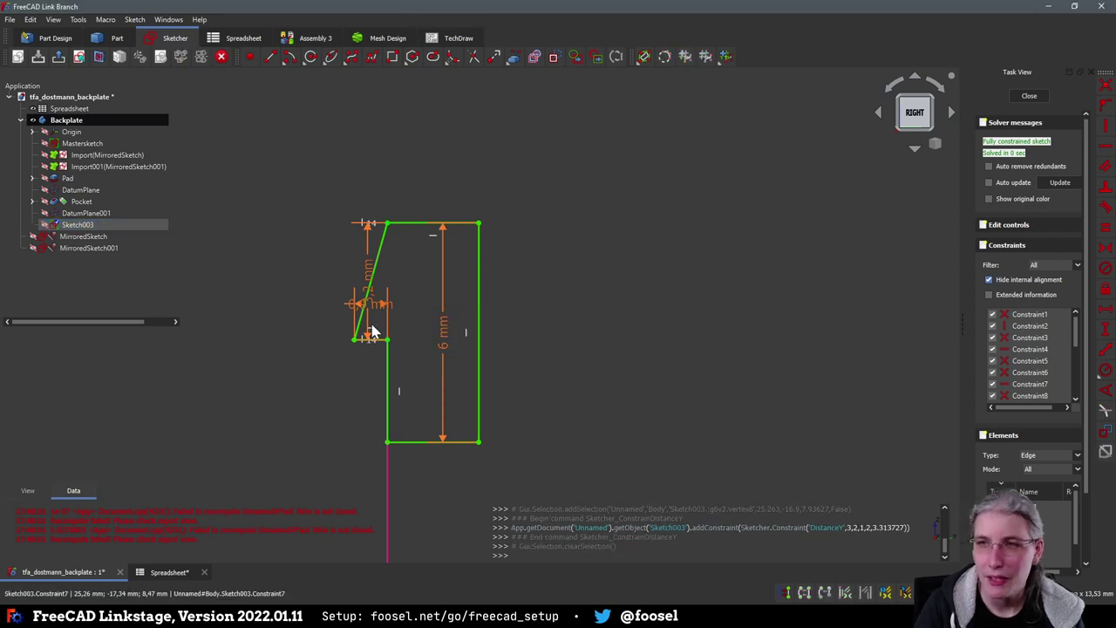
pyautogui.scroll(-2, 548, 372)
pyautogui.scroll(-1, 547, 372)
pyautogui.moveTo(640, 387); pyautogui.dragTo(491, 403, button='middle')
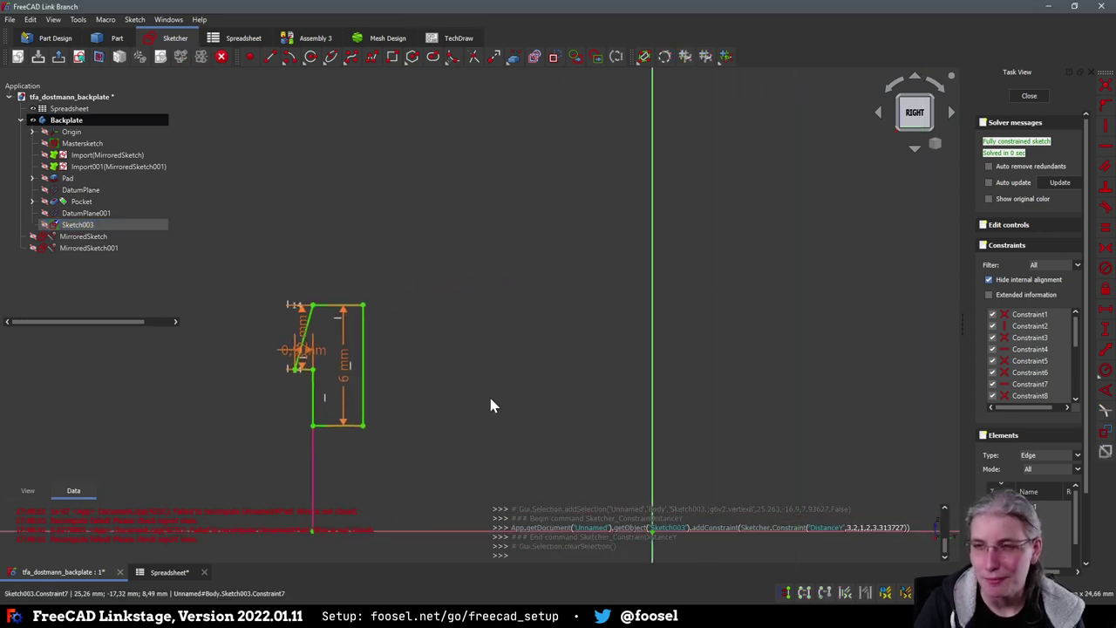
pyautogui.scroll(-2, 490, 404)
pyautogui.moveTo(581, 403); pyautogui.dragTo(522, 418, button='middle')
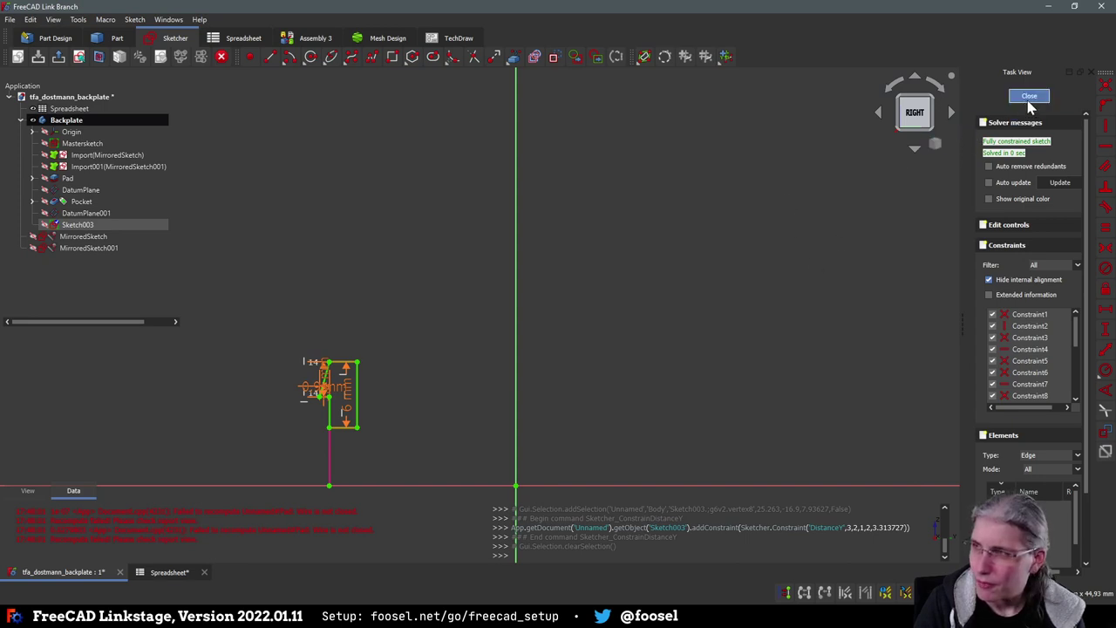
# Leave the sketch, hide the Pad, show the hollowed Pocket, and view the tray side-on
pyautogui.press('Escape')
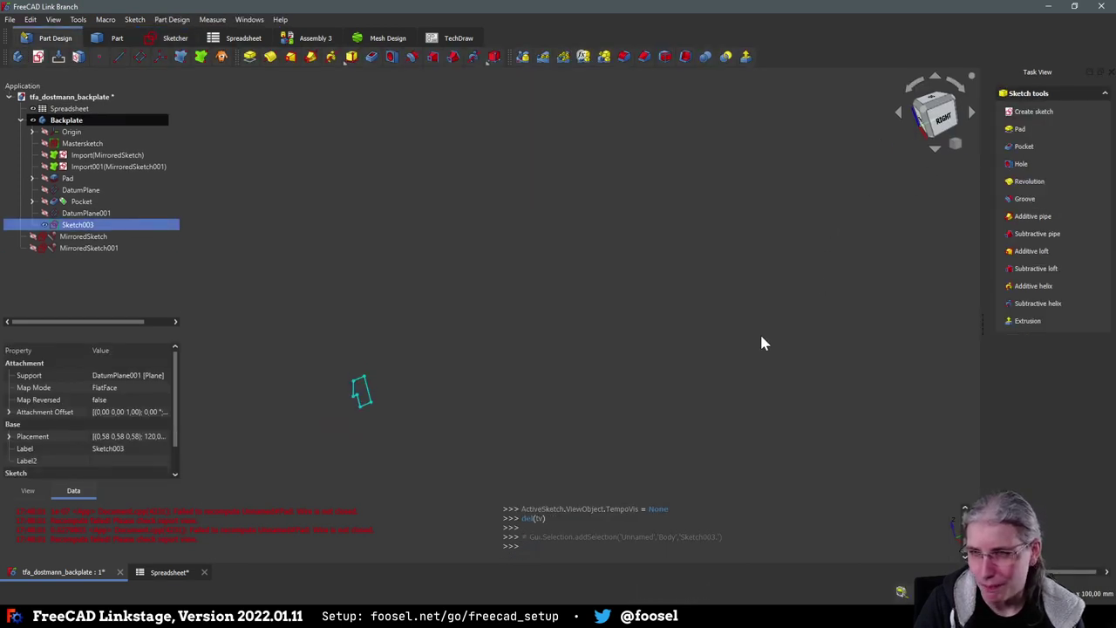
pyautogui.click(46, 179)
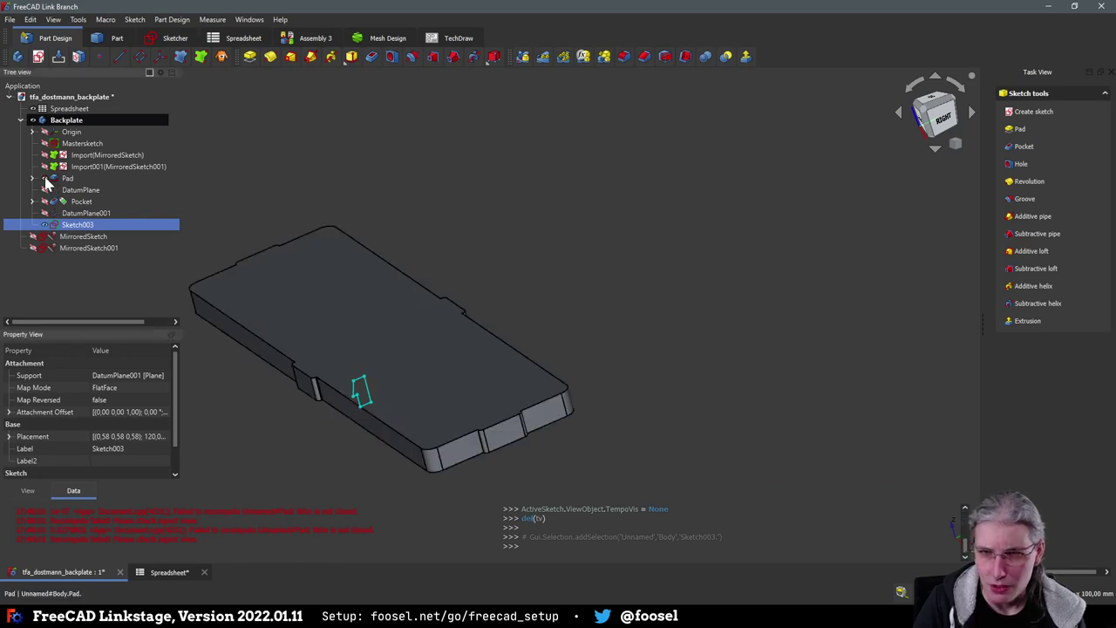
pyautogui.click(46, 179)
pyautogui.click(44, 201)
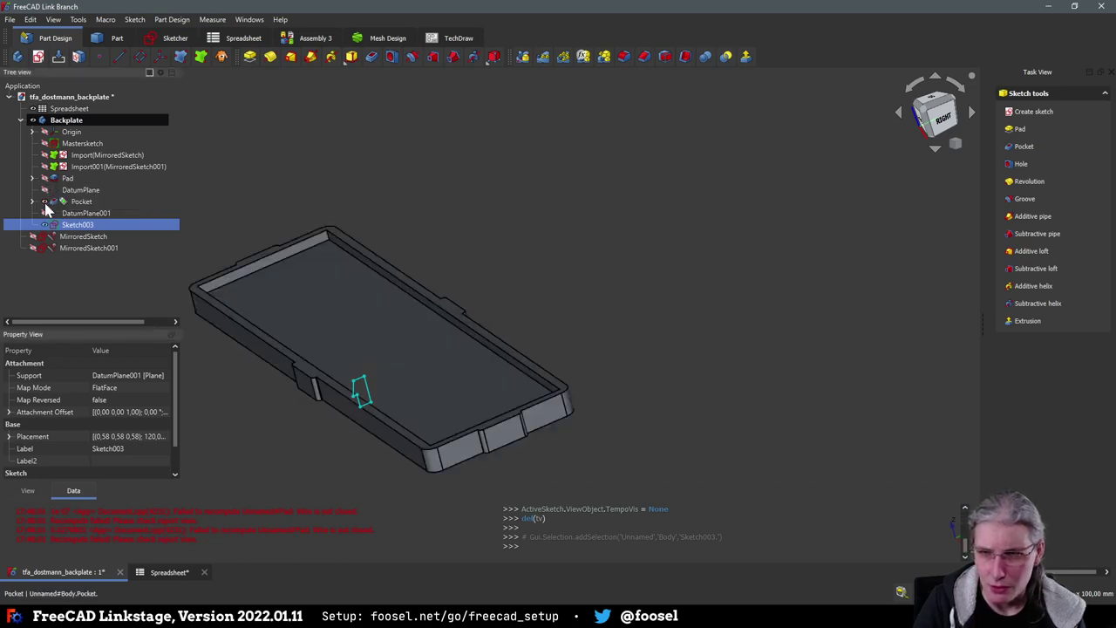
pyautogui.moveTo(705, 364); pyautogui.dragTo(677, 389, button='middle')
pyautogui.scroll(6, 357, 413)
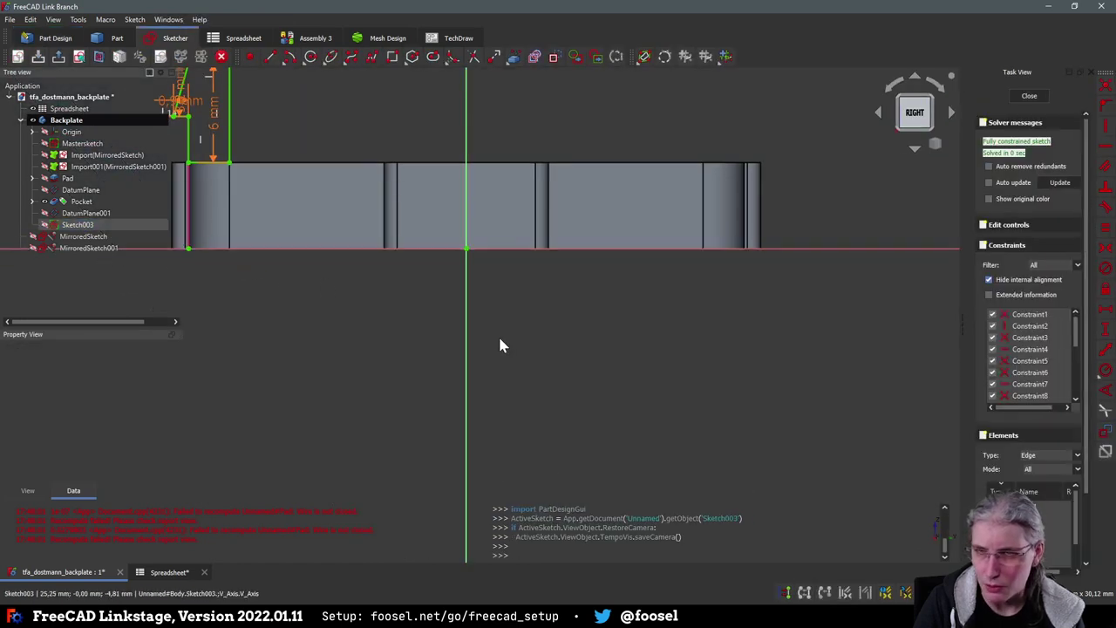
# Delete the clip profile's right vertical edge along with its 6 mm height
pyautogui.scroll(3, 347, 312)
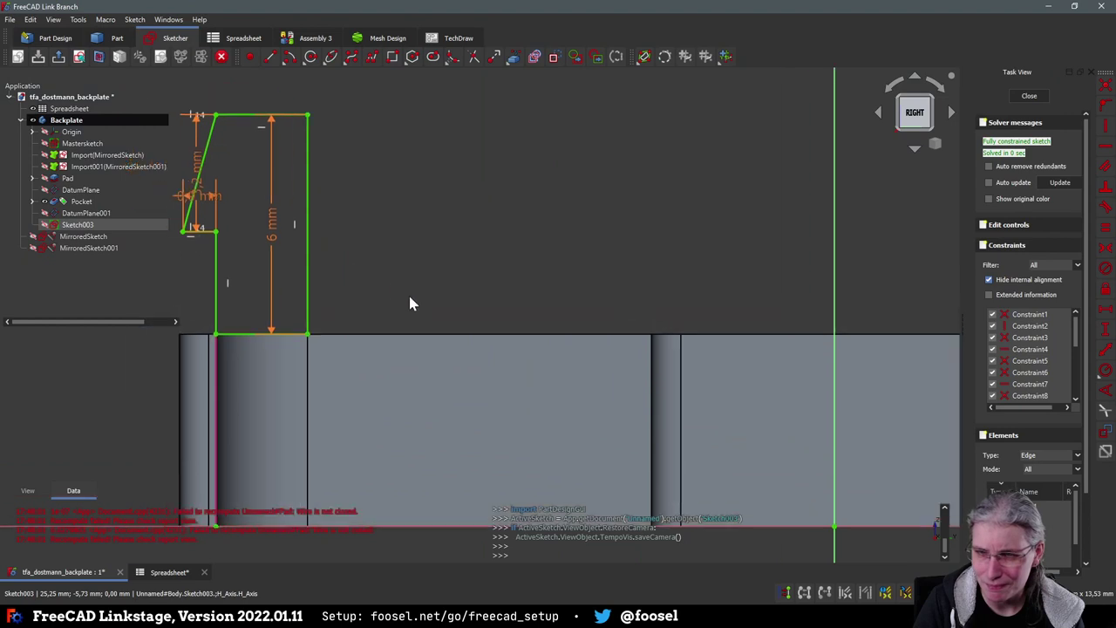
pyautogui.click(340, 362)
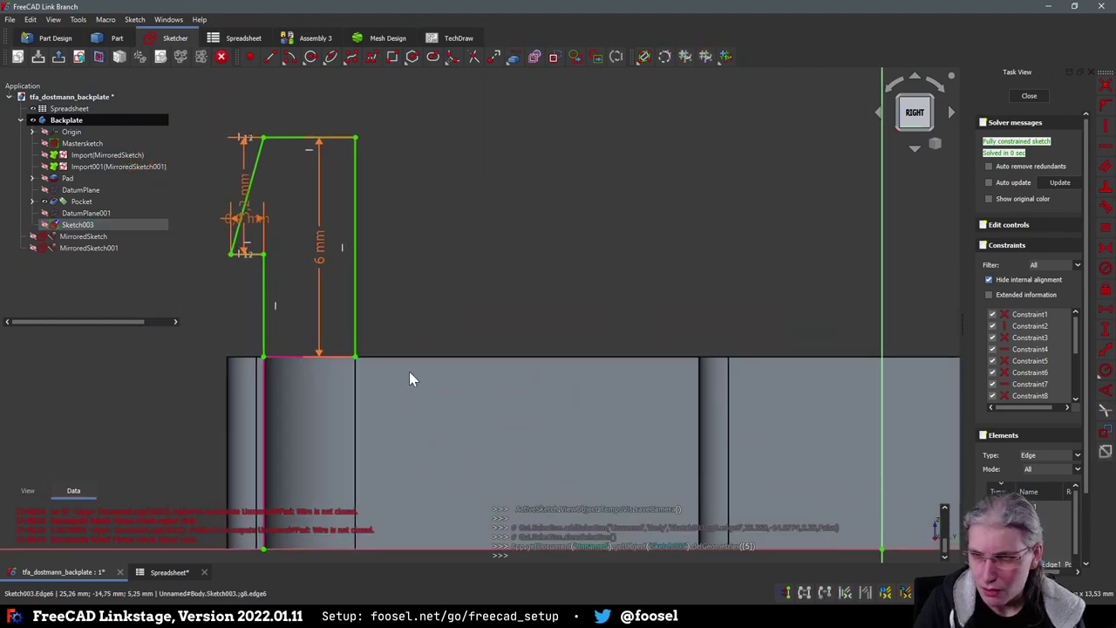
pyautogui.click(355, 357)
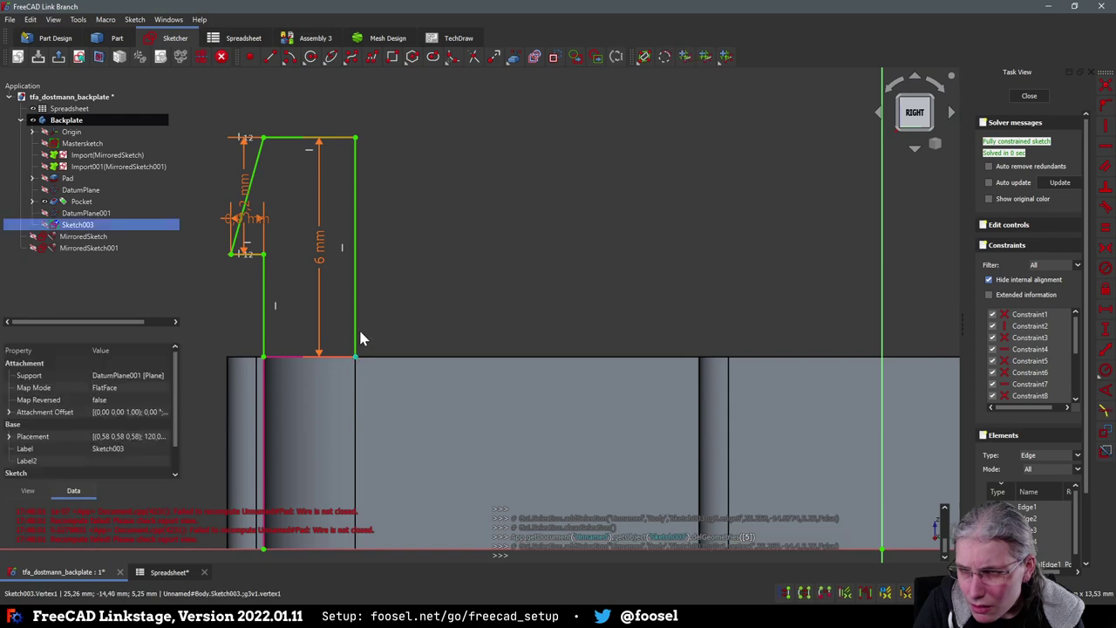
pyautogui.click(356, 327)
pyautogui.press('Delete')
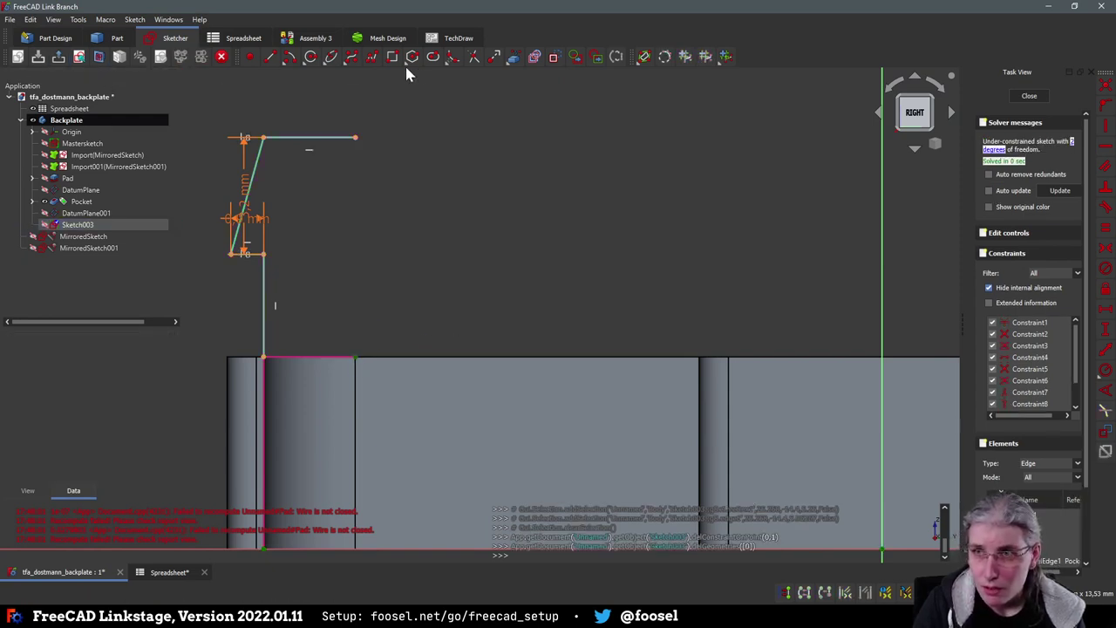
# Shorten the top line and draw a vertical line down to the wall's top edge, closing back
pyautogui.click(271, 58)
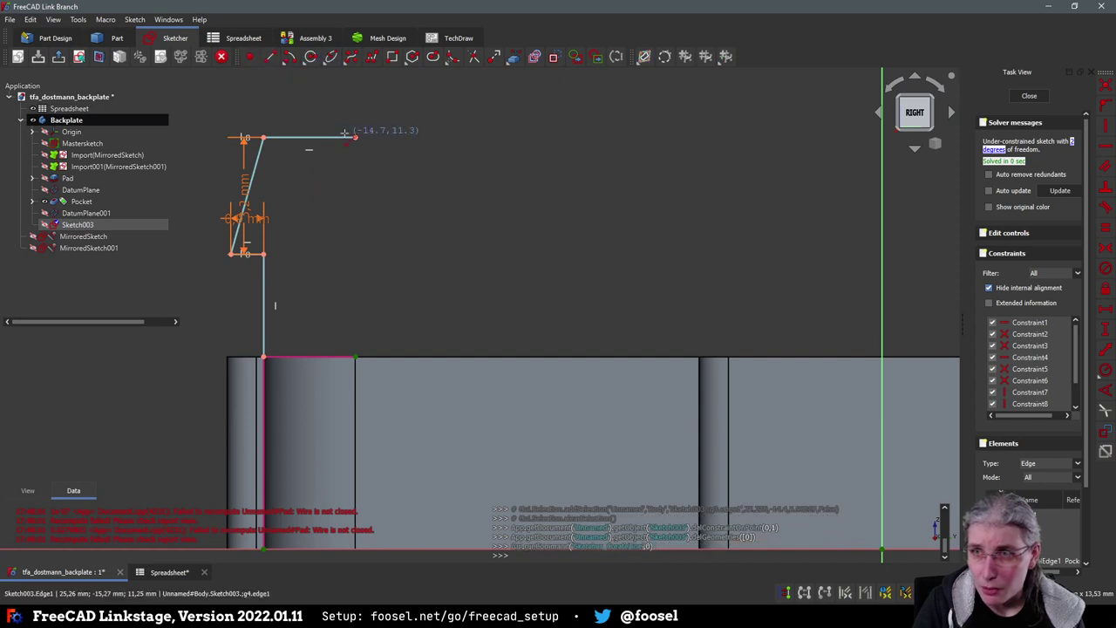
pyautogui.moveTo(355, 136); pyautogui.dragTo(327, 133)
pyautogui.click(271, 58)
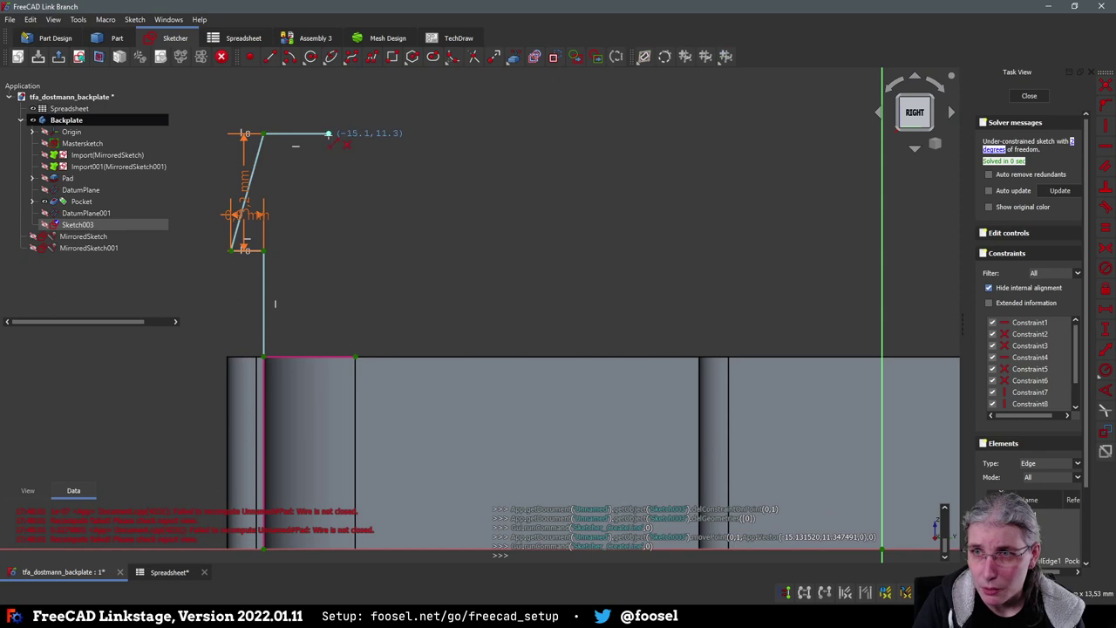
pyautogui.click(326, 134)
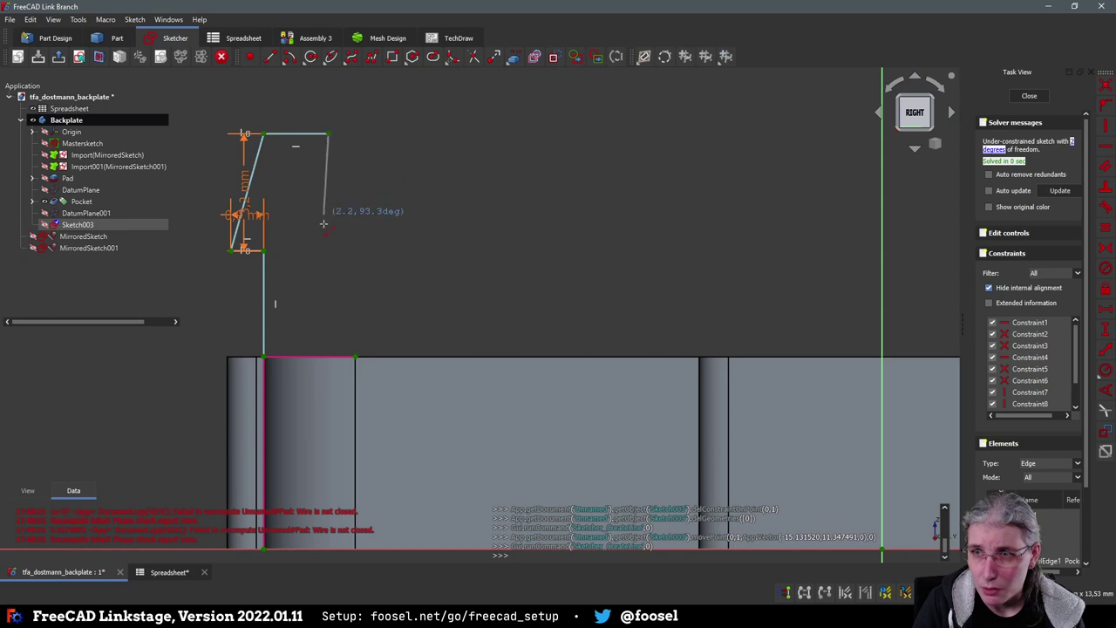
pyautogui.click(336, 358)
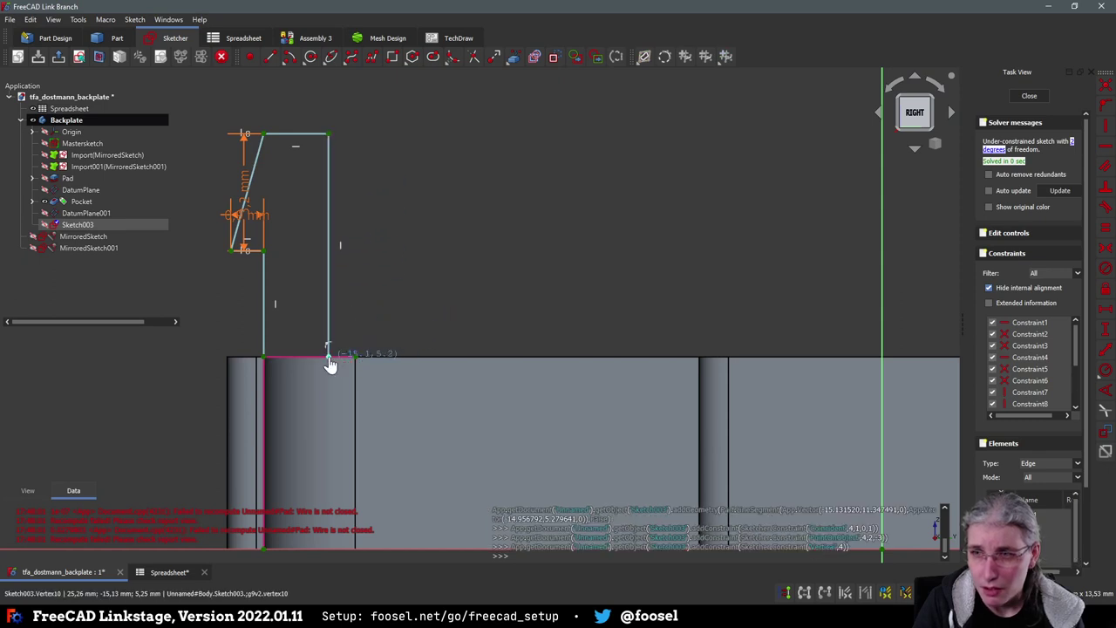
pyautogui.click(262, 358)
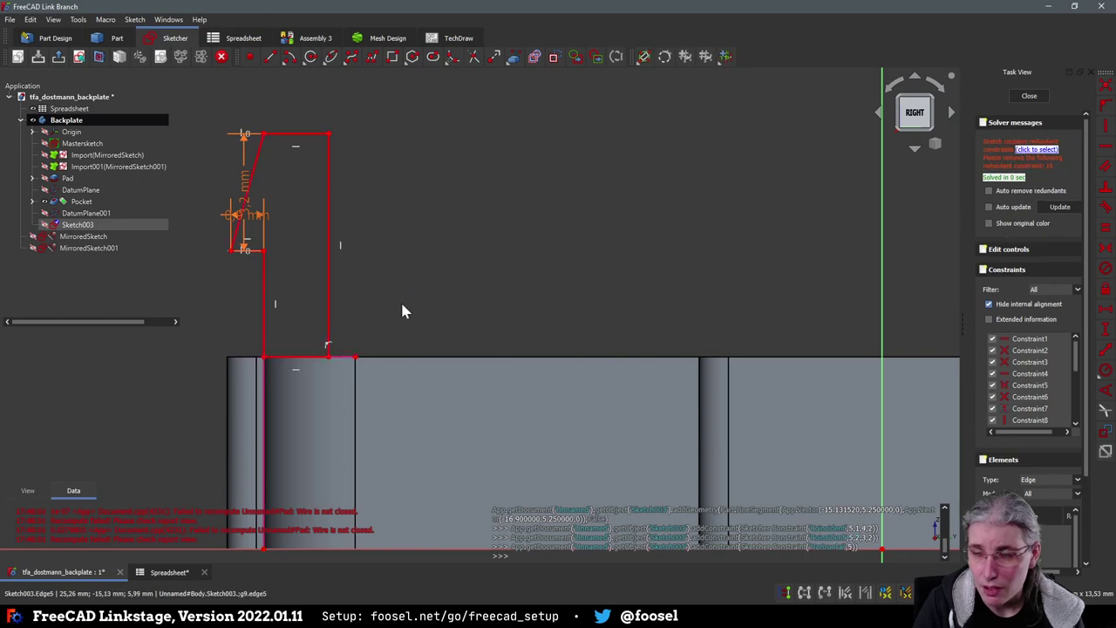
pyautogui.click(1029, 95)
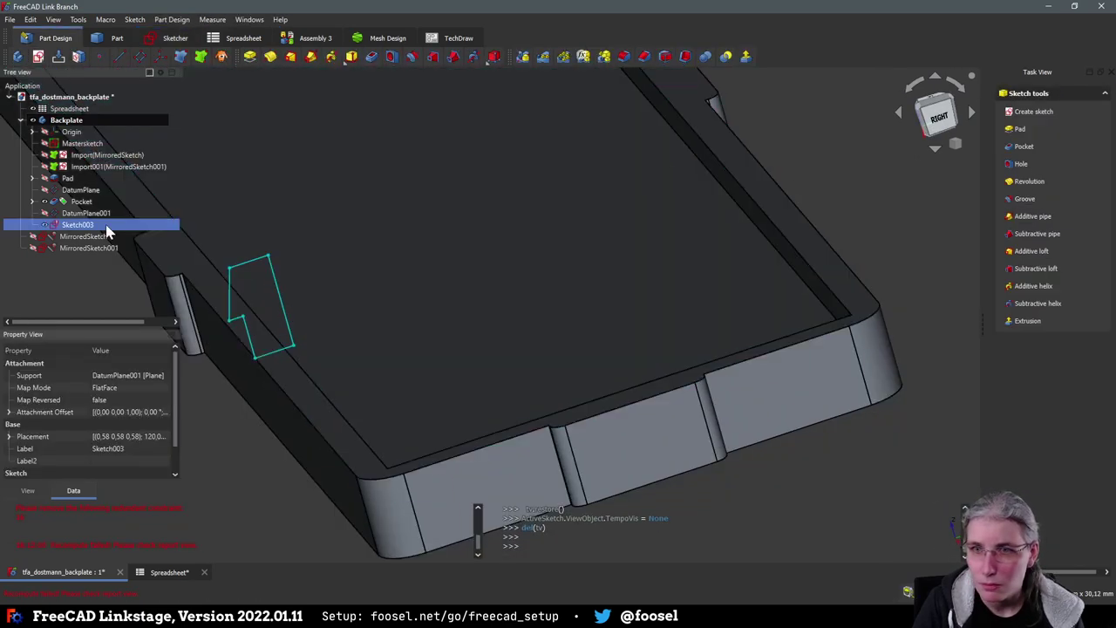
# Reopen Sketch003 and delete the redundant Constraint16
pyautogui.doubleClick(105, 230)
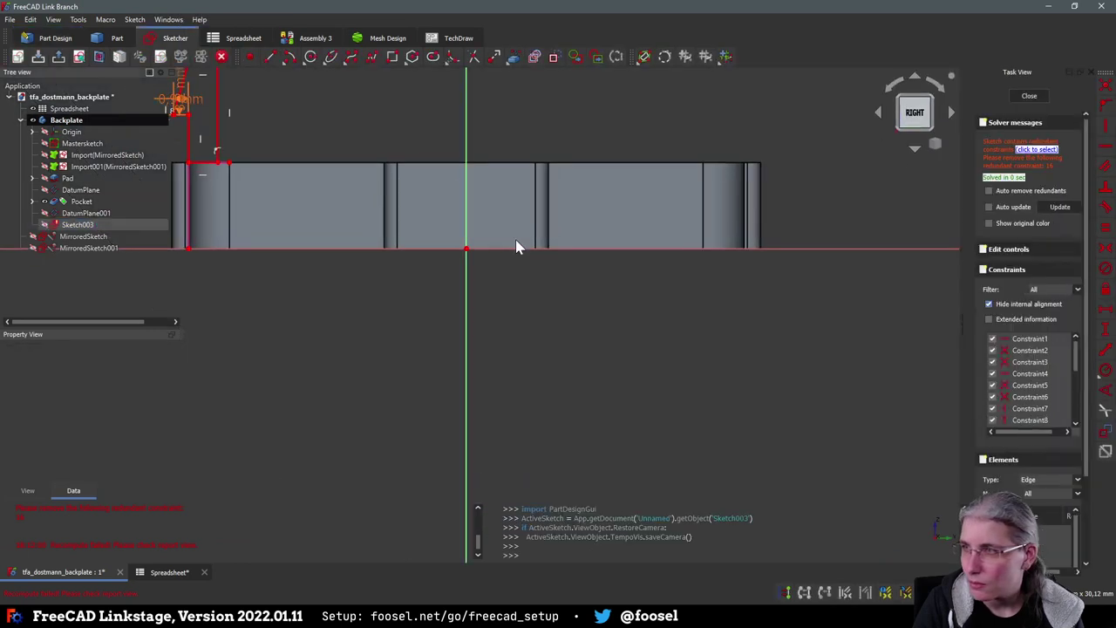
pyautogui.click(1049, 150)
pyautogui.scroll(-3, 1028, 416)
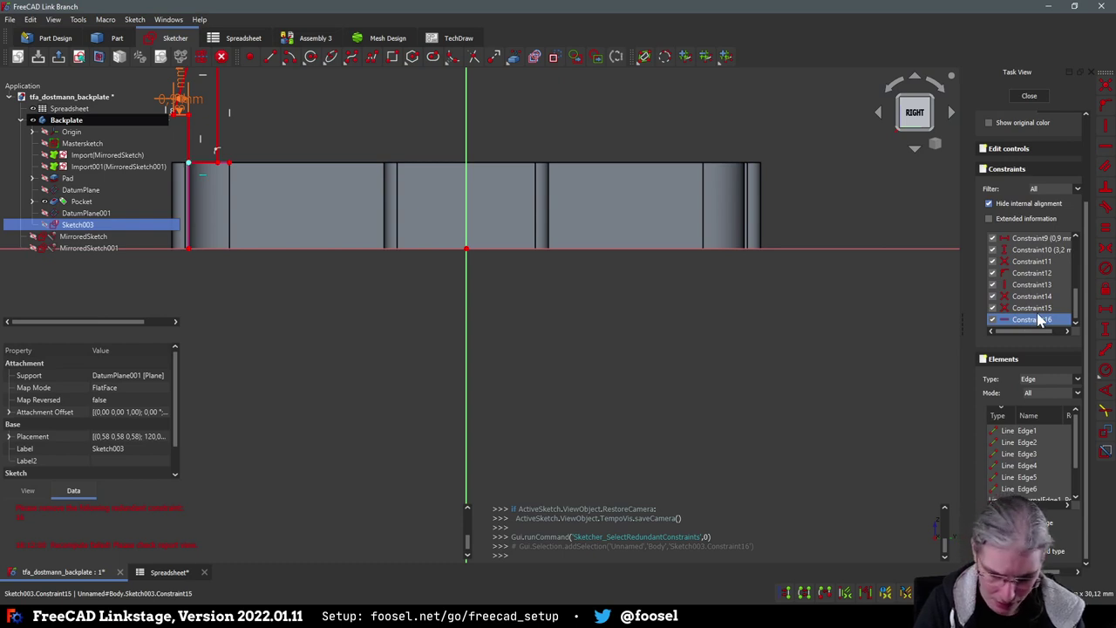
pyautogui.press('Delete')
pyautogui.moveTo(392, 325); pyautogui.dragTo(548, 462, button='middle')
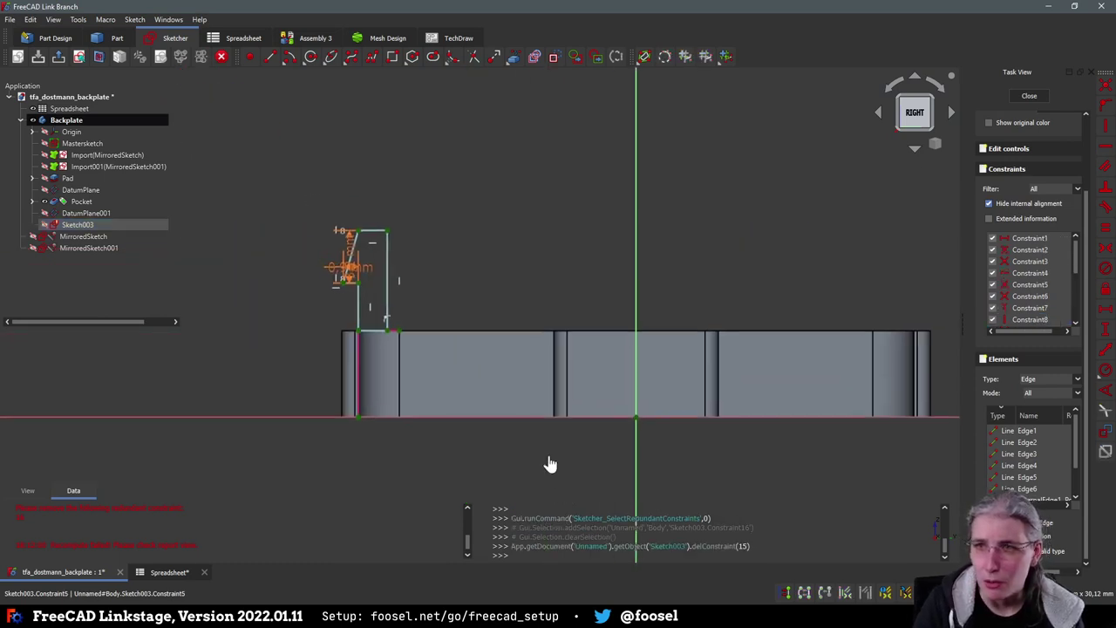
pyautogui.scroll(6, 406, 322)
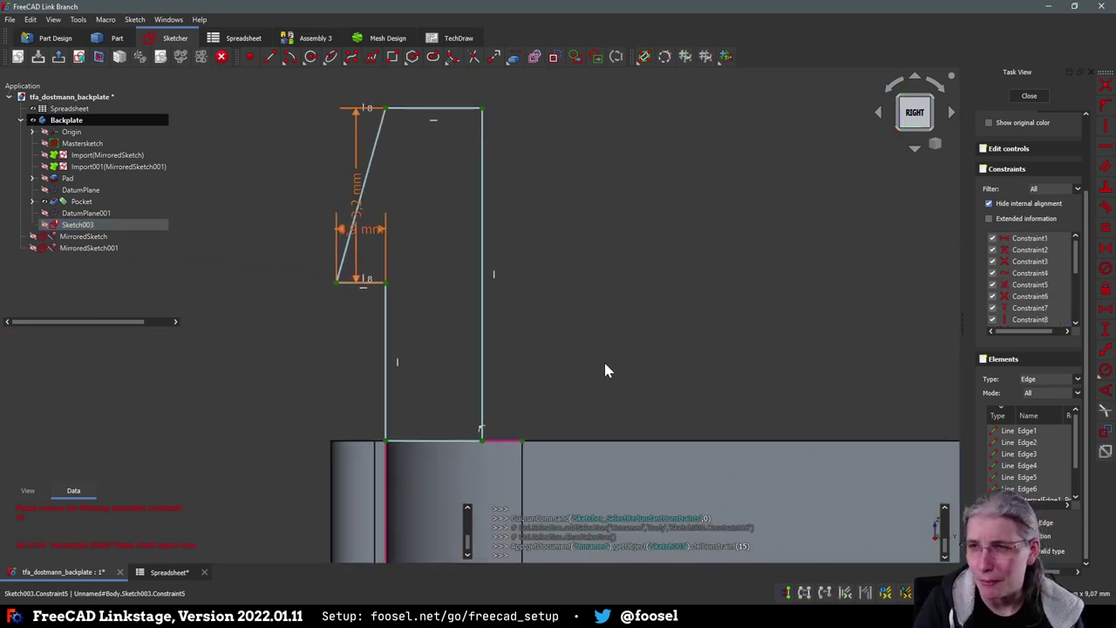
# Set the bottom edge's horizontal distance to <<Spreadsheet>>.plate_wall (1,9 mm)
pyautogui.click(410, 494)
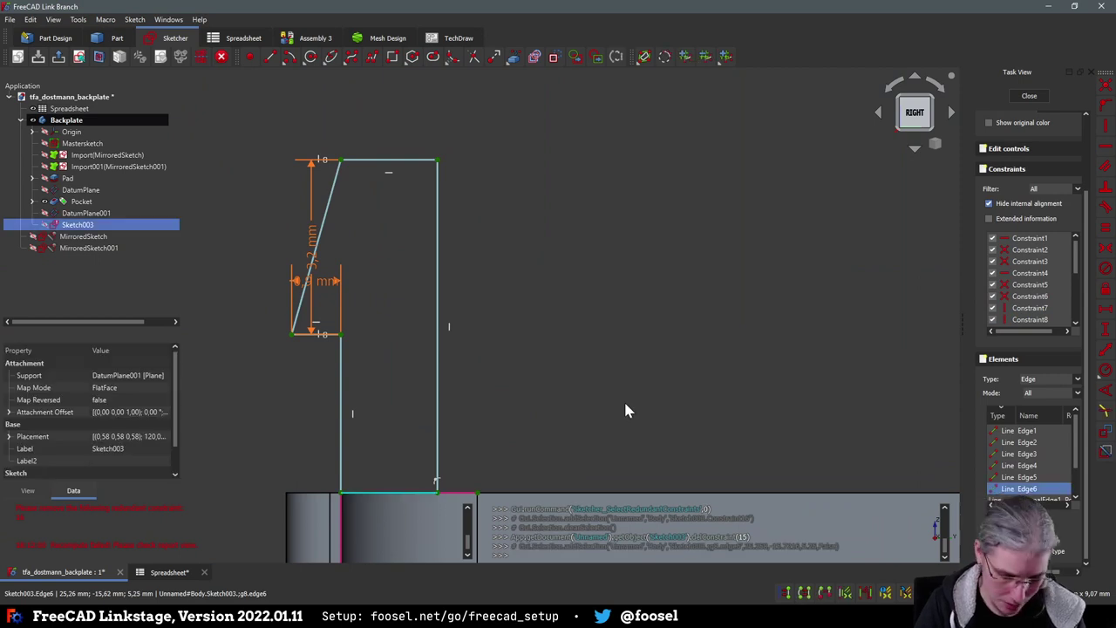
pyautogui.write('l')
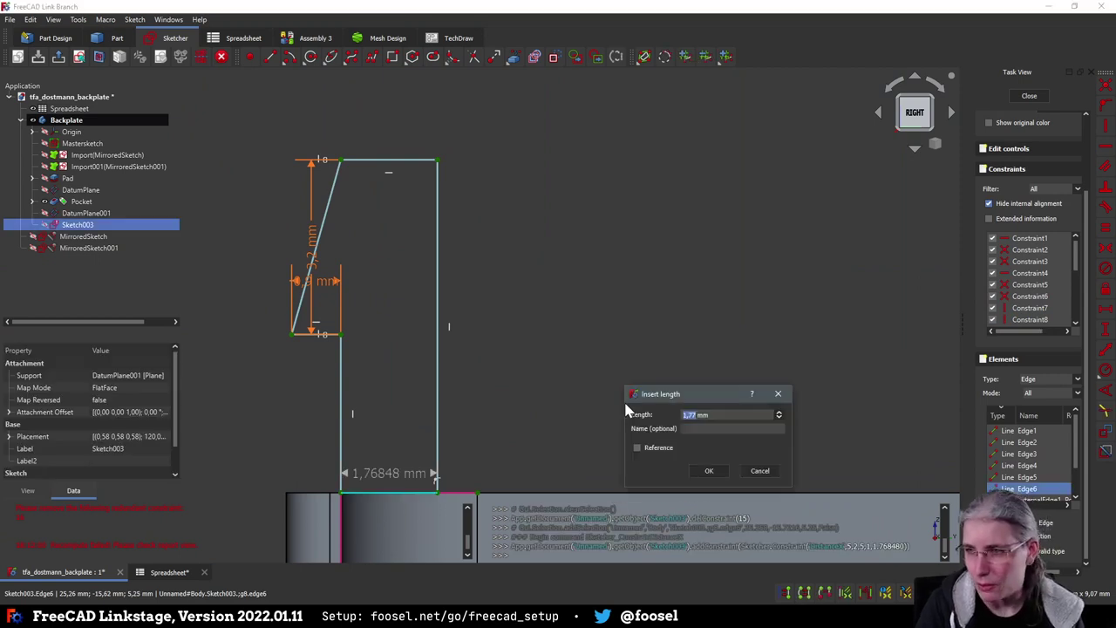
pyautogui.write('=<<')
pyautogui.press('Down')
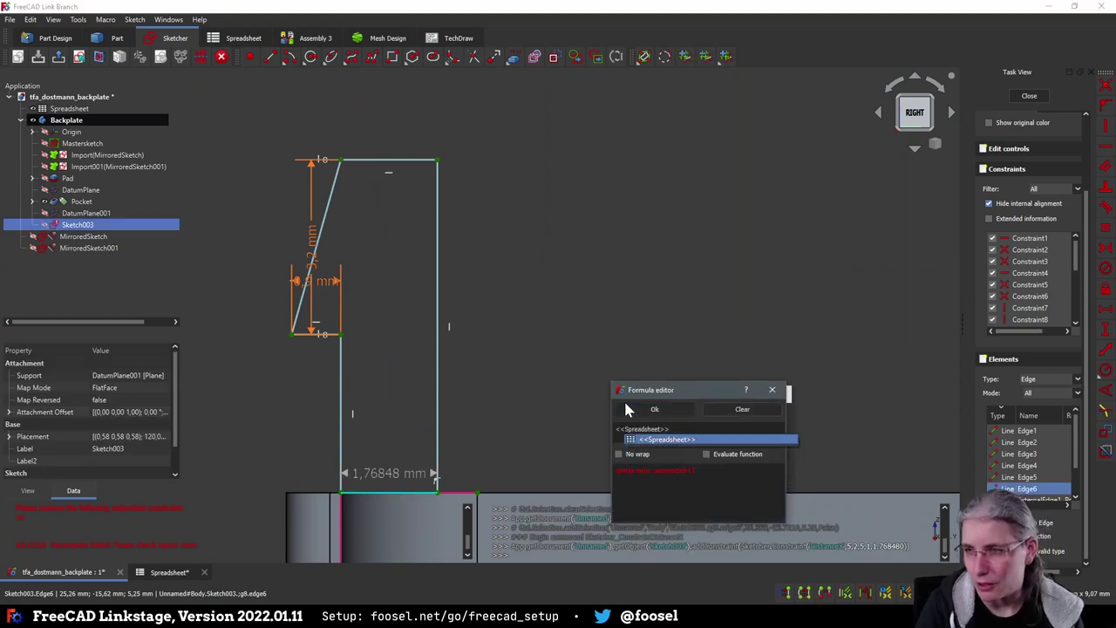
pyautogui.press('Return')
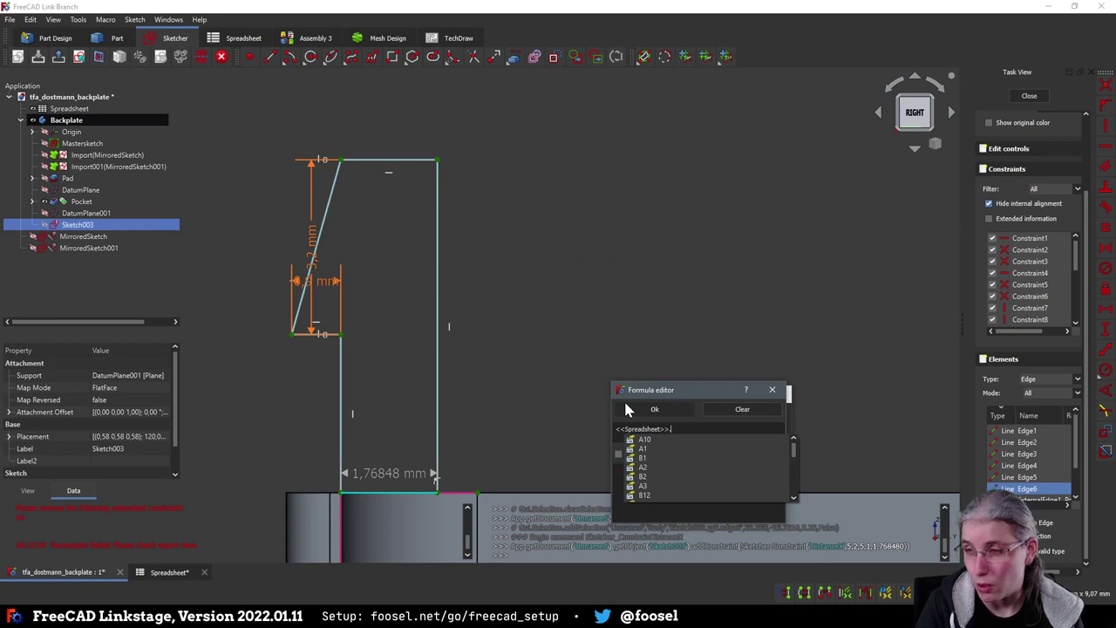
pyautogui.write('pl')
pyautogui.press('Down')
pyautogui.press('Down')
pyautogui.press('Down')
pyautogui.press('Down')
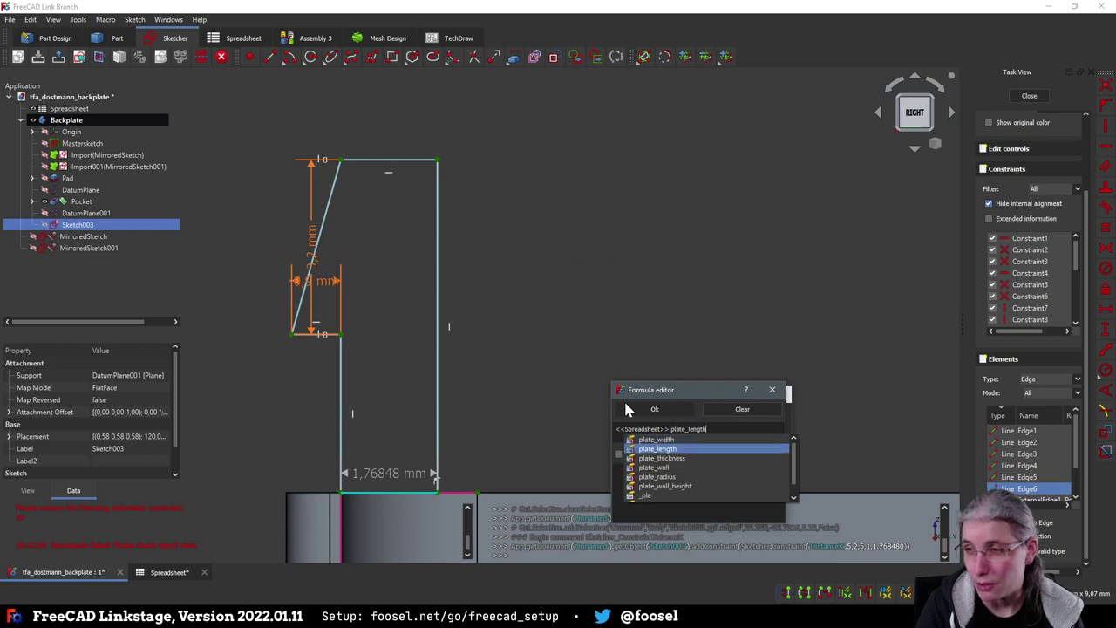
pyautogui.press('Return')
pyautogui.click(627, 409)
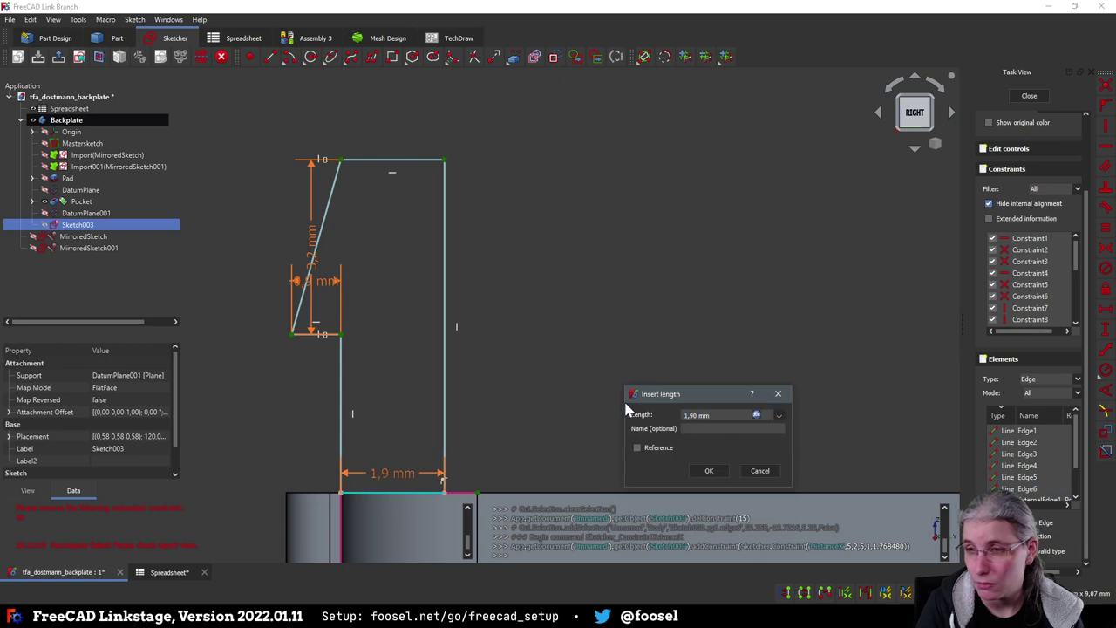
pyautogui.click(709, 471)
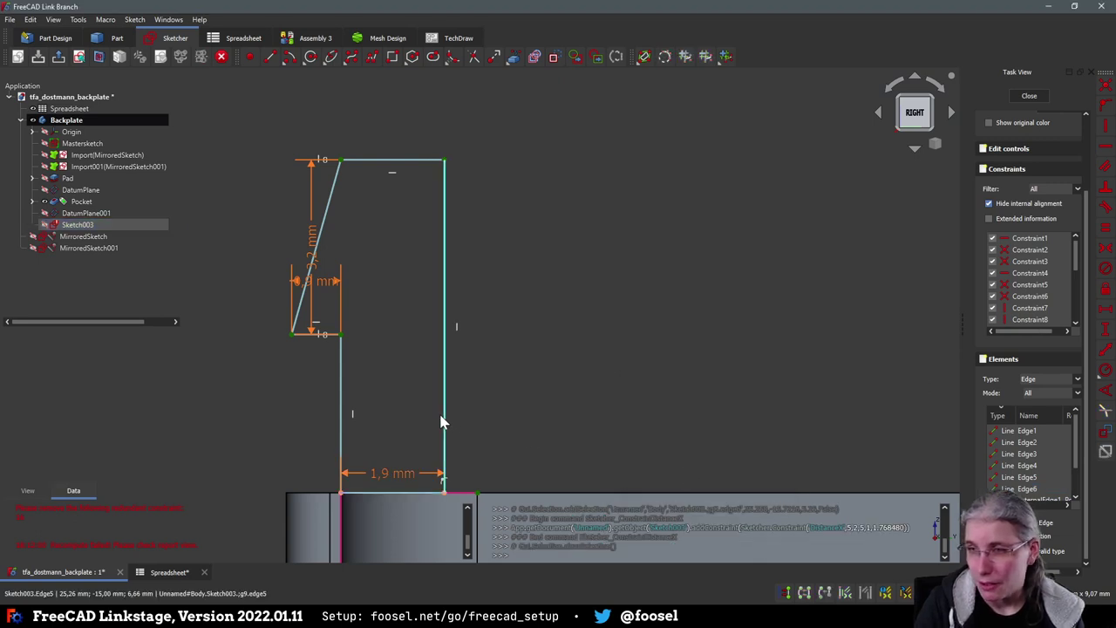
# Set the right edge's vertical distance to <<Spreadsheet>>.clip_height (6 mm) and leave the sketch
pyautogui.click(444, 416)
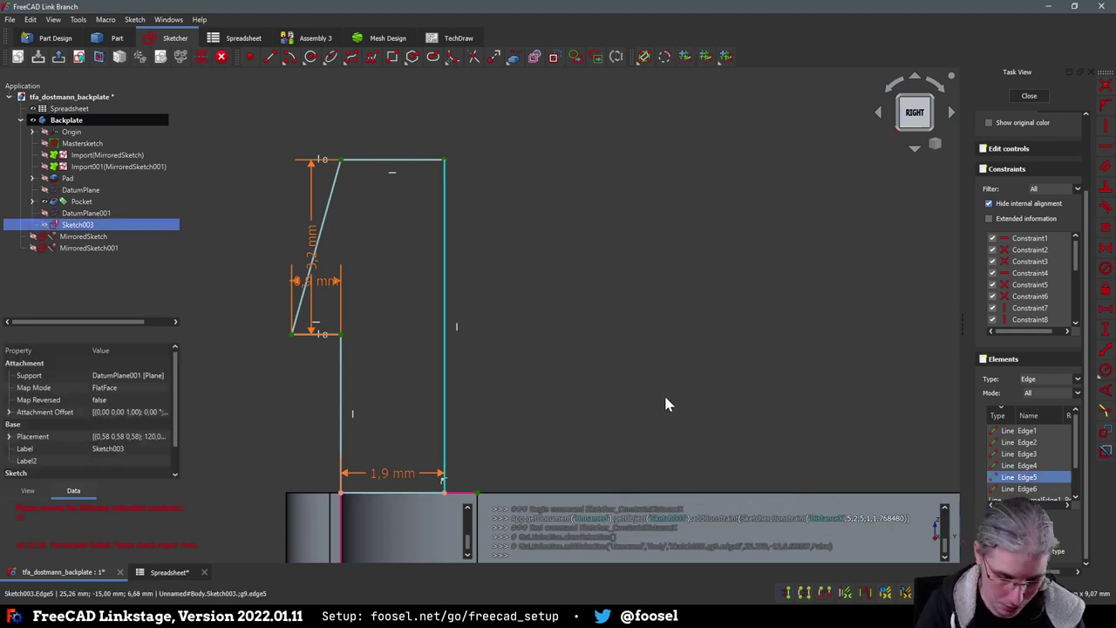
pyautogui.write('i<')
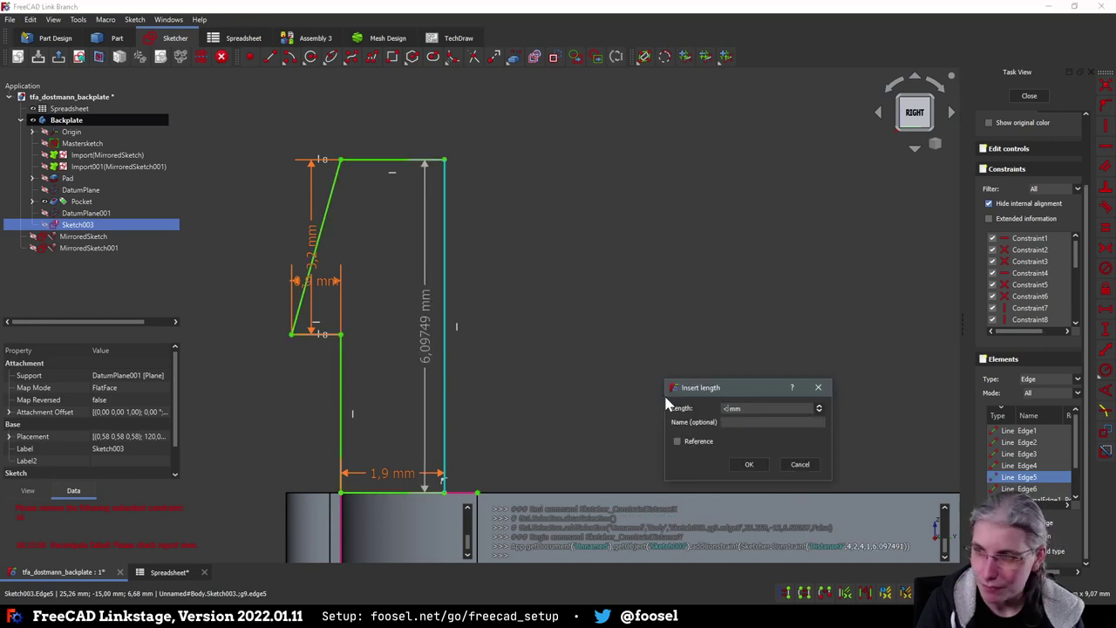
pyautogui.write('<Sp')
pyautogui.press('Return')
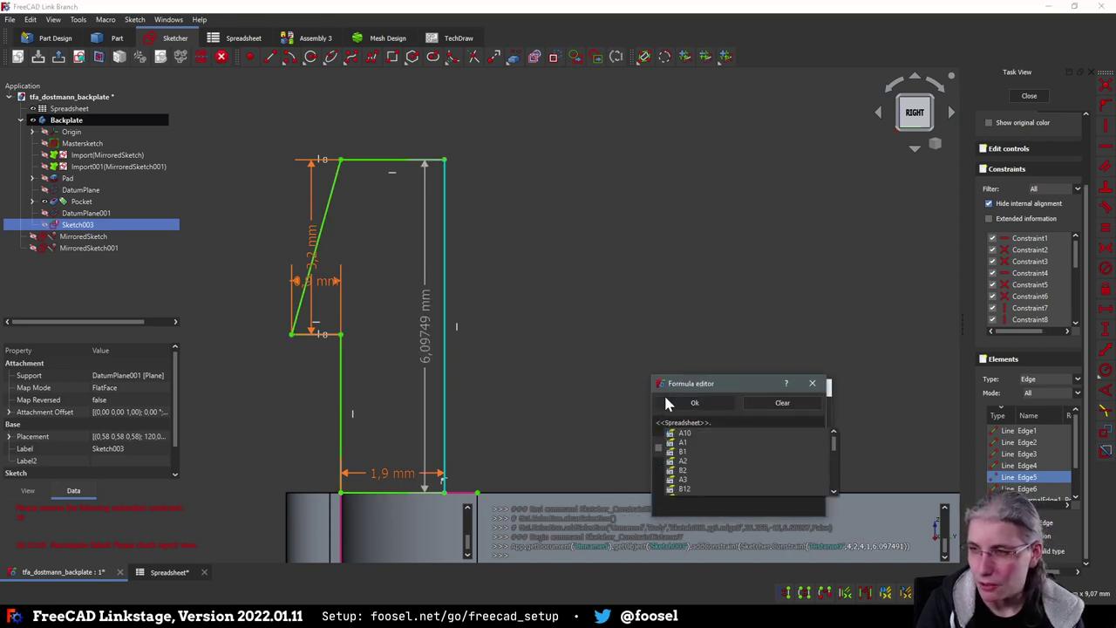
pyautogui.write('clip_')
pyautogui.press('Down')
pyautogui.press('Down')
pyautogui.press('Down')
pyautogui.press('Return')
pyautogui.press('Return')
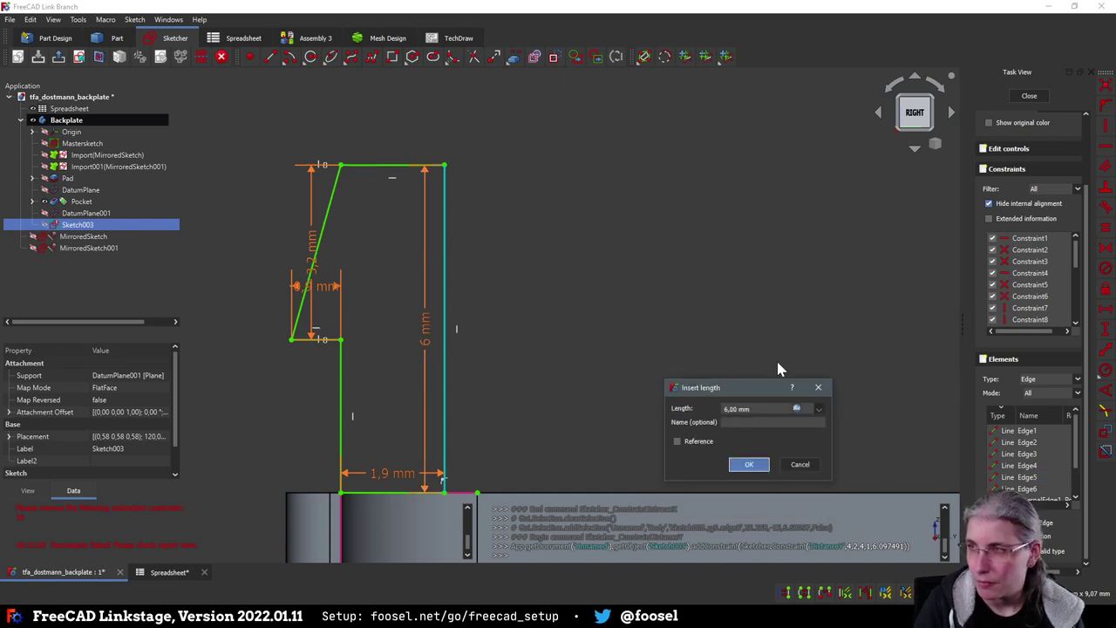
pyautogui.click(755, 464)
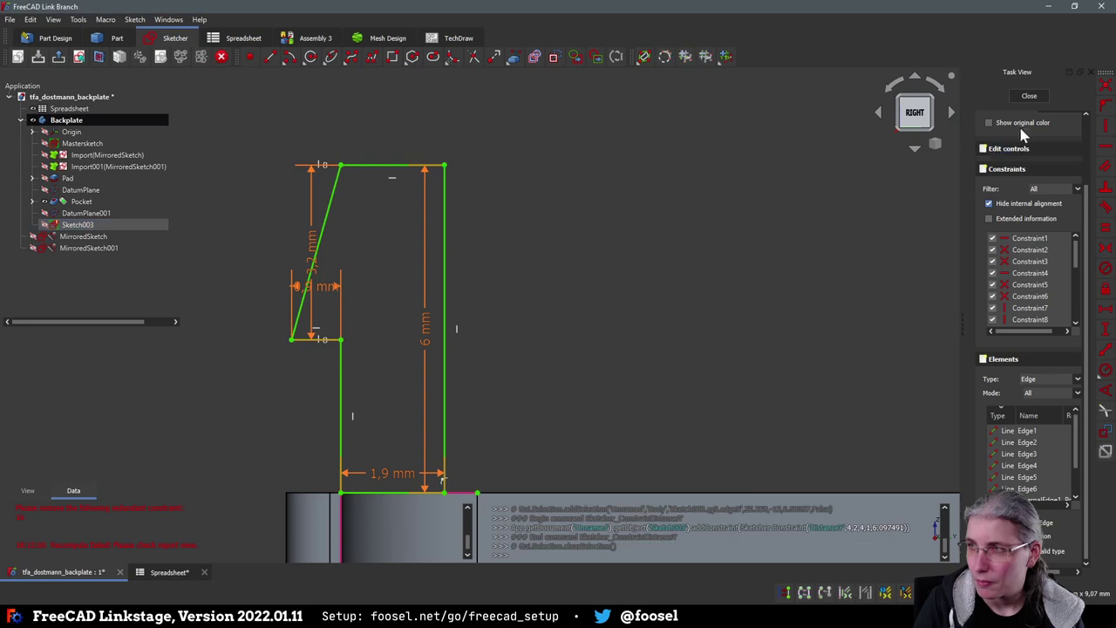
pyautogui.press('Escape')
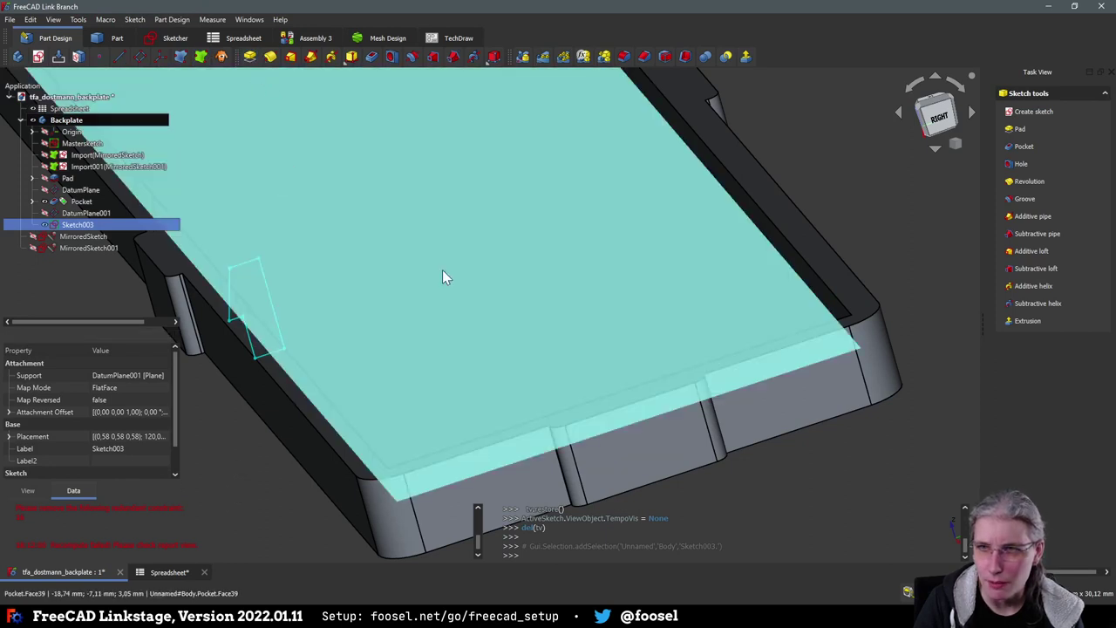
pyautogui.scroll(-5, 941, 174)
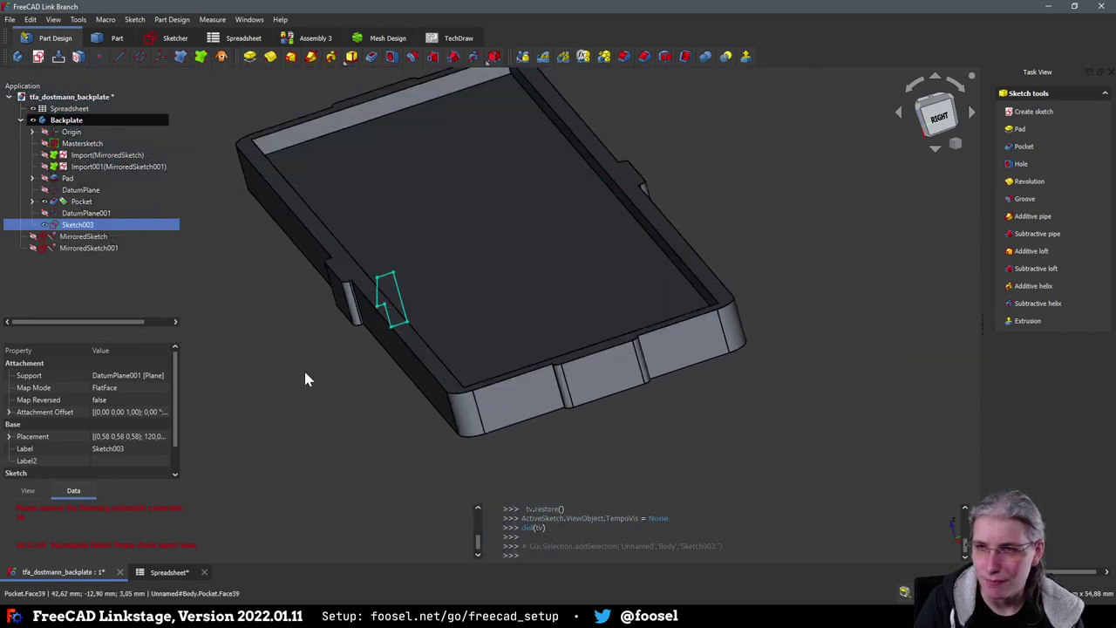
# Pad the clip sketch symmetric to plane with length <<Spreadsheet>>.clip_width (8 mm)
pyautogui.click(250, 56)
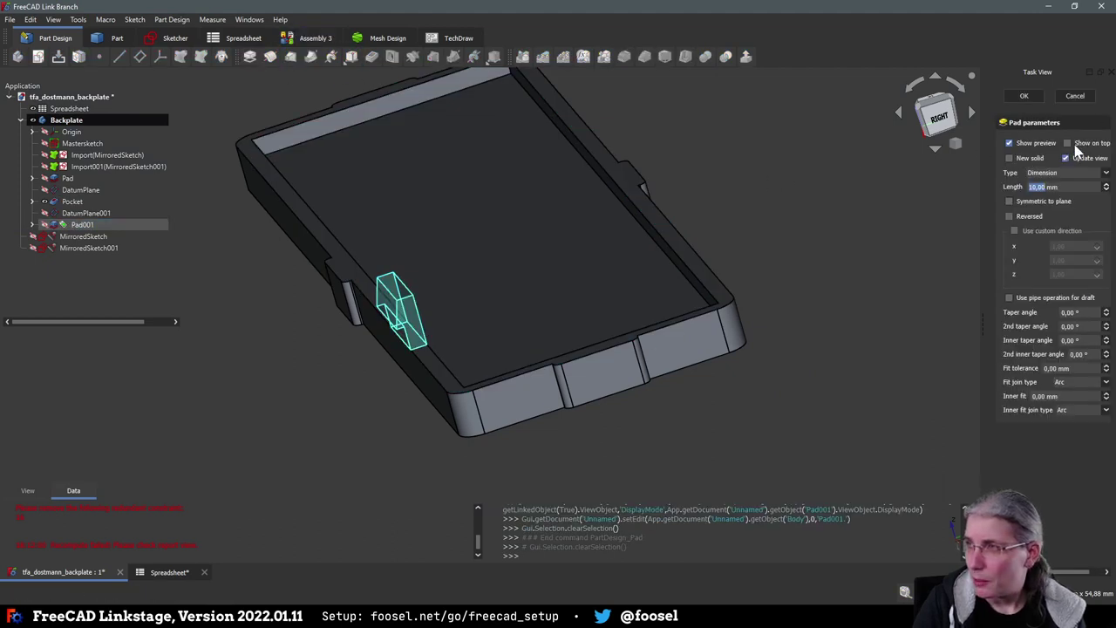
pyautogui.click(1026, 203)
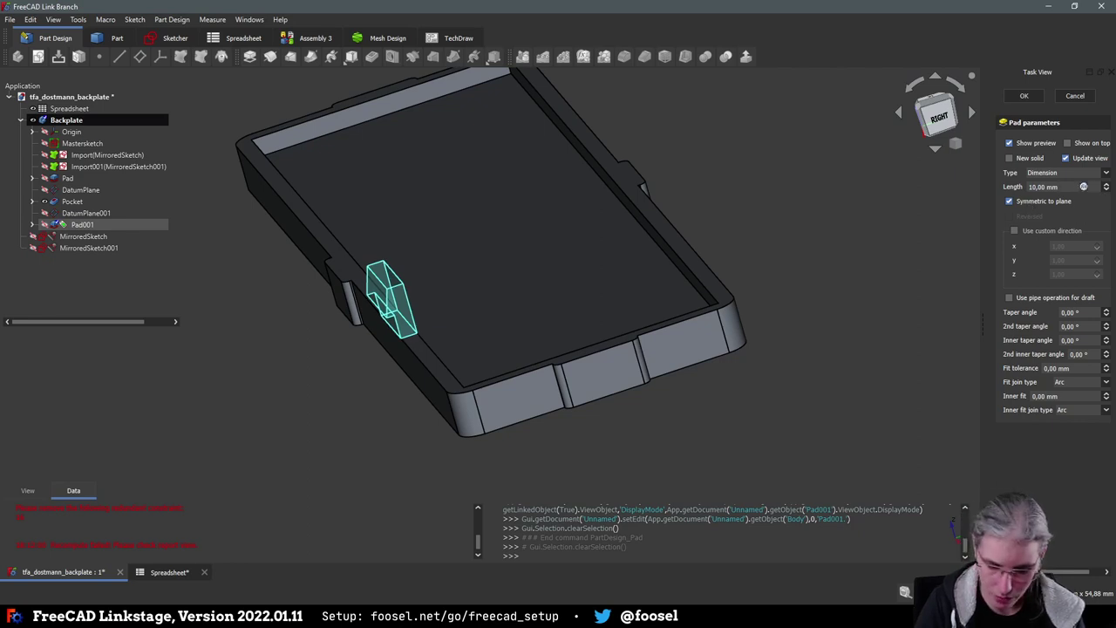
pyautogui.click(1083, 186)
pyautogui.write('<<Spreadsheet>>.clip_distance')
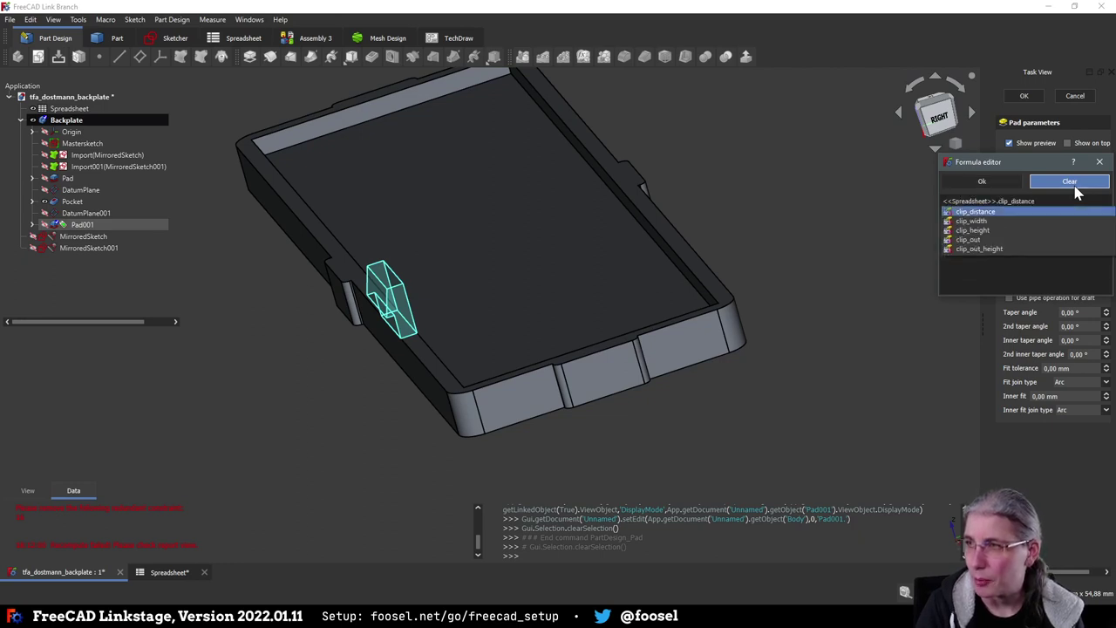
pyautogui.press('Down')
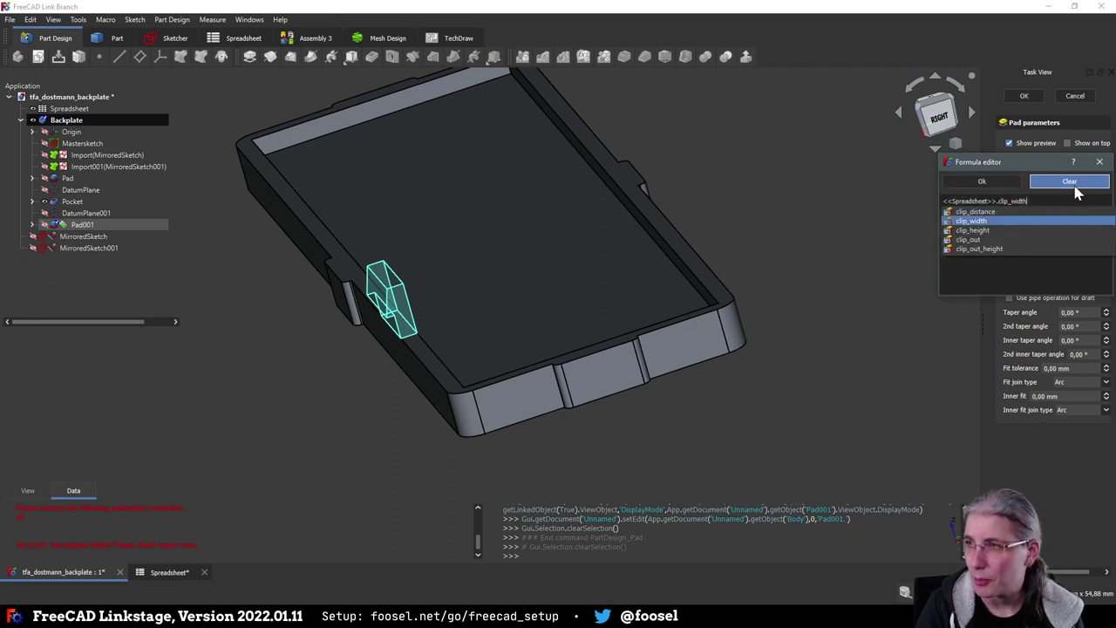
pyautogui.press('Return')
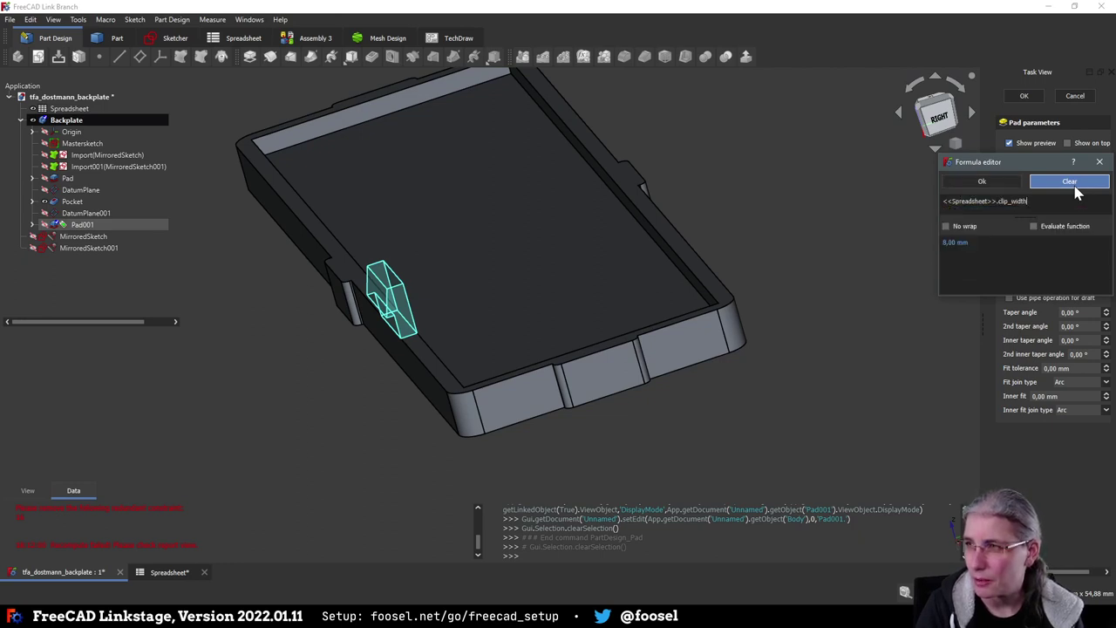
pyautogui.press('Return')
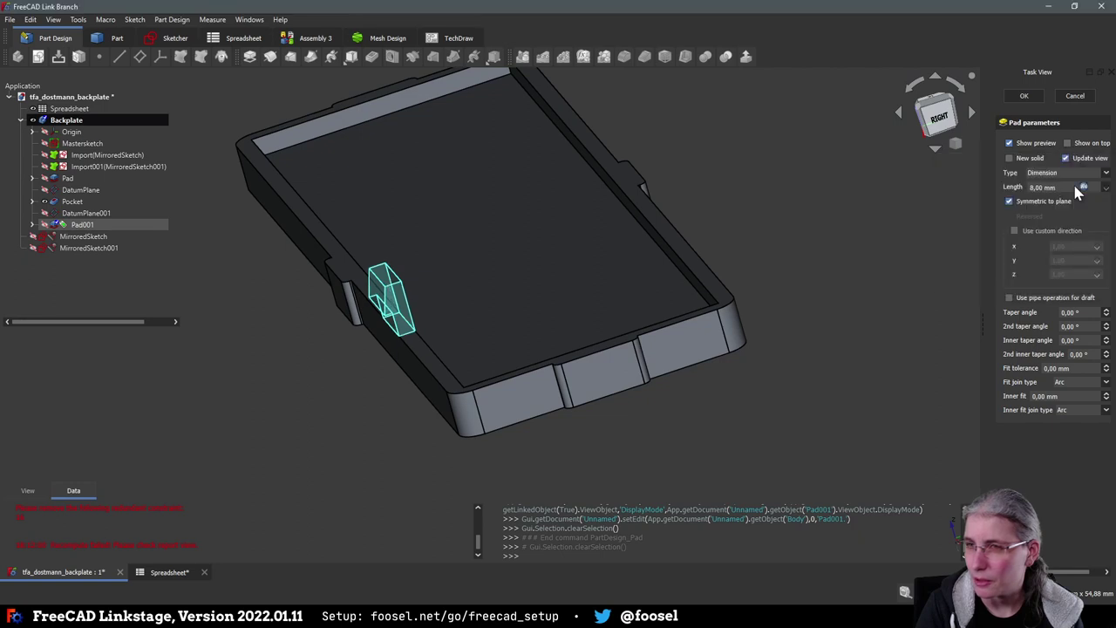
pyautogui.click(1037, 97)
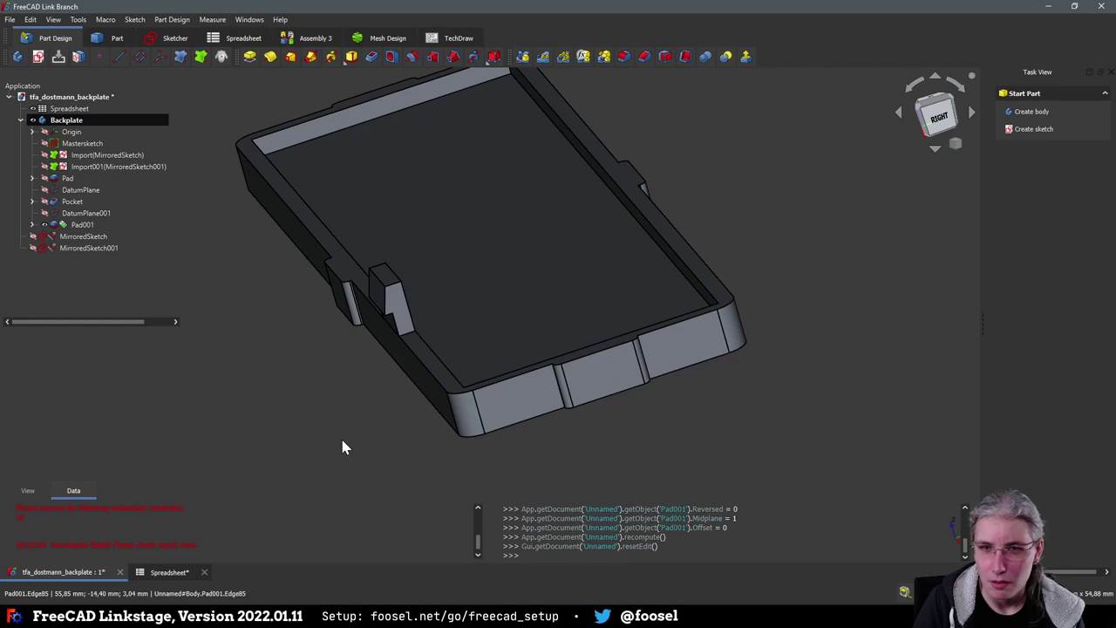
pyautogui.moveTo(331, 458); pyautogui.dragTo(389, 460, button='middle')
pyautogui.scroll(-5, 557, 429)
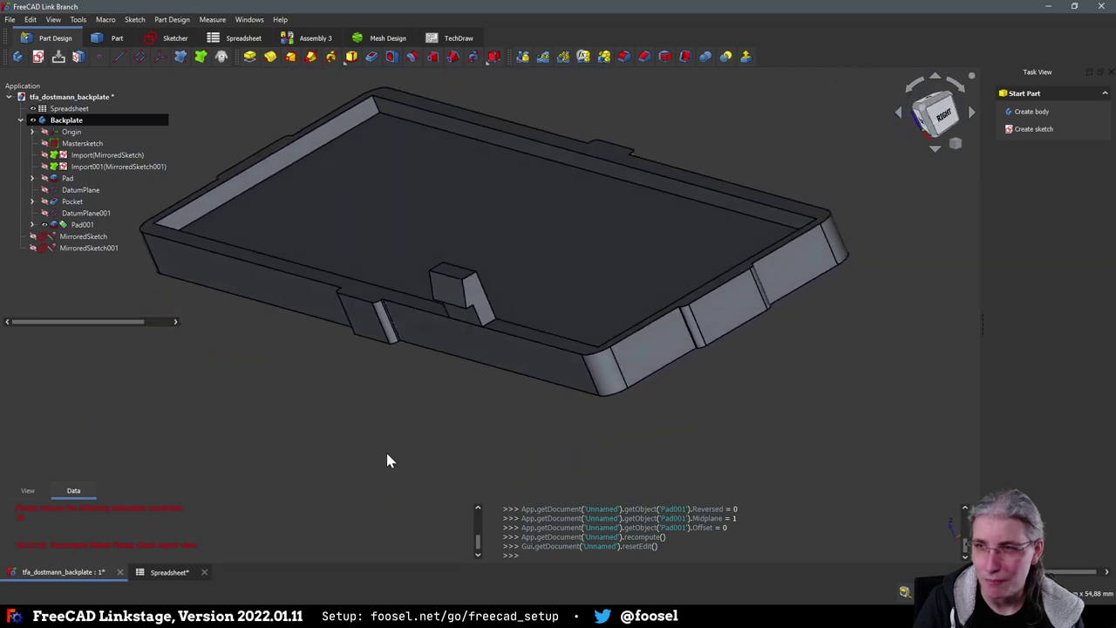
pyautogui.click(82, 225)
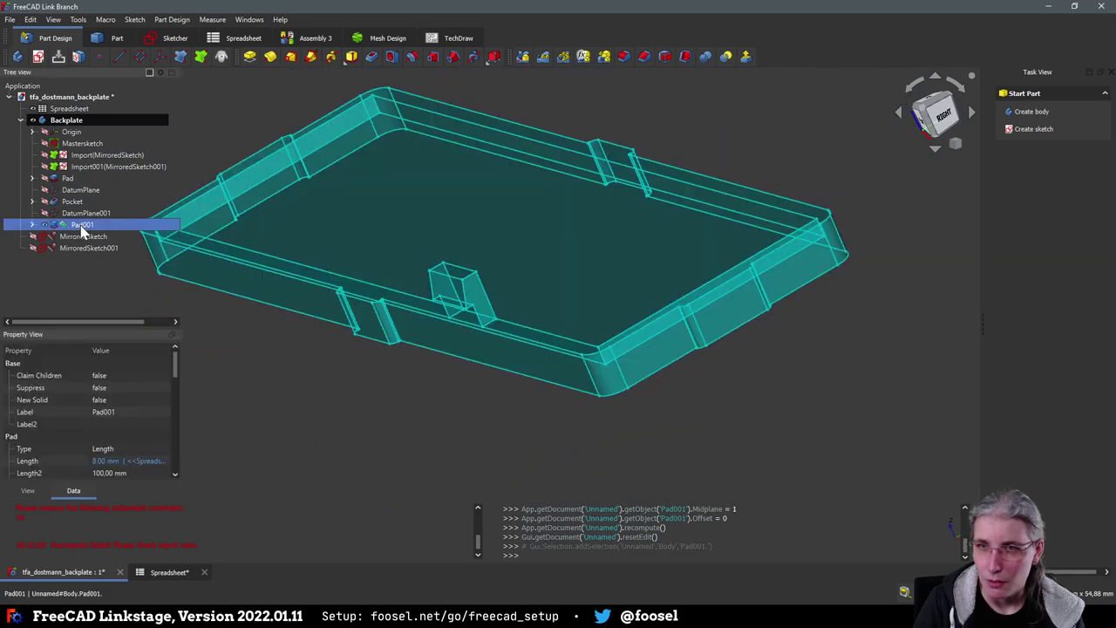
pyautogui.click(375, 437)
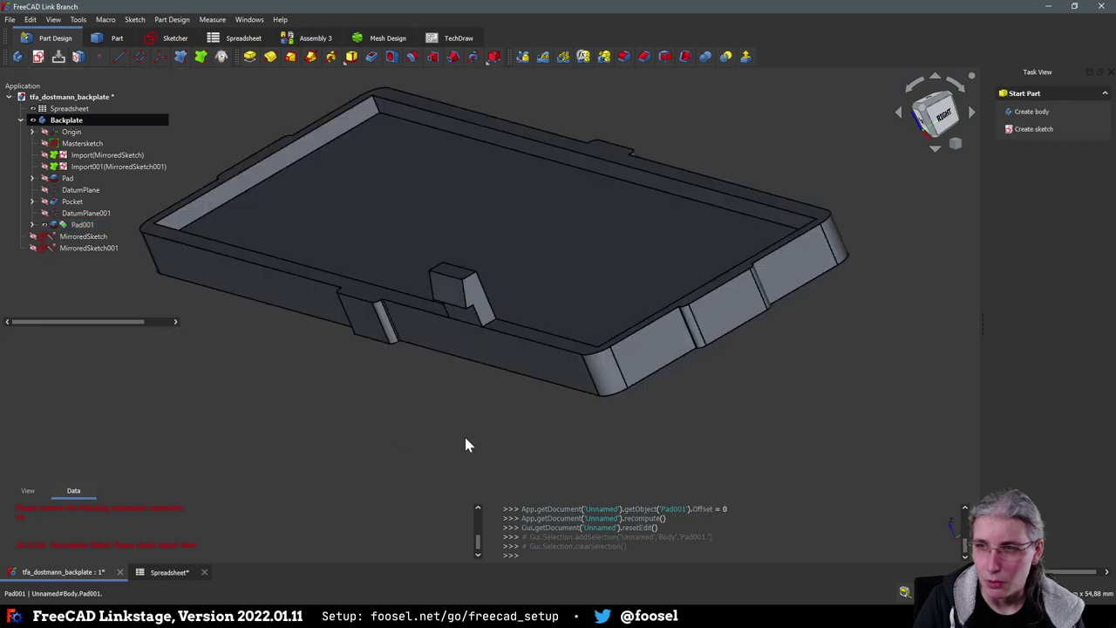
pyautogui.scroll(-3, 464, 434)
pyautogui.scroll(4, 465, 445)
pyautogui.scroll(-3, 465, 445)
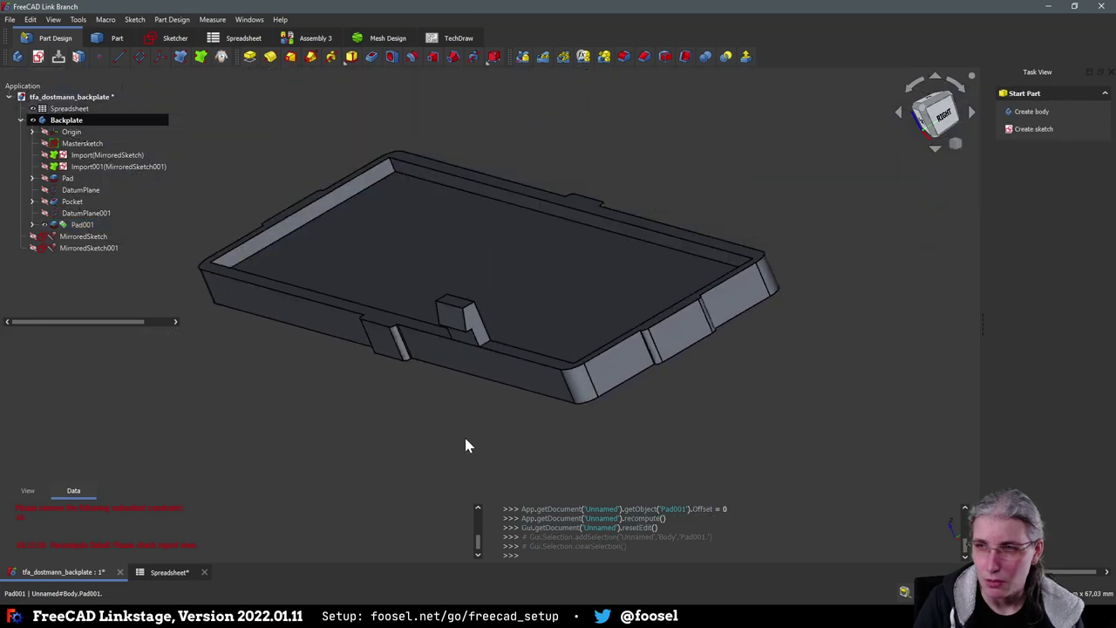
pyautogui.moveTo(465, 439); pyautogui.dragTo(370, 469, button='middle')
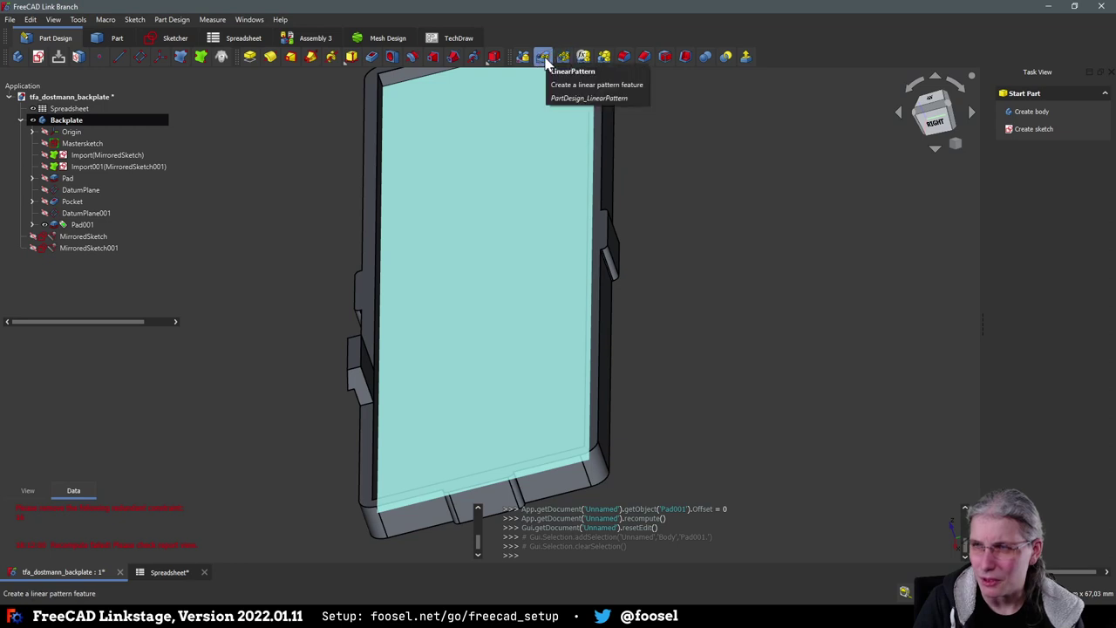
# Mirror the clip block across the Base XZ plane onto the opposite wall
pyautogui.click(543, 58)
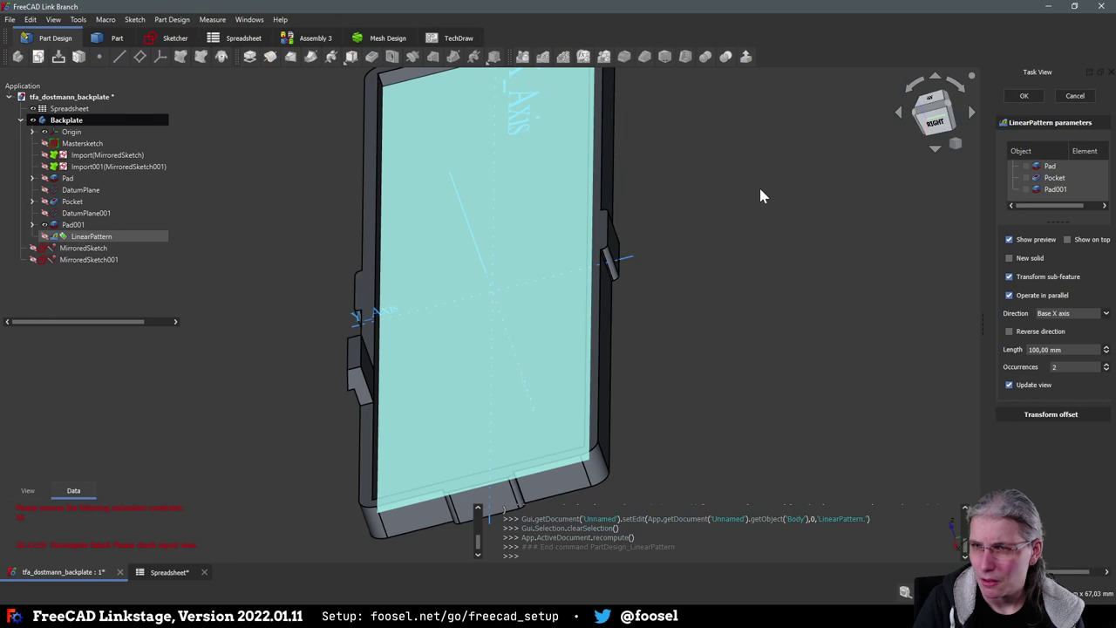
pyautogui.click(1074, 96)
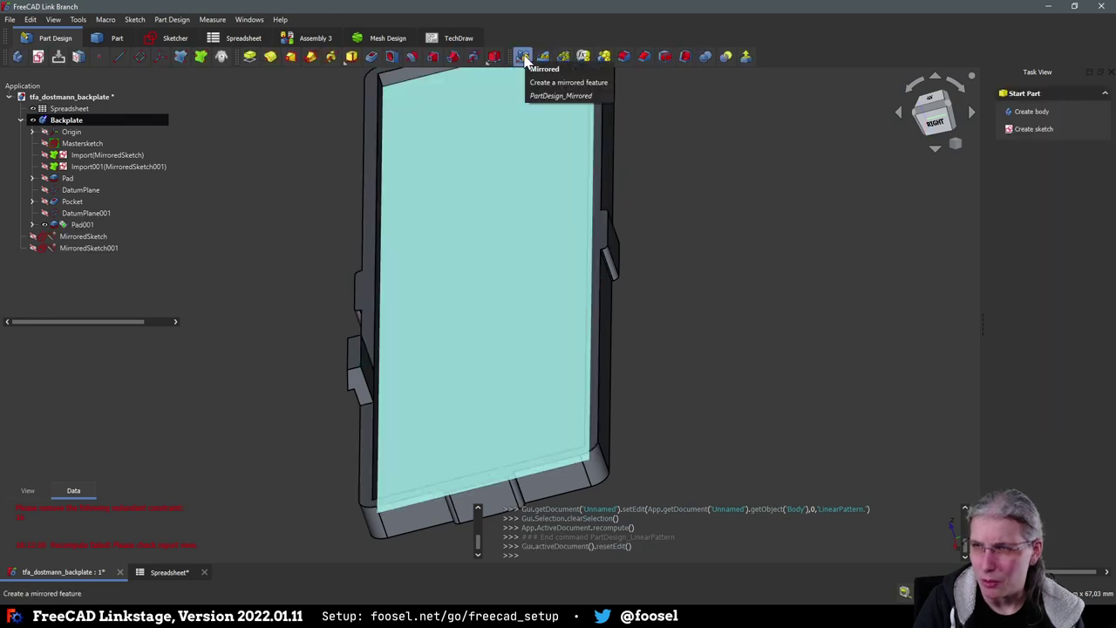
pyautogui.click(523, 58)
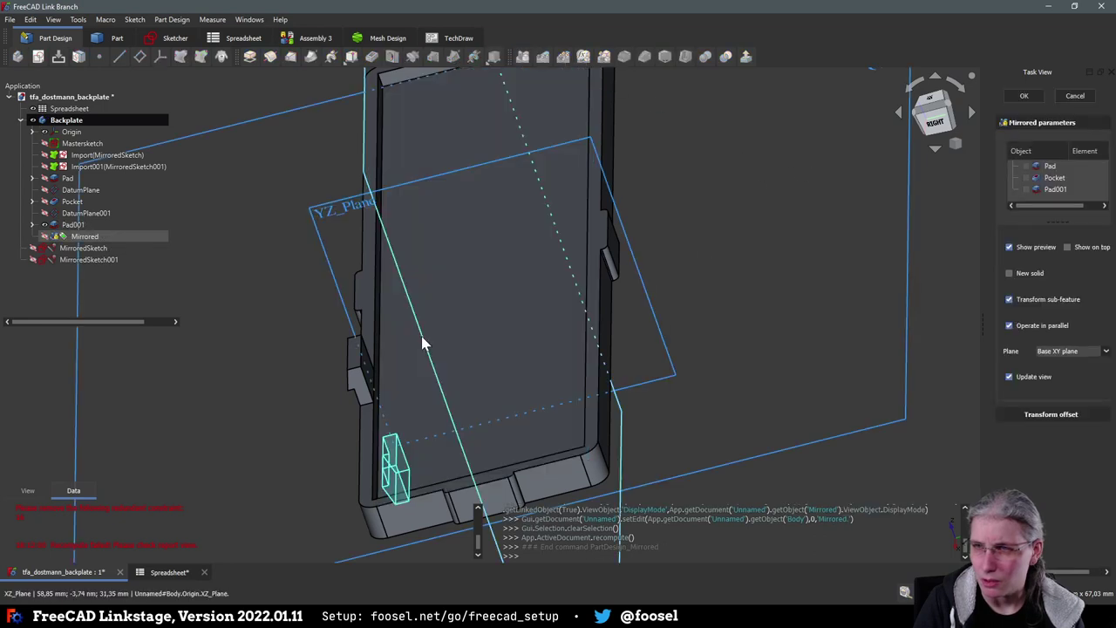
pyautogui.click(377, 215)
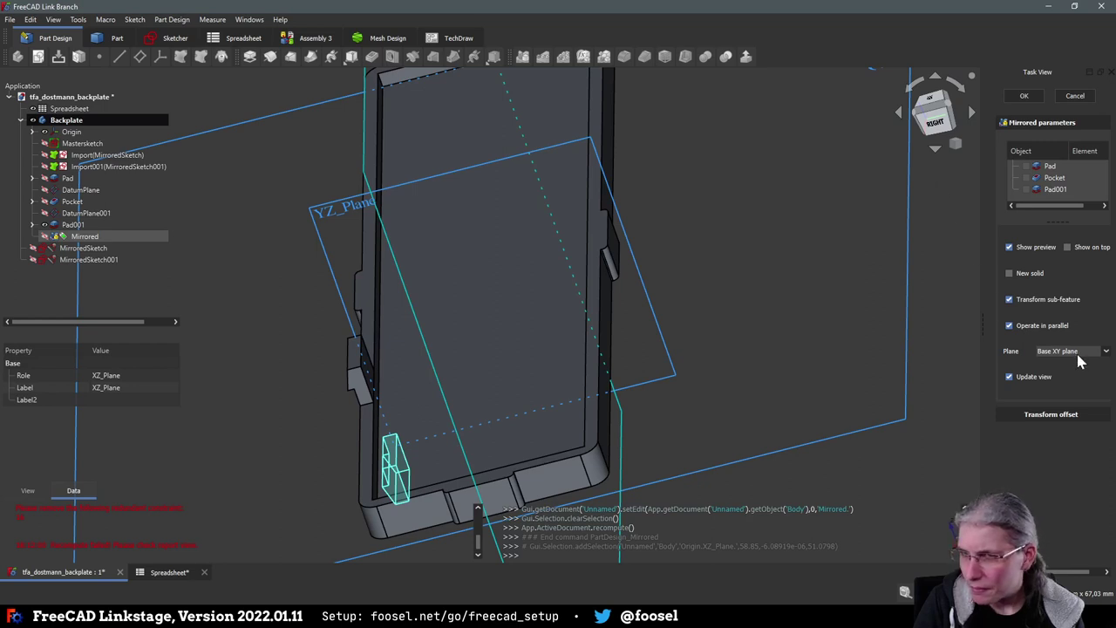
pyautogui.scroll(-5, 755, 342)
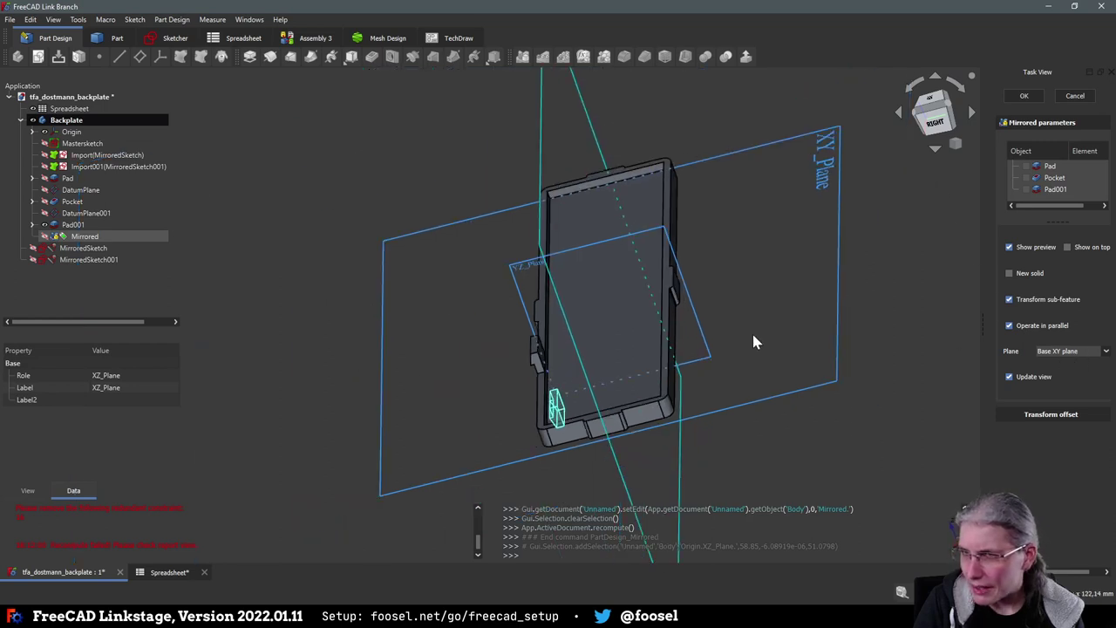
pyautogui.click(1105, 352)
pyautogui.click(1063, 379)
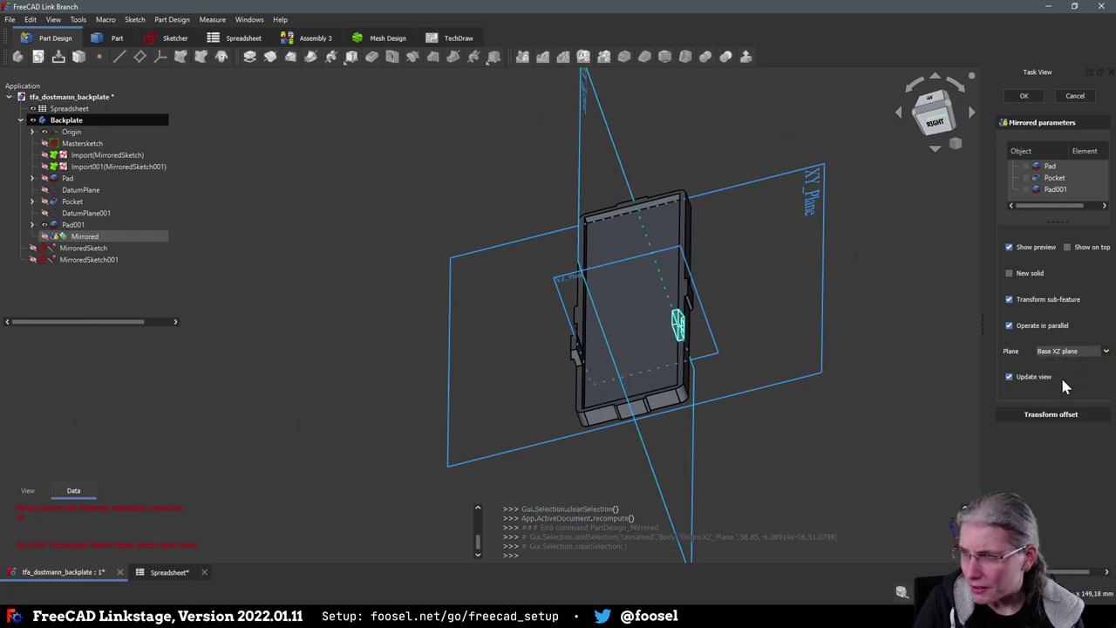
pyautogui.click(1025, 96)
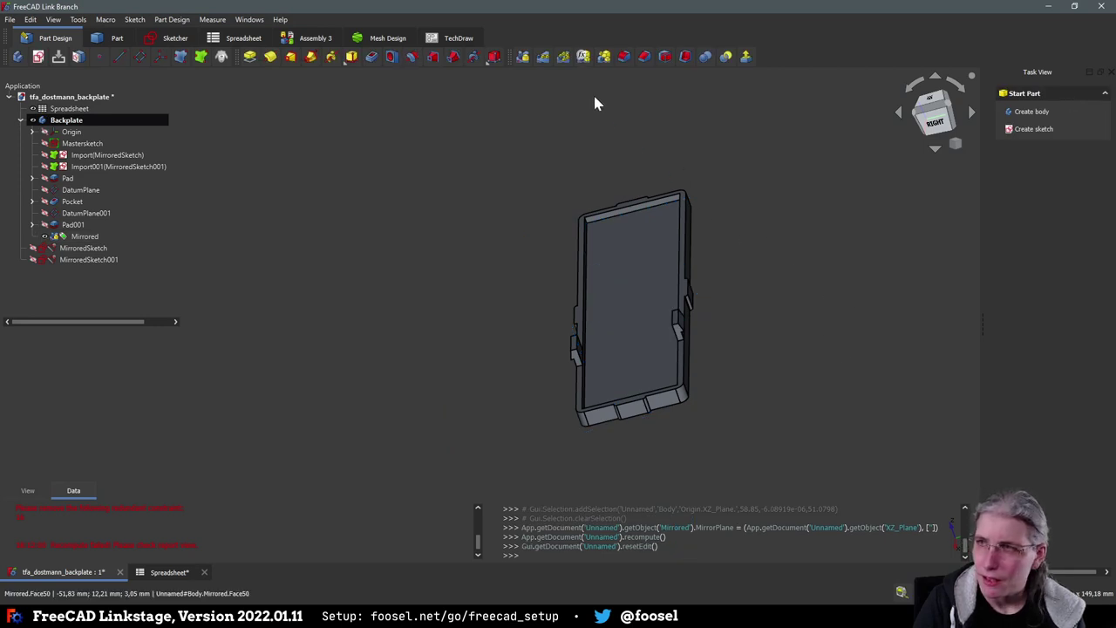
# Create a second mirror feature across the Base YZ plane
pyautogui.click(522, 56)
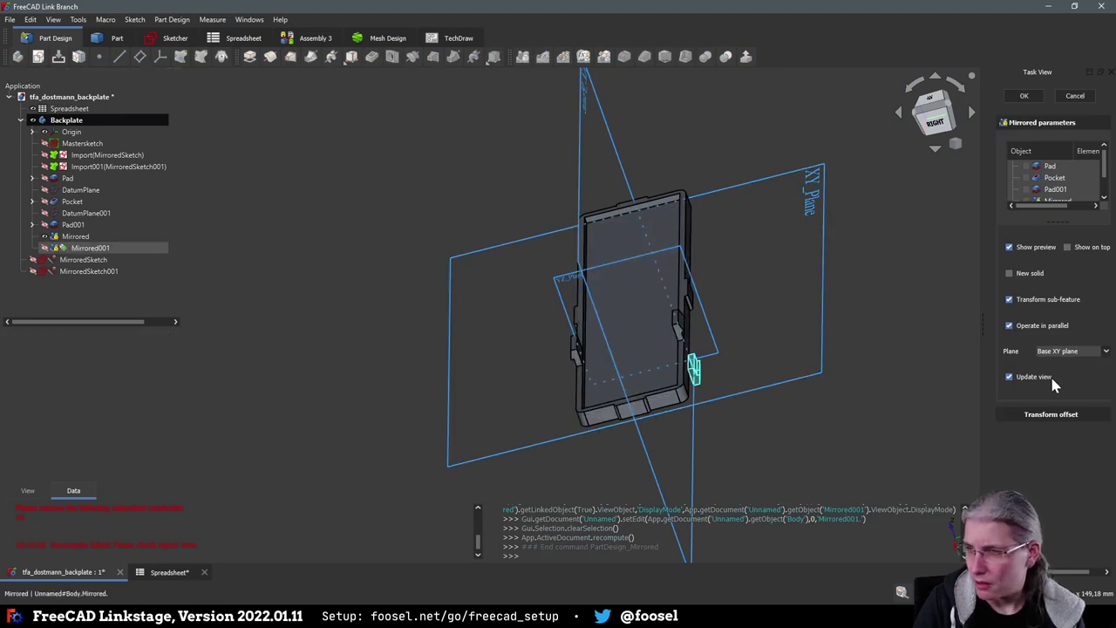
pyautogui.click(1077, 351)
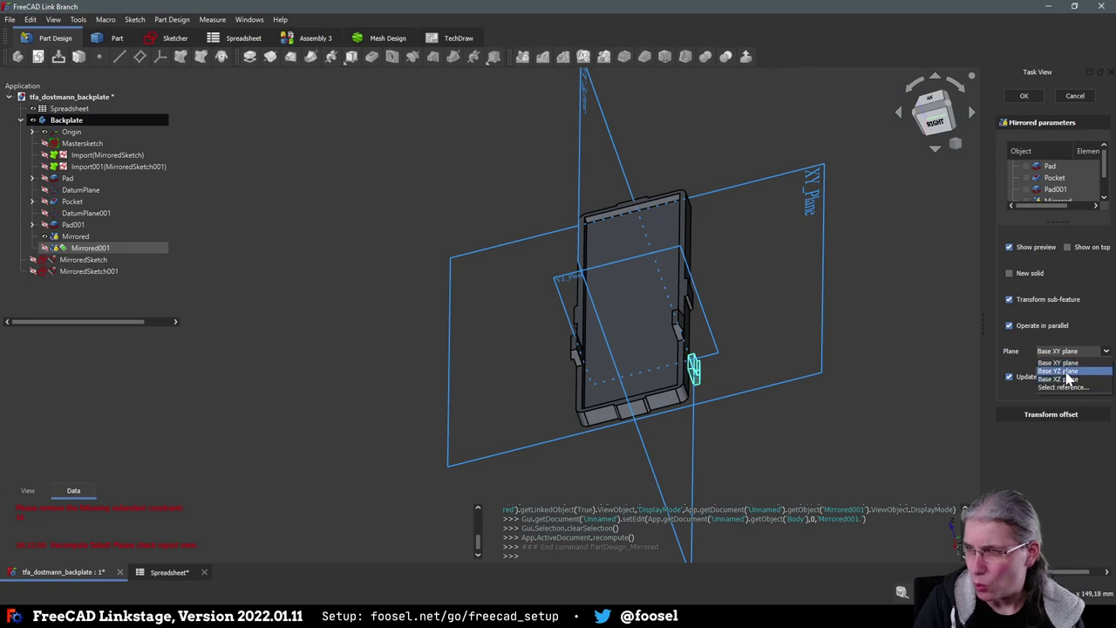
pyautogui.click(1065, 372)
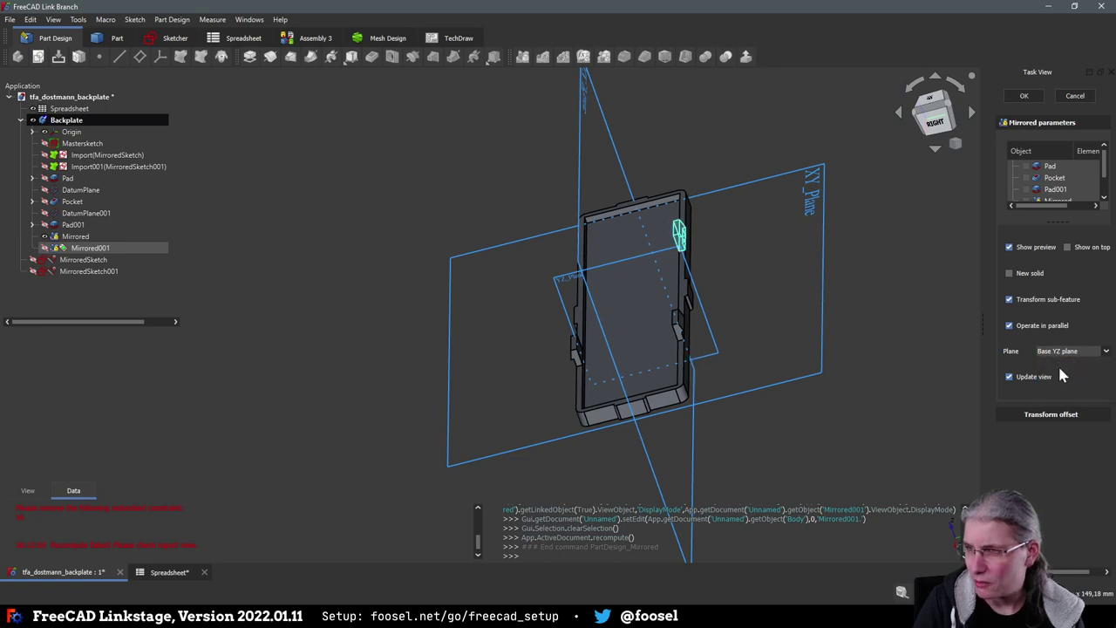
pyautogui.click(1019, 98)
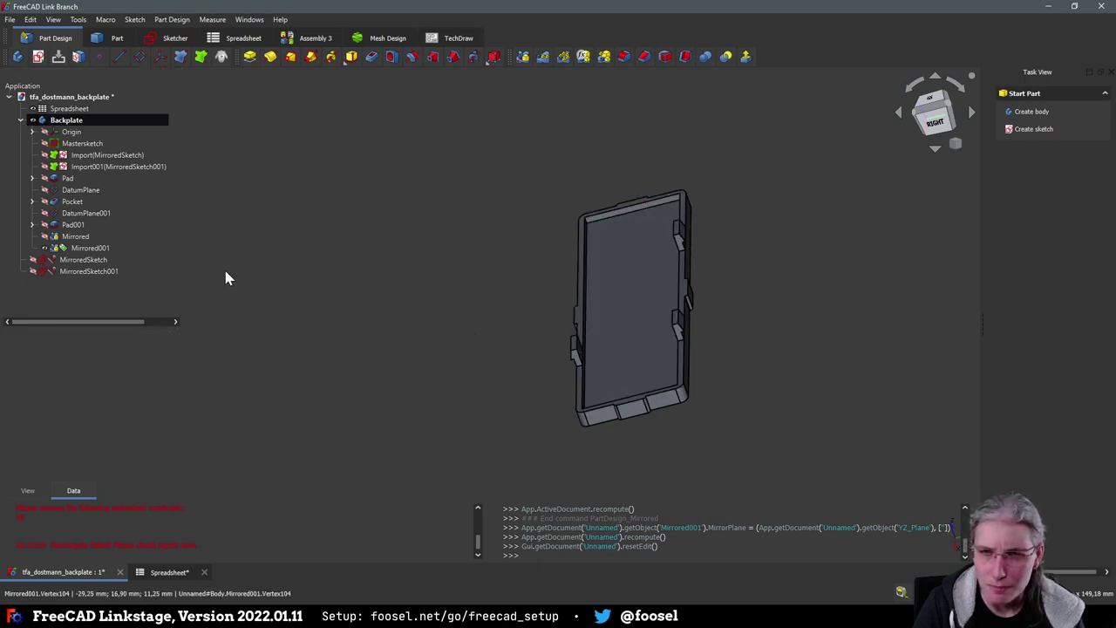
# Edit Mirrored001 so it copies both the Mirrored feature and Pad001
pyautogui.doubleClick(92, 248)
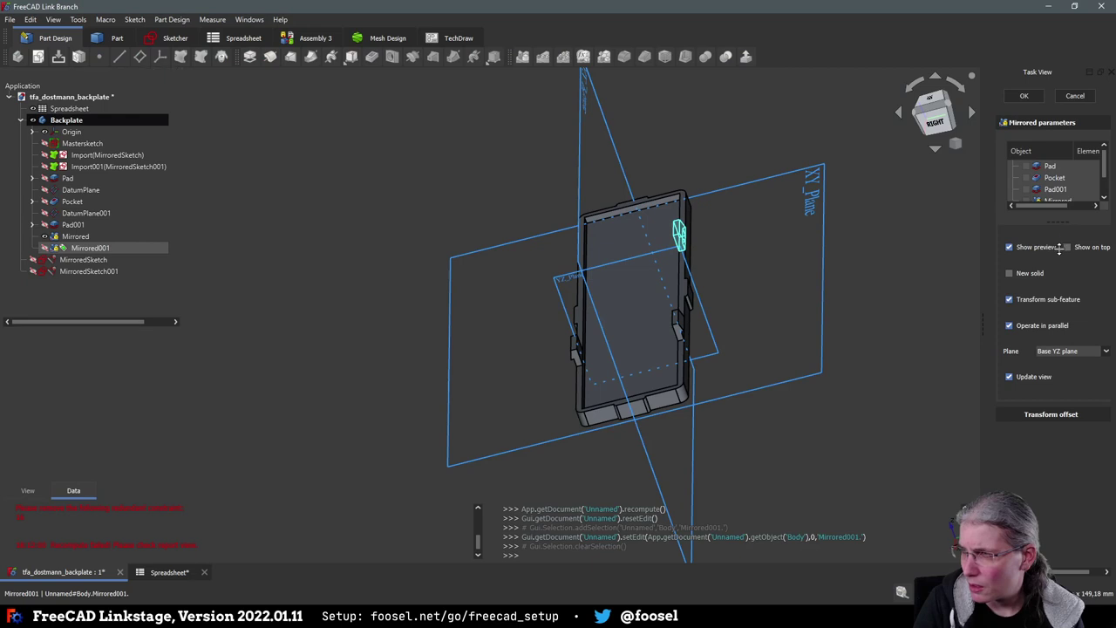
pyautogui.scroll(-1, 1060, 185)
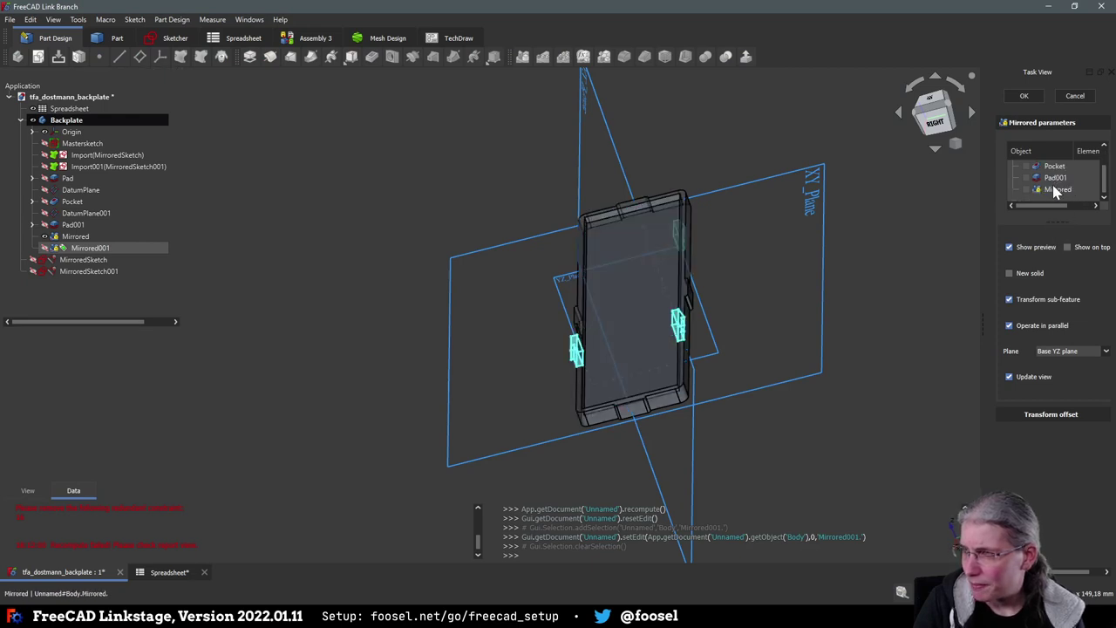
pyautogui.click(1026, 190)
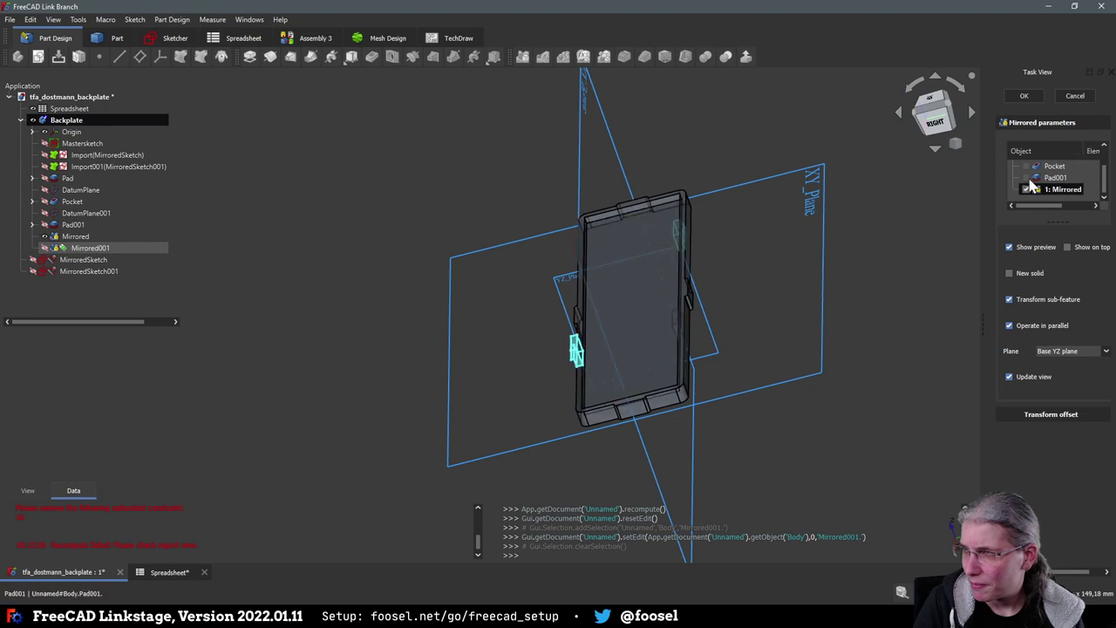
pyautogui.click(1025, 177)
pyautogui.click(1023, 96)
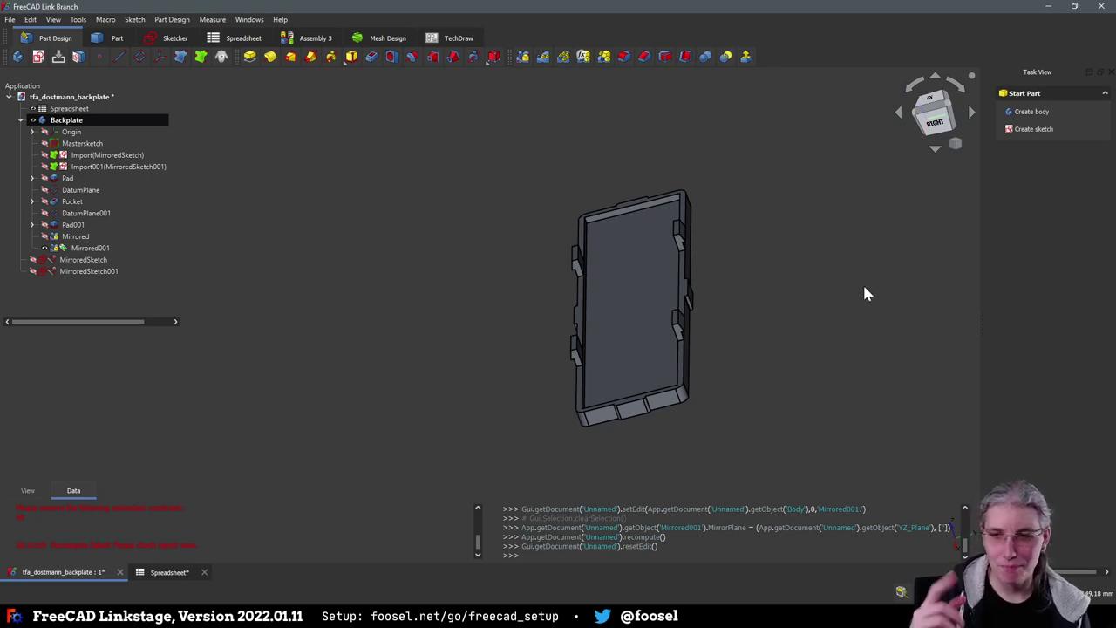
# Save the backplate and open raaco_assorter_inserts2.FCStd from recent files
pyautogui.hotkey('ctrl', 's')
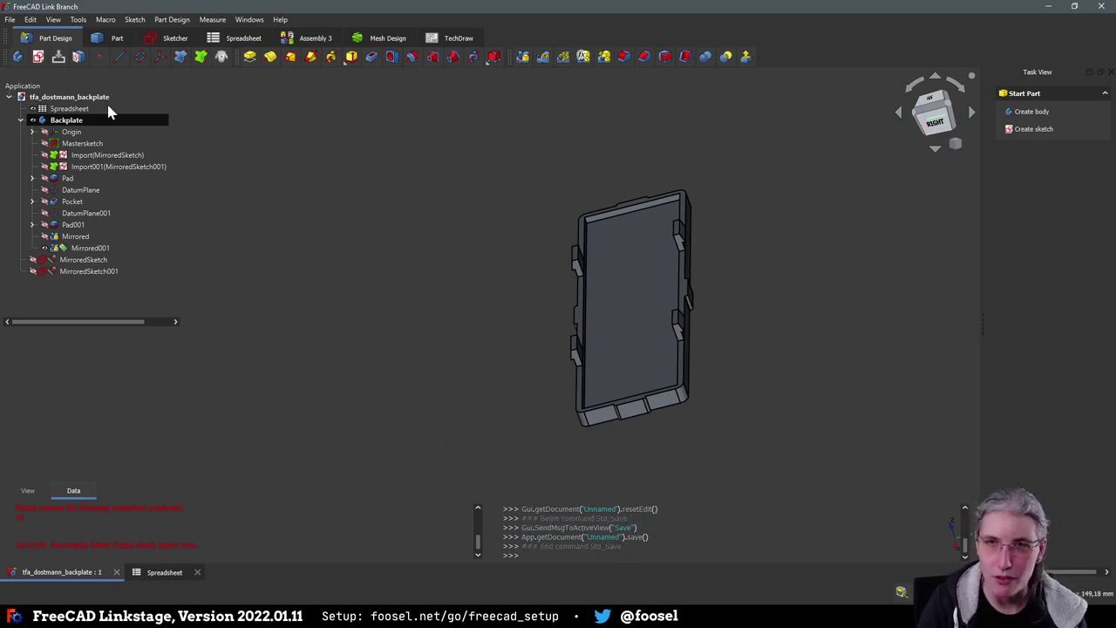
pyautogui.click(9, 19)
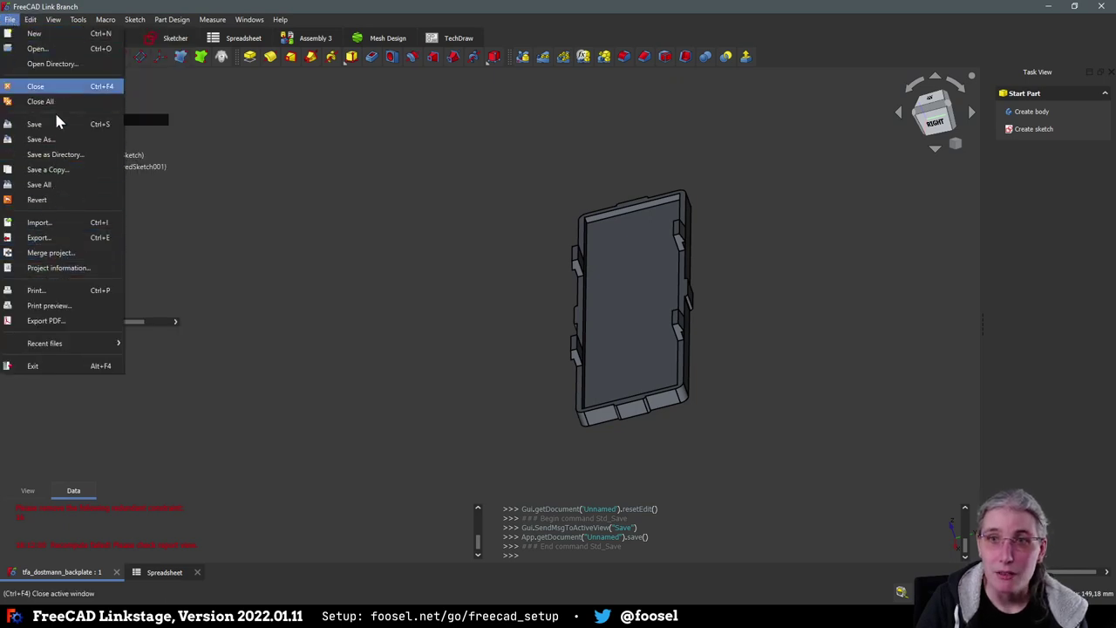
pyautogui.moveTo(33, 349)
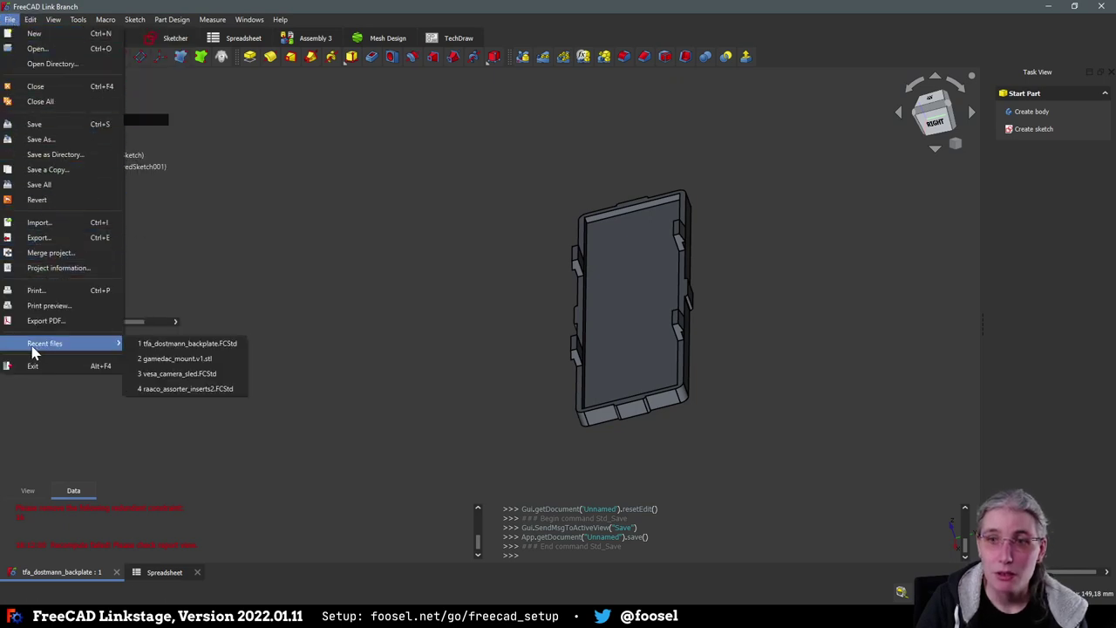
pyautogui.click(207, 388)
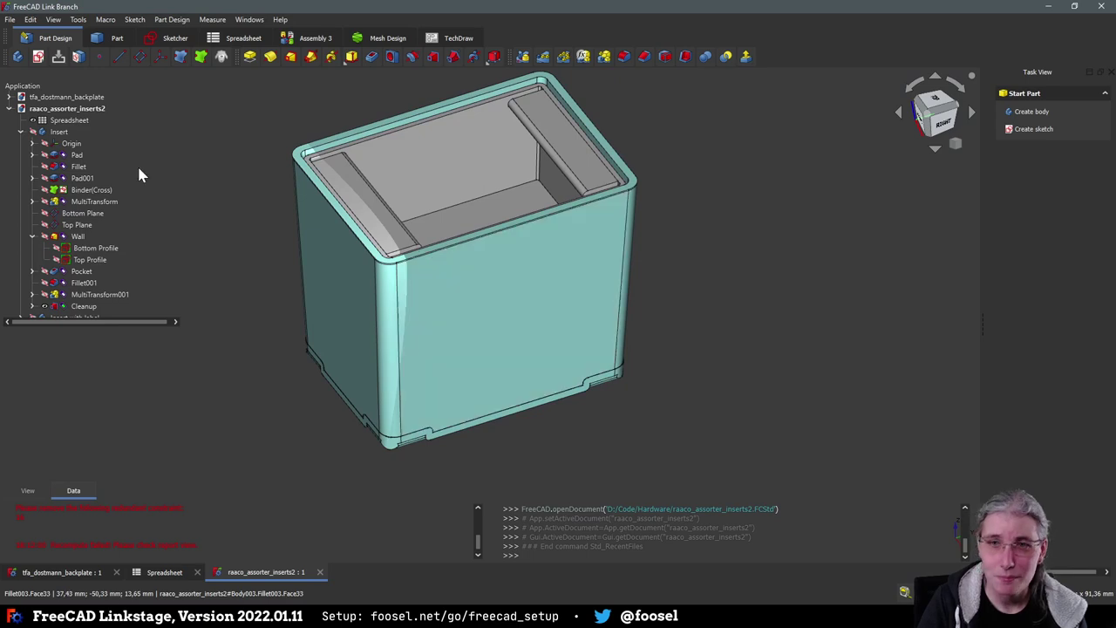
# Hide the Upper insert and Two tiered insert, then view the Insert box from an isometric top
pyautogui.scroll(-5, 87, 218)
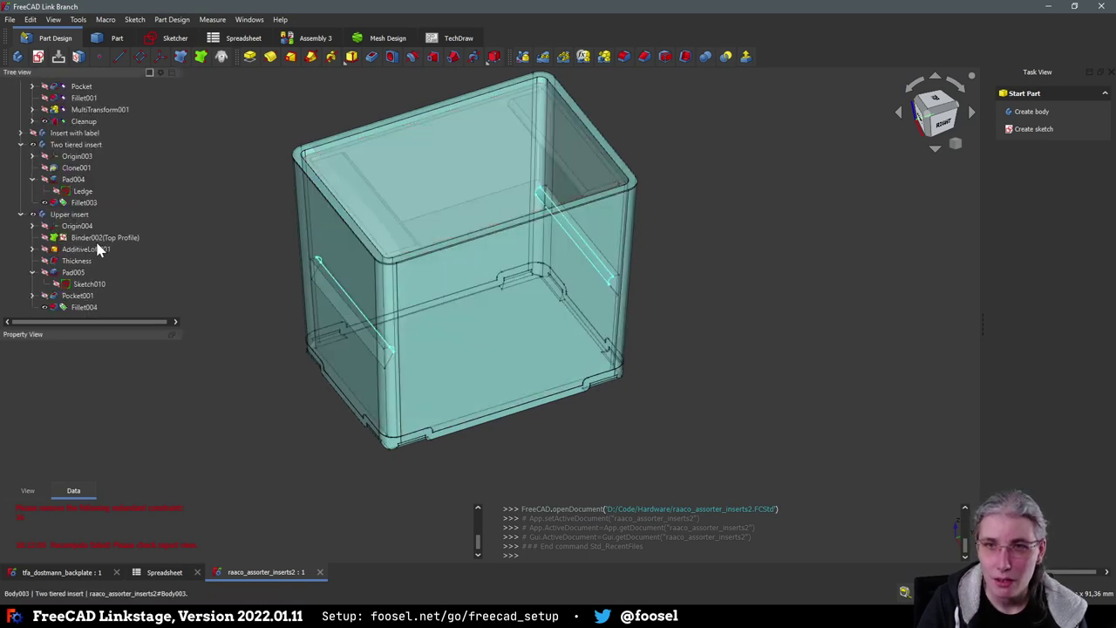
pyautogui.click(33, 216)
pyautogui.click(33, 217)
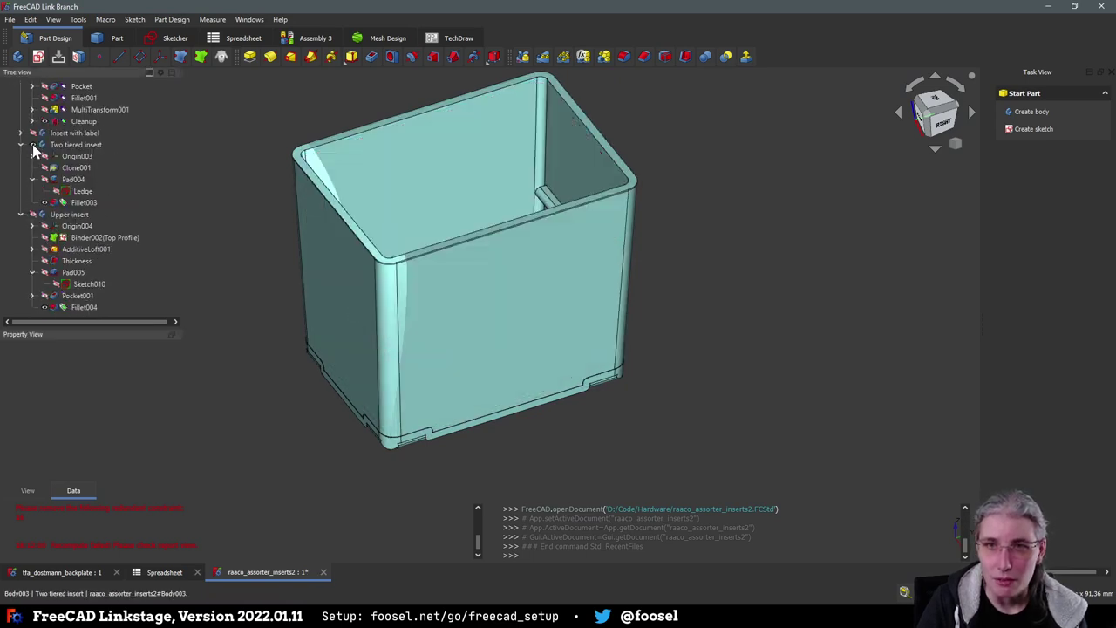
pyautogui.click(34, 145)
pyautogui.click(87, 214)
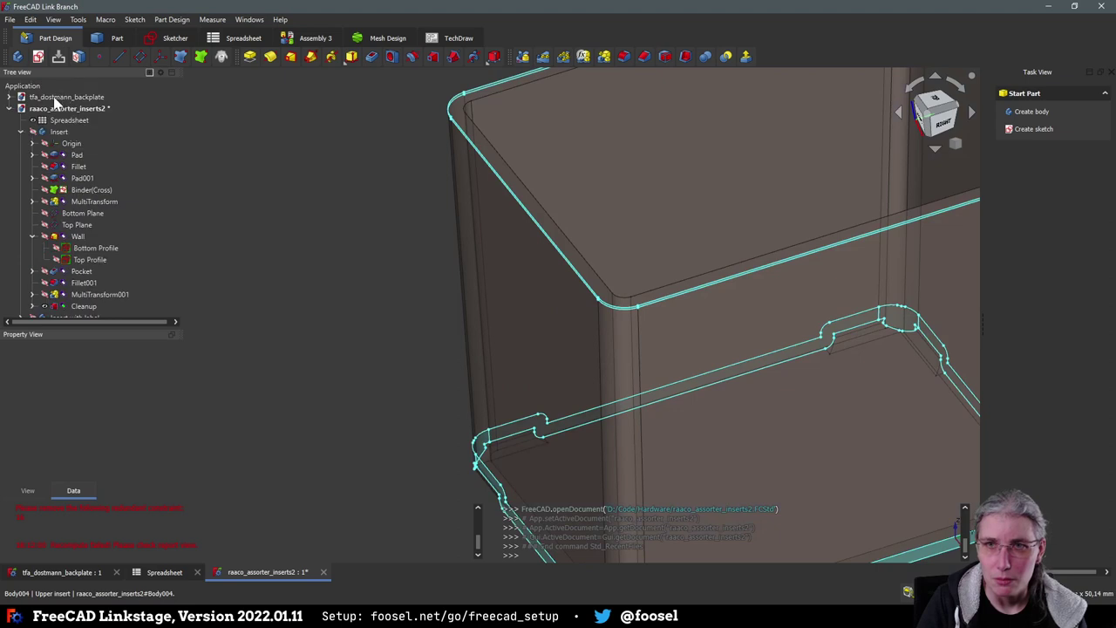
pyautogui.click(33, 132)
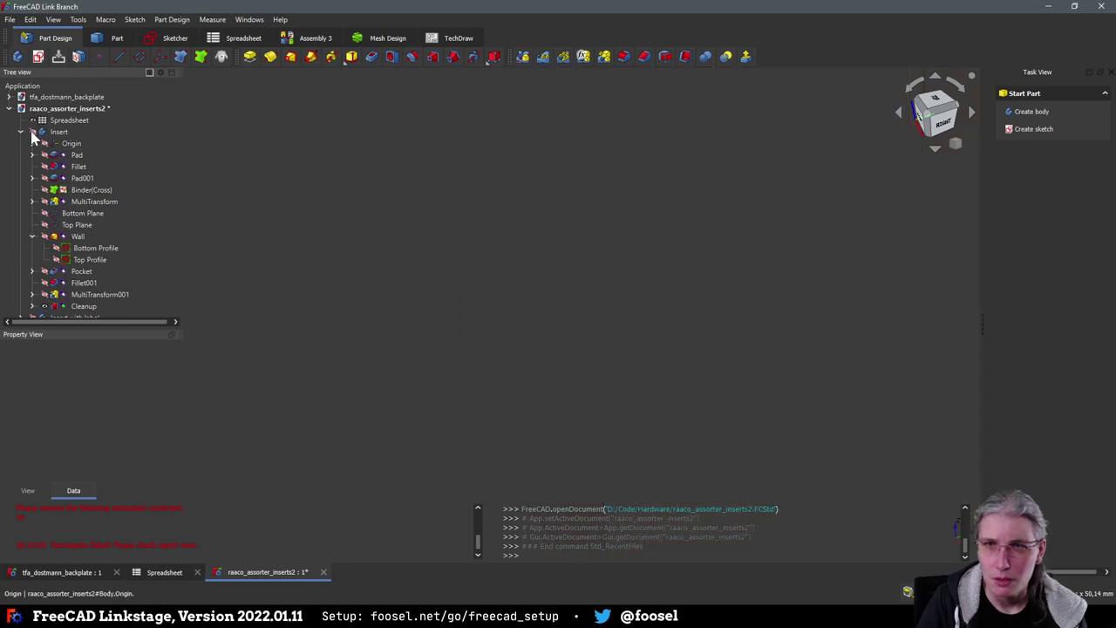
pyautogui.click(33, 131)
pyautogui.scroll(-3, 321, 249)
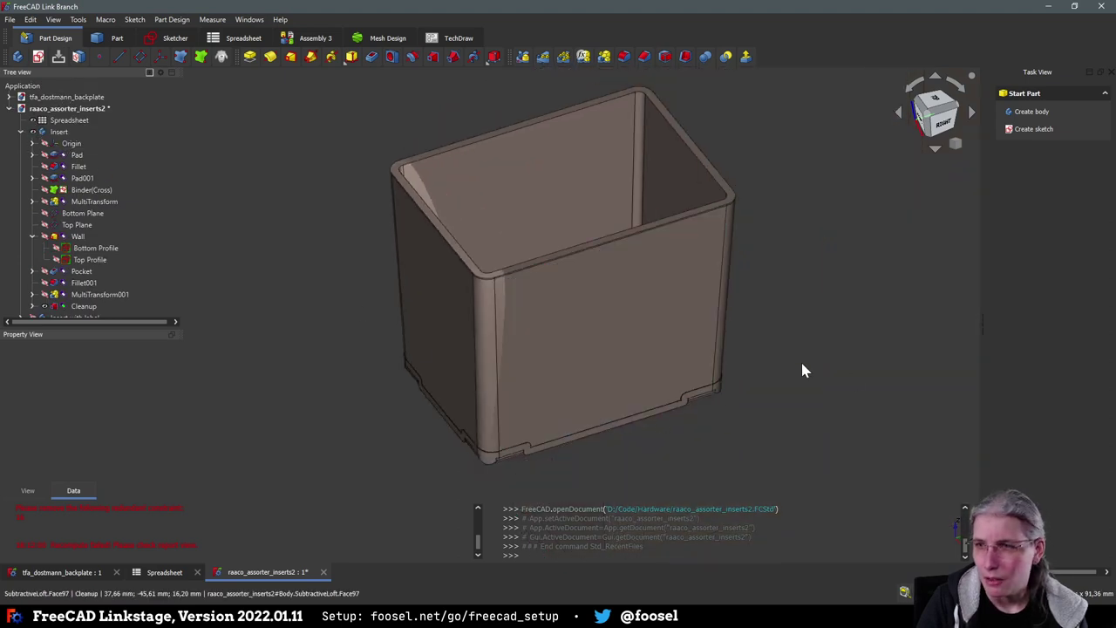
pyautogui.moveTo(802, 368); pyautogui.dragTo(331, 381, button='middle')
pyautogui.moveTo(828, 381); pyautogui.dragTo(279, 505, button='middle')
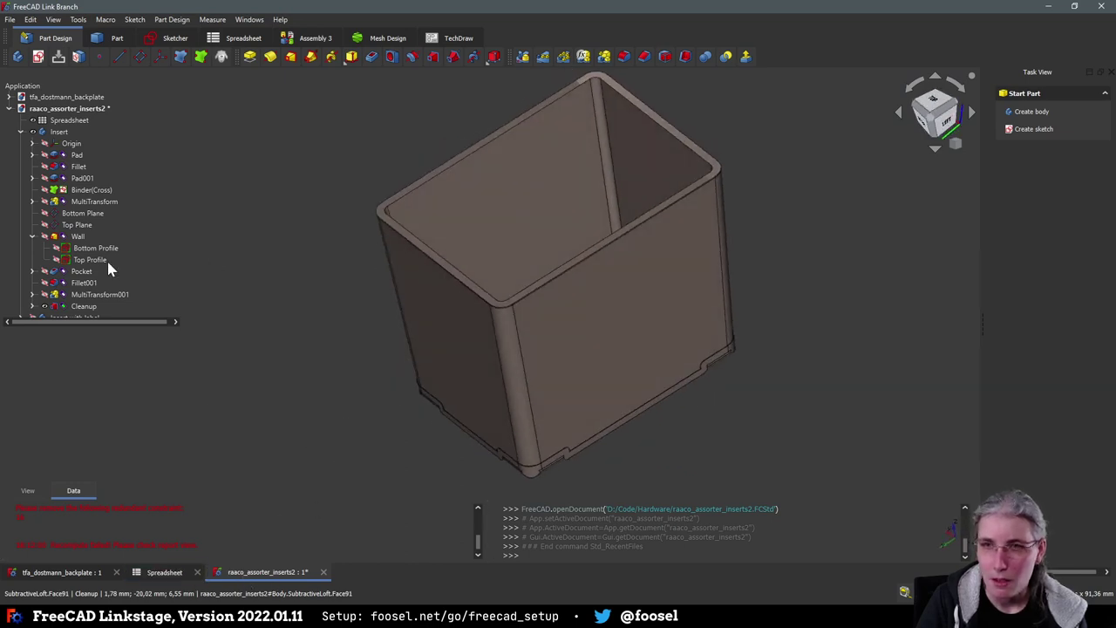
pyautogui.scroll(-3, 75, 230)
# In the insert's Spreadsheet, set unit_width (H1) and unit_depth (H2) both to 2
pyautogui.scroll(3, 57, 125)
pyautogui.doubleClick(55, 122)
pyautogui.click(348, 253)
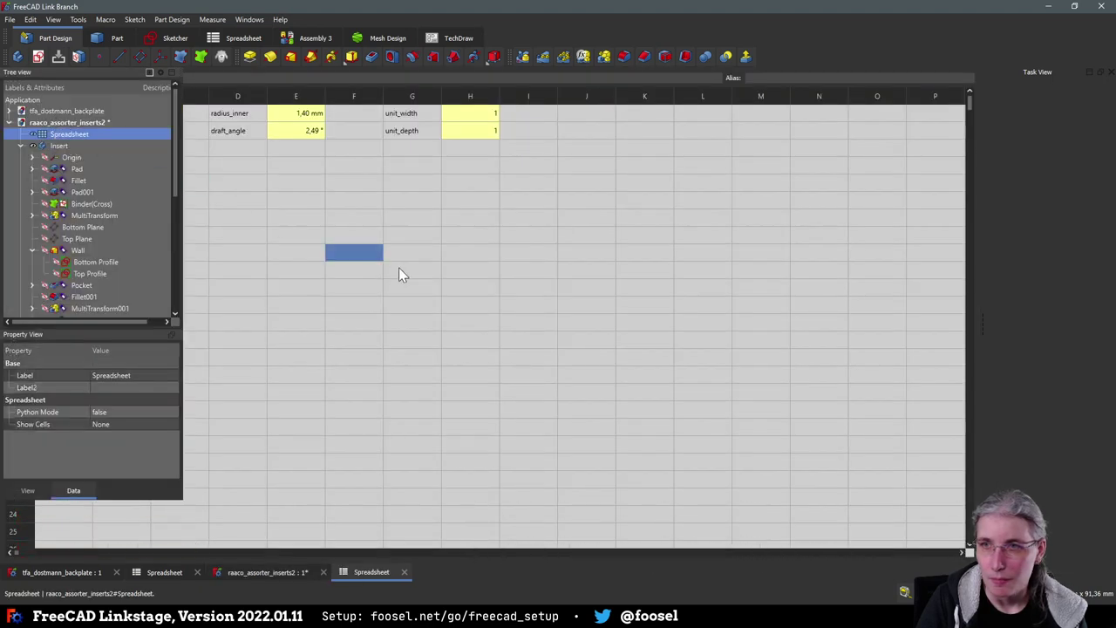
pyautogui.click(349, 218)
pyautogui.click(466, 218)
pyautogui.click(470, 112)
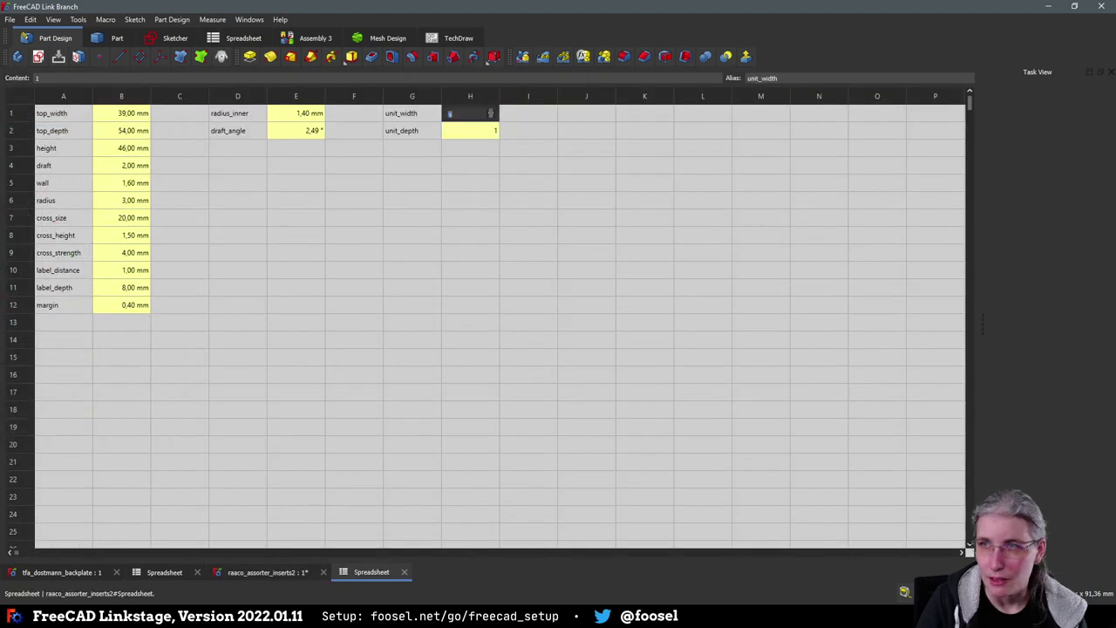
pyautogui.write('2')
pyautogui.press('Return')
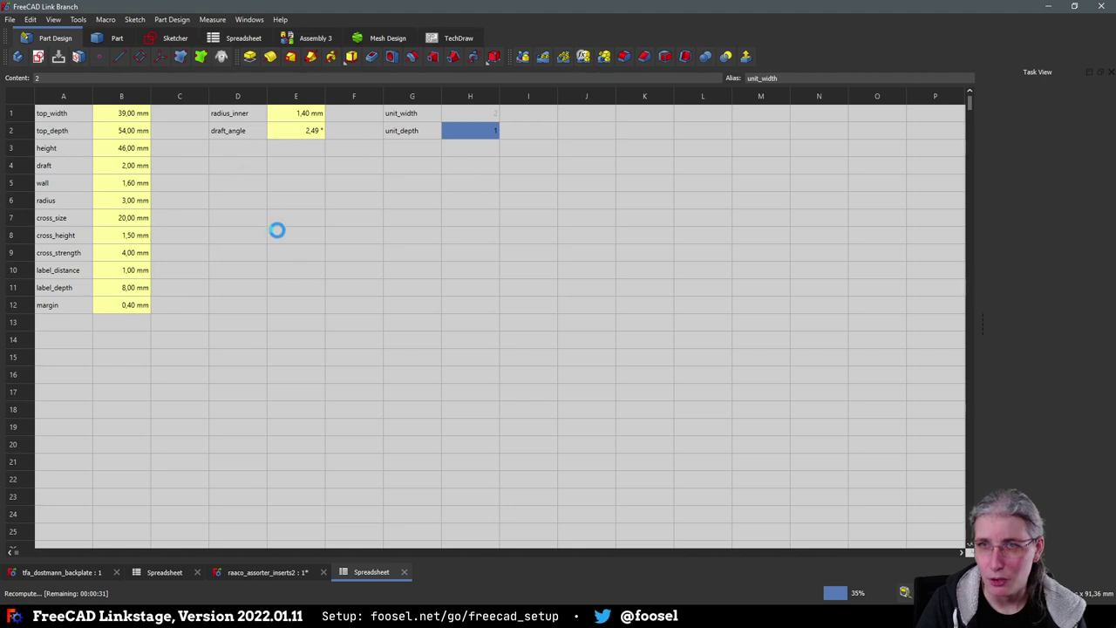
pyautogui.click(492, 219)
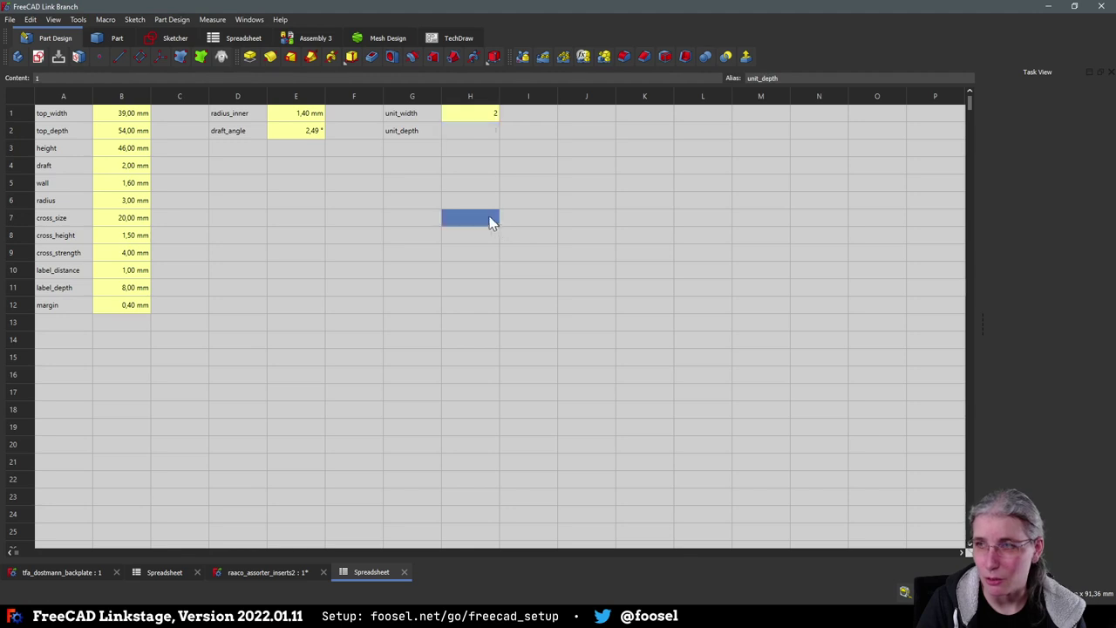
pyautogui.click(469, 132)
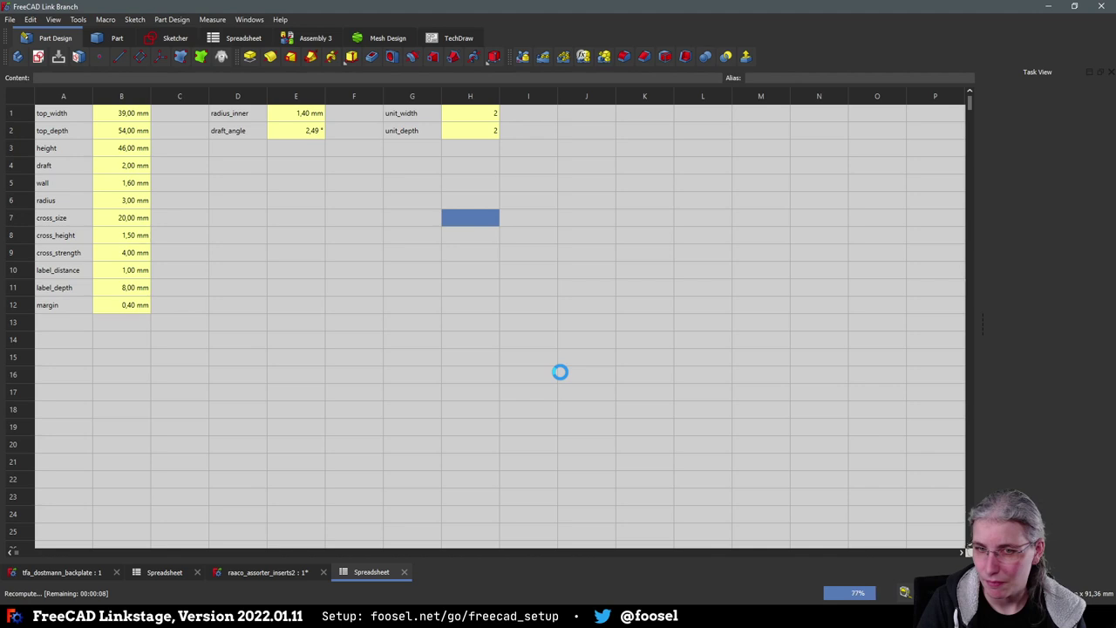
pyautogui.click(444, 375)
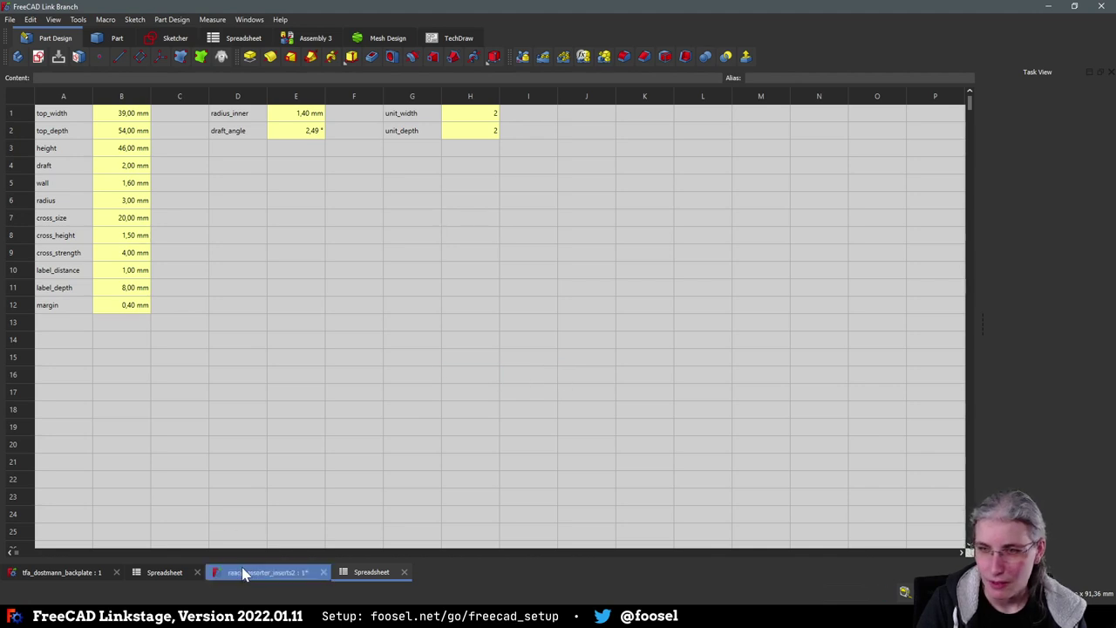
pyautogui.click(266, 573)
pyautogui.press('v')
pyautogui.press('f')
pyautogui.press('2')
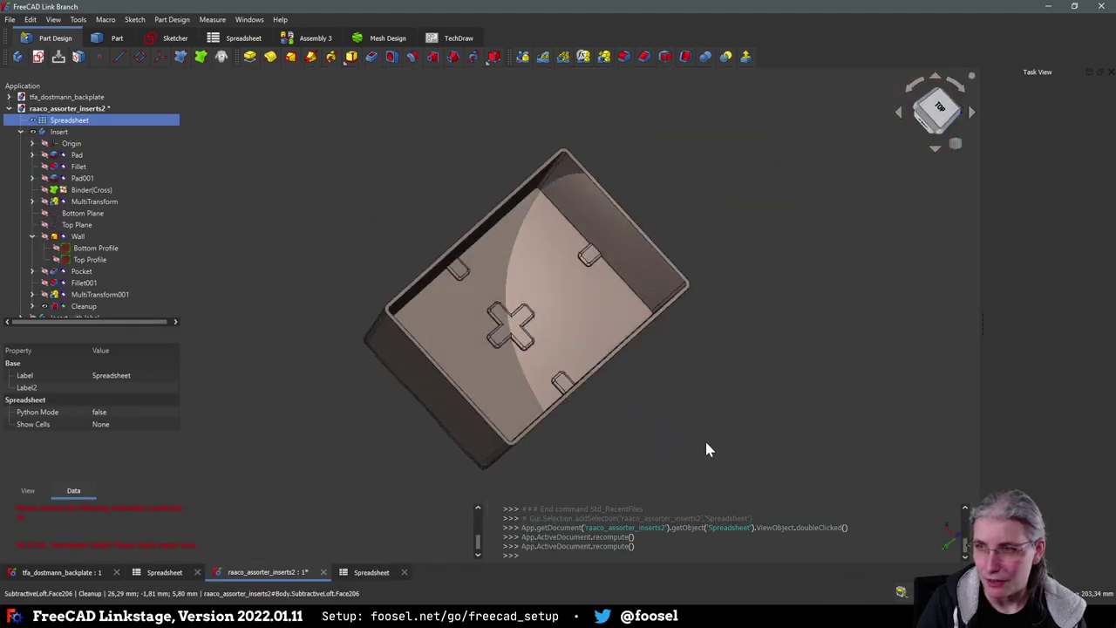
pyautogui.moveTo(713, 466); pyautogui.dragTo(543, 418, button='middle')
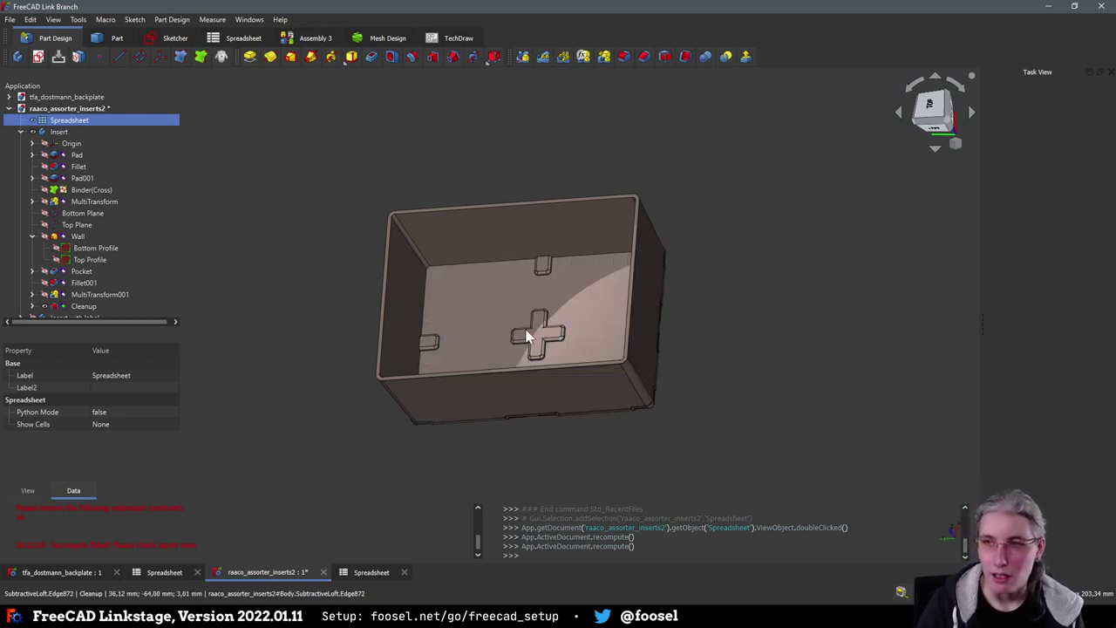
pyautogui.moveTo(643, 444); pyautogui.dragTo(576, 331, button='middle')
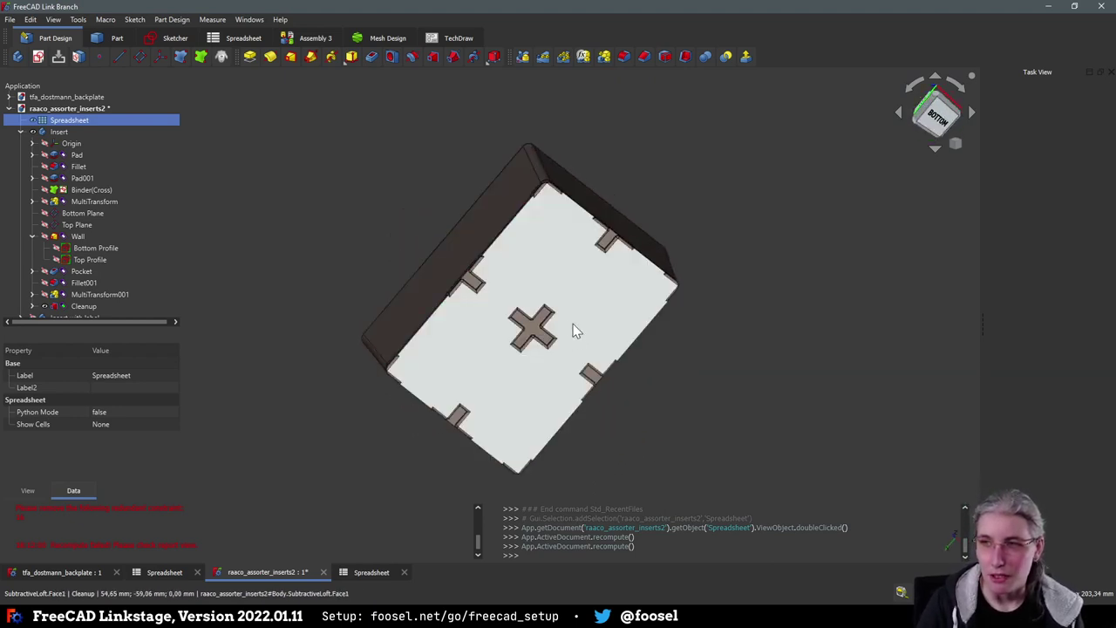
pyautogui.moveTo(583, 293); pyautogui.dragTo(525, 256, button='middle')
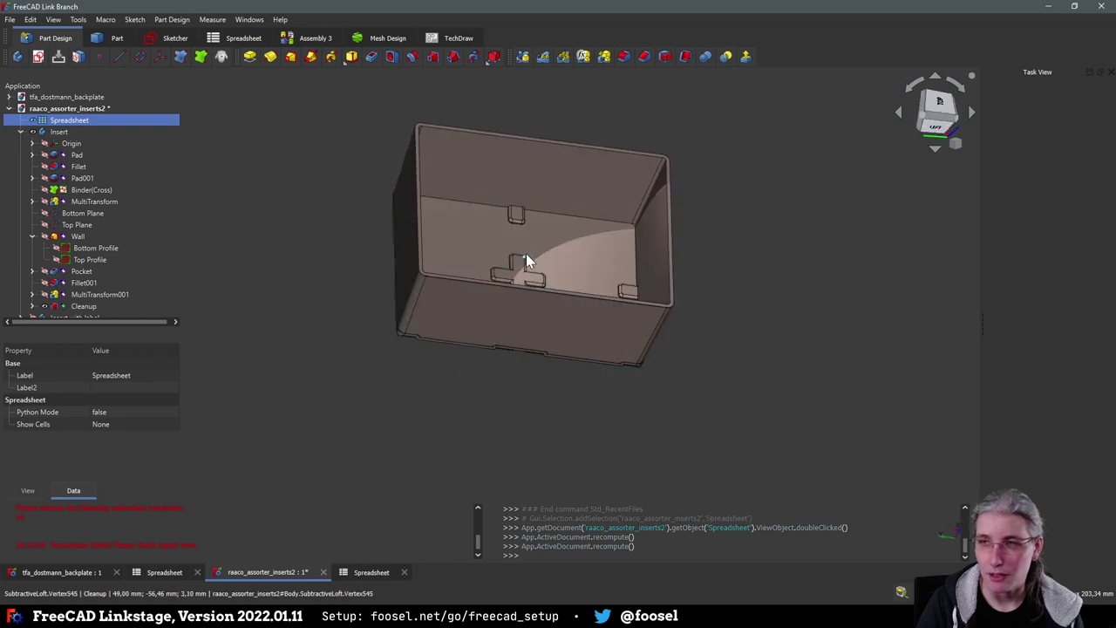
pyautogui.moveTo(416, 431); pyautogui.dragTo(623, 459, button='middle')
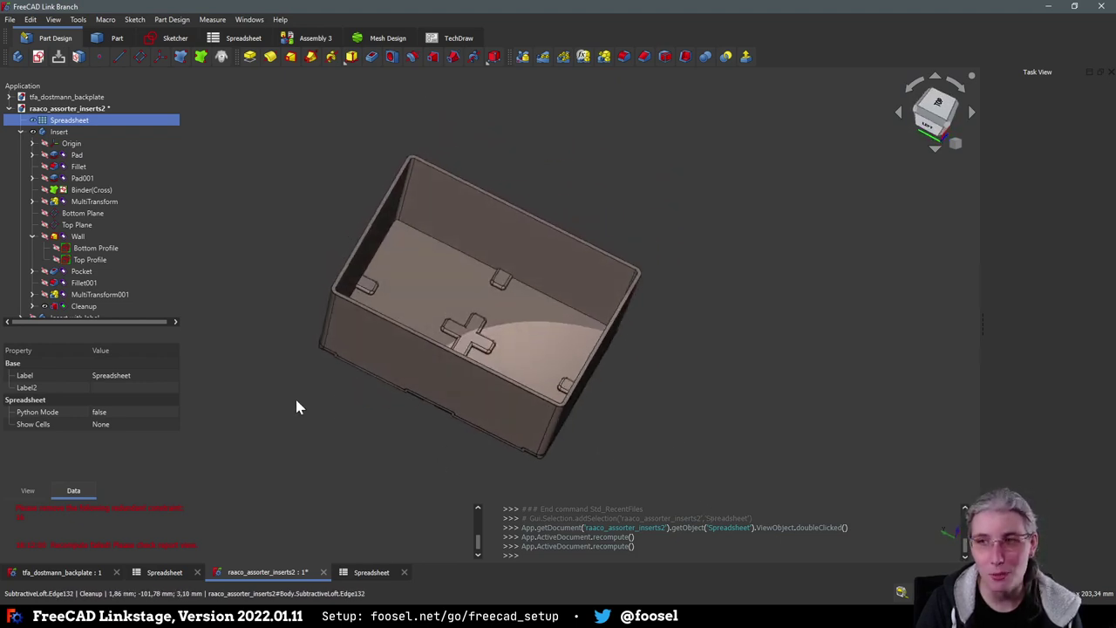
pyautogui.moveTo(299, 406); pyautogui.dragTo(299, 430, button='middle')
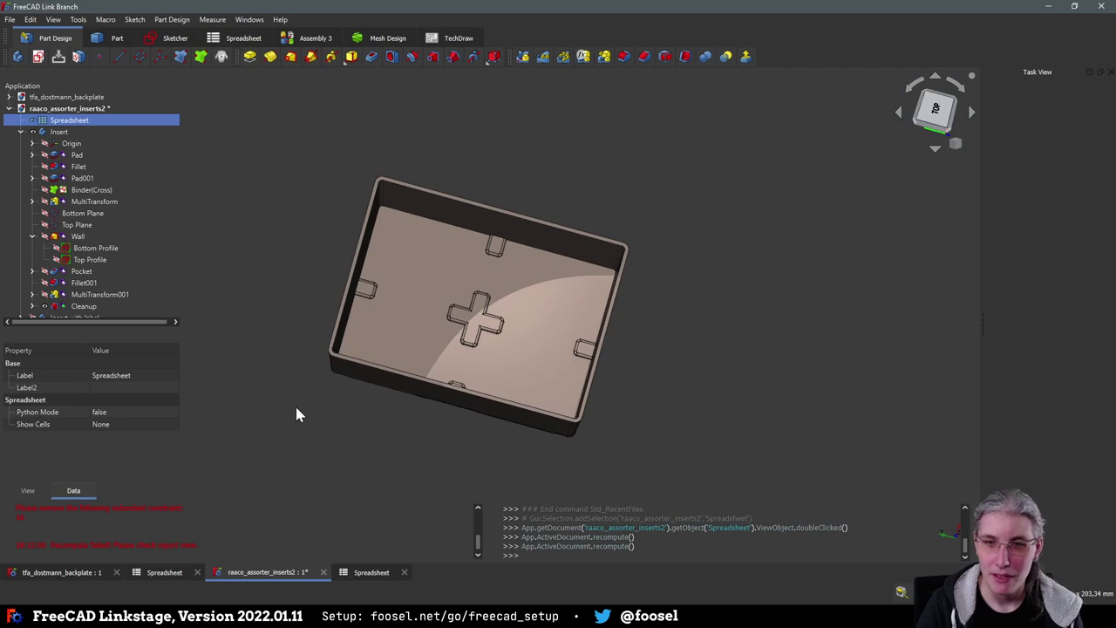
pyautogui.moveTo(441, 414); pyautogui.dragTo(602, 446, button='middle')
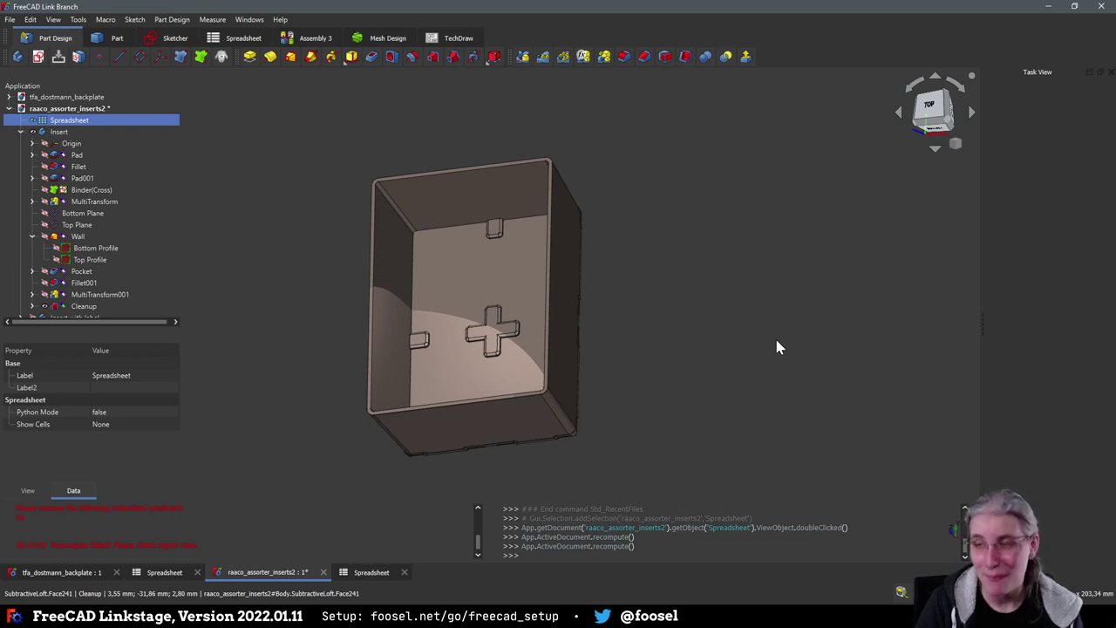
pyautogui.moveTo(681, 380); pyautogui.dragTo(87, 178, button='middle')
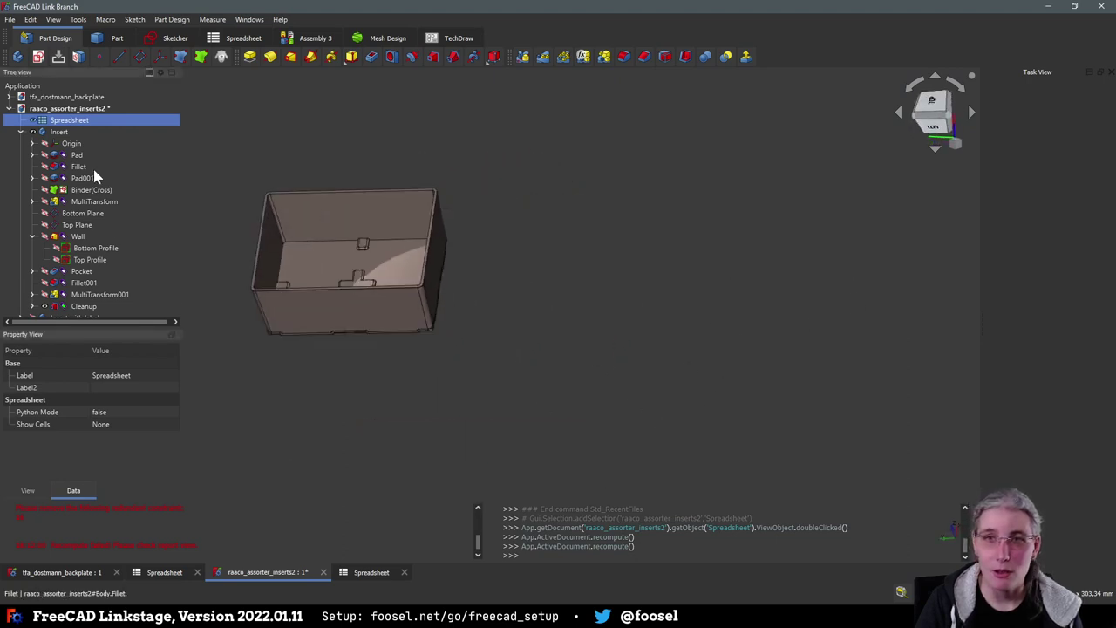
pyautogui.moveTo(324, 342); pyautogui.dragTo(468, 406, button='middle')
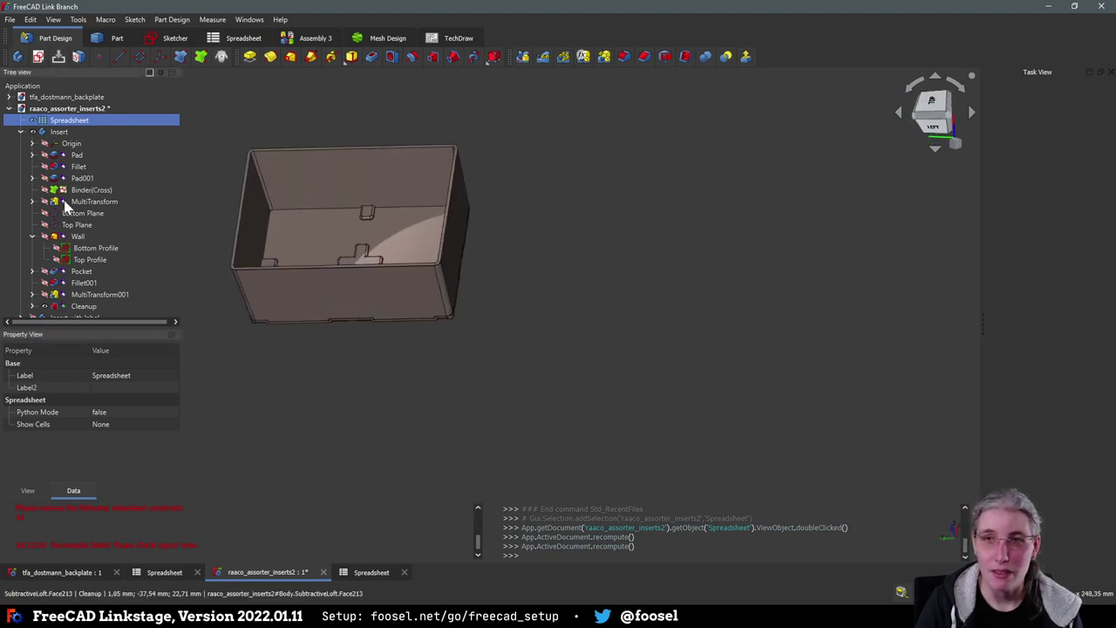
pyautogui.scroll(-3, 64, 226)
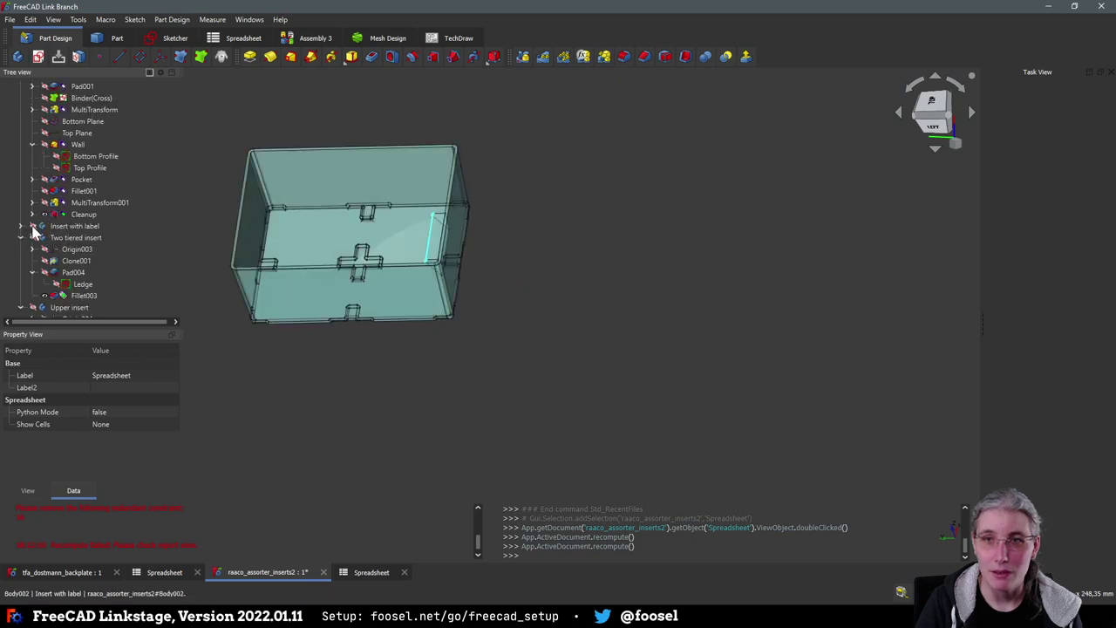
pyautogui.moveTo(486, 267); pyautogui.dragTo(701, 429, button='middle')
pyautogui.scroll(3, 103, 209)
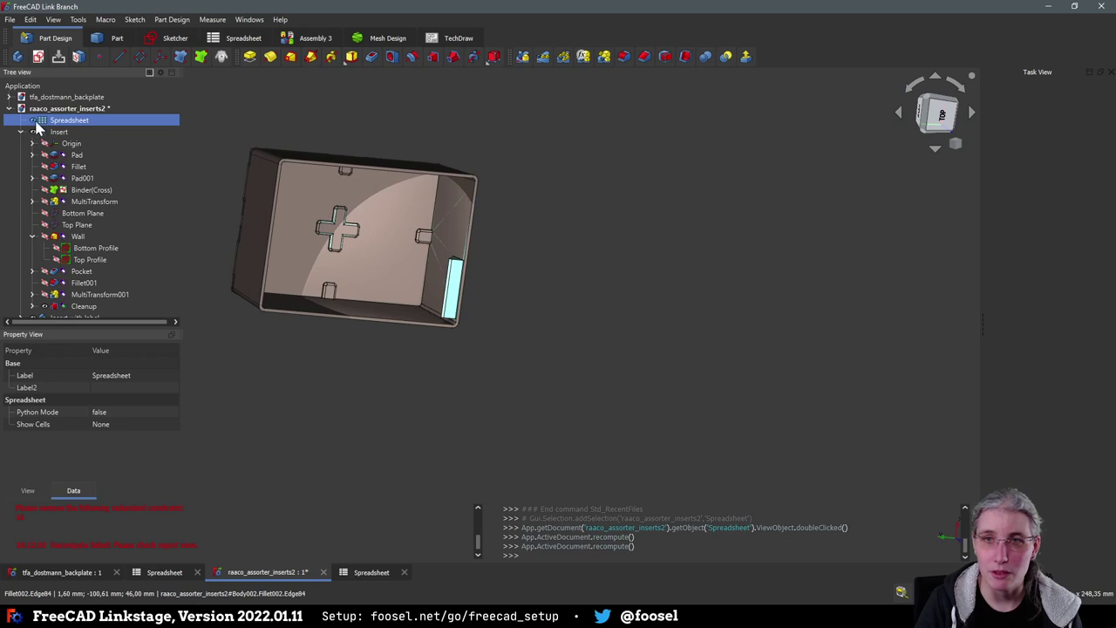
pyautogui.moveTo(575, 399); pyautogui.dragTo(217, 354, button='middle')
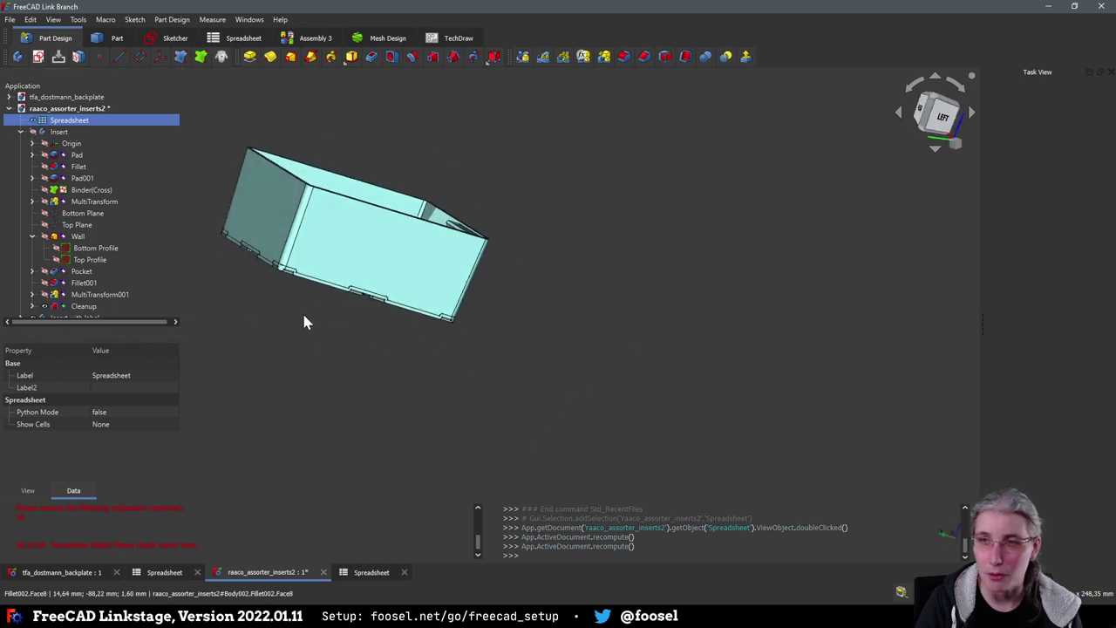
pyautogui.moveTo(305, 319); pyautogui.dragTo(353, 404, button='middle')
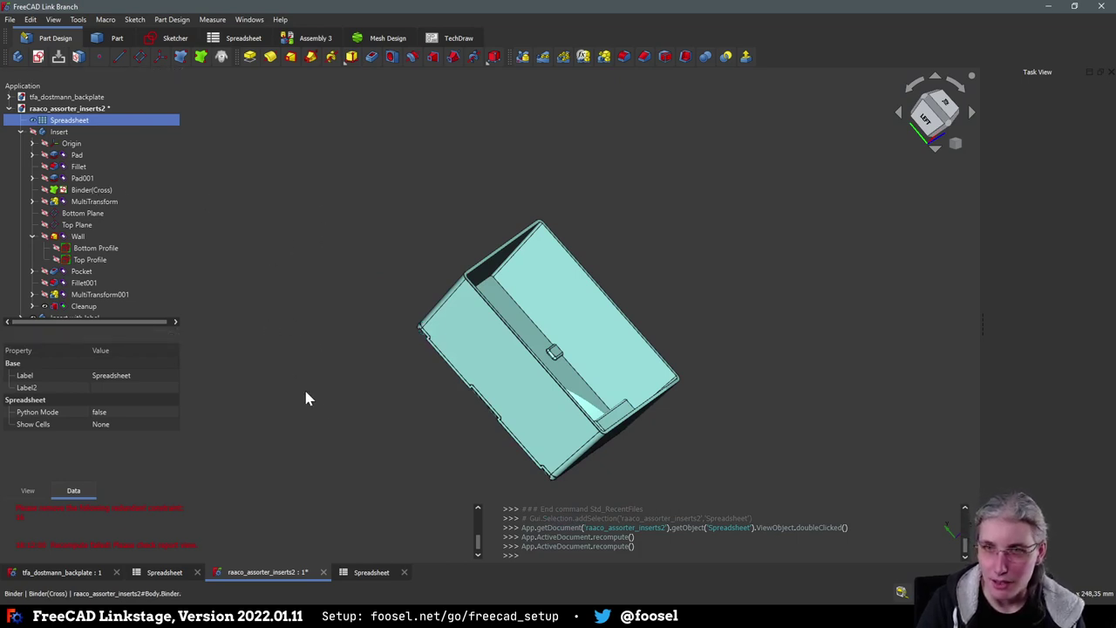
pyautogui.moveTo(305, 398); pyautogui.dragTo(266, 380, button='middle')
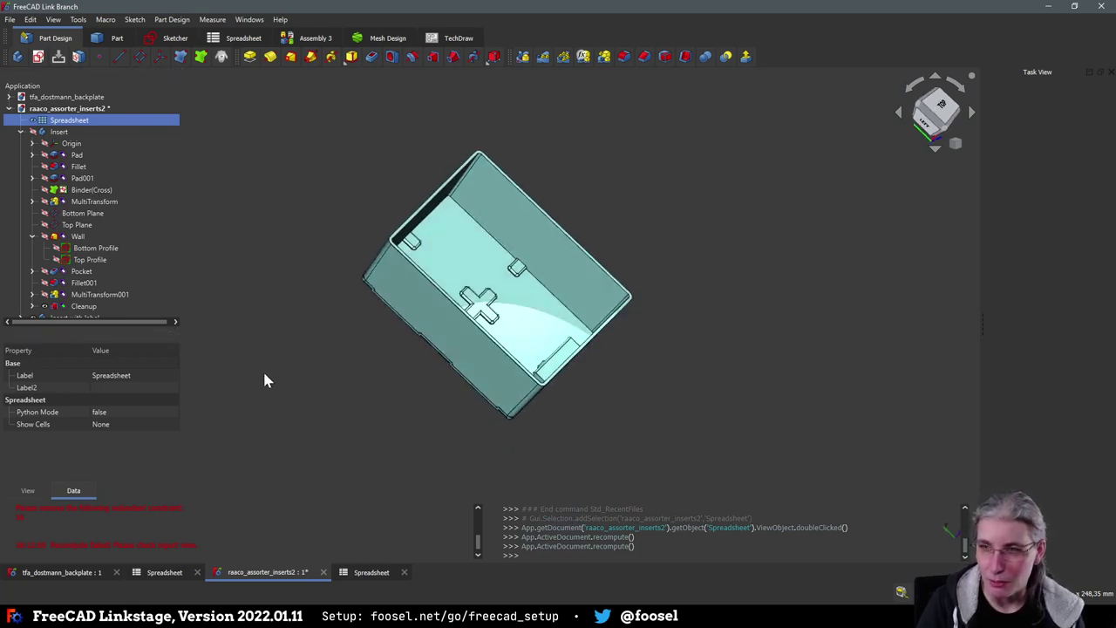
# Close the raaco_assorter_inserts2 3D view and spreadsheet, discarding changes, and view the backplate
pyautogui.click(325, 572)
pyautogui.click(277, 572)
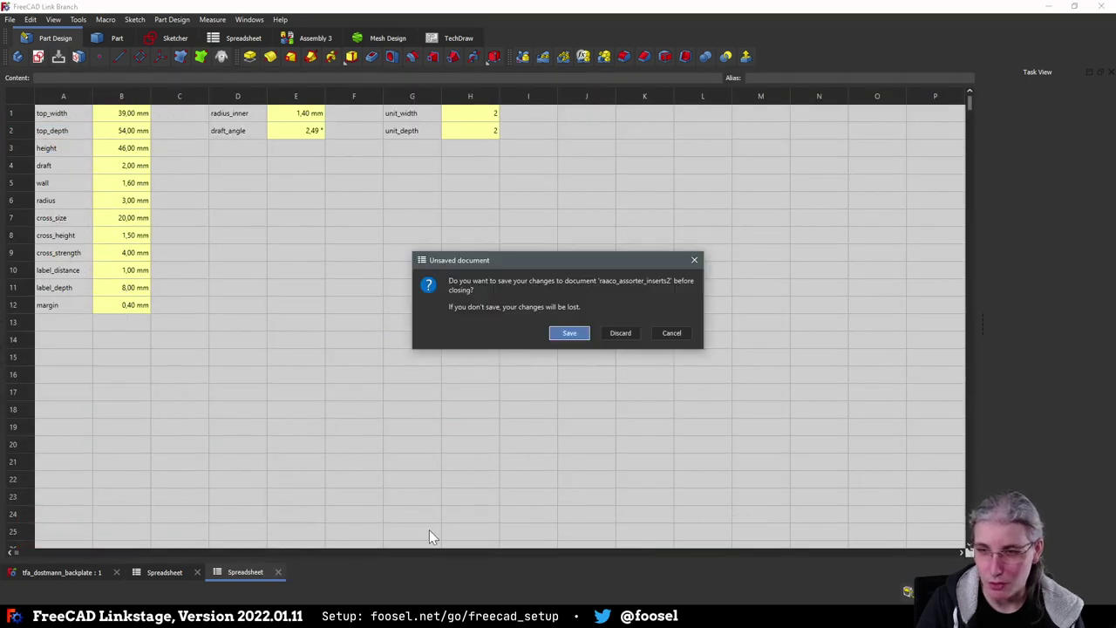
pyautogui.click(620, 336)
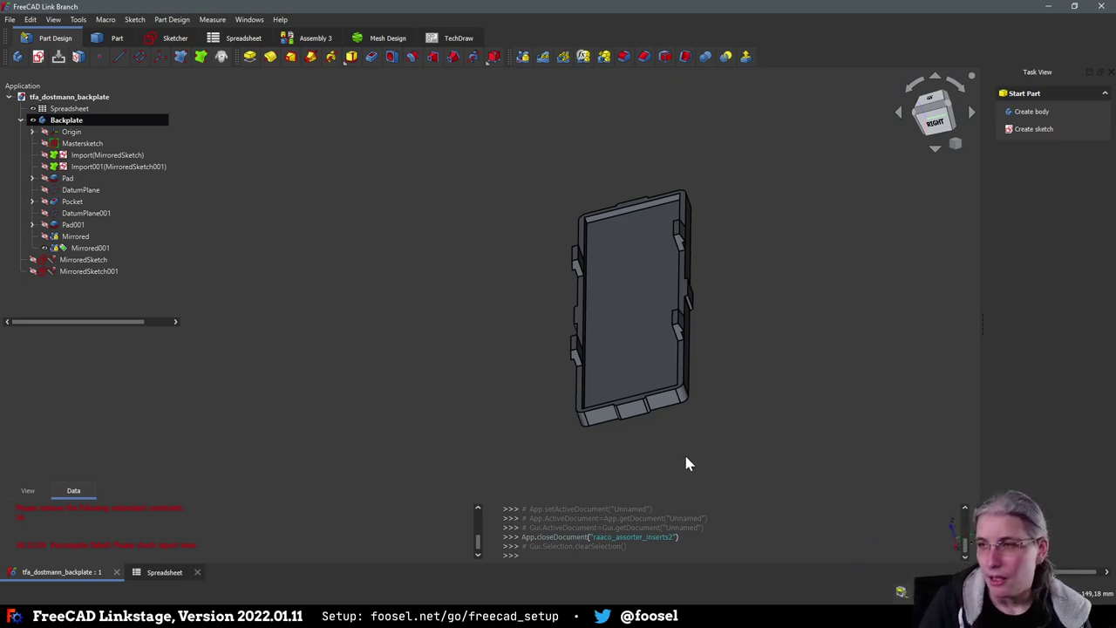
pyautogui.moveTo(685, 463); pyautogui.dragTo(556, 236, button='middle')
pyautogui.moveTo(404, 256); pyautogui.dragTo(421, 386, button='middle')
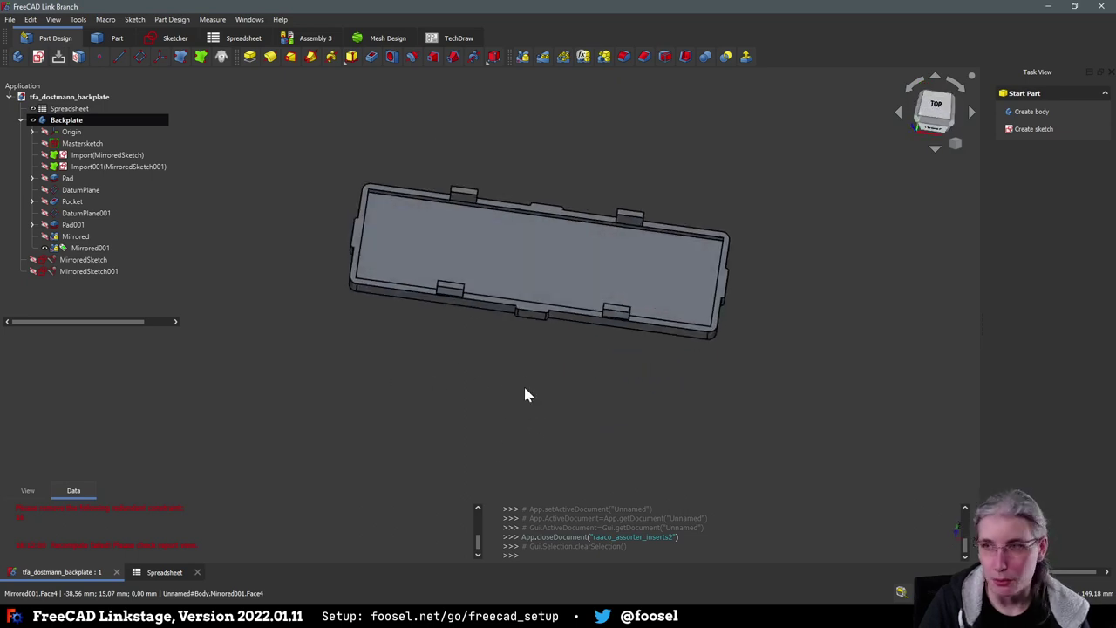
pyautogui.moveTo(525, 394); pyautogui.dragTo(509, 411, button='middle')
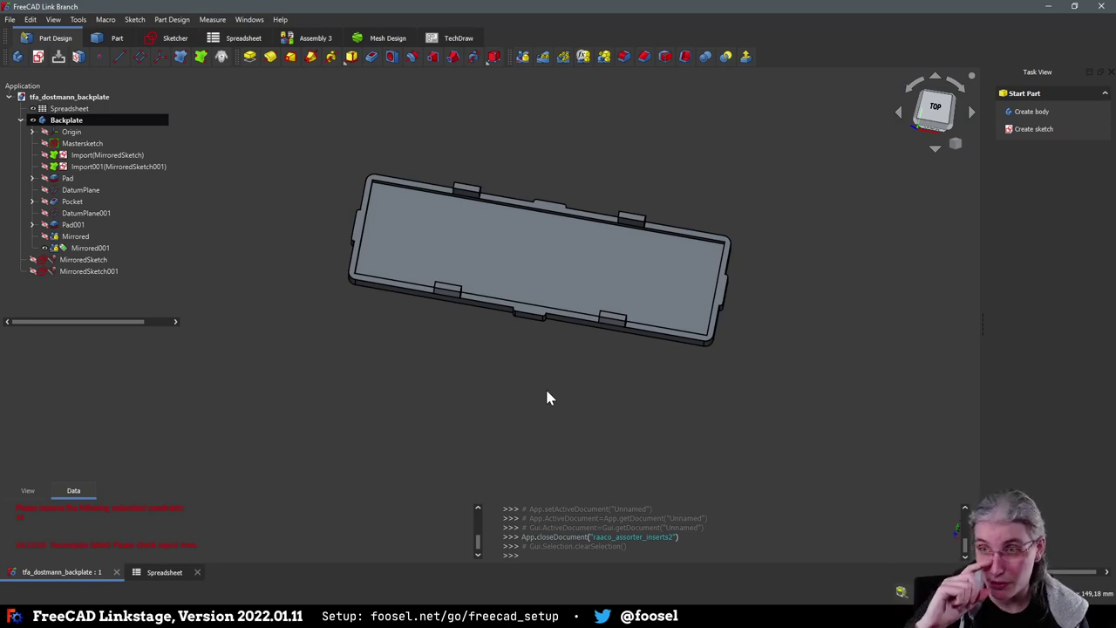
# Save the backplate document
pyautogui.hotkey('ctrl', 's')
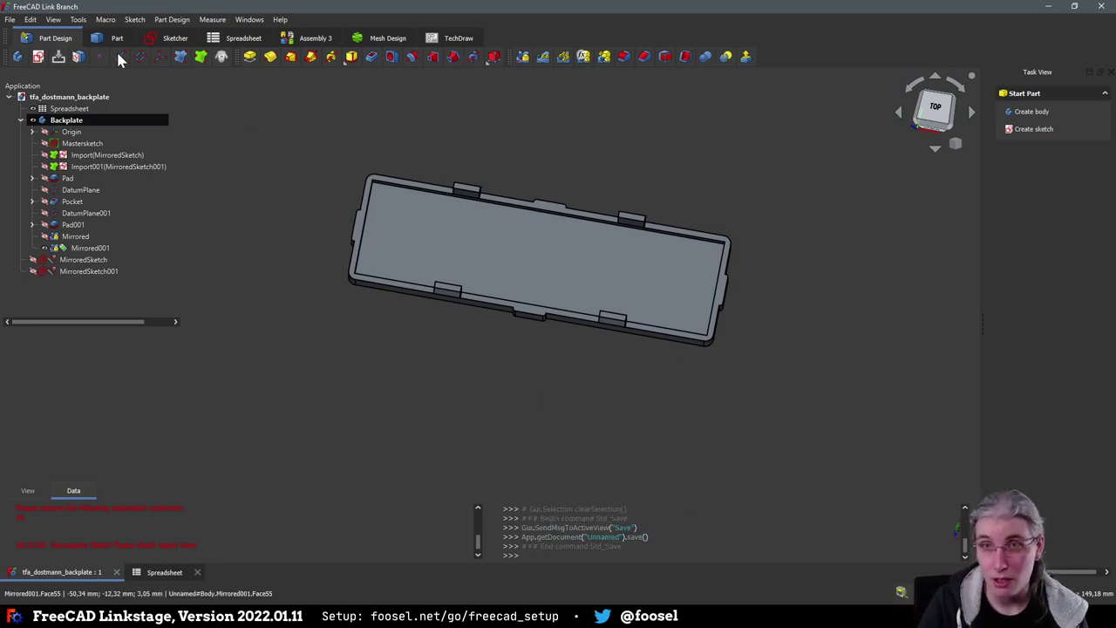
pyautogui.click(11, 21)
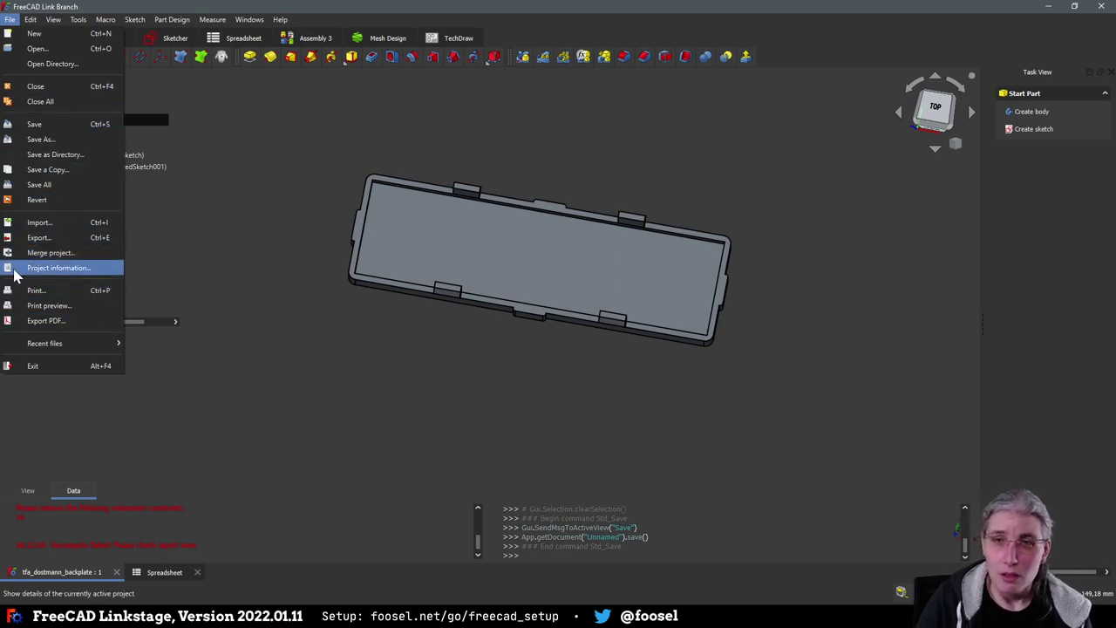
pyautogui.click(249, 252)
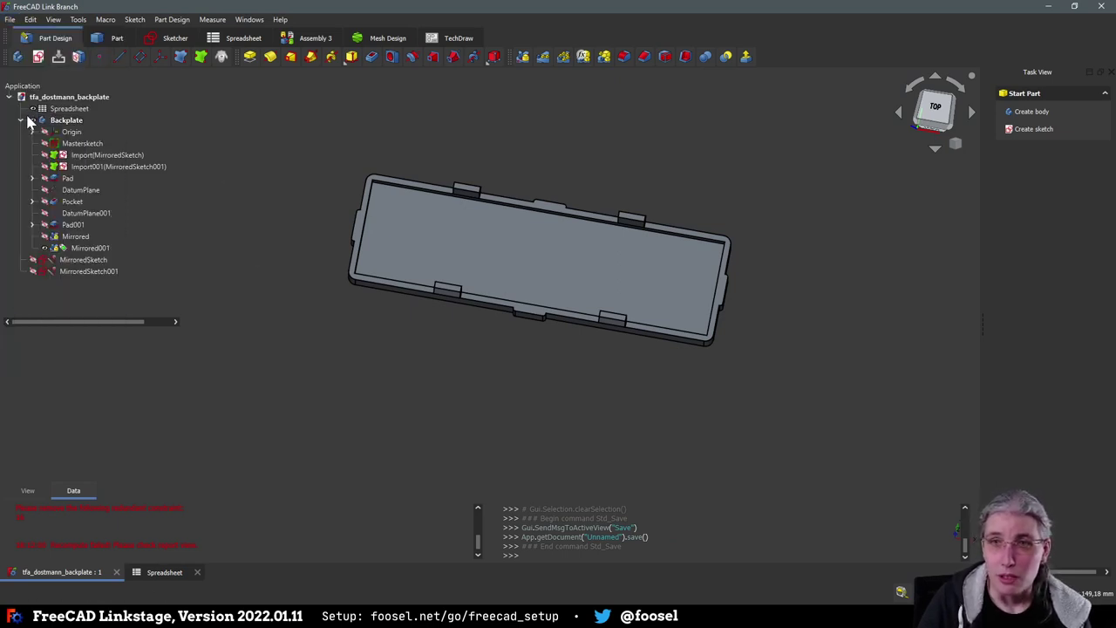
# Export the Backplate body as STL mesh tfa_dostmann_backplate-Backplate.basic.stl and snap Cura top-left
pyautogui.click(70, 120)
pyautogui.click(10, 20)
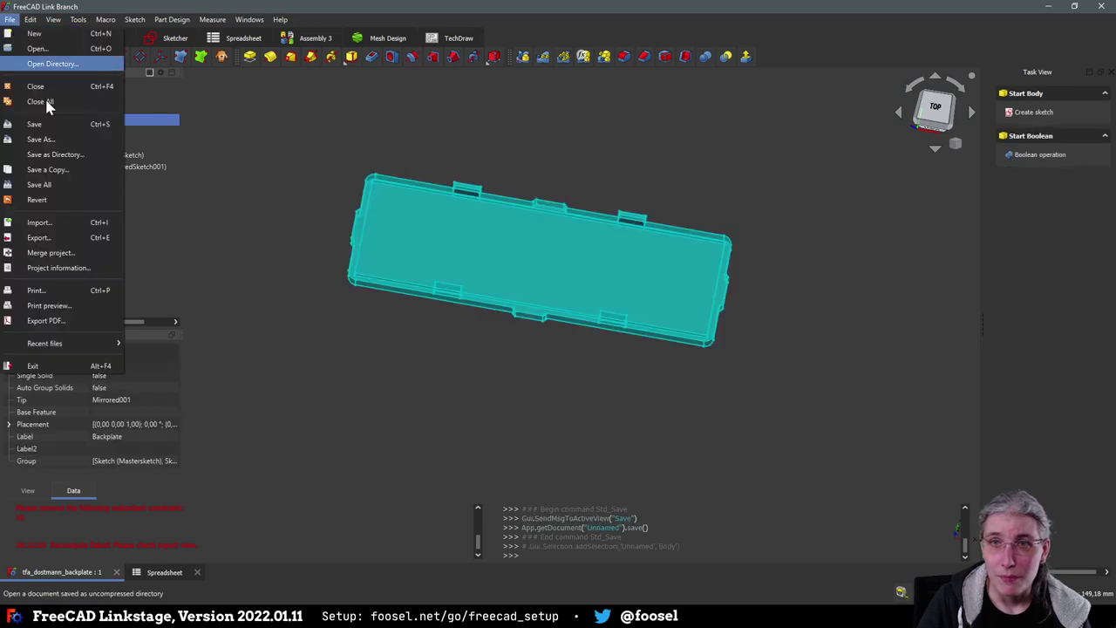
pyautogui.click(35, 237)
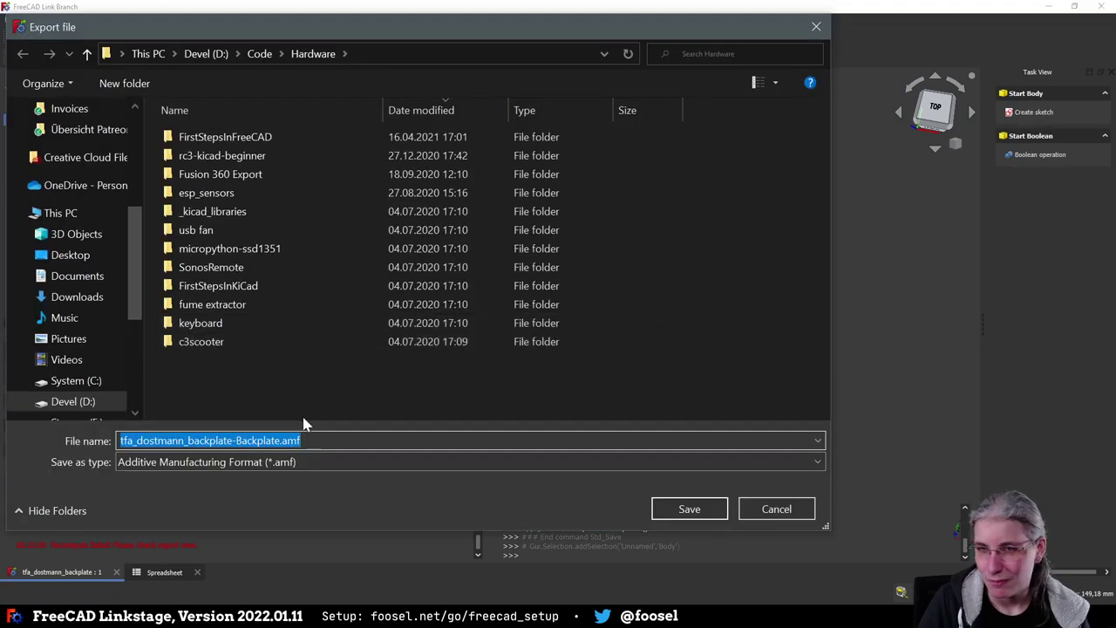
pyautogui.click(447, 461)
pyautogui.click(196, 443)
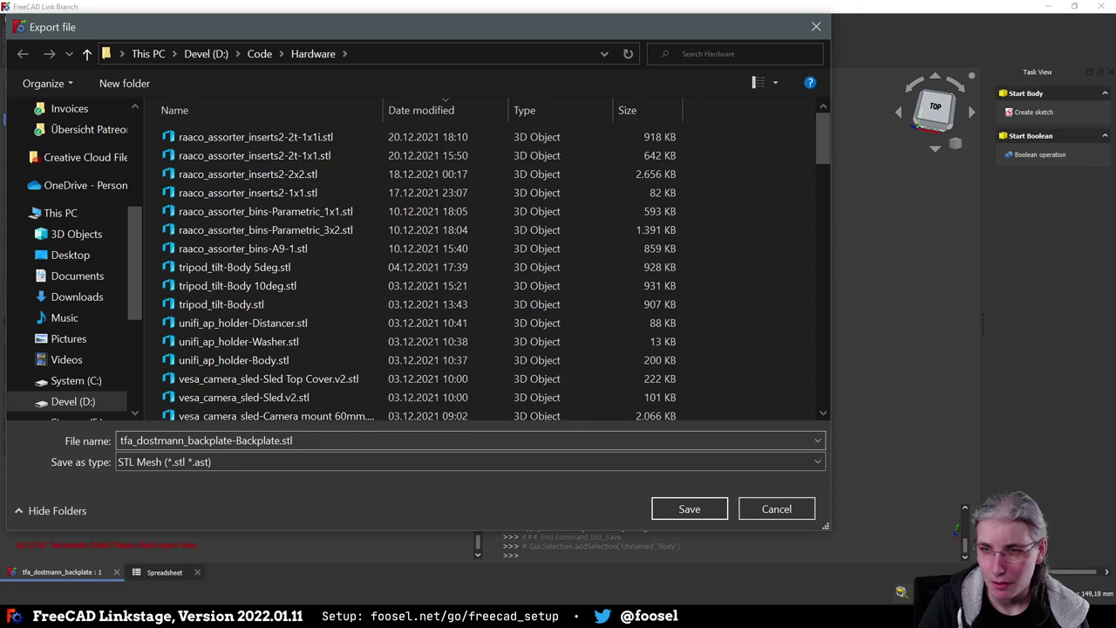
pyautogui.click(380, 440)
pyautogui.press('End')
pyautogui.press('Left')
pyautogui.press('Left')
pyautogui.press('Left')
pyautogui.press('Left')
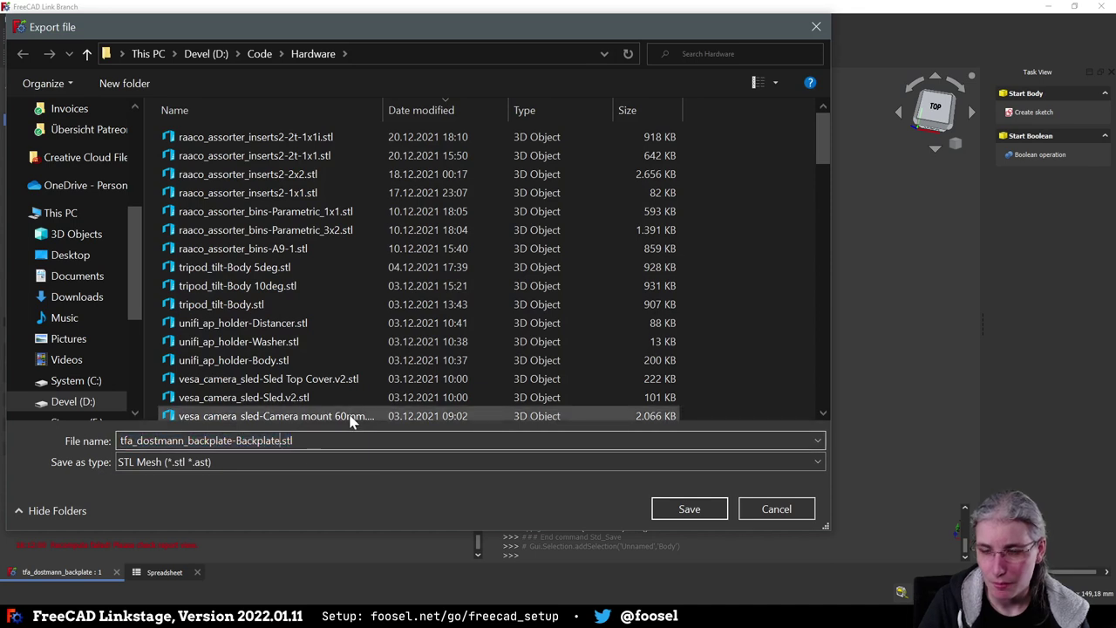
pyautogui.write('basic.')
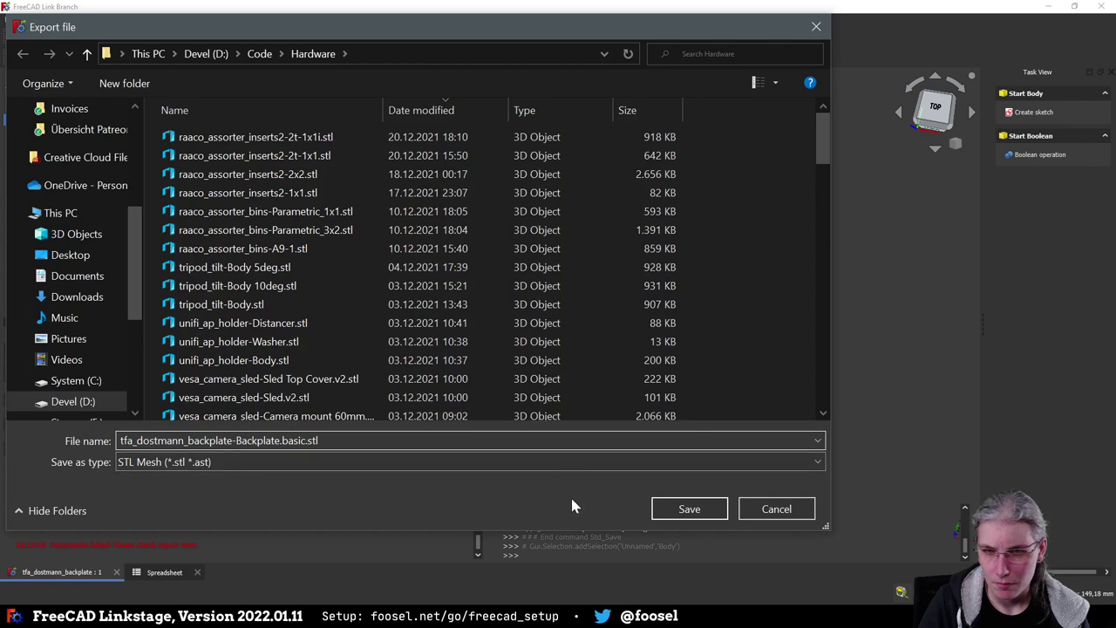
pyautogui.click(688, 508)
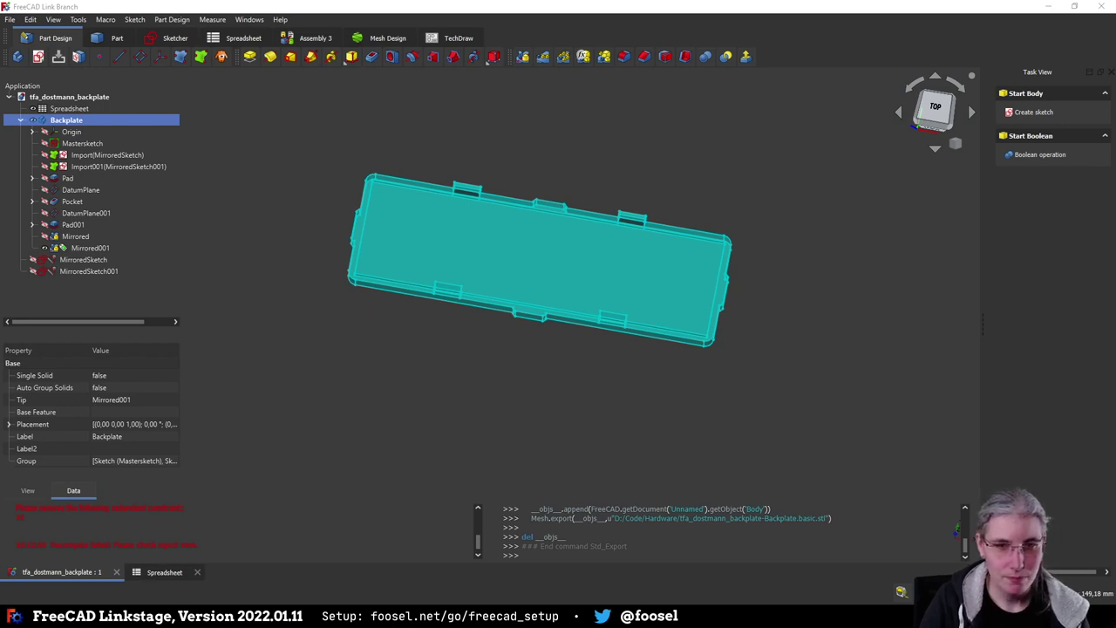
pyautogui.hotkey('alt', 'Tab')
pyautogui.hotkey('alt', 'Tab')
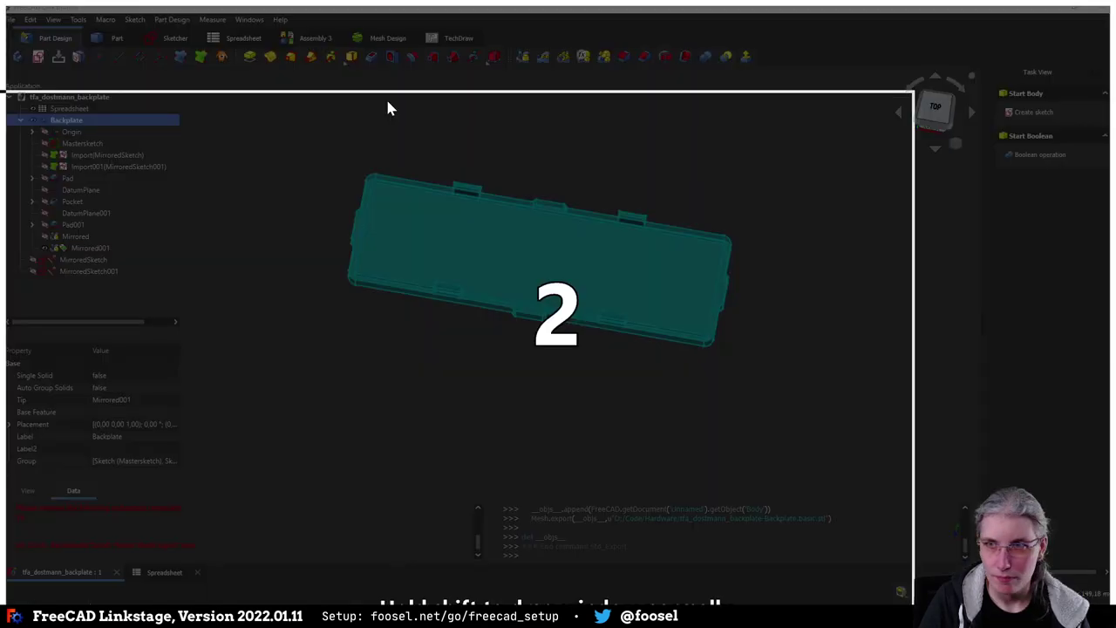
pyautogui.keyDown('shift'); pyautogui.moveTo(386, 96); pyautogui.dragTo(354, 98); pyautogui.keyUp('shift')
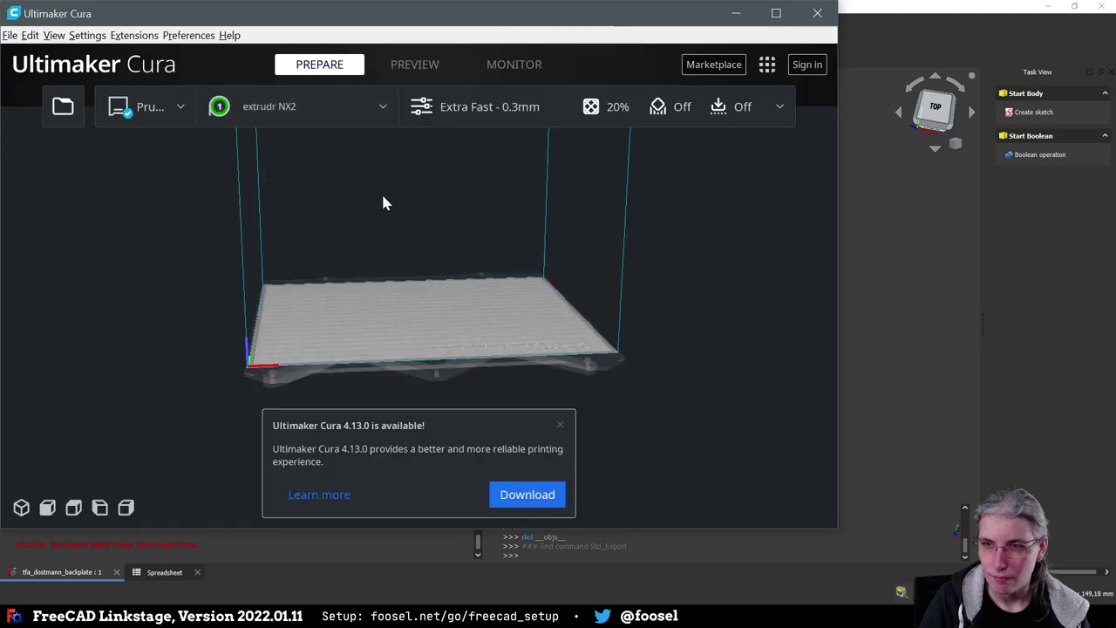
# Maximize Cura and load the backplate basic STL from D:\Code\Hardware onto the build plate
pyautogui.click(775, 14)
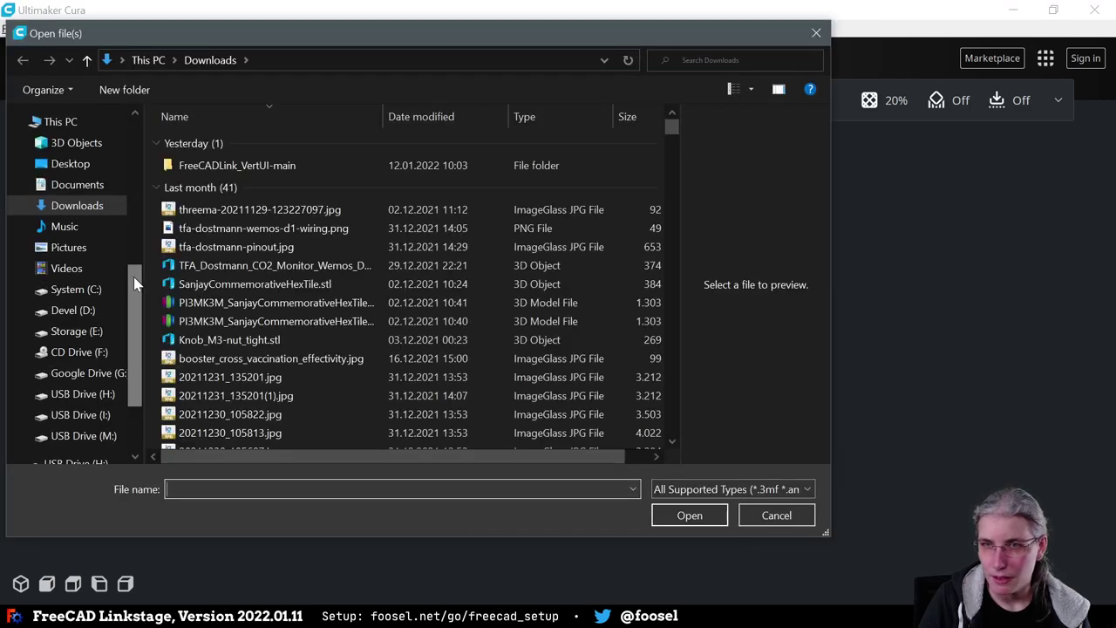
pyautogui.click(77, 310)
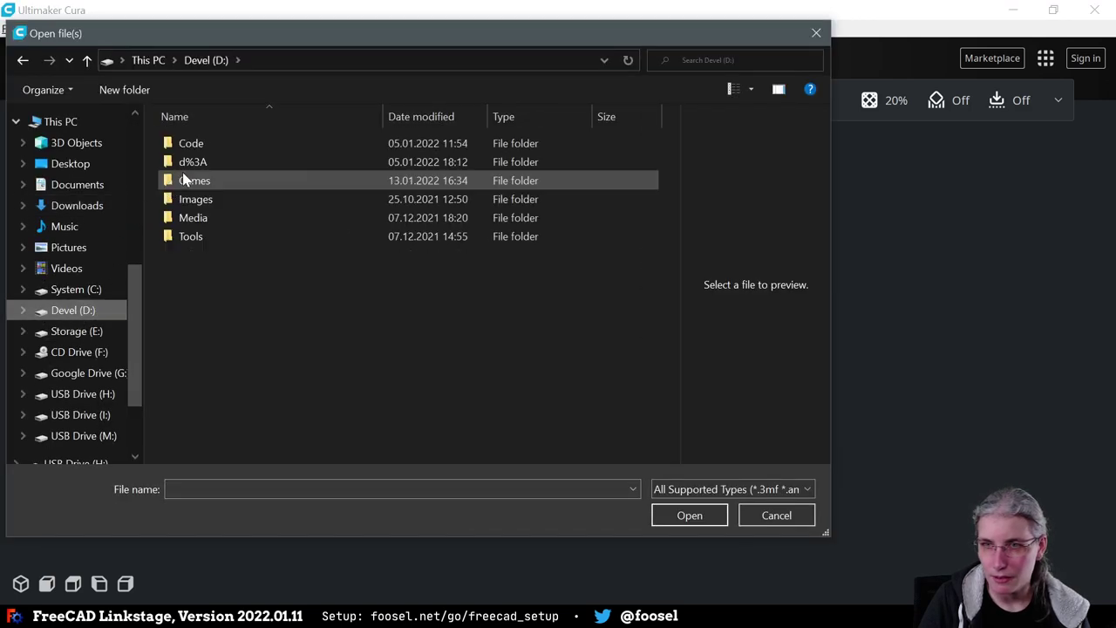
pyautogui.doubleClick(191, 145)
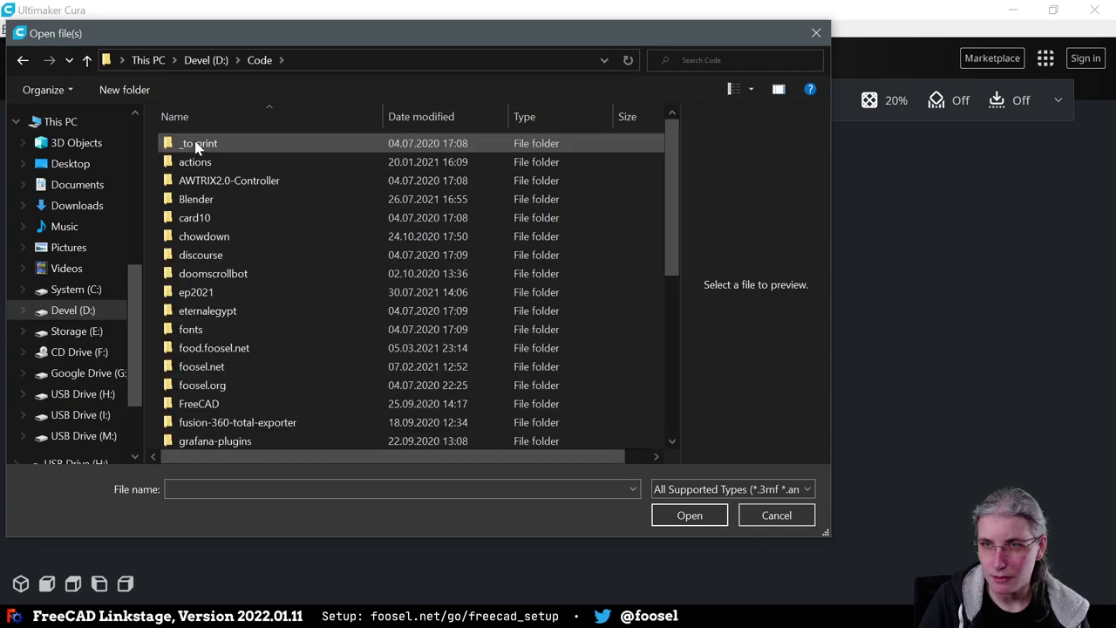
pyautogui.scroll(-2, 215, 353)
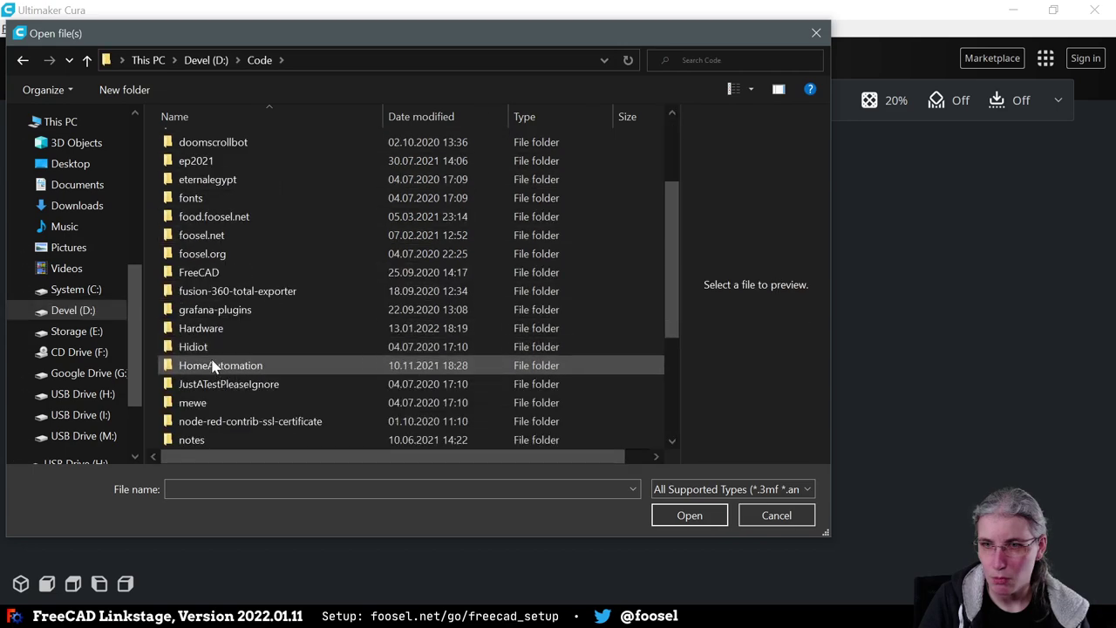
pyautogui.doubleClick(205, 329)
pyautogui.click(259, 148)
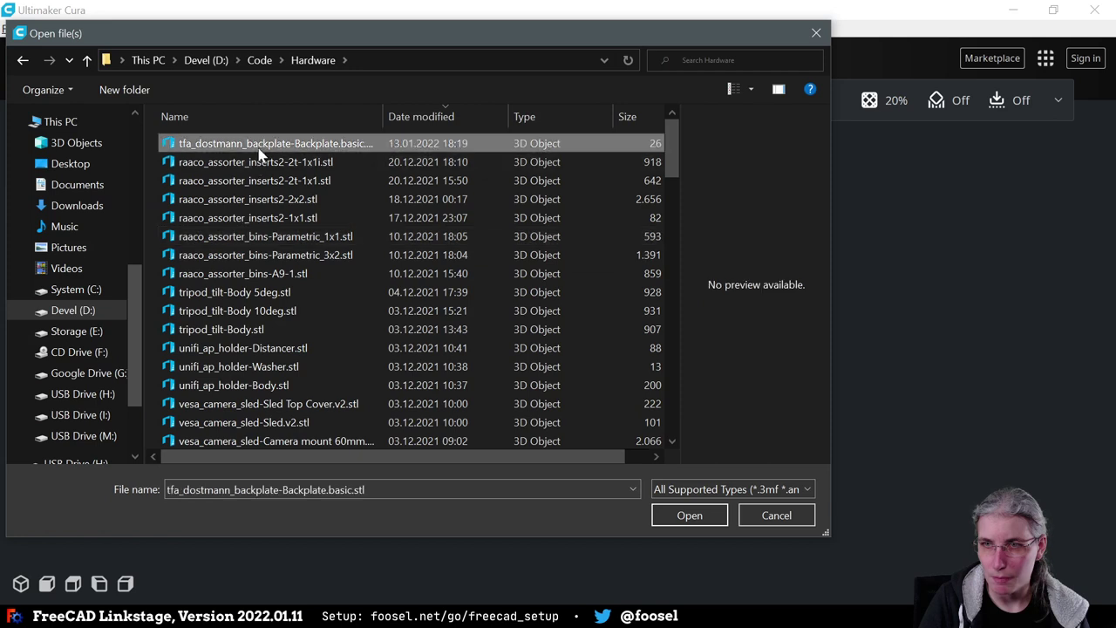
pyautogui.click(713, 515)
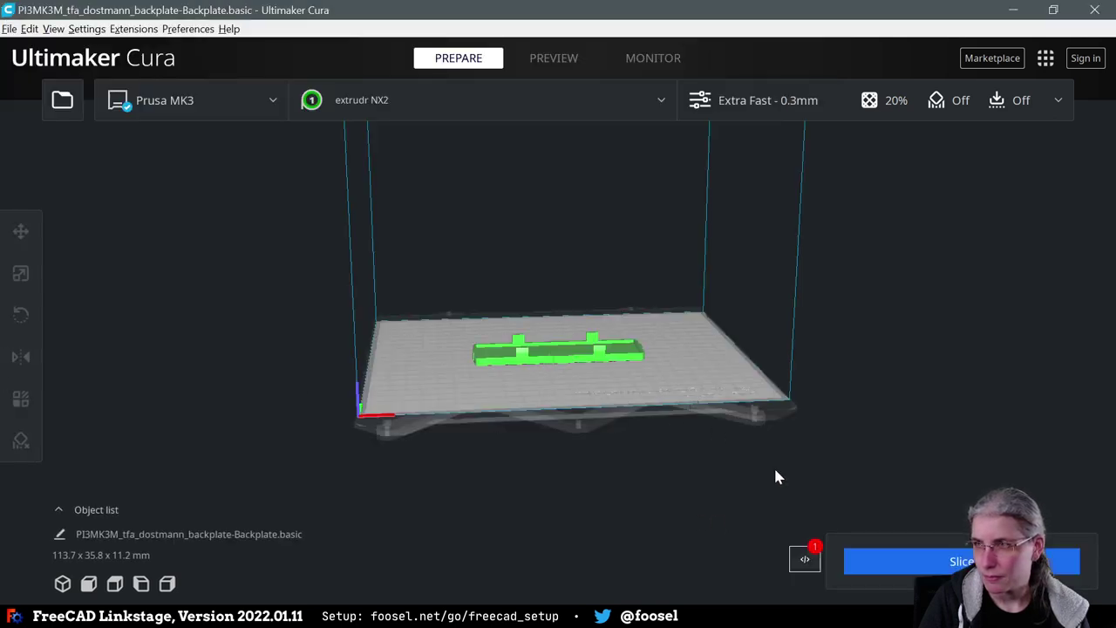
# Slice the backplate and inspect the layer preview from several angles
pyautogui.click(921, 559)
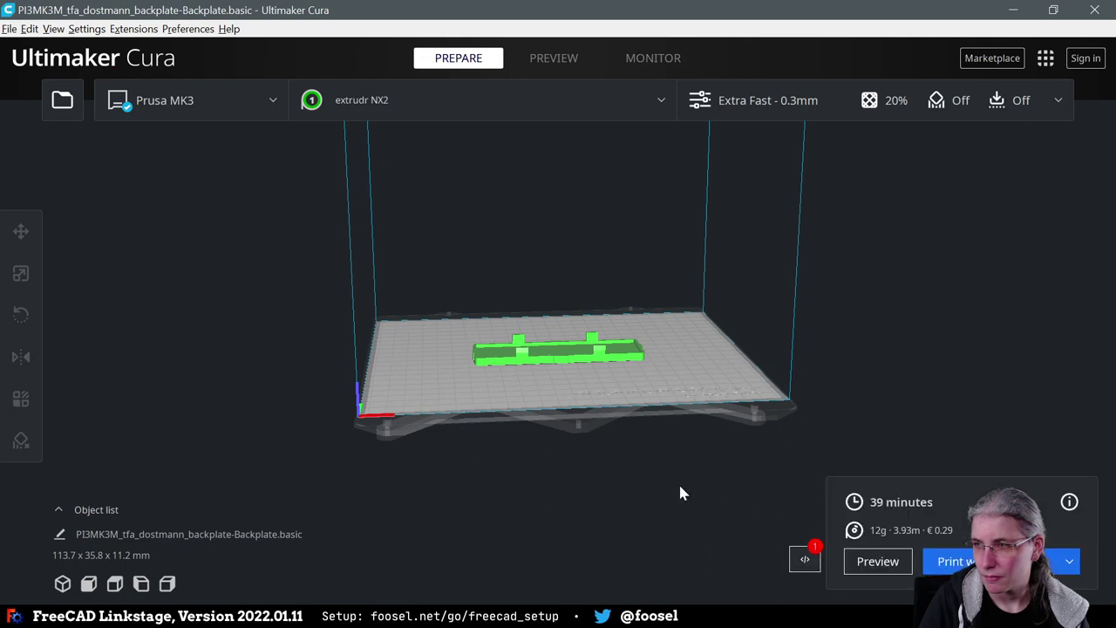
pyautogui.moveTo(605, 463); pyautogui.dragTo(326, 450, button='right')
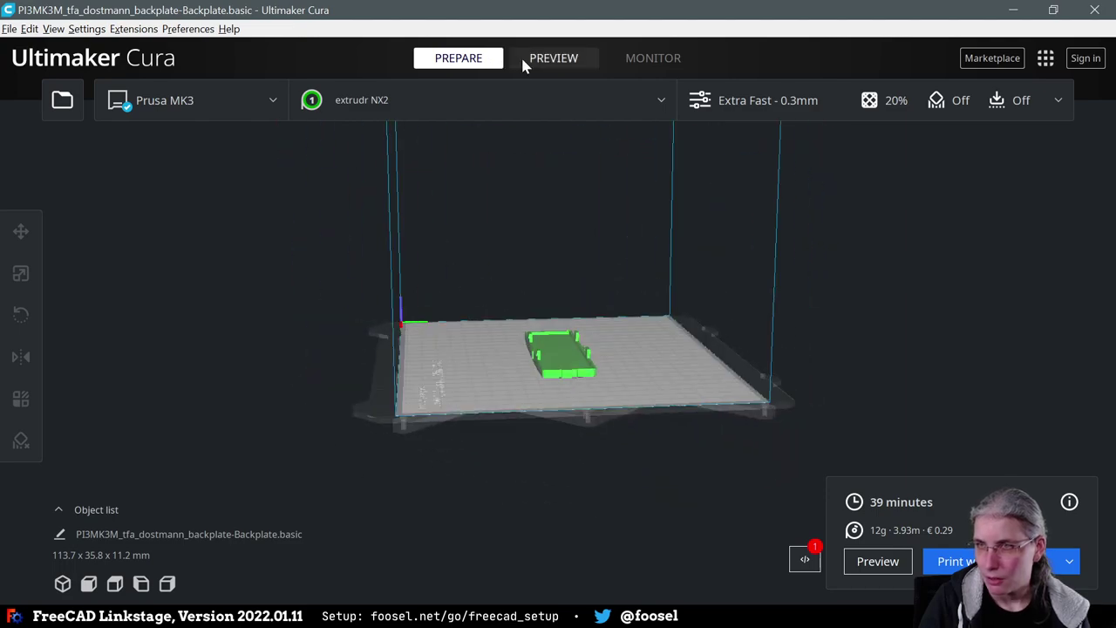
pyautogui.scroll(5, 567, 414)
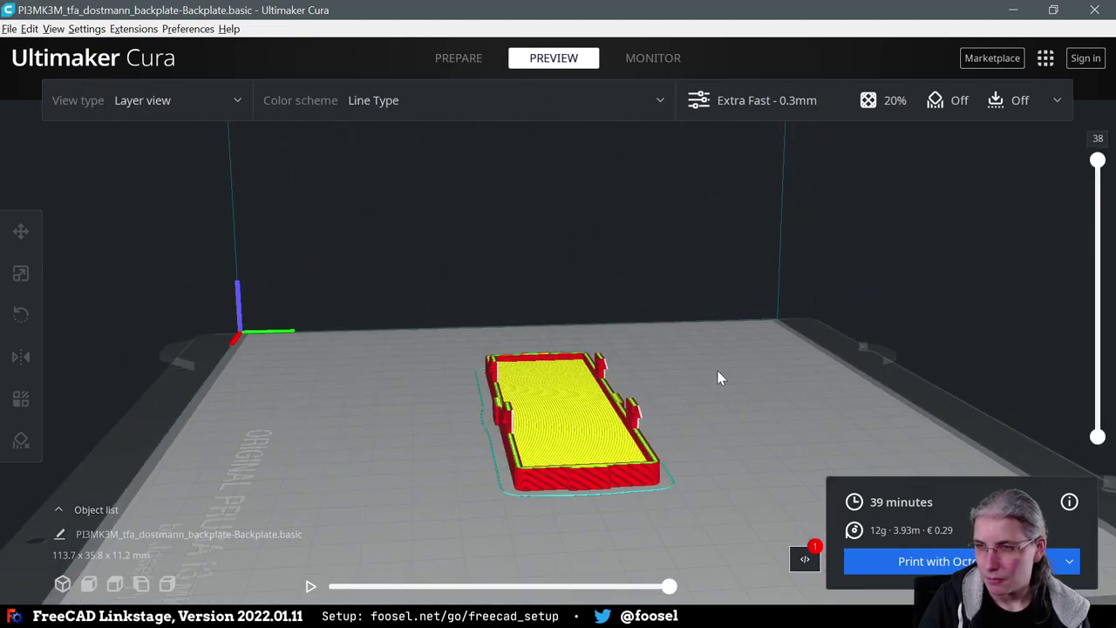
pyautogui.moveTo(717, 379); pyautogui.dragTo(679, 375, button='right')
pyautogui.moveTo(1097, 161)
pyautogui.mouseDown()
pyautogui.moveTo(1100, 427)
pyautogui.moveTo(1098, 160)
pyautogui.mouseUp()
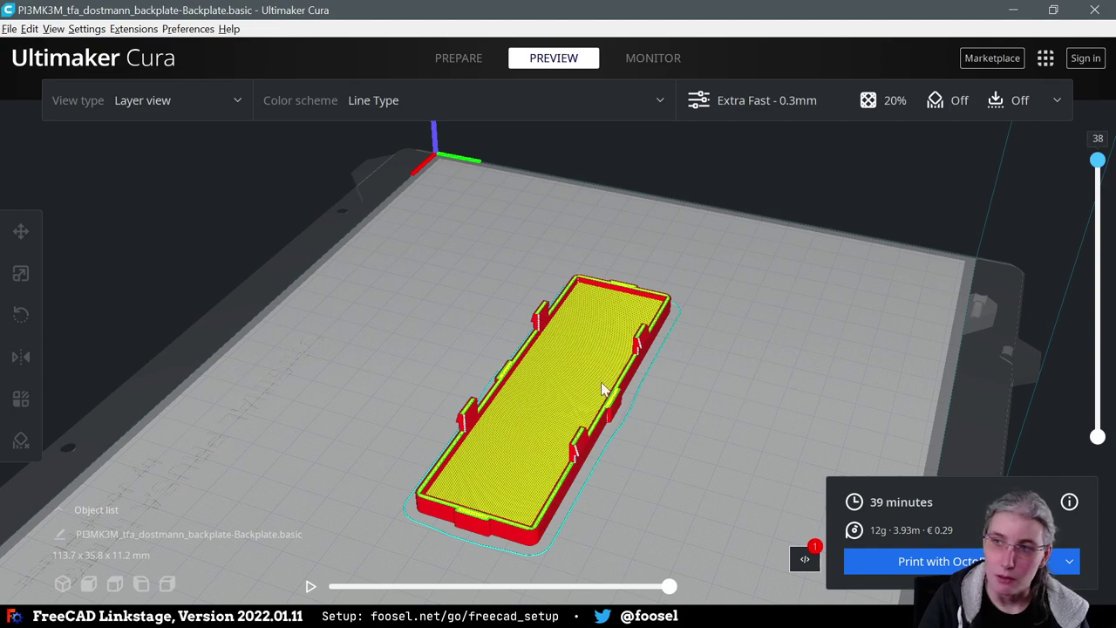
pyautogui.moveTo(768, 272); pyautogui.dragTo(555, 441, button='right')
pyautogui.scroll(3, 609, 319)
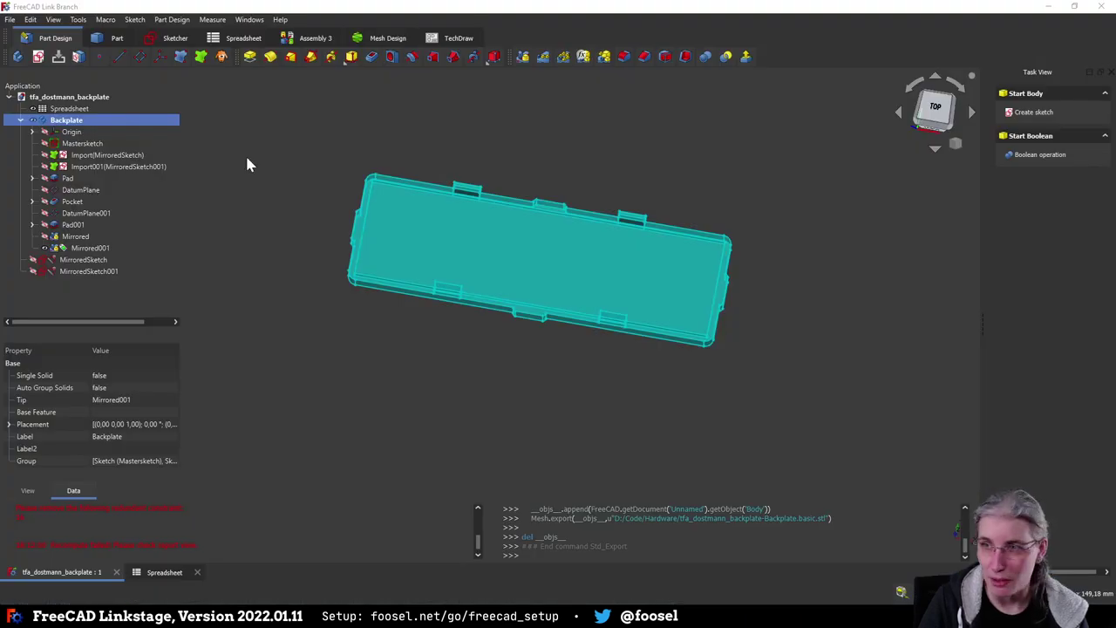
# Deselect the Backplate body and save the document with Ctrl+S
pyautogui.click(415, 417)
pyautogui.moveTo(599, 352); pyautogui.dragTo(513, 393, button='middle')
pyautogui.hotkey('ctrl', 's')
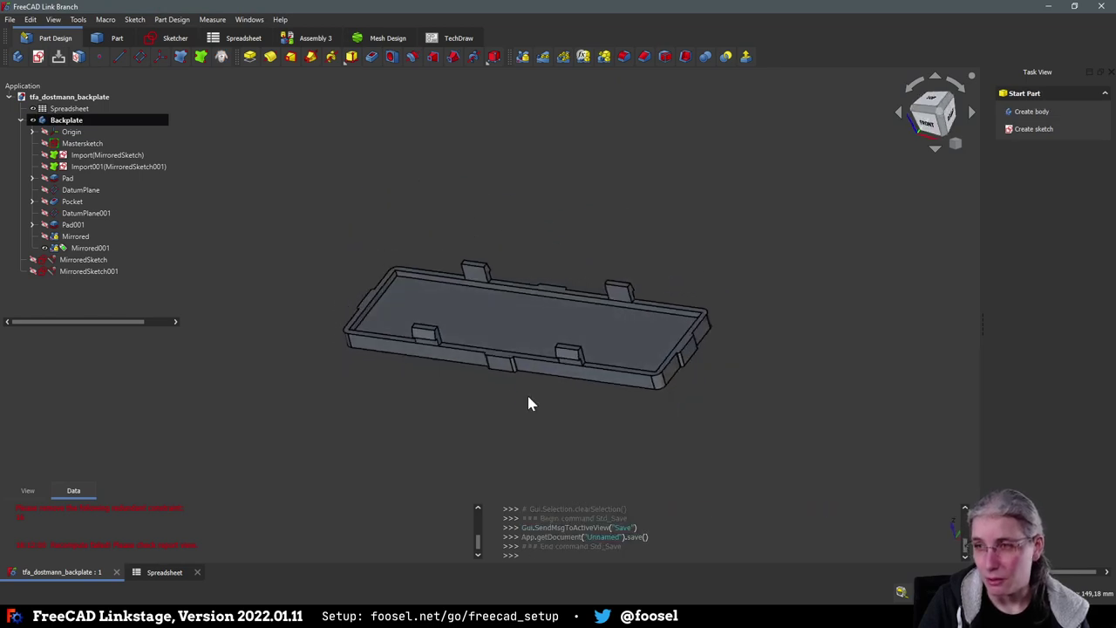
pyautogui.moveTo(541, 429); pyautogui.dragTo(517, 436, button='middle')
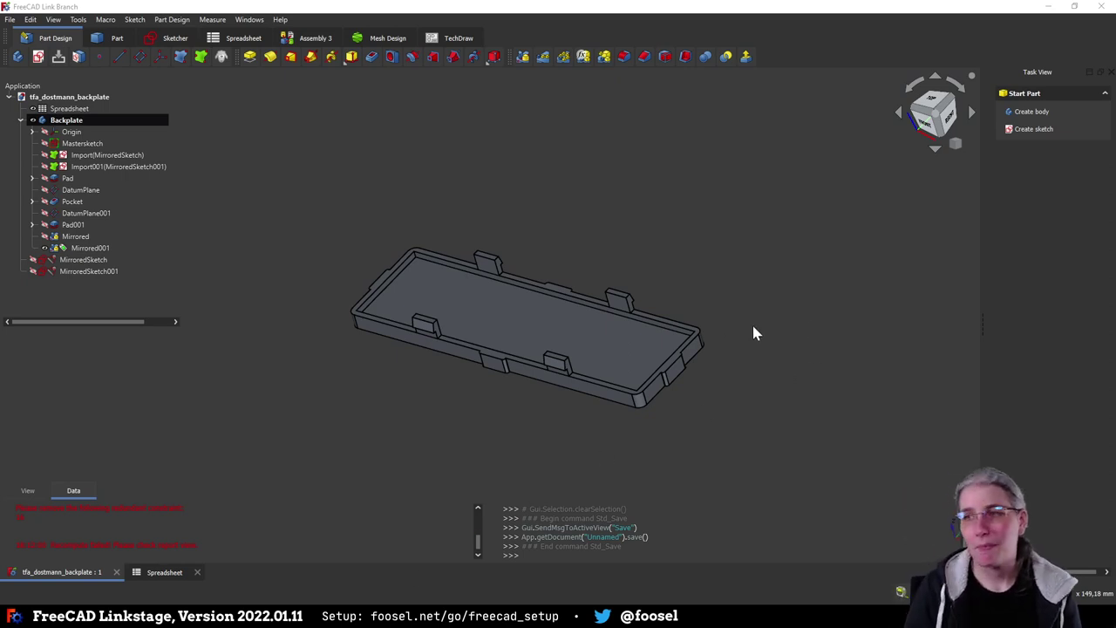
pyautogui.moveTo(676, 453); pyautogui.dragTo(682, 253, button='middle')
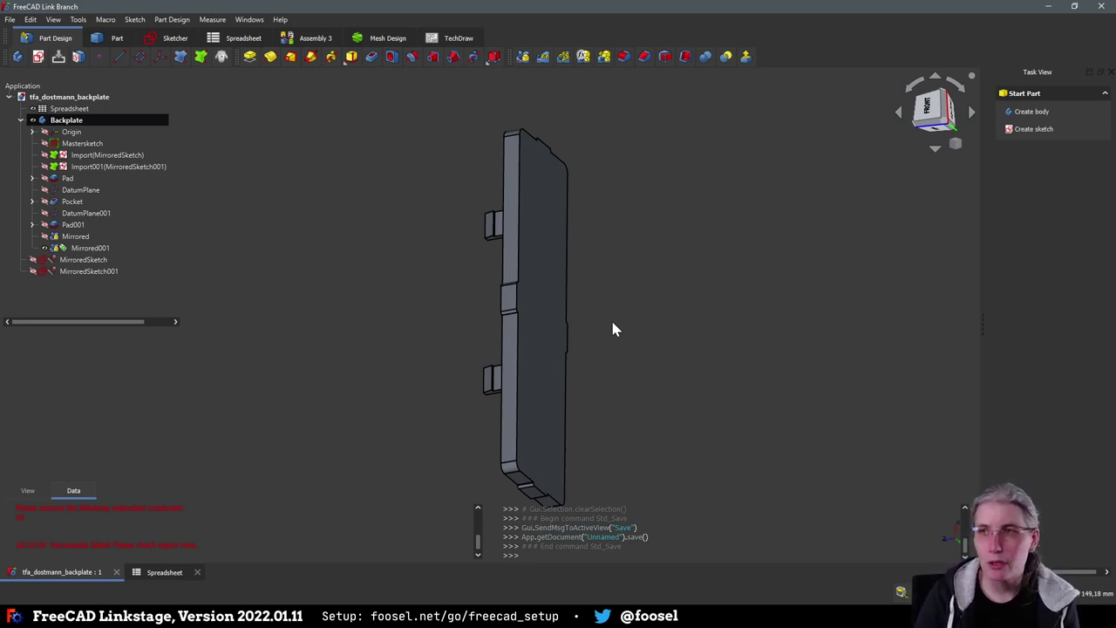
pyautogui.moveTo(612, 328); pyautogui.dragTo(747, 306, button='middle')
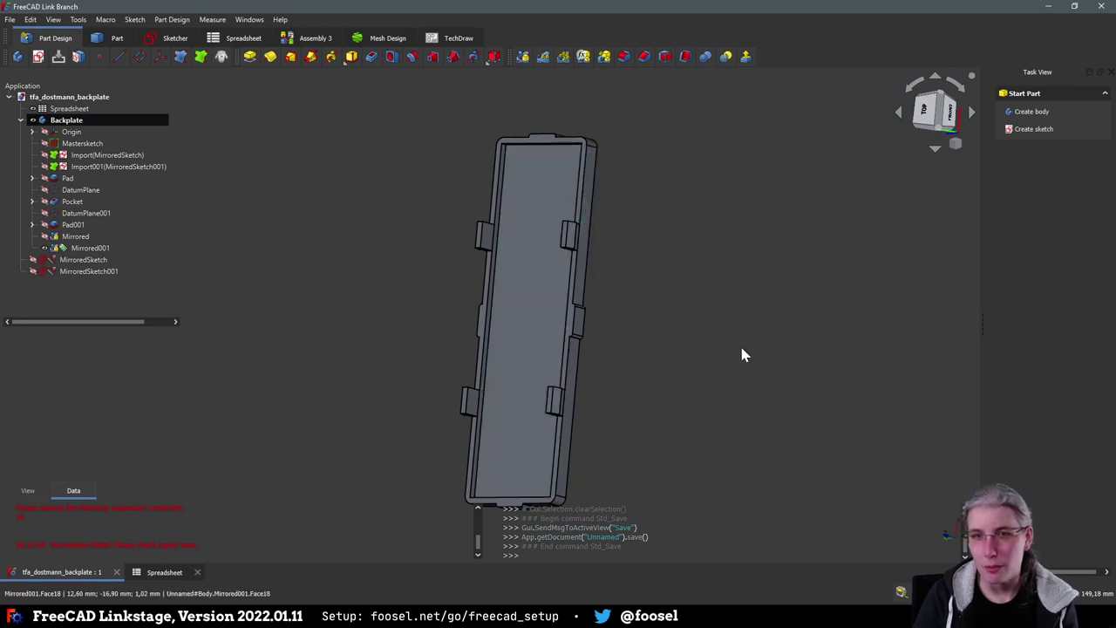
pyautogui.moveTo(740, 344); pyautogui.dragTo(491, 364, button='middle')
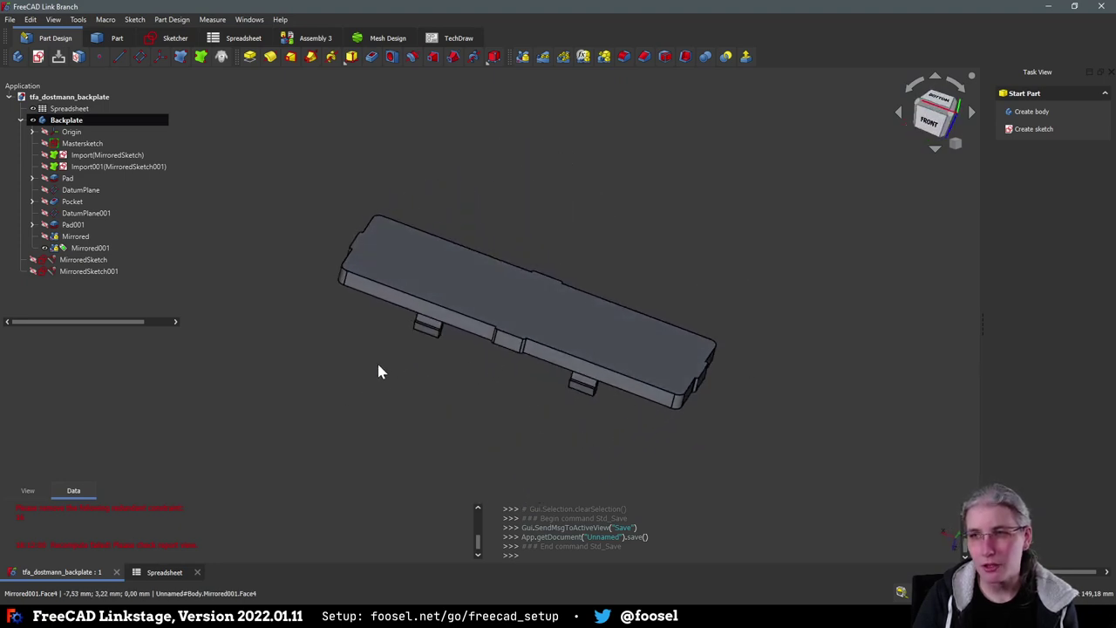
pyautogui.moveTo(379, 371); pyautogui.dragTo(372, 430, button='middle')
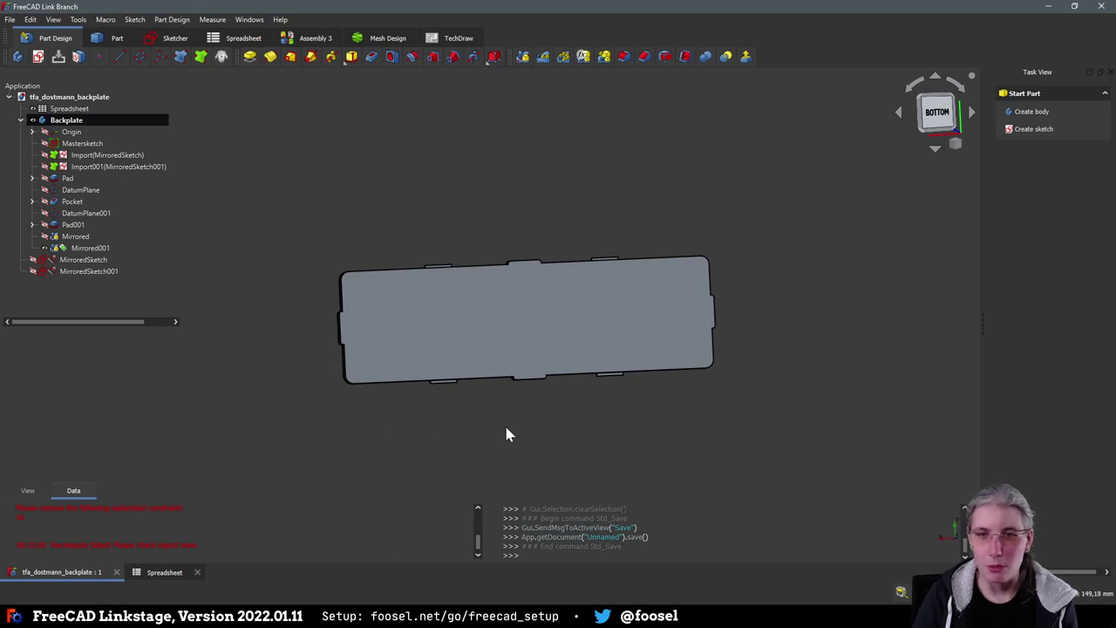
pyautogui.moveTo(510, 418); pyautogui.dragTo(483, 169, button='middle')
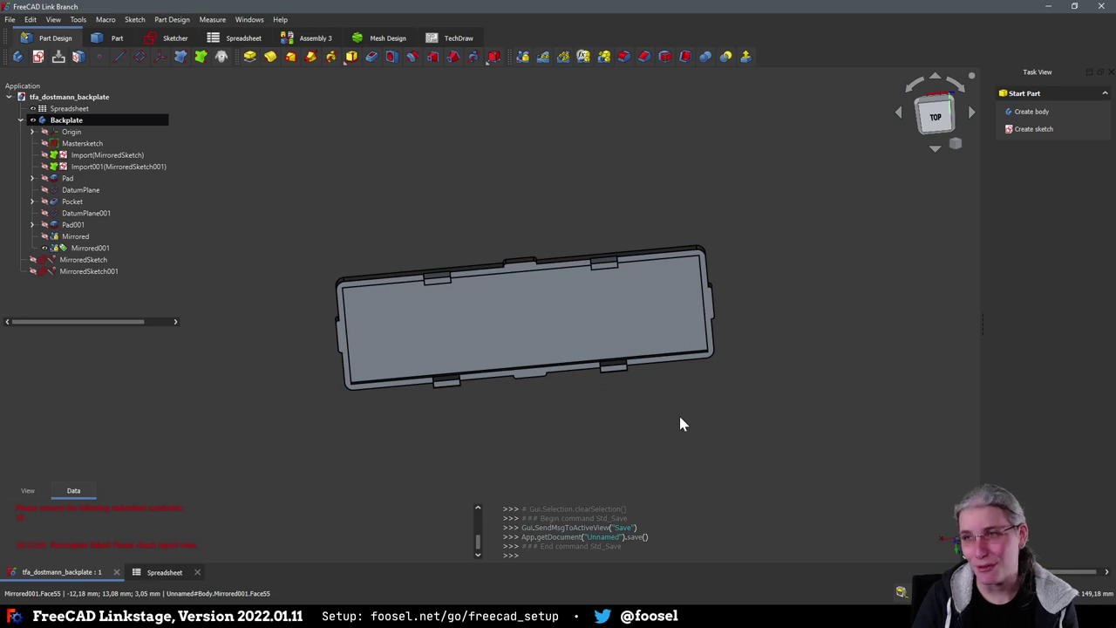
pyautogui.moveTo(674, 420); pyautogui.dragTo(637, 435, button='middle')
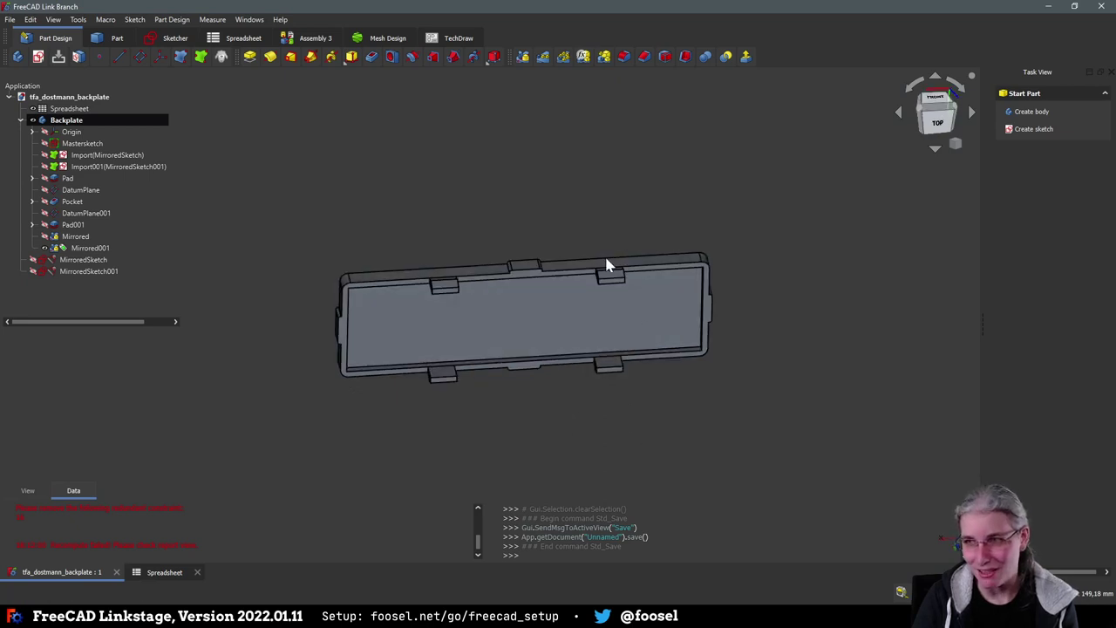
pyautogui.moveTo(396, 257); pyautogui.dragTo(468, 359, button='middle')
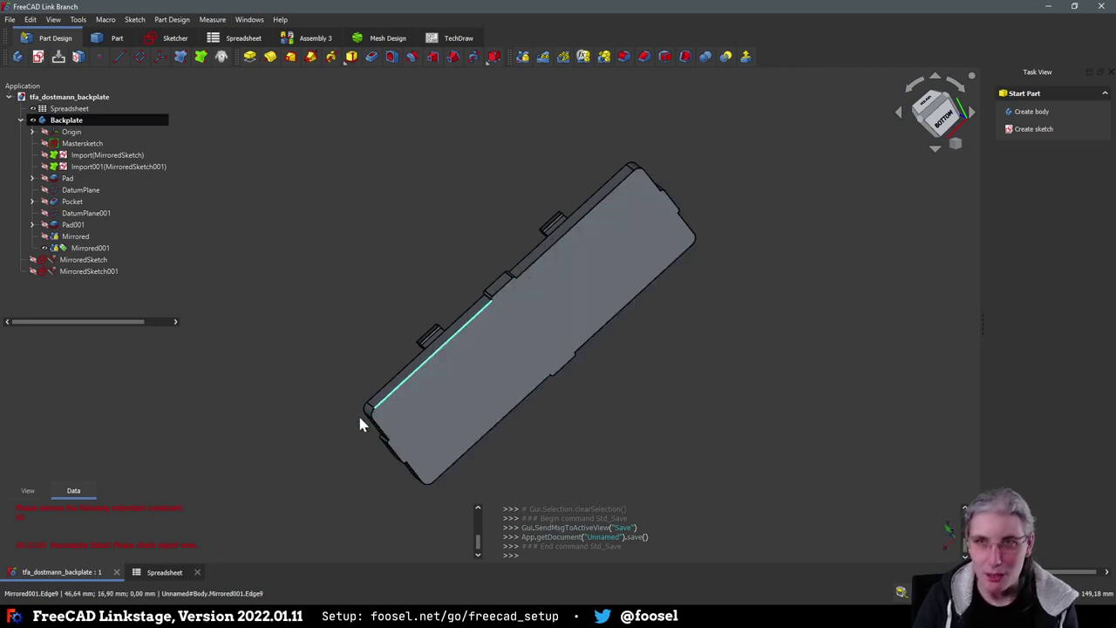
pyautogui.moveTo(643, 436); pyautogui.dragTo(535, 336, button='middle')
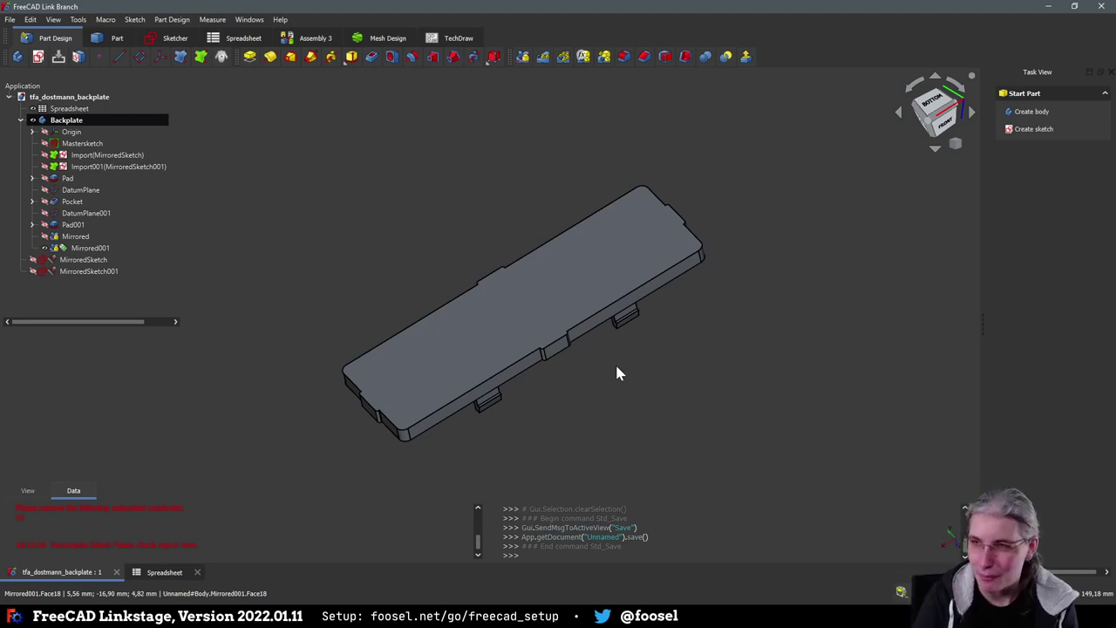
pyautogui.moveTo(617, 371); pyautogui.dragTo(543, 404, button='middle')
pyautogui.moveTo(680, 236); pyautogui.dragTo(697, 359, button='middle')
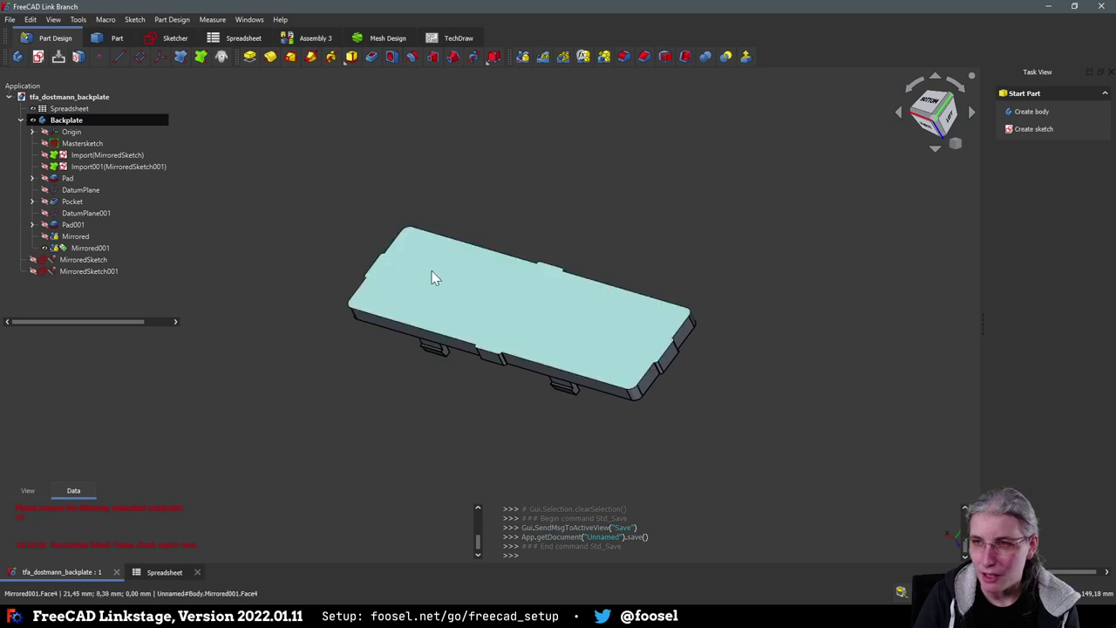
pyautogui.press('5')
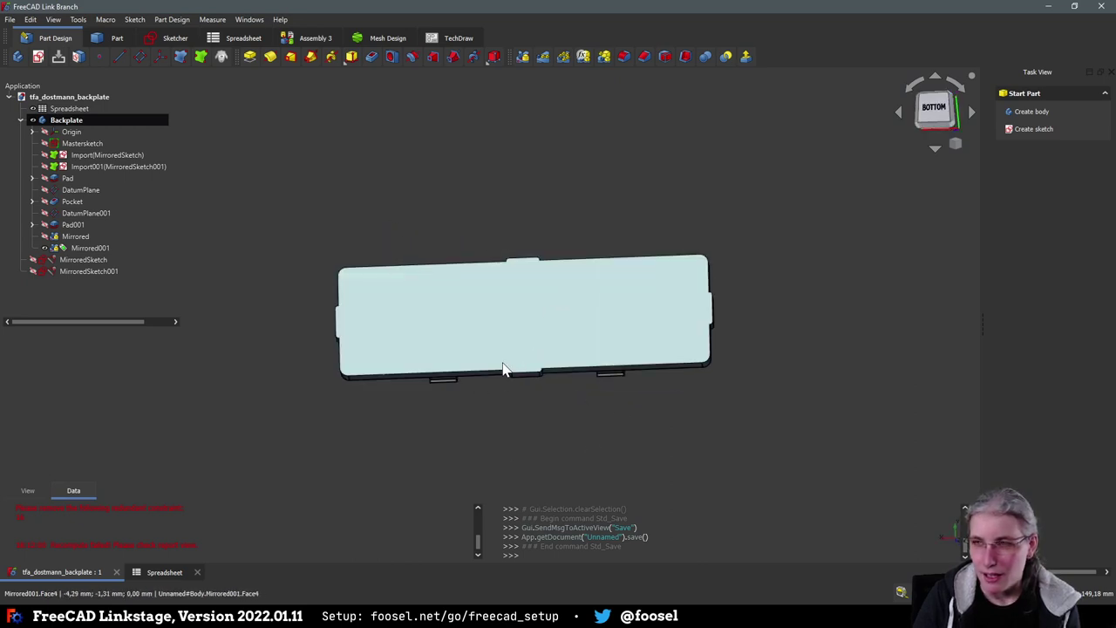
pyautogui.moveTo(630, 473); pyautogui.dragTo(448, 326, button='middle')
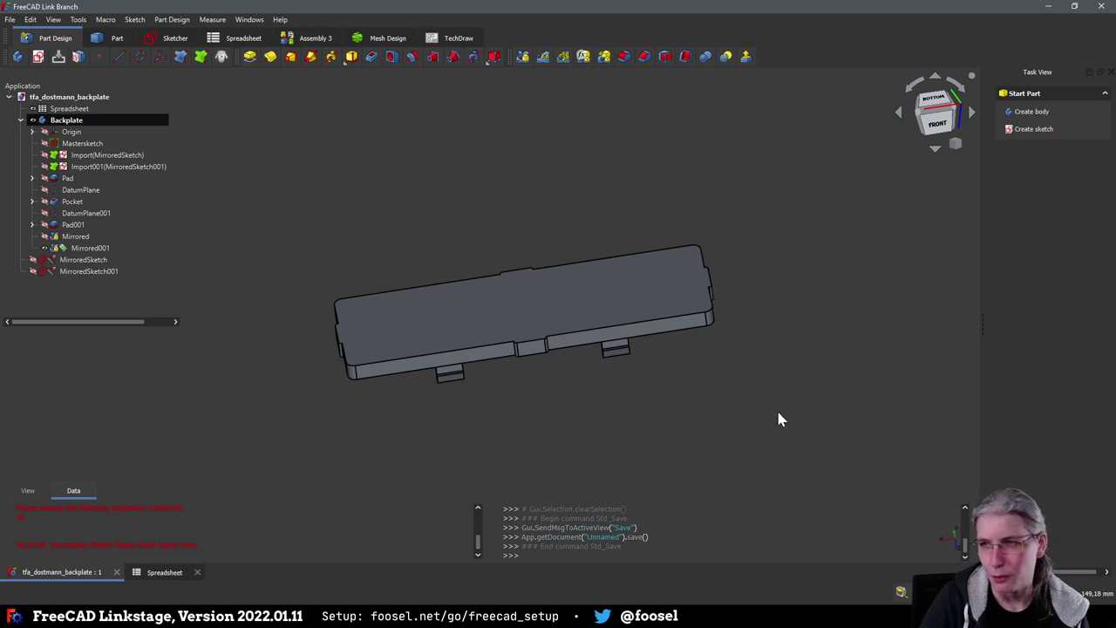
# Expand Pad in the tree and select its Sketch001 as the new pad's base
pyautogui.moveTo(780, 419); pyautogui.dragTo(929, 322, button='middle')
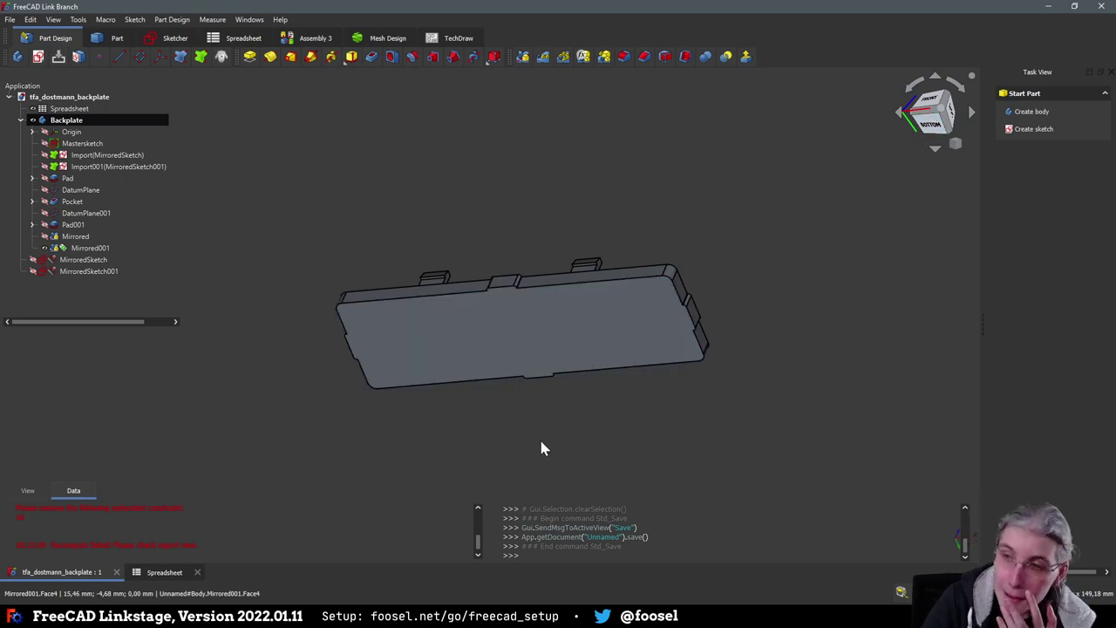
pyautogui.moveTo(609, 454); pyautogui.dragTo(601, 459, button='middle')
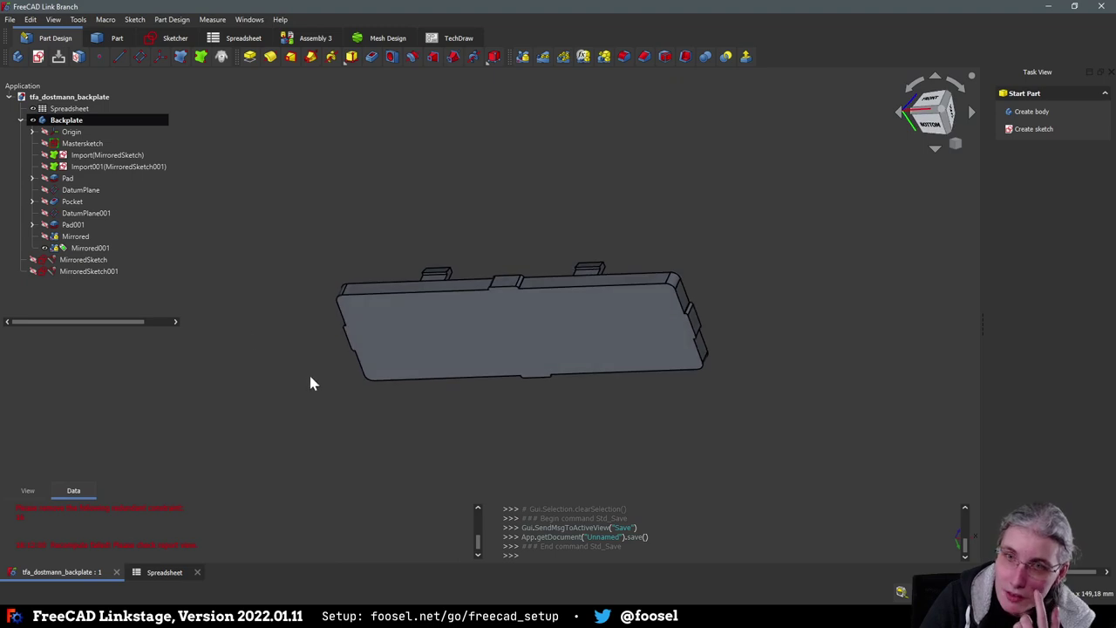
pyautogui.click(33, 179)
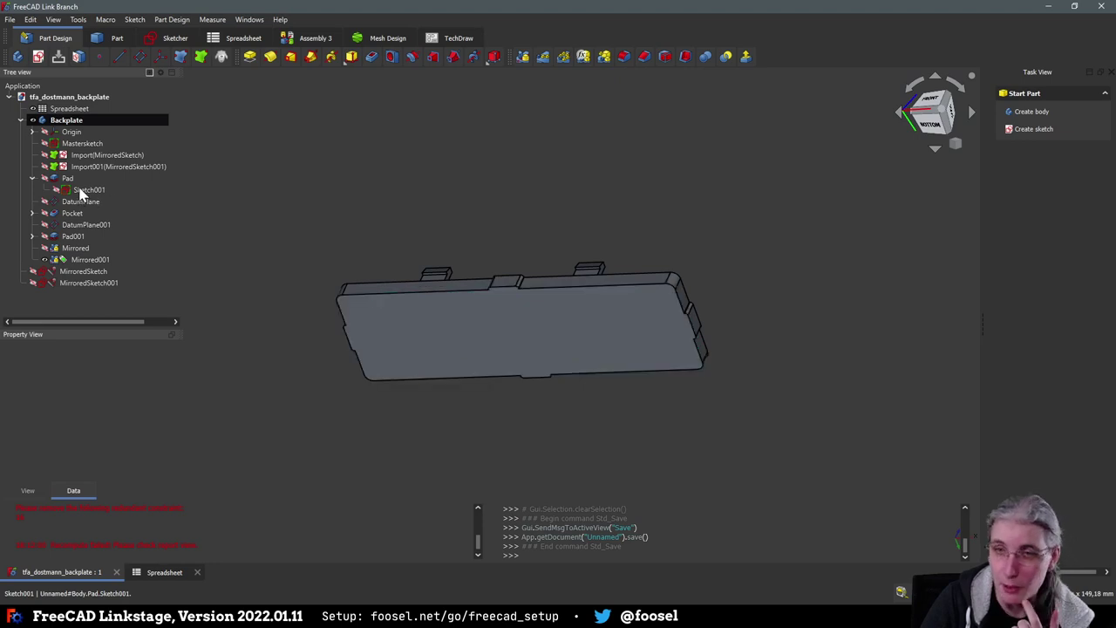
pyautogui.moveTo(272, 373); pyautogui.dragTo(352, 460, button='middle')
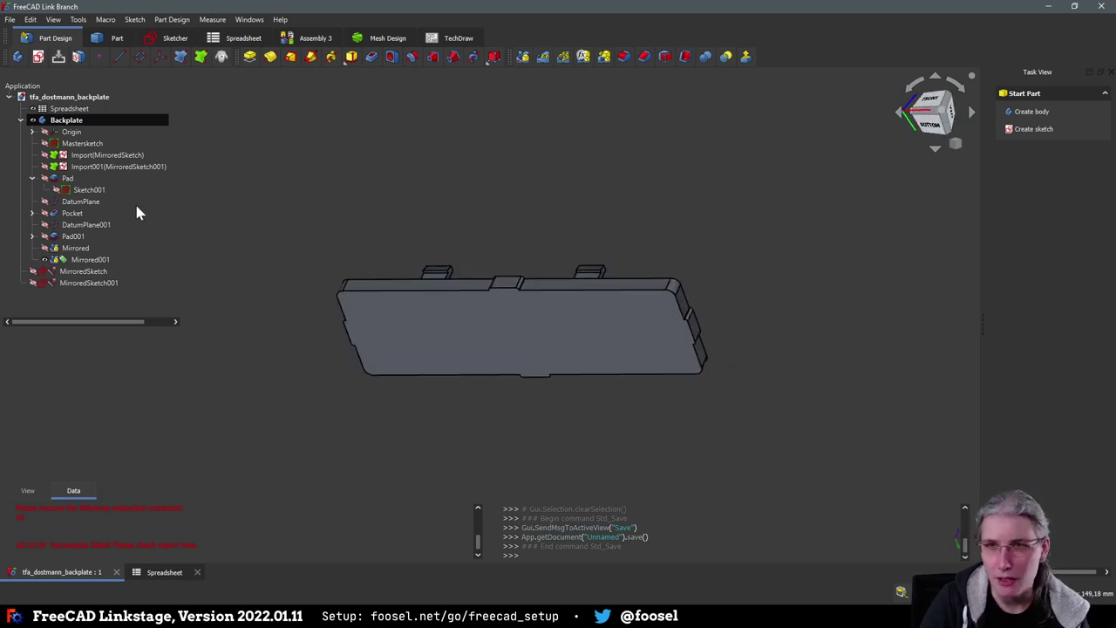
pyautogui.click(94, 190)
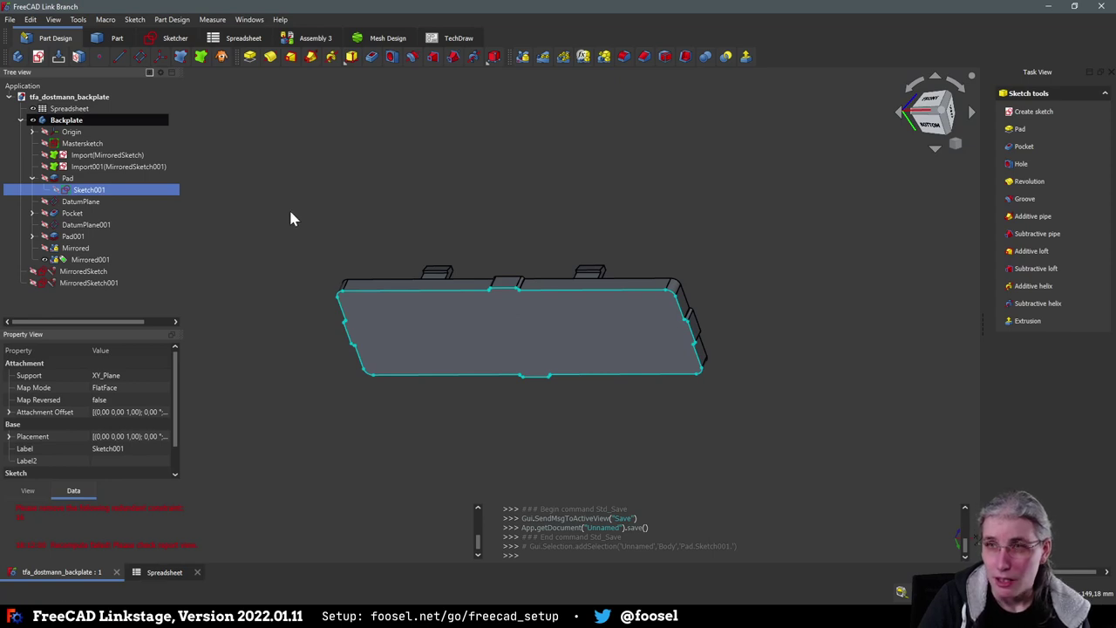
# Pad Sketch001 into a new Pad002 and clear its 10,00 mm length for a formula
pyautogui.click(251, 57)
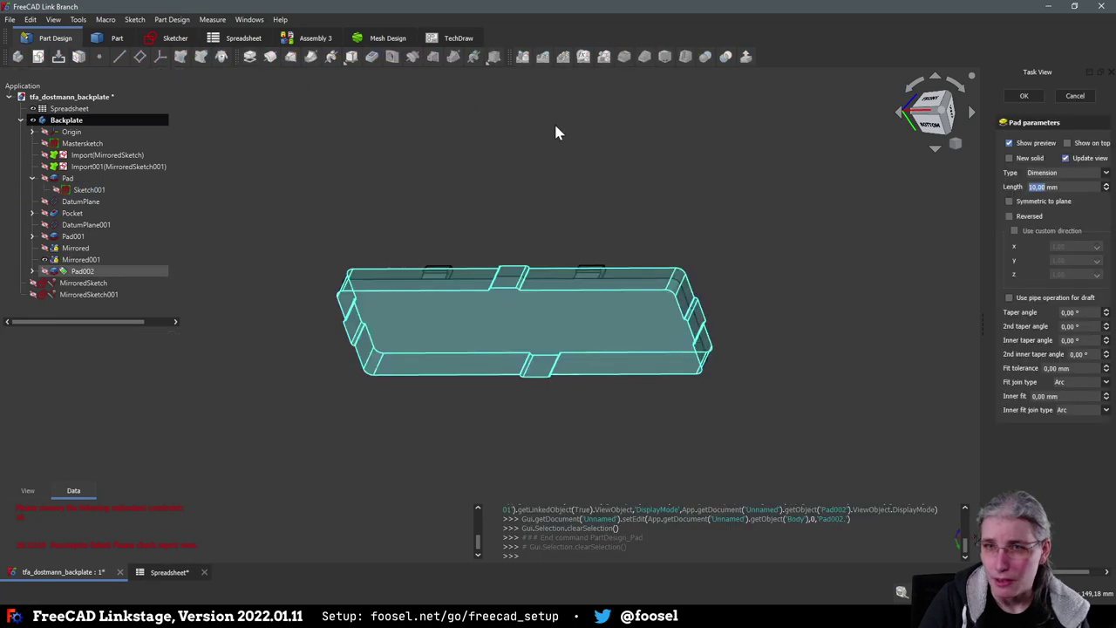
pyautogui.click(32, 271)
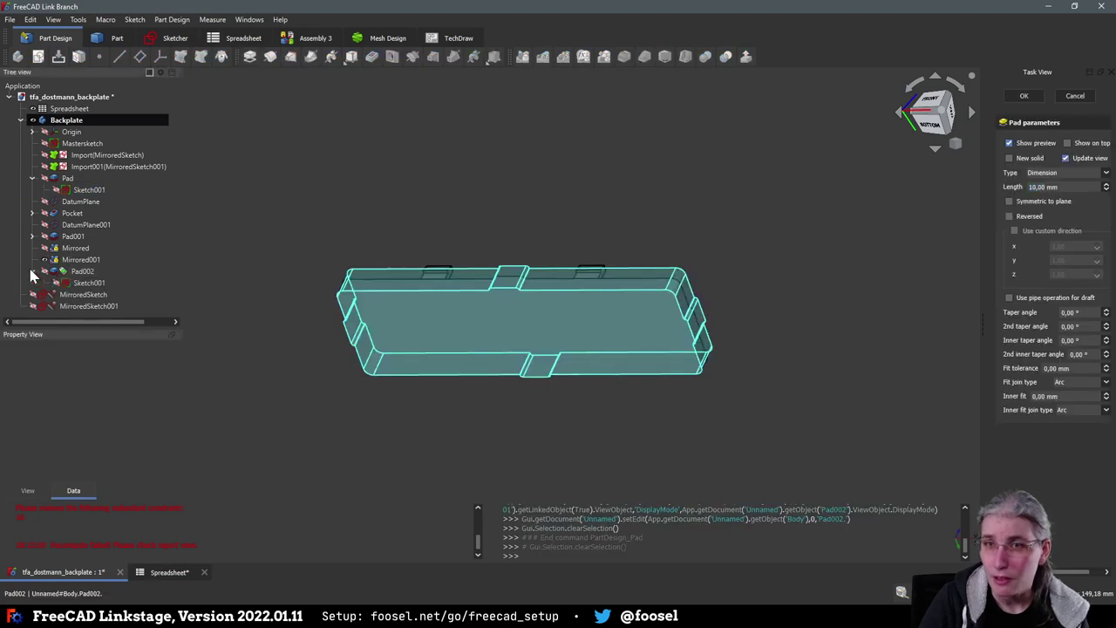
pyautogui.click(32, 273)
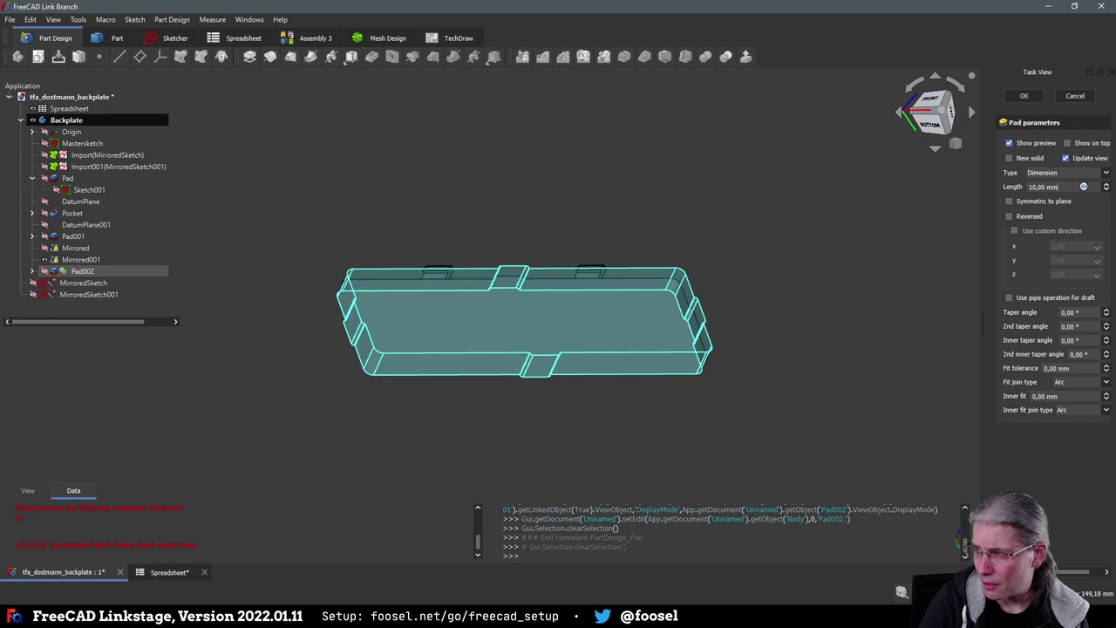
pyautogui.click(1082, 189)
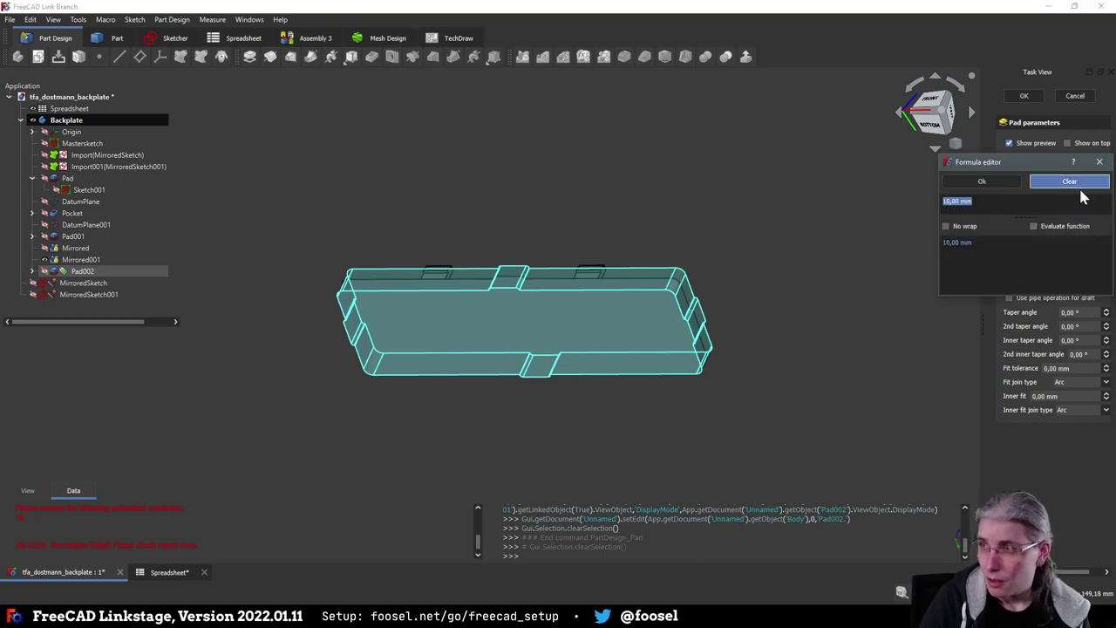
pyautogui.click(1079, 187)
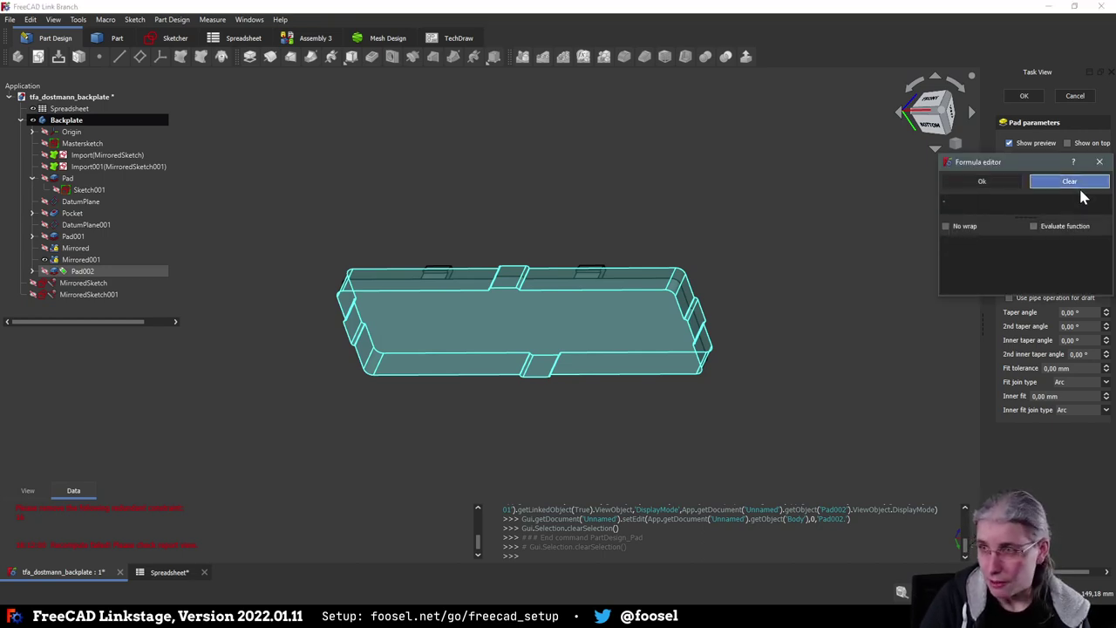
# Set the length formula to -<<Spreadsheet>>.esp_height - <<Spreadsheet>>.plate_wall, giving -9,70 mm
pyautogui.write('- ')
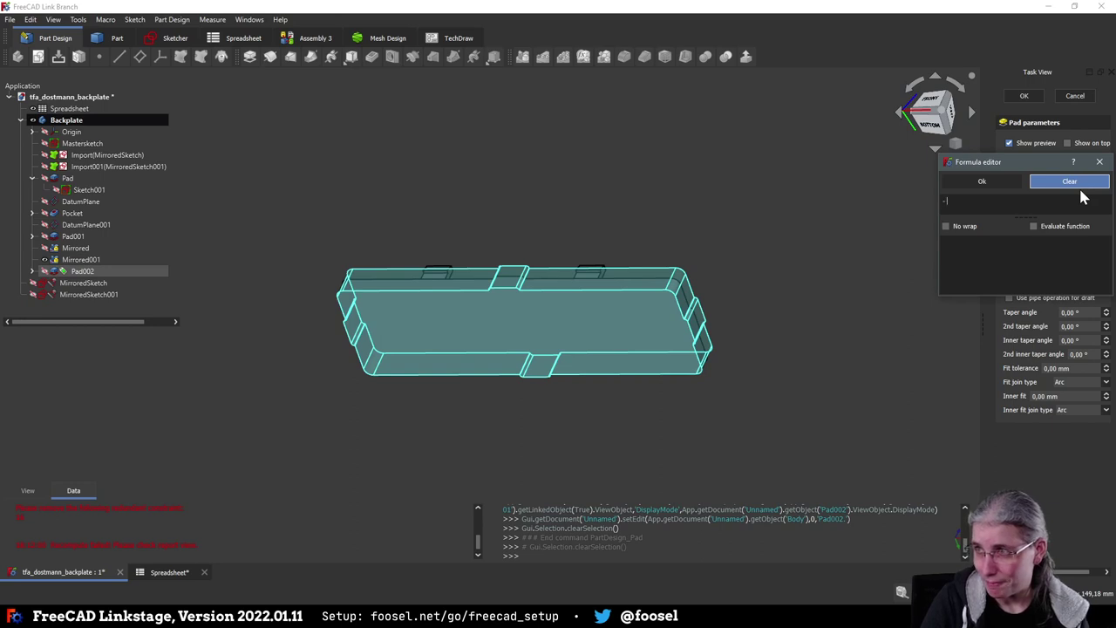
pyautogui.write('<<Spr')
pyautogui.press('Return')
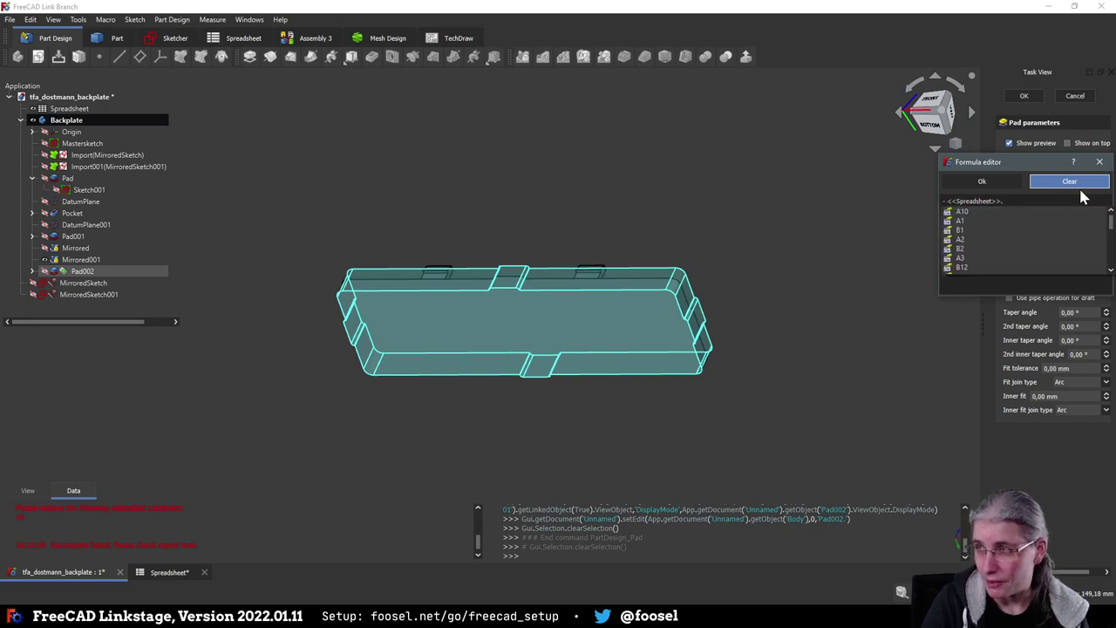
pyautogui.write('esp')
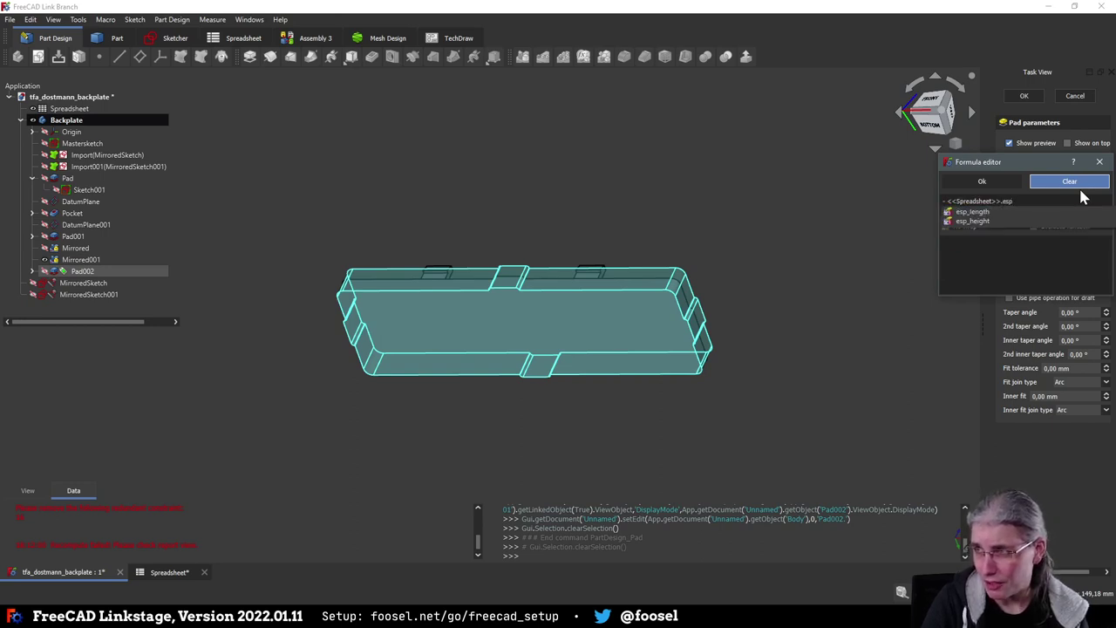
pyautogui.press('Down')
pyautogui.press('Down')
pyautogui.press('Return')
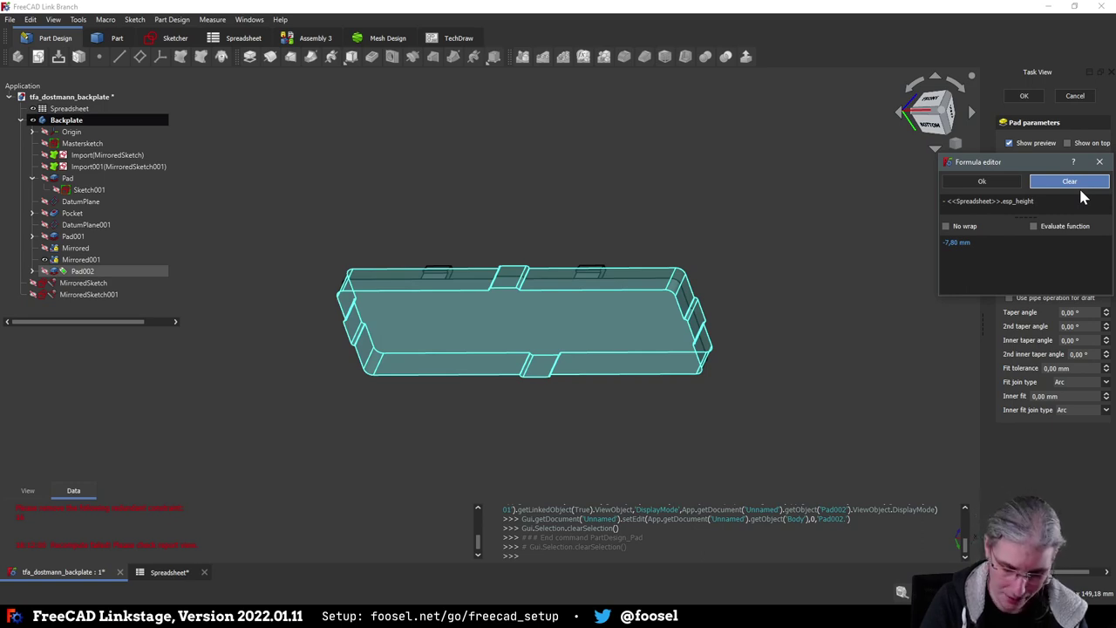
pyautogui.write('- ')
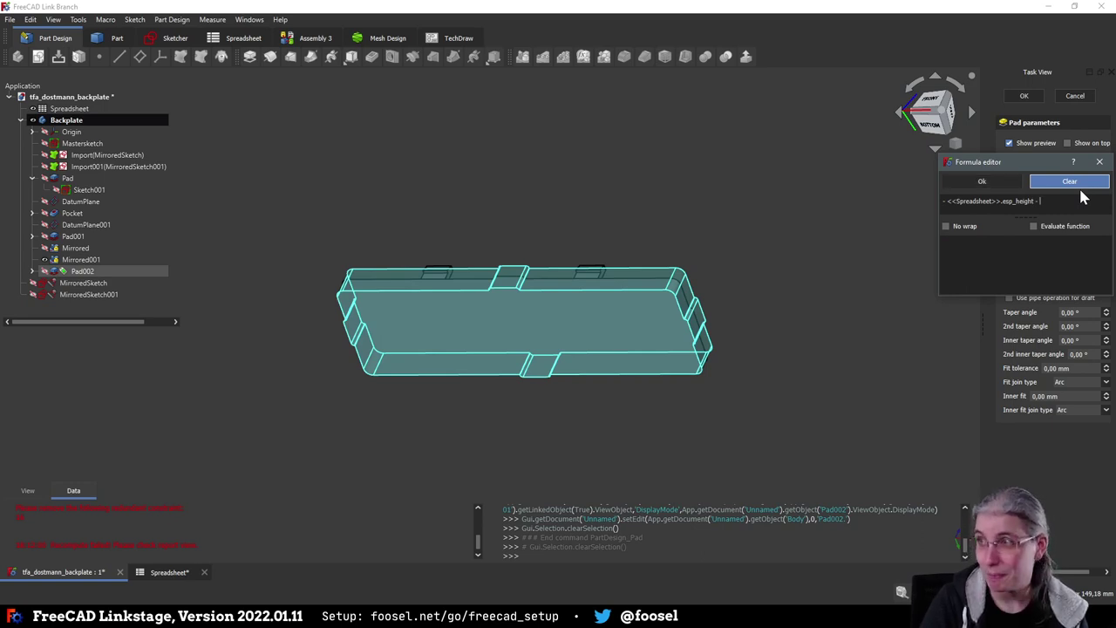
pyautogui.write('<<Sprea')
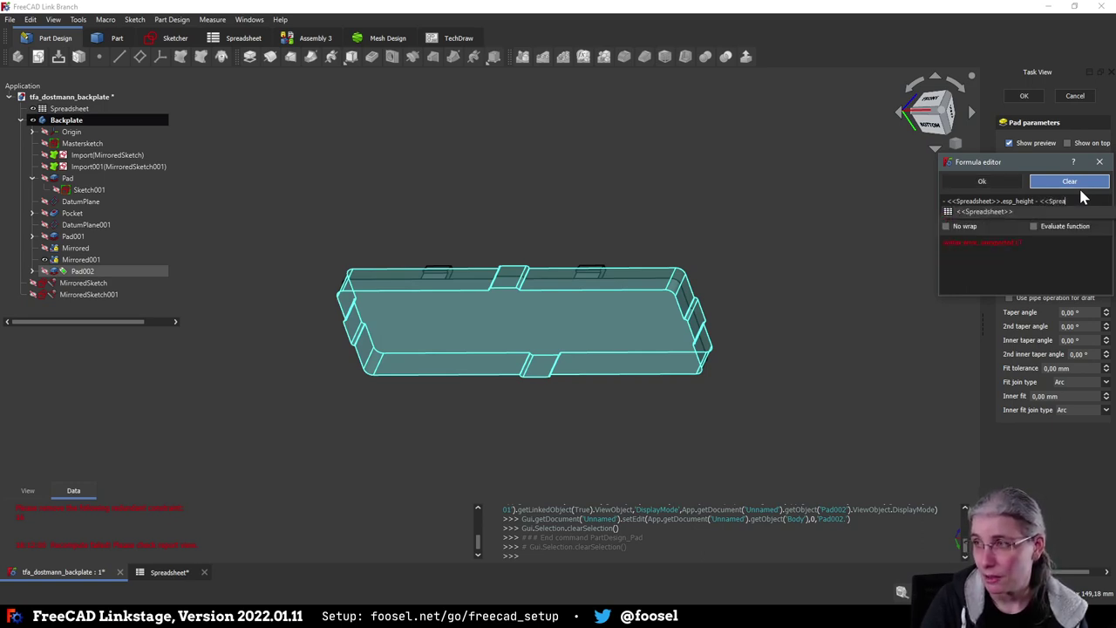
pyautogui.press('Return')
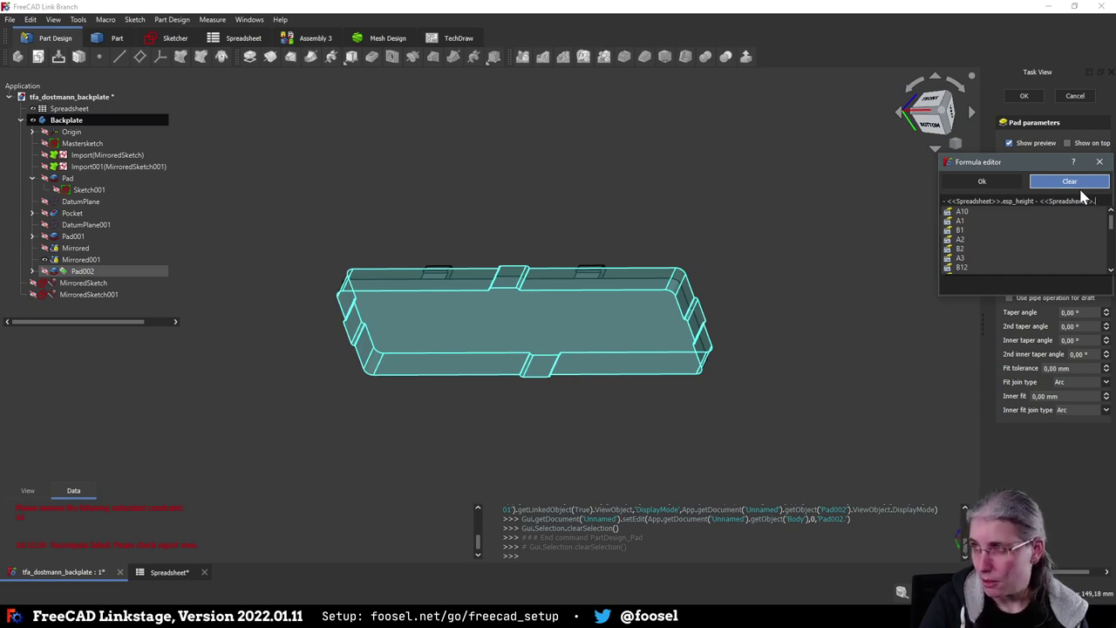
pyautogui.write('plate_wall')
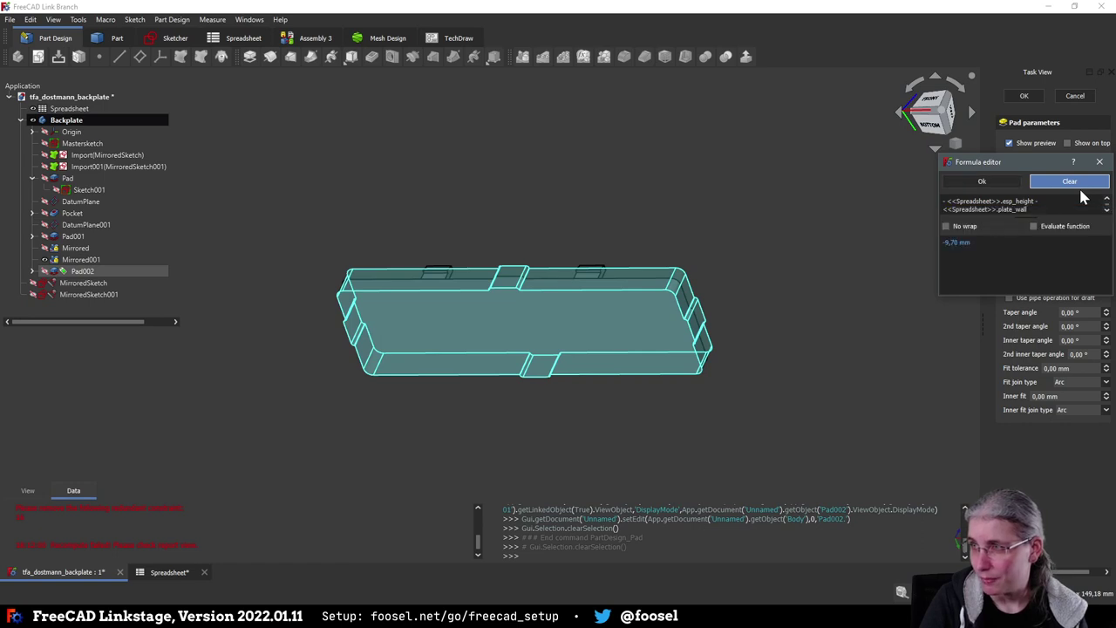
pyautogui.click(1000, 185)
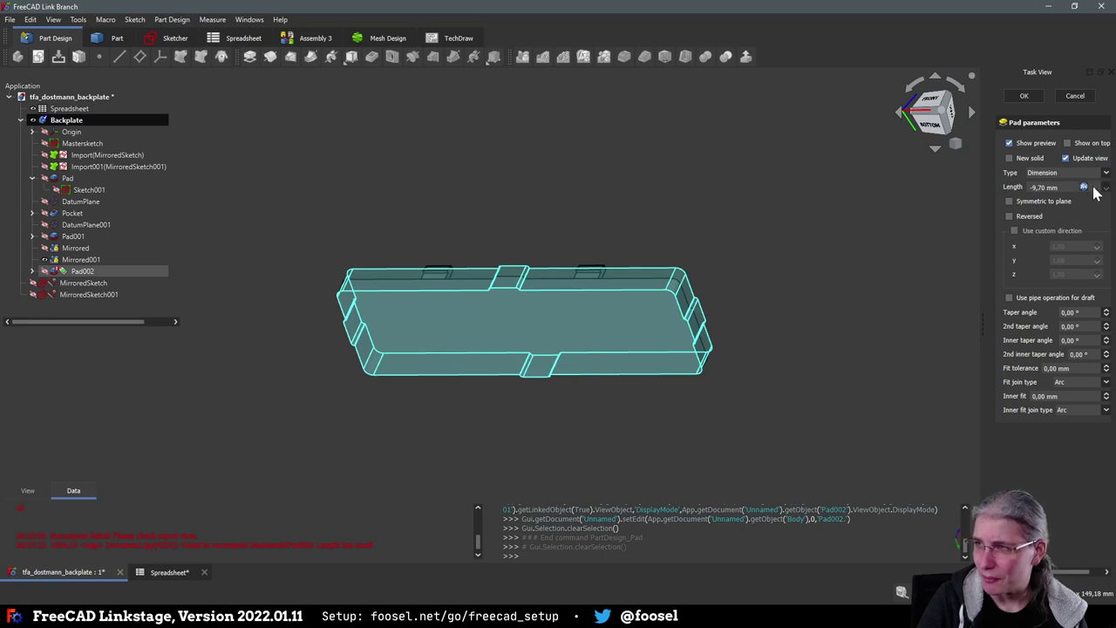
# Reverse Pad002 and drop the formula's leading minus for a 5,90 mm length
pyautogui.click(1008, 215)
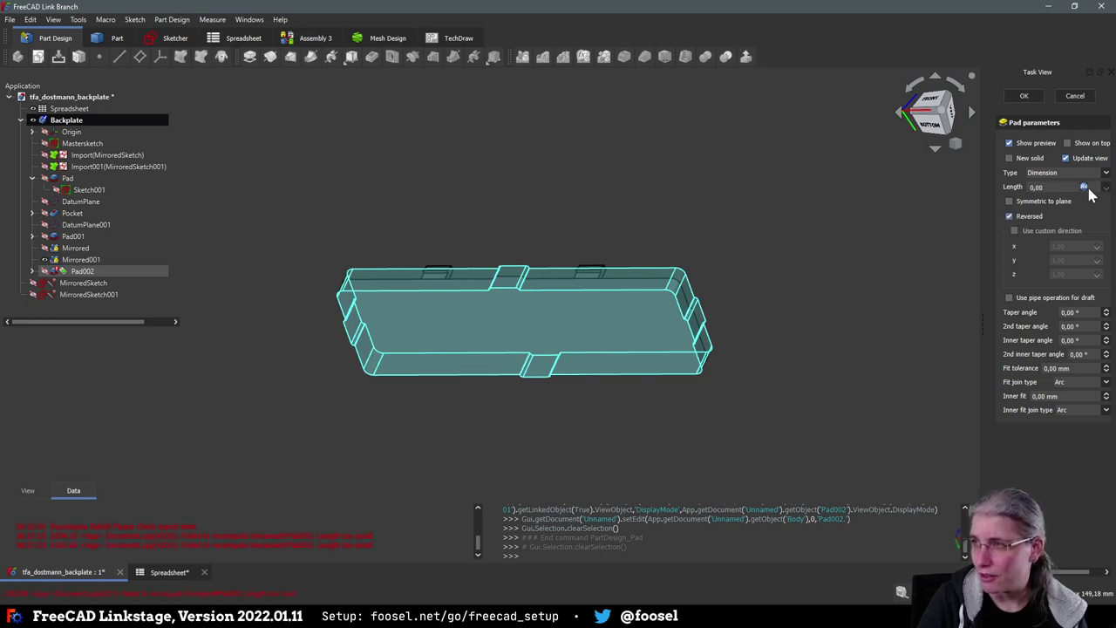
pyautogui.press('=')
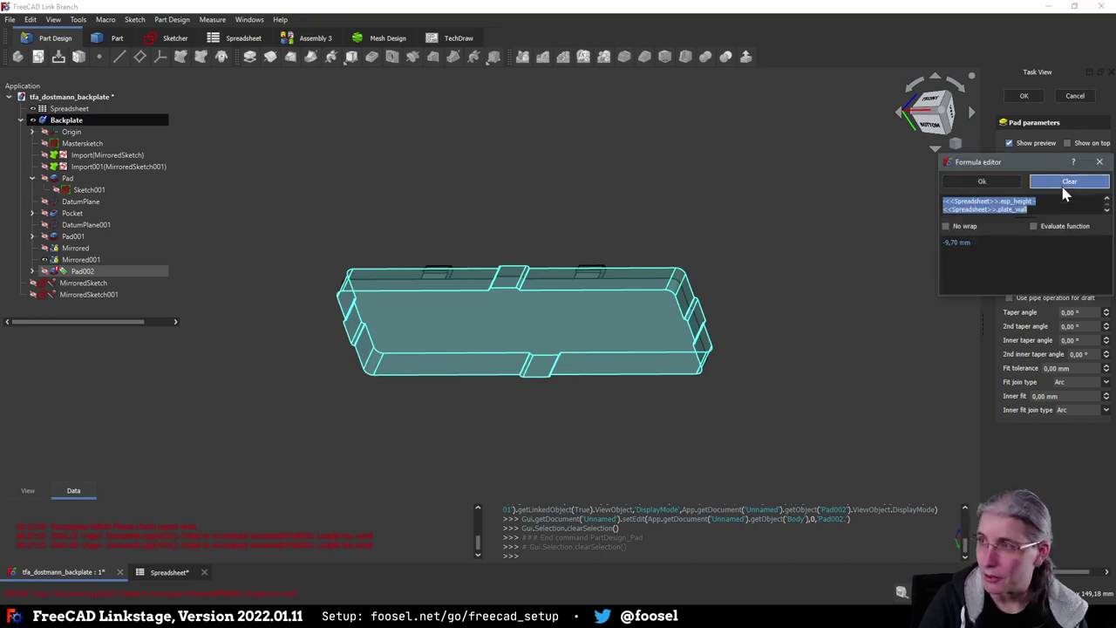
pyautogui.hotkey('ctrl', 'Home')
pyautogui.press('Delete')
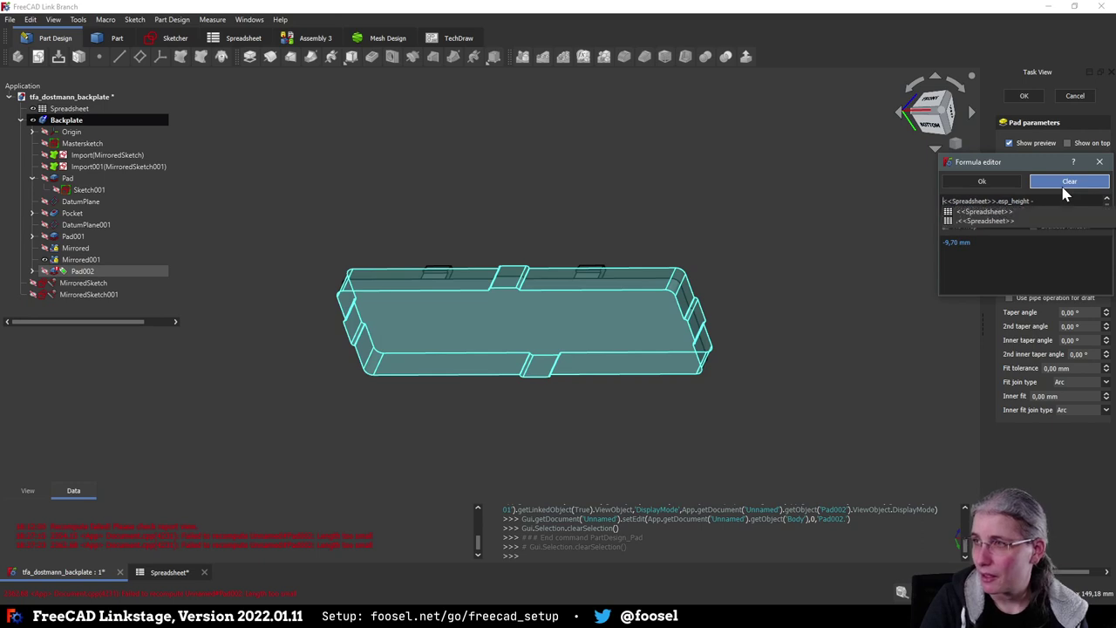
pyautogui.click(986, 178)
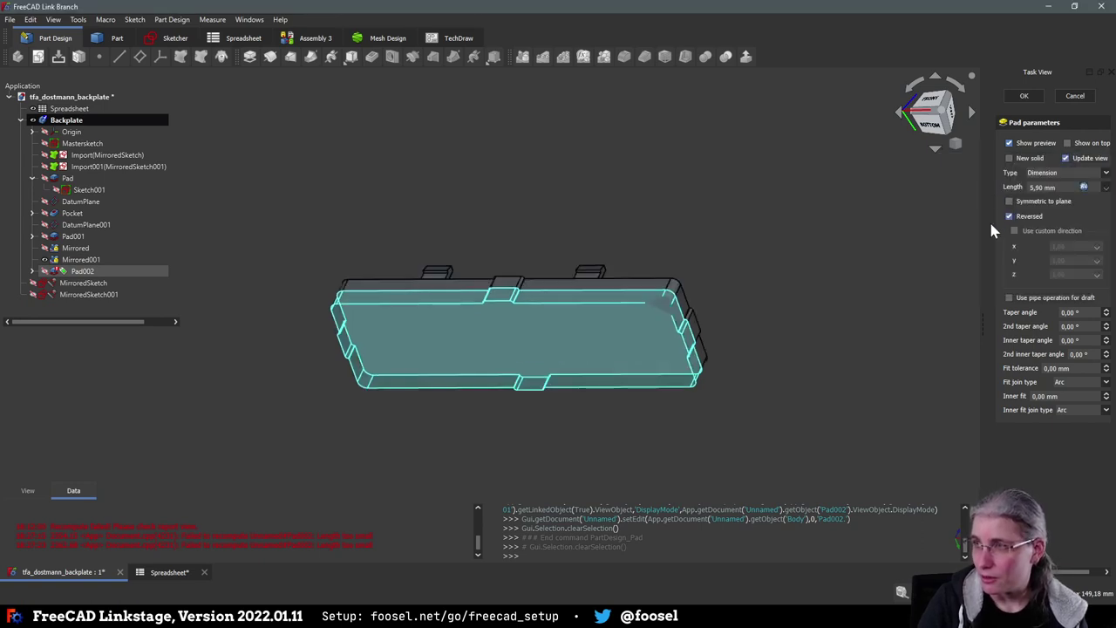
# Finish Pad002 and select the top face of the pad
pyautogui.moveTo(645, 454); pyautogui.dragTo(662, 192, button='middle')
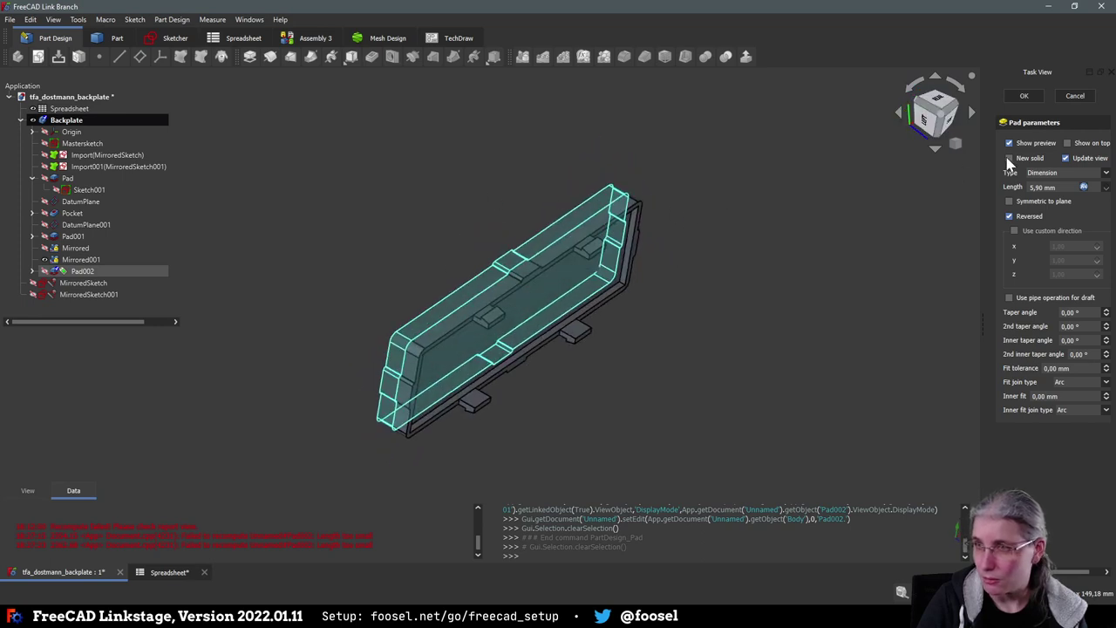
pyautogui.click(1023, 96)
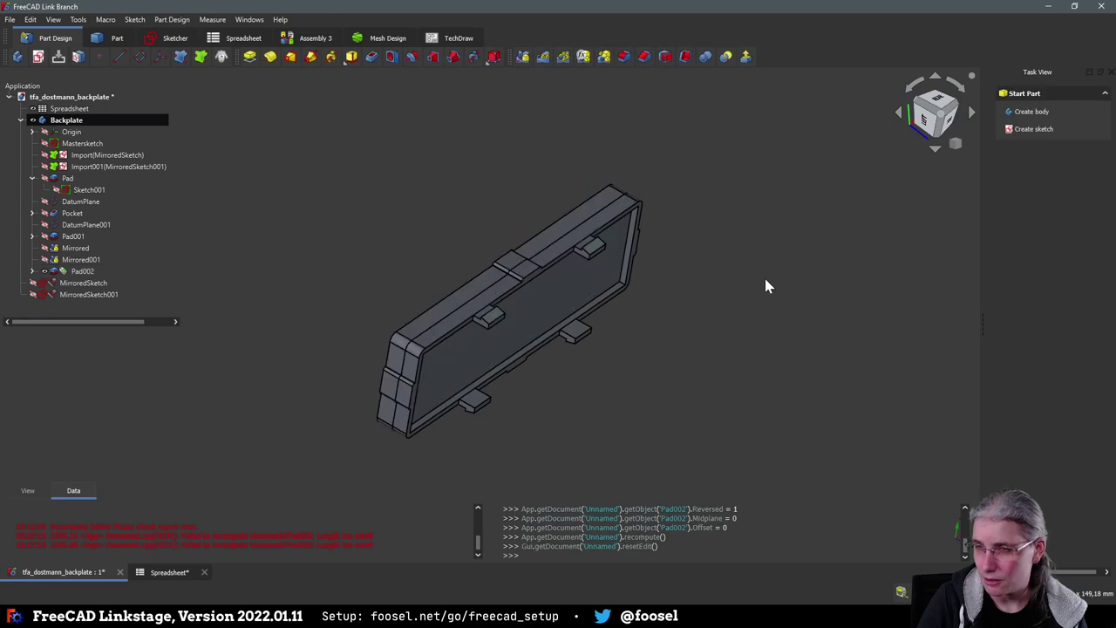
pyautogui.moveTo(764, 275); pyautogui.dragTo(604, 496, button='middle')
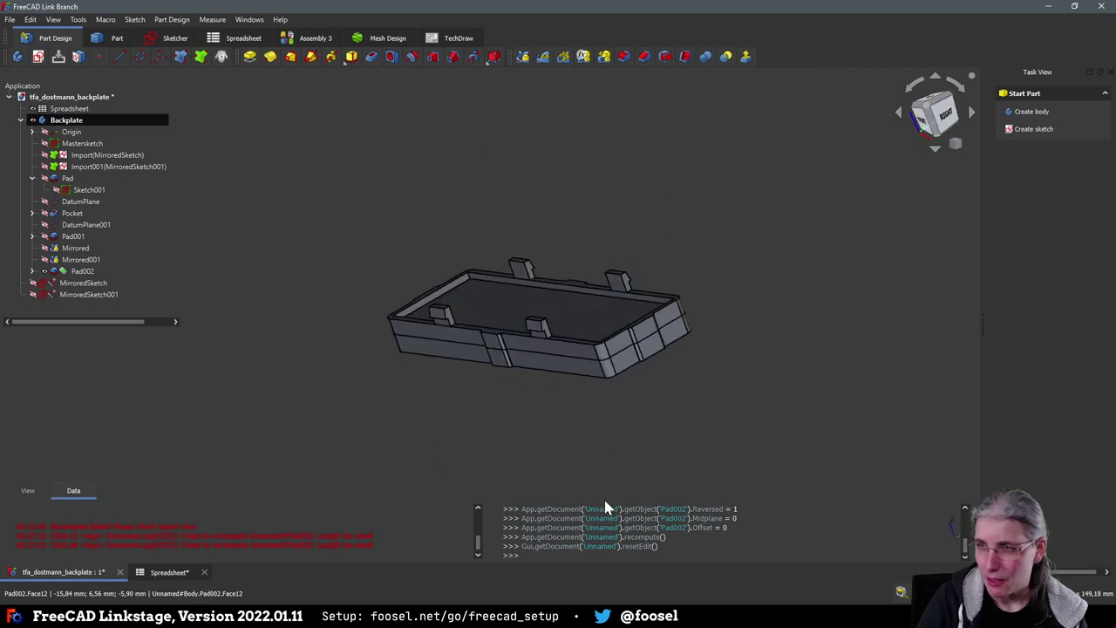
pyautogui.moveTo(431, 386); pyautogui.dragTo(759, 375, button='middle')
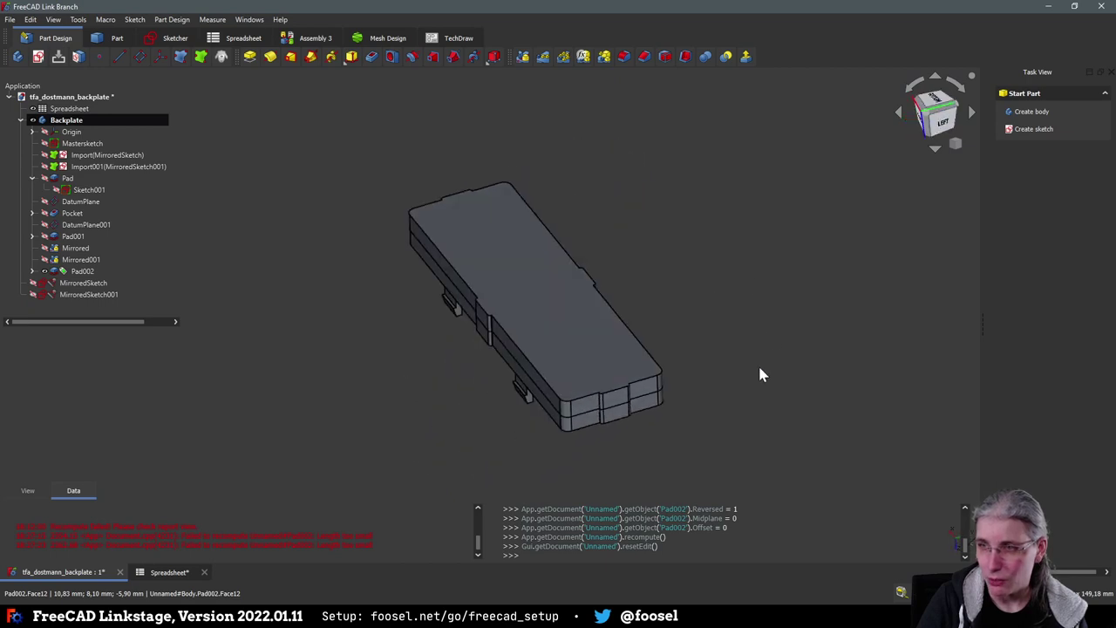
pyautogui.click(523, 251)
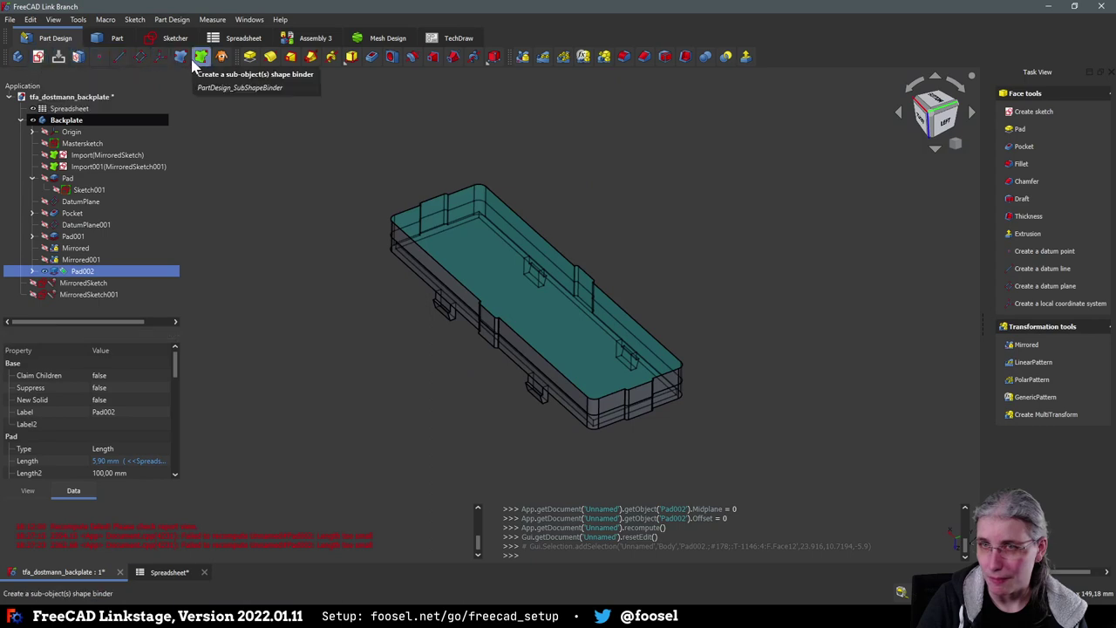
# Create and delete a trial sketch, then attach a datum plane to Pad002's top face
pyautogui.click(38, 57)
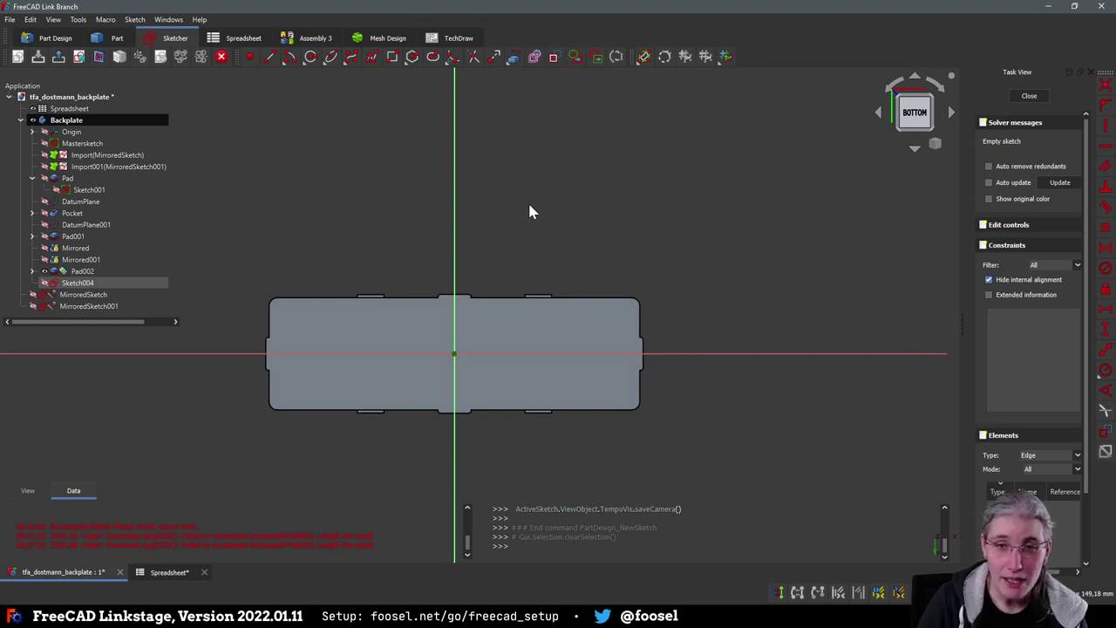
pyautogui.click(1031, 96)
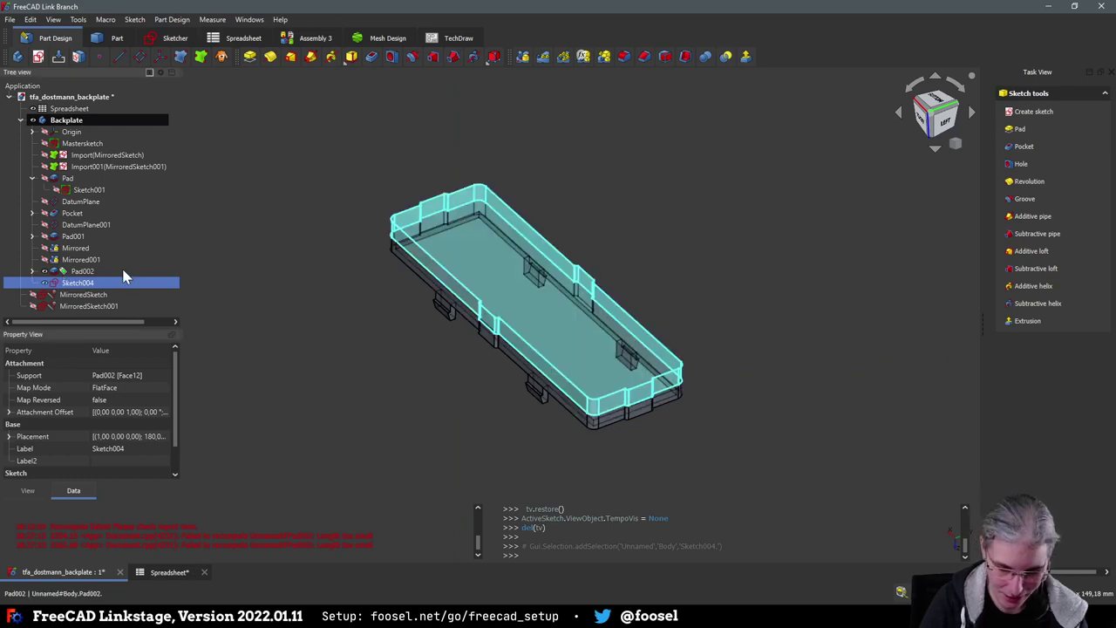
pyautogui.press('Delete')
pyautogui.click(517, 244)
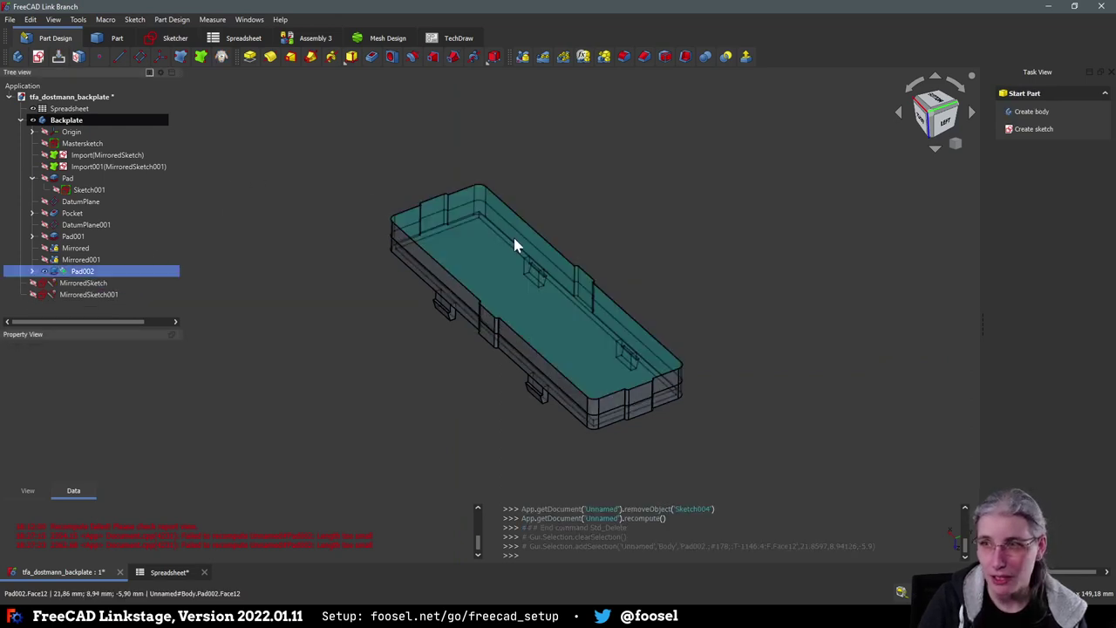
pyautogui.click(142, 60)
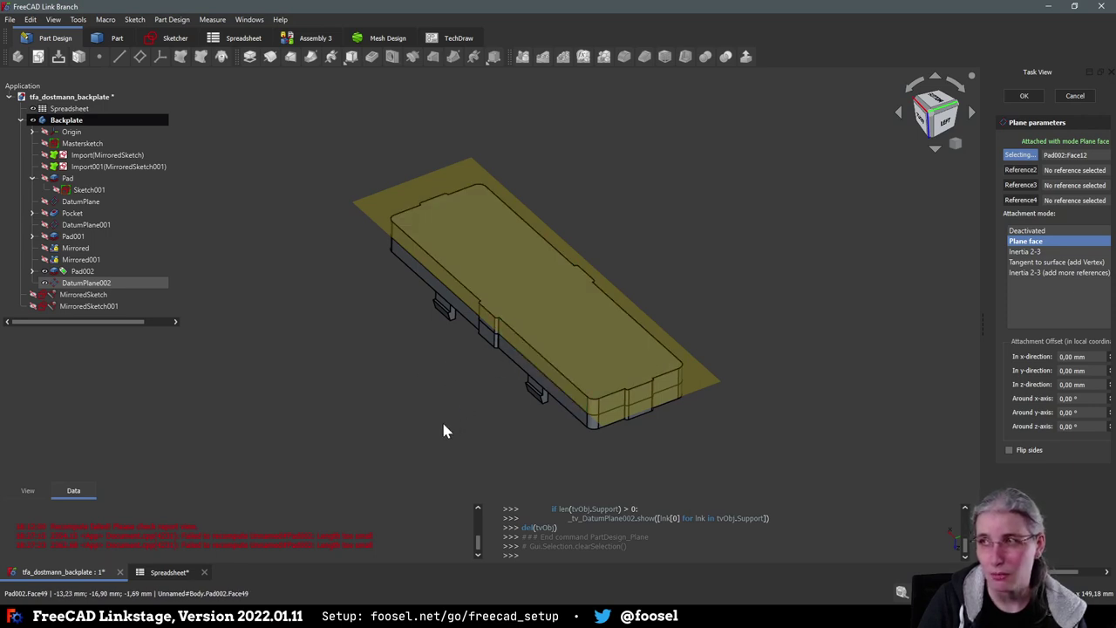
# Replace the datum plane with a fresh one attached to the XY_Plane
pyautogui.click(1075, 95)
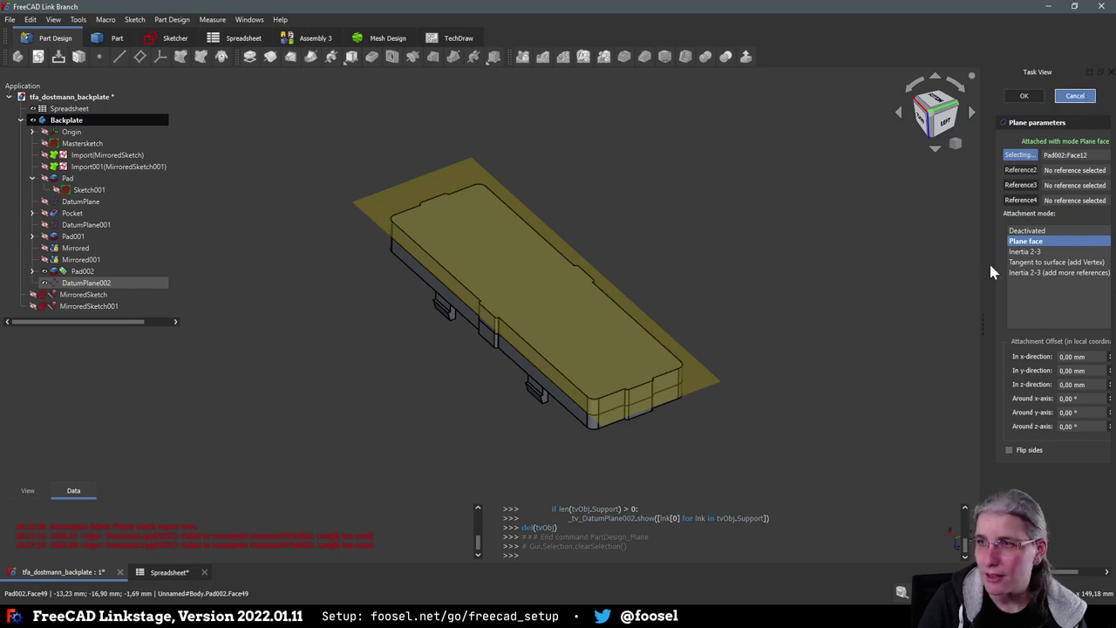
pyautogui.click(140, 283)
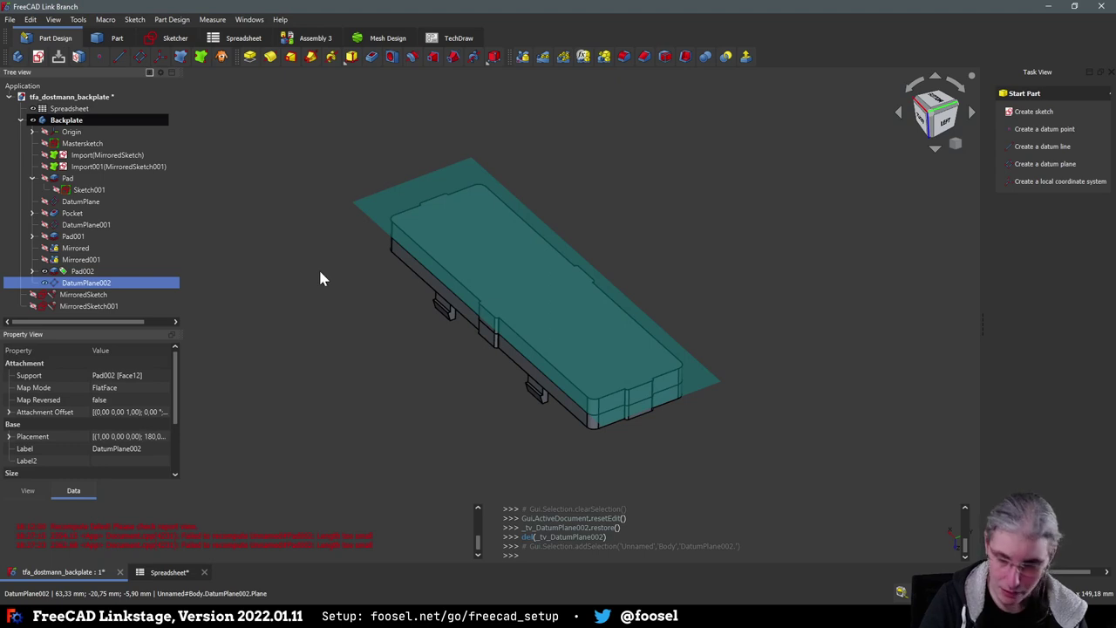
pyautogui.press('Delete')
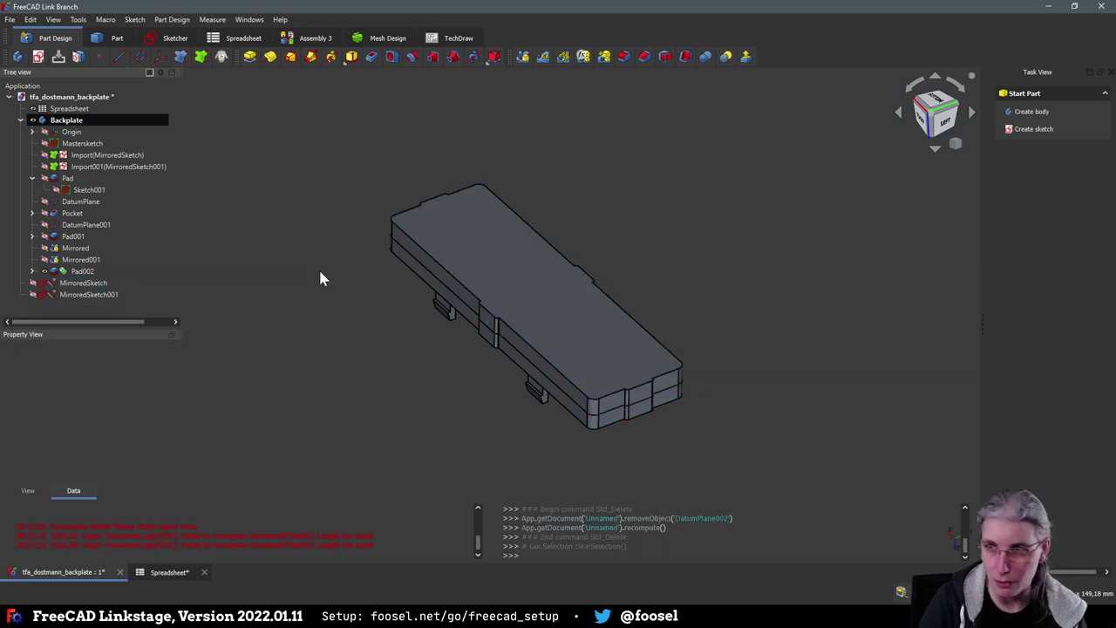
pyautogui.click(140, 56)
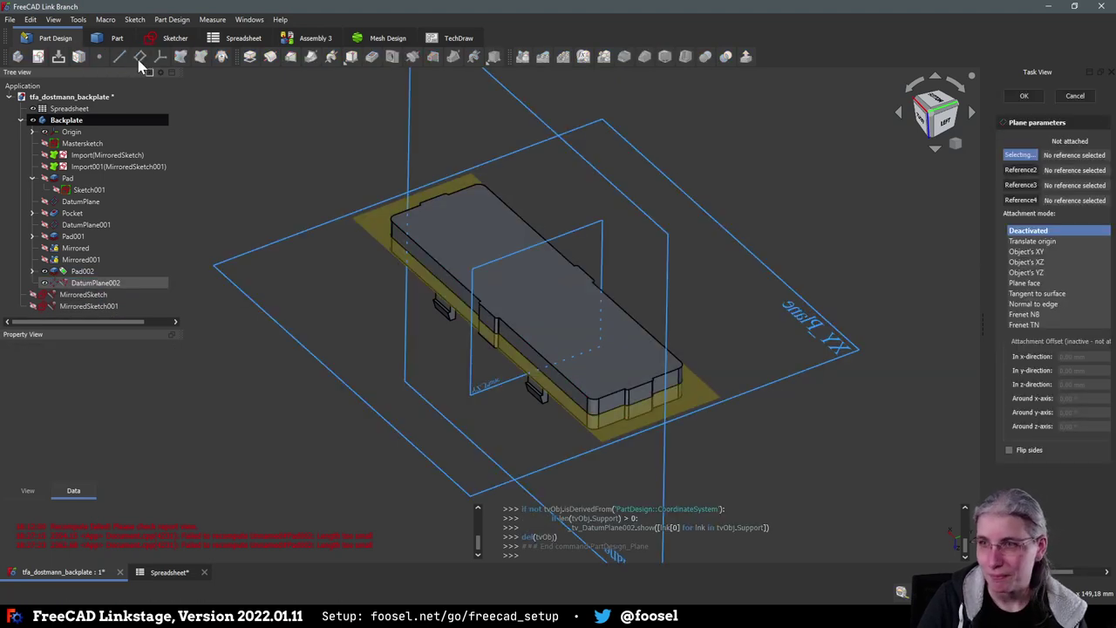
pyautogui.click(820, 330)
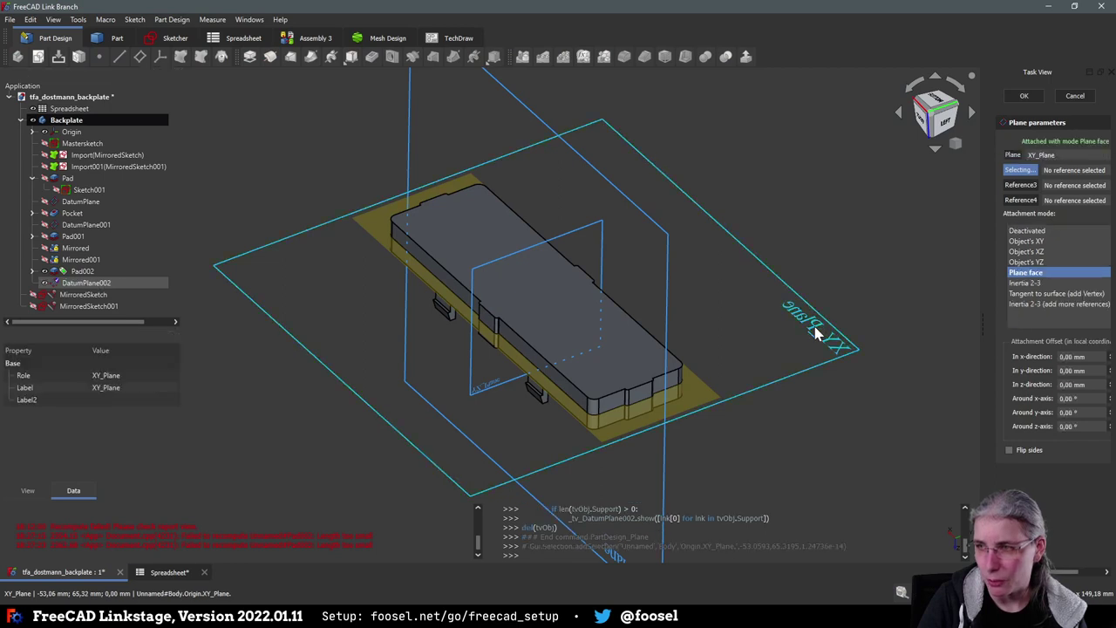
# Set the z offset formula to <<Spreadsheet>>.esp_height + <<Spreadsheet>>.plate_wall (9,70 mm)
pyautogui.click(1098, 389)
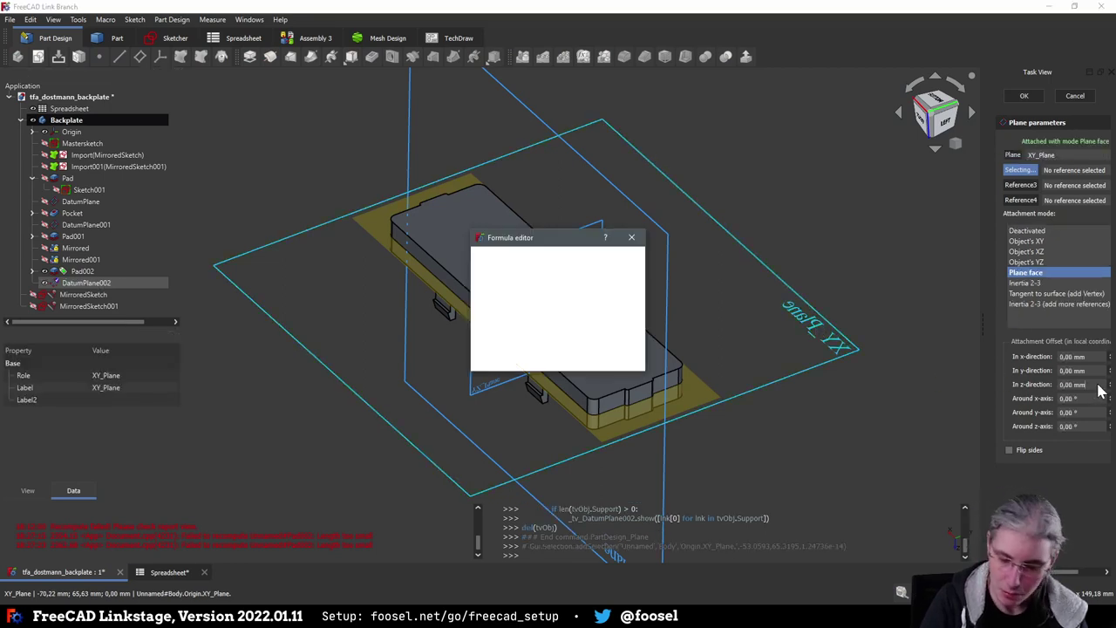
pyautogui.write('<<Spreadsheet>>')
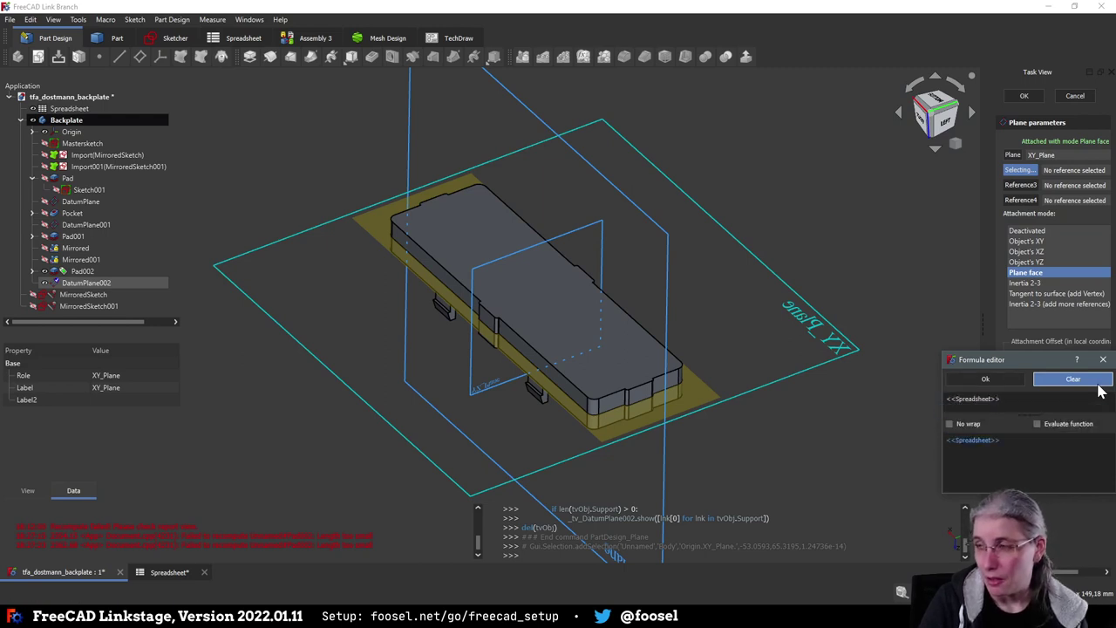
pyautogui.write('.esp_')
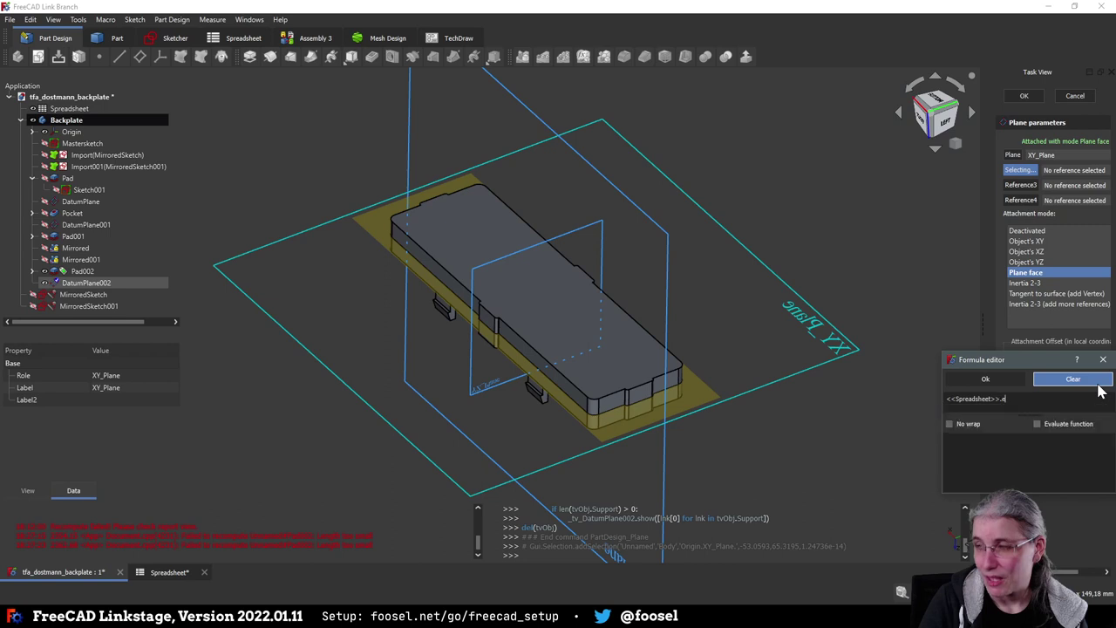
pyautogui.press('Down')
pyautogui.press('Down')
pyautogui.press('Return')
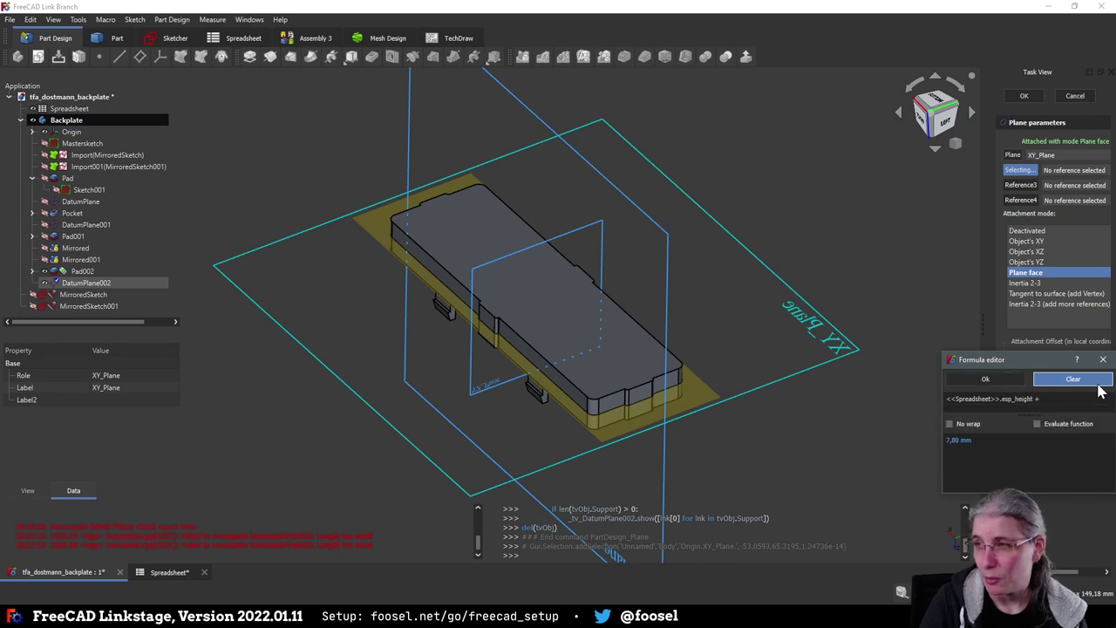
pyautogui.write('+ <<Sp')
pyautogui.press('Return')
pyautogui.write('.')
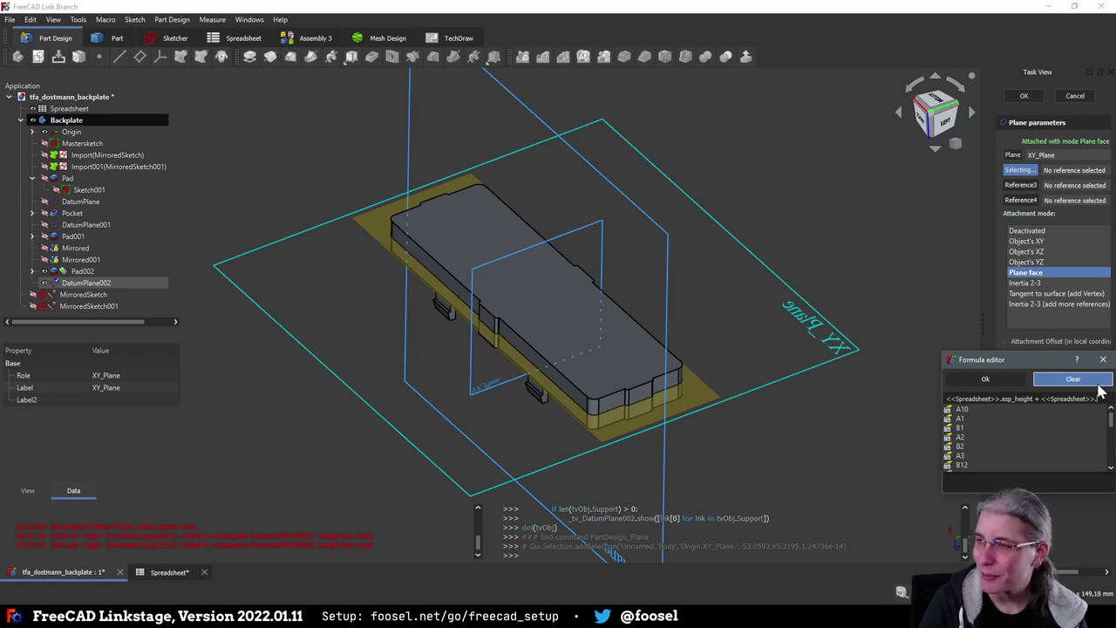
pyautogui.write('p')
pyautogui.press('Down')
pyautogui.press('Down')
pyautogui.press('Down')
pyautogui.press('Down')
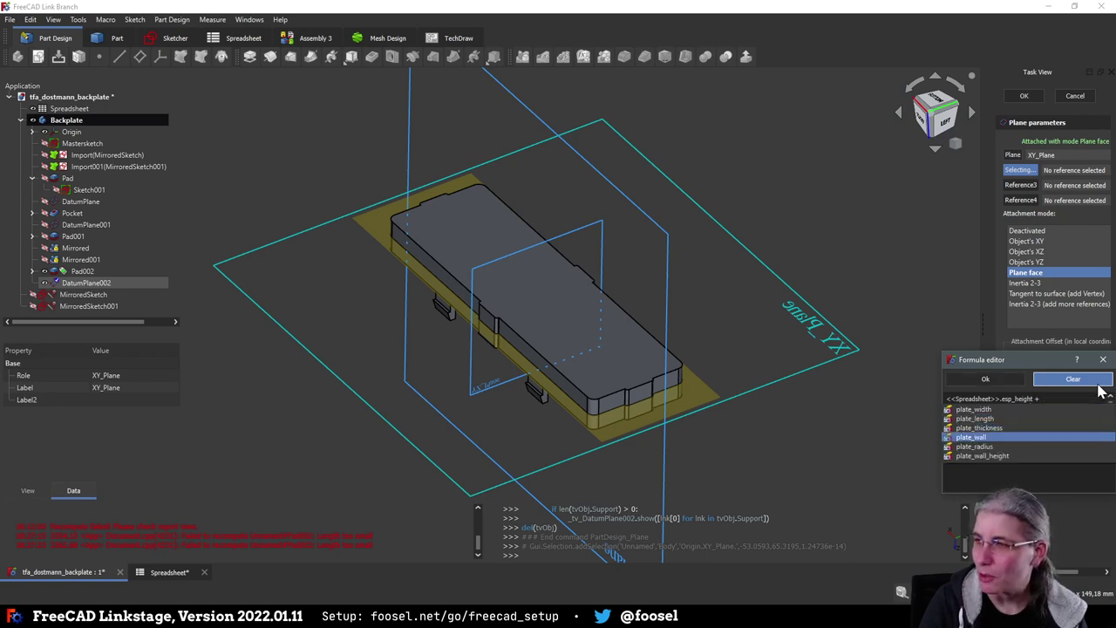
pyautogui.press('Return')
pyautogui.press('Return')
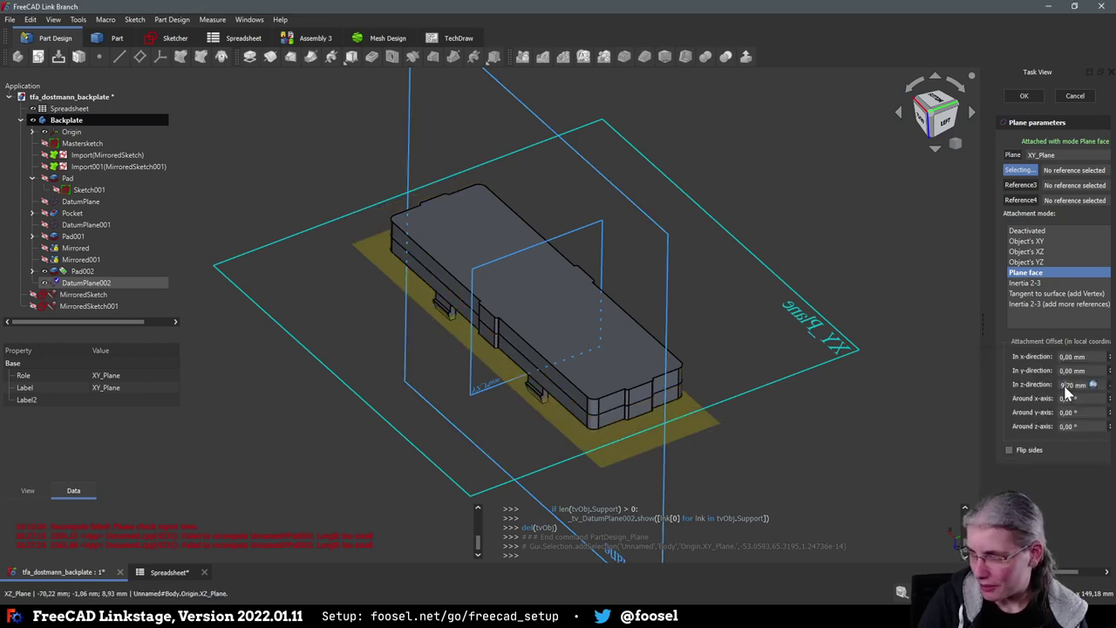
# Negate the z offset formula to -(esp_height + plate_wall), placing the plane at -9,70 mm
pyautogui.click(1097, 385)
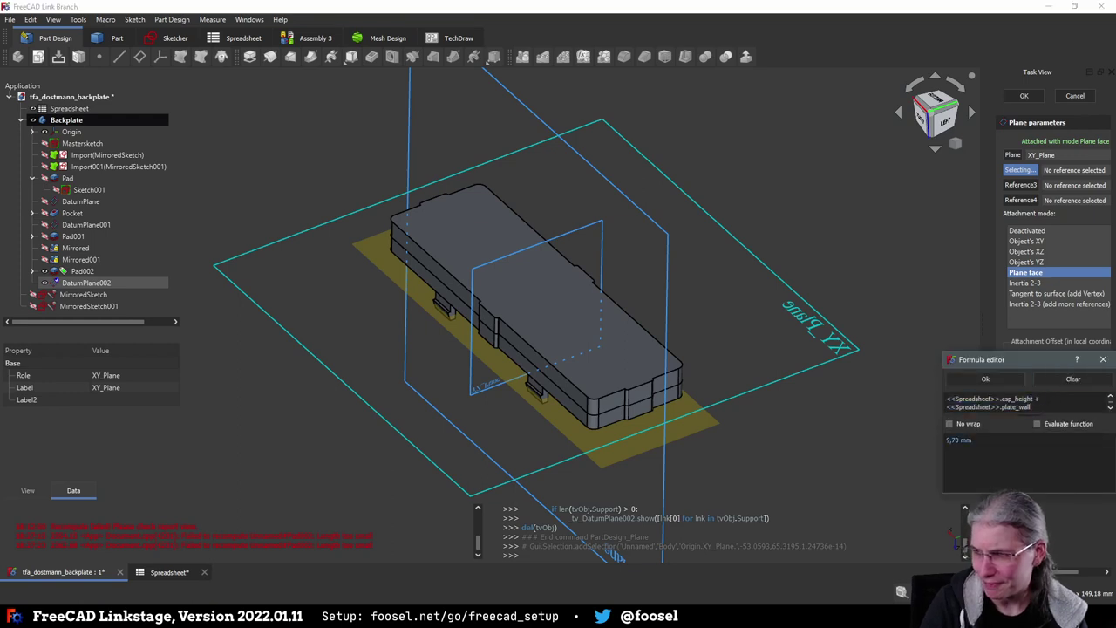
pyautogui.press('Home')
pyautogui.write('(')
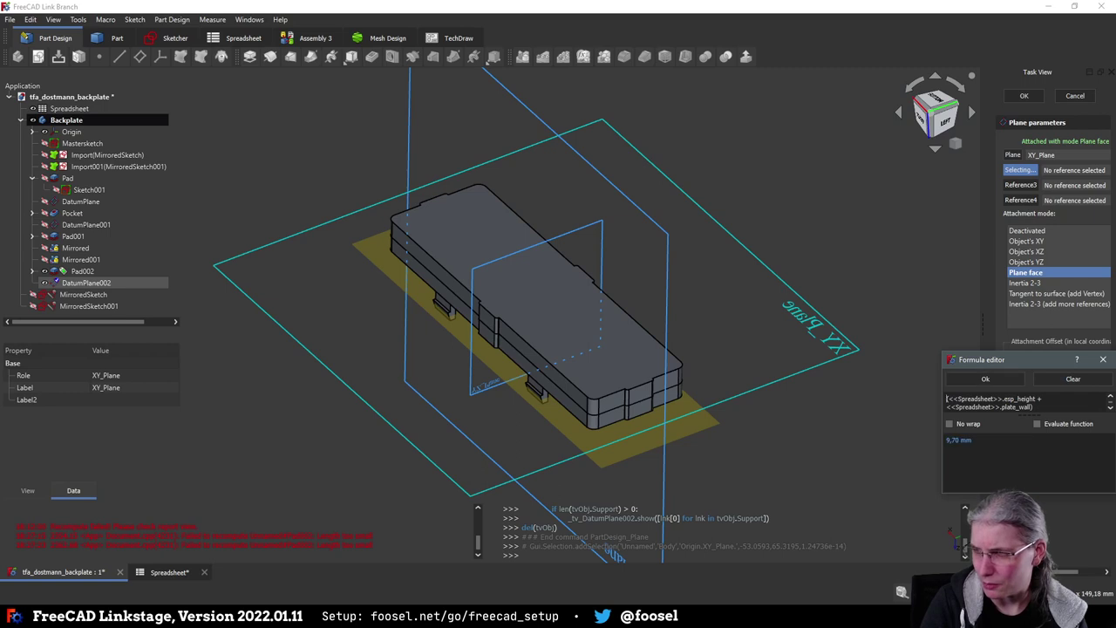
pyautogui.write('-')
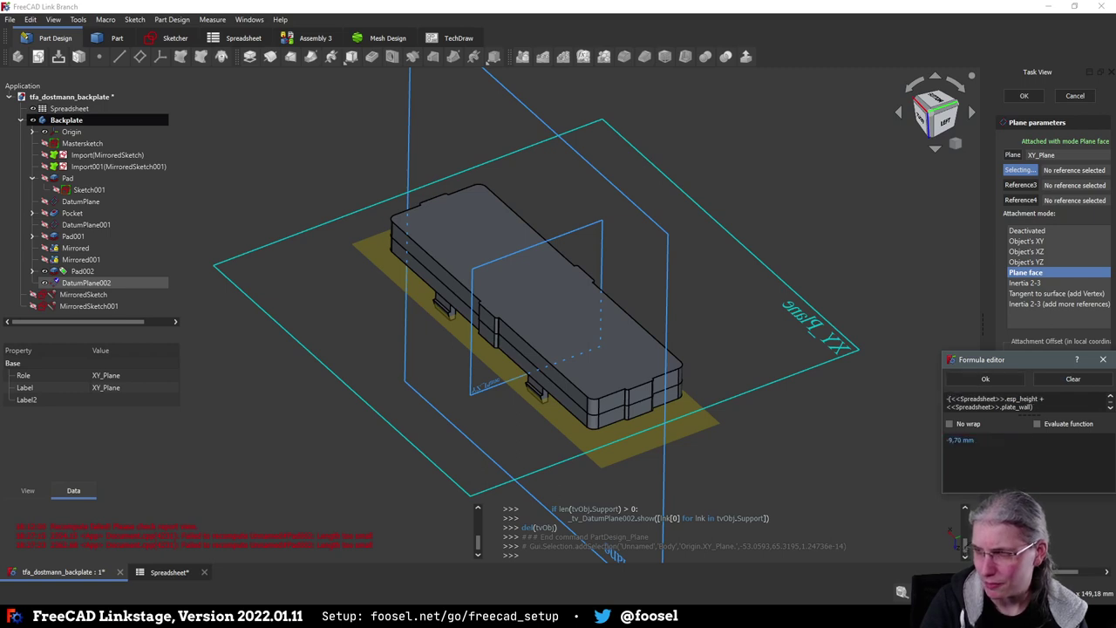
pyautogui.click(1016, 382)
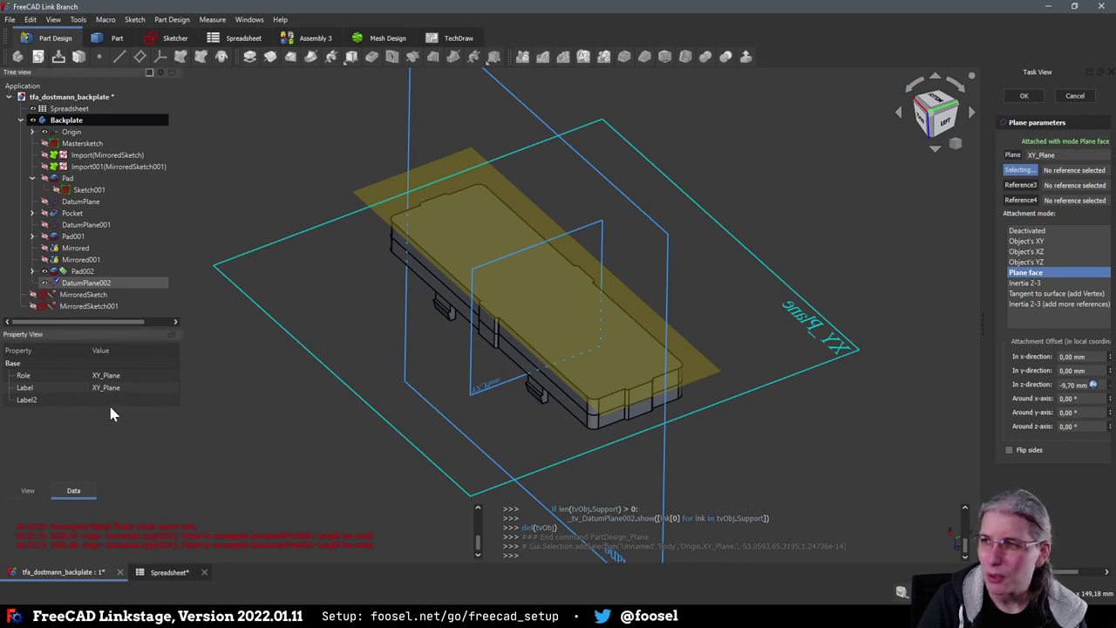
pyautogui.click(809, 459)
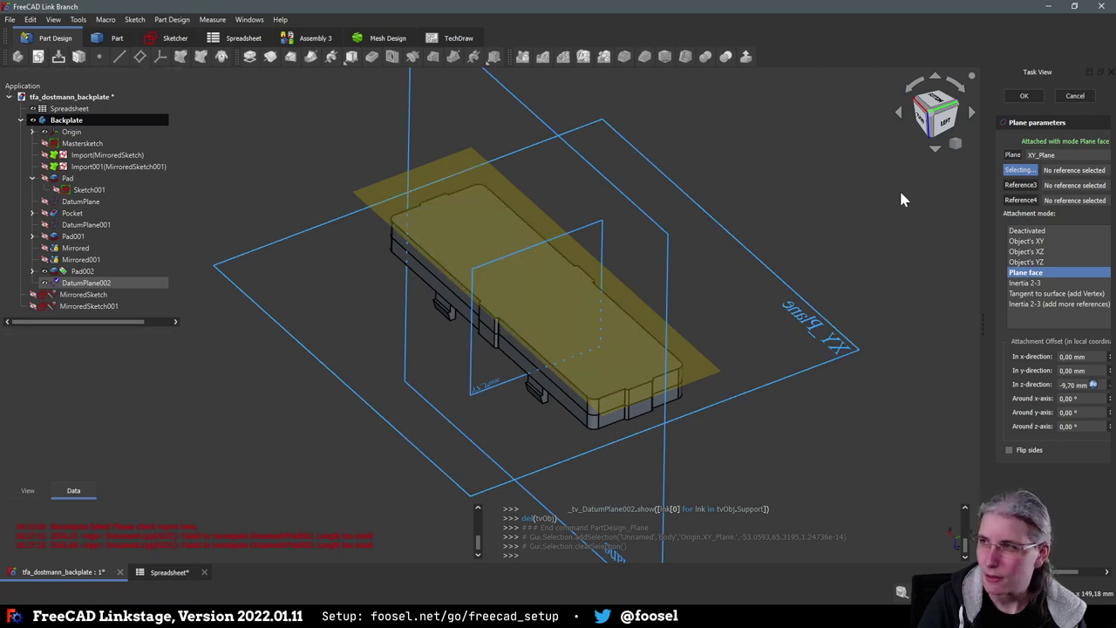
# Confirm the datum plane, then create Sketch004 attached to DatumPlane002 in Plane face mode
pyautogui.click(1034, 99)
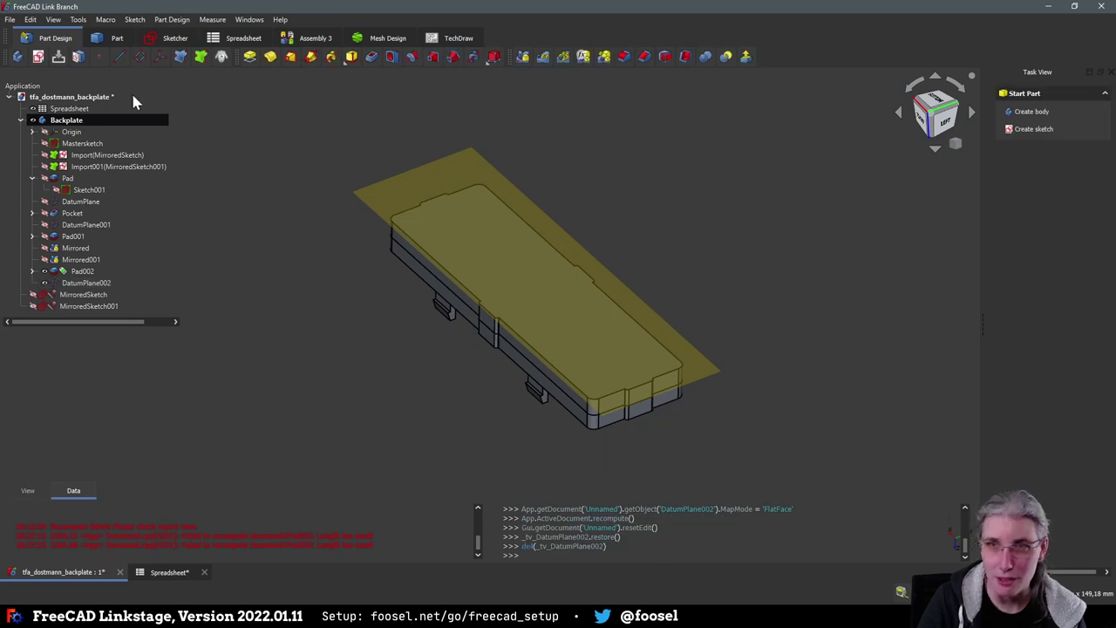
pyautogui.click(38, 56)
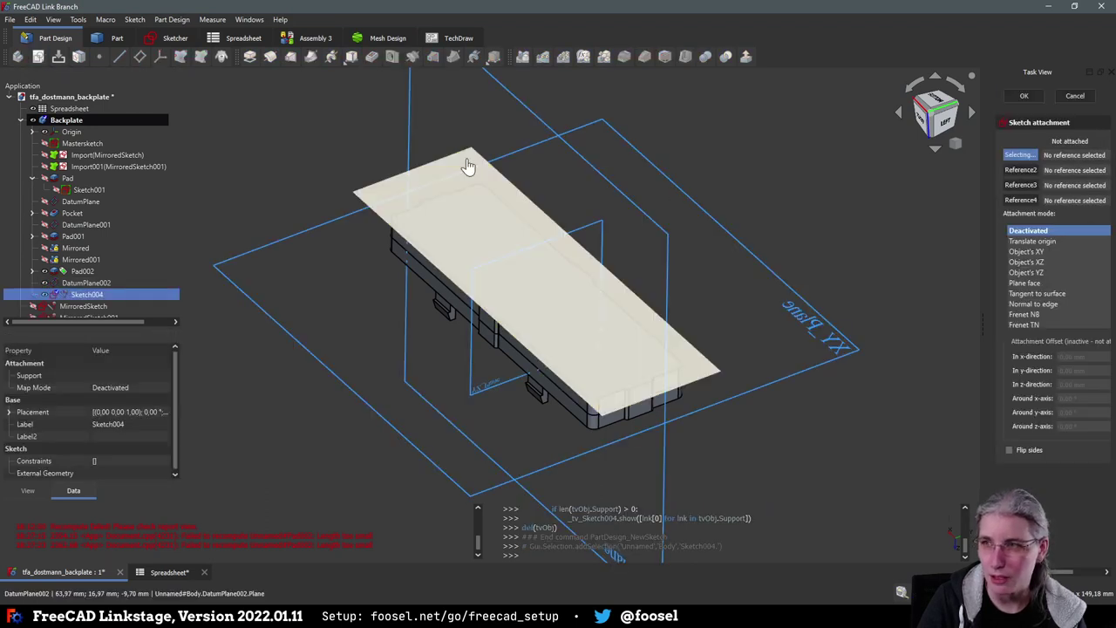
pyautogui.click(466, 167)
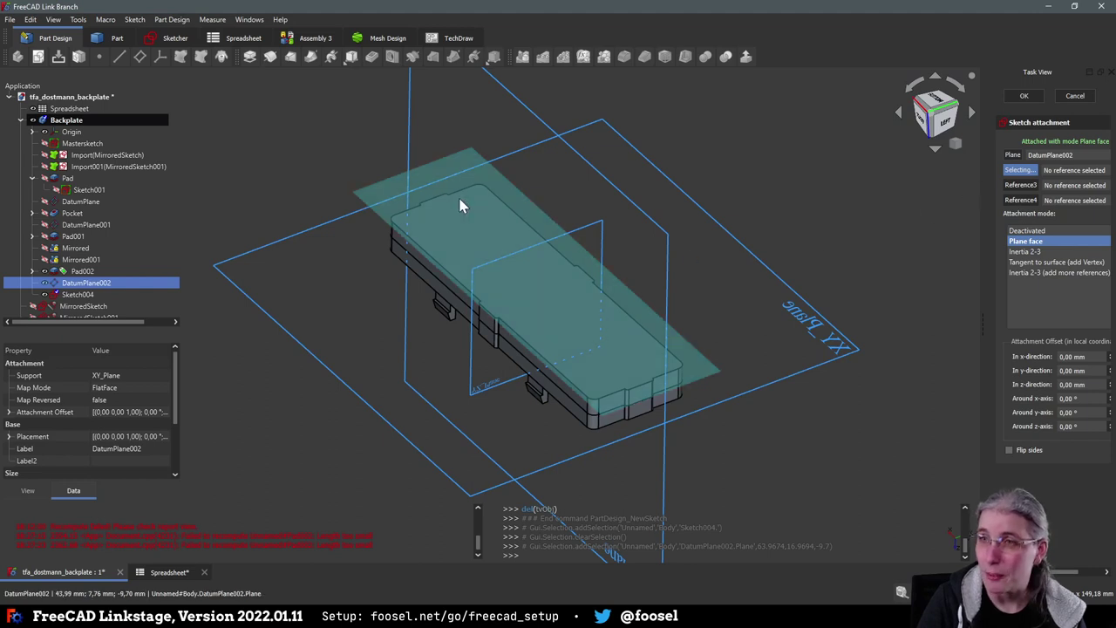
pyautogui.click(1034, 101)
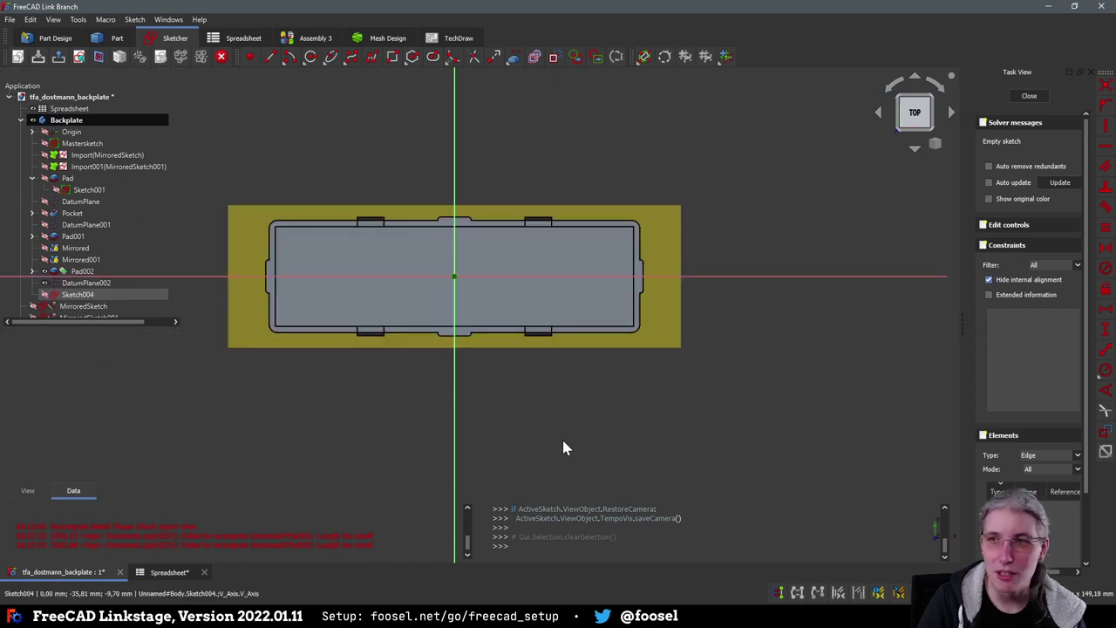
# Hide Pad002 and the datum plane, then zoom and pan to frame the Mastersketch outline
pyautogui.click(44, 274)
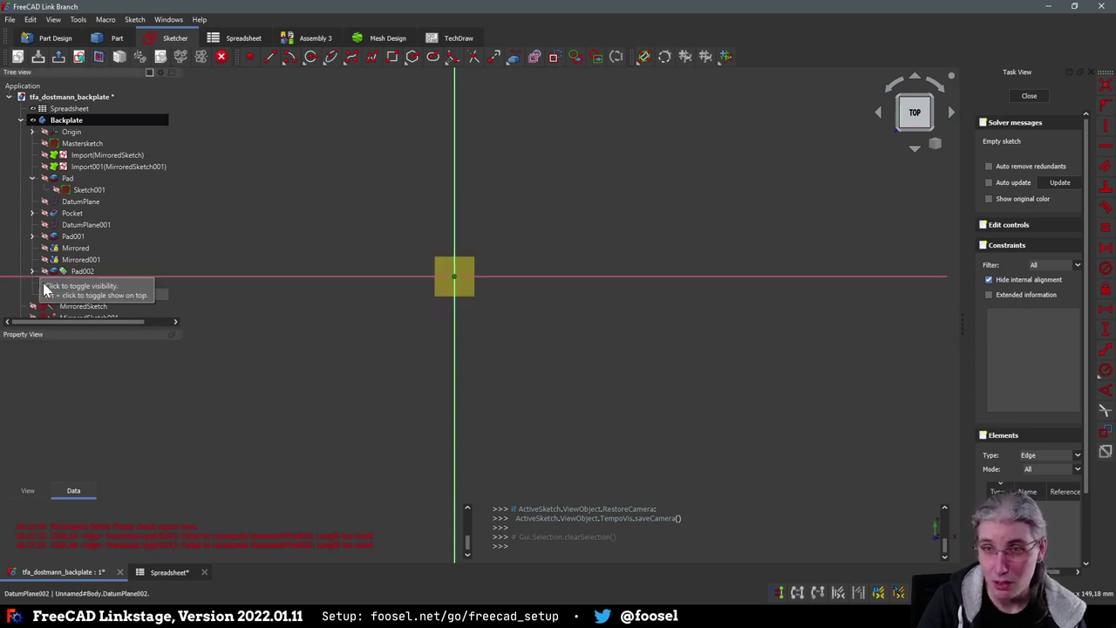
pyautogui.click(43, 284)
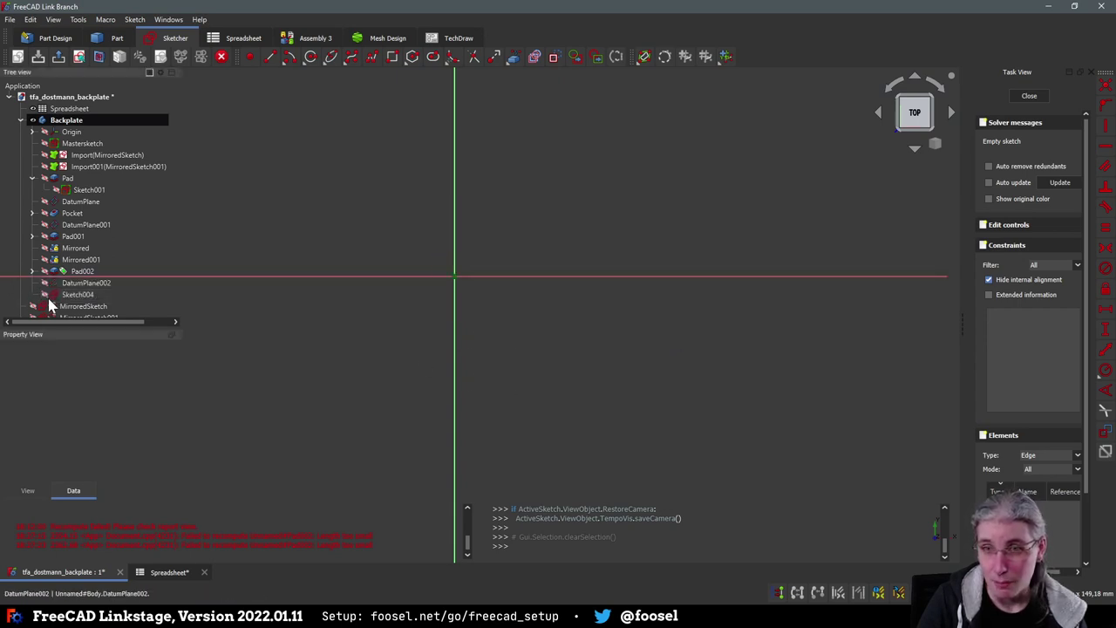
pyautogui.click(44, 273)
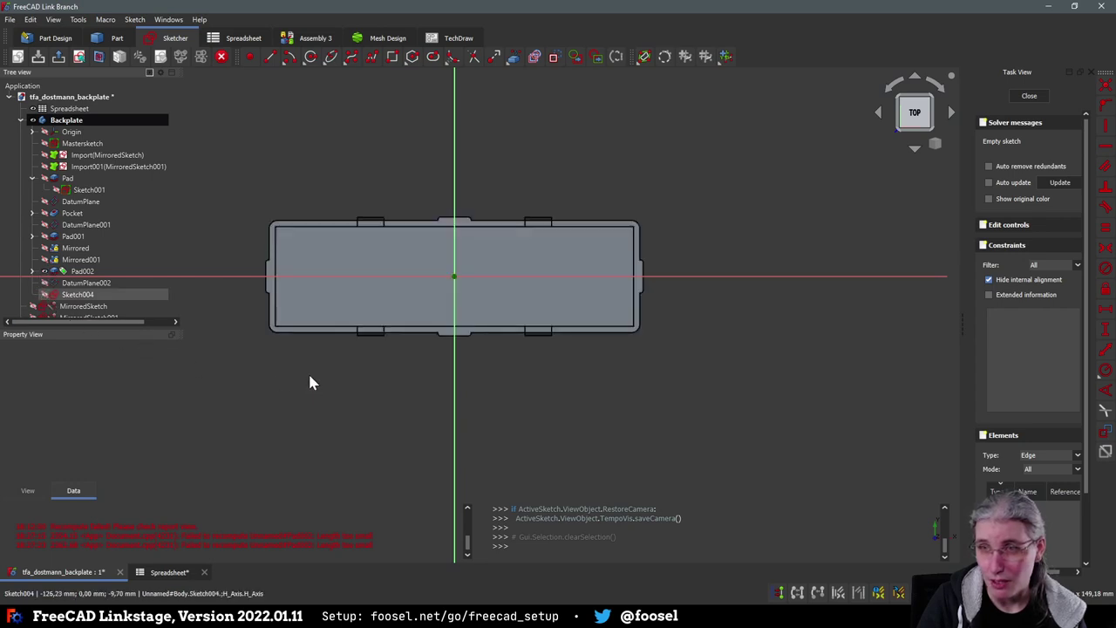
pyautogui.click(45, 273)
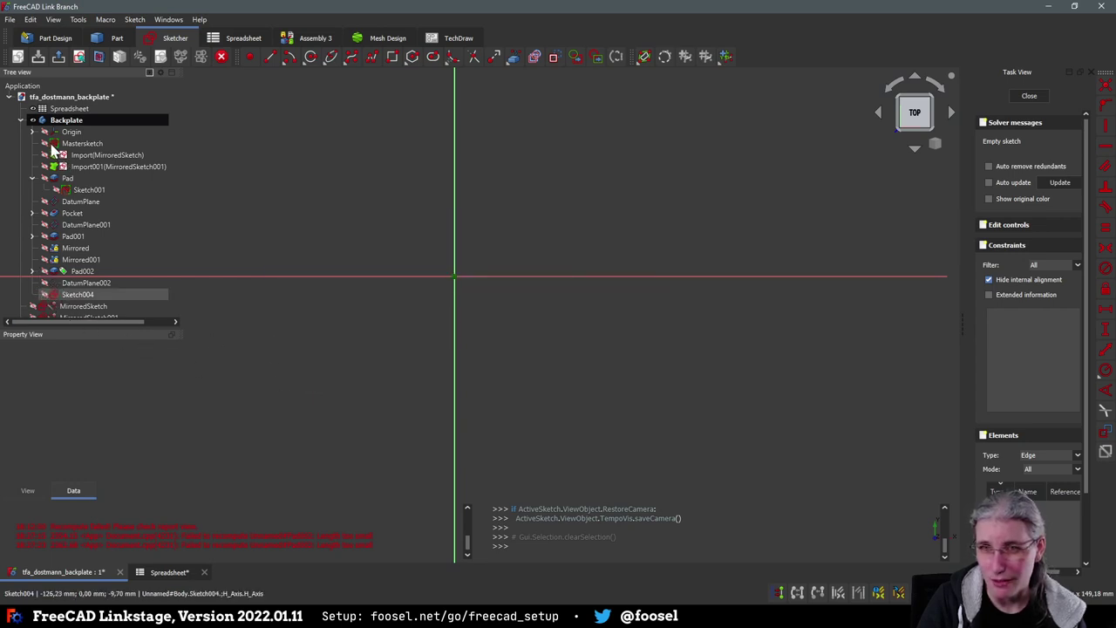
pyautogui.scroll(2, 439, 282)
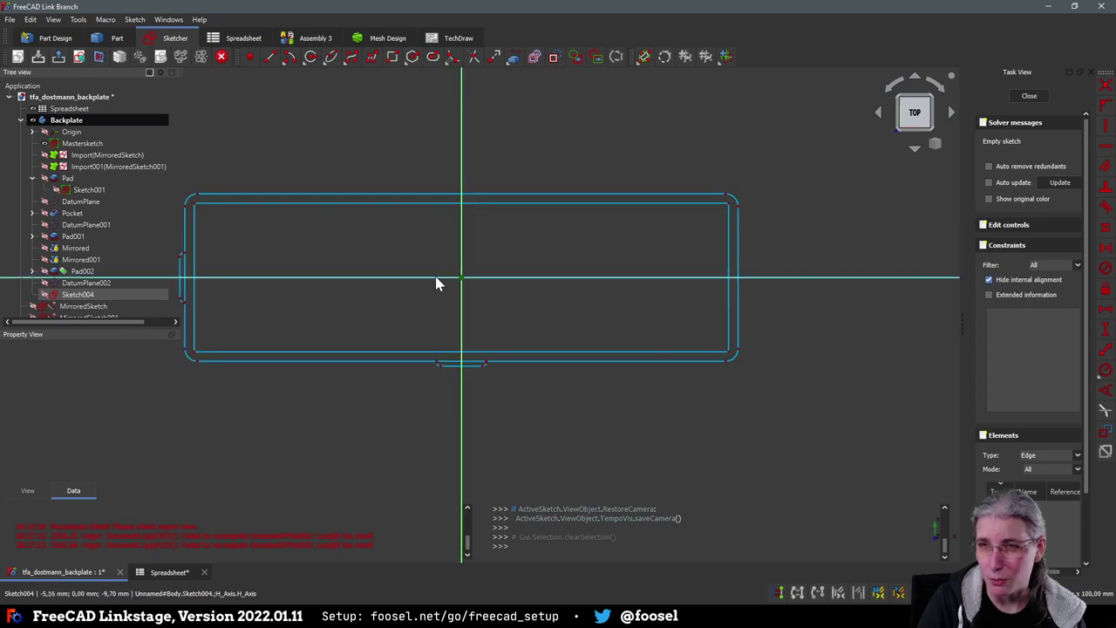
pyautogui.moveTo(393, 292); pyautogui.dragTo(416, 350, button='middle')
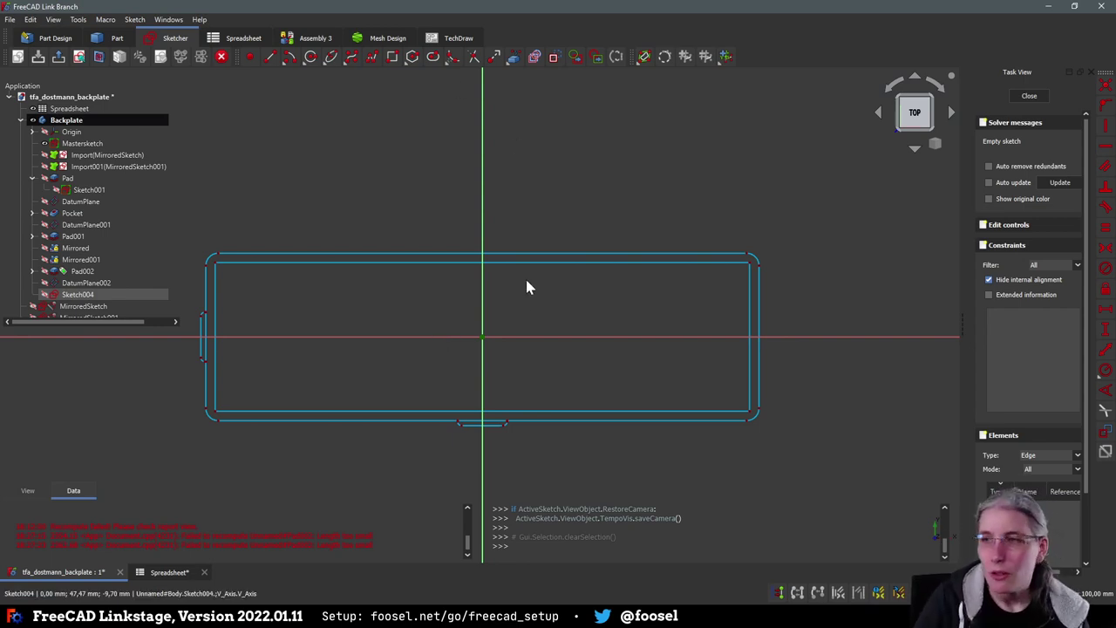
# Draw a rectangle inside the outline and make its right corners symmetric about the horizontal axis
pyautogui.click(393, 58)
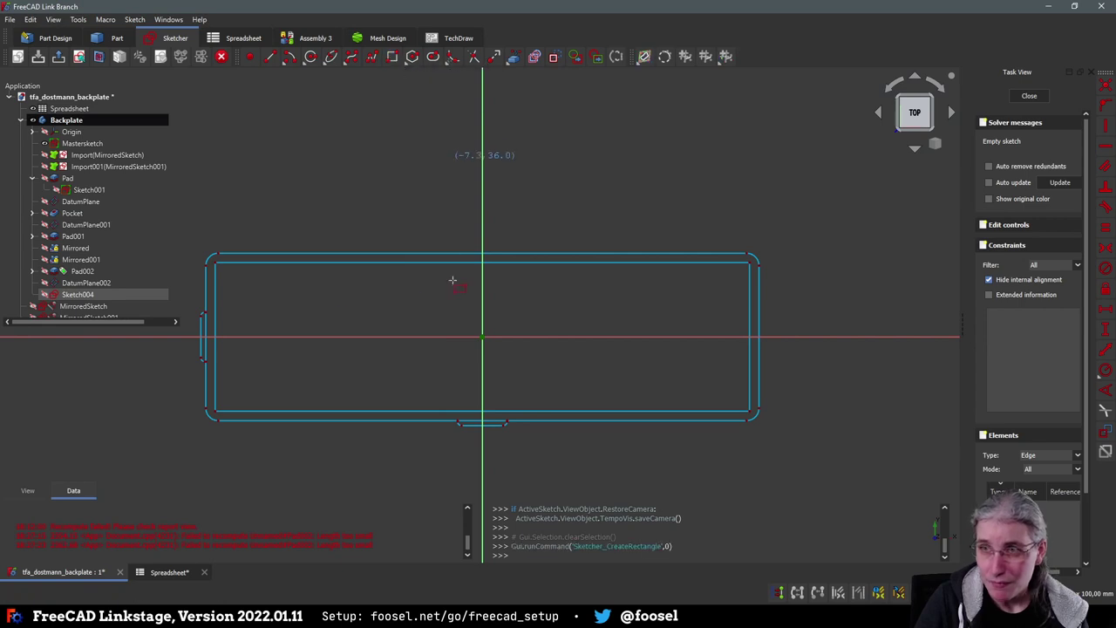
pyautogui.click(231, 280)
pyautogui.click(403, 386)
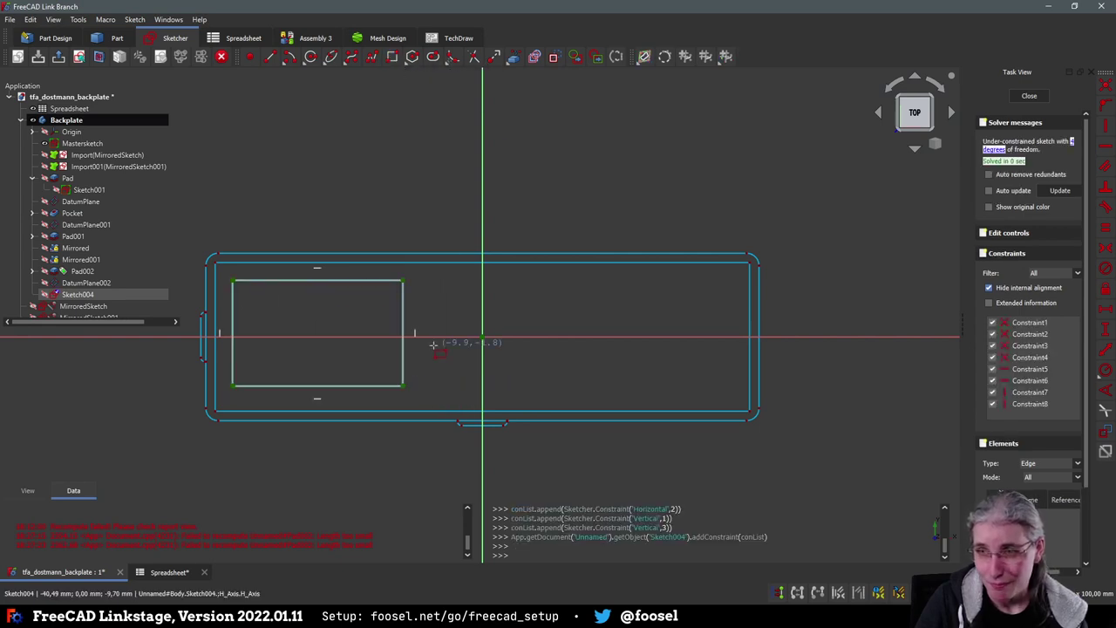
pyautogui.click(405, 349)
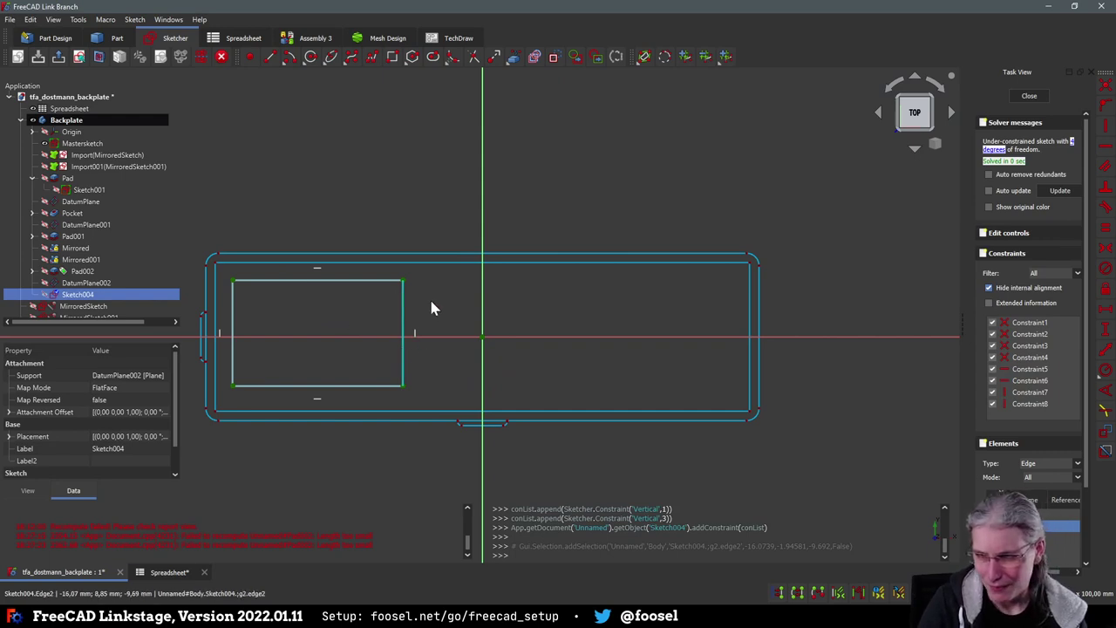
pyautogui.click(431, 307)
pyautogui.click(402, 385)
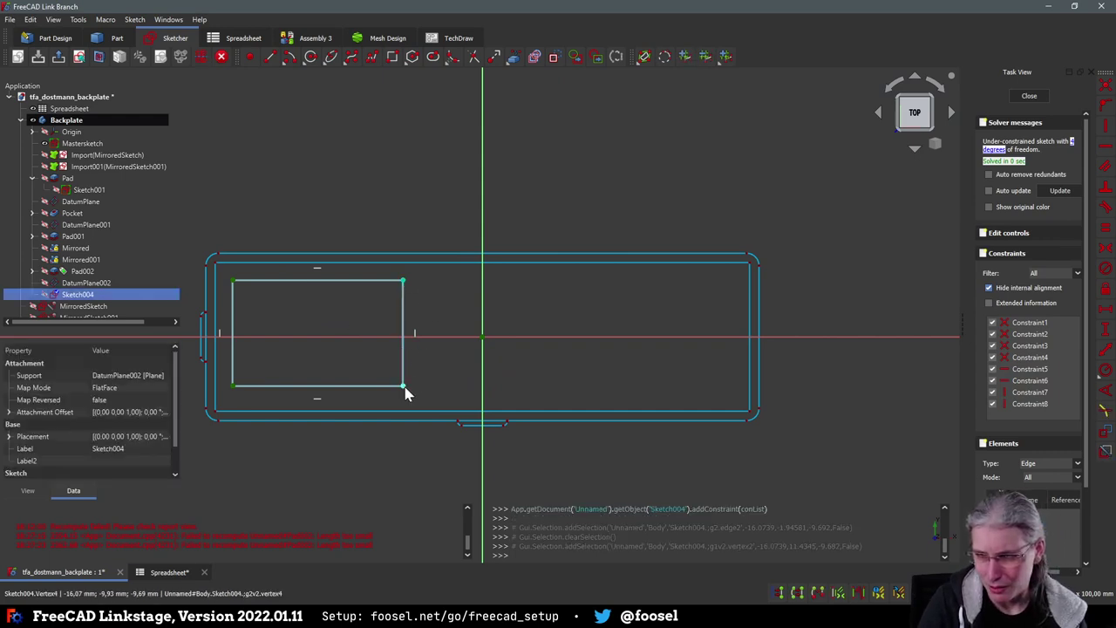
pyautogui.click(404, 386)
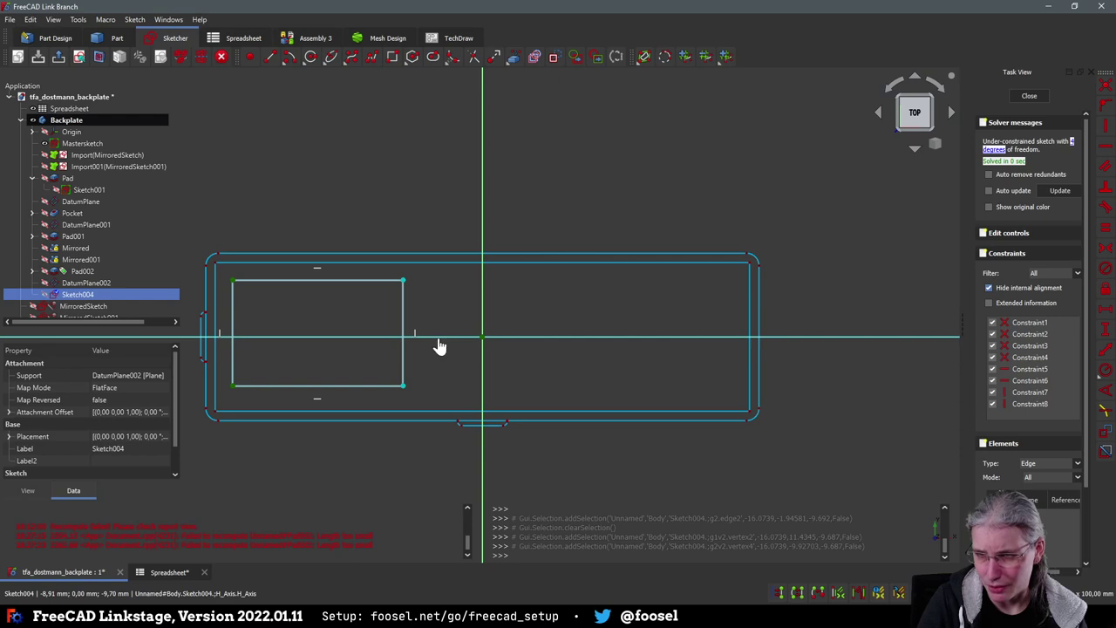
pyautogui.click(438, 338)
pyautogui.press('s')
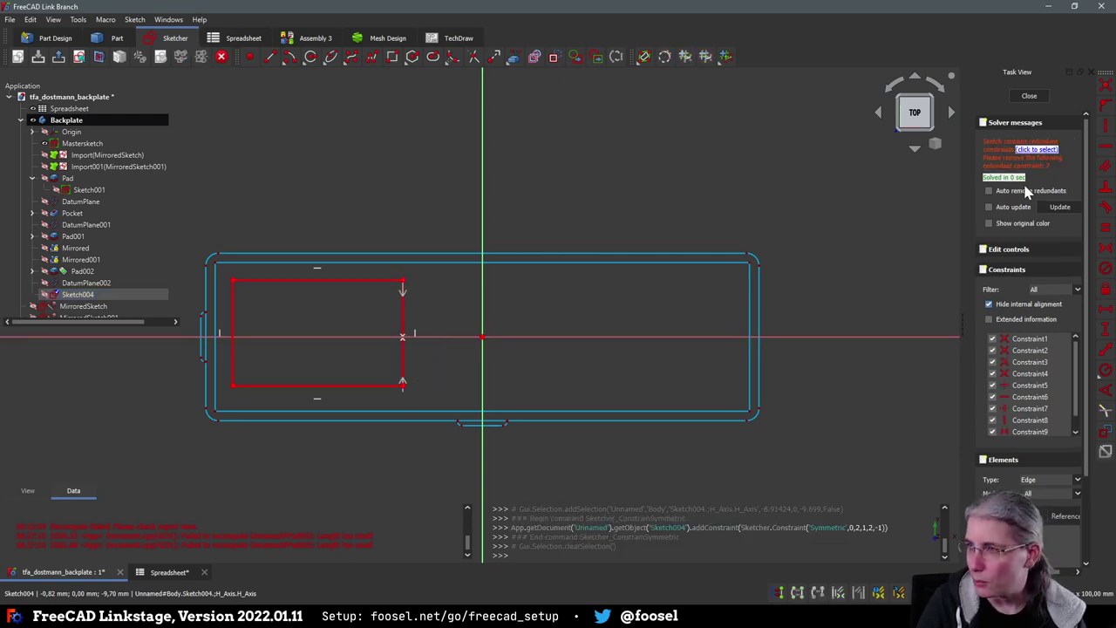
pyautogui.click(1037, 150)
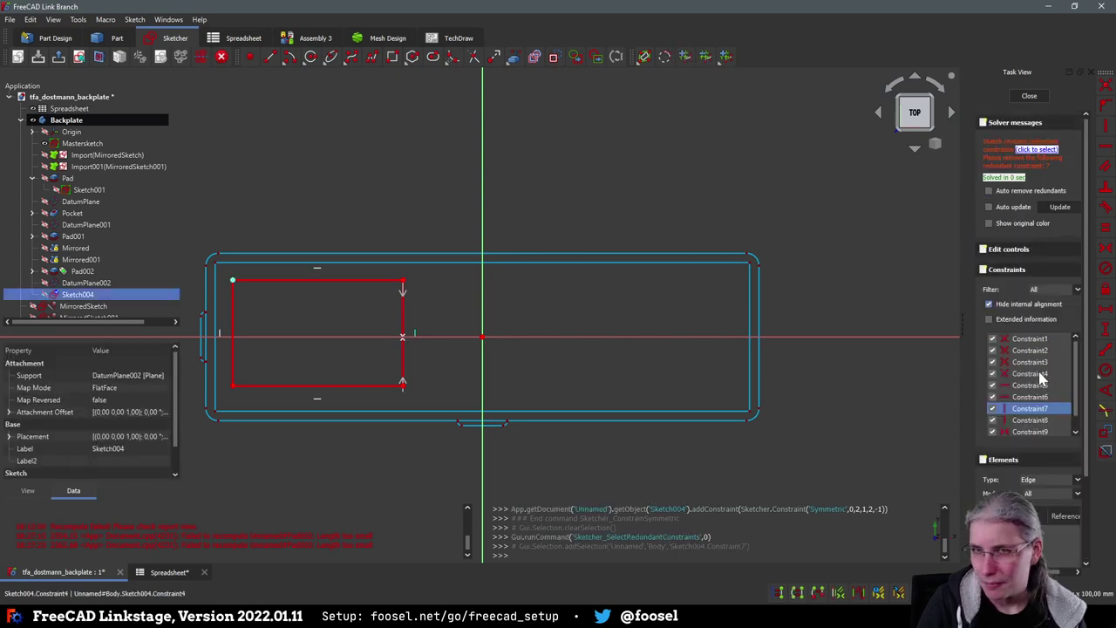
# Reopen Sketch004 and undo the symmetric constraint to clear the redundancy
pyautogui.press('Escape')
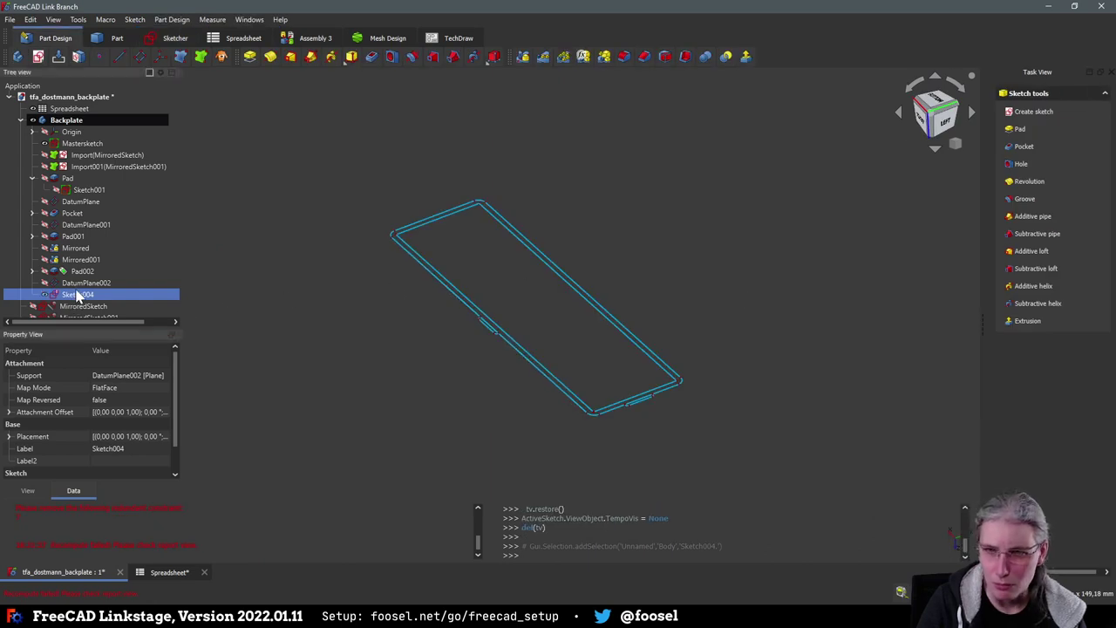
pyautogui.moveTo(85, 304)
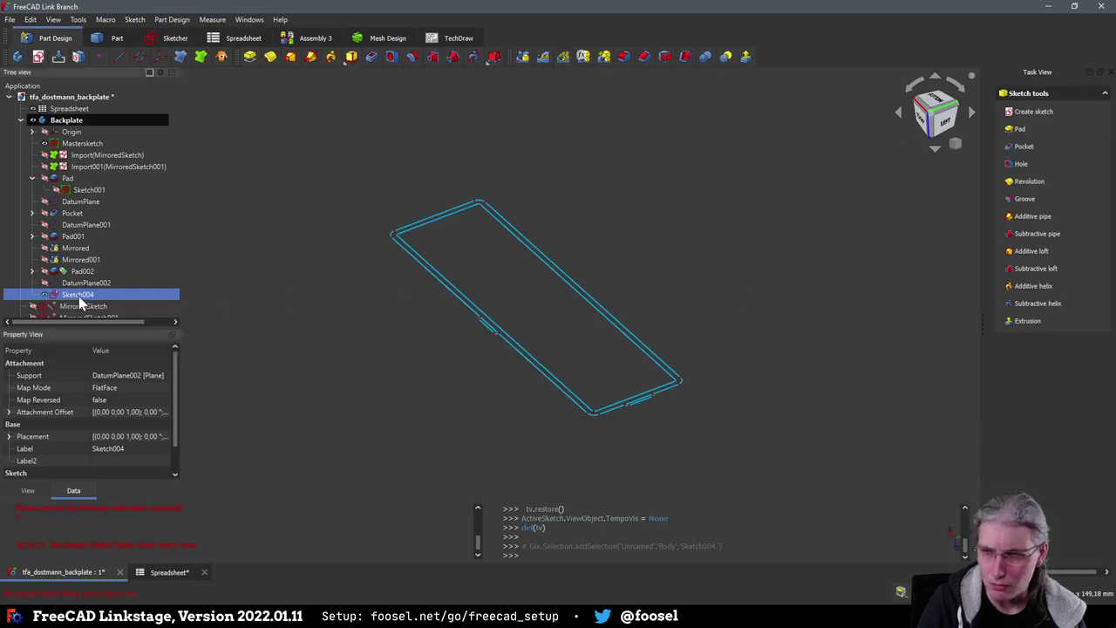
pyautogui.doubleClick(79, 298)
pyautogui.hotkey('ctrl', 'z')
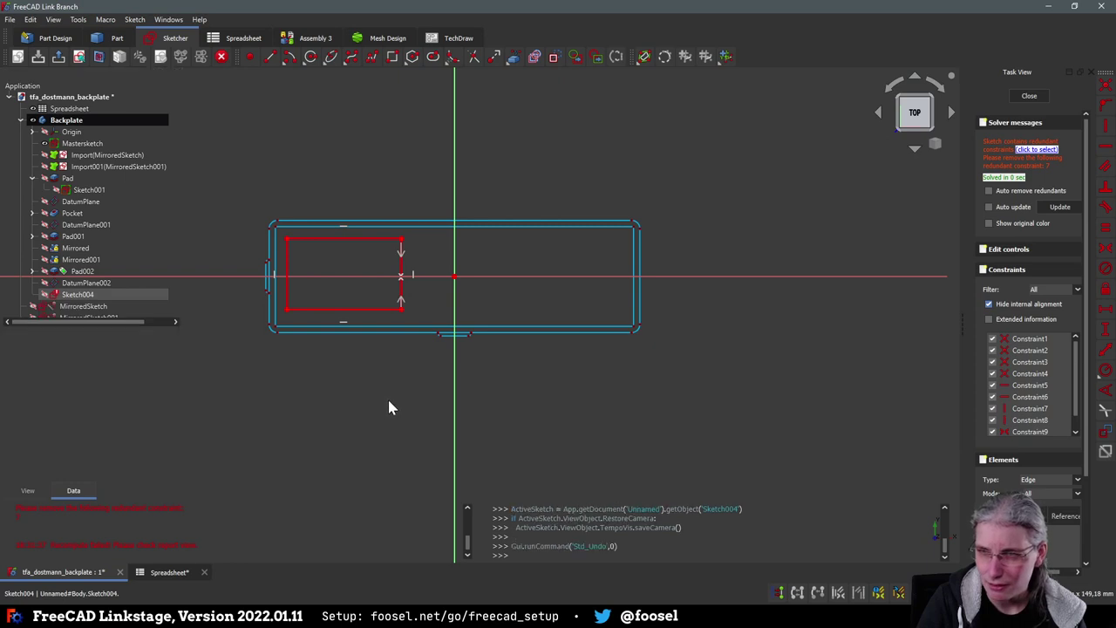
pyautogui.hotkey('ctrl', 'z')
# Reapply right-corner symmetry about the horizontal axis and delete the redundant constraint
pyautogui.click(400, 299)
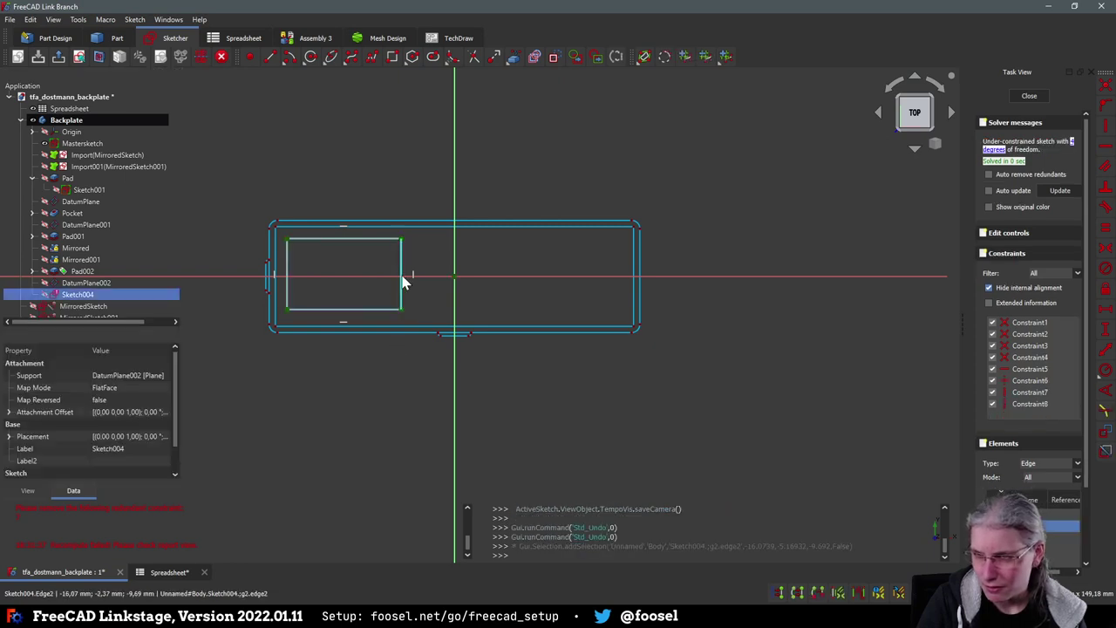
pyautogui.click(408, 251)
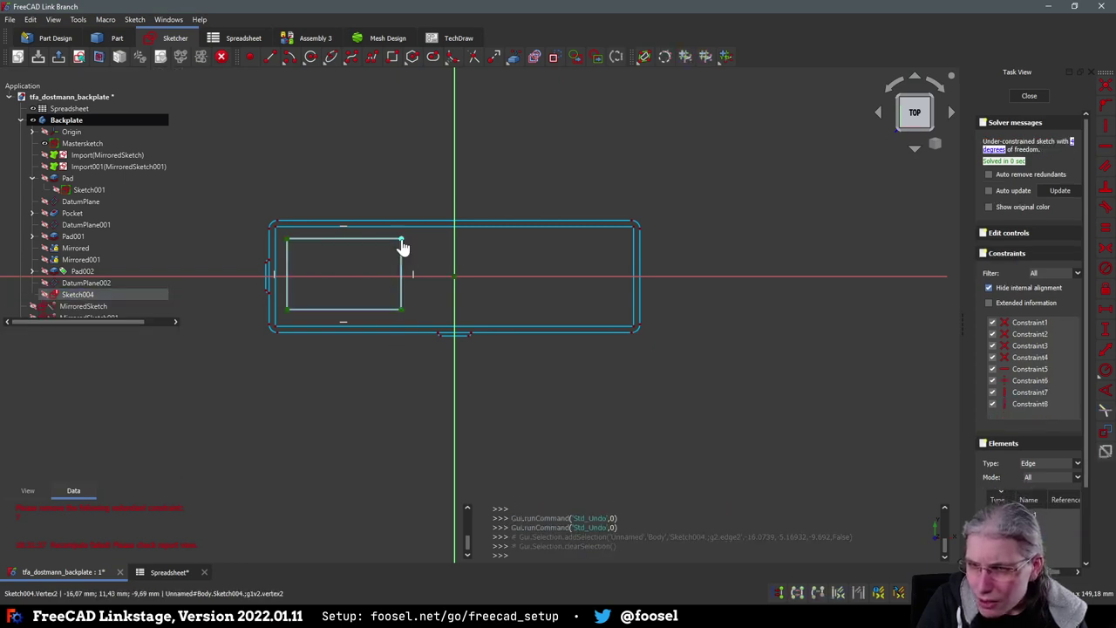
pyautogui.click(401, 240)
pyautogui.click(400, 310)
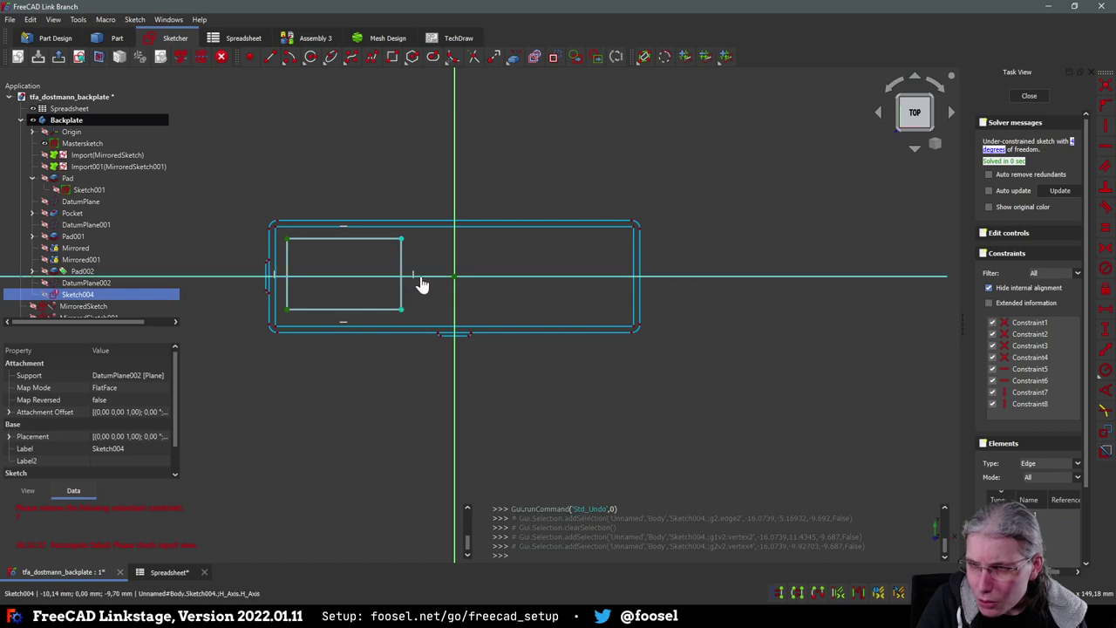
pyautogui.click(418, 277)
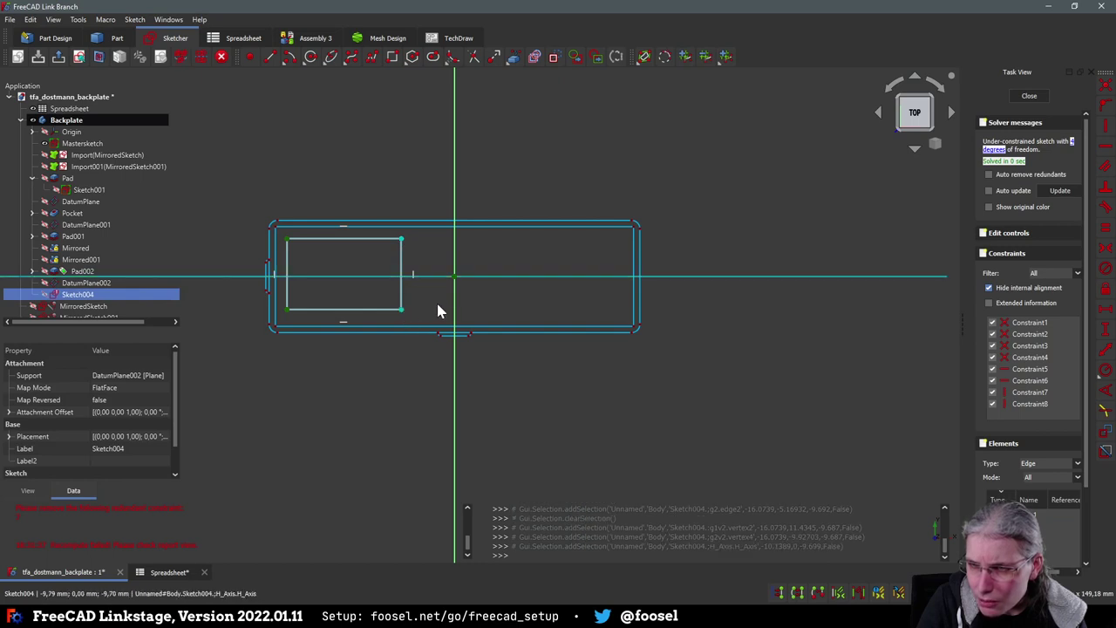
pyautogui.press('s')
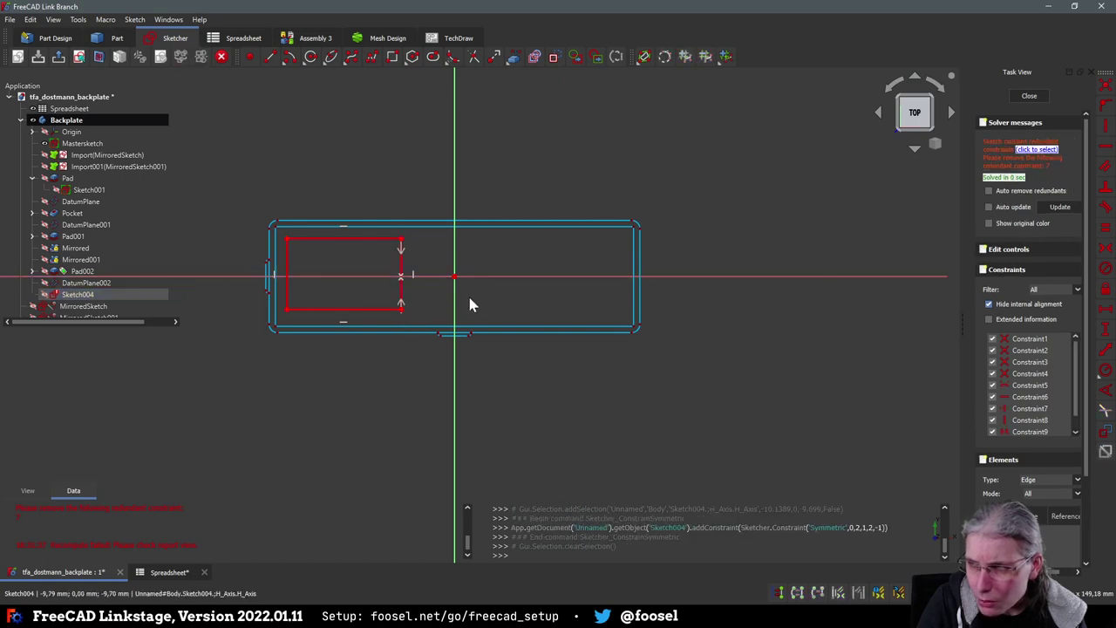
pyautogui.click(1035, 149)
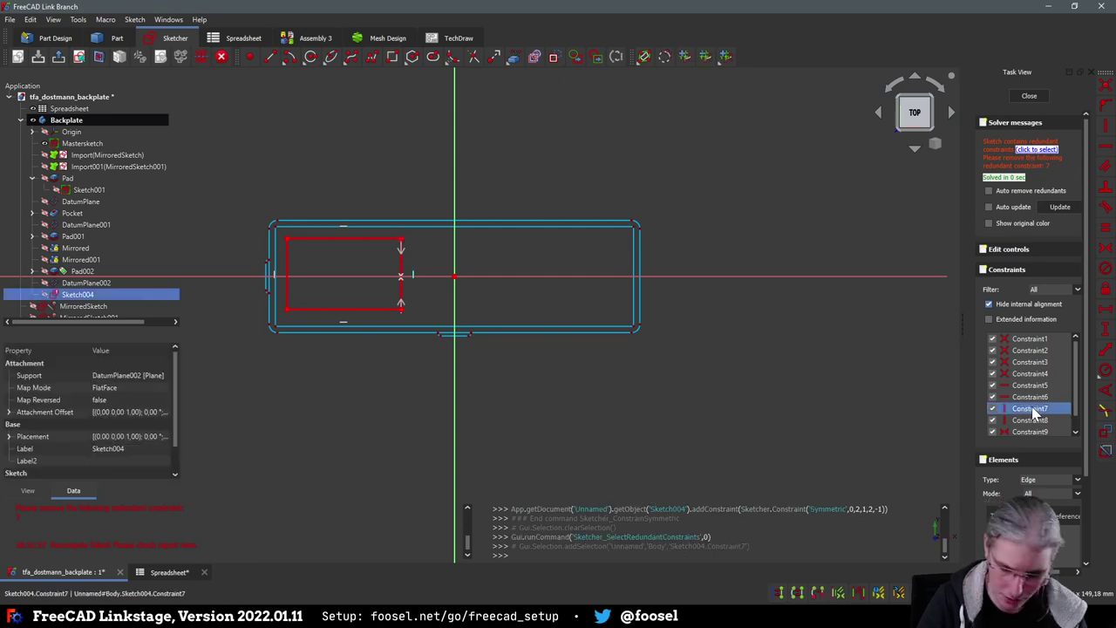
pyautogui.press('Delete')
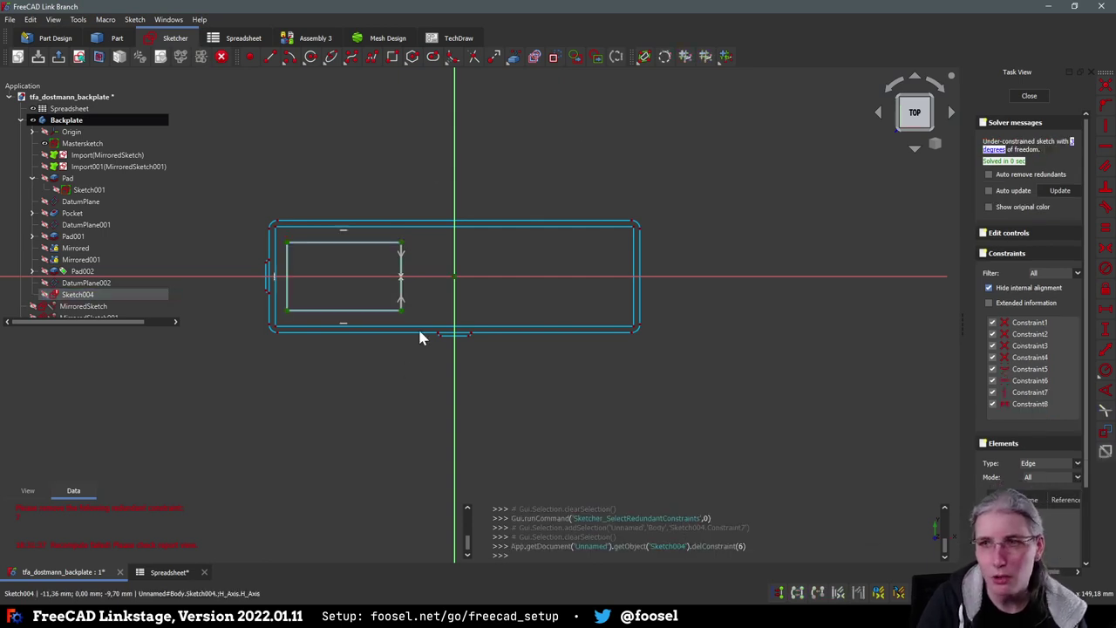
# Widen the rectangle and start a horizontal length constraint on its right edge
pyautogui.moveTo(407, 324)
pyautogui.mouseDown()
pyautogui.moveTo(424, 309)
pyautogui.moveTo(444, 319)
pyautogui.moveTo(423, 322)
pyautogui.moveTo(421, 311)
pyautogui.mouseUp()
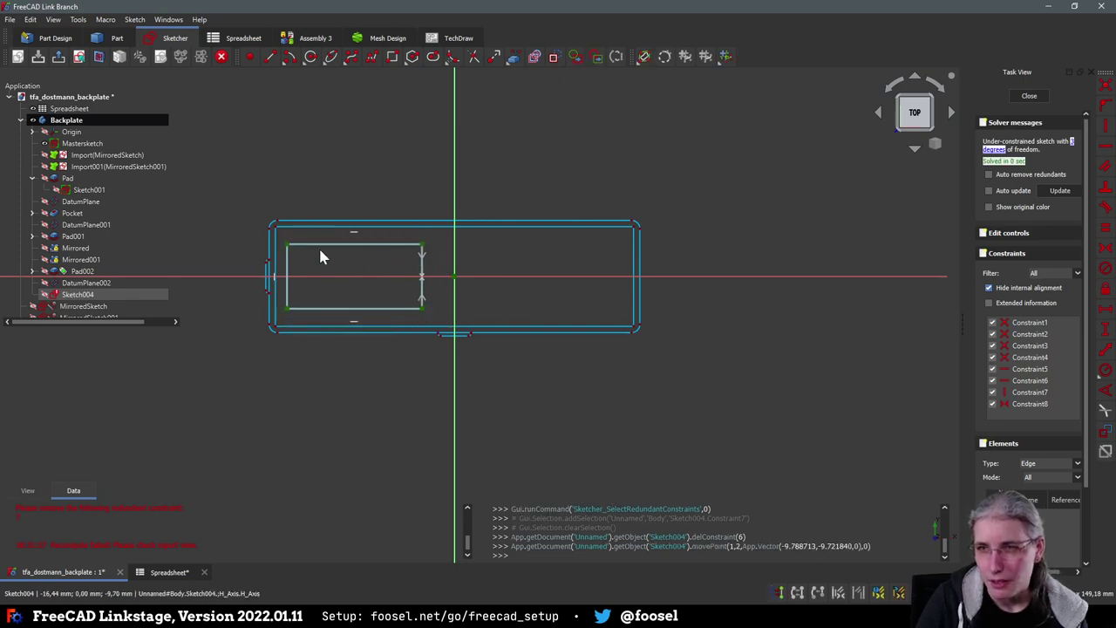
pyautogui.click(422, 270)
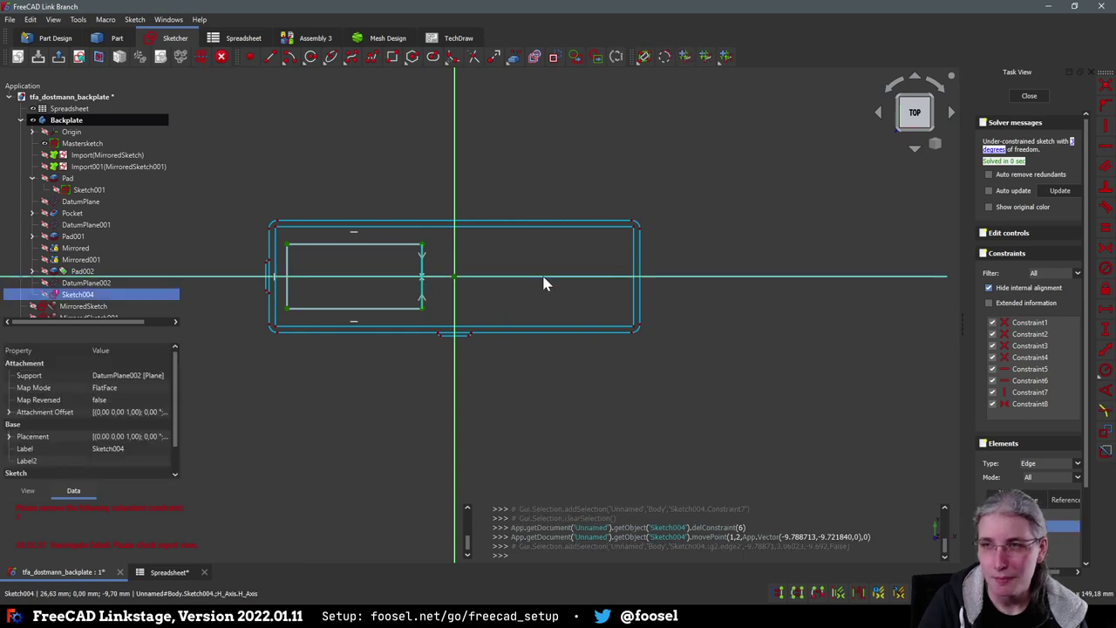
pyautogui.press('l')
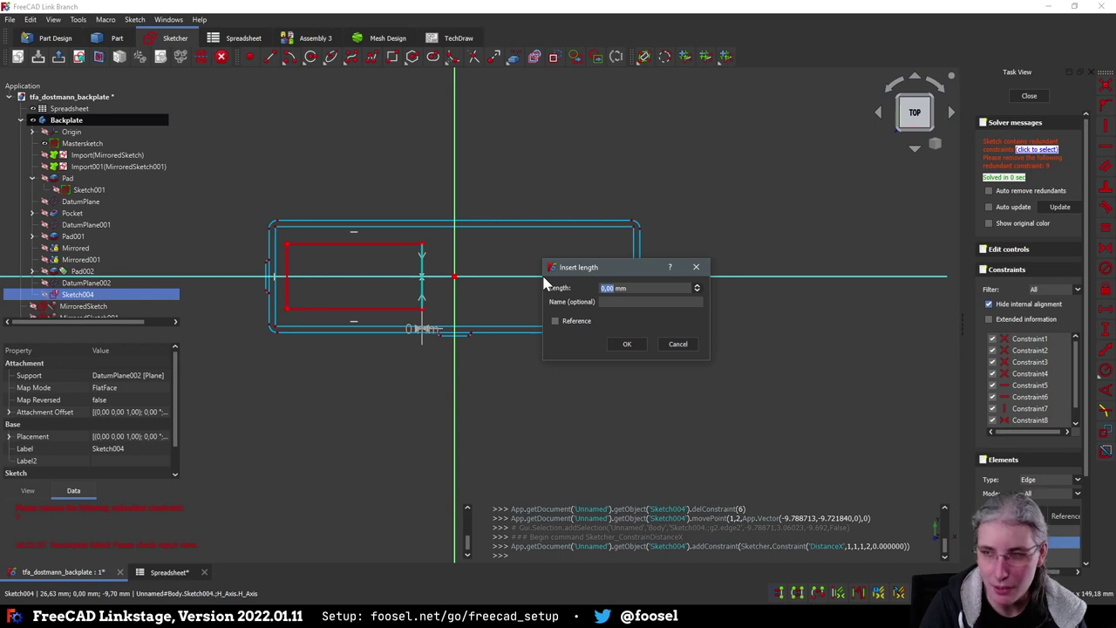
# Abandon the esp formula entry and cancel the right-edge length constraint
pyautogui.press('=')
pyautogui.write('<<Spreadsheet>>.')
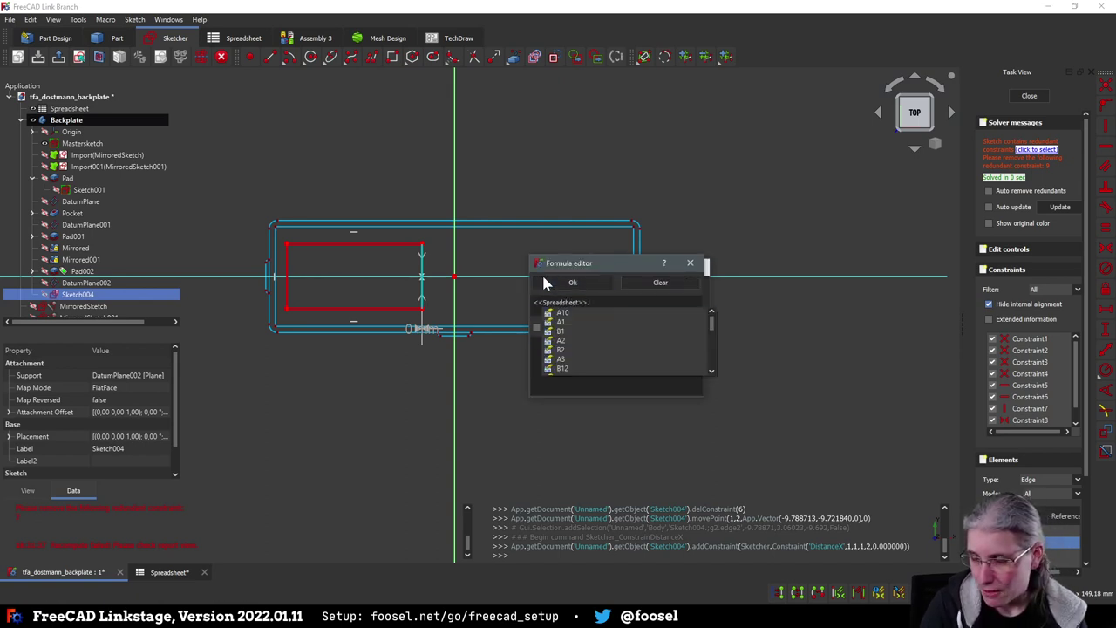
pyautogui.write('esp')
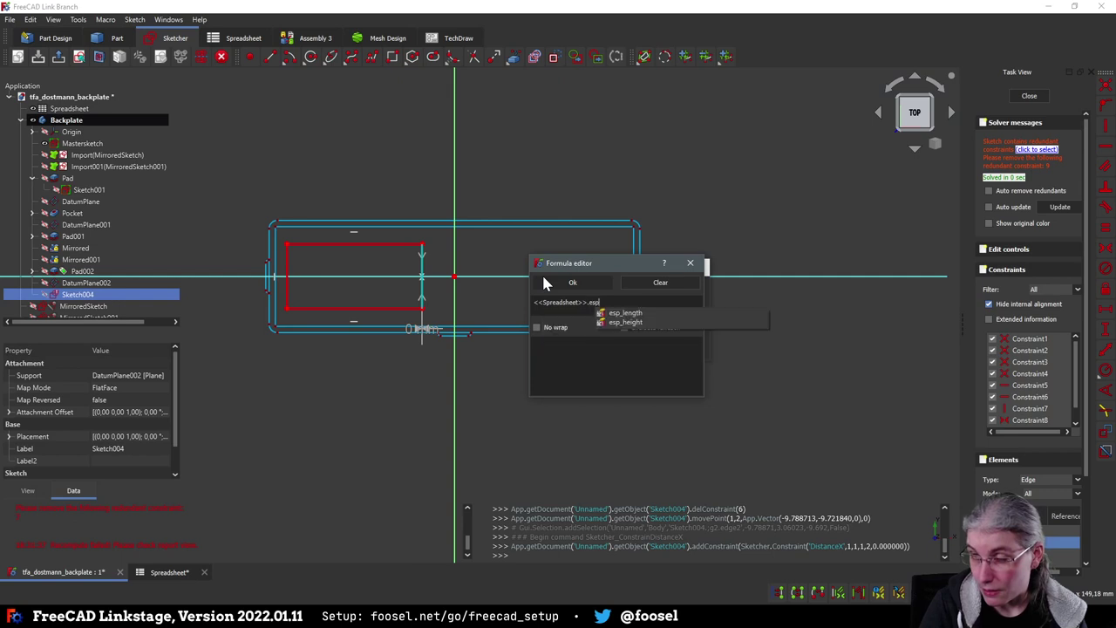
pyautogui.press('Escape')
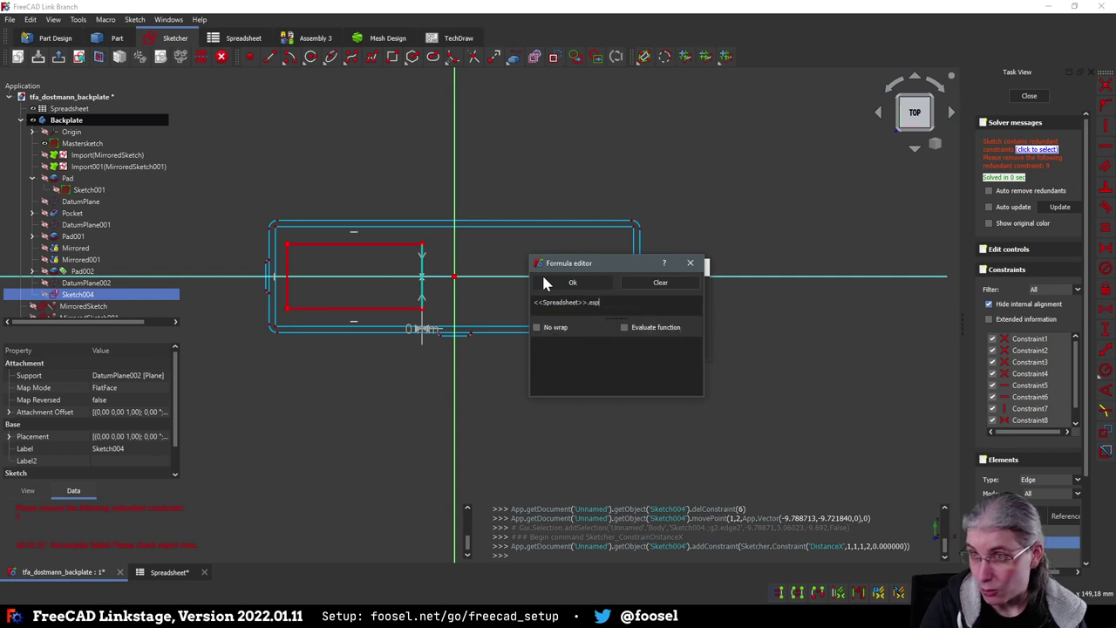
pyautogui.press('Escape')
pyautogui.click(676, 344)
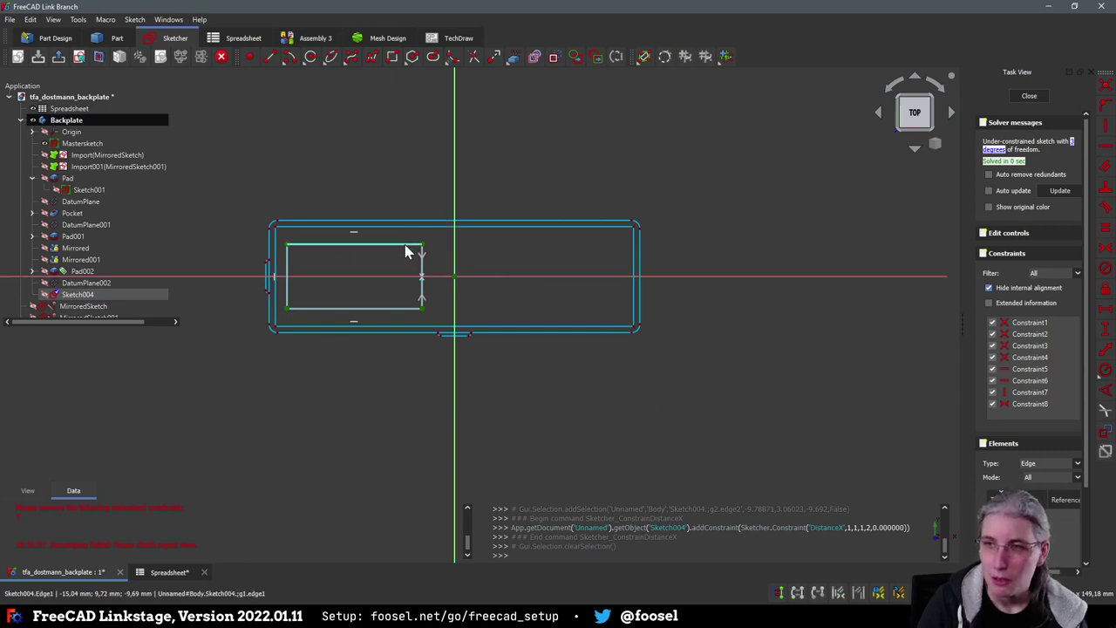
# Import the outer wall's top edge as external geometry and put the rectangle's top-right corner on it
pyautogui.click(512, 57)
pyautogui.click(523, 224)
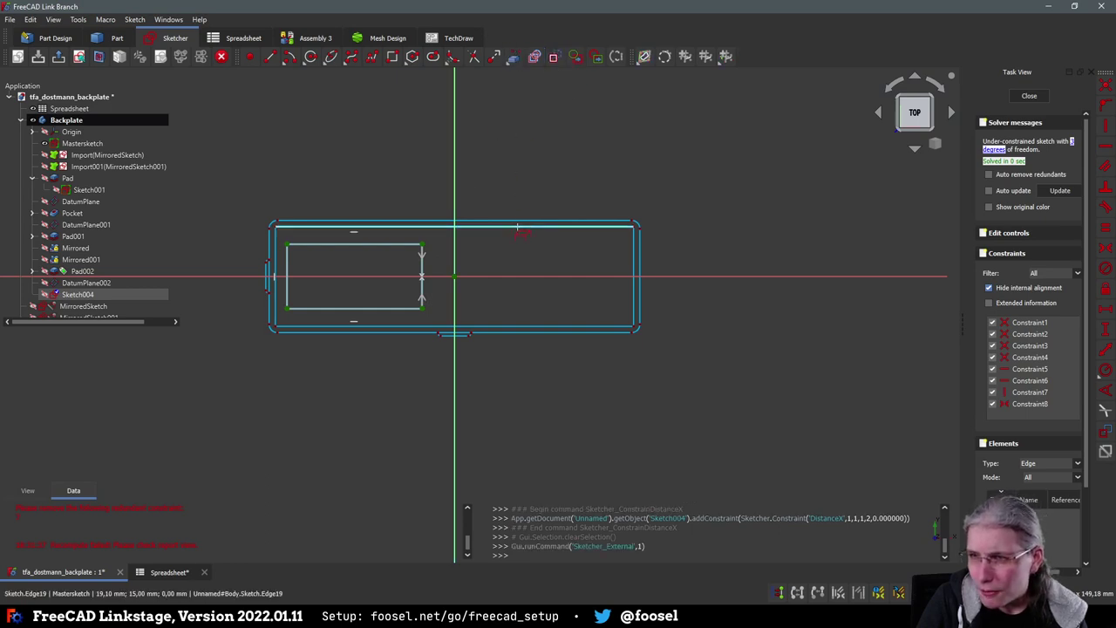
pyautogui.click(549, 326)
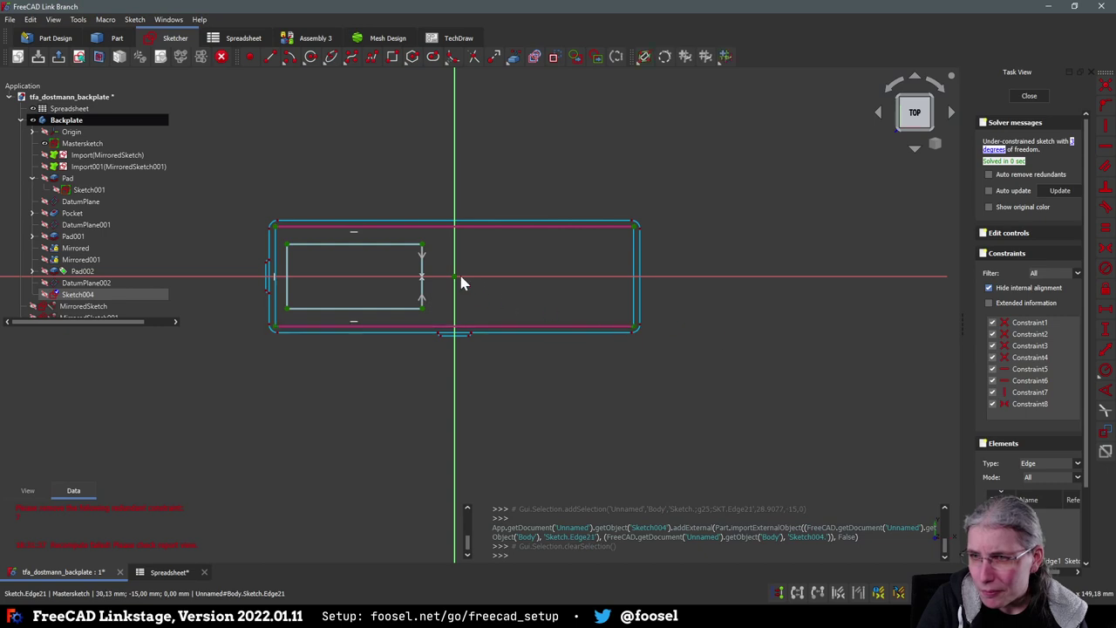
pyautogui.click(423, 246)
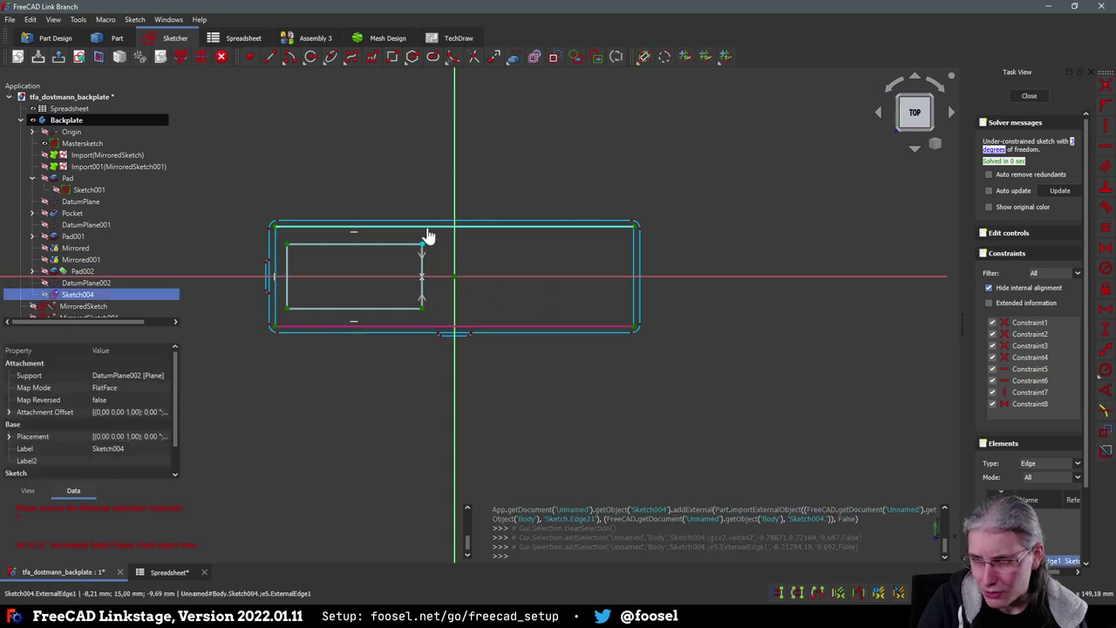
pyautogui.click(501, 278)
pyautogui.hotkey('ctrl', 'z')
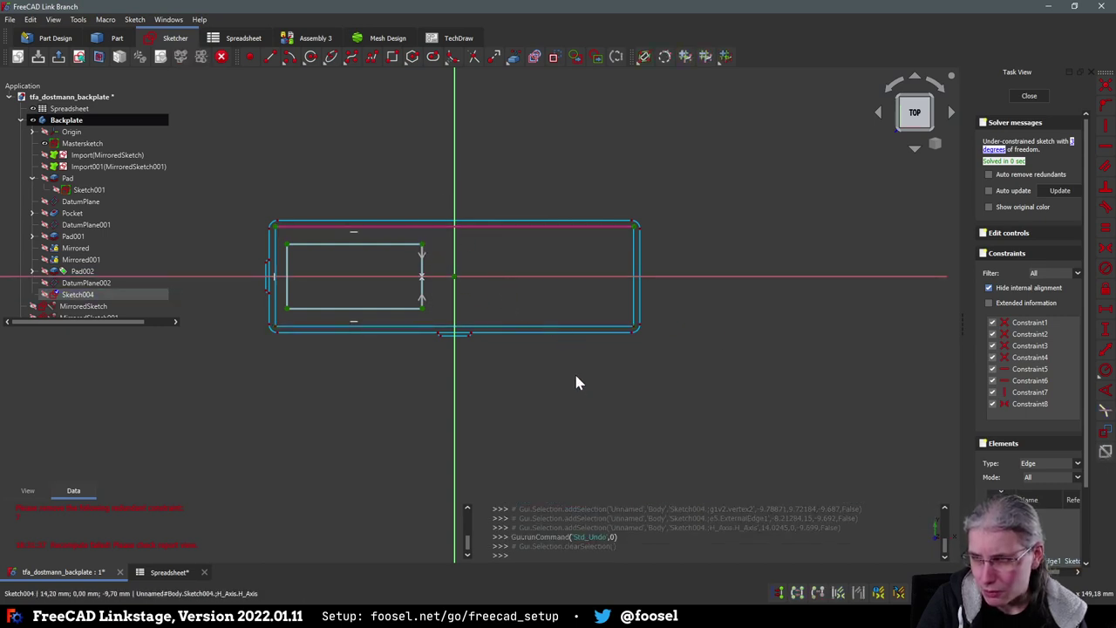
pyautogui.click(425, 246)
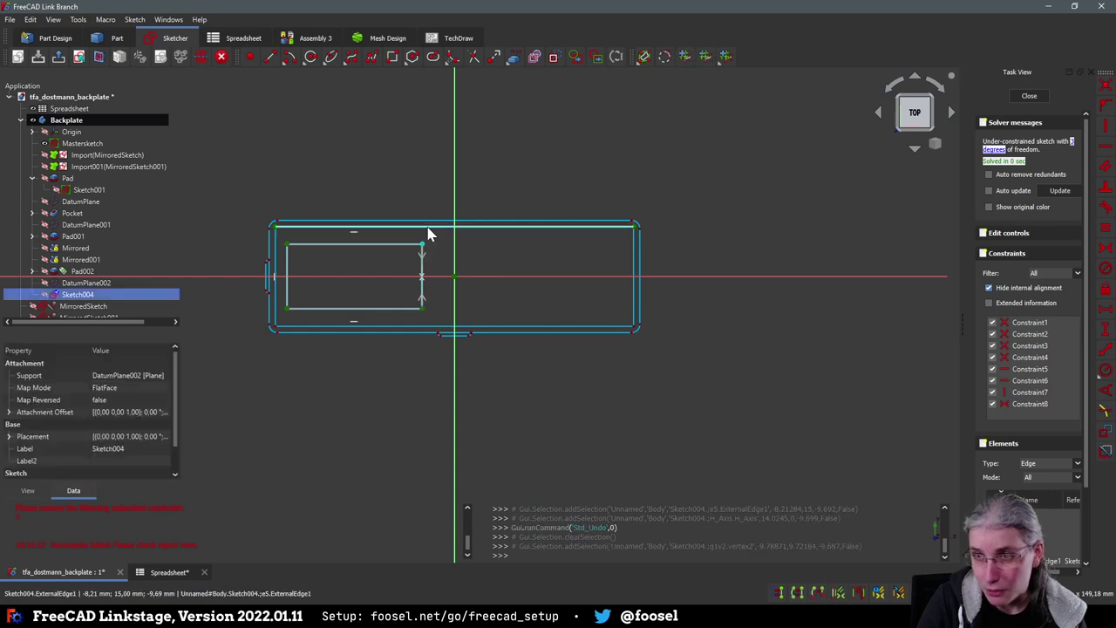
pyautogui.click(427, 228)
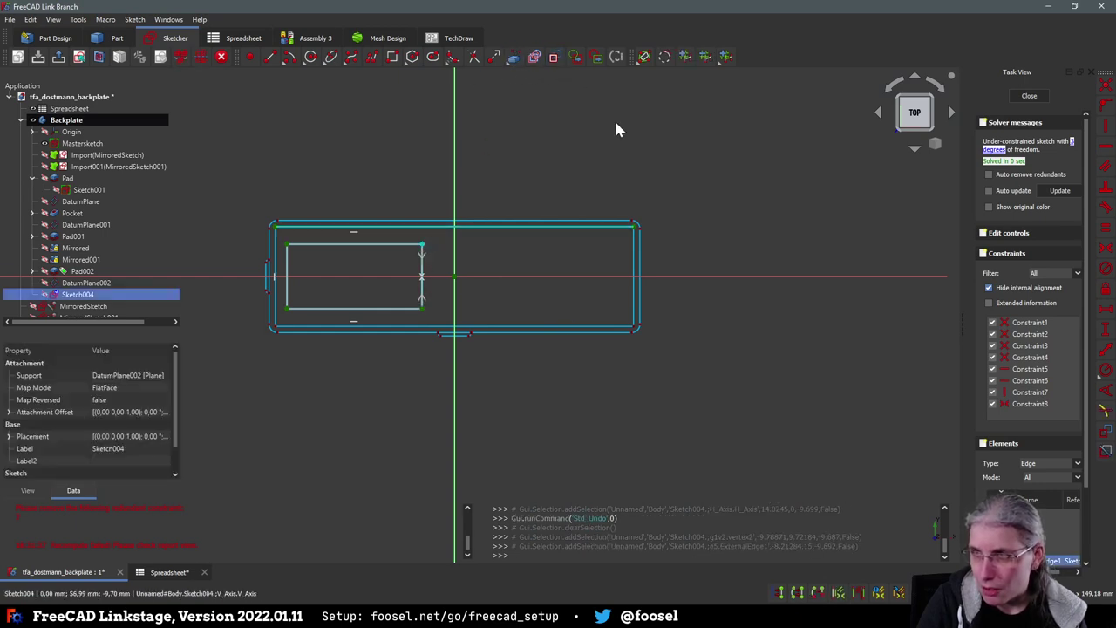
pyautogui.press('o')
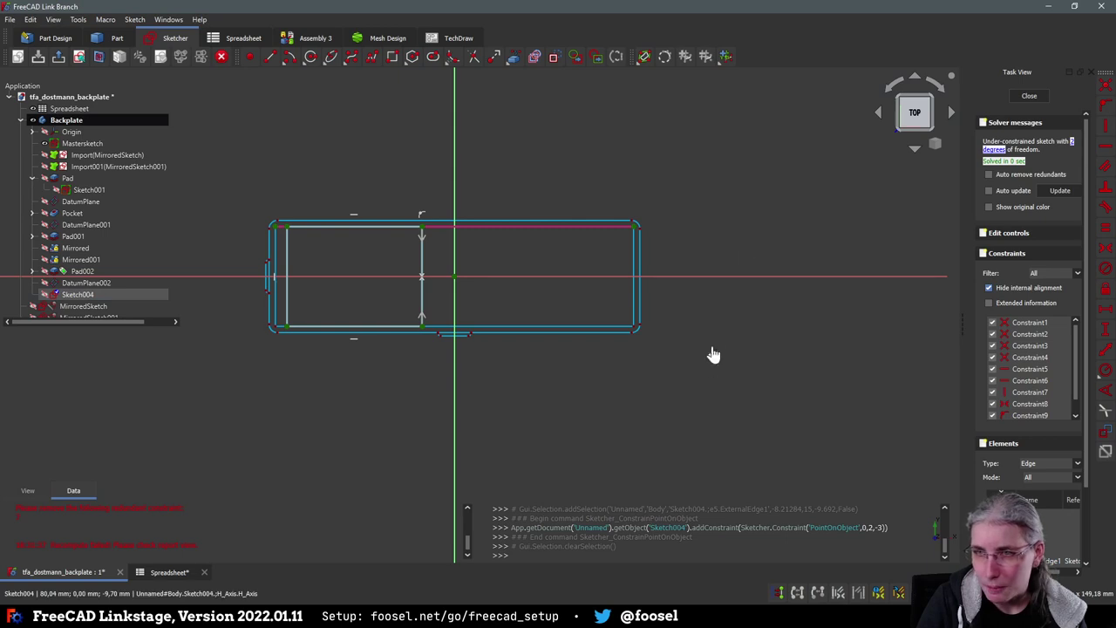
# Add a horizontal length constraint to the inner rectangle's top edge and open its formula editor
pyautogui.click(336, 228)
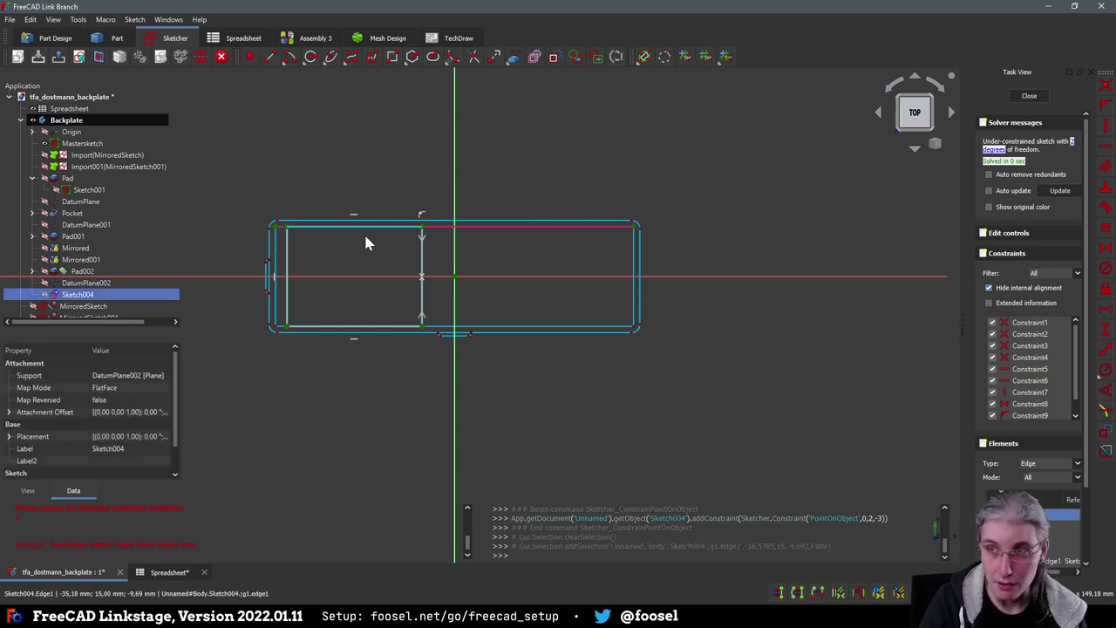
pyautogui.press('l')
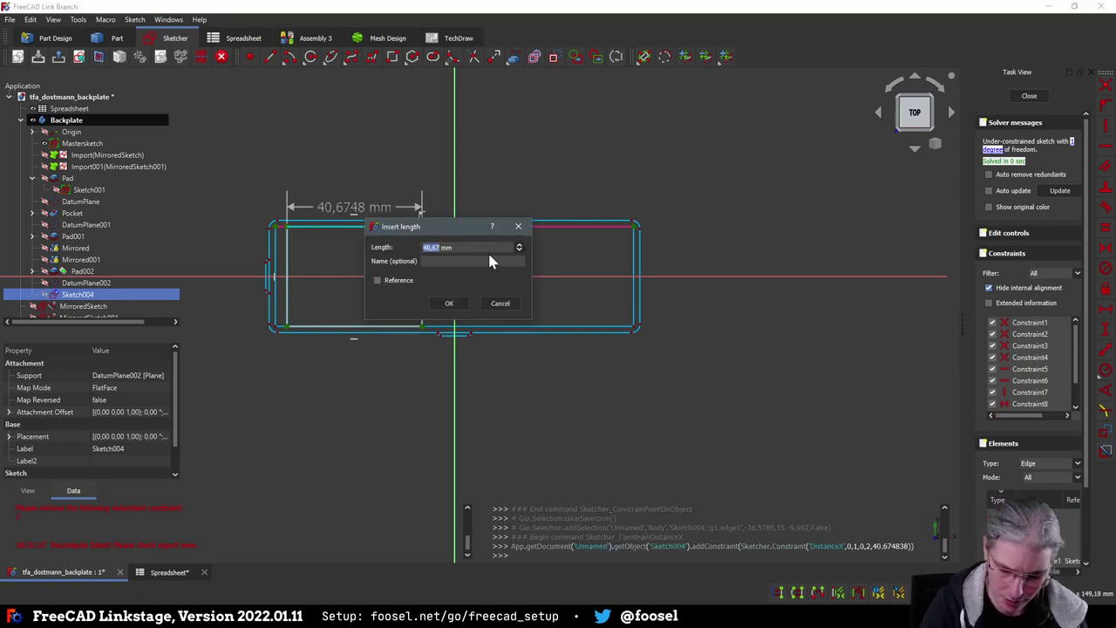
pyautogui.press('=')
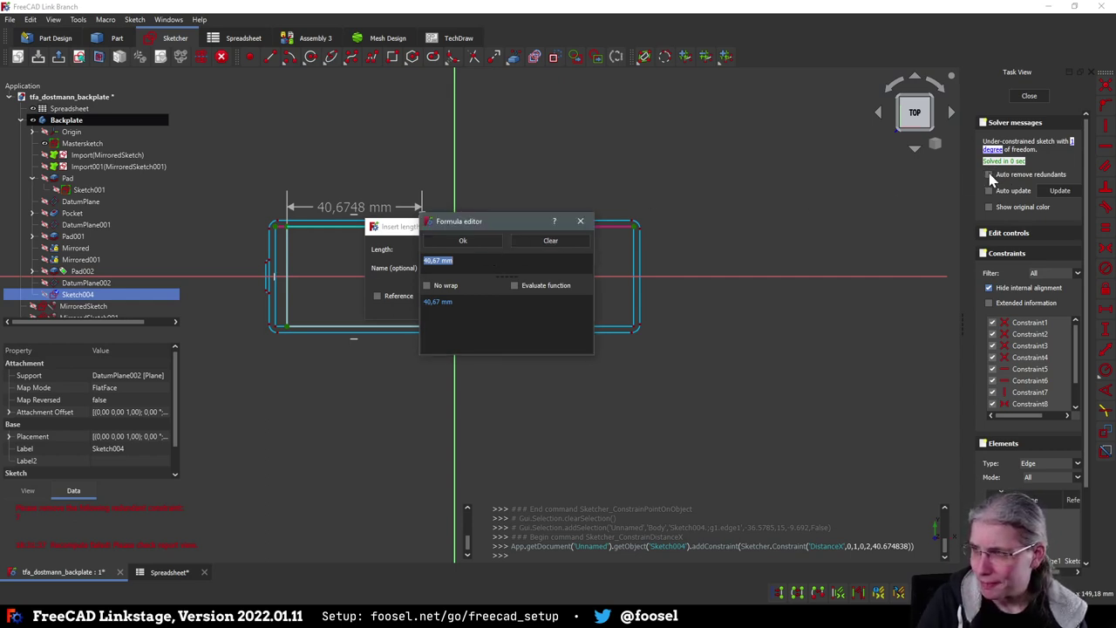
pyautogui.click(696, 214)
pyautogui.click(463, 276)
pyautogui.press('End')
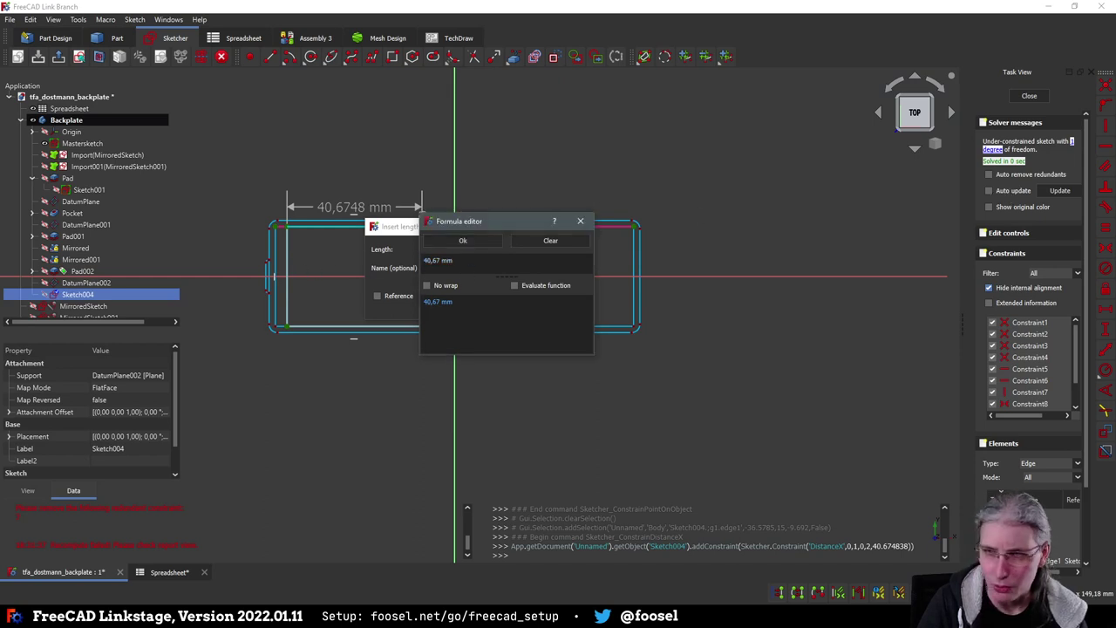
# Set the width to <<Spreadsheet>>.esp_length (37 mm), enable Auto remove redundants, and recompute
pyautogui.hotkey('ctrl', 'a')
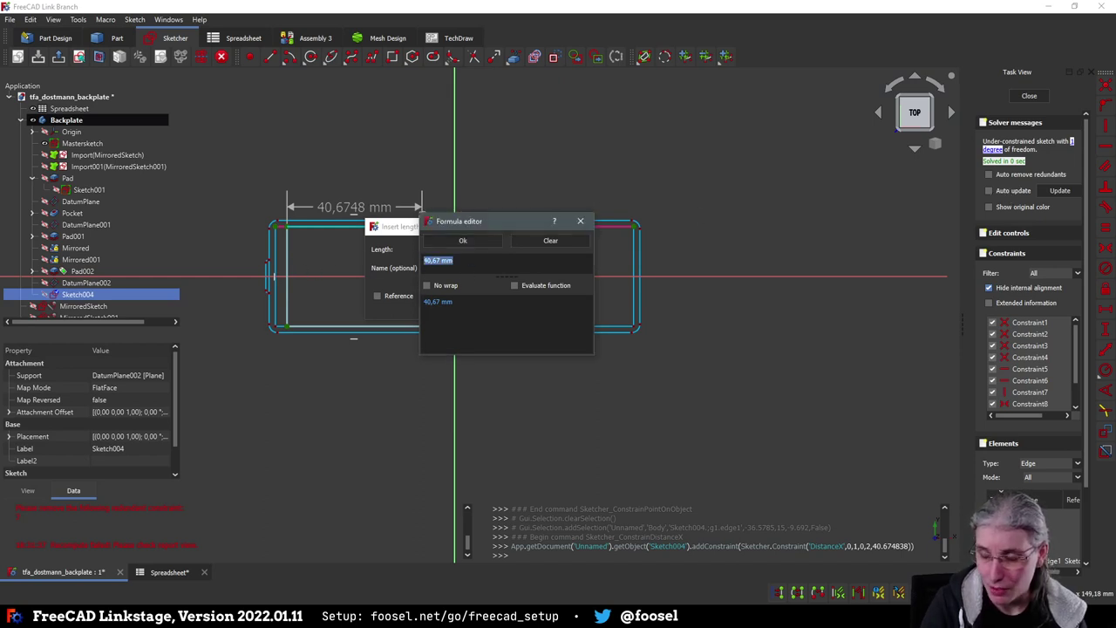
pyautogui.write('<<S')
pyautogui.press('Return')
pyautogui.write('.')
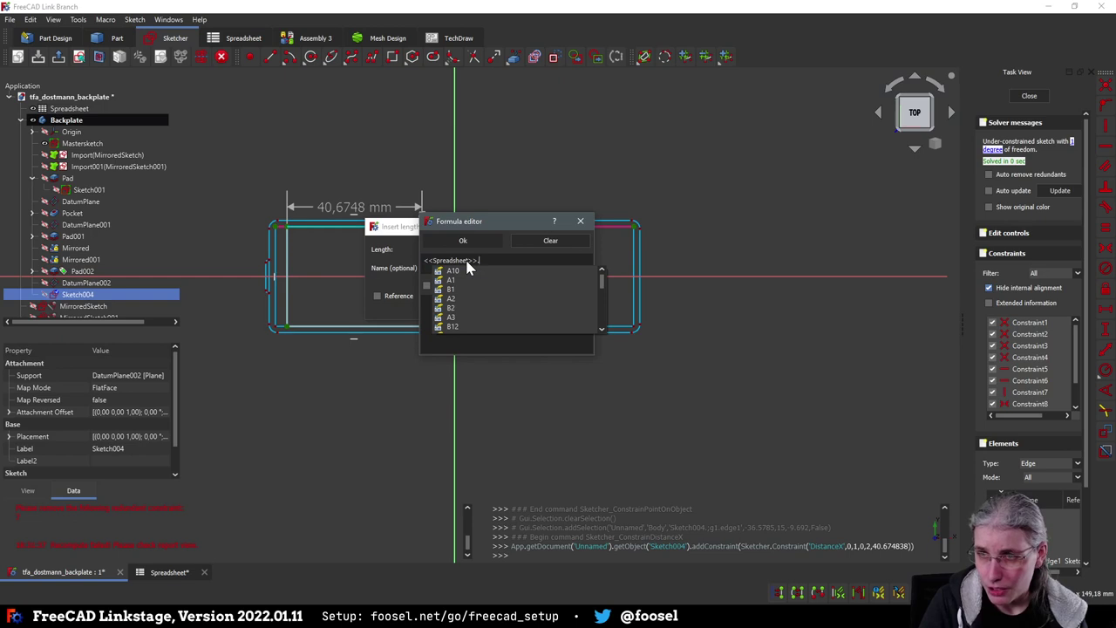
pyautogui.write('esp')
pyautogui.press('Down')
pyautogui.press('Return')
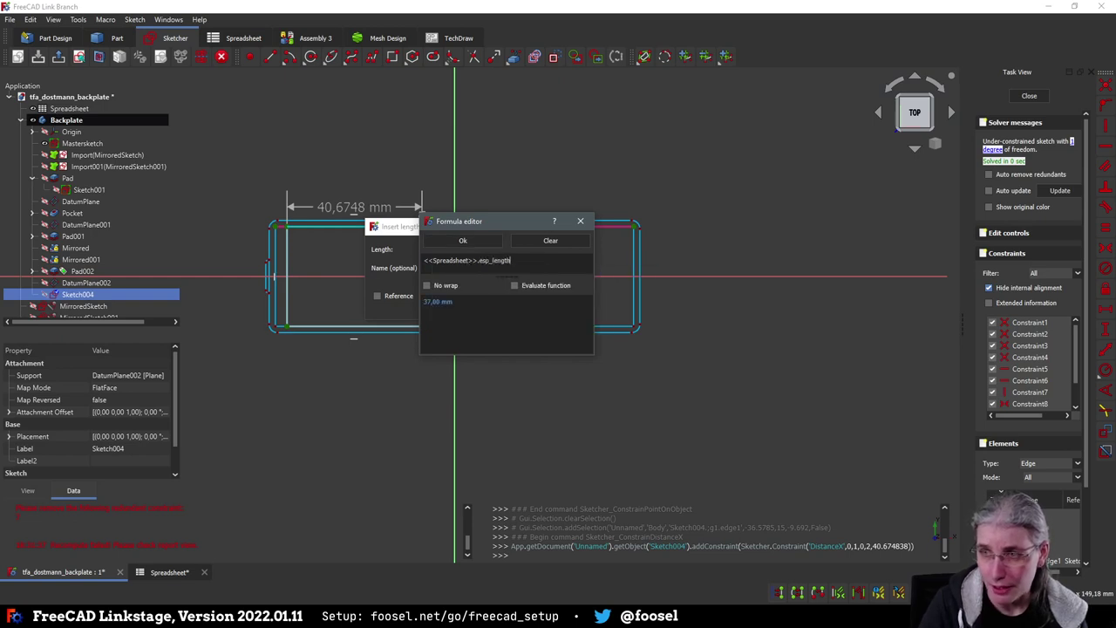
pyautogui.click(463, 241)
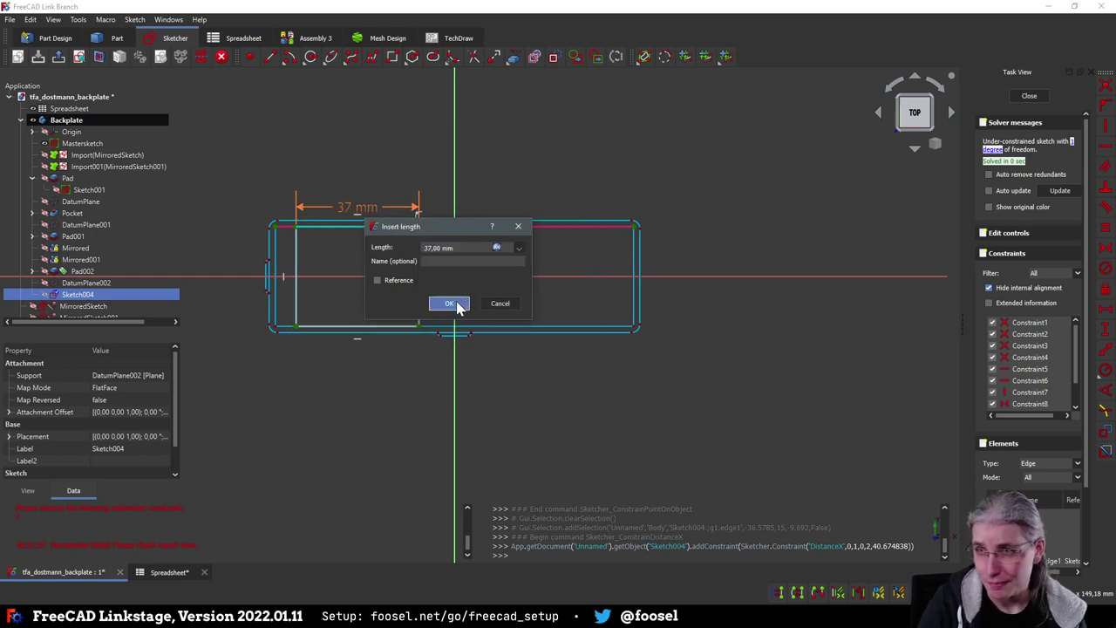
pyautogui.click(455, 305)
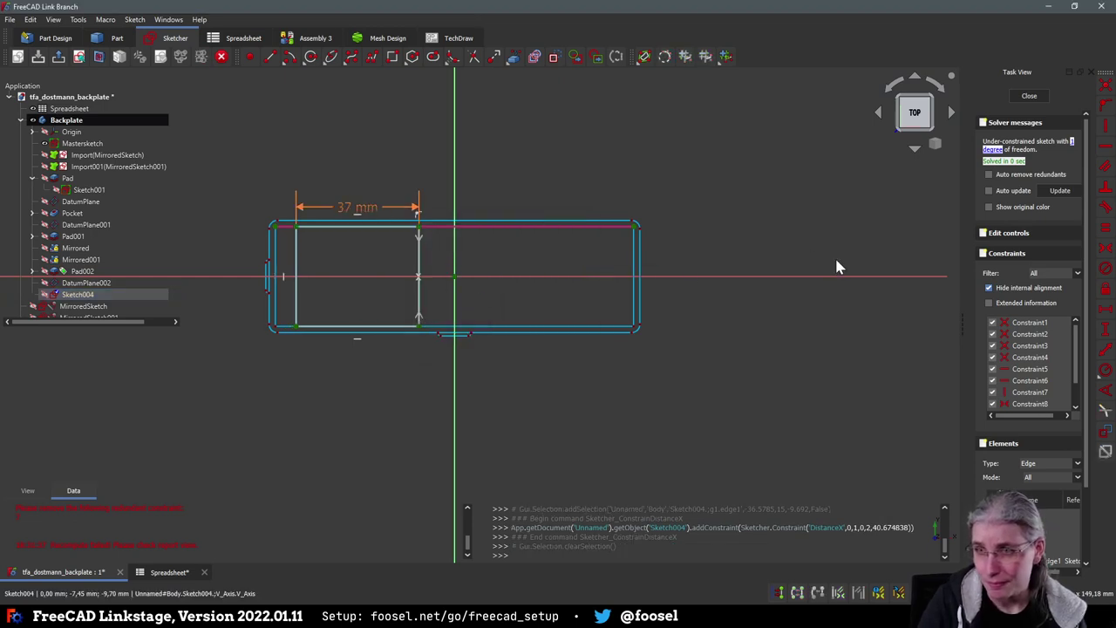
pyautogui.click(989, 175)
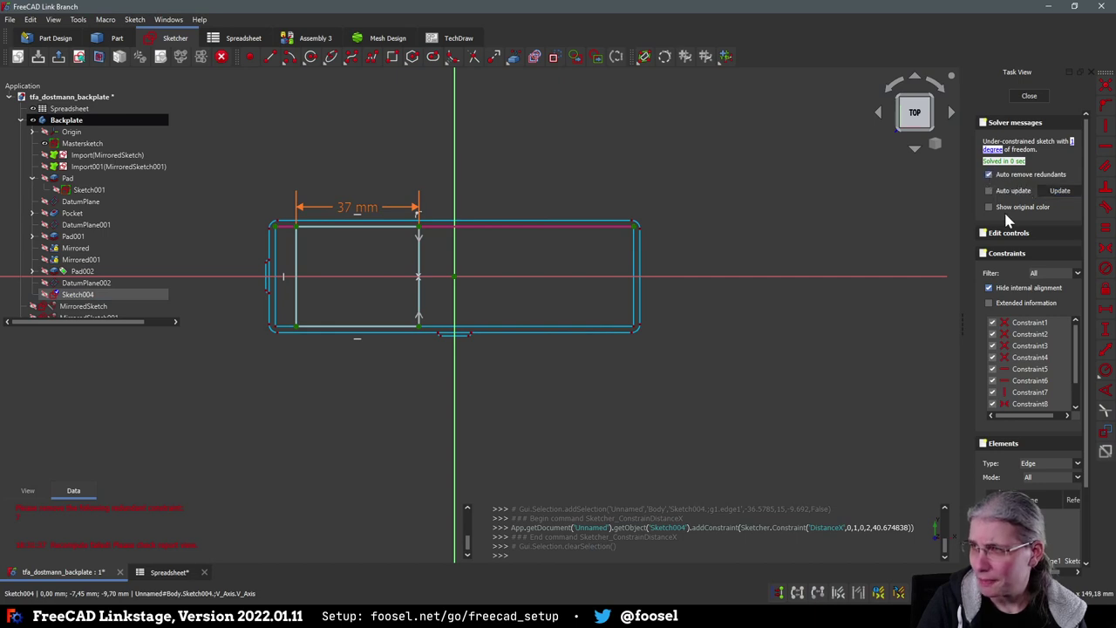
pyautogui.click(1059, 190)
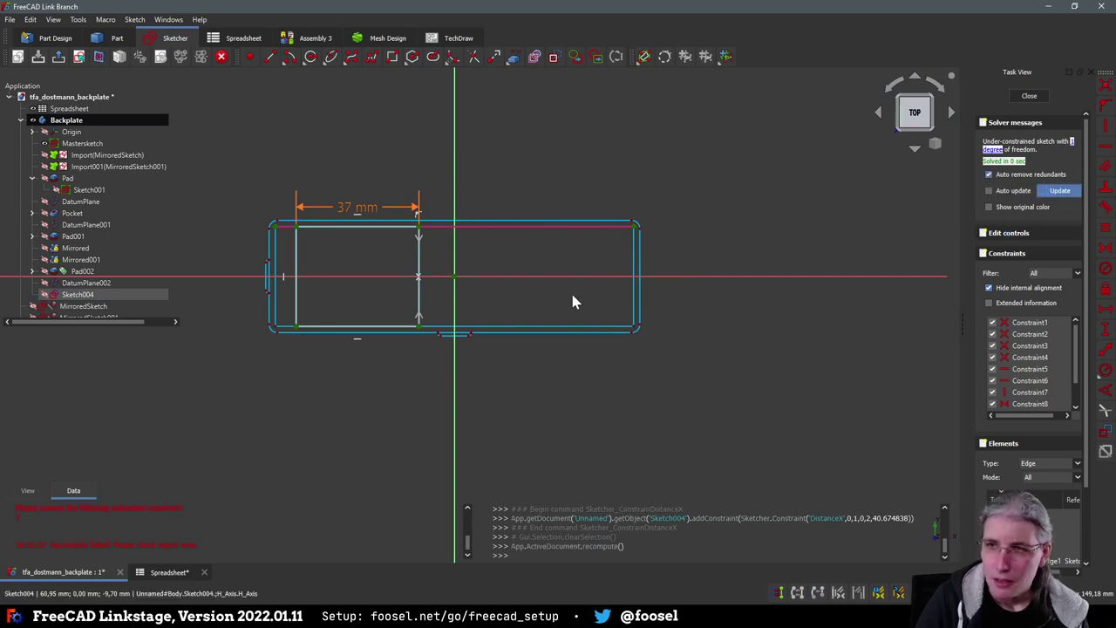
# Fix the rectangle's top-left corner 10 mm horizontally from the outer wall's top-left corner
pyautogui.moveTo(422, 269)
pyautogui.mouseDown()
pyautogui.moveTo(500, 265)
pyautogui.moveTo(416, 274)
pyautogui.moveTo(563, 281)
pyautogui.moveTo(393, 282)
pyautogui.moveTo(453, 288)
pyautogui.moveTo(413, 284)
pyautogui.mouseUp()
pyautogui.click(305, 229)
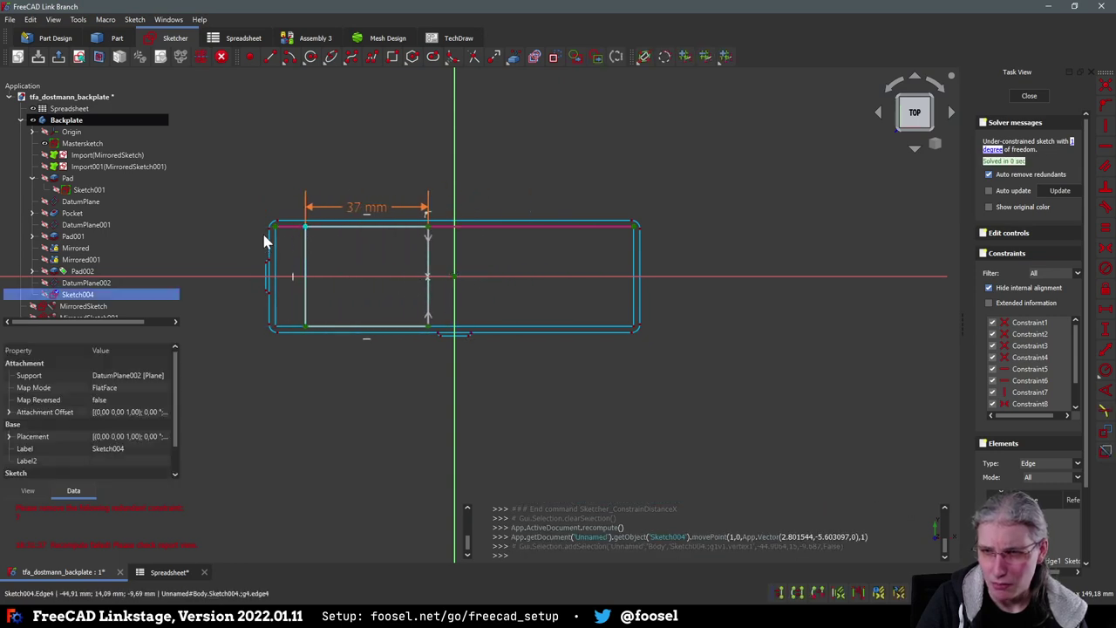
pyautogui.click(276, 228)
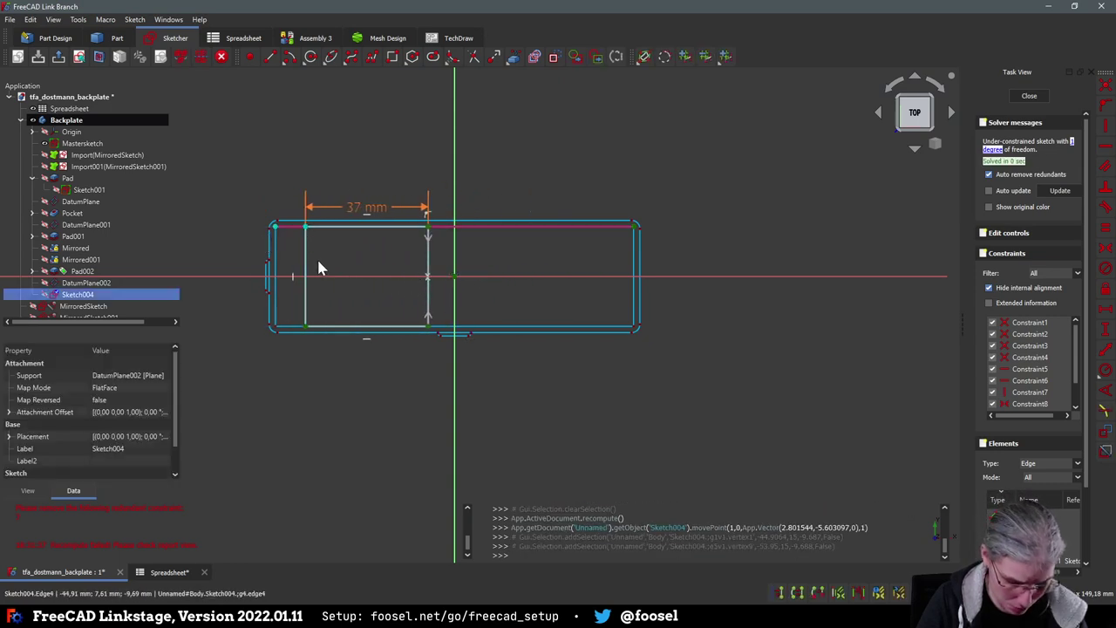
pyautogui.write('l')
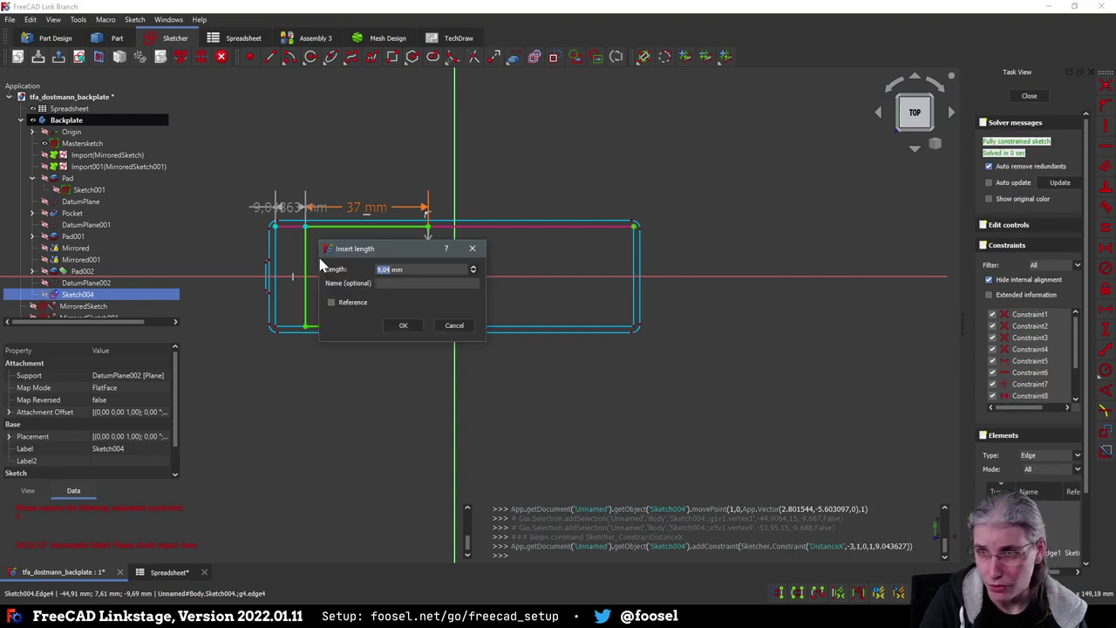
pyautogui.write('10')
pyautogui.press('Return')
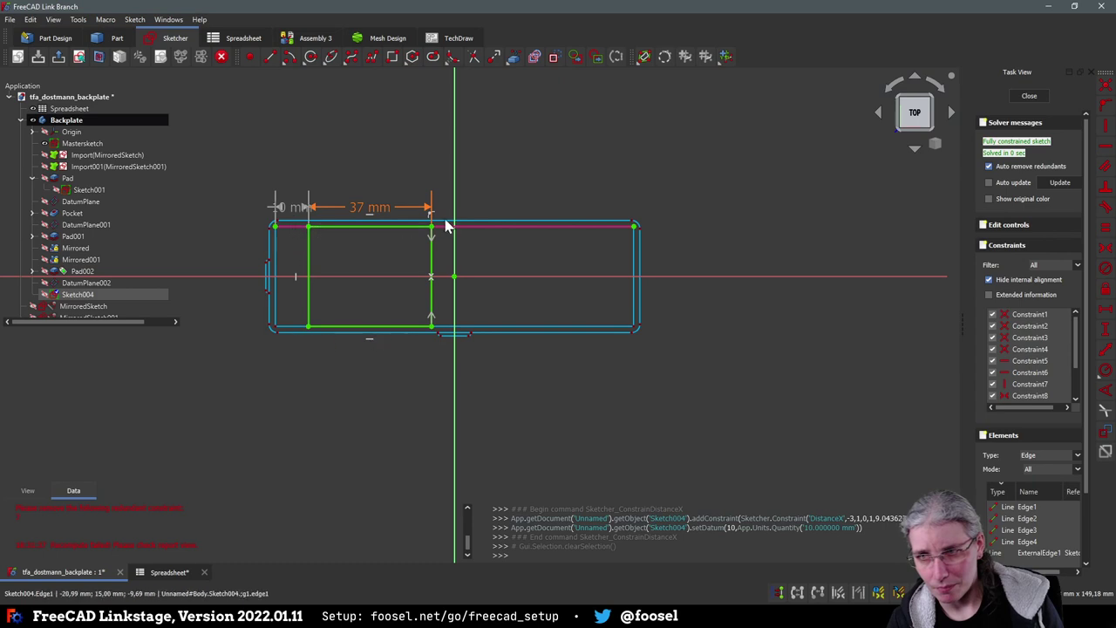
pyautogui.scroll(3, 381, 253)
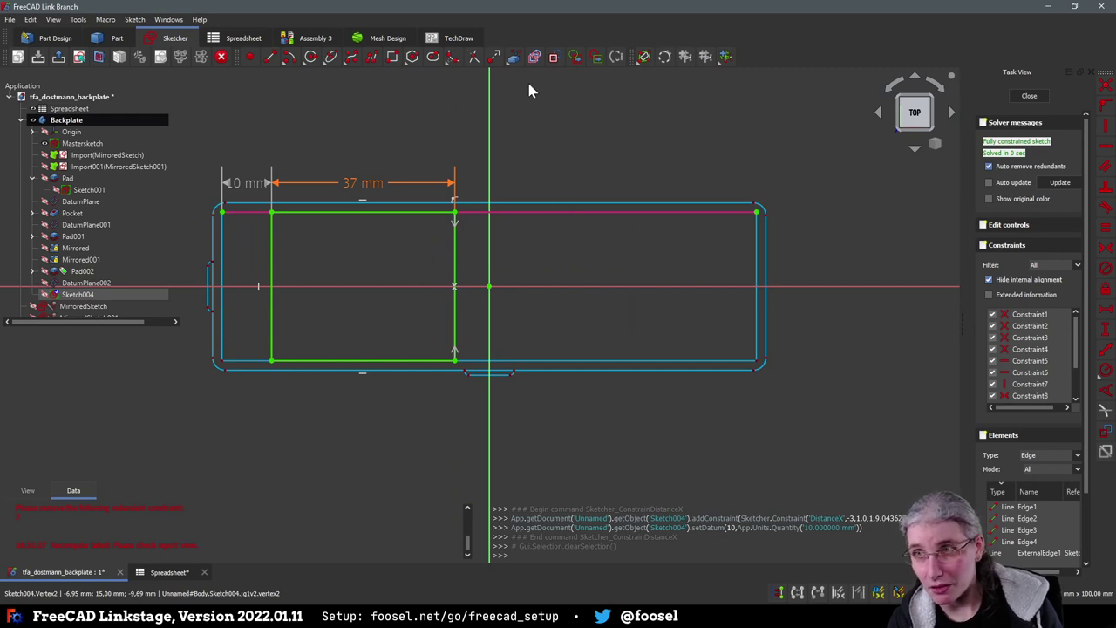
# Import the plate's top edge and draw an outer rectangle around the inner one
pyautogui.click(513, 57)
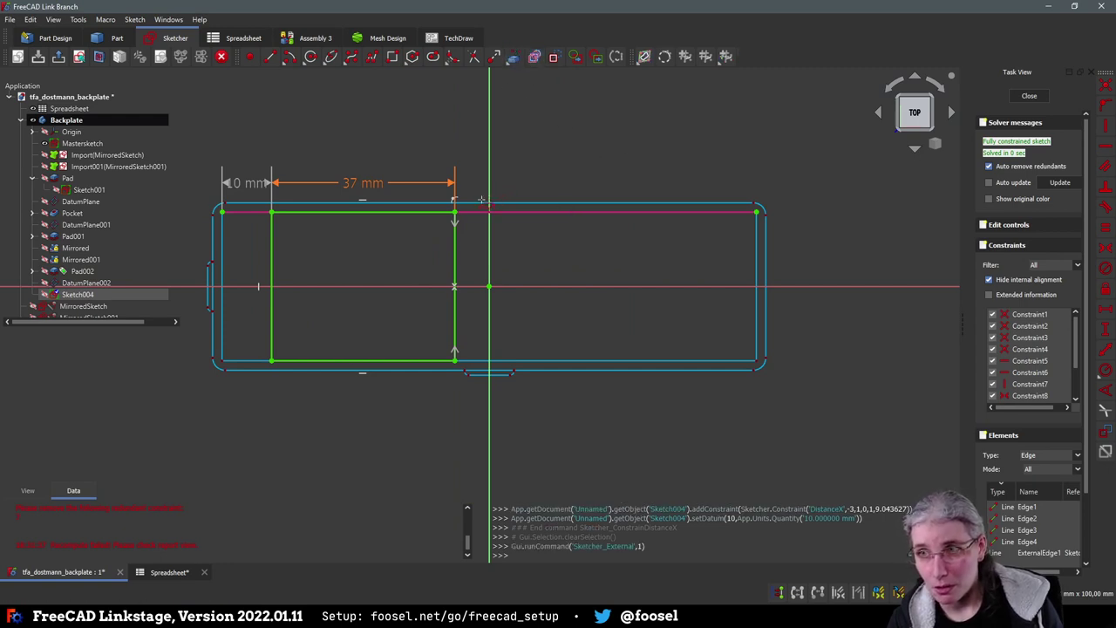
pyautogui.click(482, 202)
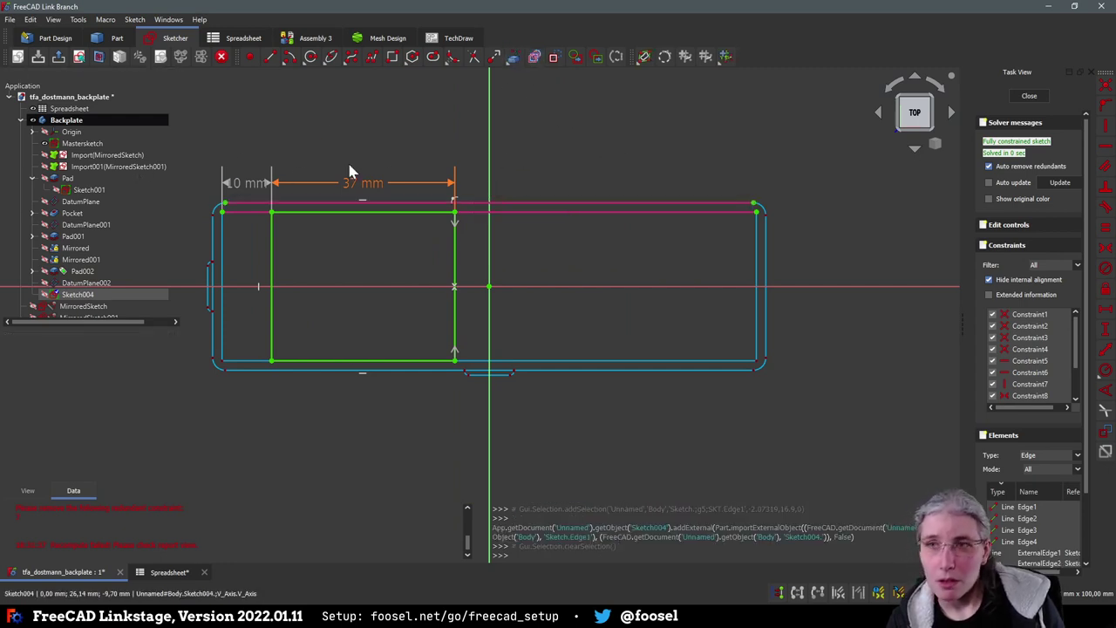
pyautogui.click(392, 59)
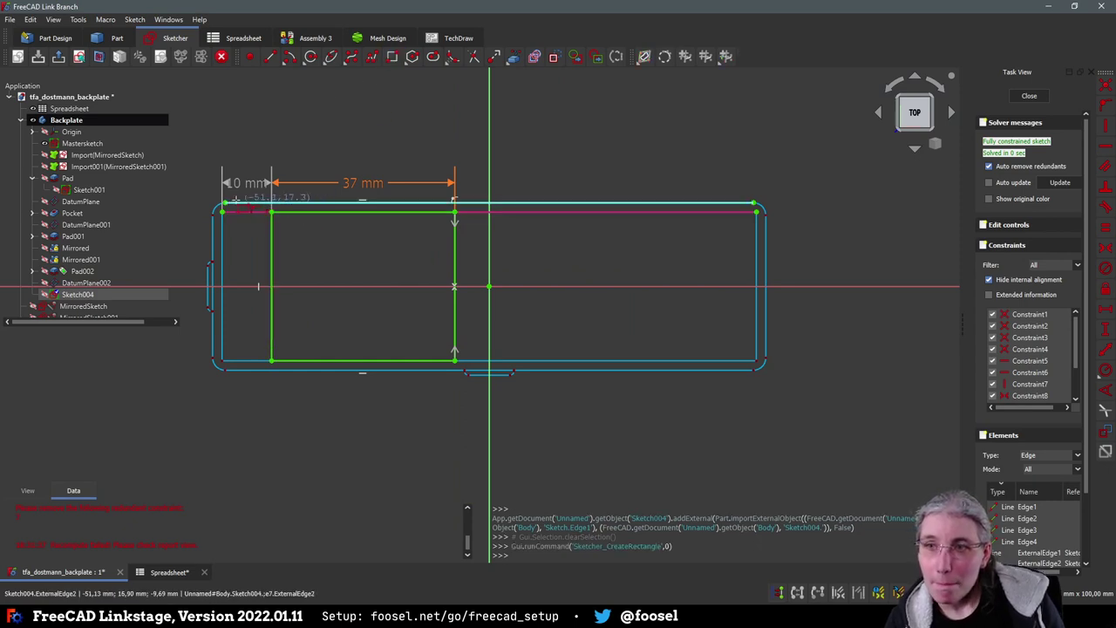
pyautogui.click(247, 203)
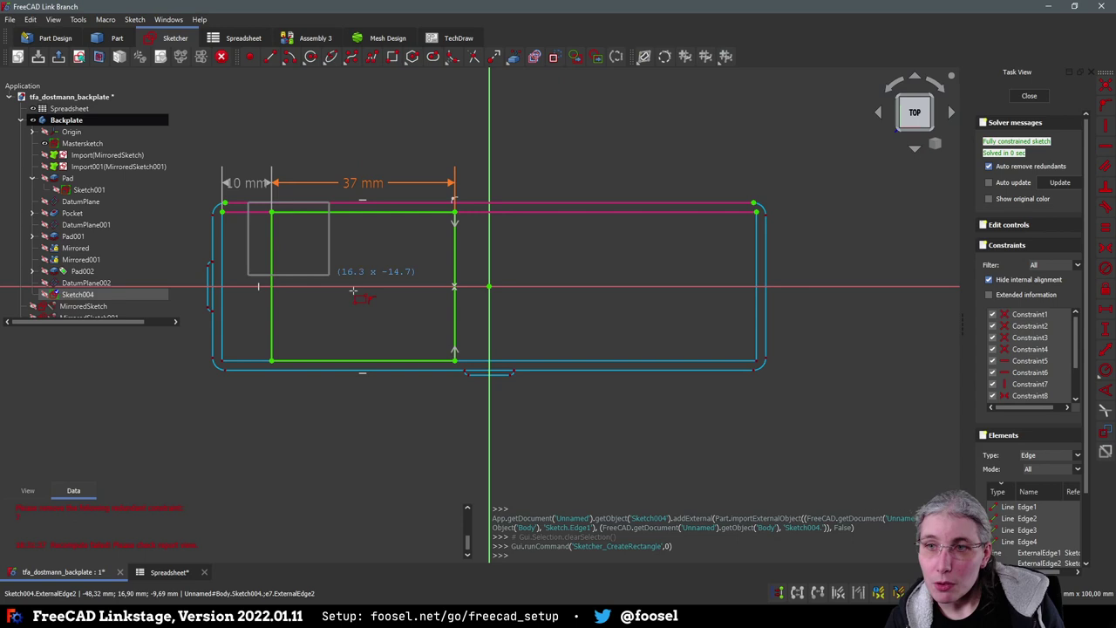
pyautogui.click(461, 382)
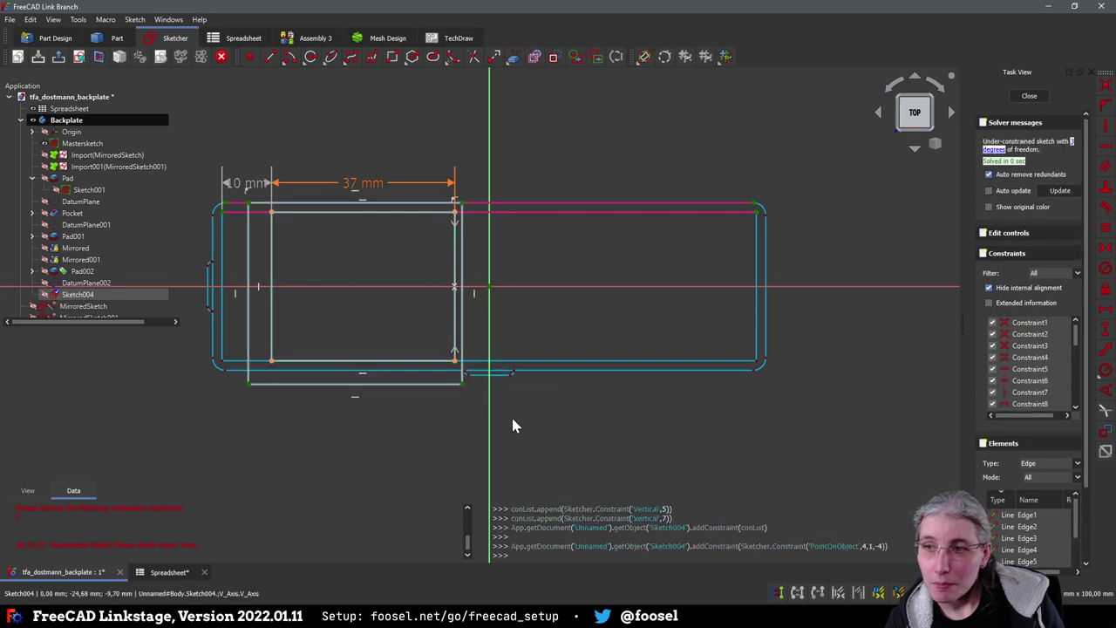
pyautogui.rightClick(510, 414)
# Make the outer rectangle's right corners symmetric about the horizontal axis
pyautogui.click(456, 383)
pyautogui.click(461, 383)
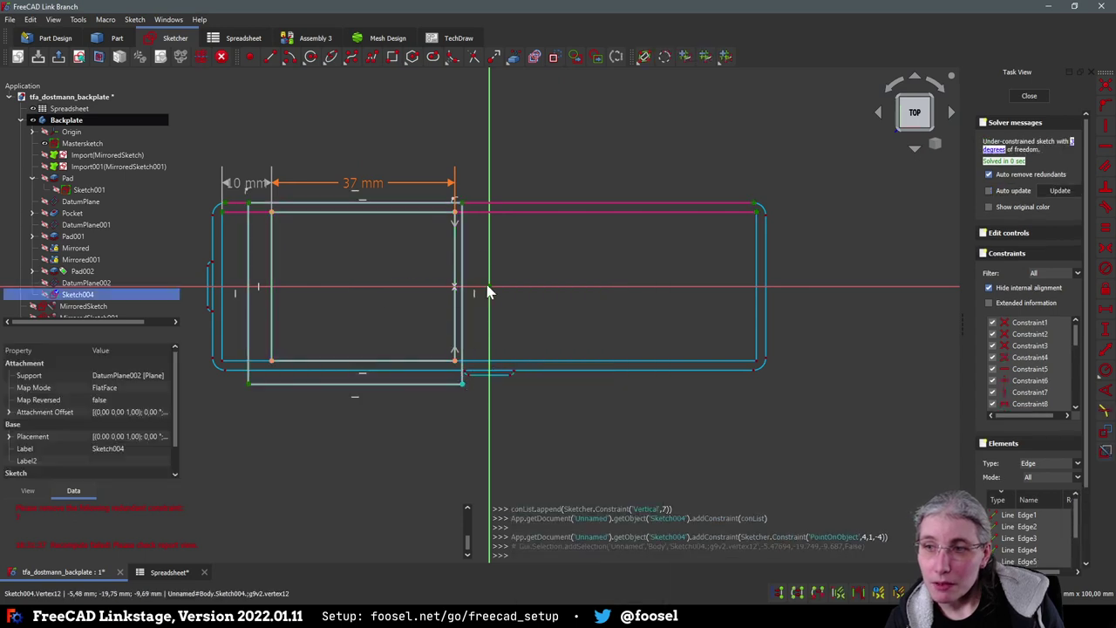
pyautogui.click(461, 204)
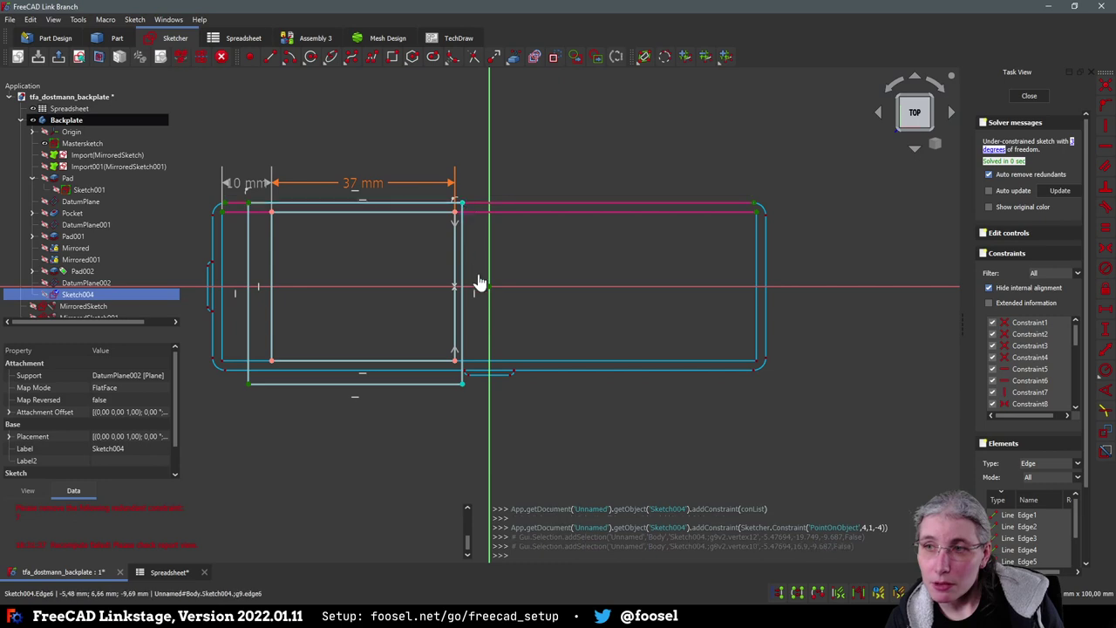
pyautogui.click(478, 286)
pyautogui.press('s')
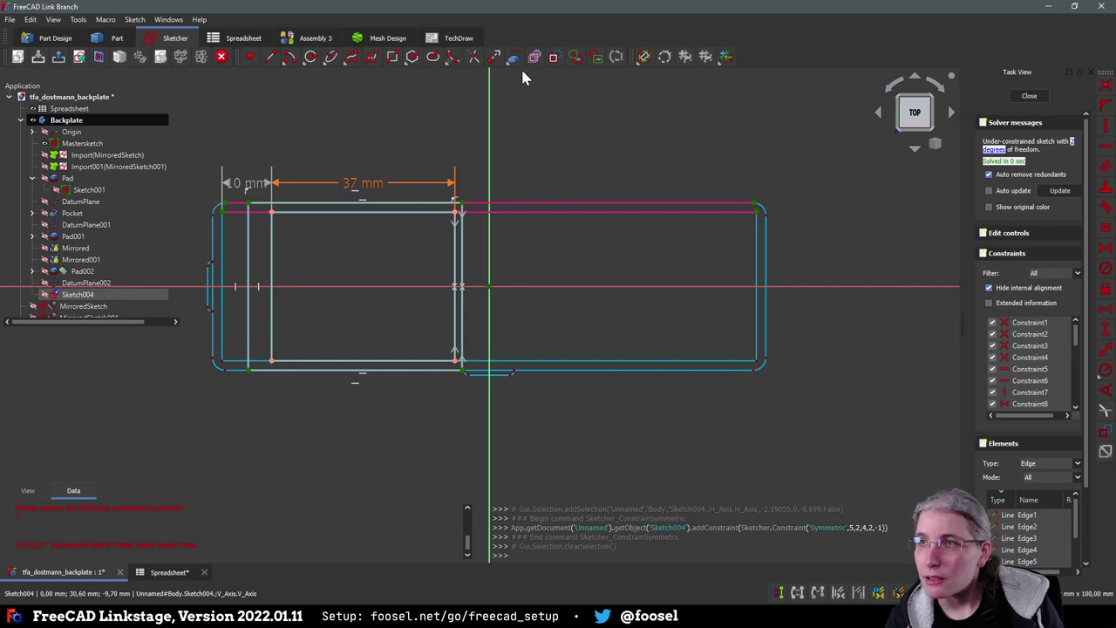
pyautogui.click(553, 58)
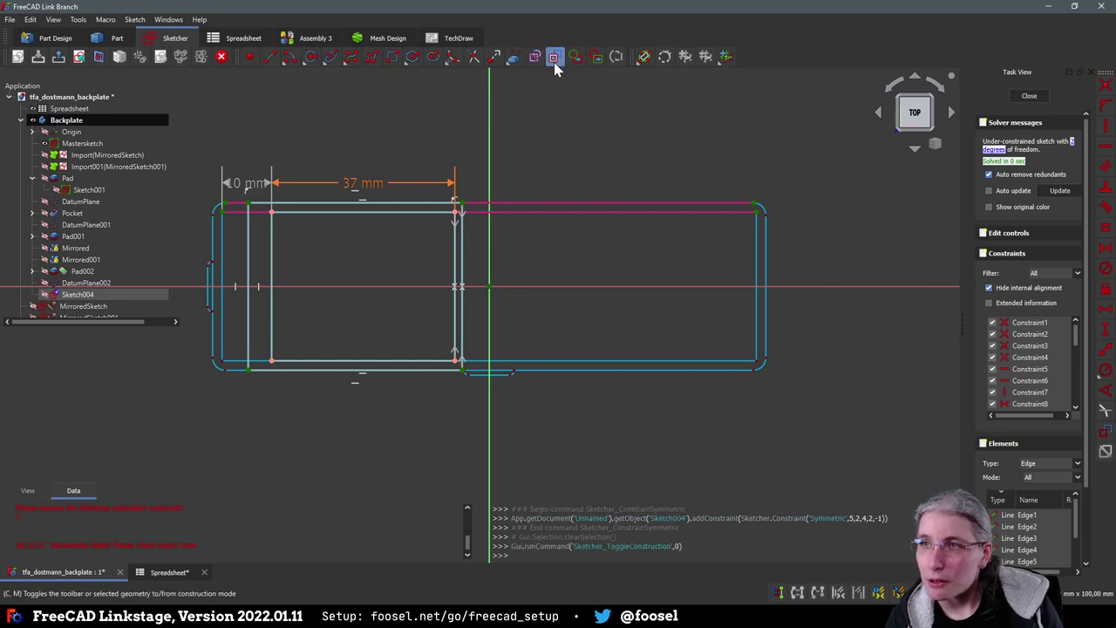
# Draw a vertical construction line and make the inner rectangle's bottom corners symmetric about it
pyautogui.click(271, 58)
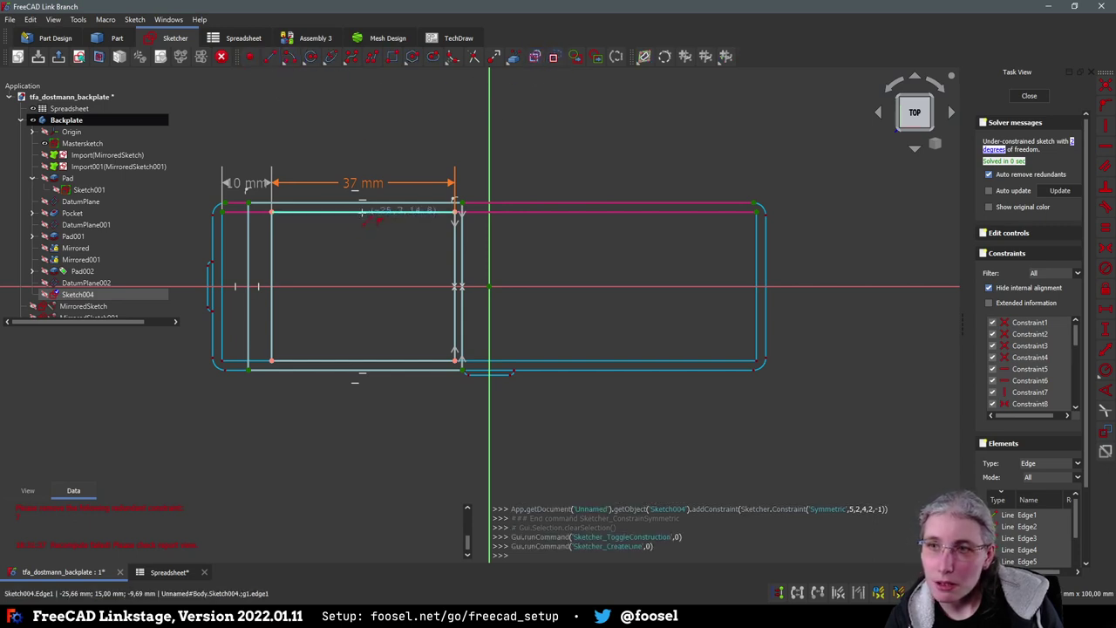
pyautogui.click(362, 212)
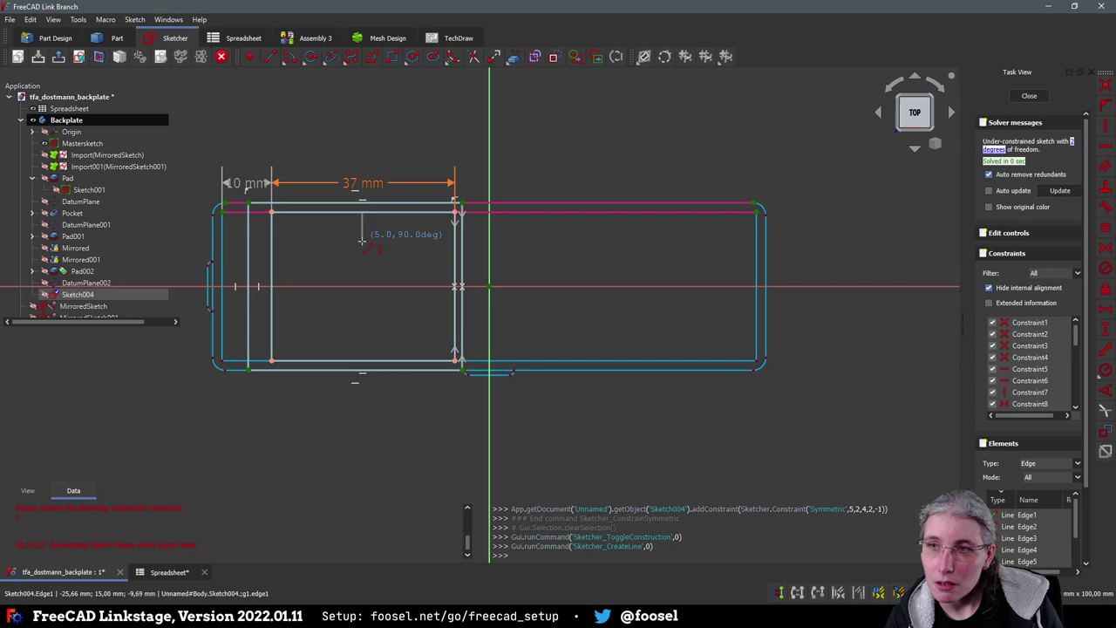
pyautogui.click(365, 366)
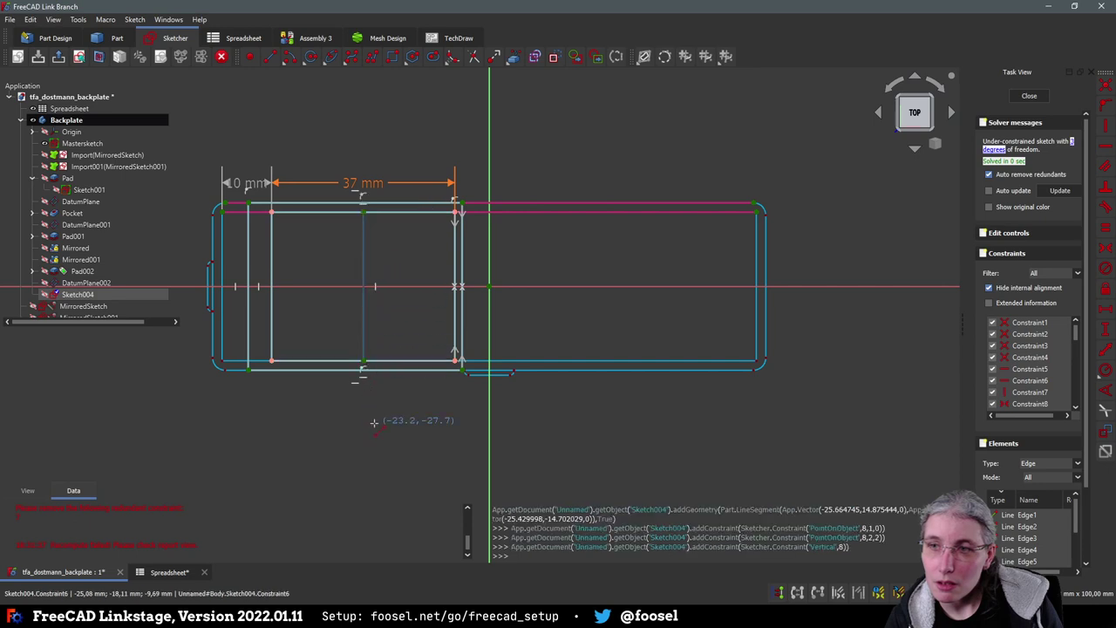
pyautogui.click(271, 361)
pyautogui.click(455, 362)
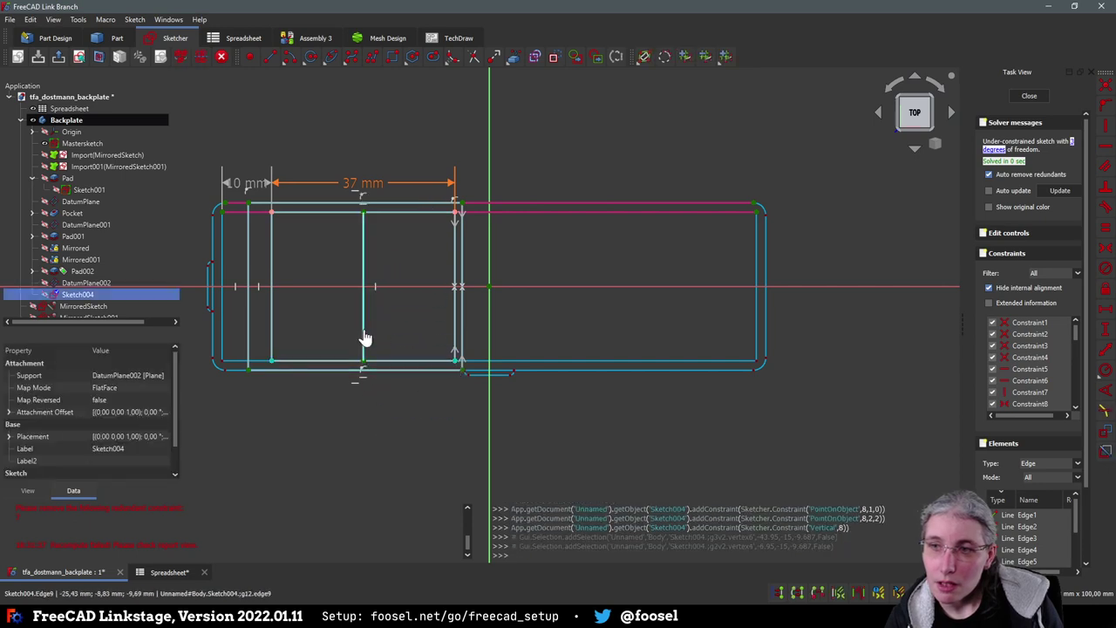
pyautogui.click(364, 338)
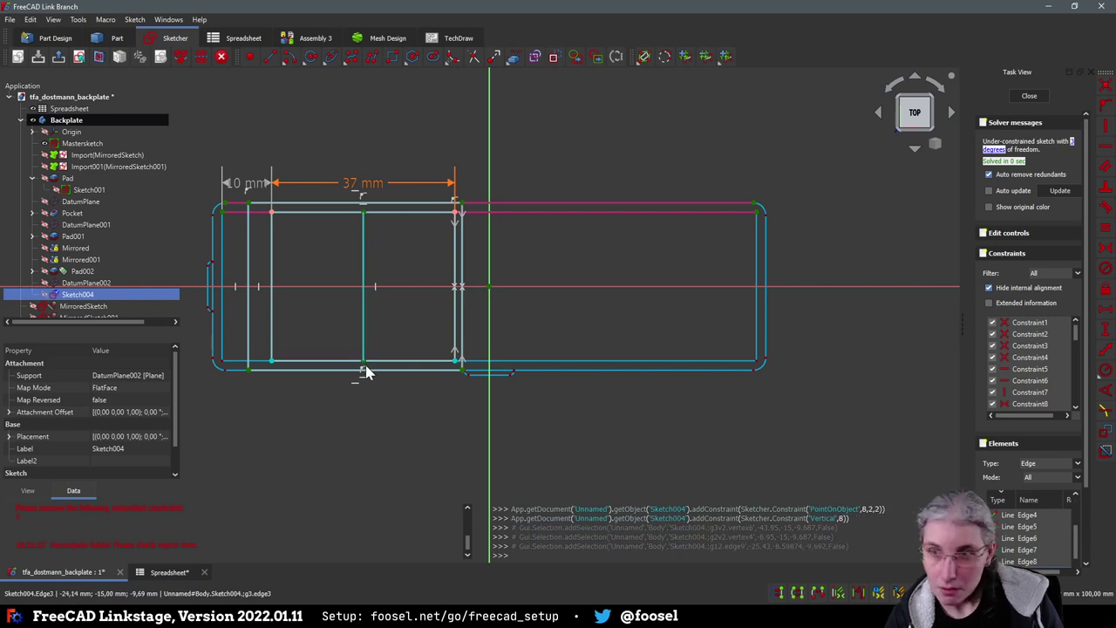
pyautogui.press('s')
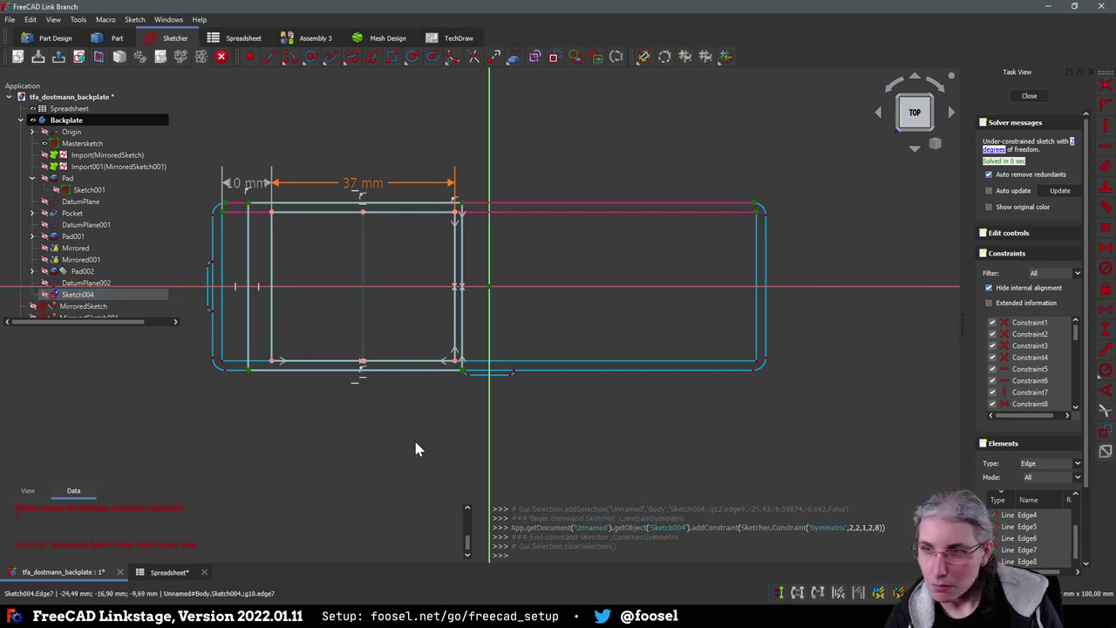
# Centre the outer rectangle's bottom corners symmetrically on the construction line
pyautogui.click(462, 372)
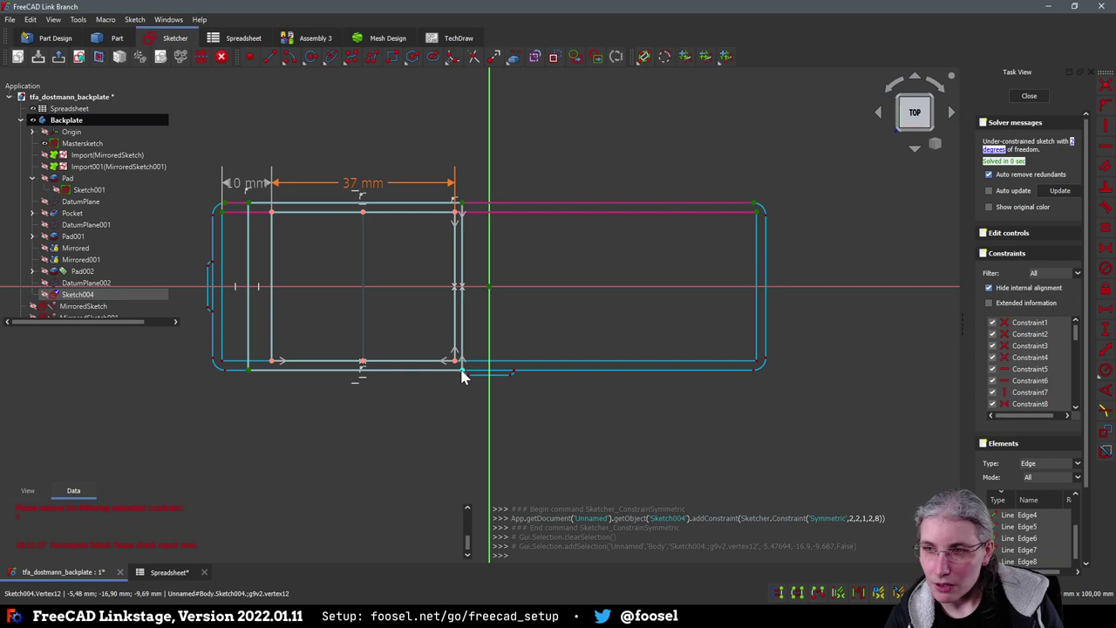
pyautogui.click(249, 372)
pyautogui.click(362, 349)
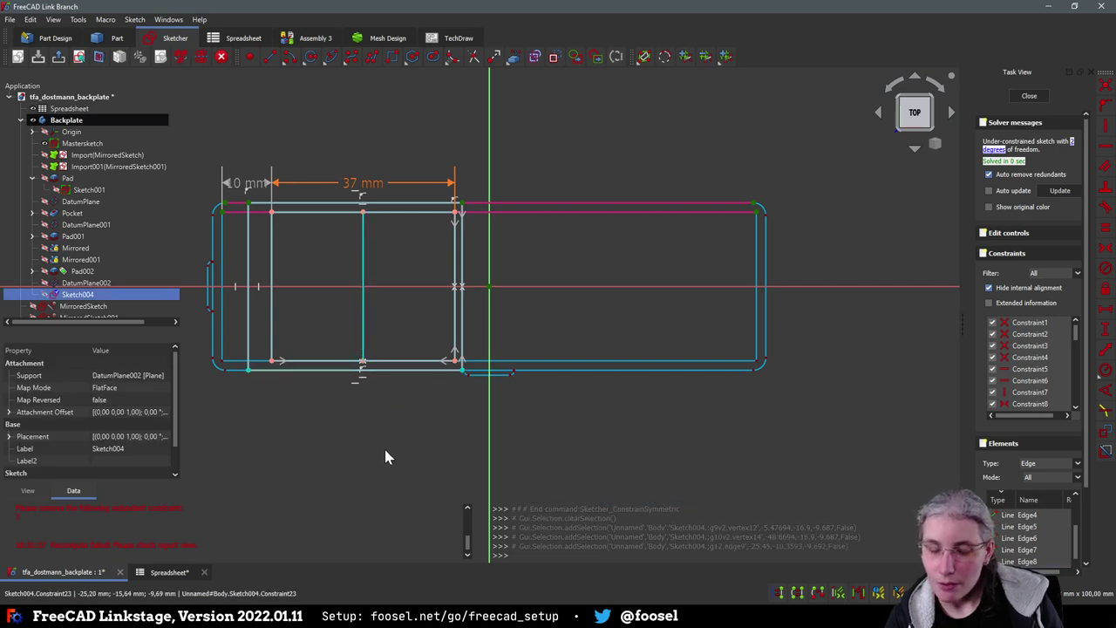
pyautogui.press('s')
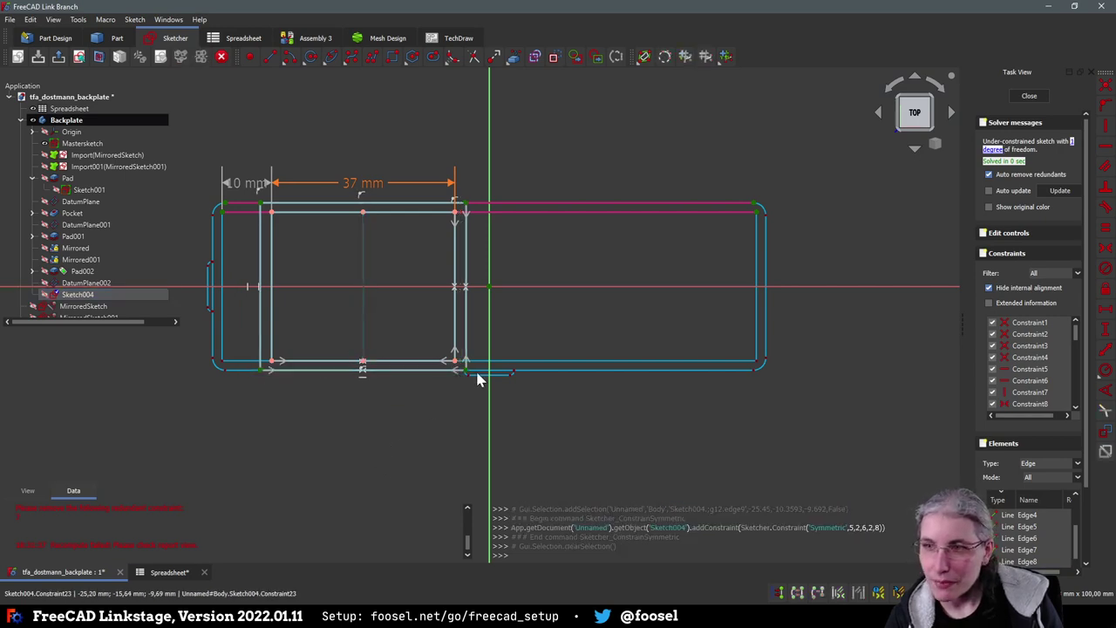
# Set the horizontal gap between the top-right corners to <<Spreadsheet>>.plate_wall (1.90 mm)
pyautogui.click(465, 207)
pyautogui.click(465, 207)
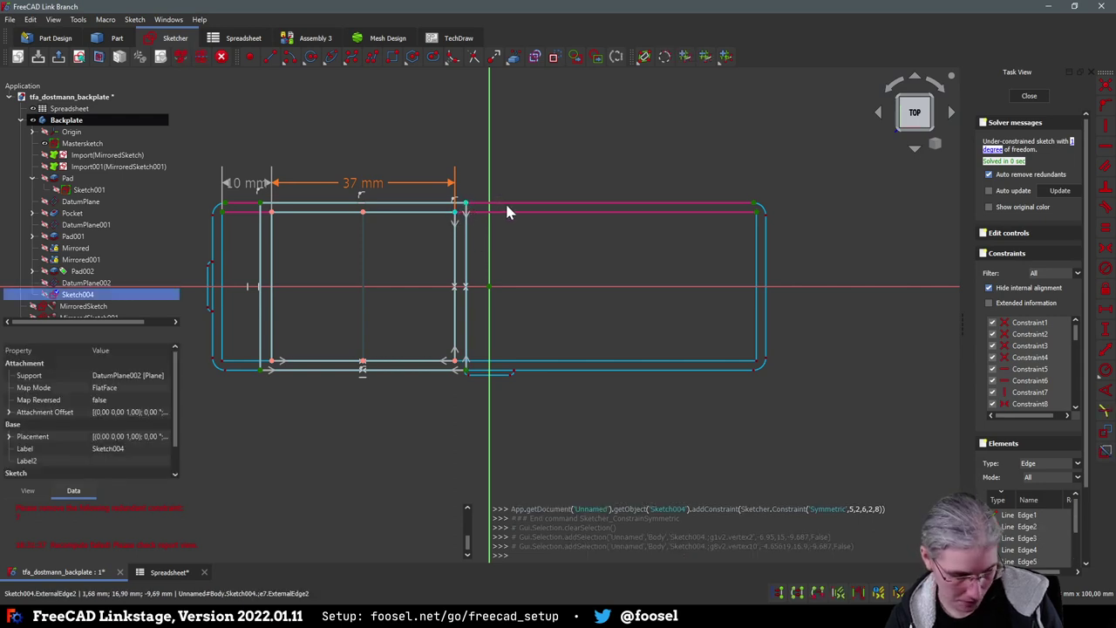
pyautogui.press('l')
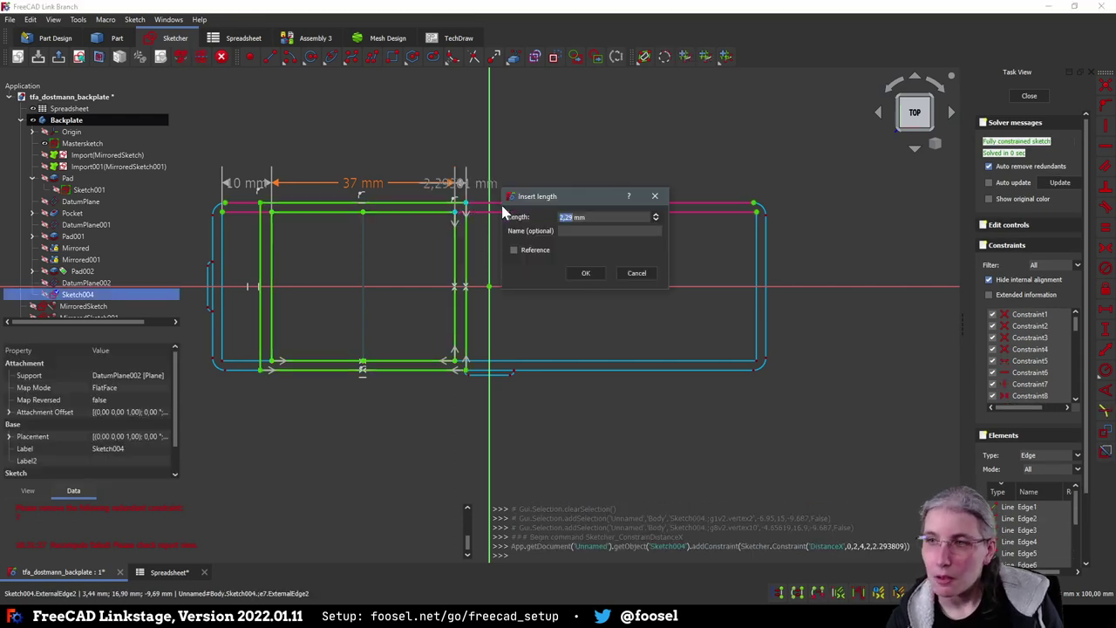
pyautogui.write('=<<')
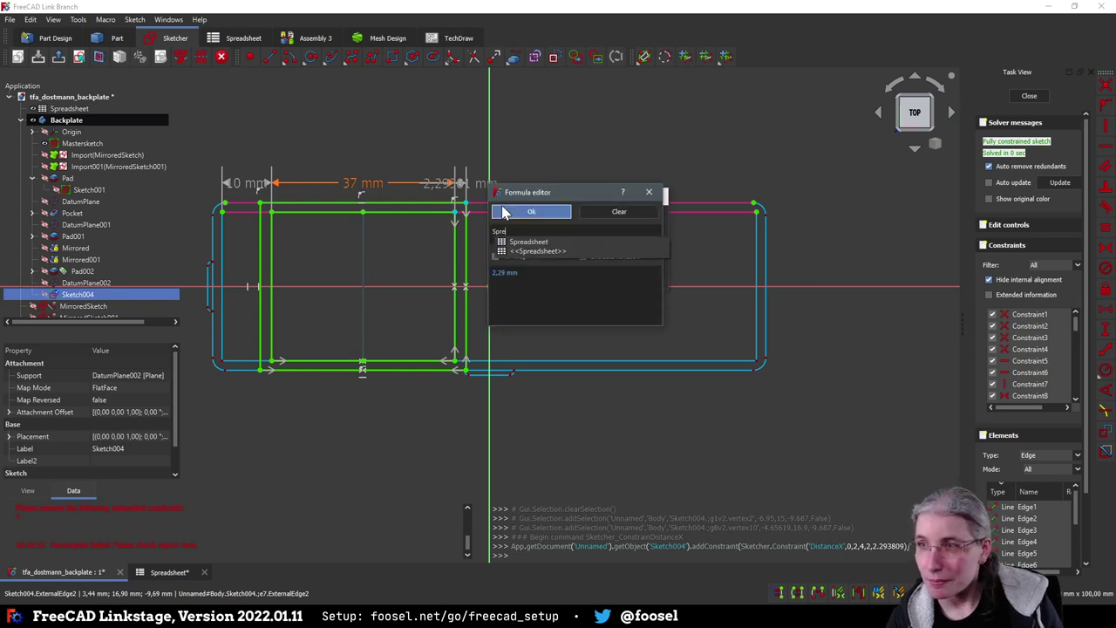
pyautogui.press('Down')
pyautogui.write('.')
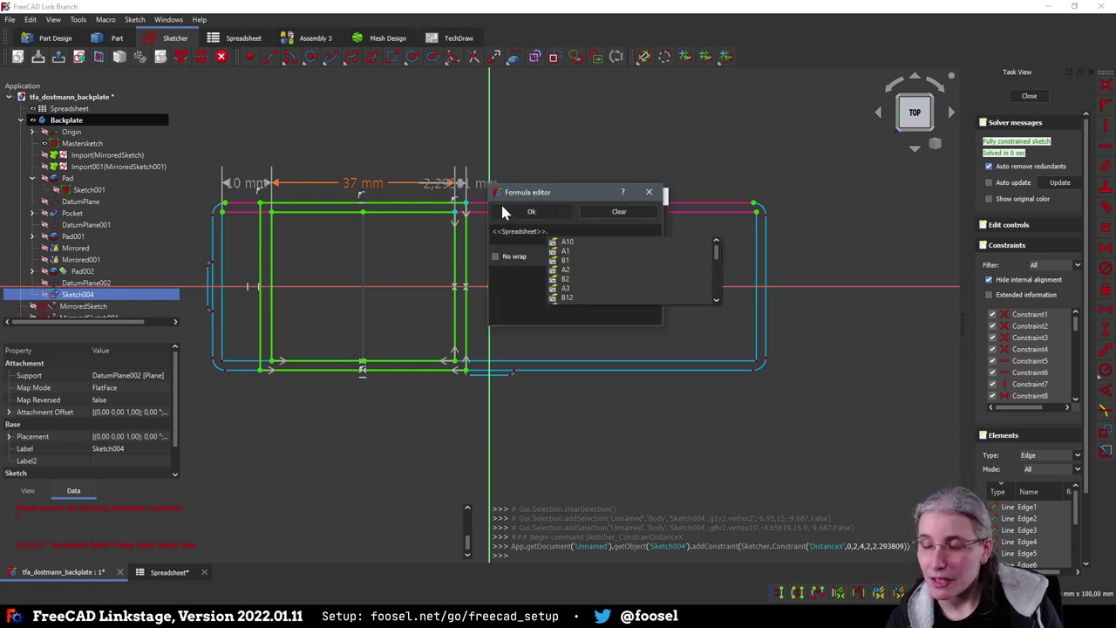
pyautogui.write('plat')
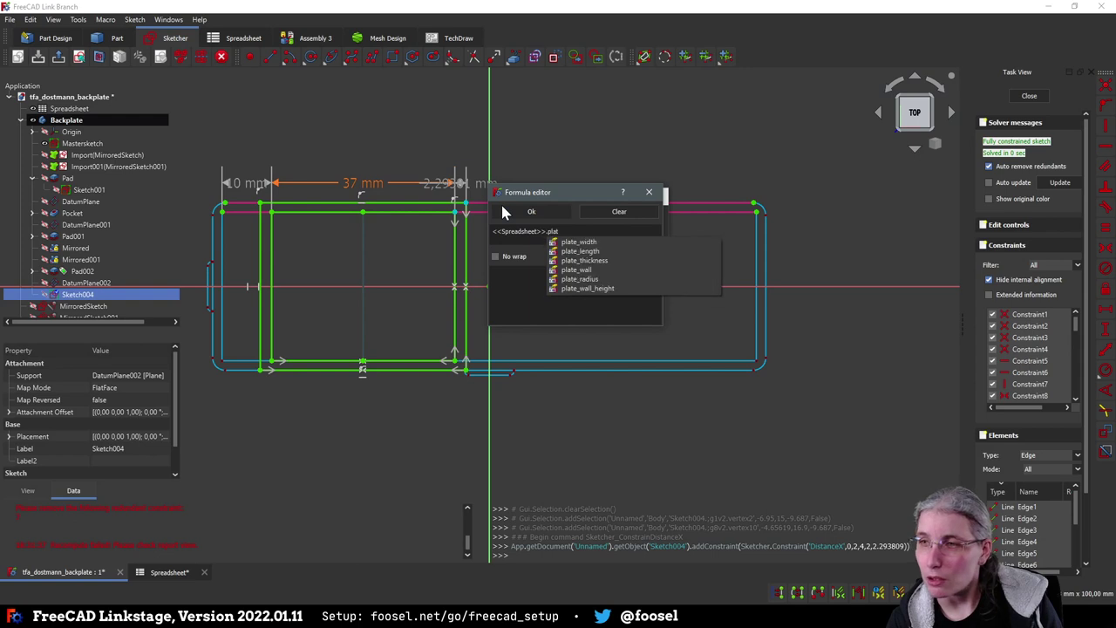
pyautogui.press('Down')
pyautogui.press('Return')
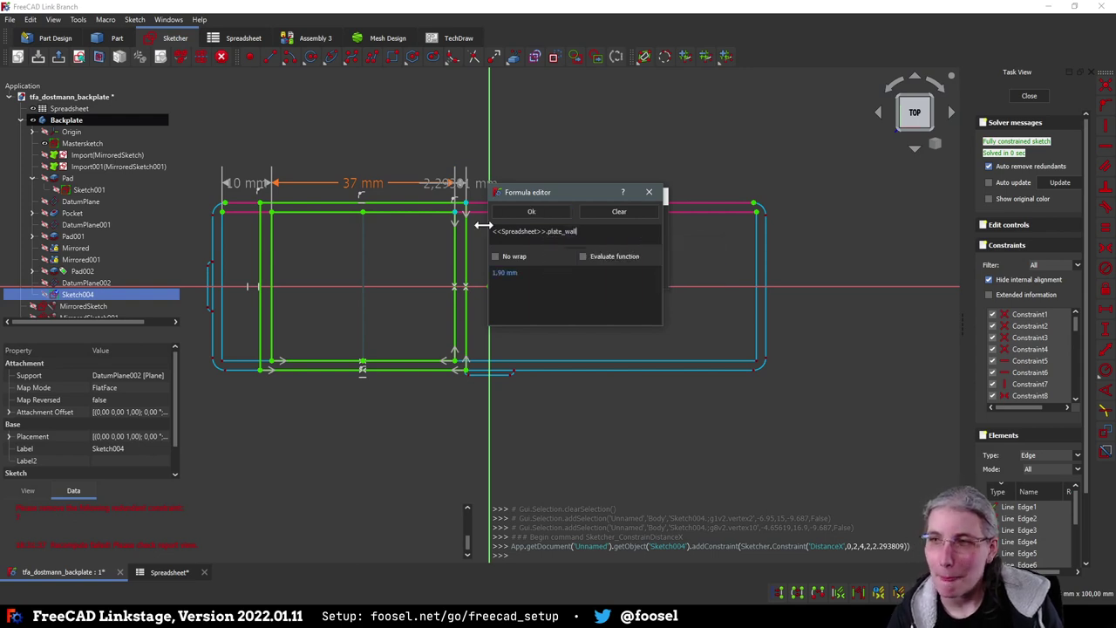
pyautogui.press('Return')
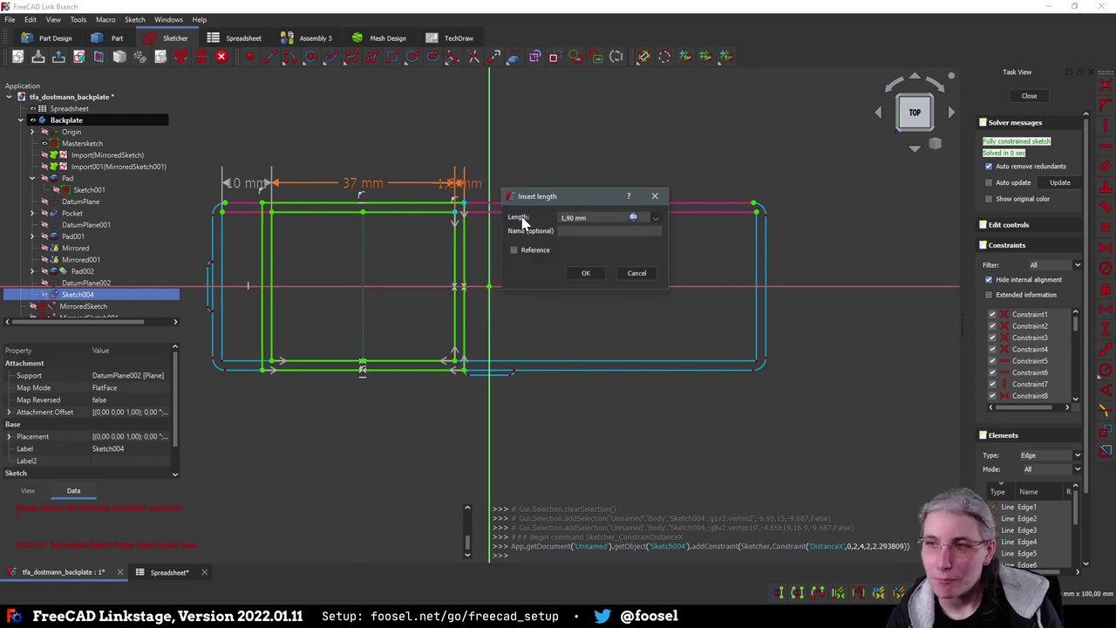
pyautogui.click(586, 273)
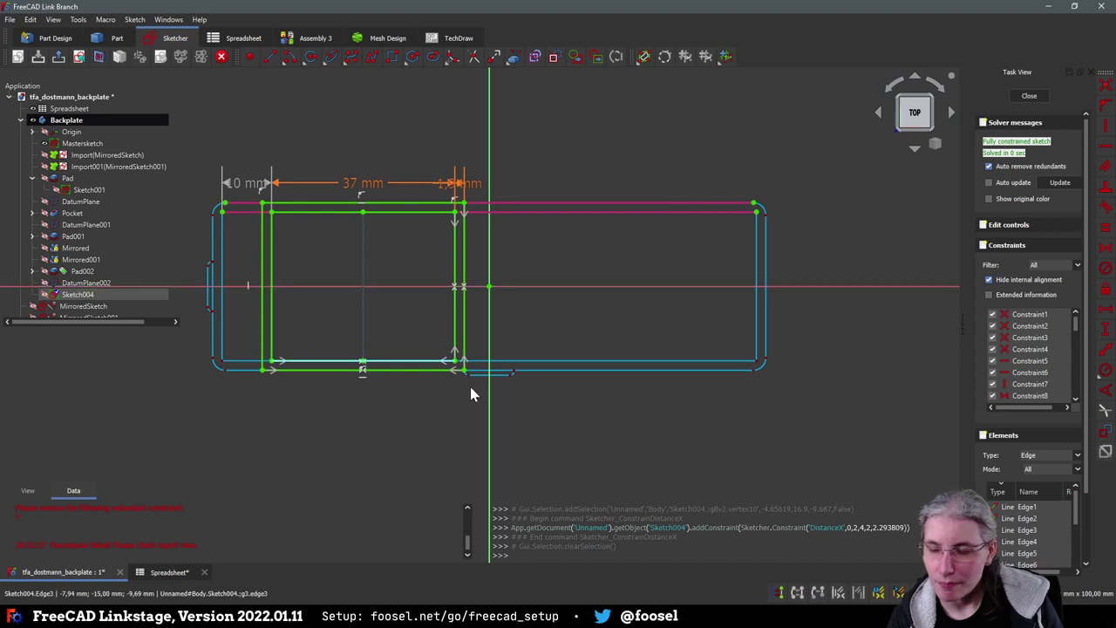
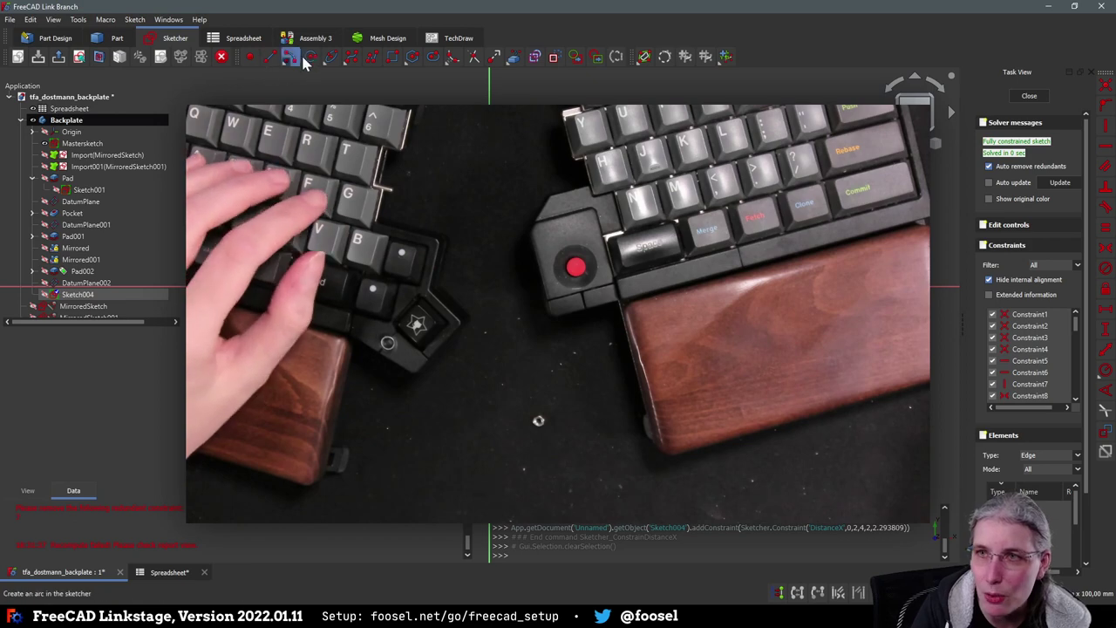
# Draw two construction circles centred on the horizontal axis, one on each side
pyautogui.click(553, 57)
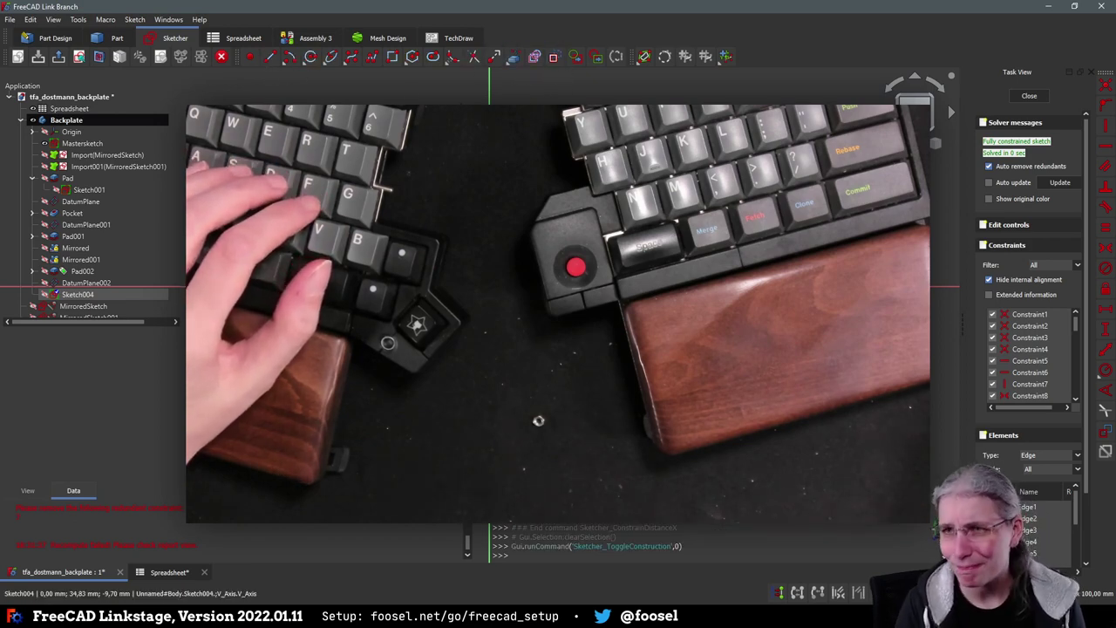
pyautogui.click(329, 57)
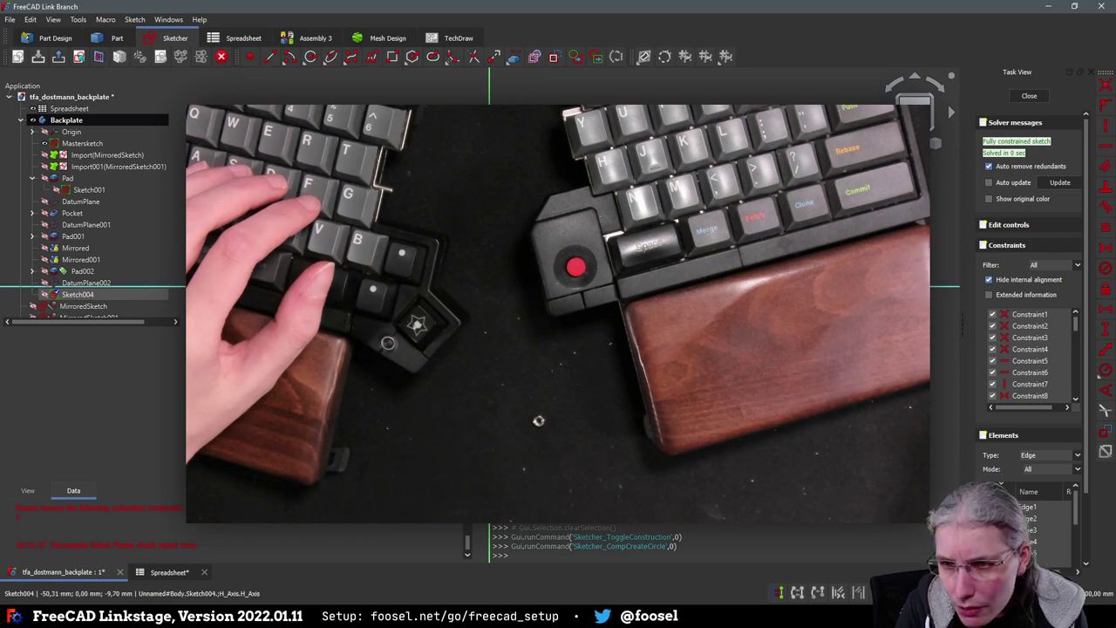
pyautogui.click(366, 285)
pyautogui.click(377, 285)
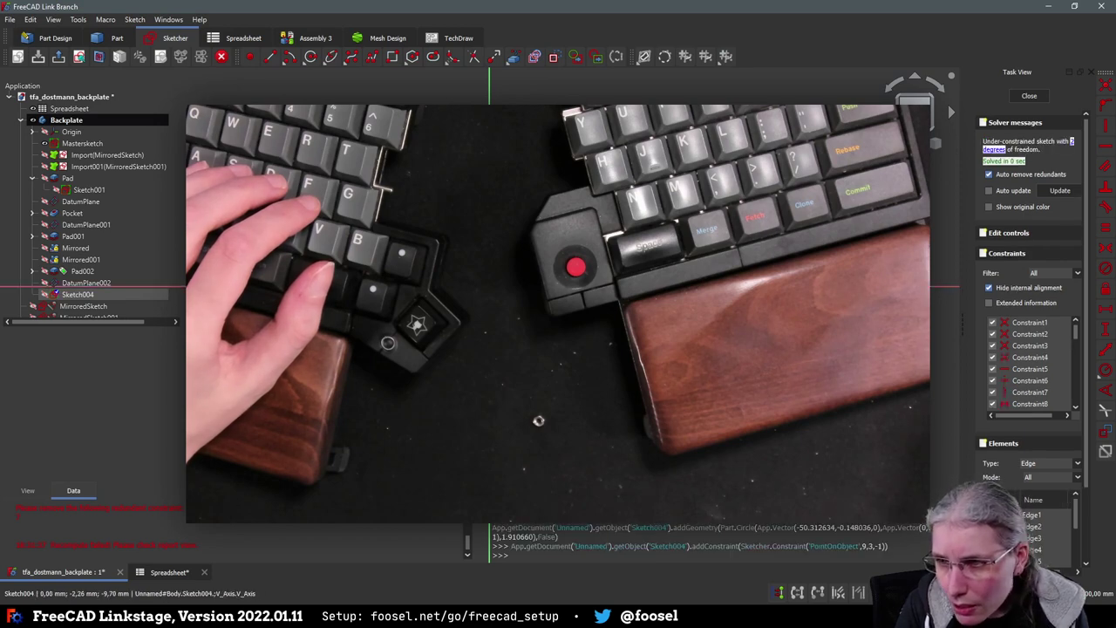
pyautogui.click(632, 285)
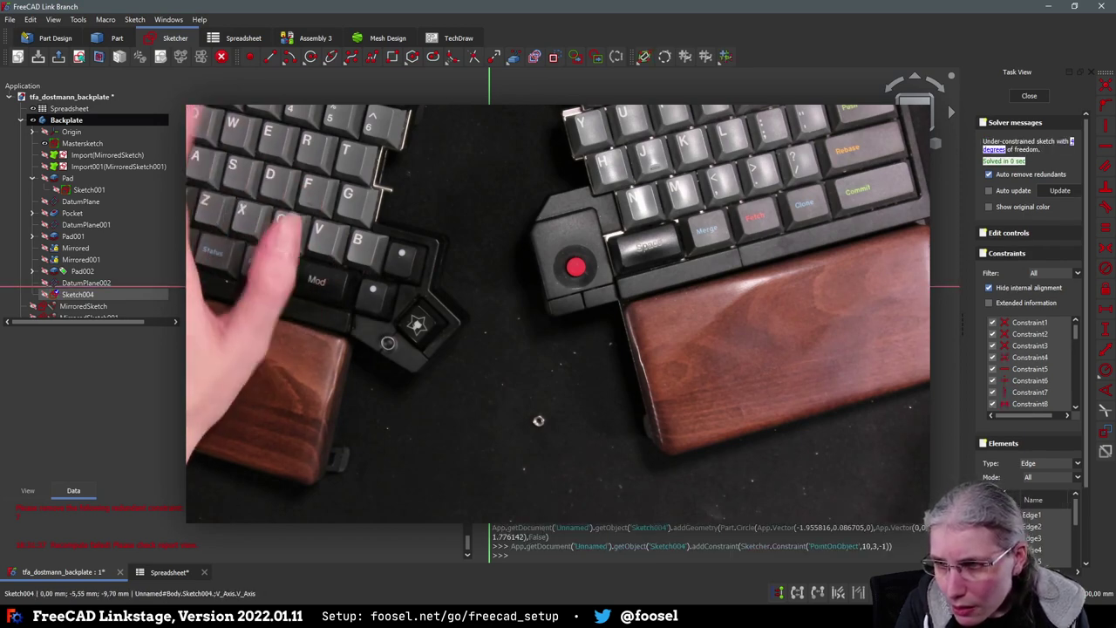
pyautogui.click(641, 285)
# Constrain the two circle centres symmetric about the vertical axis
pyautogui.click(453, 287)
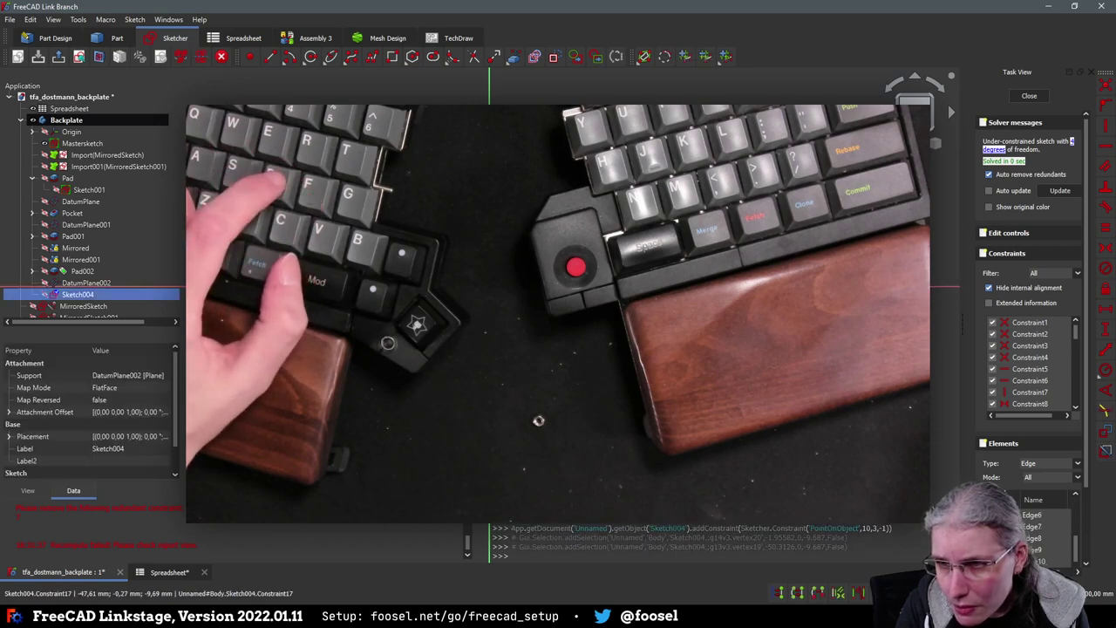
pyautogui.click(502, 290)
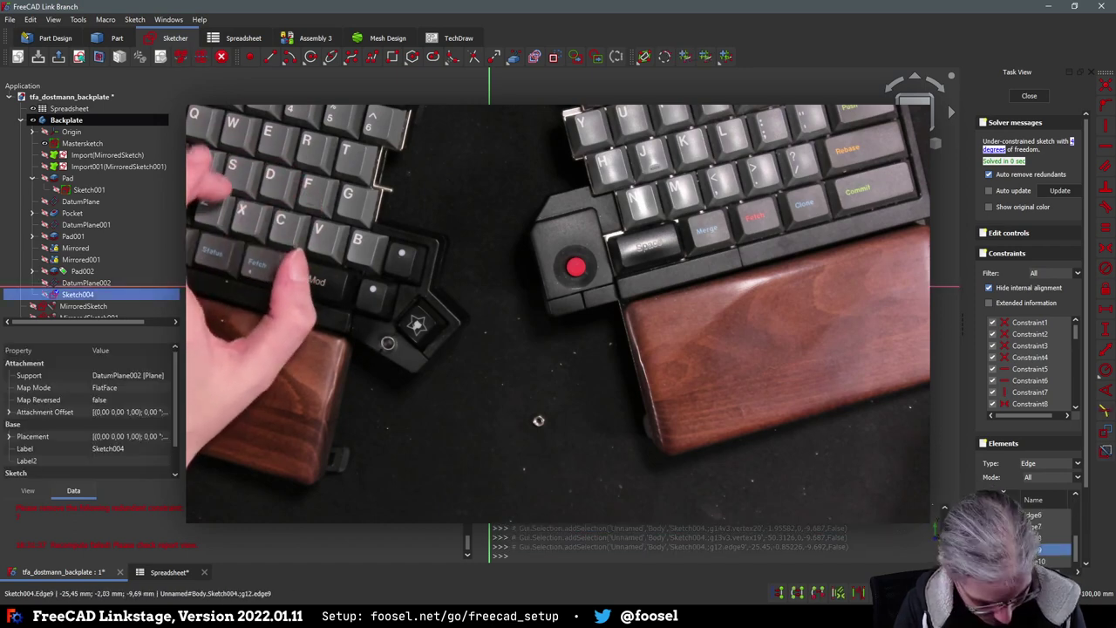
pyautogui.press('s')
# Make the two circles equal and give them a 3.5 mm radius
pyautogui.click(477, 294)
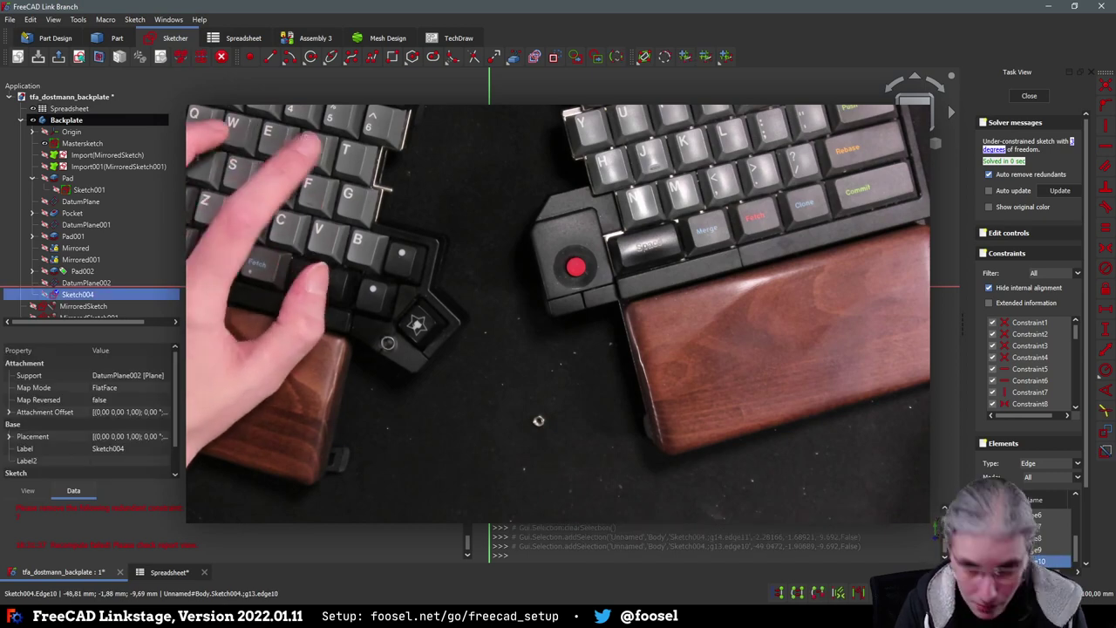
pyautogui.click(453, 287)
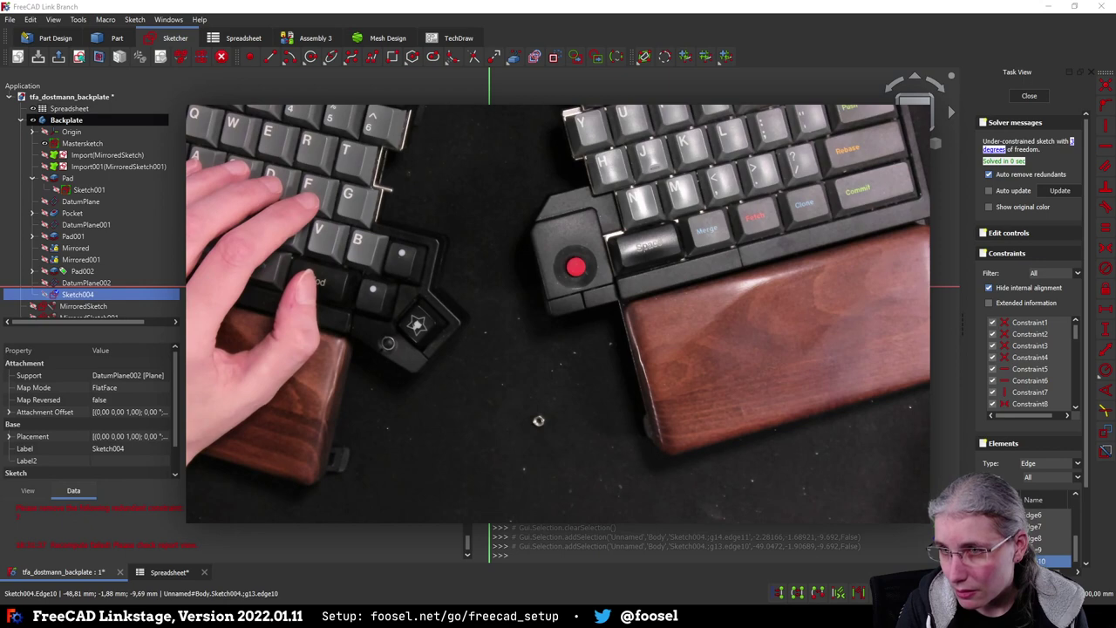
pyautogui.press('k')
pyautogui.press('r')
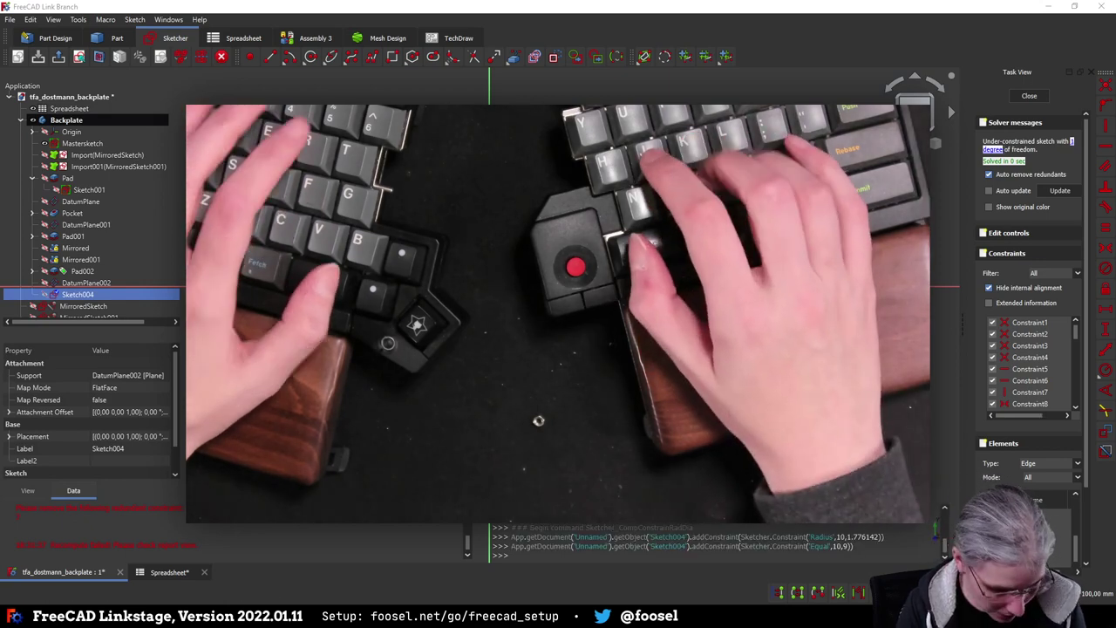
pyautogui.write('3.5')
pyautogui.press('Return')
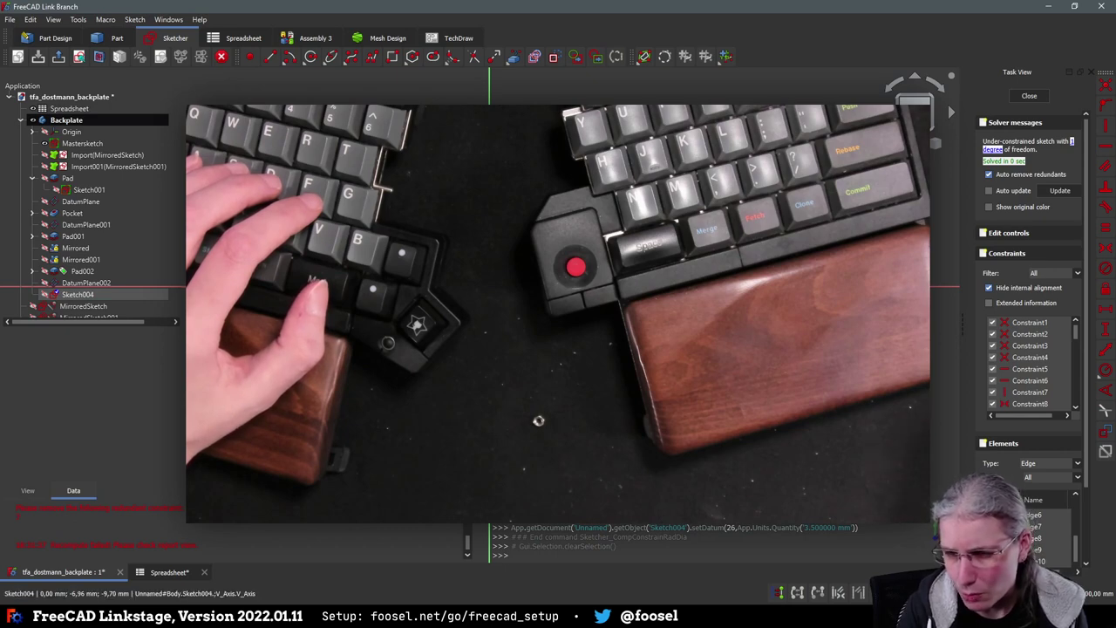
# Replace the radius constraint with a 3.5 mm diameter on both circles
pyautogui.hotkey('ctrl', 'z')
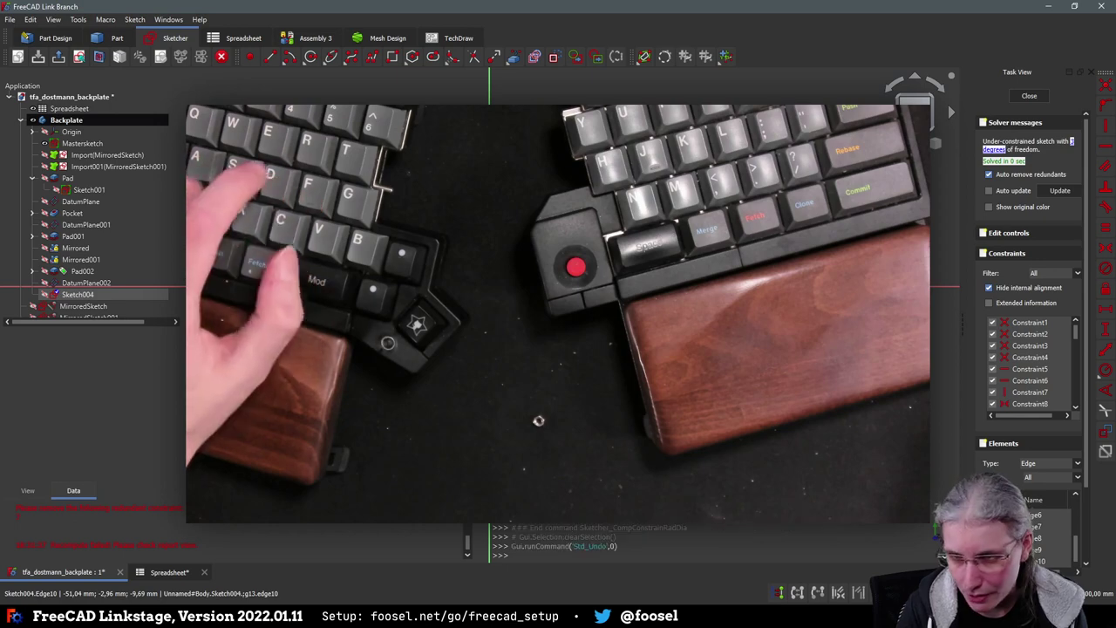
pyautogui.click(315, 291)
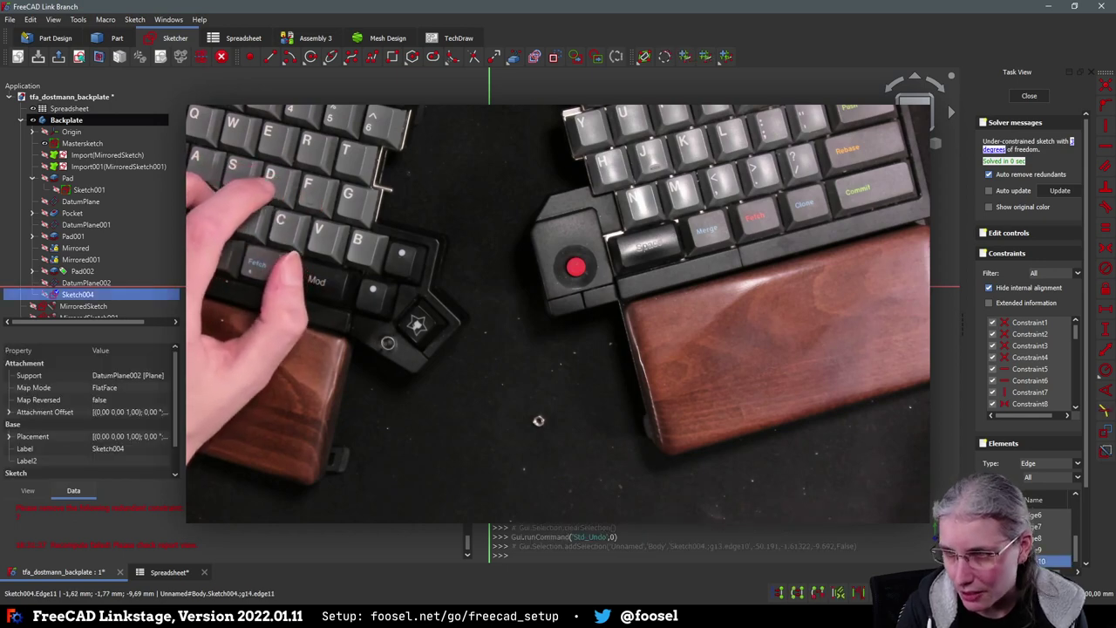
pyautogui.click(483, 292)
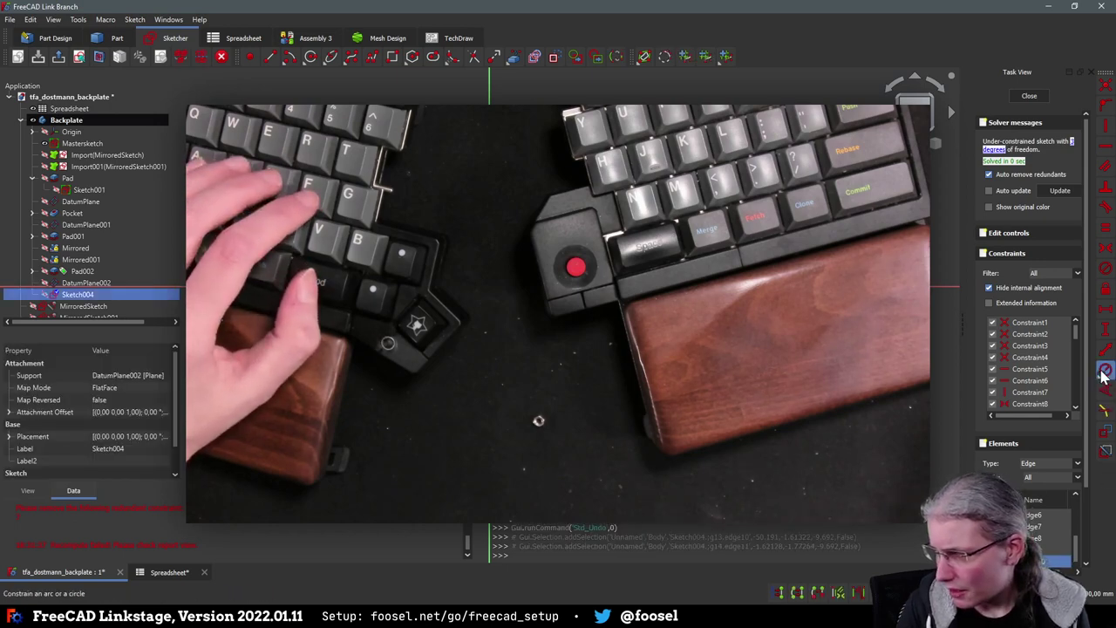
pyautogui.click(1101, 381)
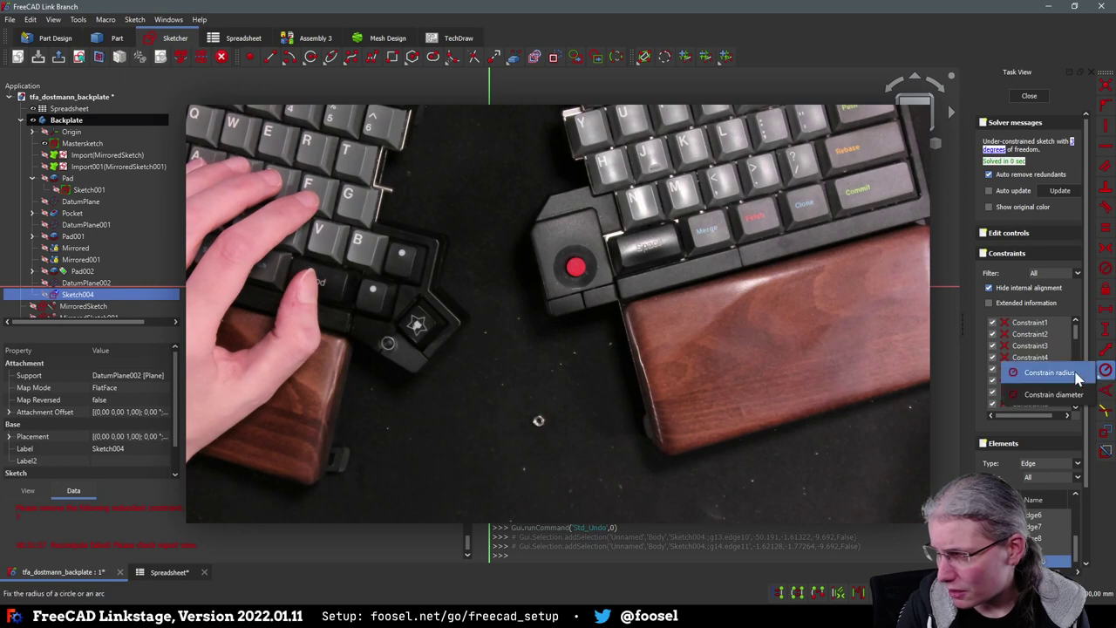
pyautogui.click(1071, 395)
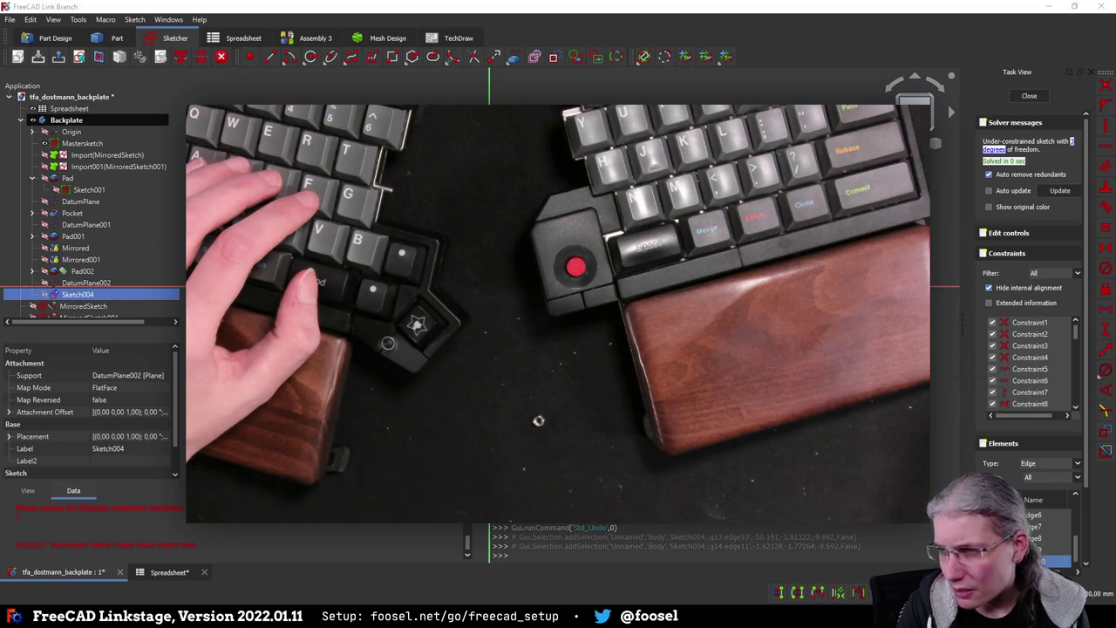
pyautogui.write('3.5')
pyautogui.press('Return')
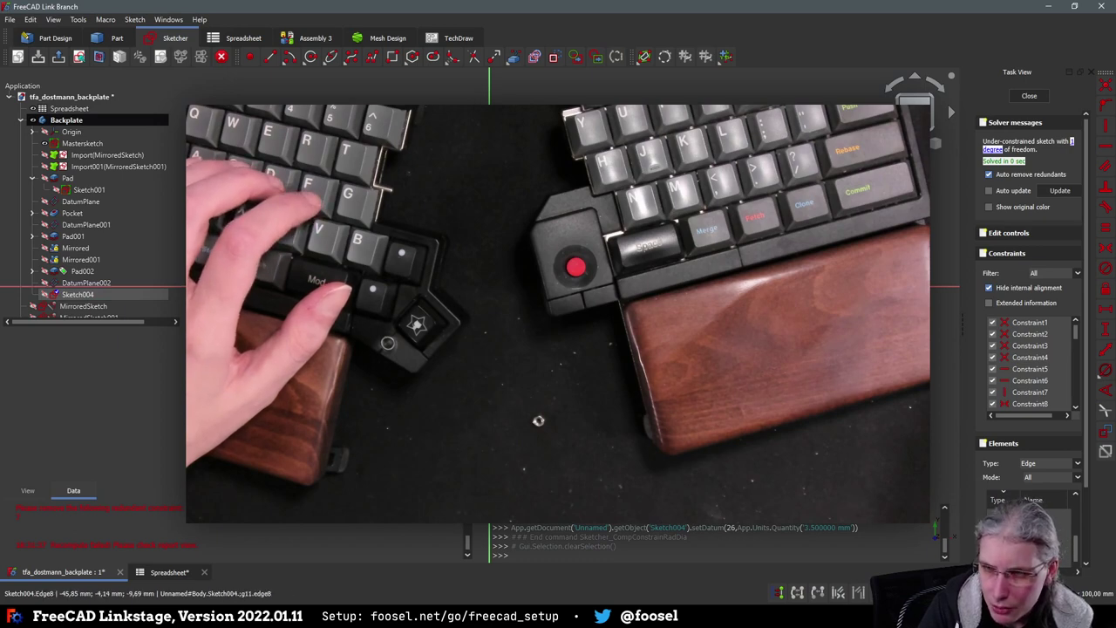
# Make a screw circle tangent to the recess outline edge
pyautogui.click(77, 293)
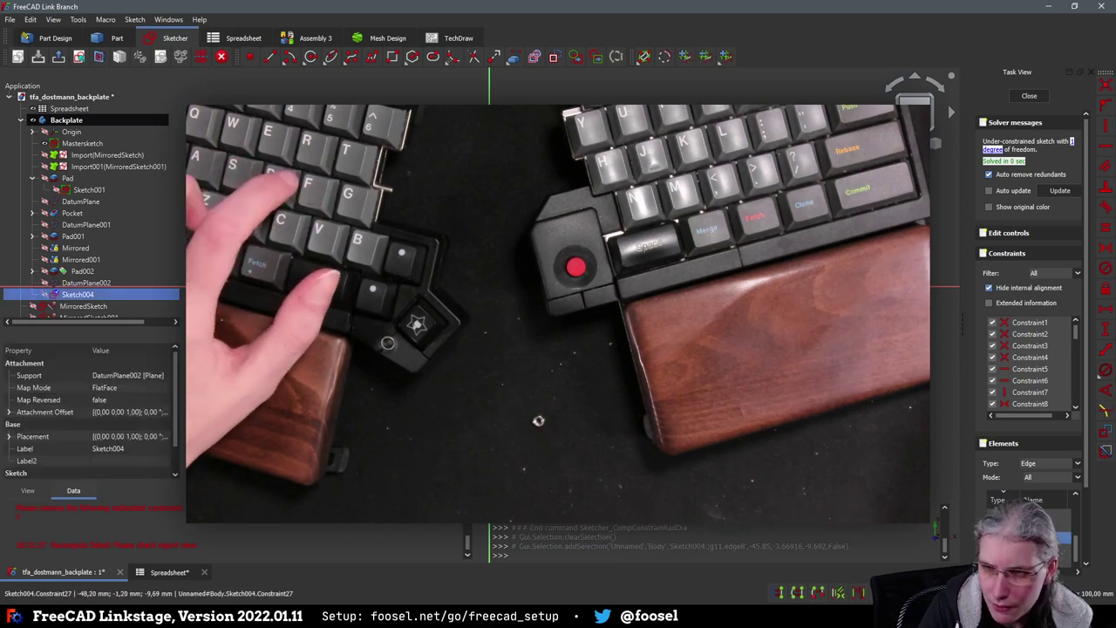
pyautogui.click(915, 335)
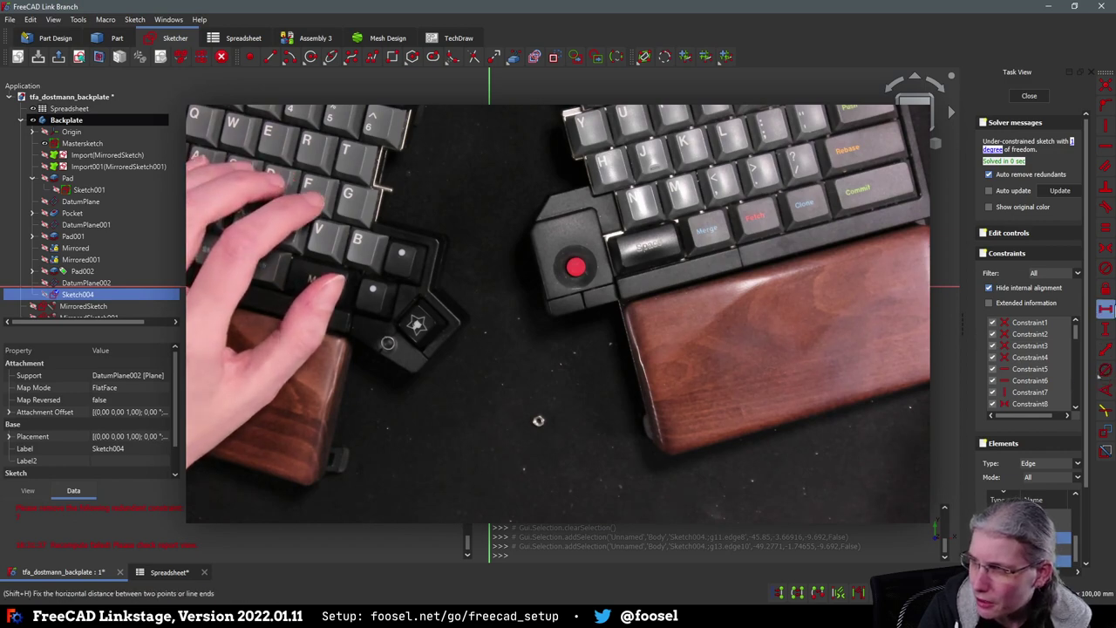
pyautogui.click(1105, 209)
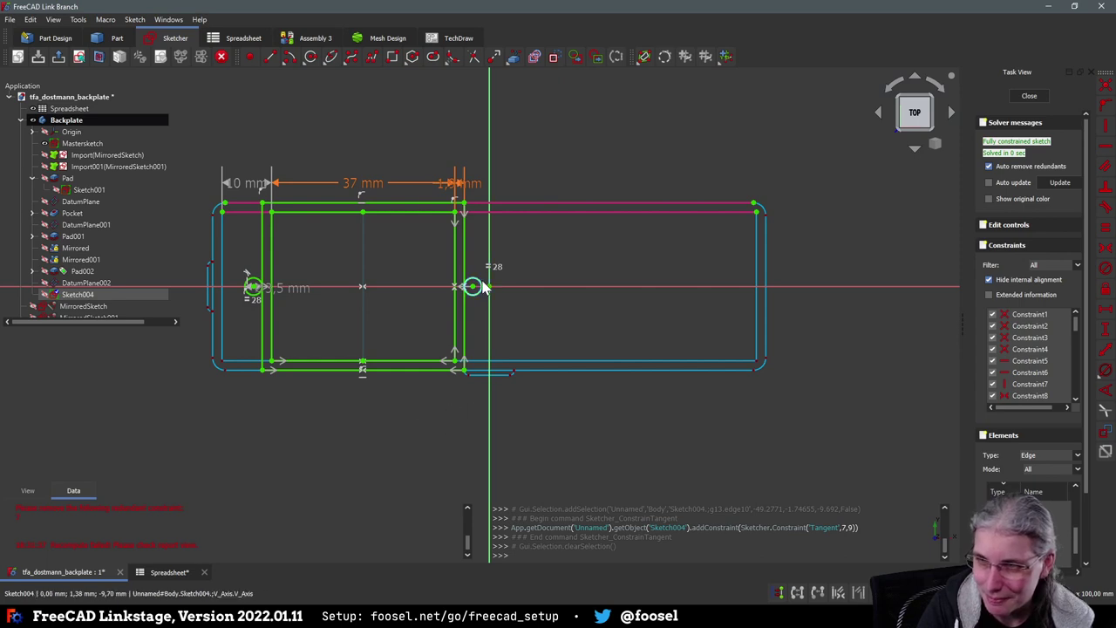
# Draw larger arcs centred on the left and right screw circles
pyautogui.scroll(1, 305, 288)
pyautogui.scroll(1, 305, 289)
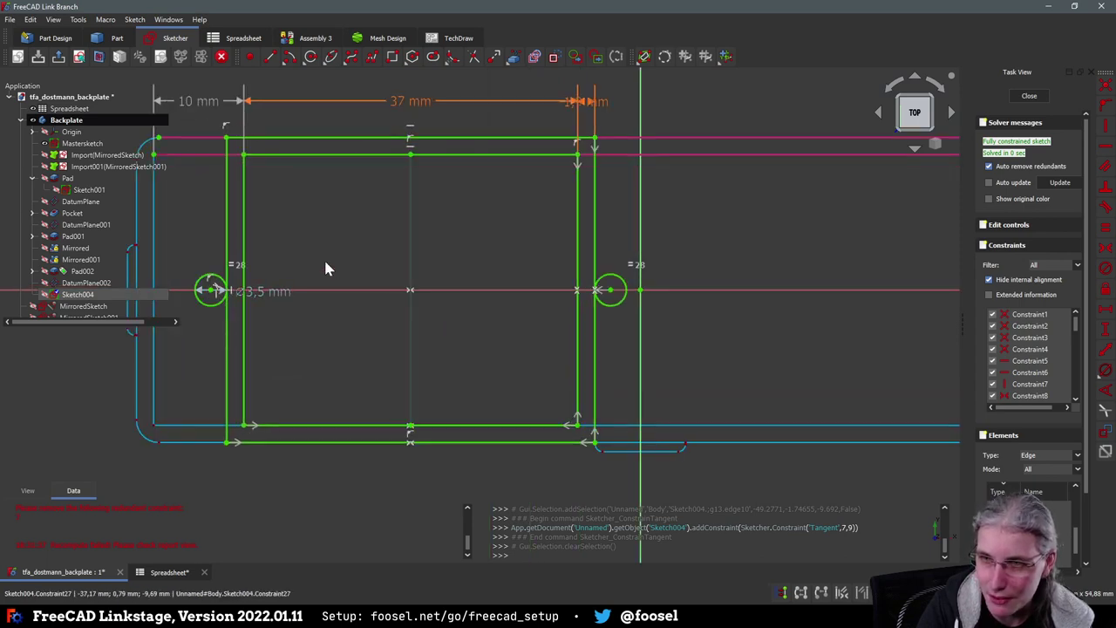
pyautogui.scroll(2, 392, 292)
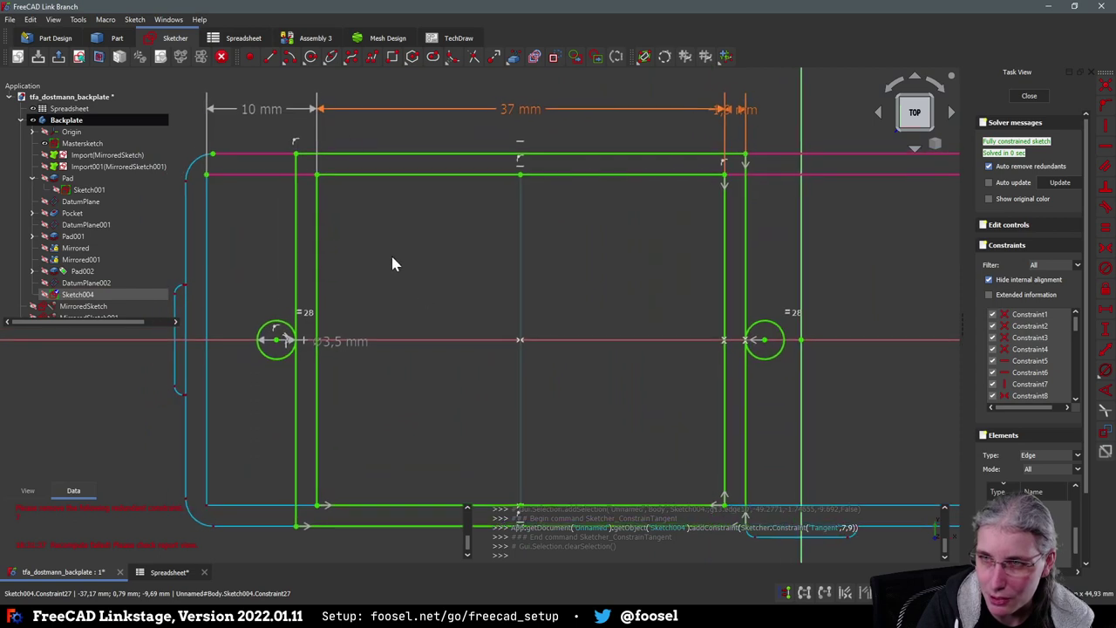
pyautogui.click(293, 58)
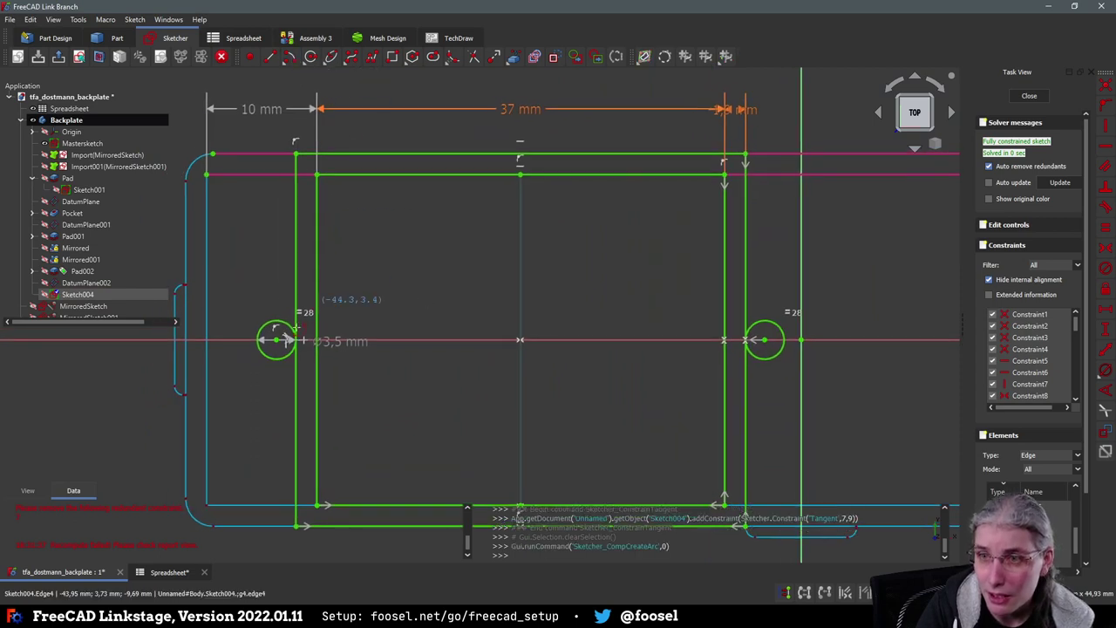
pyautogui.click(276, 340)
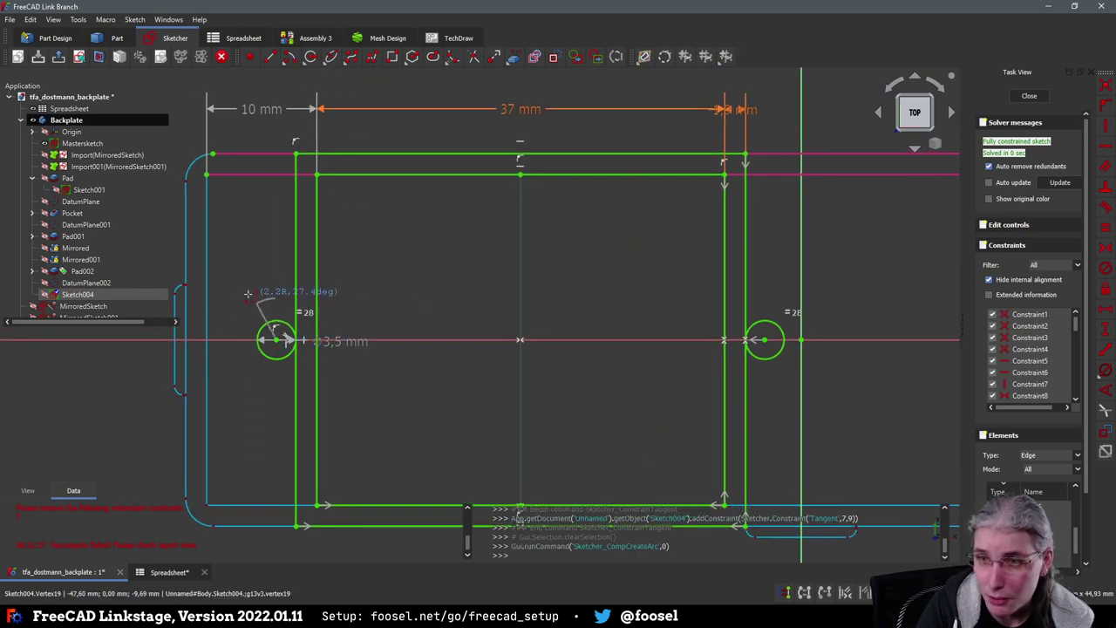
pyautogui.click(272, 383)
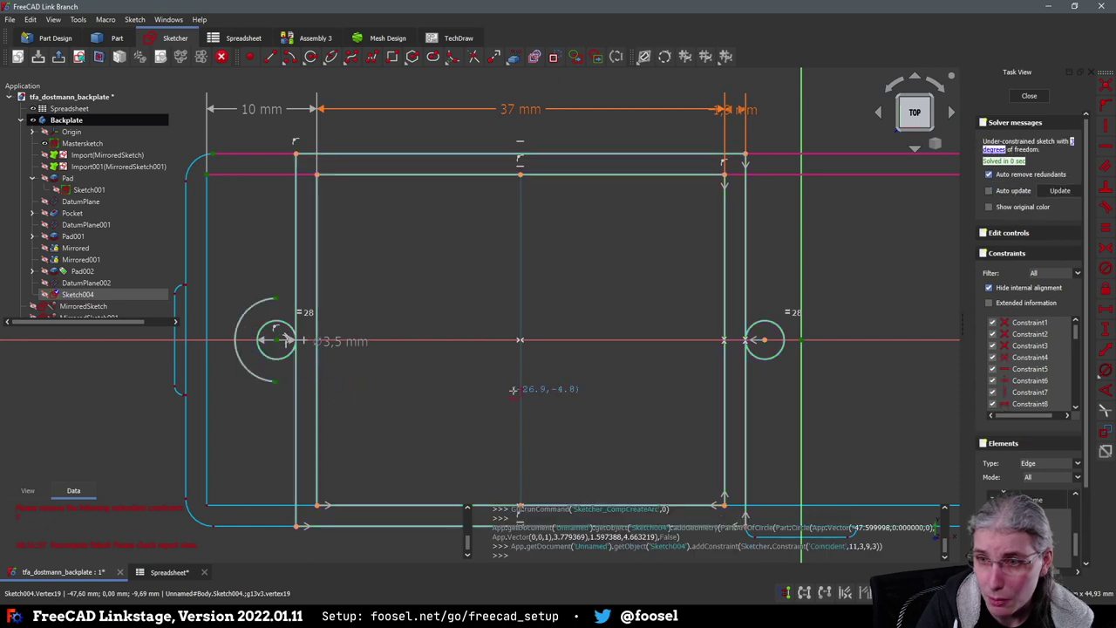
pyautogui.click(764, 340)
pyautogui.click(766, 298)
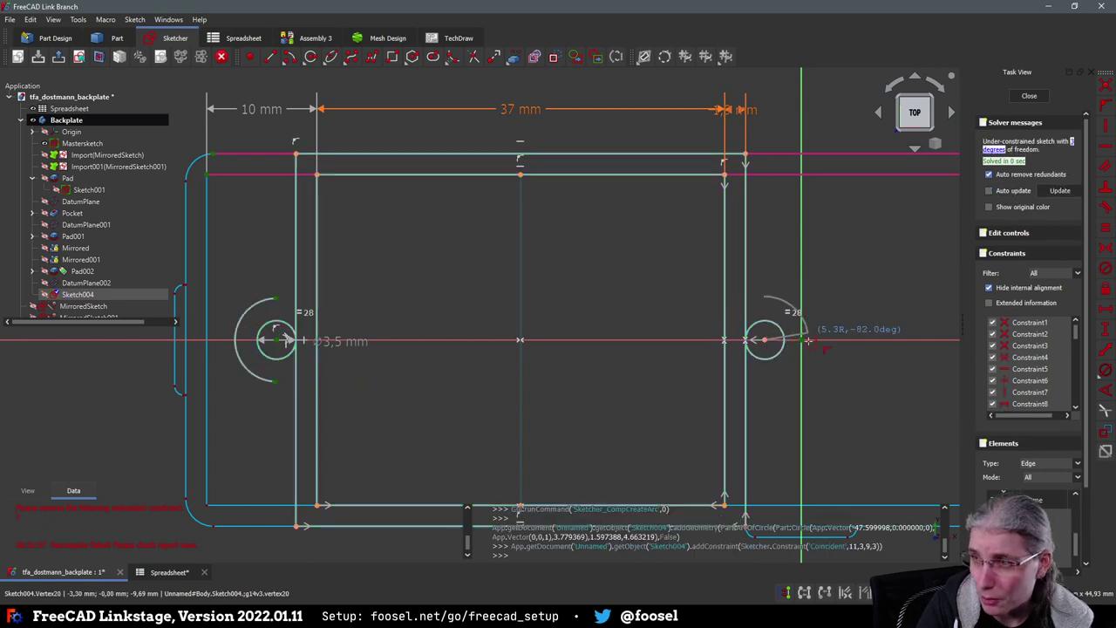
pyautogui.click(782, 390)
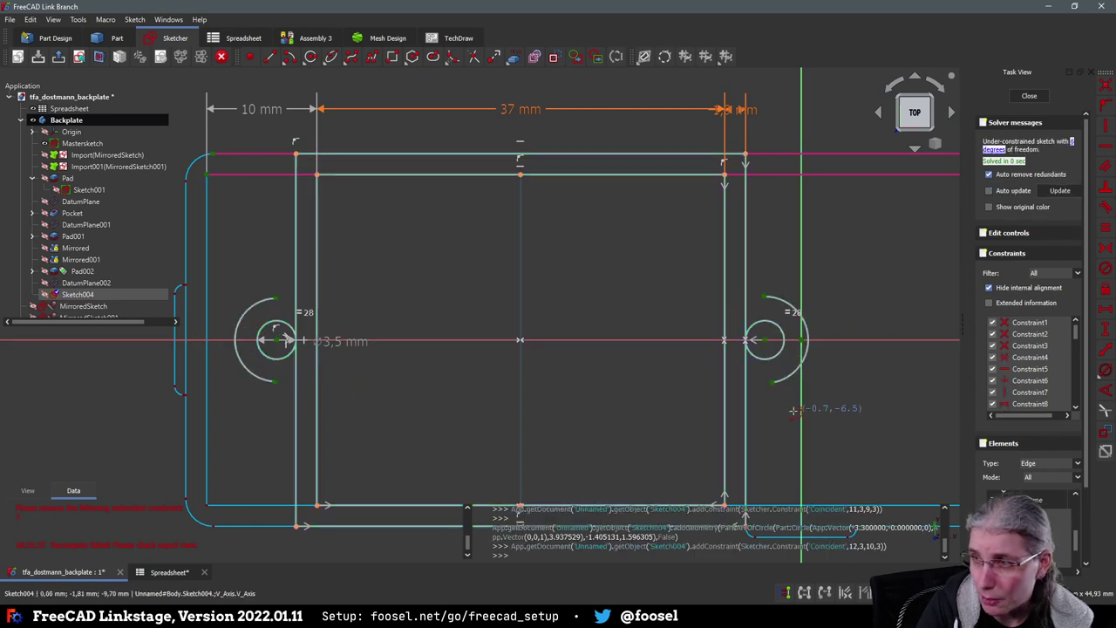
# Draw a horizontal line from the left arc's top end to the recess edge
pyautogui.click(269, 56)
pyautogui.click(275, 297)
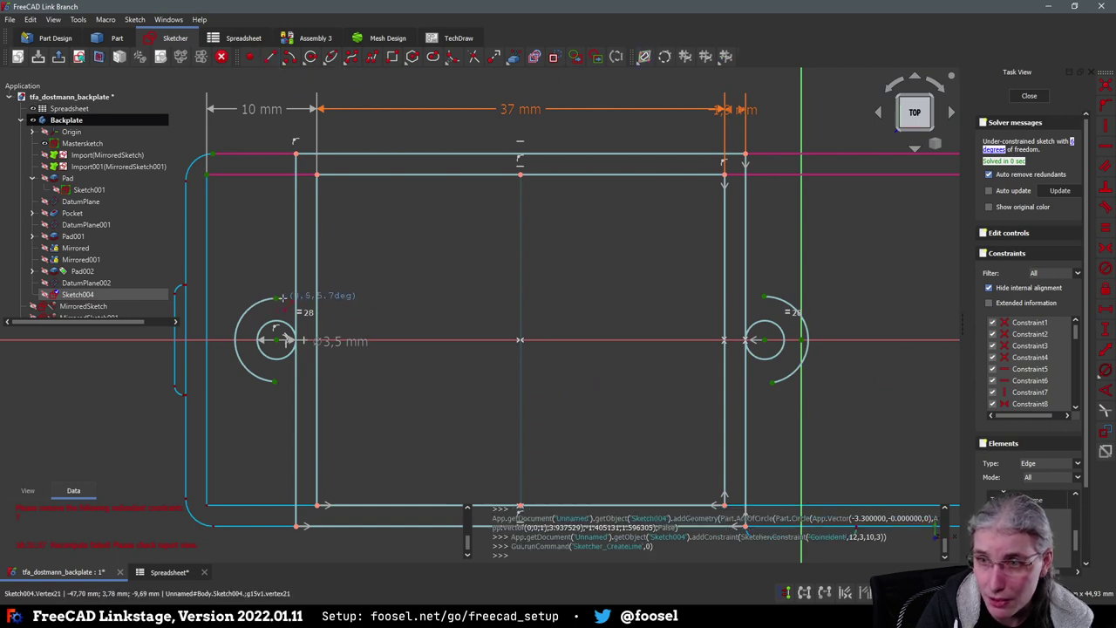
pyautogui.click(296, 297)
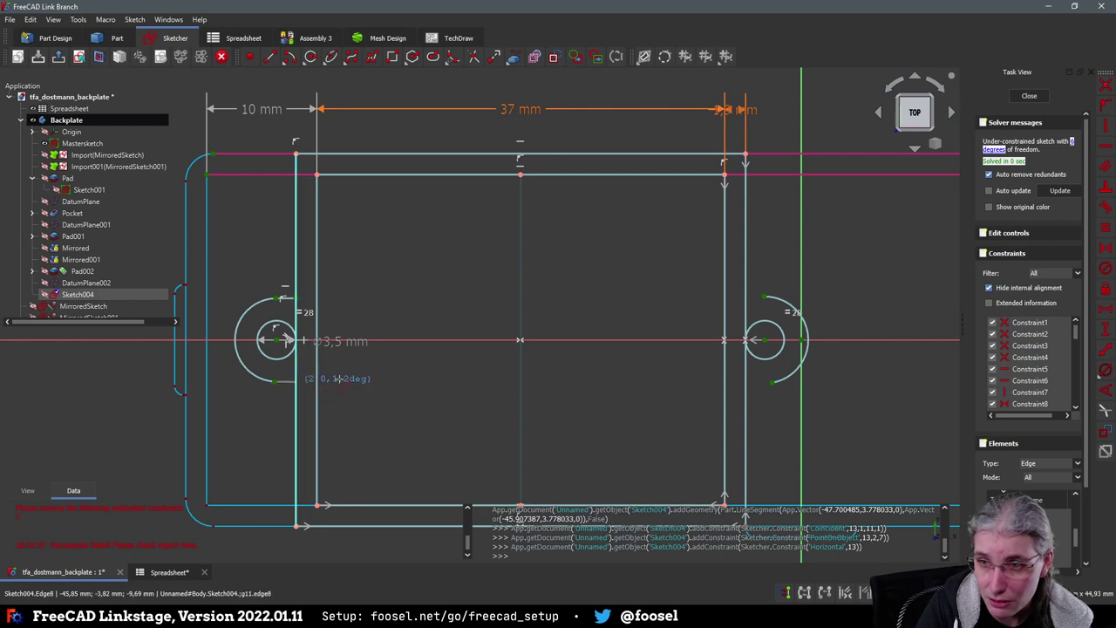
# Draw horizontal lines from the bottom of the left arc and both right arc ends to the recess edges
pyautogui.click(296, 381)
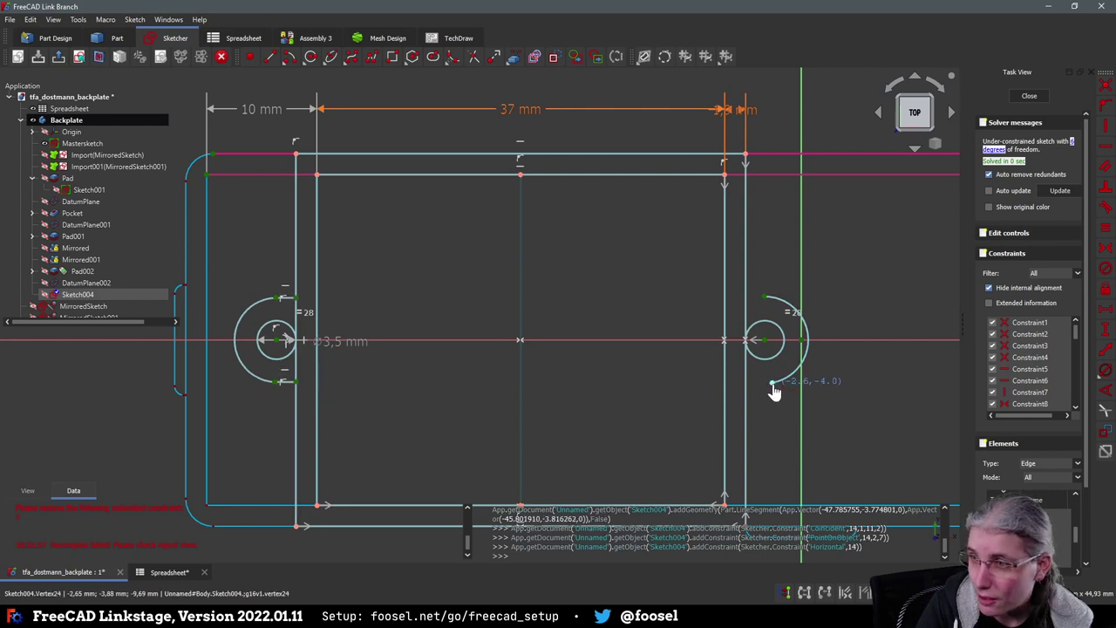
pyautogui.click(771, 384)
pyautogui.click(745, 385)
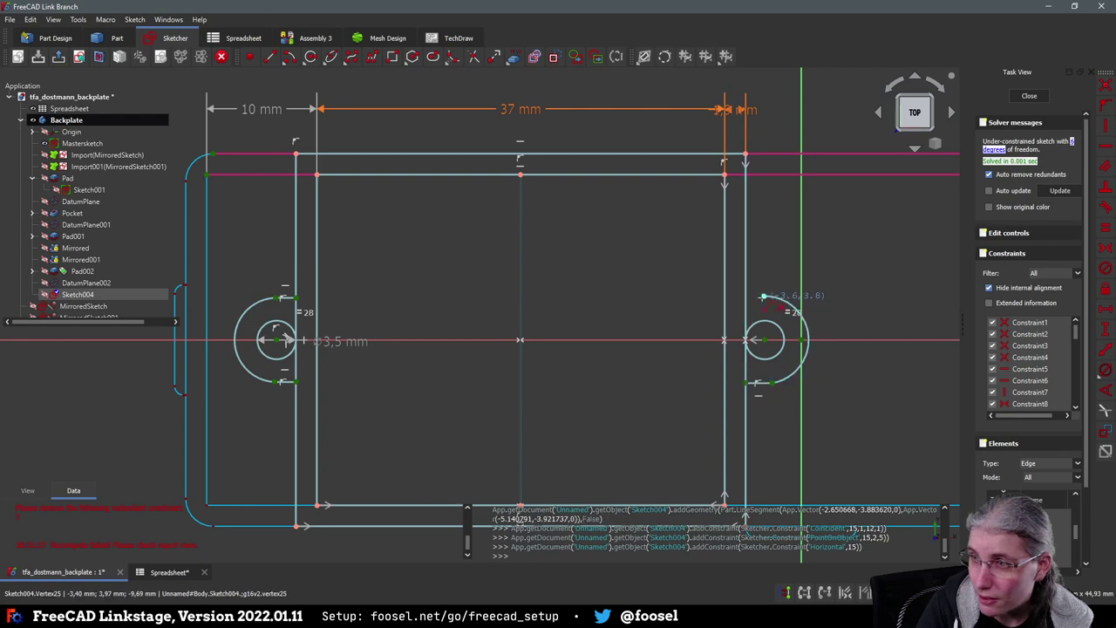
pyautogui.click(764, 297)
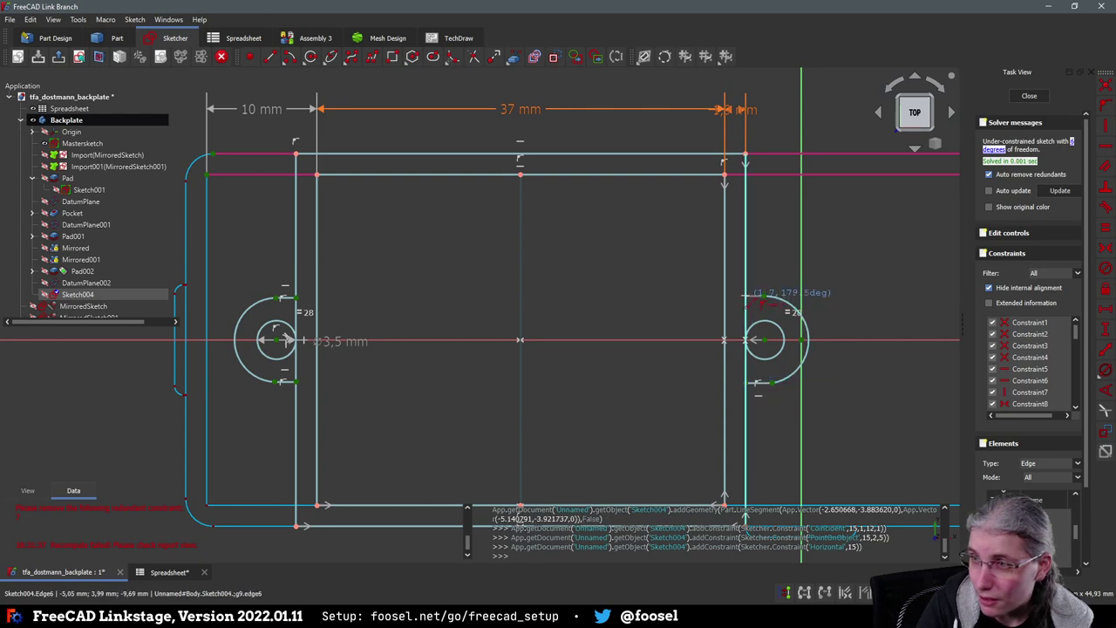
pyautogui.click(746, 297)
pyautogui.rightClick(767, 303)
# Make the right outer arc tangent to its short top and bottom lines
pyautogui.click(758, 302)
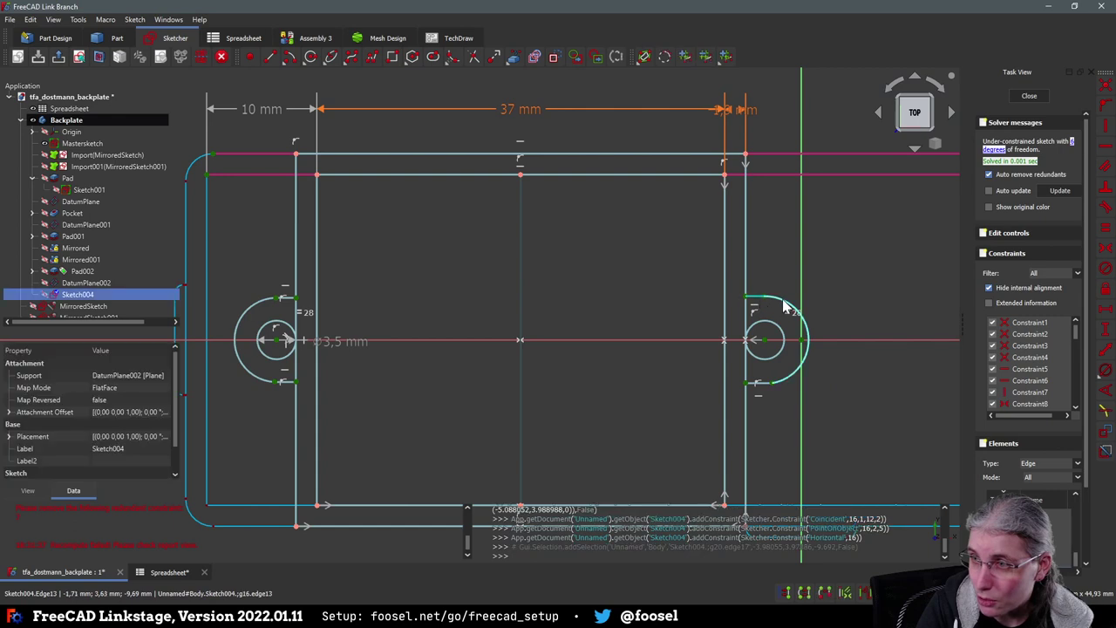
pyautogui.click(783, 307)
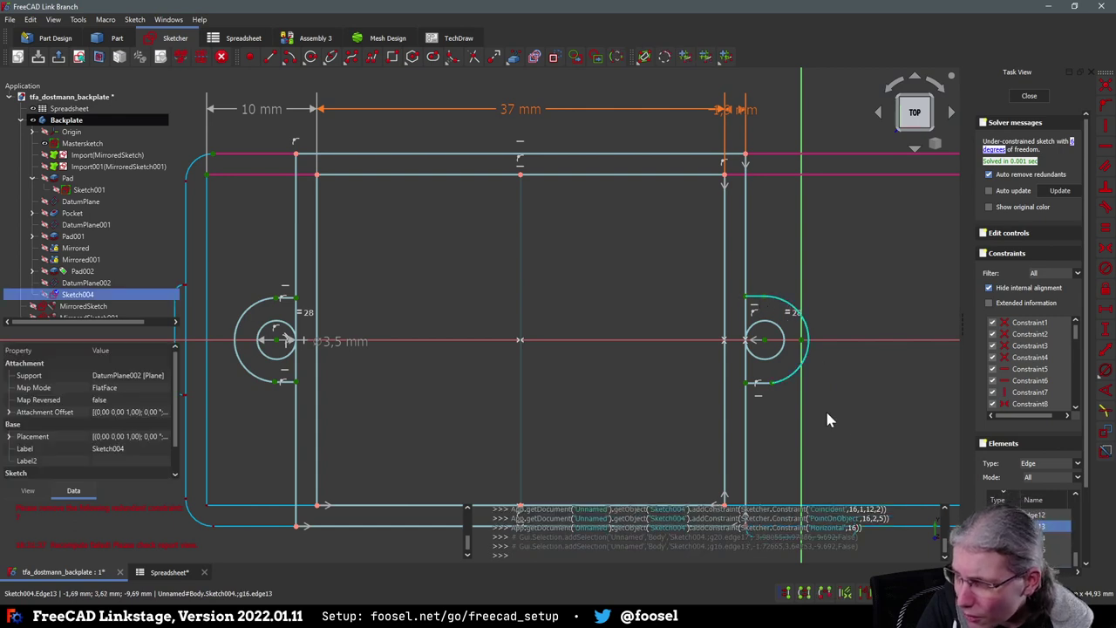
pyautogui.click(801, 281)
pyautogui.click(784, 295)
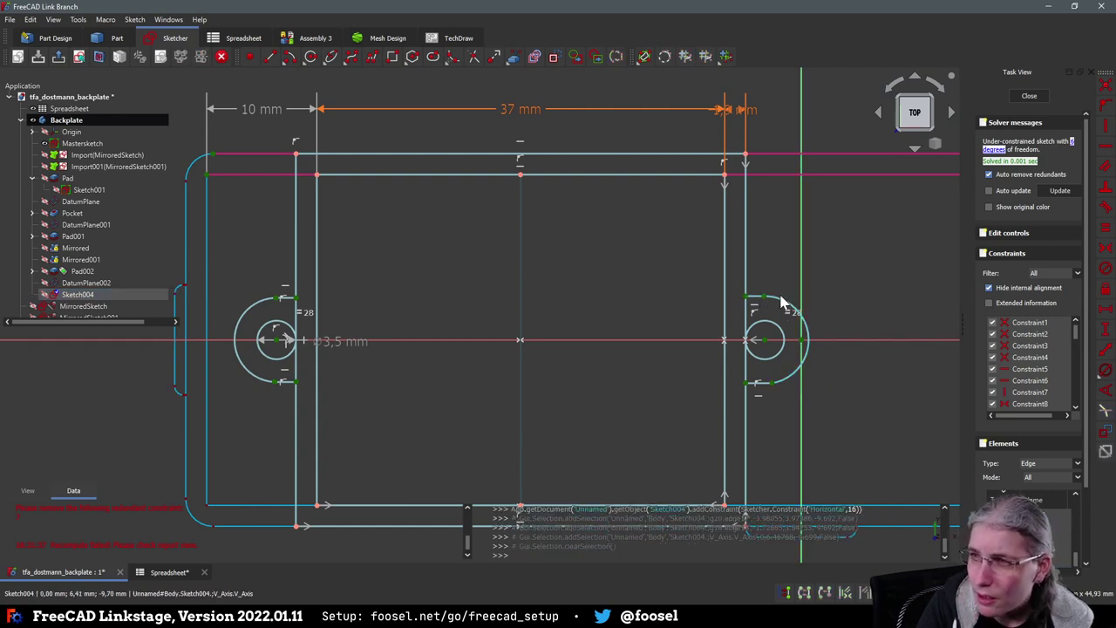
pyautogui.click(780, 305)
pyautogui.click(755, 299)
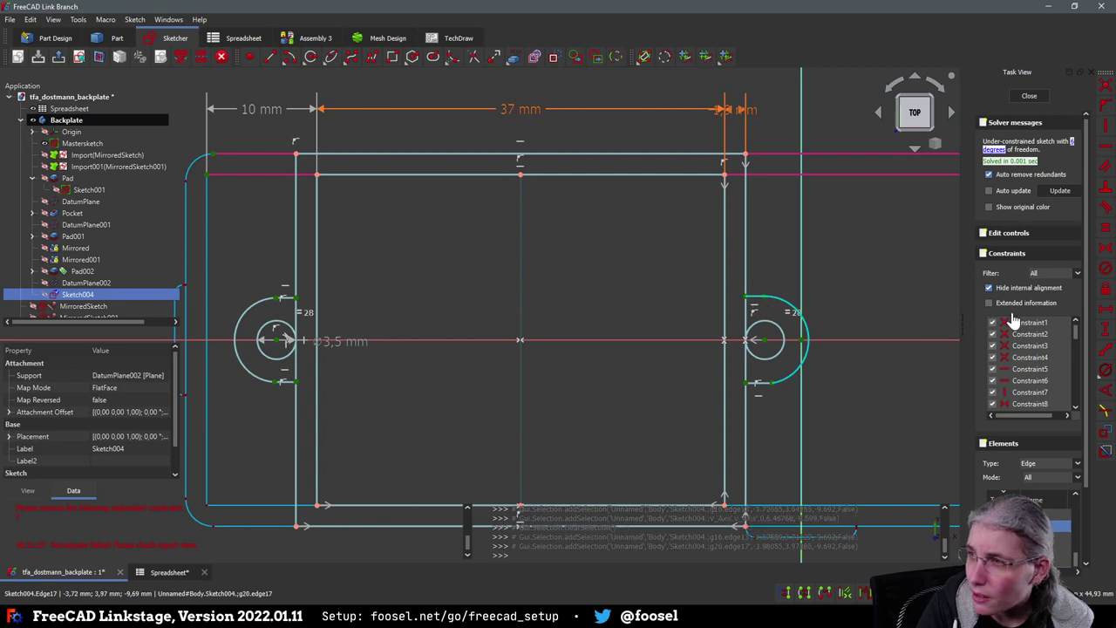
pyautogui.click(1105, 208)
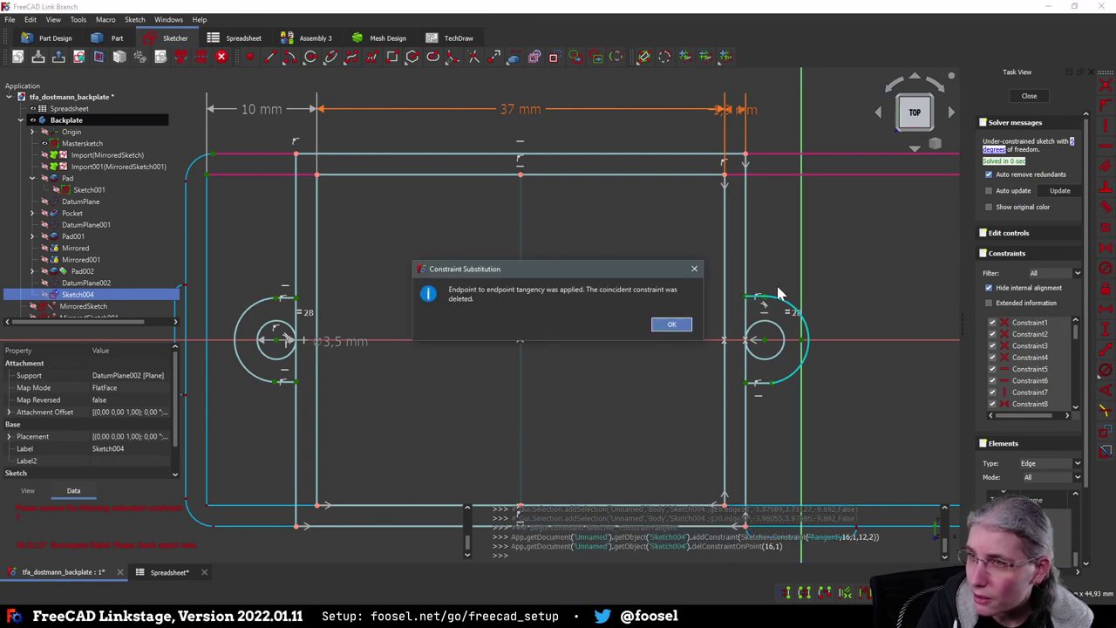
pyautogui.click(671, 326)
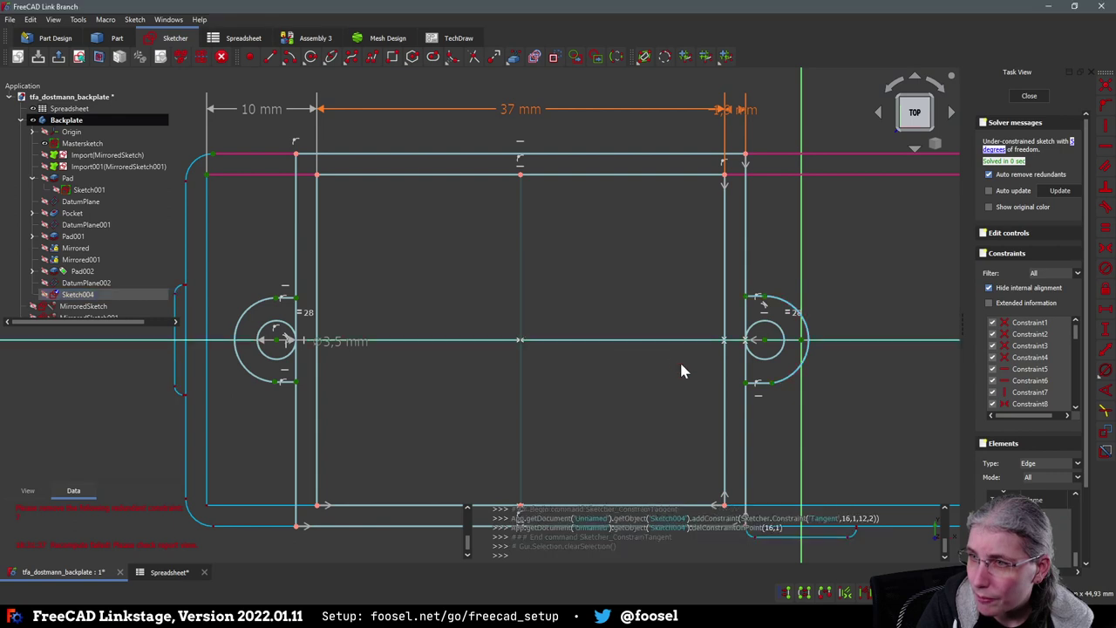
pyautogui.click(767, 392)
pyautogui.click(786, 385)
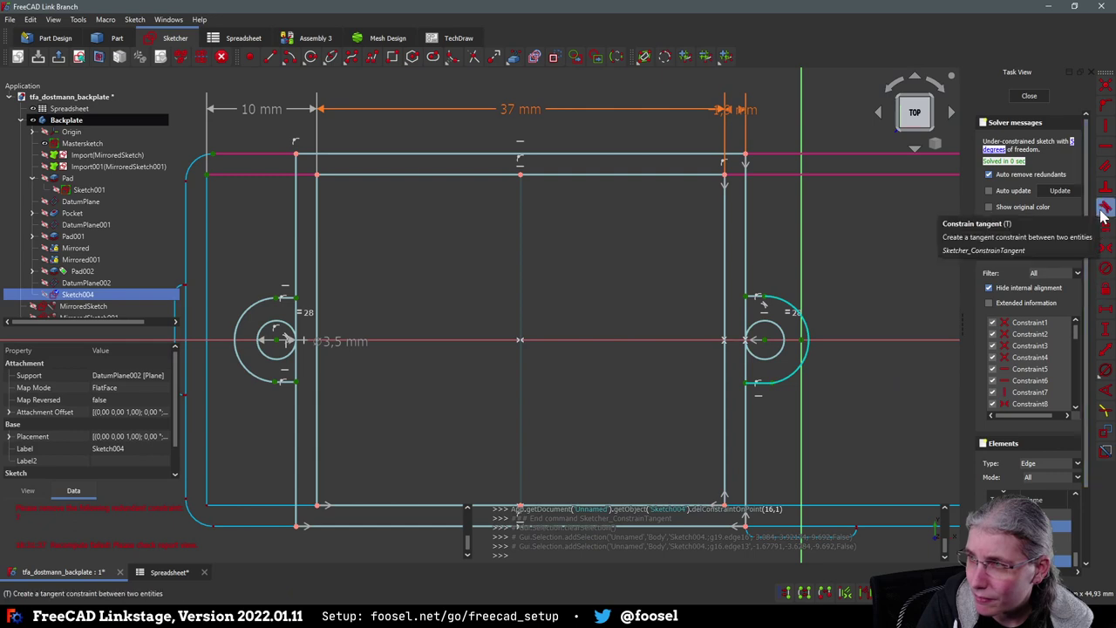
pyautogui.press('t')
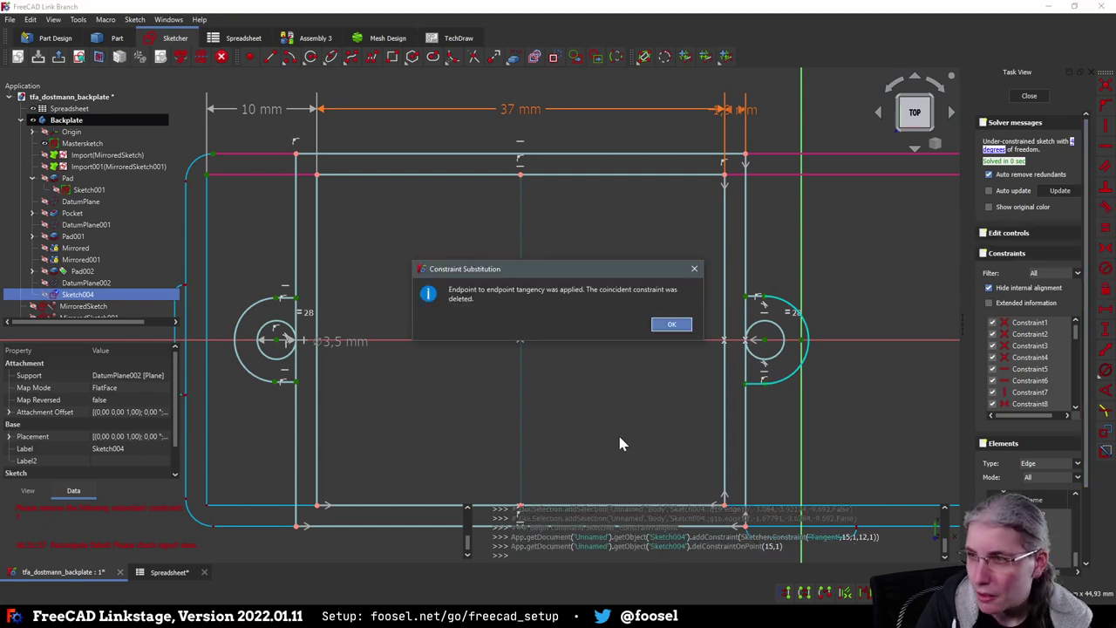
pyautogui.click(674, 326)
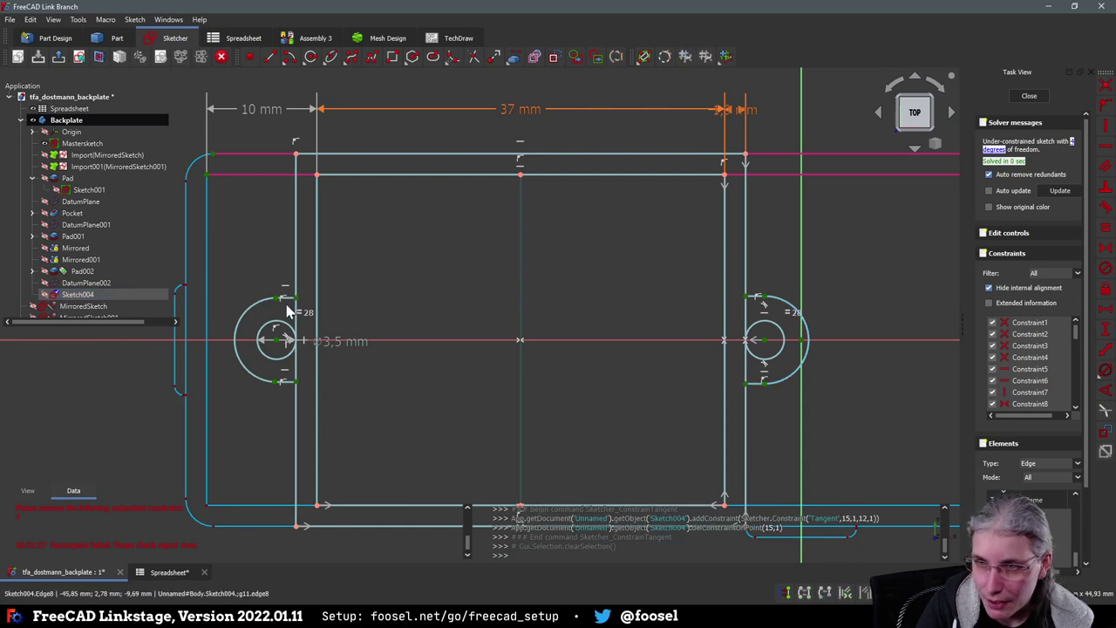
# Make the left outer arc tangent to its short top and bottom lines
pyautogui.click(258, 312)
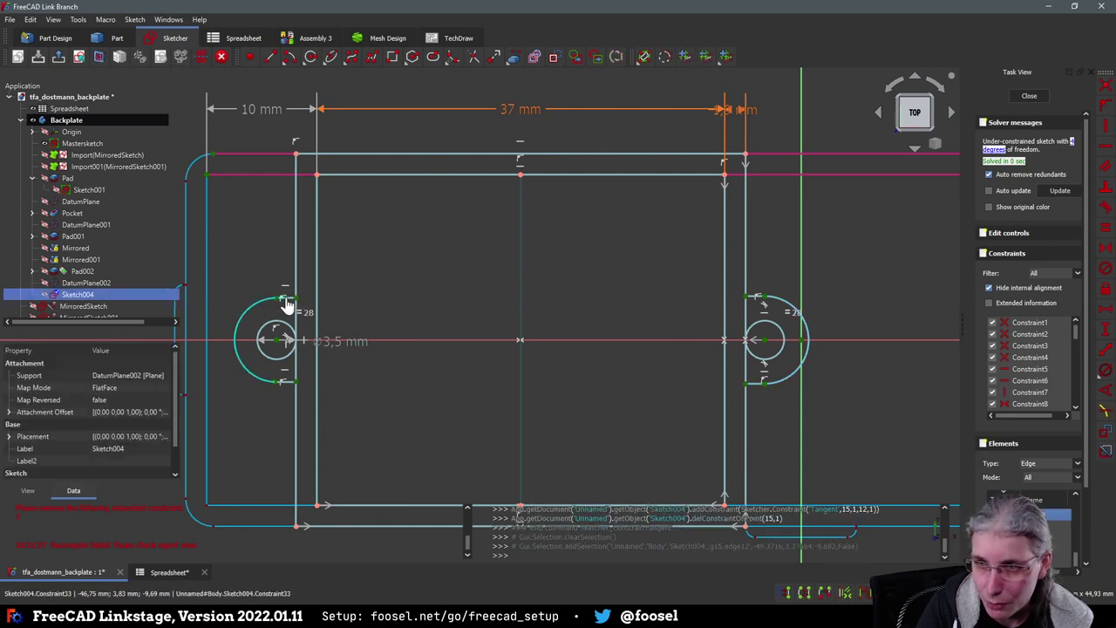
pyautogui.click(289, 305)
pyautogui.scroll(4, 283, 307)
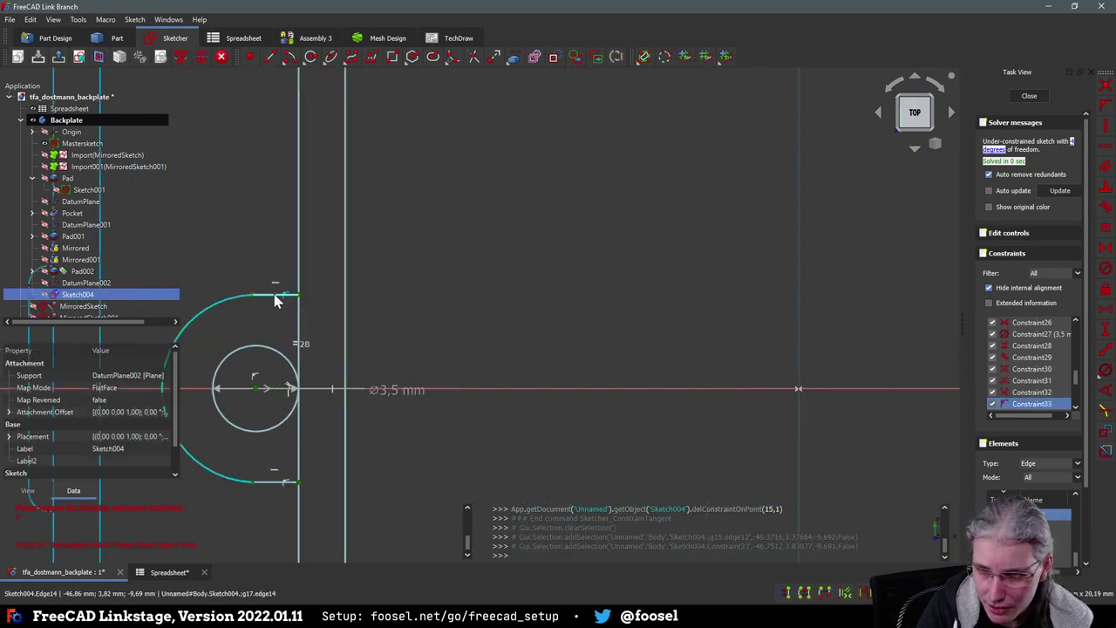
pyautogui.click(274, 300)
pyautogui.press('t')
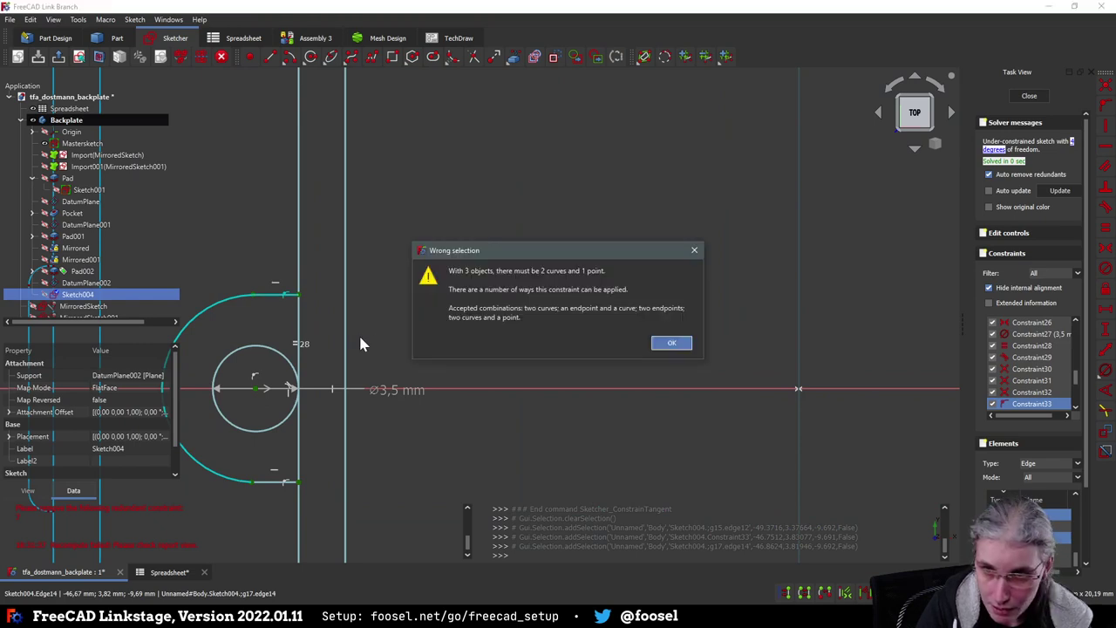
pyautogui.click(674, 345)
pyautogui.click(230, 301)
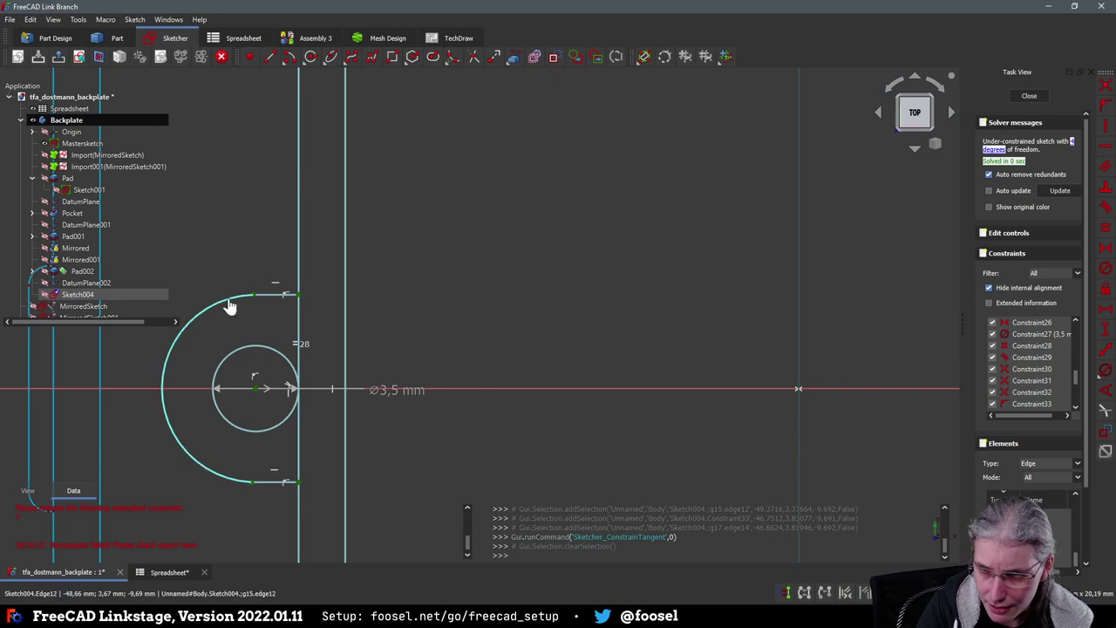
pyautogui.click(270, 301)
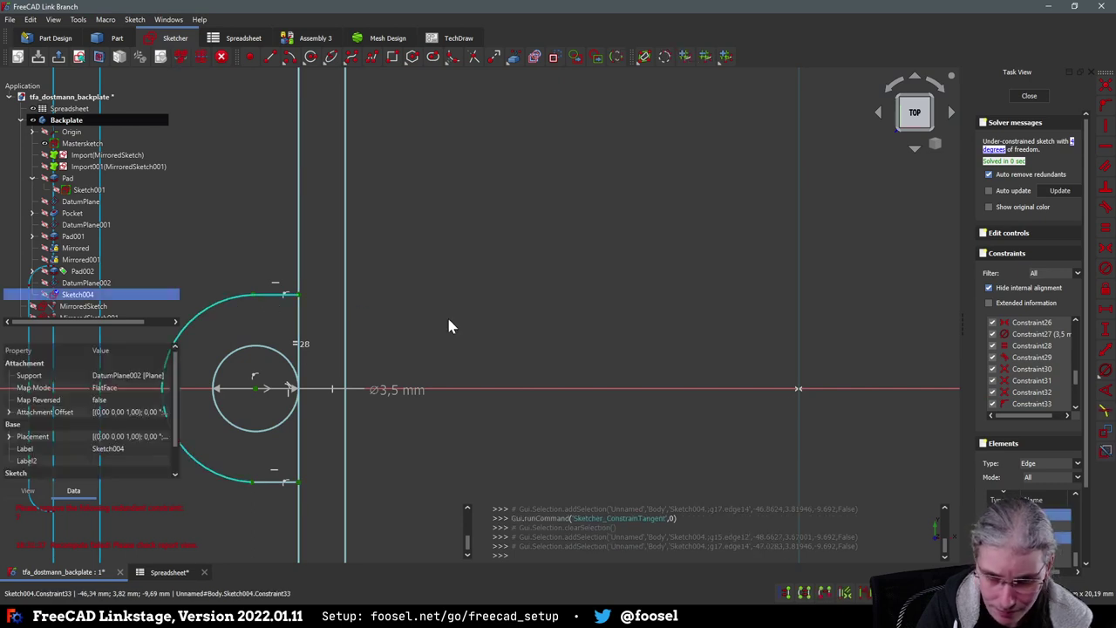
pyautogui.press('t')
pyautogui.click(667, 329)
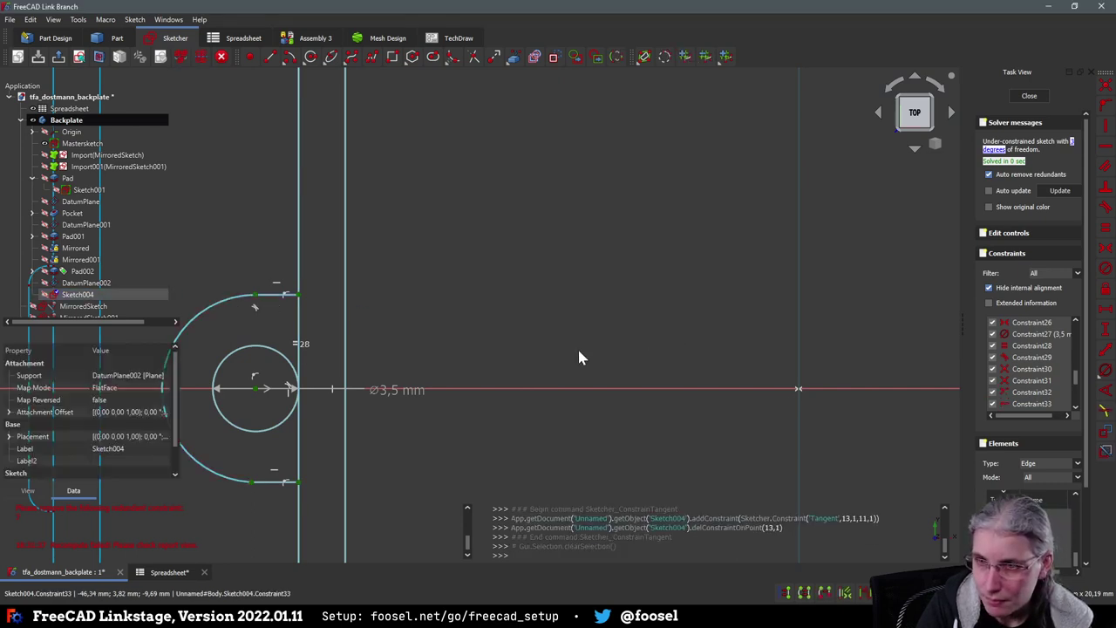
pyautogui.click(229, 478)
pyautogui.click(273, 481)
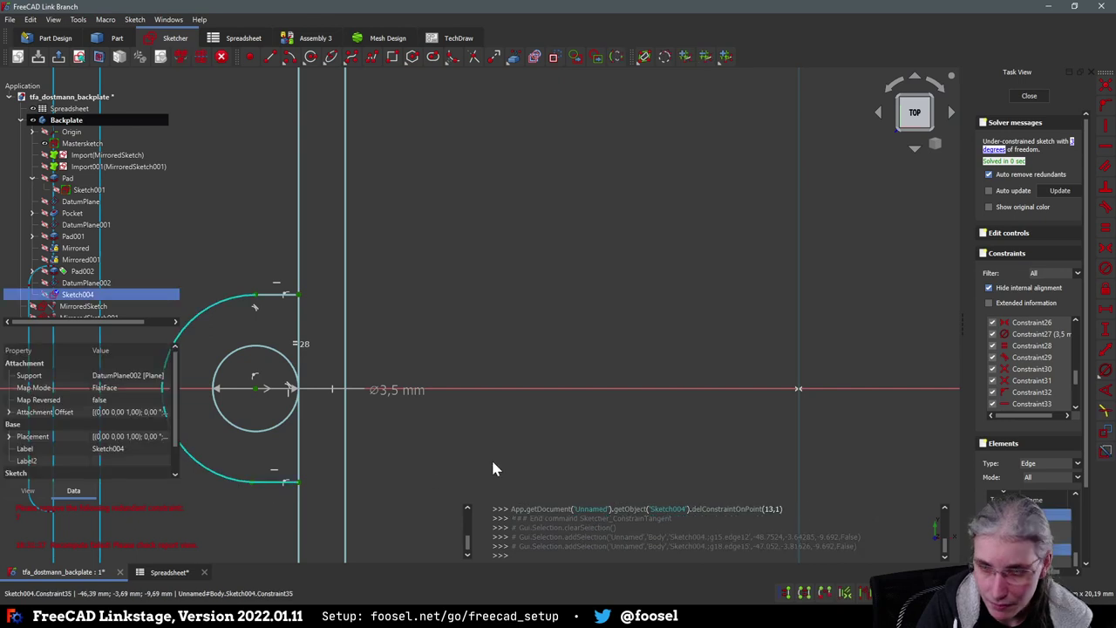
pyautogui.press('t')
pyautogui.click(671, 325)
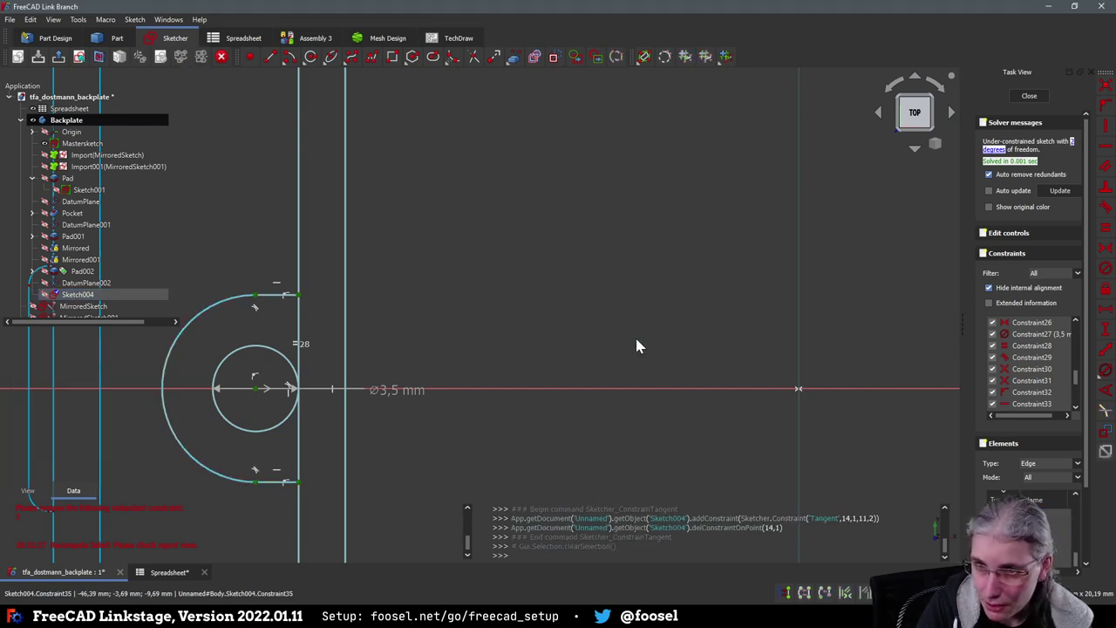
# Centre the view on the left screw boss and select its outer arc
pyautogui.scroll(2, 518, 320)
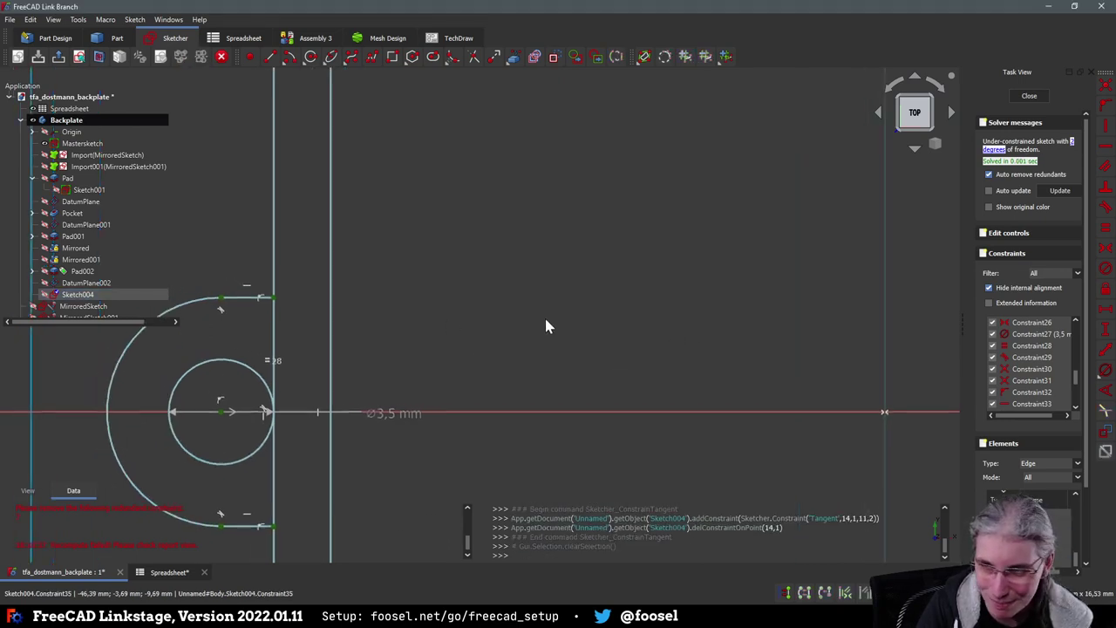
pyautogui.moveTo(546, 323); pyautogui.dragTo(714, 271, button='middle')
pyautogui.moveTo(535, 418); pyautogui.dragTo(503, 410, button='middle')
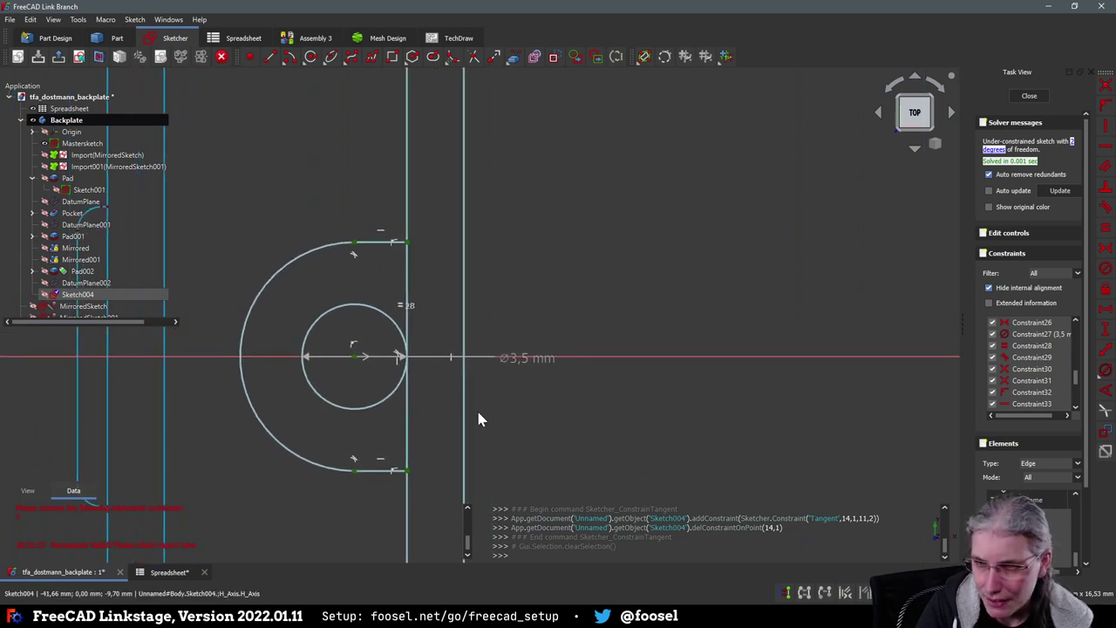
pyautogui.moveTo(568, 419)
pyautogui.mouseDown(button='middle')
pyautogui.moveTo(533, 444)
pyautogui.moveTo(558, 474)
pyautogui.moveTo(552, 421)
pyautogui.moveTo(590, 430)
pyautogui.mouseUp(button='middle')
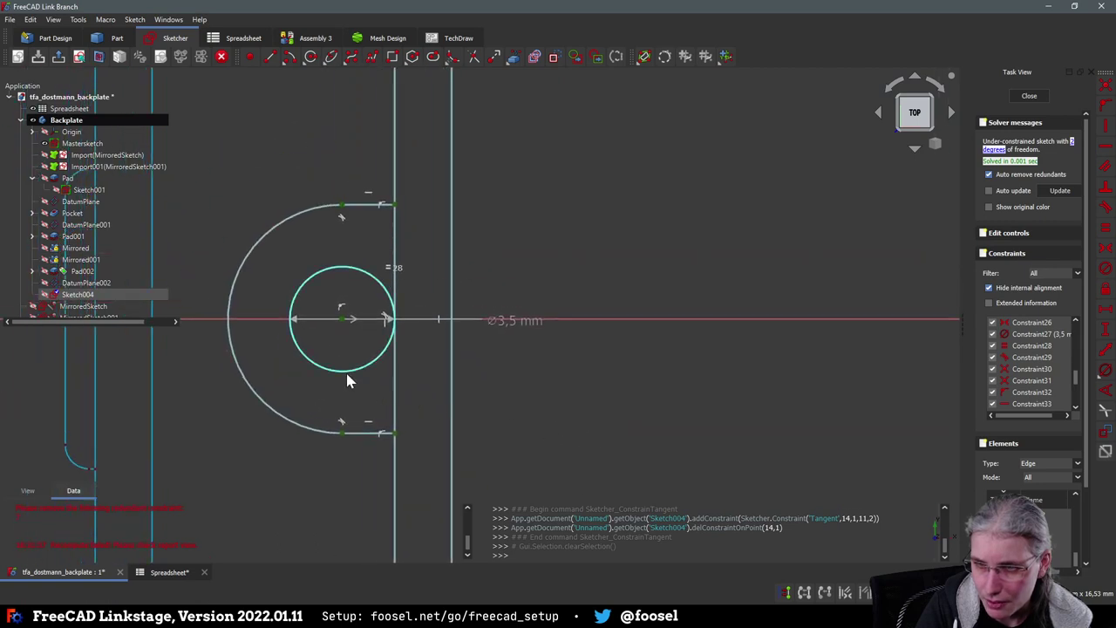
pyautogui.click(342, 320)
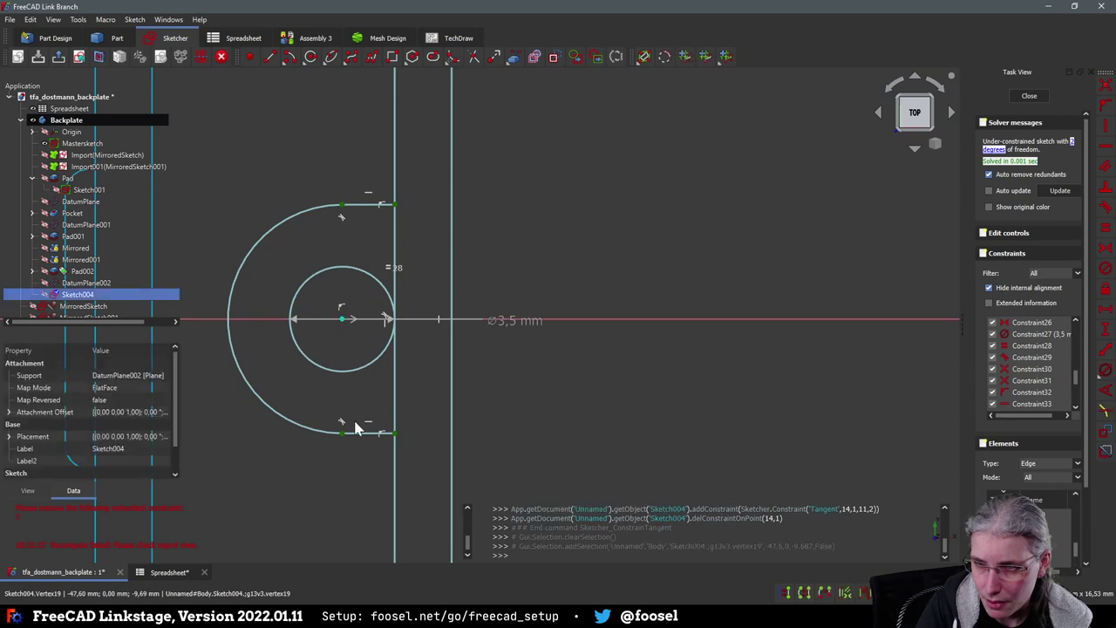
pyautogui.click(607, 408)
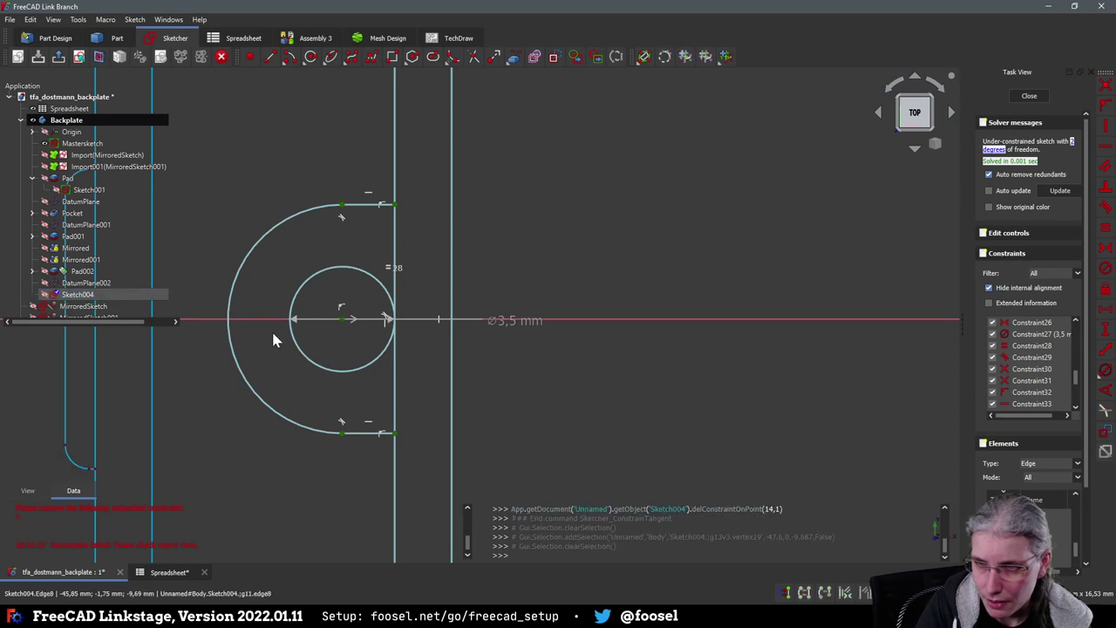
pyautogui.click(233, 305)
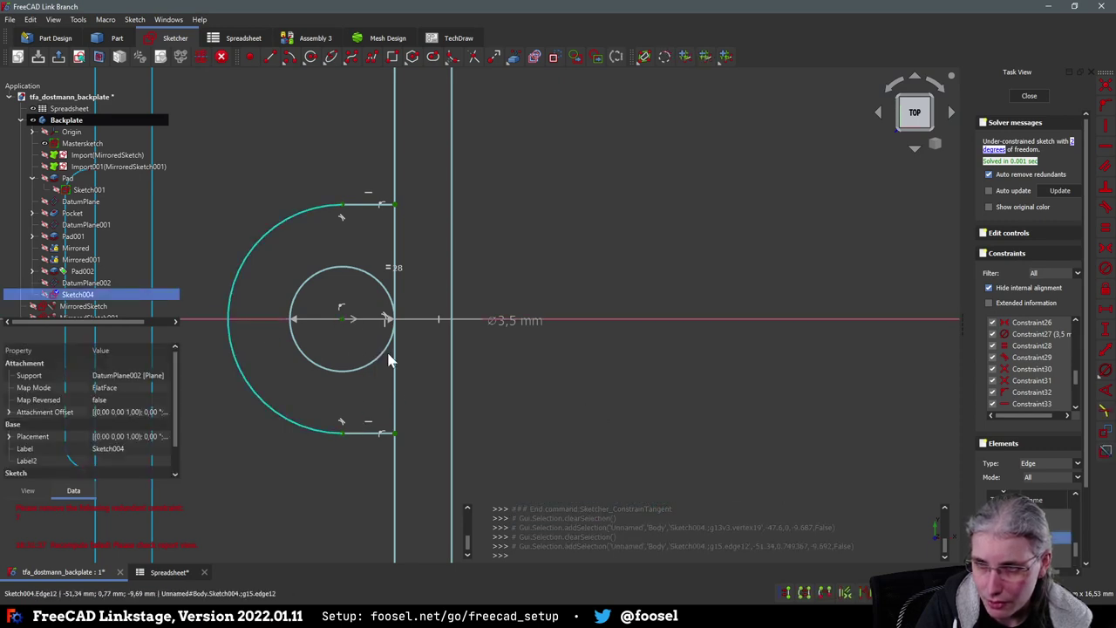
pyautogui.scroll(-6, 427, 367)
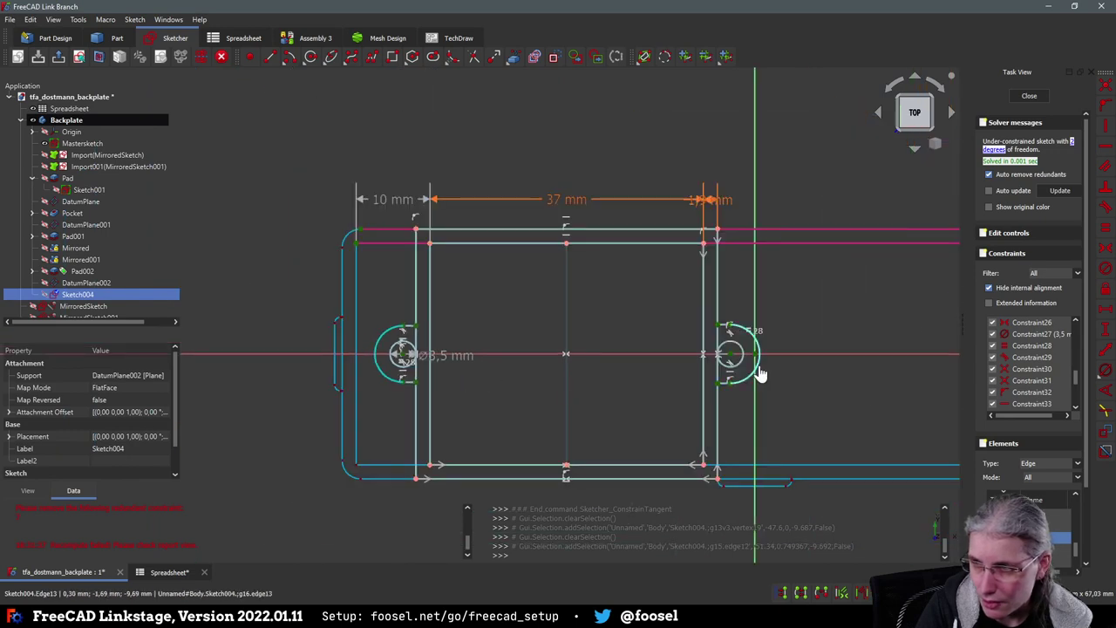
# Apply one common diameter constraint to both outer boss arcs
pyautogui.click(759, 373)
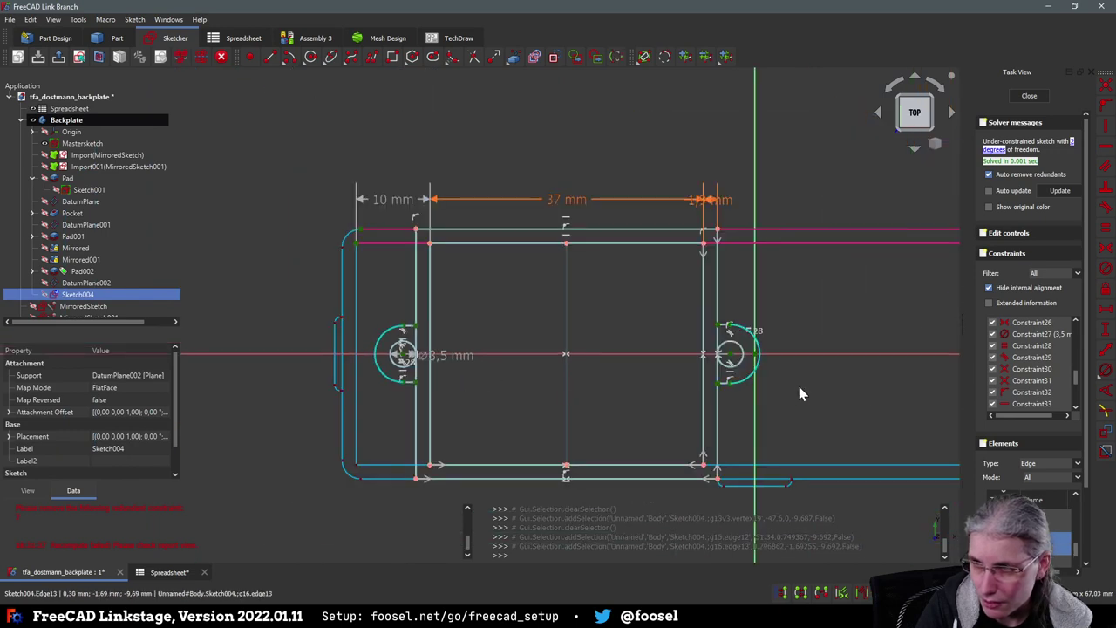
pyautogui.click(1103, 377)
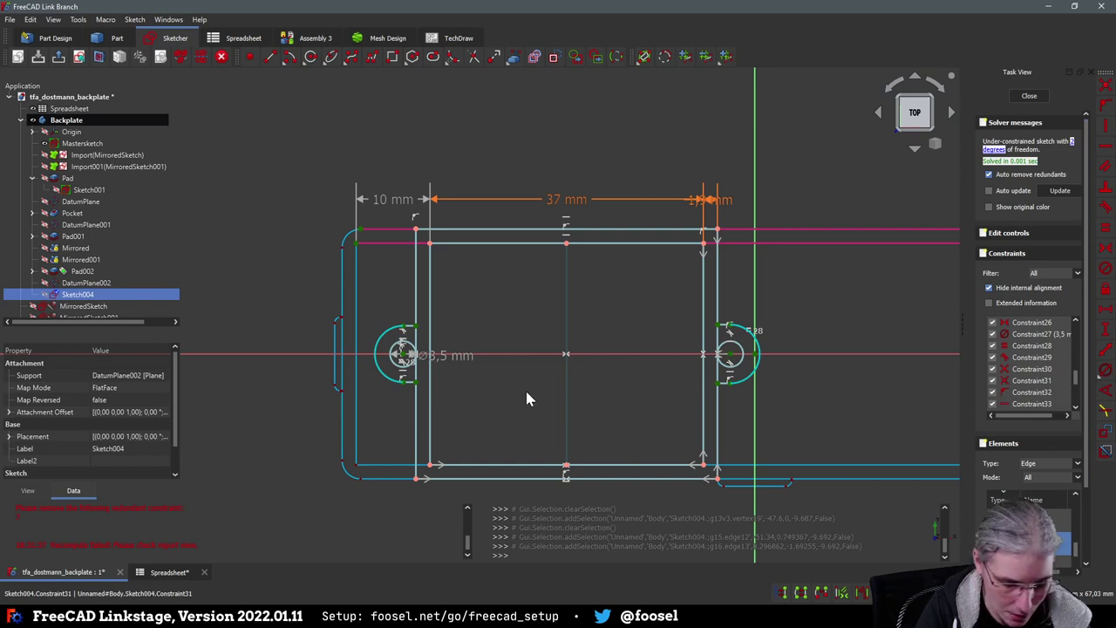
pyautogui.click(547, 323)
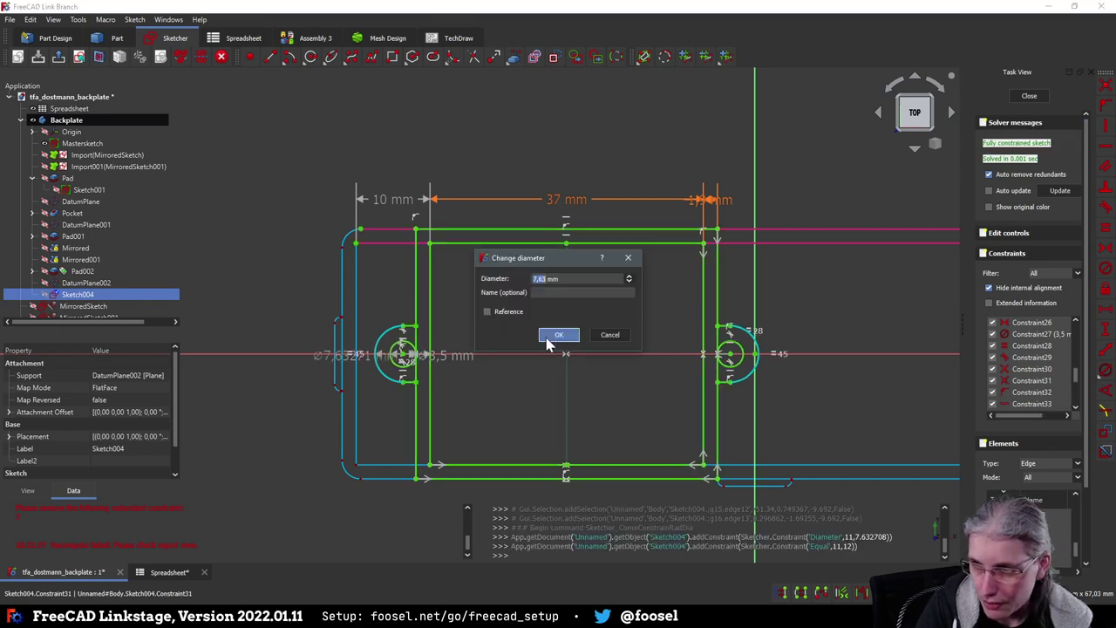
# Set the diameter formula to 3,5mm + <<Spreadsheet>>.plate_wall, giving 5.4 mm
pyautogui.write('=')
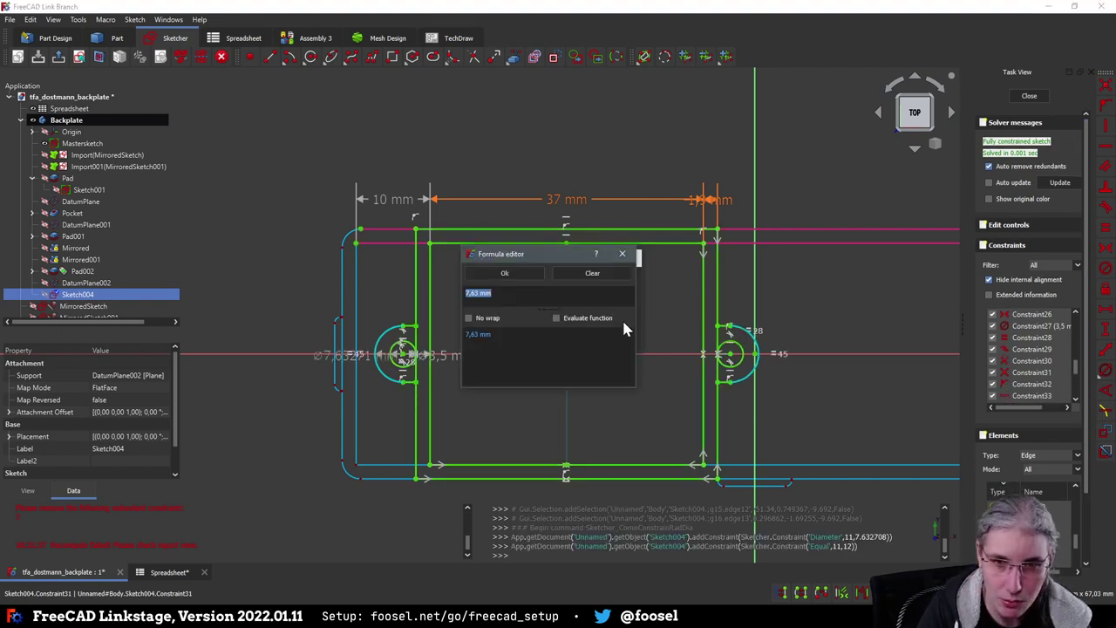
pyautogui.write('<<Spre')
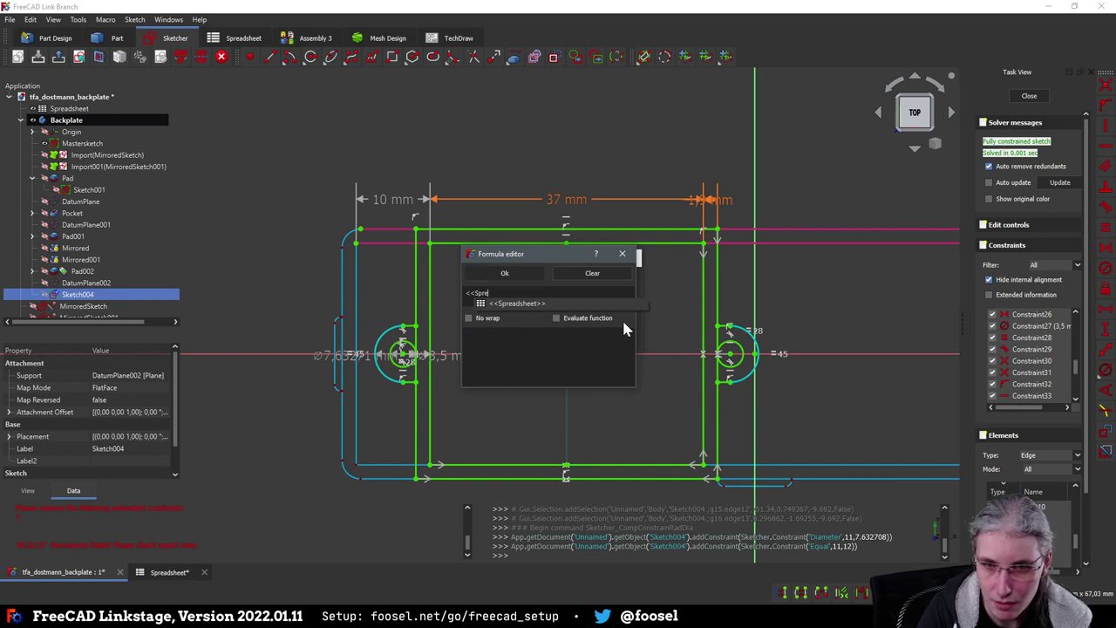
pyautogui.press('Down')
pyautogui.press('Return')
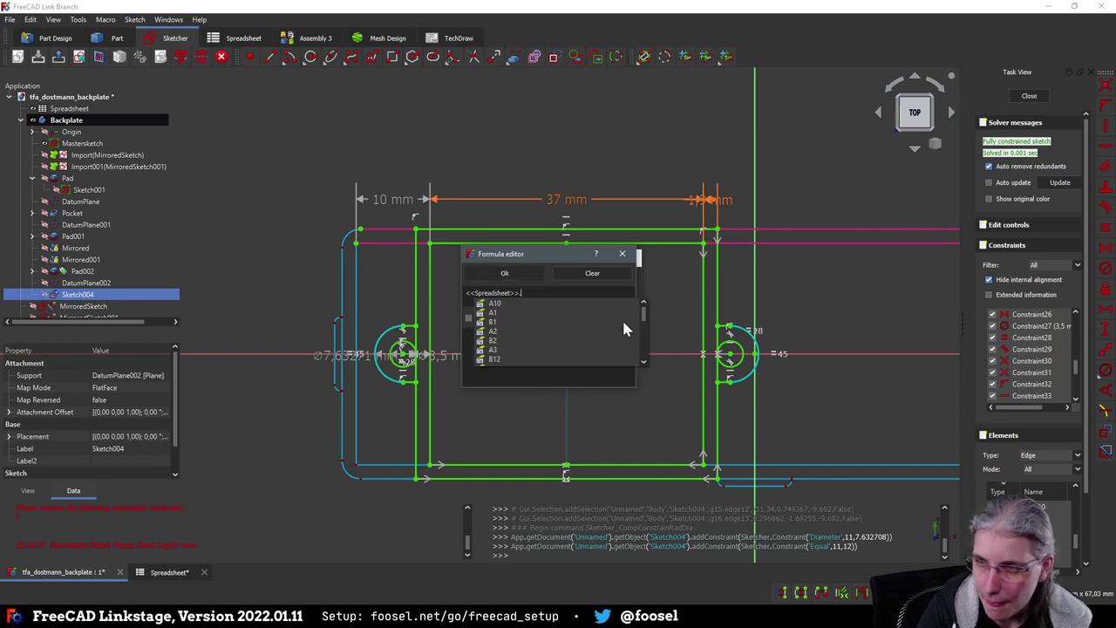
pyautogui.press('BackSpace')
pyautogui.press('BackSpace')
pyautogui.press('BackSpace')
pyautogui.press('BackSpace')
pyautogui.press('BackSpace')
pyautogui.press('BackSpace')
pyautogui.press('BackSpace')
pyautogui.press('BackSpace')
pyautogui.press('BackSpace')
pyautogui.press('BackSpace')
pyautogui.press('BackSpace')
pyautogui.press('BackSpace')
pyautogui.press('BackSpace')
pyautogui.press('BackSpace')
pyautogui.press('BackSpace')
pyautogui.press('BackSpace')
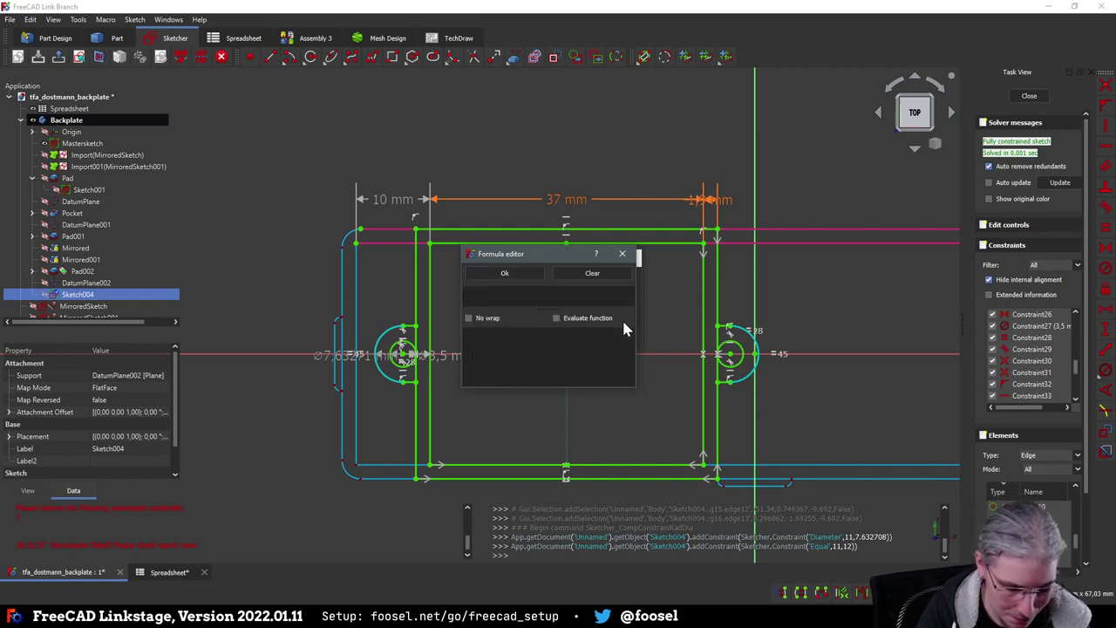
pyautogui.write('3,5mm +')
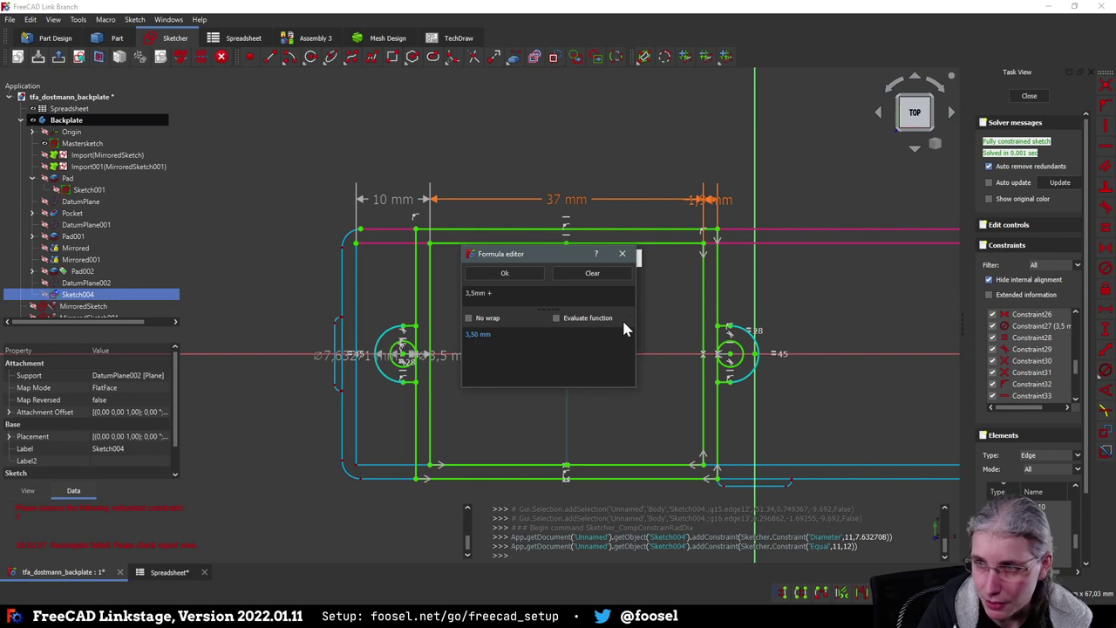
pyautogui.write(' <<Spre')
pyautogui.press('Down')
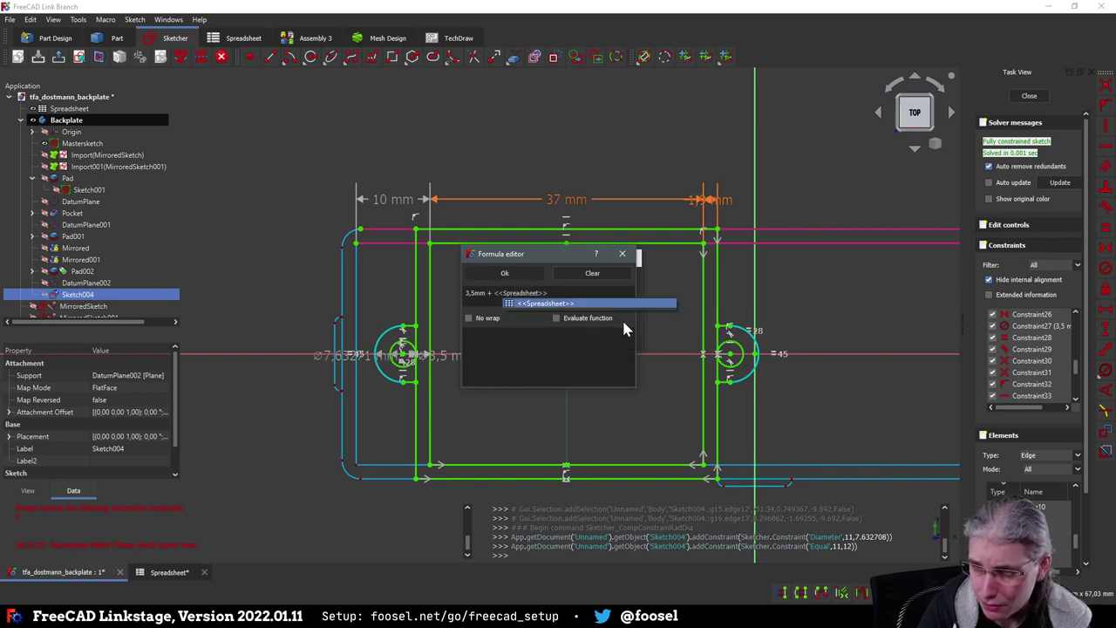
pyautogui.press('Return')
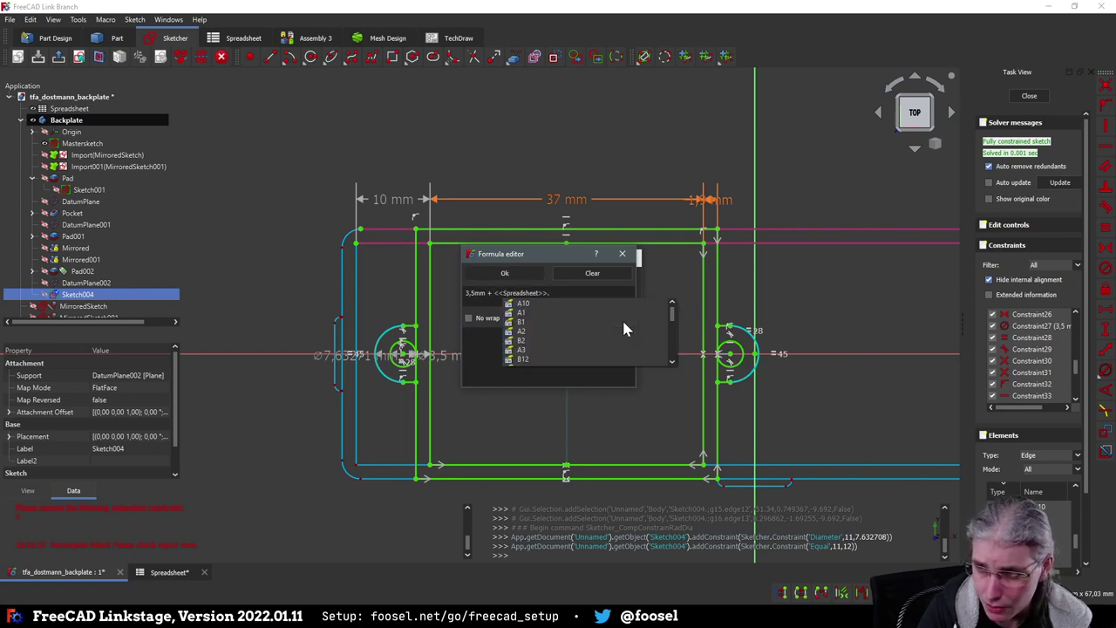
pyautogui.write('plate_wall')
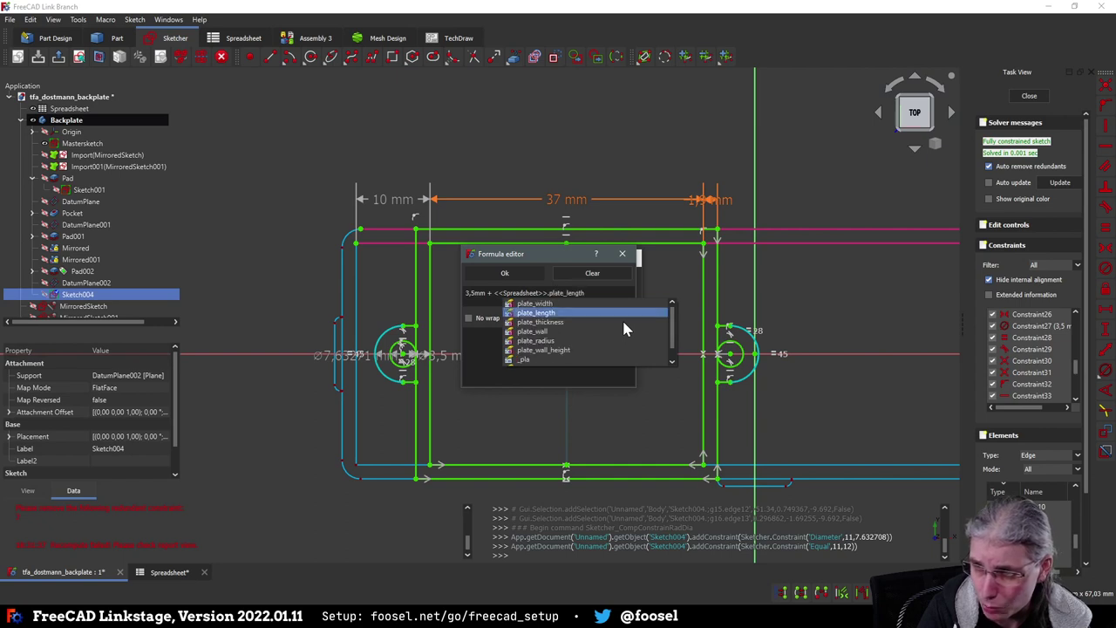
pyautogui.click(624, 330)
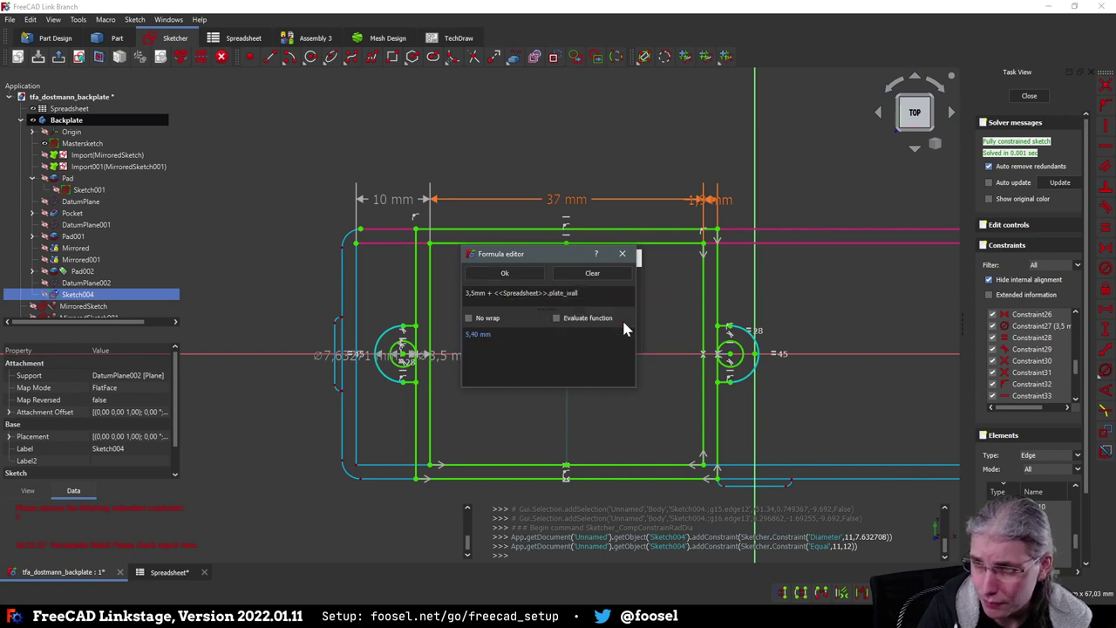
pyautogui.click(506, 274)
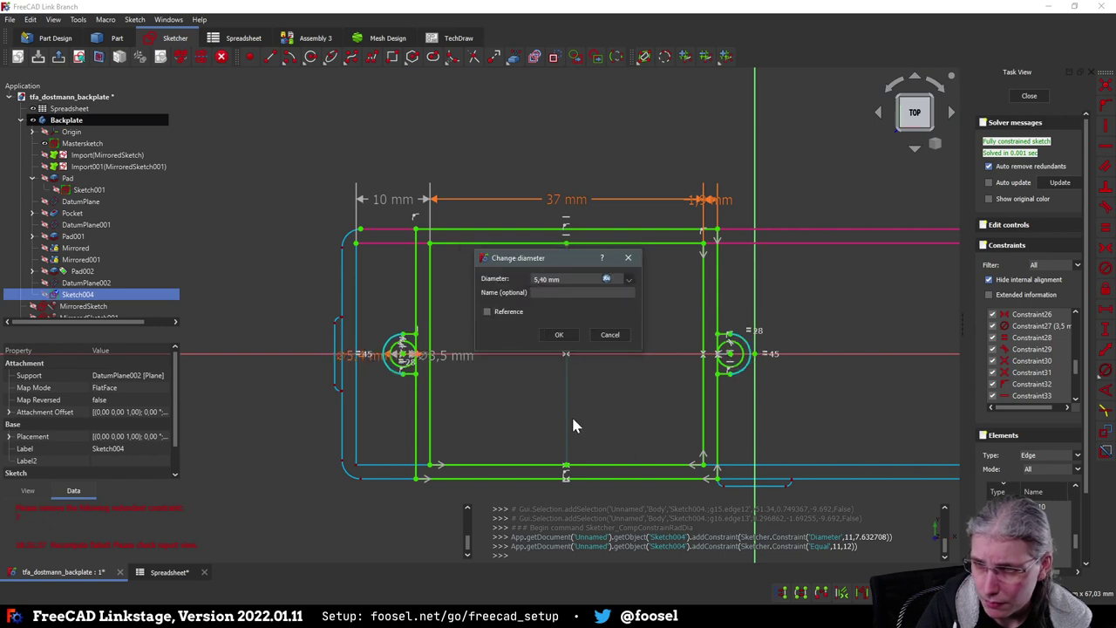
pyautogui.click(559, 334)
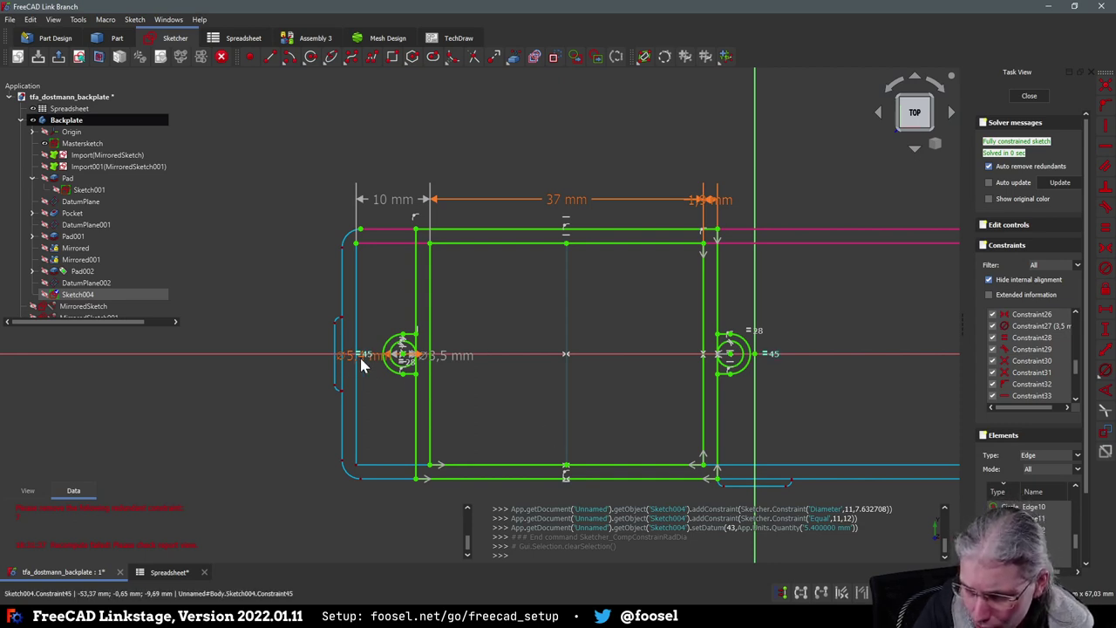
# Append * 2 to the boss diameter formula, making it 7.3 mm
pyautogui.moveTo(366, 358); pyautogui.dragTo(377, 418)
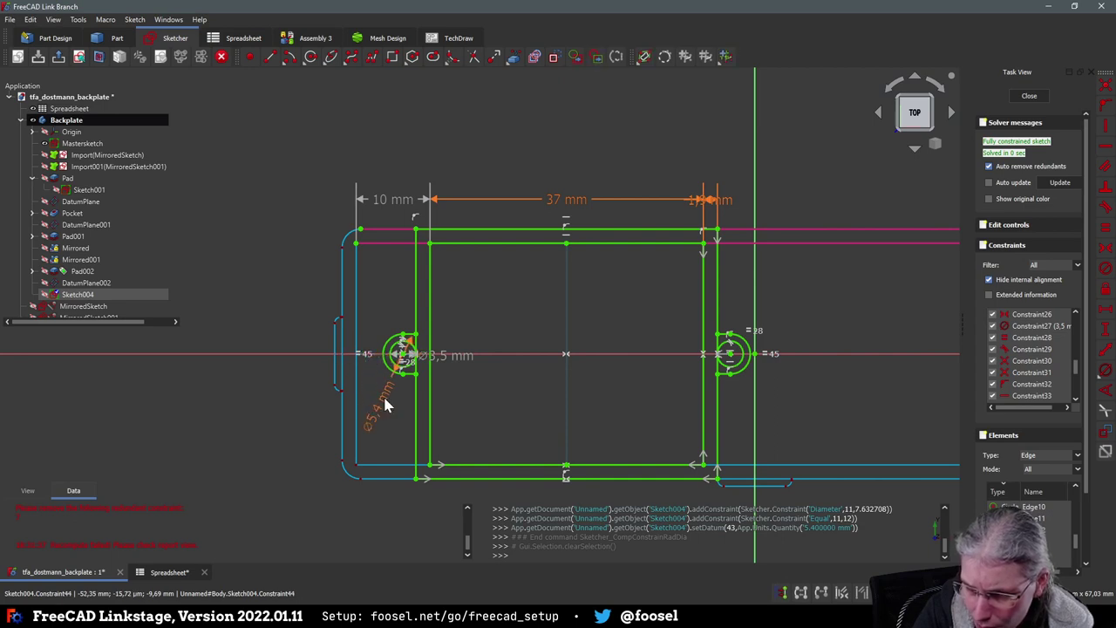
pyautogui.doubleClick(381, 398)
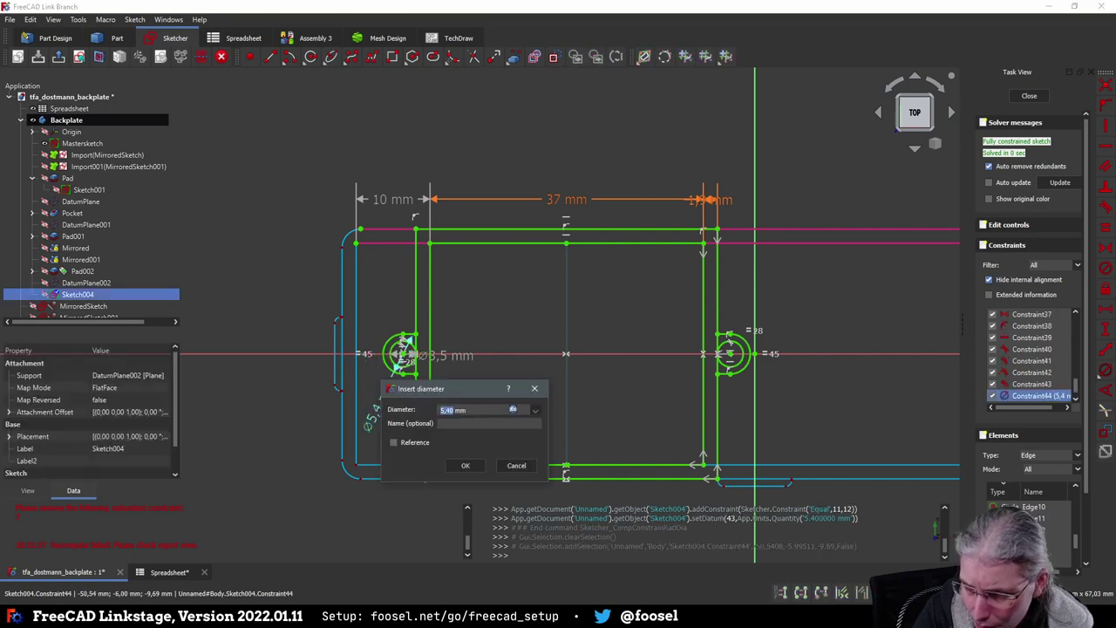
pyautogui.click(513, 408)
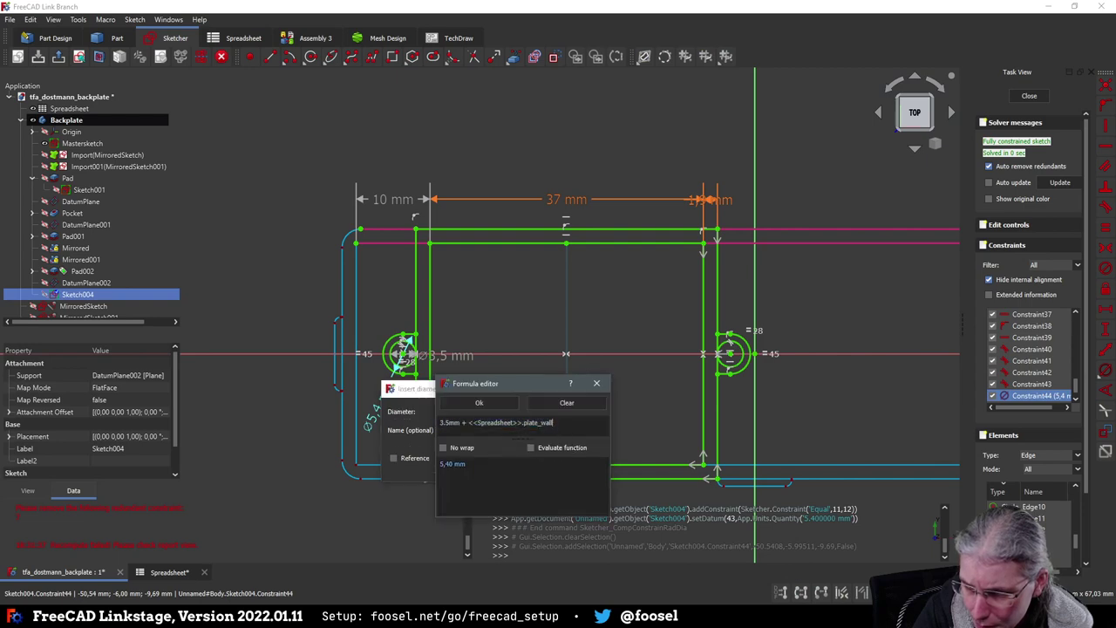
pyautogui.write('* 2')
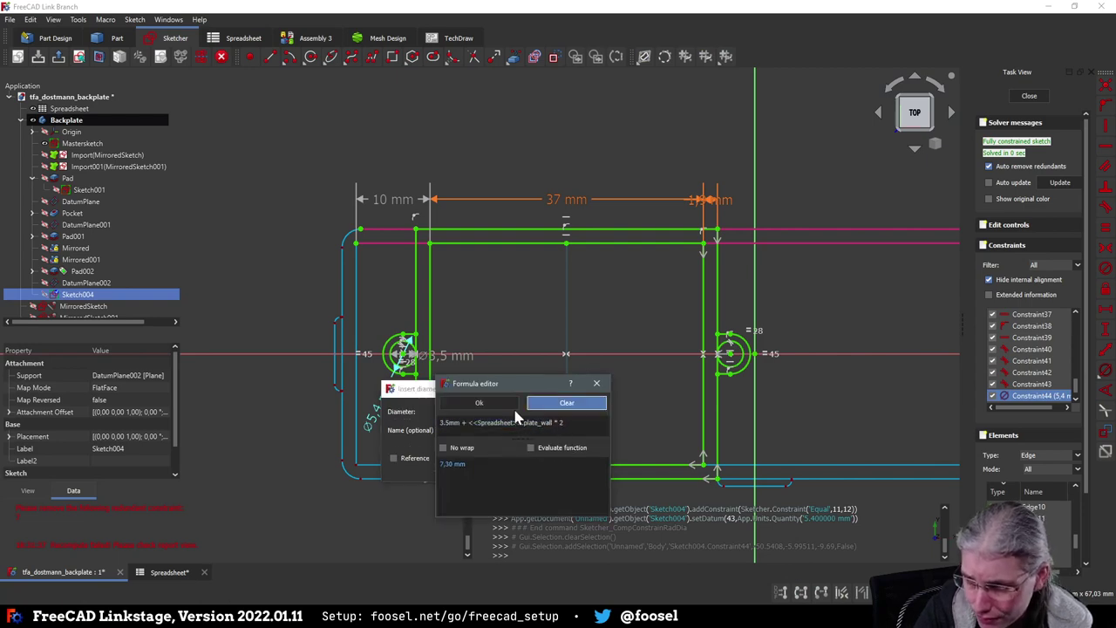
pyautogui.click(478, 402)
pyautogui.click(509, 490)
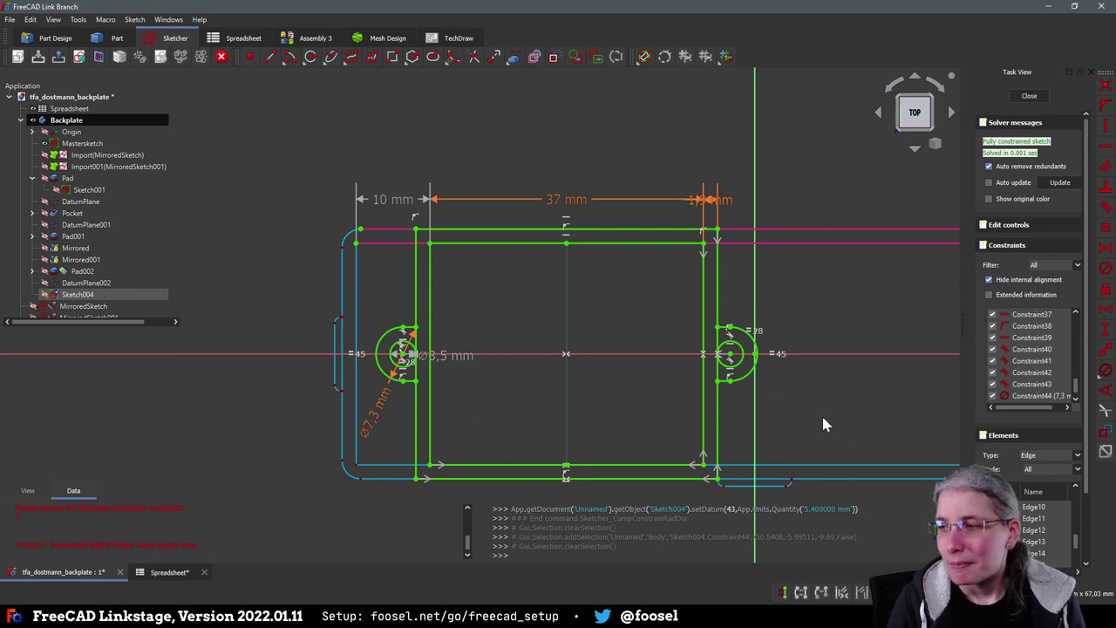
# Save the backplate document and check the sketch from the top view
pyautogui.hotkey('ctrl', 's')
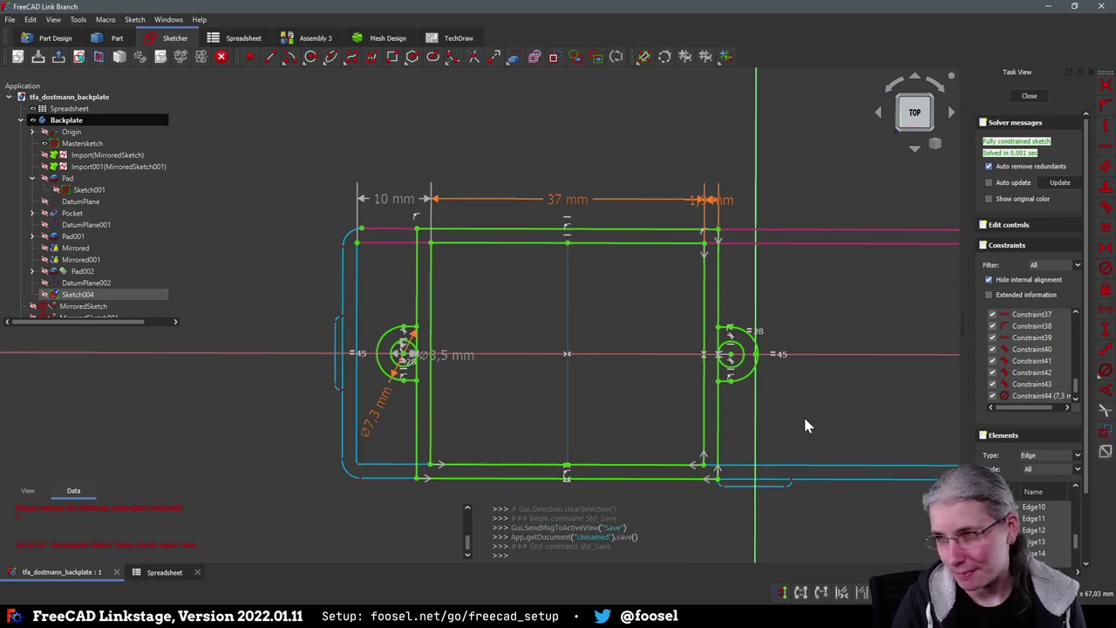
pyautogui.moveTo(803, 414); pyautogui.dragTo(769, 417, button='middle')
pyautogui.click(913, 111)
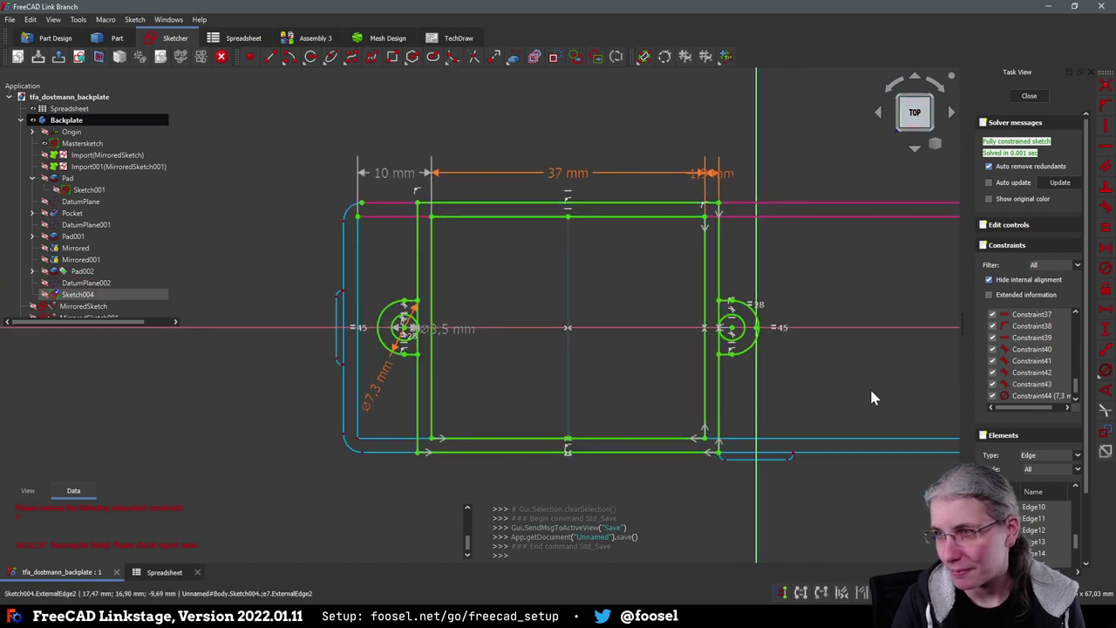
pyautogui.moveTo(870, 390)
pyautogui.mouseDown(button='middle')
pyautogui.moveTo(780, 286)
pyautogui.moveTo(810, 271)
pyautogui.moveTo(772, 411)
pyautogui.moveTo(763, 383)
pyautogui.mouseUp(button='middle')
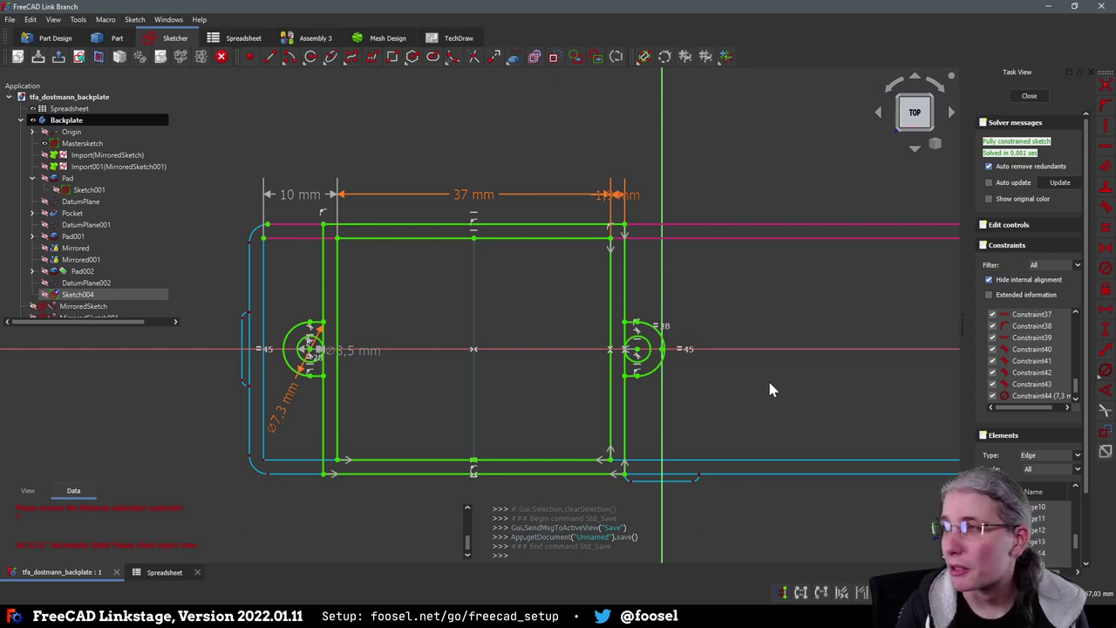
# Close the sketch, show Pad002, and orbit to an edge-on view of the plate
pyautogui.click(1030, 97)
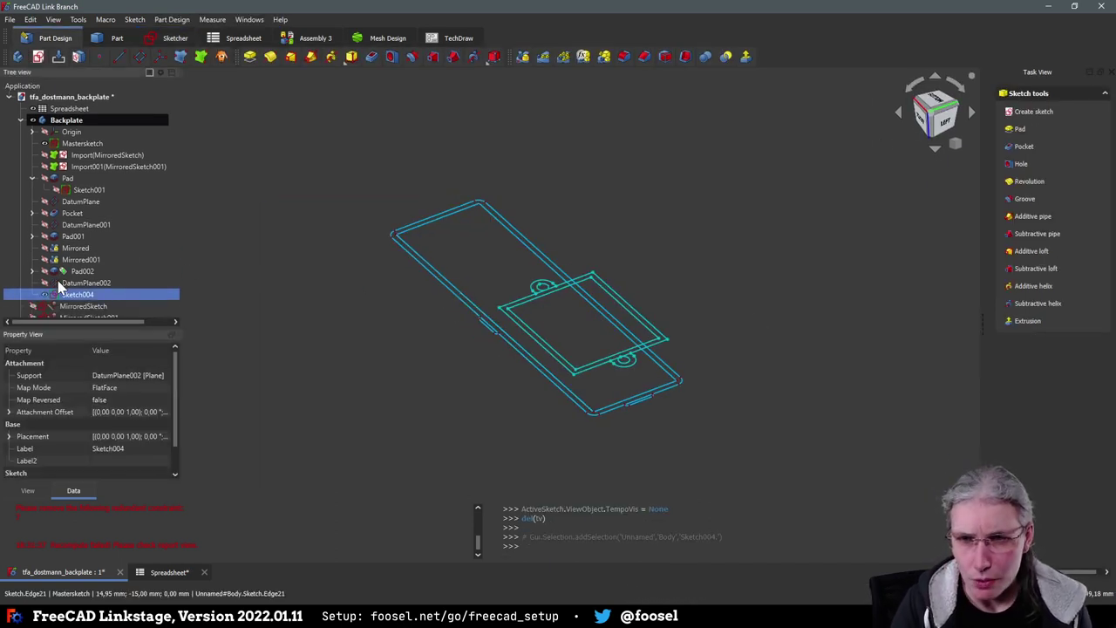
pyautogui.click(45, 271)
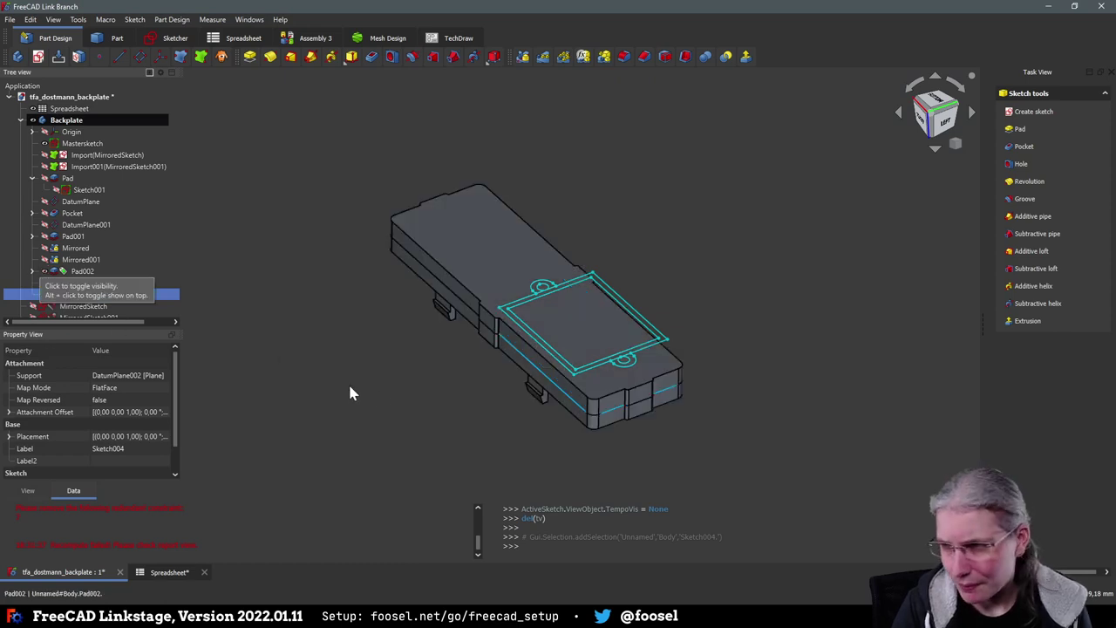
pyautogui.moveTo(416, 445)
pyautogui.mouseDown(button='middle')
pyautogui.moveTo(440, 408)
pyautogui.moveTo(423, 398)
pyautogui.moveTo(483, 419)
pyautogui.moveTo(488, 439)
pyautogui.moveTo(471, 439)
pyautogui.mouseUp(button='middle')
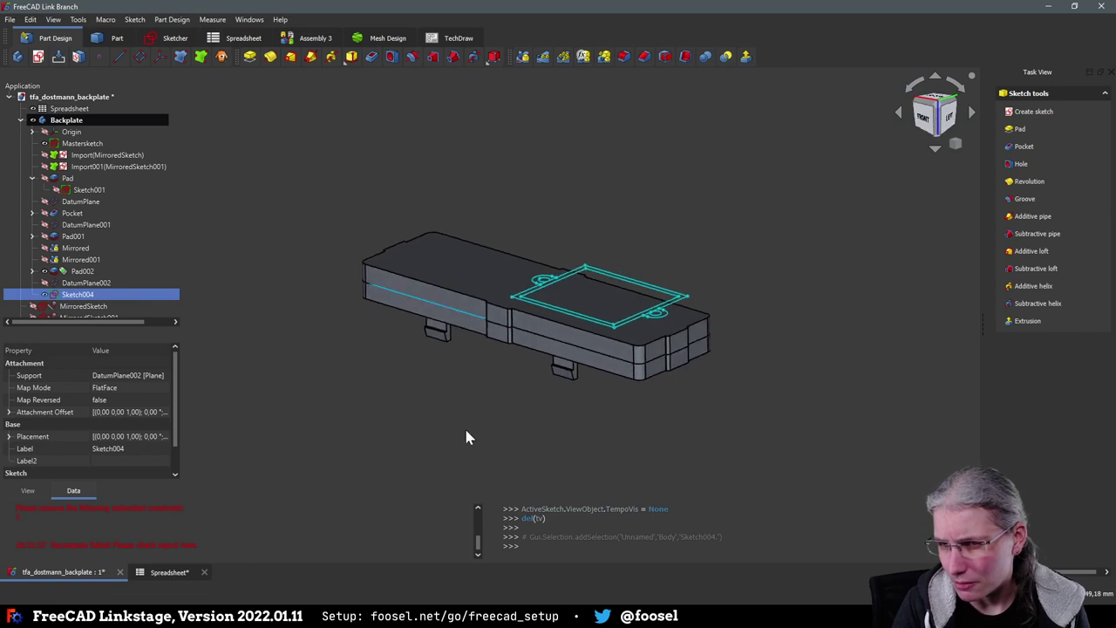
pyautogui.keyDown('ctrl'); pyautogui.click(96, 294); pyautogui.keyUp('ctrl')
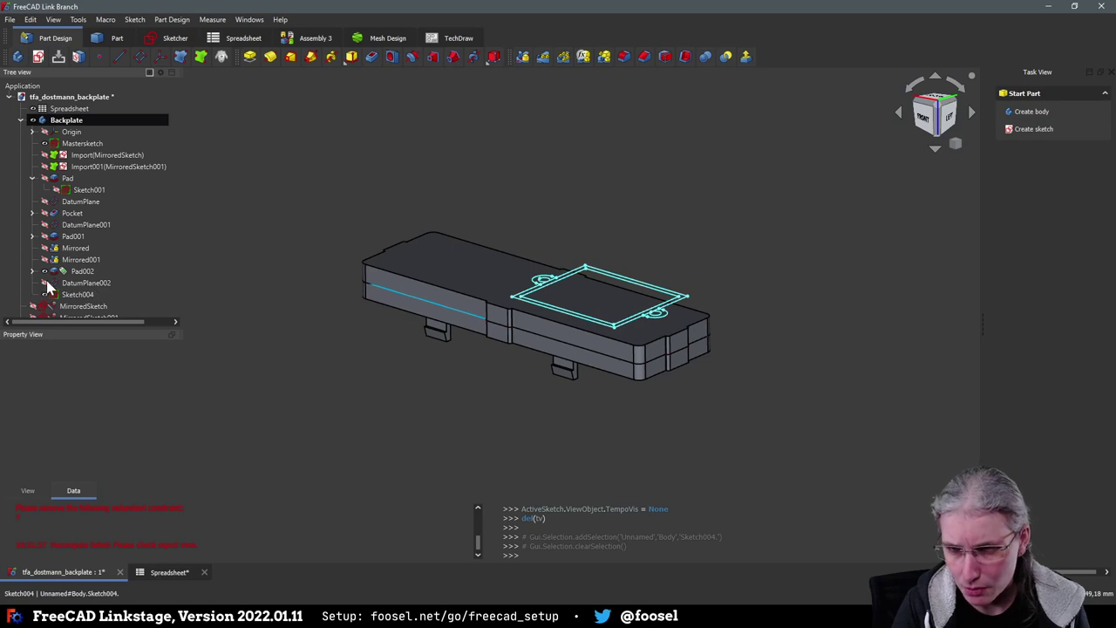
pyautogui.moveTo(210, 357); pyautogui.dragTo(403, 406, button='middle')
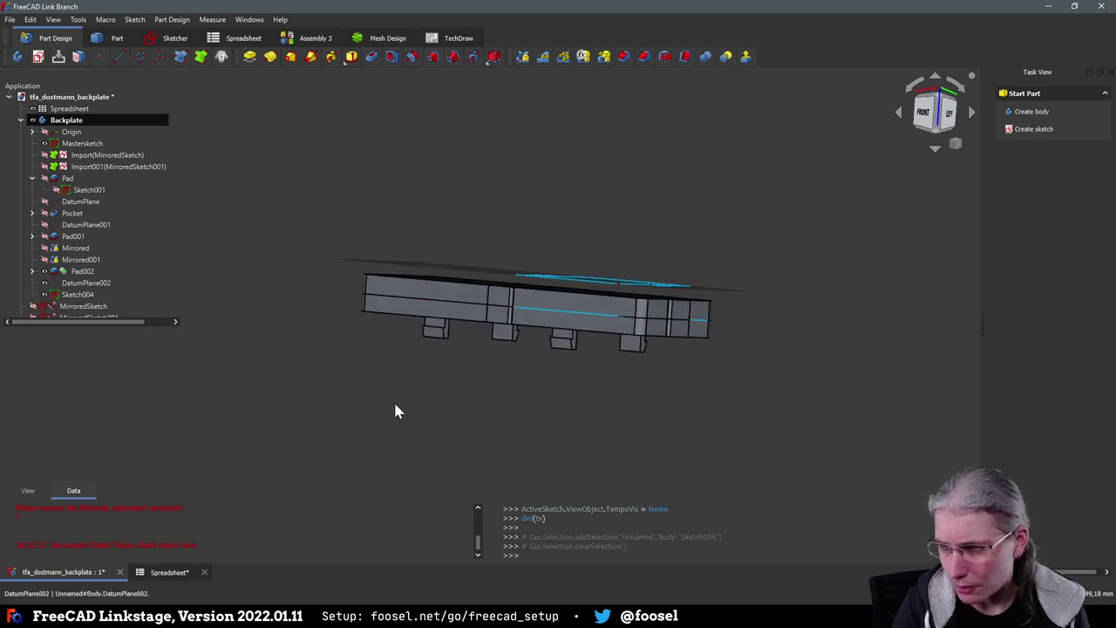
# Check DatumPlane002's z offset formula, leaving it at -9.70 mm
pyautogui.doubleClick(81, 283)
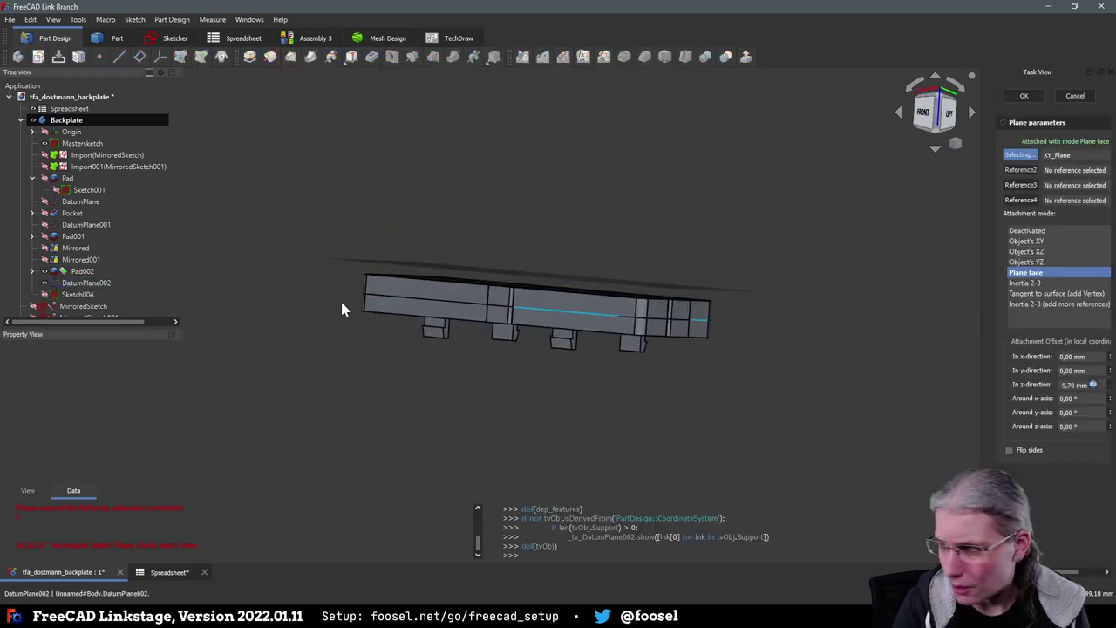
pyautogui.click(1095, 385)
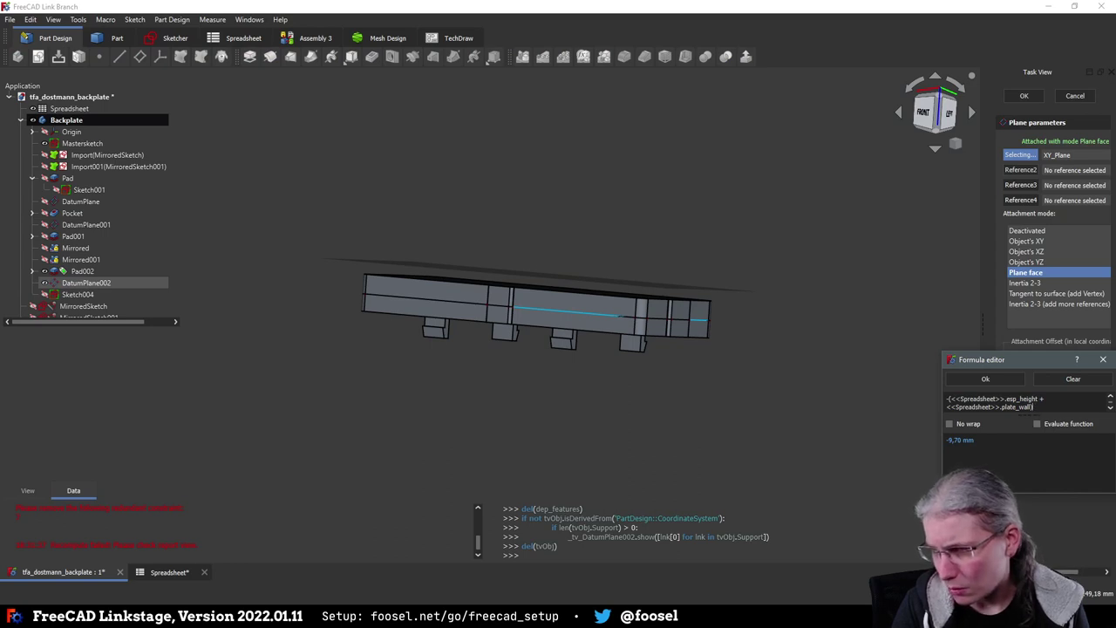
pyautogui.click(1004, 381)
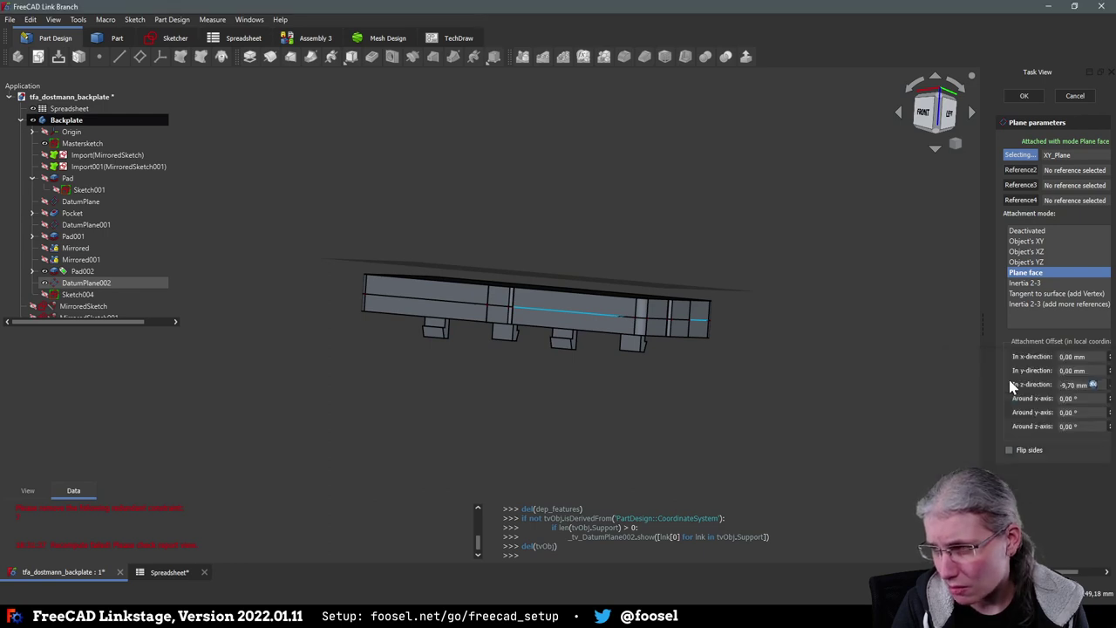
# Change Pad002's length formula from minus to plus plate_wall, giving 9.70 mm
pyautogui.doubleClick(82, 271)
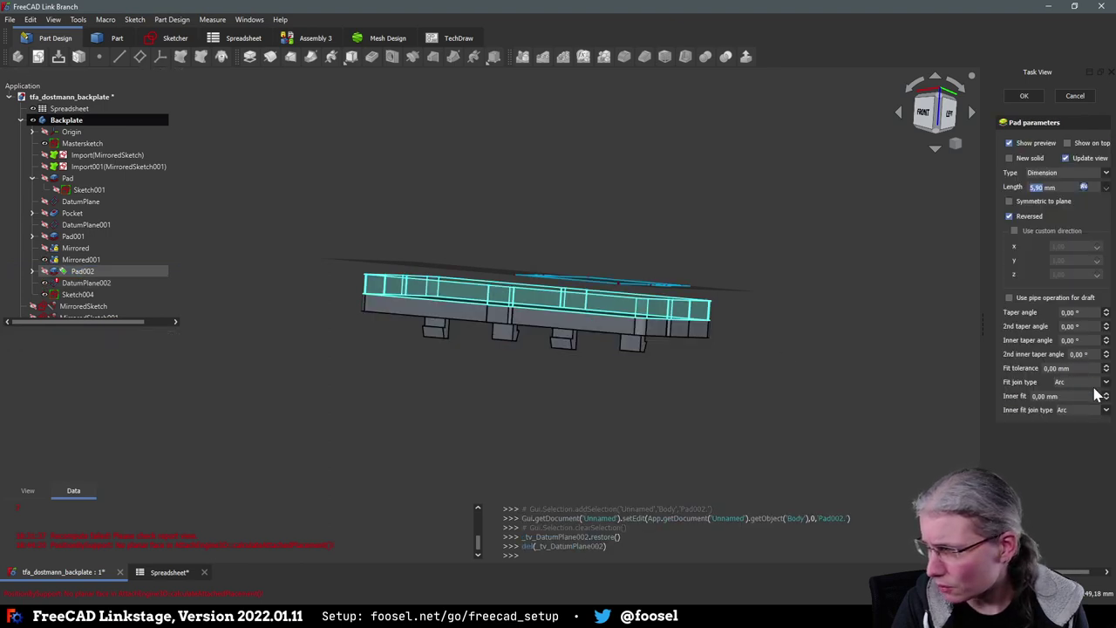
pyautogui.click(1084, 186)
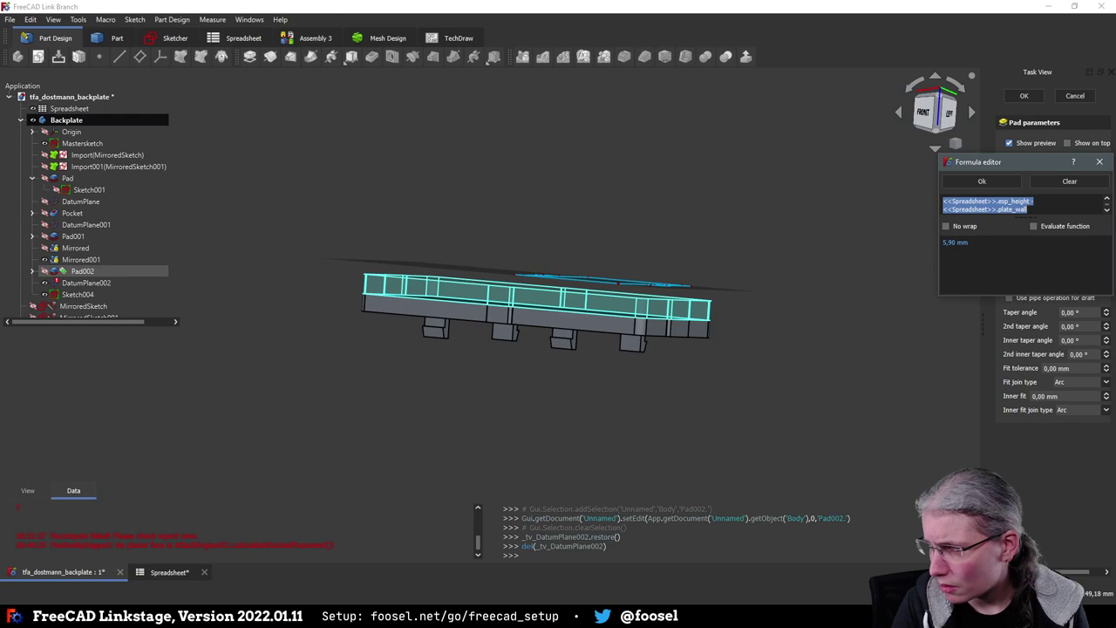
pyautogui.click(1034, 200)
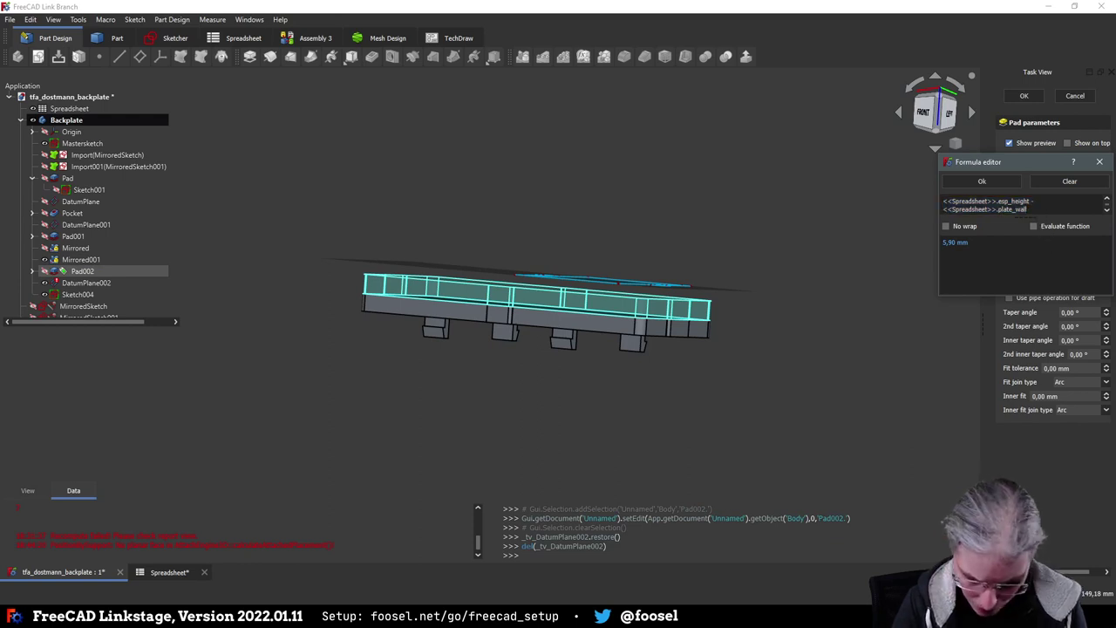
pyautogui.press('BackSpace')
pyautogui.write('+')
pyautogui.click(980, 181)
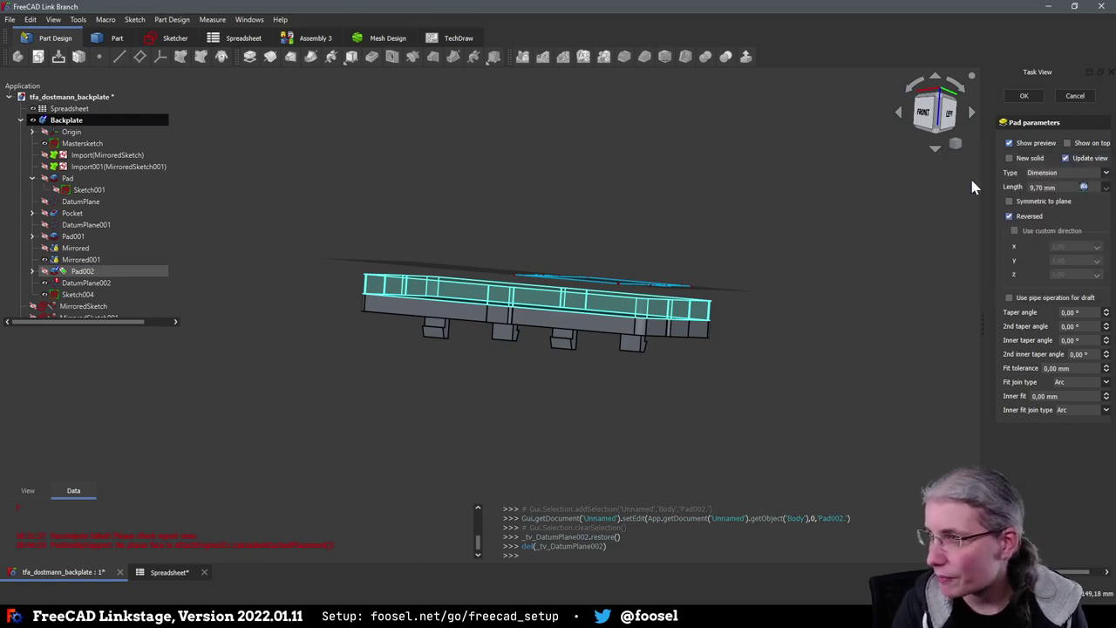
pyautogui.click(1024, 95)
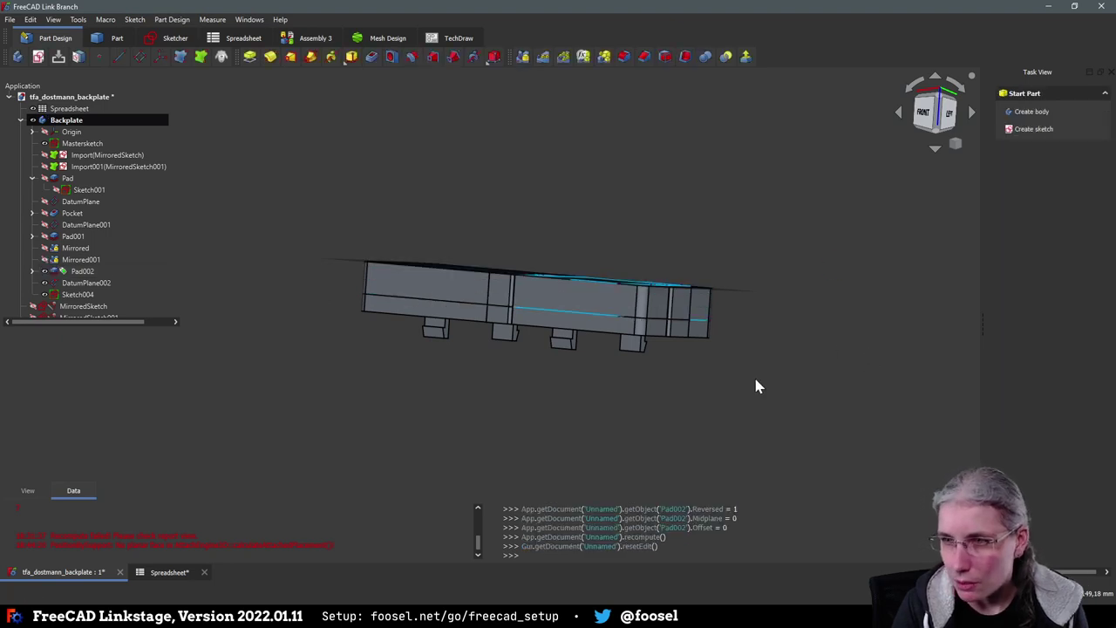
pyautogui.moveTo(421, 398); pyautogui.dragTo(446, 439, button='middle')
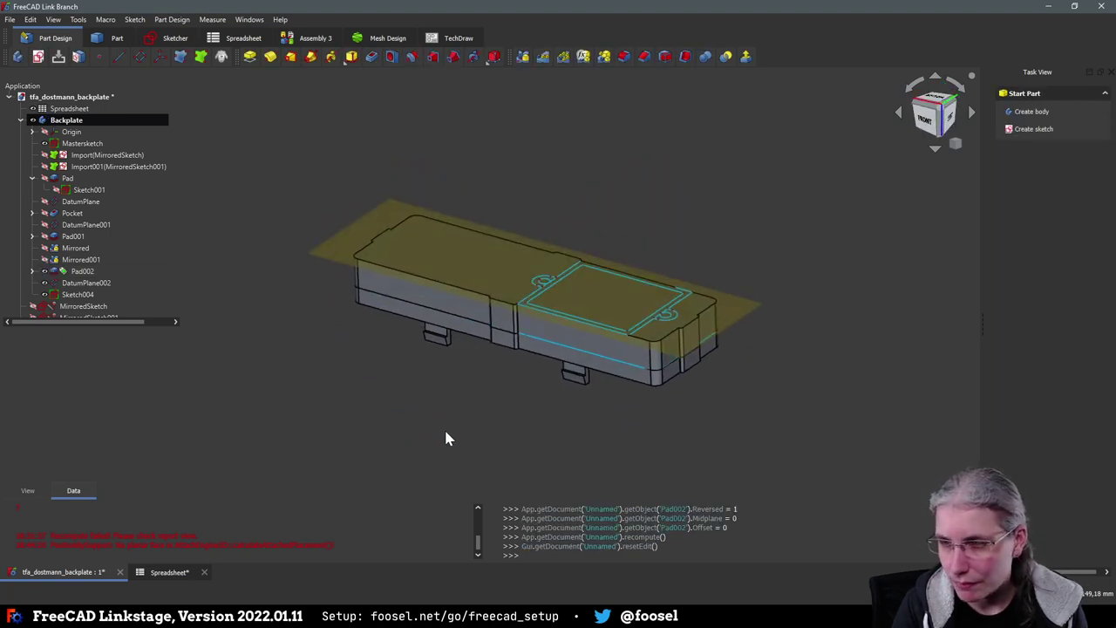
pyautogui.moveTo(535, 432); pyautogui.dragTo(511, 462, button='middle')
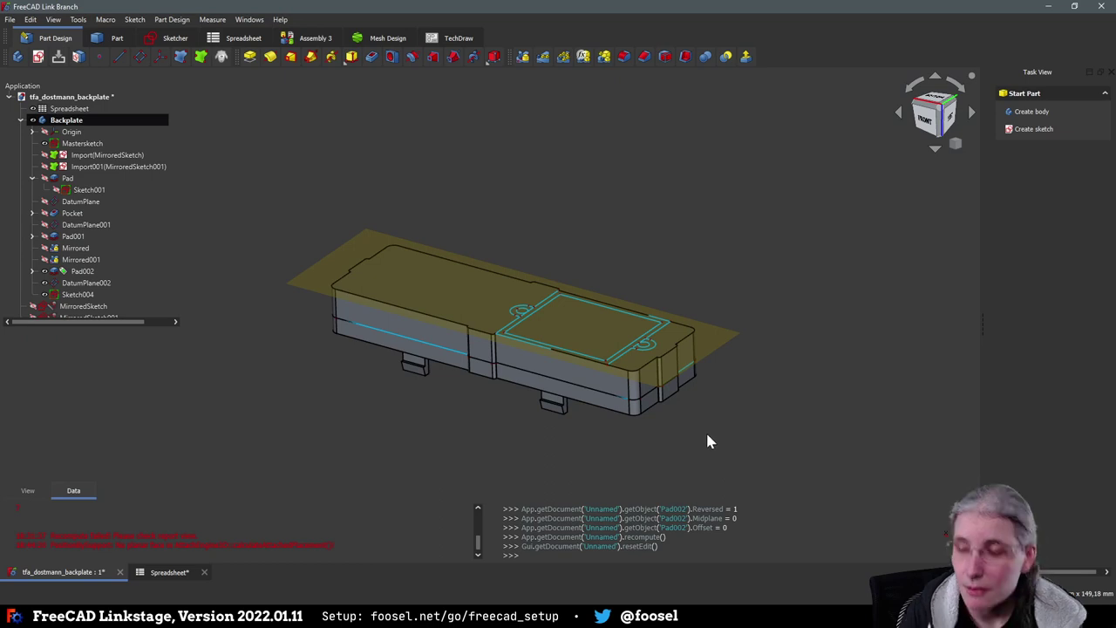
pyautogui.moveTo(513, 460); pyautogui.dragTo(486, 480, button='middle')
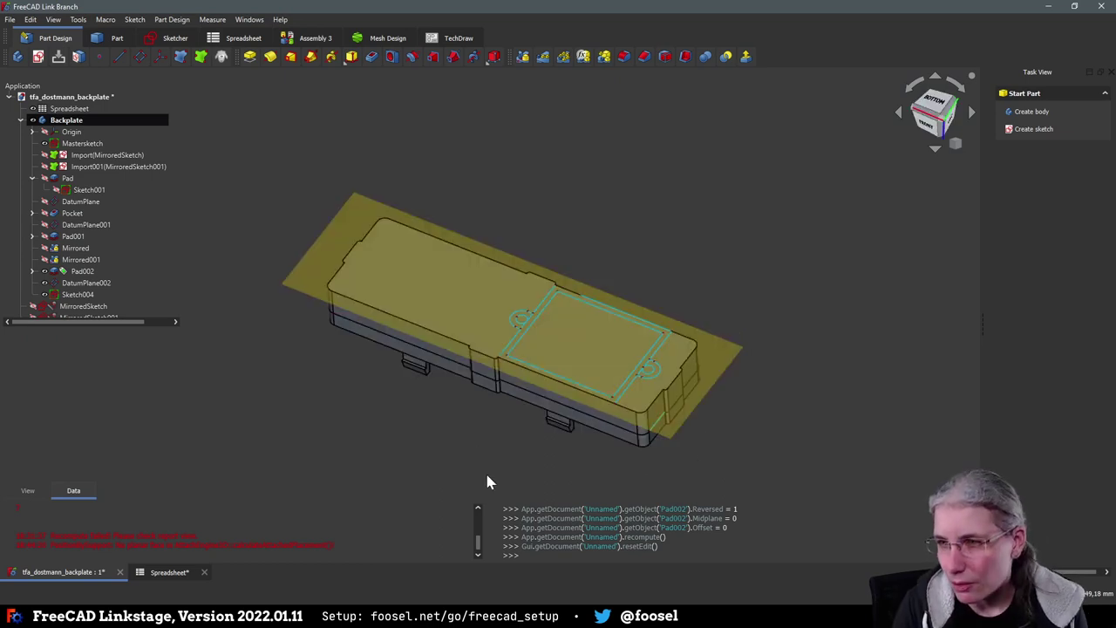
# Rename Sketch004 to 'Mastersketch ESP'
pyautogui.scroll(-1, 96, 257)
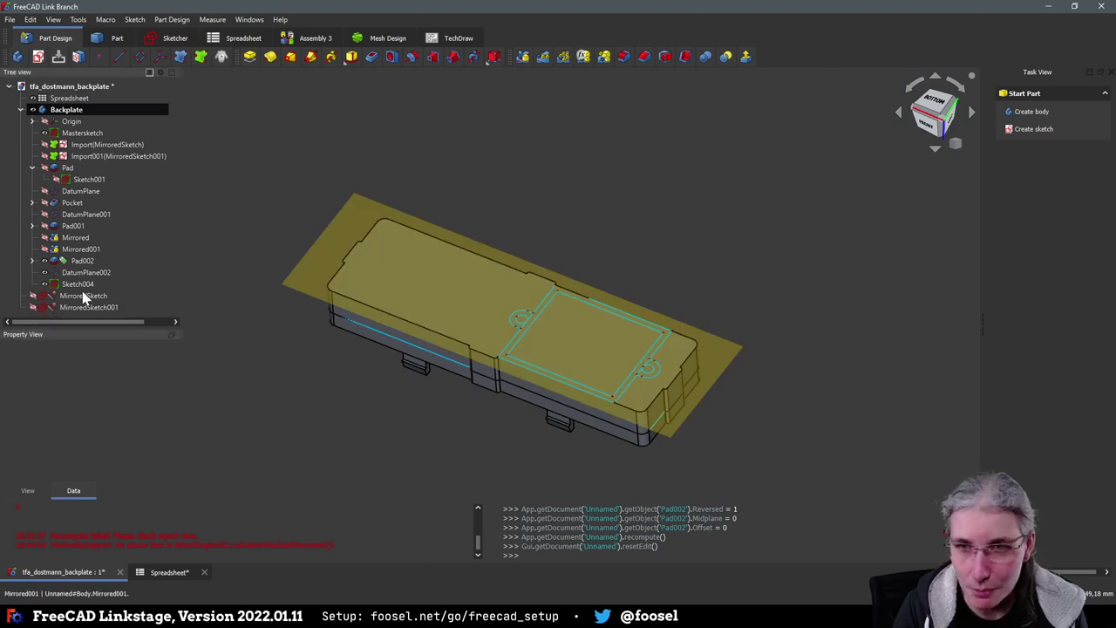
pyautogui.click(82, 285)
pyautogui.press('F2')
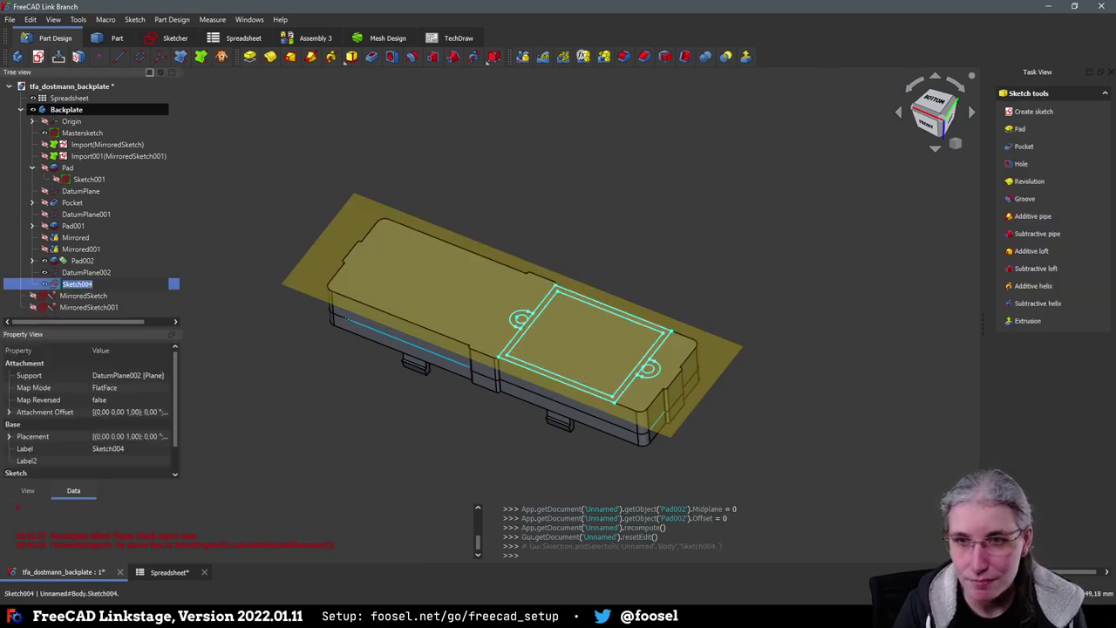
pyautogui.write('Mastersketch ESP')
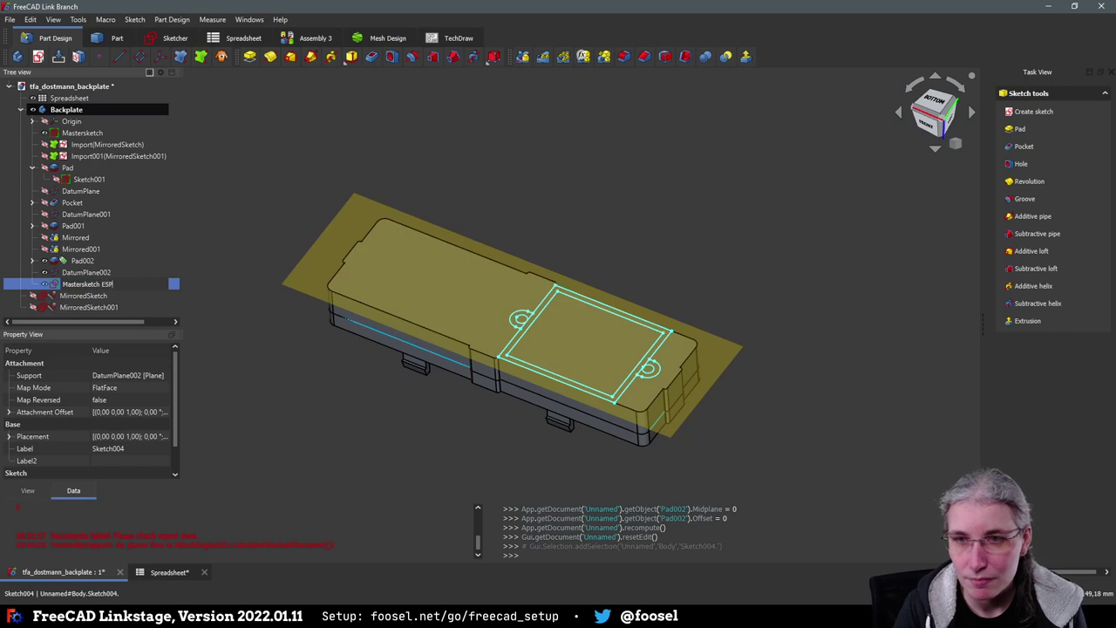
pyautogui.press('Return')
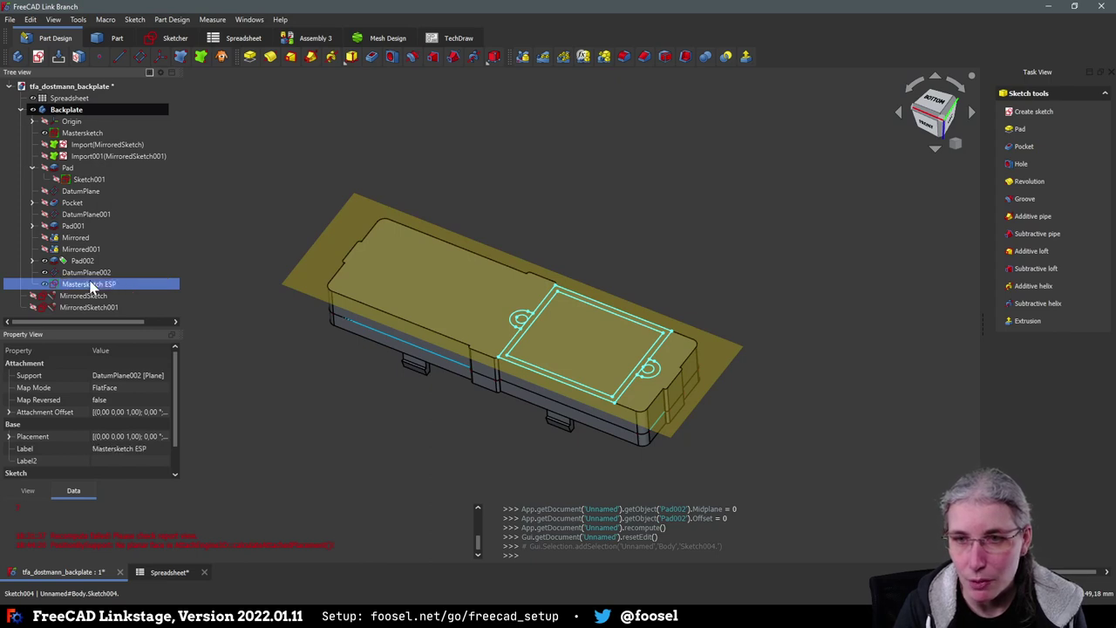
pyautogui.click(503, 404)
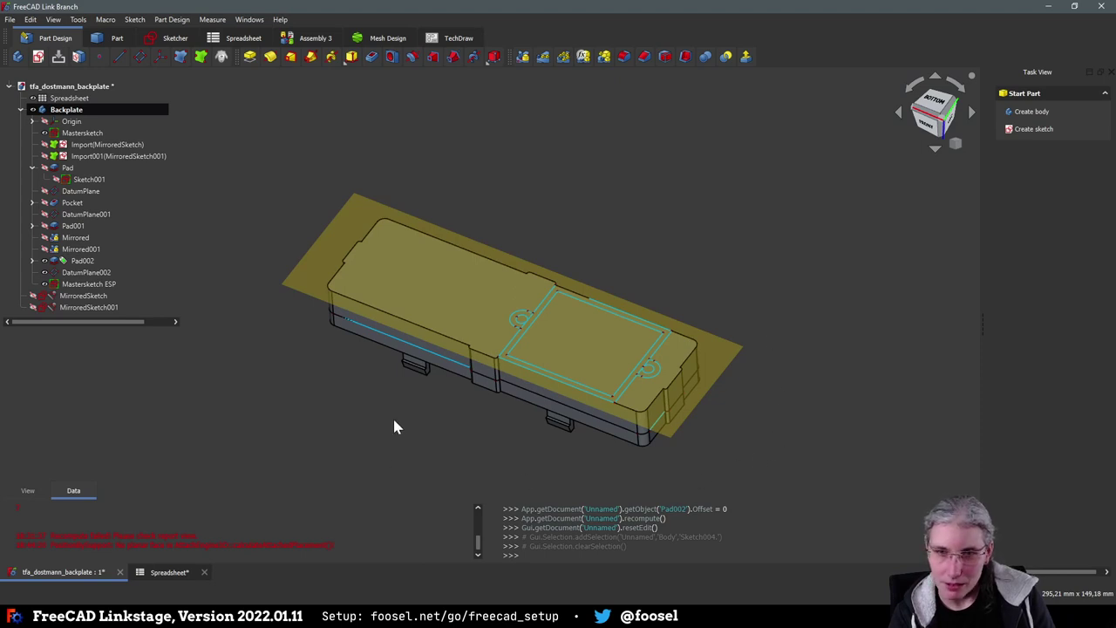
# Hide Pad002 and the main Mastersketch, keeping DatumPlane002 visible in isometric view
pyautogui.press('1')
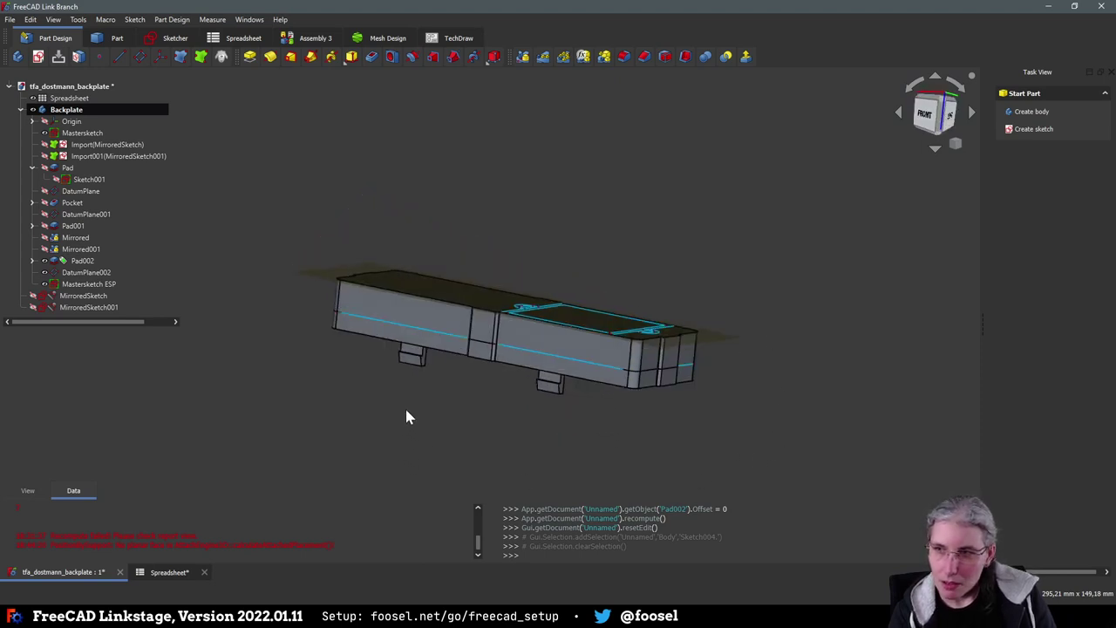
pyautogui.press('0')
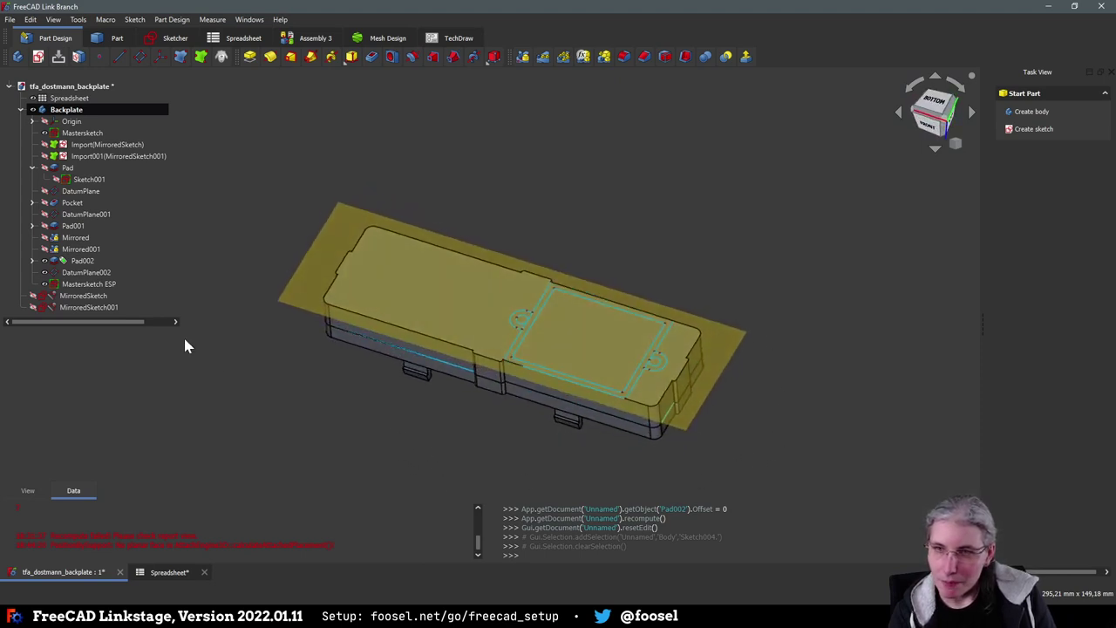
pyautogui.click(45, 272)
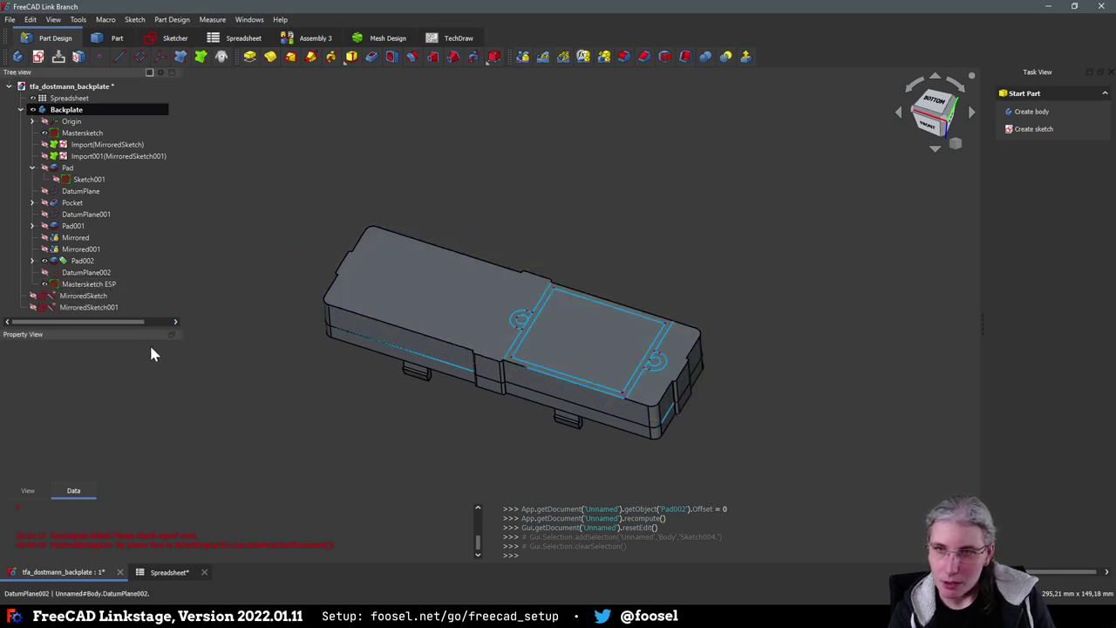
pyautogui.click(46, 272)
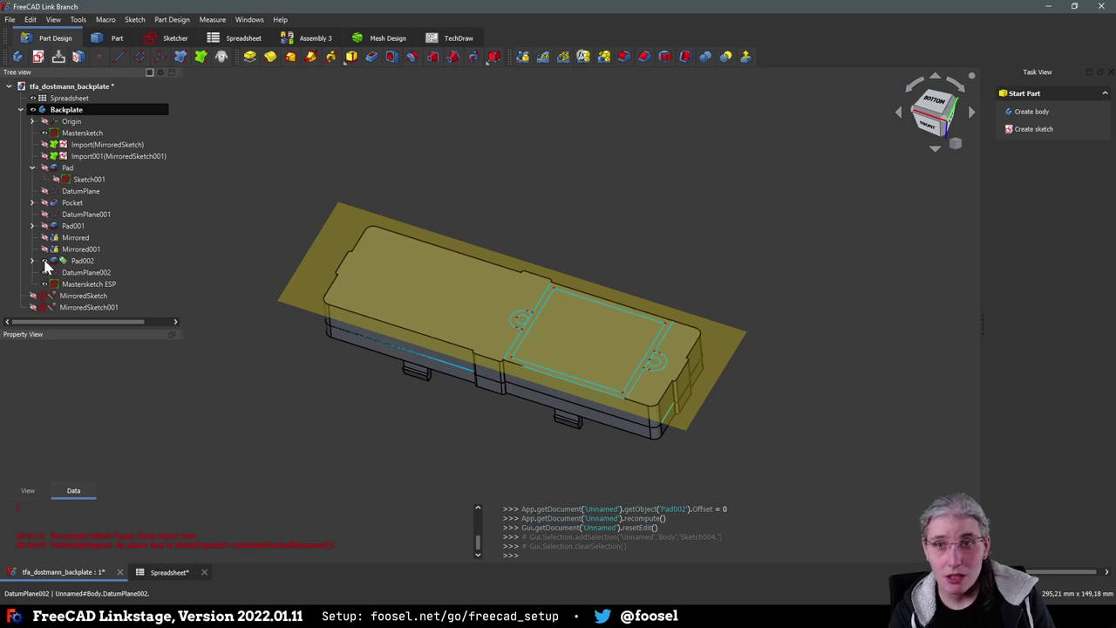
pyautogui.click(45, 262)
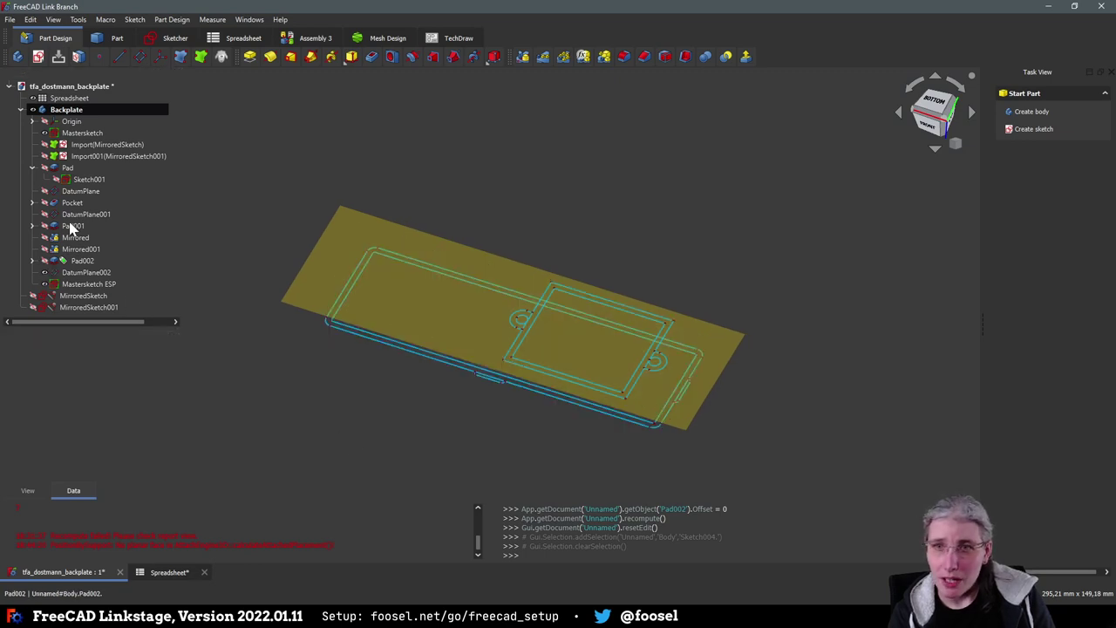
pyautogui.click(45, 132)
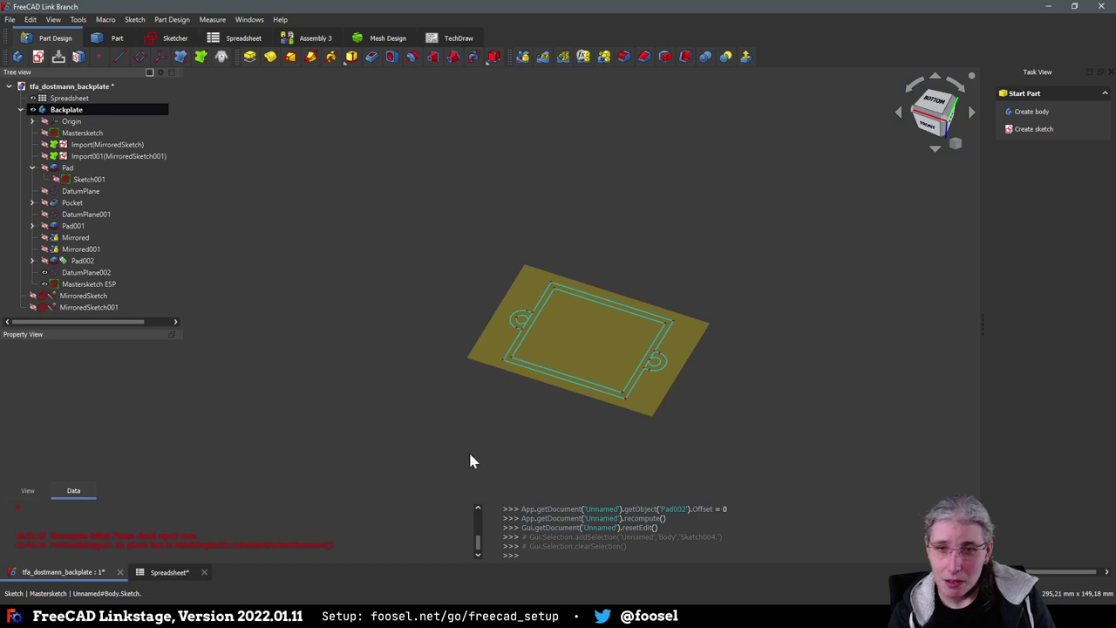
pyautogui.moveTo(526, 449); pyautogui.dragTo(491, 391, button='middle')
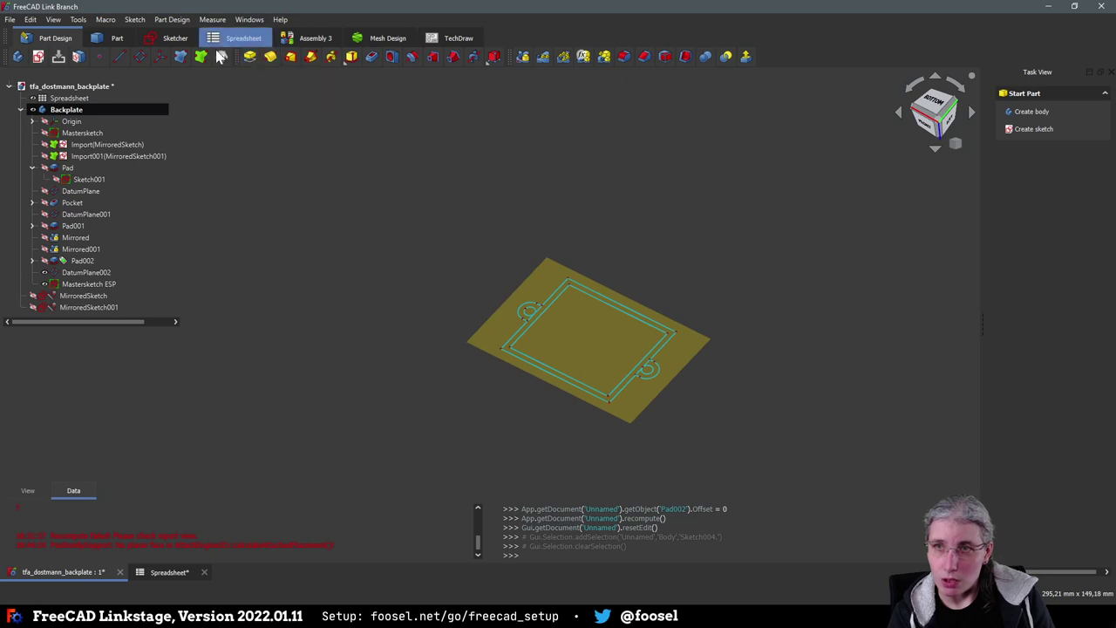
# Create a new sketch attached to DatumPlane002 and hide the datum plane
pyautogui.click(37, 55)
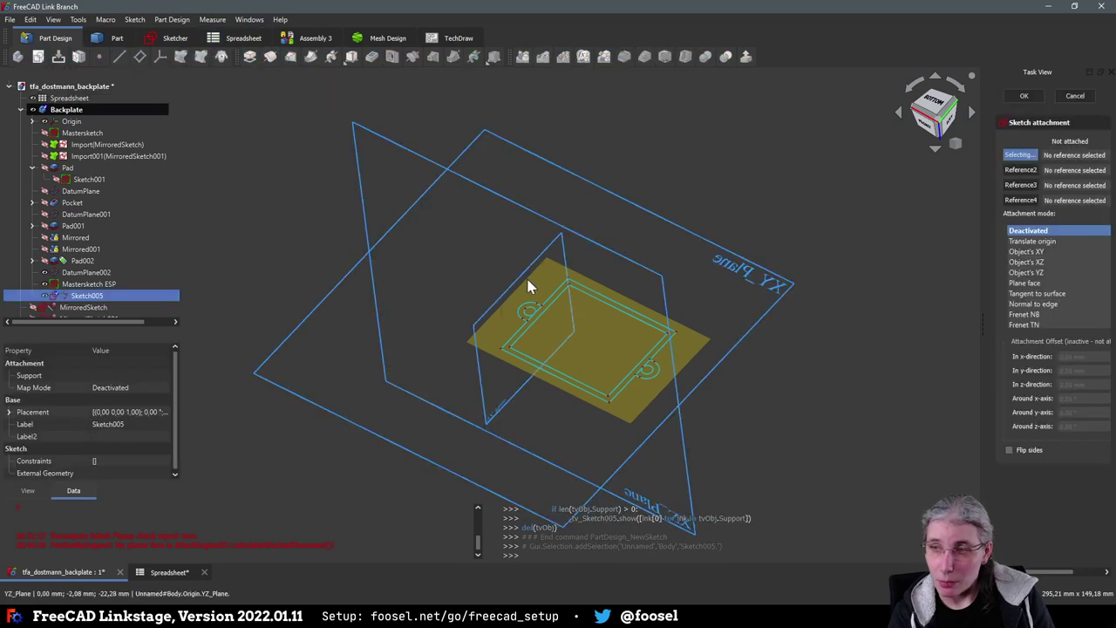
pyautogui.click(568, 322)
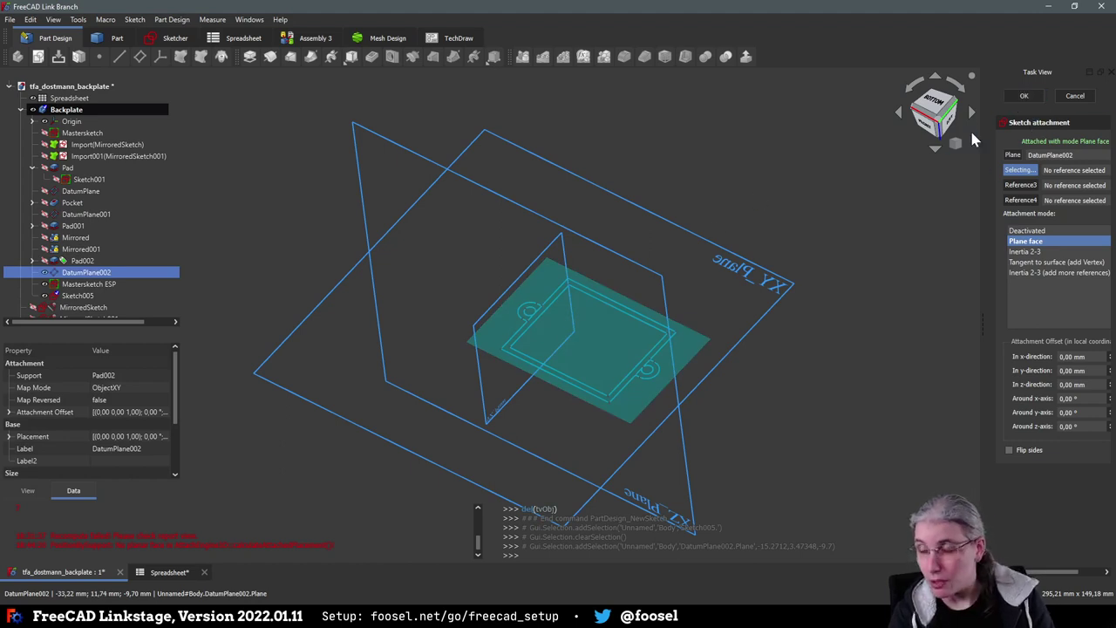
pyautogui.click(1026, 97)
pyautogui.scroll(3, 481, 255)
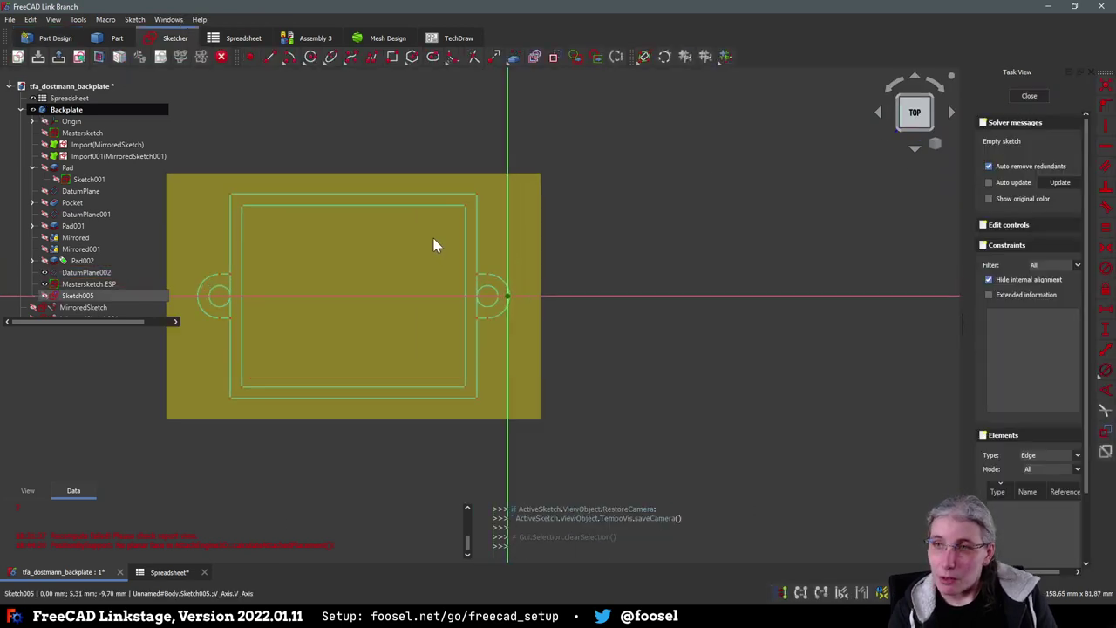
pyautogui.moveTo(685, 239); pyautogui.dragTo(834, 238, button='middle')
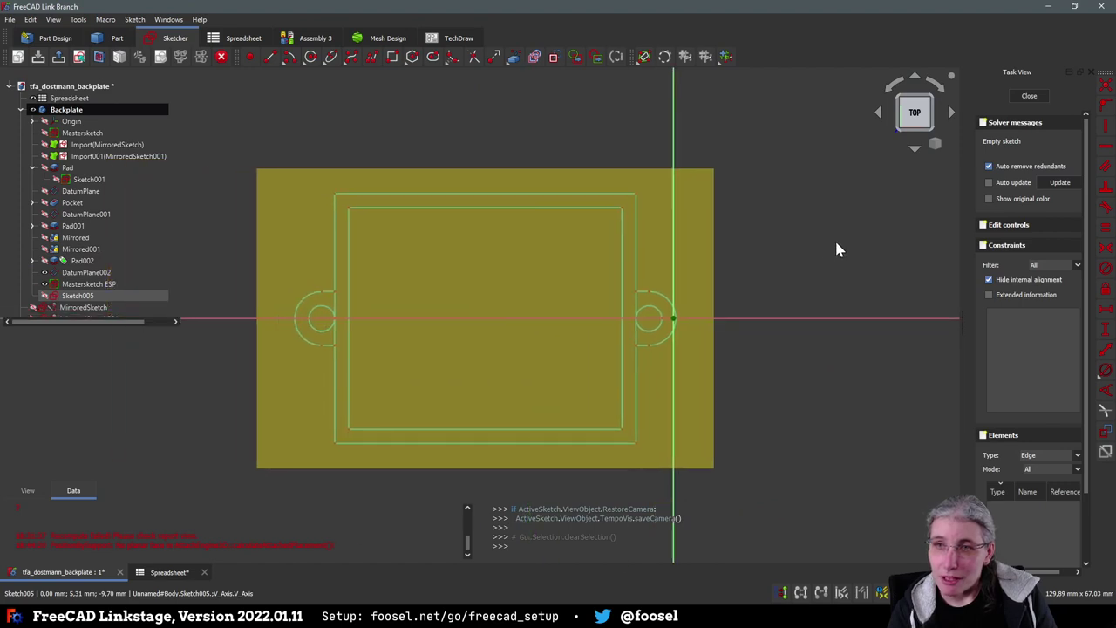
pyautogui.click(44, 272)
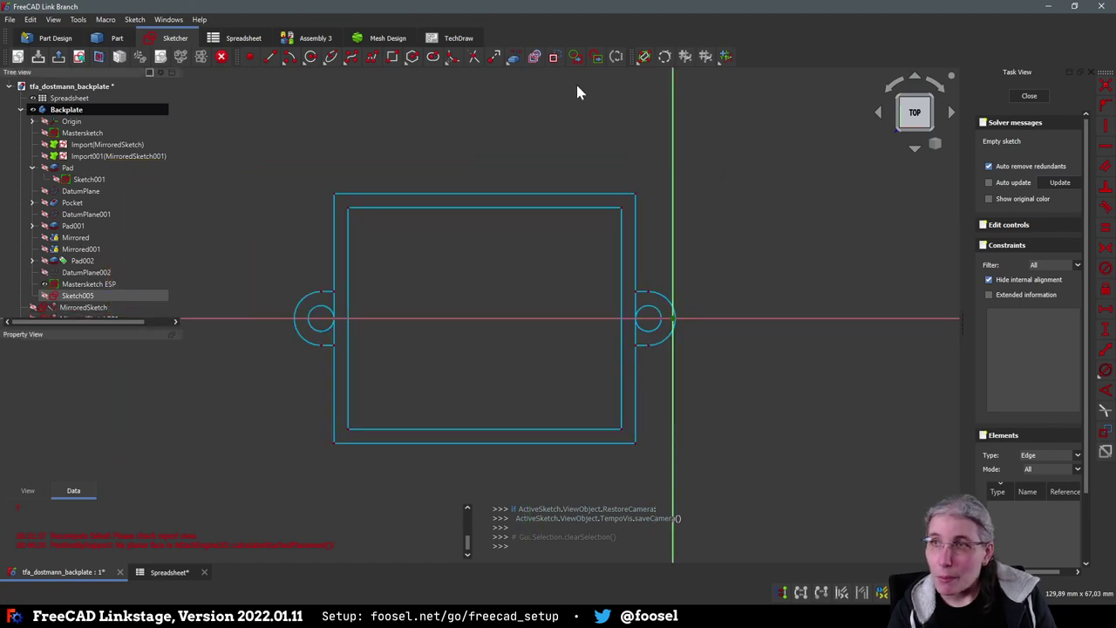
# Link the inner rectangle's top, bottom and left edges from Mastersketch ESP as external geometry
pyautogui.click(514, 57)
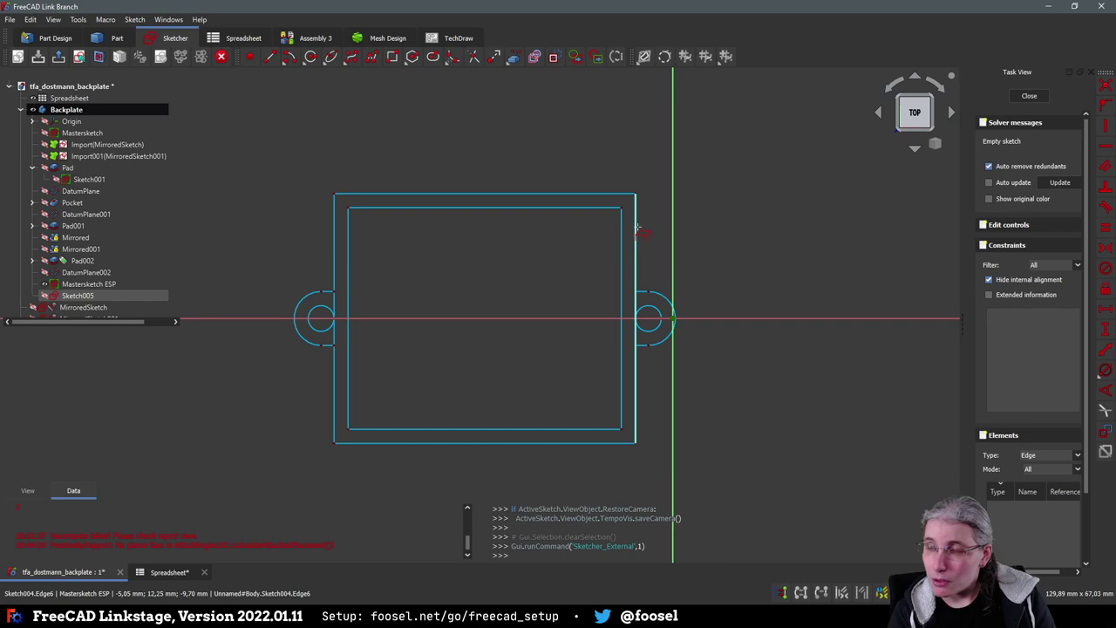
pyautogui.click(618, 193)
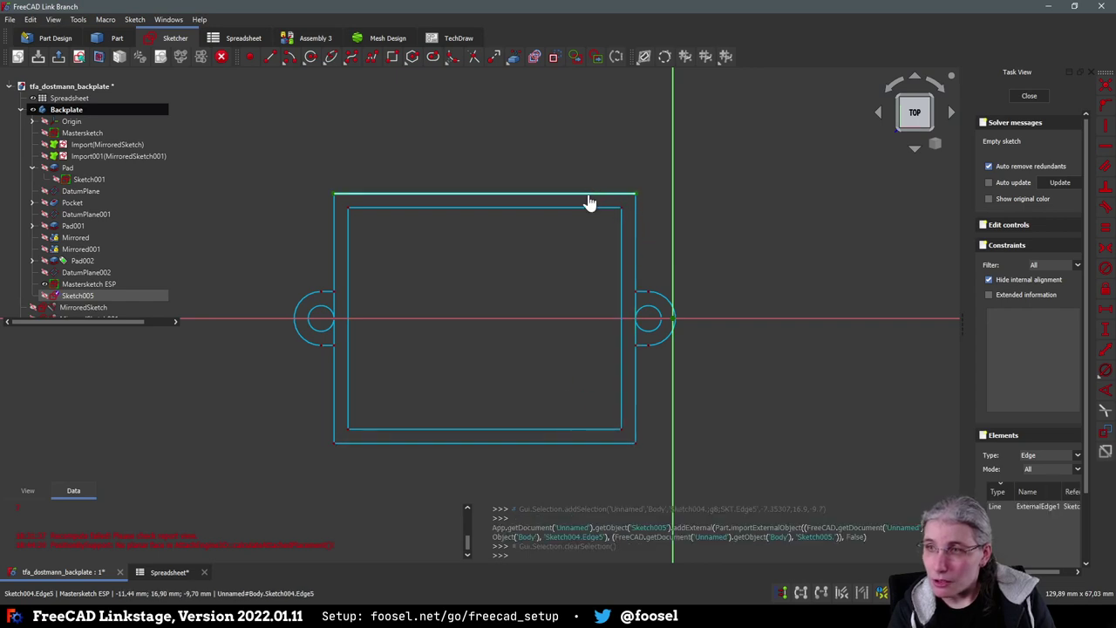
pyautogui.hotkey('ctrl', 'z')
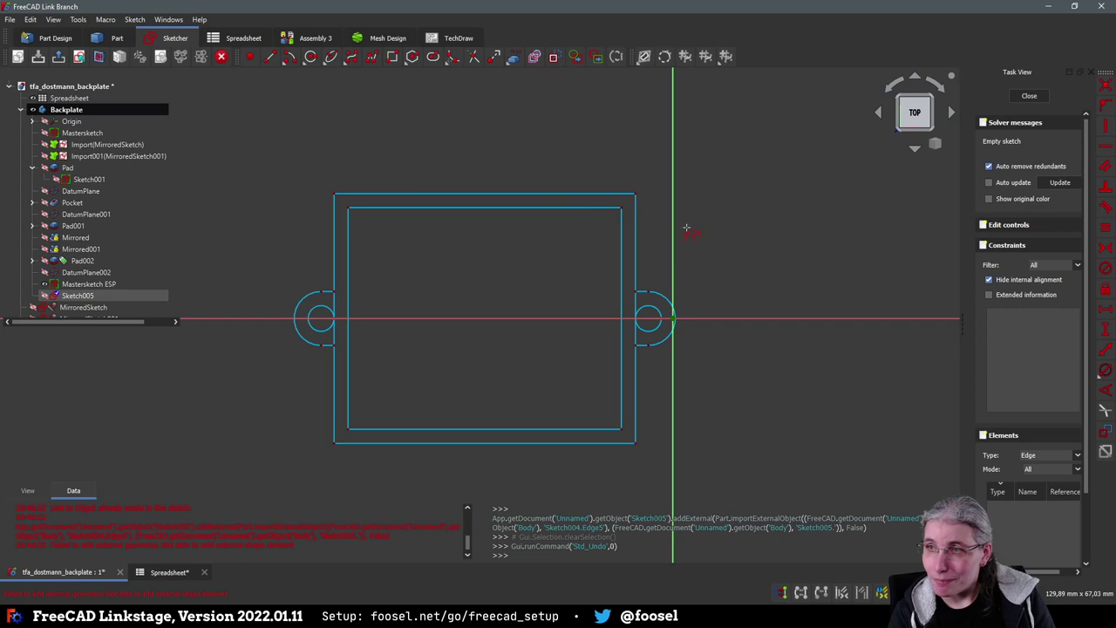
pyautogui.click(601, 208)
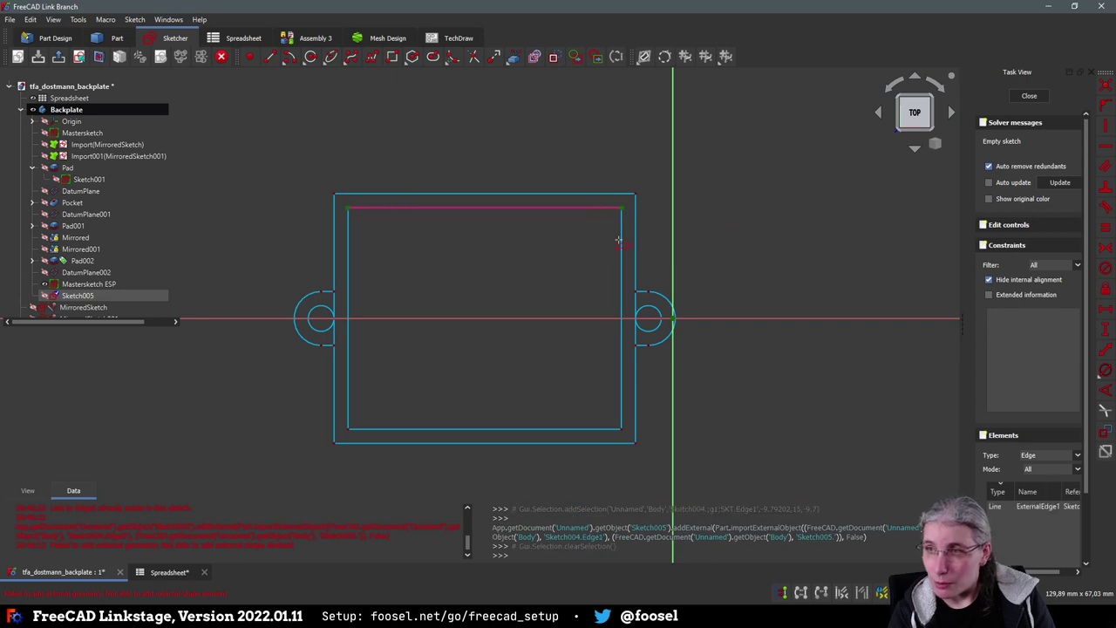
pyautogui.click(557, 427)
pyautogui.click(349, 311)
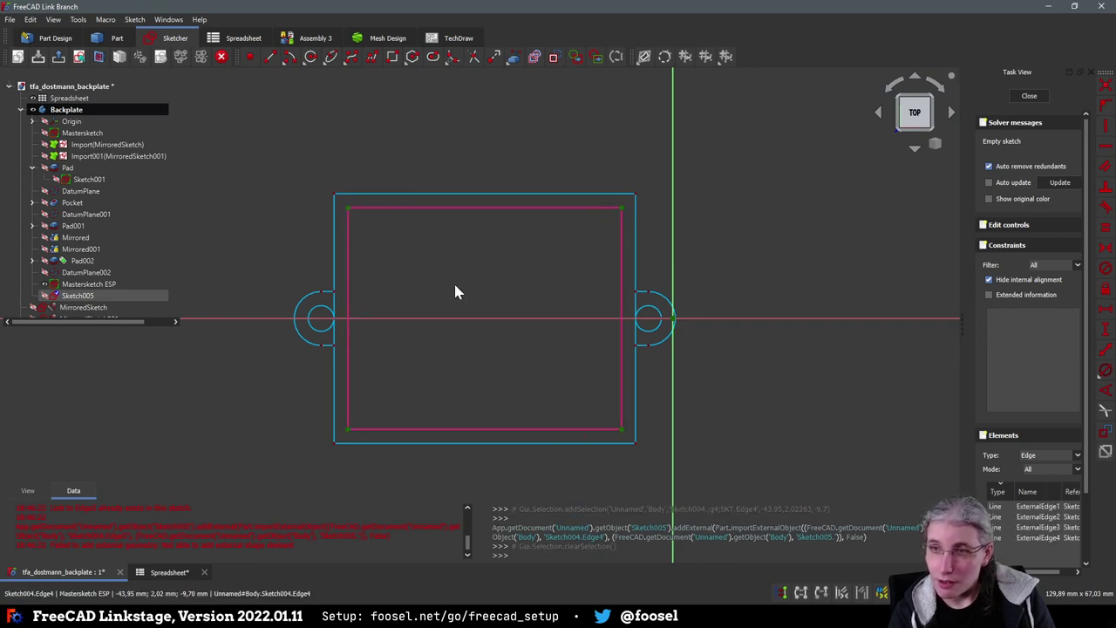
pyautogui.rightClick(453, 281)
pyautogui.rightClick(349, 256)
pyautogui.press('Escape')
# Turn the four linked inner rectangle edges into real geometry and close the sketch
pyautogui.click(347, 265)
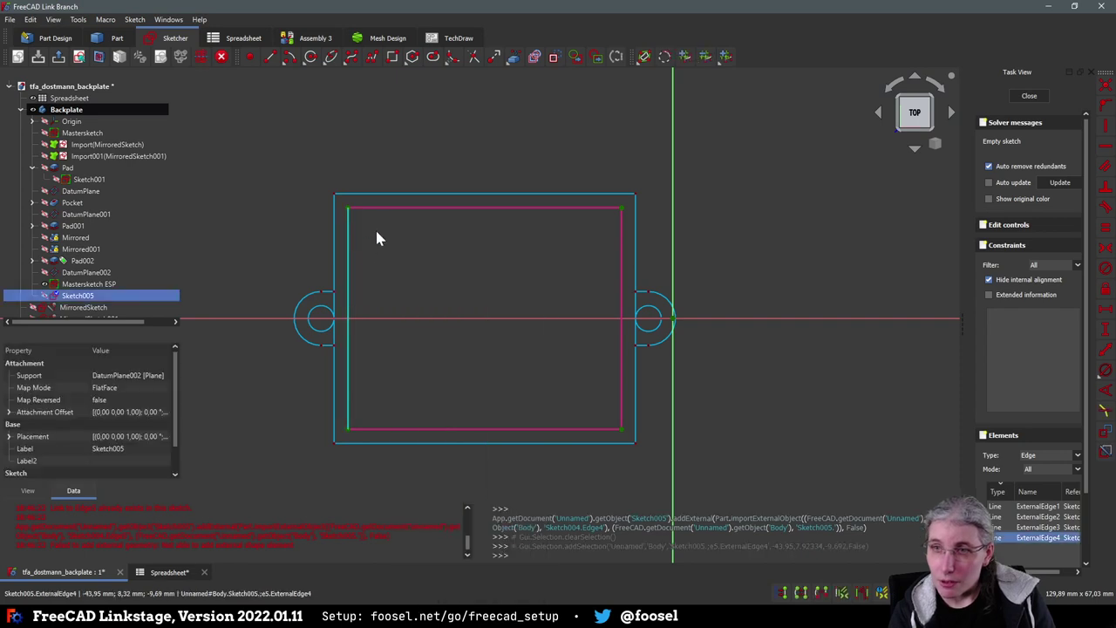
pyautogui.click(388, 208)
pyautogui.click(620, 251)
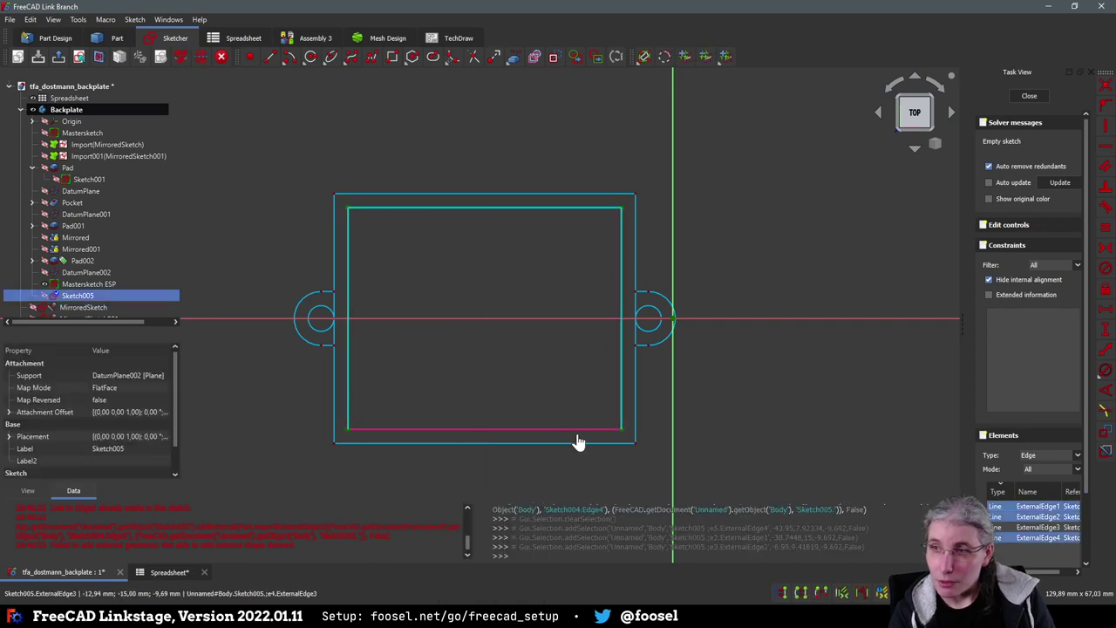
pyautogui.click(575, 428)
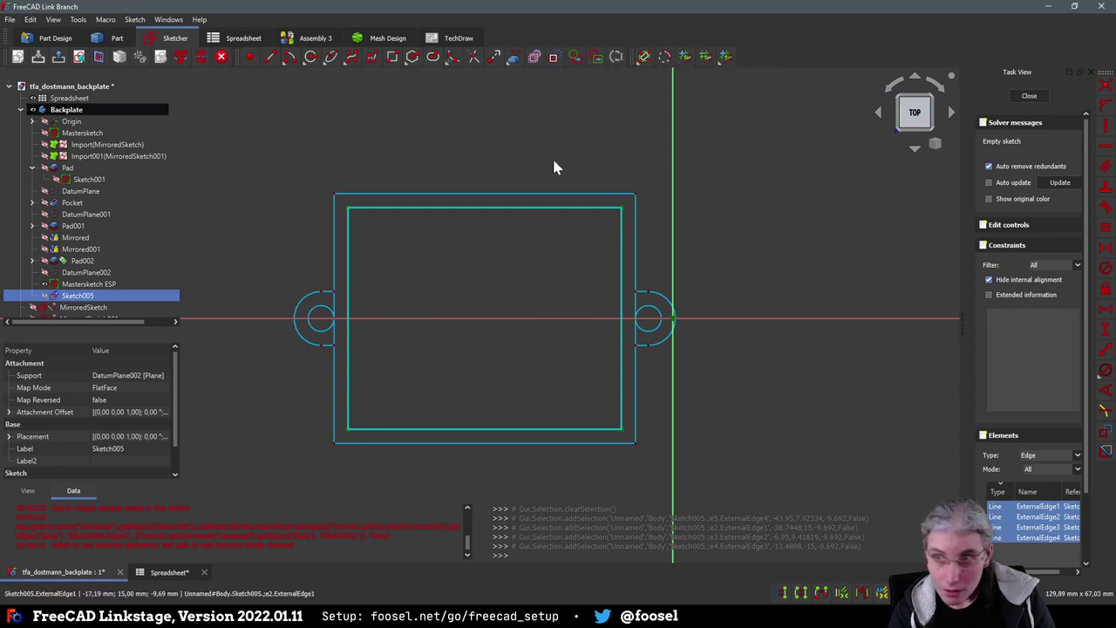
pyautogui.click(555, 58)
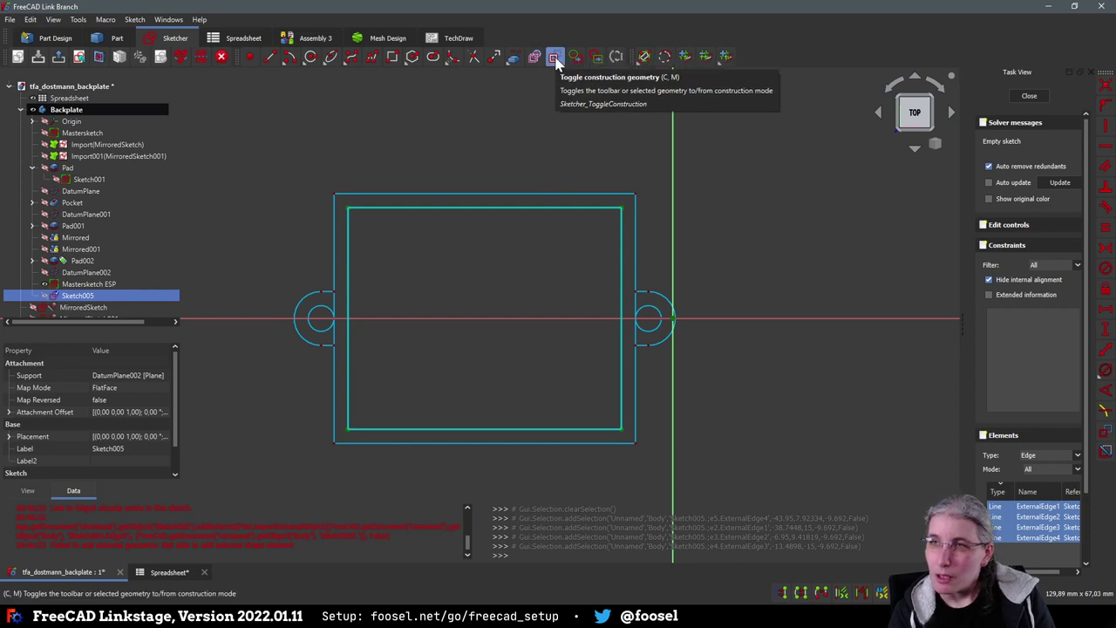
pyautogui.click(545, 147)
pyautogui.click(1028, 96)
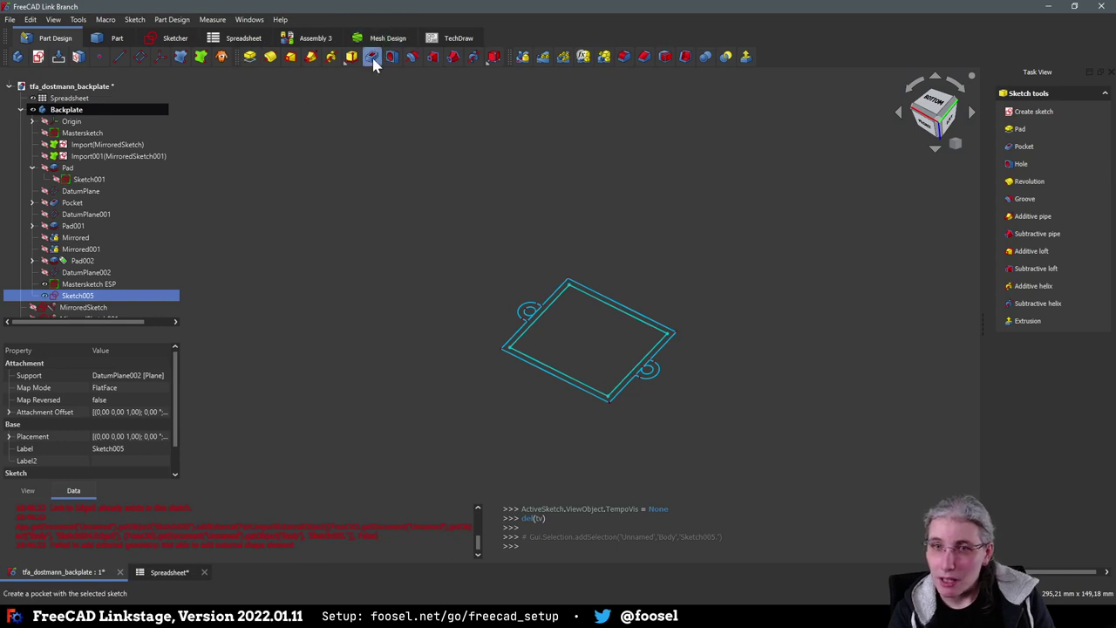
# Pocket the sketch reversed, depth formula Spreadsheet.esp_height + Spreadsheet.plate_wall (9.70 mm)
pyautogui.click(372, 58)
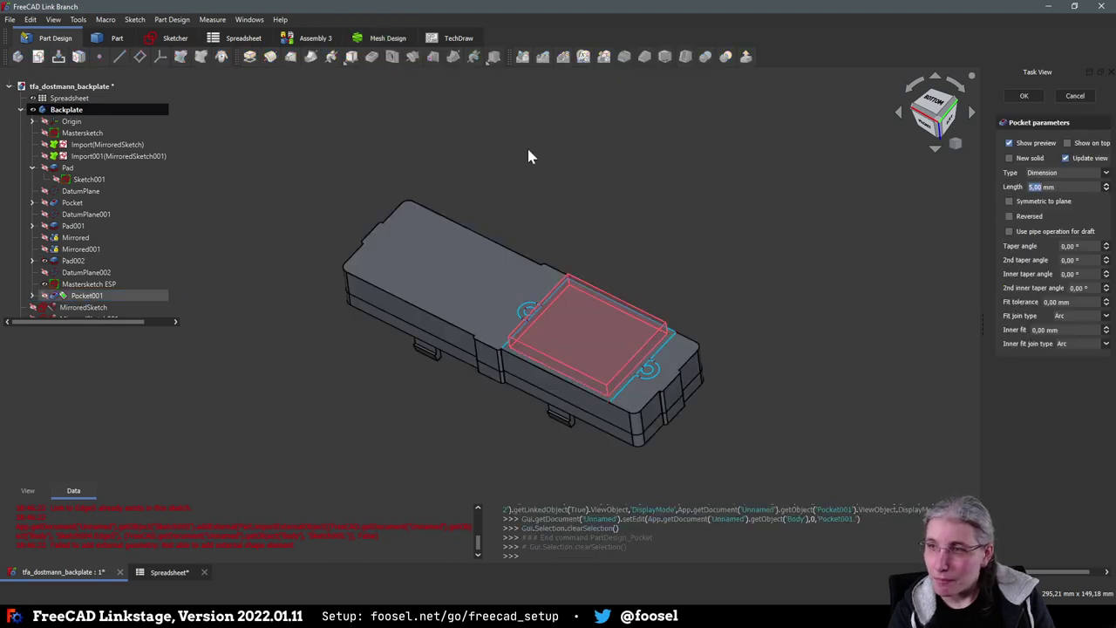
pyautogui.click(1009, 217)
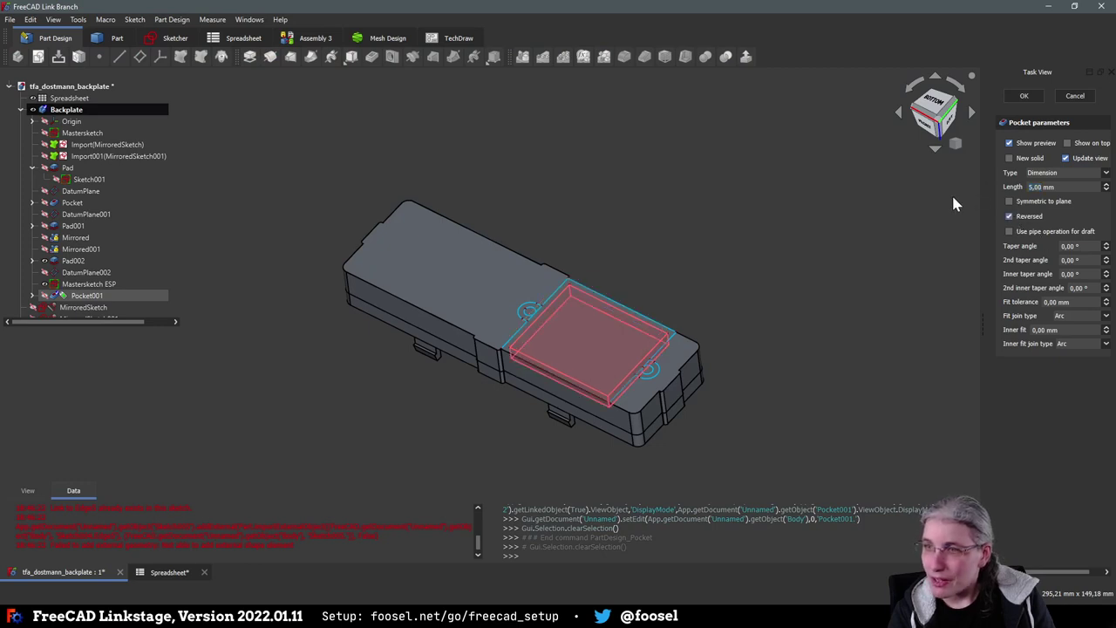
pyautogui.click(1084, 188)
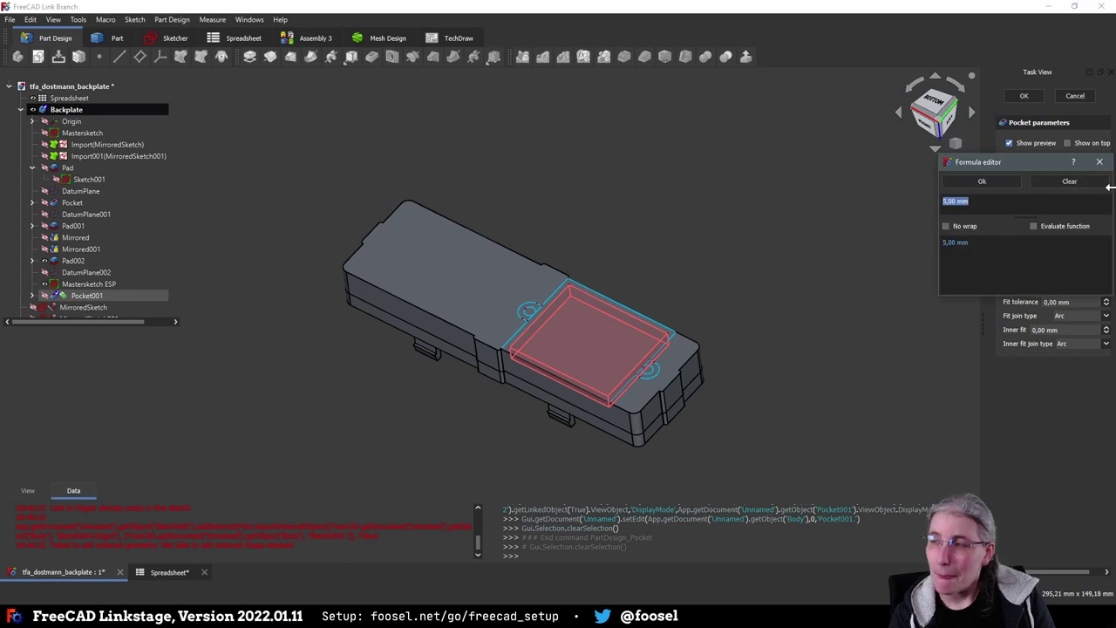
pyautogui.write('<<Spreadsheet>>')
pyautogui.press('Return')
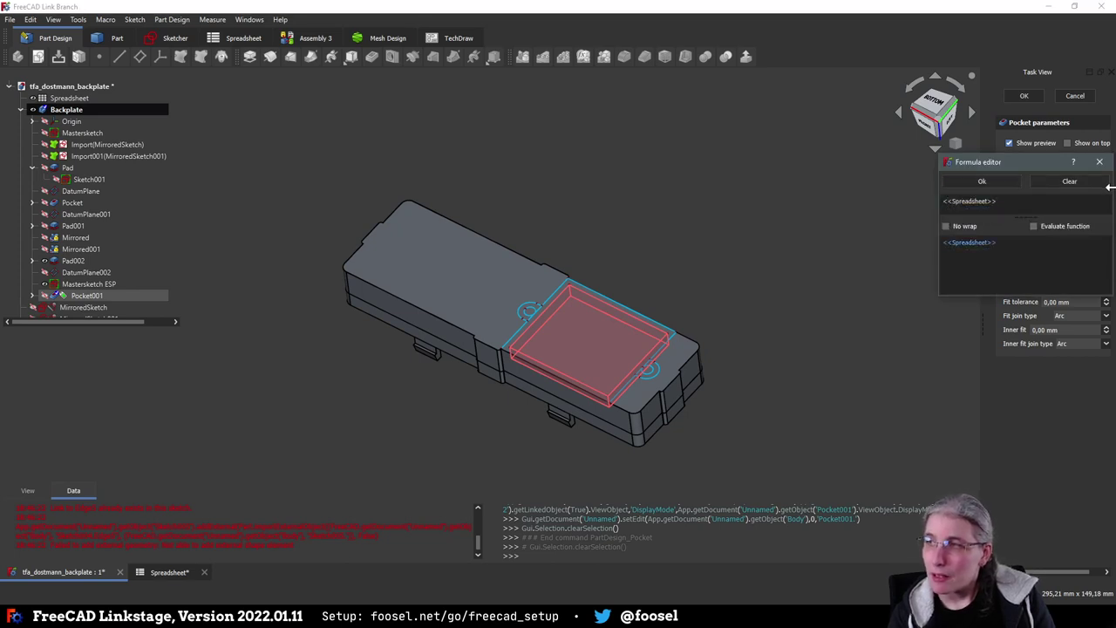
pyautogui.write('.')
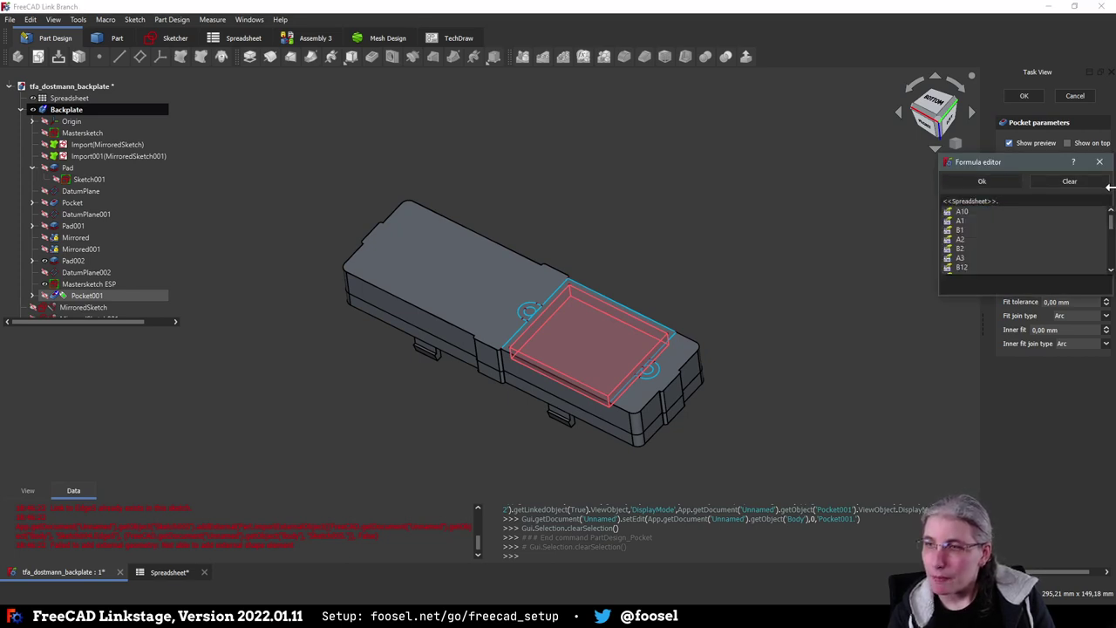
pyautogui.write('esp_height')
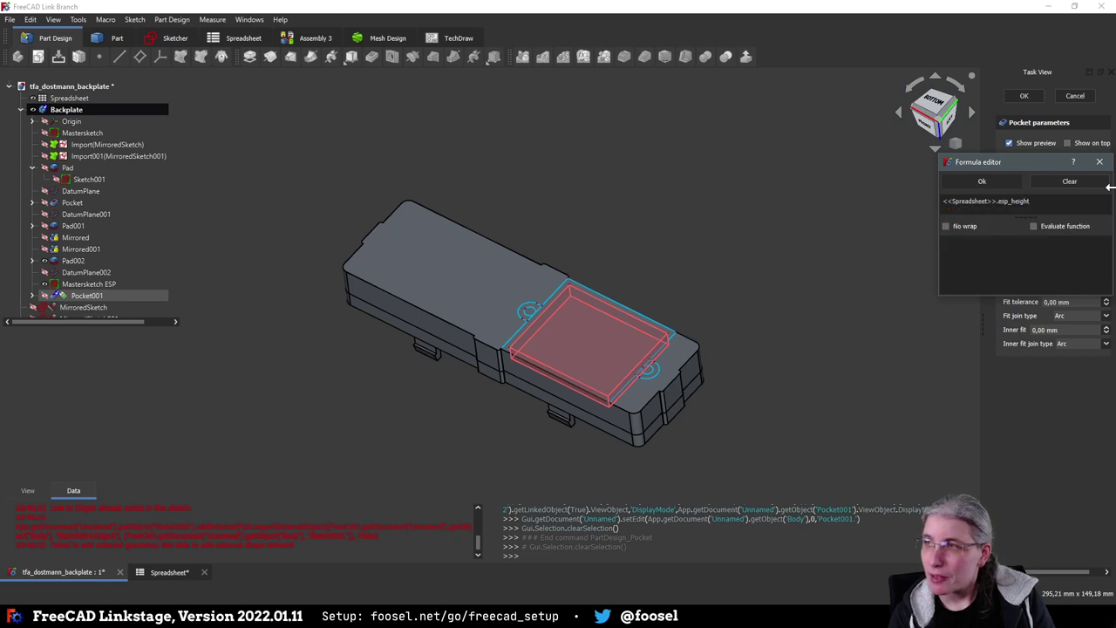
pyautogui.write(' + <<Sp')
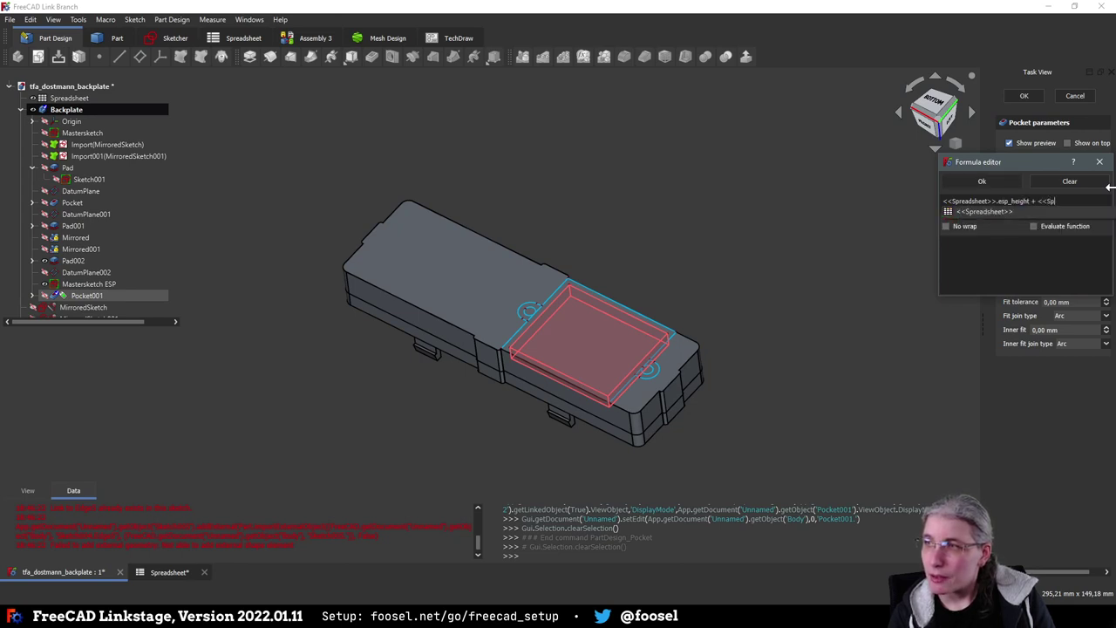
pyautogui.write('readsheet>>.wa')
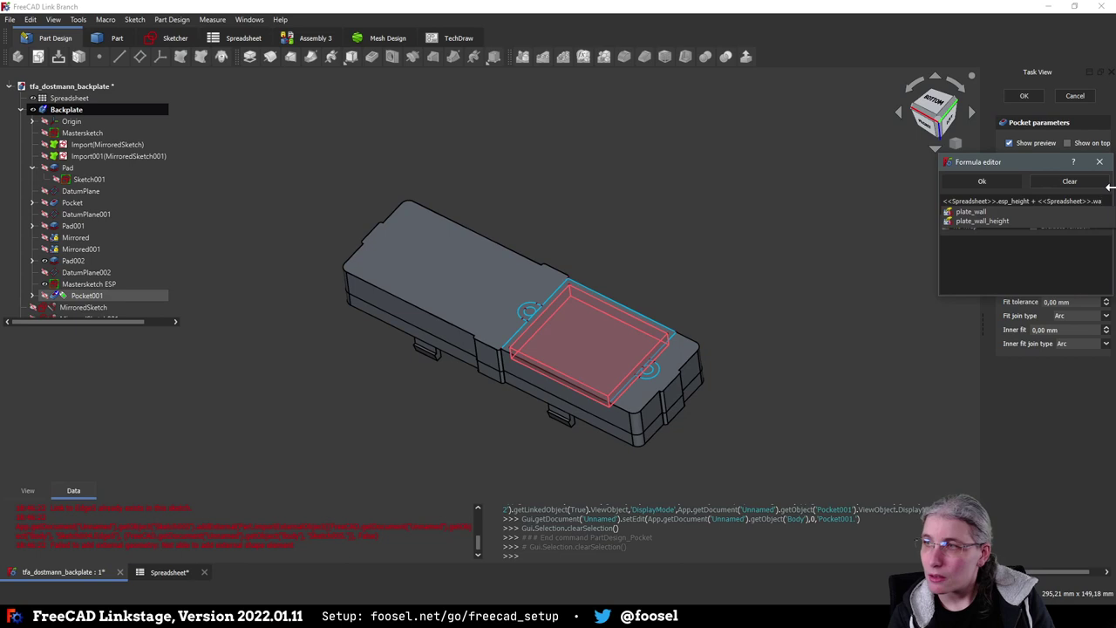
pyautogui.press('Return')
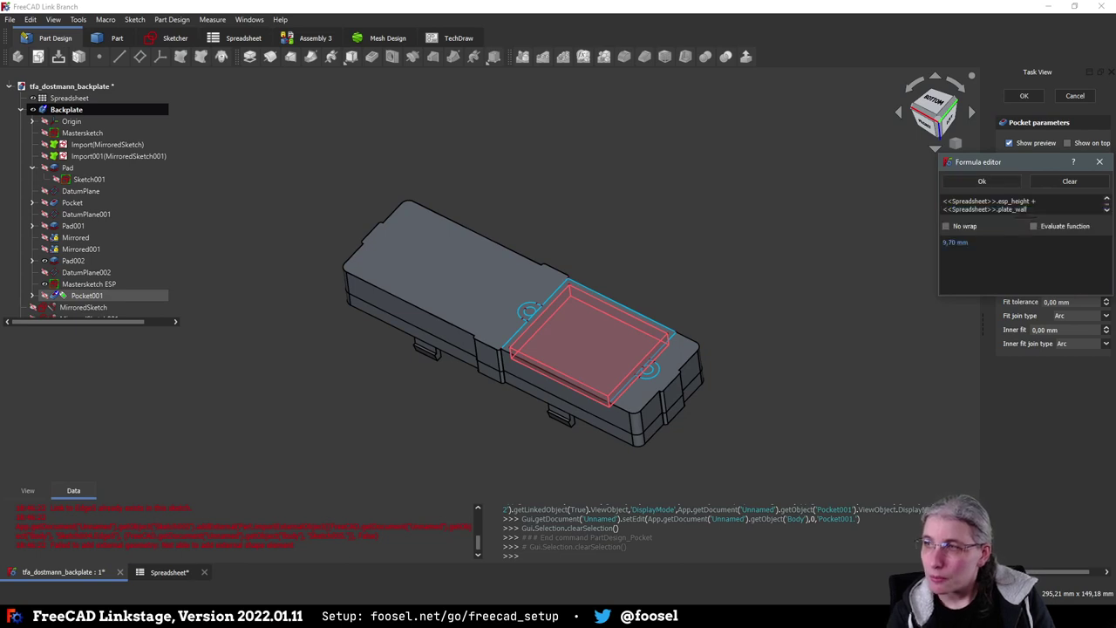
pyautogui.click(981, 181)
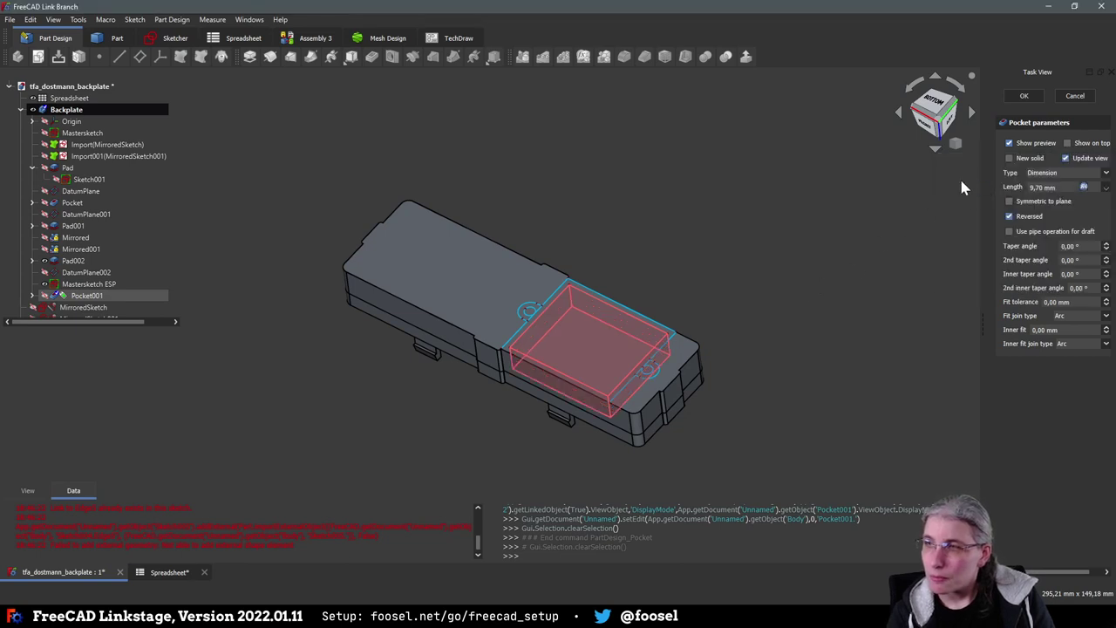
pyautogui.click(1023, 96)
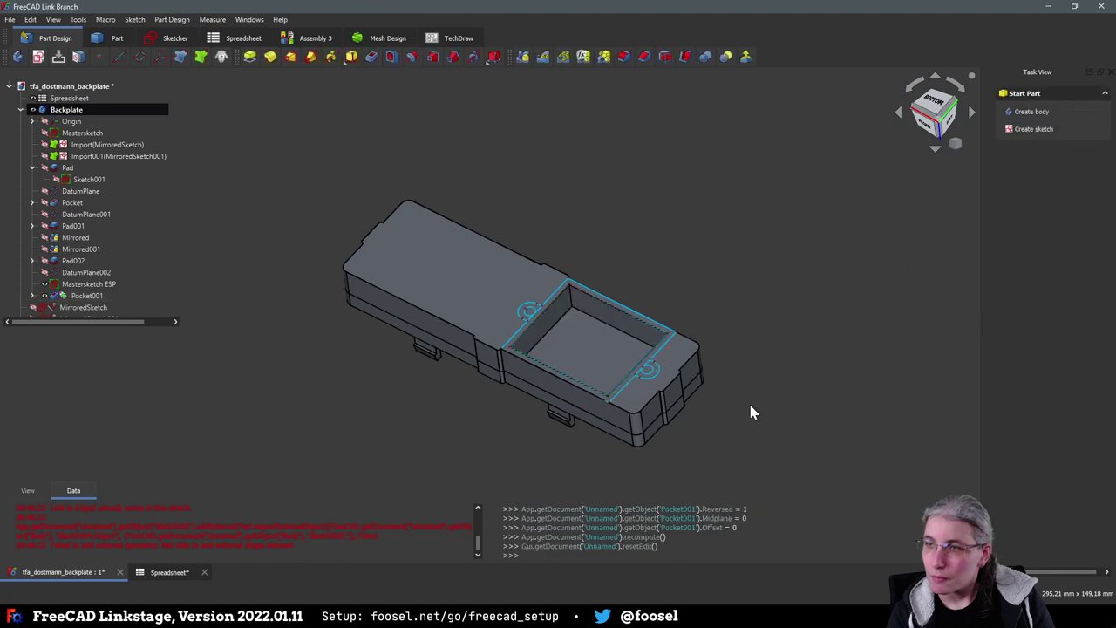
# Create a new sketch on DatumPlane002, viewed from the bottom with Pocket001 hidden
pyautogui.moveTo(751, 412); pyautogui.dragTo(390, 398, button='middle')
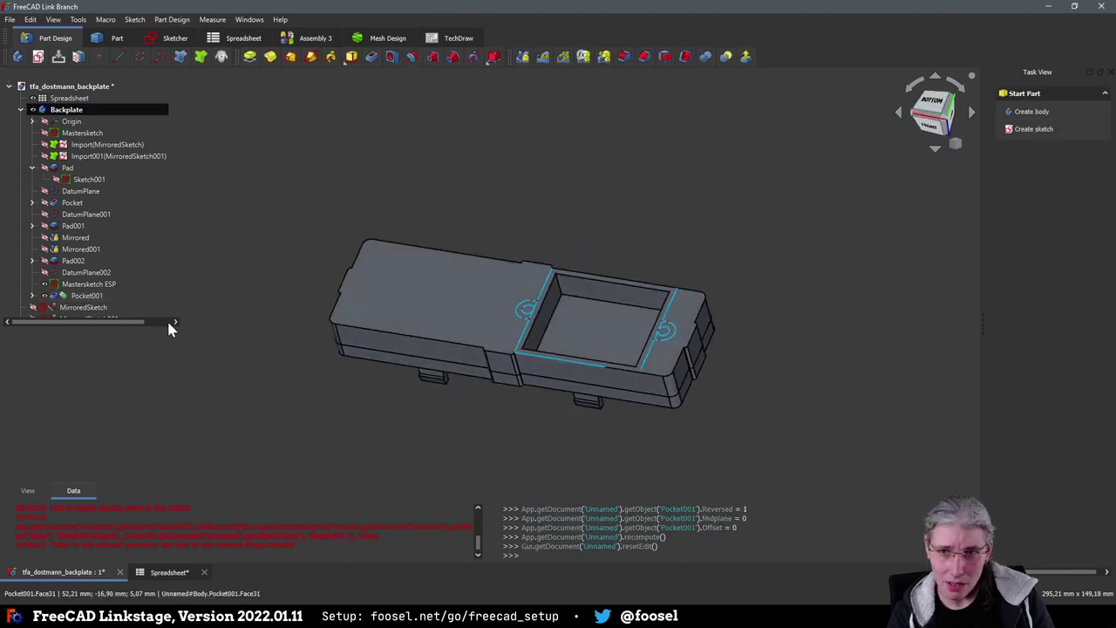
pyautogui.click(58, 57)
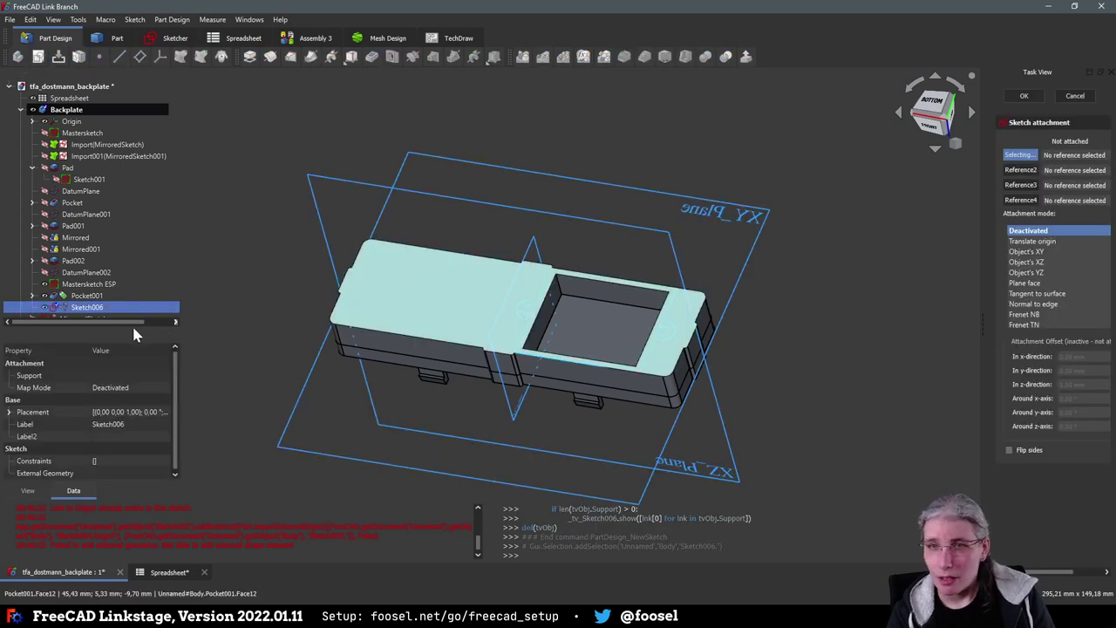
pyautogui.click(83, 272)
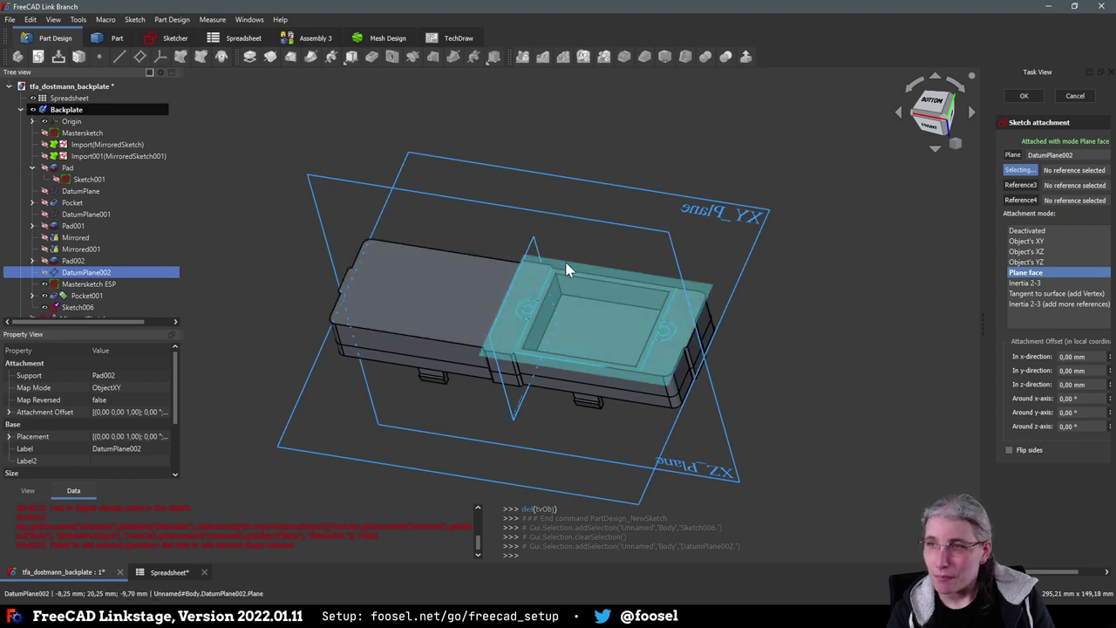
pyautogui.click(1024, 96)
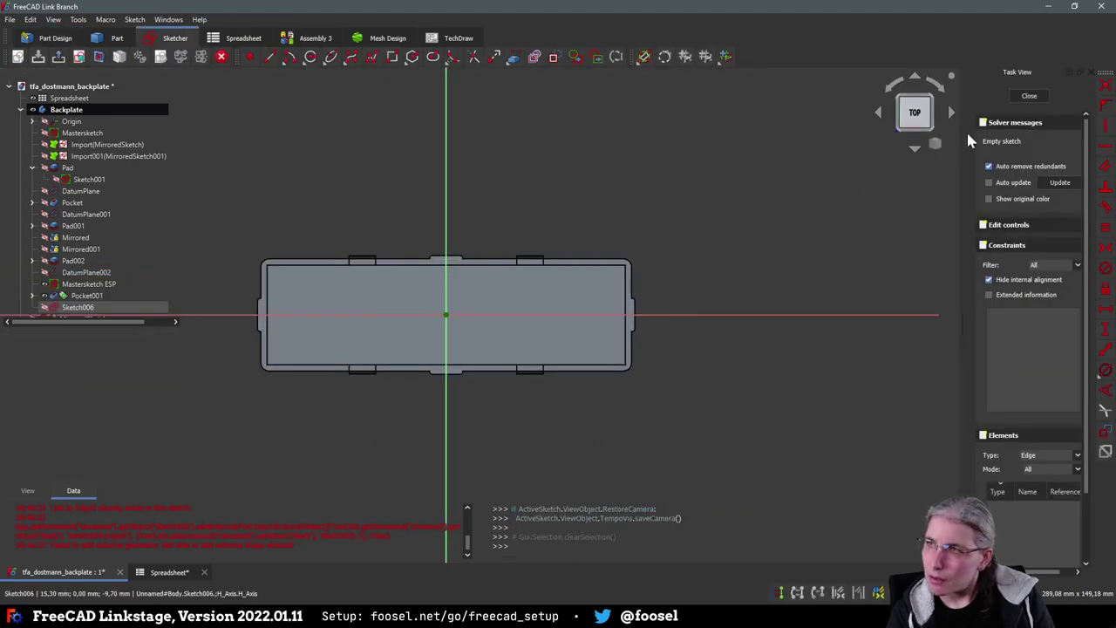
pyautogui.click(915, 80)
pyautogui.click(915, 80)
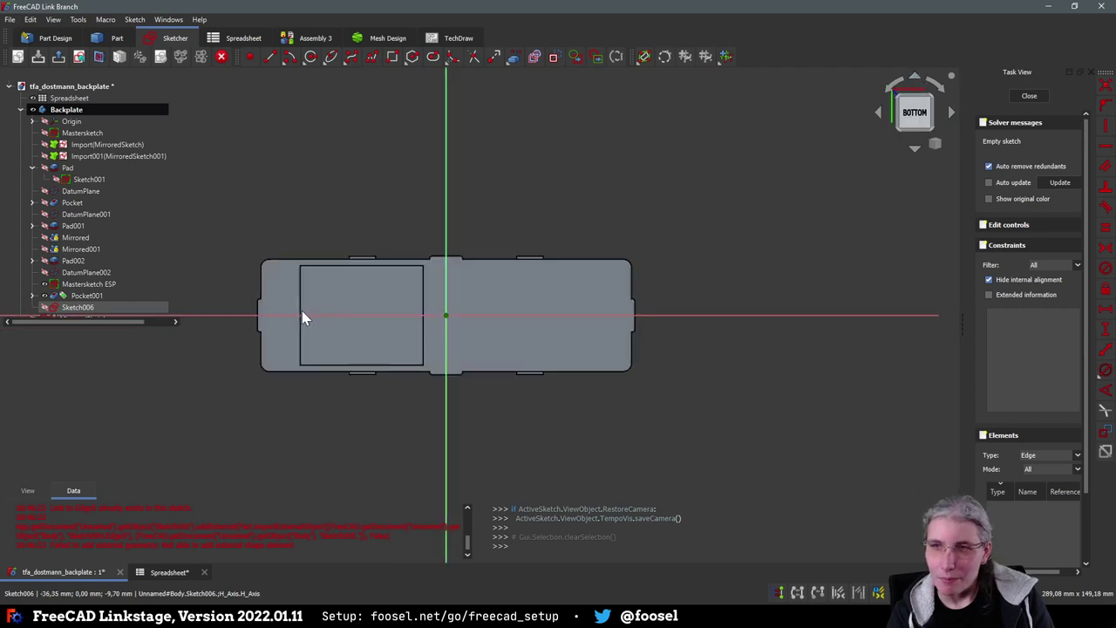
pyautogui.click(45, 296)
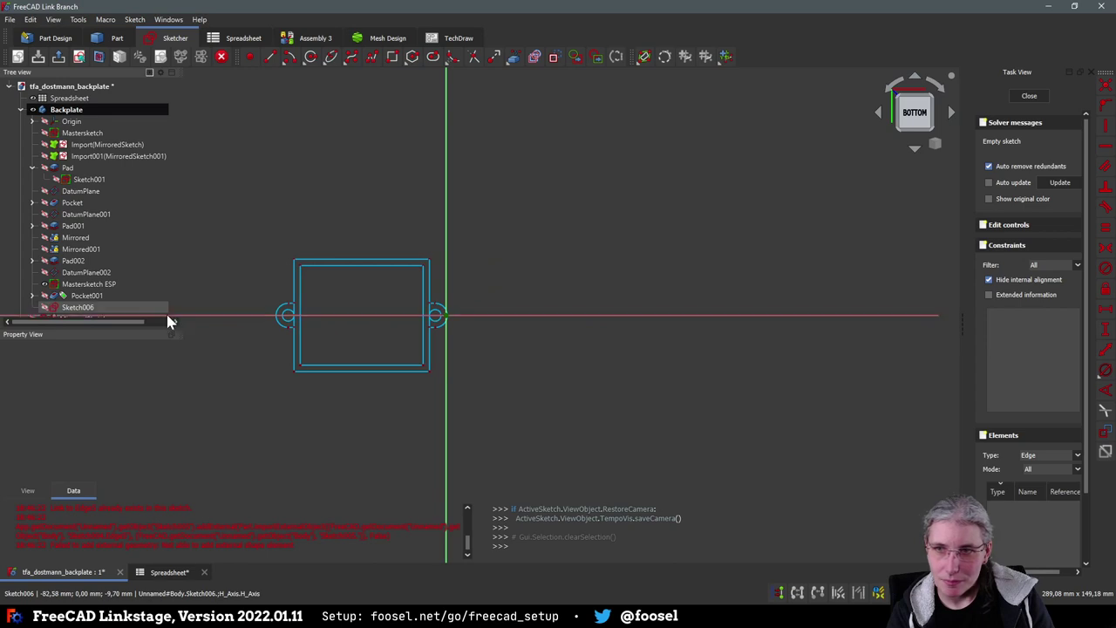
# Link the recess rectangle edges, both screw-boss arcs and the adjacent short edges as external geometry
pyautogui.click(512, 57)
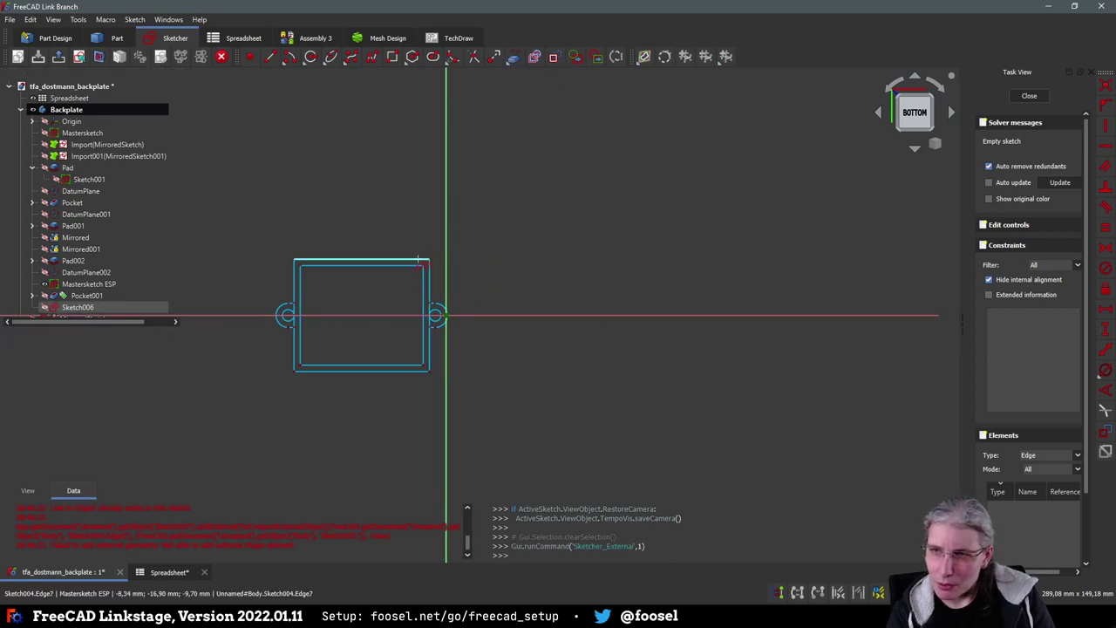
pyautogui.click(429, 261)
pyautogui.click(428, 277)
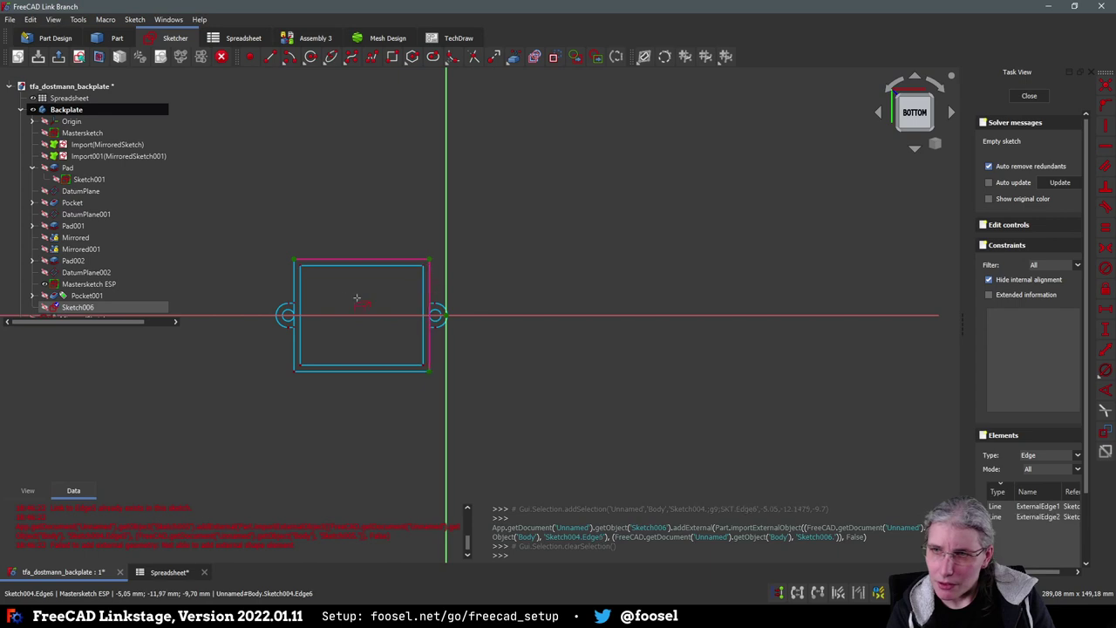
pyautogui.click(294, 301)
pyautogui.click(276, 309)
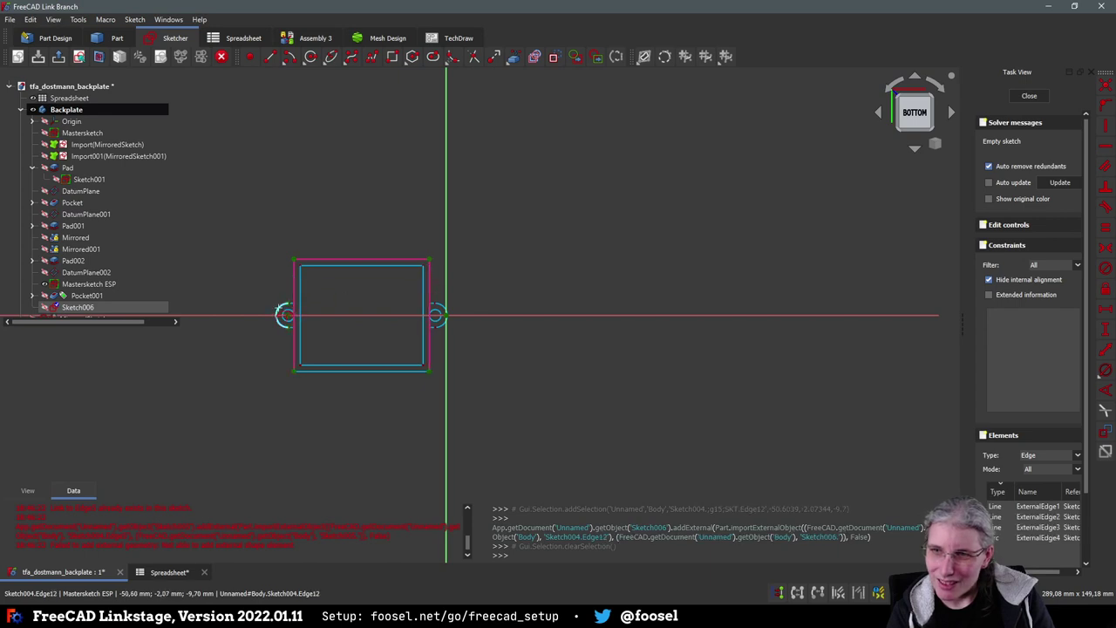
pyautogui.click(315, 371)
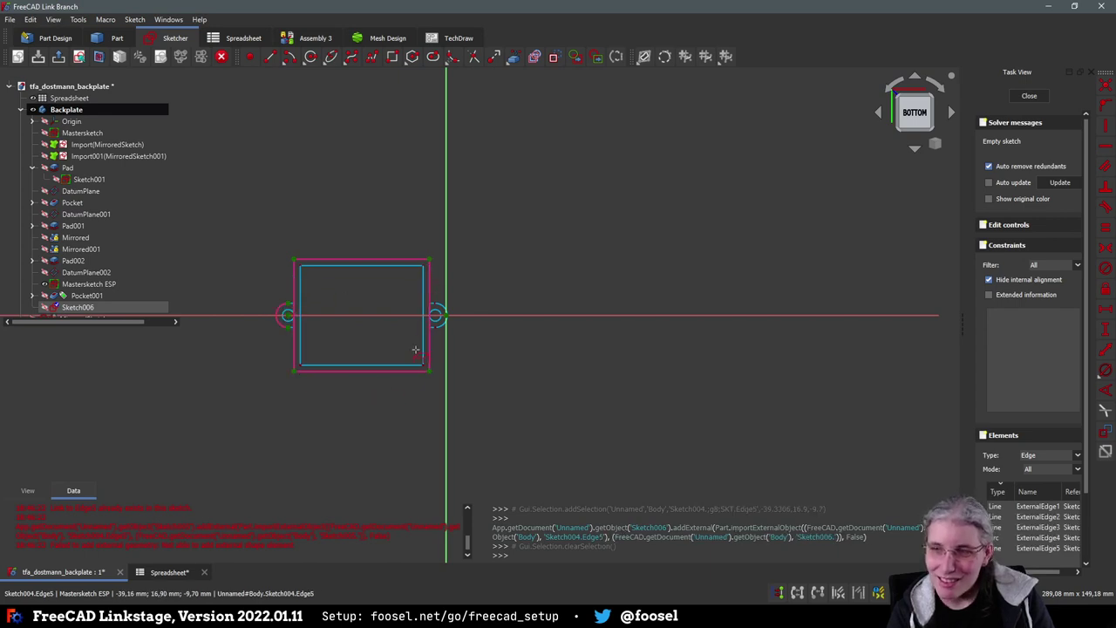
pyautogui.scroll(5, 445, 307)
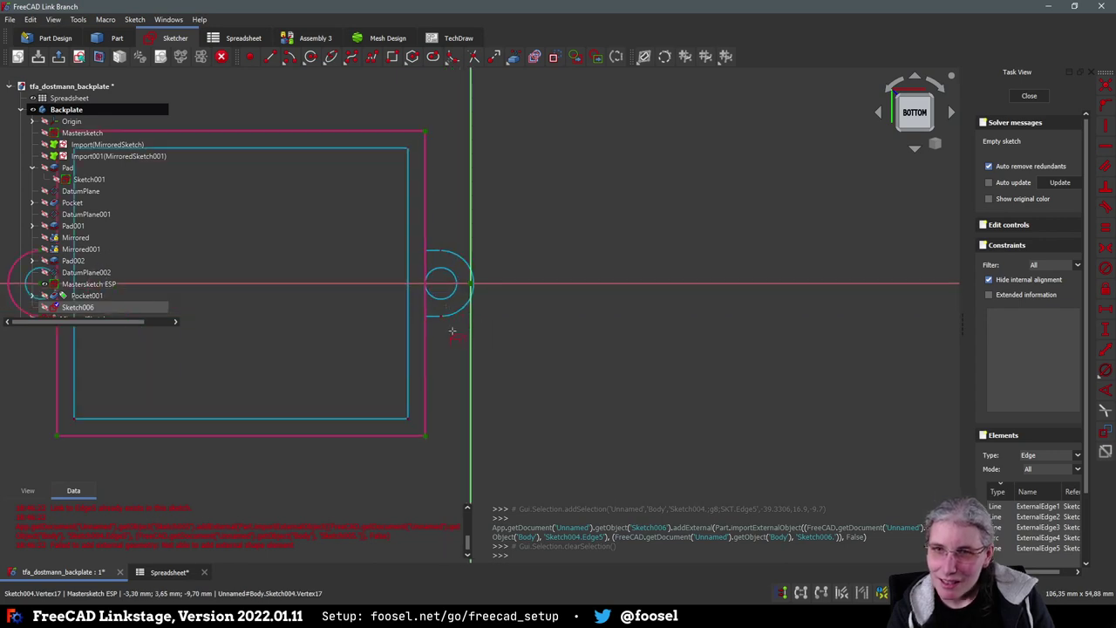
pyautogui.moveTo(452, 331); pyautogui.dragTo(609, 367, button='middle')
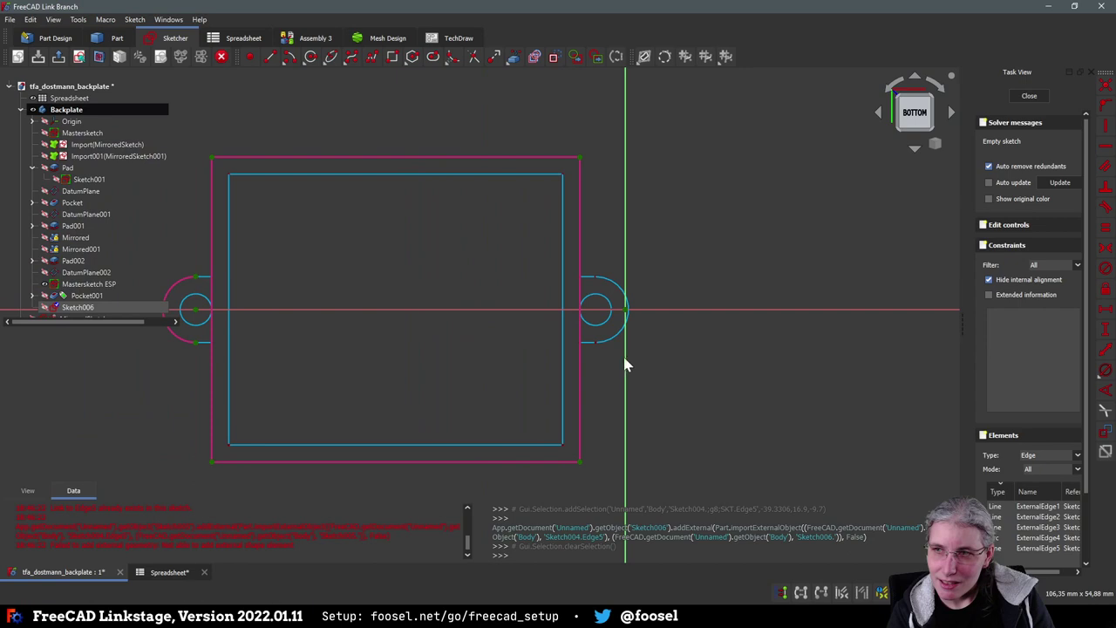
pyautogui.click(607, 348)
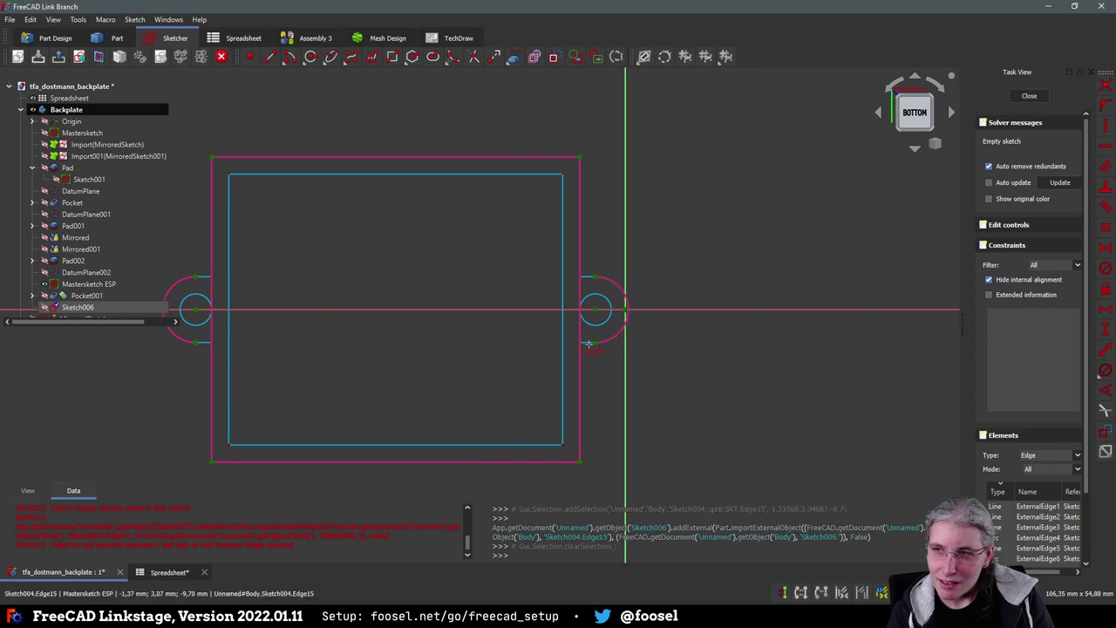
pyautogui.click(587, 278)
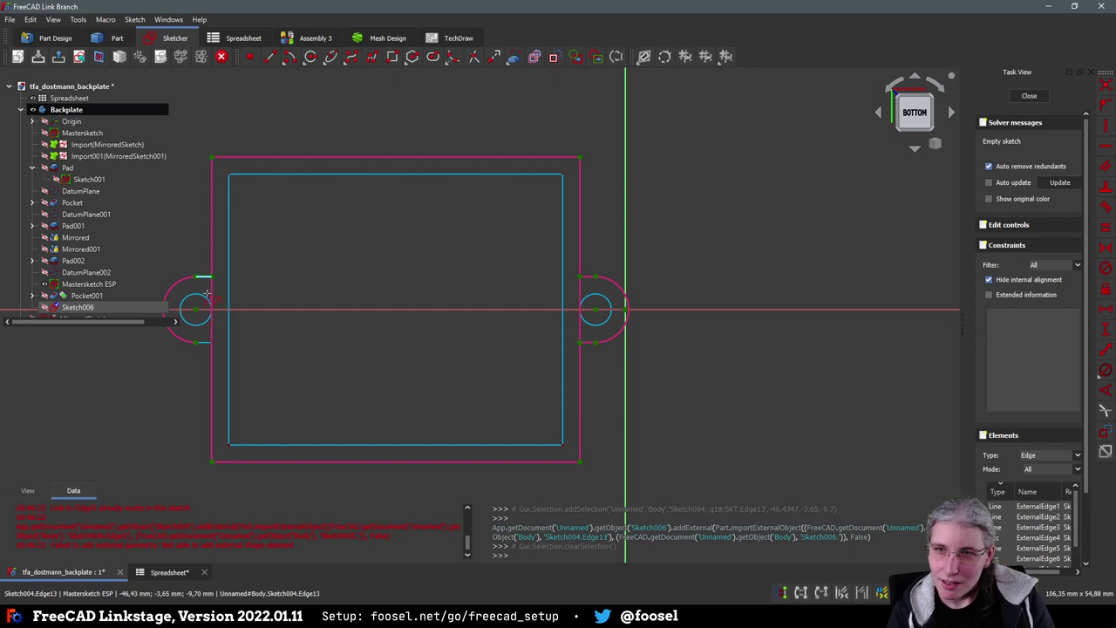
pyautogui.click(202, 341)
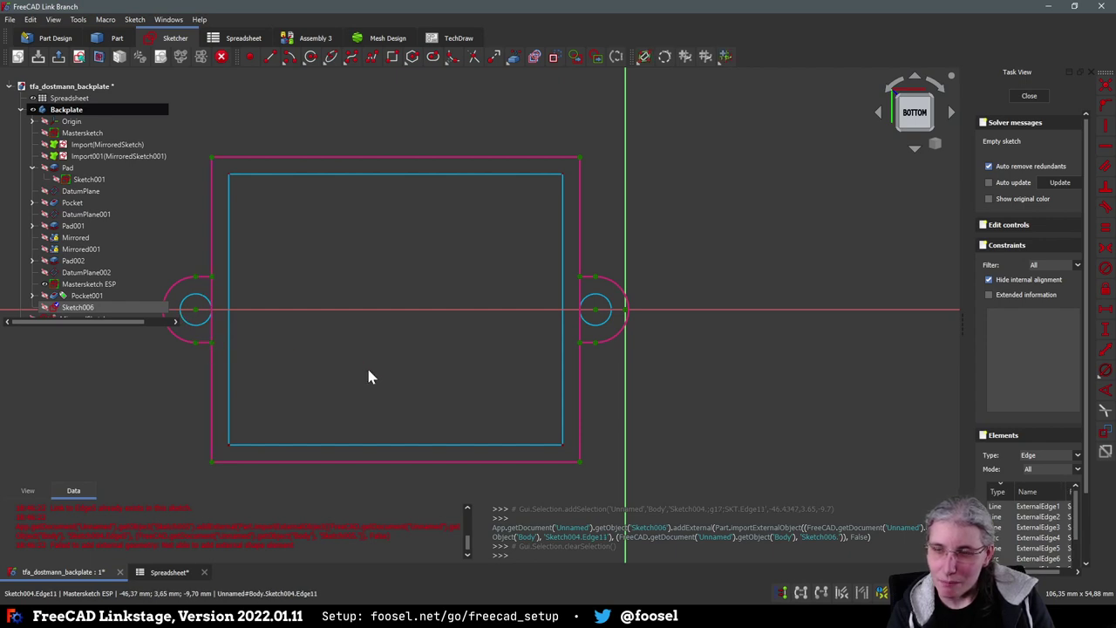
pyautogui.moveTo(368, 377); pyautogui.dragTo(446, 383, button='middle')
# Toggle the boss arcs, short boss edges and outer top and bottom edges to construction
pyautogui.click(272, 300)
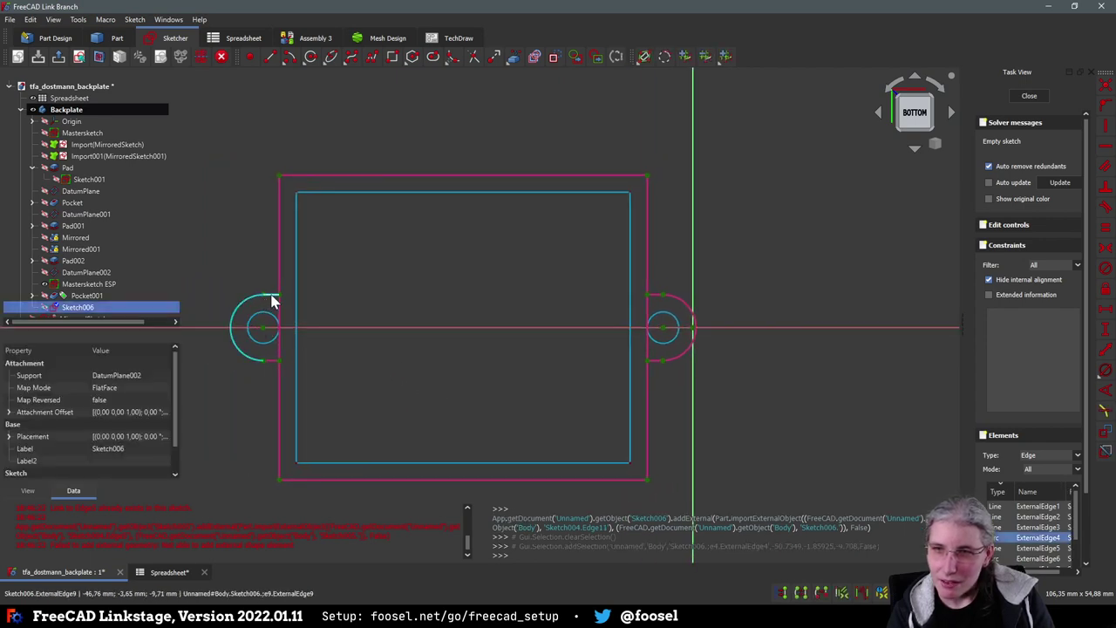
pyautogui.click(272, 301)
pyautogui.click(271, 360)
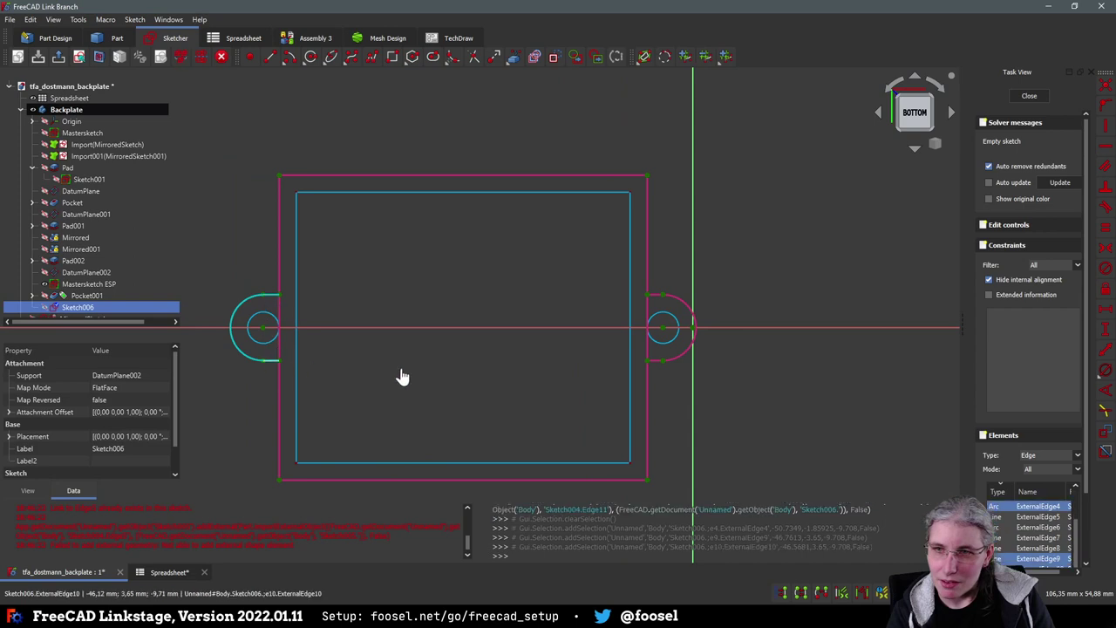
pyautogui.click(658, 370)
pyautogui.click(678, 363)
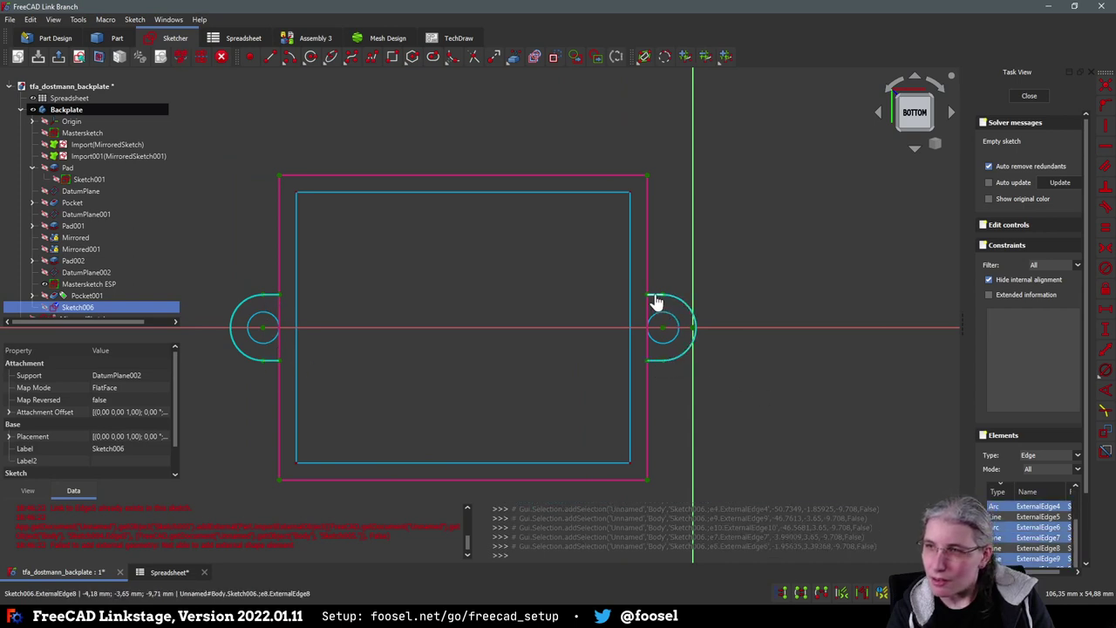
pyautogui.click(656, 302)
pyautogui.click(619, 175)
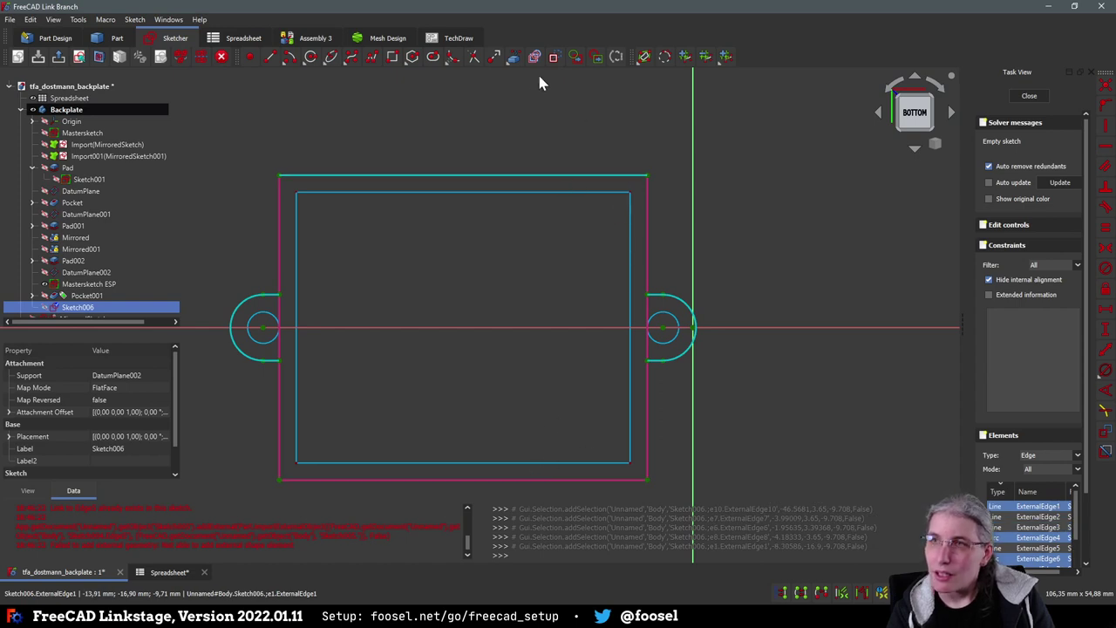
pyautogui.click(490, 479)
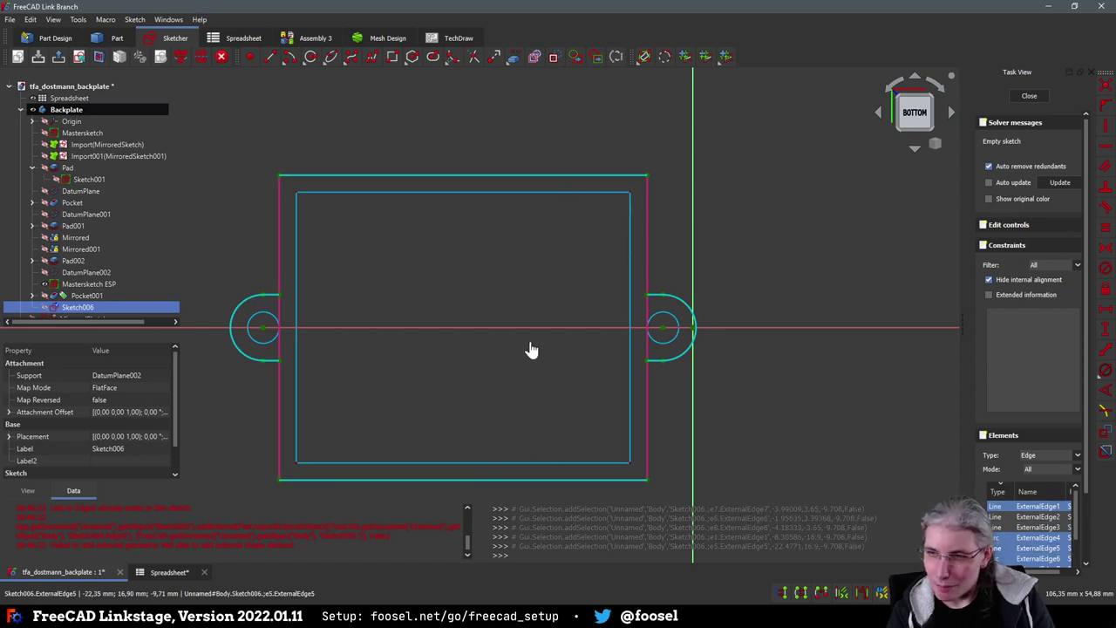
pyautogui.click(552, 58)
# Draw two lines along the left recess edge, from each corner to the left boss ends
pyautogui.click(269, 57)
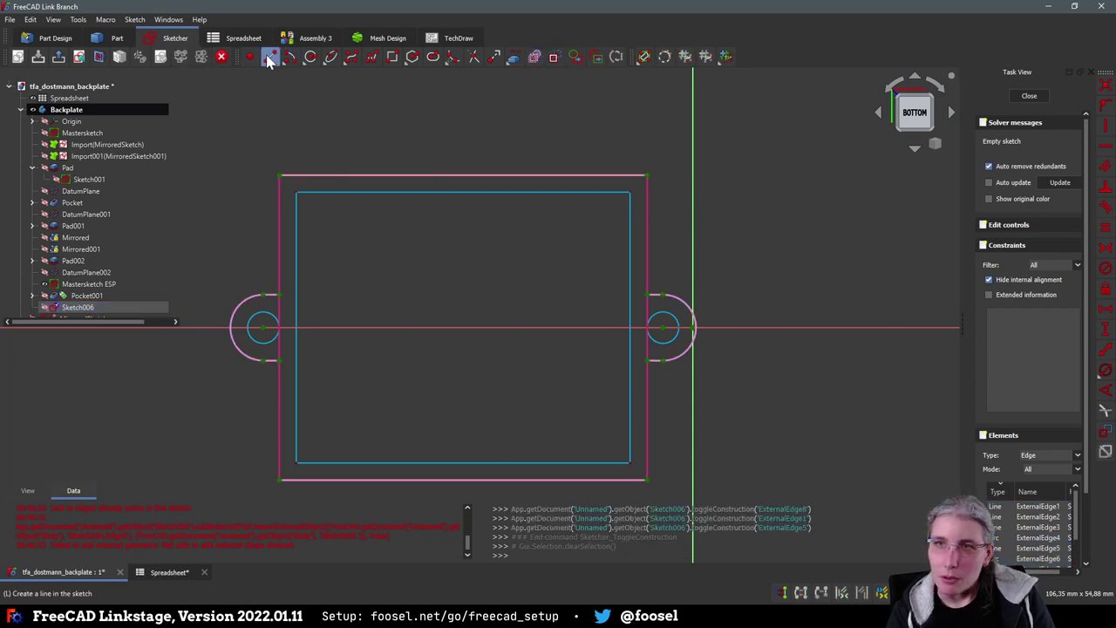
pyautogui.click(279, 177)
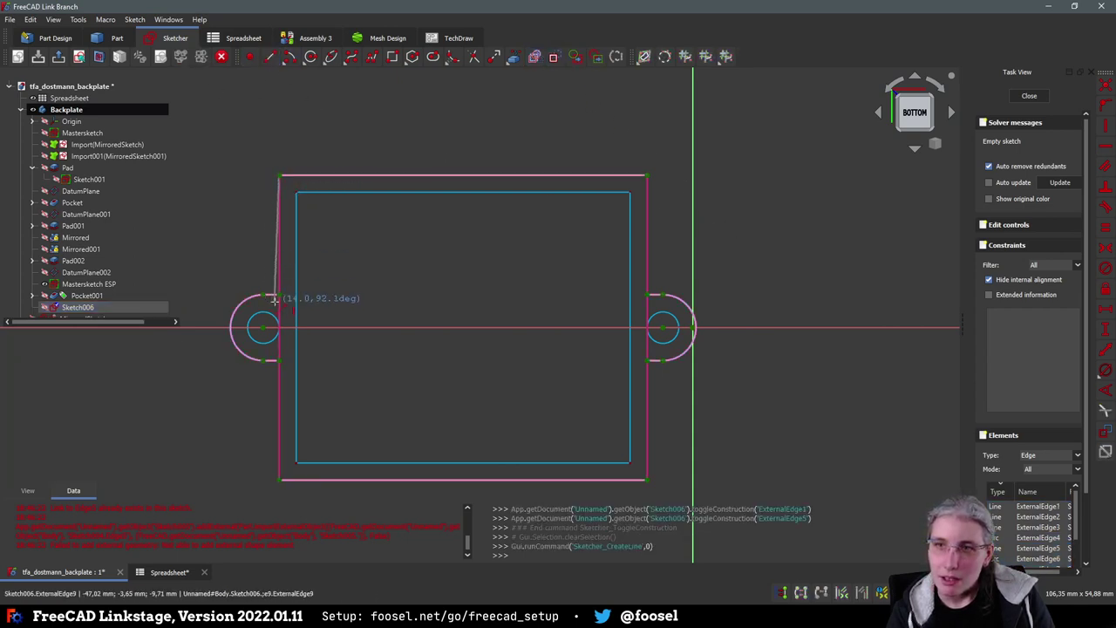
pyautogui.click(280, 294)
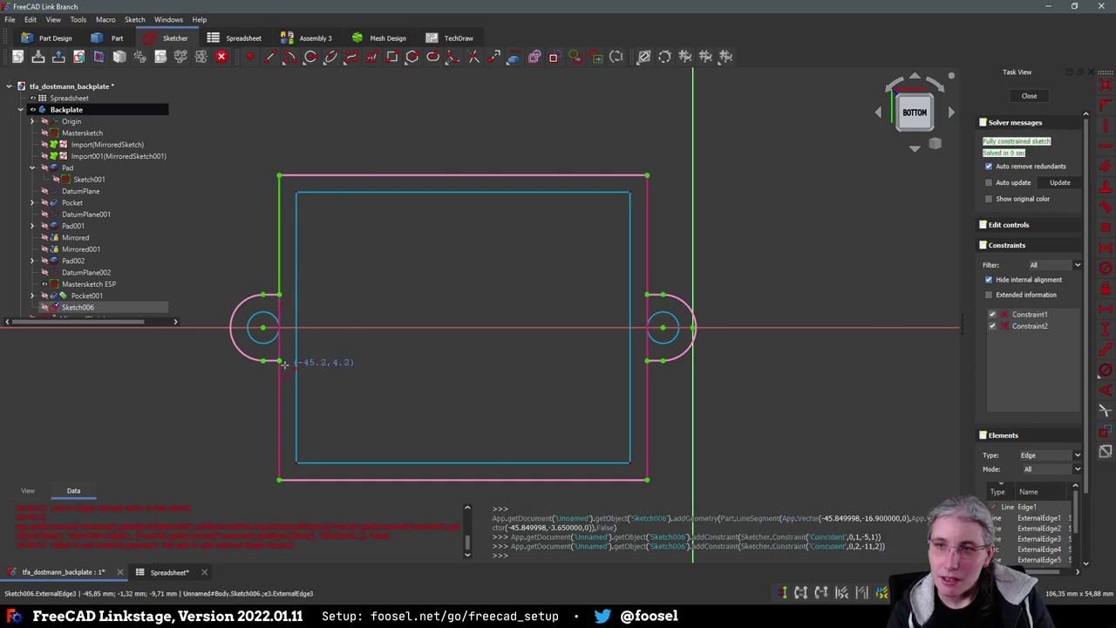
pyautogui.click(280, 360)
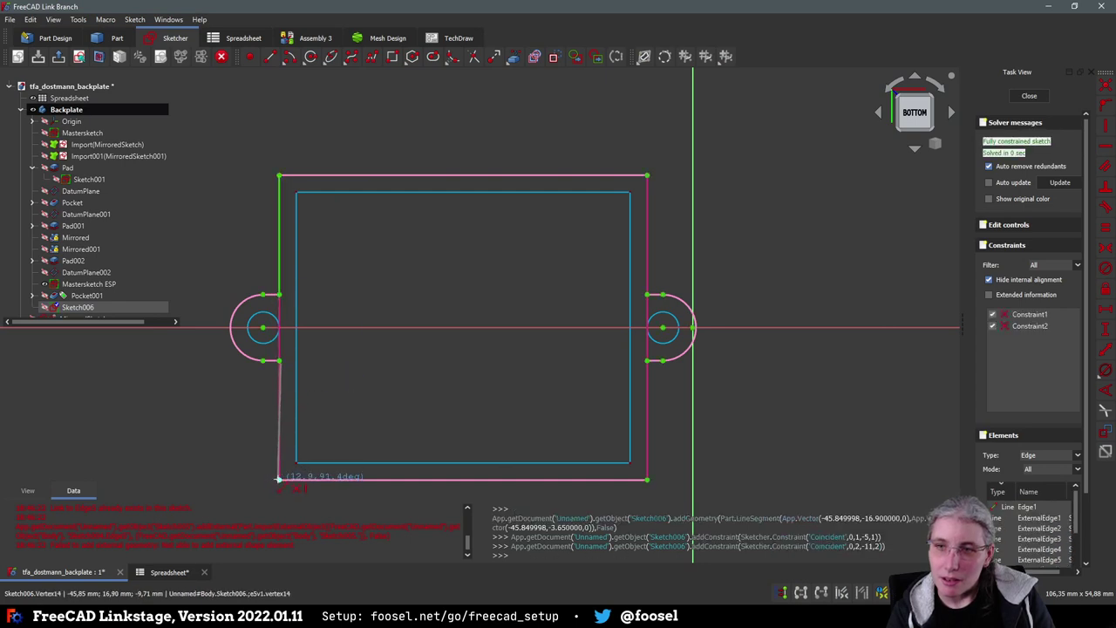
pyautogui.click(279, 478)
pyautogui.rightClick(296, 398)
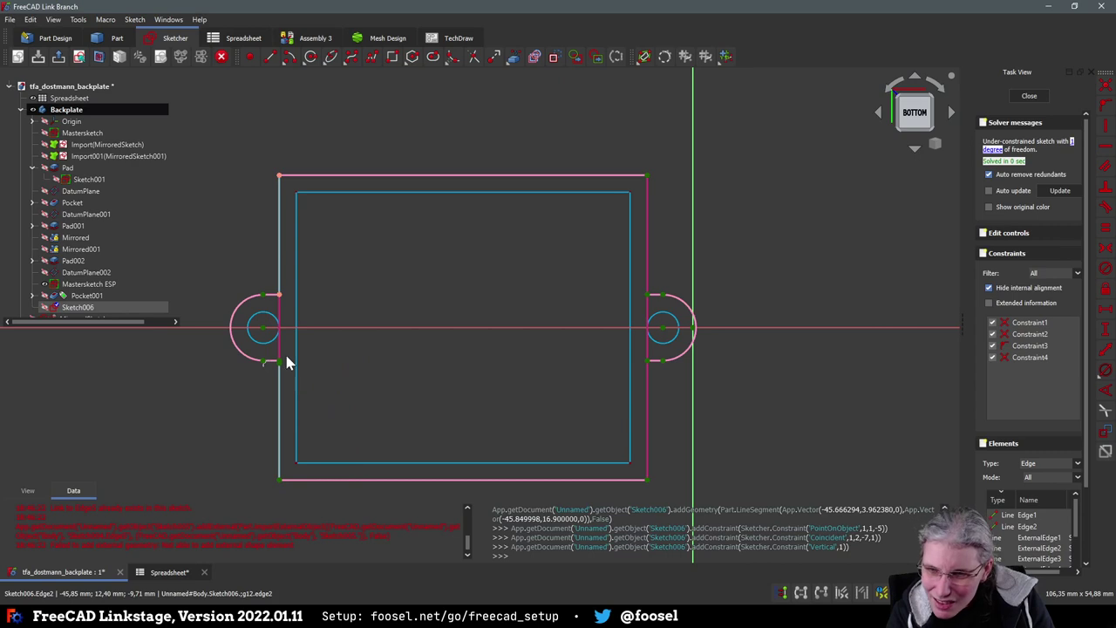
# Make the lower left line's end coincident with the boss edge's endpoint
pyautogui.moveTo(280, 356); pyautogui.dragTo(296, 389)
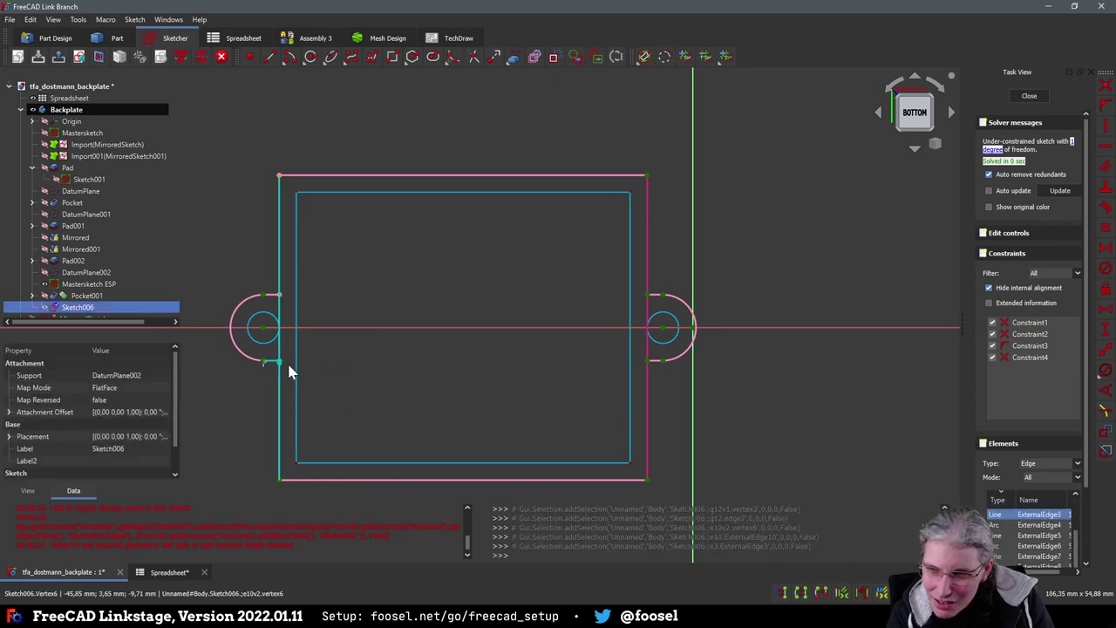
pyautogui.click(282, 365)
pyautogui.click(280, 361)
pyautogui.click(279, 359)
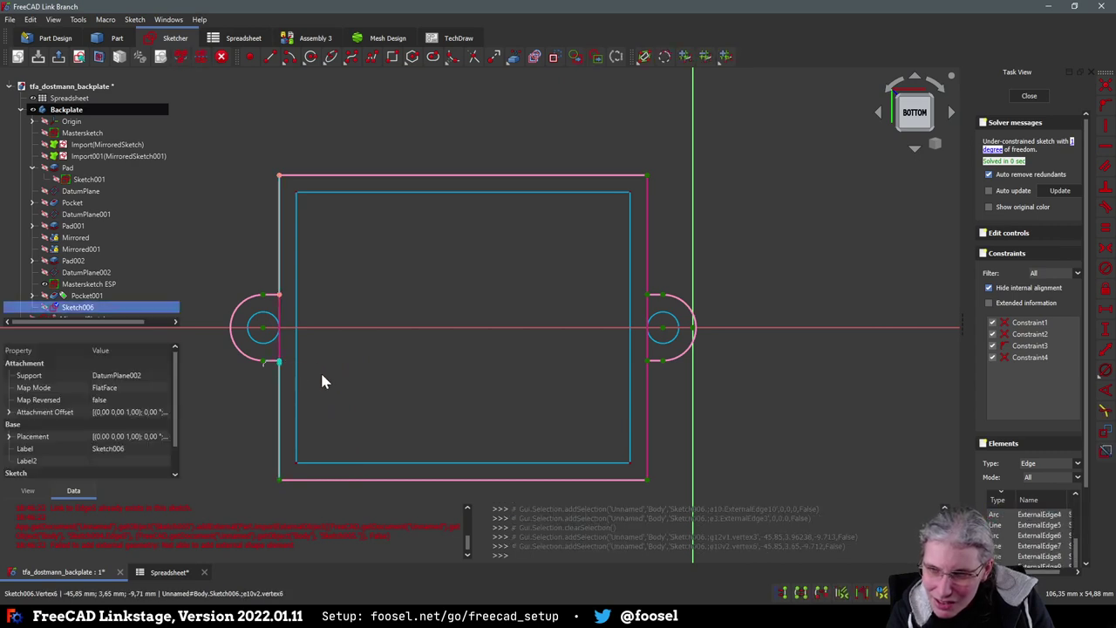
pyautogui.click(1105, 90)
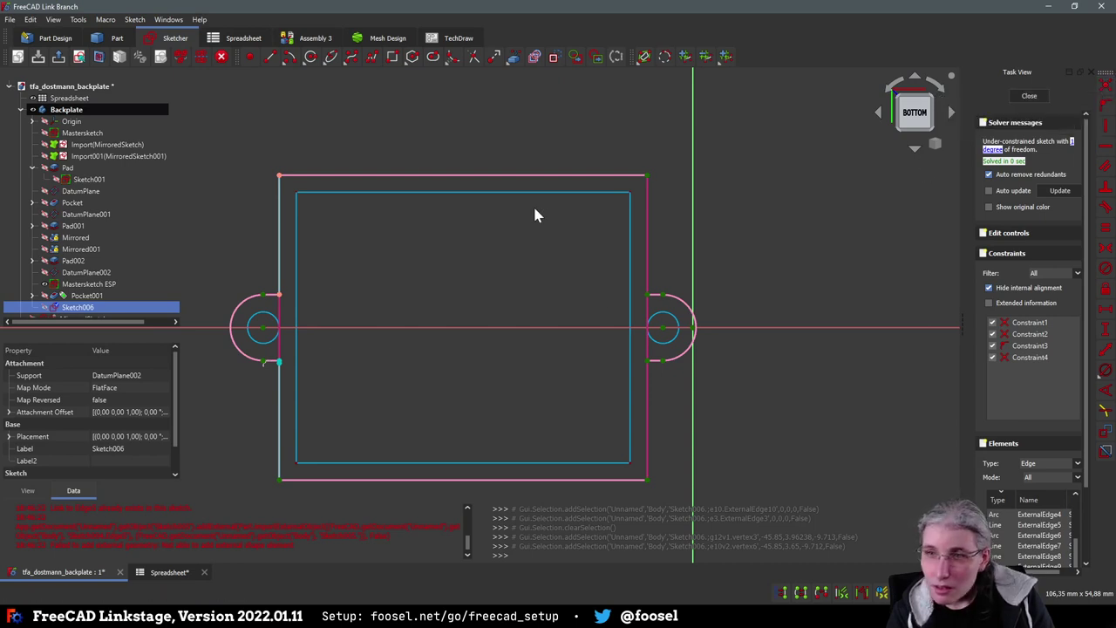
# Draw right-side lines from the top-right corner to the upper arc end and lower arc end to bottom-right corner
pyautogui.click(269, 56)
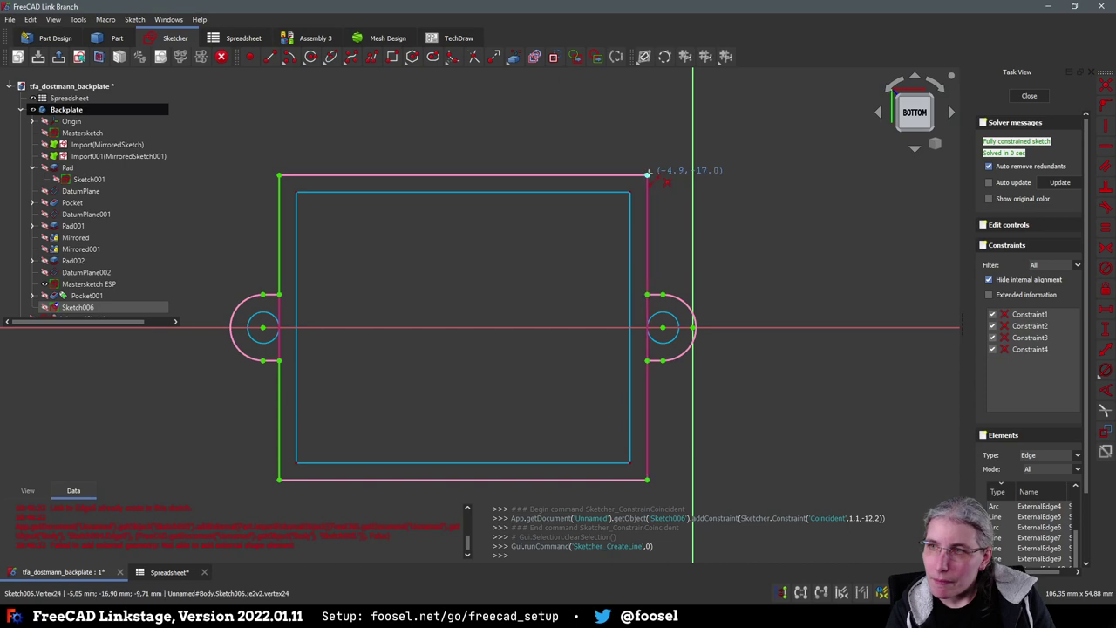
pyautogui.click(647, 175)
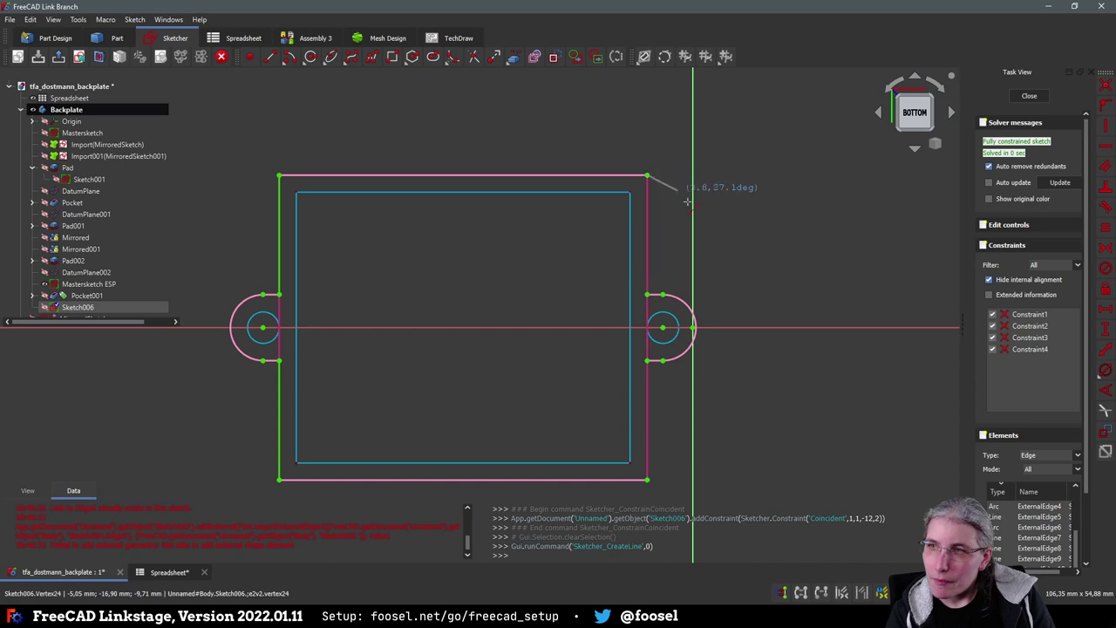
pyautogui.click(646, 294)
pyautogui.click(647, 360)
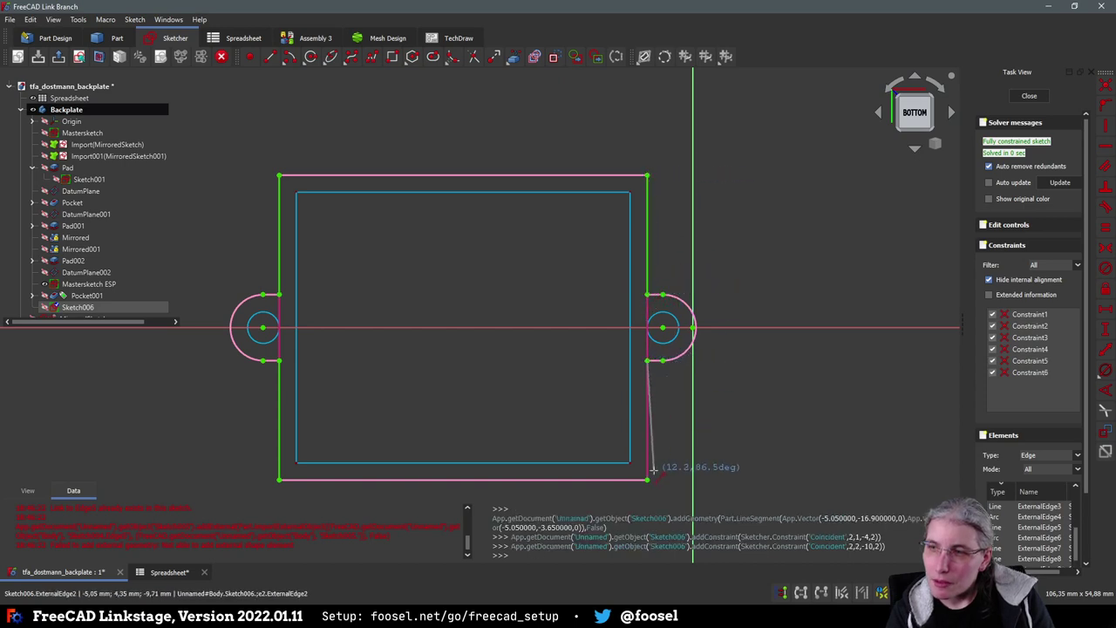
pyautogui.click(647, 478)
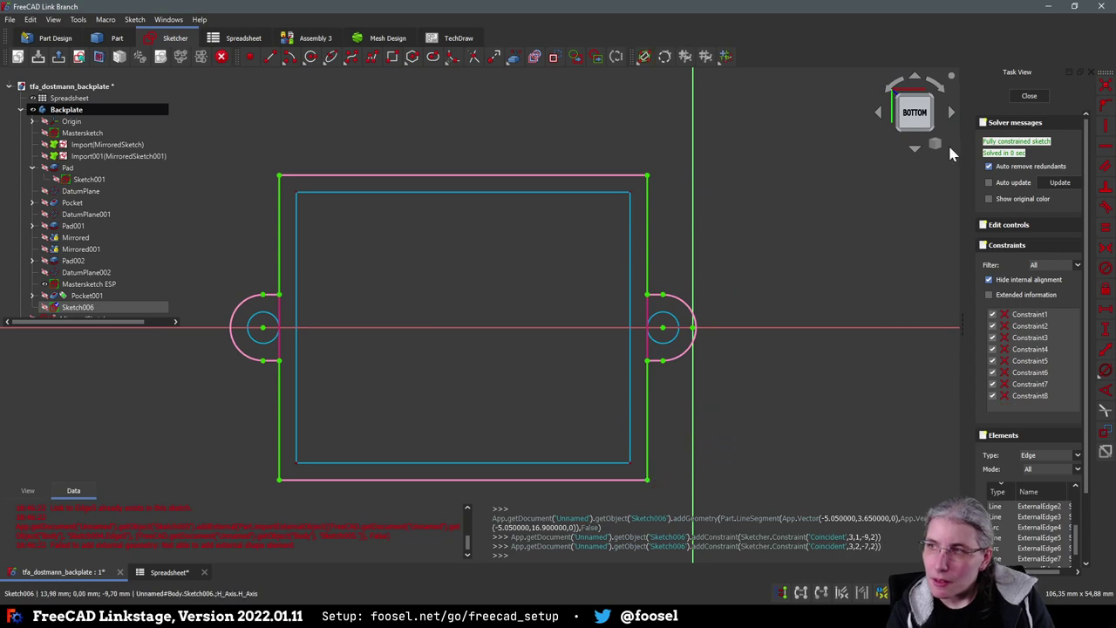
pyautogui.click(1030, 96)
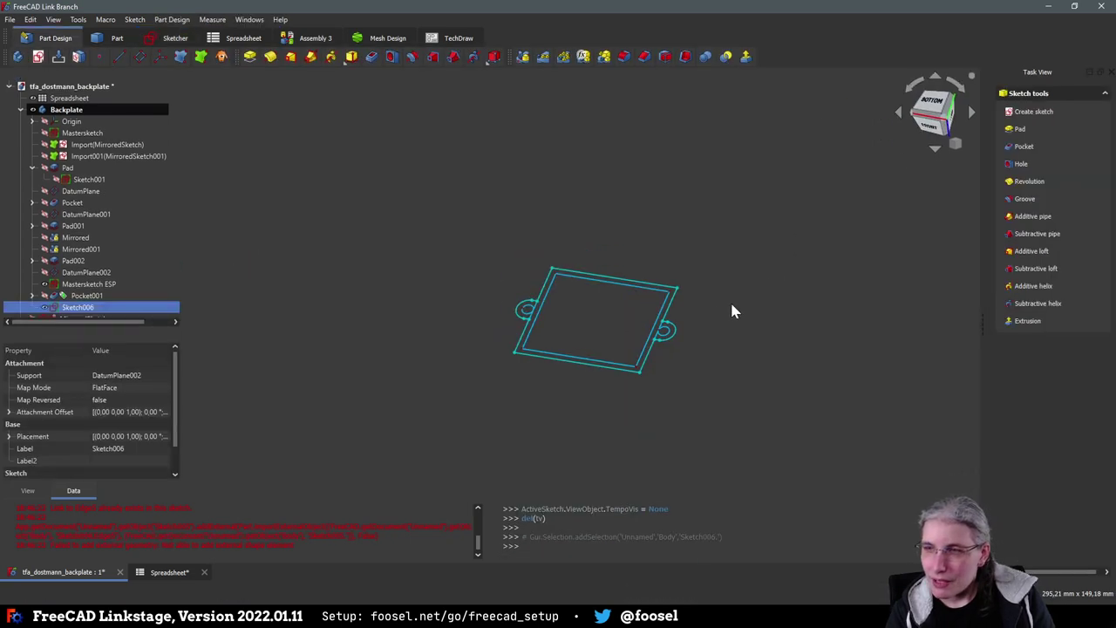
# Show the backplate solid again and preview a pocket from Sketch006 at the default 5 mm
pyautogui.click(45, 295)
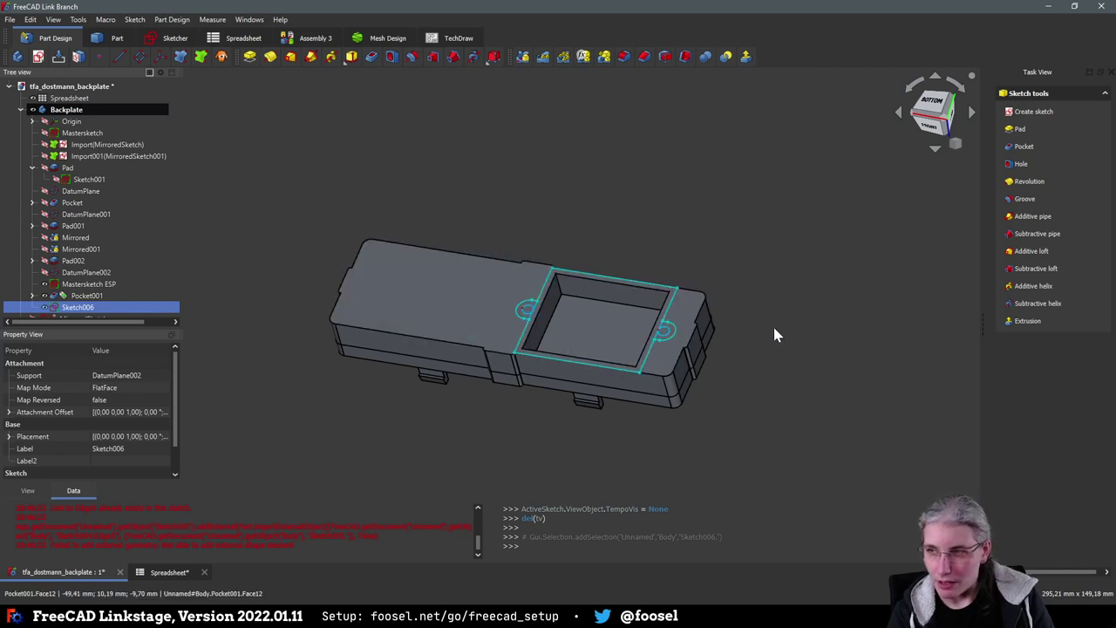
pyautogui.click(372, 56)
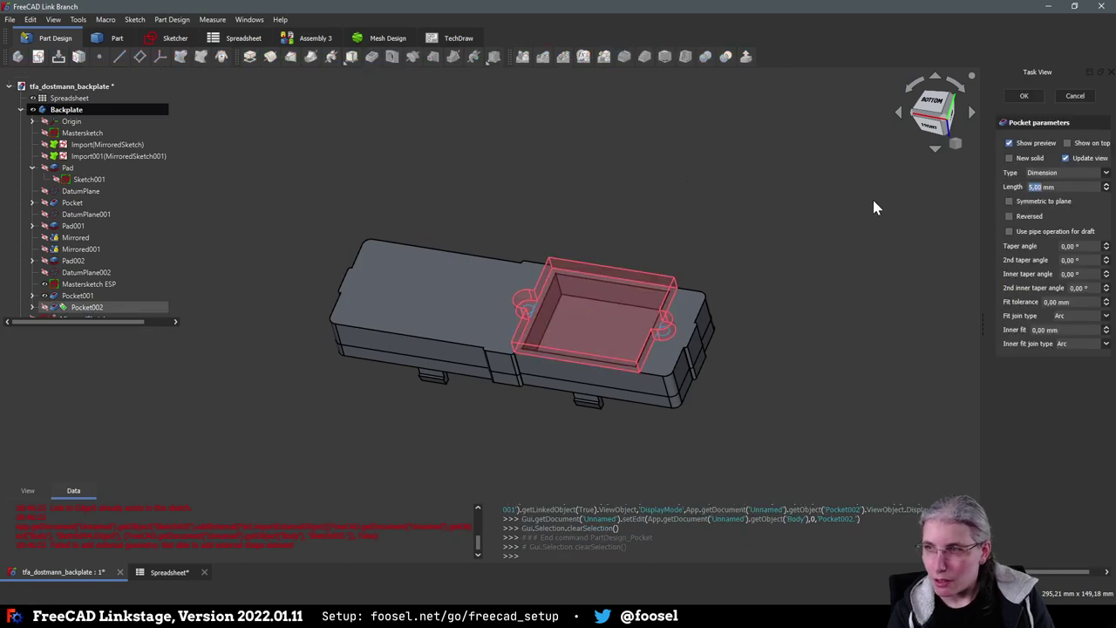
# Reverse the pocket and set its length to the formula Spreadsheet.plate_wall (1.90 mm)
pyautogui.click(1009, 215)
pyautogui.click(1084, 186)
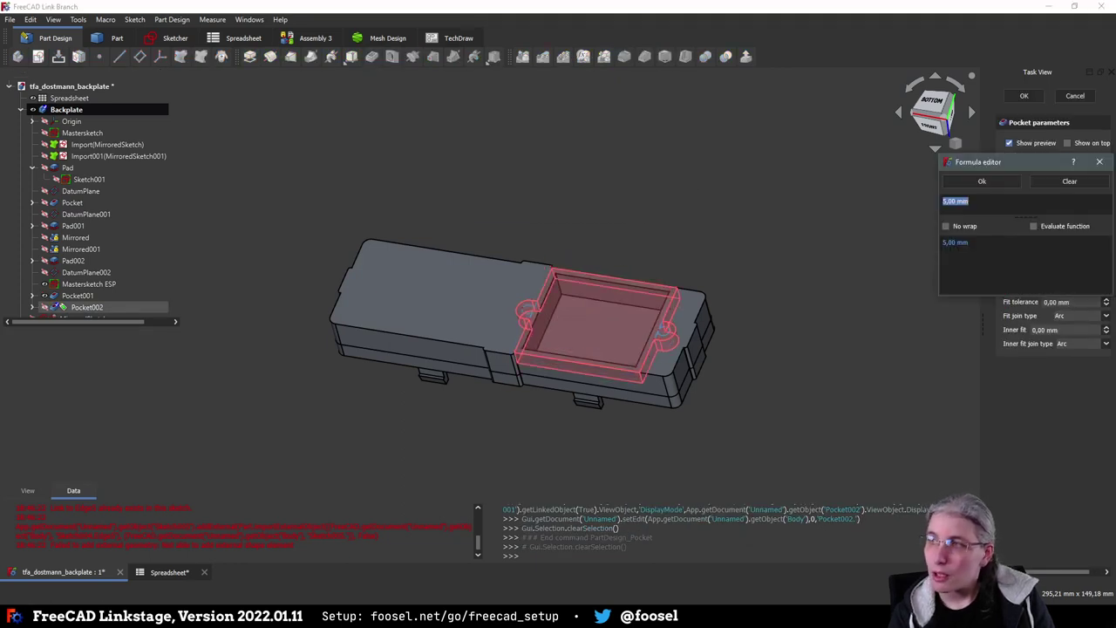
pyautogui.write('<<S')
pyautogui.press('Down')
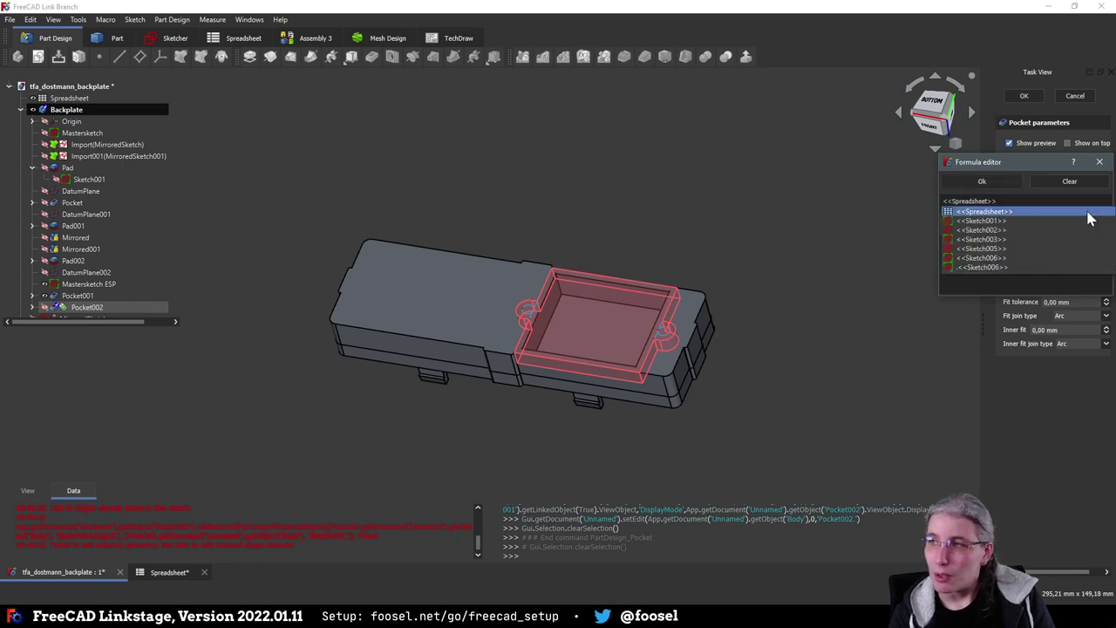
pyautogui.write('.plate')
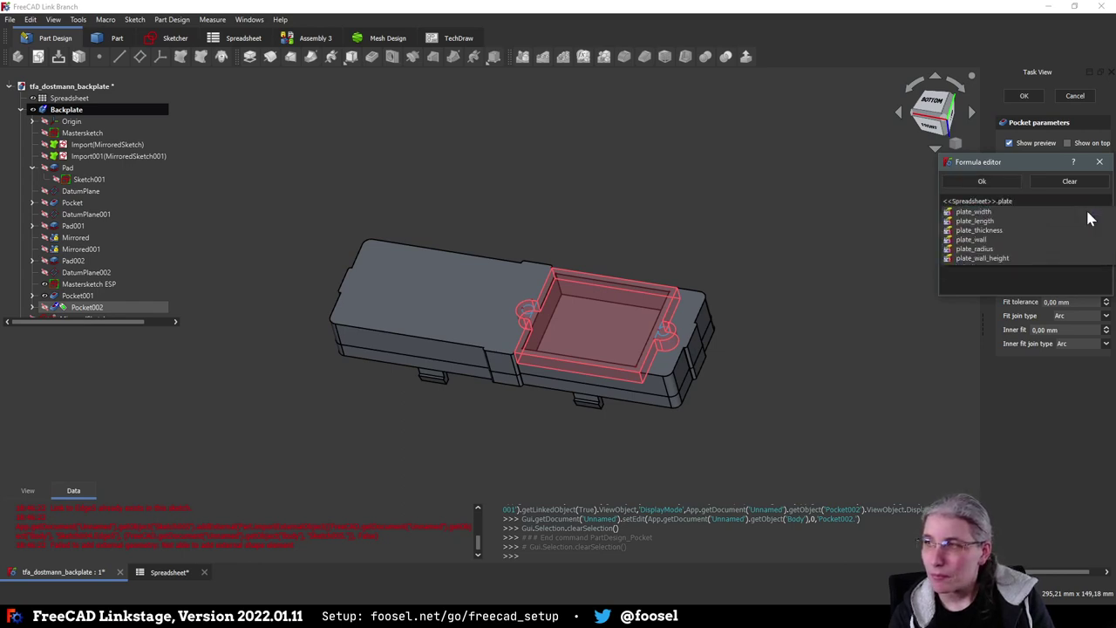
pyautogui.write('_wall')
pyautogui.press('Down')
pyautogui.press('Return')
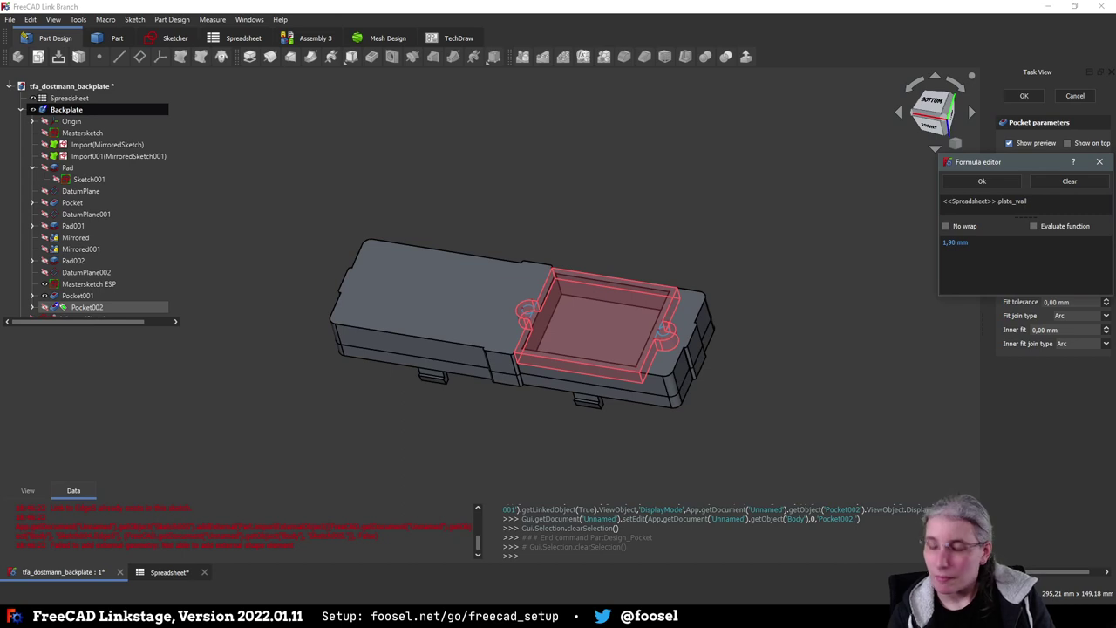
pyautogui.press('Return')
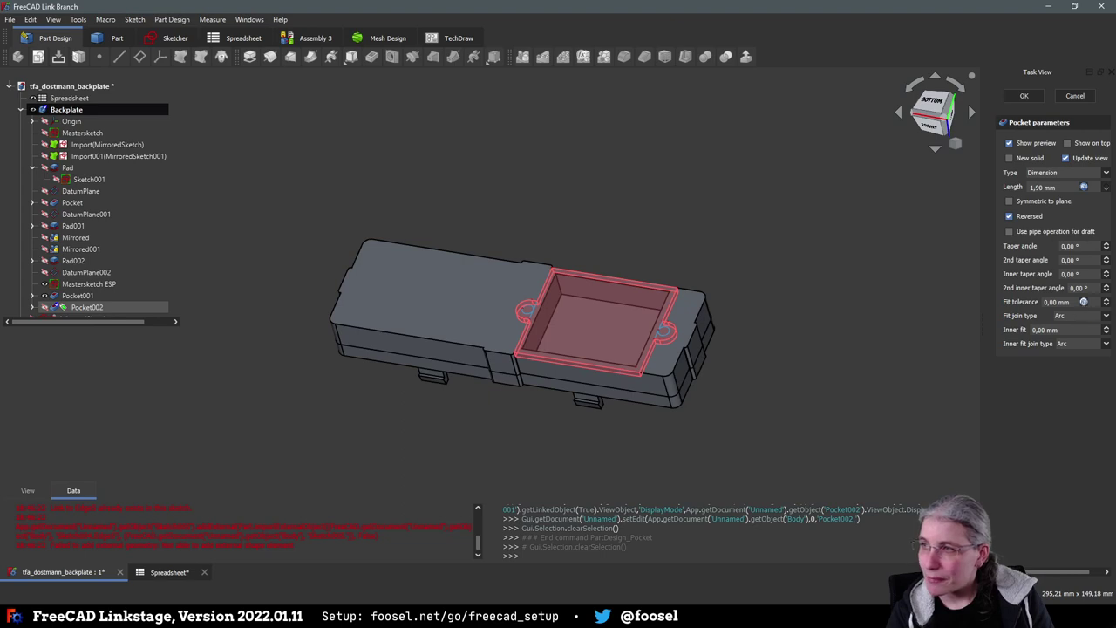
# Set the fit tolerance to 0,5 mm and accept Pocket002
pyautogui.tripleClick(1057, 301)
pyautogui.write(',5')
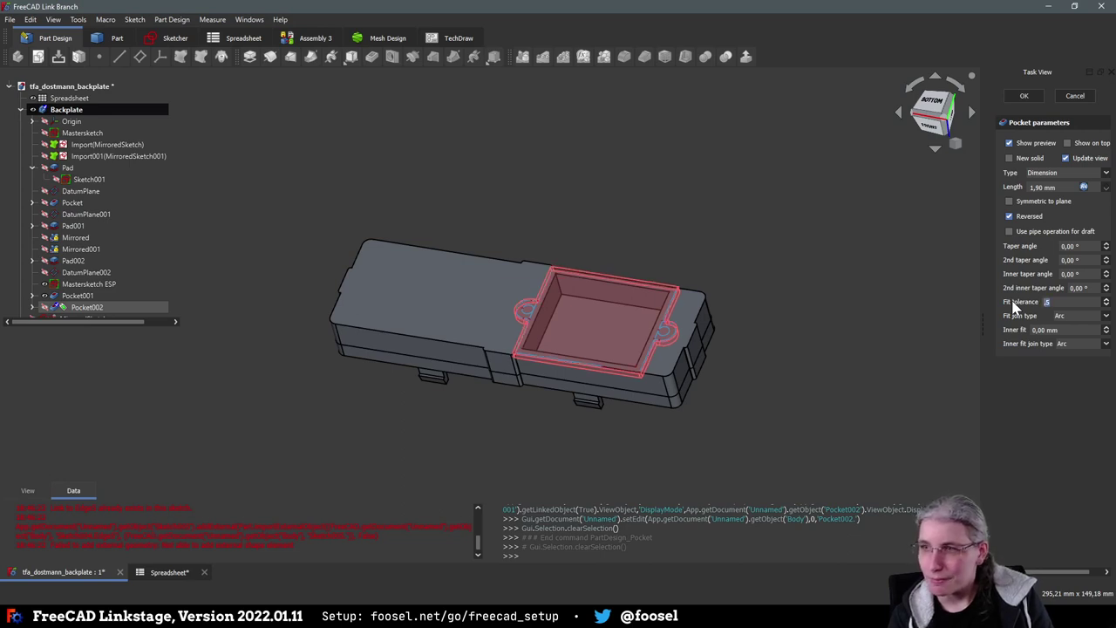
pyautogui.click(1023, 95)
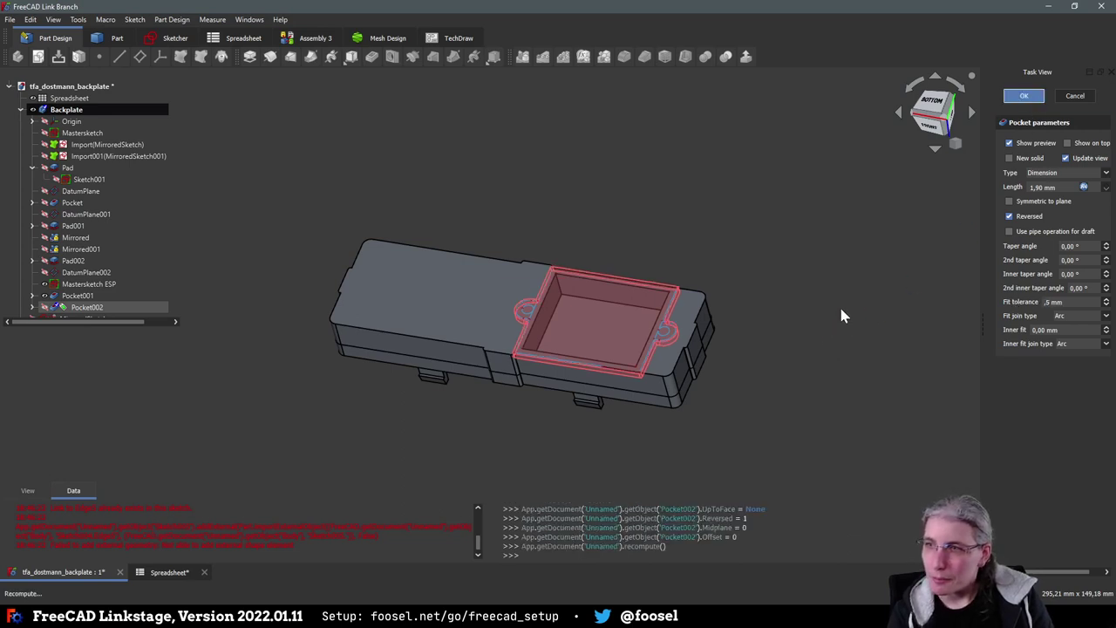
pyautogui.moveTo(804, 366); pyautogui.dragTo(527, 440, button='middle')
pyautogui.press('1')
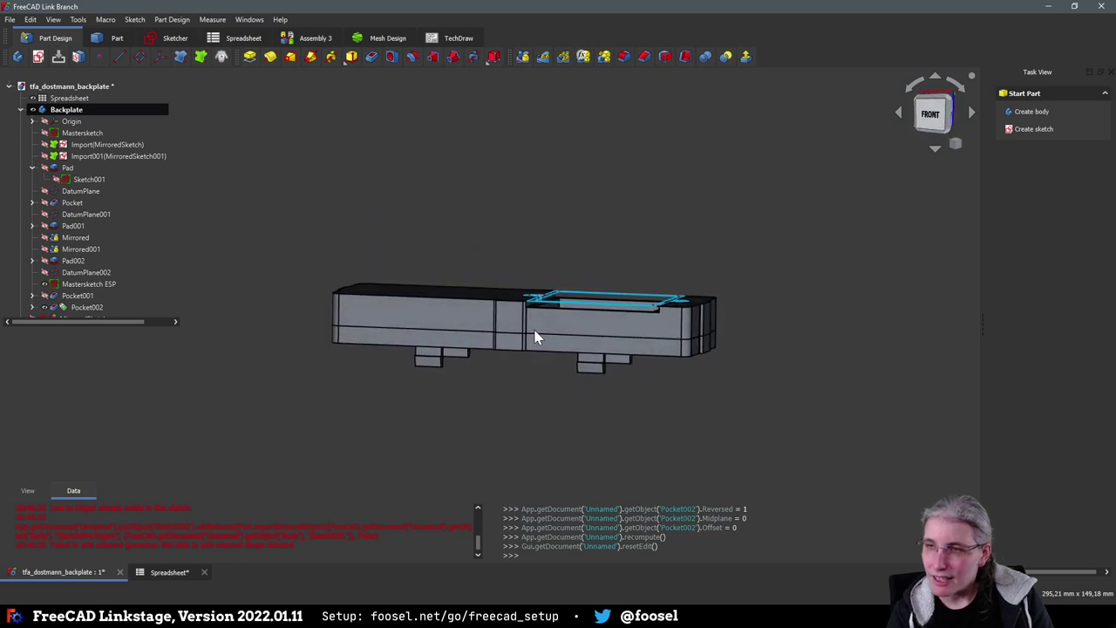
pyautogui.moveTo(599, 336); pyautogui.dragTo(588, 406, button='middle')
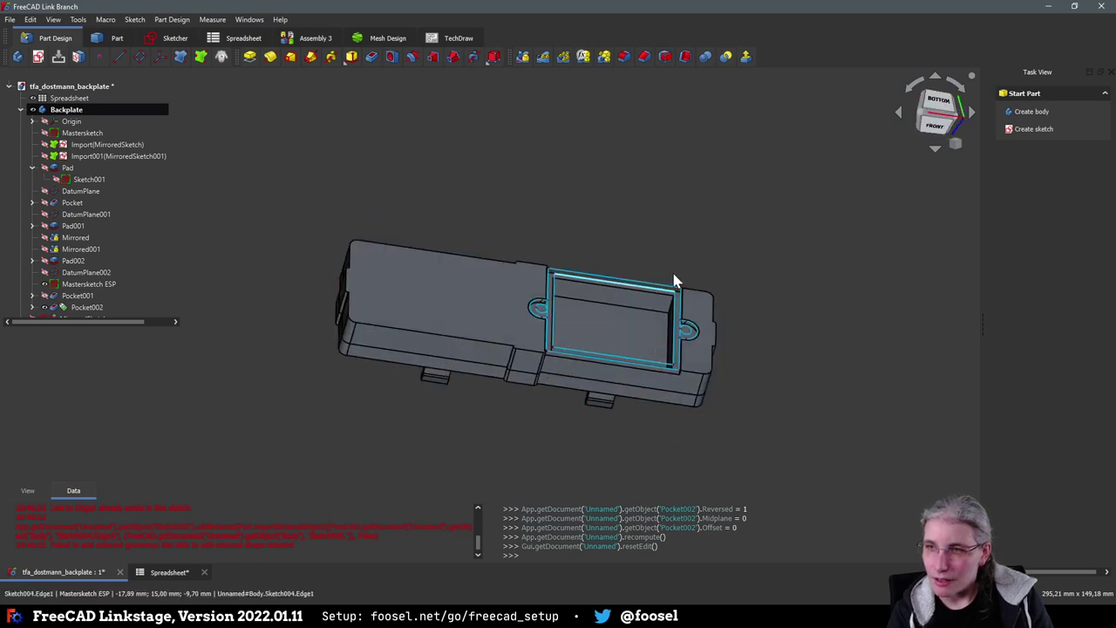
pyautogui.moveTo(776, 378); pyautogui.dragTo(308, 241, button='middle')
pyautogui.press('1')
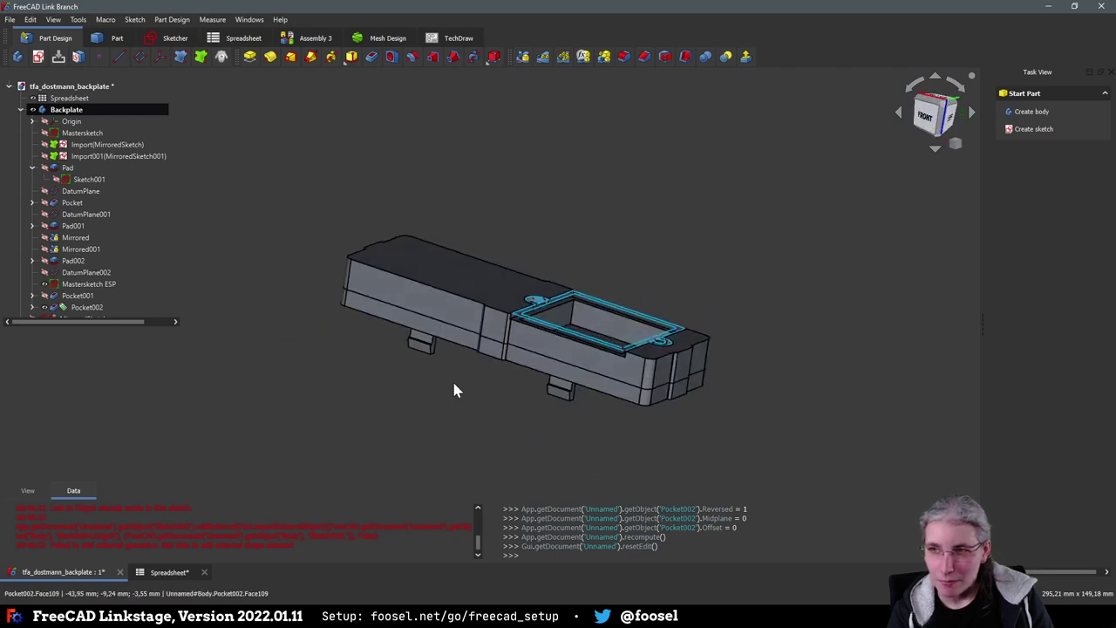
pyautogui.moveTo(540, 389)
pyautogui.mouseDown(button='middle')
pyautogui.moveTo(532, 346)
pyautogui.moveTo(549, 375)
pyautogui.mouseUp(button='middle')
pyautogui.moveTo(340, 358); pyautogui.dragTo(607, 495, button='middle')
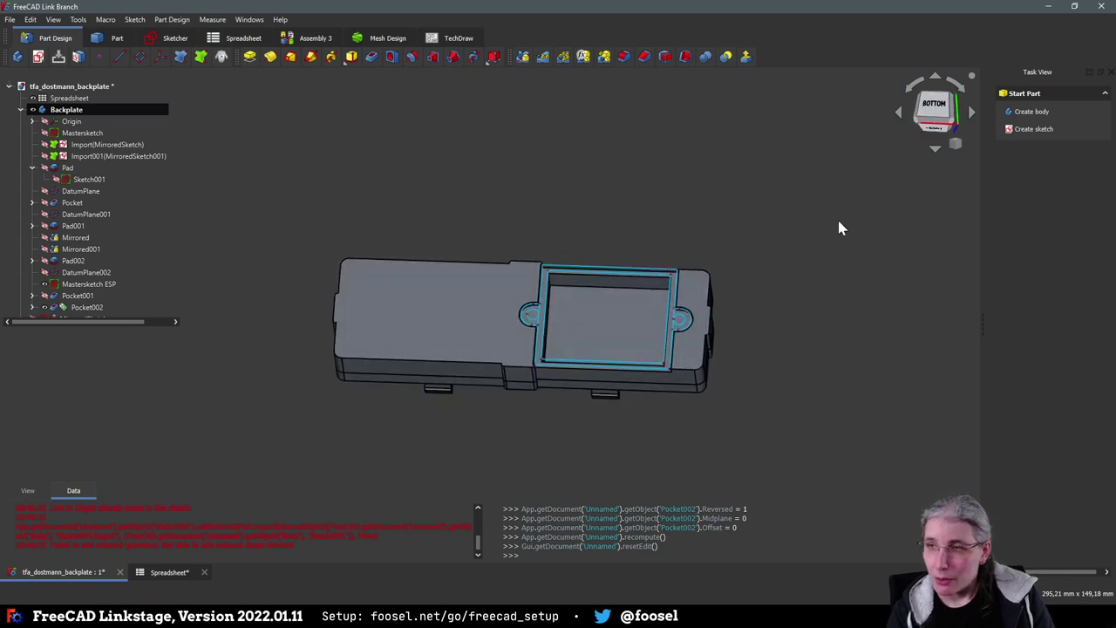
pyautogui.moveTo(754, 430); pyautogui.dragTo(727, 336, button='middle')
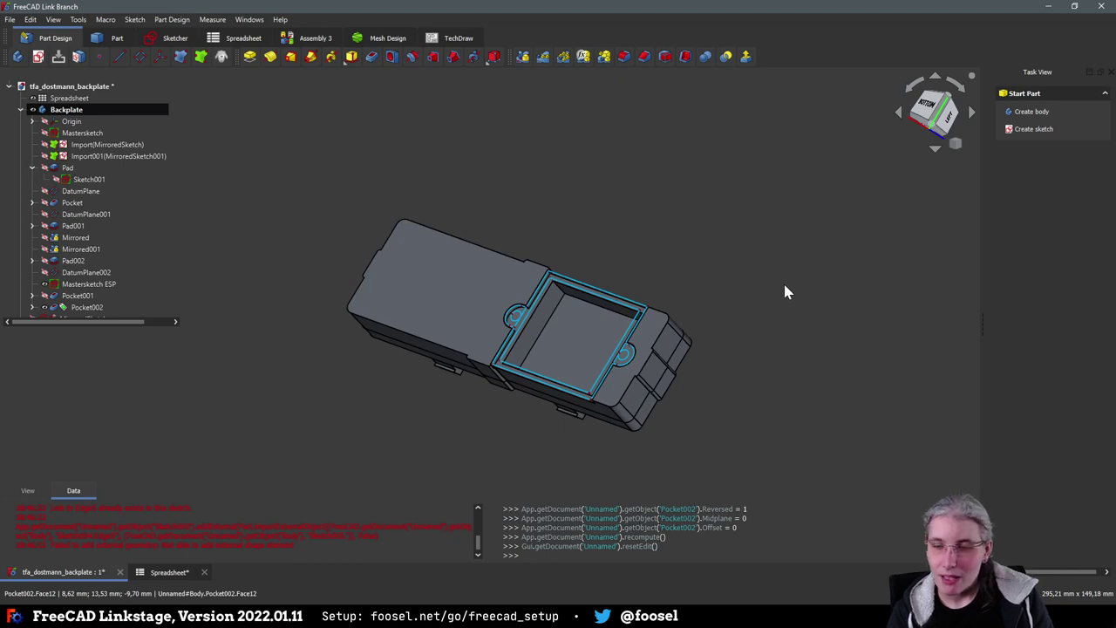
pyautogui.moveTo(785, 292); pyautogui.dragTo(824, 309, button='middle')
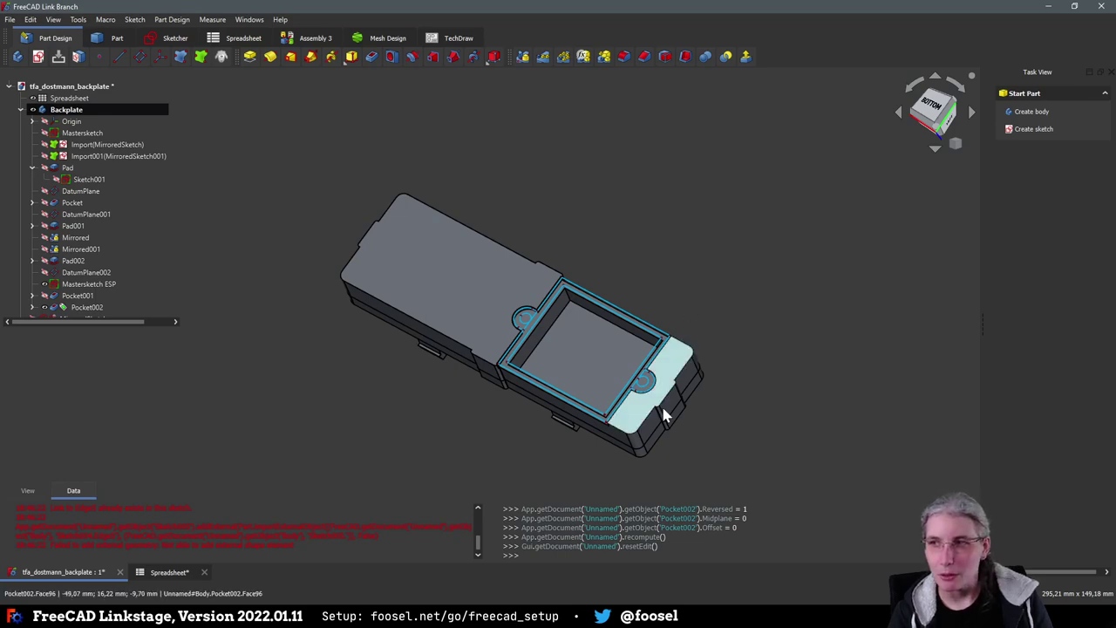
pyautogui.scroll(5, 558, 445)
pyautogui.moveTo(505, 404); pyautogui.dragTo(541, 368, button='middle')
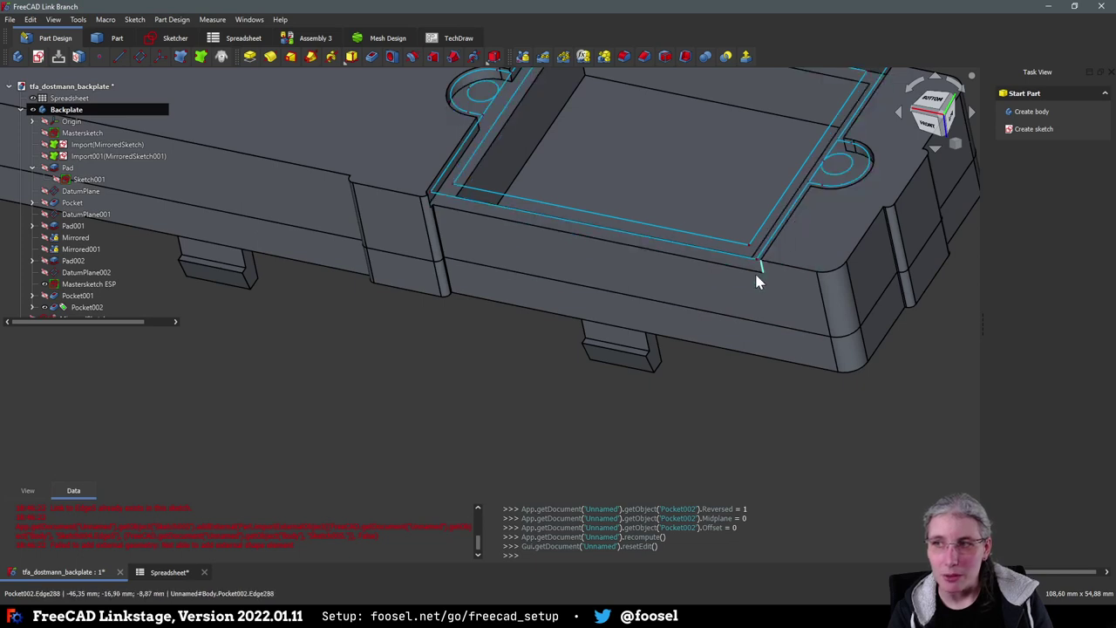
pyautogui.scroll(-3, 431, 399)
pyautogui.scroll(3, 436, 391)
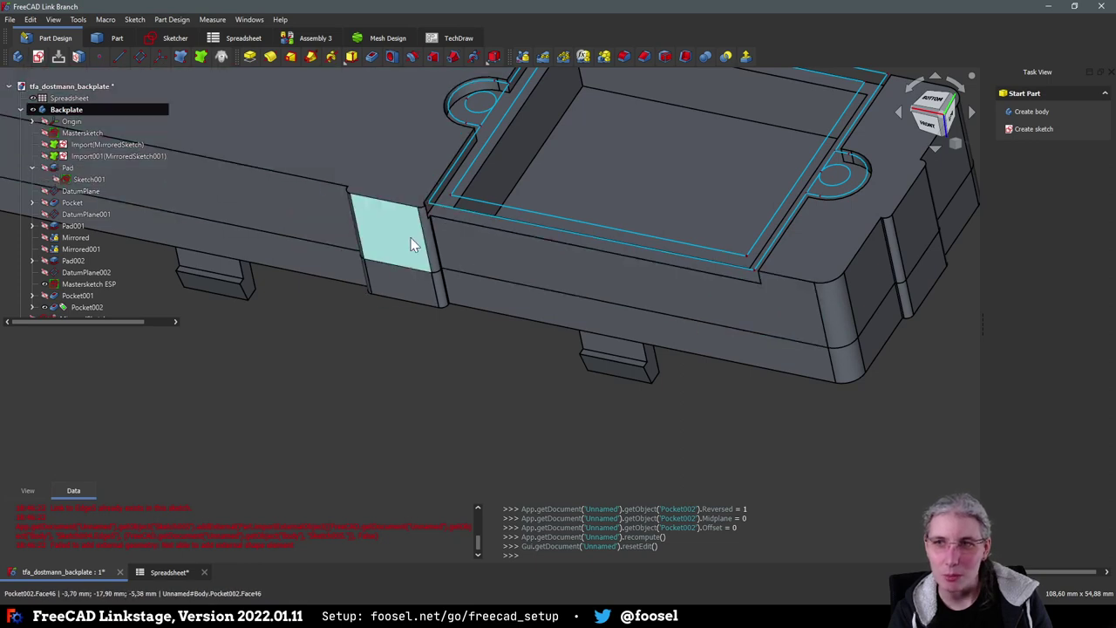
pyautogui.scroll(-3, 488, 336)
pyautogui.moveTo(578, 376); pyautogui.dragTo(514, 438, button='middle')
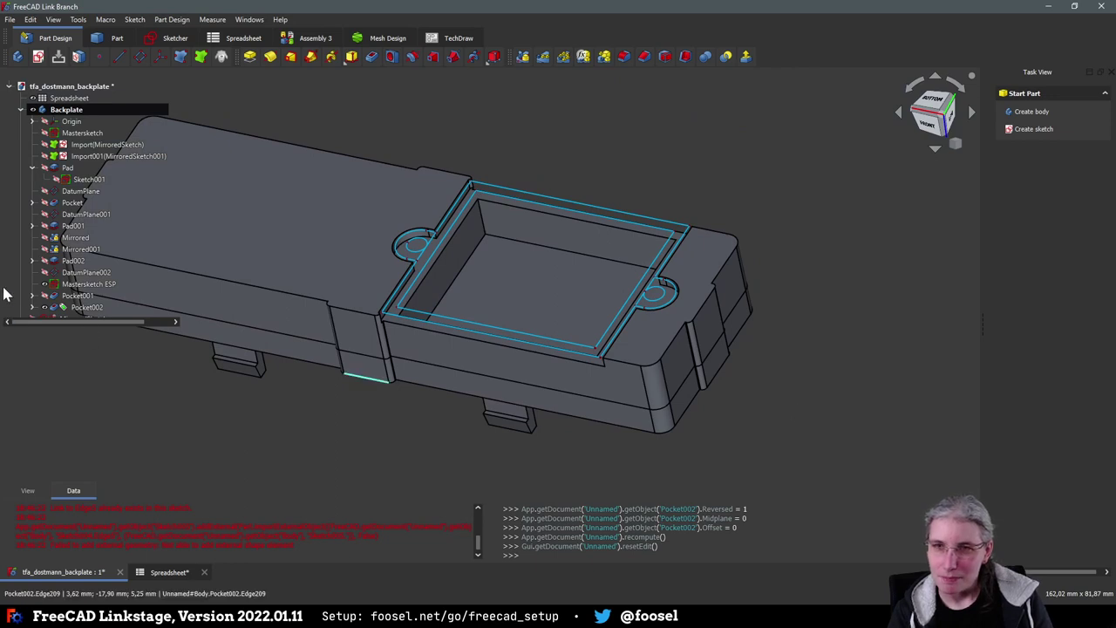
pyautogui.click(74, 261)
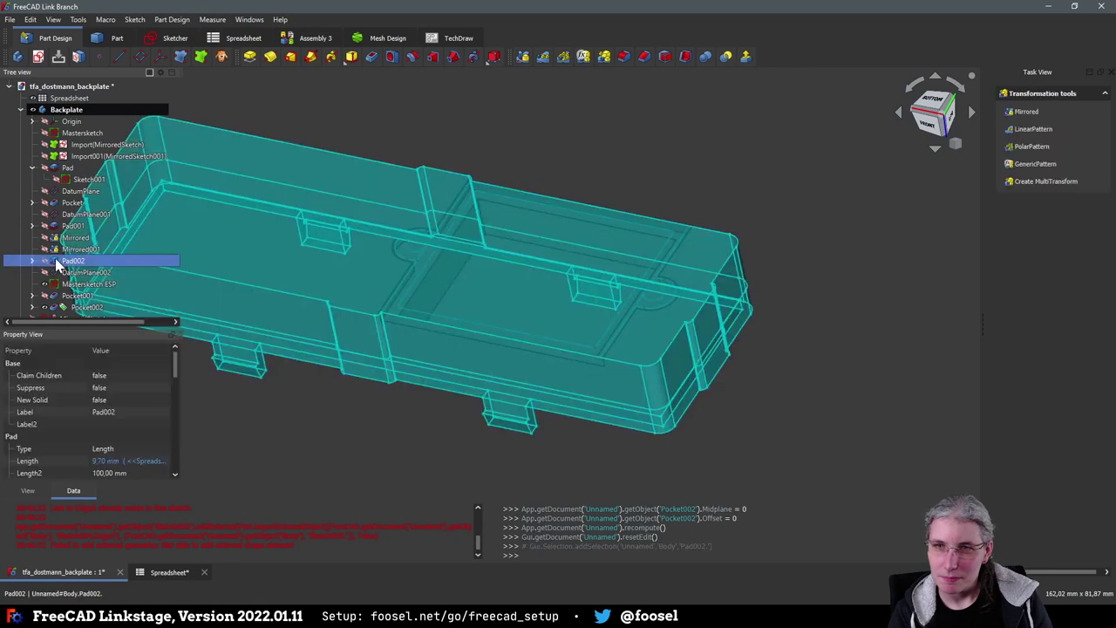
pyautogui.click(30, 261)
pyautogui.click(92, 274)
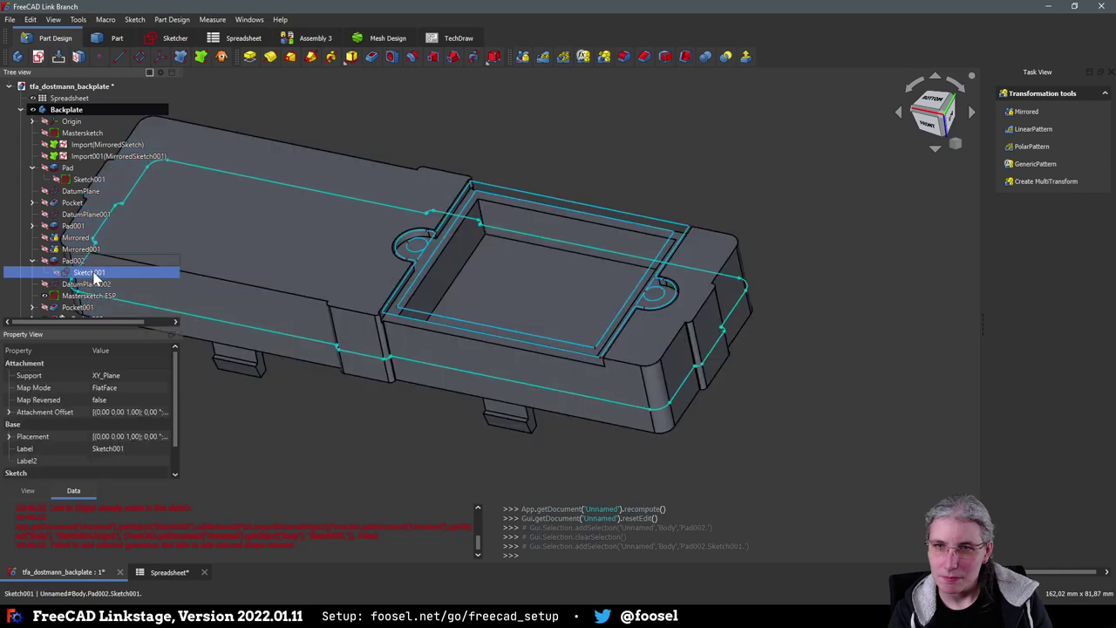
pyautogui.doubleClick(94, 275)
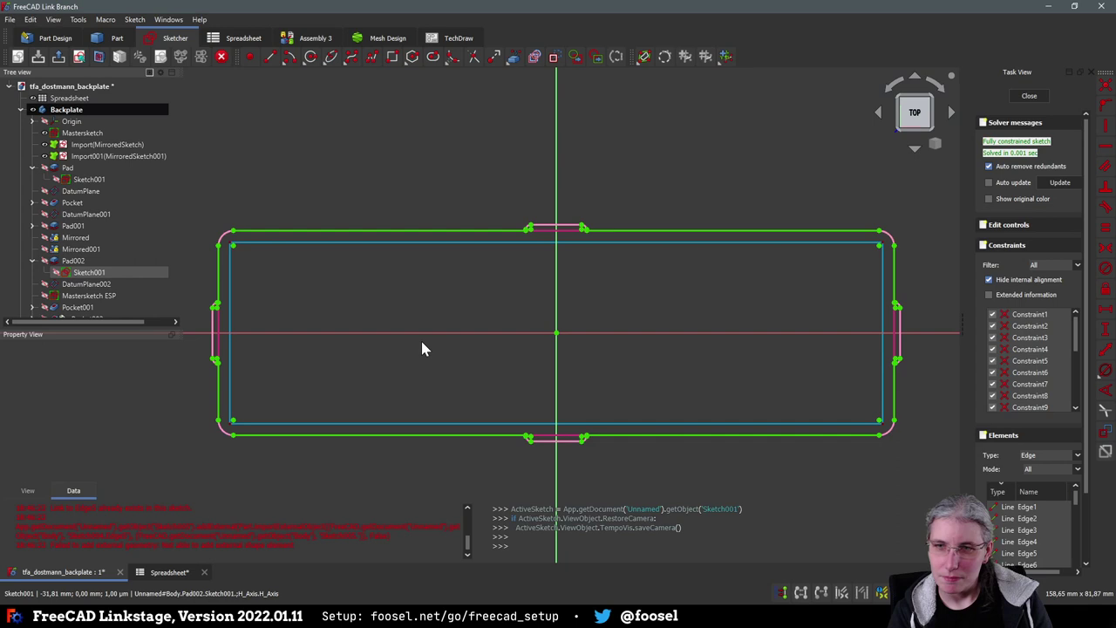
pyautogui.click(1028, 95)
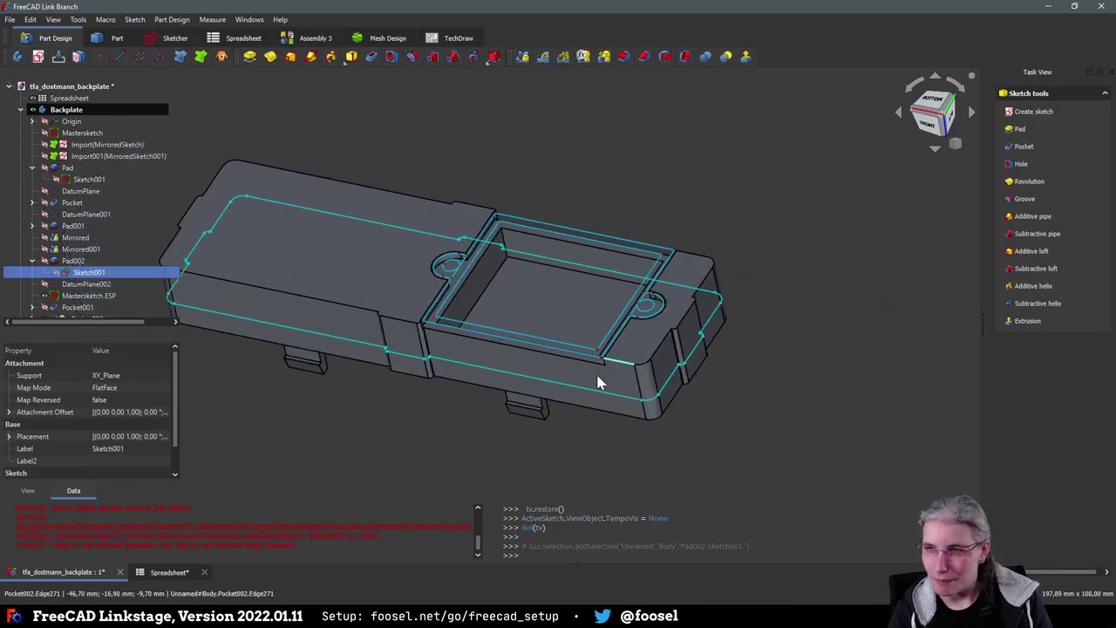
pyautogui.click(694, 448)
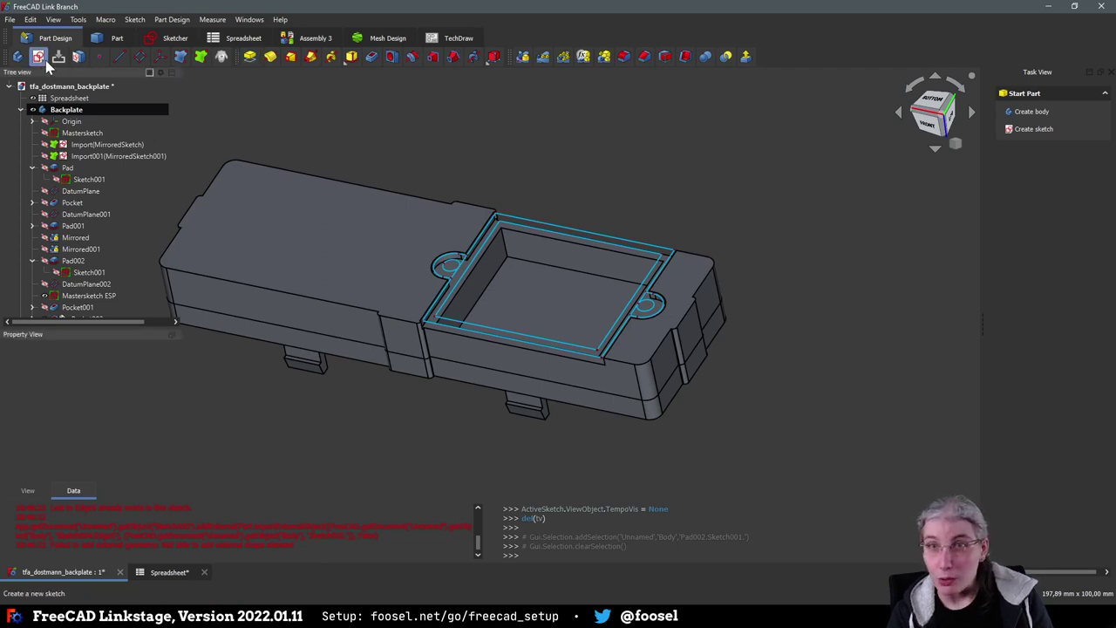
# Create a new sketch on DatumPlane002 and turn the view to look from below
pyautogui.scroll(-1, 68, 283)
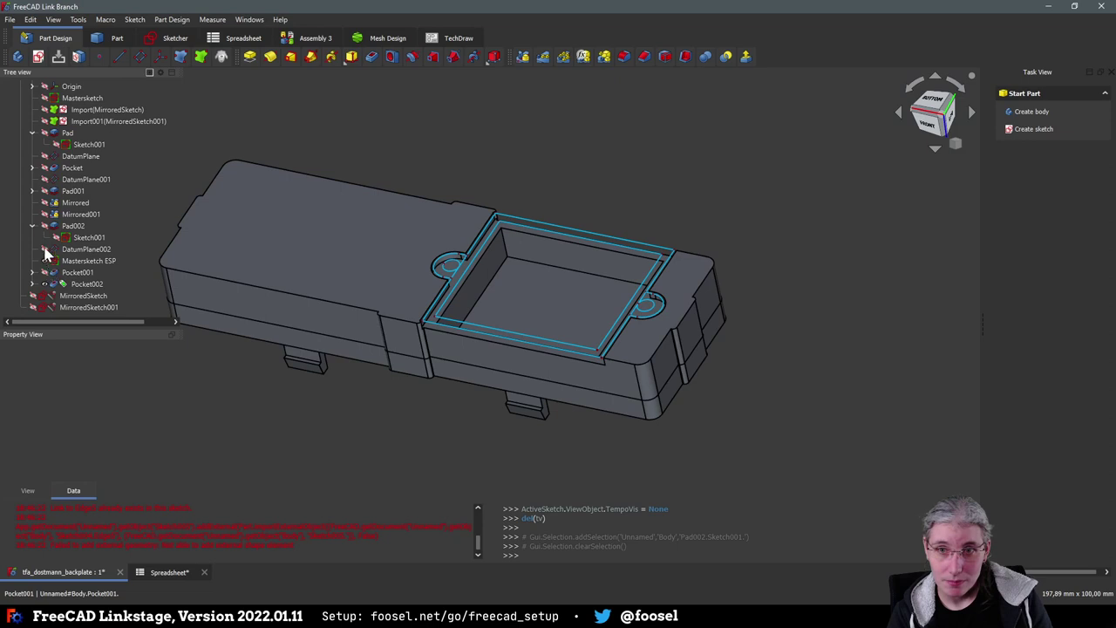
pyautogui.click(44, 249)
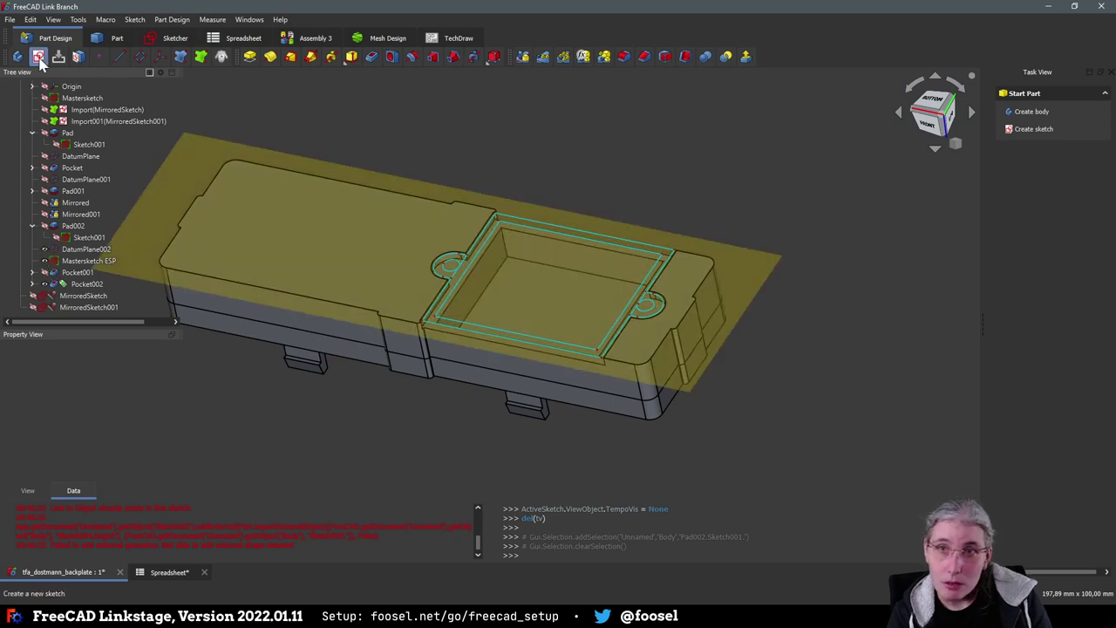
pyautogui.click(39, 58)
pyautogui.click(202, 156)
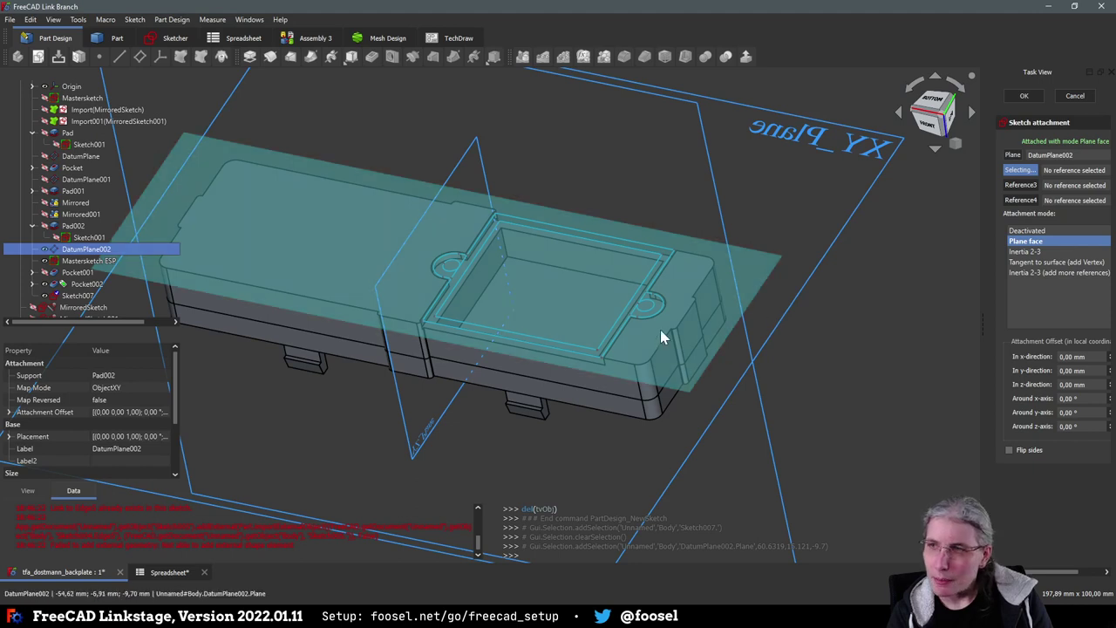
pyautogui.click(1024, 95)
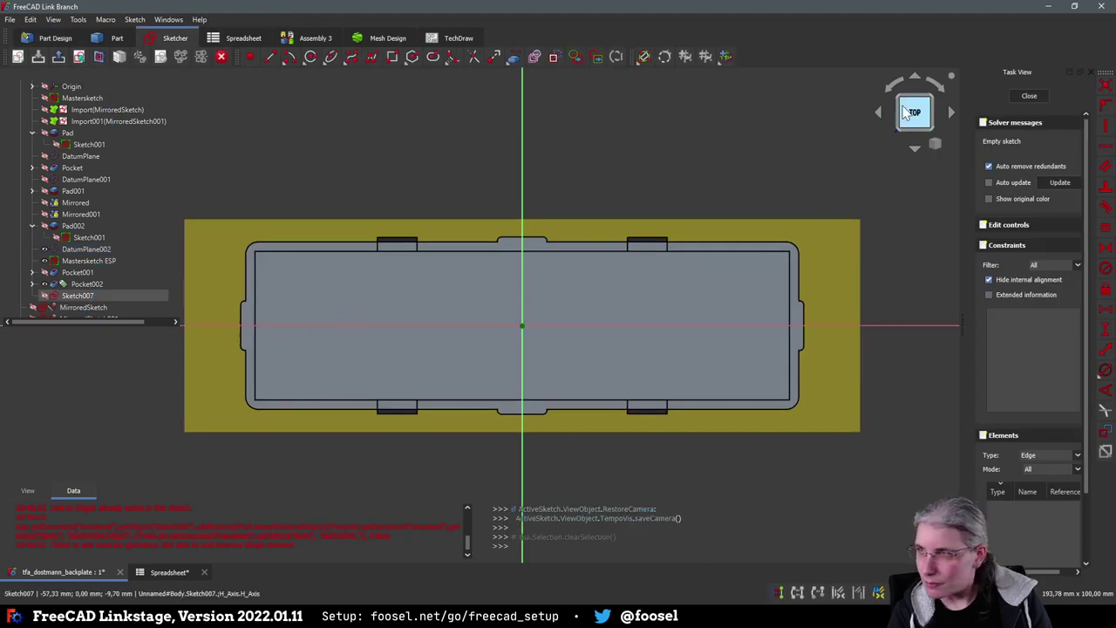
pyautogui.click(914, 80)
pyautogui.click(914, 80)
pyautogui.click(915, 80)
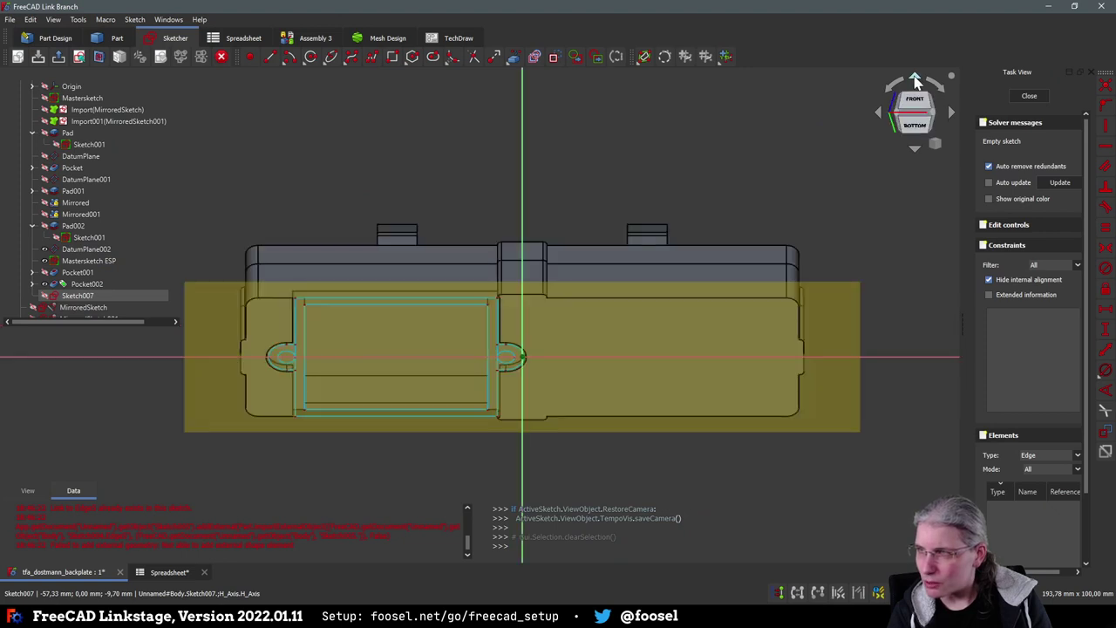
pyautogui.click(914, 80)
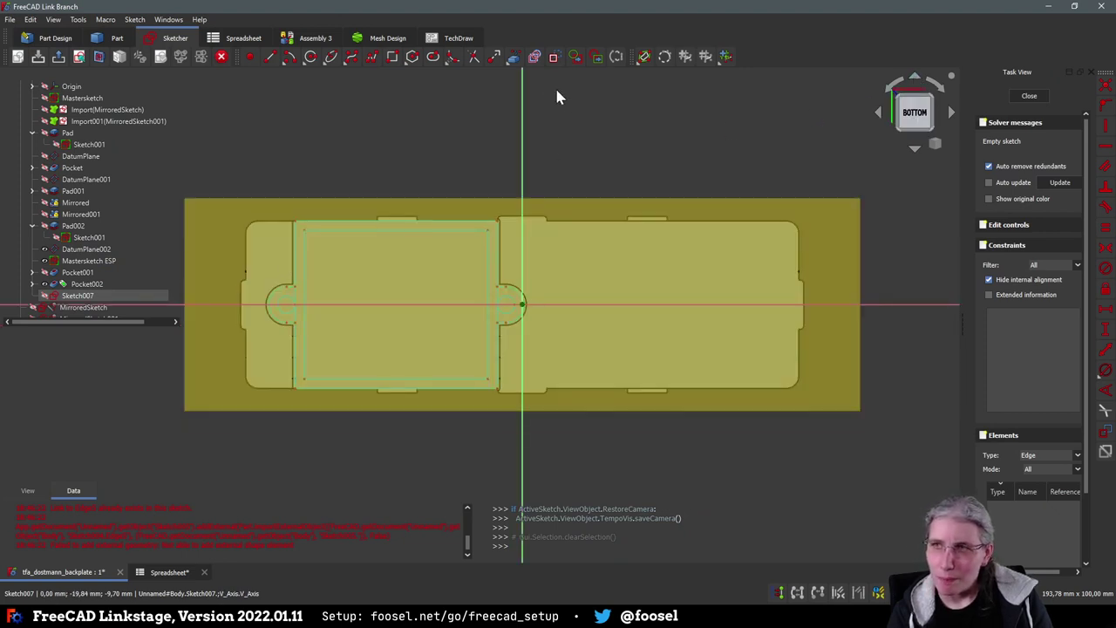
# Link both screw-hole circles from the ESP master sketch, make them normal geometry, and close
pyautogui.click(517, 58)
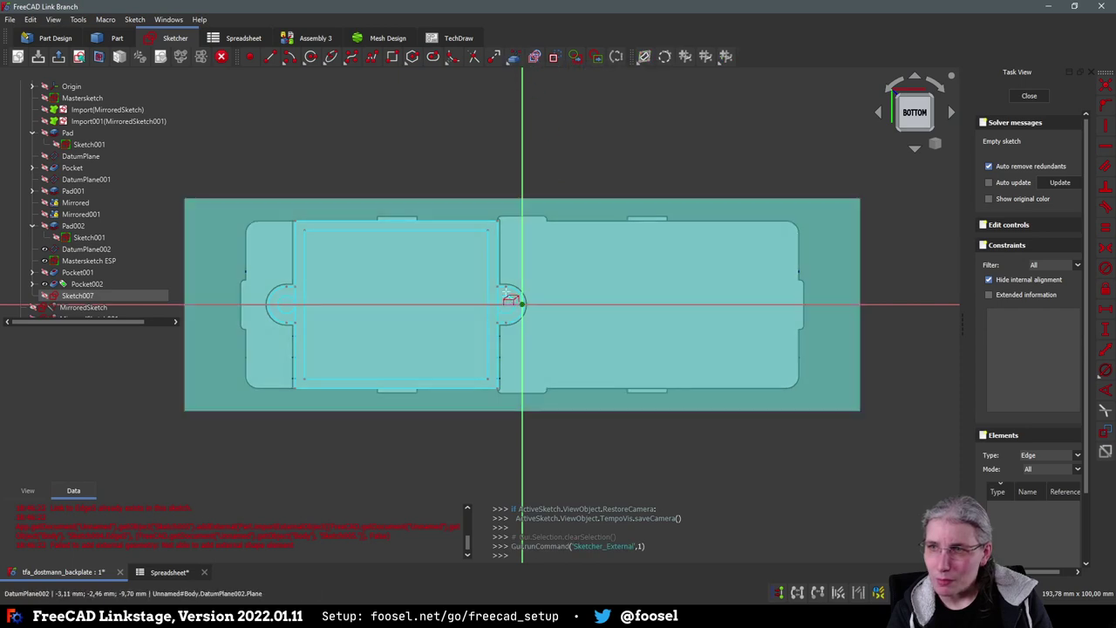
pyautogui.click(512, 303)
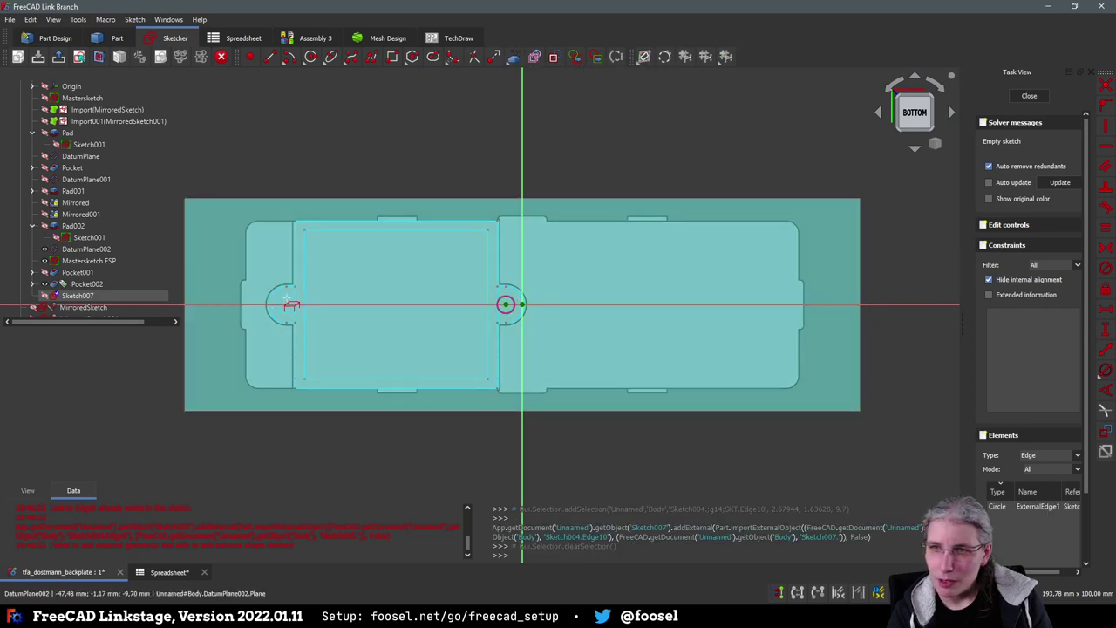
pyautogui.click(287, 304)
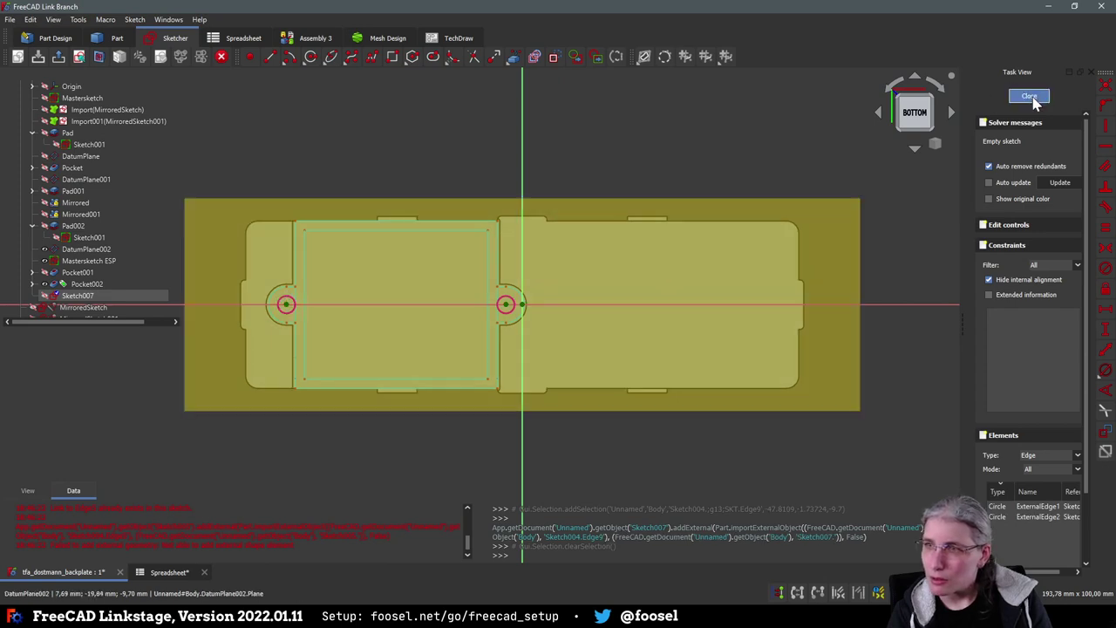
pyautogui.click(289, 304)
pyautogui.click(508, 297)
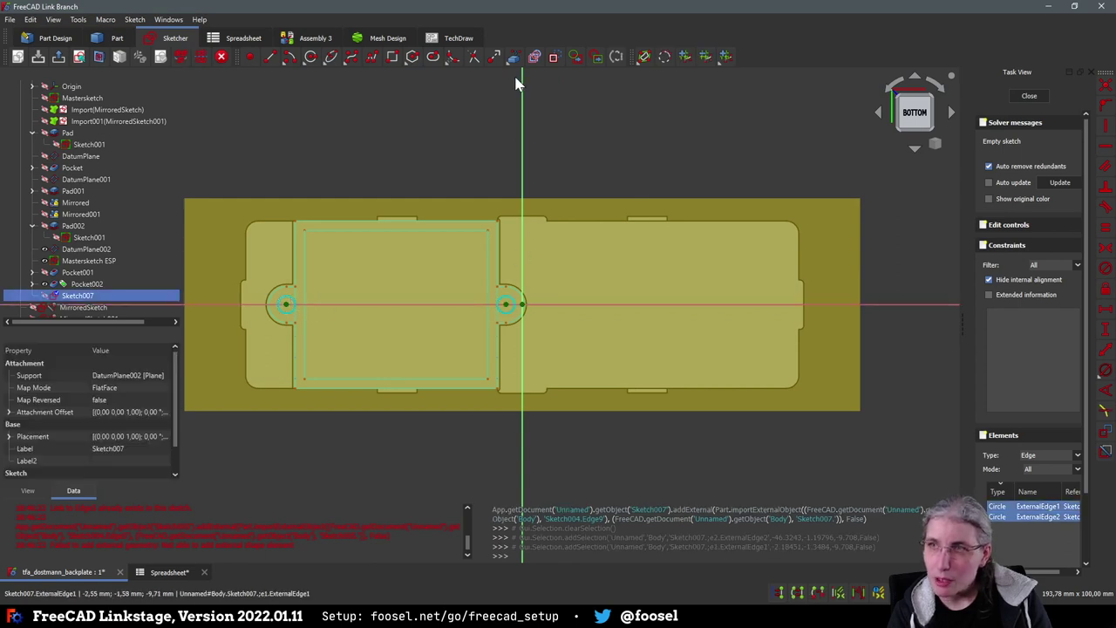
pyautogui.click(534, 57)
pyautogui.click(1037, 96)
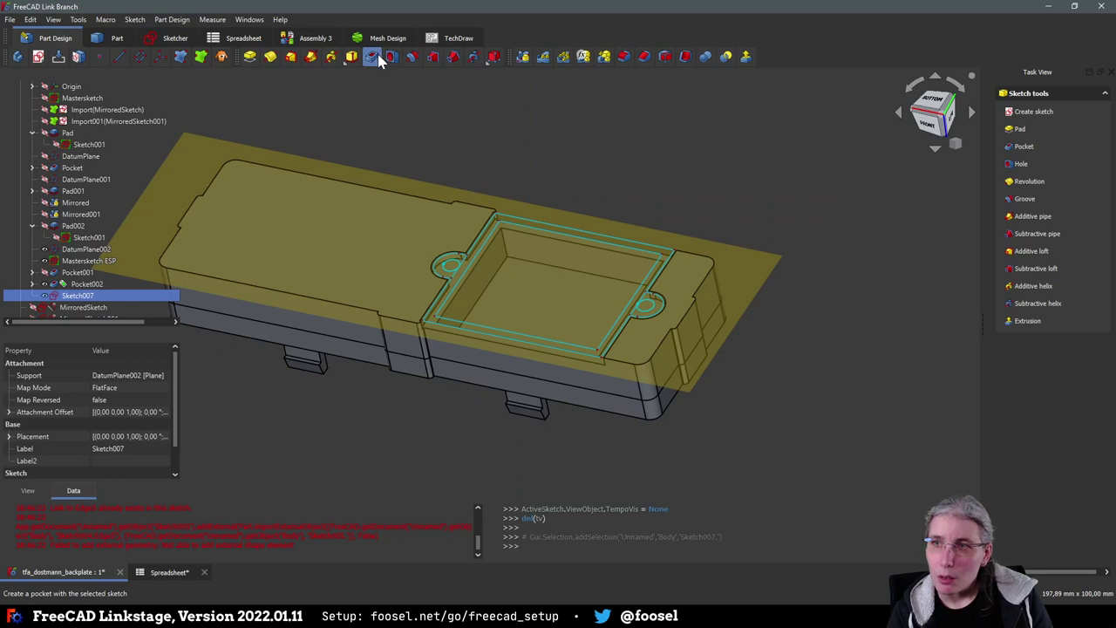
# Create Pocket003 from Sketch007, reversed, with depth type Through all
pyautogui.click(372, 56)
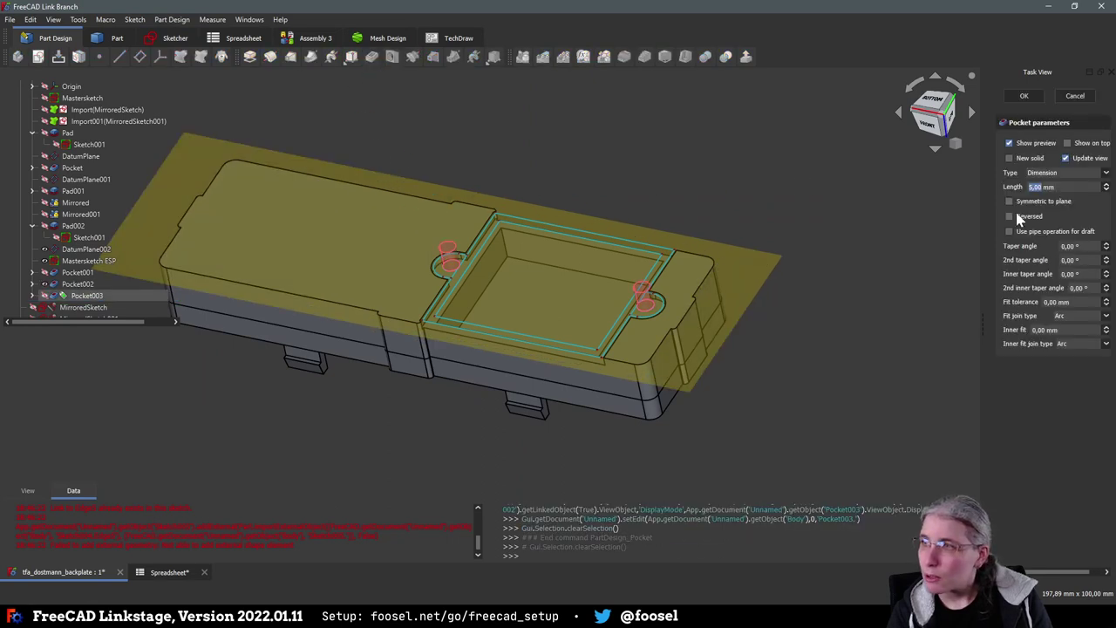
pyautogui.click(1010, 217)
pyautogui.click(1105, 172)
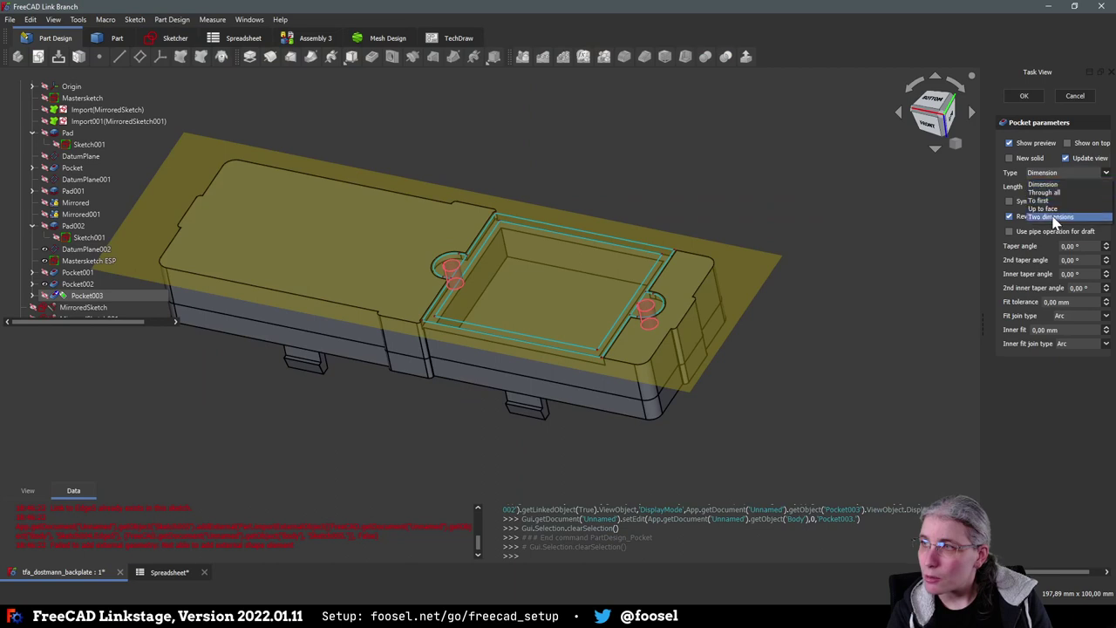
pyautogui.click(1049, 200)
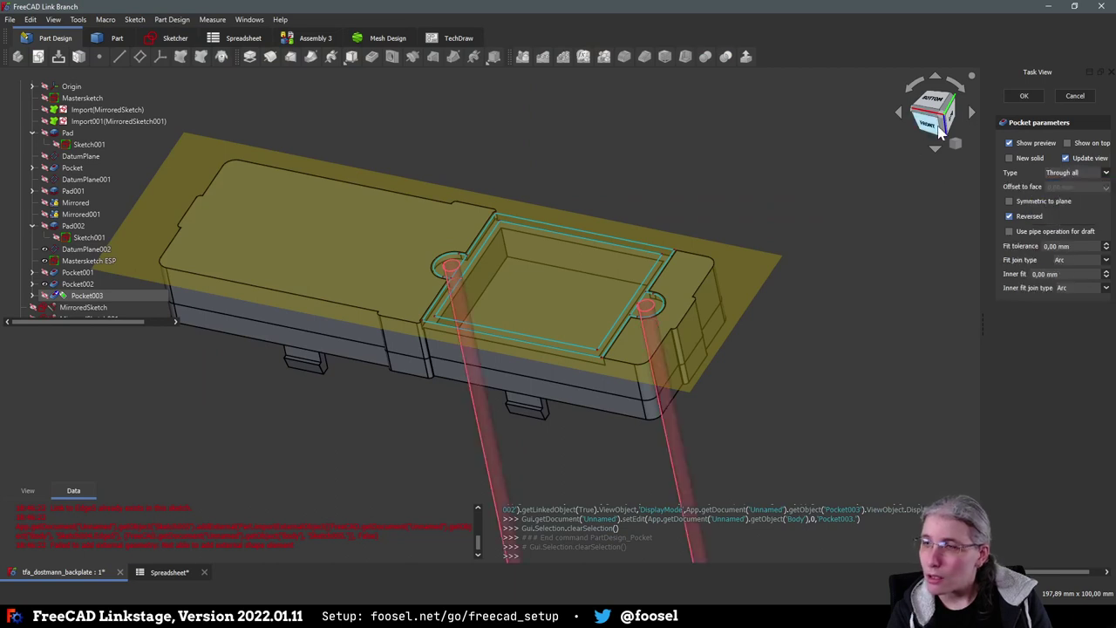
pyautogui.click(1024, 96)
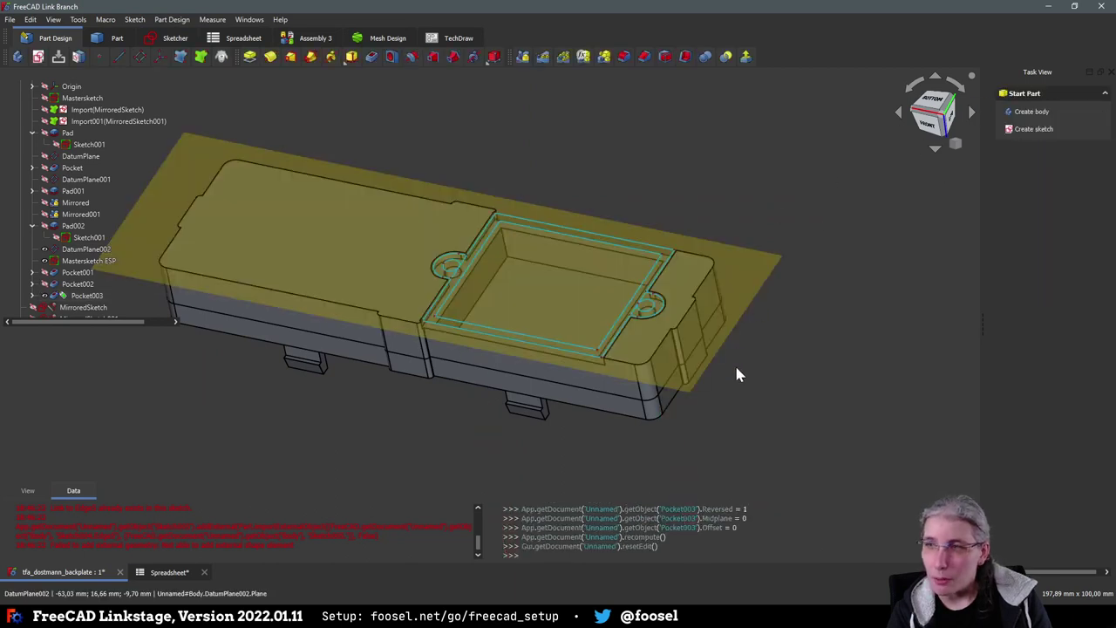
pyautogui.scroll(-1, 85, 272)
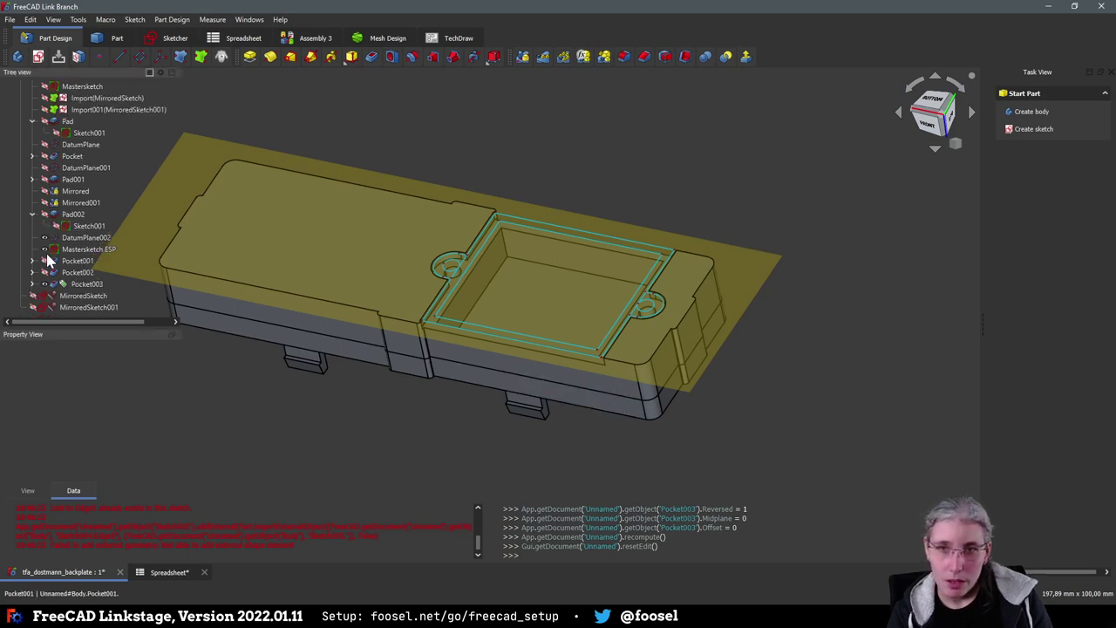
# Hide DatumPlane002 and view the backplate from the bottom to check the through-holes
pyautogui.click(49, 249)
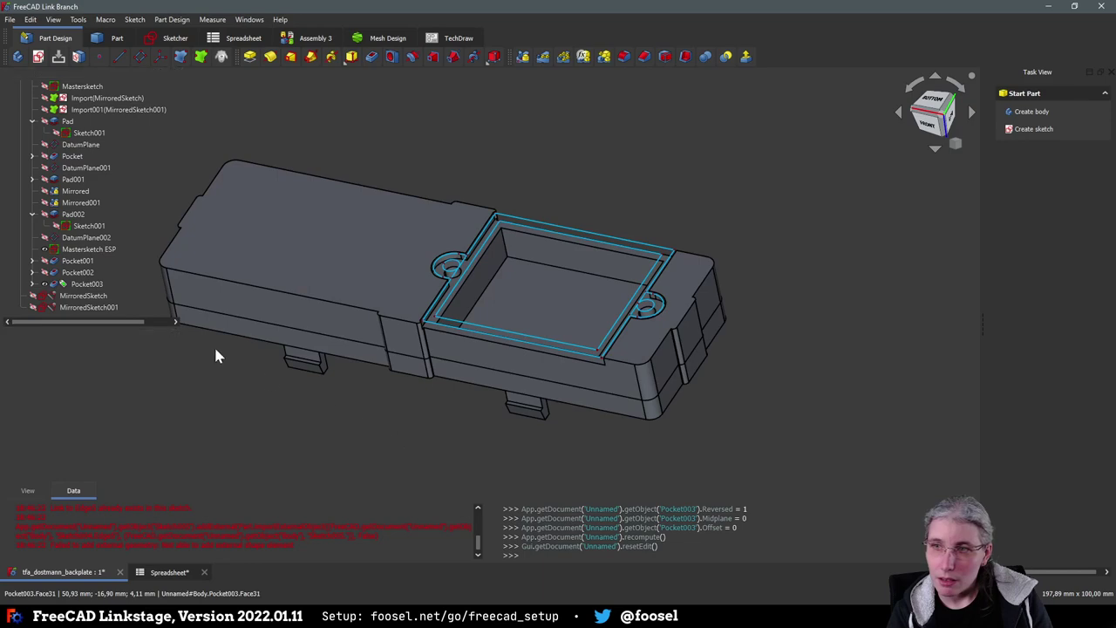
pyautogui.moveTo(262, 348); pyautogui.dragTo(685, 259, button='middle')
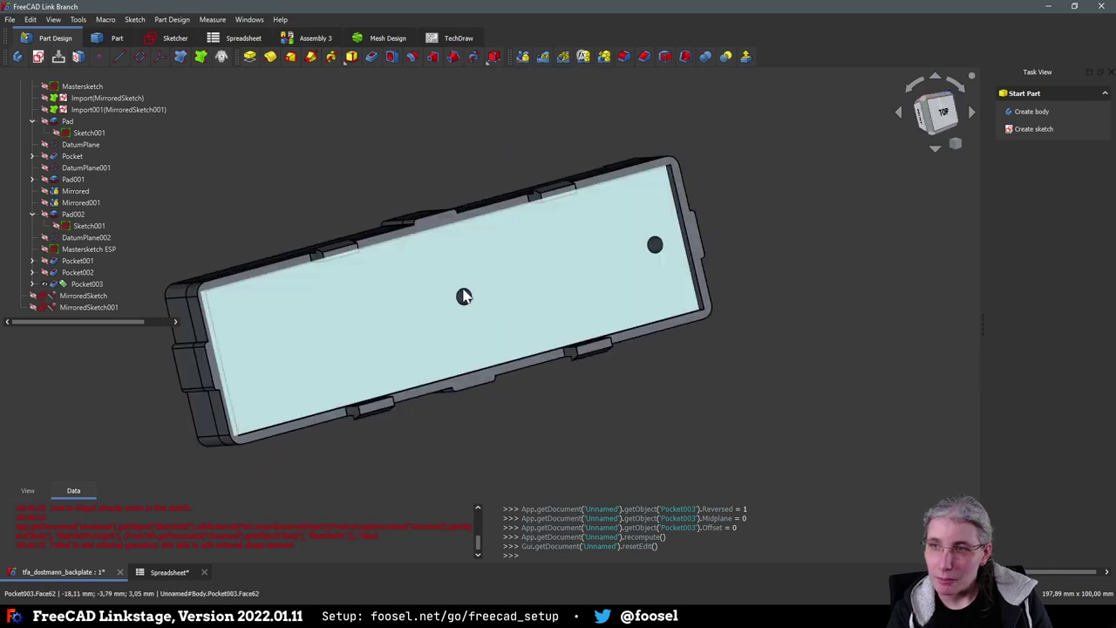
pyautogui.moveTo(653, 206); pyautogui.dragTo(663, 244, button='middle')
pyautogui.press('5')
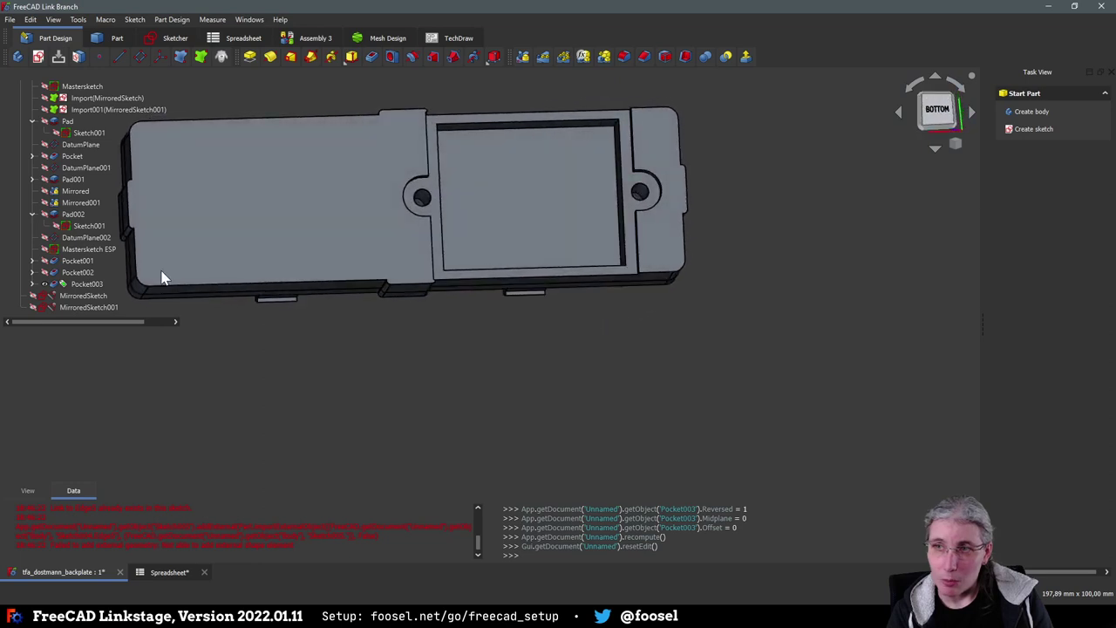
pyautogui.doubleClick(76, 249)
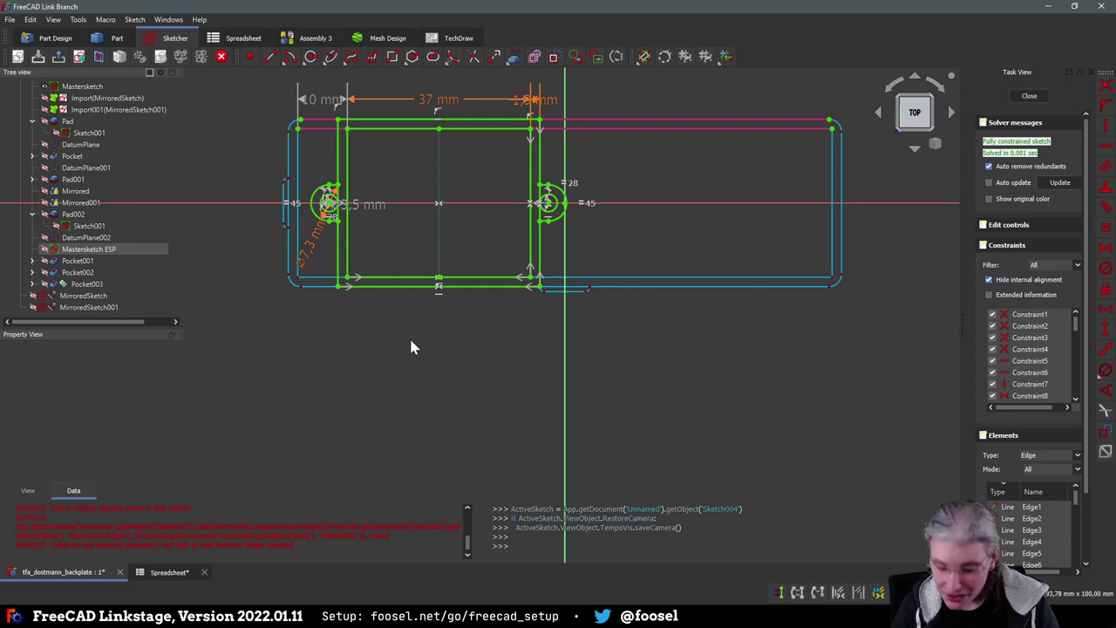
pyautogui.click(1030, 97)
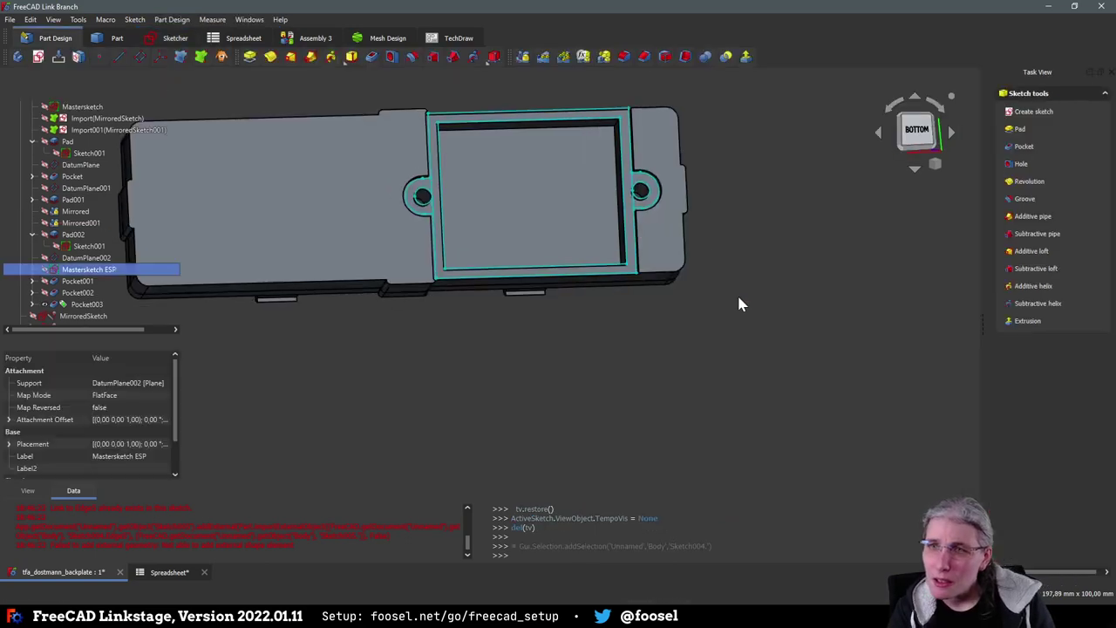
pyautogui.moveTo(584, 399); pyautogui.dragTo(426, 279, button='middle')
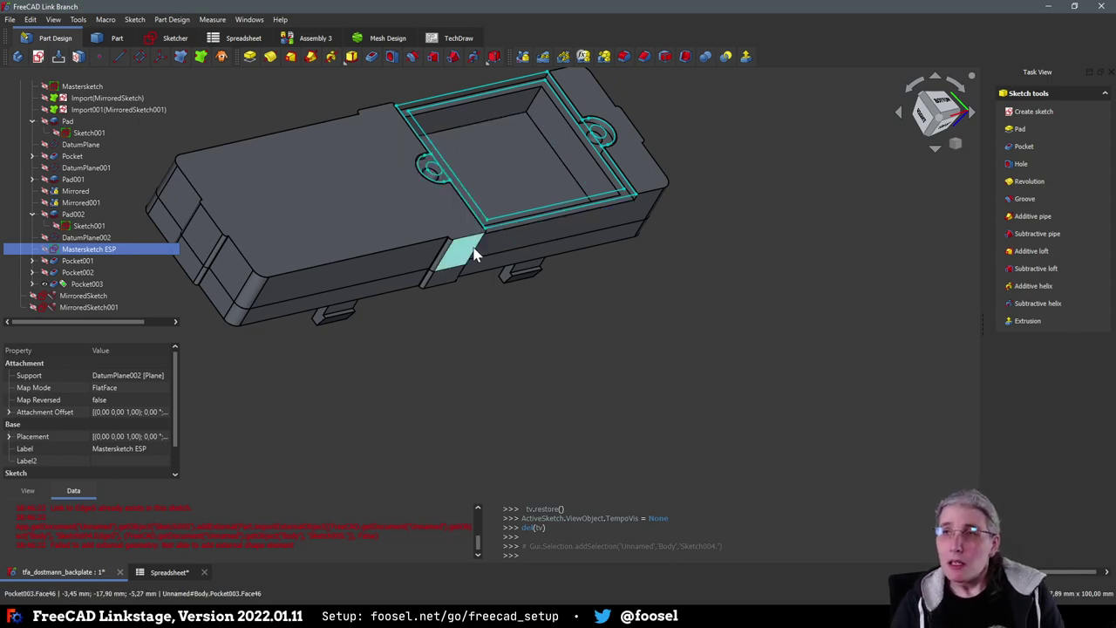
pyautogui.click(945, 103)
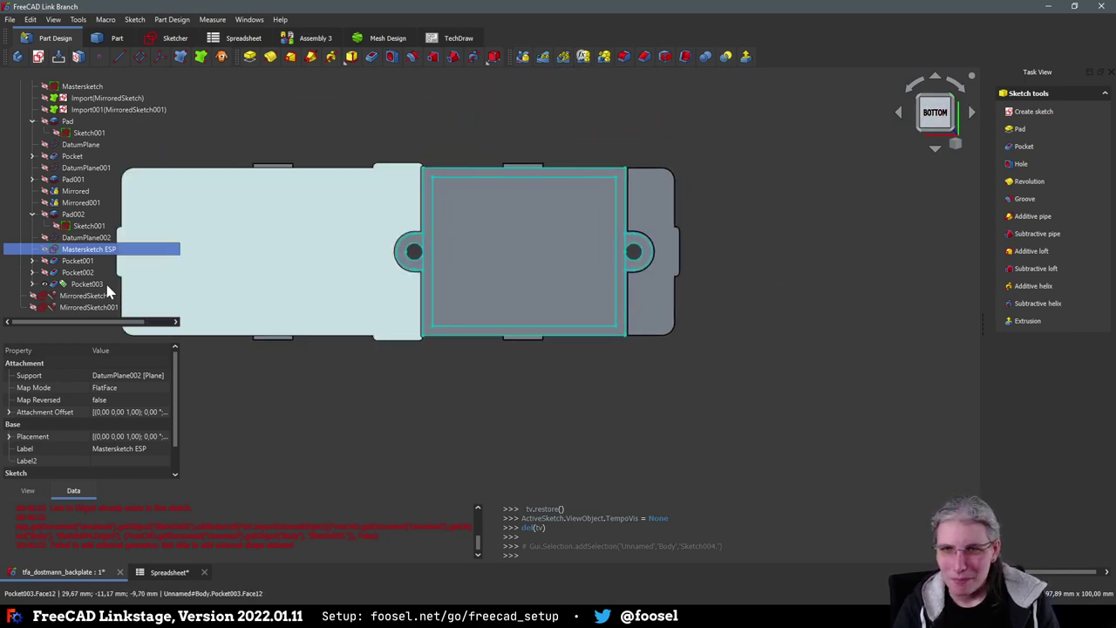
# In Mastersketch ESP, add a 2 mm diameter circle on the middle line
pyautogui.doubleClick(106, 251)
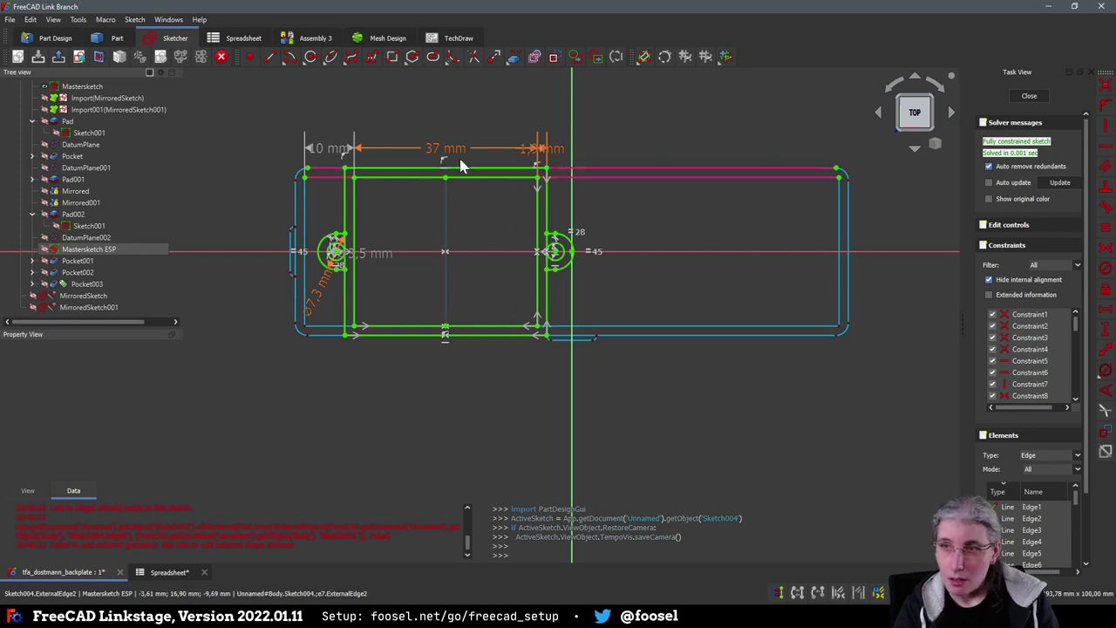
pyautogui.click(310, 57)
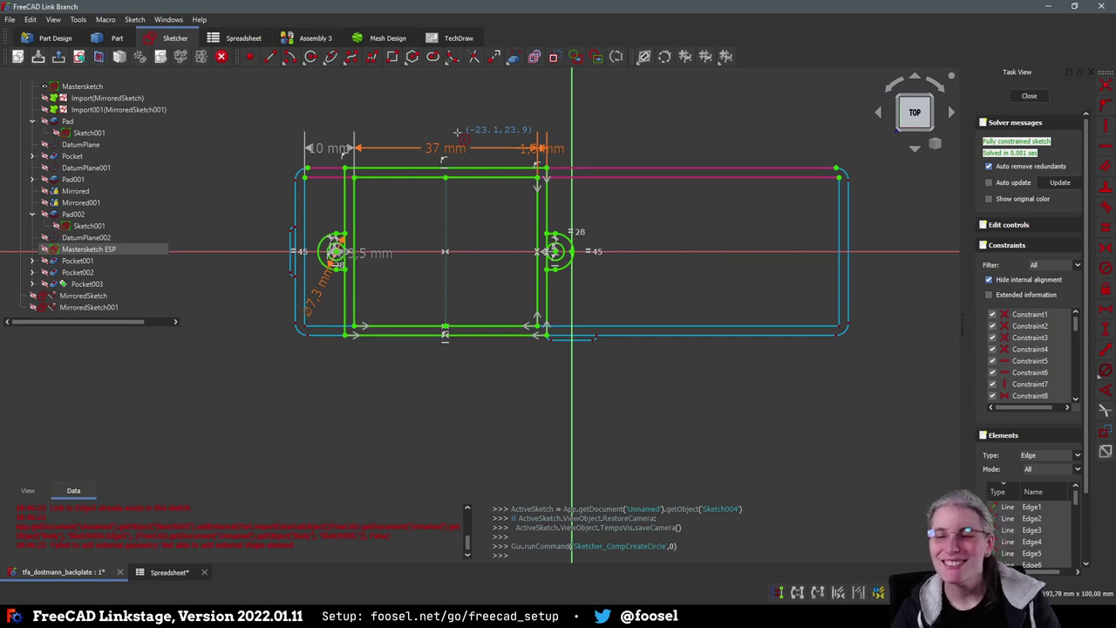
pyautogui.click(445, 191)
pyautogui.click(454, 199)
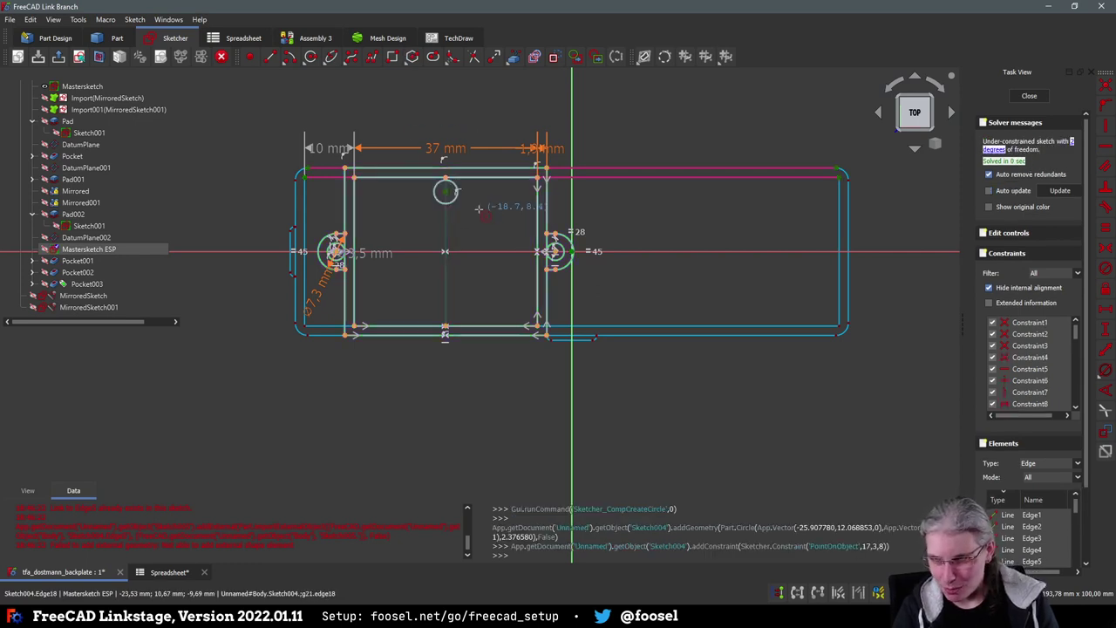
pyautogui.rightClick(476, 215)
pyautogui.click(453, 202)
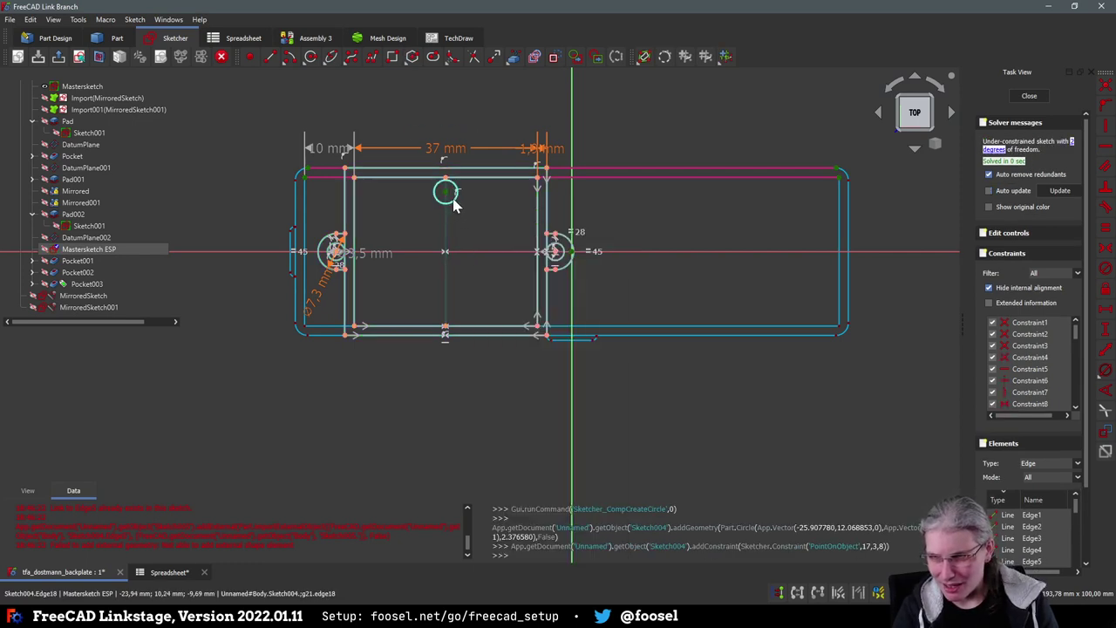
pyautogui.write('ko')
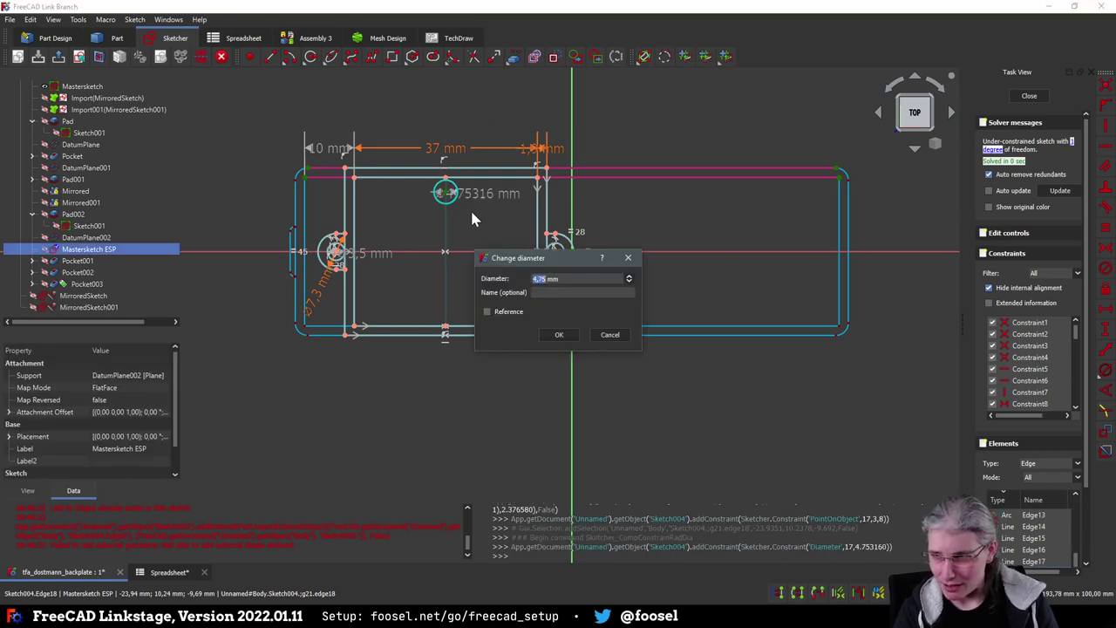
pyautogui.write('2')
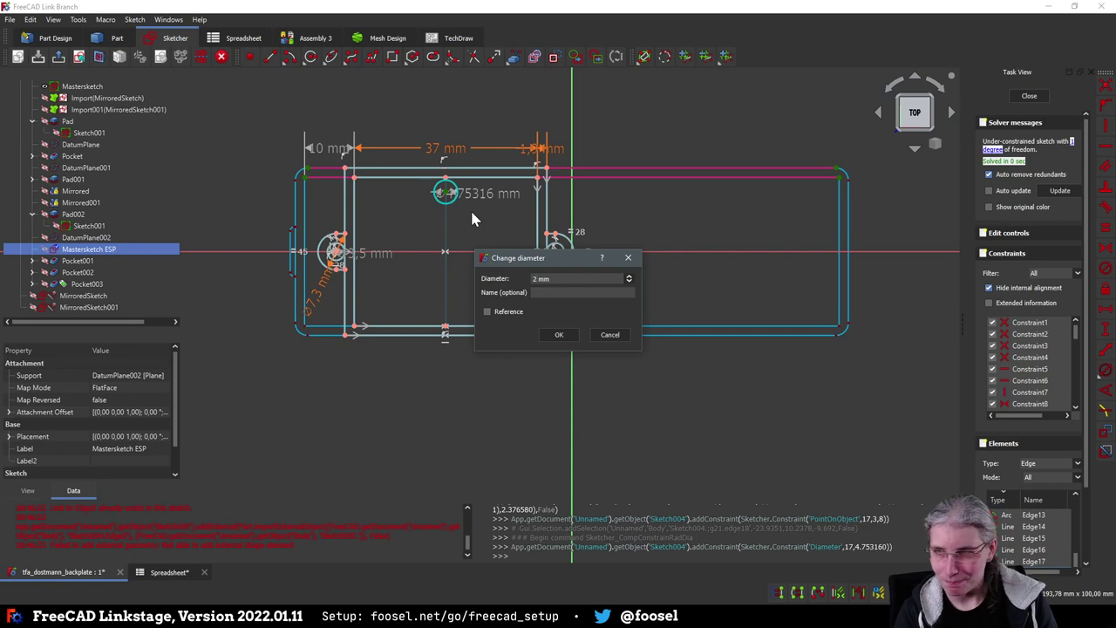
pyautogui.press('Return')
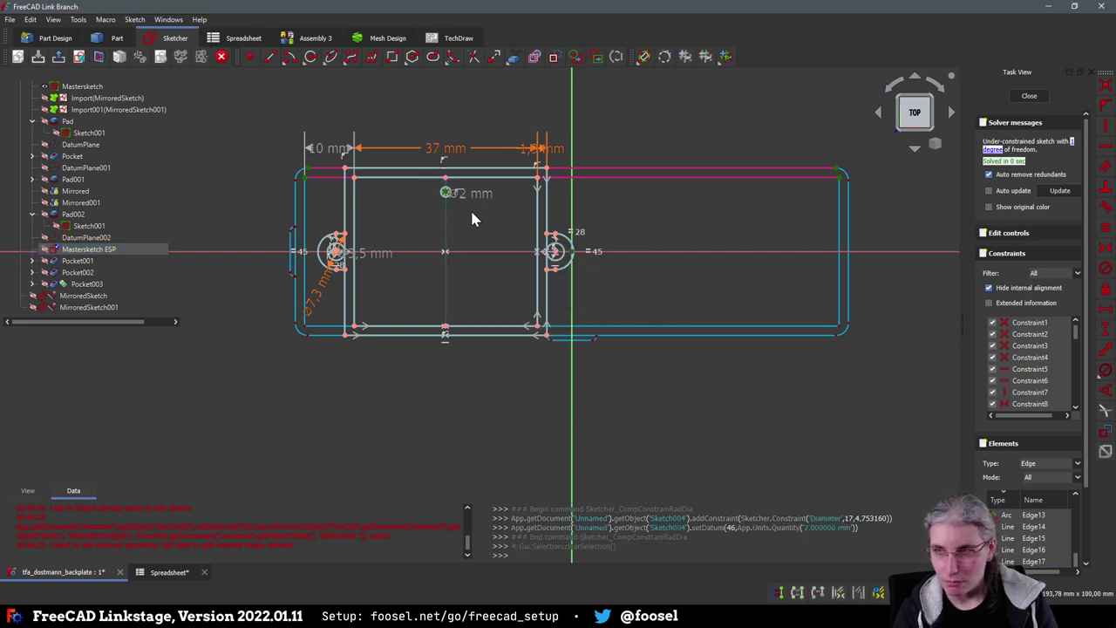
# Constrain the circle centre 3 mm vertically from the middle line's top end and close the sketch
pyautogui.scroll(6, 444, 204)
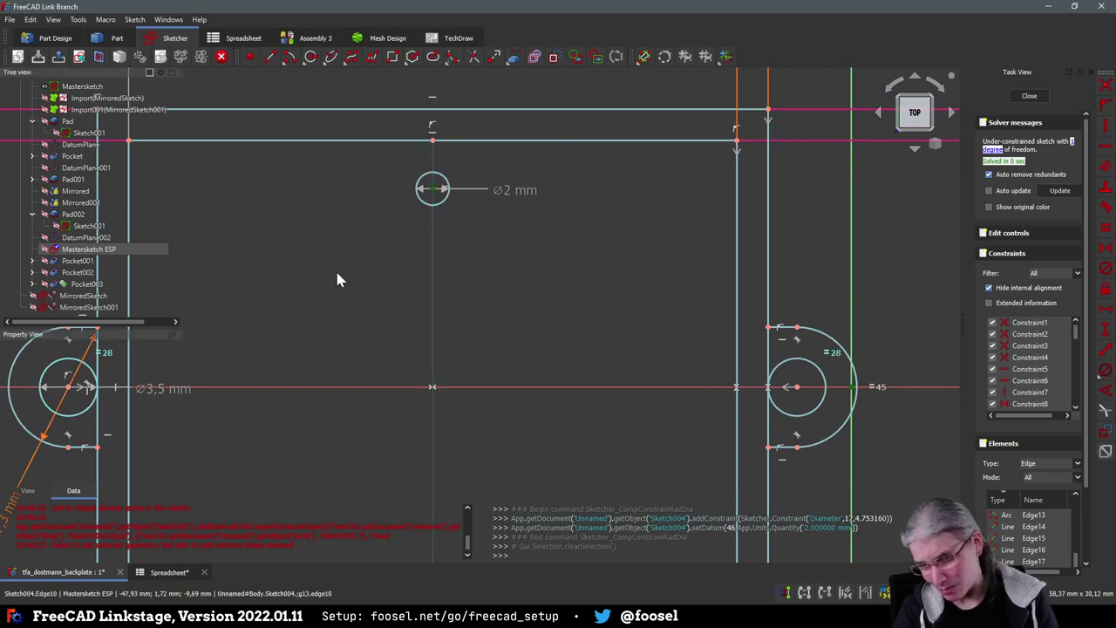
pyautogui.moveTo(438, 210)
pyautogui.mouseDown()
pyautogui.moveTo(437, 220)
pyautogui.moveTo(436, 203)
pyautogui.mouseUp()
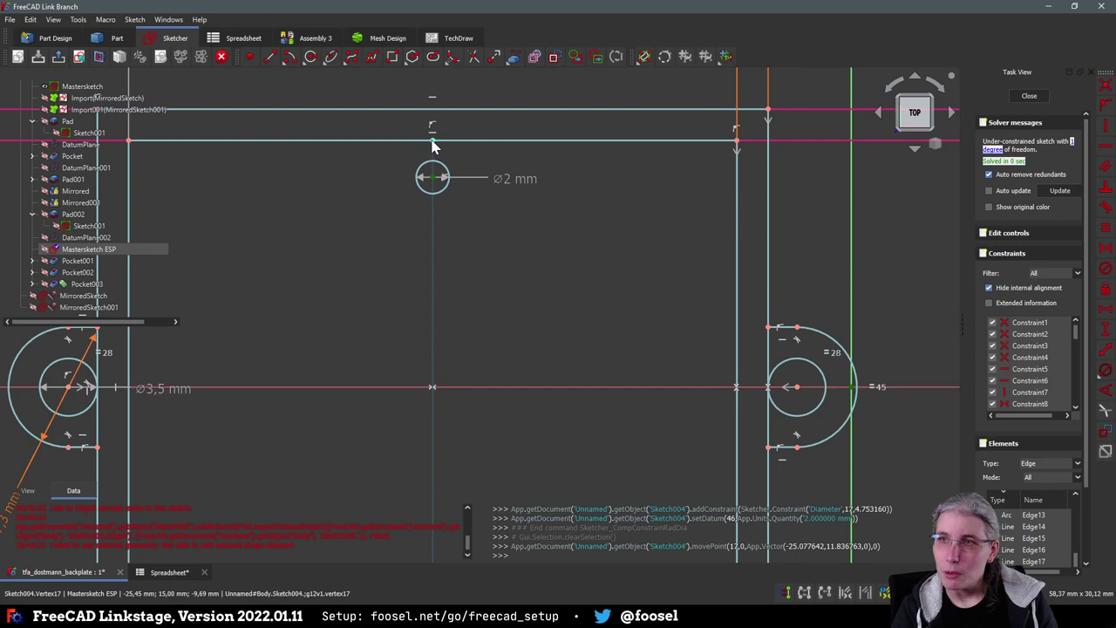
pyautogui.click(431, 140)
pyautogui.click(432, 178)
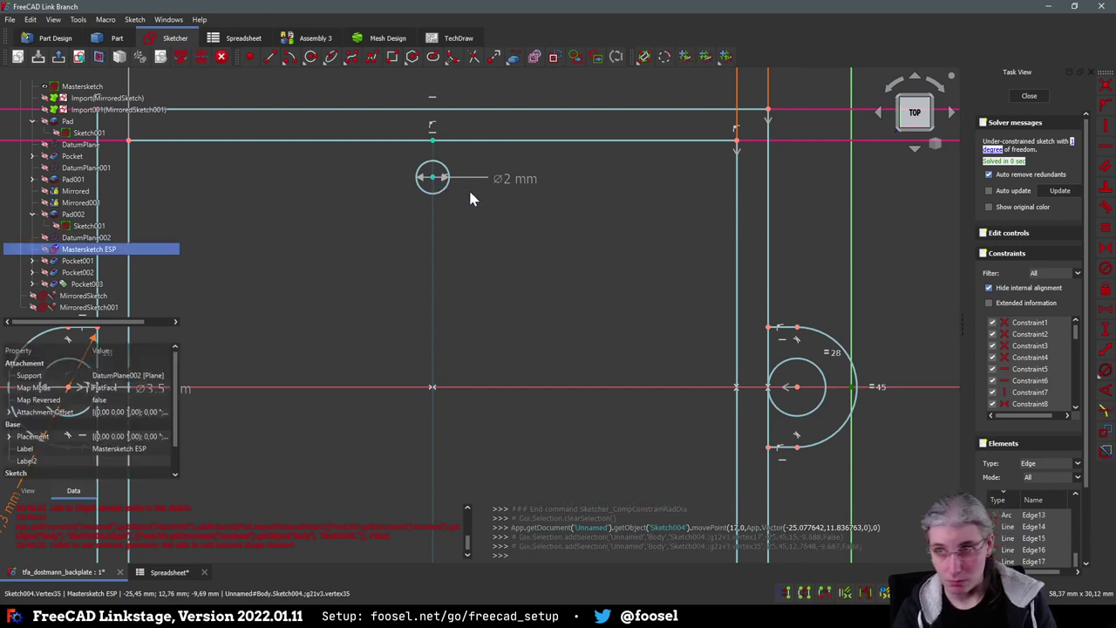
pyautogui.press('i')
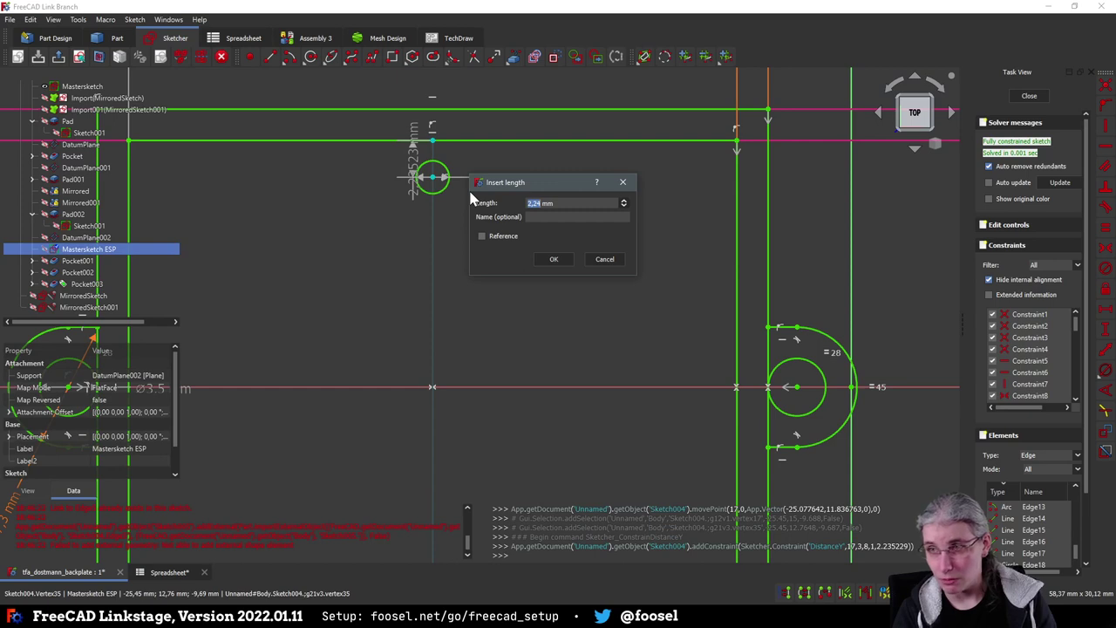
pyautogui.write('3')
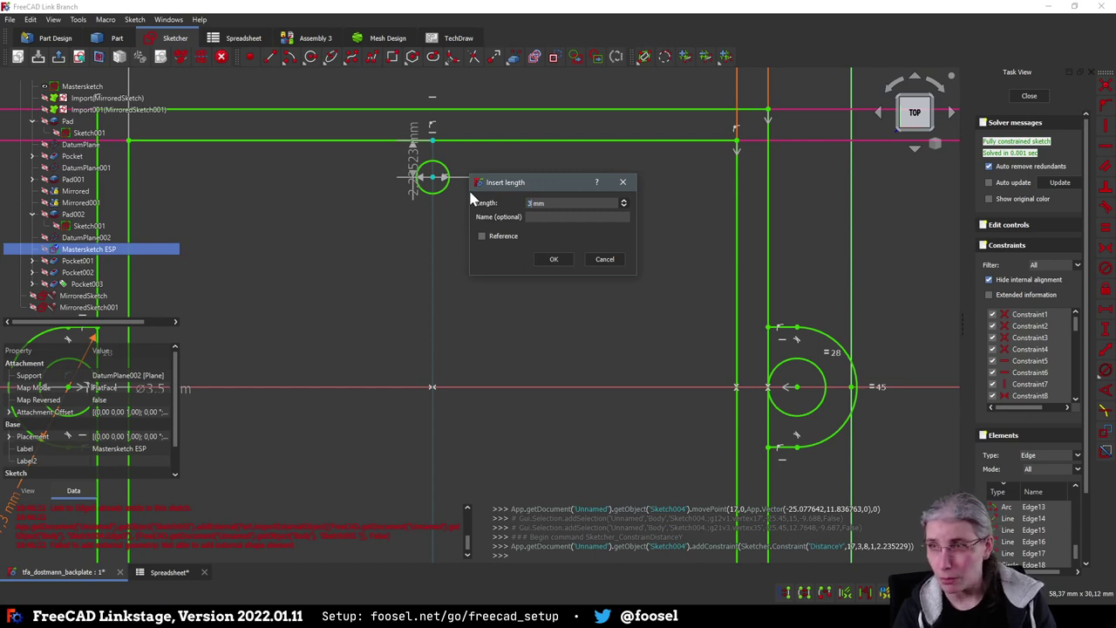
pyautogui.press('Return')
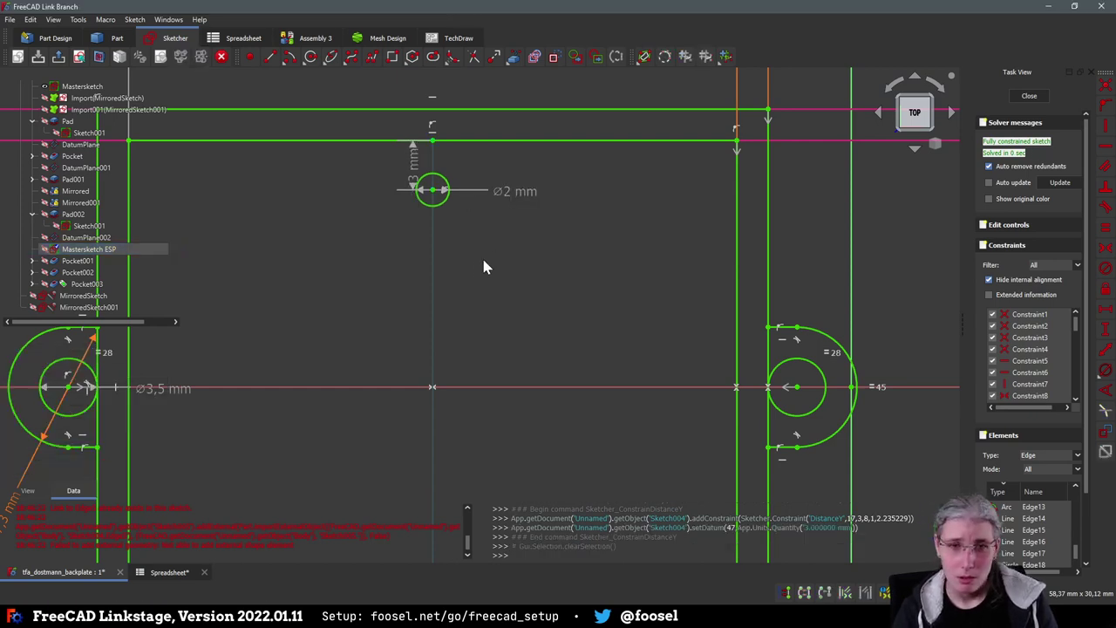
pyautogui.scroll(-5, 403, 323)
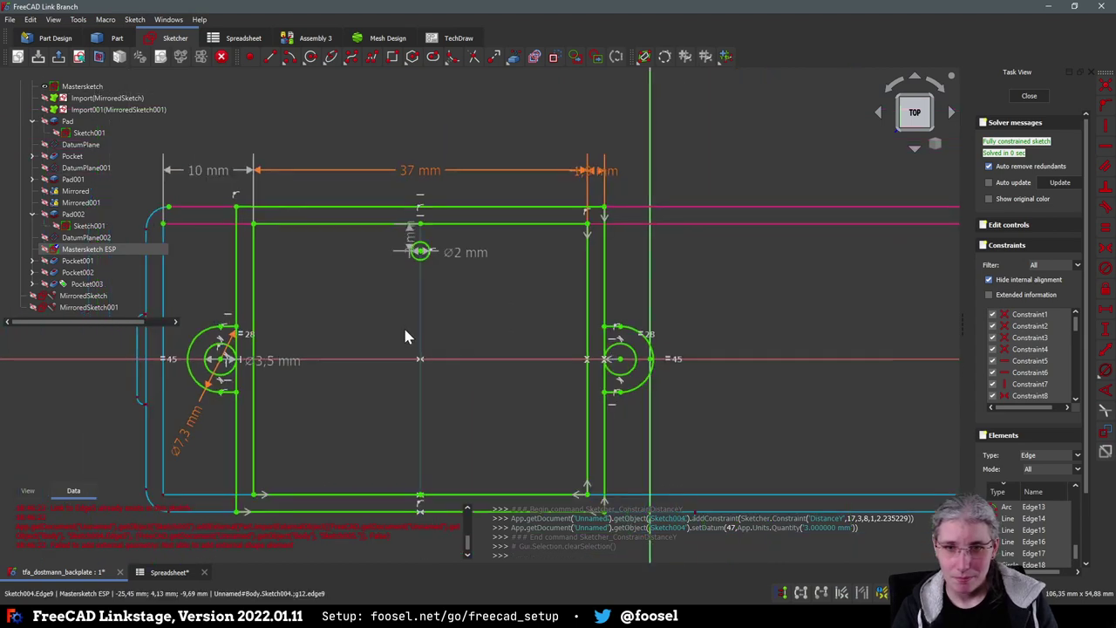
pyautogui.scroll(-1, 404, 331)
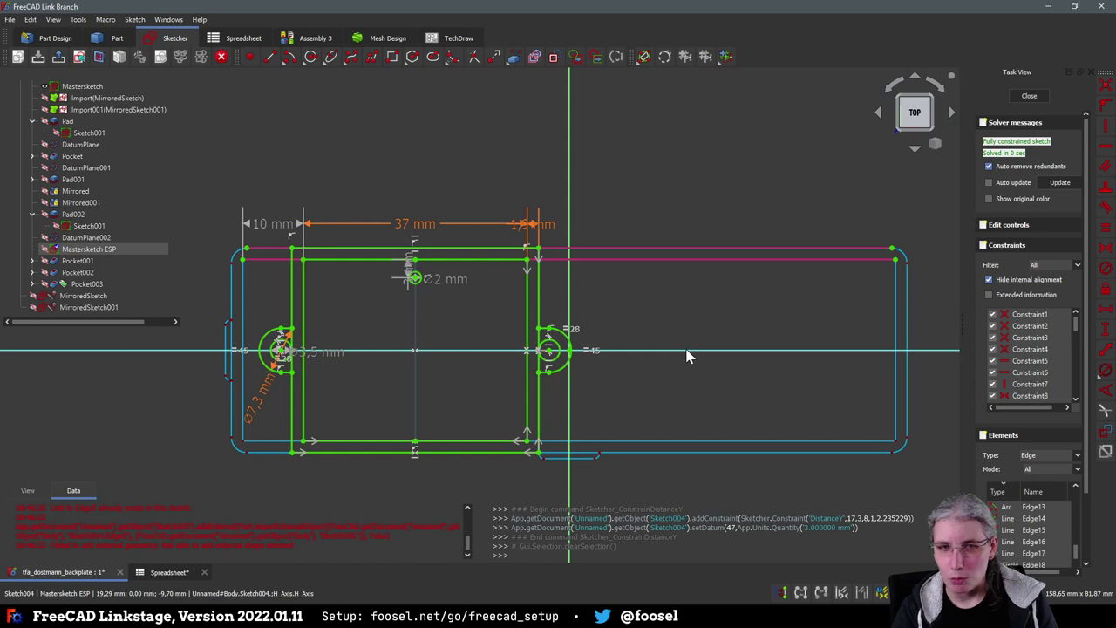
pyautogui.click(1045, 99)
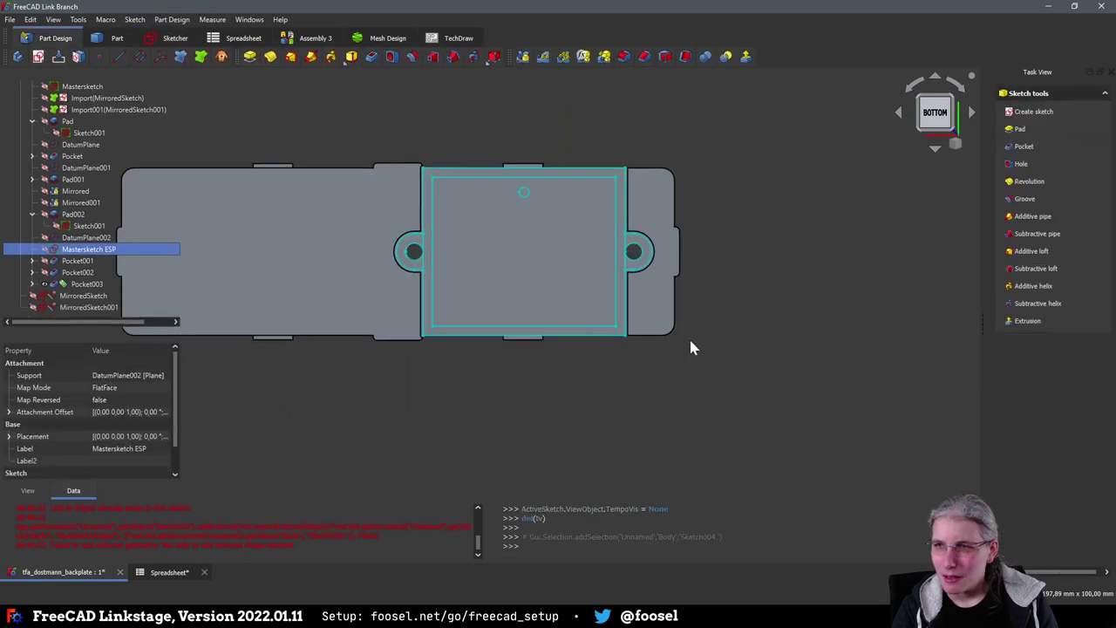
# Open Sketch007 and import the ESP sketch's 2 mm small hole circle as real, non-construction geometry
pyautogui.moveTo(632, 422); pyautogui.dragTo(355, 306, button='middle')
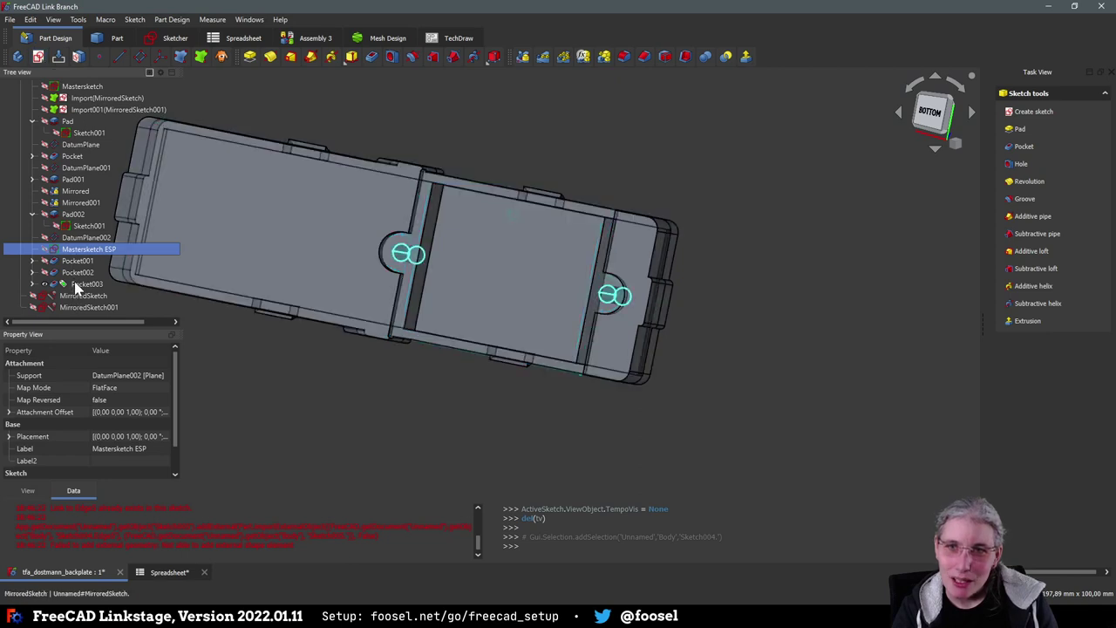
pyautogui.click(32, 284)
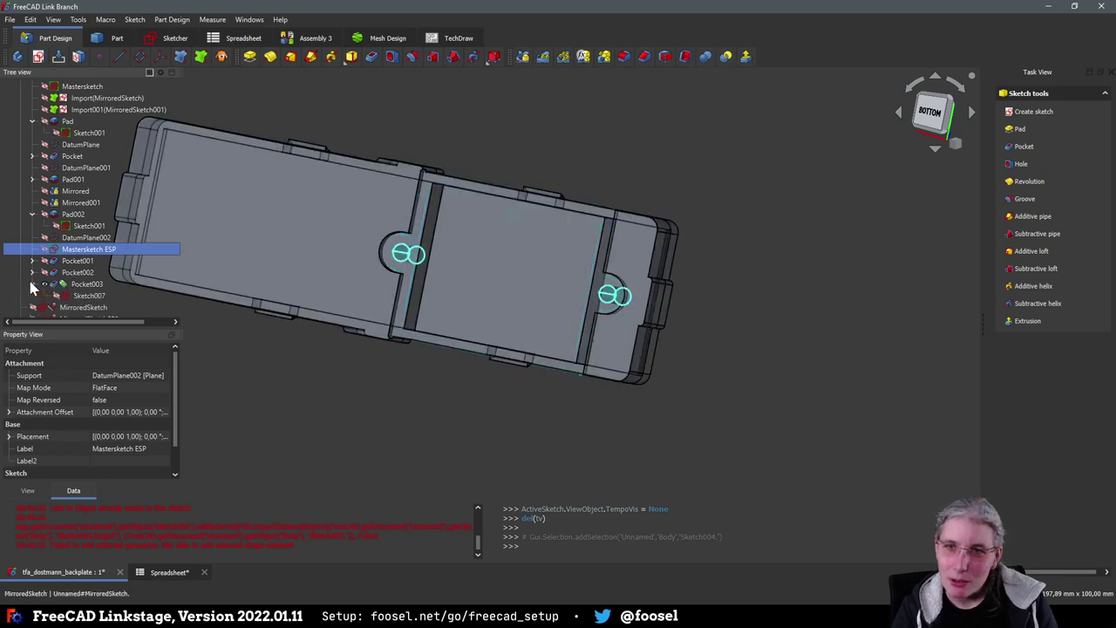
pyautogui.doubleClick(83, 297)
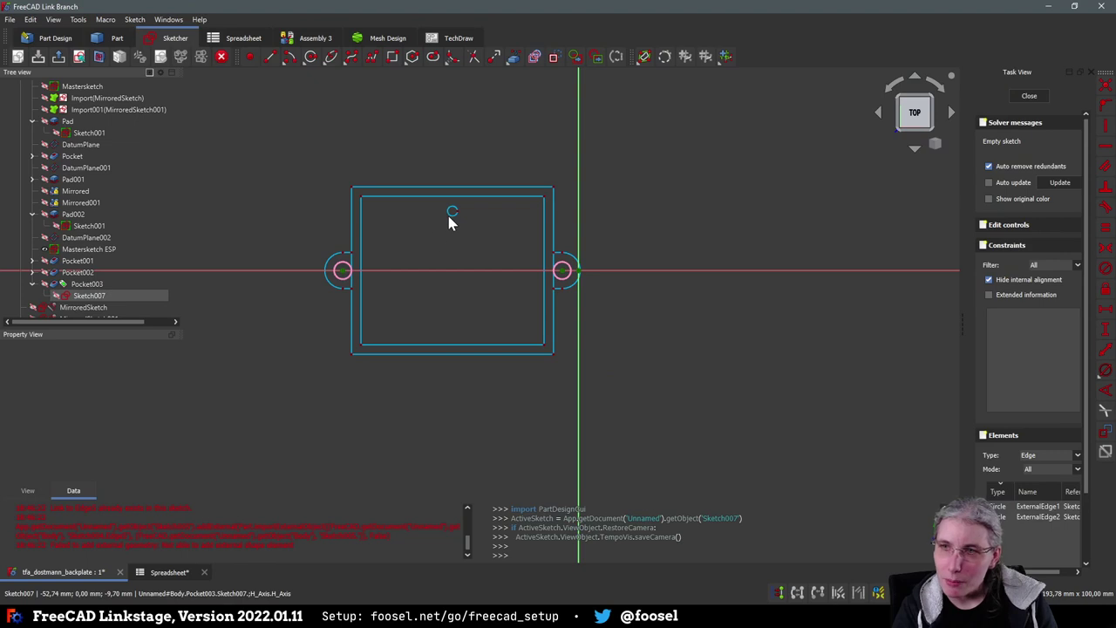
pyautogui.click(511, 57)
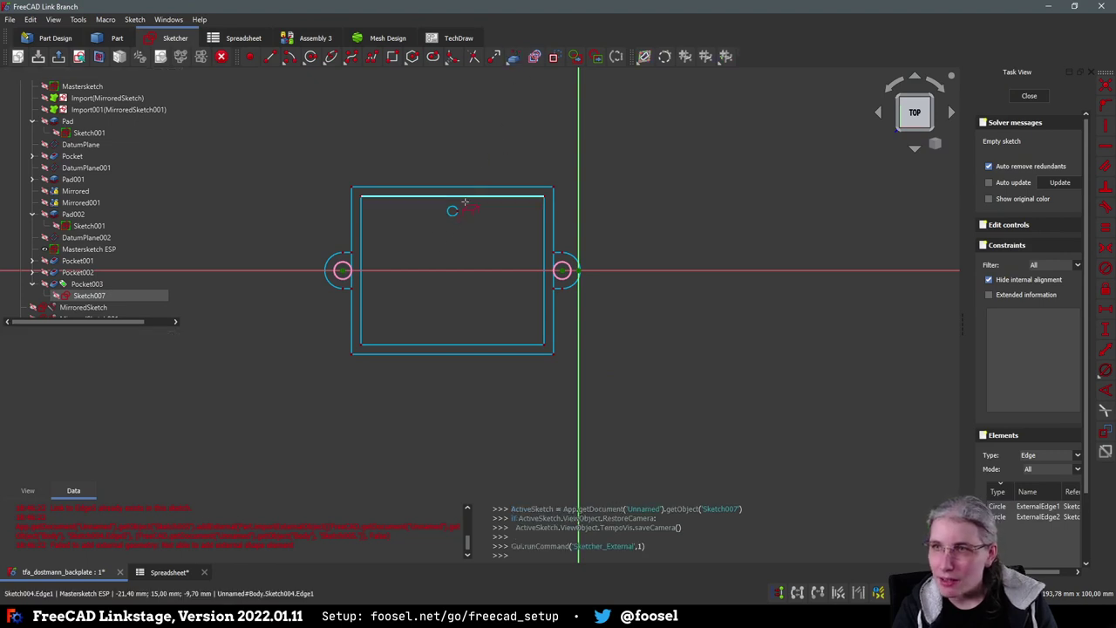
pyautogui.click(465, 203)
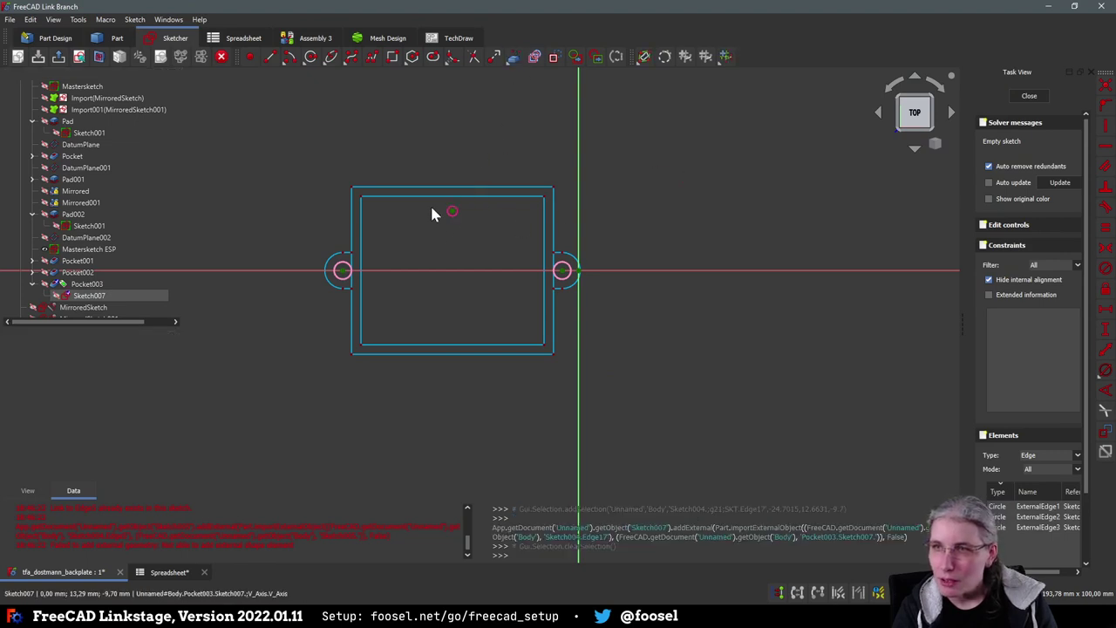
pyautogui.click(453, 213)
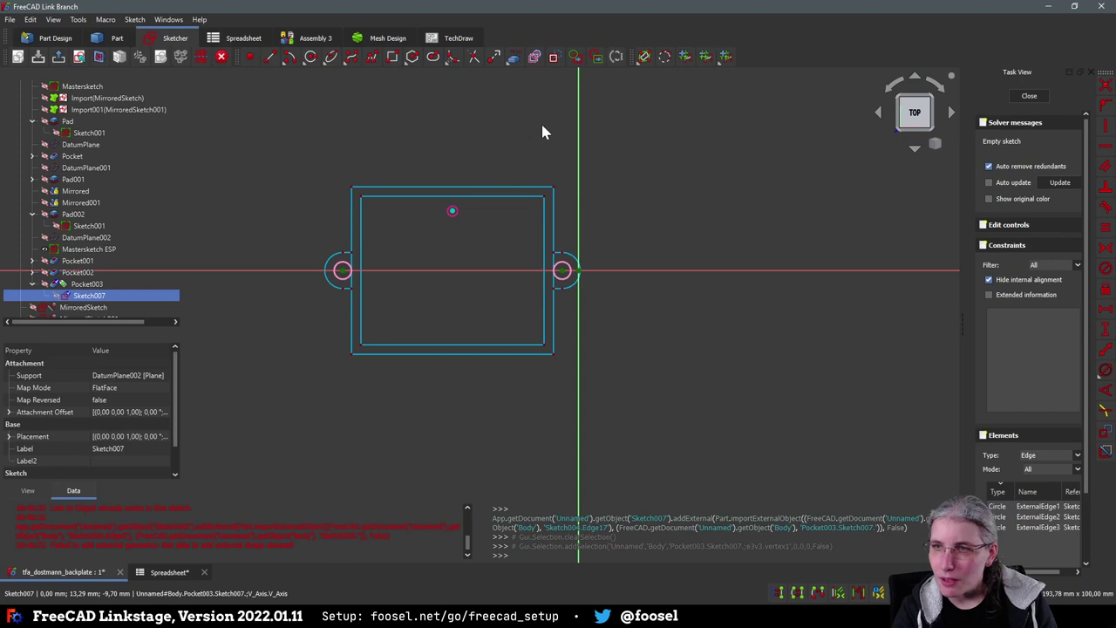
pyautogui.click(453, 214)
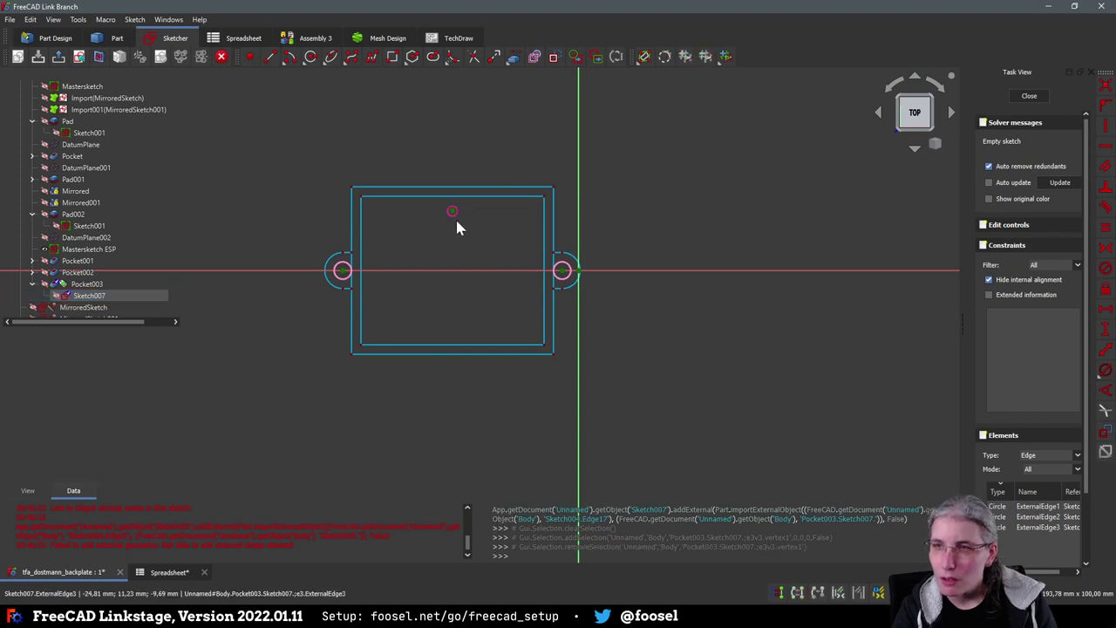
pyautogui.click(453, 214)
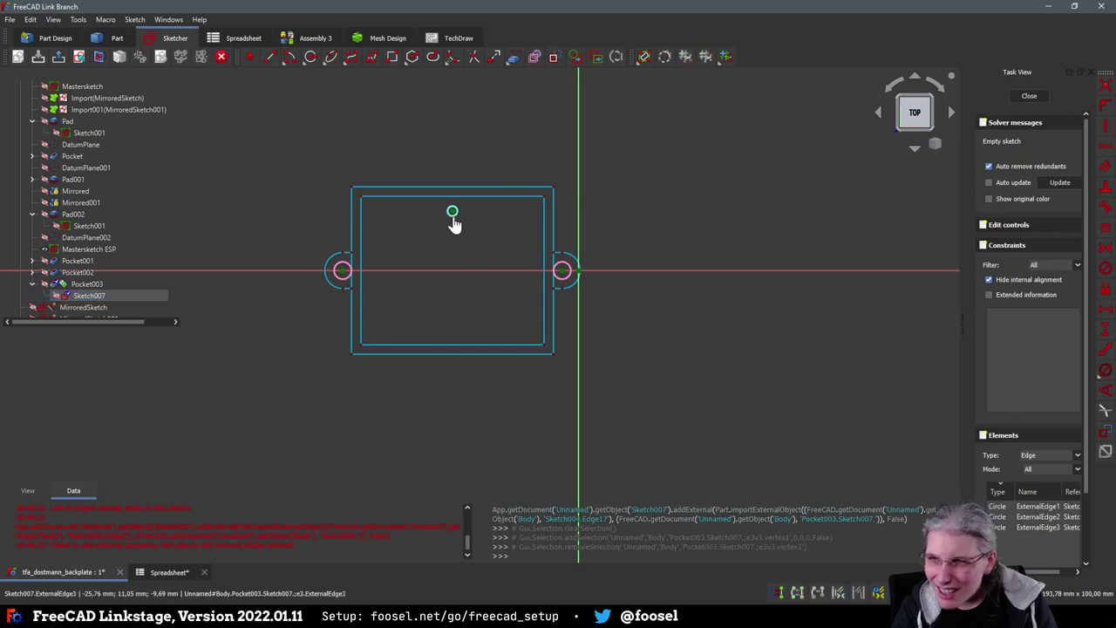
pyautogui.click(553, 57)
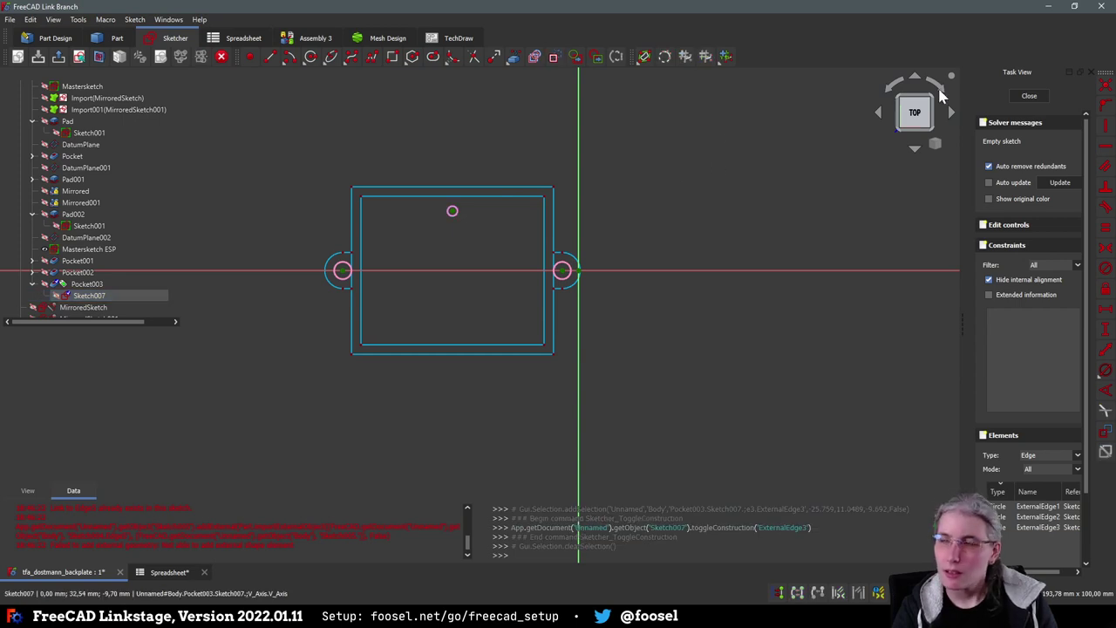
# Close Sketch007 and inspect the new 2 mm hole through the recess floor
pyautogui.click(1028, 96)
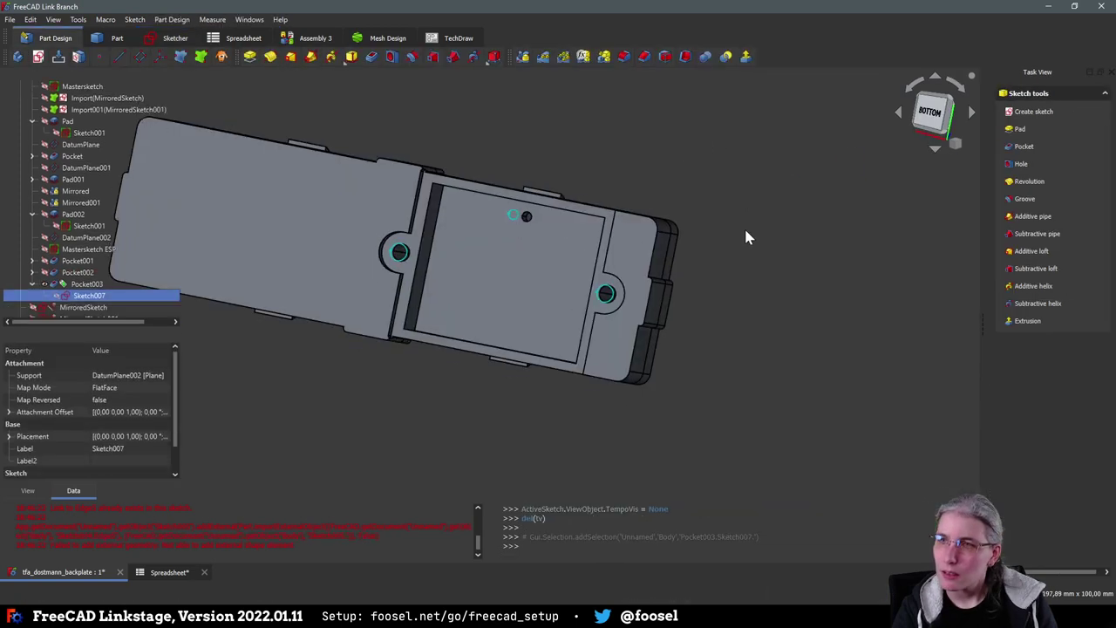
pyautogui.moveTo(815, 436); pyautogui.dragTo(517, 409, button='middle')
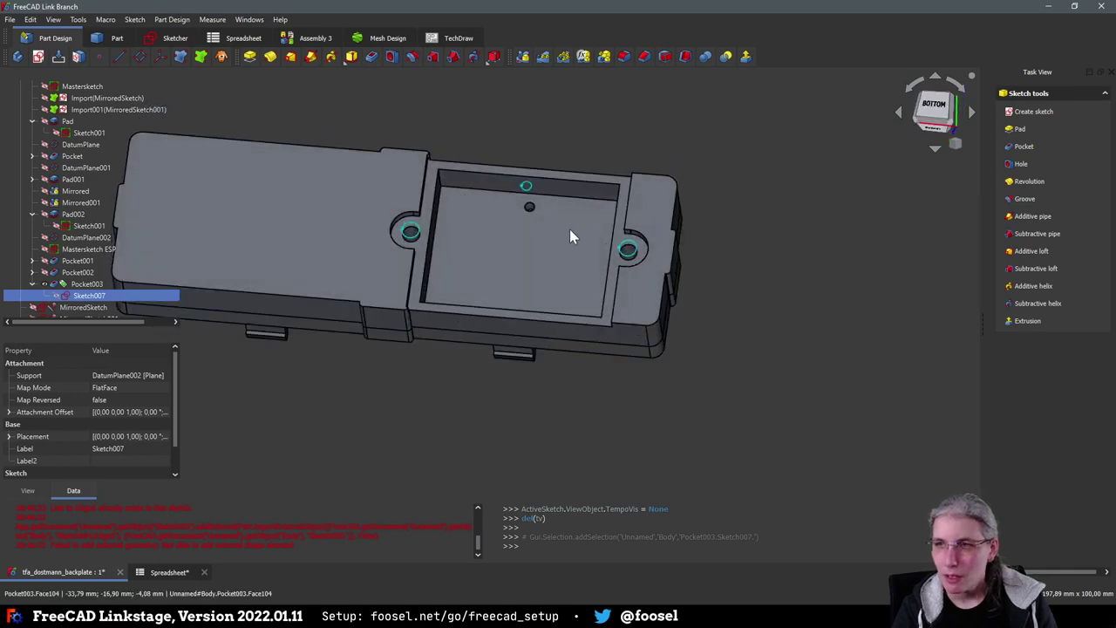
pyautogui.moveTo(590, 426)
pyautogui.mouseDown(button='middle')
pyautogui.moveTo(565, 462)
pyautogui.moveTo(451, 386)
pyautogui.moveTo(665, 367)
pyautogui.moveTo(665, 334)
pyautogui.moveTo(543, 408)
pyautogui.moveTo(526, 403)
pyautogui.mouseUp(button='middle')
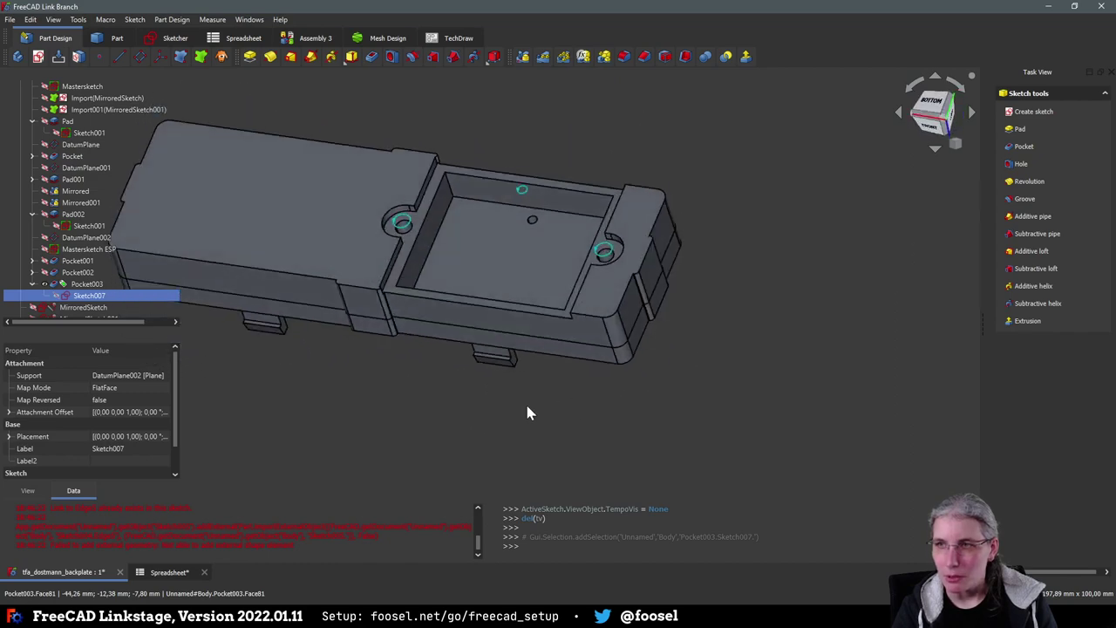
pyautogui.click(576, 368)
# Save the backplate document and review the part from below and the sides
pyautogui.hotkey('ctrl', 's')
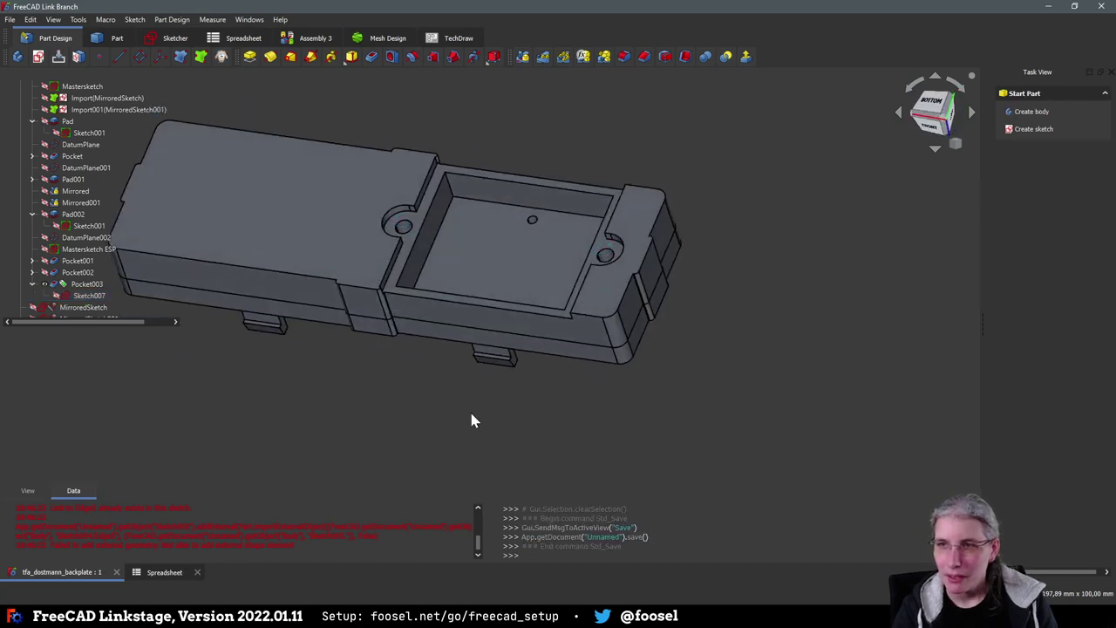
pyautogui.moveTo(471, 419); pyautogui.dragTo(671, 179, button='middle')
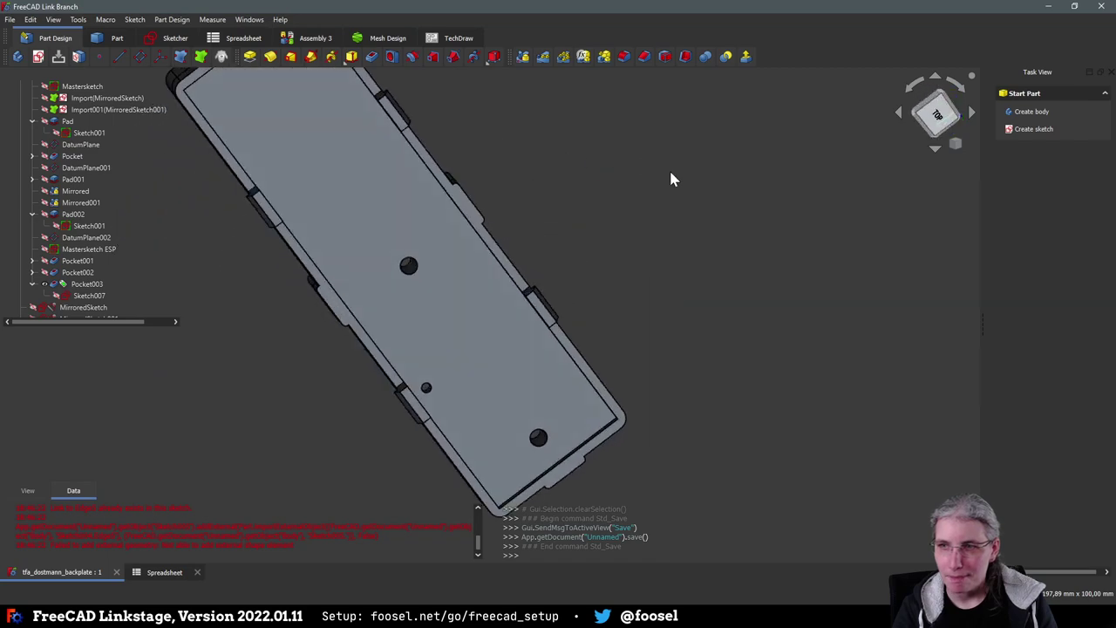
pyautogui.moveTo(598, 179); pyautogui.dragTo(304, 259, button='middle')
pyautogui.moveTo(645, 346); pyautogui.dragTo(590, 369, button='middle')
pyautogui.moveTo(604, 250); pyautogui.dragTo(328, 362, button='middle')
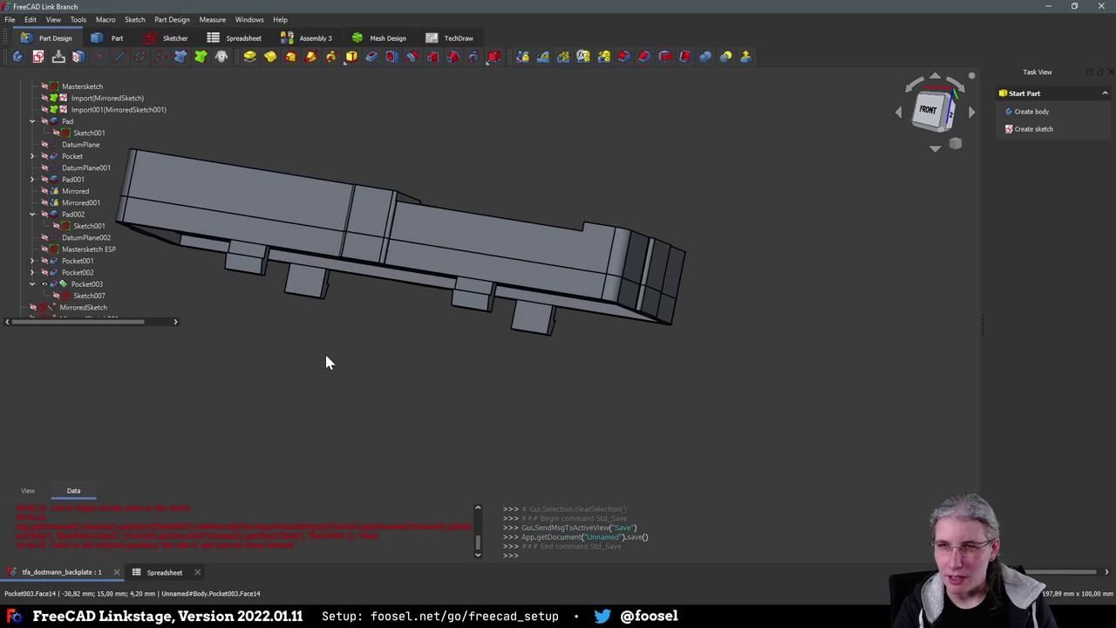
pyautogui.scroll(2, 74, 179)
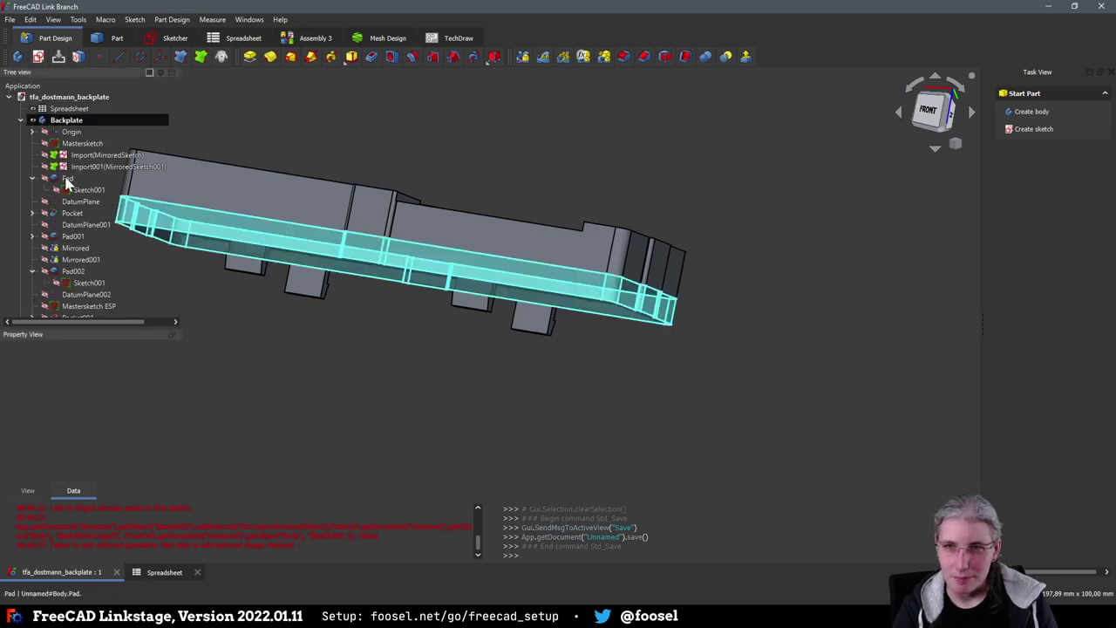
pyautogui.click(68, 179)
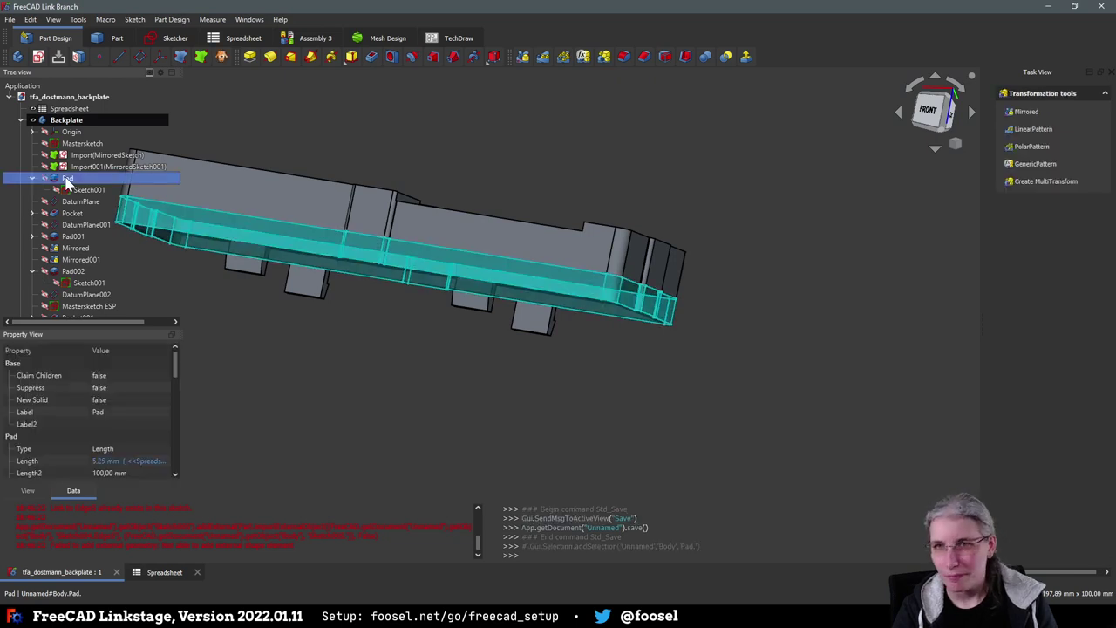
pyautogui.doubleClick(67, 179)
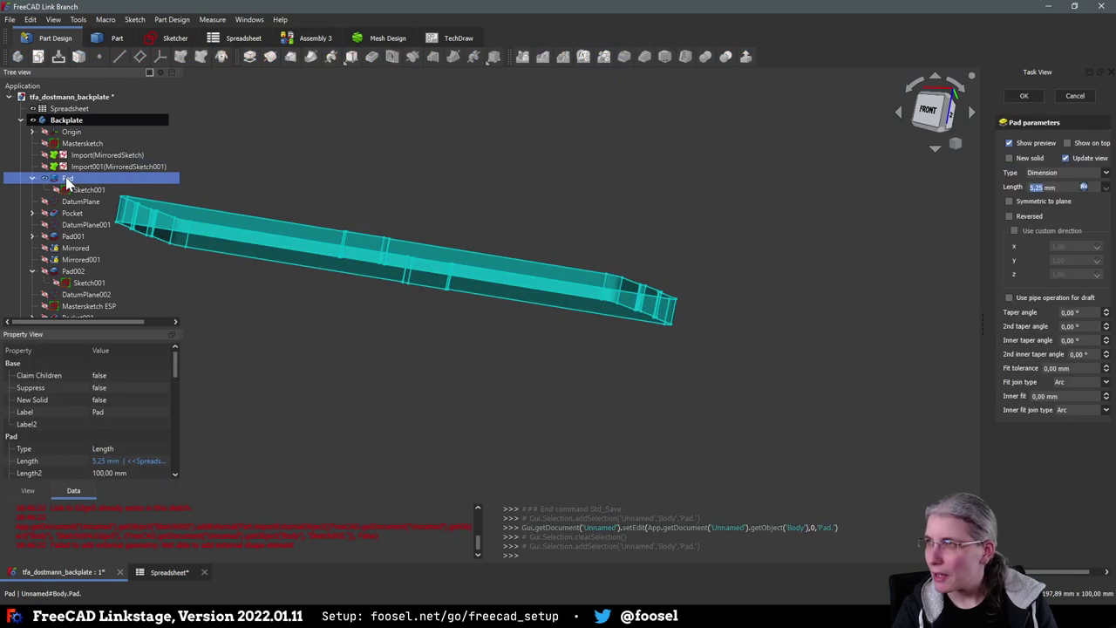
pyautogui.click(1076, 97)
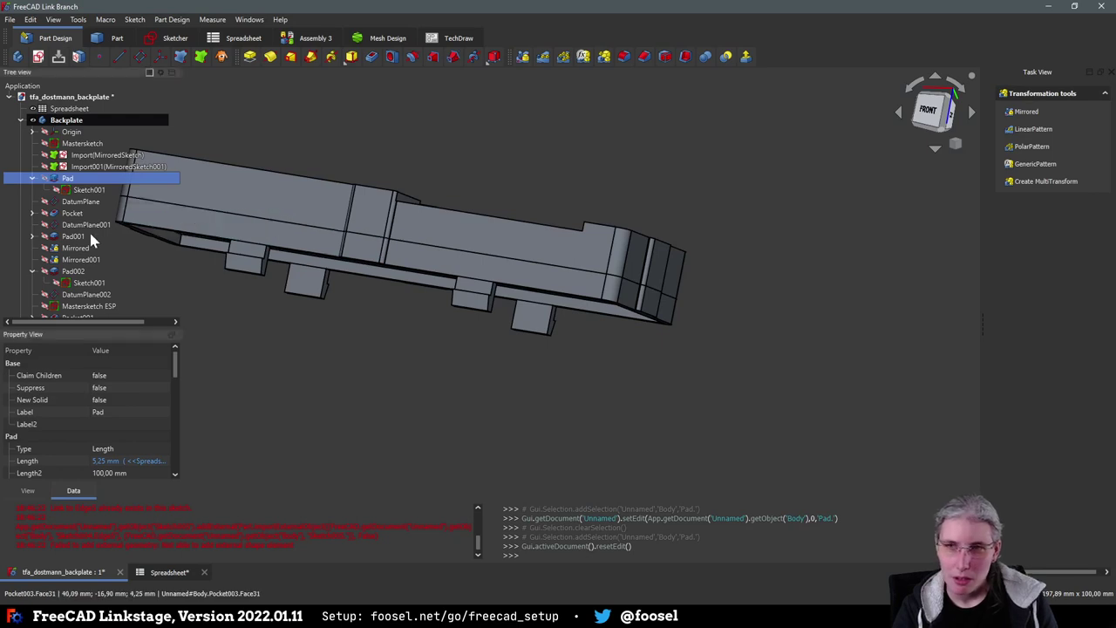
pyautogui.scroll(-2, 74, 248)
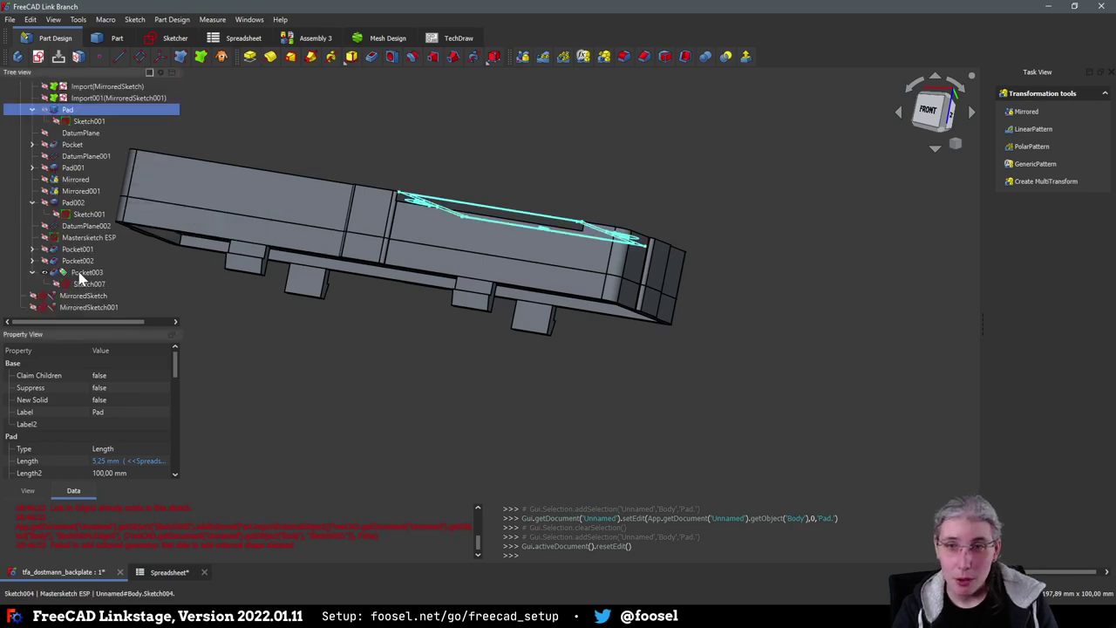
pyautogui.doubleClick(74, 202)
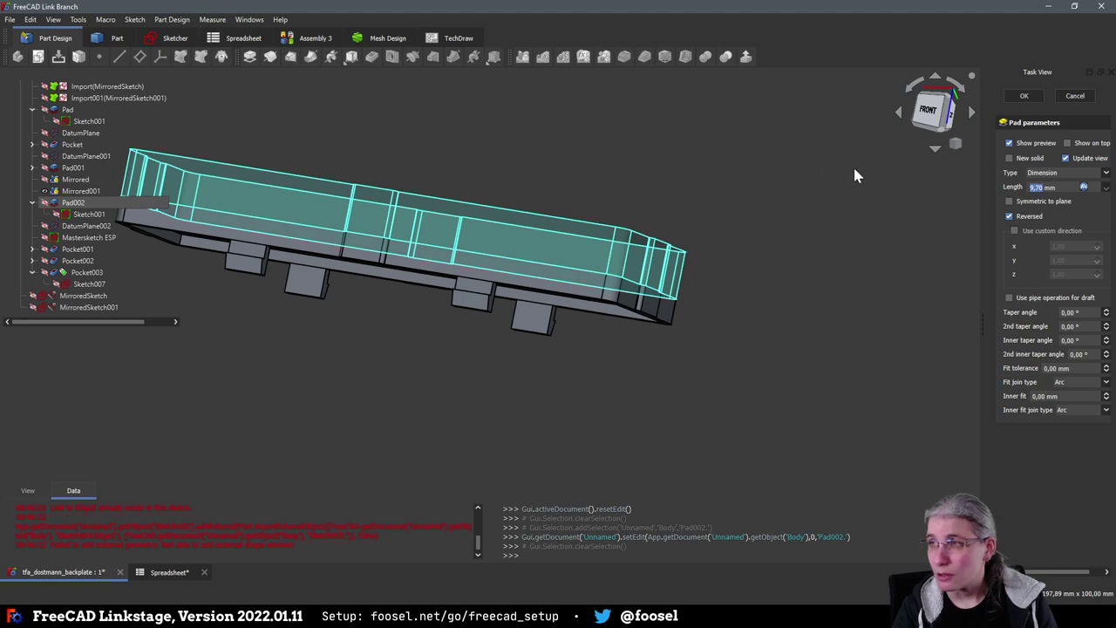
pyautogui.click(1074, 96)
pyautogui.moveTo(349, 356); pyautogui.dragTo(279, 424, button='middle')
pyautogui.moveTo(476, 428); pyautogui.dragTo(462, 446, button='middle')
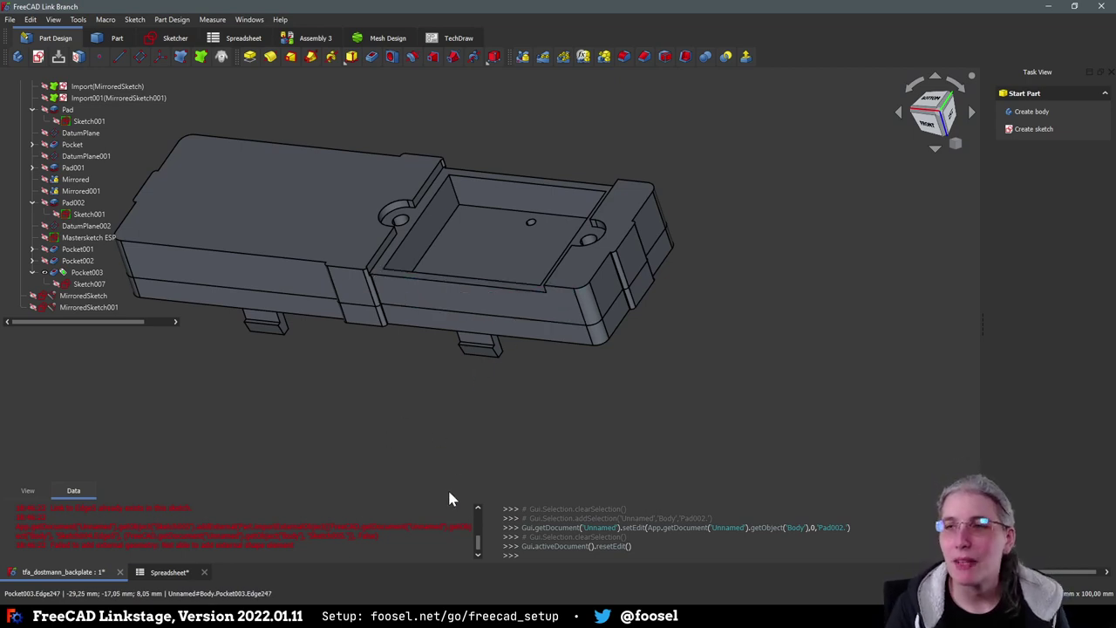
# Create a new sketch attached to the XY_Plane
pyautogui.moveTo(287, 498); pyautogui.dragTo(343, 366, button='middle')
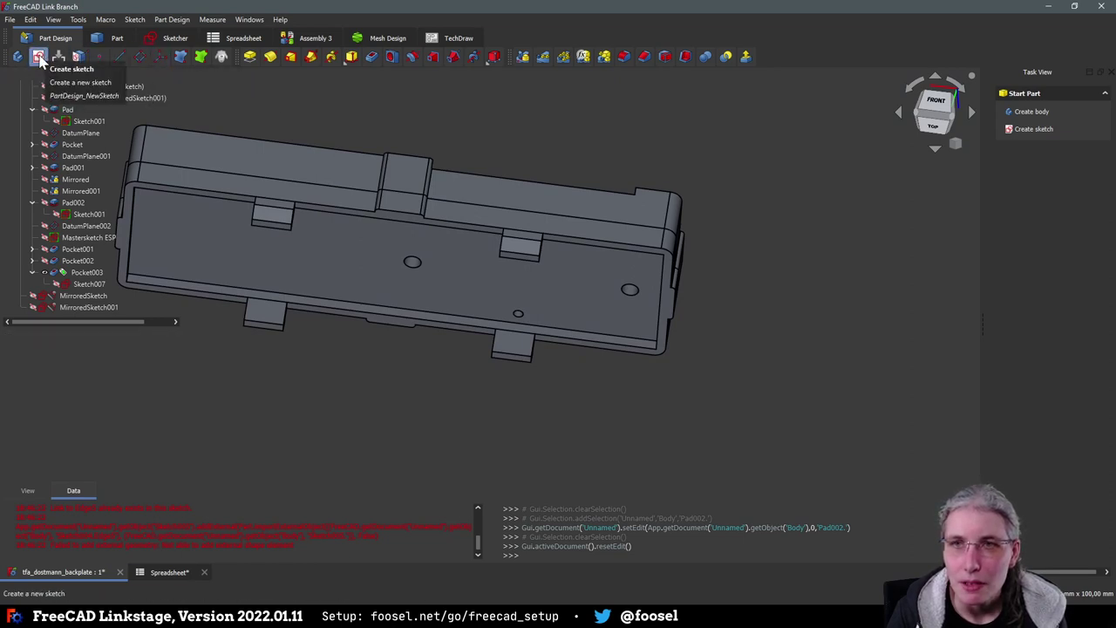
pyautogui.click(40, 59)
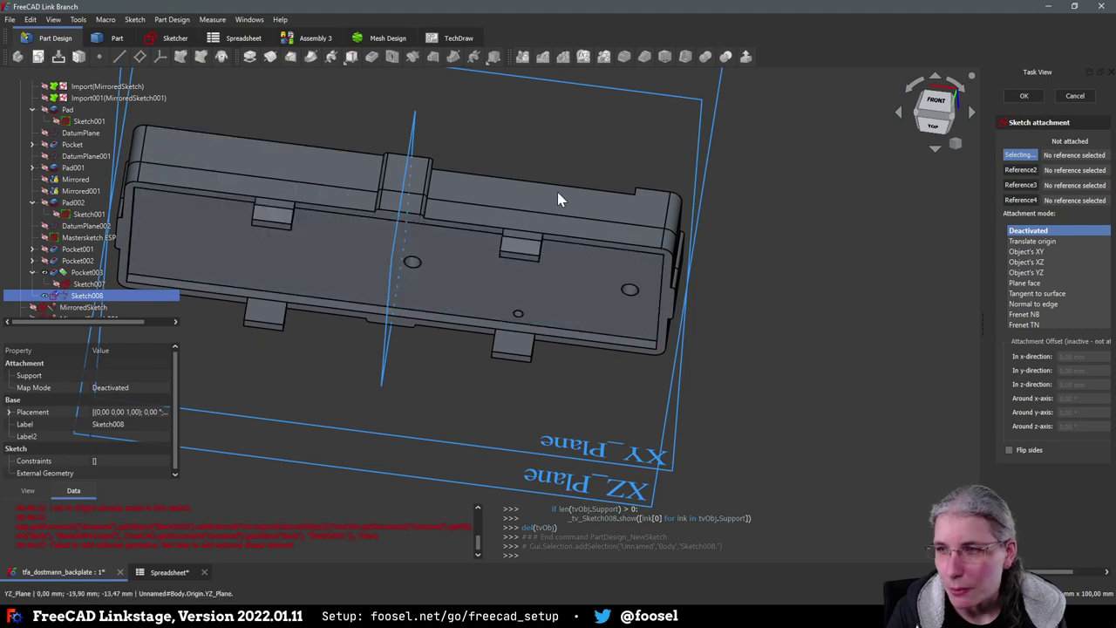
pyautogui.click(672, 473)
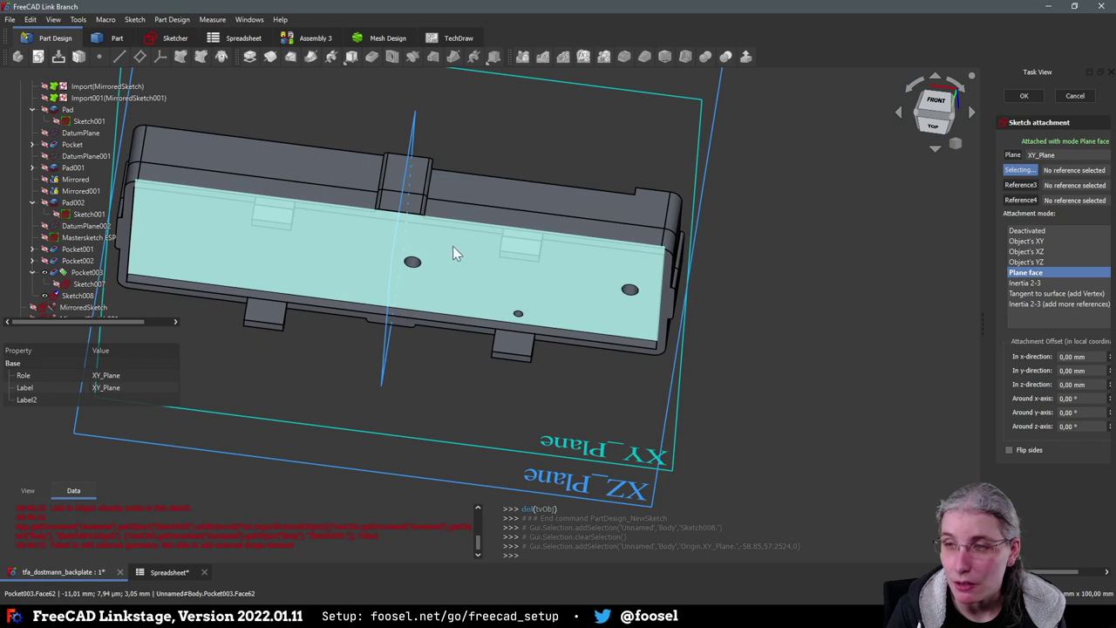
# Set the z offset to <<Spreadsheet>>.plate_thickness (5,25 mm) and confirm the attachment
pyautogui.click(1089, 385)
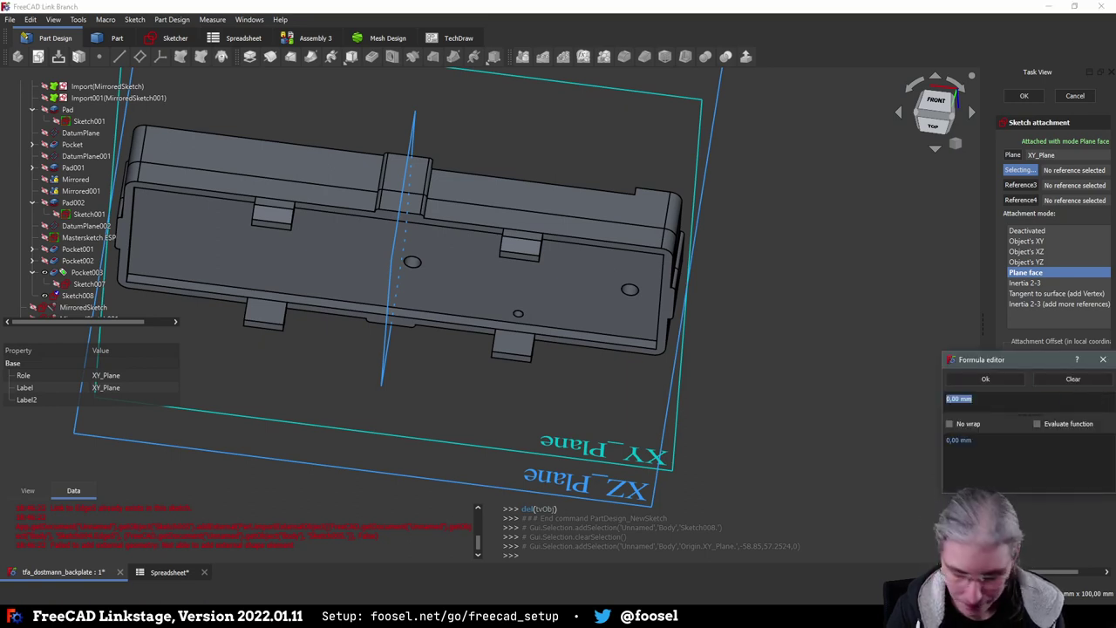
pyautogui.write('<<Spre')
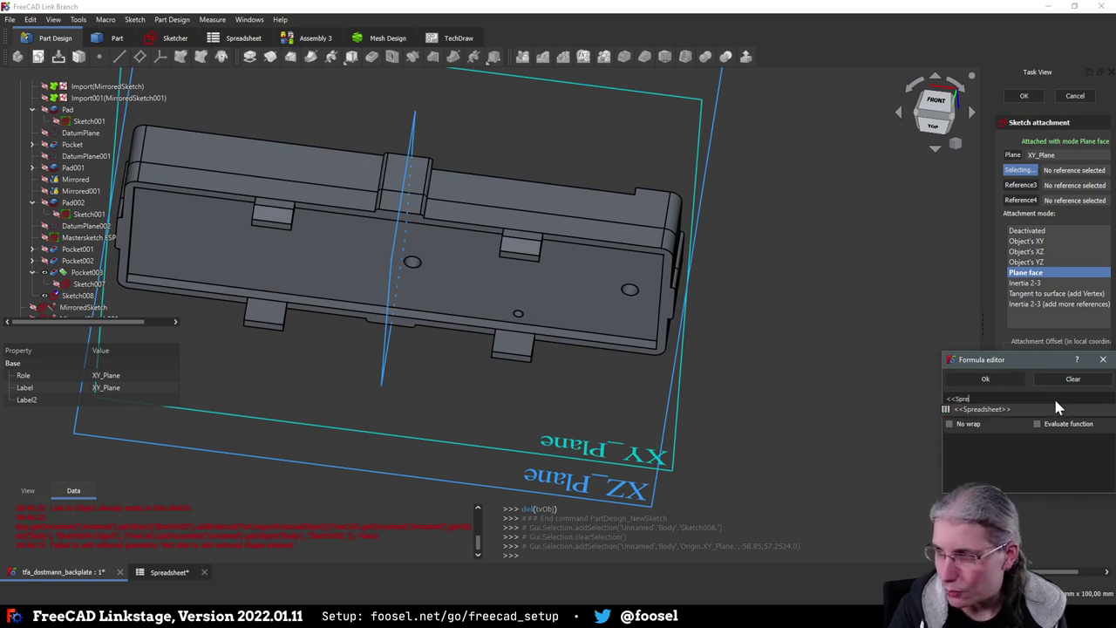
pyautogui.write('adsheet>>.')
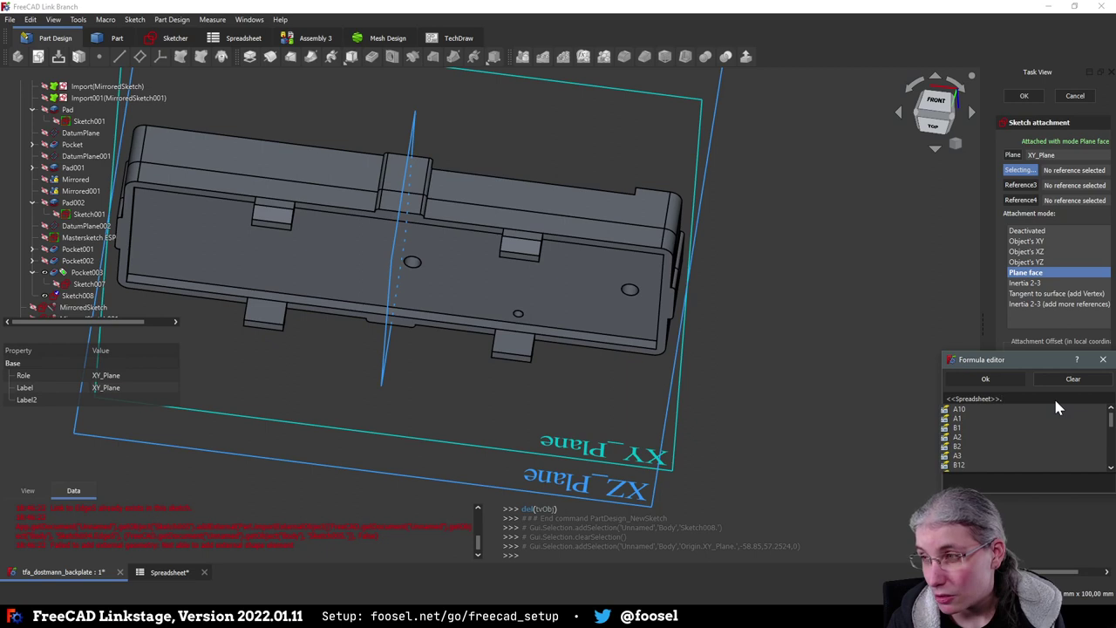
pyautogui.write('p')
pyautogui.press('Down')
pyautogui.press('Down')
pyautogui.press('Down')
pyautogui.press('Down')
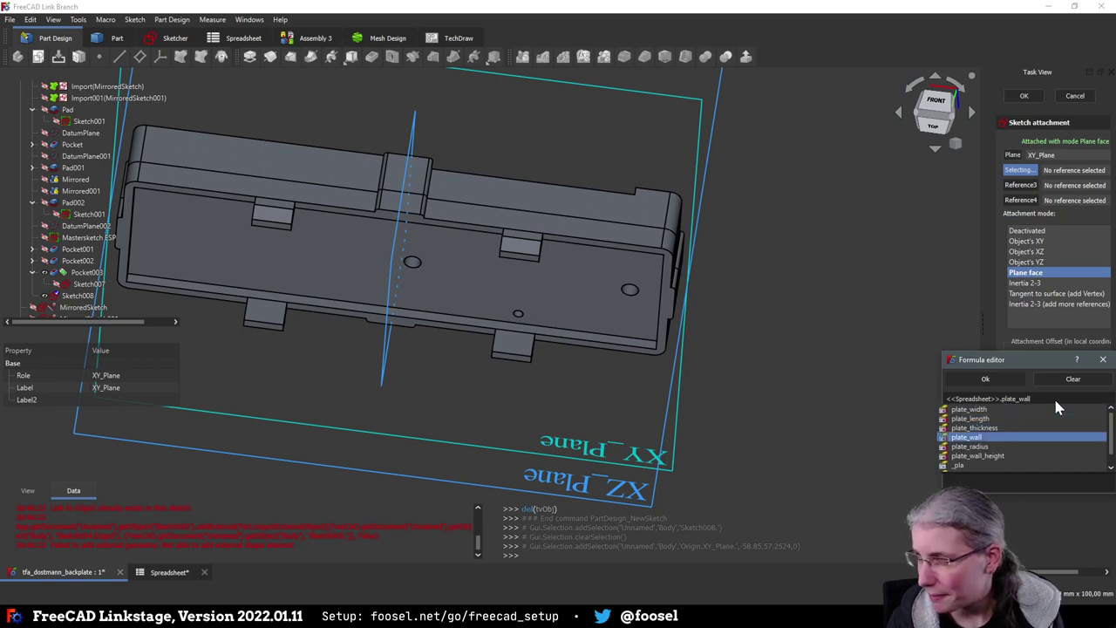
pyautogui.press('Up')
pyautogui.press('Up')
pyautogui.press('Down')
pyautogui.press('Down')
pyautogui.press('Down')
pyautogui.press('Down')
pyautogui.press('Up')
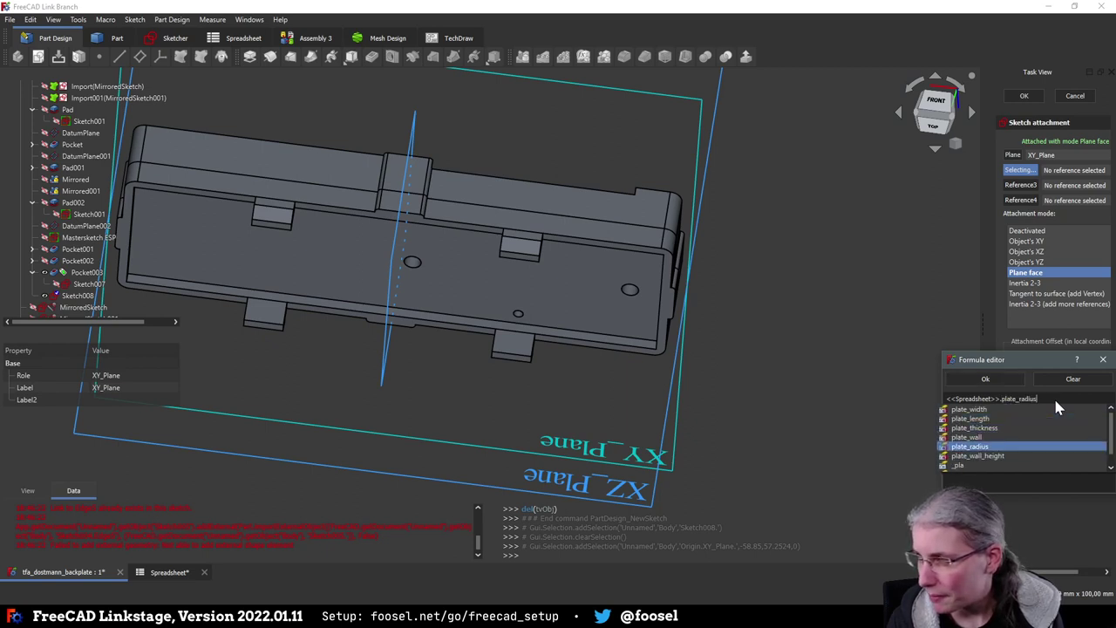
pyautogui.press('Up')
pyautogui.press('Up')
pyautogui.press('Up')
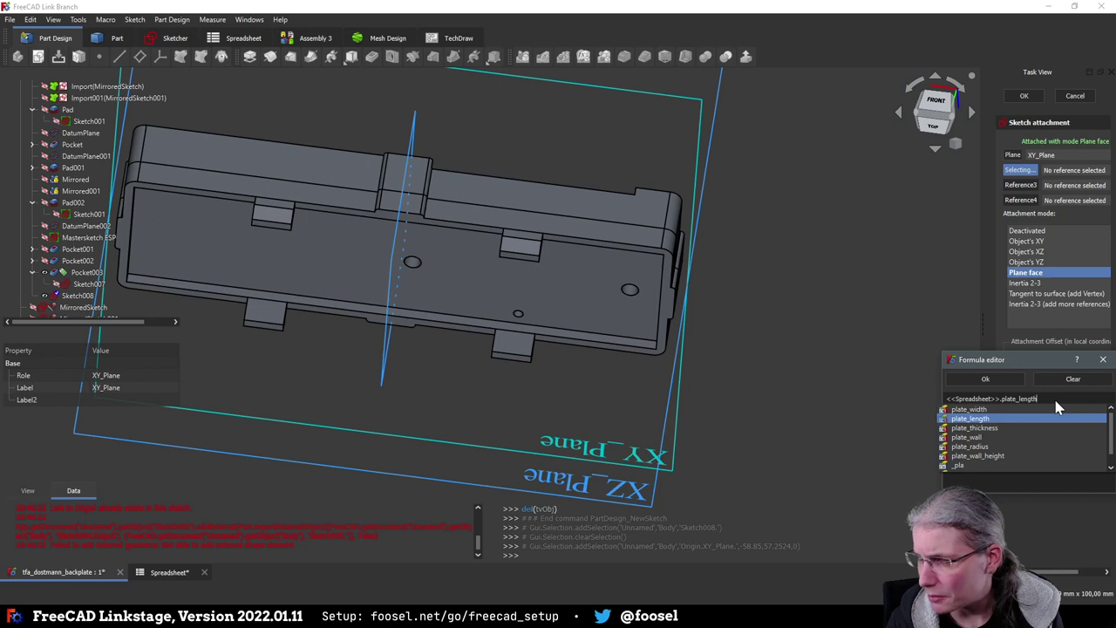
pyautogui.press('Up')
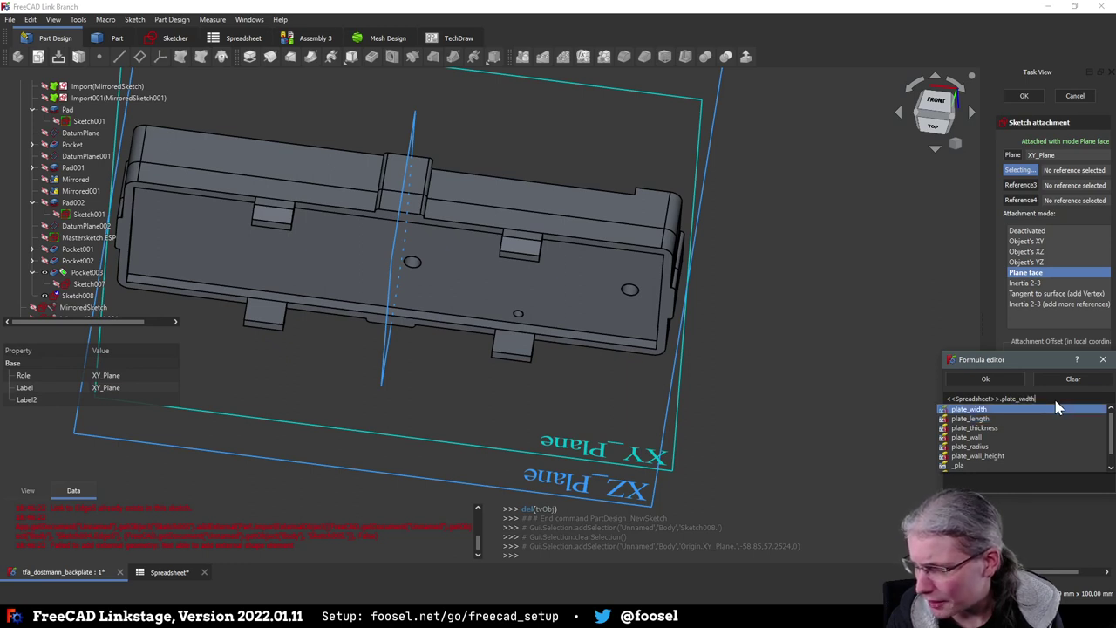
pyautogui.press('Down')
pyautogui.press('Down')
pyautogui.press('Return')
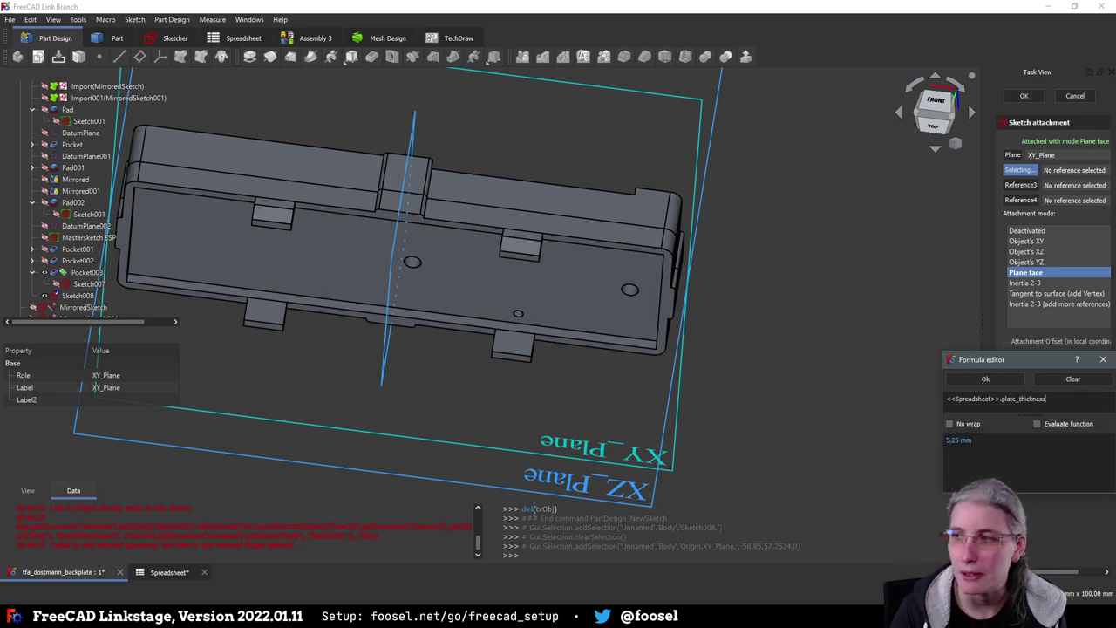
pyautogui.click(967, 382)
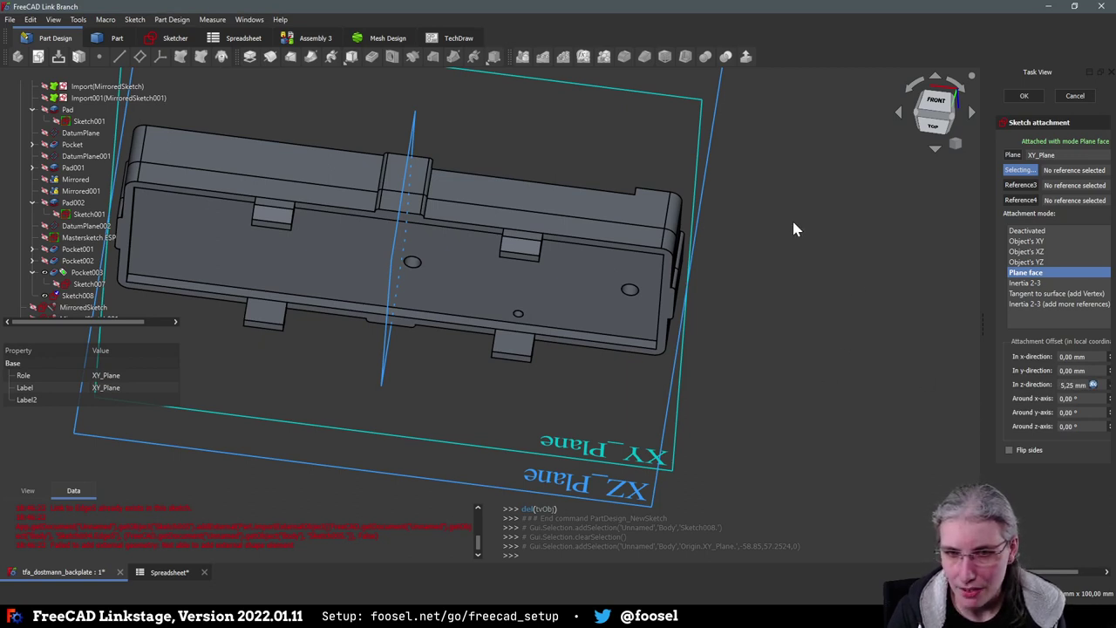
pyautogui.click(1039, 97)
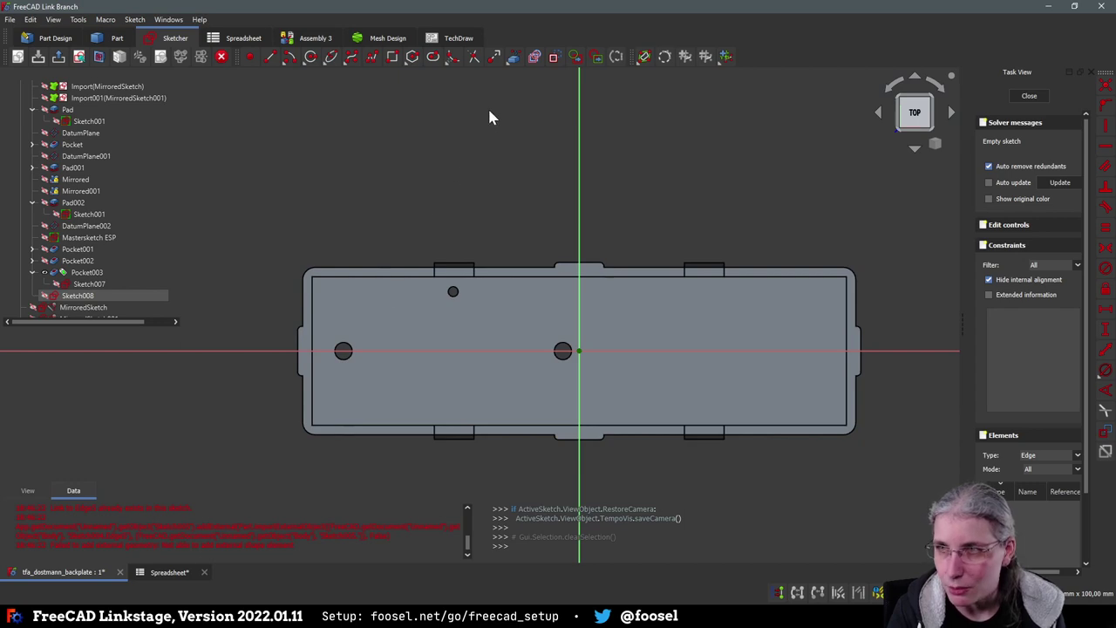
# Switch to construction geometry, hide Pocket003 and show Mastersketch ESP
pyautogui.click(555, 57)
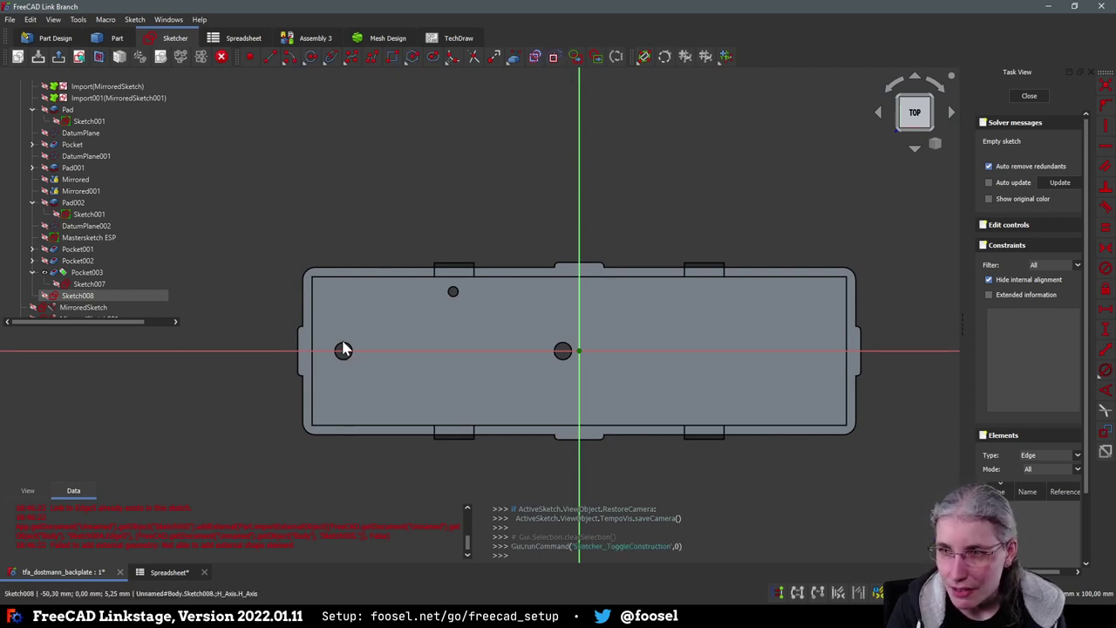
pyautogui.click(512, 56)
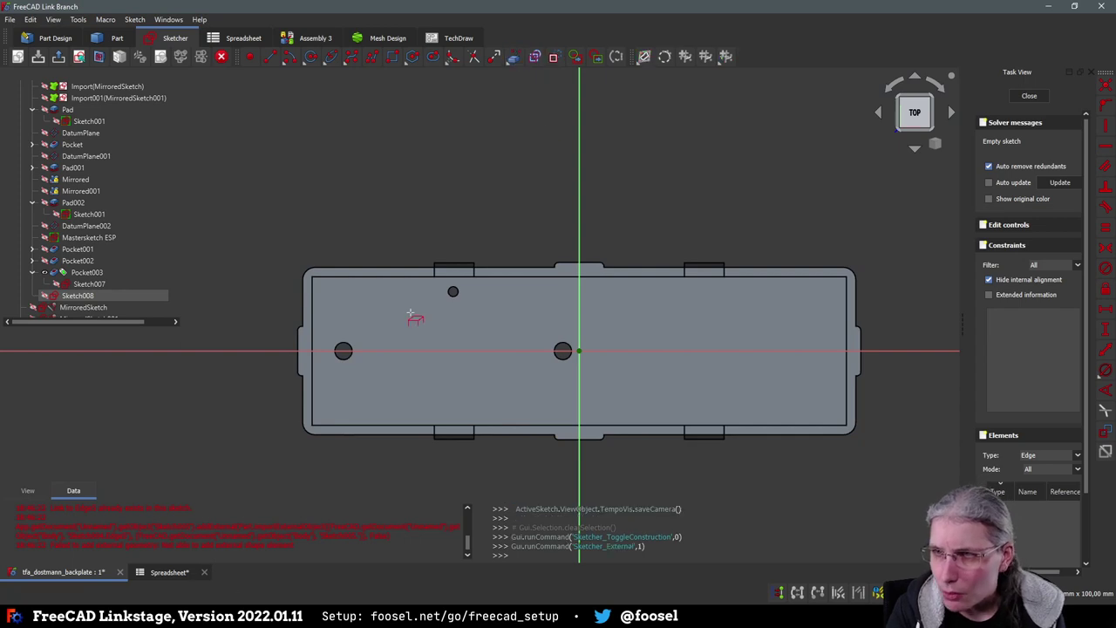
pyautogui.click(334, 343)
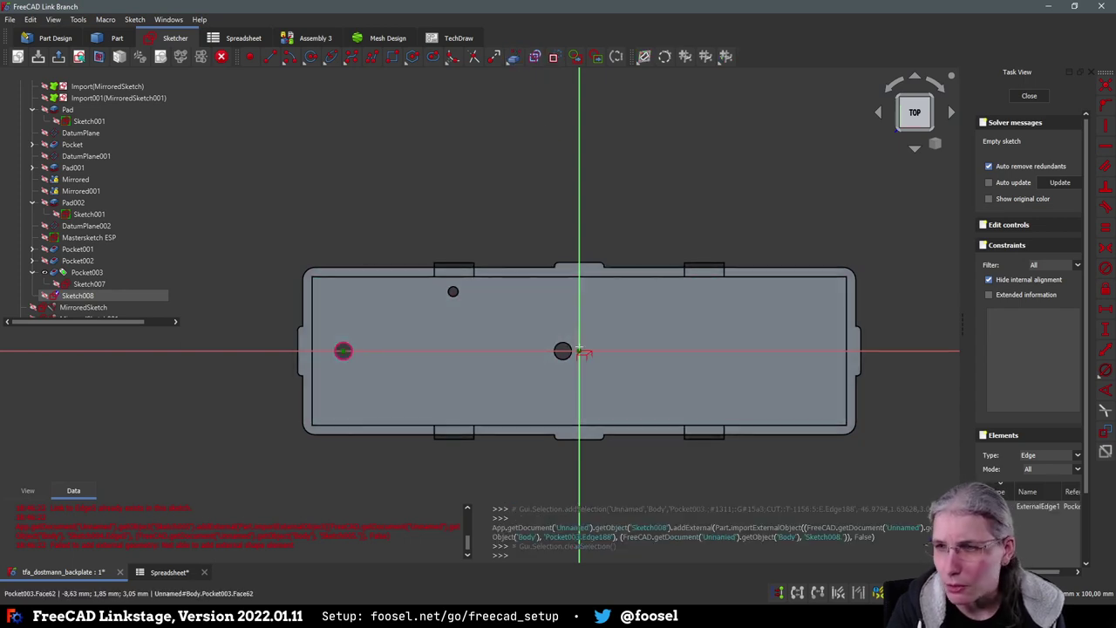
pyautogui.hotkey('ctrl', 'z')
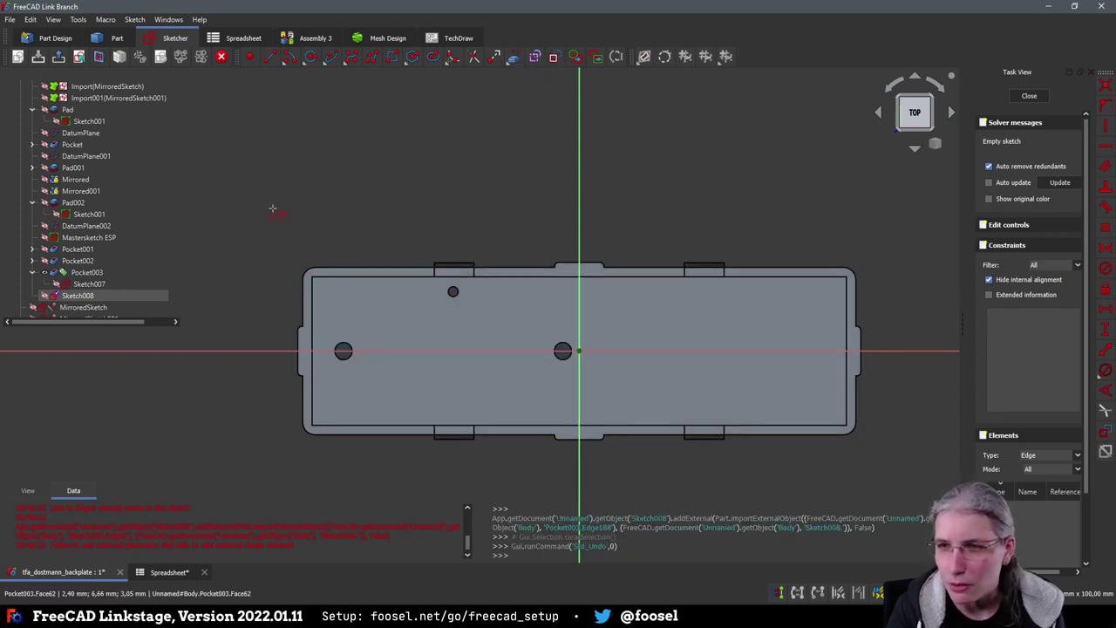
pyautogui.rightClick(99, 220)
pyautogui.click(45, 274)
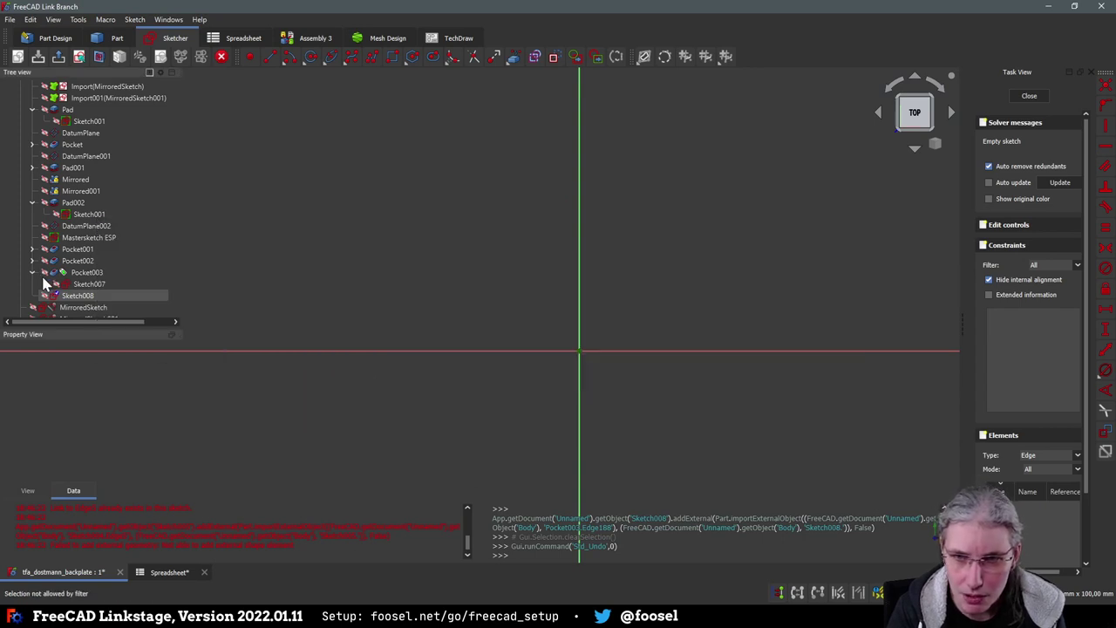
pyautogui.click(45, 237)
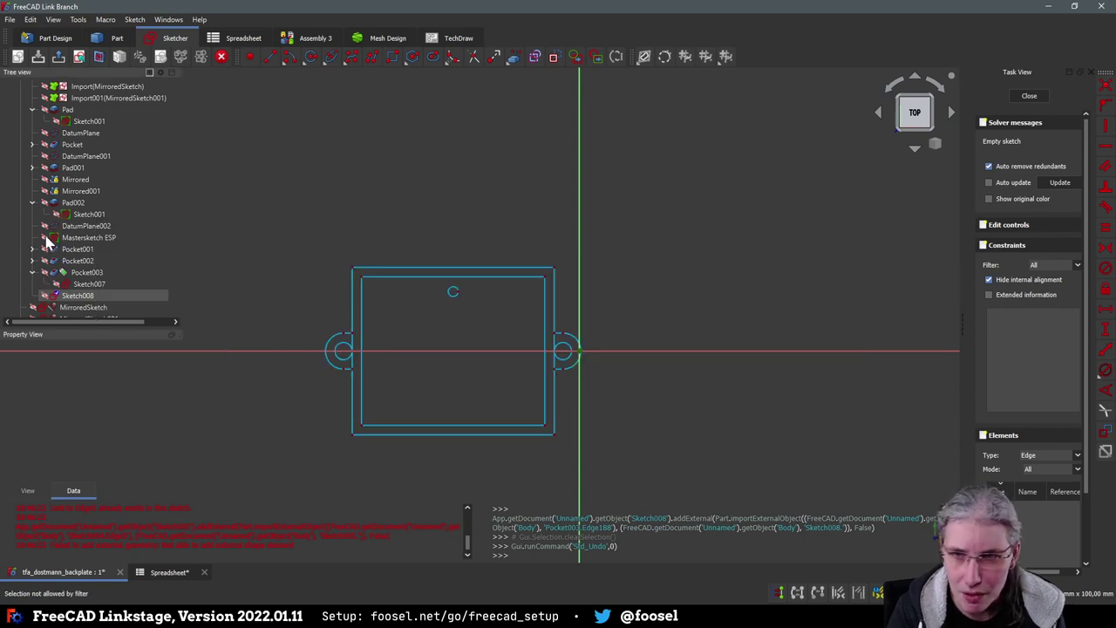
# Link the left and right side screw holes as external geometry, then hide Mastersketch ESP
pyautogui.click(515, 57)
pyautogui.click(341, 350)
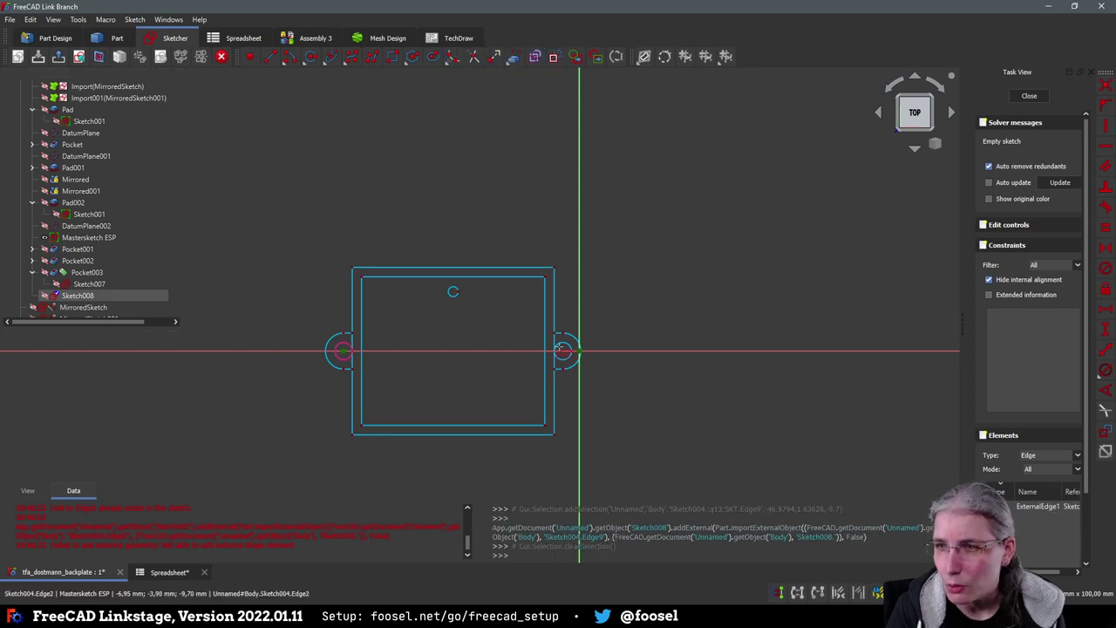
pyautogui.click(562, 349)
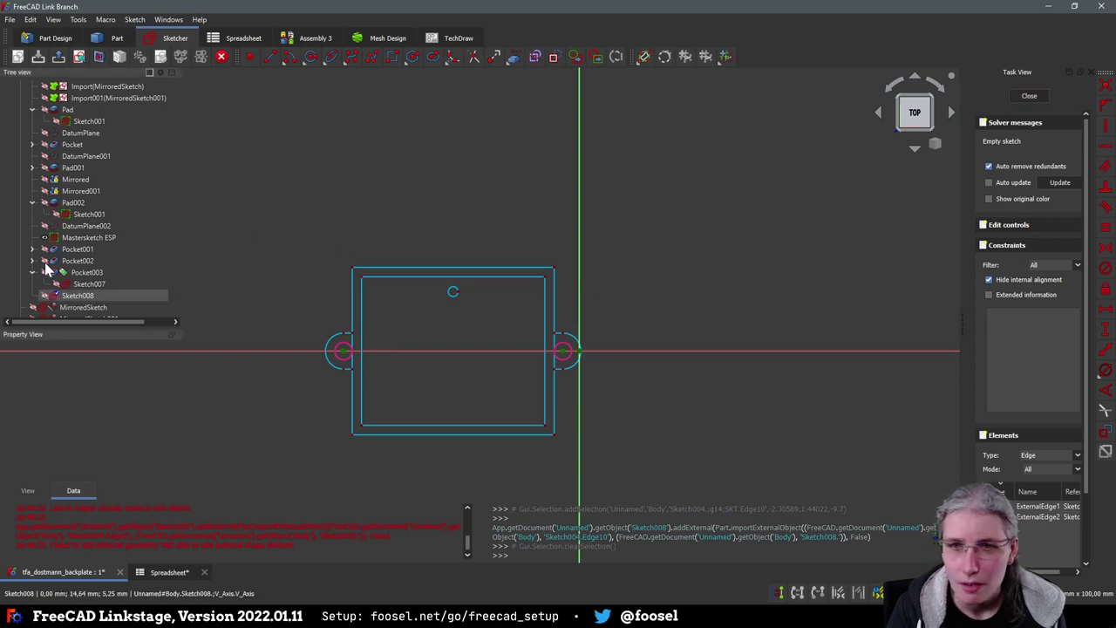
pyautogui.scroll(-1, 74, 279)
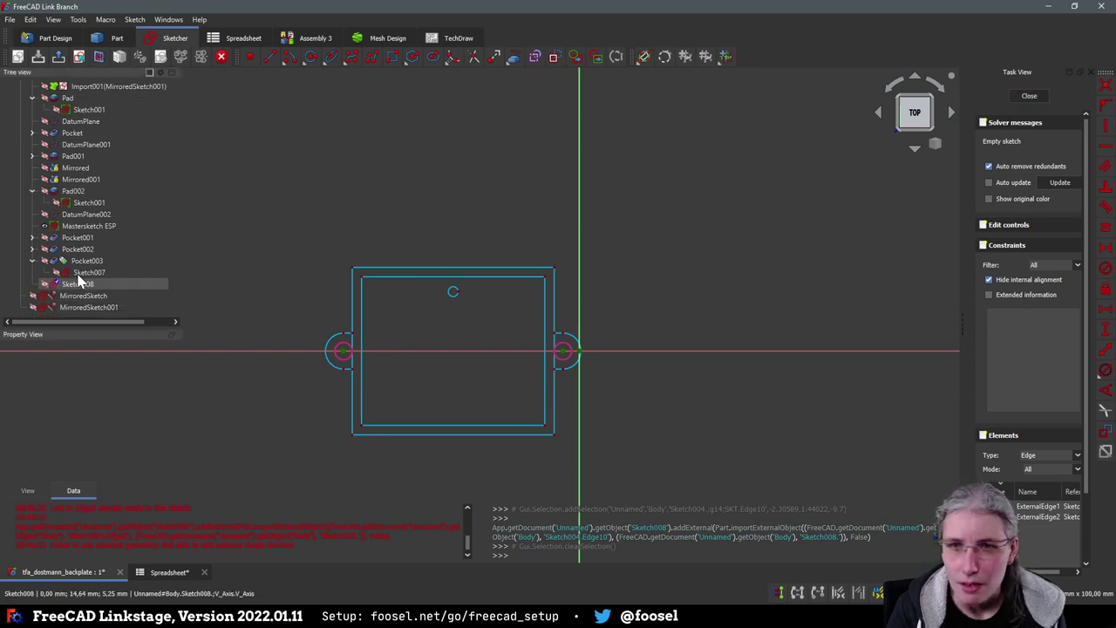
pyautogui.click(45, 226)
pyautogui.scroll(4, 381, 393)
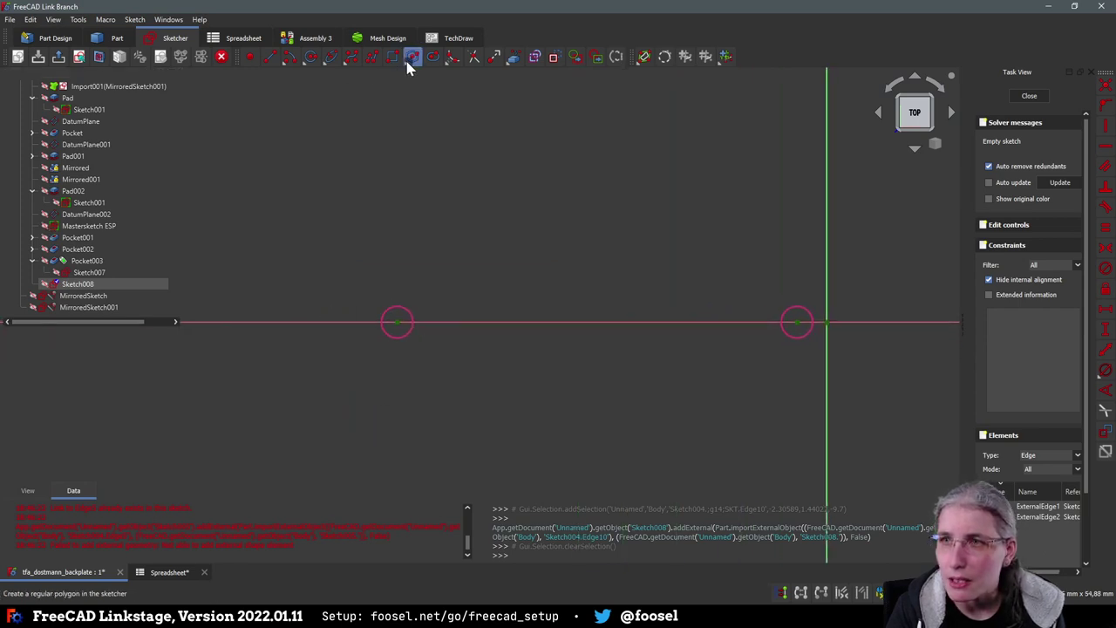
pyautogui.click(552, 58)
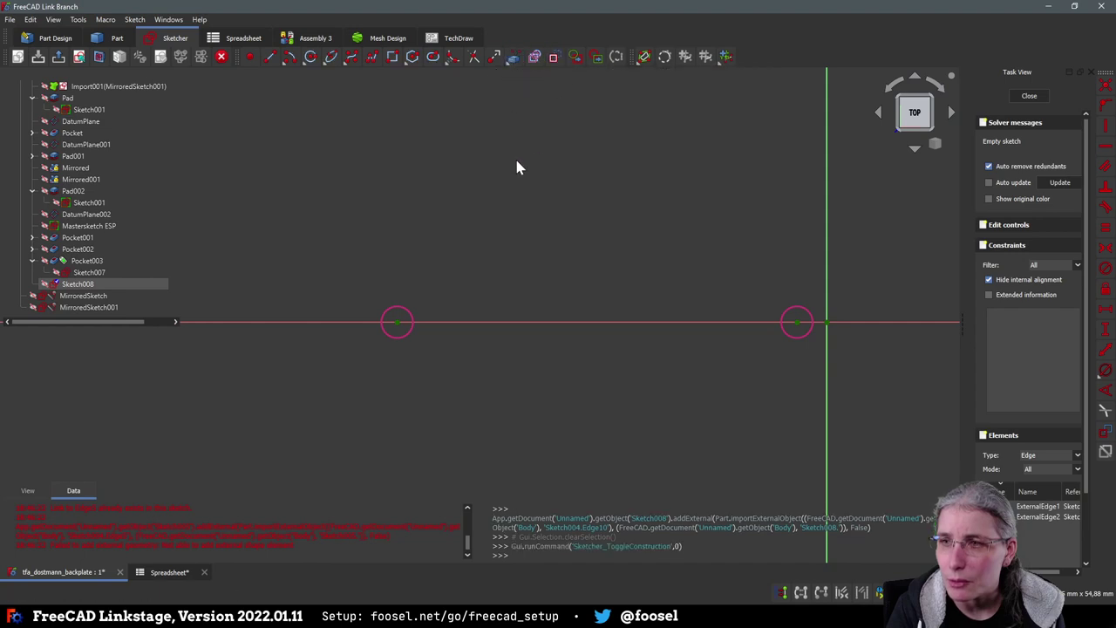
# Draw a regular hexagon centred on the left screw hole
pyautogui.click(415, 61)
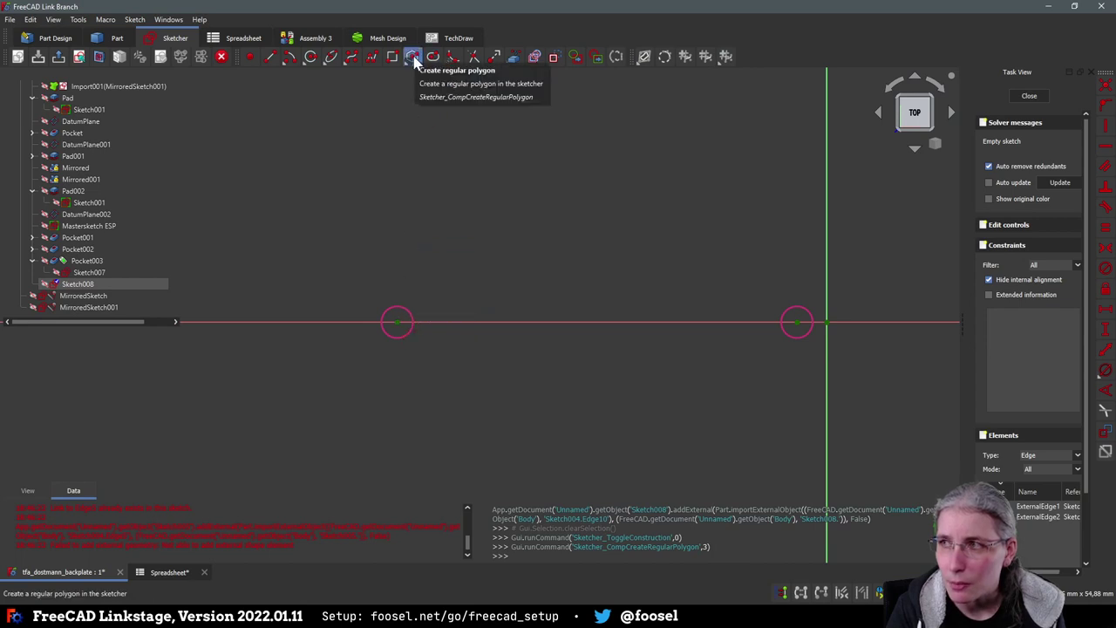
pyautogui.click(396, 322)
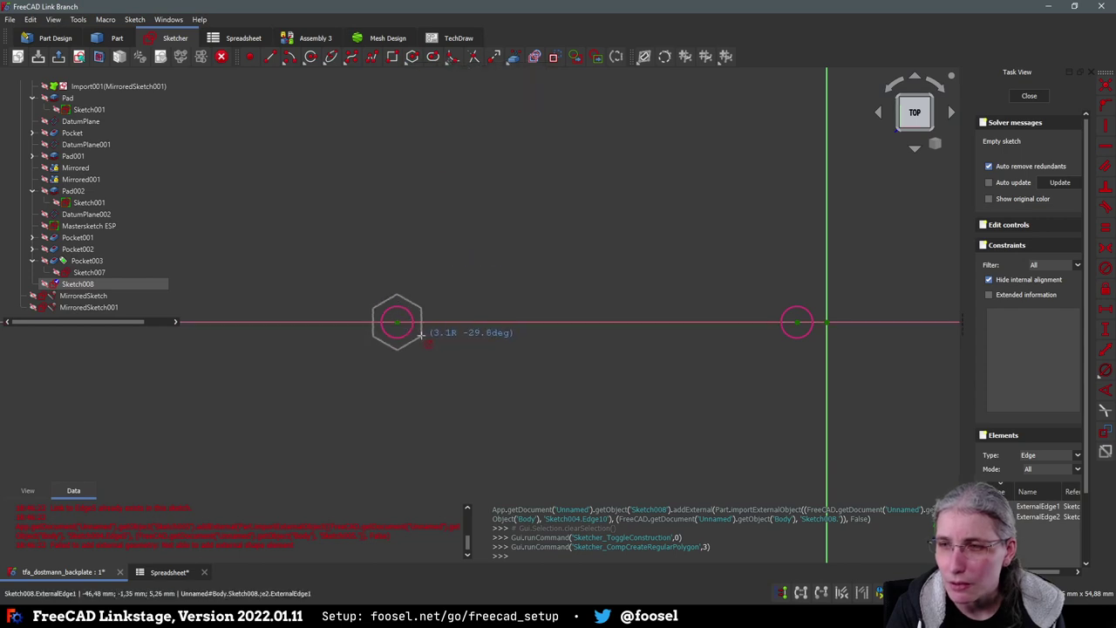
pyautogui.click(421, 334)
pyautogui.scroll(3, 408, 324)
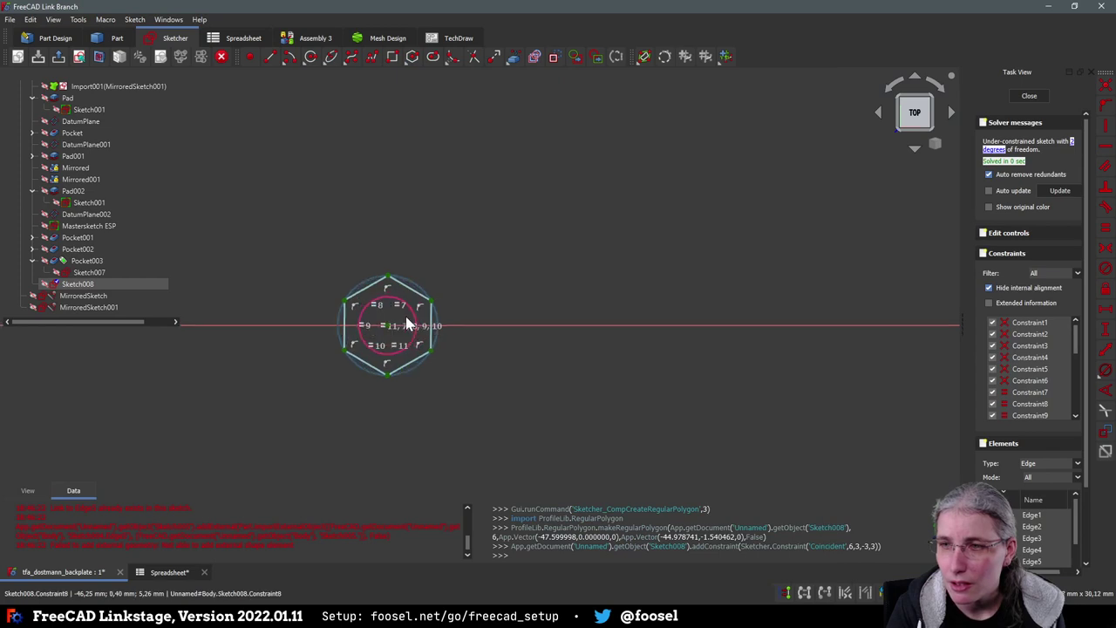
pyautogui.scroll(2, 406, 319)
# Constrain the hexagon's two top corners to a 5,7 mm horizontal distance
pyautogui.click(316, 296)
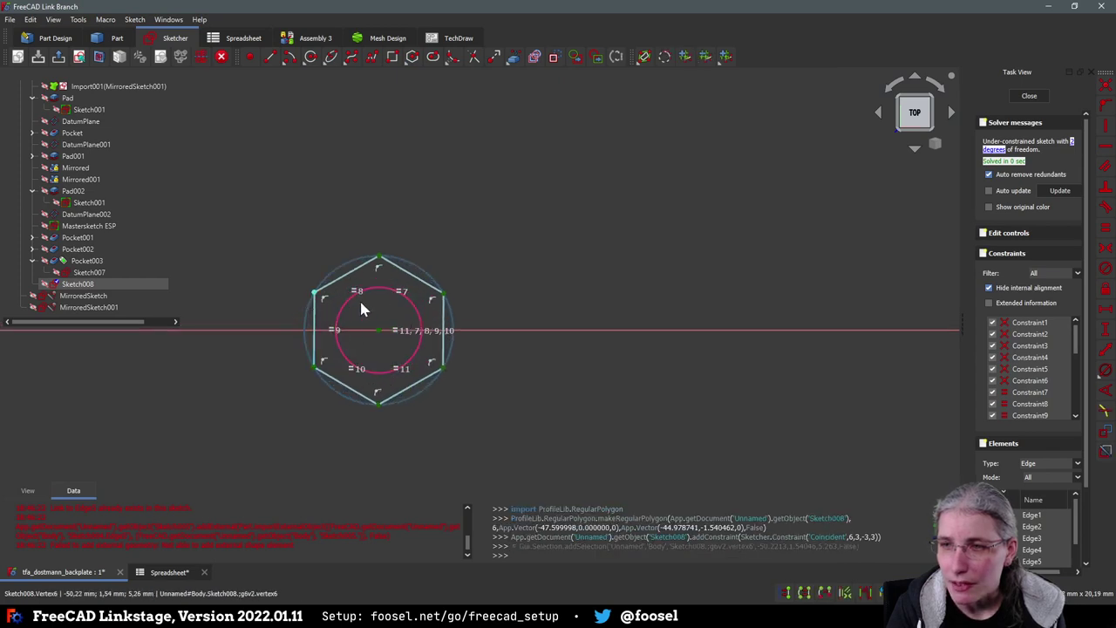
pyautogui.click(443, 294)
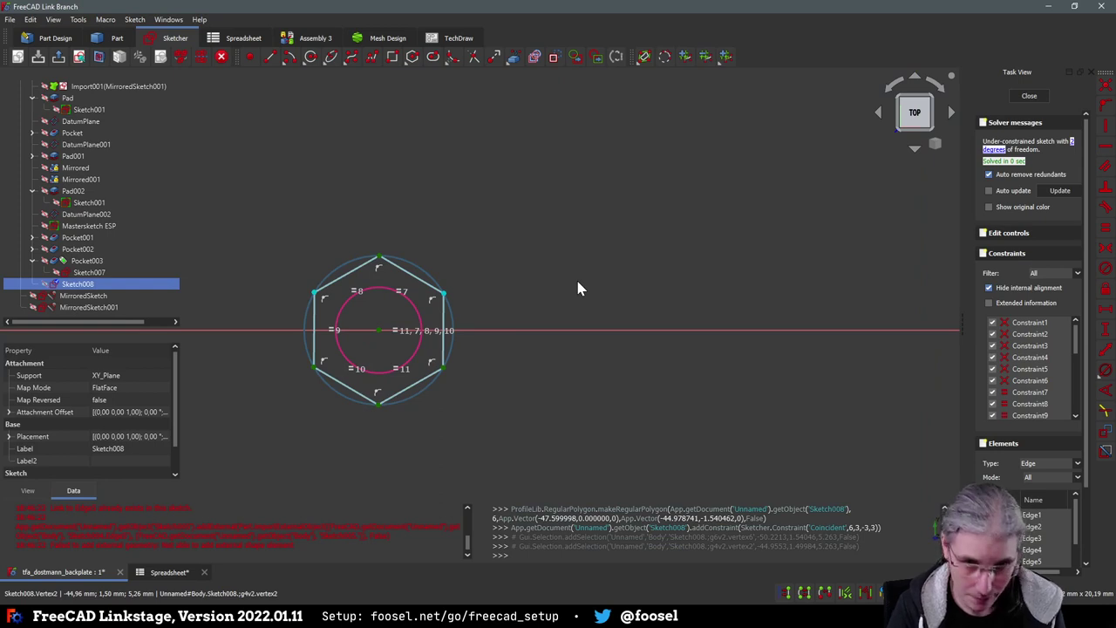
pyautogui.press('l')
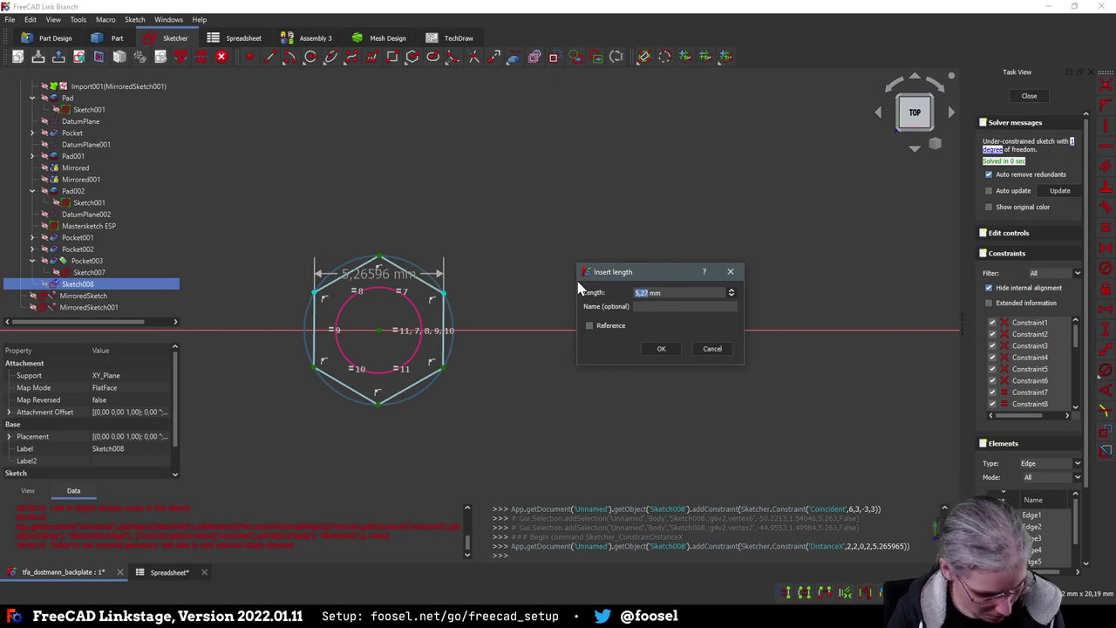
pyautogui.write('5,7')
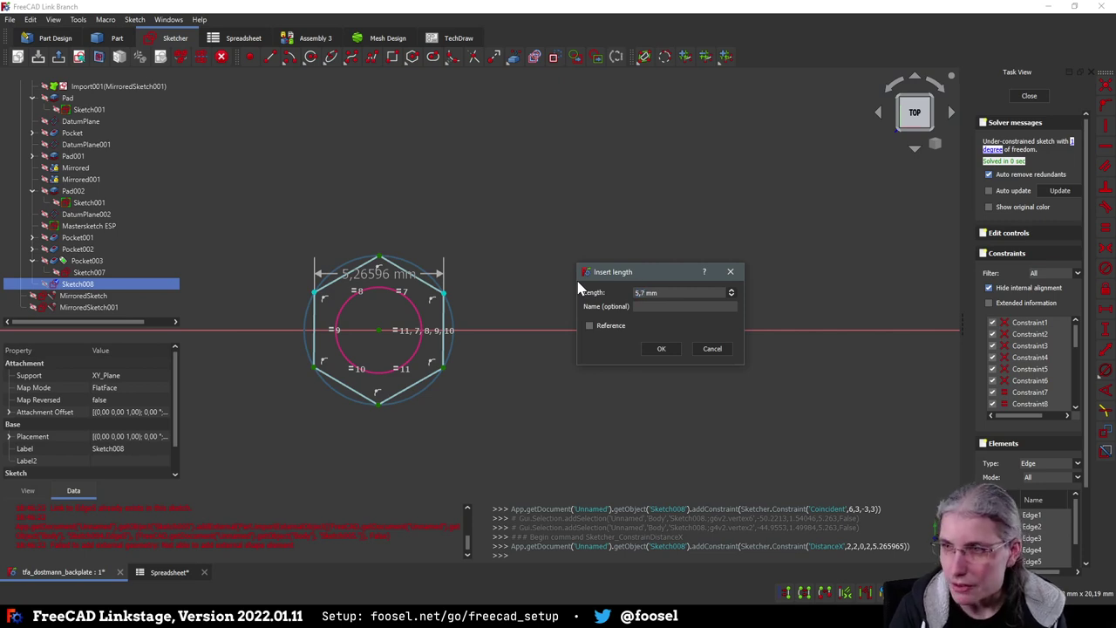
pyautogui.click(655, 348)
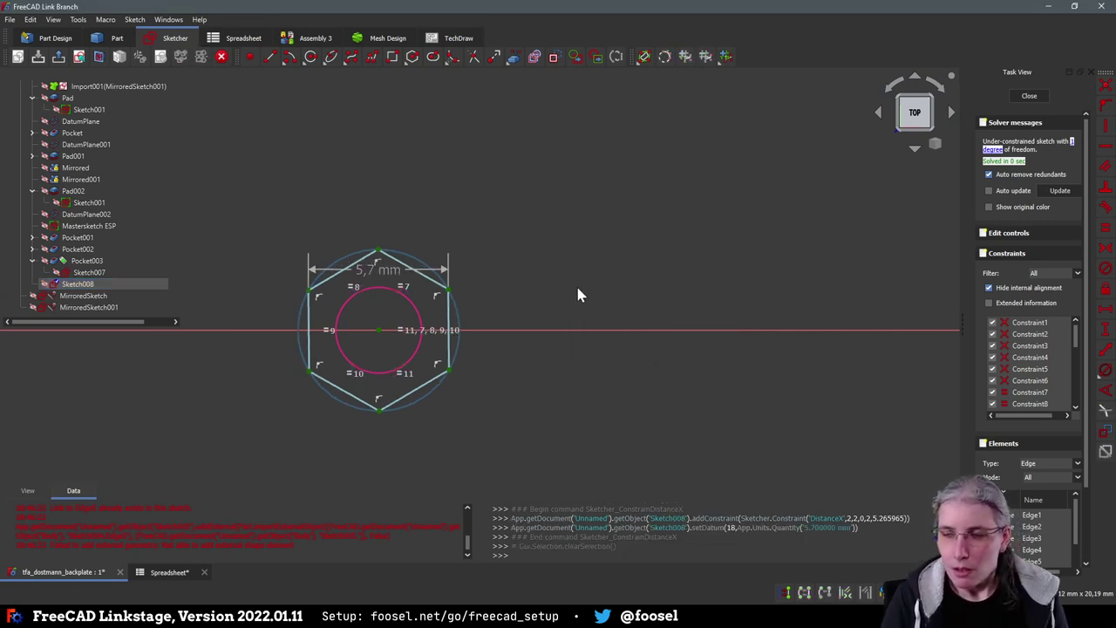
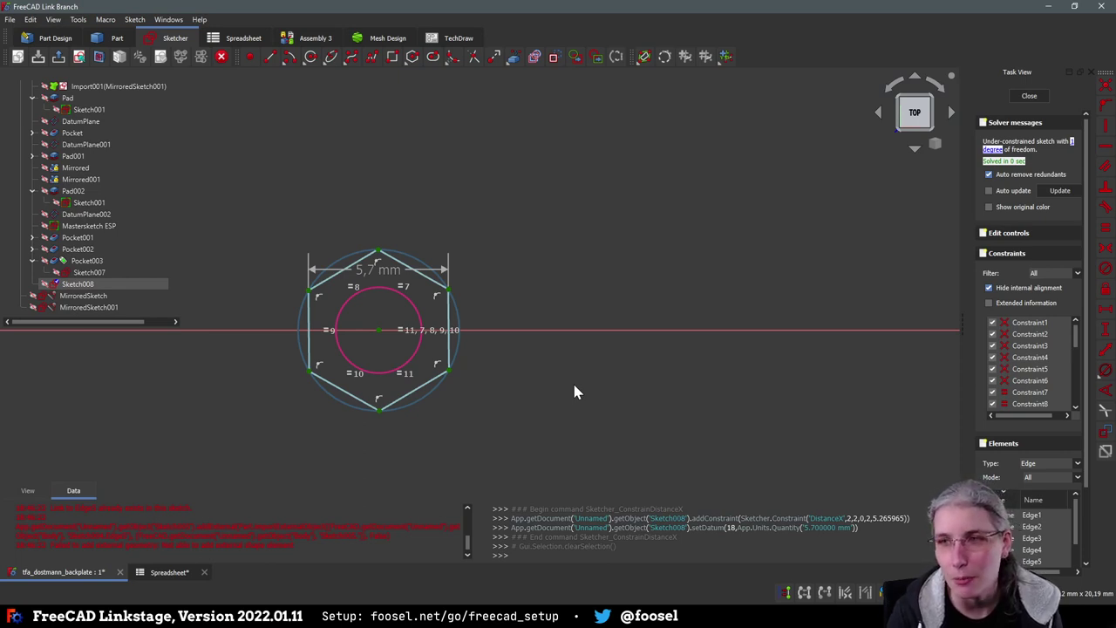
# Constrain the hexagon's right edge vertical to fully constrain Sketch008, then close it
pyautogui.click(448, 351)
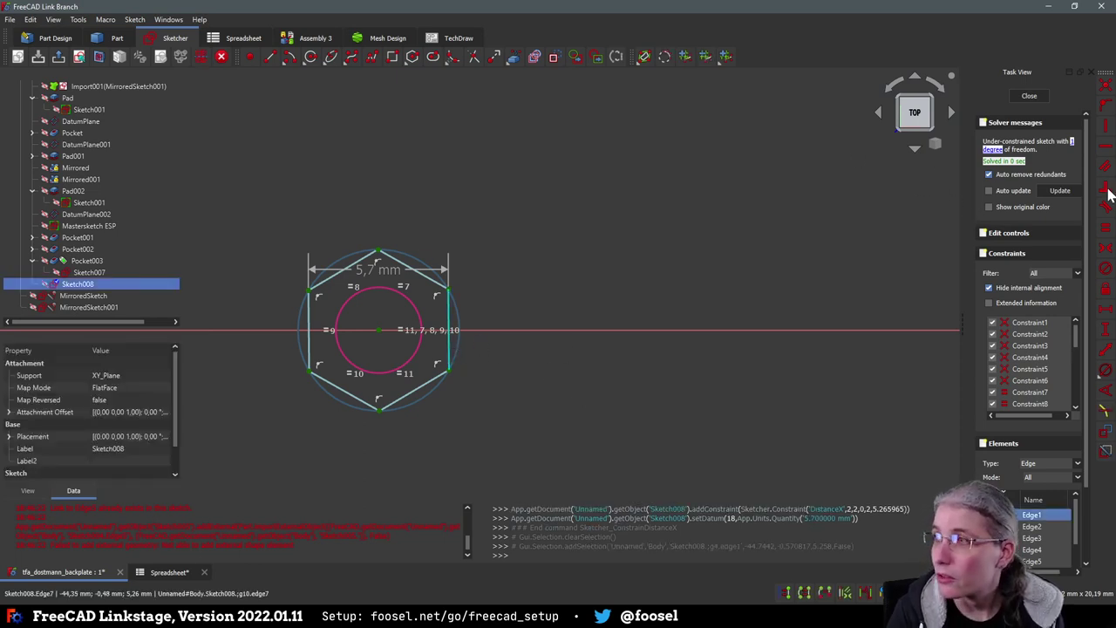
pyautogui.press('v')
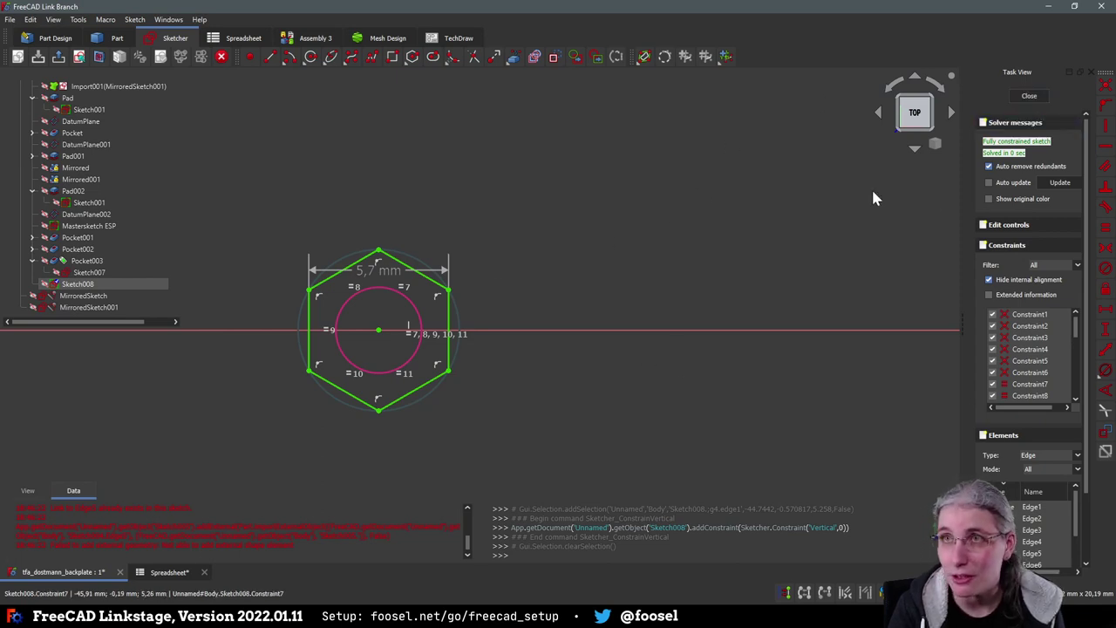
pyautogui.click(1039, 103)
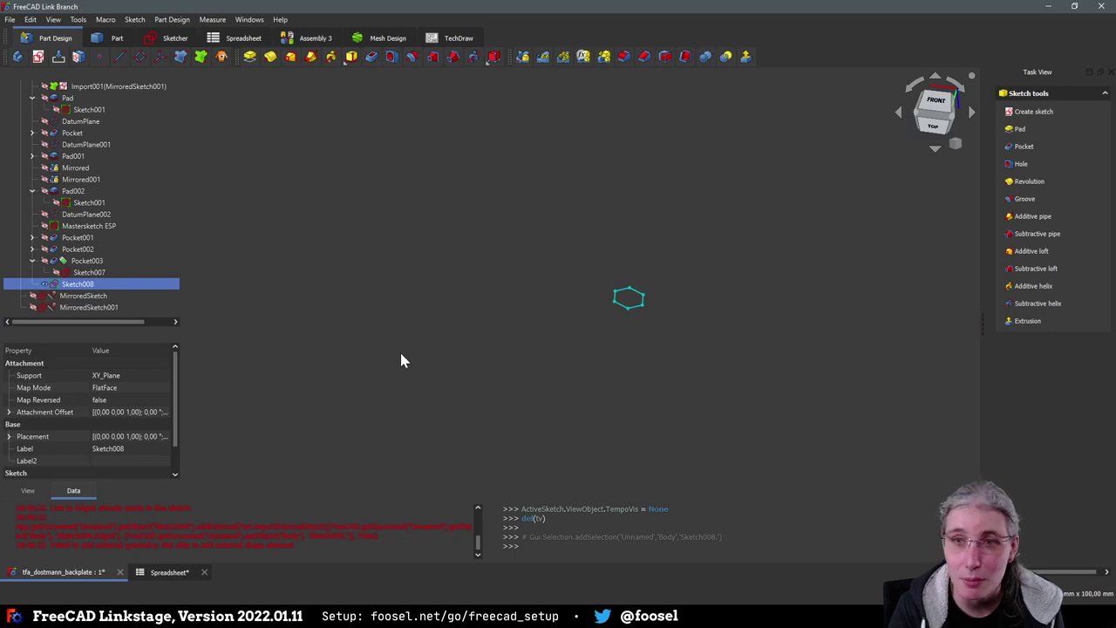
# Show the backplate body and check from above that the Sketch008 hexagon sits on the plate
pyautogui.click(45, 262)
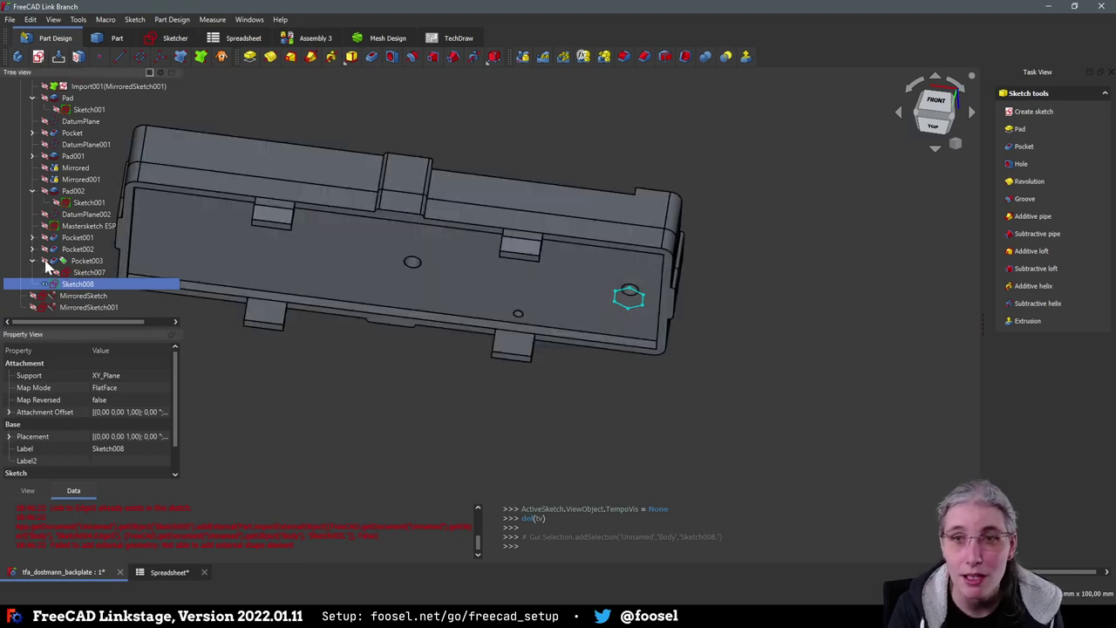
pyautogui.press('1')
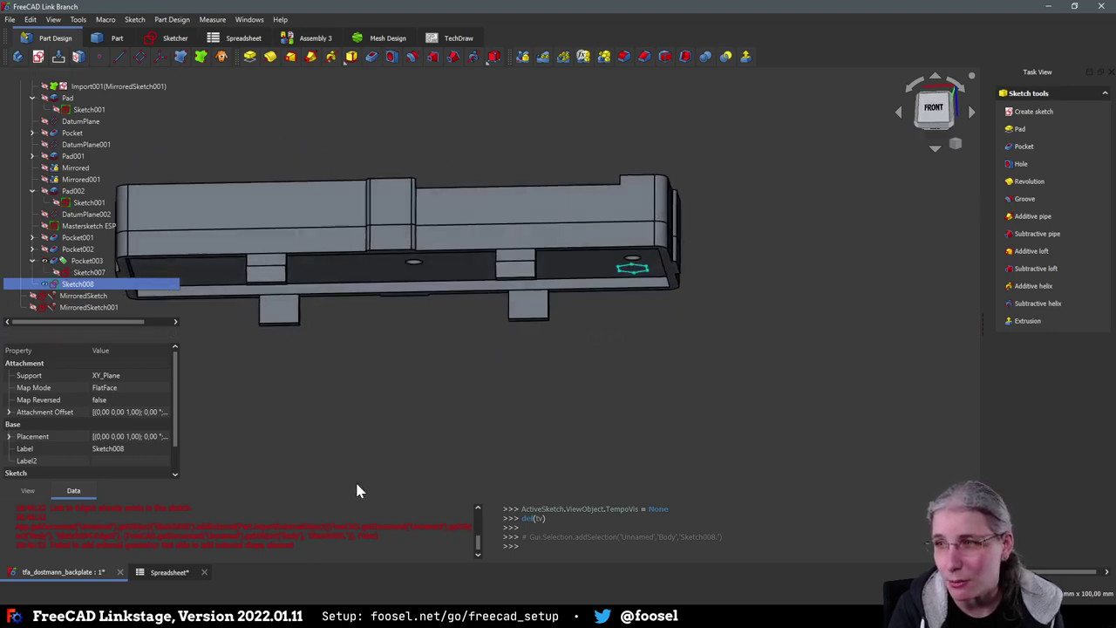
pyautogui.moveTo(362, 512); pyautogui.dragTo(369, 424, button='middle')
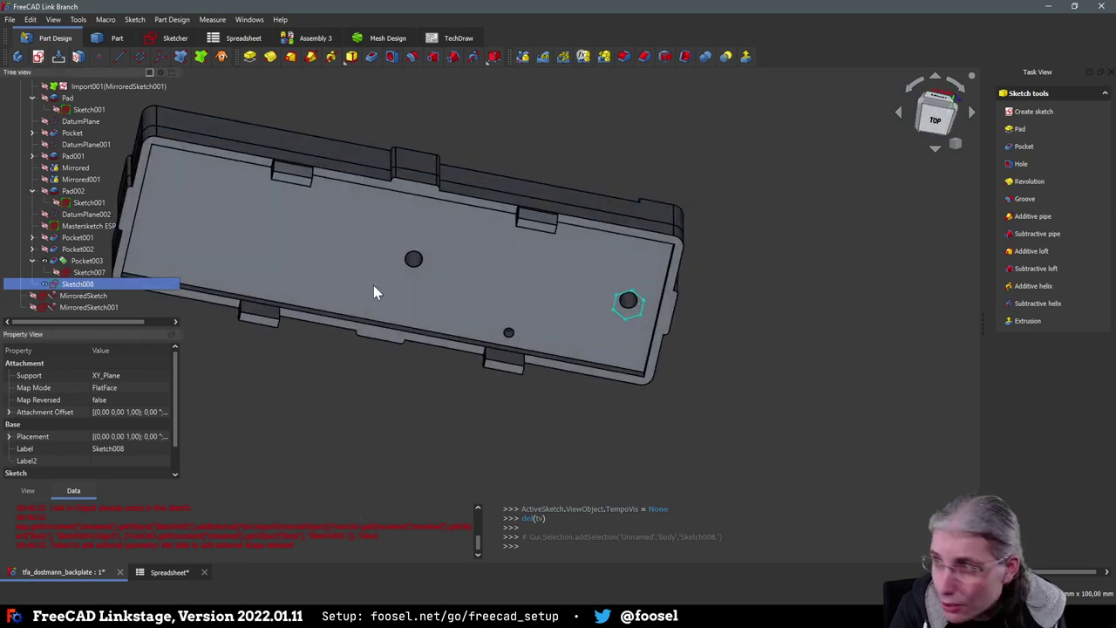
pyautogui.doubleClick(75, 284)
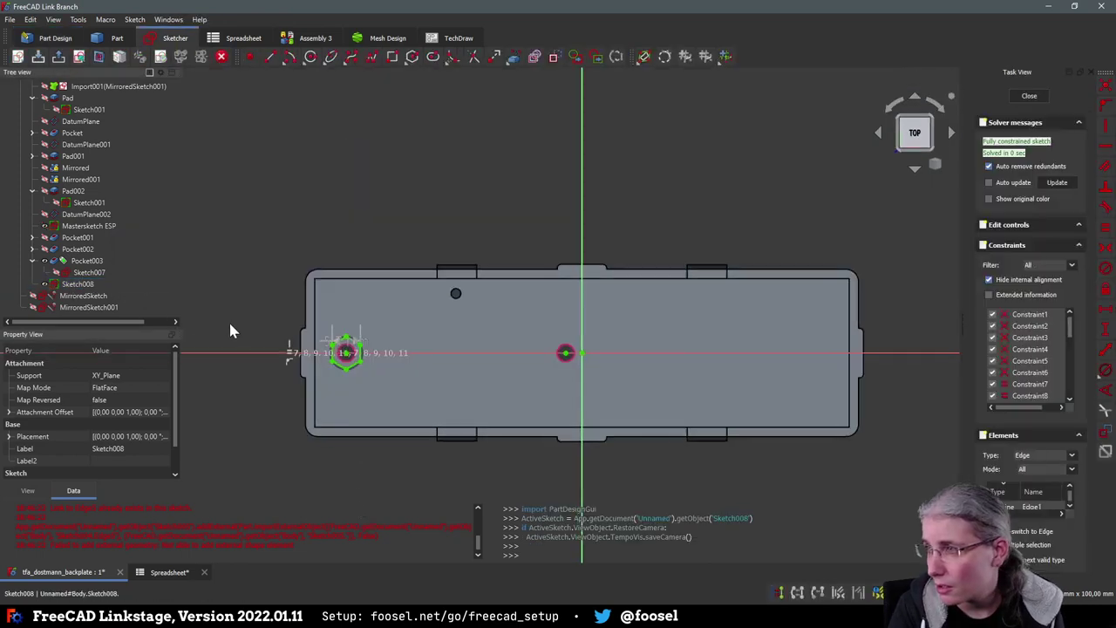
pyautogui.scroll(-5, 1028, 261)
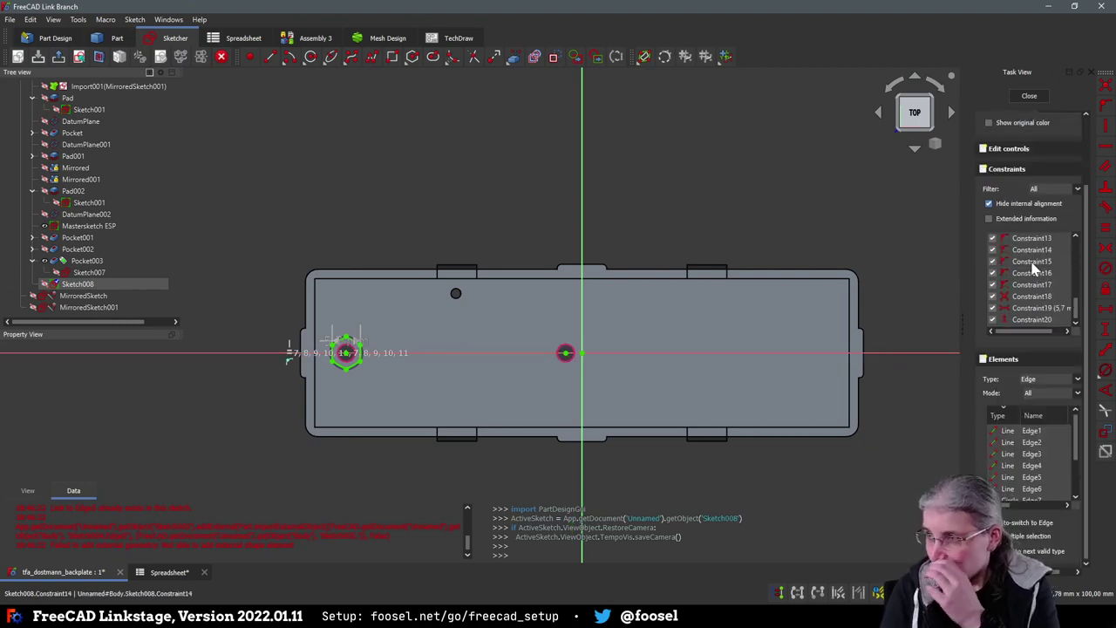
pyautogui.click(1028, 96)
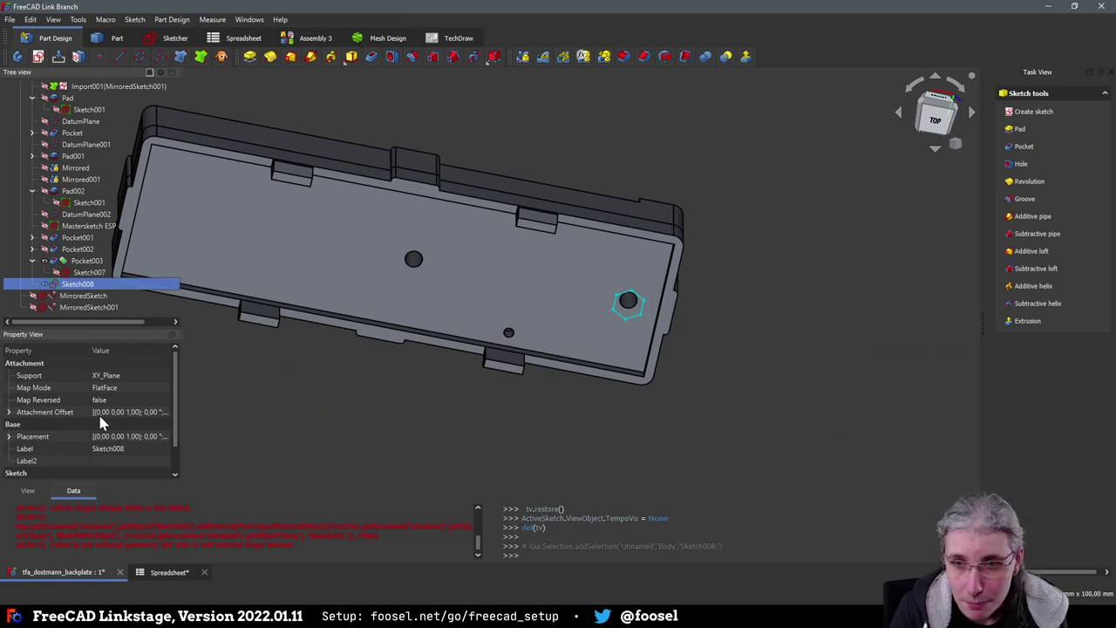
# Drive Sketch008's attachment z offset with Spreadsheet plate_thickness - plate_wall_height (3,05 mm)
pyautogui.click(10, 411)
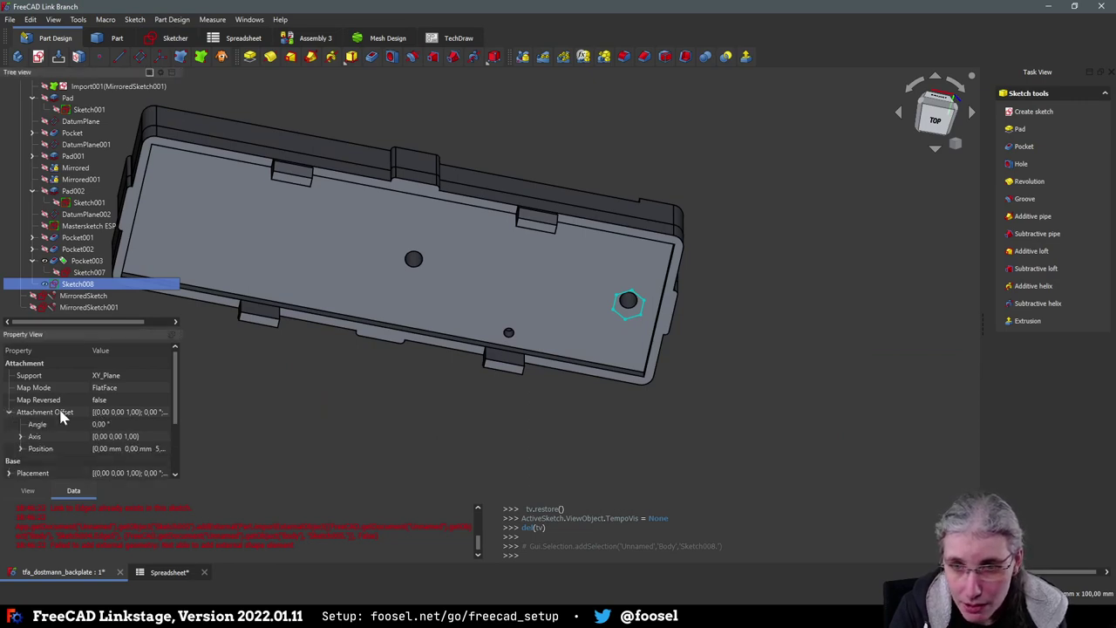
pyautogui.click(20, 448)
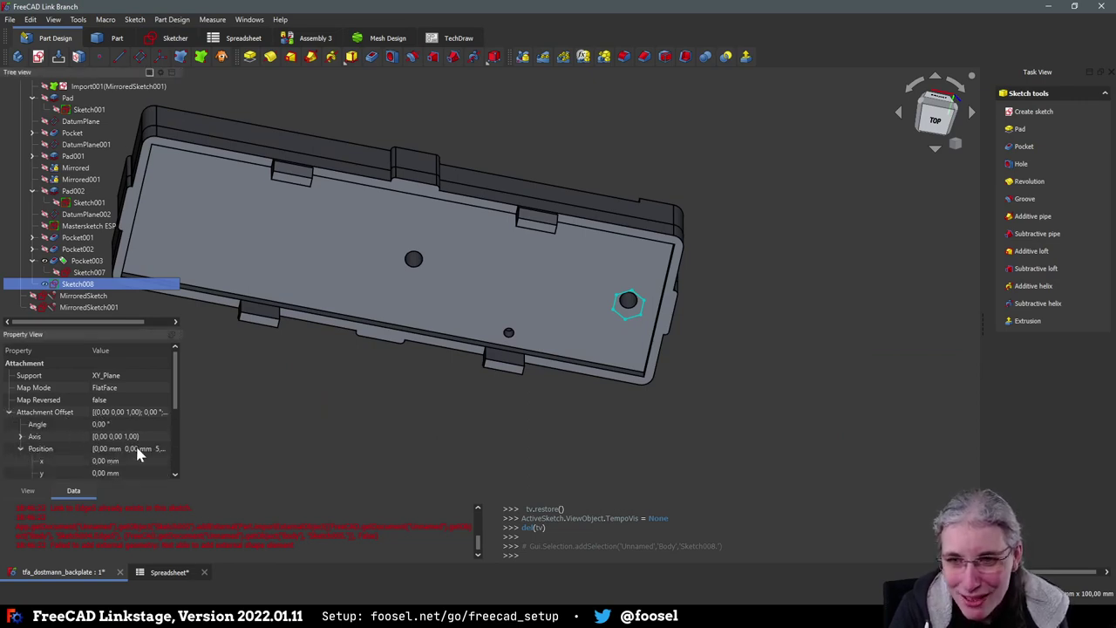
pyautogui.scroll(-3, 131, 451)
pyautogui.click(119, 391)
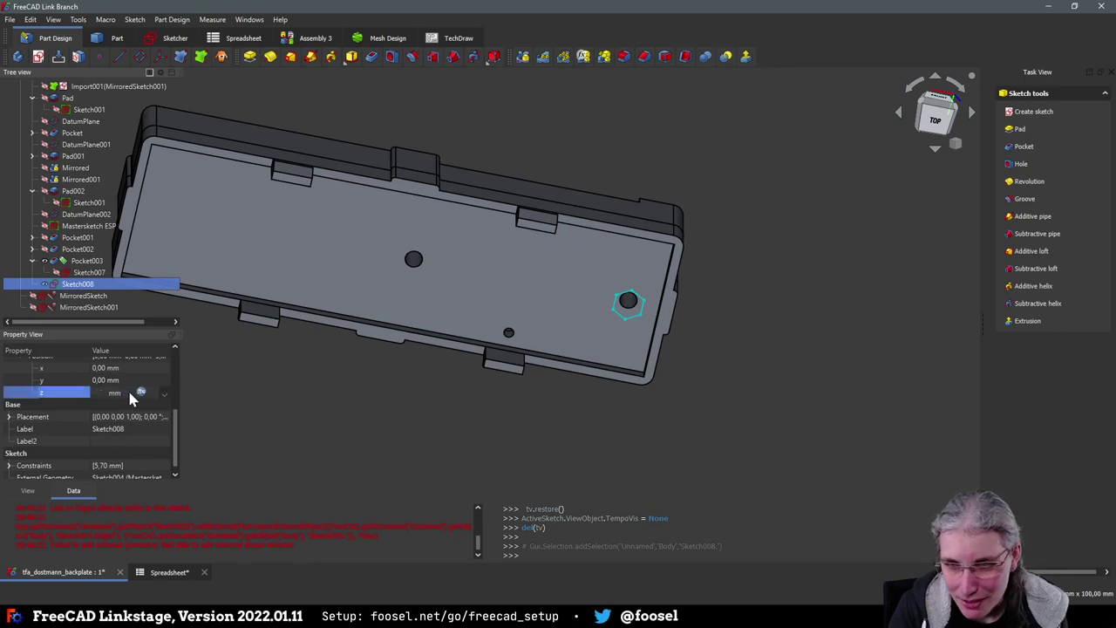
pyautogui.click(140, 393)
pyautogui.press('End')
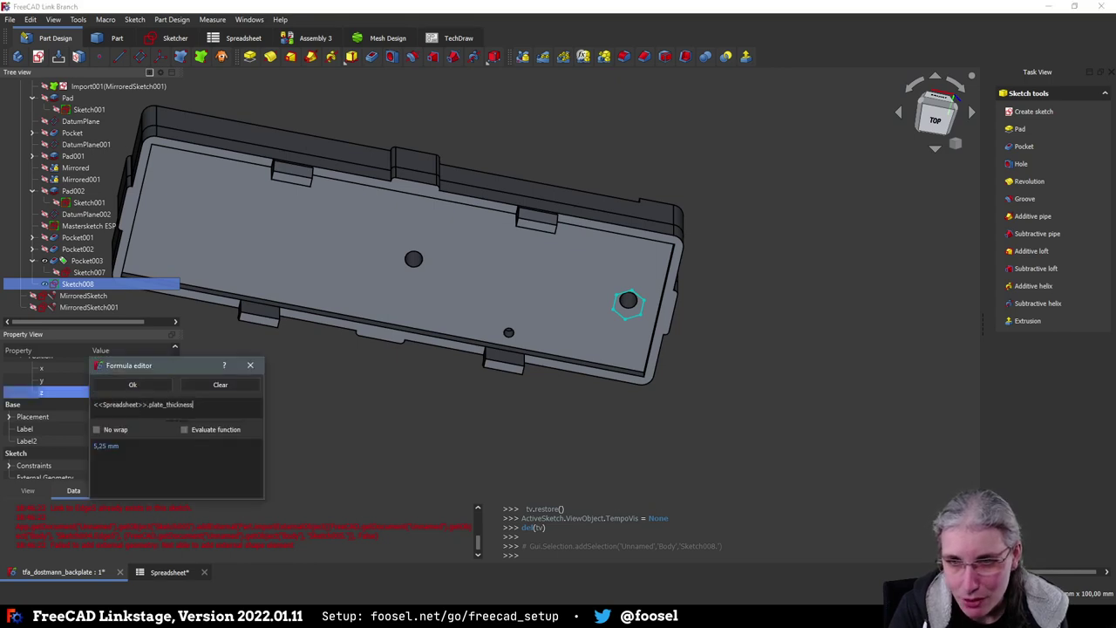
pyautogui.write('- ')
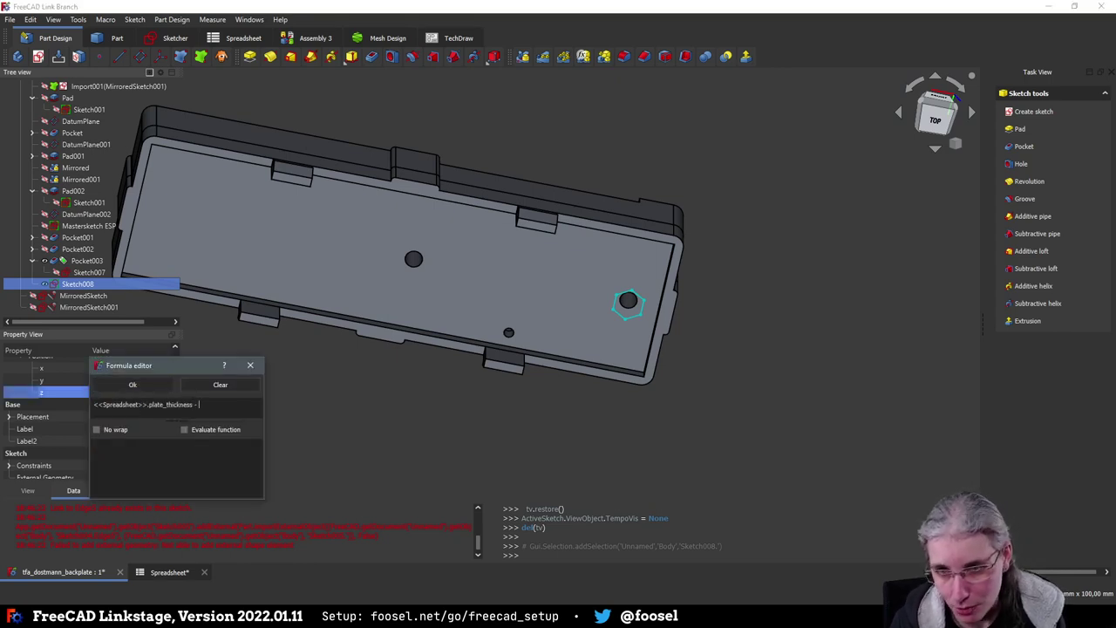
pyautogui.write('<<Spreadsheet>>.')
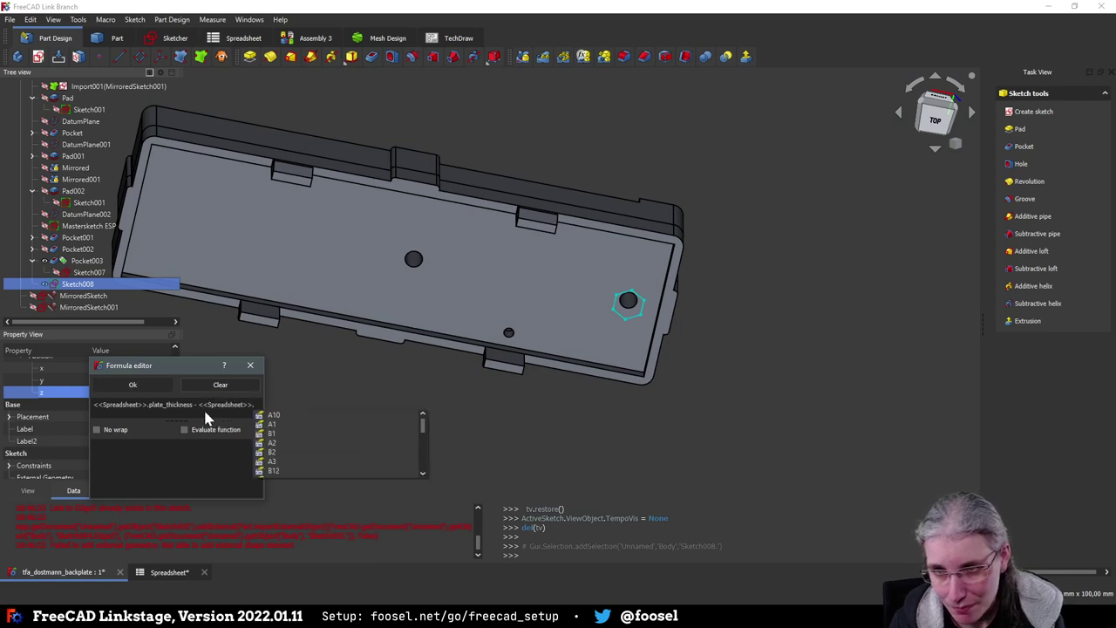
pyautogui.write('plate_')
pyautogui.press('Down')
pyautogui.press('Down')
pyautogui.press('Down')
pyautogui.press('Down')
pyautogui.press('Down')
pyautogui.press('Down')
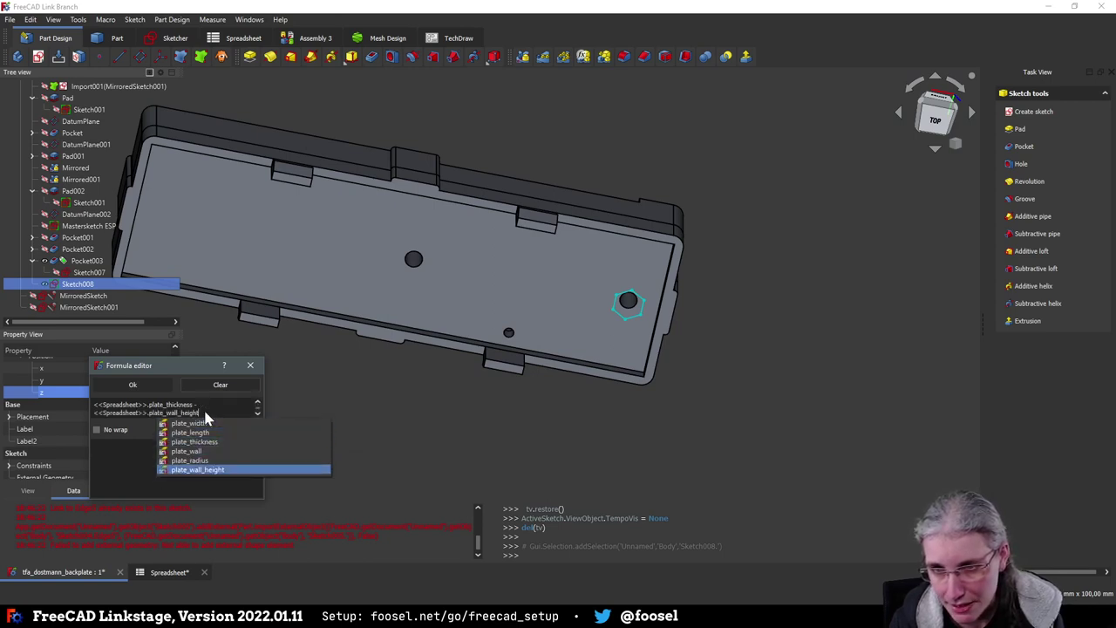
pyautogui.press('Return')
pyautogui.click(132, 385)
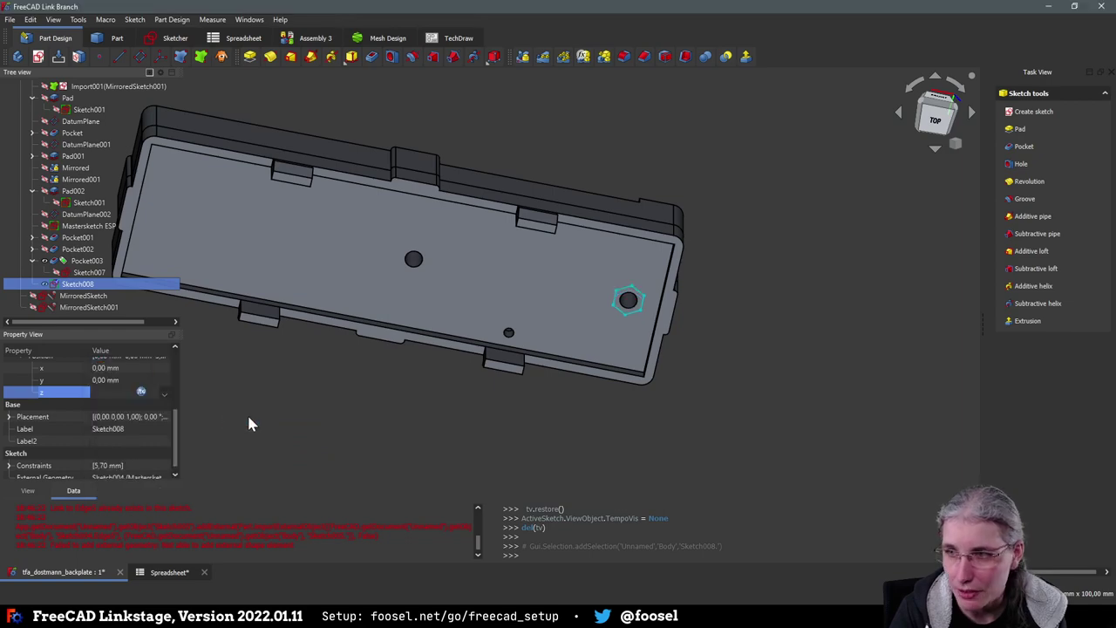
pyautogui.click(411, 441)
pyautogui.moveTo(354, 438); pyautogui.dragTo(353, 356, button='middle')
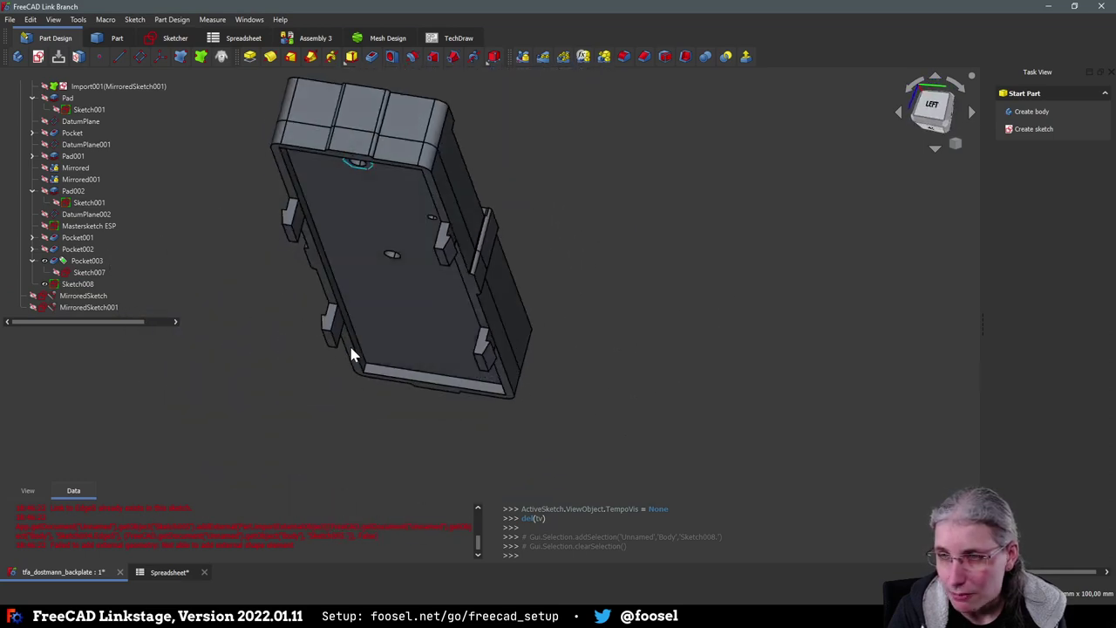
# In Sketch008, draw a second hexagon centred on the central hole and make its right edge vertical
pyautogui.click(79, 284)
pyautogui.doubleClick(77, 285)
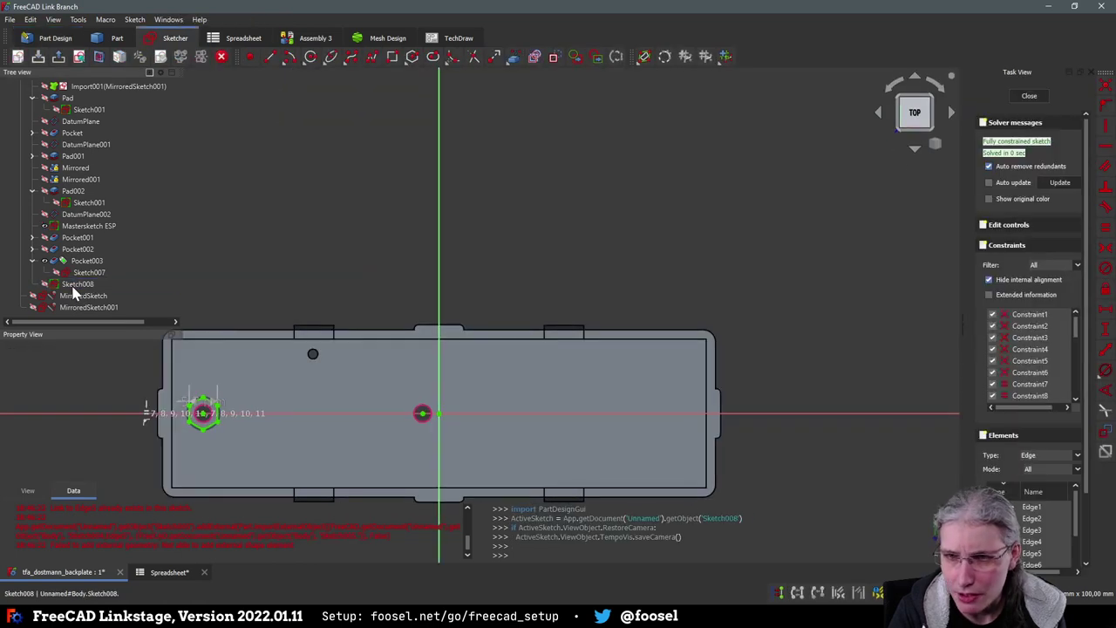
pyautogui.scroll(1, 249, 462)
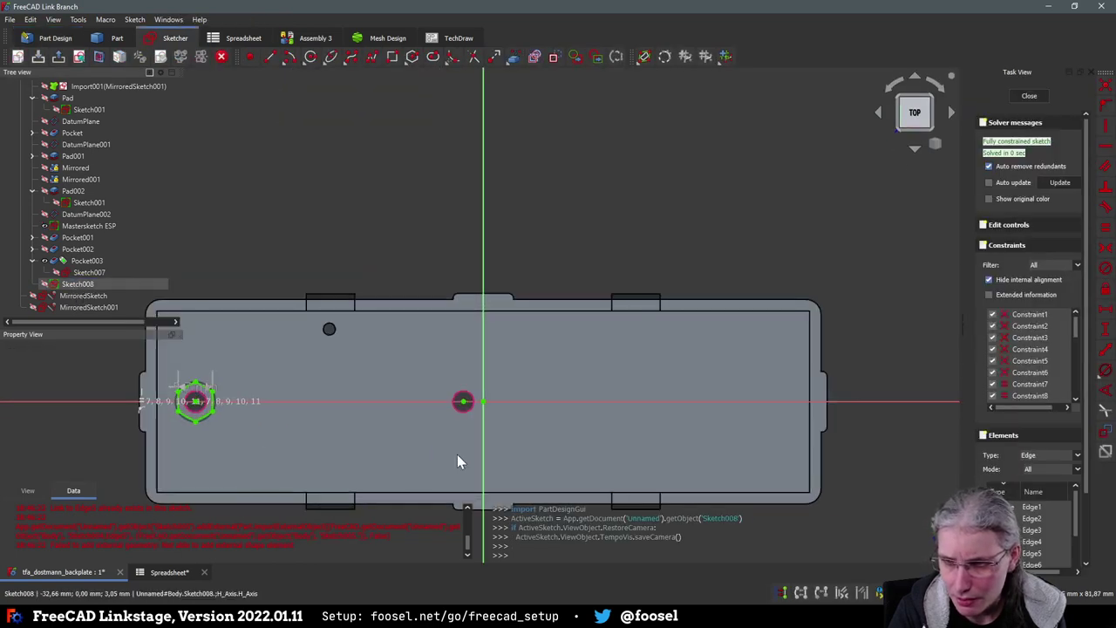
pyautogui.click(412, 57)
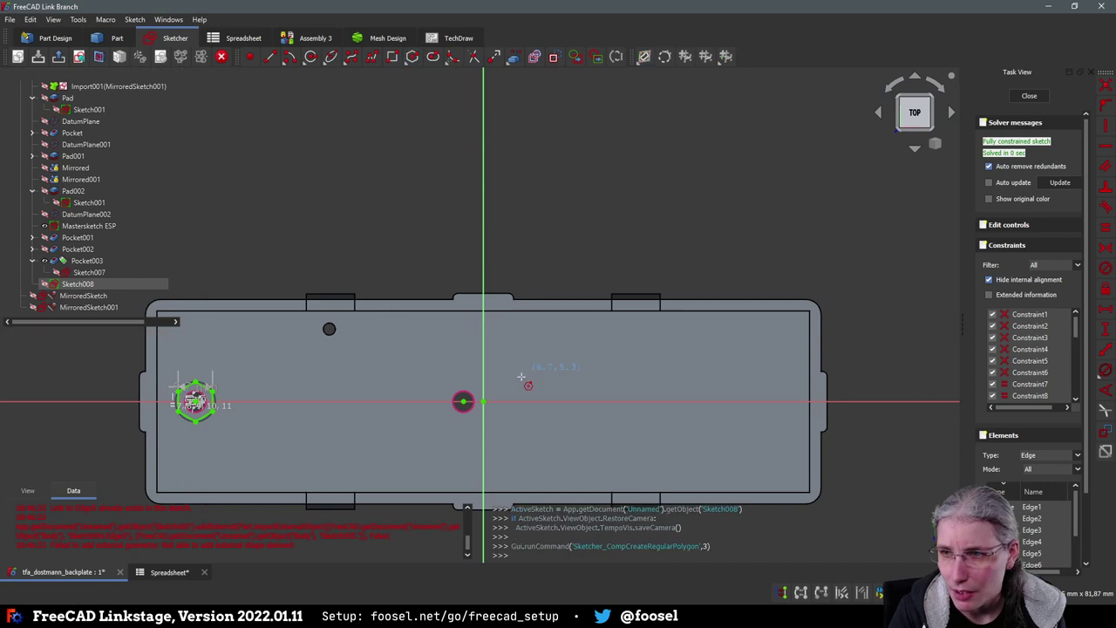
pyautogui.click(462, 401)
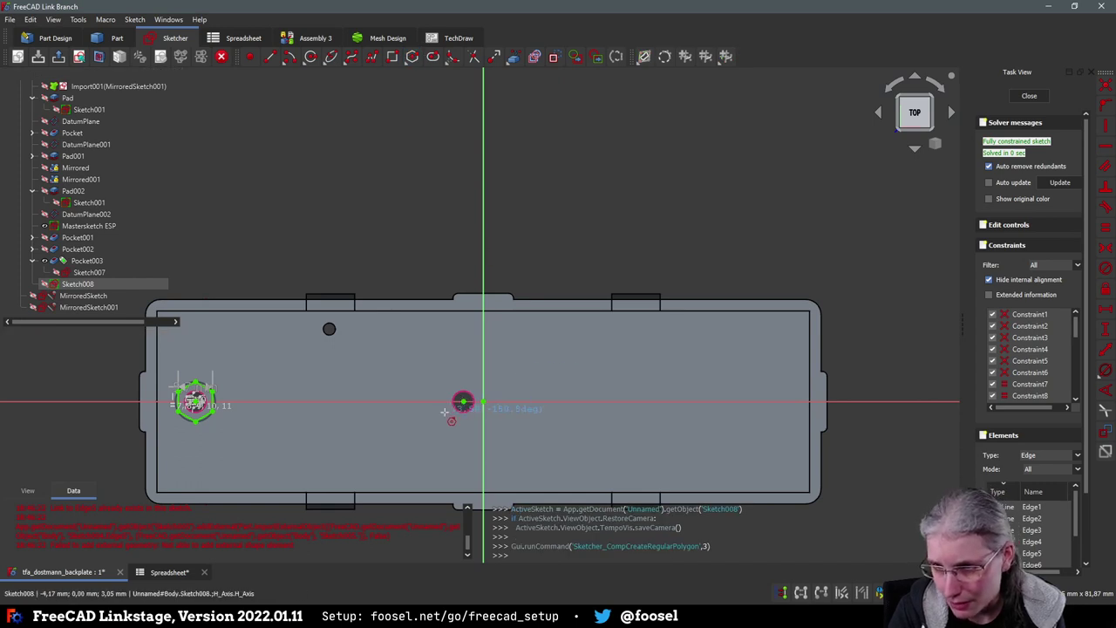
pyautogui.click(442, 413)
pyautogui.rightClick(508, 423)
pyautogui.scroll(2, 506, 418)
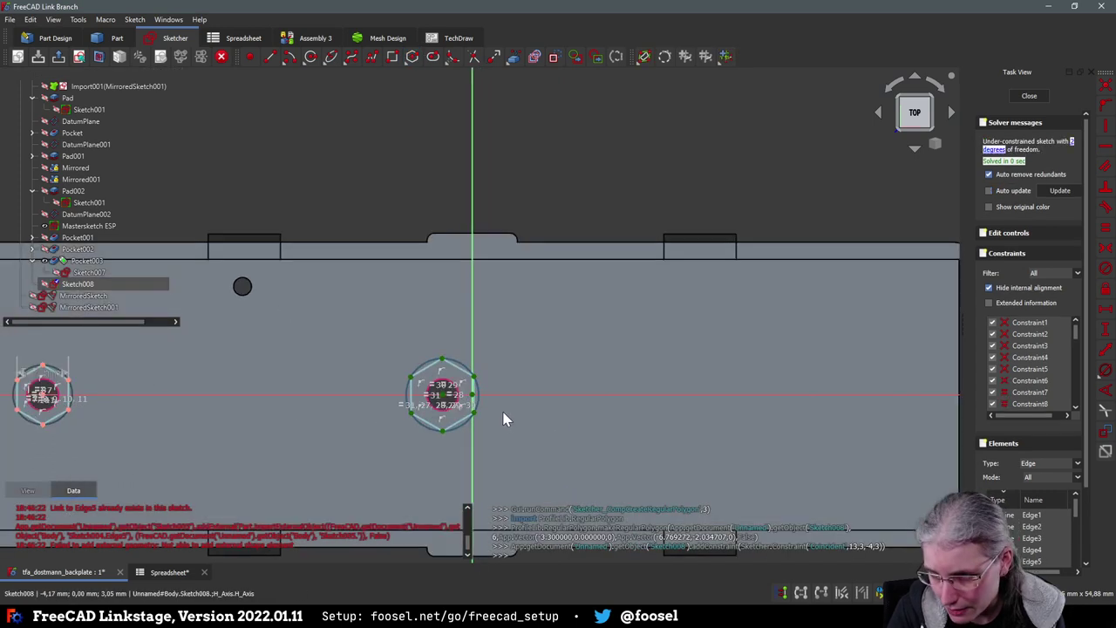
pyautogui.scroll(-1, 505, 418)
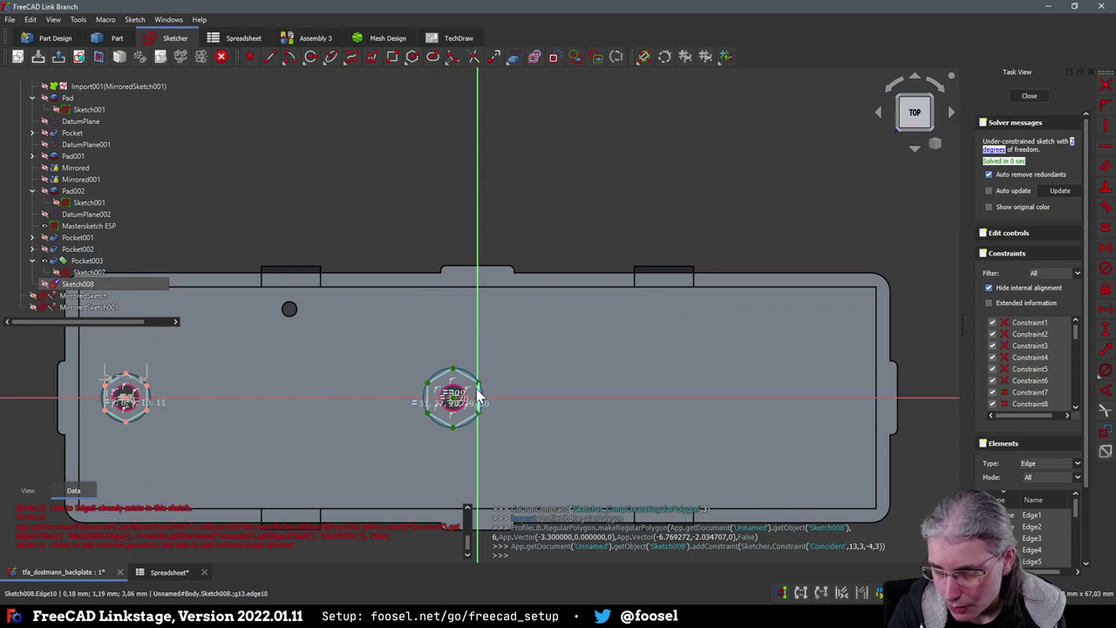
pyautogui.click(481, 403)
pyautogui.scroll(1, 510, 403)
pyautogui.scroll(5, 510, 396)
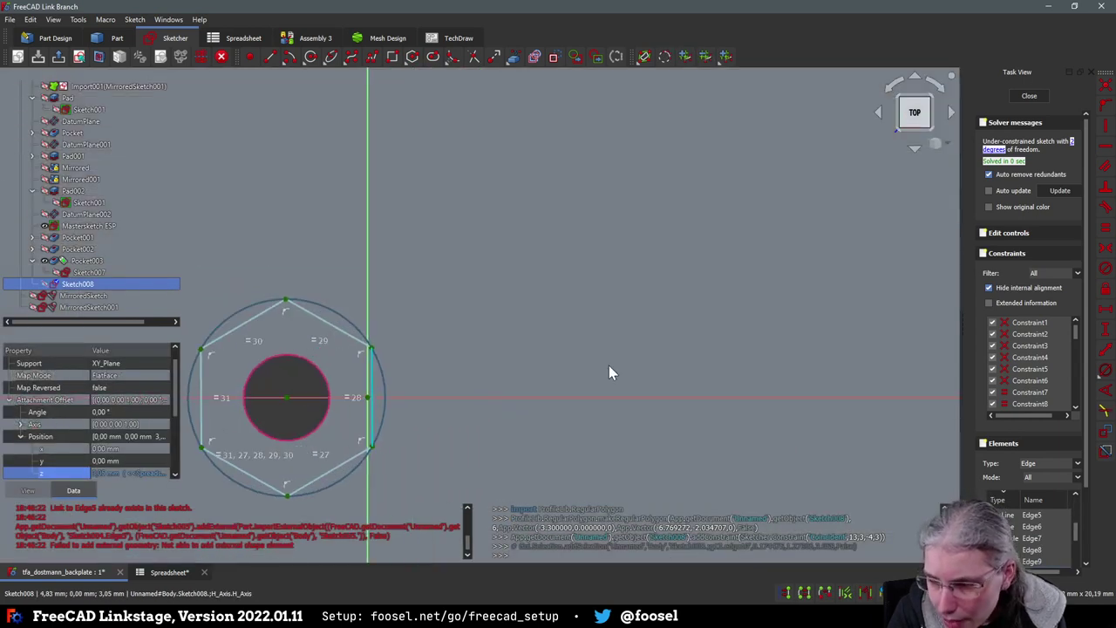
pyautogui.click(1105, 128)
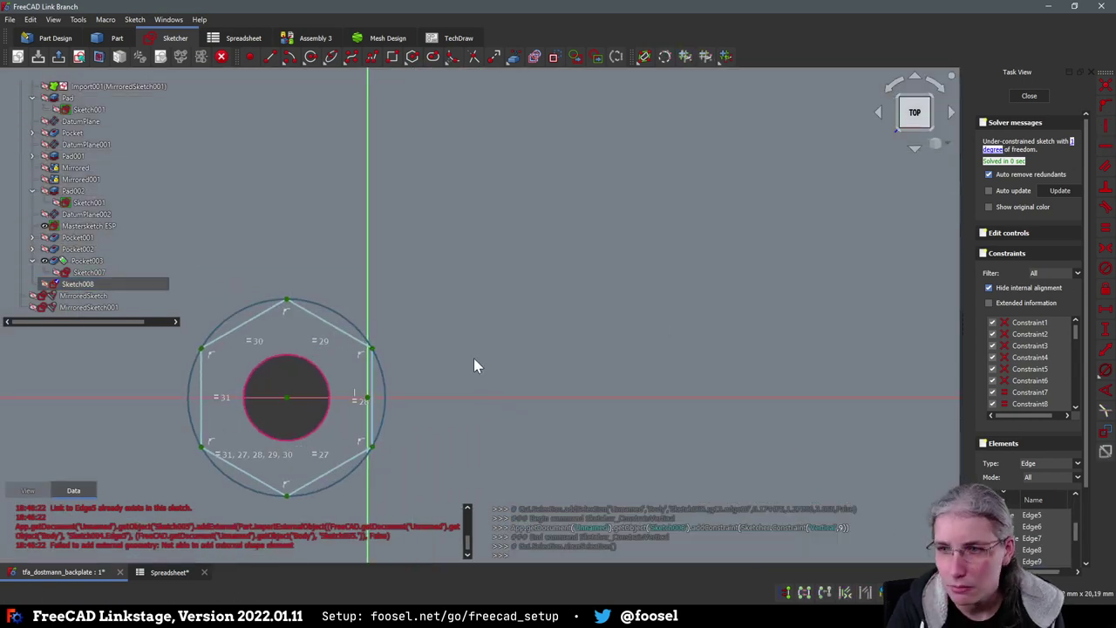
# Set a 5.7 mm horizontal distance between opposite vertices of the new hexagon
pyautogui.click(372, 351)
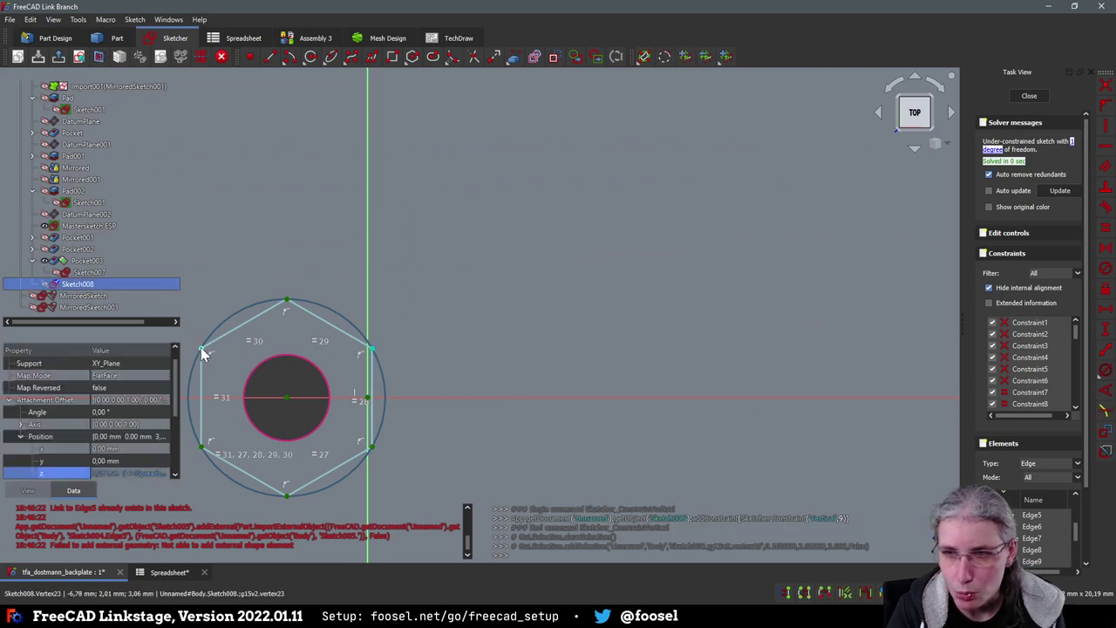
pyautogui.click(443, 351)
pyautogui.scroll(-5, 383, 356)
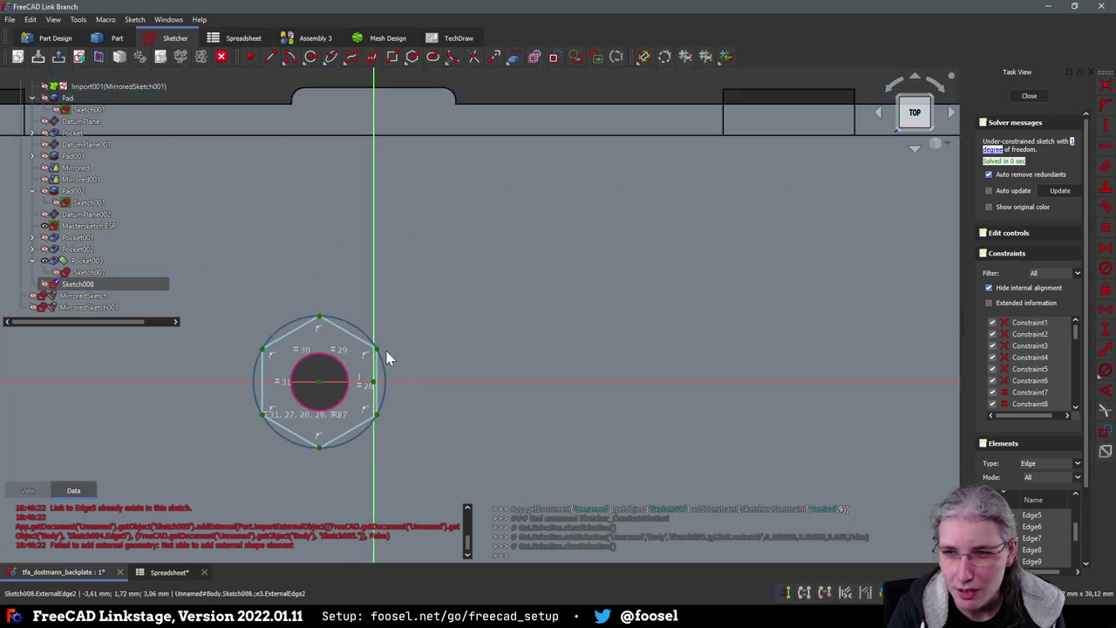
pyautogui.scroll(-3, 476, 403)
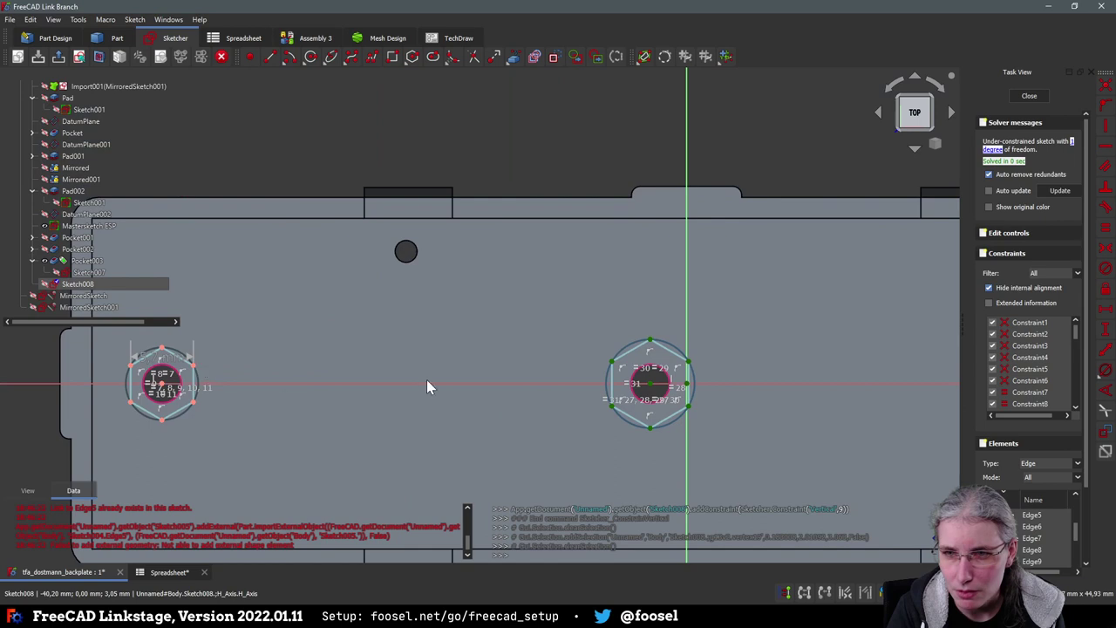
pyautogui.scroll(3, 229, 388)
pyautogui.click(394, 352)
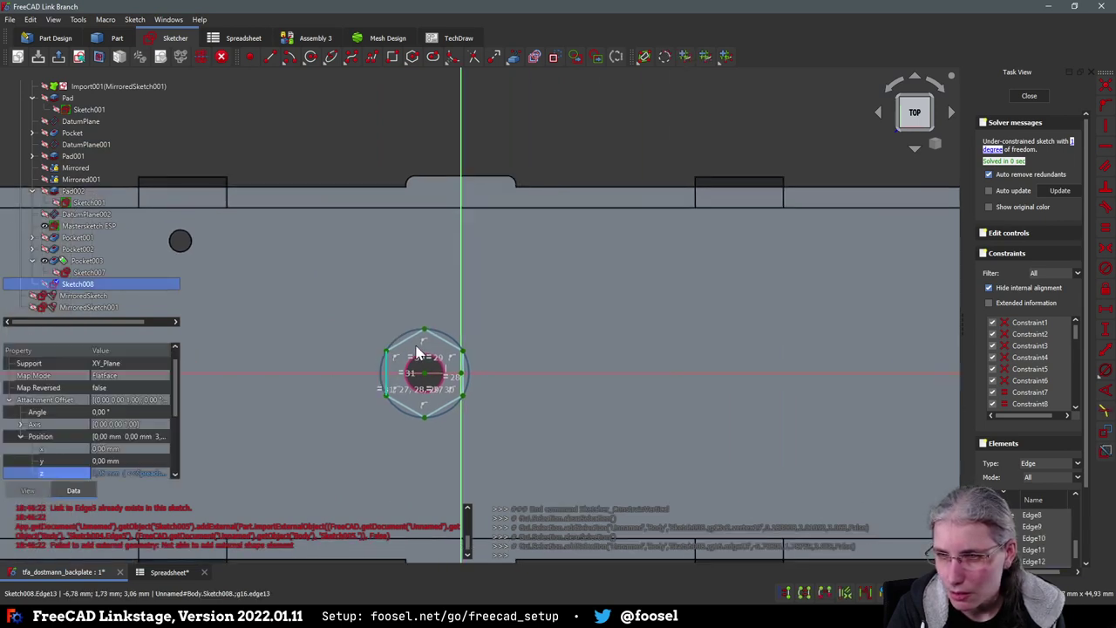
pyautogui.click(366, 306)
pyautogui.click(387, 351)
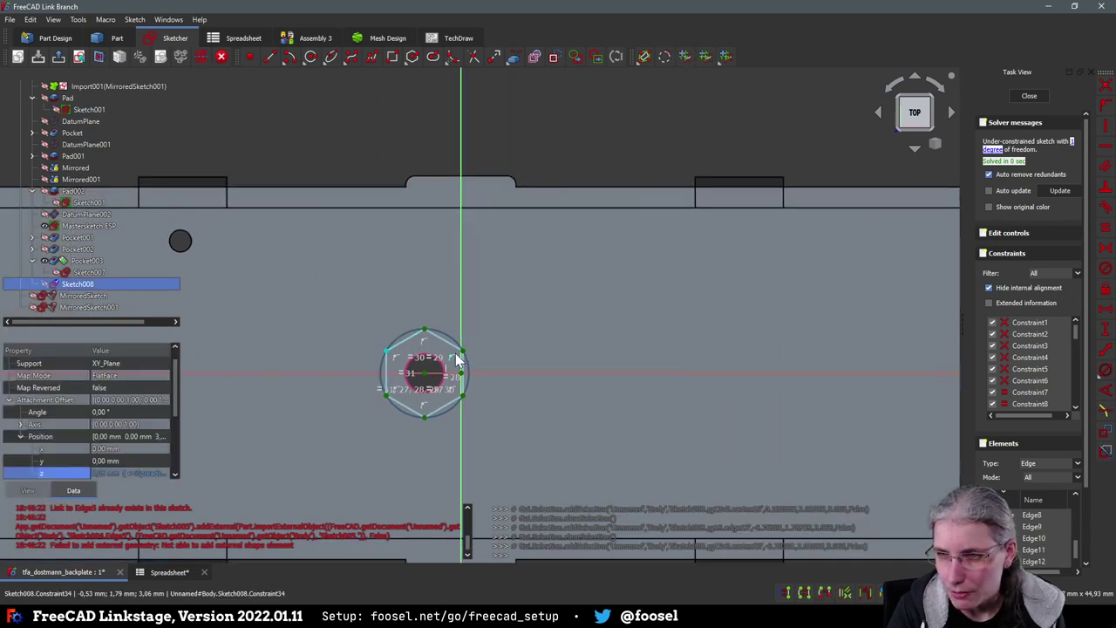
pyautogui.click(464, 357)
pyautogui.write('l')
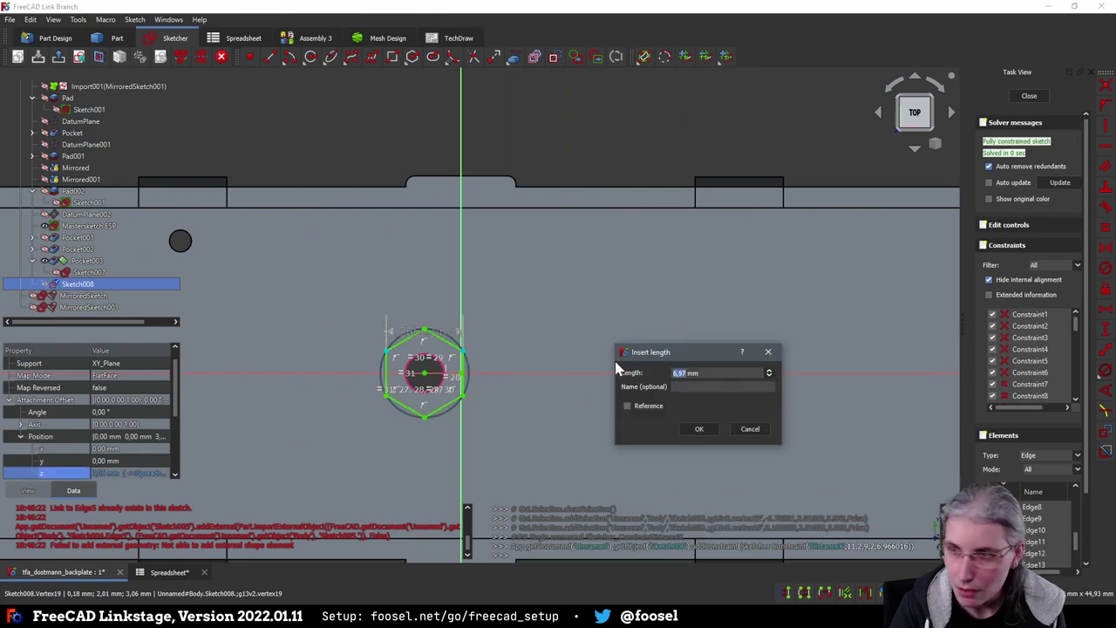
pyautogui.write('5')
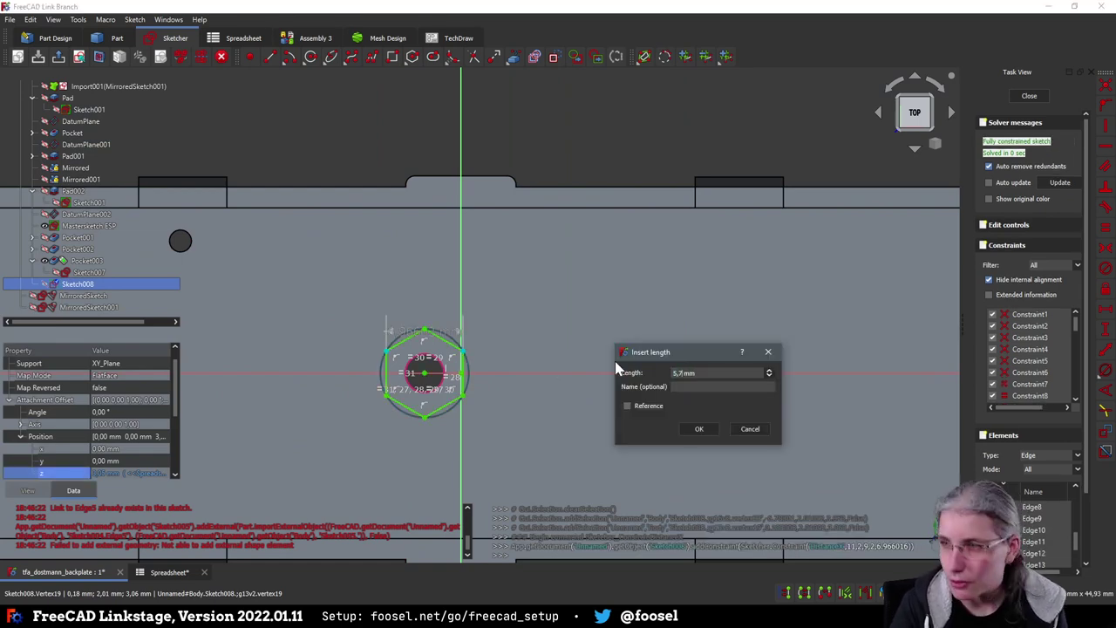
pyautogui.press('Return')
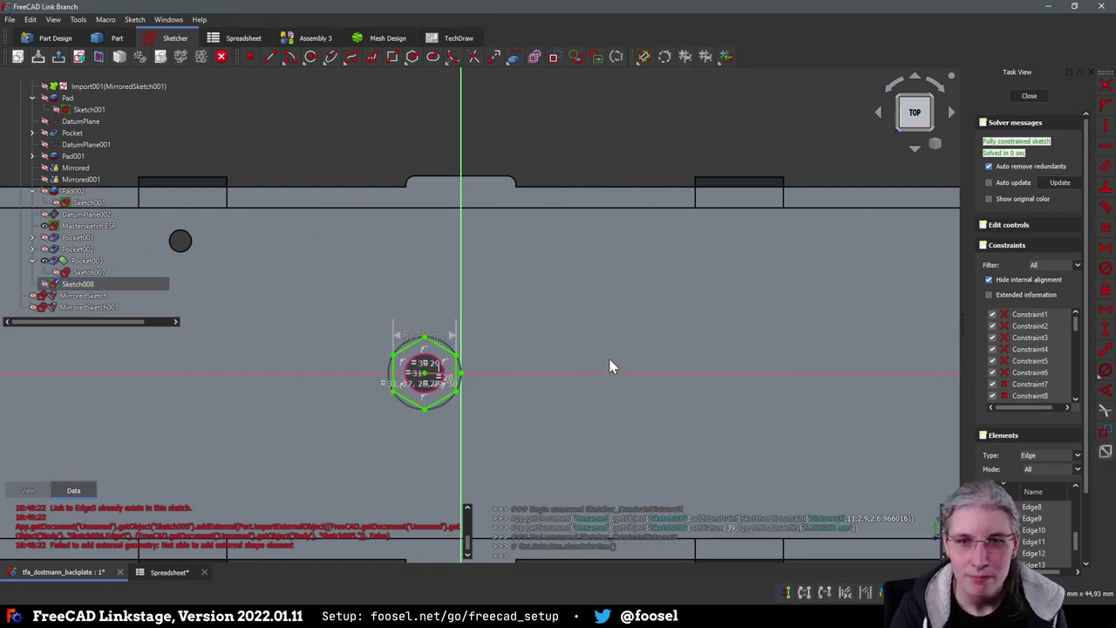
pyautogui.scroll(-1, 319, 324)
pyautogui.scroll(-1, 319, 322)
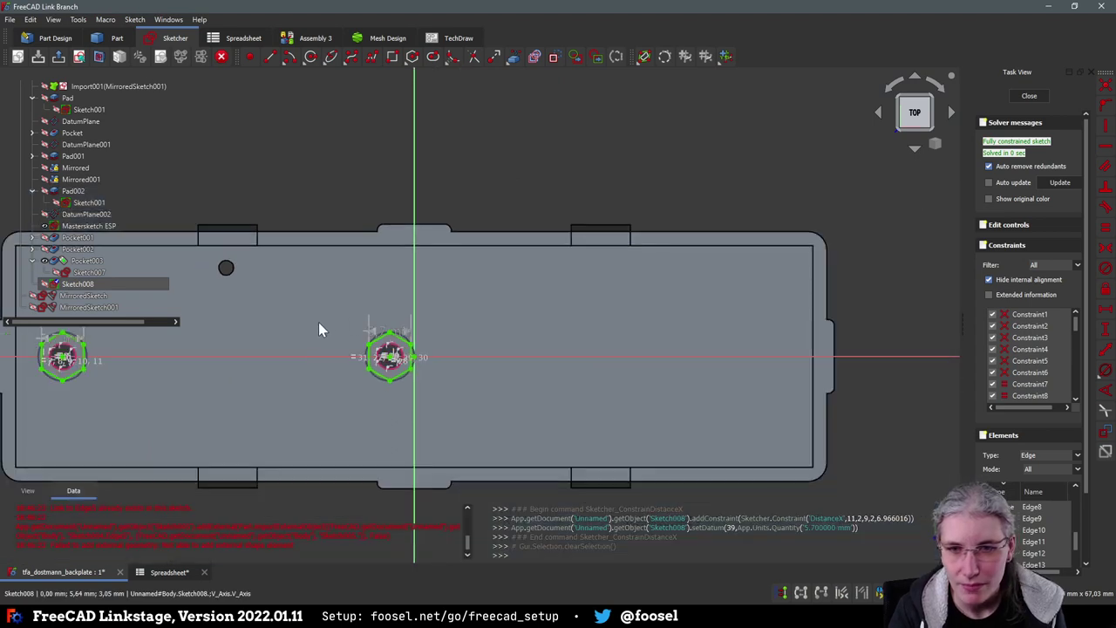
pyautogui.moveTo(319, 324); pyautogui.dragTo(366, 331, button='middle')
# Close Sketch008 and orbit to inspect both hexagons around the plate's holes
pyautogui.click(1028, 96)
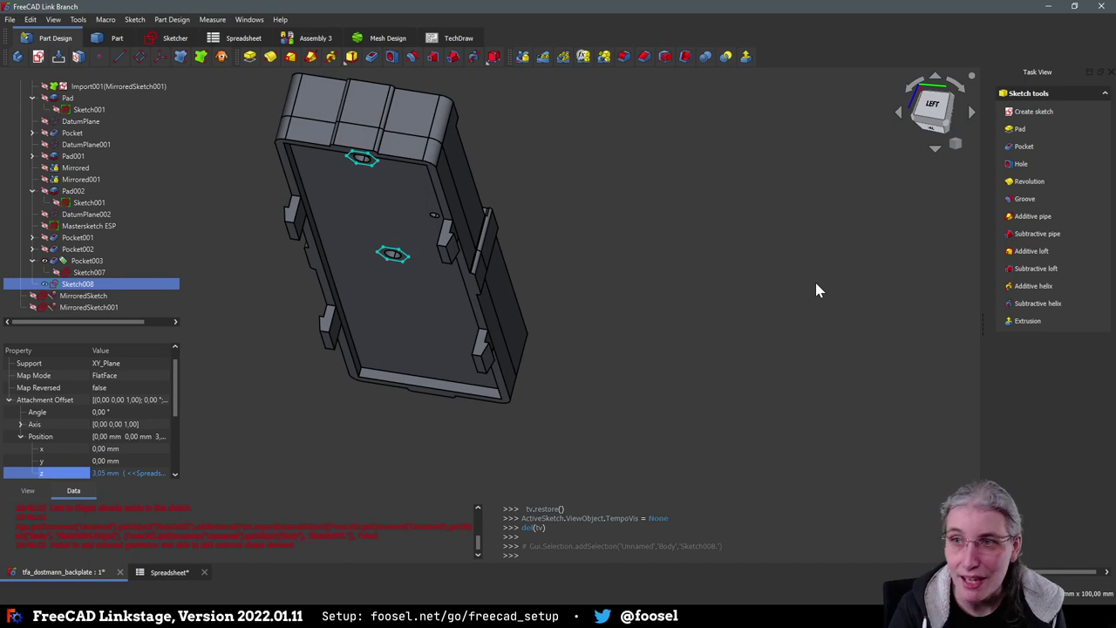
pyautogui.press('2')
pyautogui.moveTo(544, 379); pyautogui.dragTo(511, 391, button='middle')
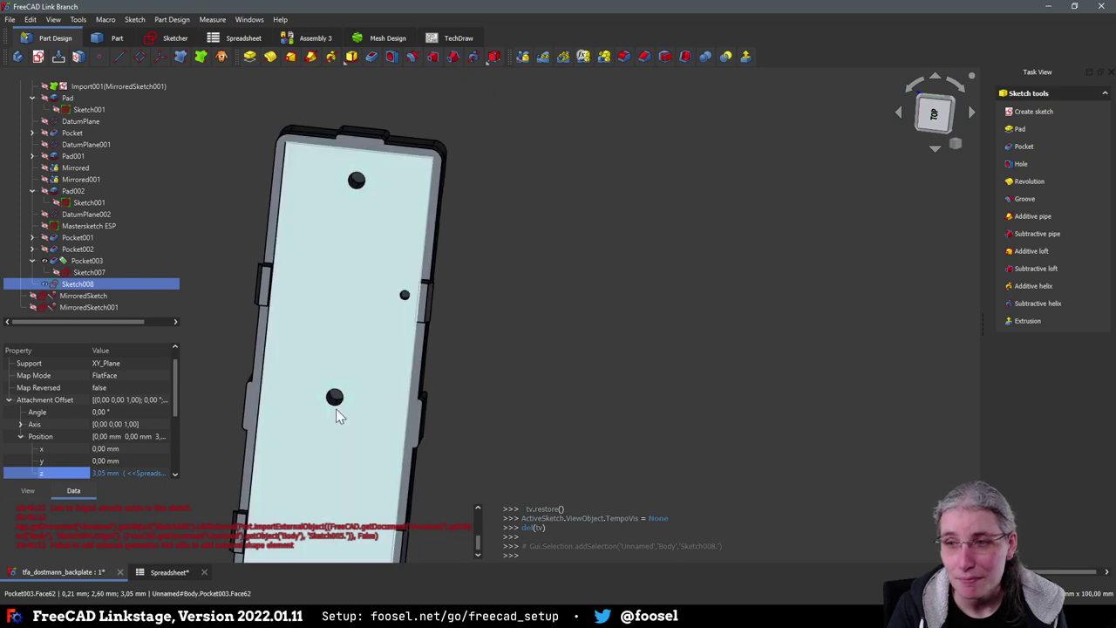
pyautogui.moveTo(555, 433); pyautogui.dragTo(314, 322, button='middle')
pyautogui.moveTo(305, 321); pyautogui.dragTo(294, 334, button='middle')
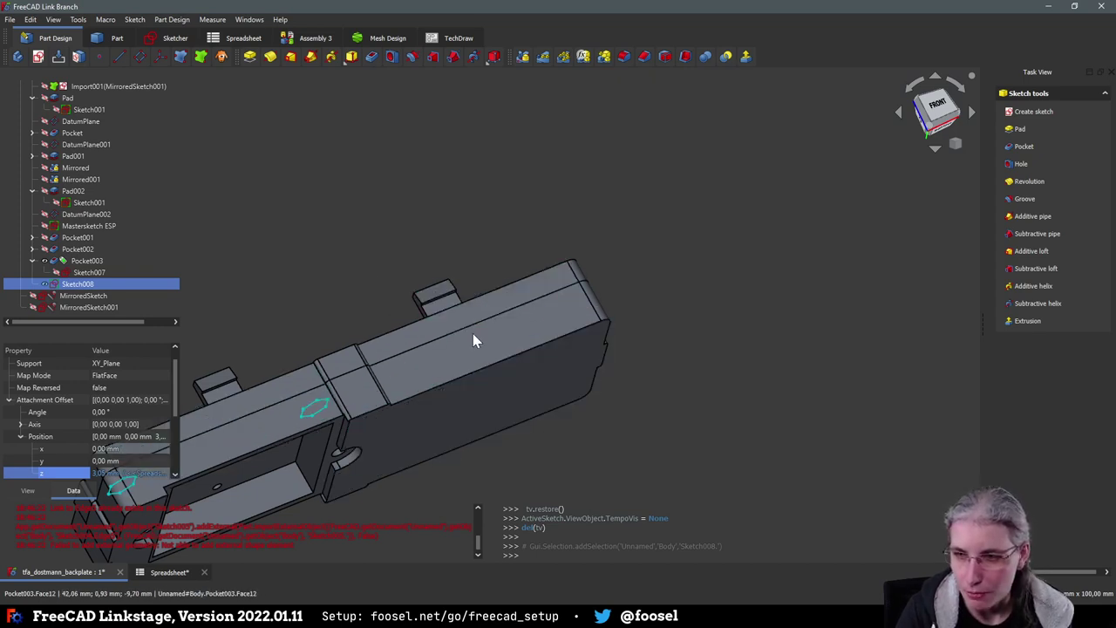
pyautogui.moveTo(474, 337); pyautogui.dragTo(634, 213, button='middle')
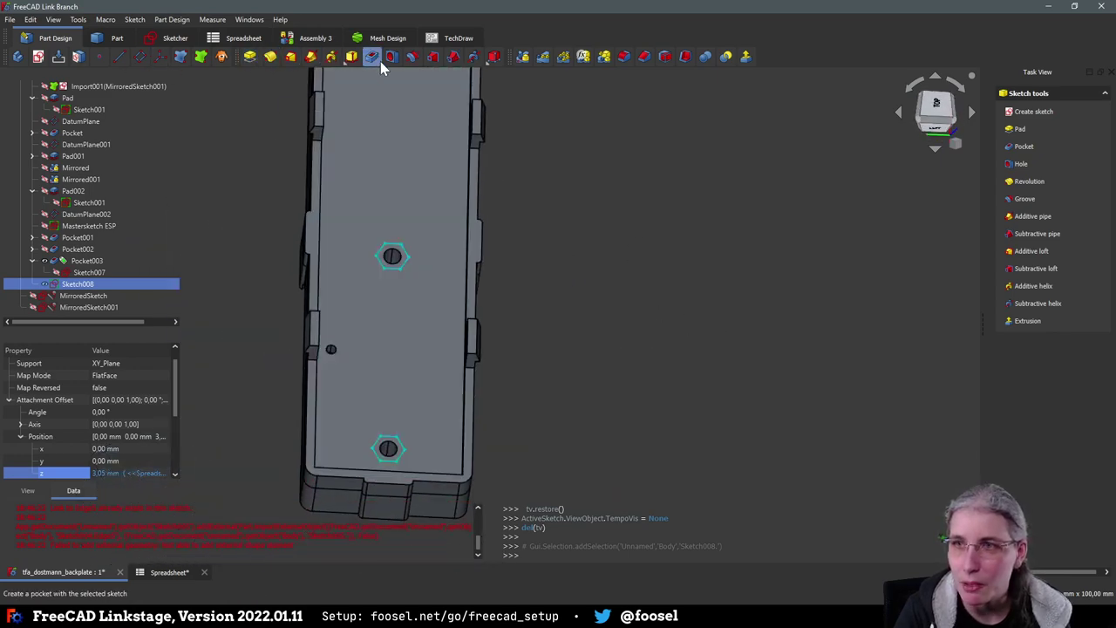
# Pocket Sketch008 4 mm deep, then edit Pocket004 to uncheck Reversed
pyautogui.click(372, 56)
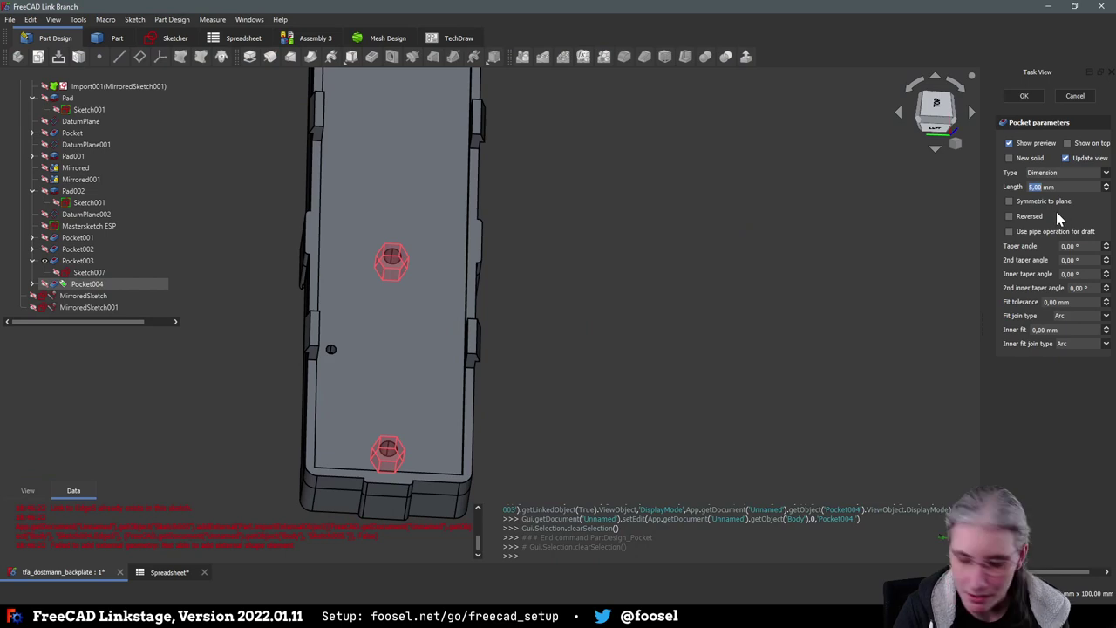
pyautogui.write('4')
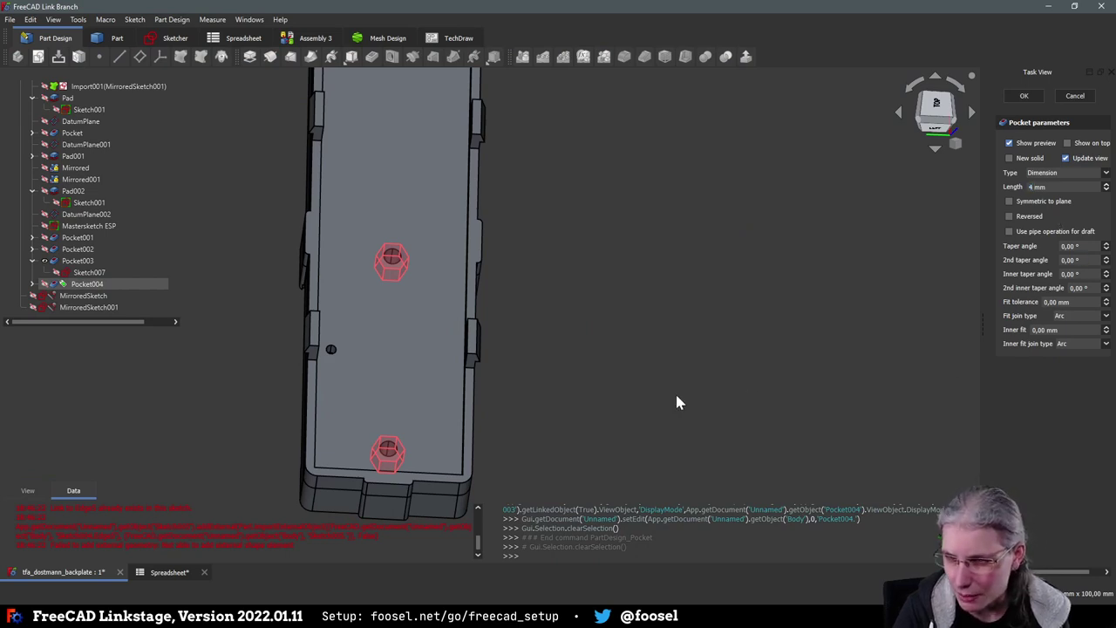
pyautogui.moveTo(674, 398); pyautogui.dragTo(785, 296, button='middle')
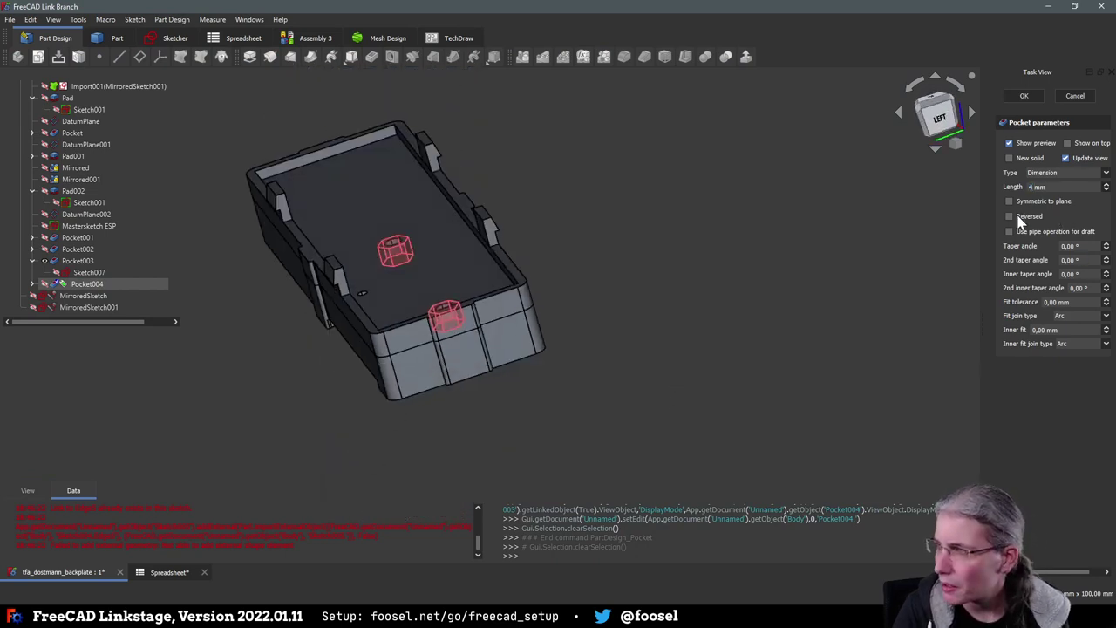
pyautogui.click(1023, 95)
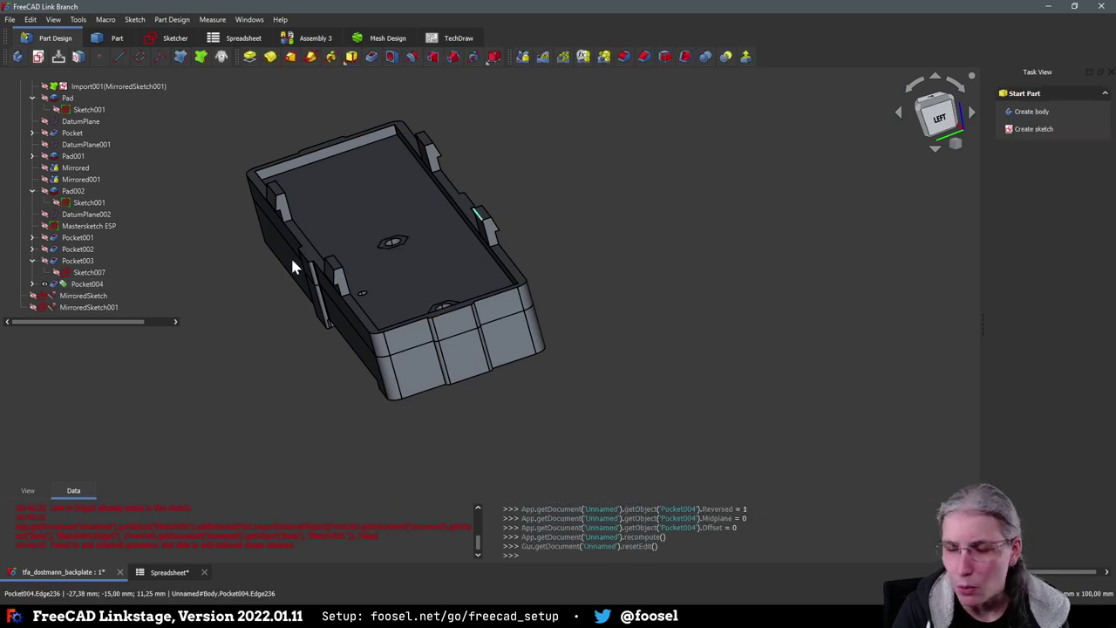
pyautogui.click(84, 286)
pyautogui.doubleClick(84, 286)
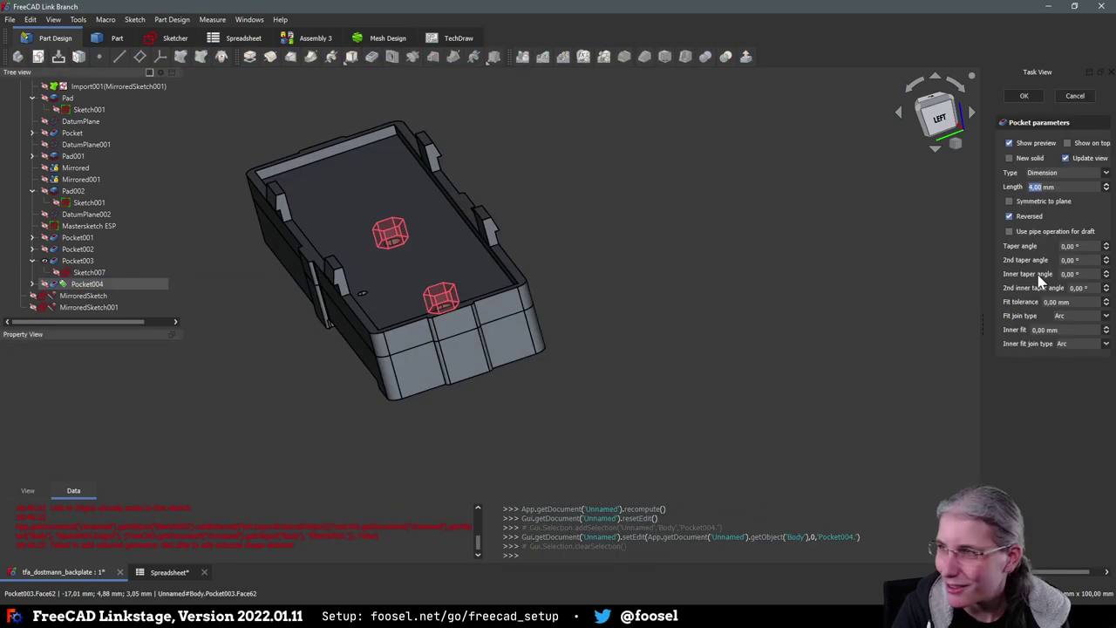
pyautogui.click(1028, 217)
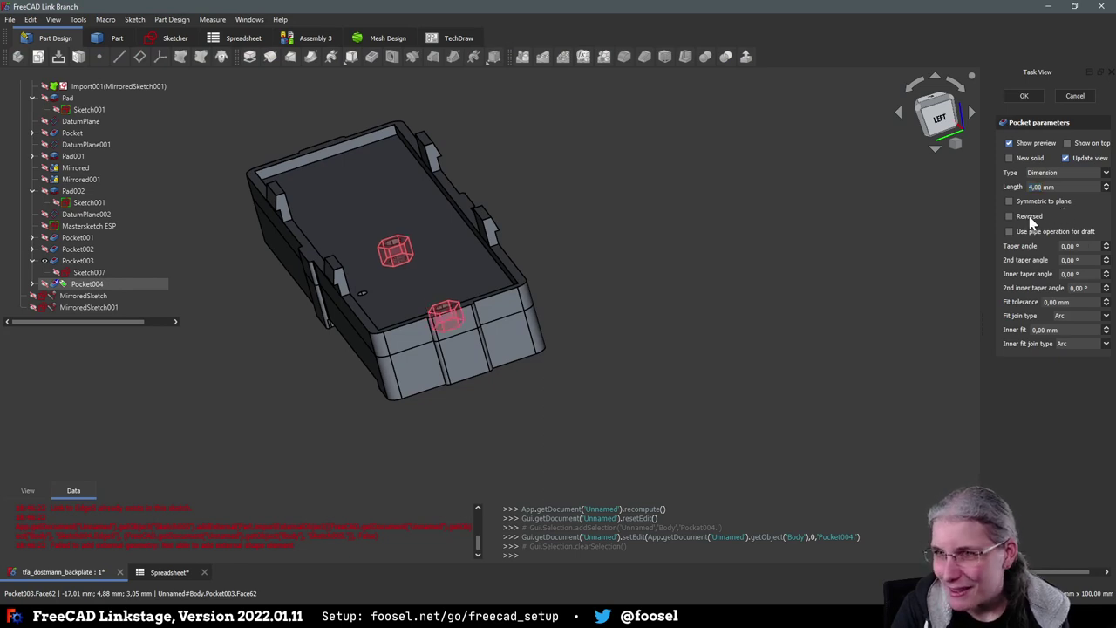
pyautogui.click(1031, 96)
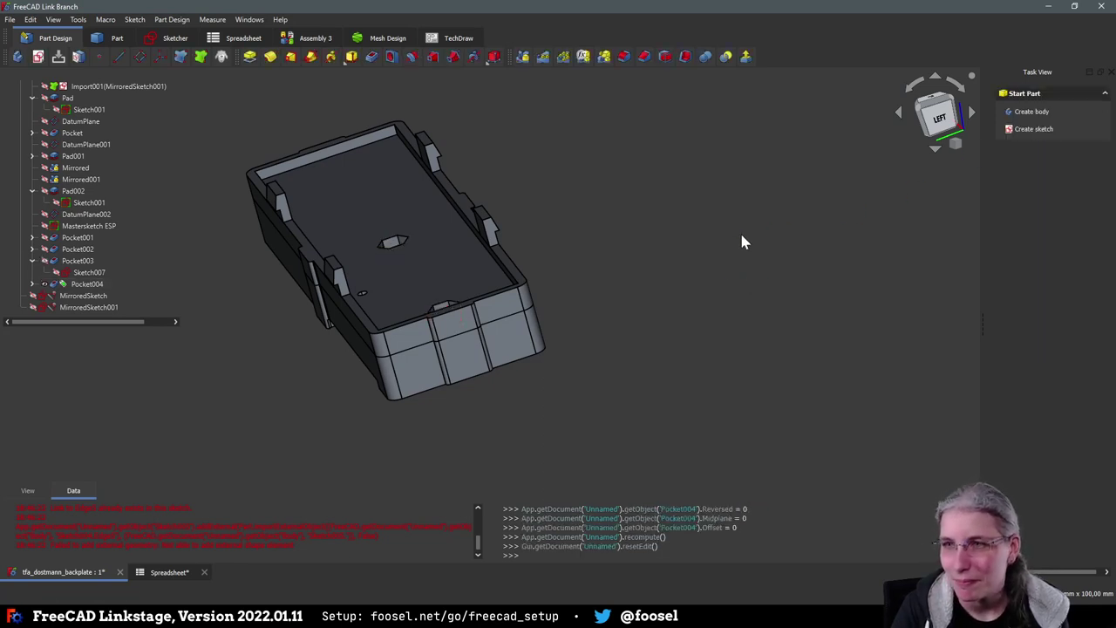
# Orbit and zoom around the part to inspect the hexagon nut recesses on its underside
pyautogui.press('2')
pyautogui.moveTo(540, 323); pyautogui.dragTo(399, 264, button='middle')
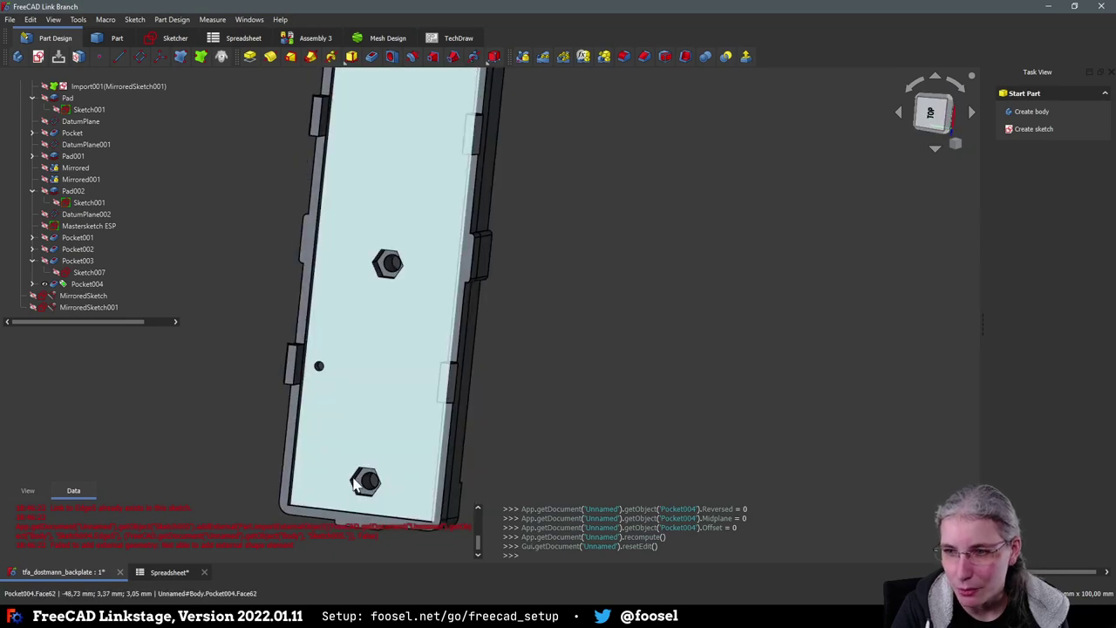
pyautogui.moveTo(536, 392); pyautogui.dragTo(442, 444, button='middle')
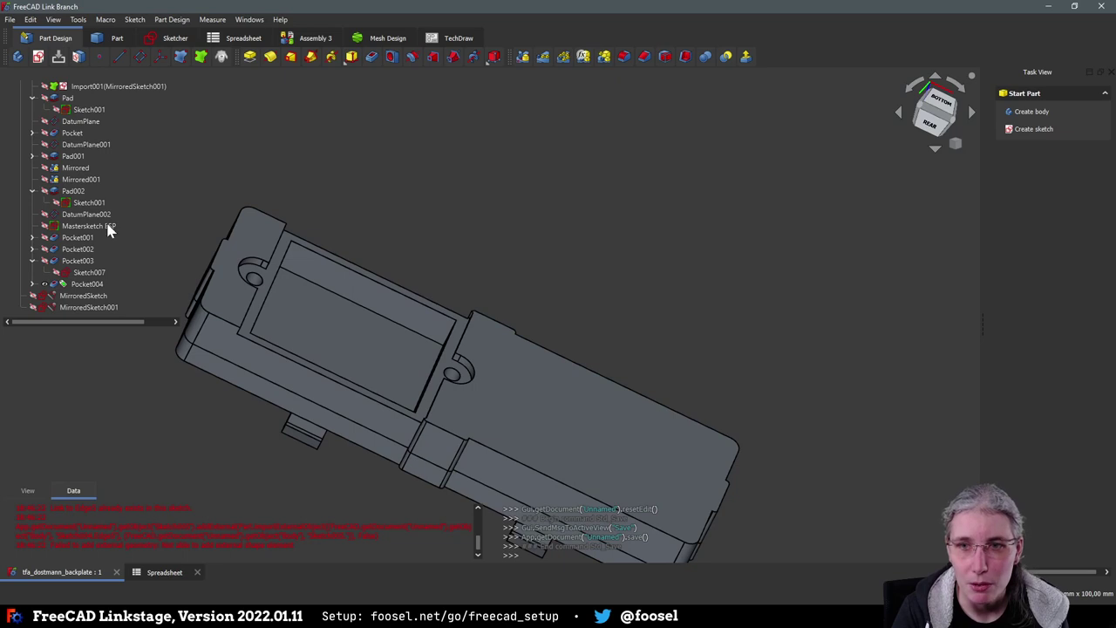
pyautogui.scroll(3, 111, 226)
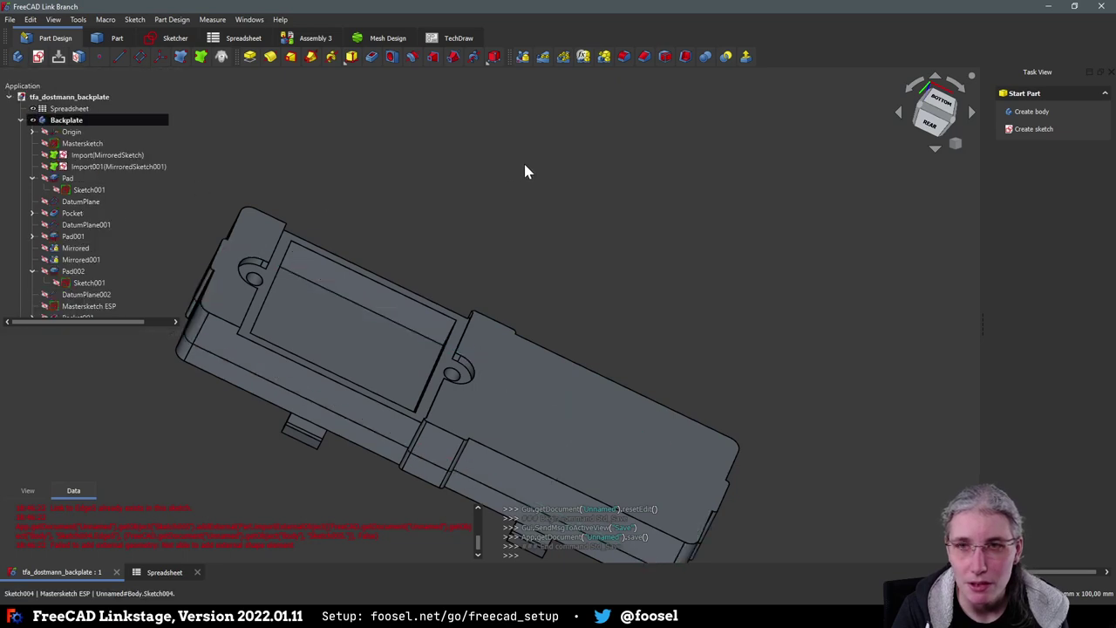
pyautogui.scroll(-2, 523, 173)
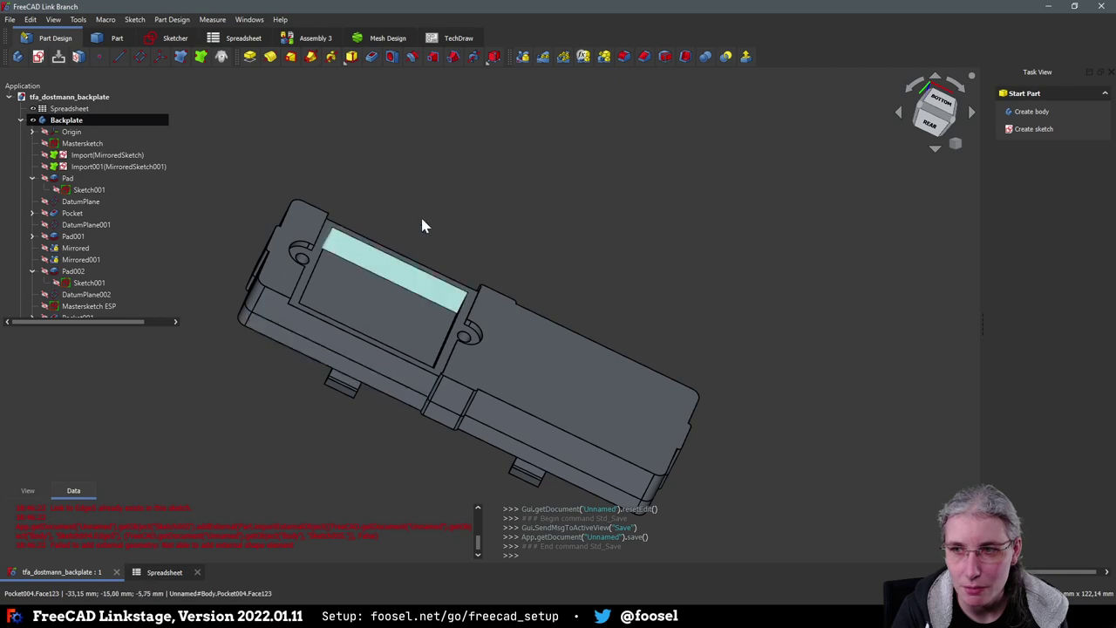
pyautogui.scroll(-3, 81, 248)
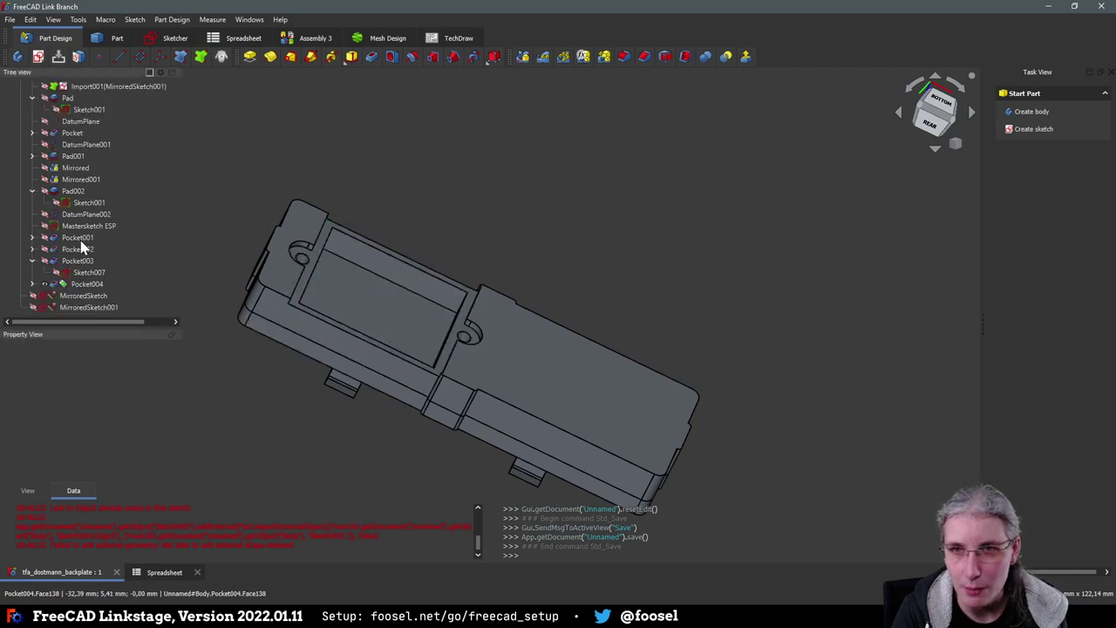
pyautogui.scroll(3, 81, 249)
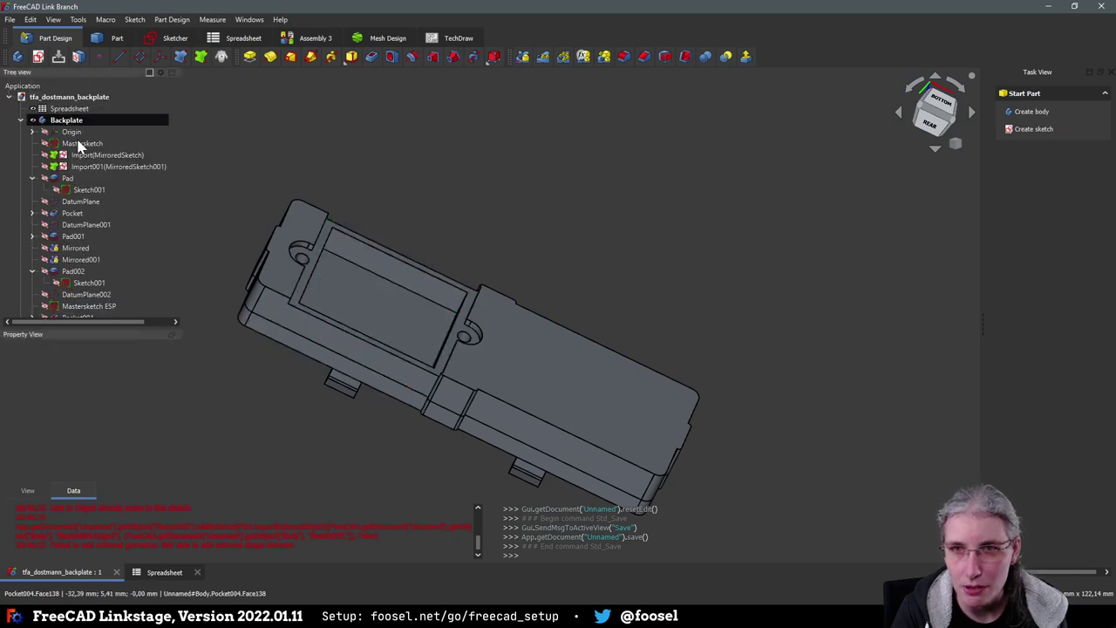
# Create Body001 and make the Backplate's Mastersketch ESP outline visible
pyautogui.click(19, 57)
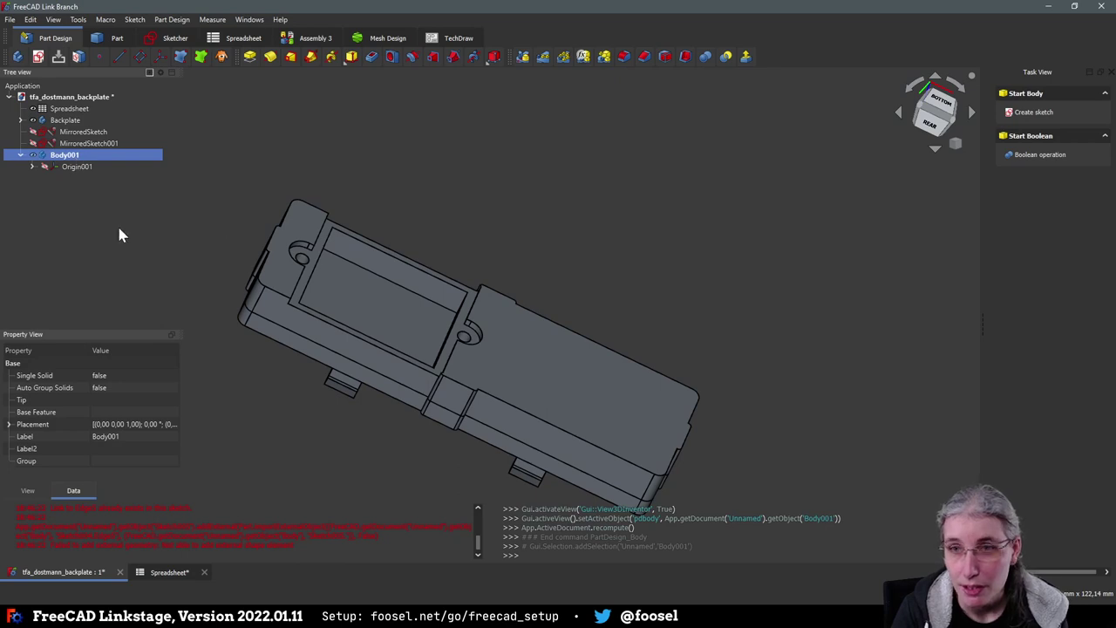
pyautogui.click(21, 121)
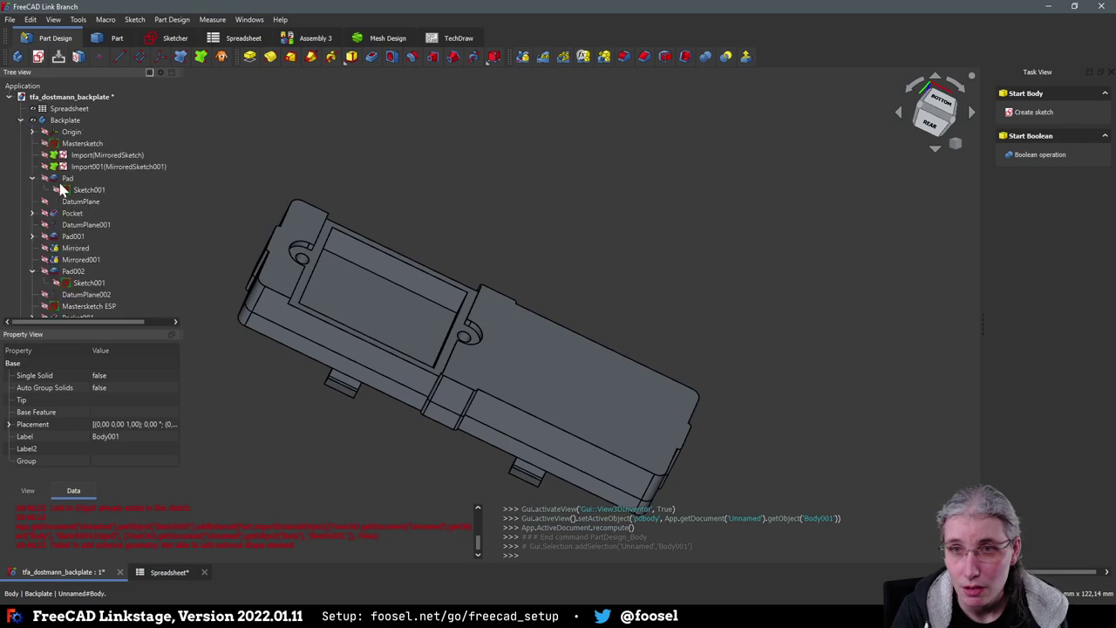
pyautogui.scroll(-3, 88, 218)
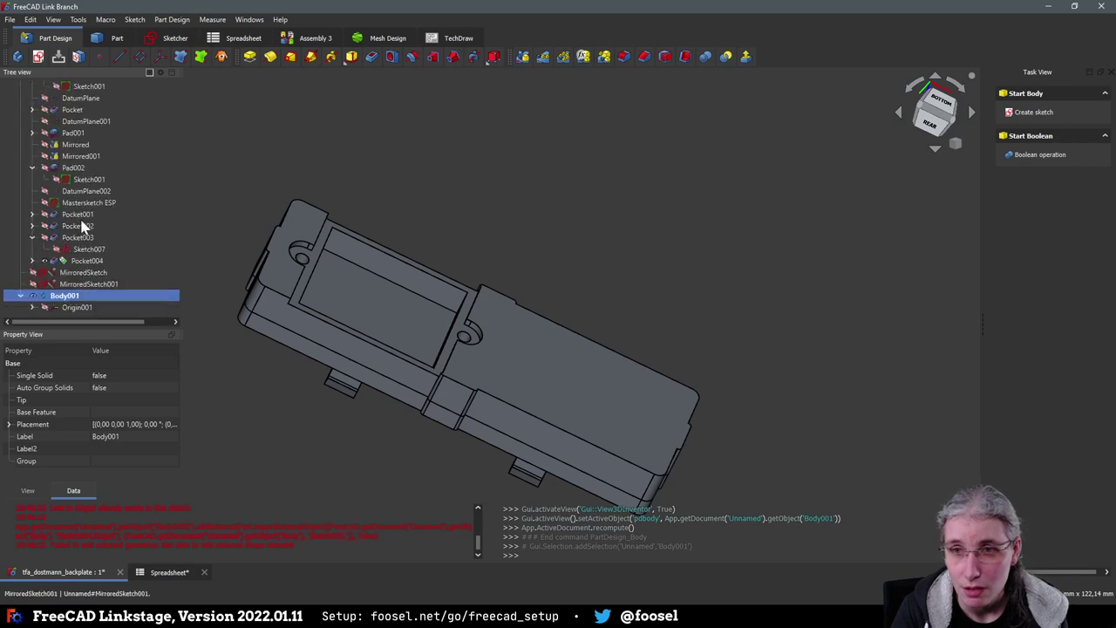
pyautogui.click(44, 203)
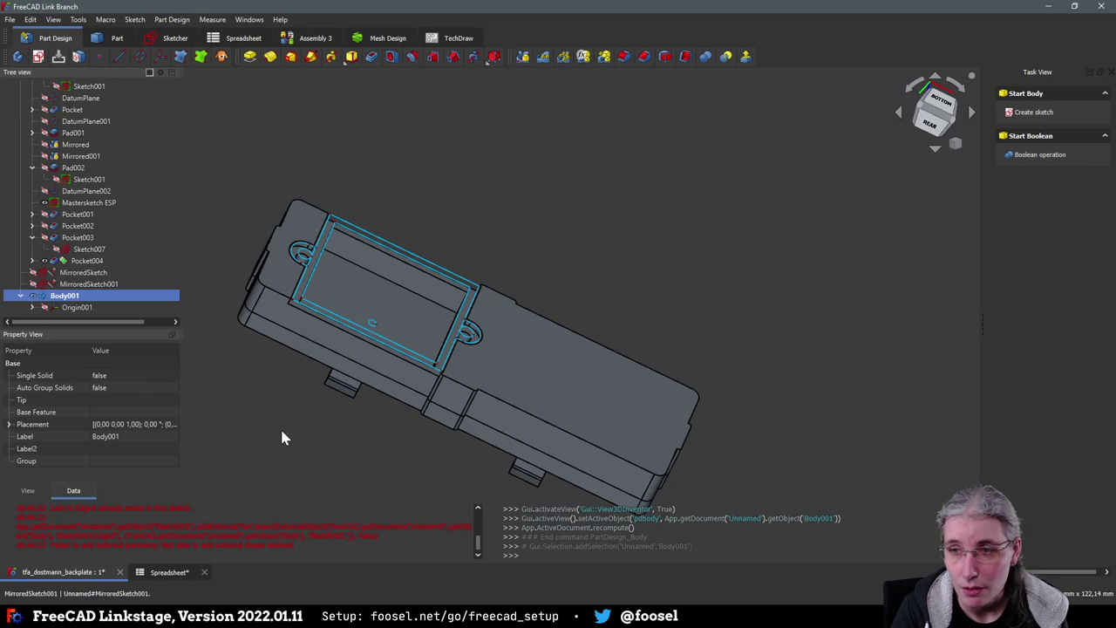
pyautogui.moveTo(281, 437)
pyautogui.mouseDown(button='middle')
pyautogui.moveTo(287, 475)
pyautogui.moveTo(289, 438)
pyautogui.moveTo(363, 427)
pyautogui.moveTo(376, 453)
pyautogui.moveTo(324, 475)
pyautogui.moveTo(337, 430)
pyautogui.moveTo(319, 456)
pyautogui.moveTo(277, 416)
pyautogui.mouseUp(button='middle')
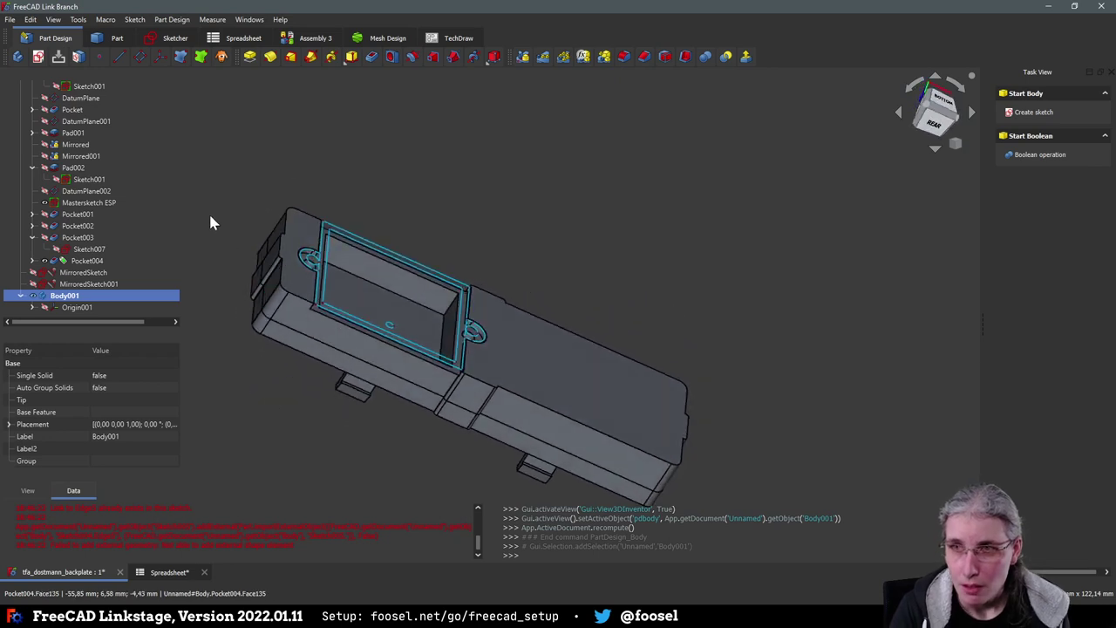
# Create Sketch009 on Body001's XY plane, z offset by plate_thickness - plate_wall_height (3,05 mm)
pyautogui.click(38, 58)
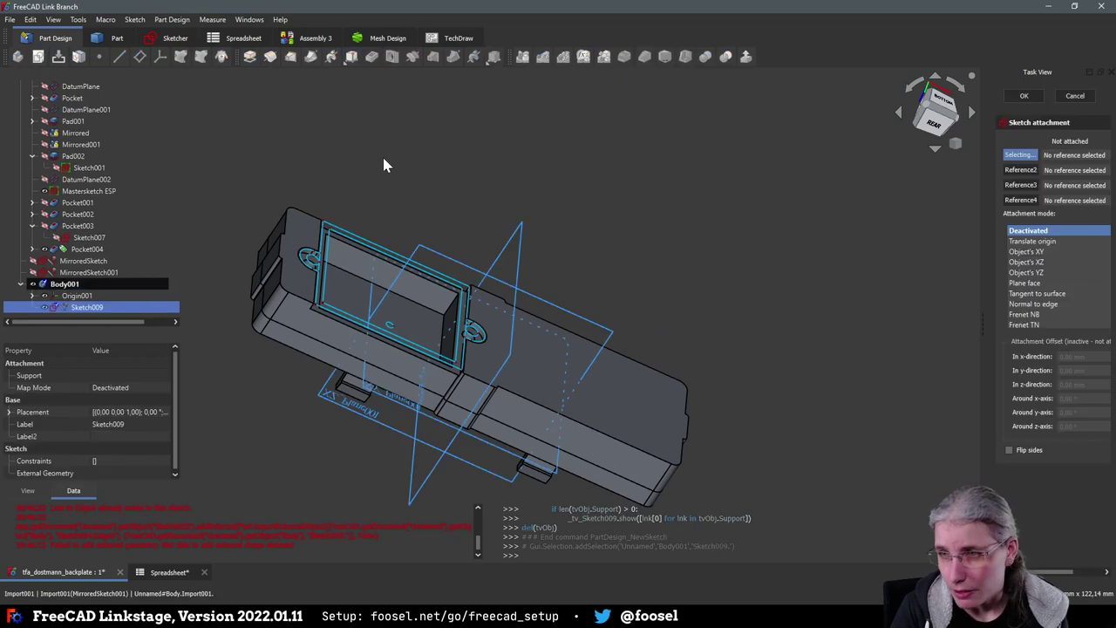
pyautogui.click(379, 399)
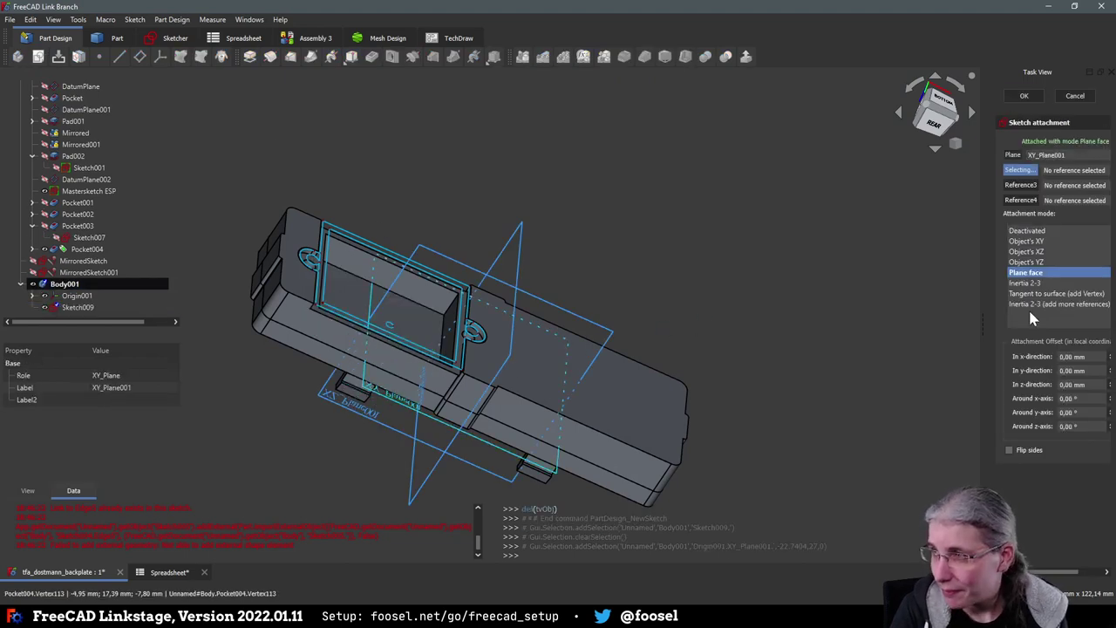
pyautogui.click(1090, 385)
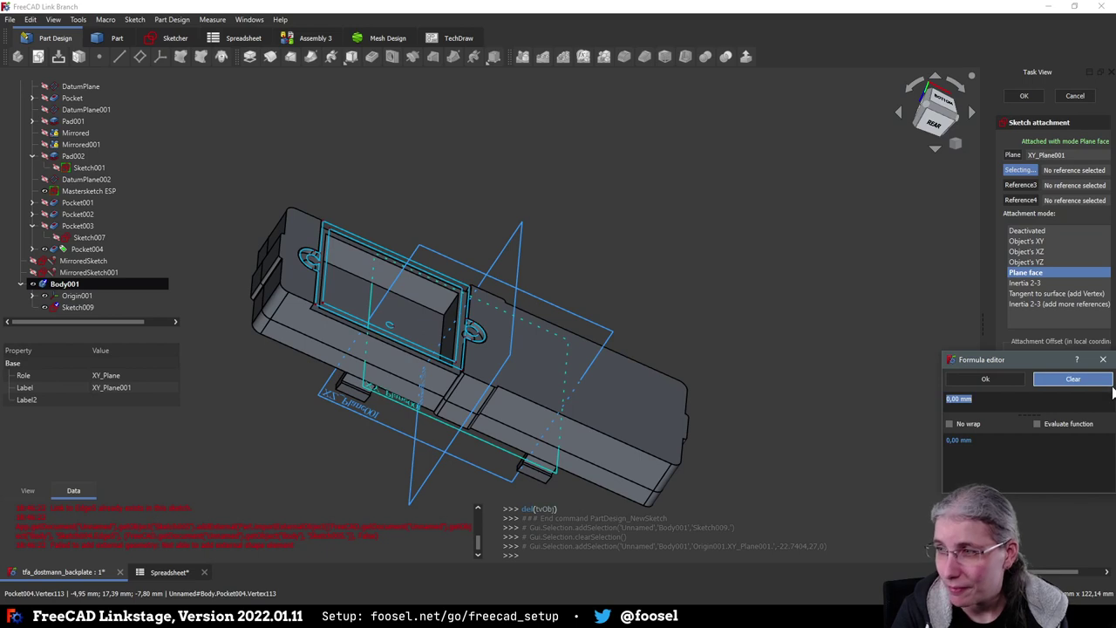
pyautogui.write('<<Spreadsheet>>.')
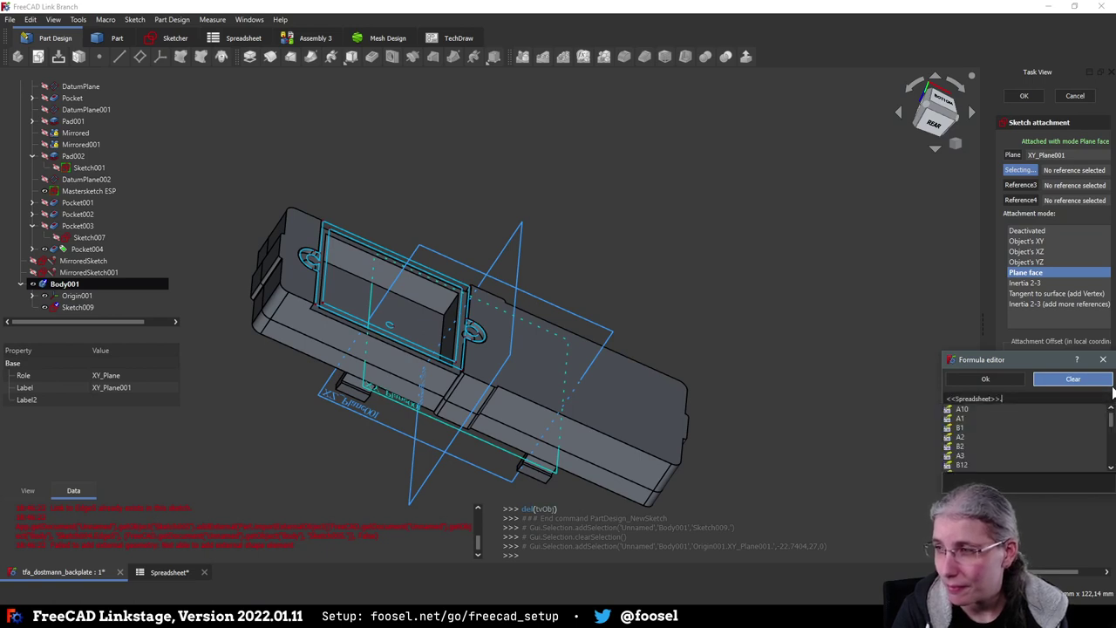
pyautogui.write('pla')
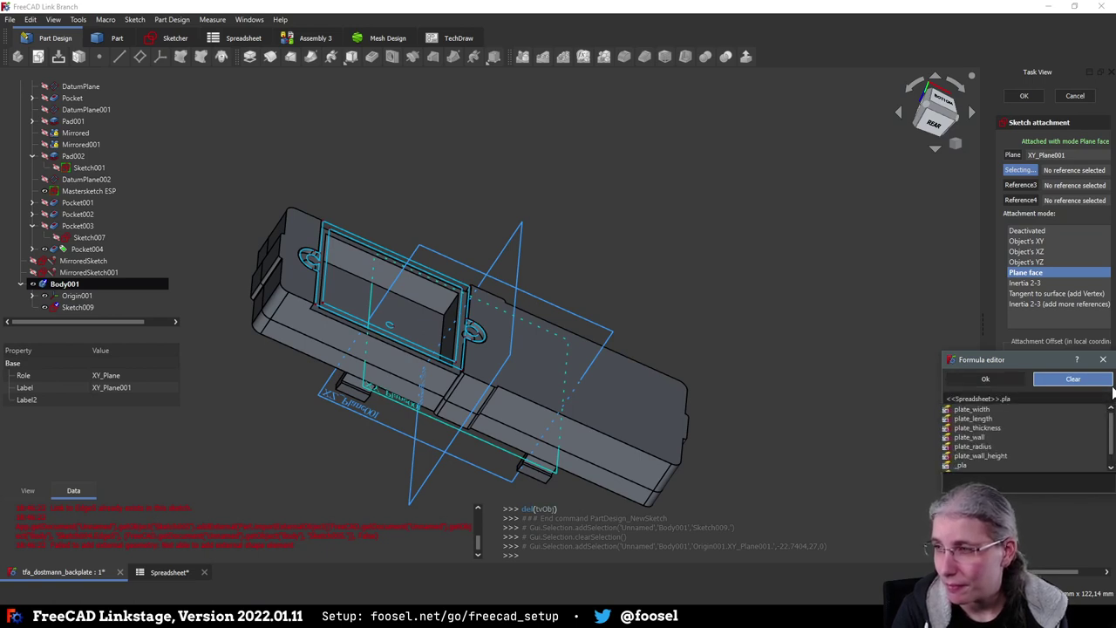
pyautogui.write('te_thickness - <')
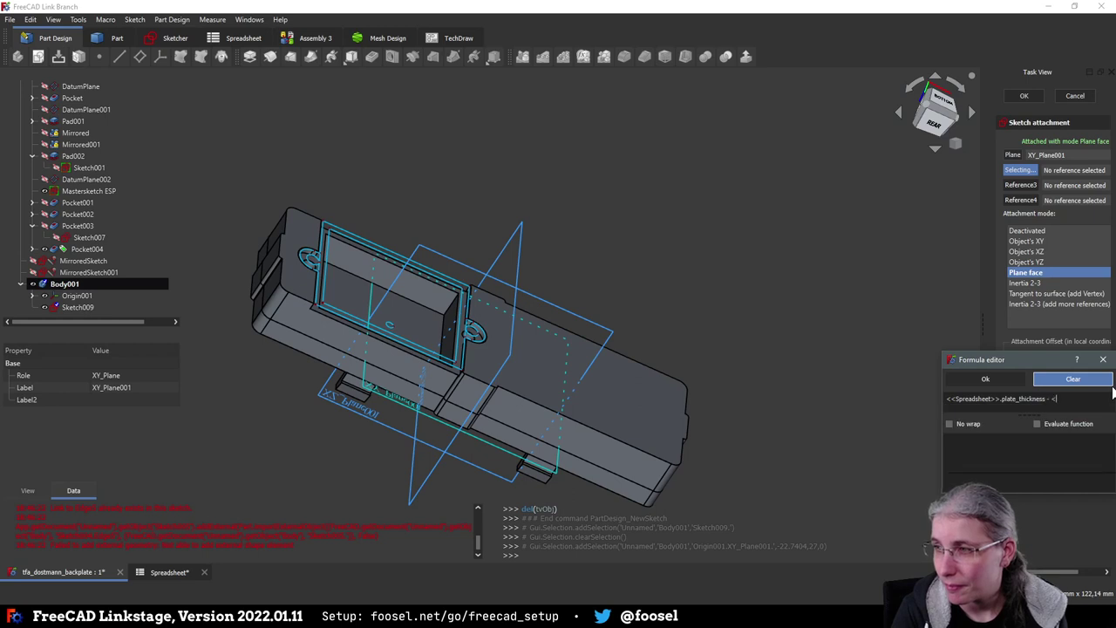
pyautogui.write('<SP')
pyautogui.press('Return')
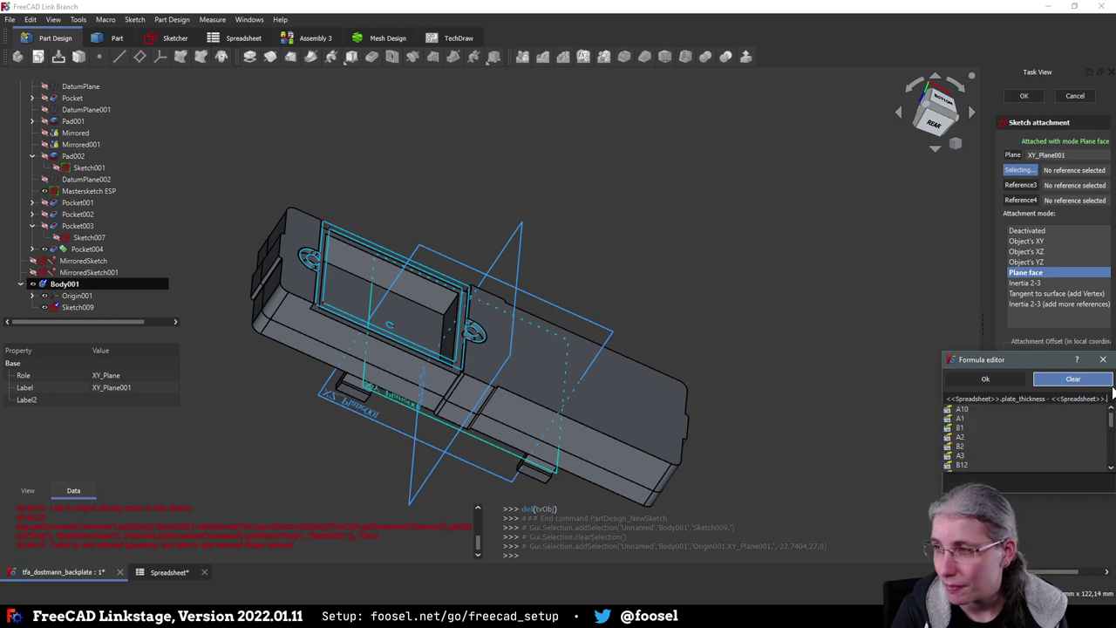
pyautogui.write('plate_wall_height')
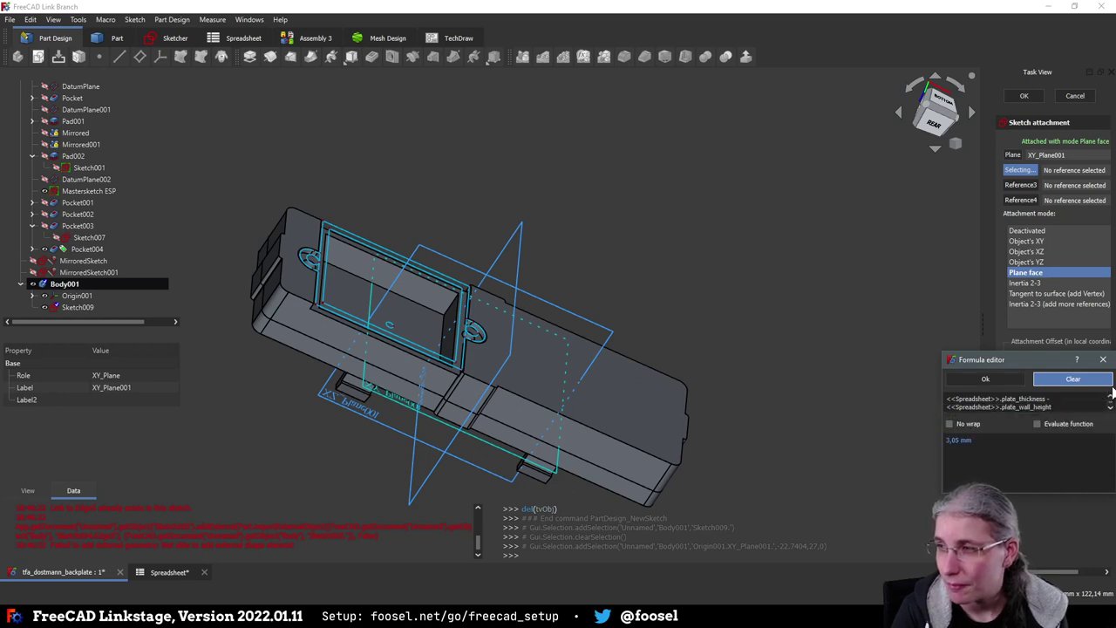
pyautogui.click(985, 379)
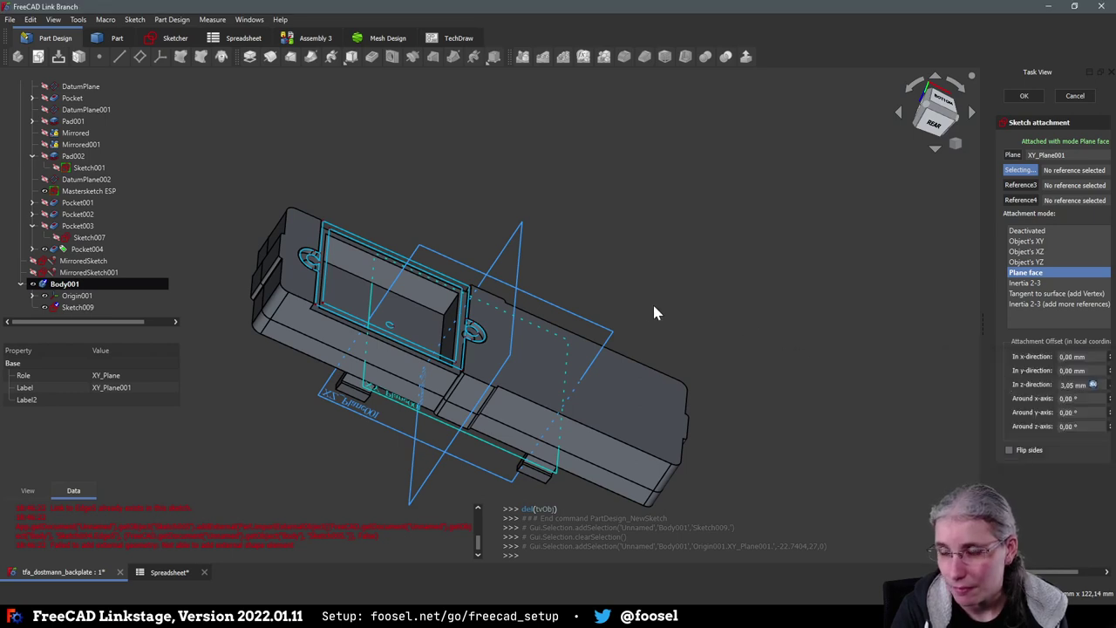
pyautogui.click(1025, 96)
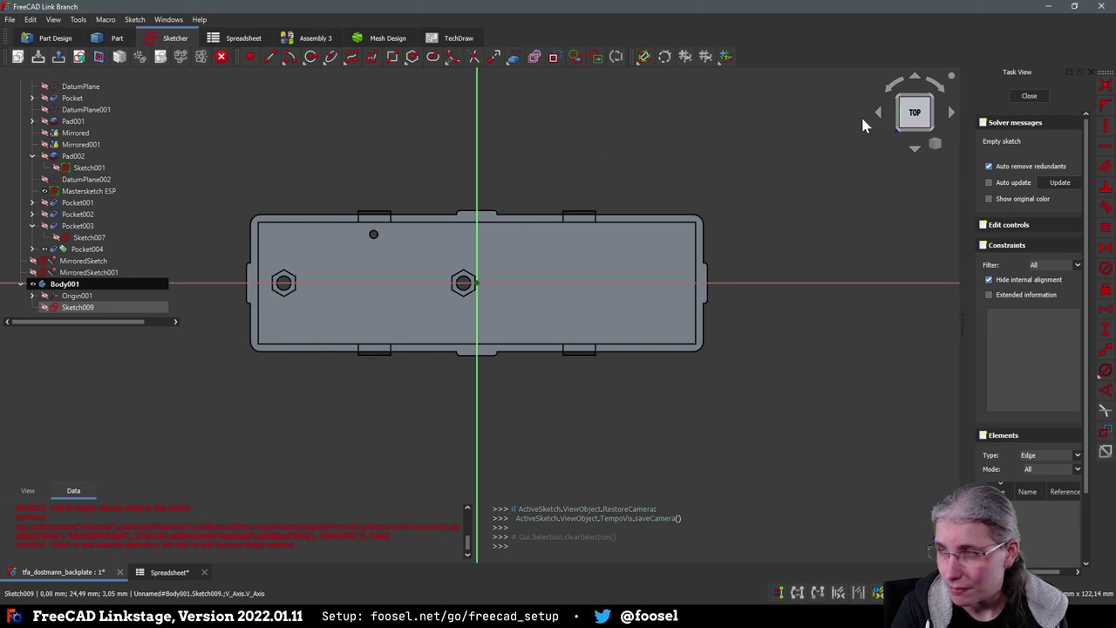
# From the bottom view, import the plate's outer edges and both screw-hole arcs as external geometry
pyautogui.click(915, 101)
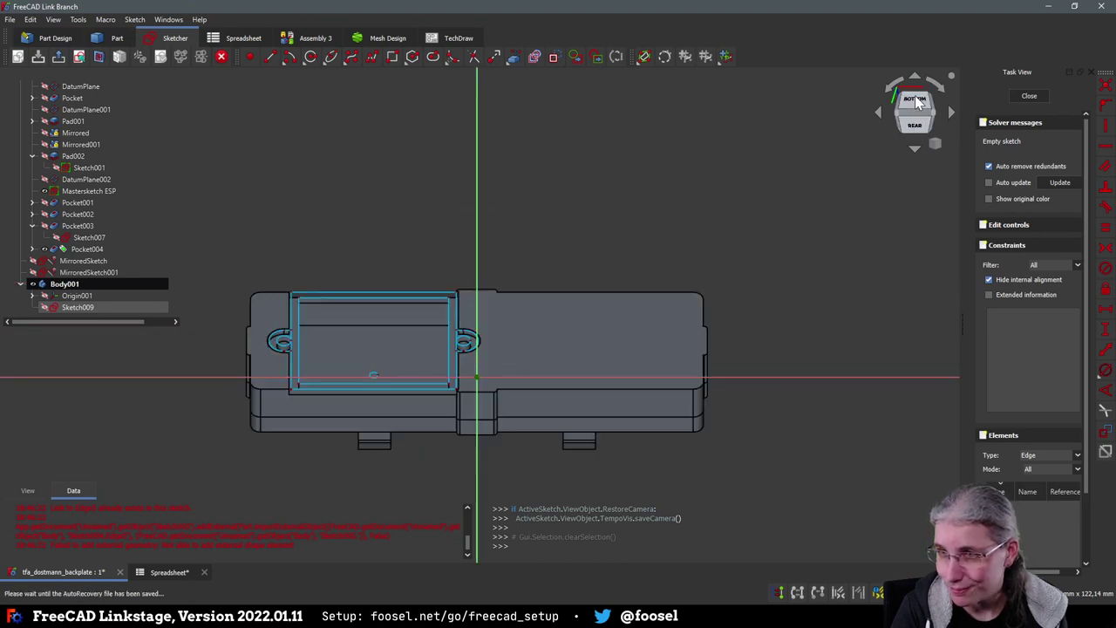
pyautogui.click(914, 101)
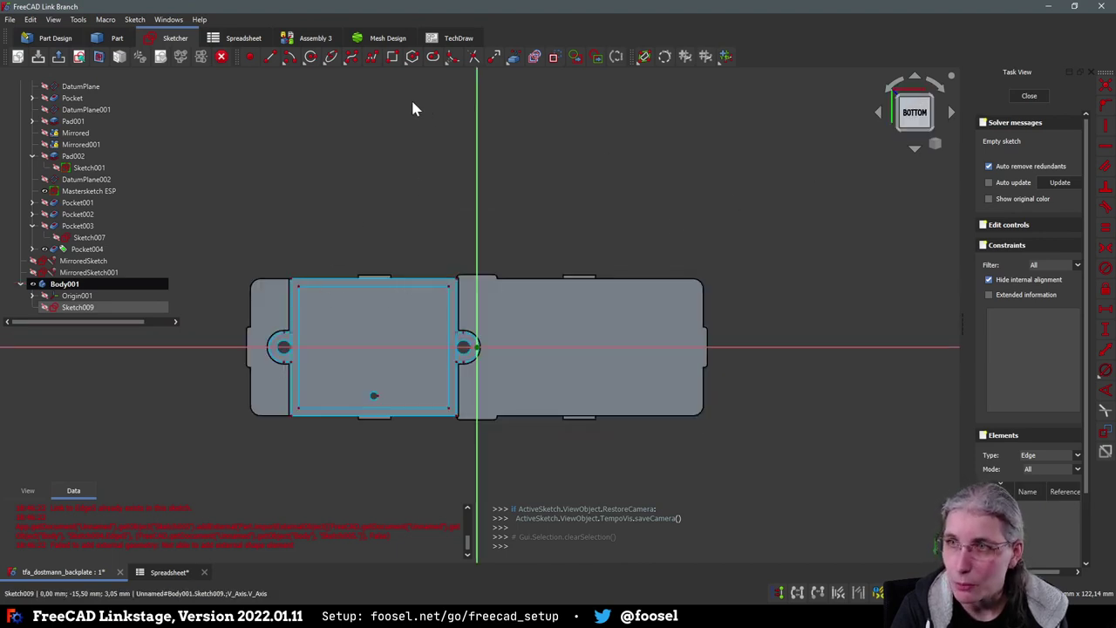
pyautogui.click(513, 57)
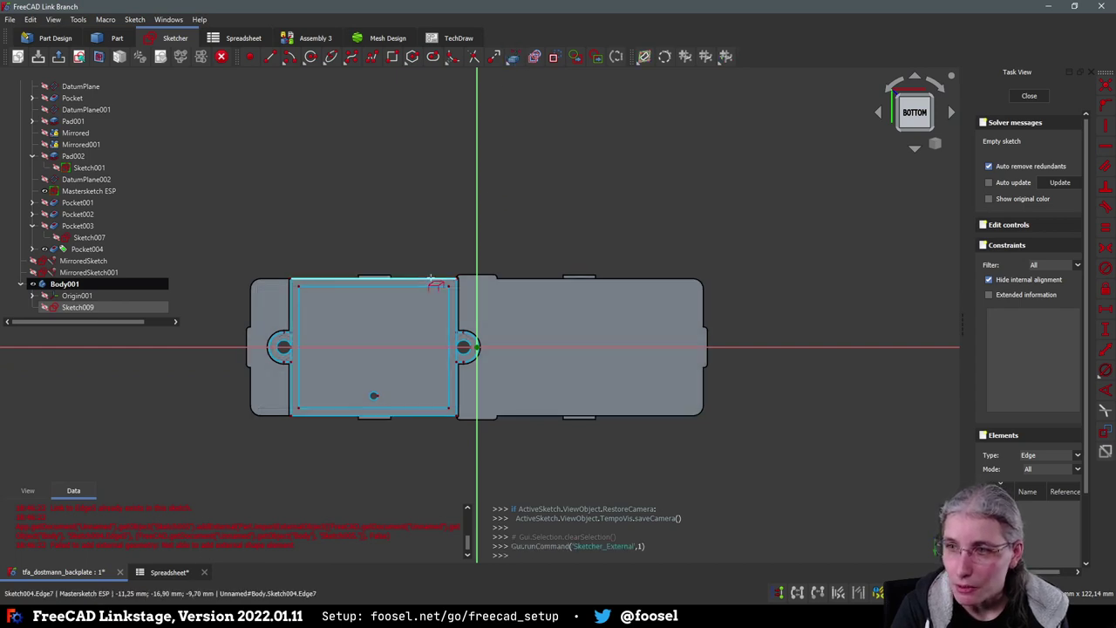
pyautogui.click(431, 279)
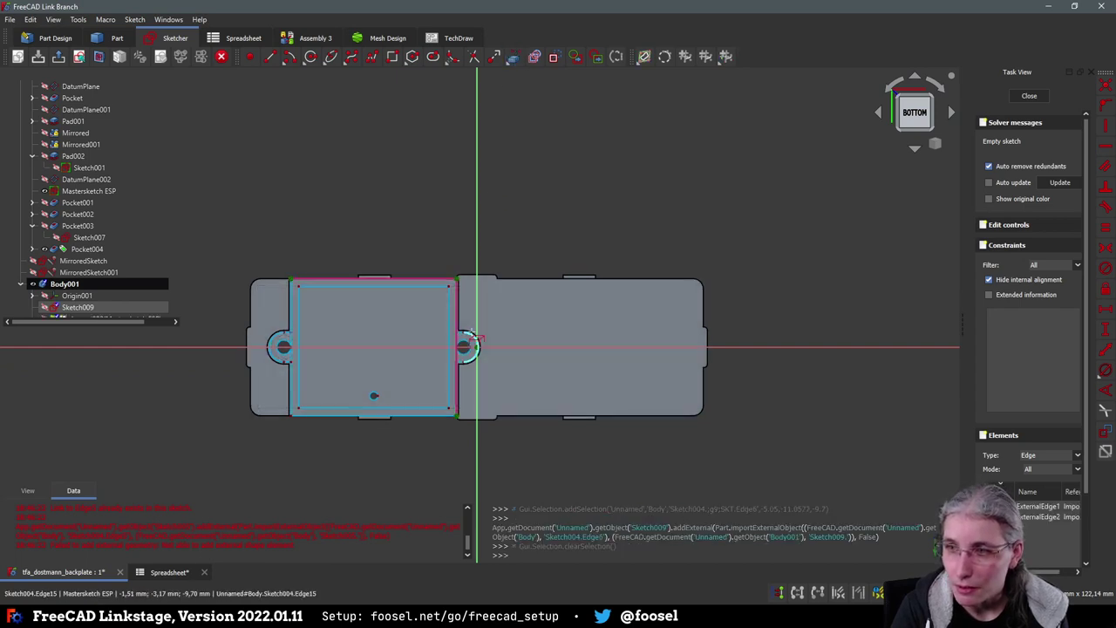
pyautogui.click(472, 338)
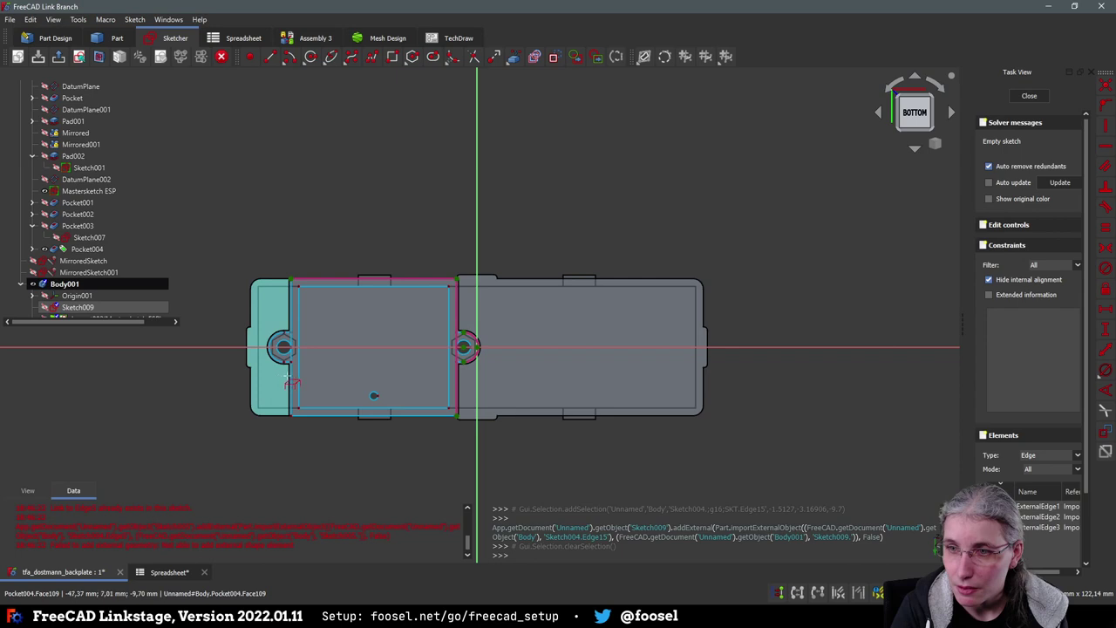
pyautogui.click(291, 377)
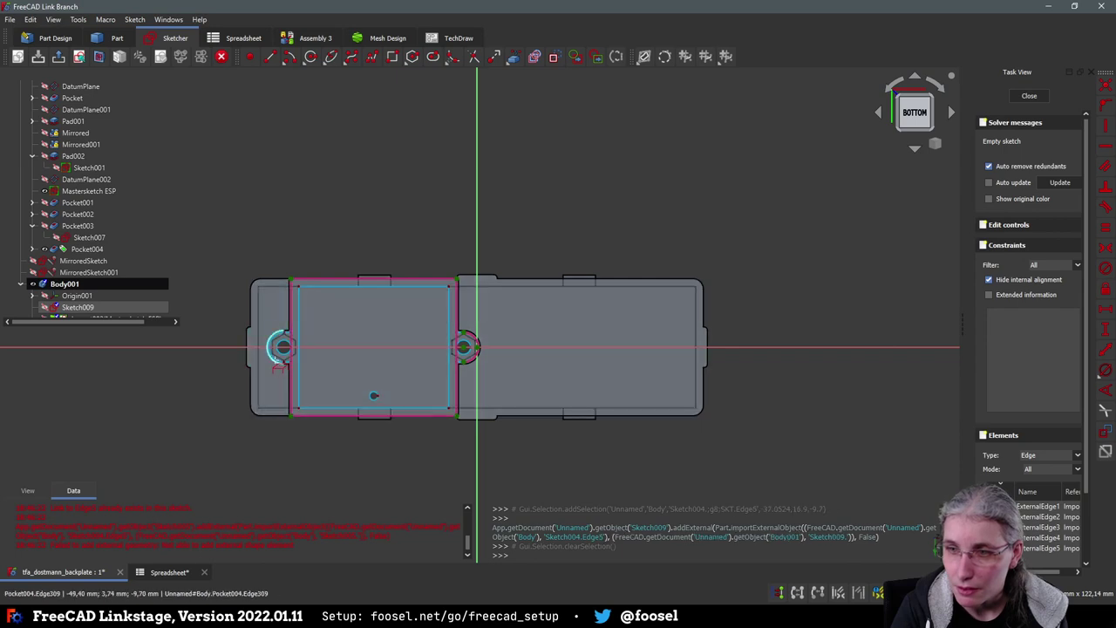
pyautogui.click(279, 361)
pyautogui.scroll(6, 387, 252)
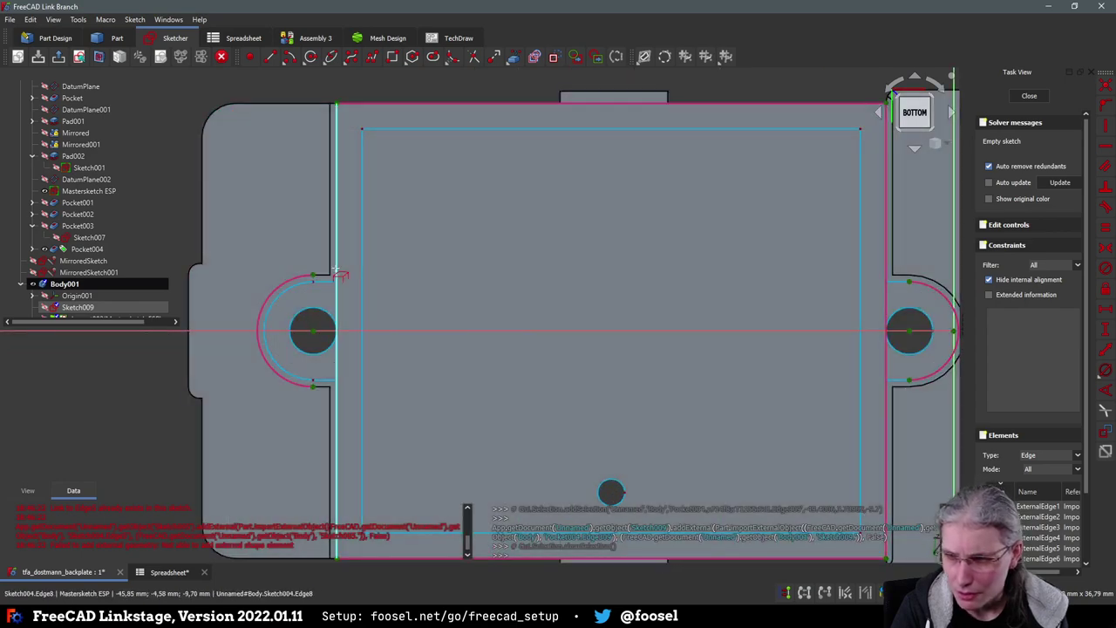
pyautogui.hotkey('ctrl', 'z')
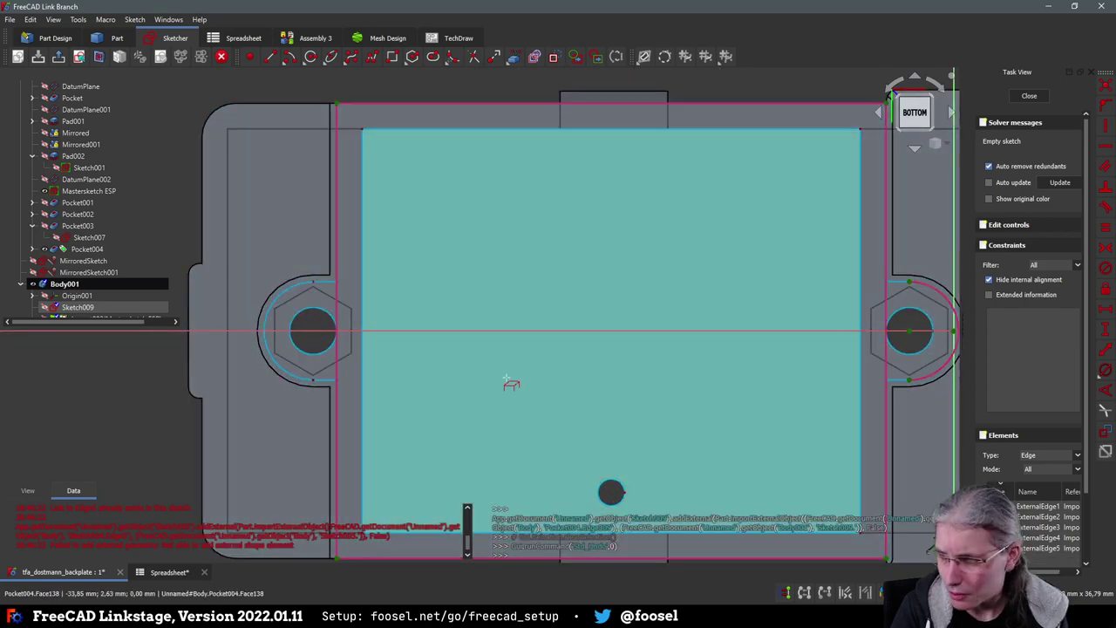
pyautogui.scroll(-2, 479, 306)
pyautogui.scroll(2, 430, 386)
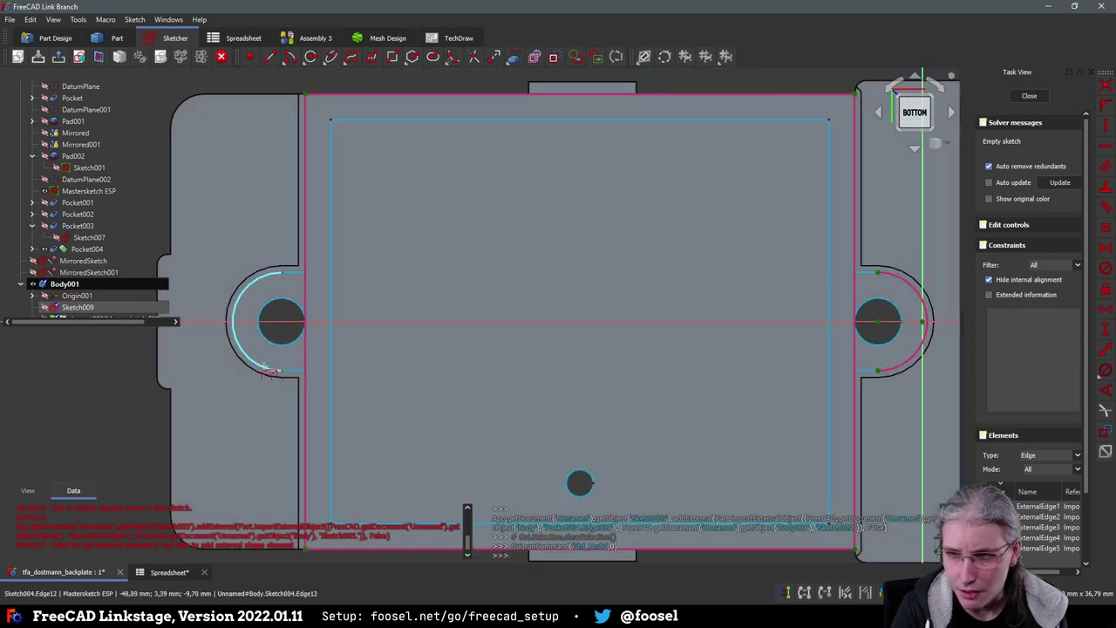
pyautogui.click(296, 276)
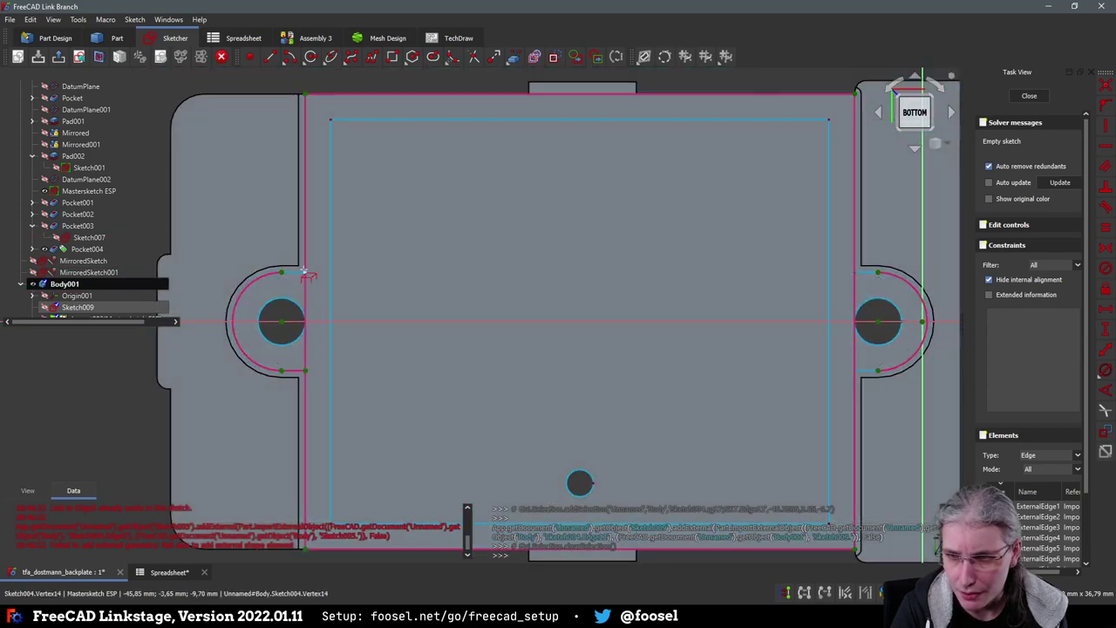
pyautogui.scroll(-2, 296, 275)
pyautogui.scroll(2, 369, 343)
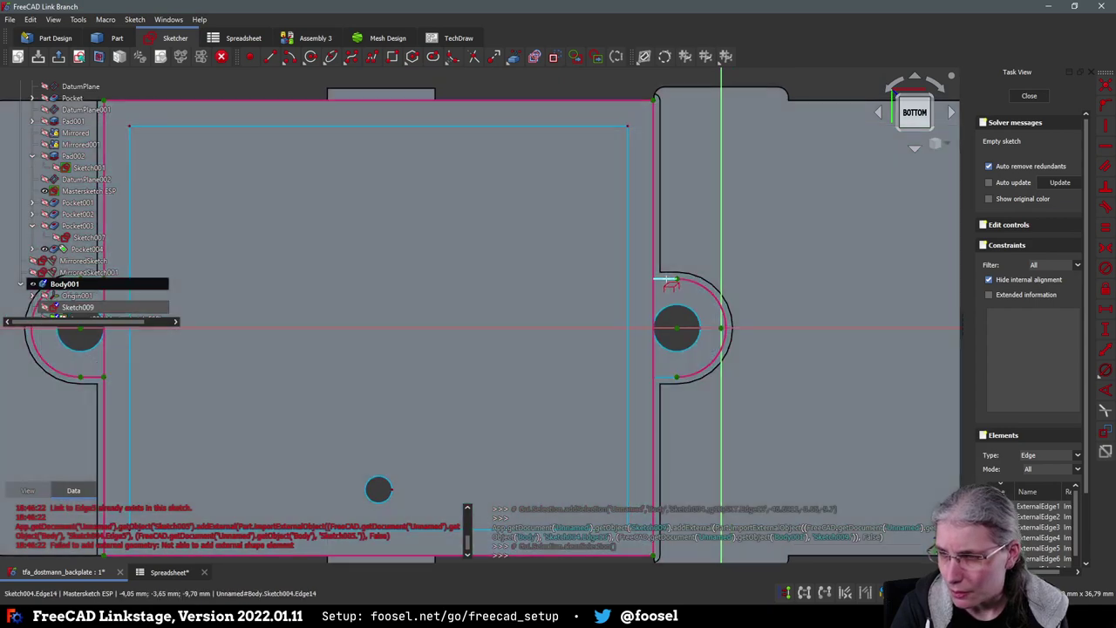
pyautogui.click(666, 280)
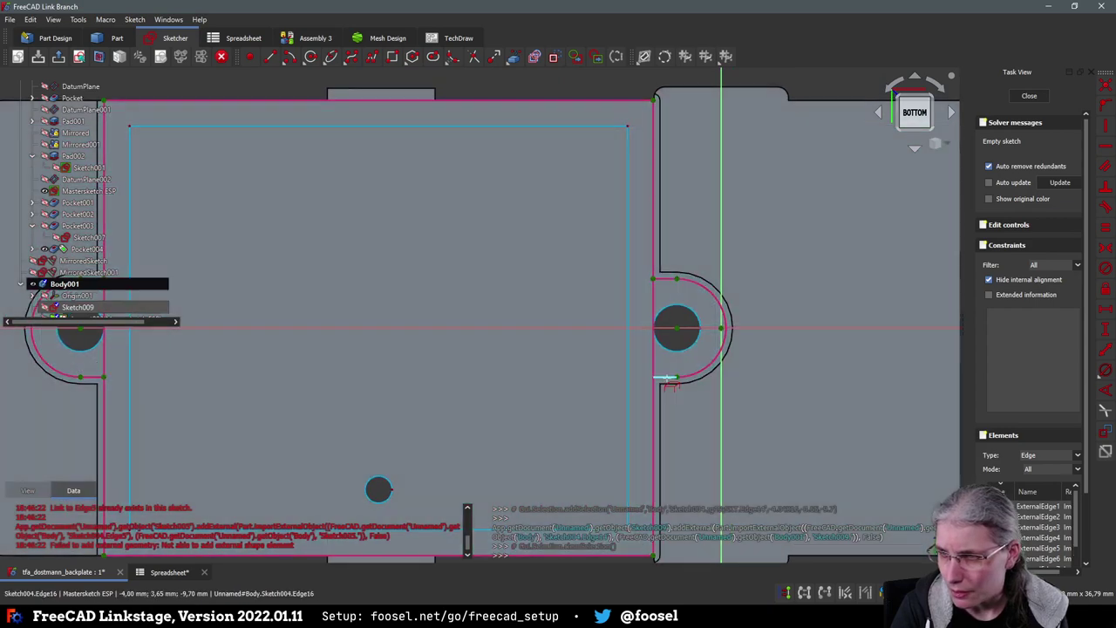
pyautogui.scroll(-2, 645, 237)
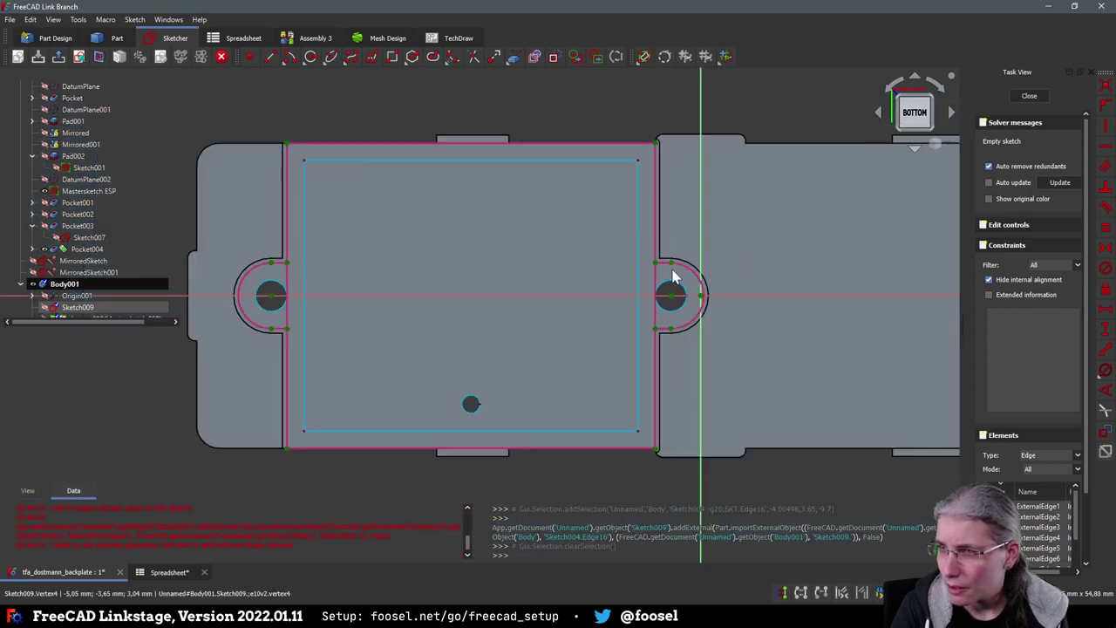
# Select all imported reference edges of both holes and the plate outline
pyautogui.click(662, 263)
pyautogui.click(692, 277)
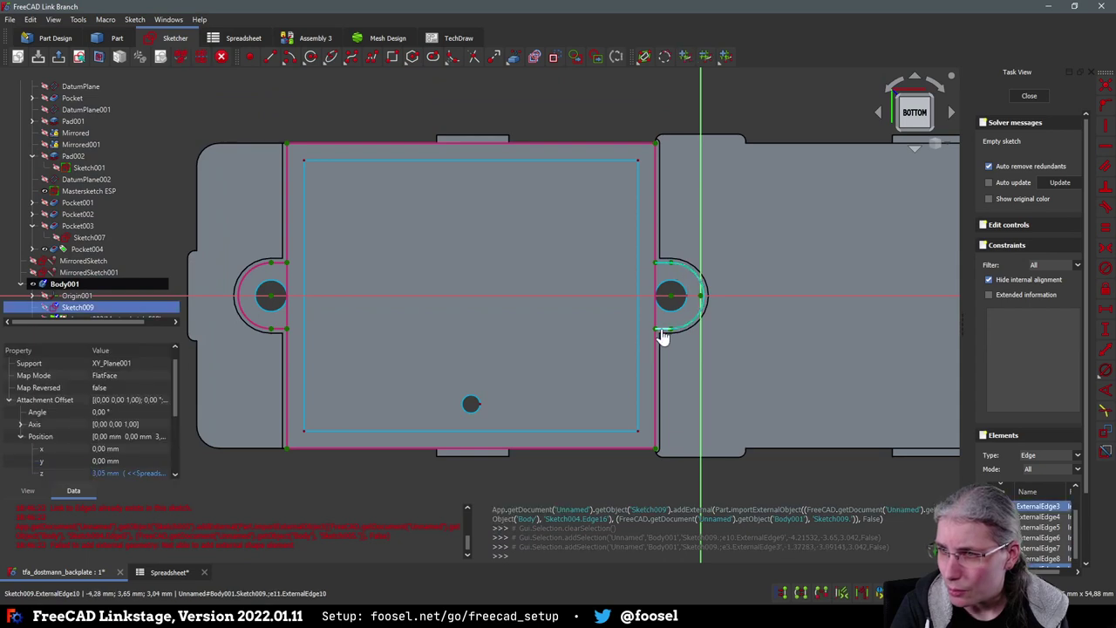
pyautogui.click(664, 330)
pyautogui.click(550, 448)
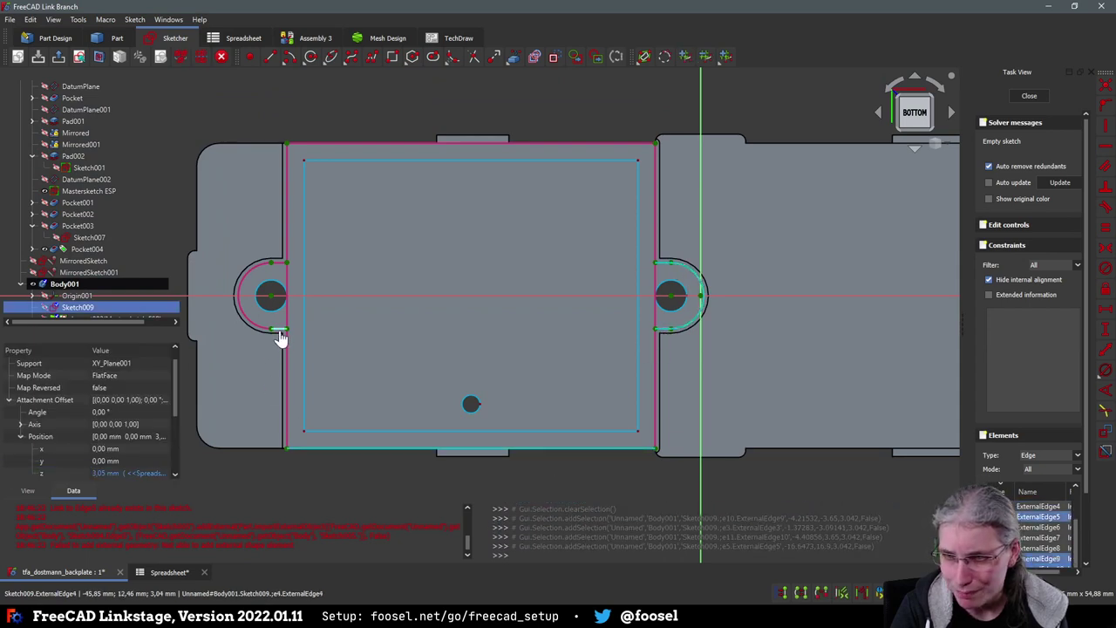
pyautogui.click(279, 332)
pyautogui.click(254, 324)
pyautogui.click(279, 264)
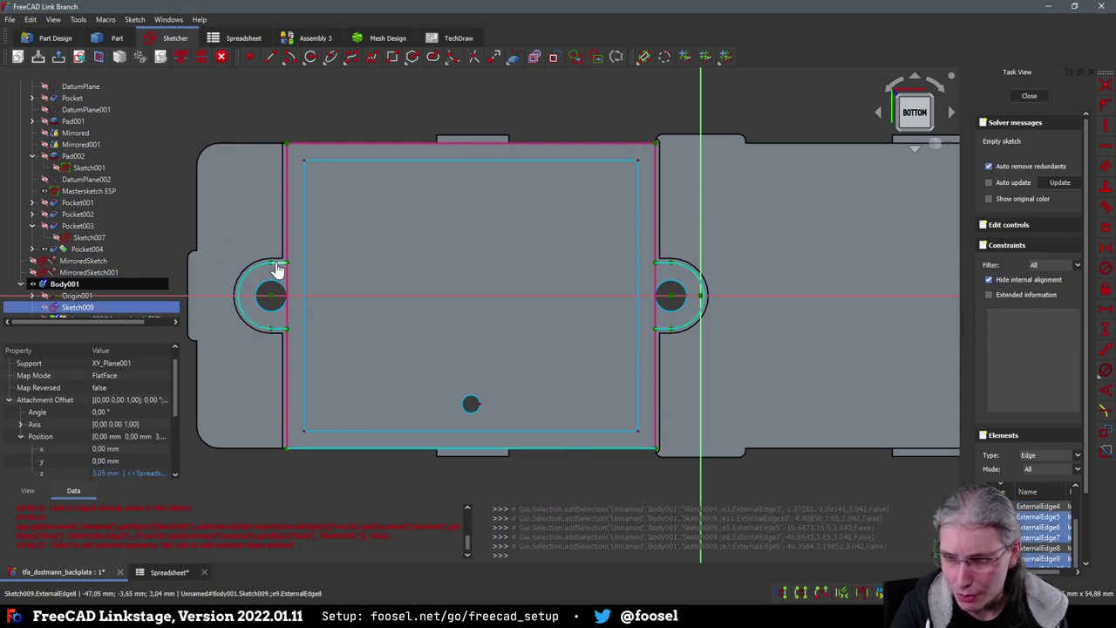
pyautogui.click(374, 144)
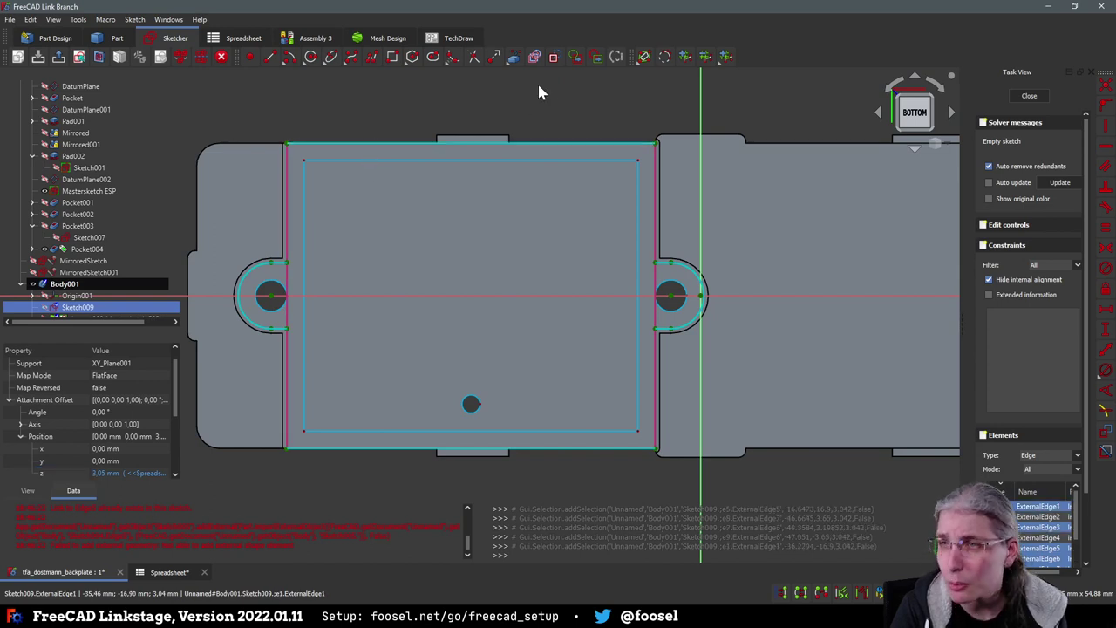
# Make the reference edges construction geometry, draw vertical lines from the plate corners to the hole arcs, and close Sketch009
pyautogui.click(552, 57)
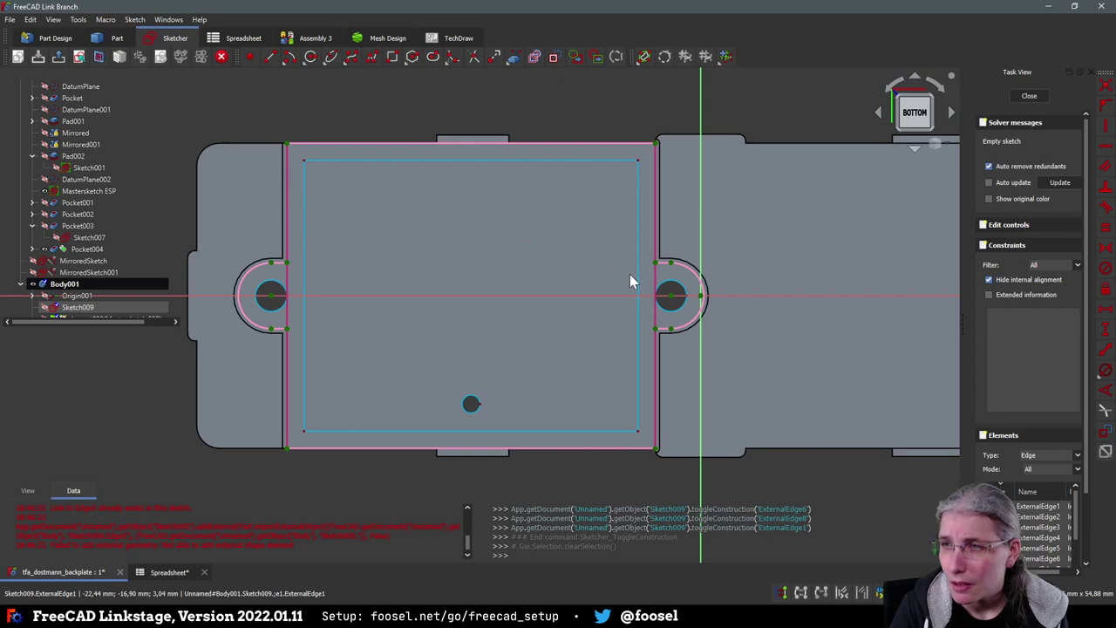
pyautogui.click(269, 57)
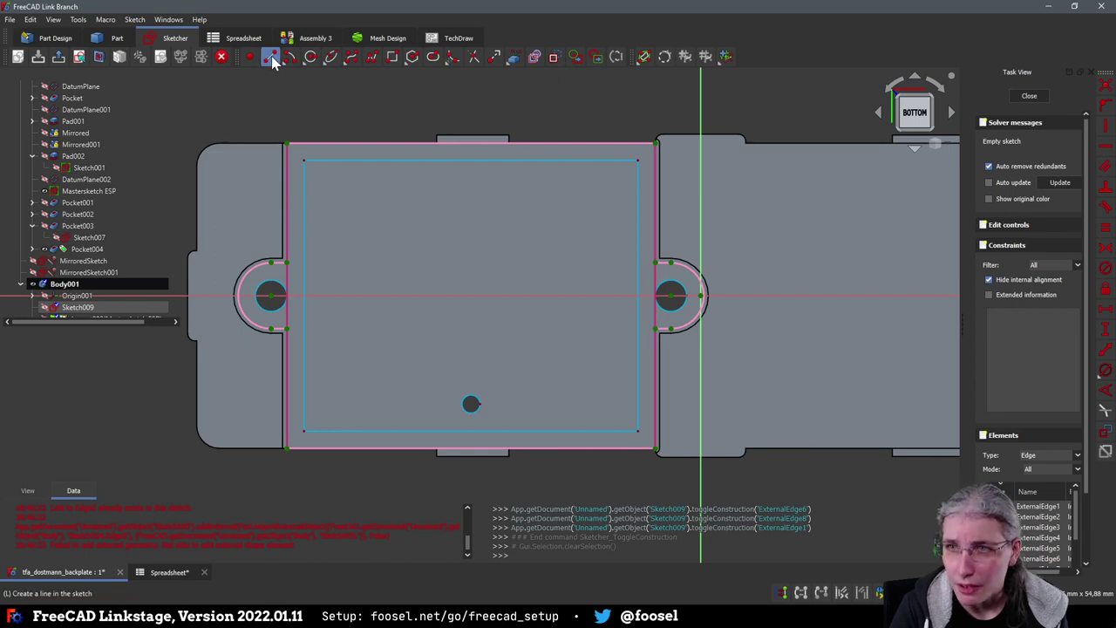
pyautogui.click(287, 144)
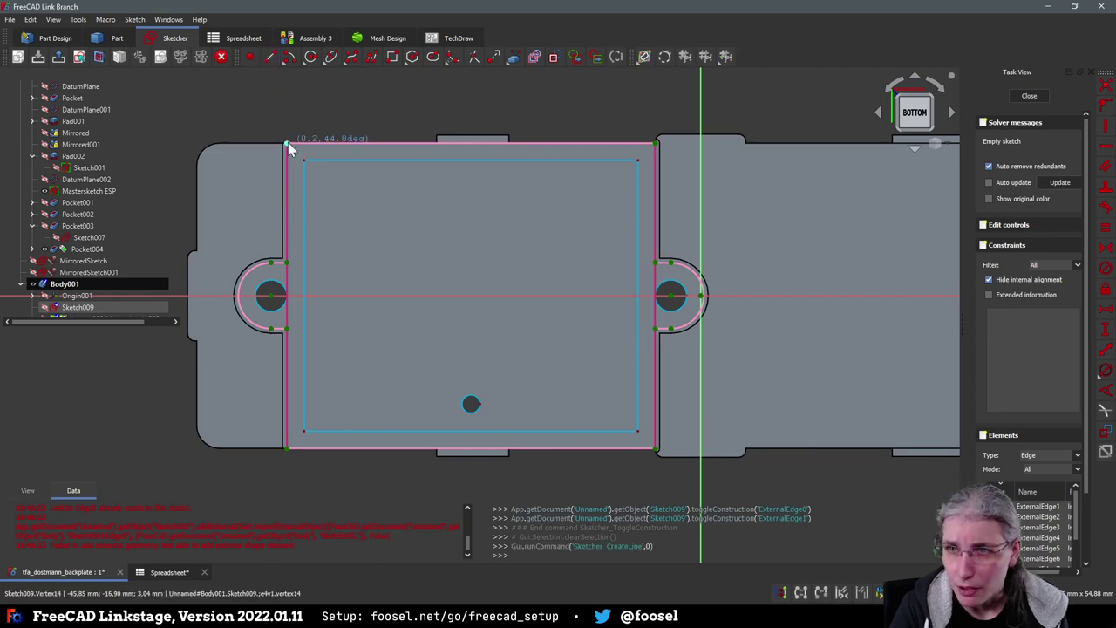
pyautogui.click(288, 263)
pyautogui.click(287, 329)
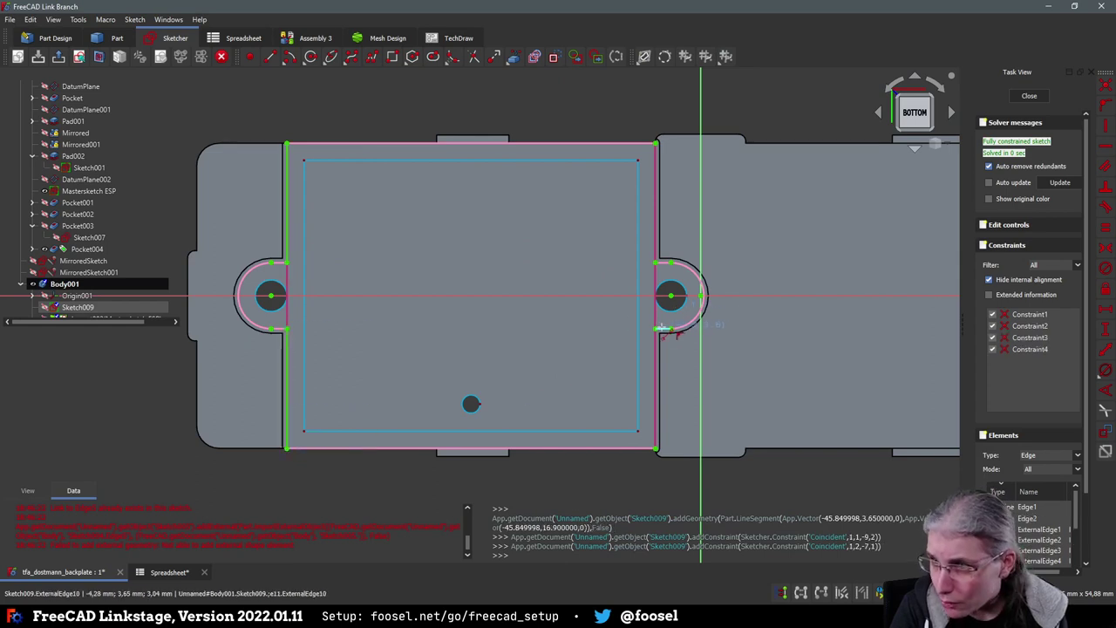
pyautogui.click(656, 448)
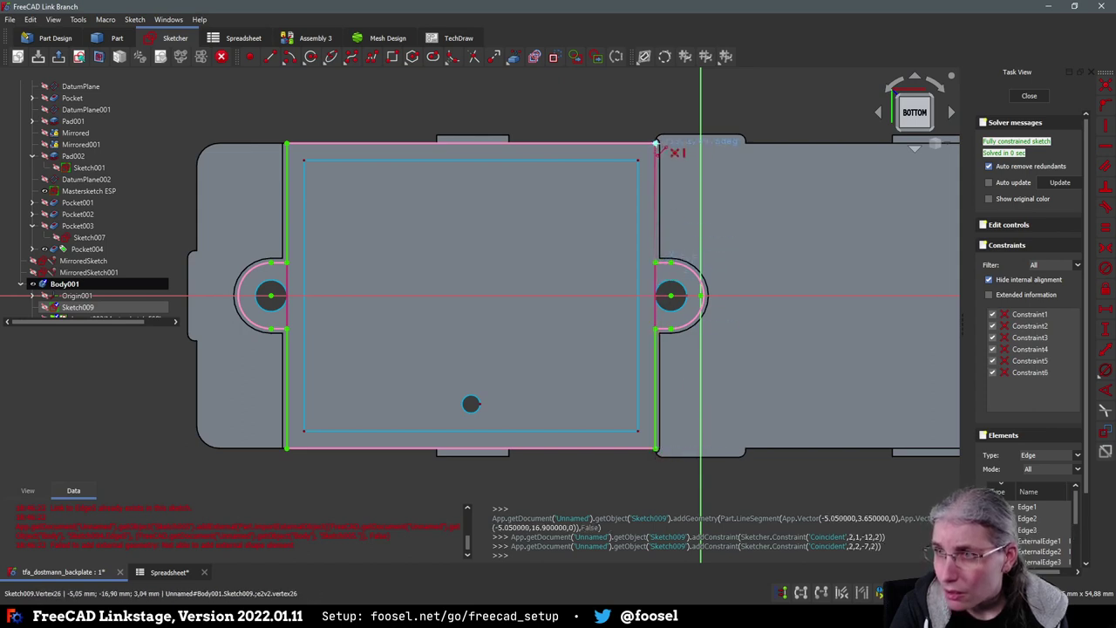
pyautogui.click(655, 142)
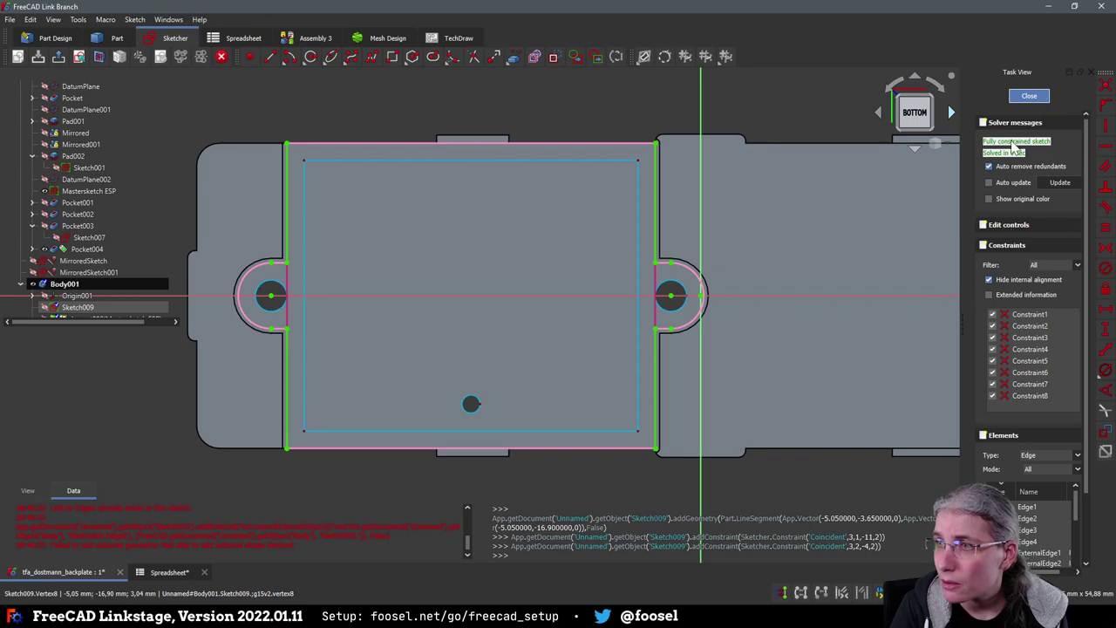
pyautogui.click(1041, 98)
# Open the formula for Sketch009's Attachment Offset z and clear the old expression, keeping a leading minus
pyautogui.press('4')
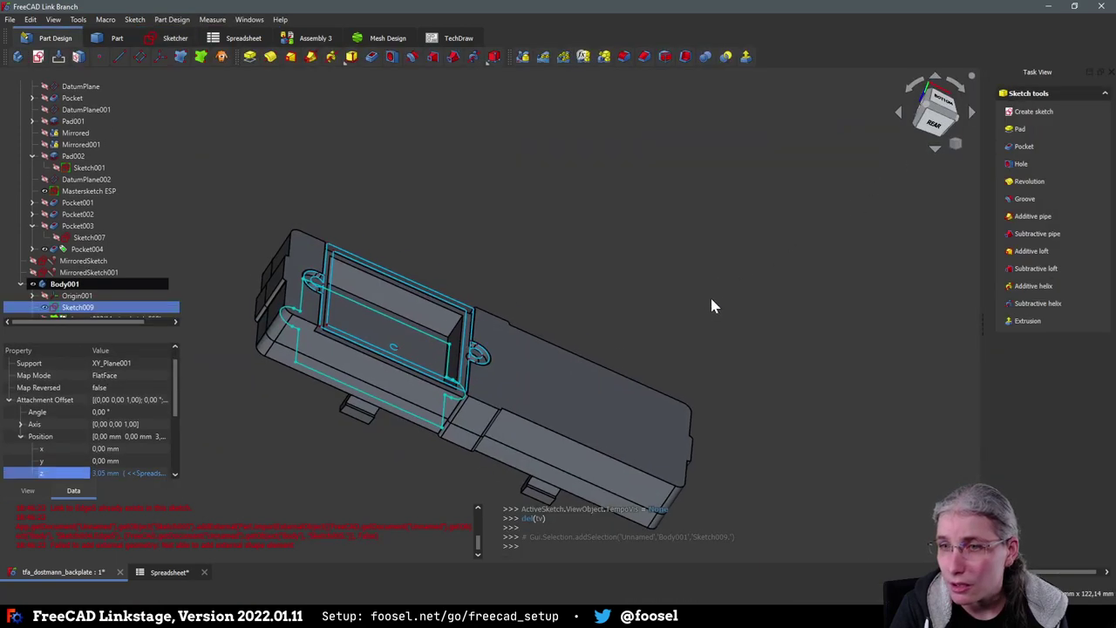
pyautogui.moveTo(686, 217); pyautogui.dragTo(630, 175, button='middle')
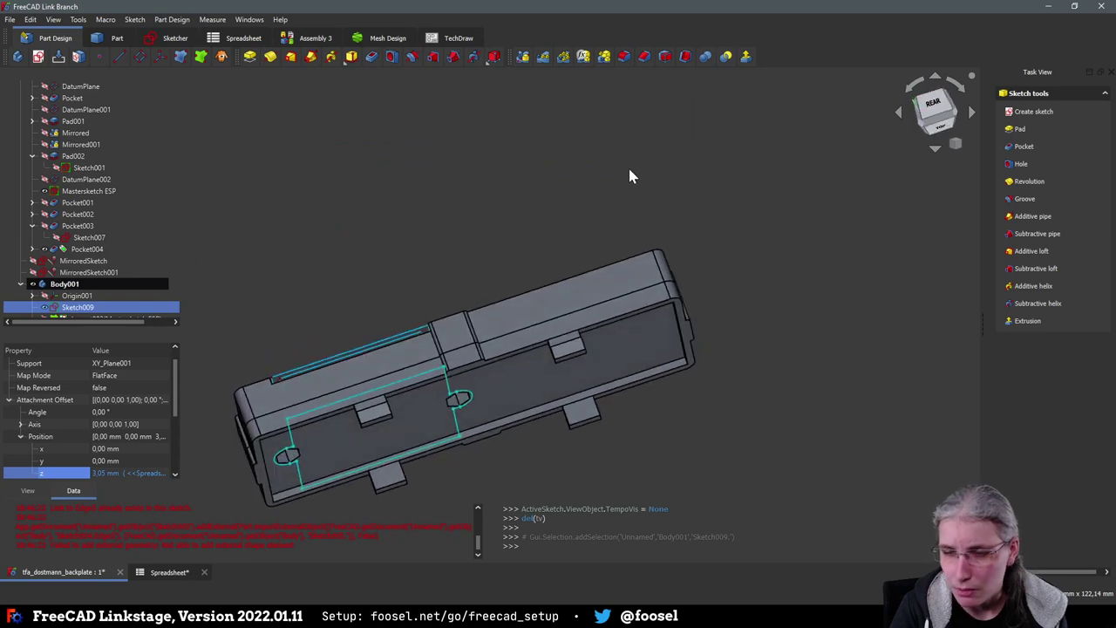
pyautogui.scroll(-1, 63, 294)
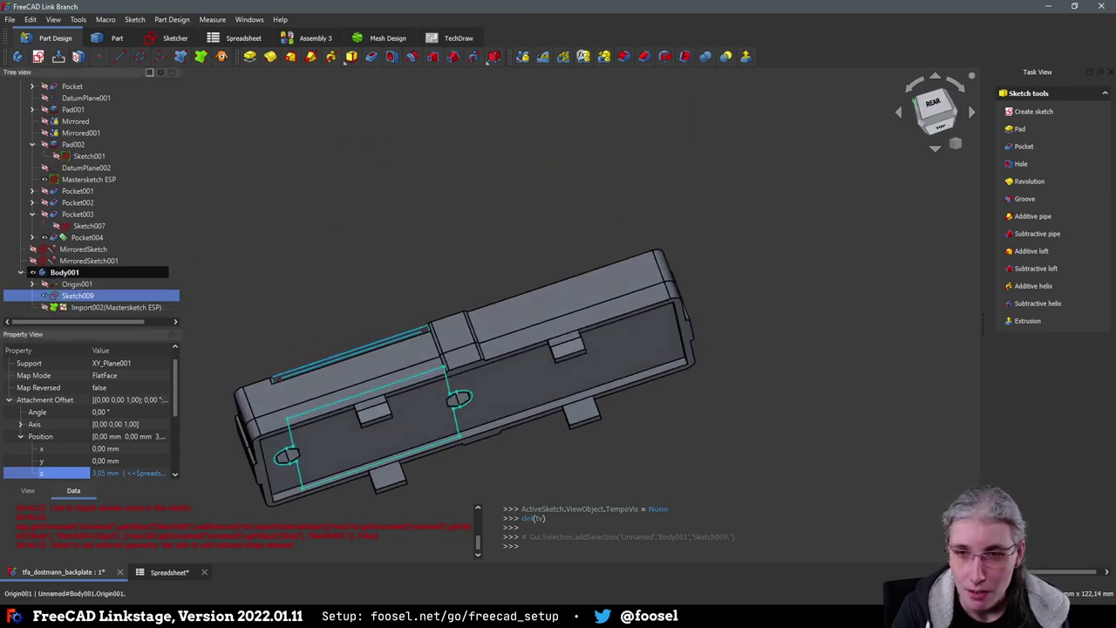
pyautogui.scroll(-2, 53, 412)
pyautogui.click(120, 387)
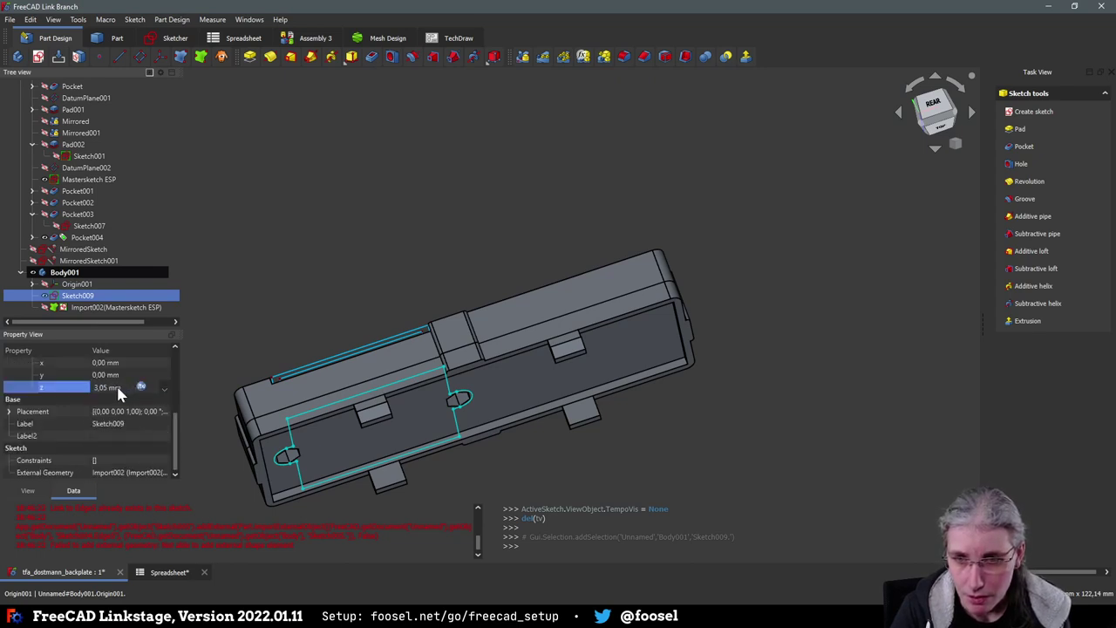
pyautogui.click(141, 385)
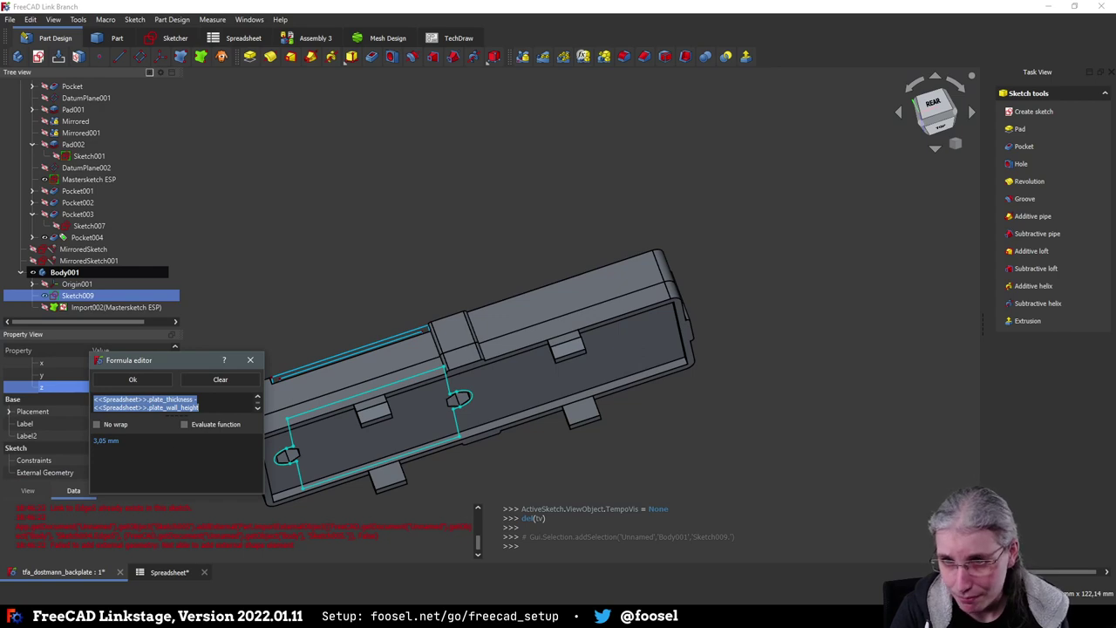
pyautogui.click(95, 398)
pyautogui.write('-')
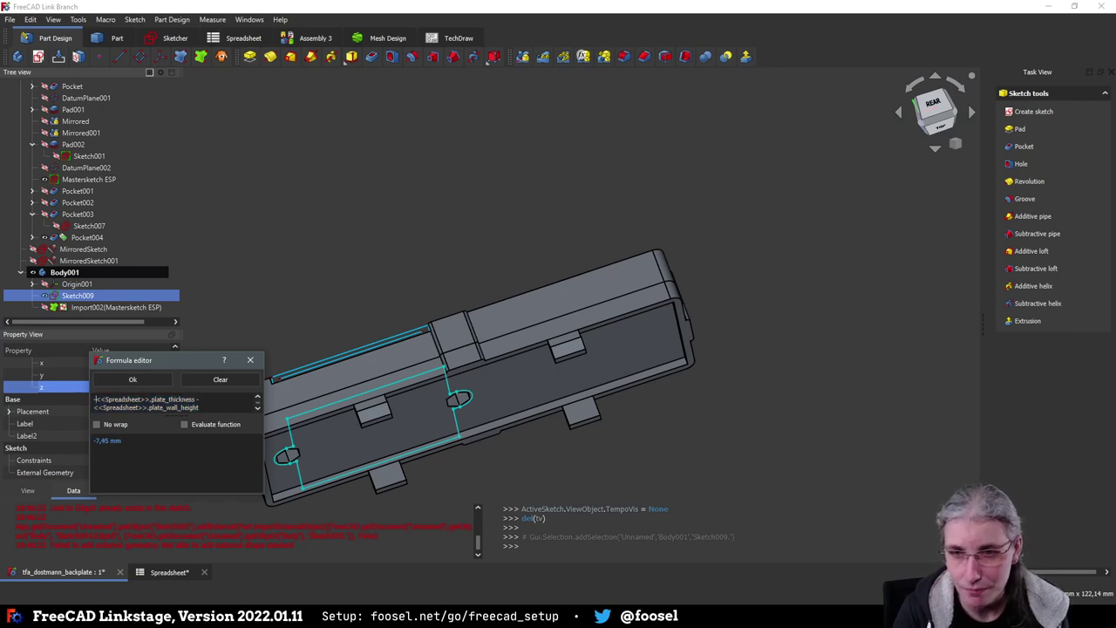
pyautogui.hotkey('shift', 'ctrl', 'End')
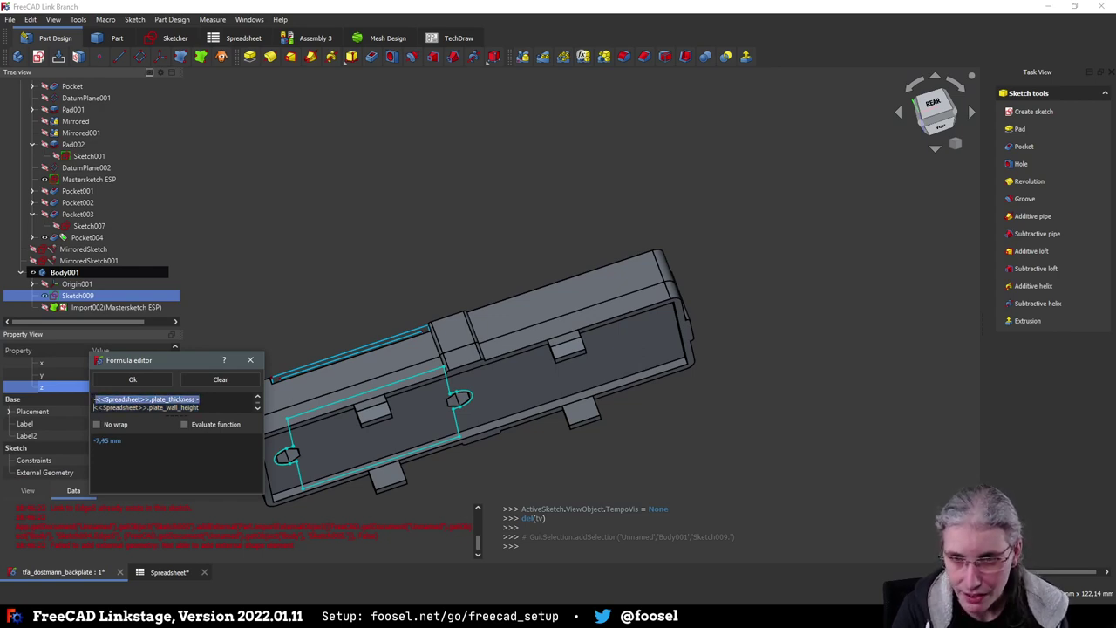
pyautogui.press('Delete')
# Enter -Spreadsheet.esp_height - Spreadsheet.plate_wall_height as the z offset, giving -10,00 mm
pyautogui.write('<<Spre')
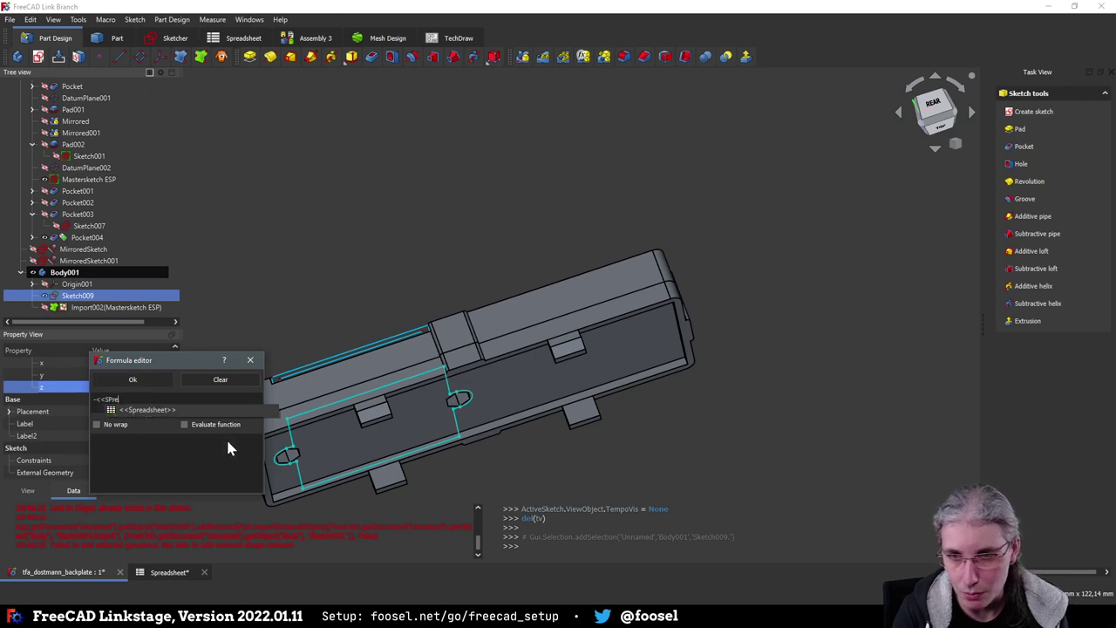
pyautogui.press('Return')
pyautogui.press('Down')
pyautogui.press('Down')
pyautogui.press('Down')
pyautogui.press('Down')
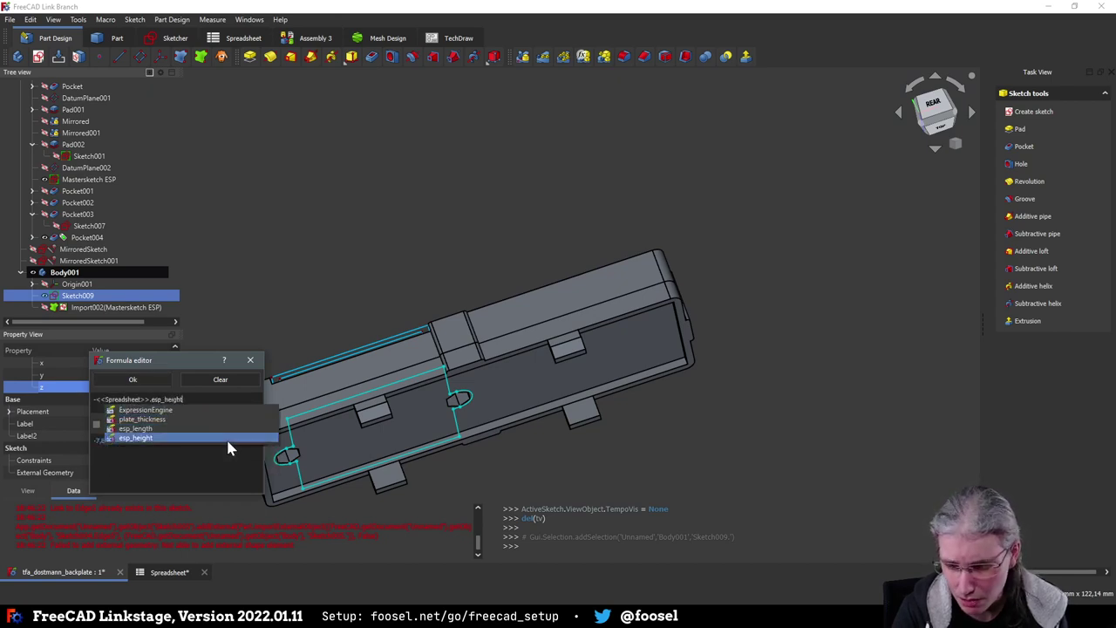
pyautogui.press('Return')
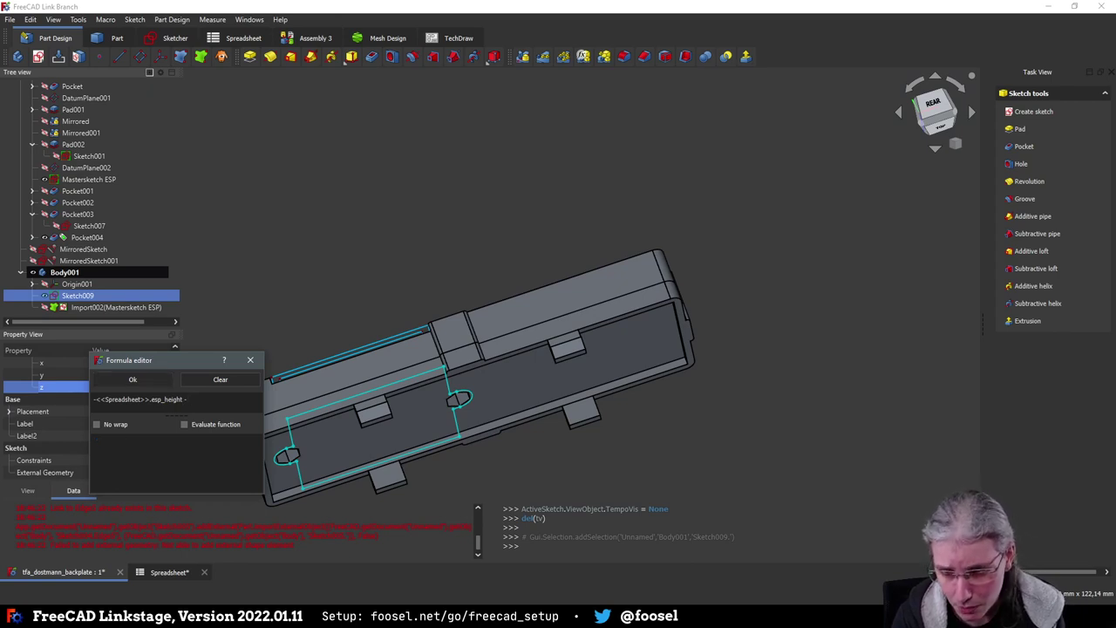
pyautogui.write('<<Sp')
pyautogui.press('Return')
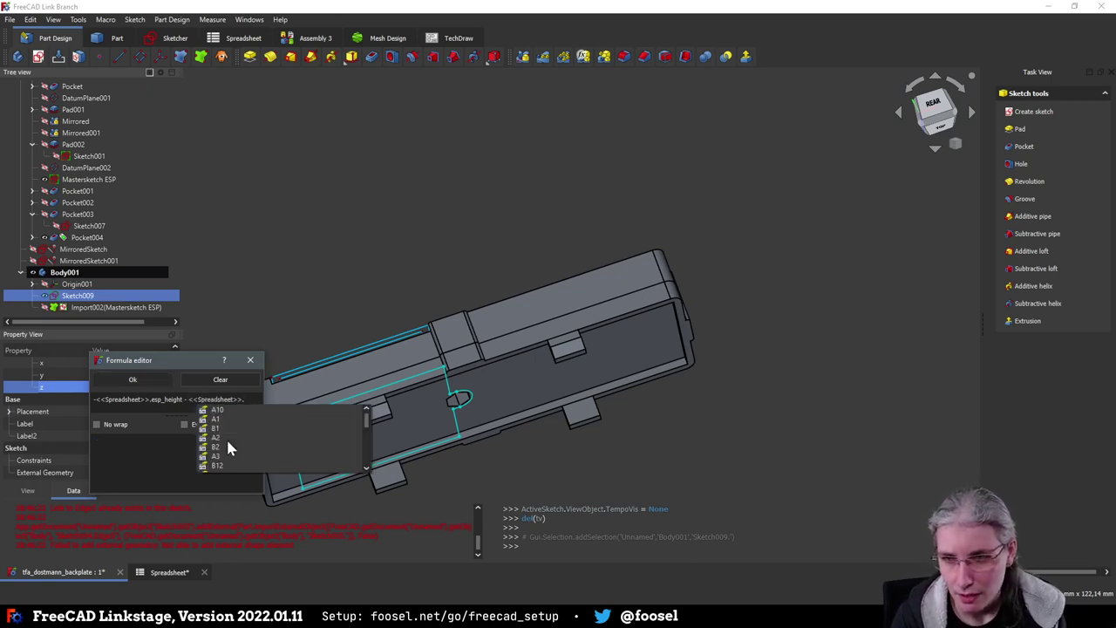
pyautogui.write('plate_wall_height')
pyautogui.press('Return')
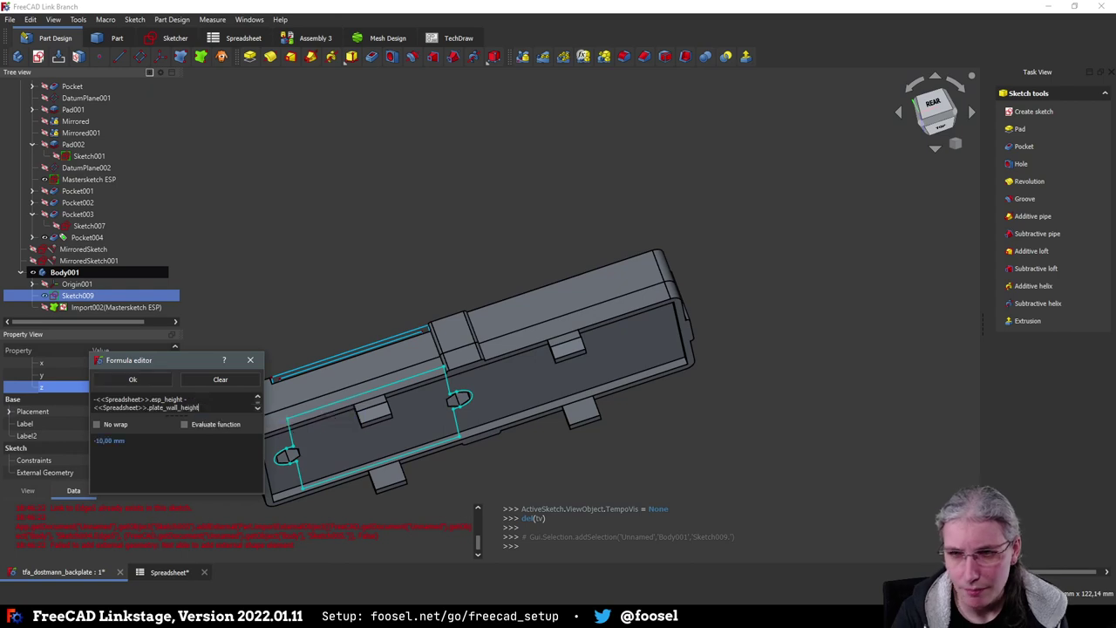
pyautogui.click(117, 380)
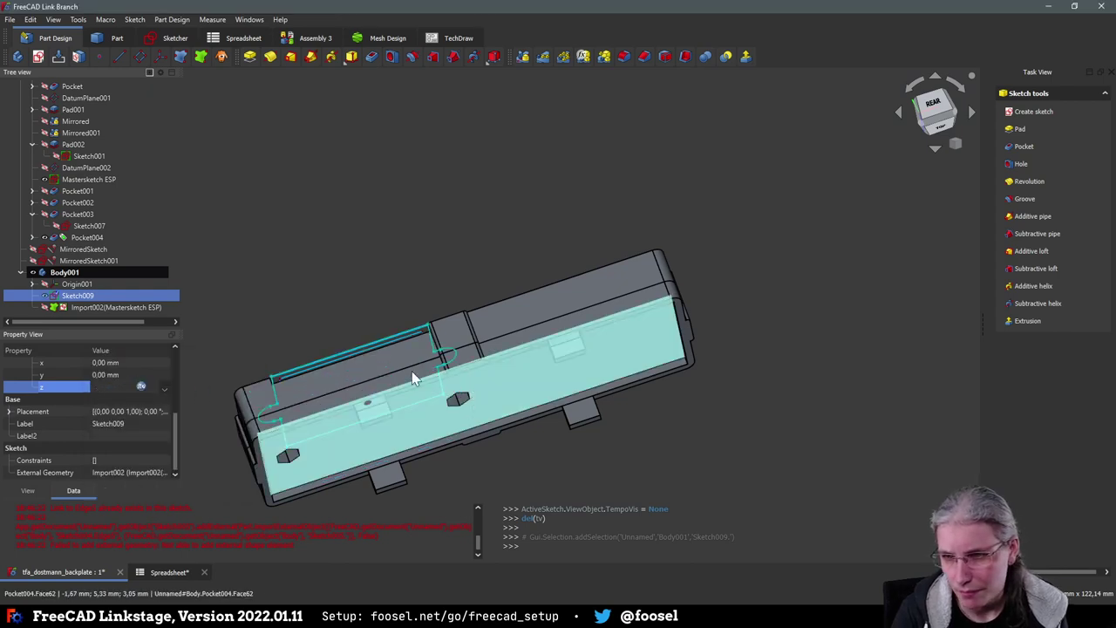
# Start a Pad from Sketch009 with the model viewed from underneath
pyautogui.moveTo(409, 270); pyautogui.dragTo(490, 391, button='middle')
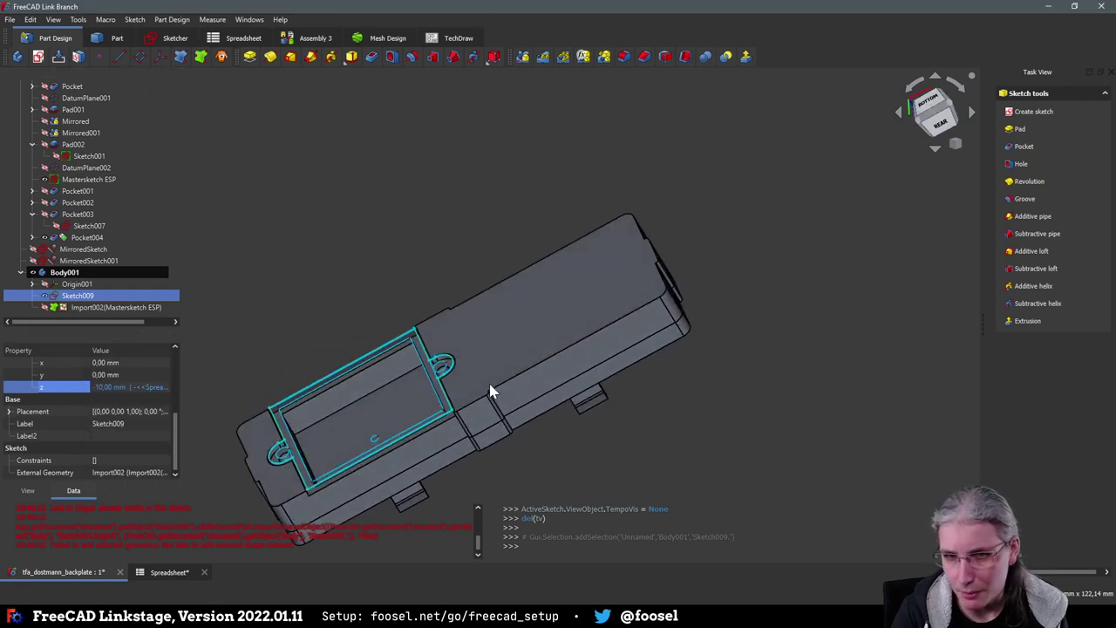
pyautogui.moveTo(593, 462); pyautogui.dragTo(720, 476, button='middle')
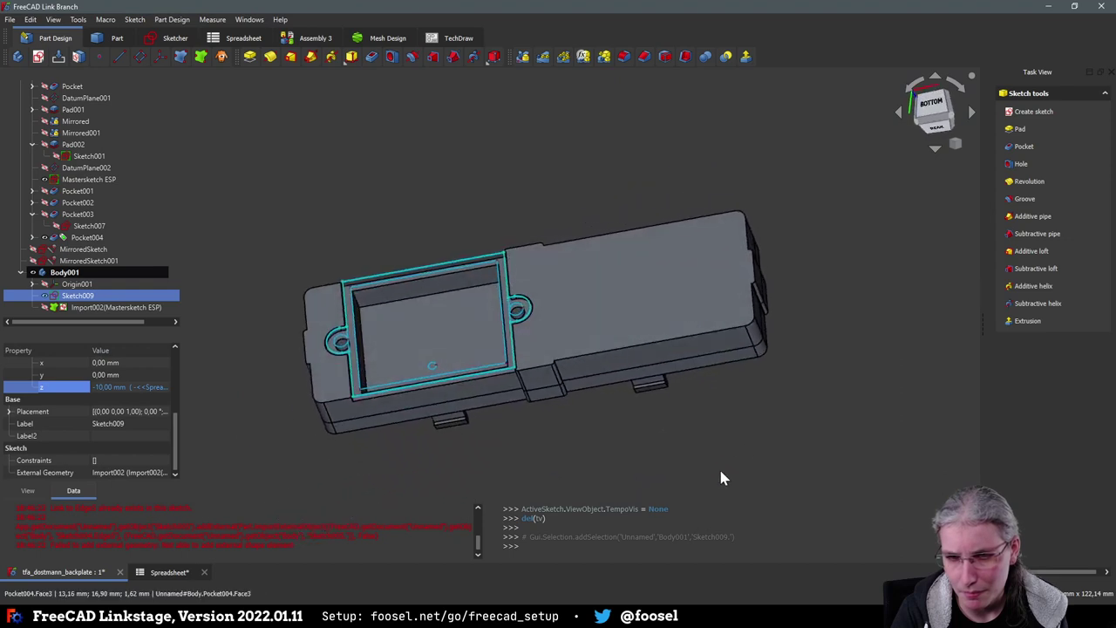
pyautogui.moveTo(475, 495); pyautogui.dragTo(510, 485, button='middle')
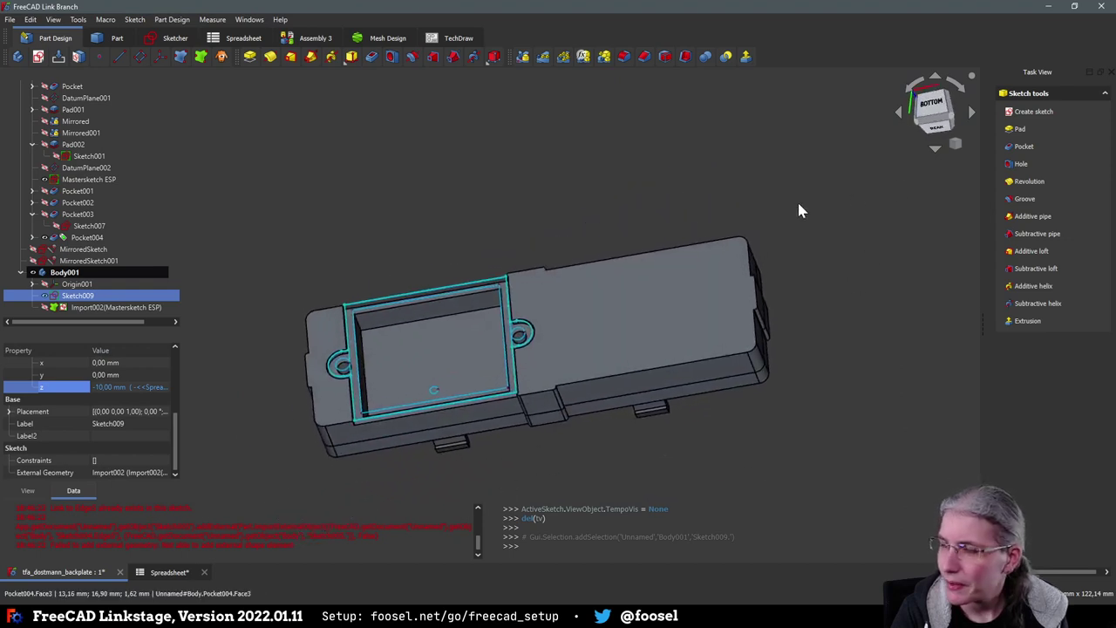
pyautogui.click(249, 57)
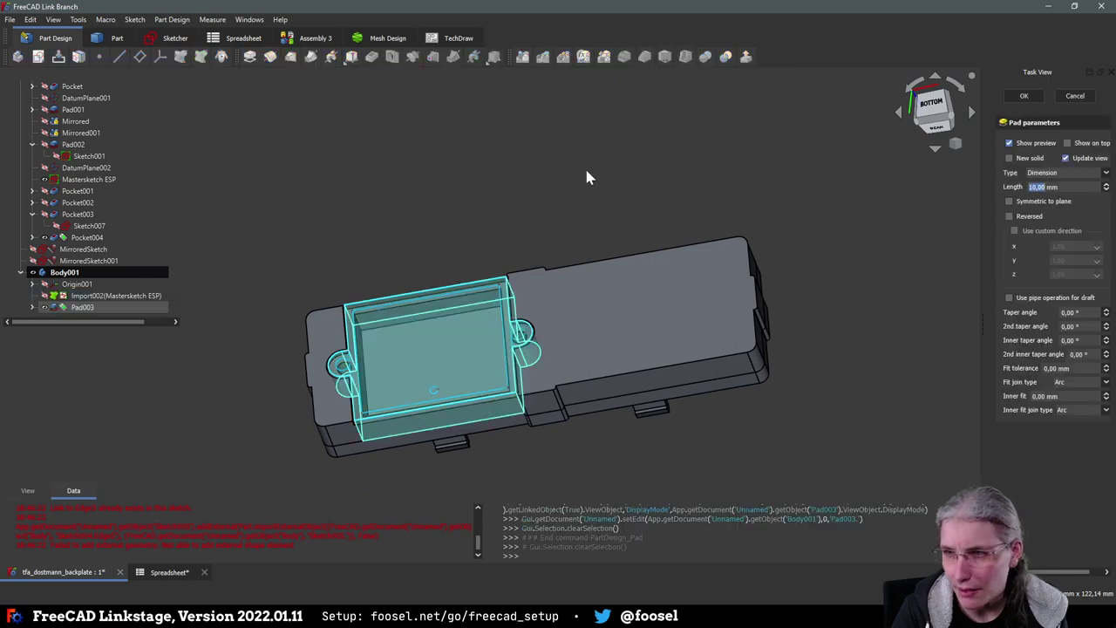
pyautogui.moveTo(634, 231); pyautogui.dragTo(593, 390, button='middle')
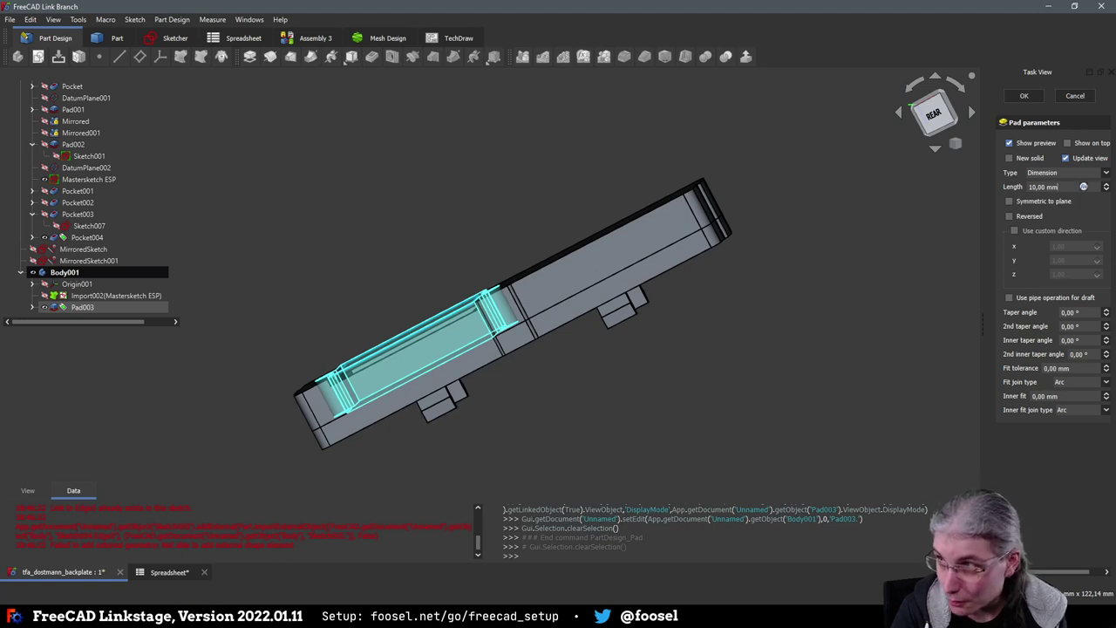
# Set the pad length to the formula Spreadsheet.plate_wall - 0.5, giving 1,40 mm
pyautogui.click(1083, 187)
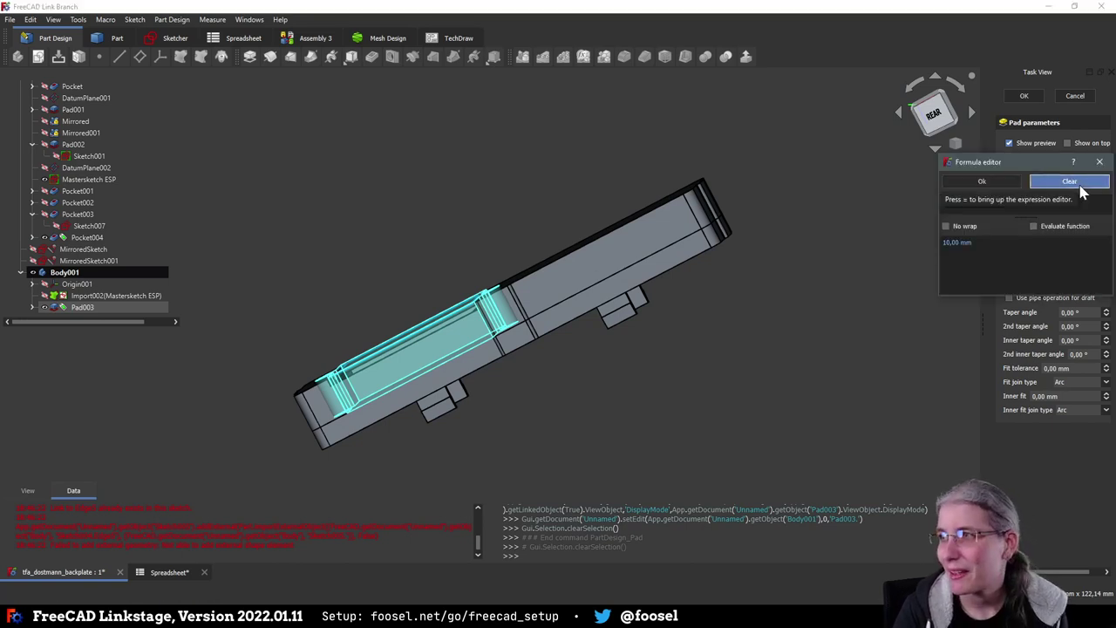
pyautogui.click(1081, 192)
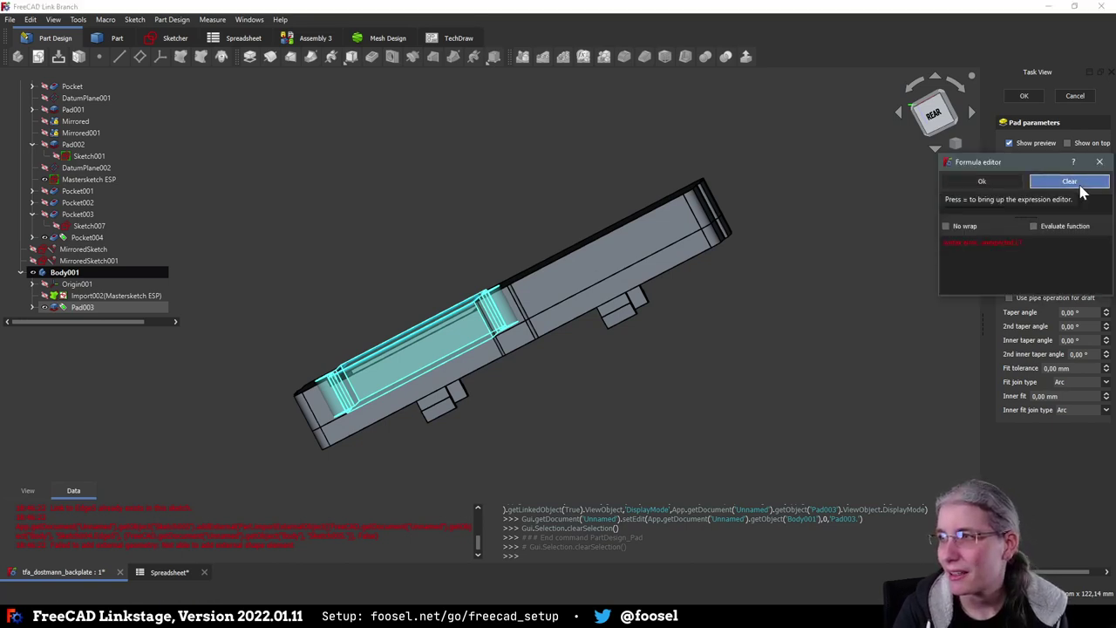
pyautogui.write('<')
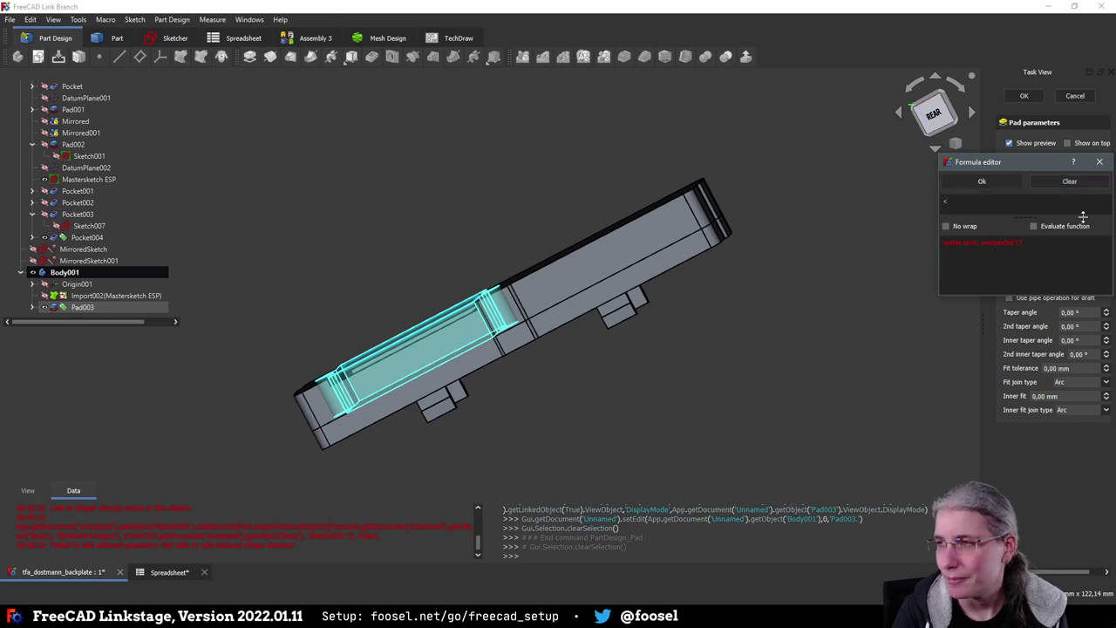
pyautogui.write('<')
pyautogui.press('Return')
pyautogui.write('.')
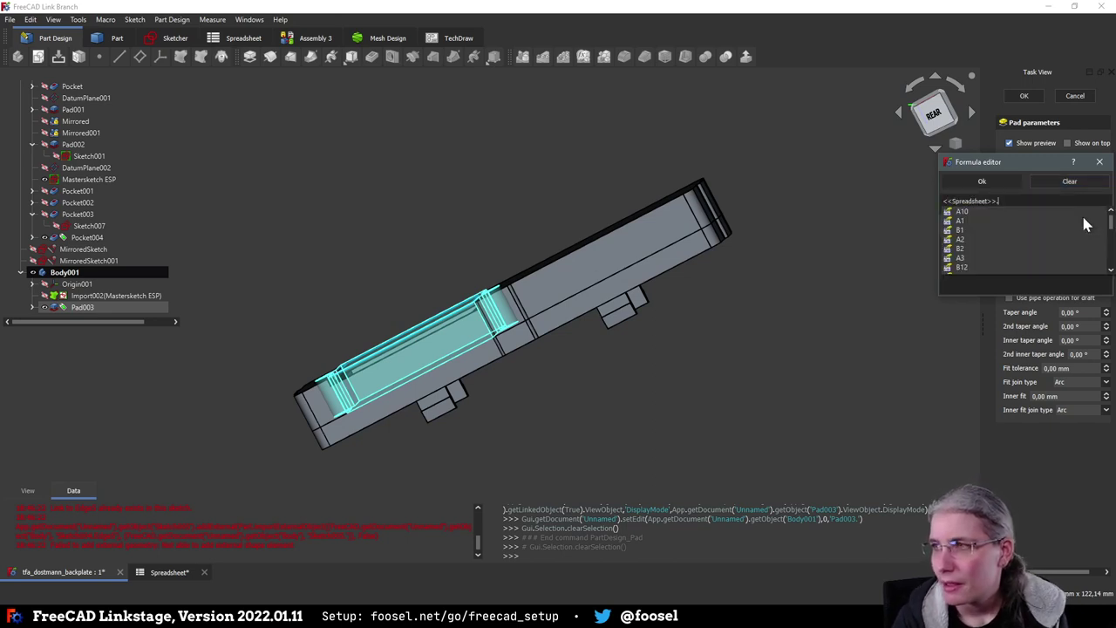
pyautogui.write('w')
pyautogui.press('Down')
pyautogui.press('Down')
pyautogui.press('Down')
pyautogui.press('Down')
pyautogui.press('Down')
pyautogui.press('Down')
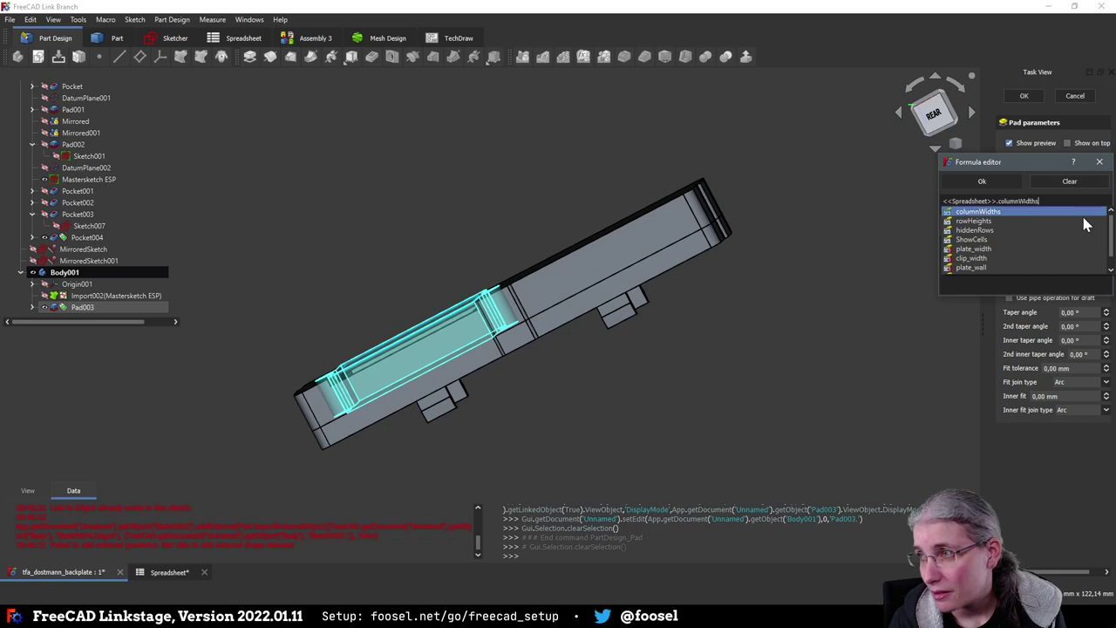
pyautogui.press('Down')
pyautogui.press('Return')
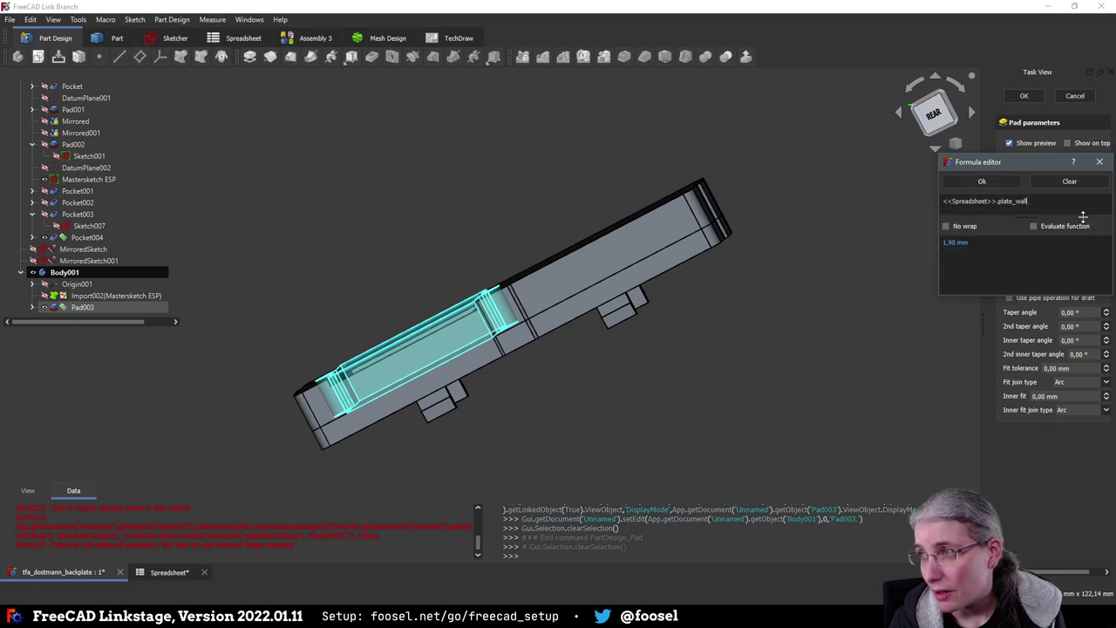
pyautogui.write('- 0.')
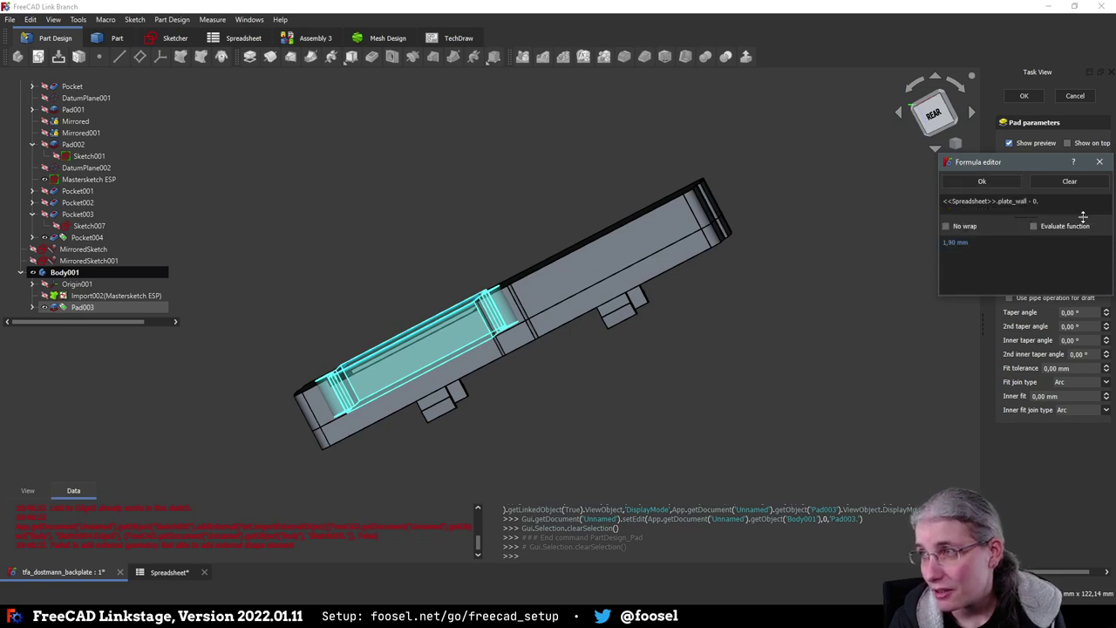
pyautogui.write('5')
pyautogui.press('Return')
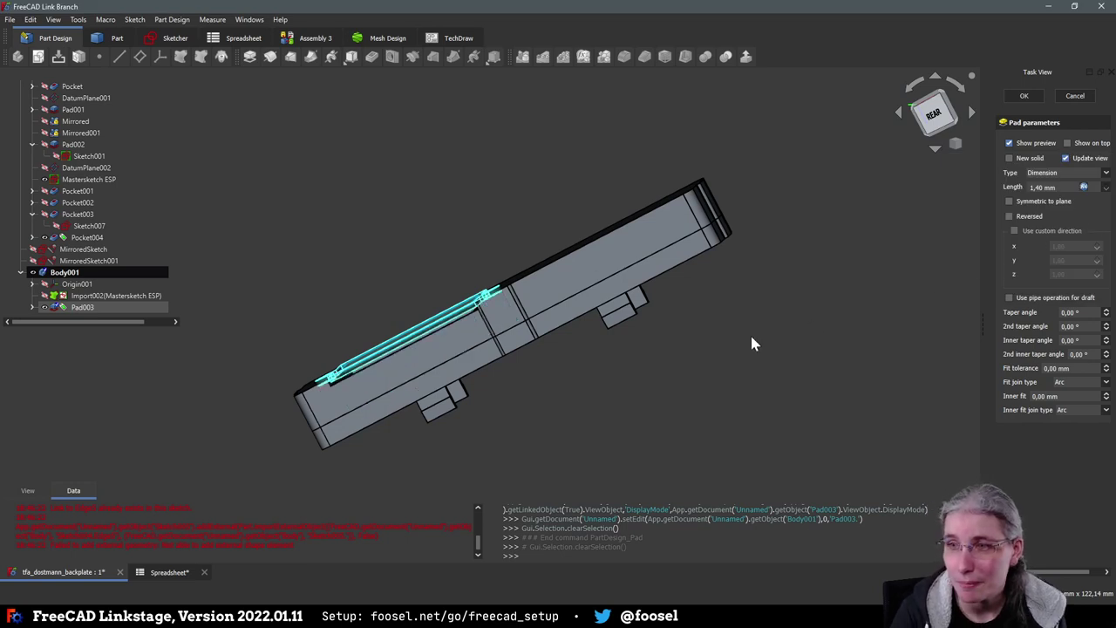
pyautogui.moveTo(636, 399); pyautogui.dragTo(671, 462, button='middle')
# Confirm Pad003 and reopen Sketch009, viewing it from below
pyautogui.click(1025, 96)
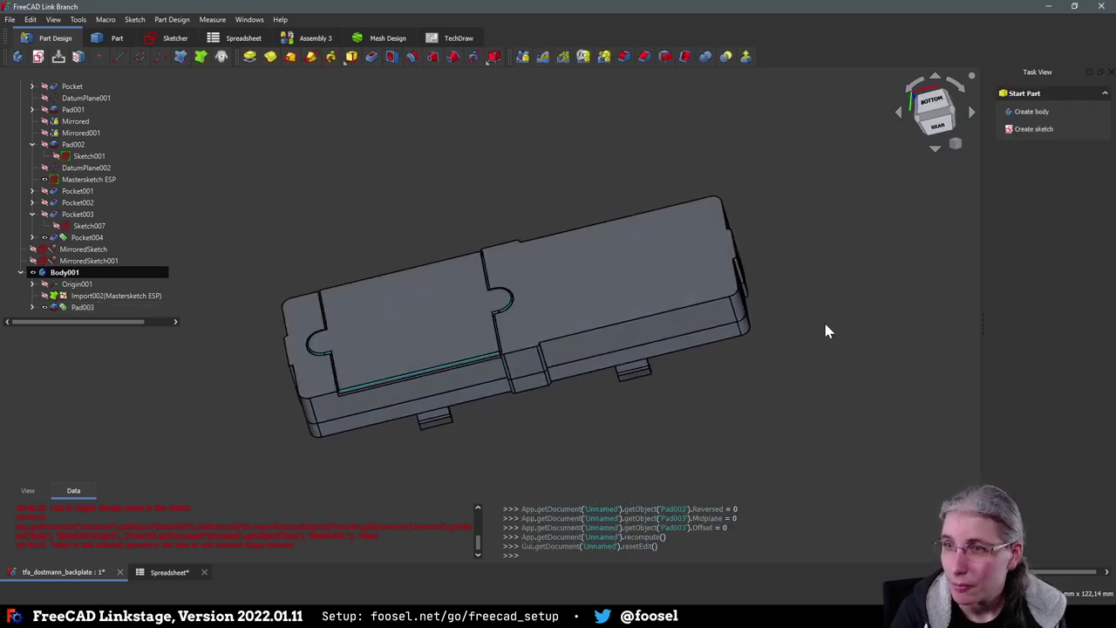
pyautogui.moveTo(754, 388); pyautogui.dragTo(366, 378, button='middle')
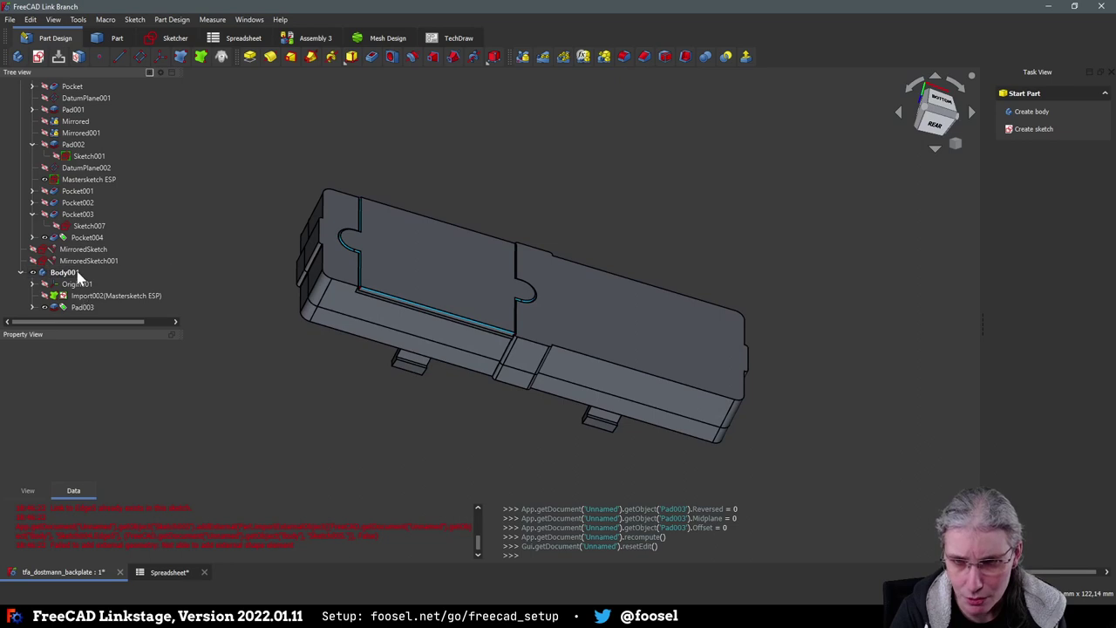
pyautogui.click(32, 307)
pyautogui.doubleClick(89, 306)
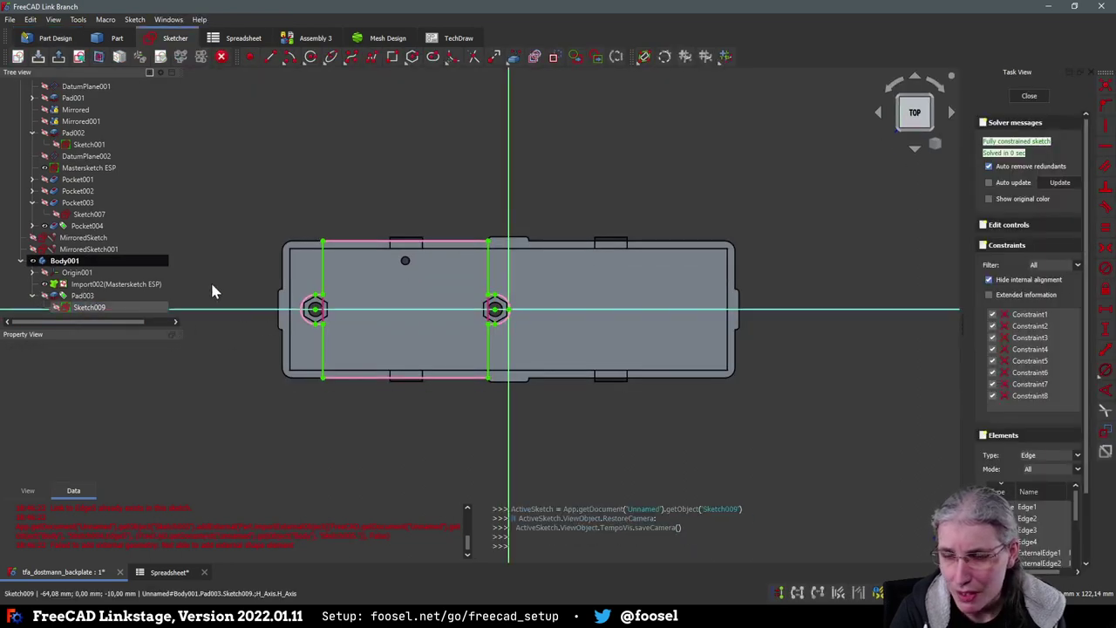
pyautogui.click(917, 103)
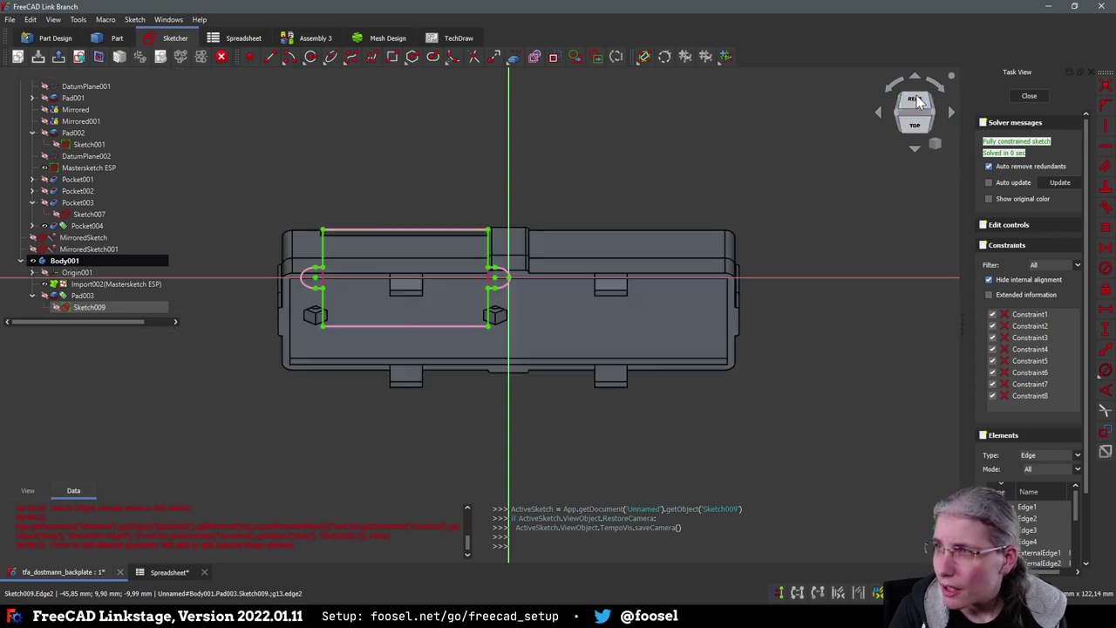
pyautogui.click(917, 103)
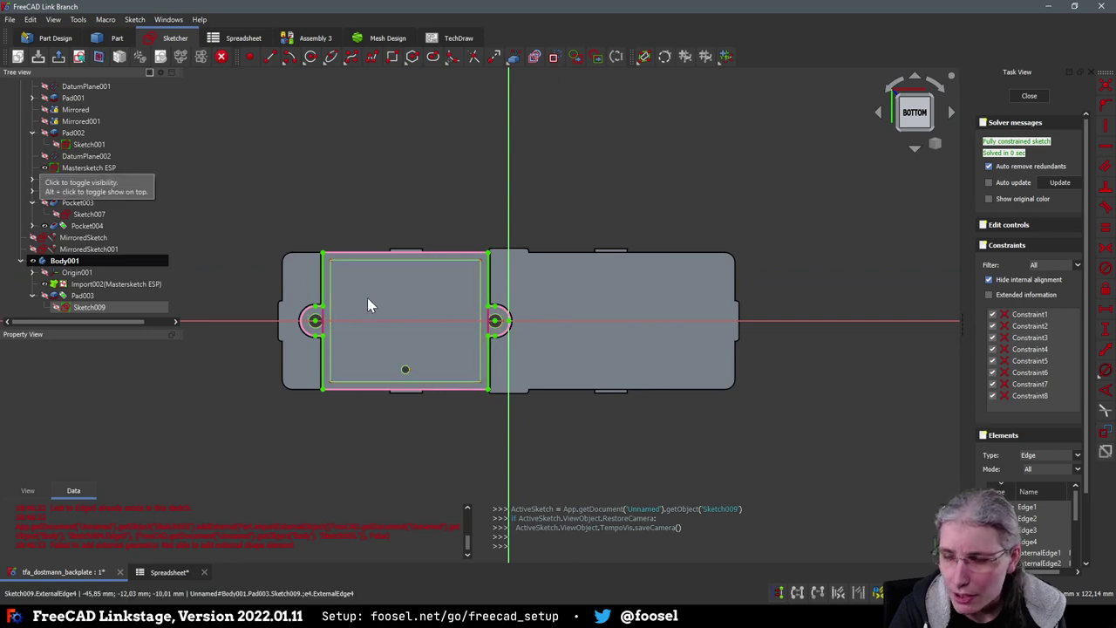
pyautogui.scroll(4, 365, 322)
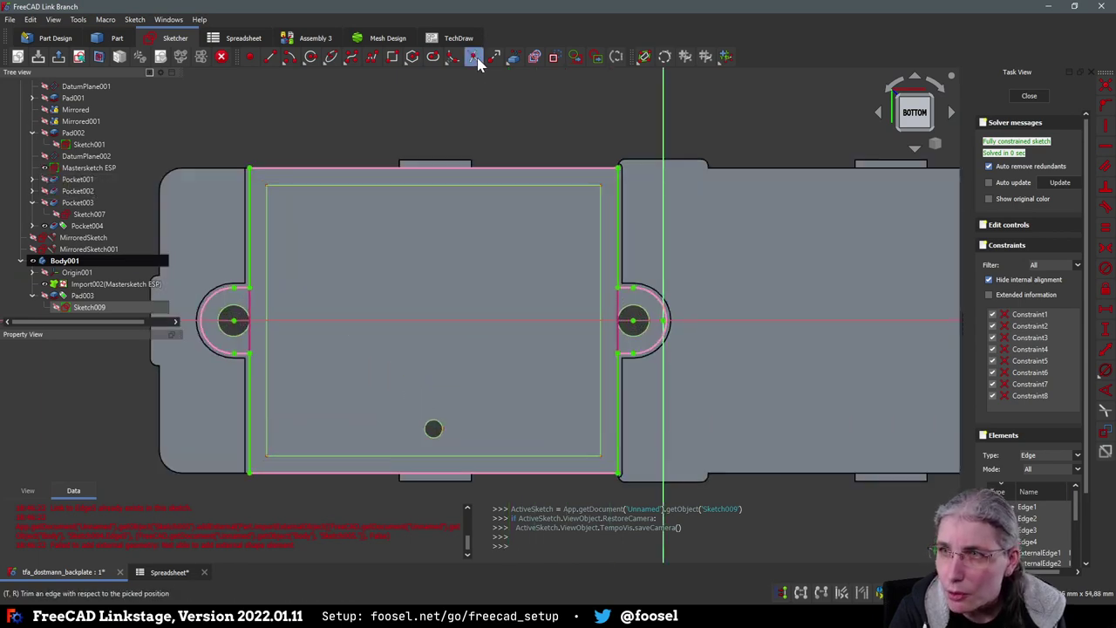
# Hide the backplate, link the left and right mounting-hole edges into Sketch009 as external geometry, and close it
pyautogui.click(533, 57)
pyautogui.click(231, 306)
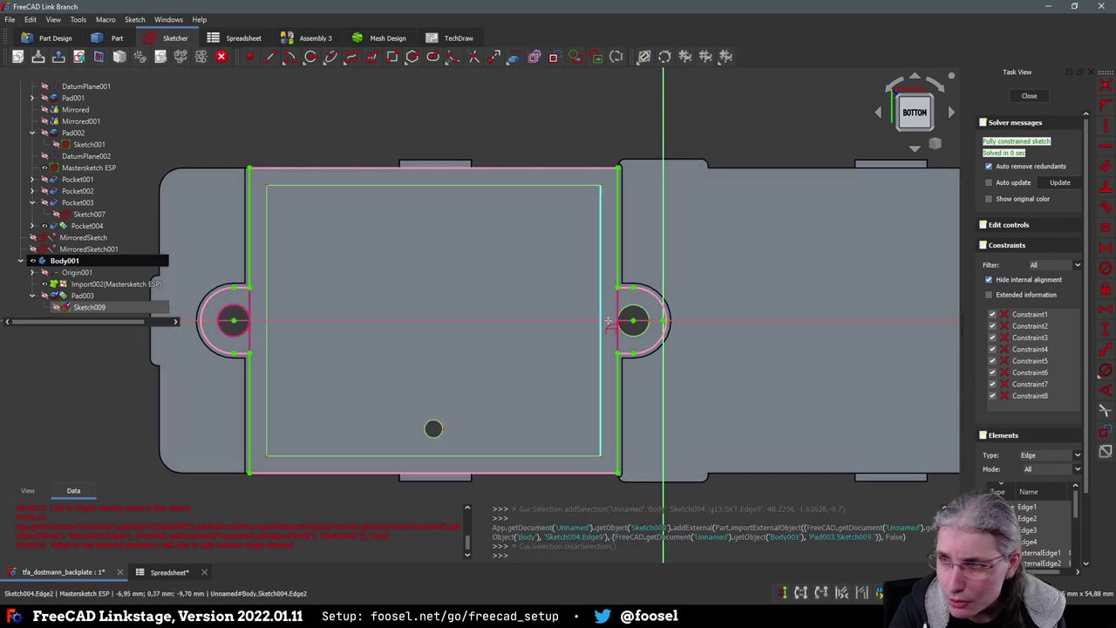
pyautogui.hotkey('ctrl', 'z')
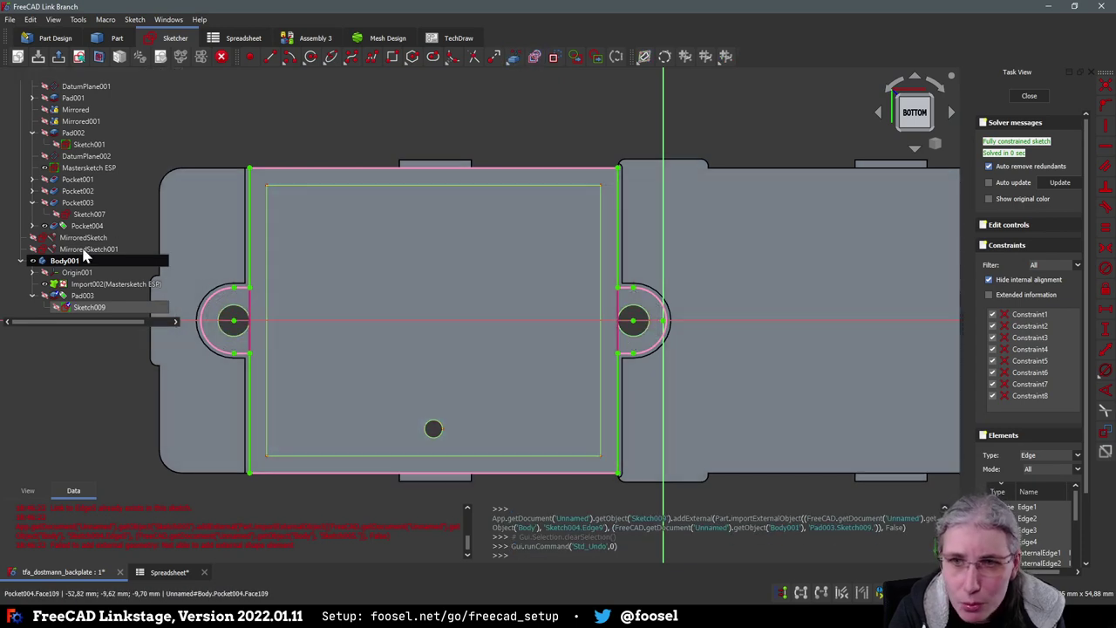
pyautogui.click(47, 226)
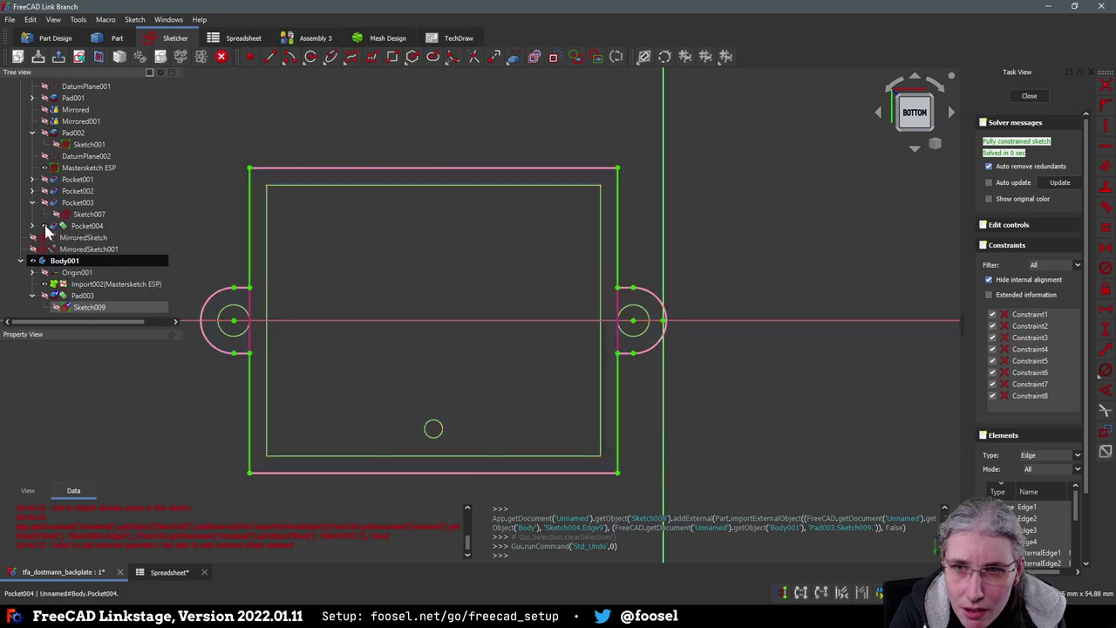
pyautogui.click(232, 305)
pyautogui.click(639, 308)
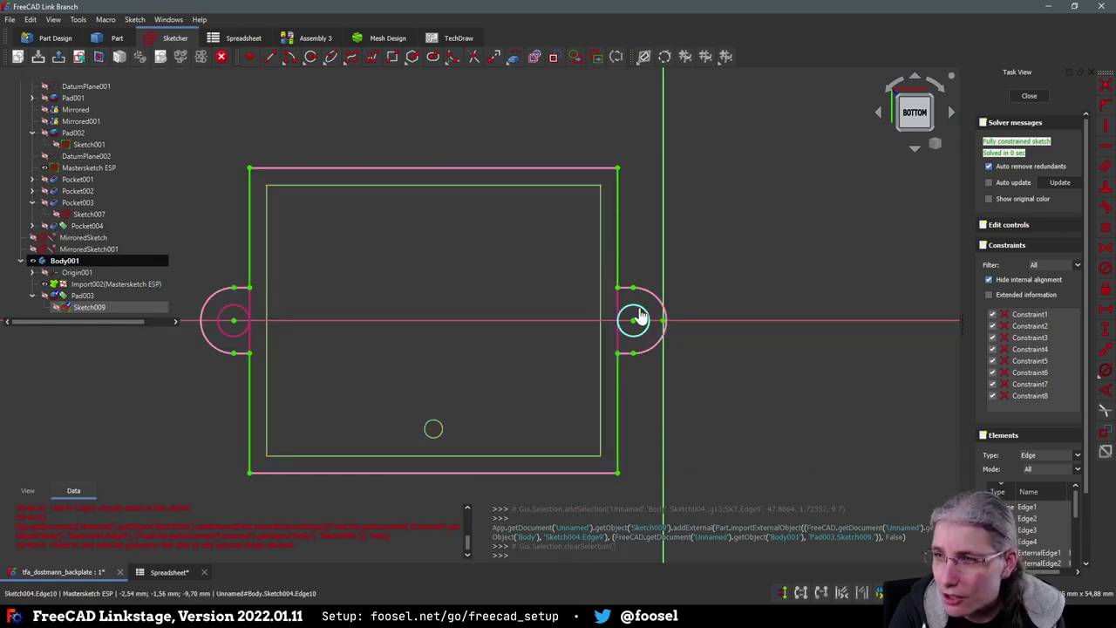
pyautogui.rightClick(785, 199)
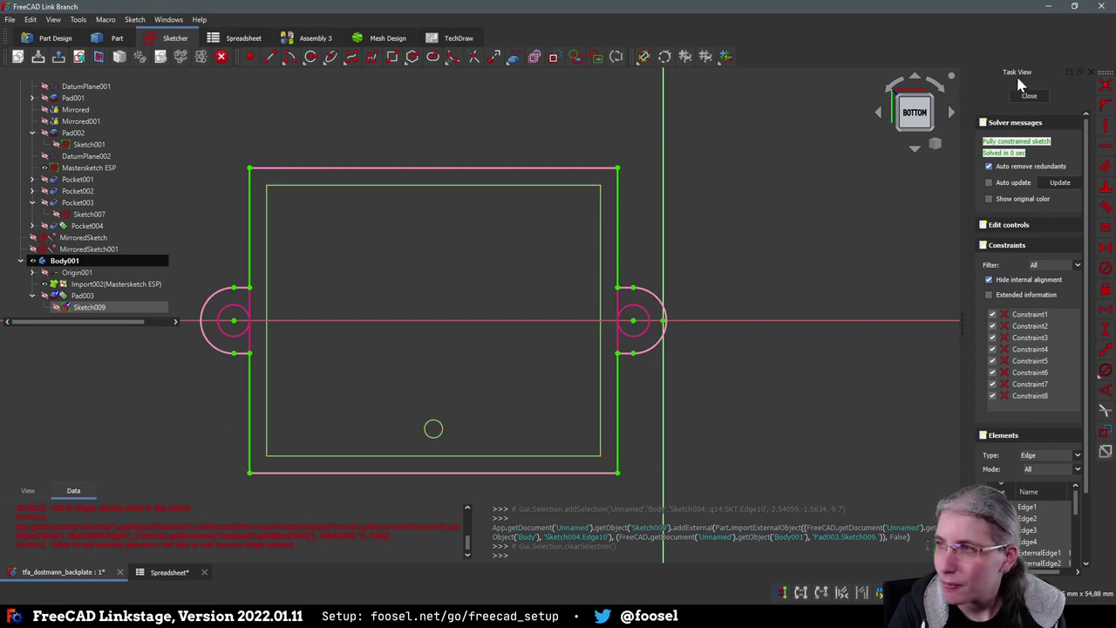
pyautogui.click(1029, 96)
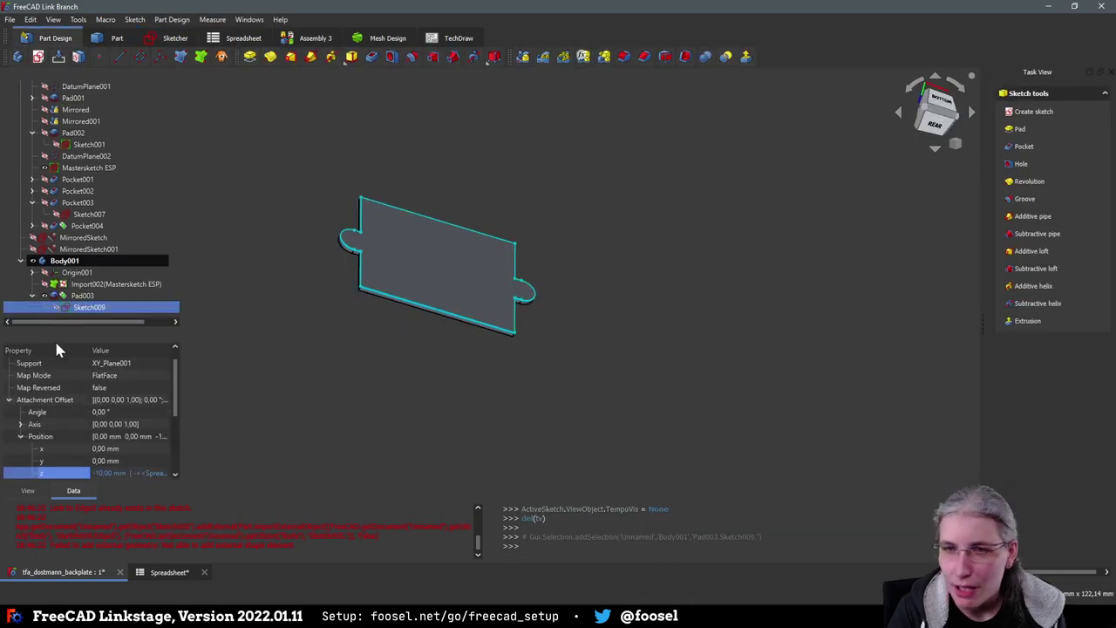
# Make both linked hole circles real sketch geometry so they cut screw holes through the lid
pyautogui.doubleClick(87, 308)
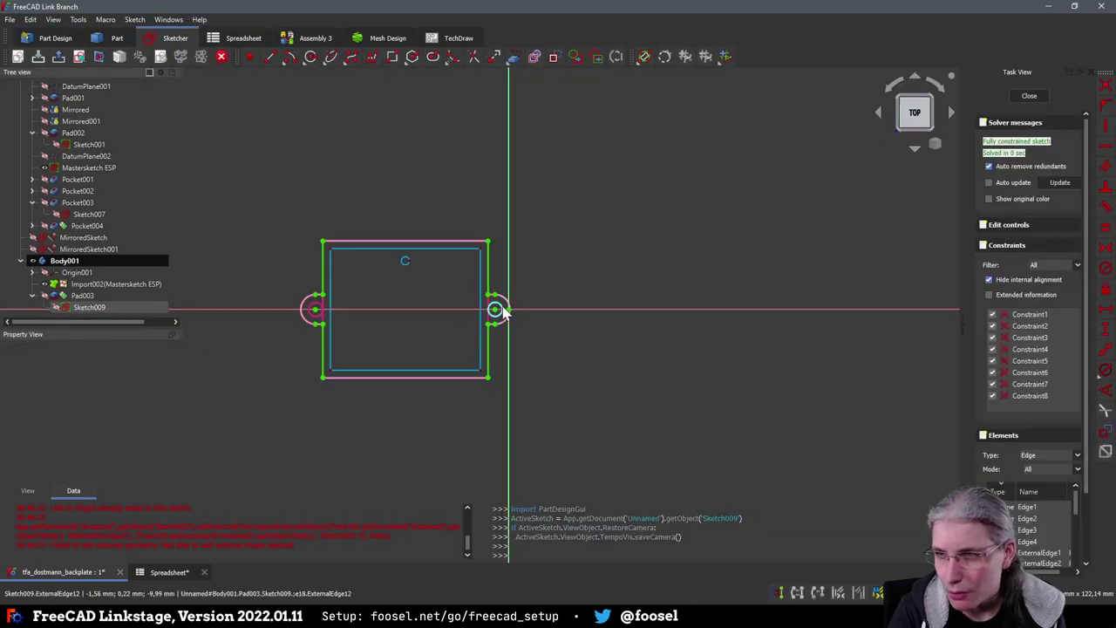
pyautogui.click(495, 309)
pyautogui.click(315, 310)
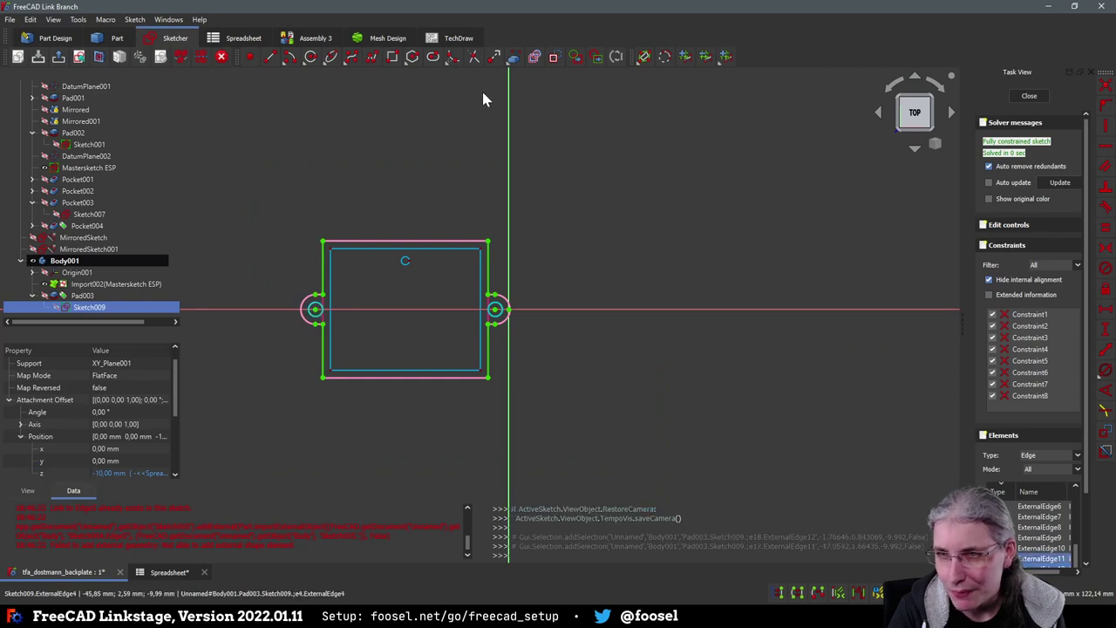
pyautogui.click(553, 57)
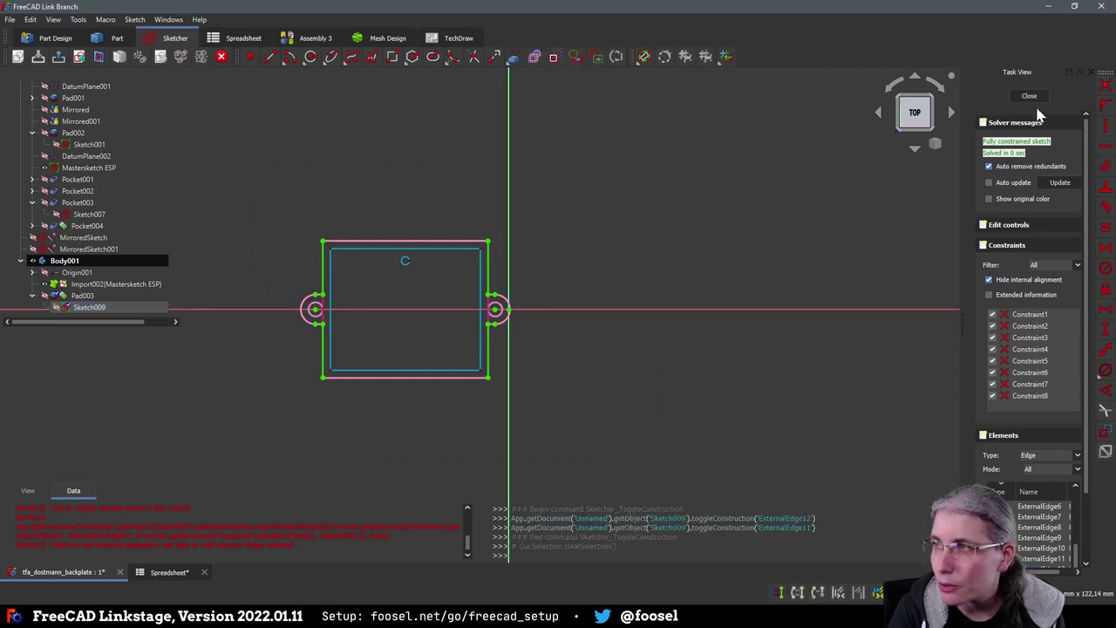
pyautogui.click(1029, 95)
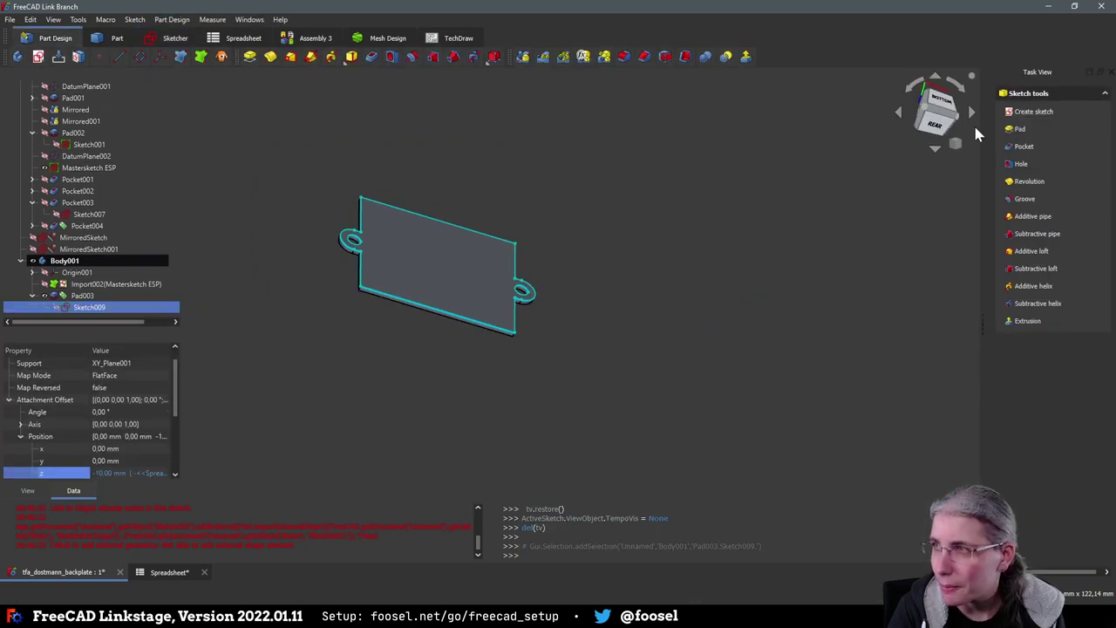
# Rename Body001 to Lid
pyautogui.click(63, 262)
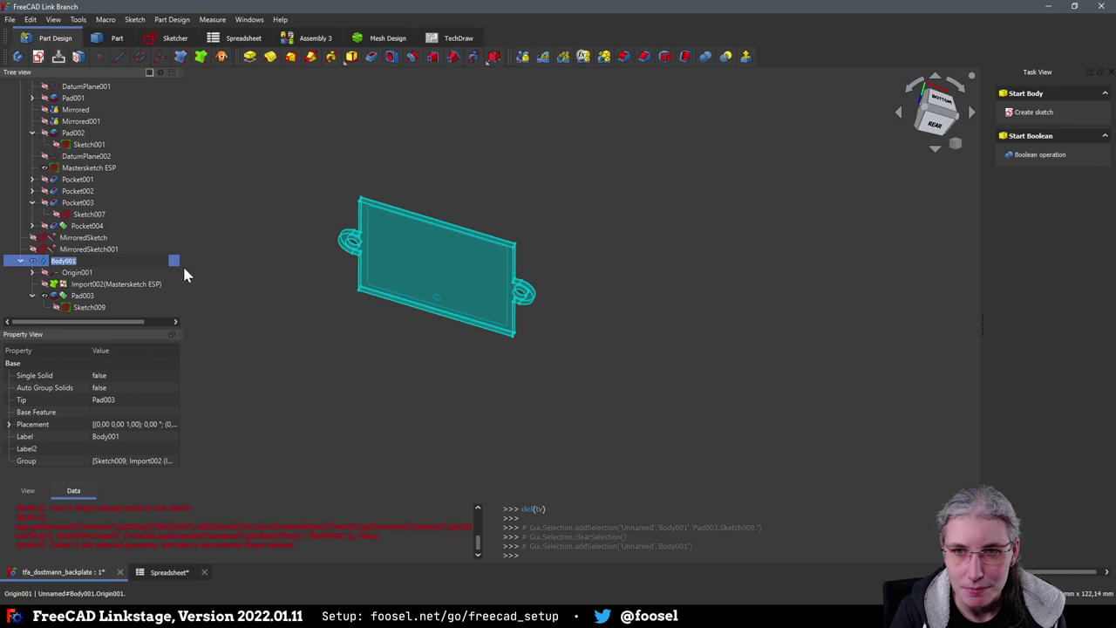
pyautogui.write('Lid')
pyautogui.press('Return')
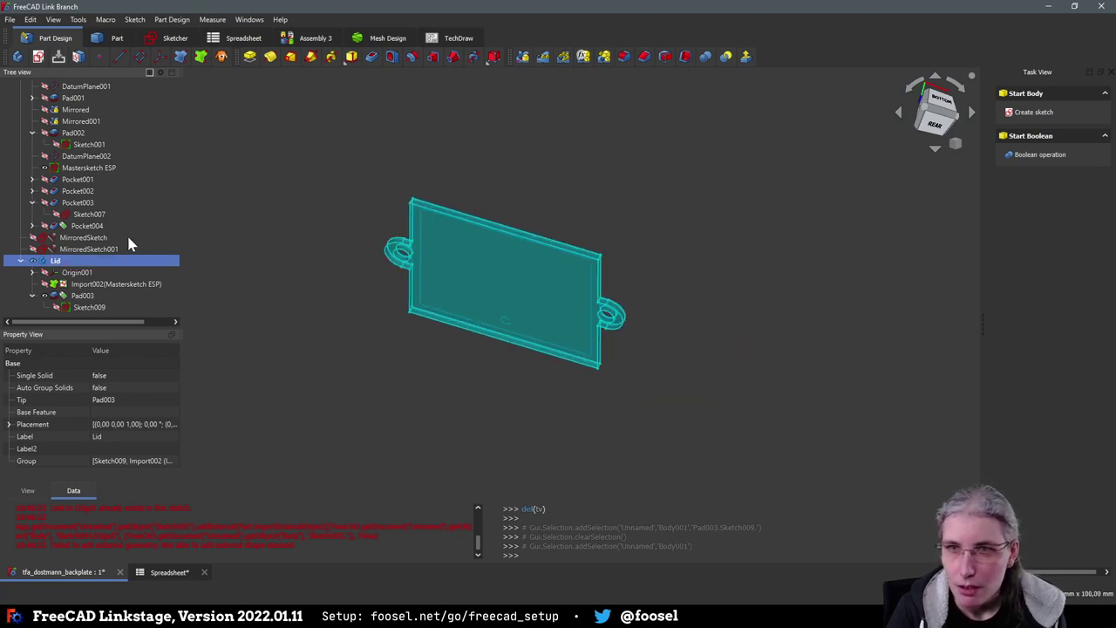
# Show the Backplate body again around the lid and collapse its feature list in the tree
pyautogui.click(303, 232)
pyautogui.scroll(4, 92, 210)
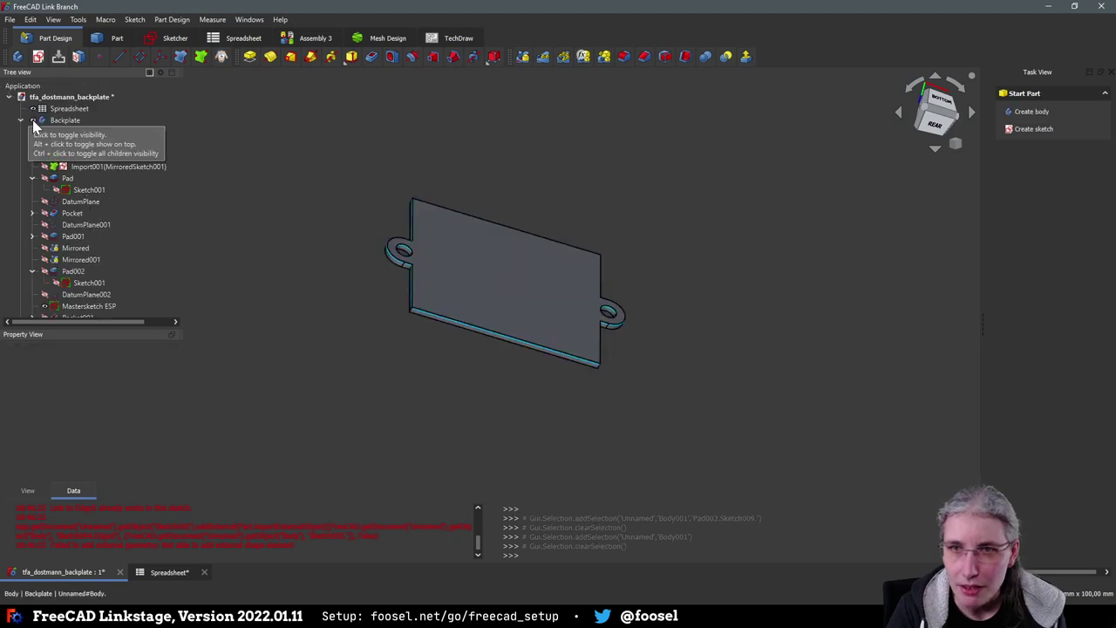
pyautogui.scroll(-4, 35, 126)
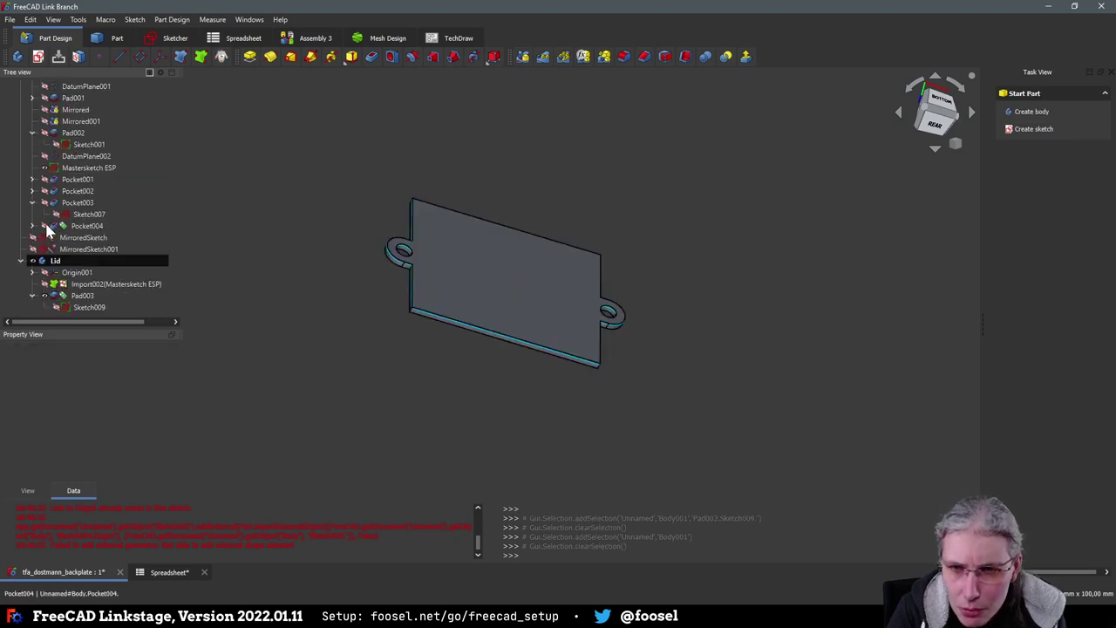
pyautogui.click(45, 225)
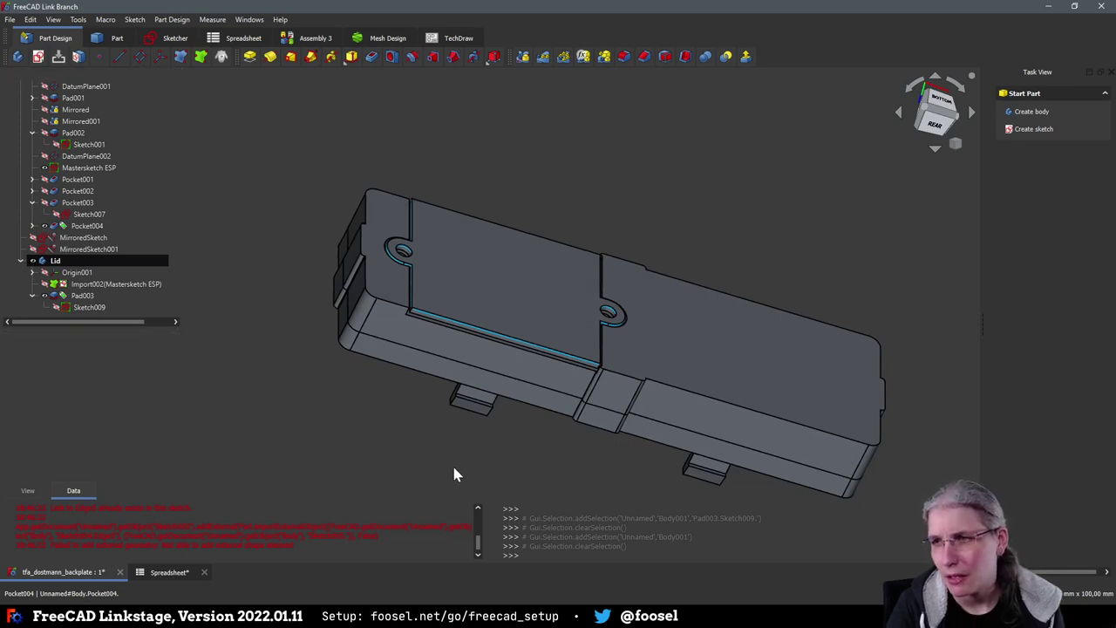
pyautogui.moveTo(453, 472); pyautogui.dragTo(490, 453, button='middle')
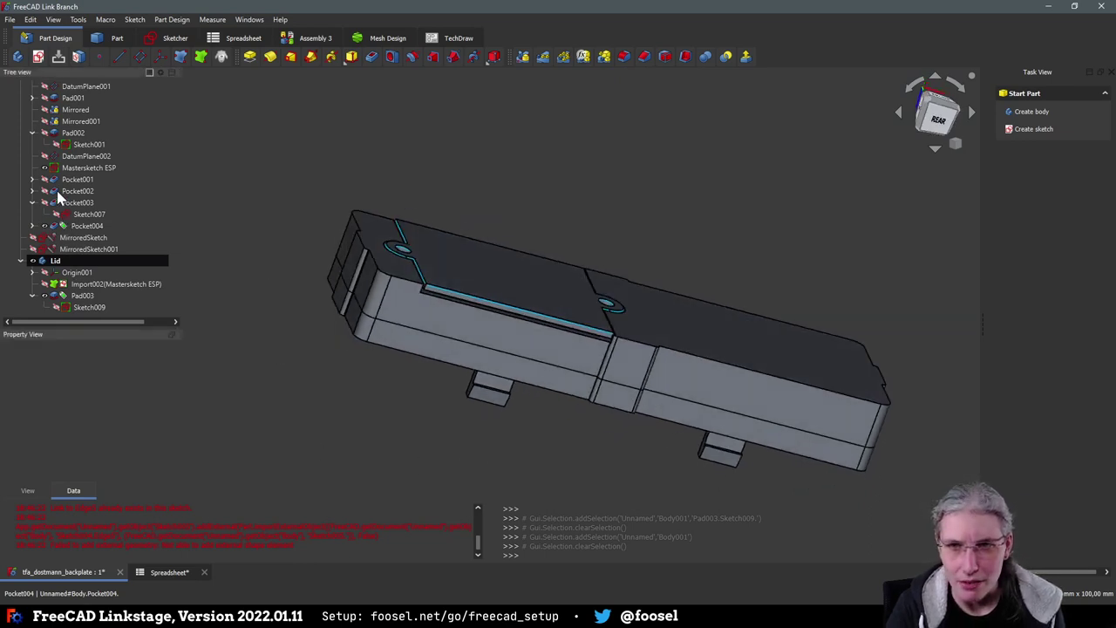
pyautogui.scroll(3, 83, 212)
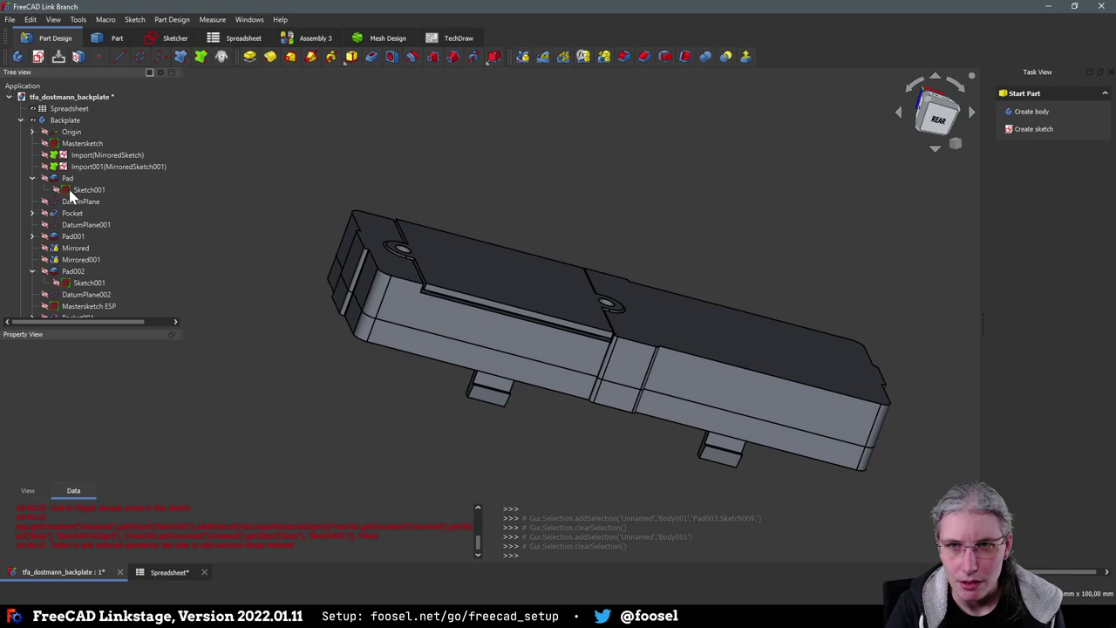
pyautogui.click(20, 120)
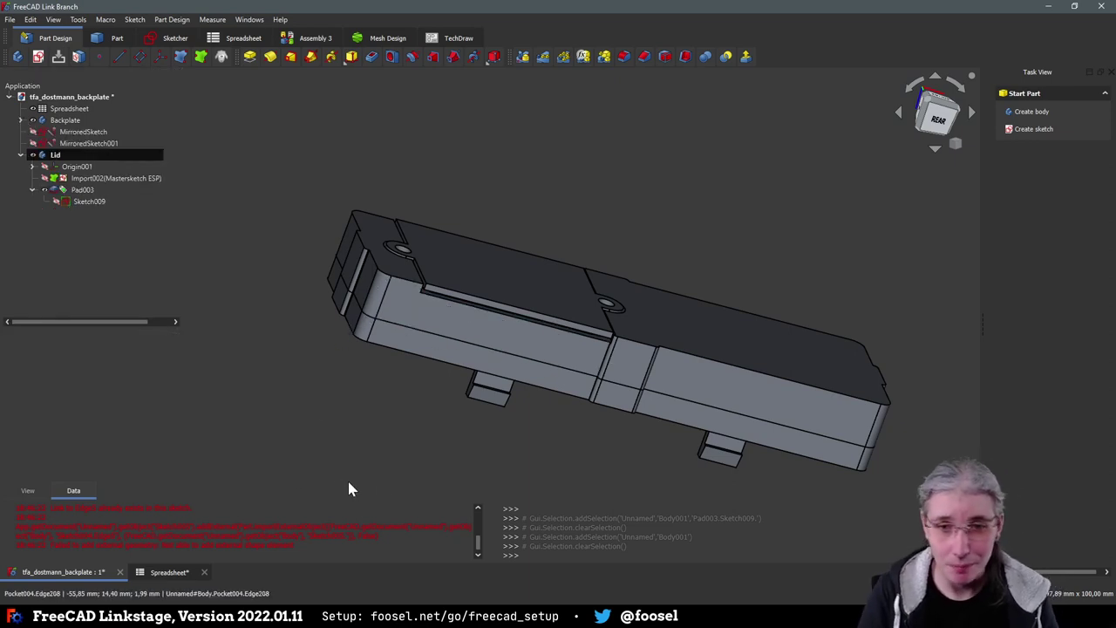
# Orbit the case to inspect how the Lid plate sits on the Backplate from below, rear, sides and inside
pyautogui.moveTo(348, 488); pyautogui.dragTo(259, 478, button='middle')
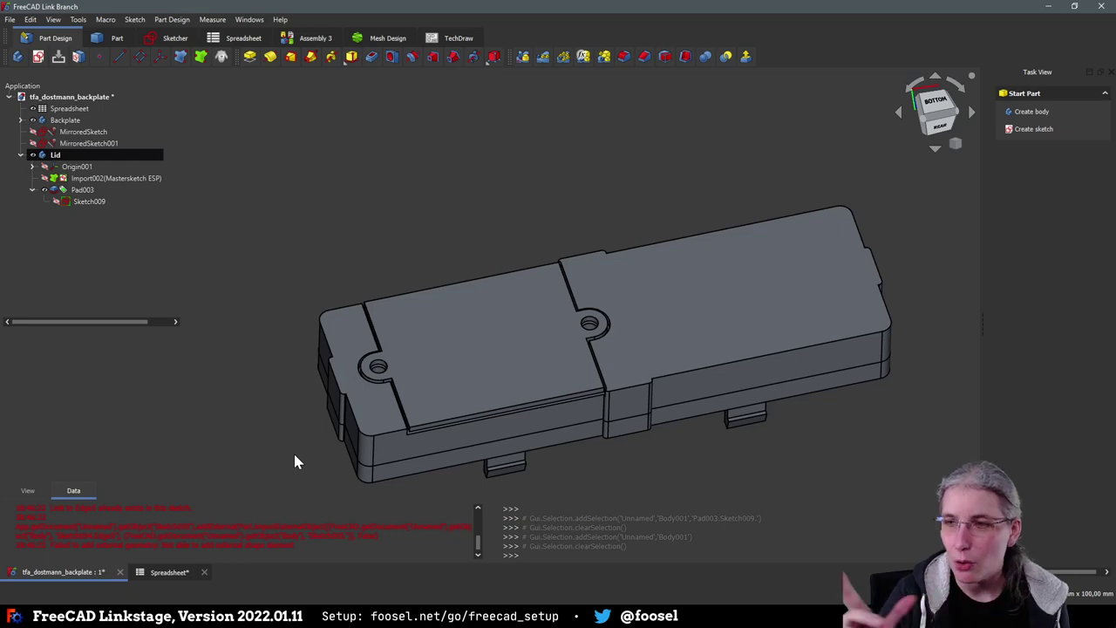
pyautogui.moveTo(272, 457); pyautogui.dragTo(330, 420, button='middle')
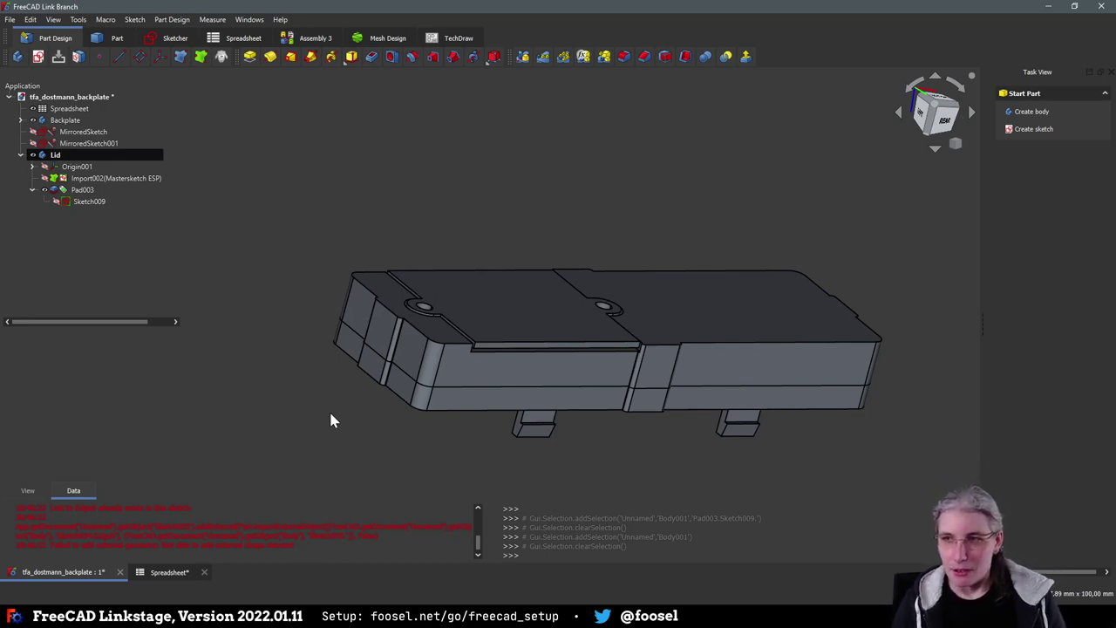
pyautogui.moveTo(397, 404); pyautogui.dragTo(252, 386, button='middle')
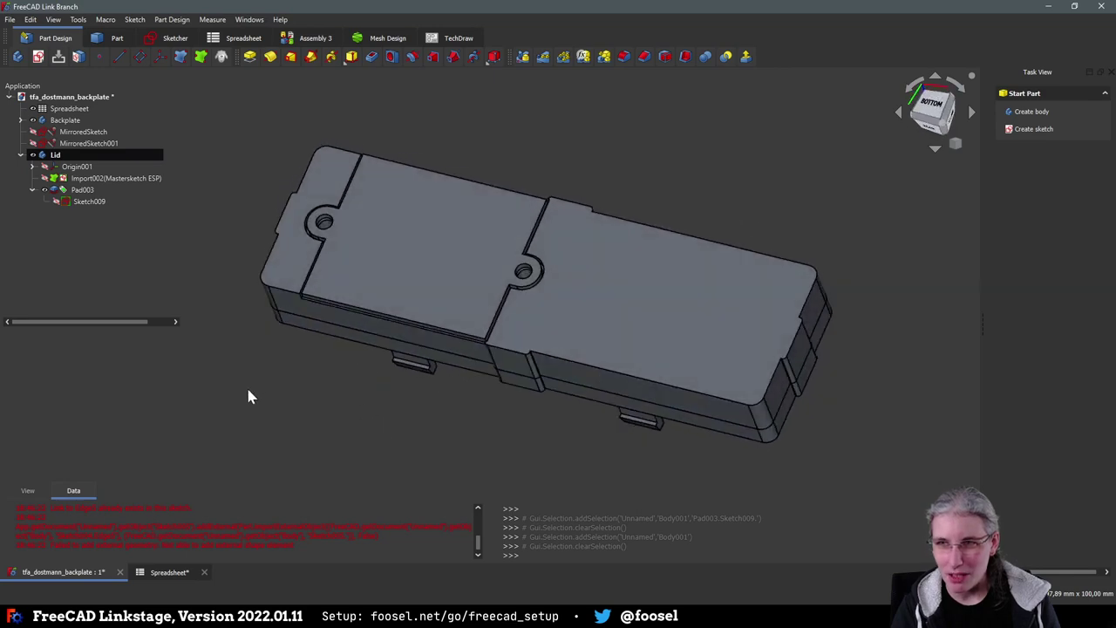
pyautogui.moveTo(243, 321); pyautogui.dragTo(589, 409, button='middle')
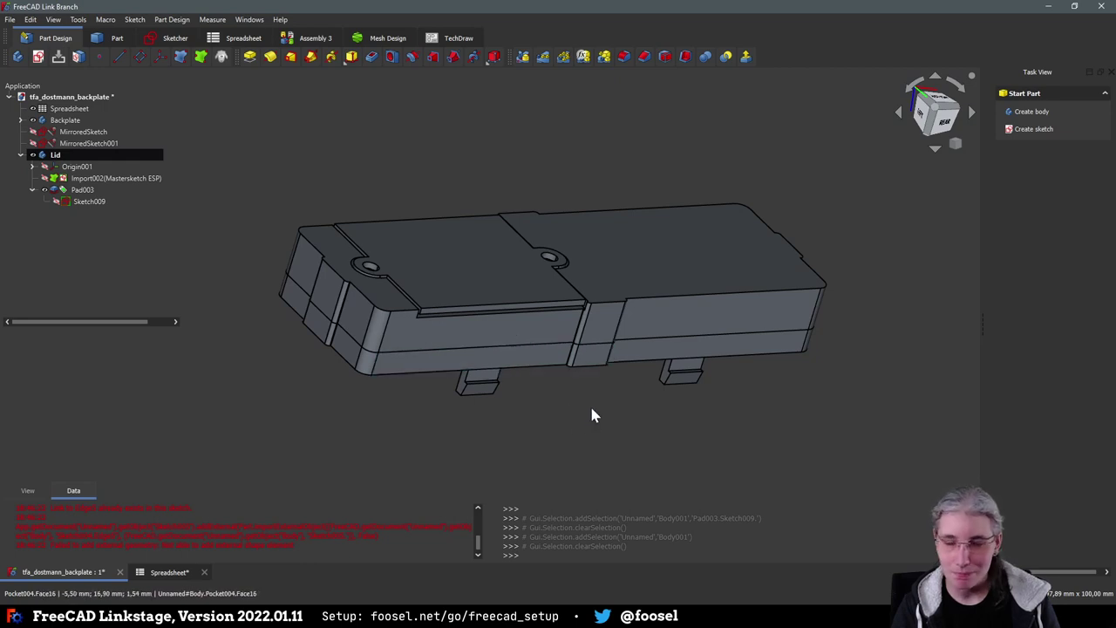
pyautogui.moveTo(588, 445); pyautogui.dragTo(486, 446, button='middle')
pyautogui.moveTo(395, 448); pyautogui.dragTo(530, 395, button='middle')
pyautogui.moveTo(490, 444); pyautogui.dragTo(386, 364, button='middle')
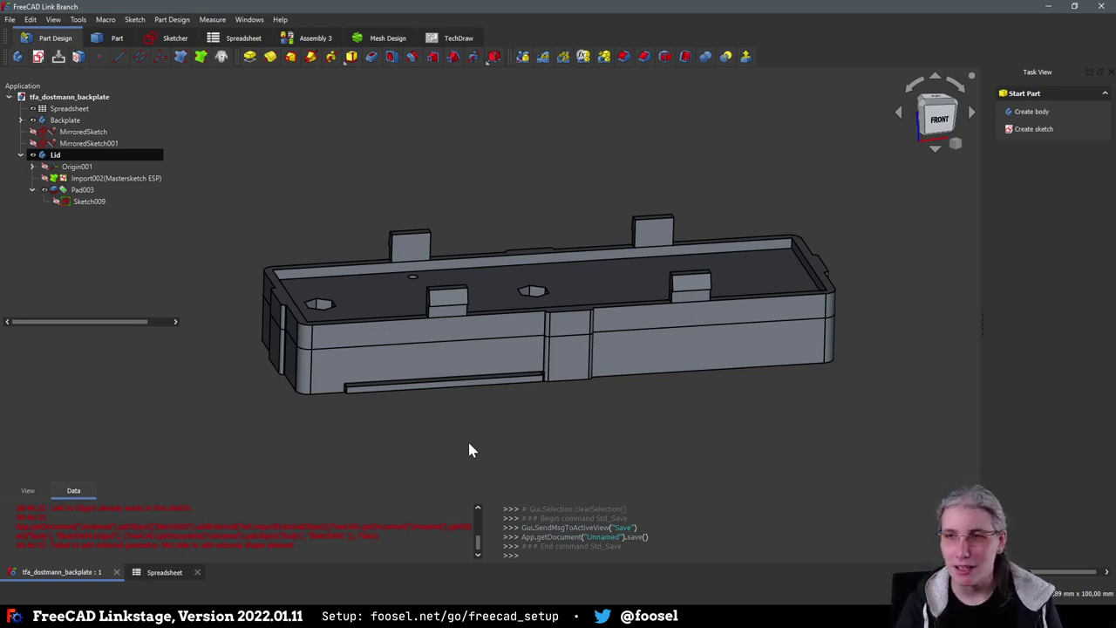
pyautogui.moveTo(505, 453); pyautogui.dragTo(436, 267, button='middle')
pyautogui.moveTo(418, 358); pyautogui.dragTo(324, 435, button='middle')
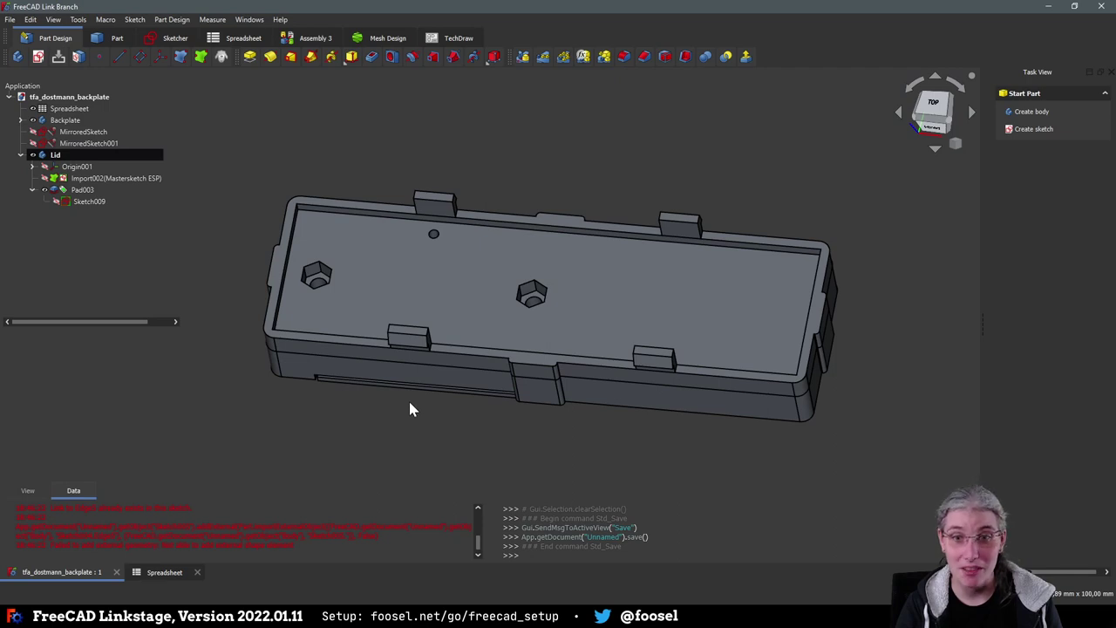
pyautogui.moveTo(549, 403); pyautogui.dragTo(398, 428, button='middle')
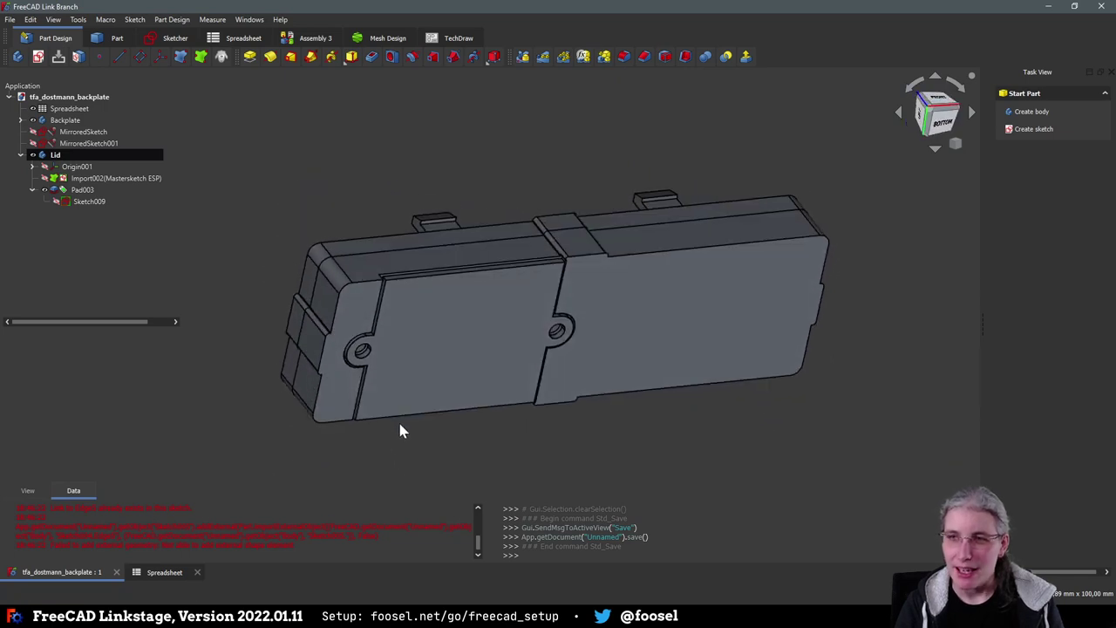
pyautogui.moveTo(557, 423); pyautogui.dragTo(501, 394, button='middle')
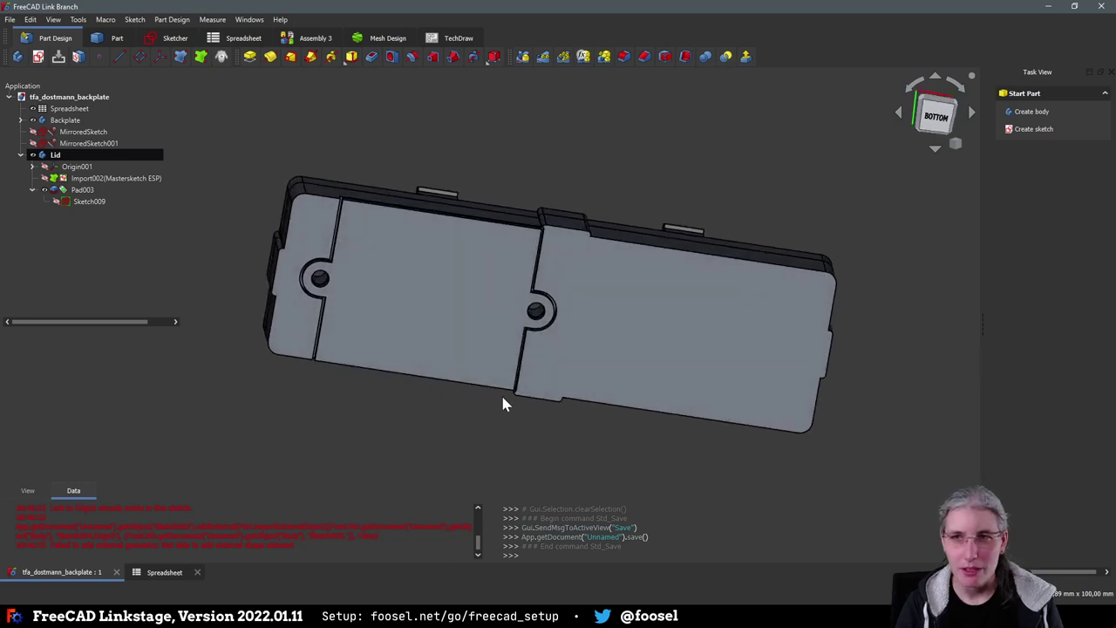
pyautogui.click(324, 196)
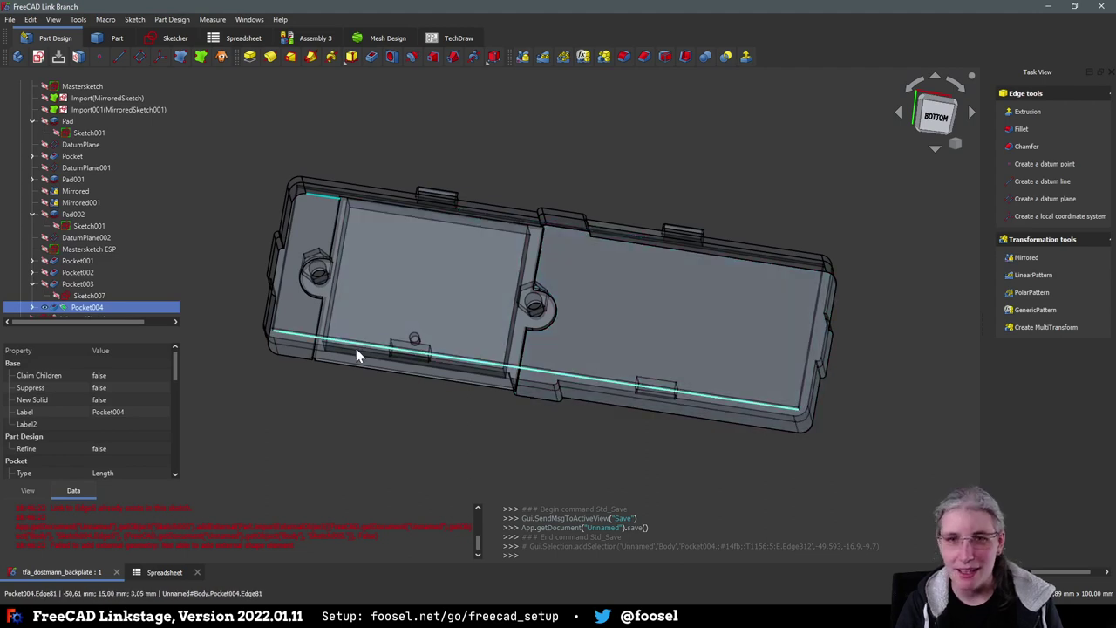
pyautogui.click(298, 423)
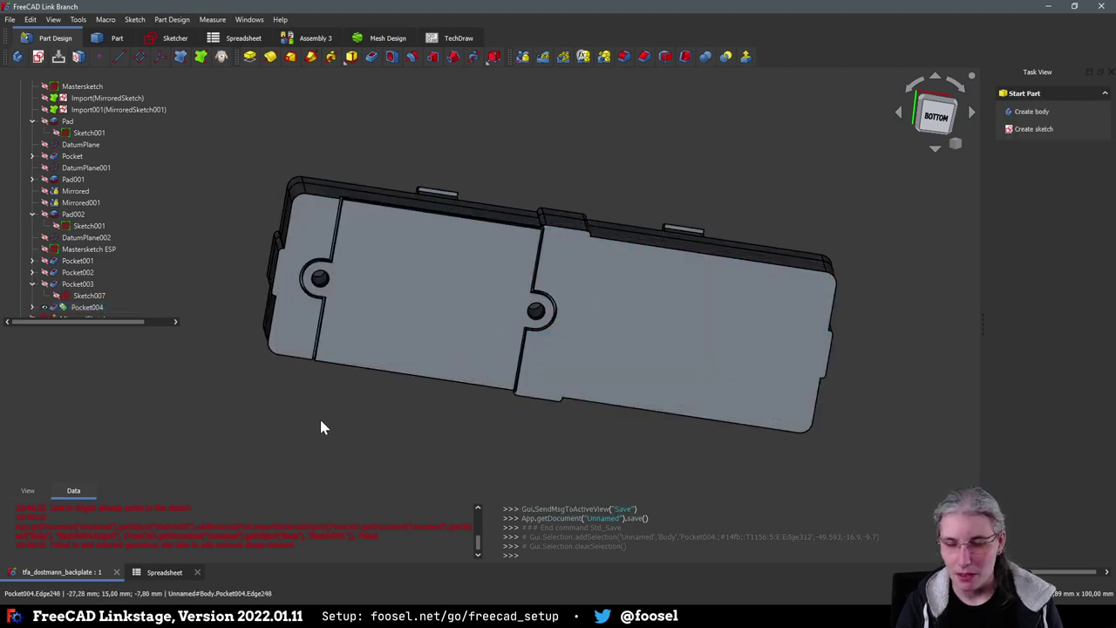
pyautogui.click(289, 225)
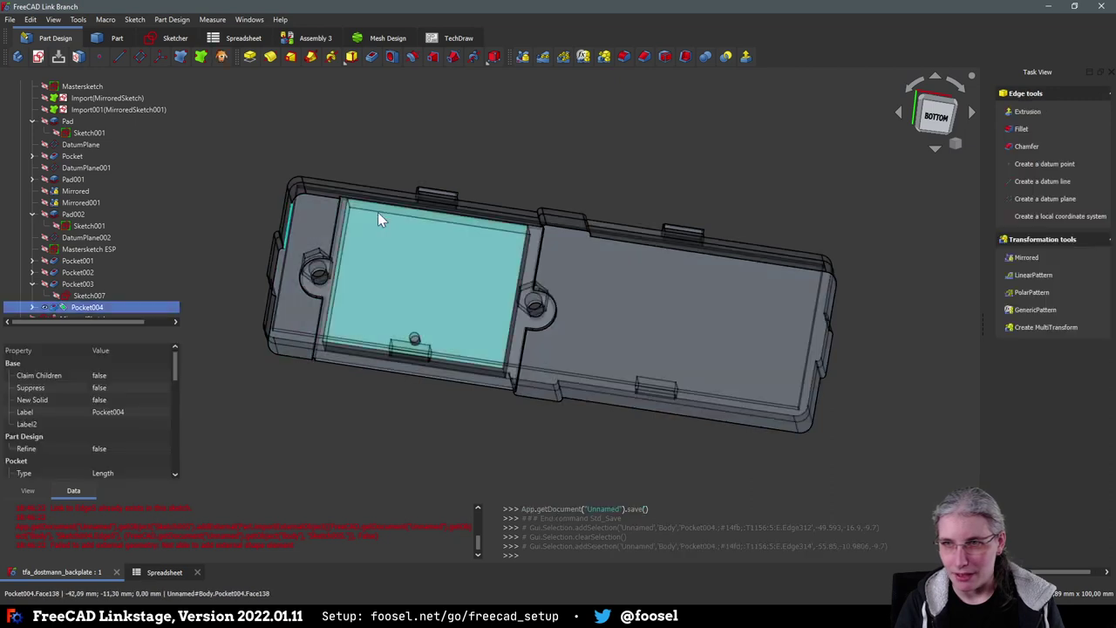
pyautogui.click(629, 250)
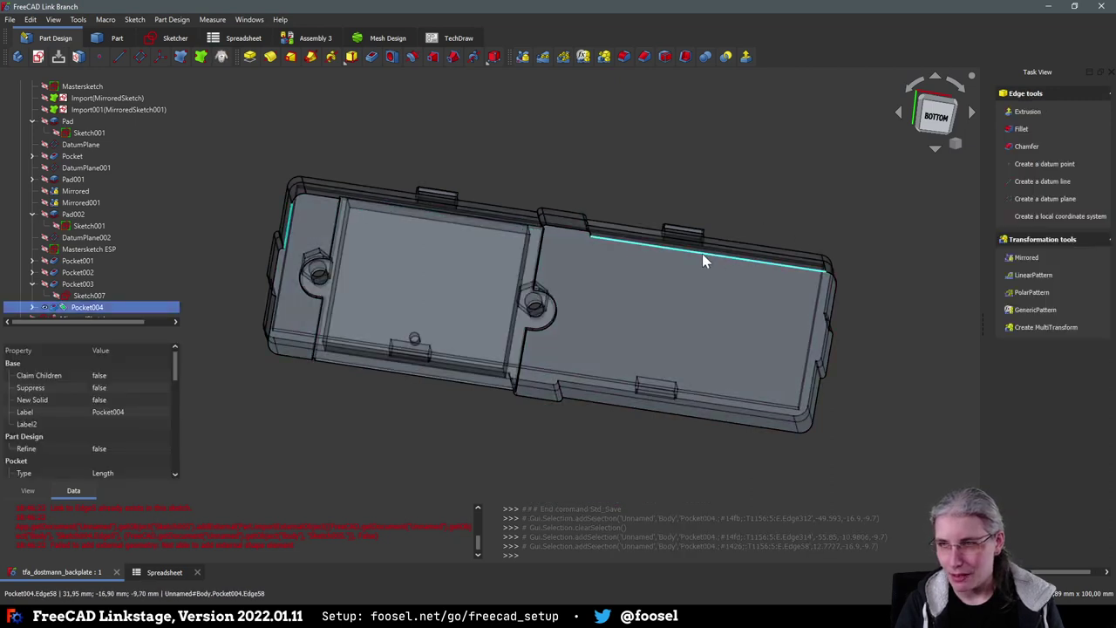
pyautogui.click(572, 230)
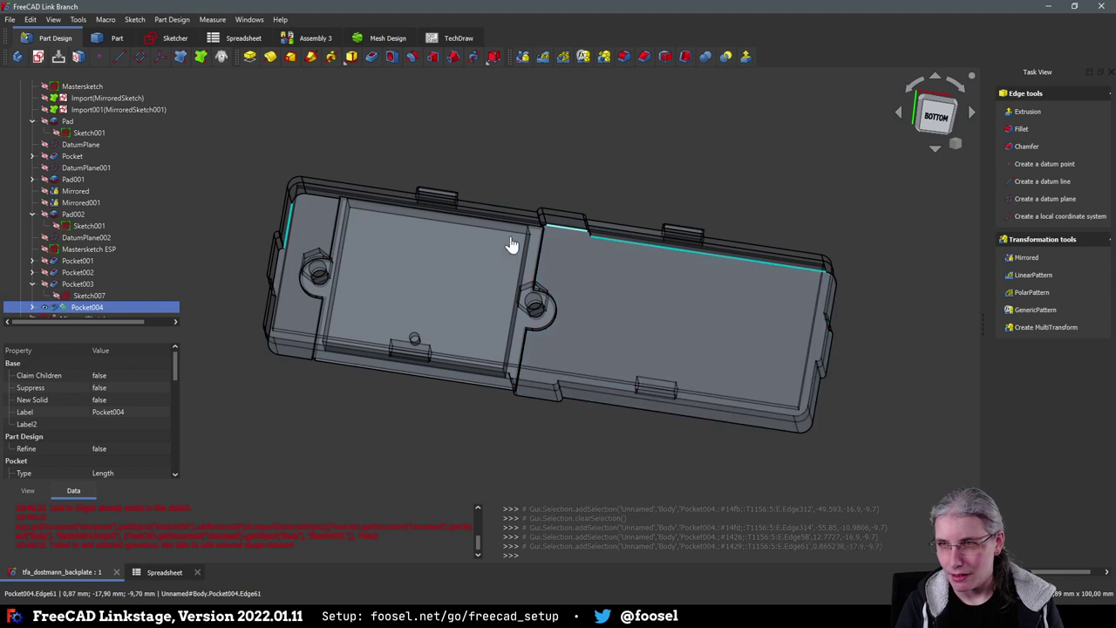
pyautogui.click(275, 272)
pyautogui.click(271, 324)
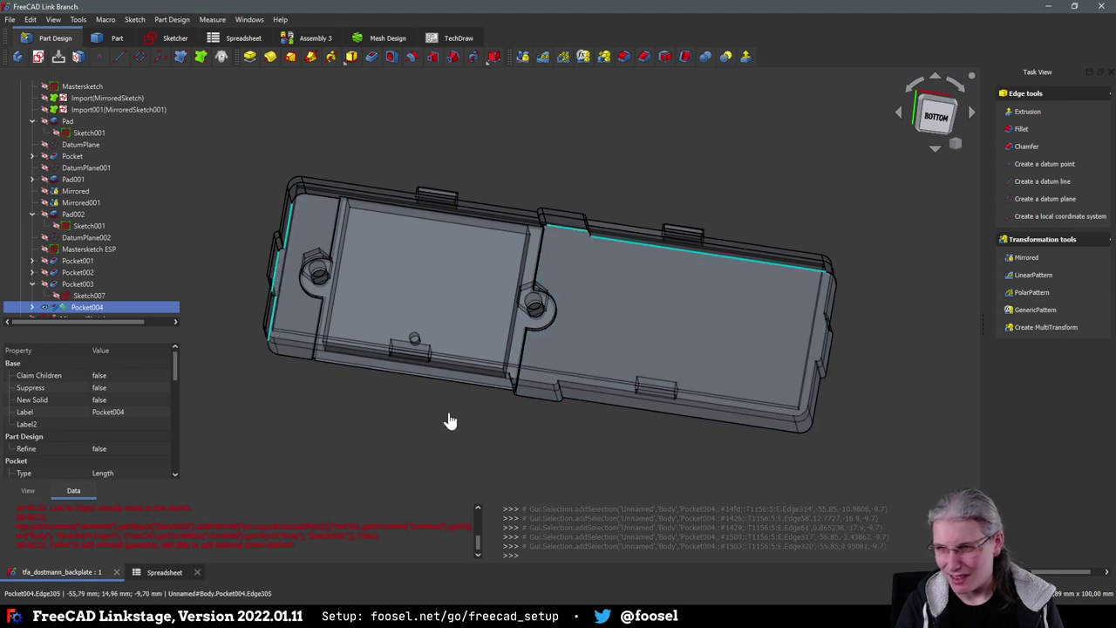
pyautogui.click(752, 434)
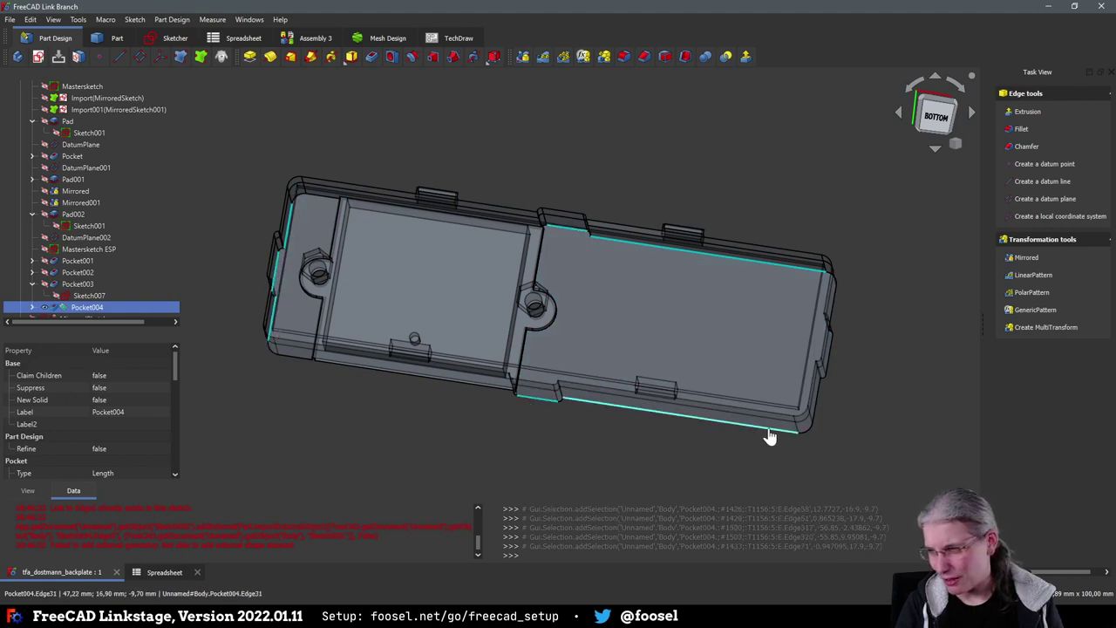
pyautogui.click(768, 430)
pyautogui.click(830, 368)
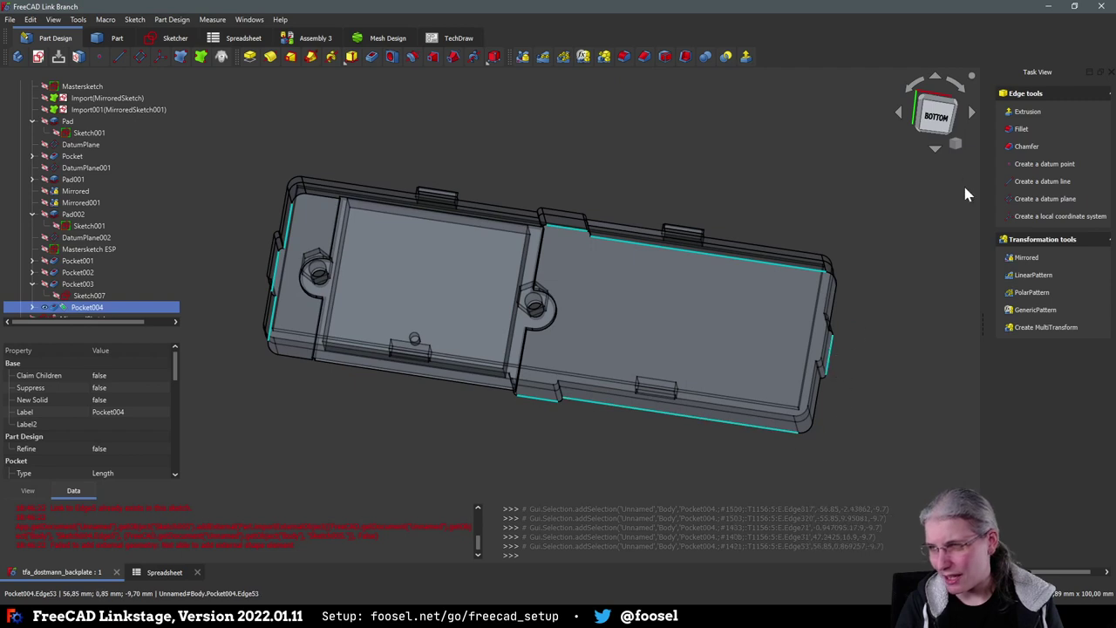
pyautogui.click(624, 58)
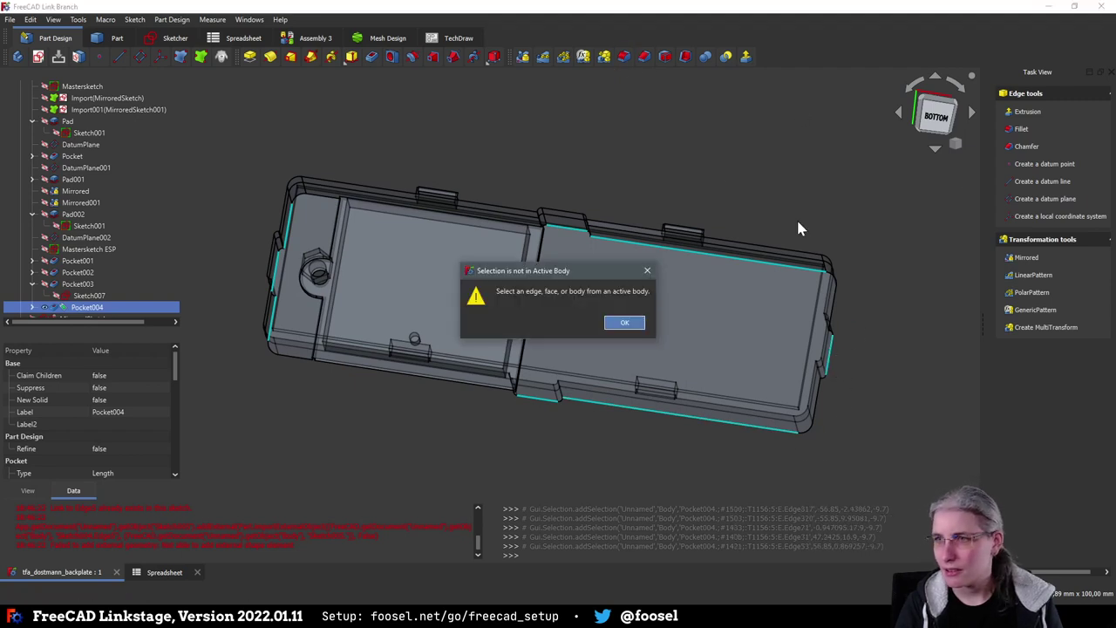
pyautogui.click(626, 324)
pyautogui.click(421, 453)
pyautogui.scroll(5, 99, 175)
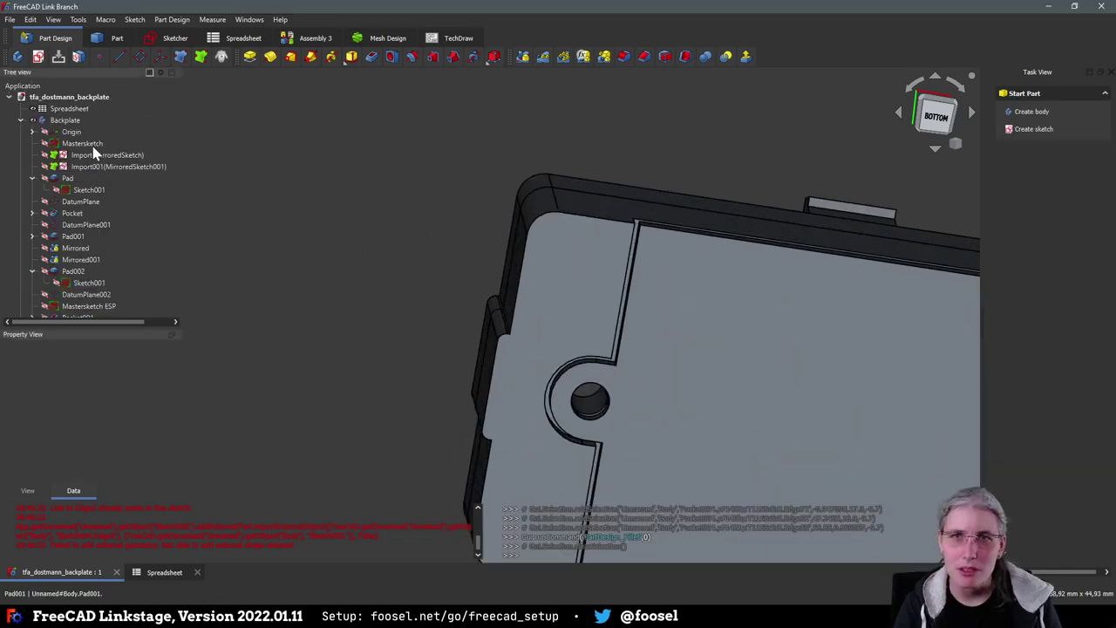
# Make Backplate the active body and orient it to show its top and side
pyautogui.doubleClick(65, 119)
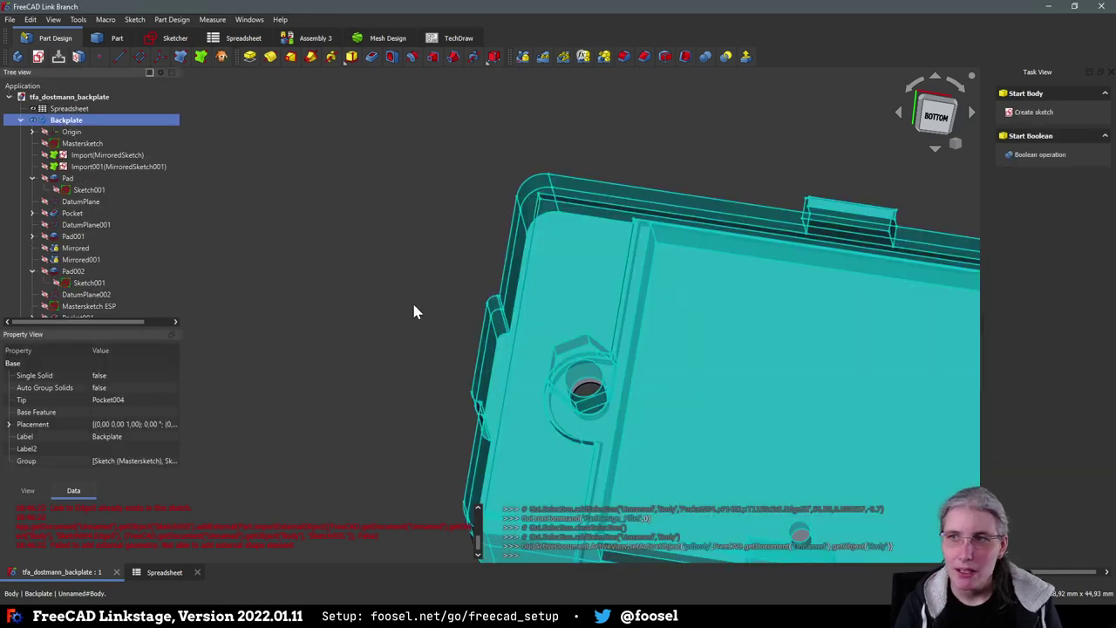
pyautogui.scroll(-2, 411, 311)
pyautogui.click(297, 332)
pyautogui.scroll(-3, 101, 224)
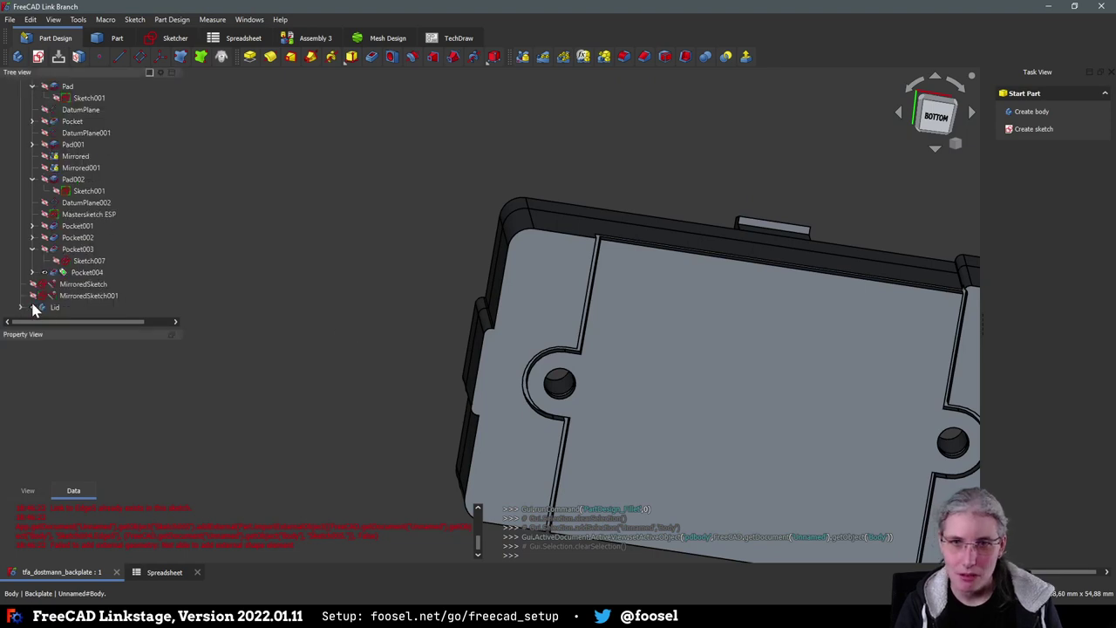
pyautogui.scroll(-5, 355, 323)
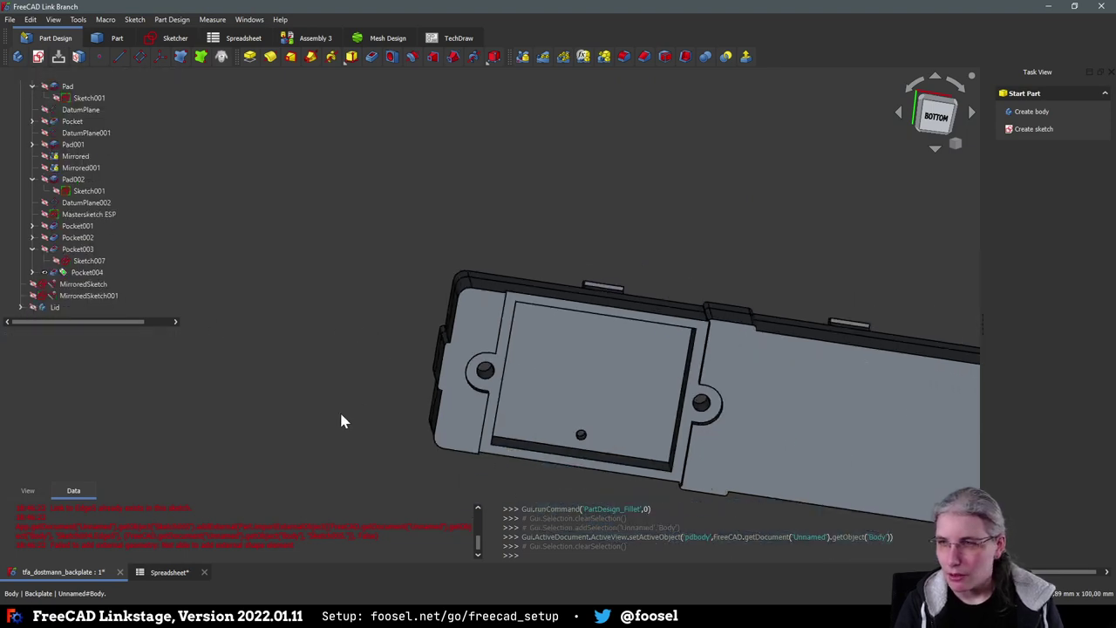
pyautogui.moveTo(242, 352); pyautogui.dragTo(387, 375, button='middle')
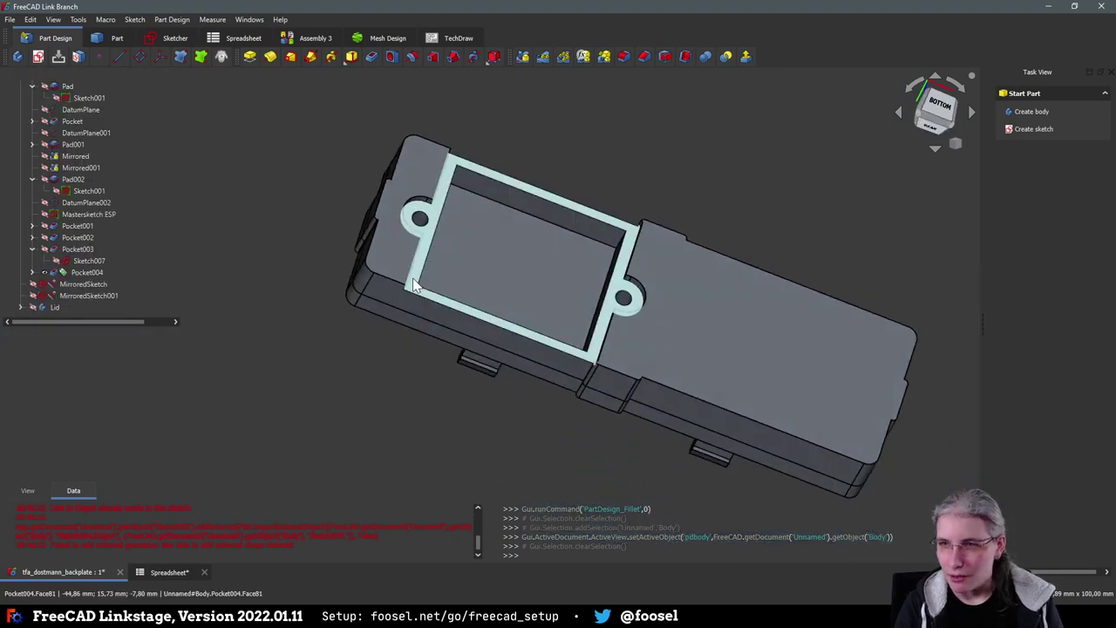
pyautogui.click(412, 278)
pyautogui.click(428, 386)
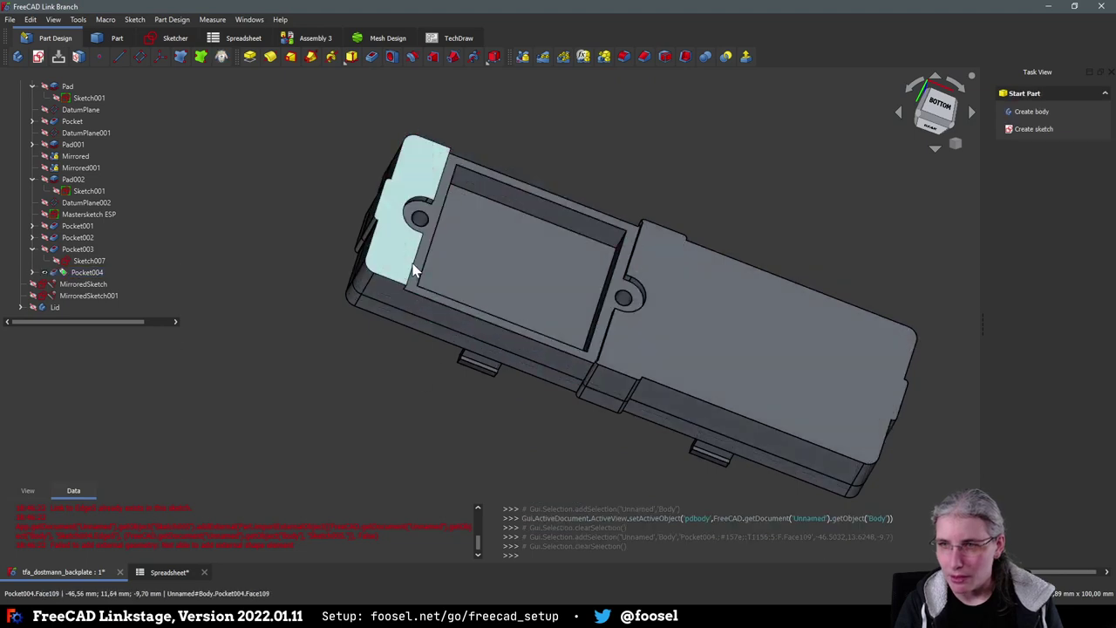
# Chamfer the six notch and hole-arc edges around both screw-hole lugs by 1 mm
pyautogui.click(412, 260)
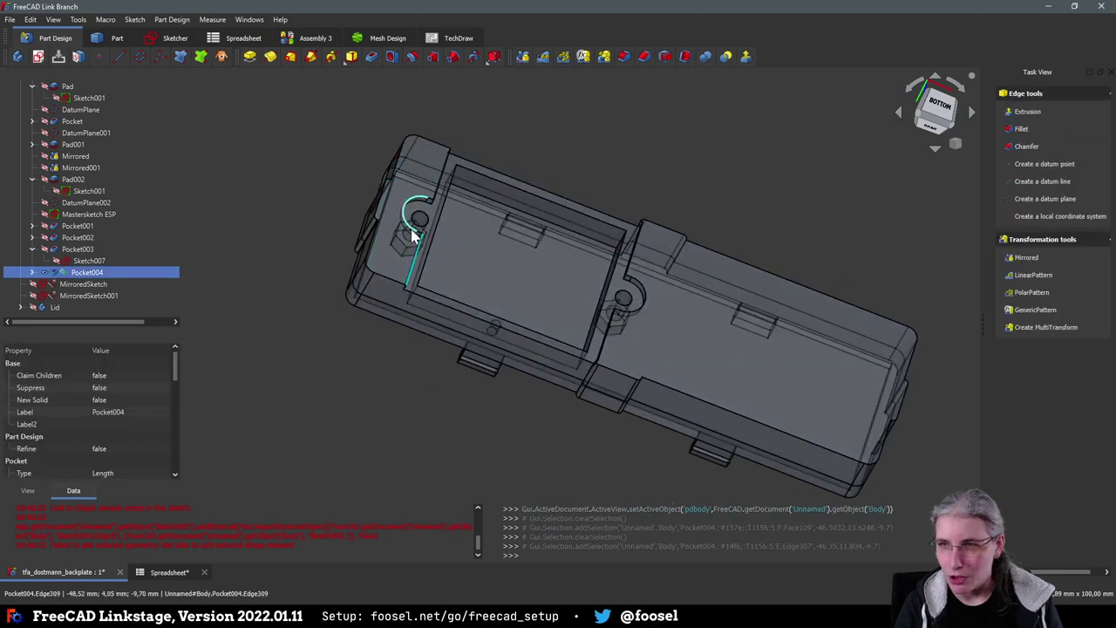
pyautogui.keyDown('ctrl'); pyautogui.click(413, 235); pyautogui.keyUp('ctrl')
pyautogui.keyDown('ctrl'); pyautogui.click(441, 196); pyautogui.keyUp('ctrl')
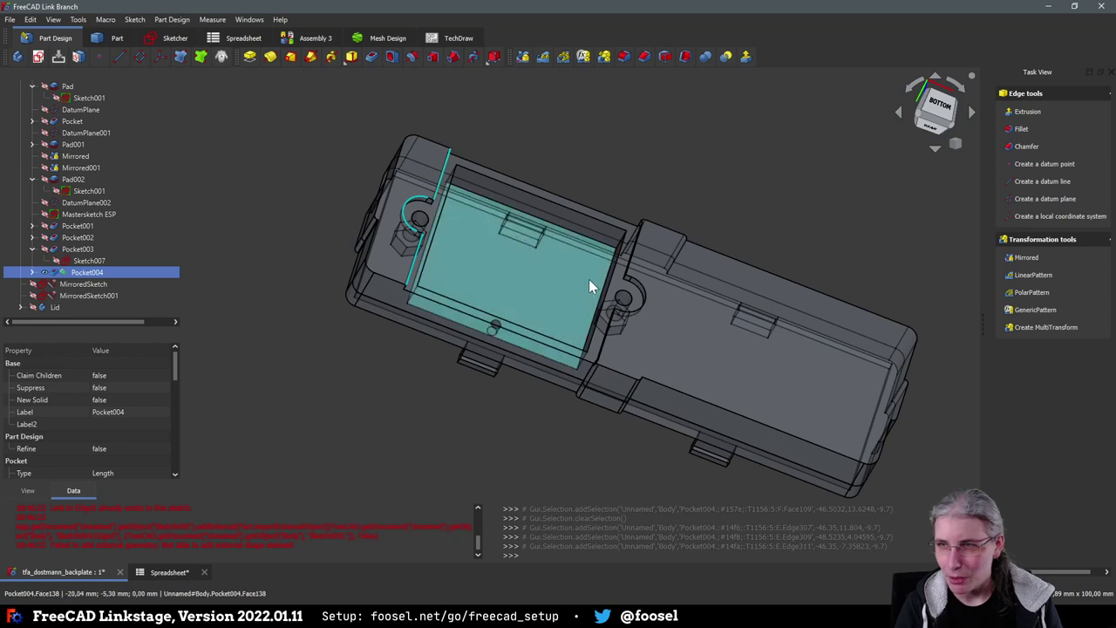
pyautogui.keyDown('ctrl'); pyautogui.click(637, 259); pyautogui.keyUp('ctrl')
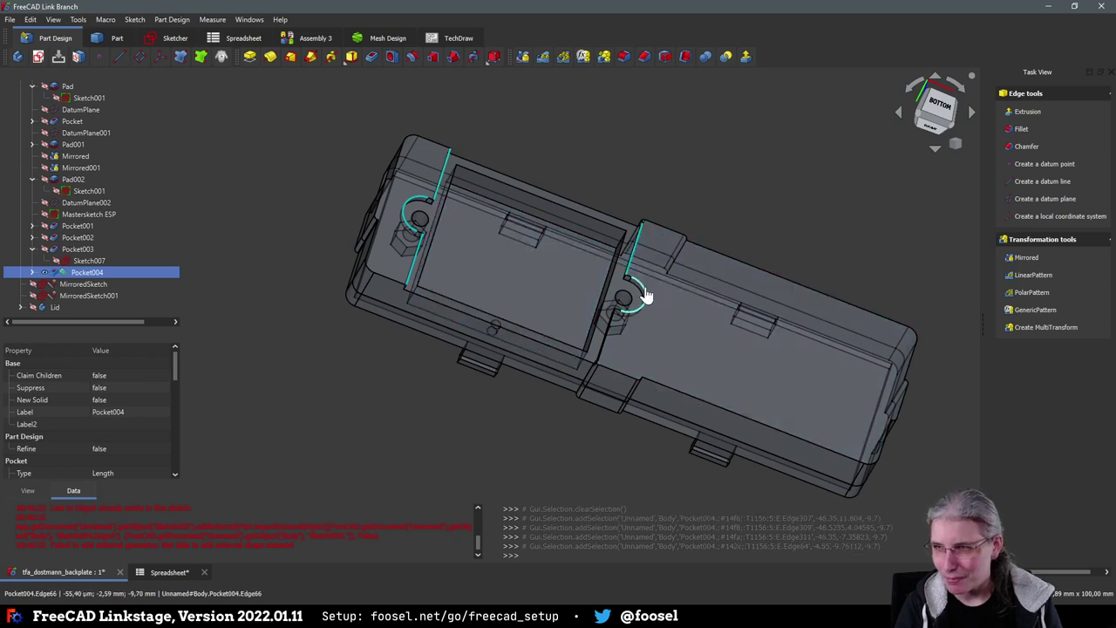
pyautogui.keyDown('ctrl'); pyautogui.click(643, 298); pyautogui.keyUp('ctrl')
pyautogui.keyDown('ctrl'); pyautogui.click(607, 343); pyautogui.keyUp('ctrl')
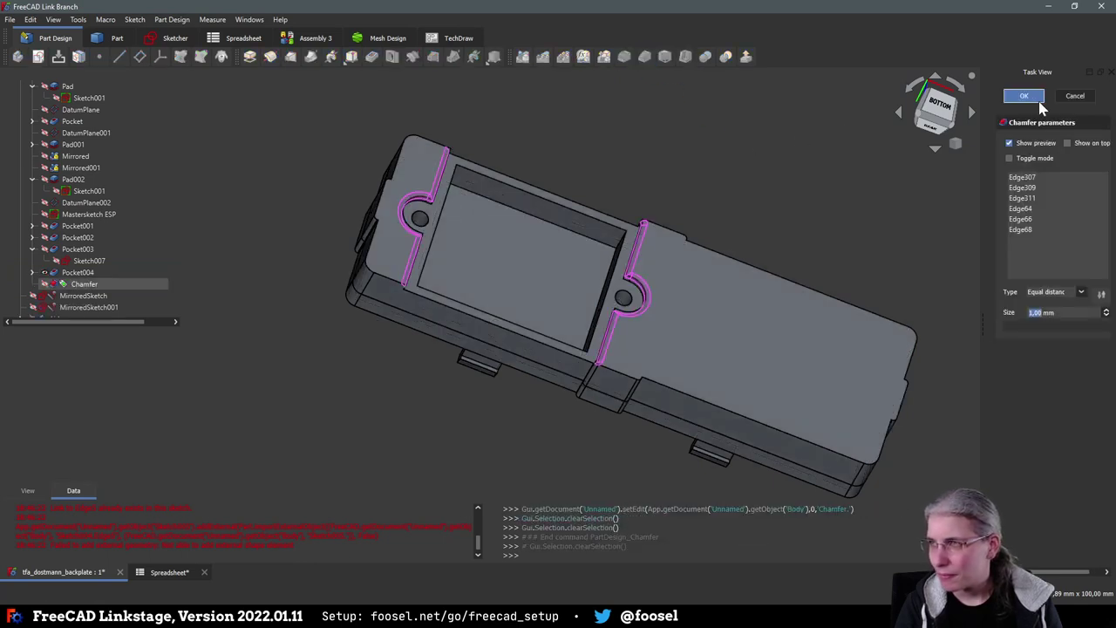
pyautogui.click(1024, 96)
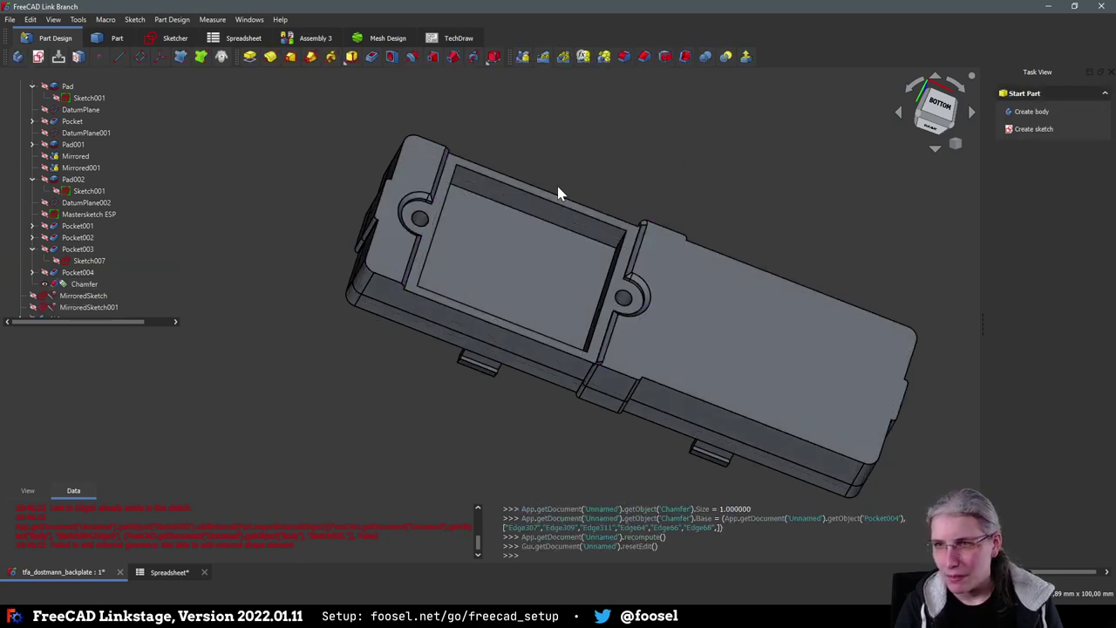
pyautogui.click(385, 281)
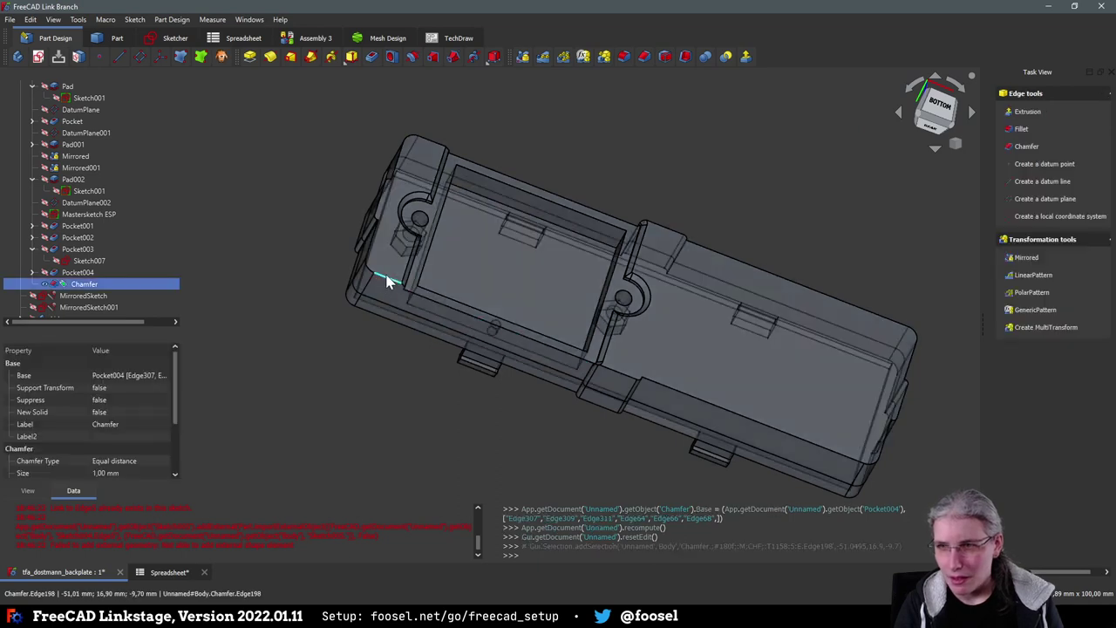
pyautogui.click(380, 209)
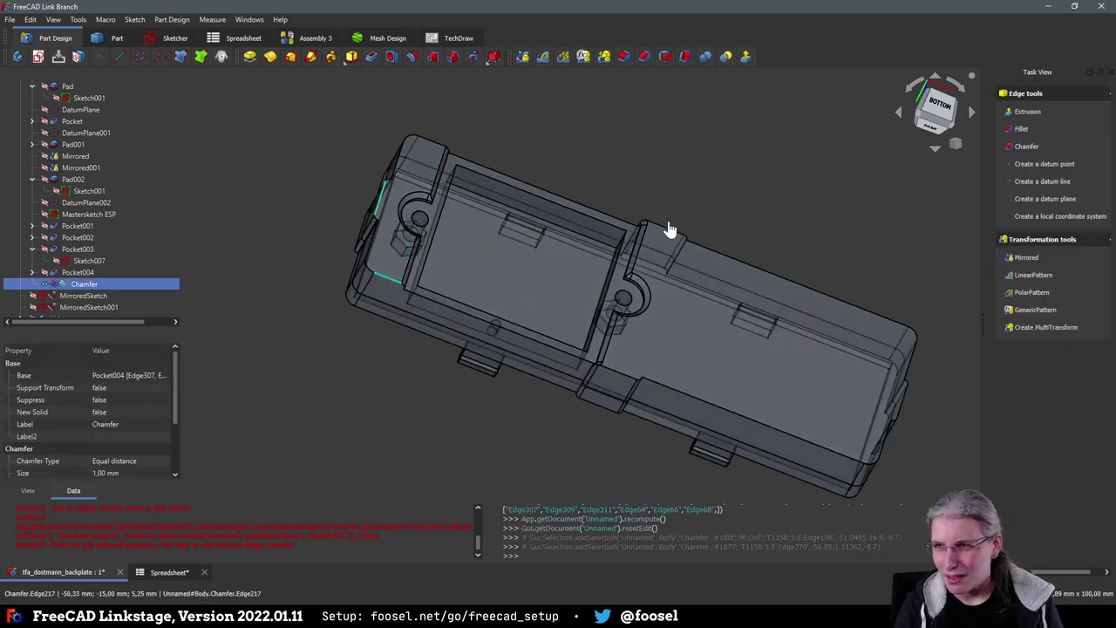
pyautogui.click(660, 229)
pyautogui.click(430, 145)
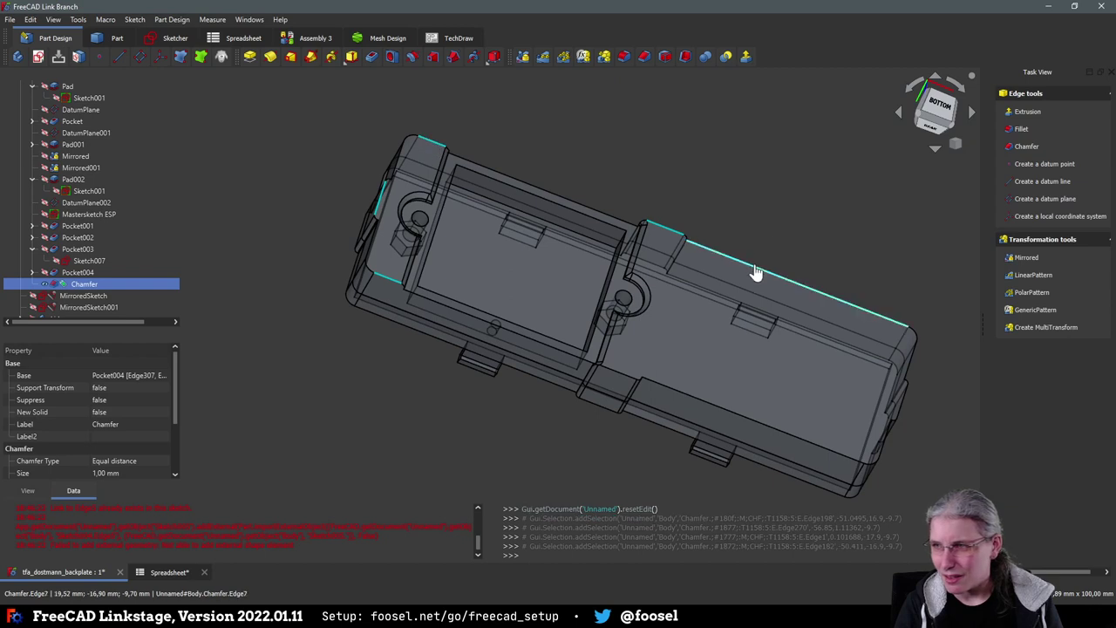
pyautogui.click(755, 273)
pyautogui.click(903, 406)
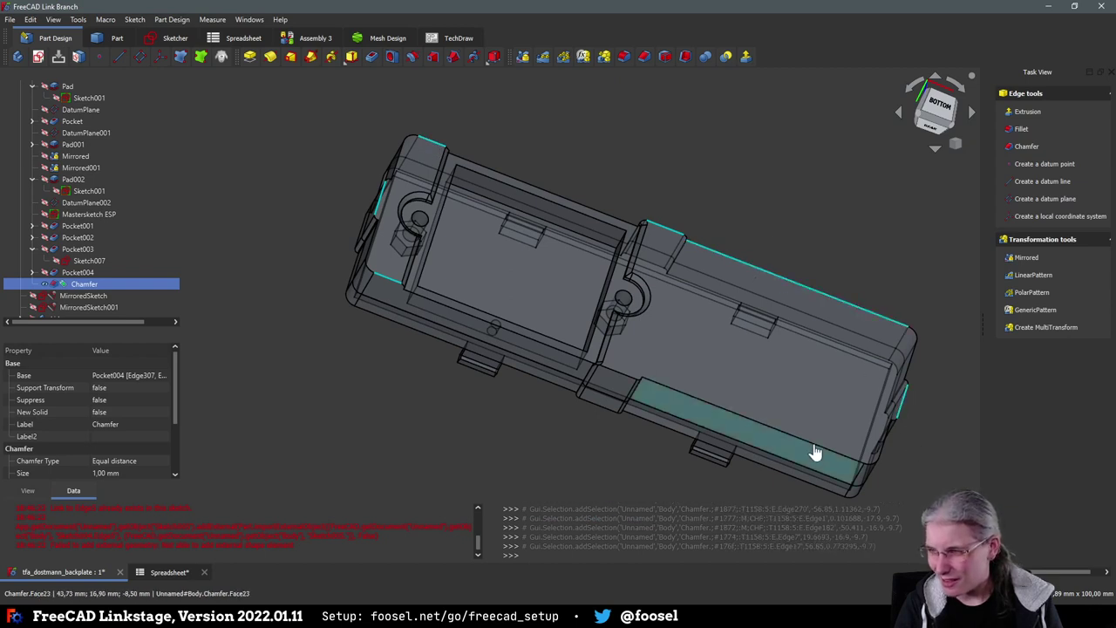
pyautogui.click(812, 445)
pyautogui.click(616, 380)
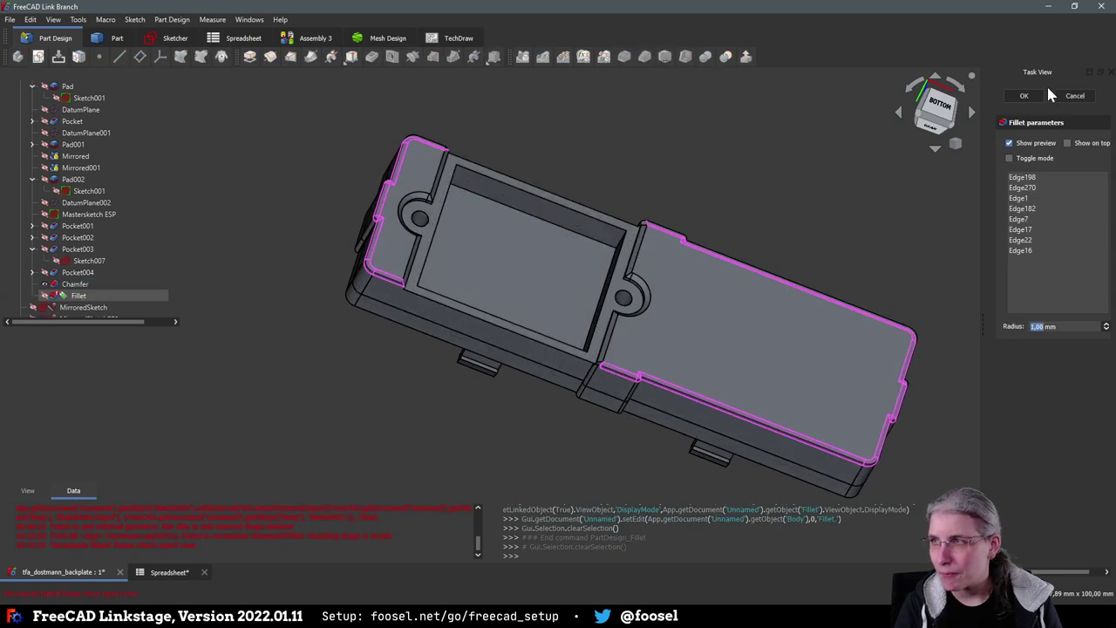
pyautogui.click(1026, 95)
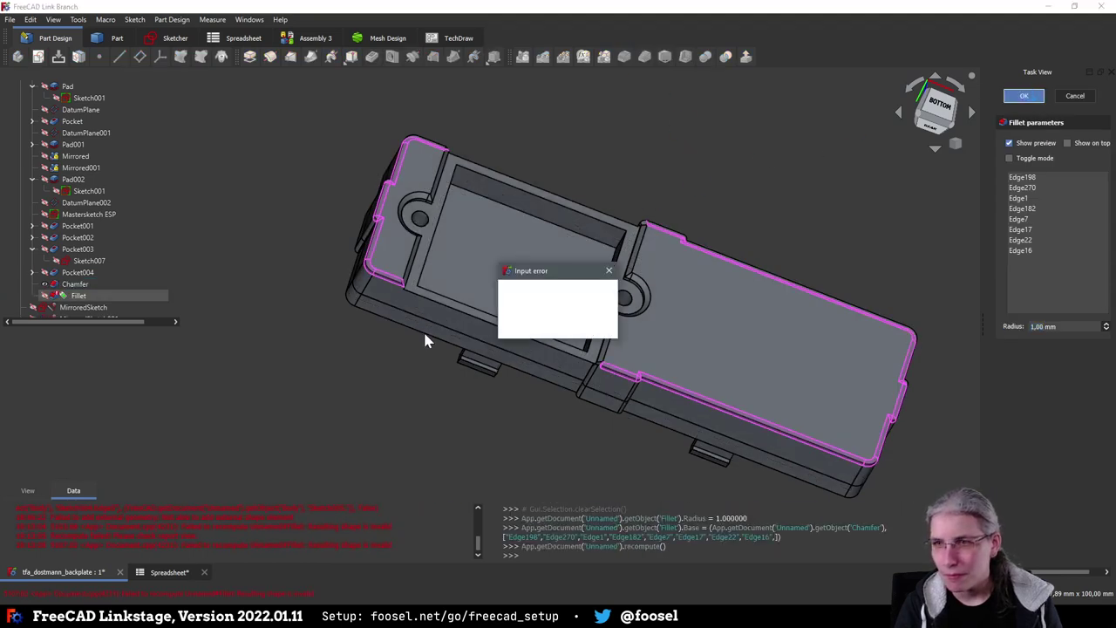
pyautogui.click(585, 323)
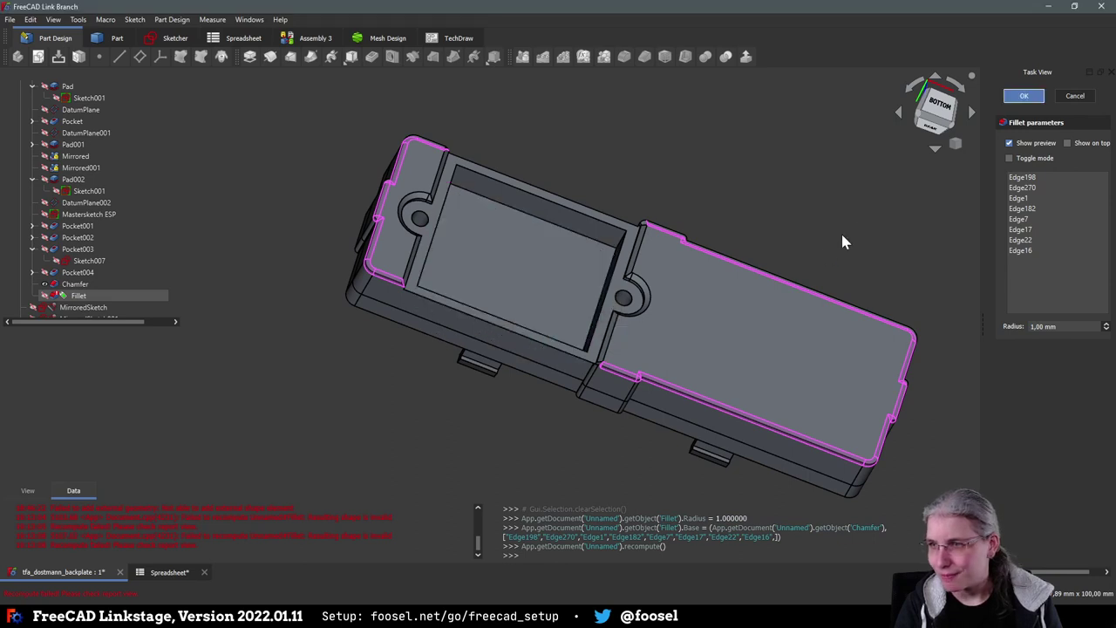
pyautogui.click(1074, 97)
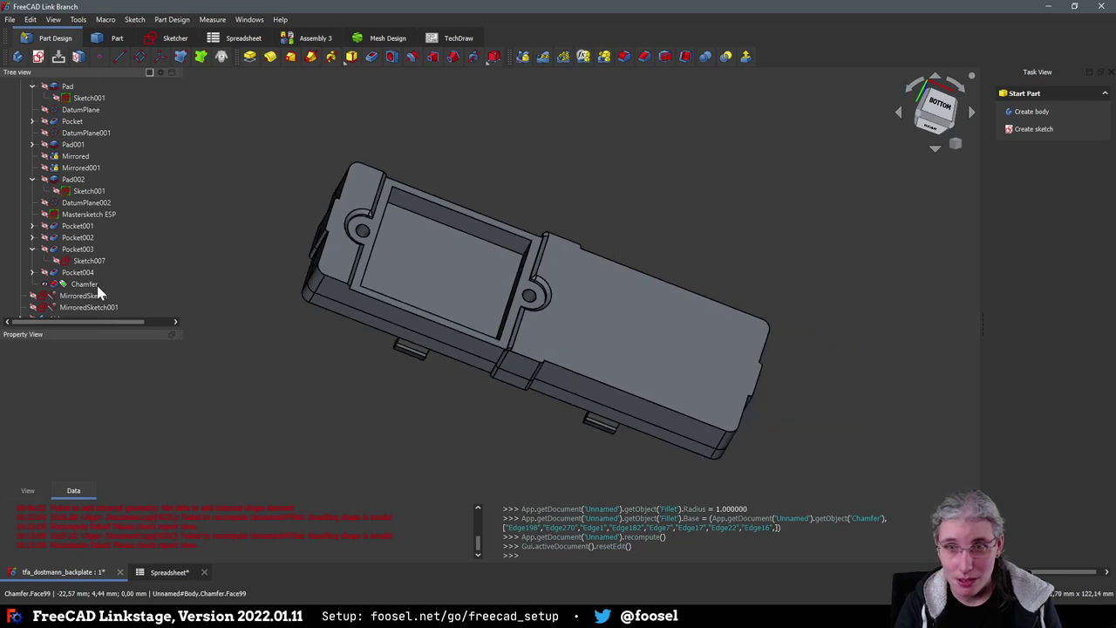
# Delete the Chamfer feature from the Backplate body
pyautogui.scroll(3, 91, 293)
pyautogui.scroll(-3, 79, 281)
pyautogui.click(84, 272)
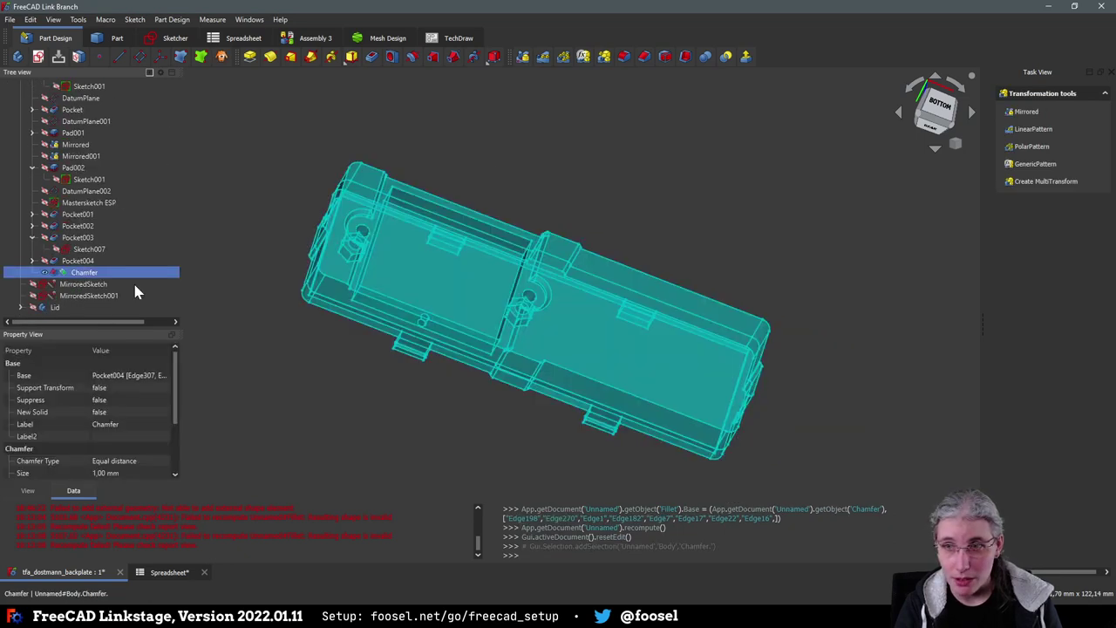
pyautogui.doubleClick(87, 274)
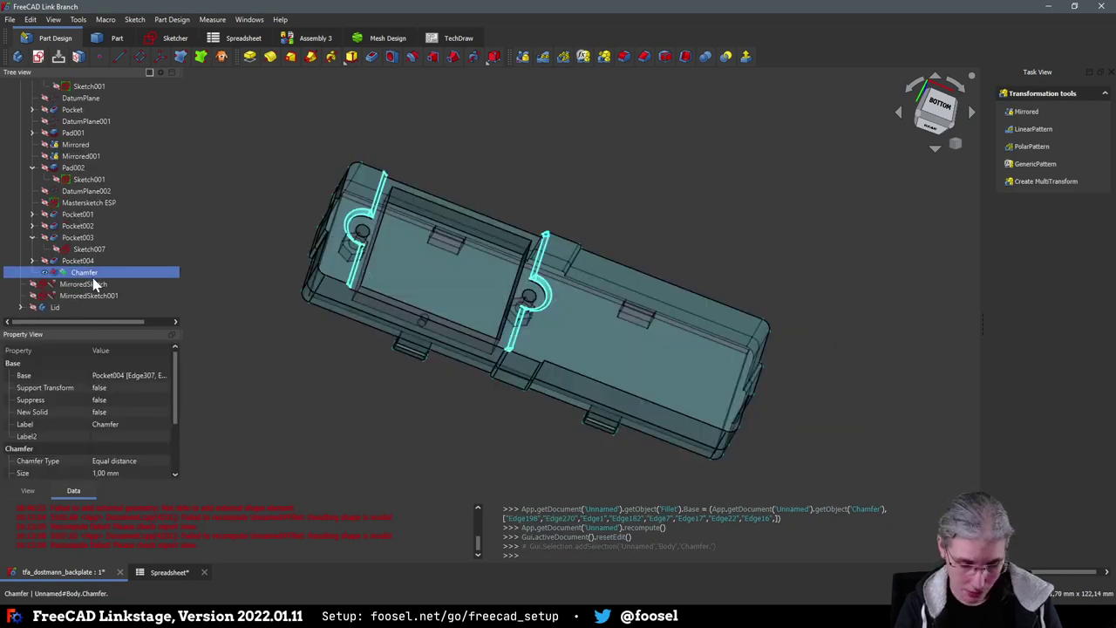
pyautogui.press('Delete')
# Fillet the three left-end outer edges (Edge317, Edge314, Edge320) with a 1 mm radius
pyautogui.click(331, 219)
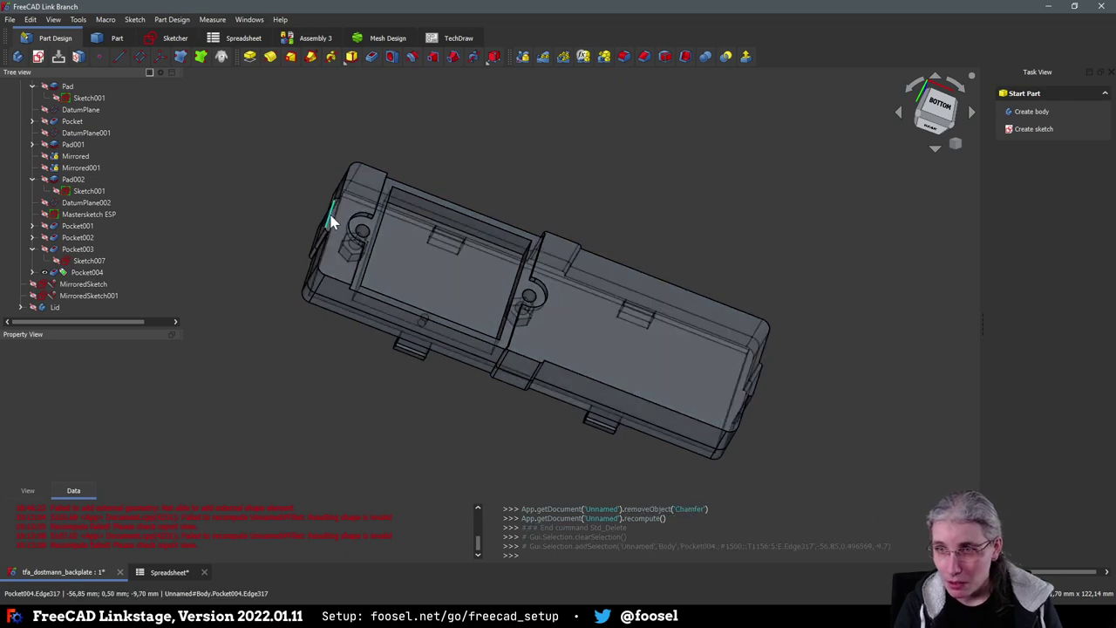
pyautogui.keyDown('ctrl'); pyautogui.click(346, 190); pyautogui.keyUp('ctrl')
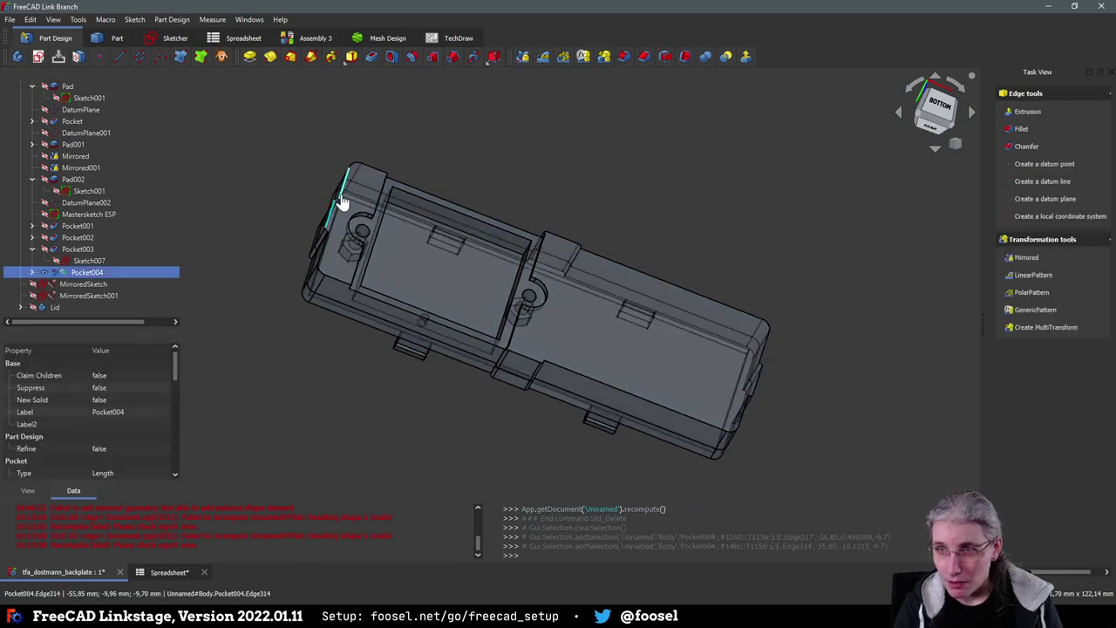
pyautogui.keyDown('ctrl'); pyautogui.click(324, 250); pyautogui.keyUp('ctrl')
pyautogui.click(625, 57)
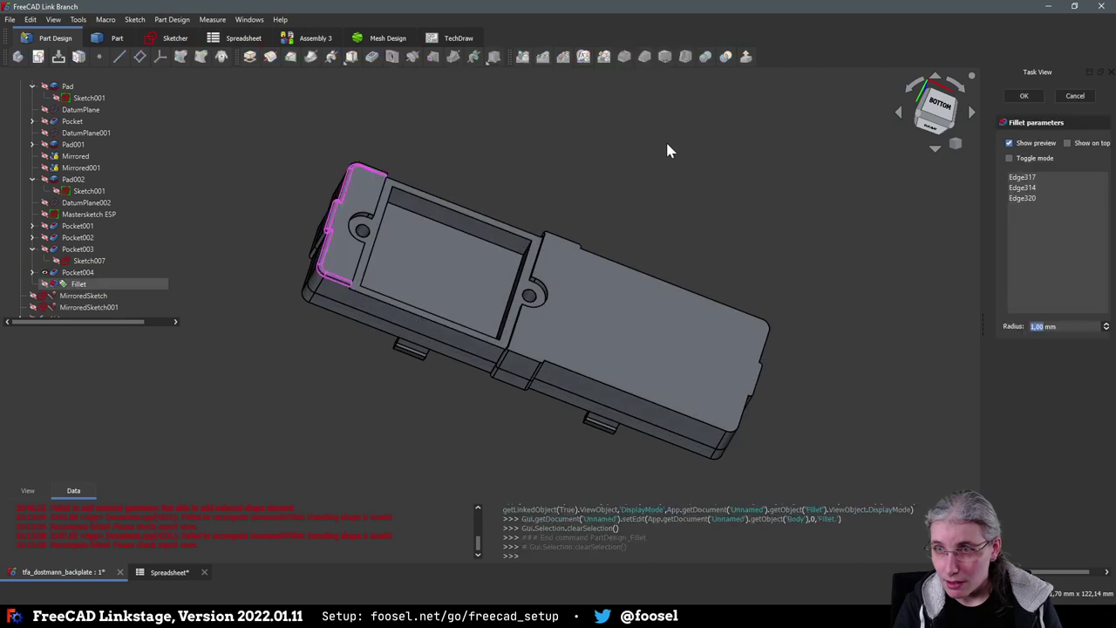
pyautogui.click(1023, 95)
# Try a fillet on five selected outer edges, then cancel it
pyautogui.click(567, 245)
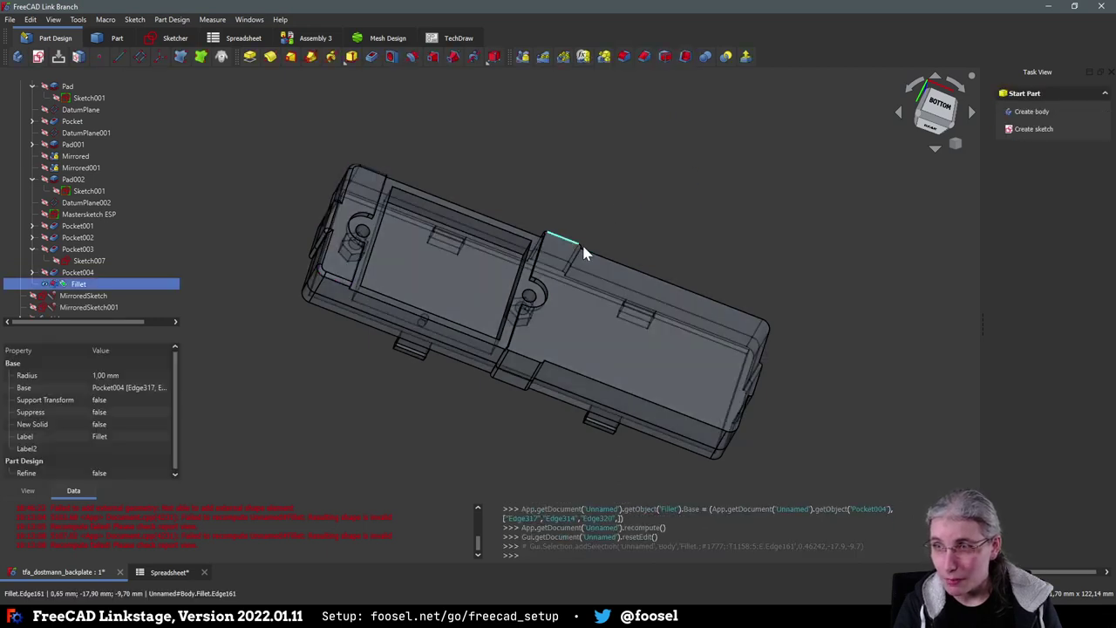
pyautogui.keyDown('ctrl'); pyautogui.click(589, 252); pyautogui.keyUp('ctrl')
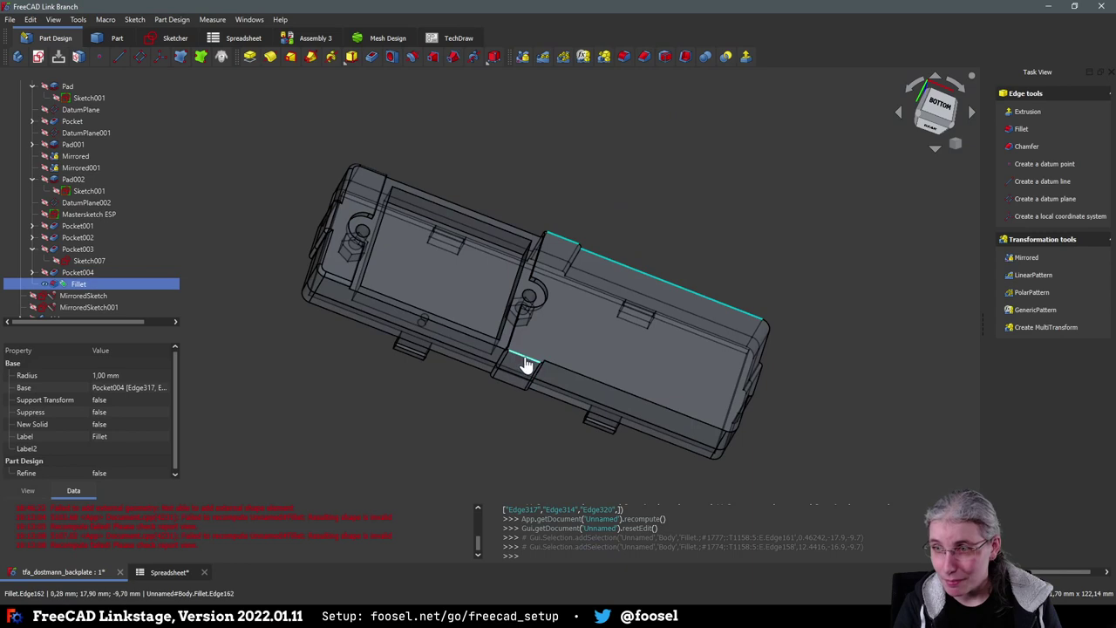
pyautogui.keyDown('ctrl'); pyautogui.click(643, 401); pyautogui.keyUp('ctrl')
pyautogui.keyDown('ctrl'); pyautogui.click(759, 390); pyautogui.keyUp('ctrl')
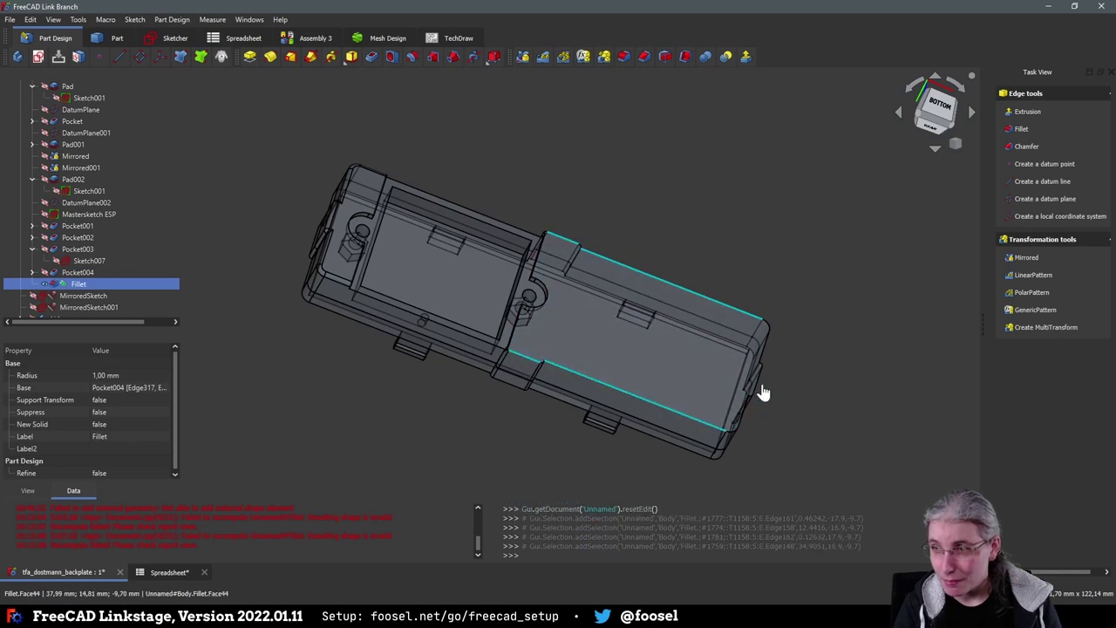
pyautogui.keyDown('ctrl'); pyautogui.click(756, 392); pyautogui.keyUp('ctrl')
pyautogui.click(624, 55)
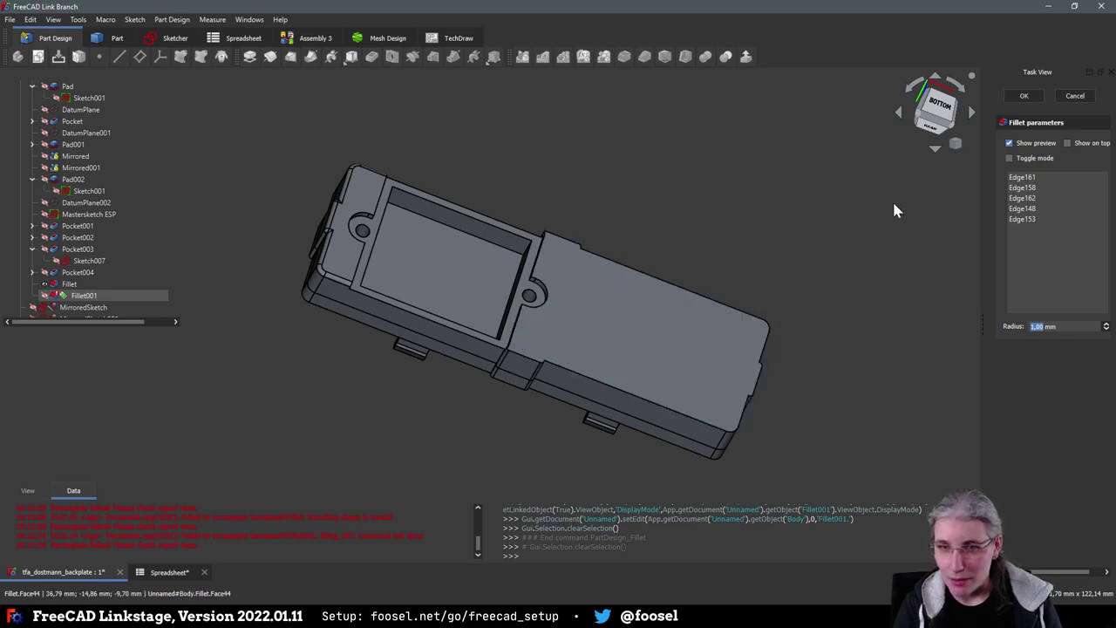
pyautogui.click(1074, 96)
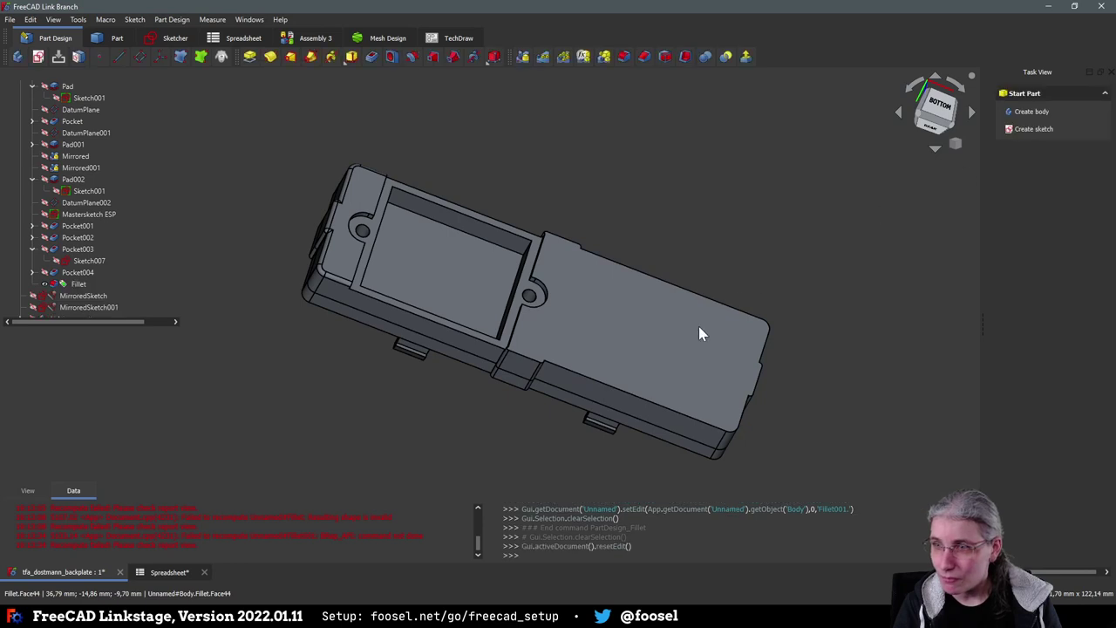
# Fillet the long bottom, right-end and long top edges (Edge148, 153, 158) at 1 mm
pyautogui.click(598, 381)
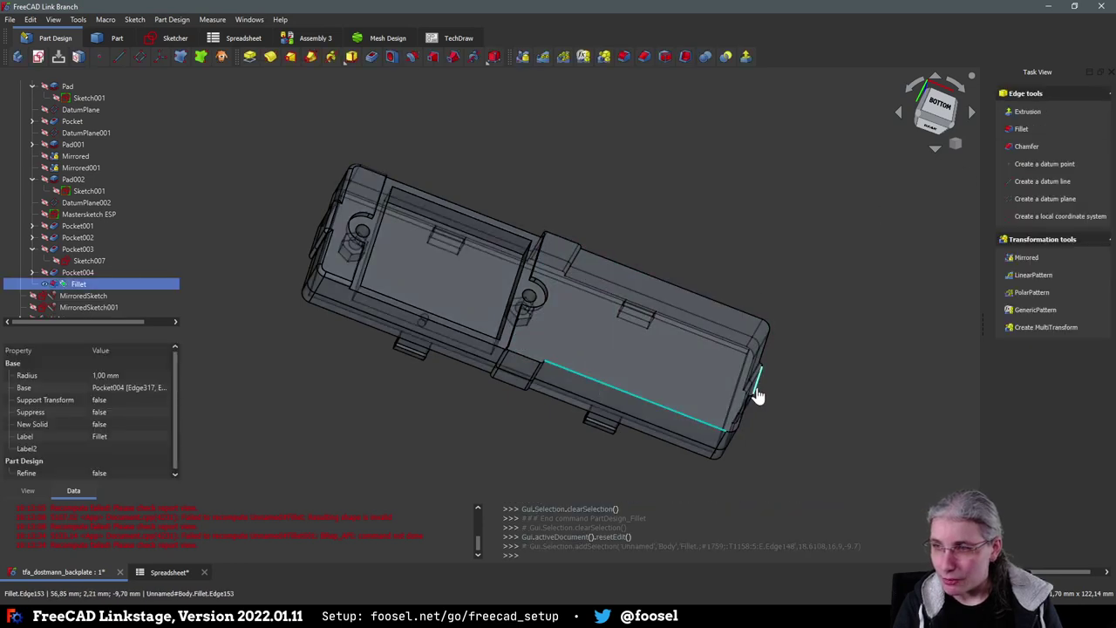
pyautogui.keyDown('ctrl'); pyautogui.click(756, 394); pyautogui.keyUp('ctrl')
pyautogui.keyDown('ctrl'); pyautogui.click(727, 308); pyautogui.keyUp('ctrl')
pyautogui.click(623, 56)
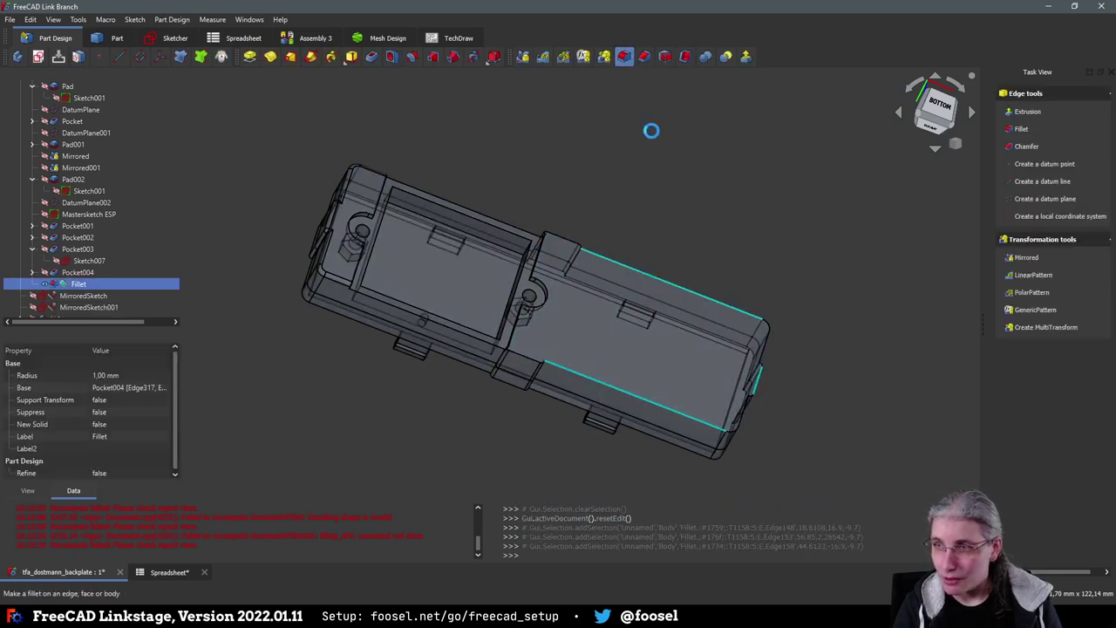
pyautogui.click(1023, 96)
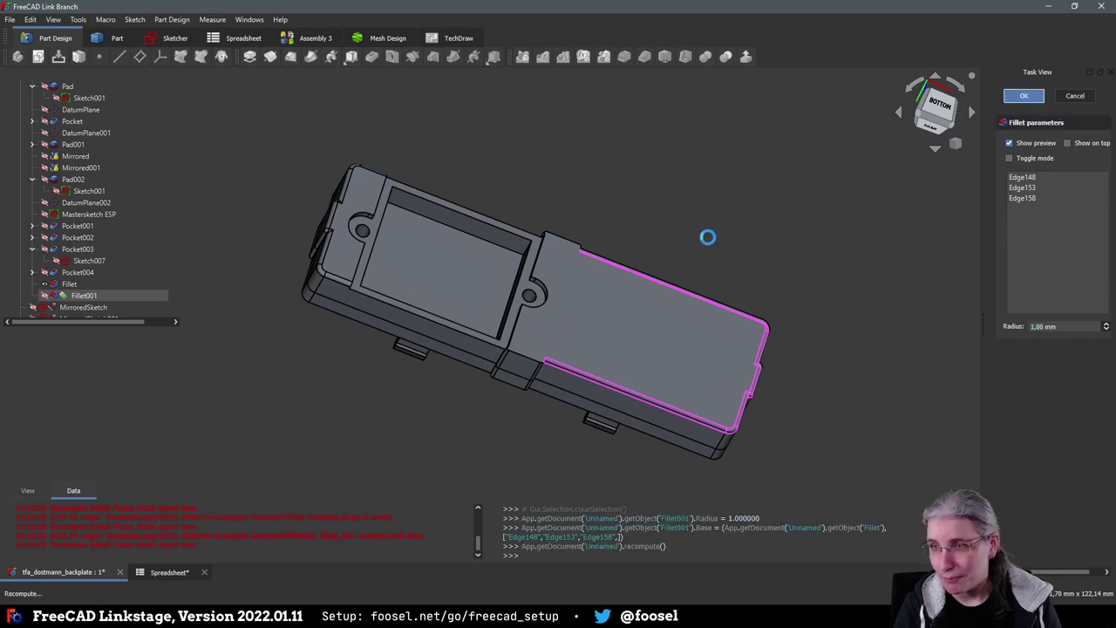
pyautogui.moveTo(264, 369); pyautogui.dragTo(274, 489, button='middle')
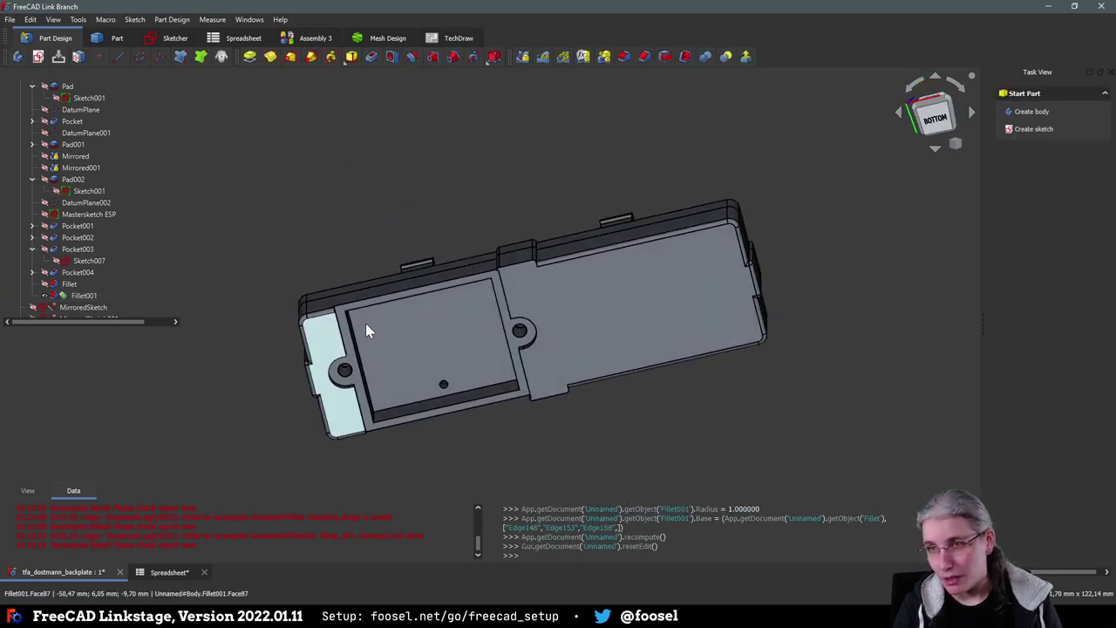
pyautogui.click(340, 344)
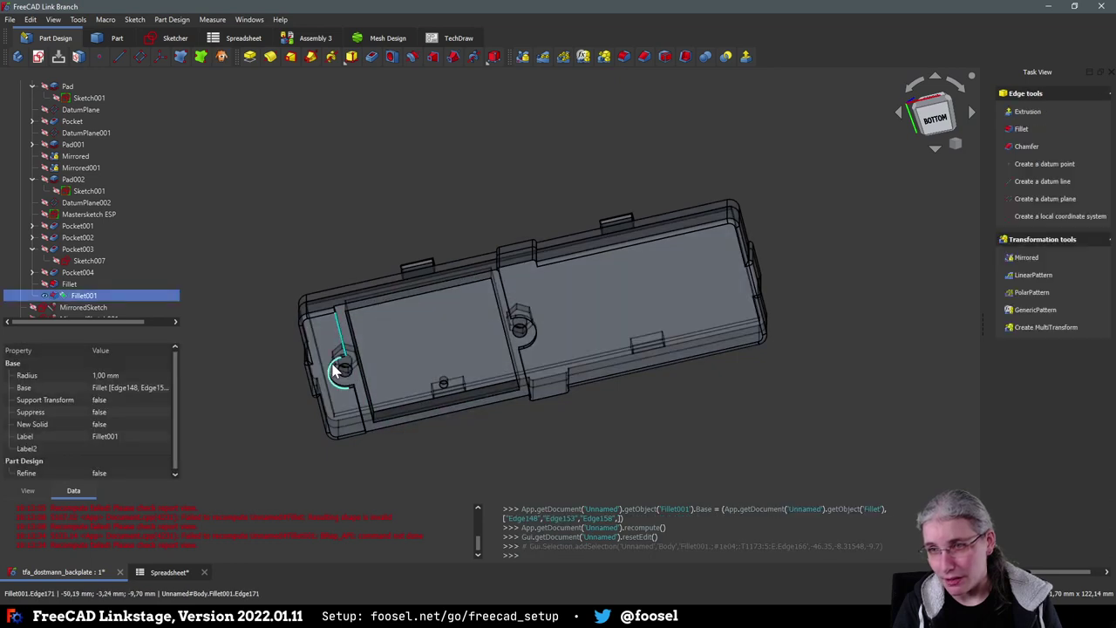
pyautogui.keyDown('ctrl'); pyautogui.click(344, 384); pyautogui.keyUp('ctrl')
pyautogui.keyDown('ctrl'); pyautogui.click(356, 399); pyautogui.keyUp('ctrl')
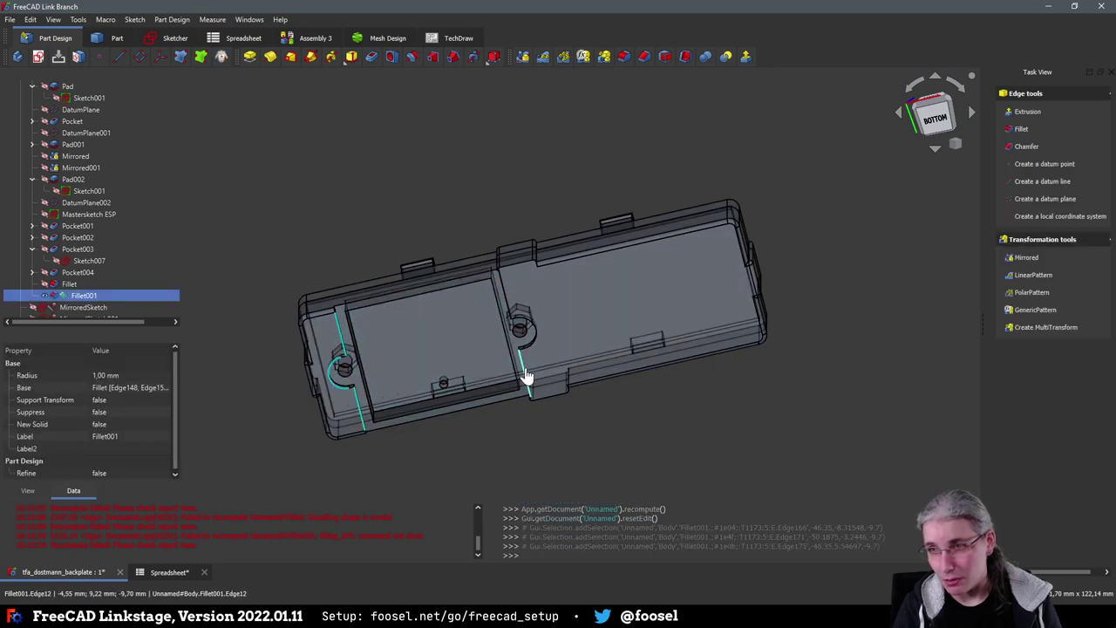
pyautogui.keyDown('ctrl'); pyautogui.click(528, 378); pyautogui.keyUp('ctrl')
pyautogui.keyDown('ctrl'); pyautogui.click(512, 316); pyautogui.keyUp('ctrl')
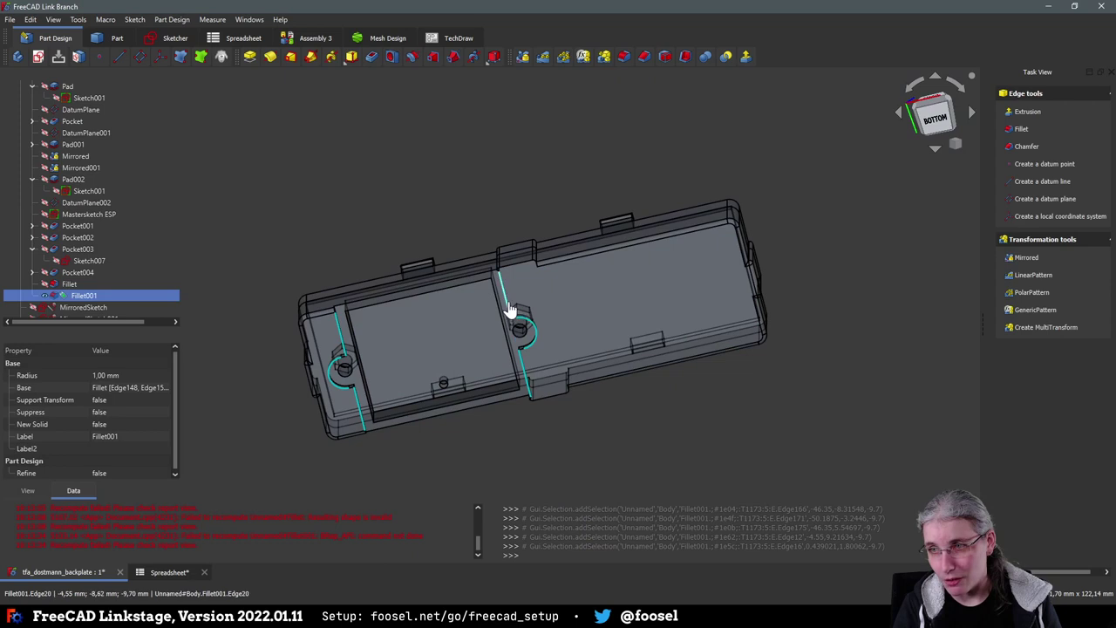
pyautogui.click(643, 55)
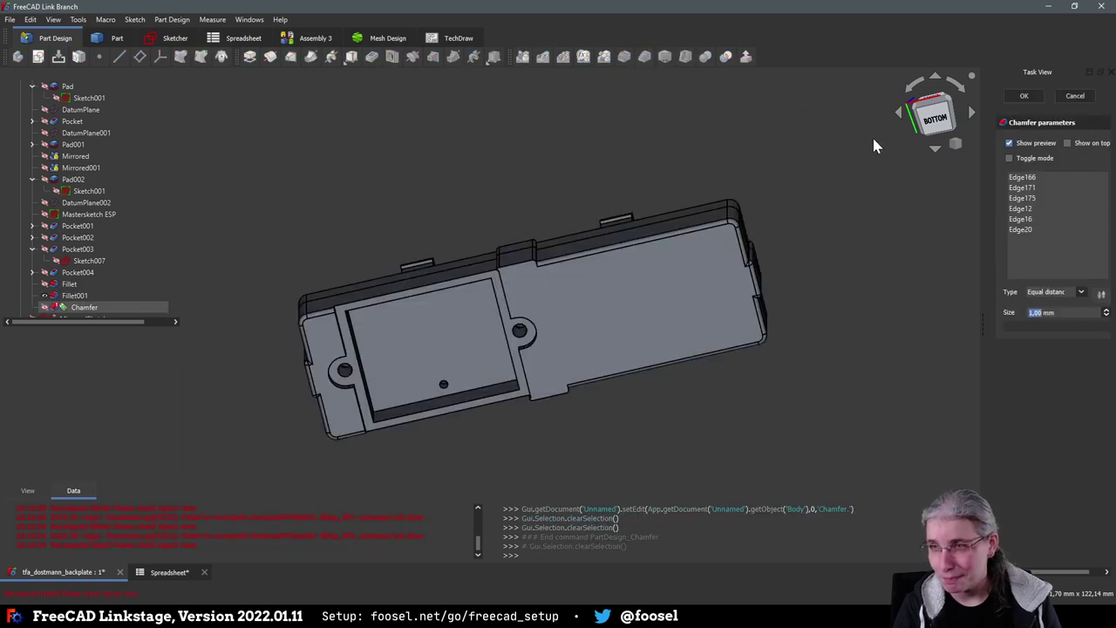
pyautogui.click(1075, 98)
pyautogui.moveTo(762, 458); pyautogui.dragTo(398, 411, button='middle')
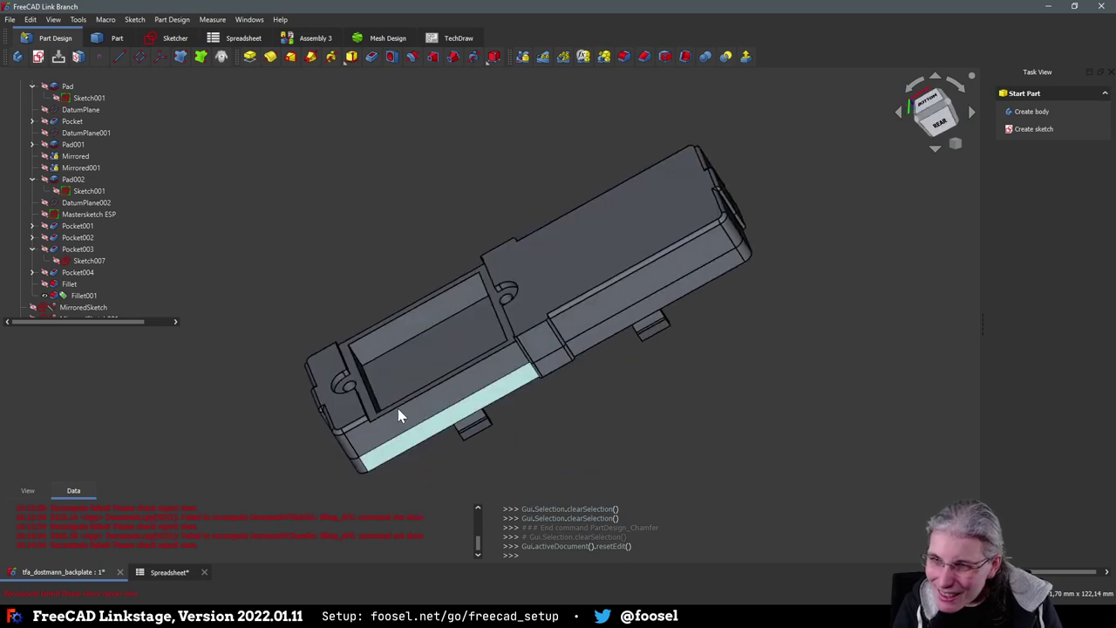
pyautogui.click(339, 382)
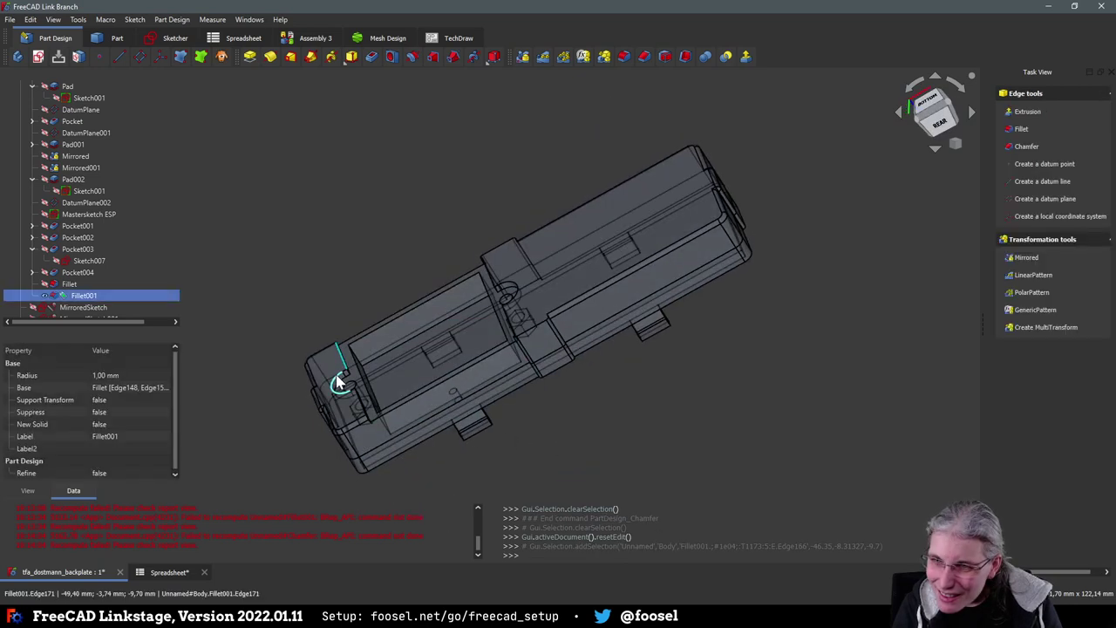
pyautogui.keyDown('ctrl'); pyautogui.click(340, 382); pyautogui.keyUp('ctrl')
pyautogui.keyDown('ctrl'); pyautogui.click(356, 404); pyautogui.keyUp('ctrl')
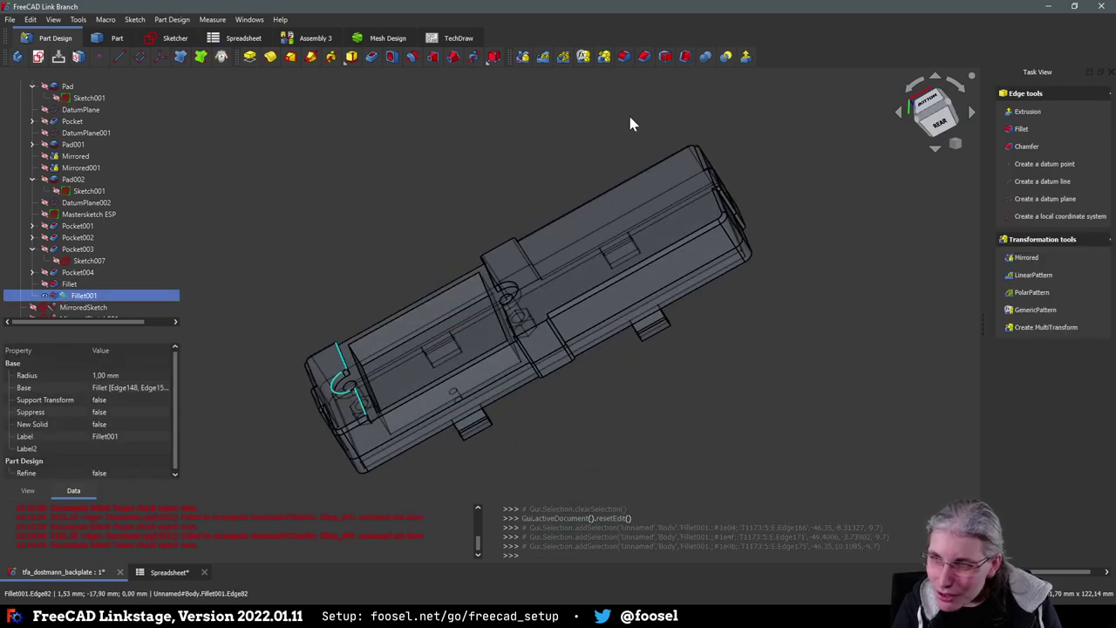
pyautogui.click(643, 58)
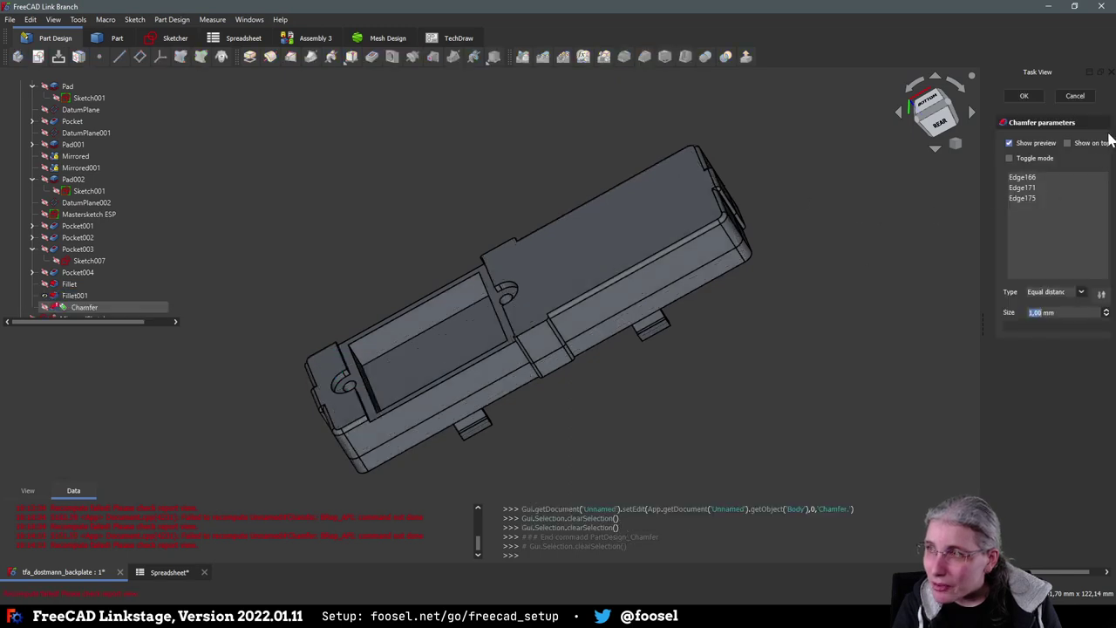
pyautogui.click(1079, 98)
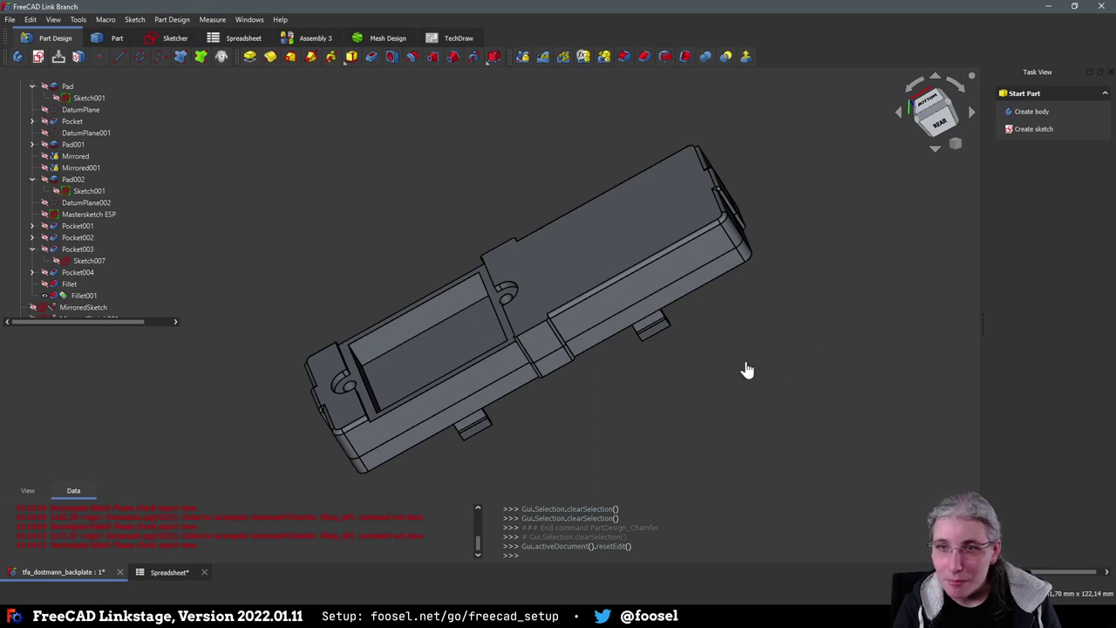
# Inspect the two 1 mm fillets from several angles, then save tfa_dostmann_backplate with Ctrl+S
pyautogui.moveTo(744, 364); pyautogui.dragTo(559, 418, button='middle')
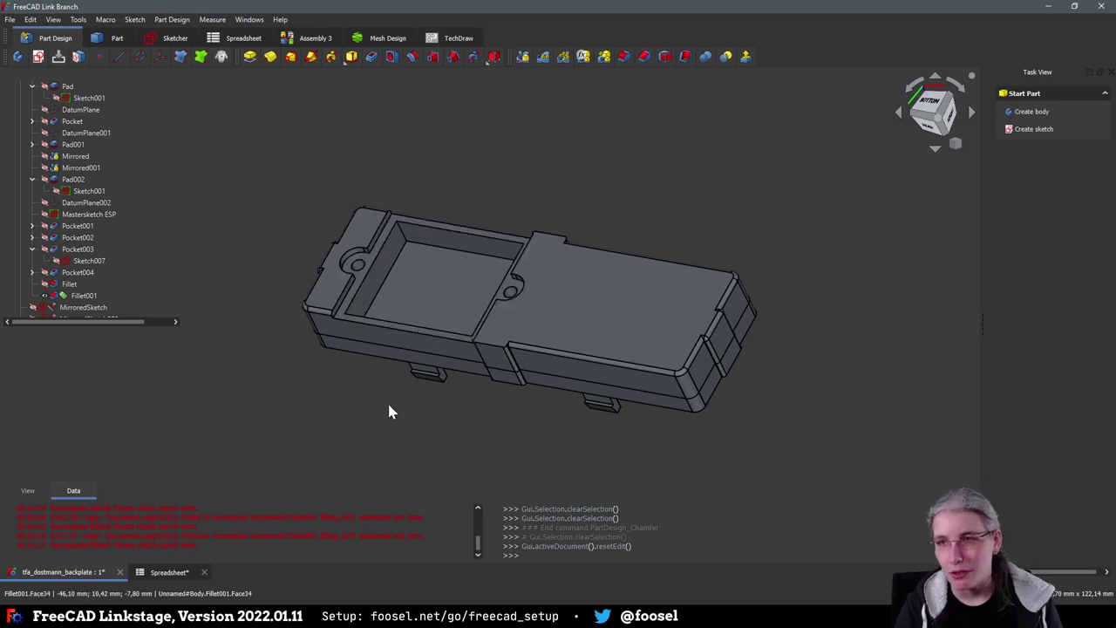
pyautogui.moveTo(391, 411); pyautogui.dragTo(720, 296, button='middle')
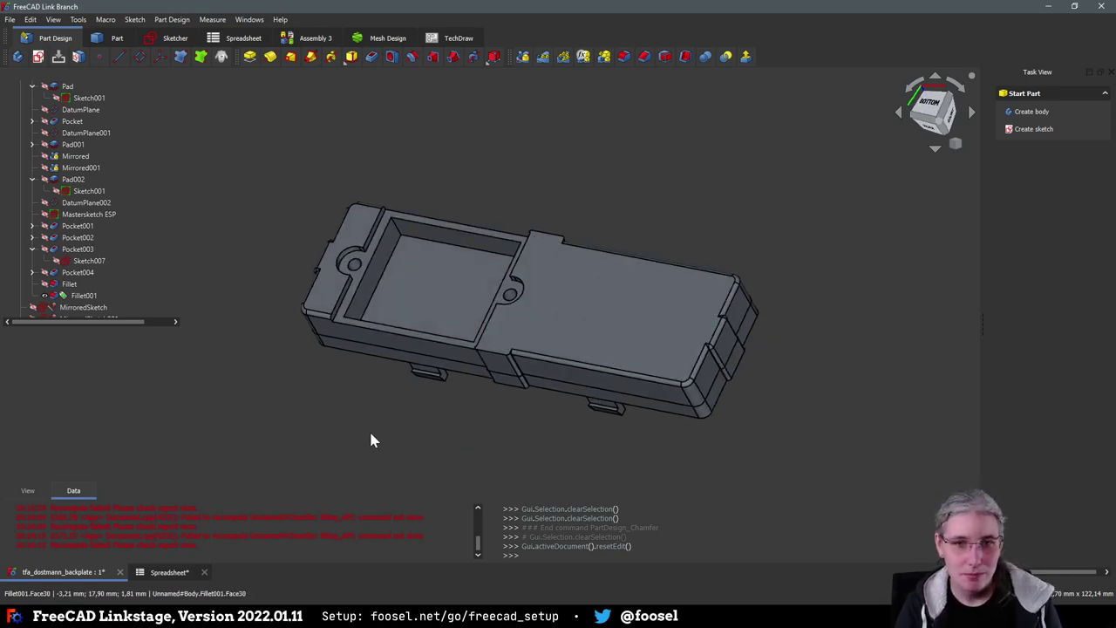
pyautogui.moveTo(441, 410); pyautogui.dragTo(637, 466, button='middle')
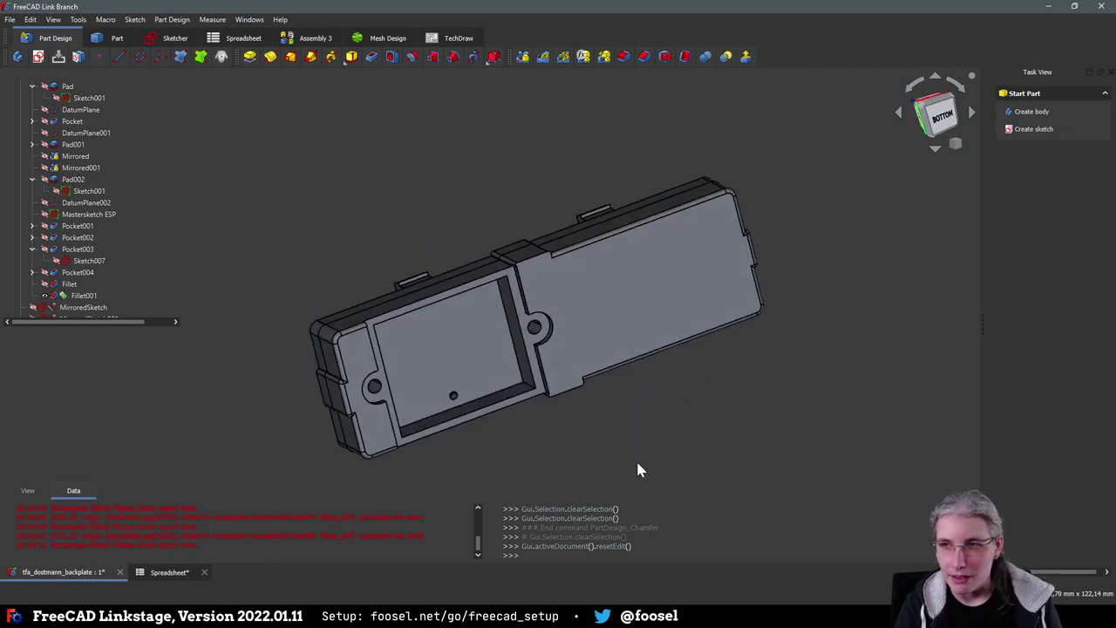
pyautogui.moveTo(523, 375); pyautogui.dragTo(551, 419, button='middle')
pyautogui.moveTo(625, 431); pyautogui.dragTo(593, 423, button='middle')
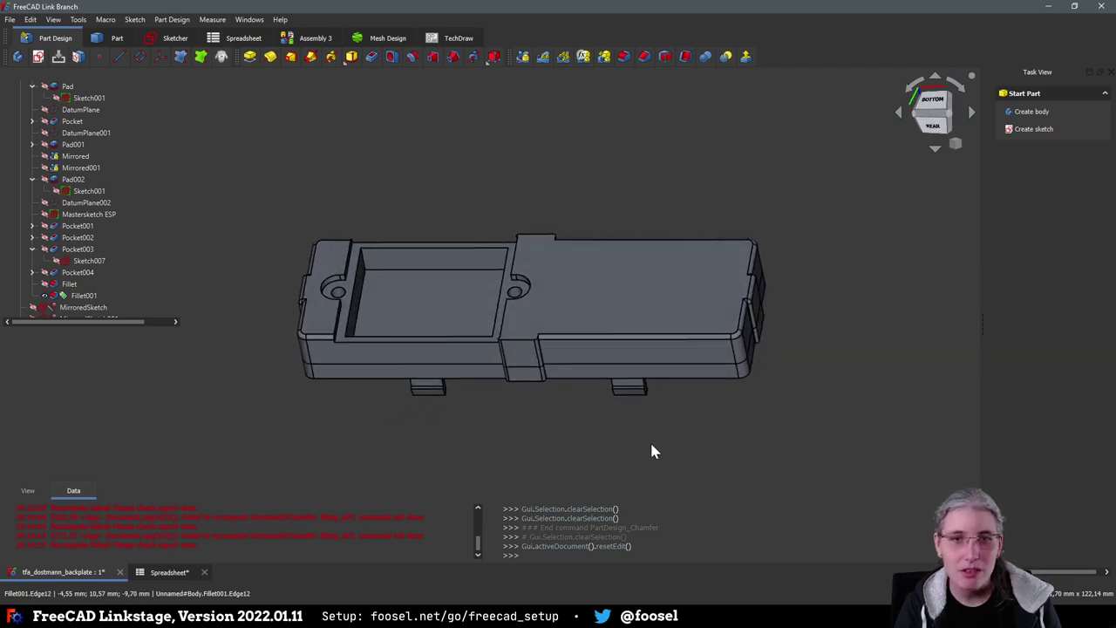
pyautogui.moveTo(651, 446); pyautogui.dragTo(475, 463, button='middle')
pyautogui.scroll(1, 297, 342)
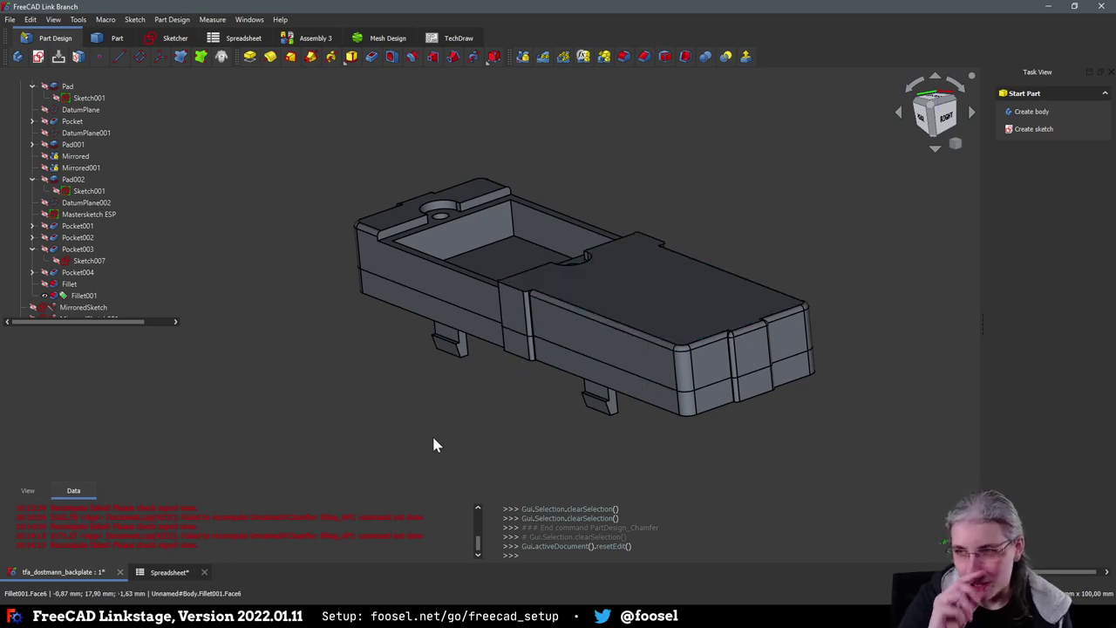
pyautogui.moveTo(300, 365); pyautogui.dragTo(746, 280, button='middle')
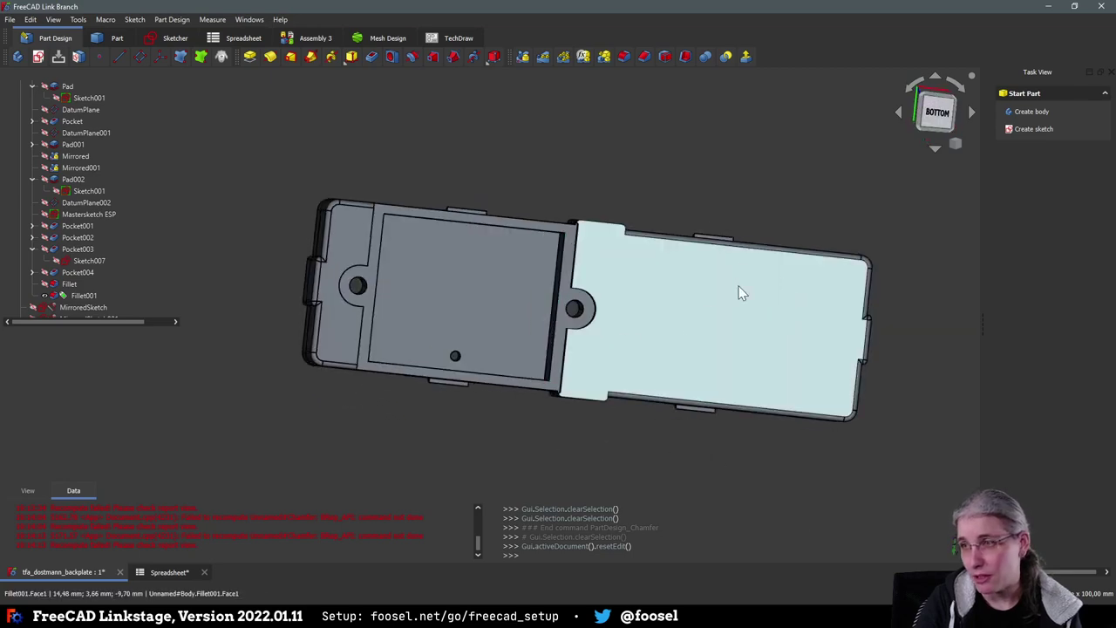
pyautogui.moveTo(821, 398); pyautogui.dragTo(346, 466, button='middle')
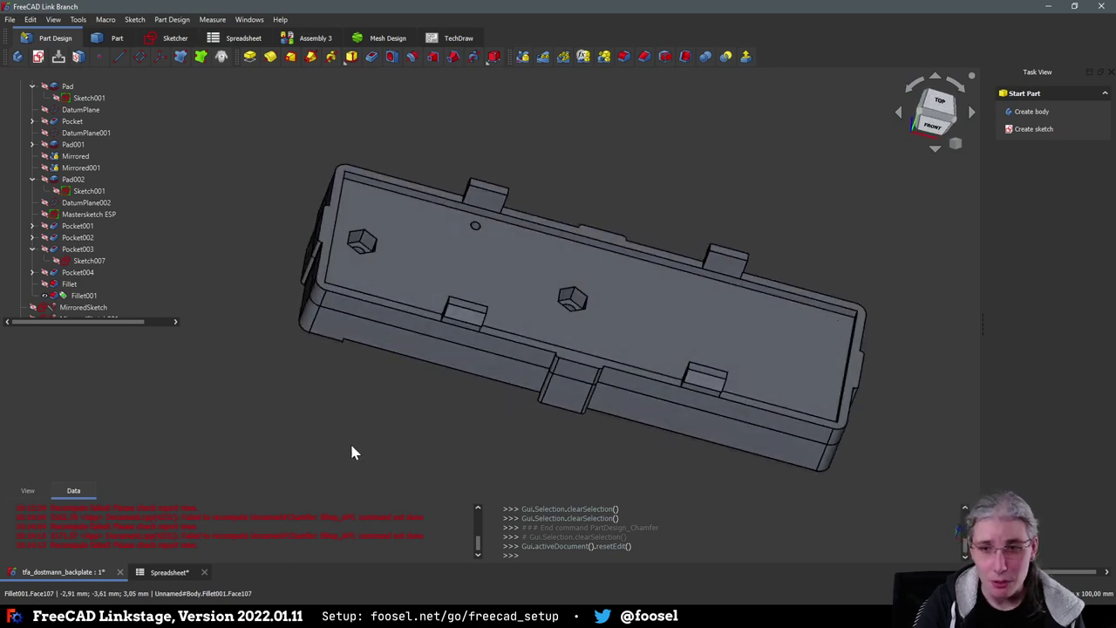
pyautogui.hotkey('ctrl', 's')
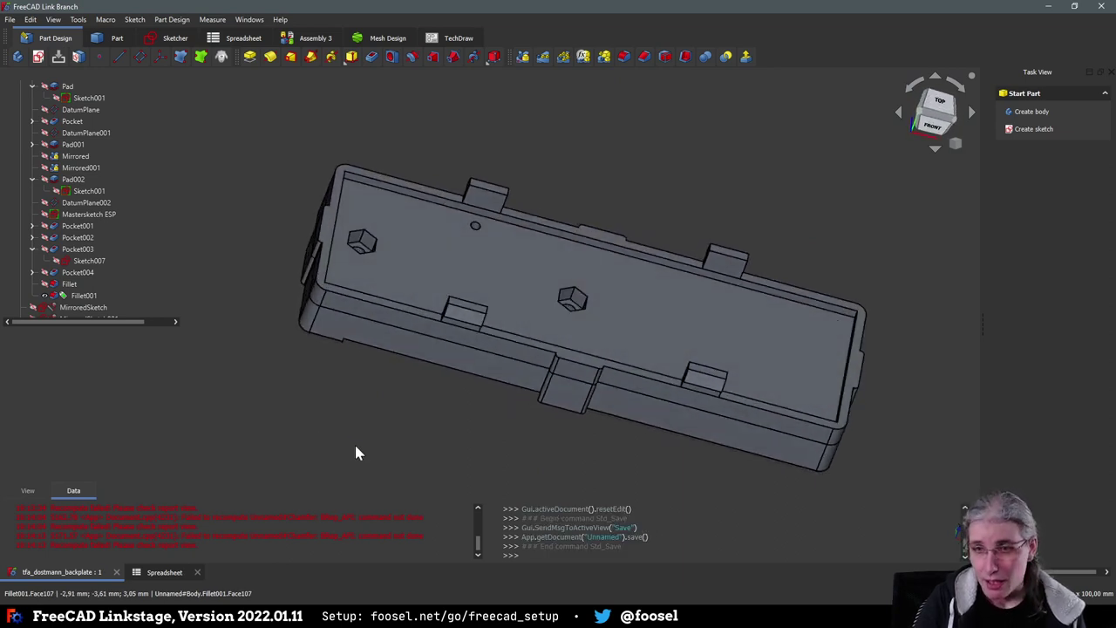